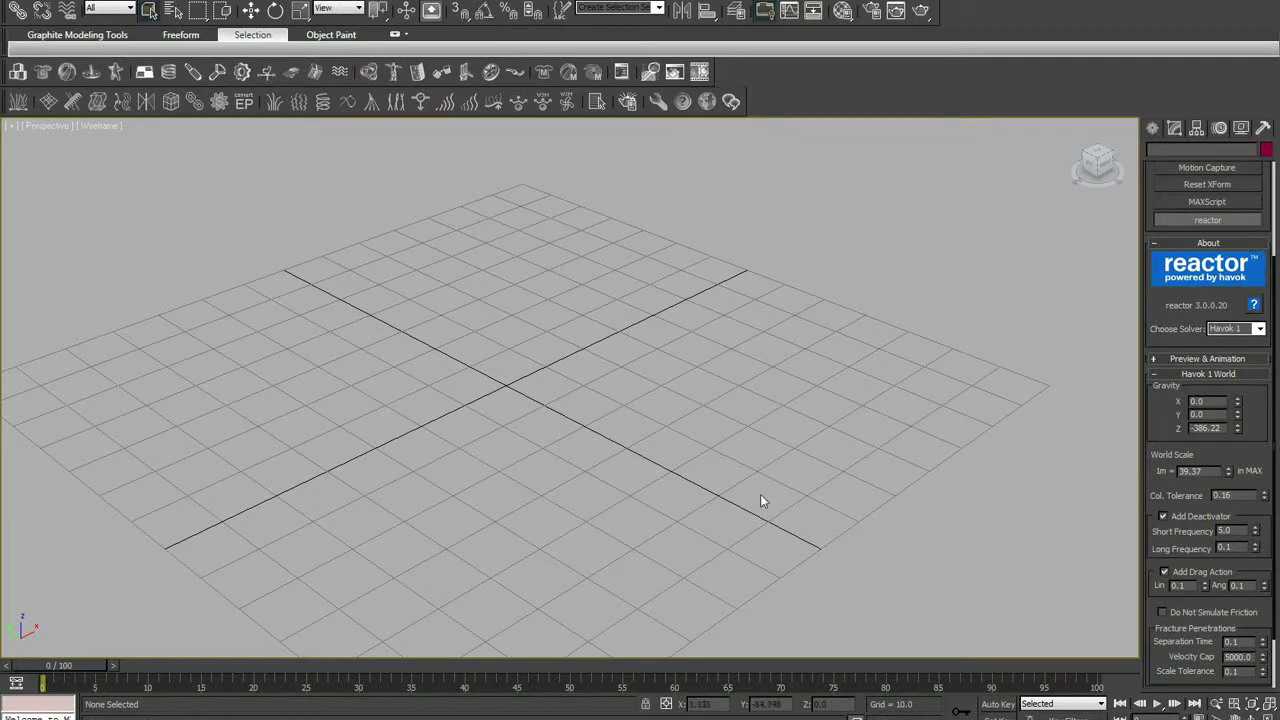
Create Box001, a standard-primitive box about 45.9 × 112.2 × 34.1 units, in the Front view.
scroll(800, 505, "down", 2)
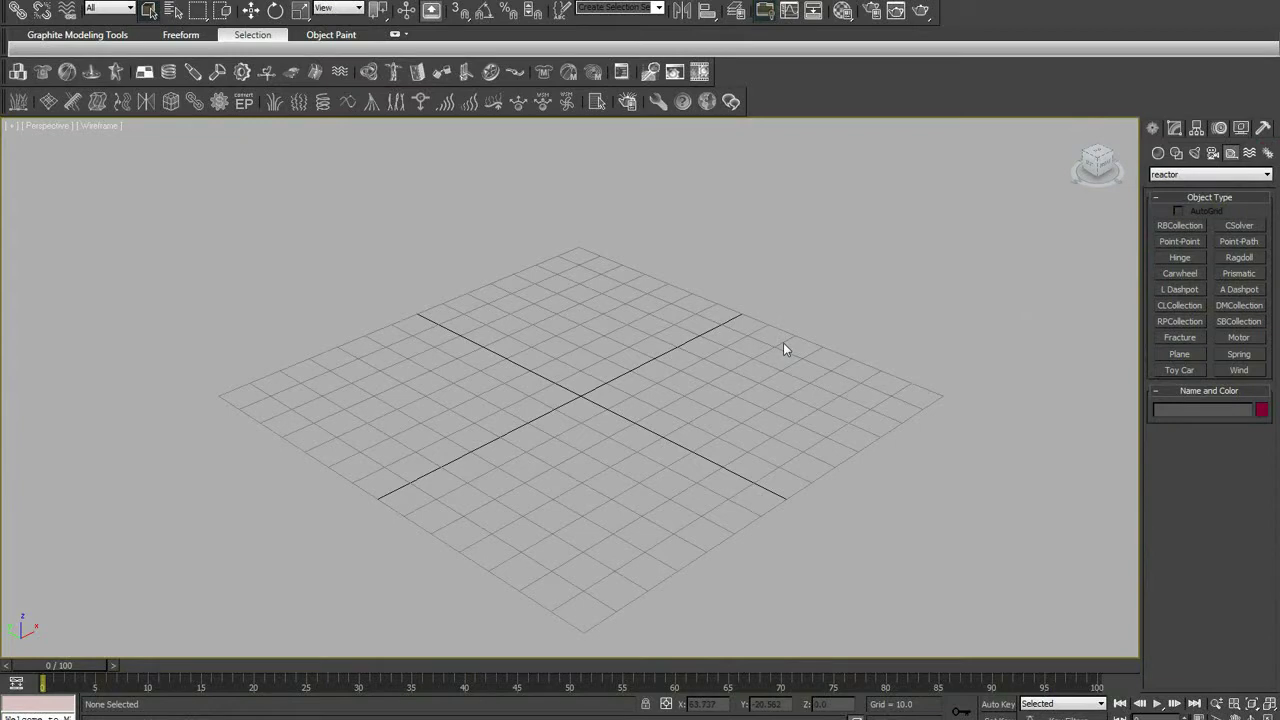
left_click(1158, 153)
left_click(1176, 228)
key("f")
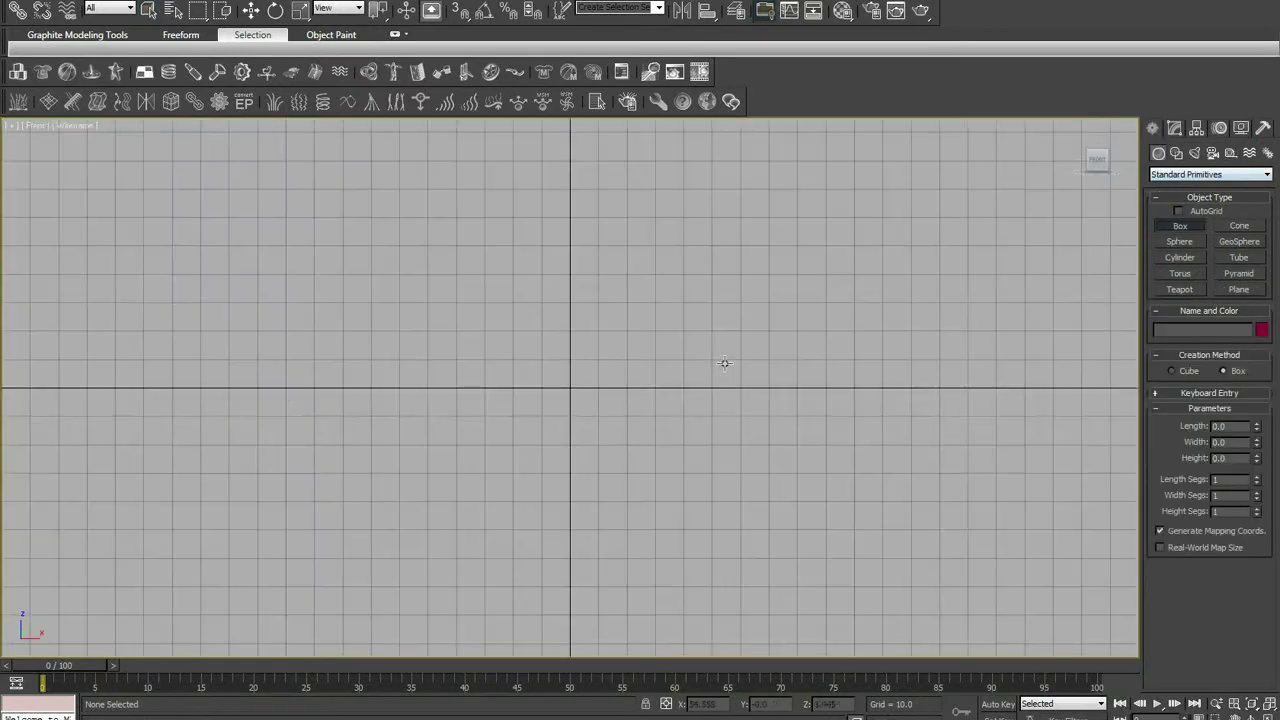
left_click_drag(449, 226, 674, 314)
left_click(677, 245)
Shade the viewport and orbit the Perspective view so the box stands upright.
key("t")
scroll(644, 320, "down", 2)
middle_click_drag(644, 320, 602, 330)
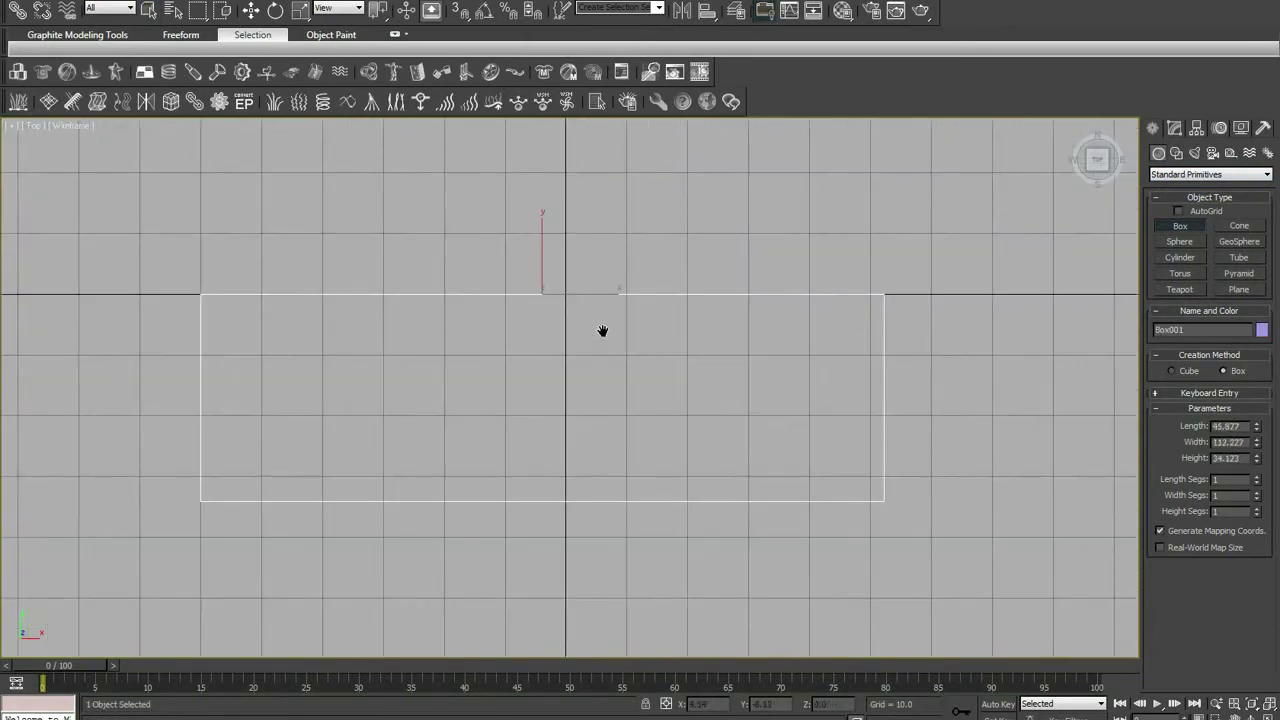
key("F3")
scroll(602, 330, "up", 3)
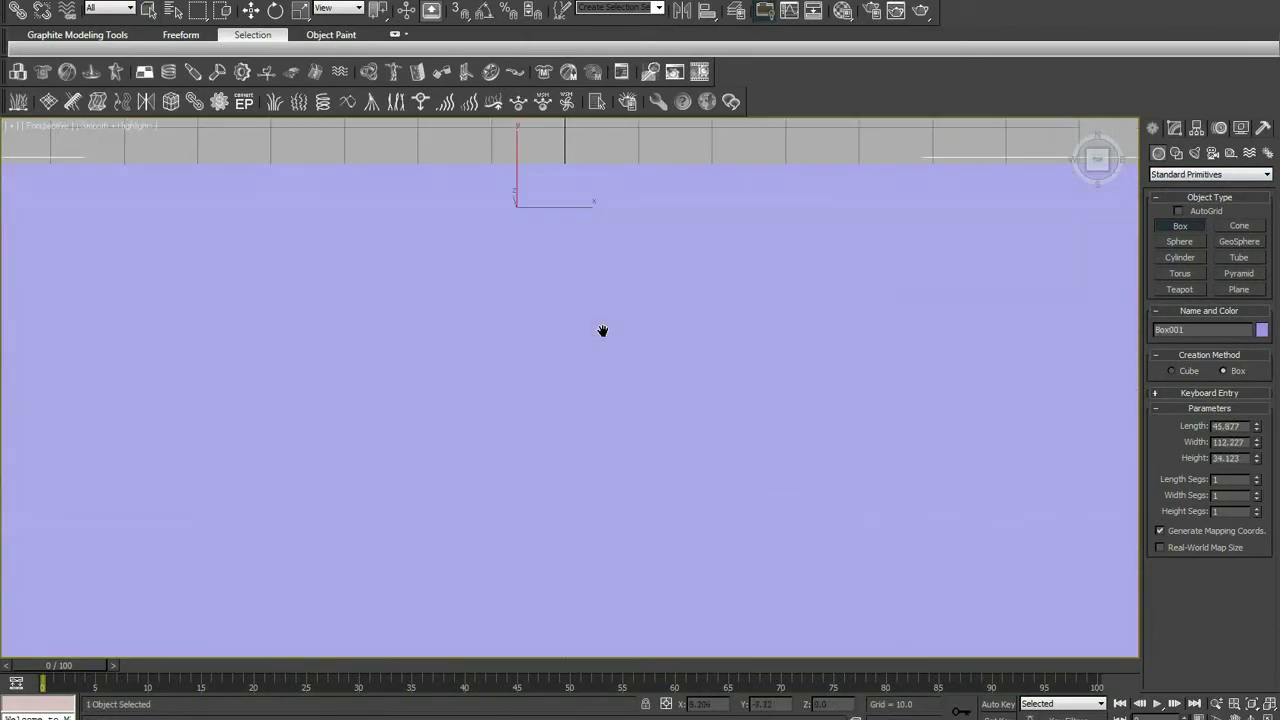
scroll(603, 331, "down", 4)
scroll(603, 331, "down", 2)
key("p")
middle_click_drag(726, 330, 811, 263, "alt")
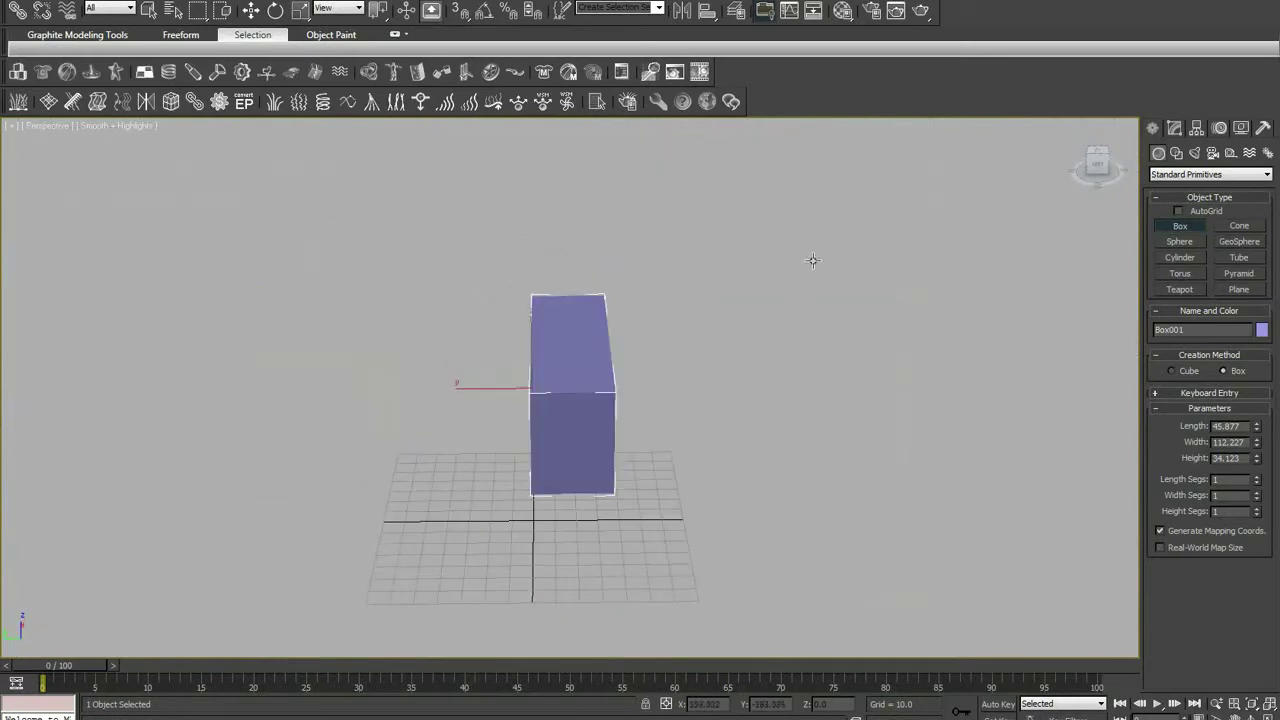
Drag out Sphere001 (radius 20.195, 32 segments) in the Left view beside the box, checked in Perspective.
left_click(1180, 242)
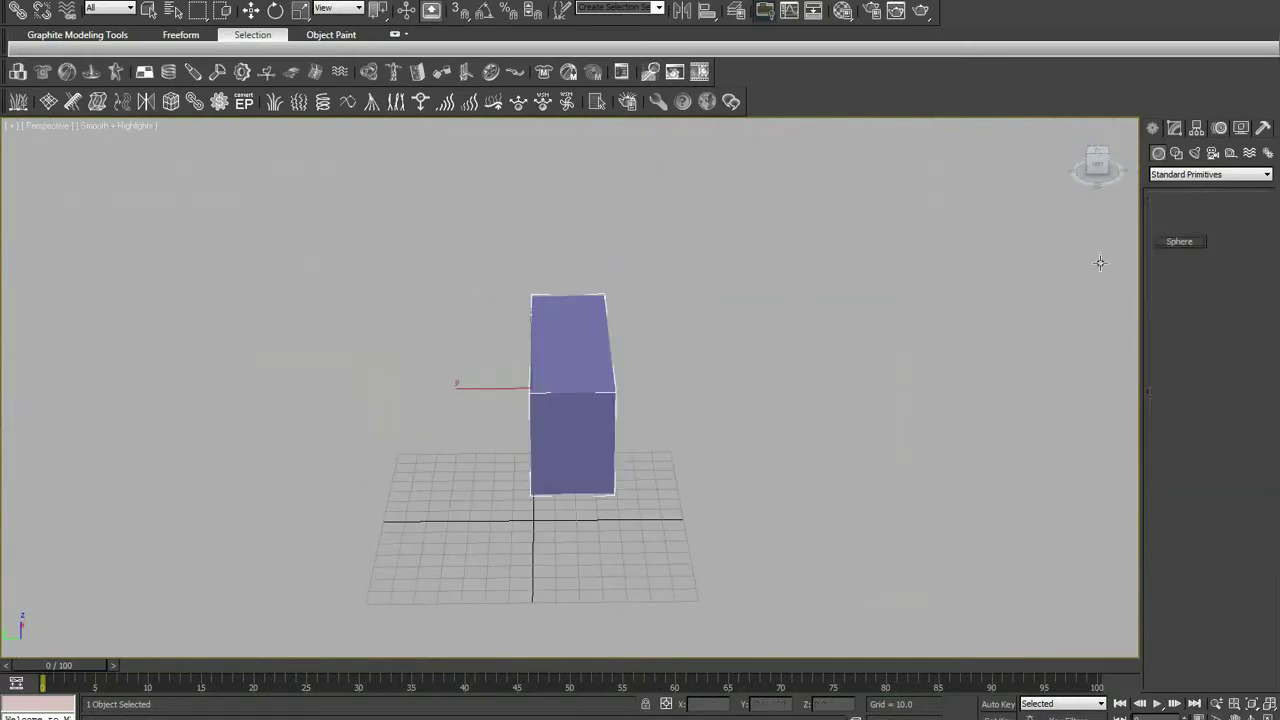
key("f")
scroll(640, 408, "down", 4)
key("l")
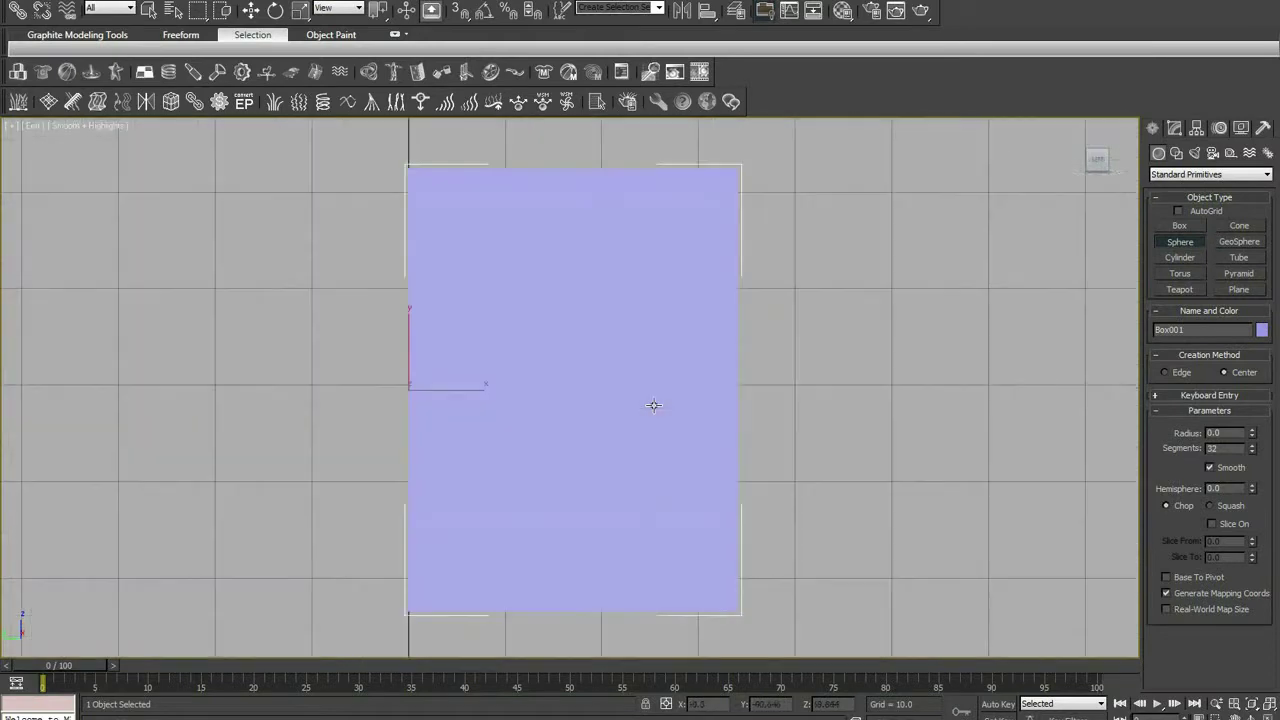
scroll(651, 403, "down", 4)
scroll(386, 347, "down", 1)
left_click_drag(400, 372, 424, 397)
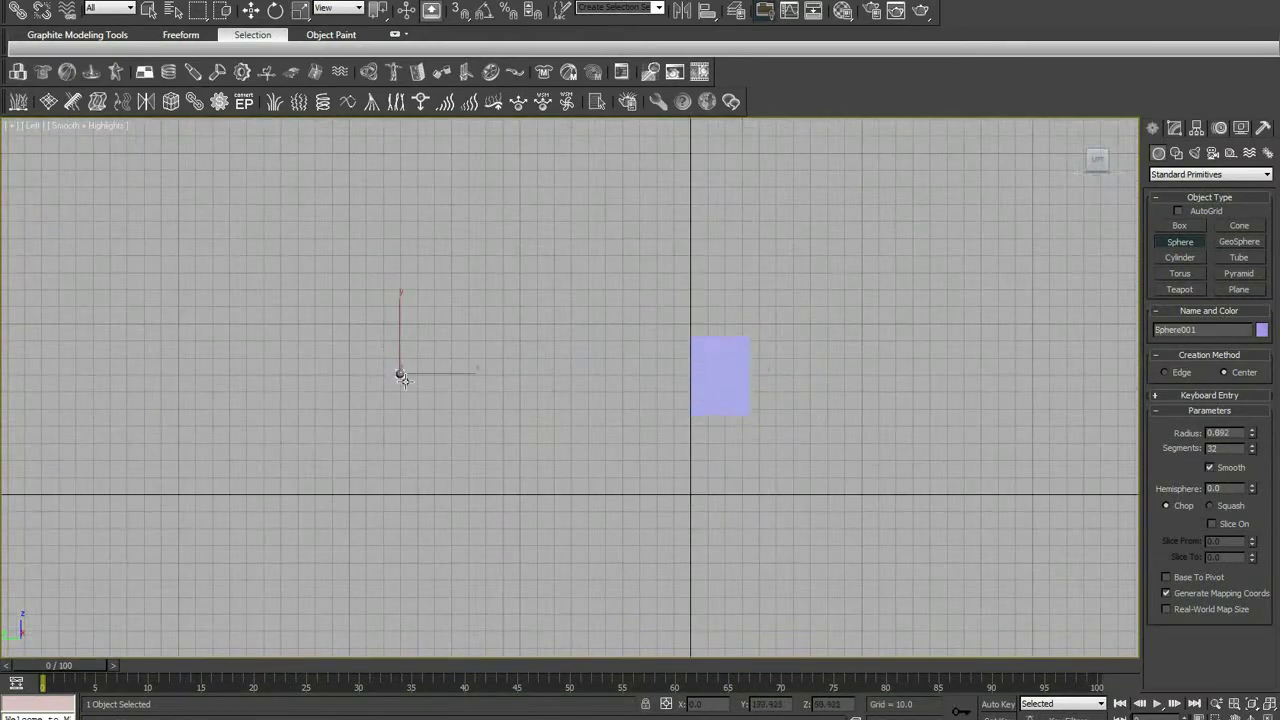
key("p")
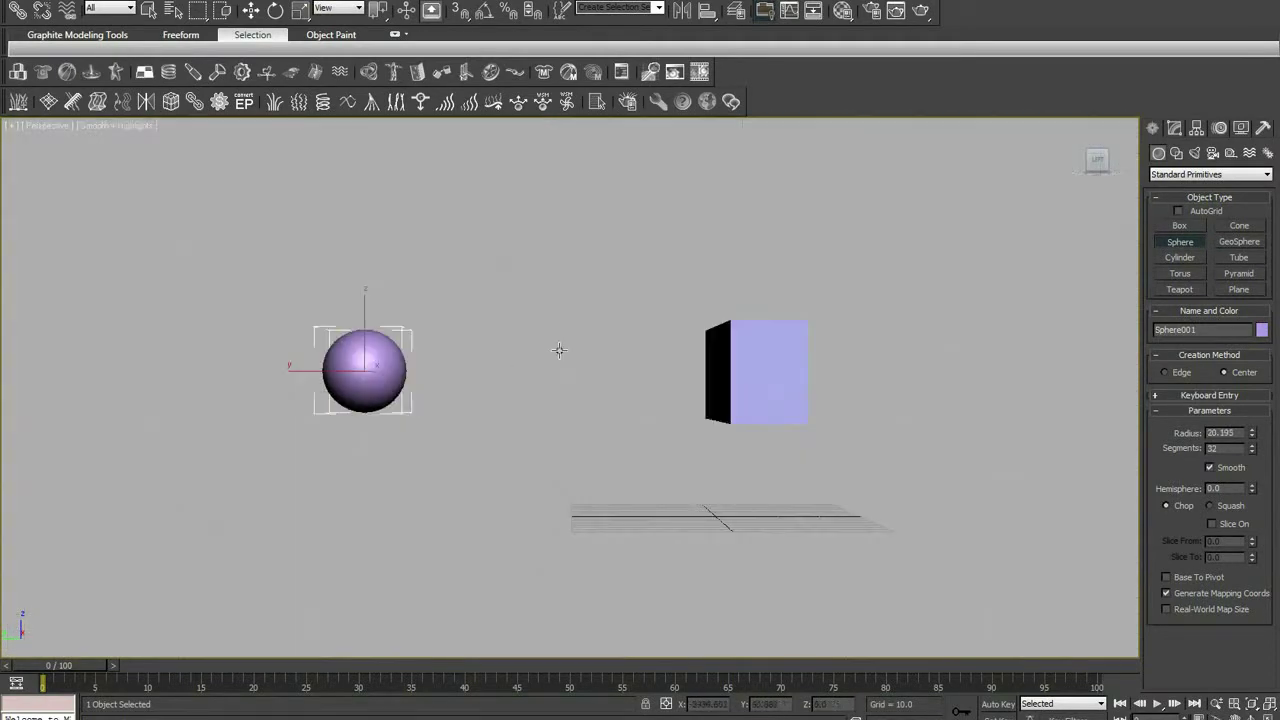
mouse_move(557, 351)
middle_mouse_down("alt")
mouse_move(566, 389)
mouse_move(558, 380)
middle_mouse_up("alt")
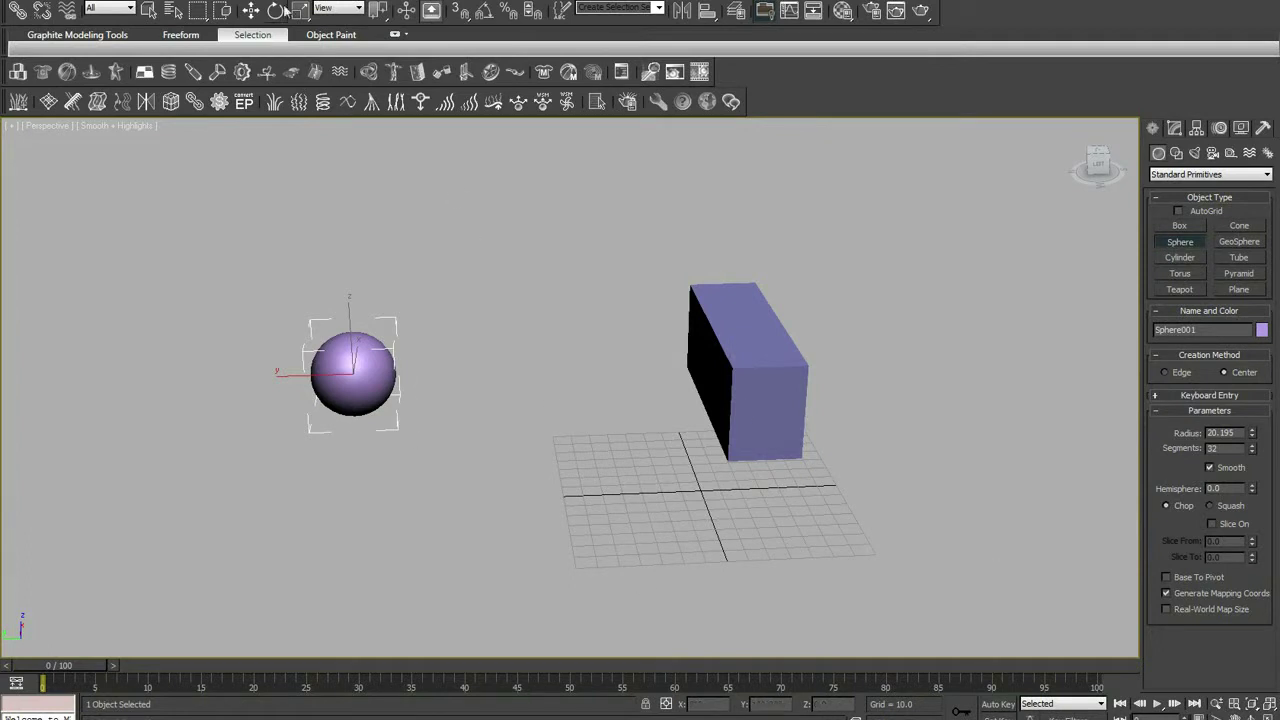
Select Box001 and Sphere001, then set Sphere001's mass to 1 in Rigid Body Properties.
left_click(250, 10)
left_click(733, 382, "ctrl")
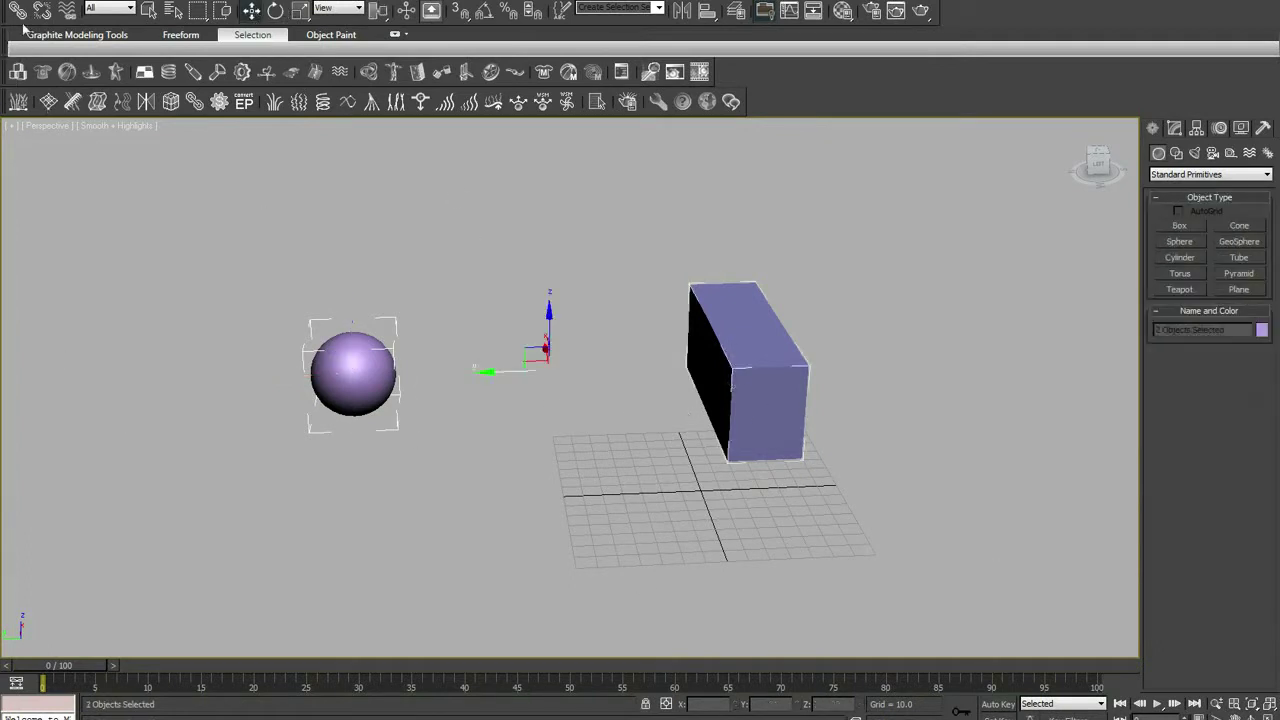
left_click(702, 373)
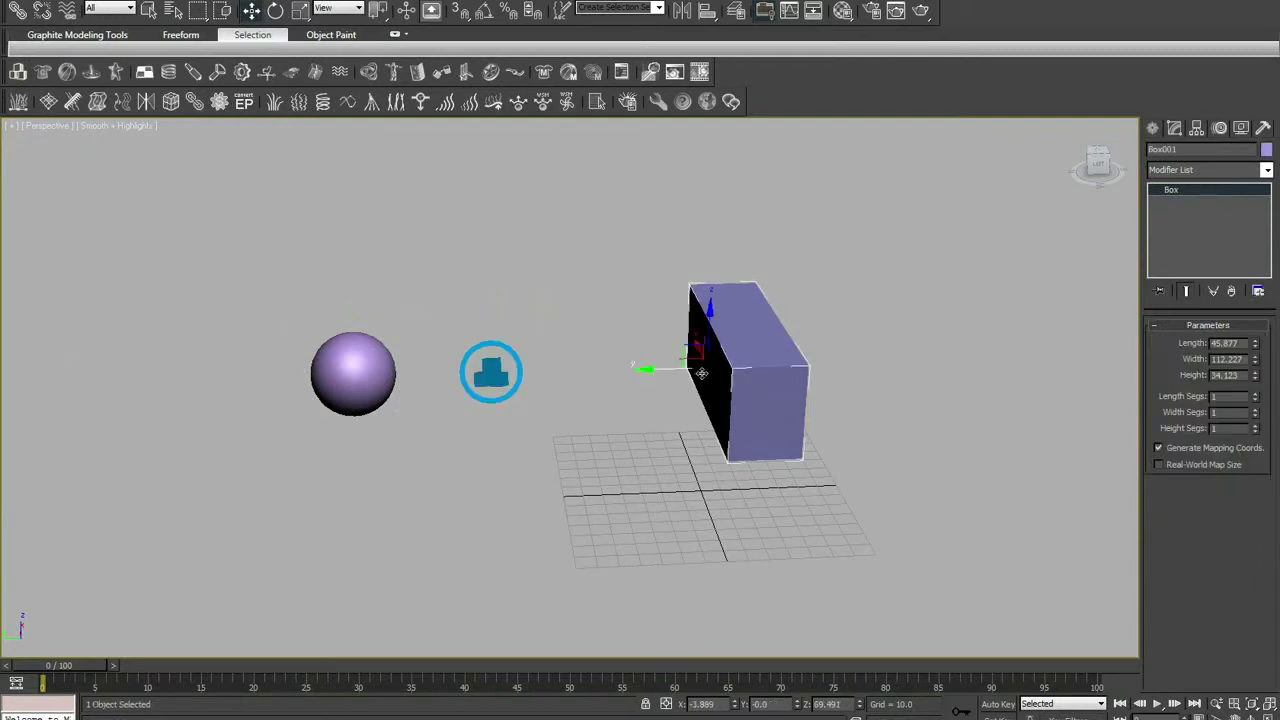
left_click(621, 71)
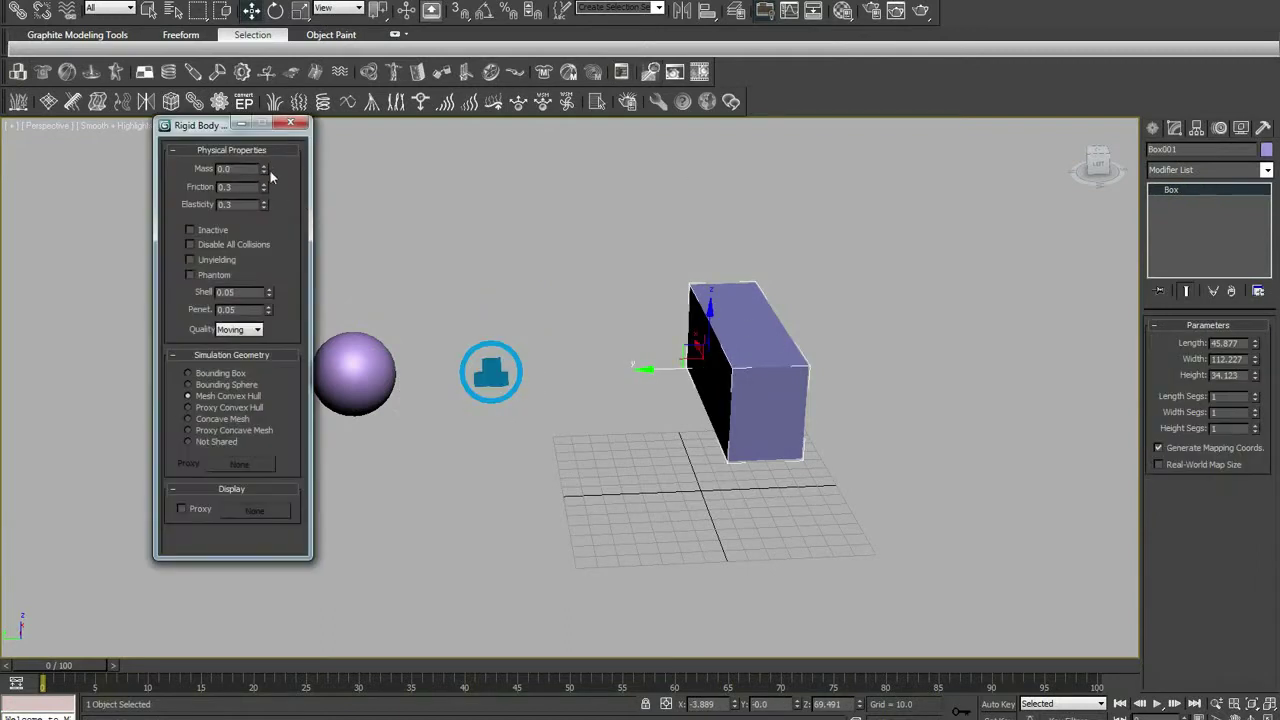
left_click(332, 356)
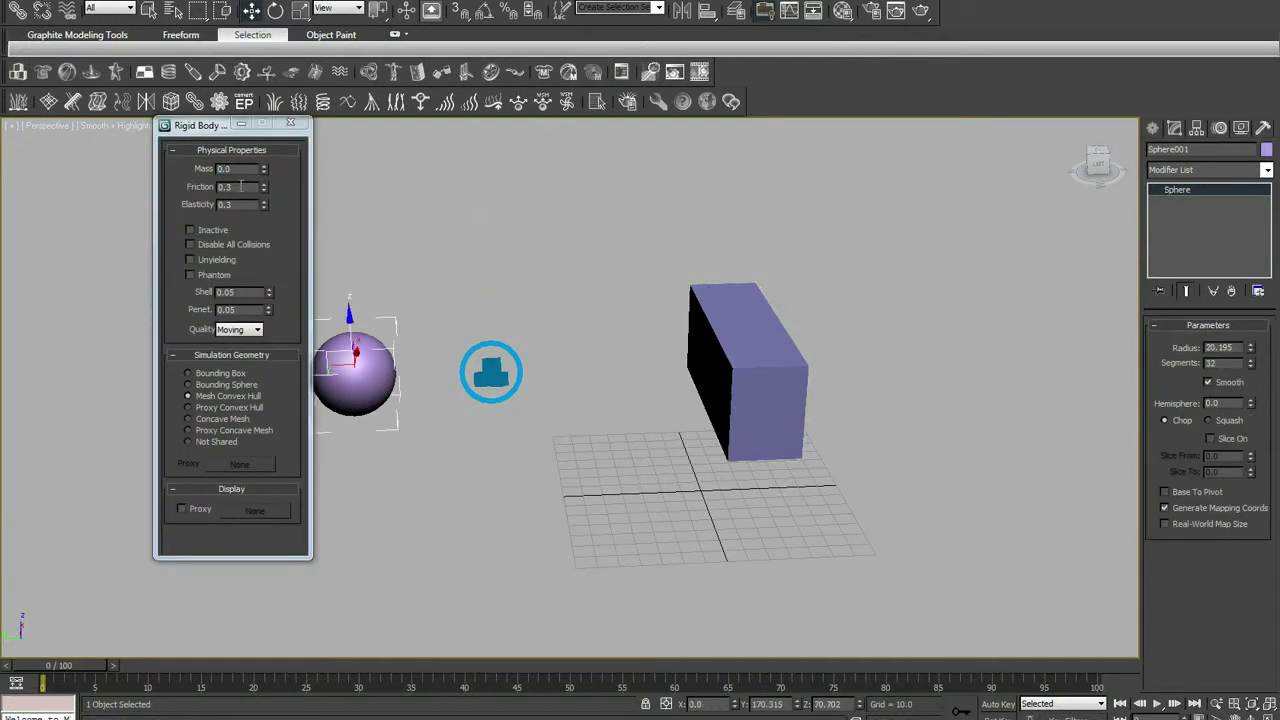
double_click(230, 168)
type("1")
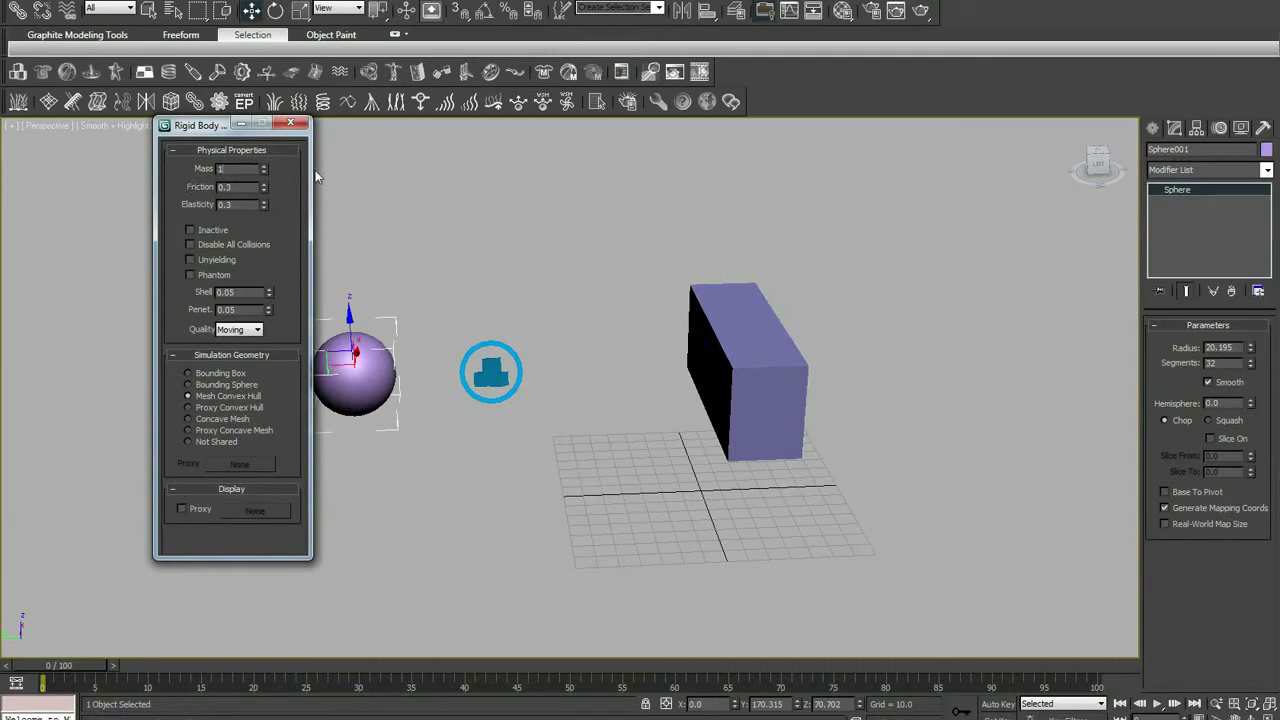
left_click(291, 124)
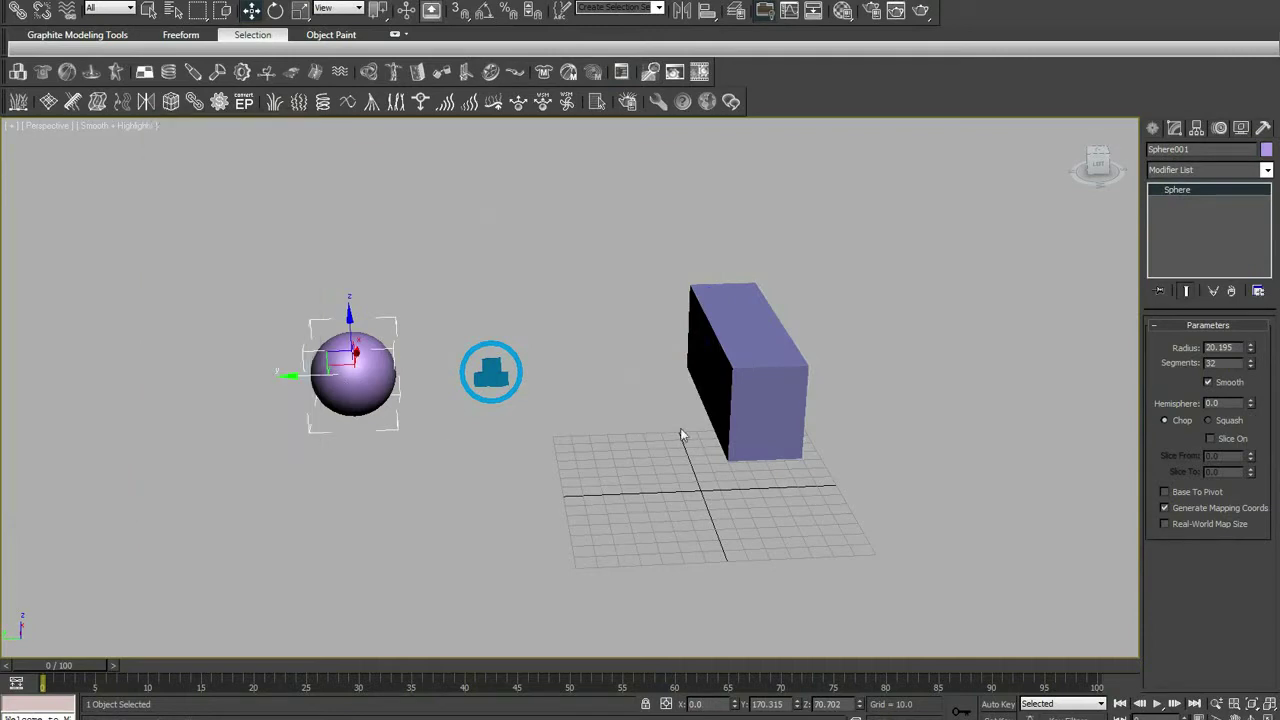
Zoom and pan the Top view to frame both the sphere and the box.
scroll(798, 398, "down", 2)
key("t")
scroll(689, 369, "down", 3)
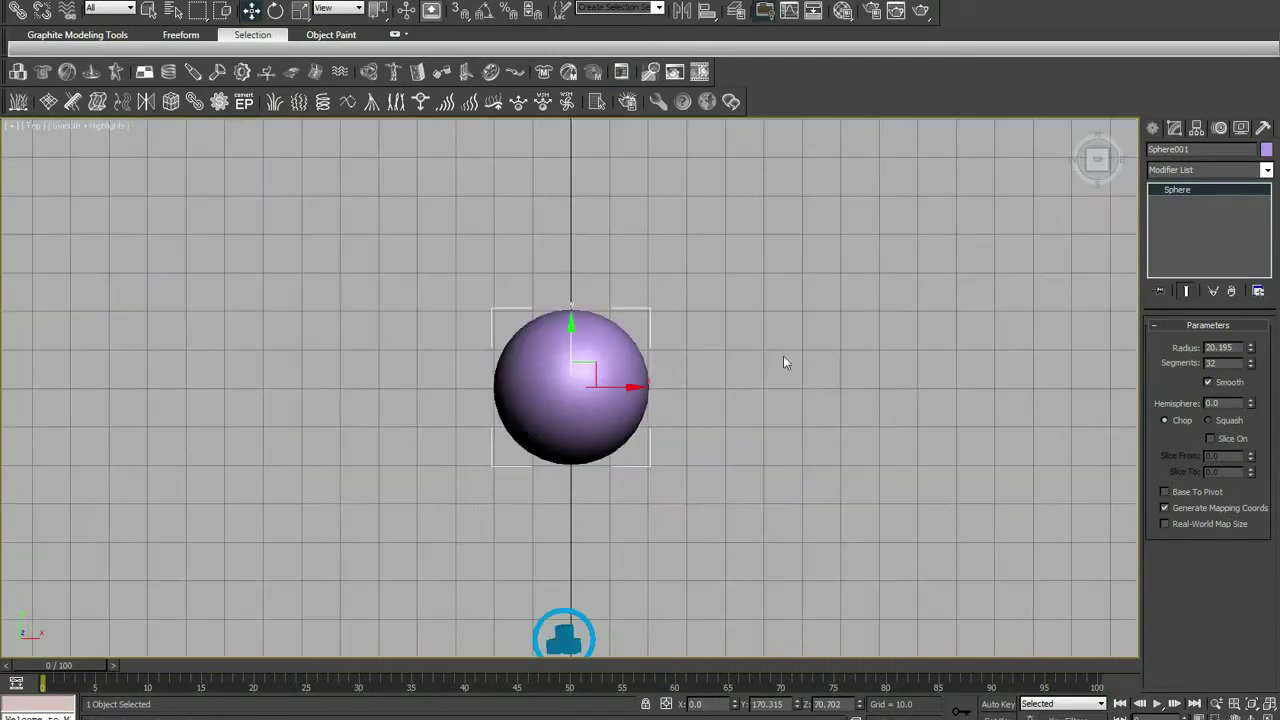
scroll(783, 355, "down", 2)
scroll(763, 364, "down", 3)
middle_click_drag(600, 360, 683, 351)
scroll(683, 351, "up", 2)
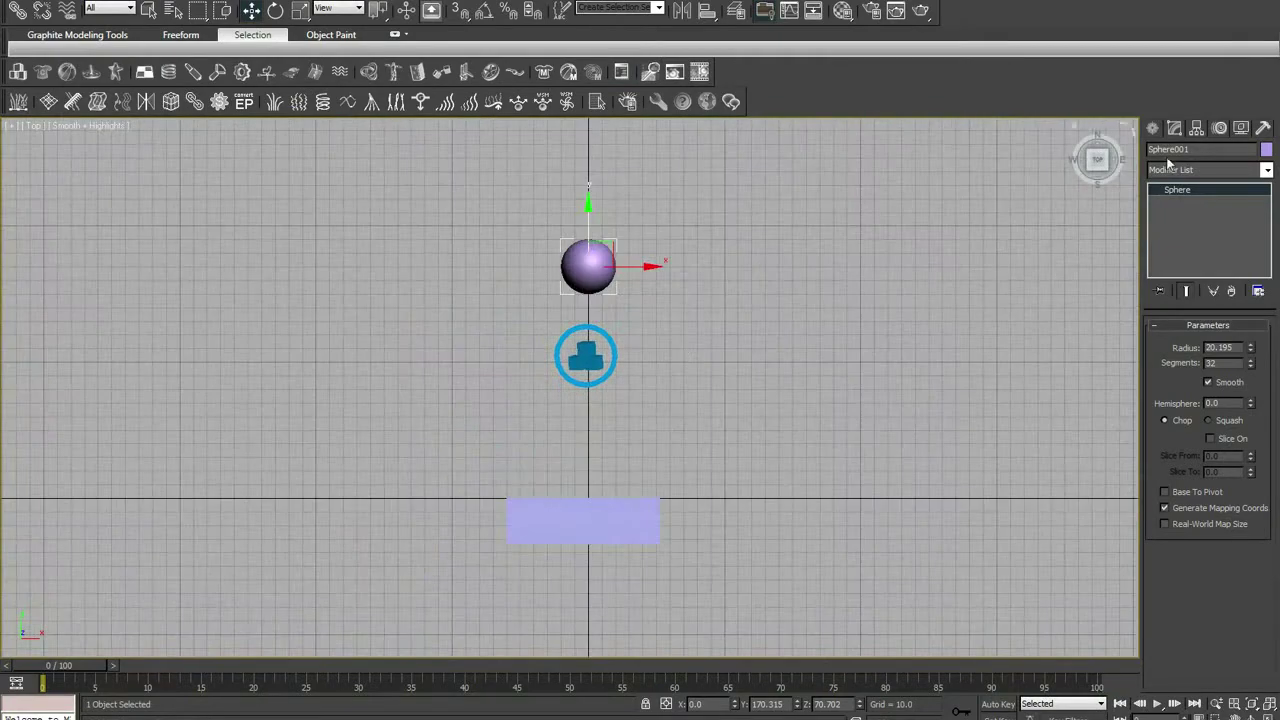
Draw a straight spline, Line001, from the sphere's centre to the box in the Top view.
left_click(1152, 131)
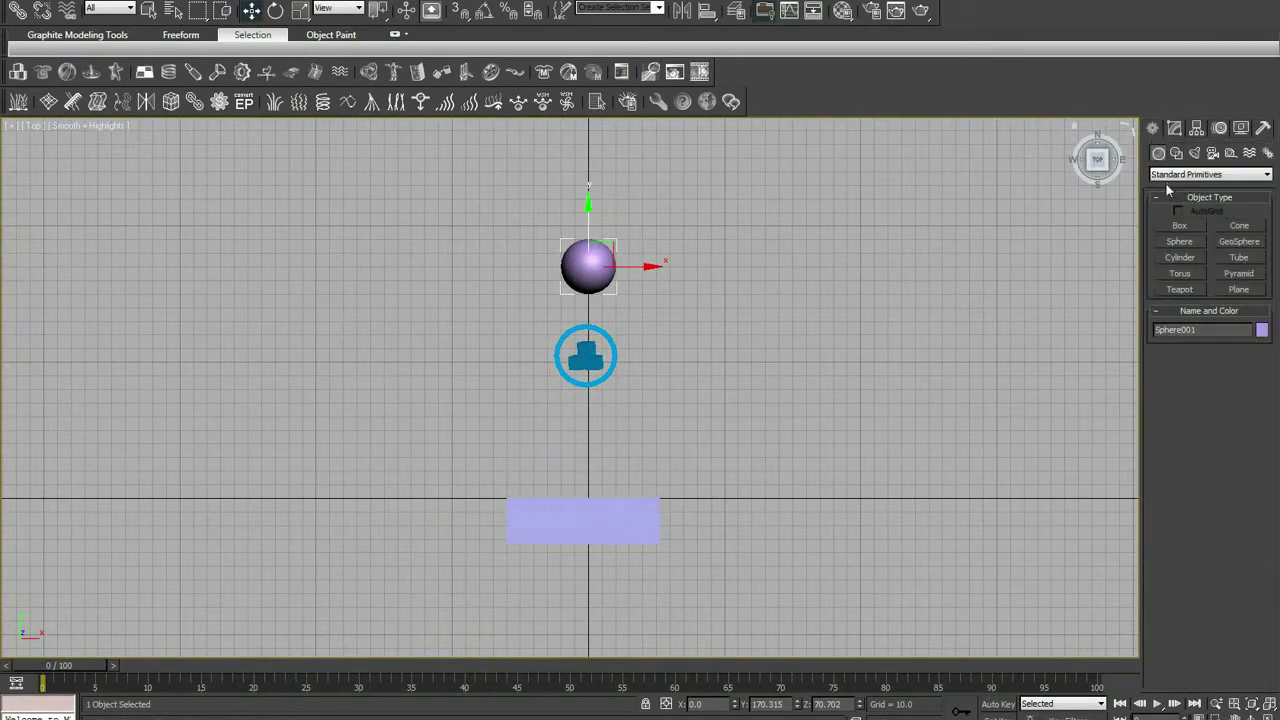
left_click(1176, 156)
left_click(1180, 237)
scroll(777, 314, "up", 2)
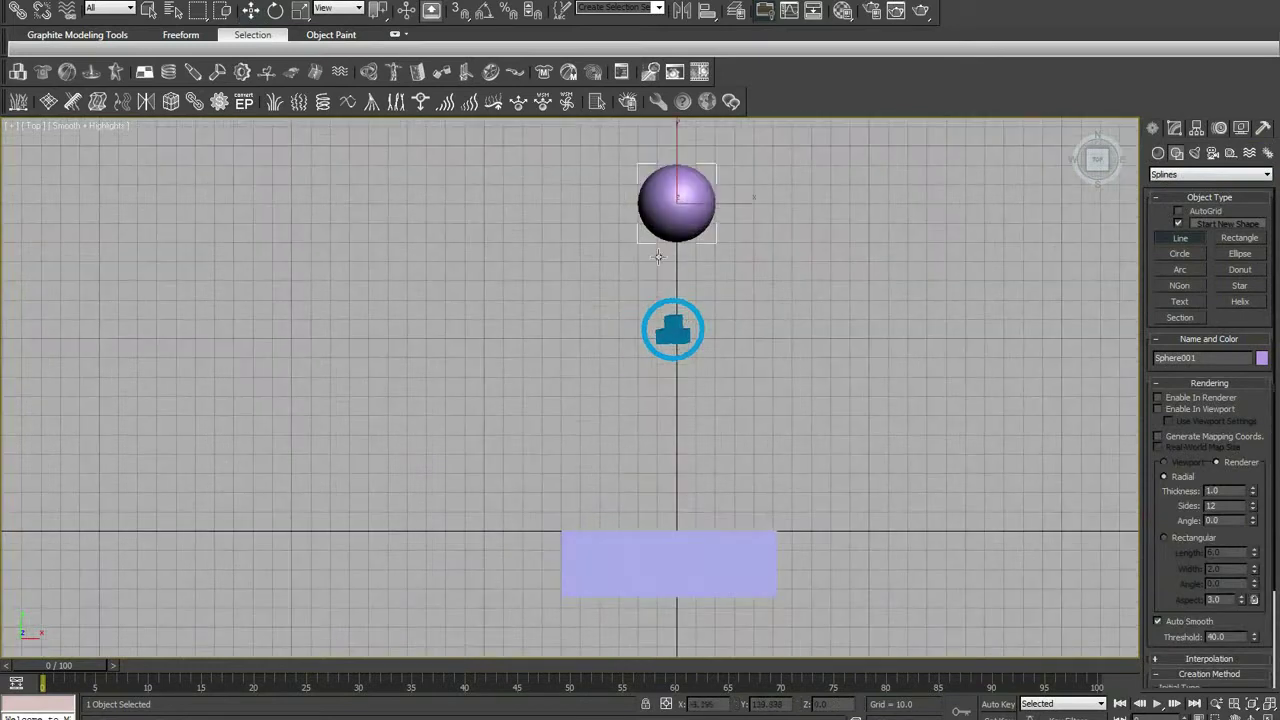
scroll(786, 313, "up", 1)
left_click(676, 242)
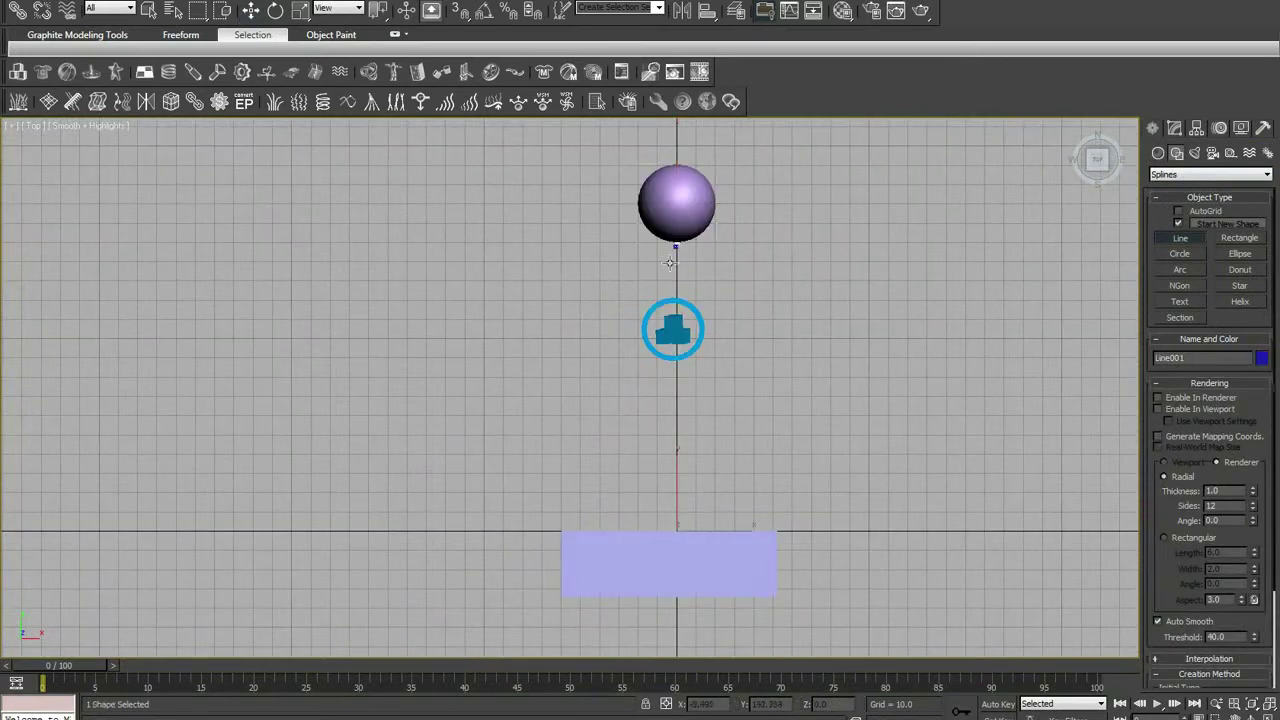
right_click(656, 338)
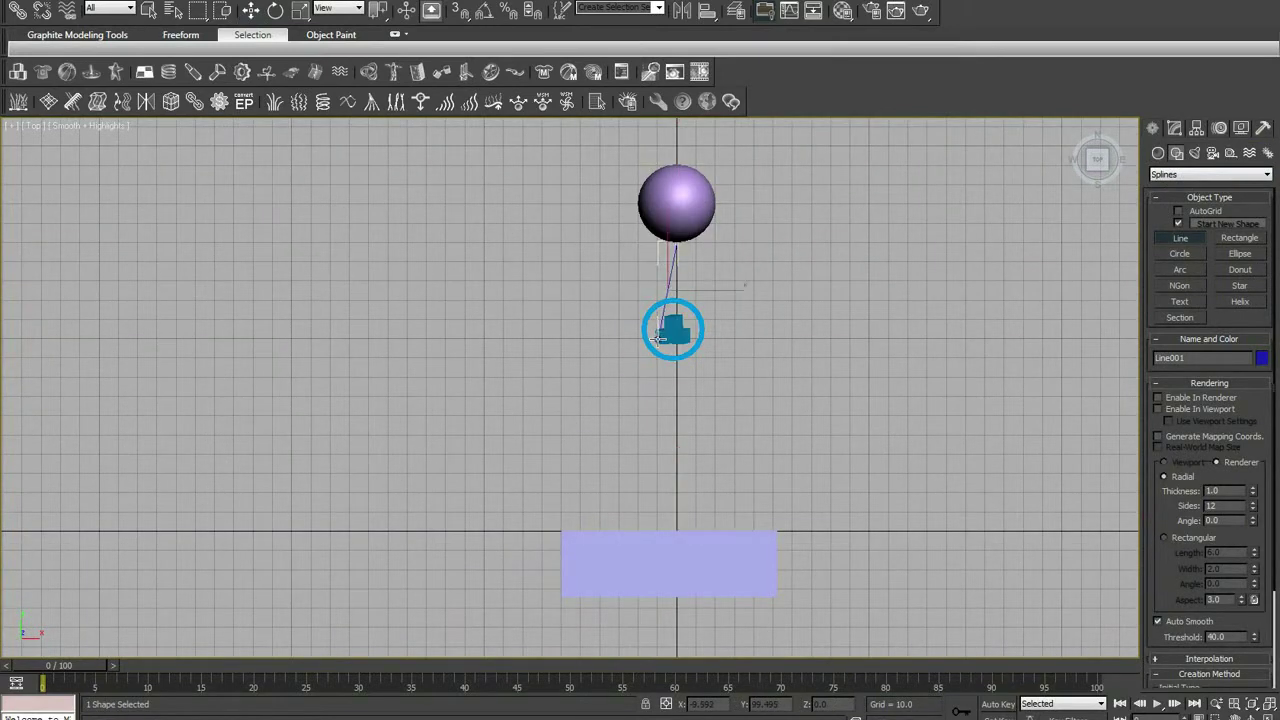
left_click(676, 228)
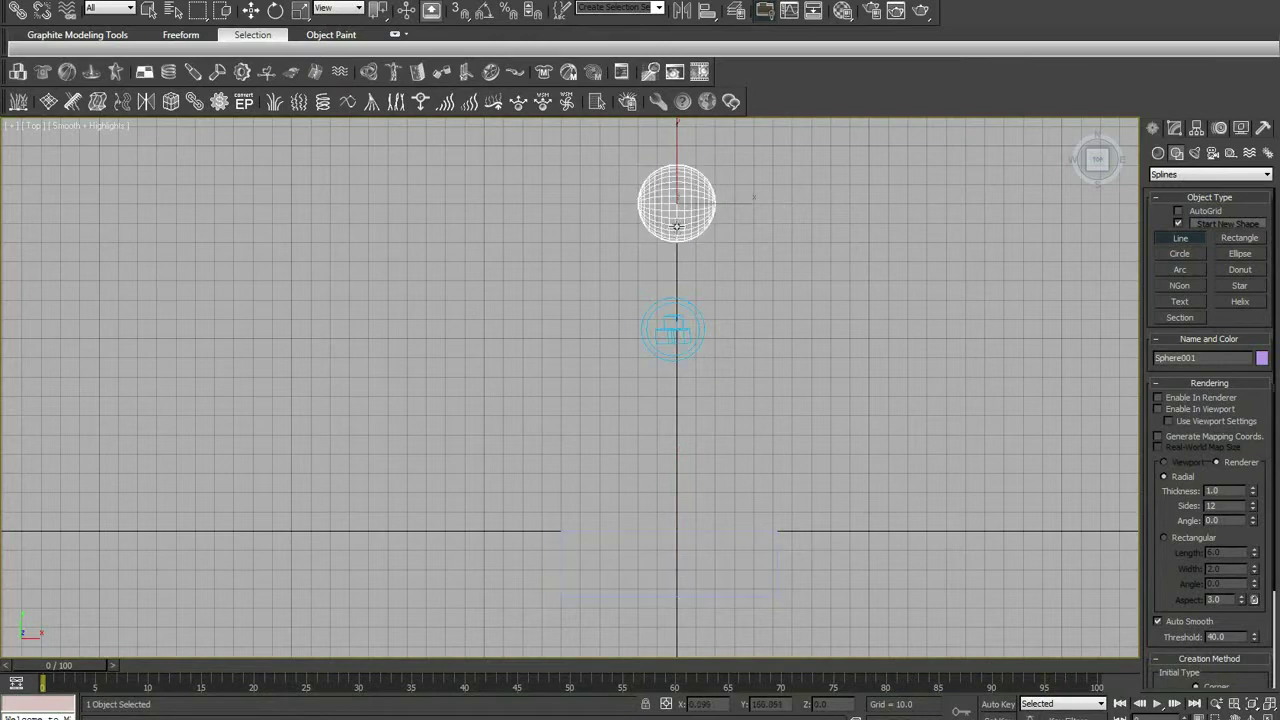
left_click(676, 387)
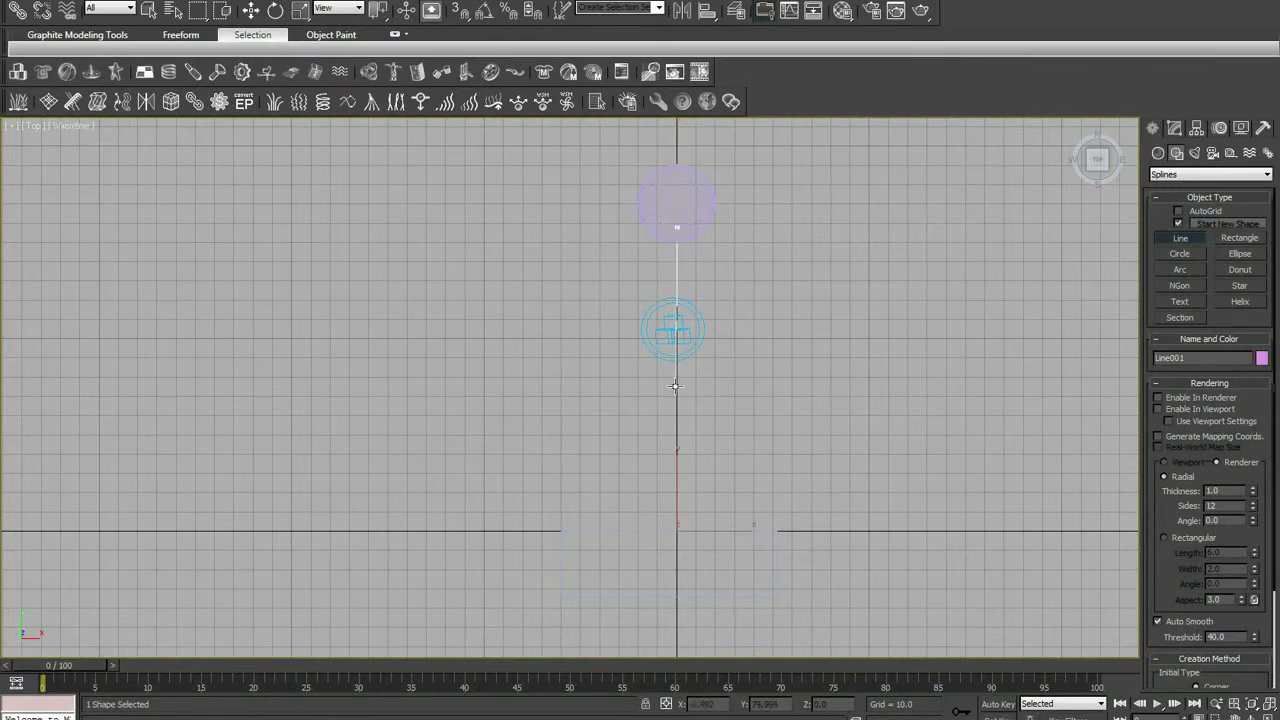
right_click(676, 510)
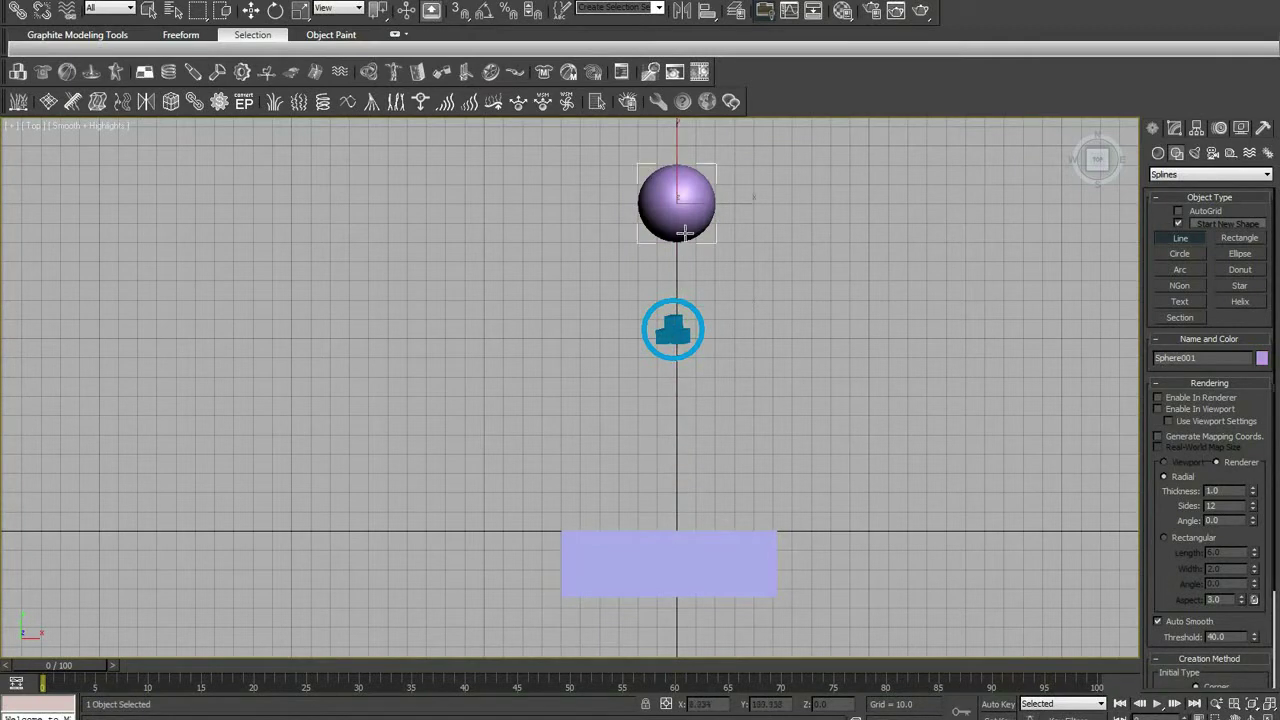
left_click_drag(674, 231, 665, 532)
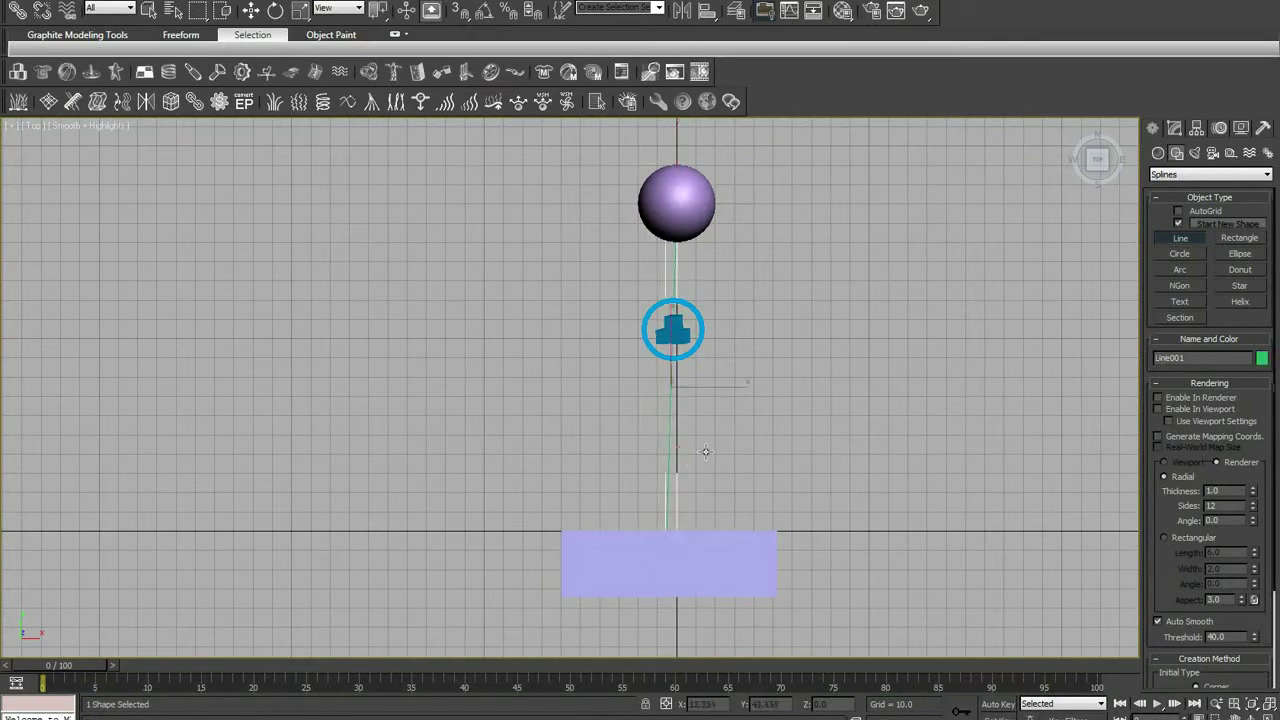
Raise Line001 along Z to the sphere's height, checked in wireframe Perspective.
middle_click_drag(705, 452, 560, 400, "alt")
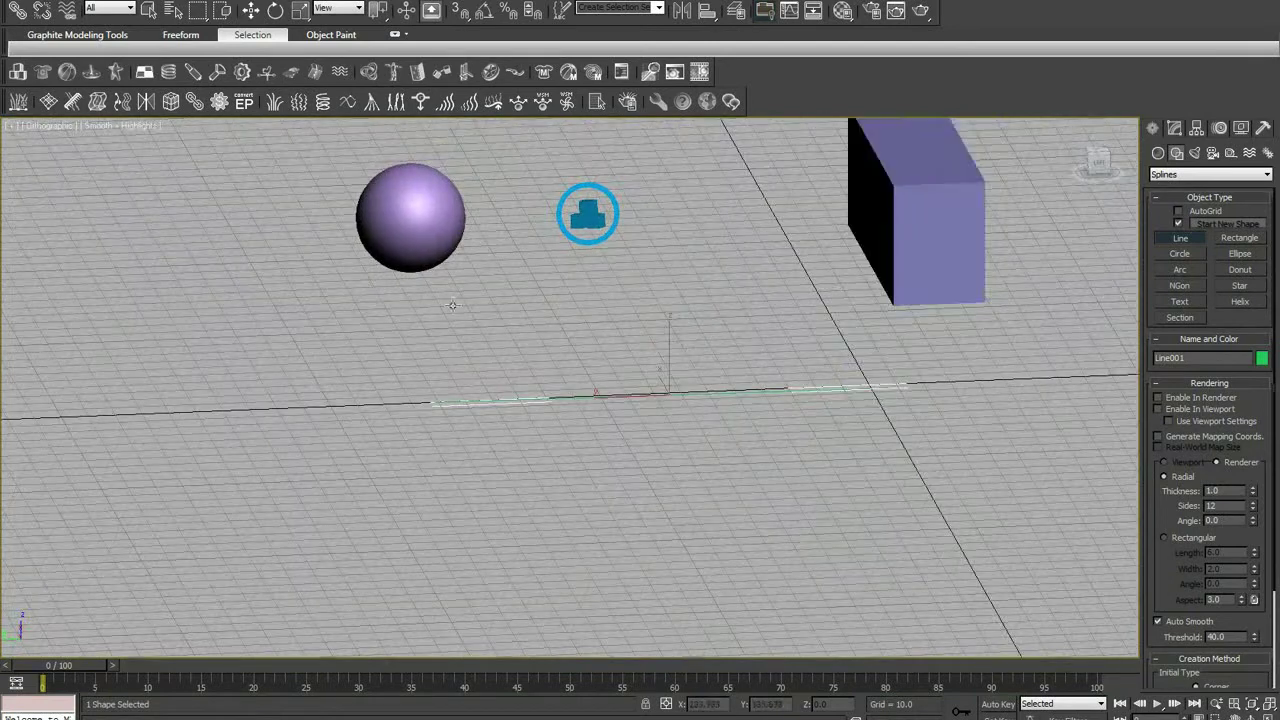
key("p")
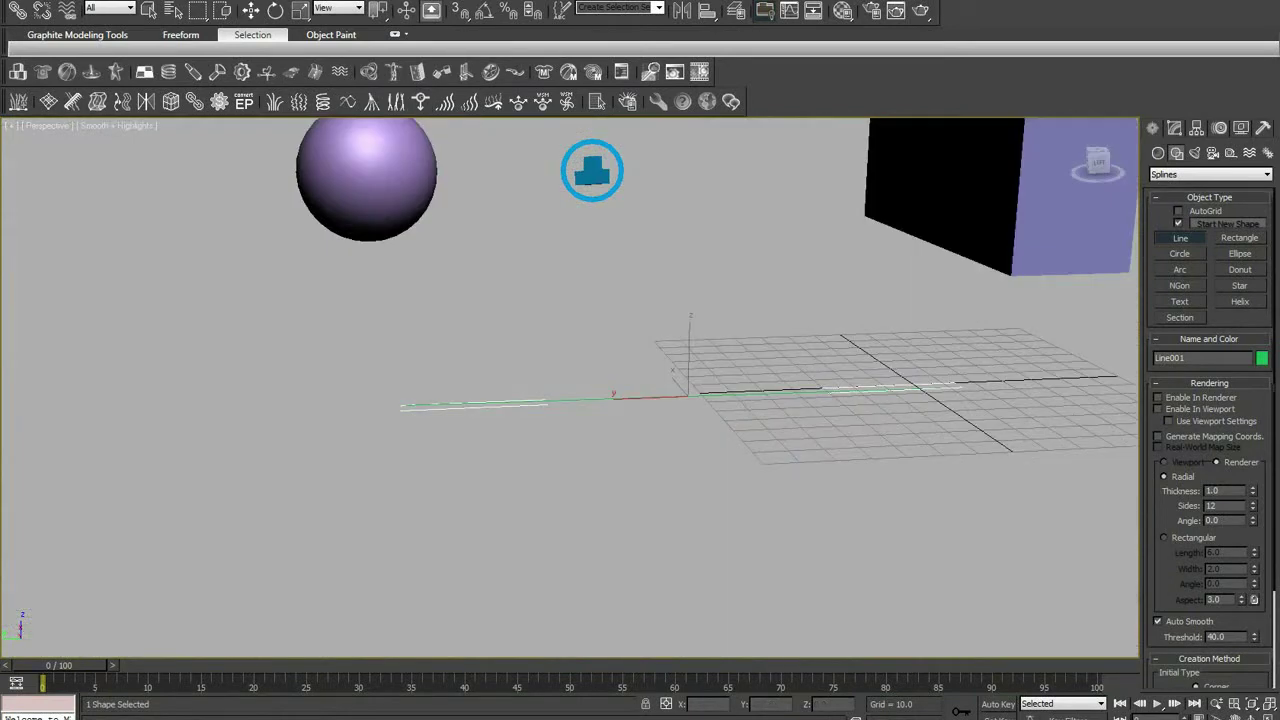
middle_click_drag(438, 256, 418, 306)
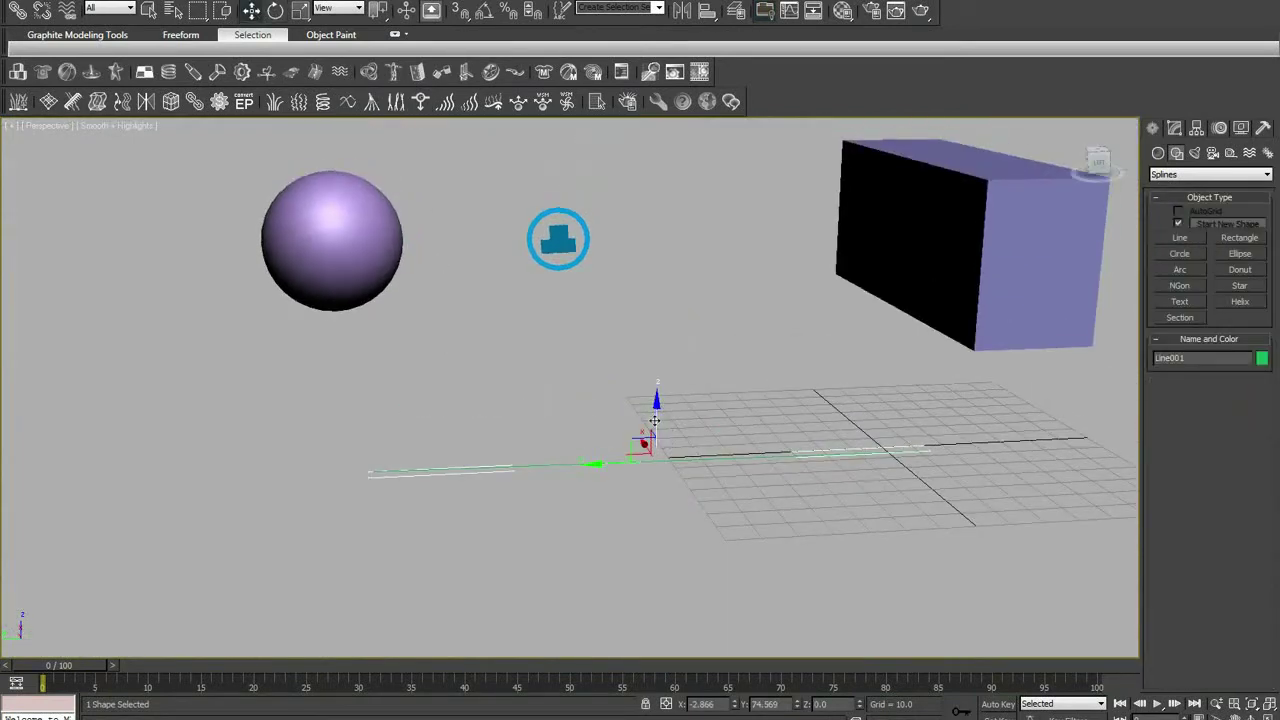
left_click_drag(664, 412, 665, 214)
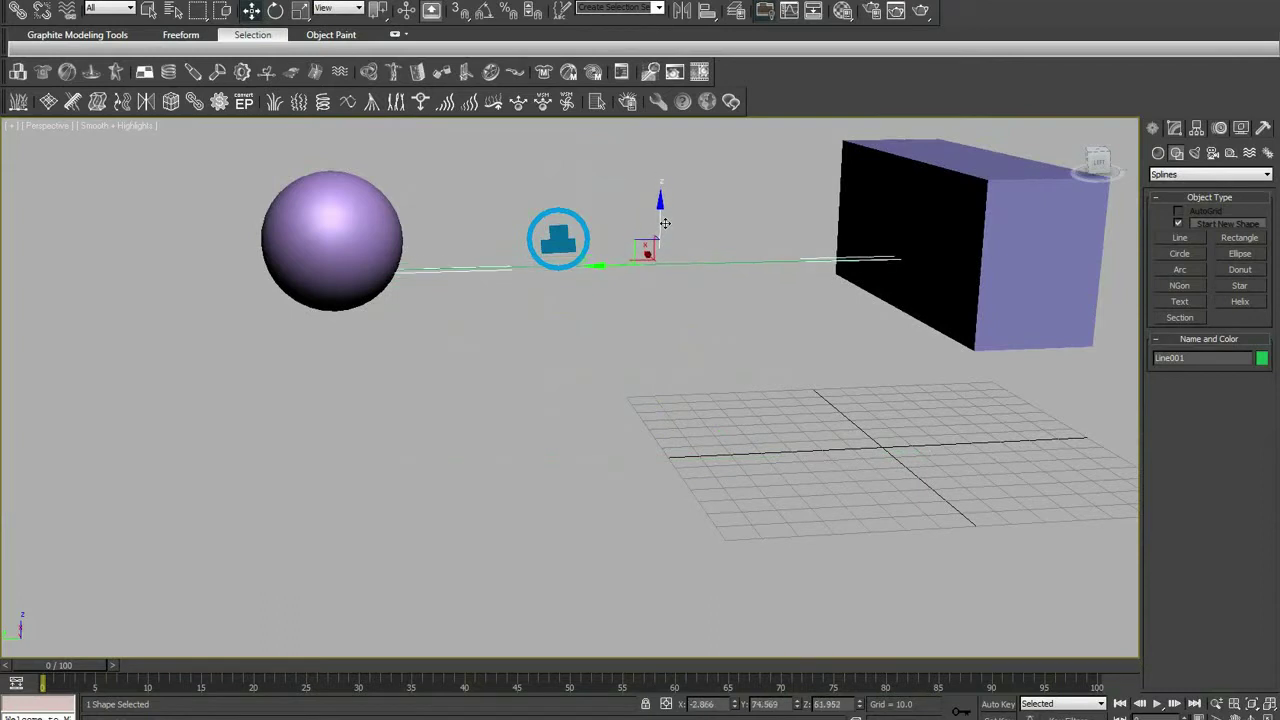
mouse_move(665, 216)
middle_mouse_down("alt")
mouse_move(828, 217)
mouse_move(680, 295)
middle_mouse_up("alt")
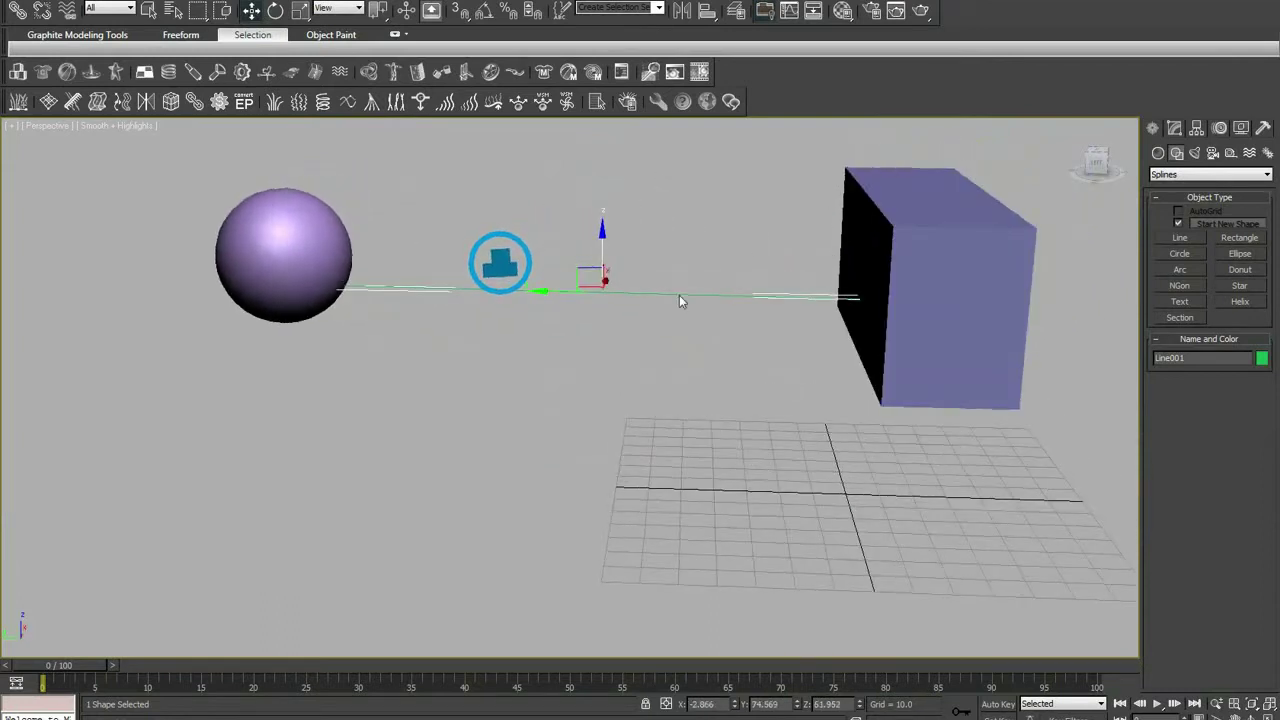
key("F3")
scroll(855, 312, "up", 3)
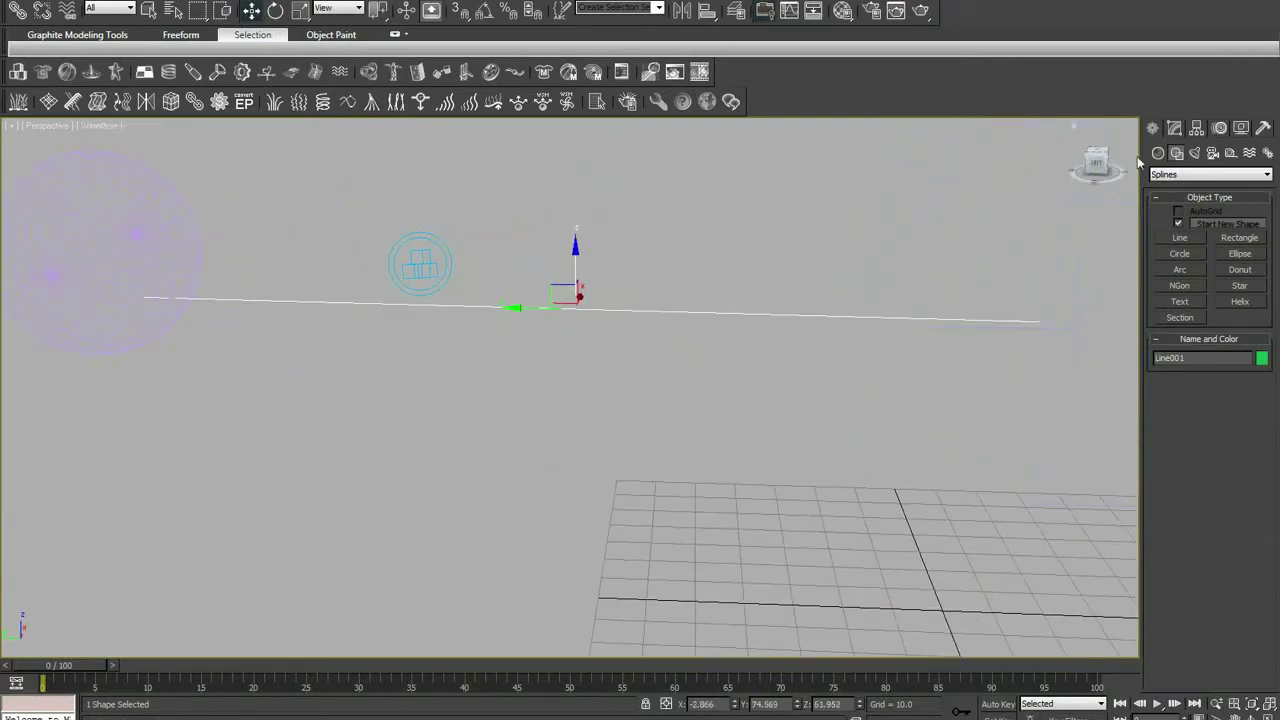
Enter Line001's Vertex sub-object level and select its end vertices near the sphere and box.
left_click(1174, 127)
key("1")
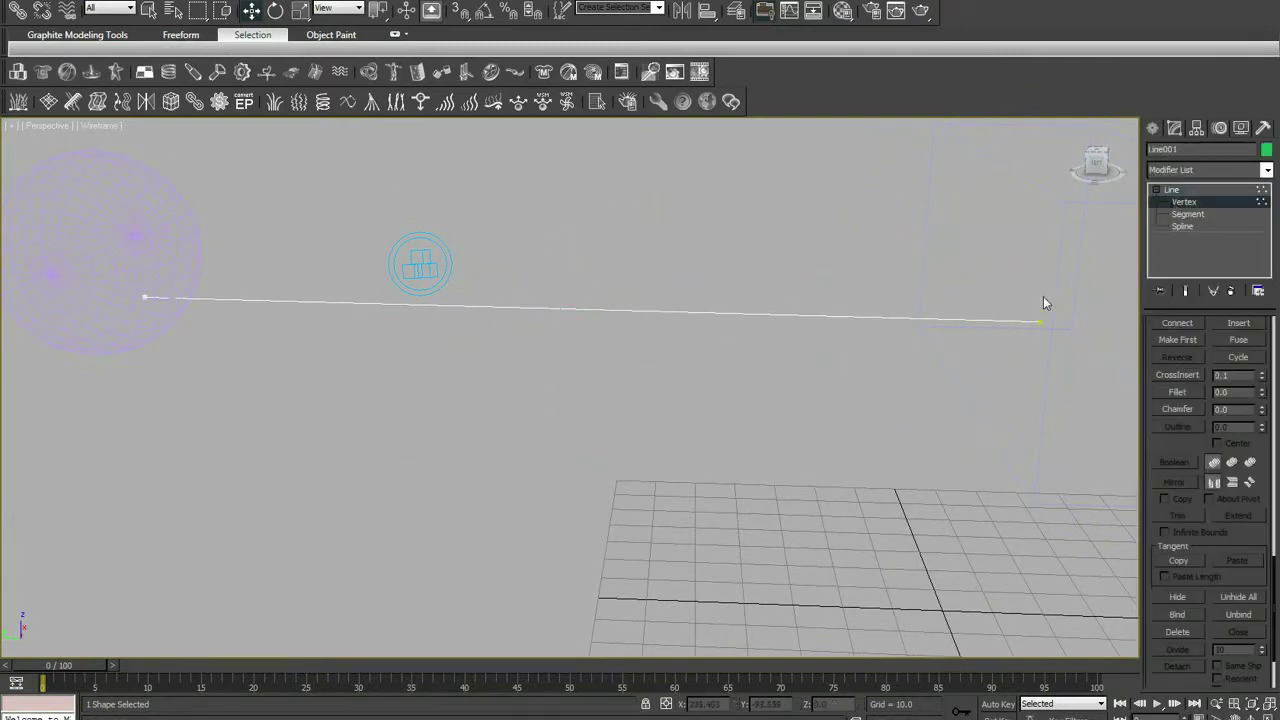
left_click(1040, 320)
left_click(139, 290)
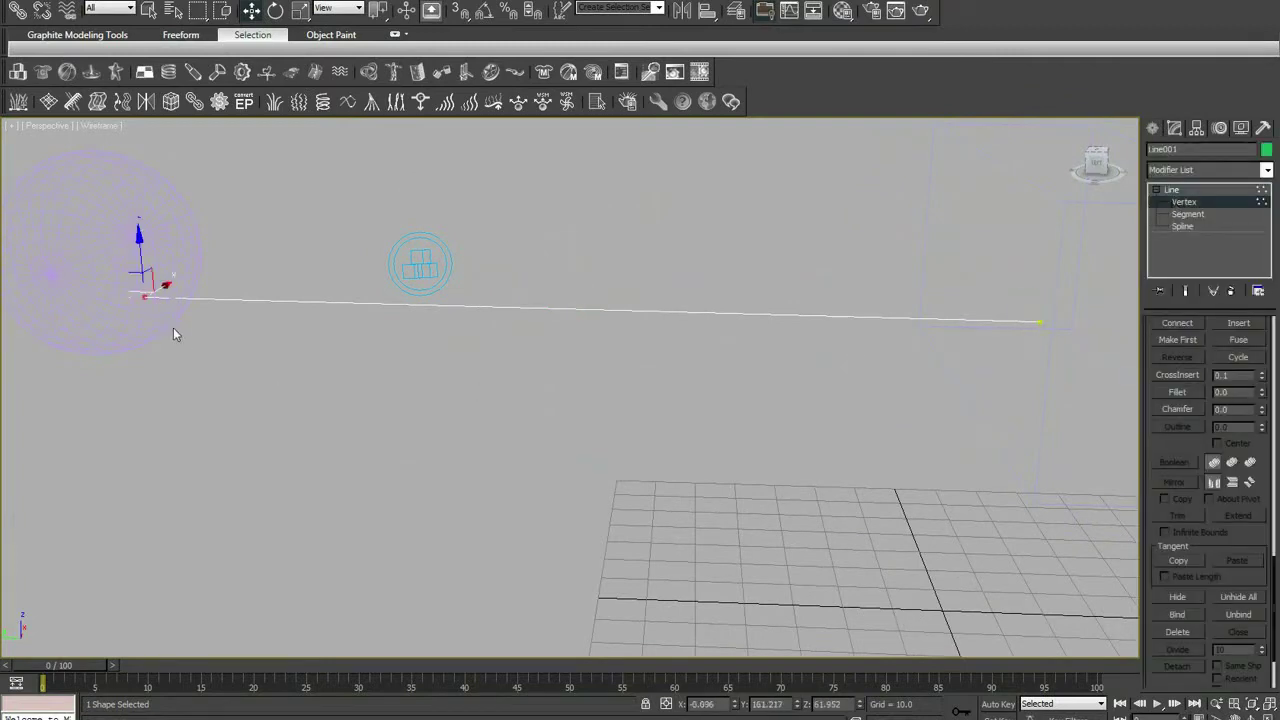
middle_click_drag(171, 329, 323, 309)
scroll(323, 312, "down", 2)
scroll(324, 312, "up", 2)
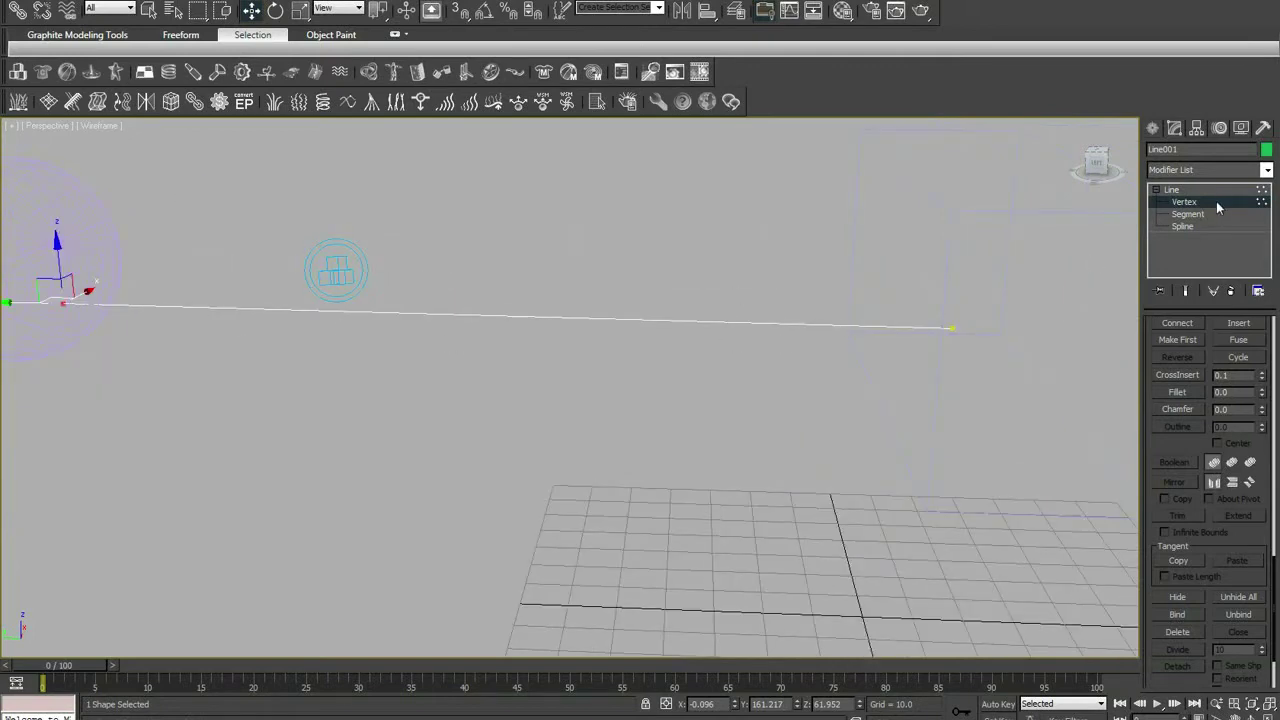
Select Line001's segment and divide it into 20 segments.
left_click(1188, 214)
left_click(760, 319)
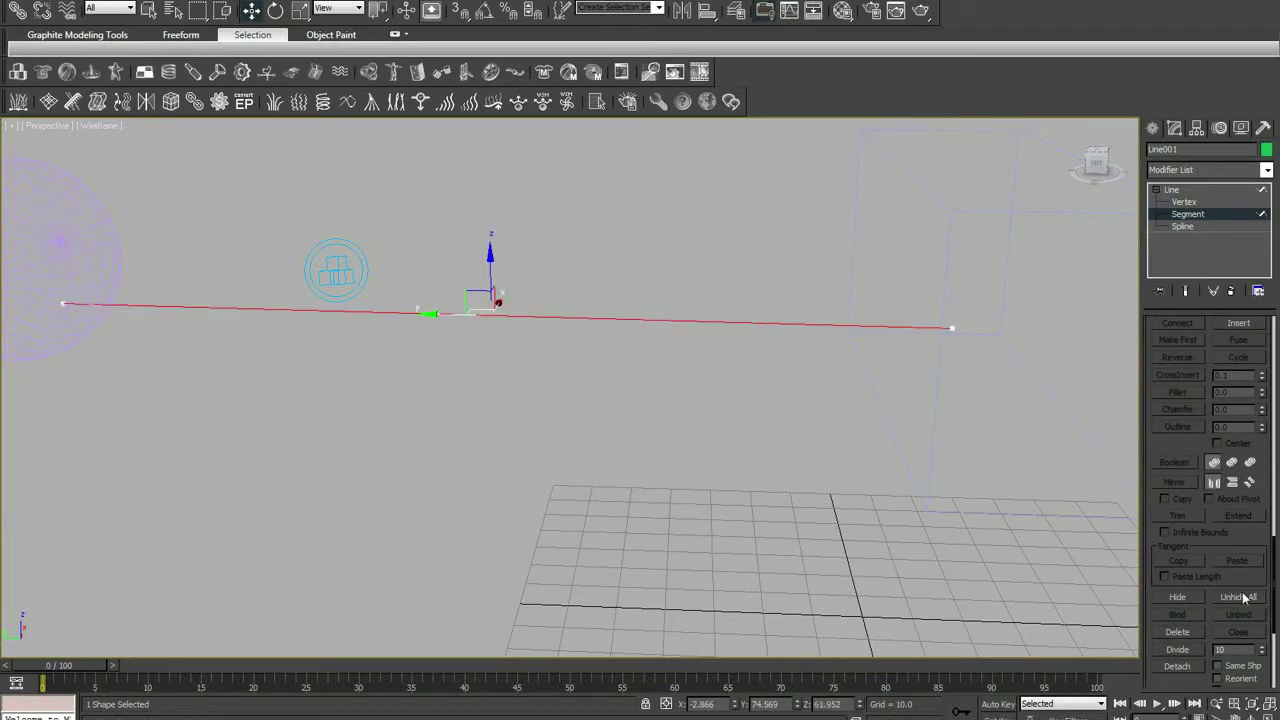
scroll(1190, 554, "down", 3)
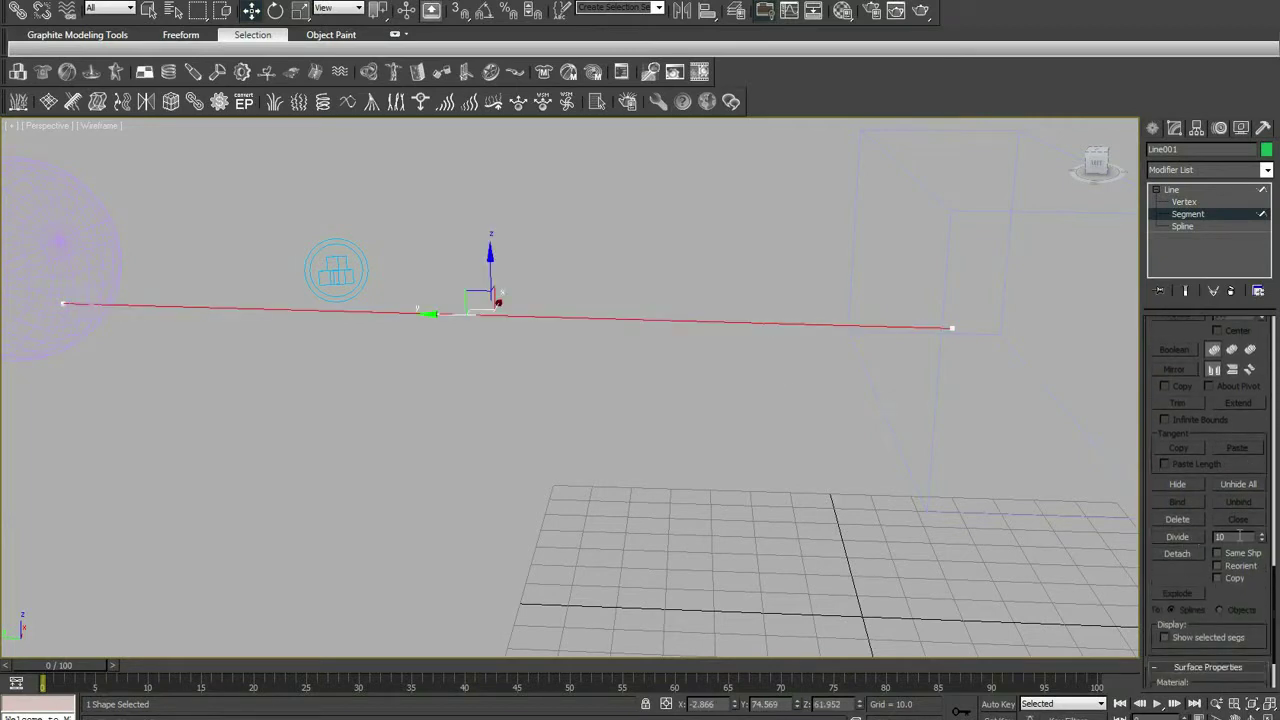
type("20")
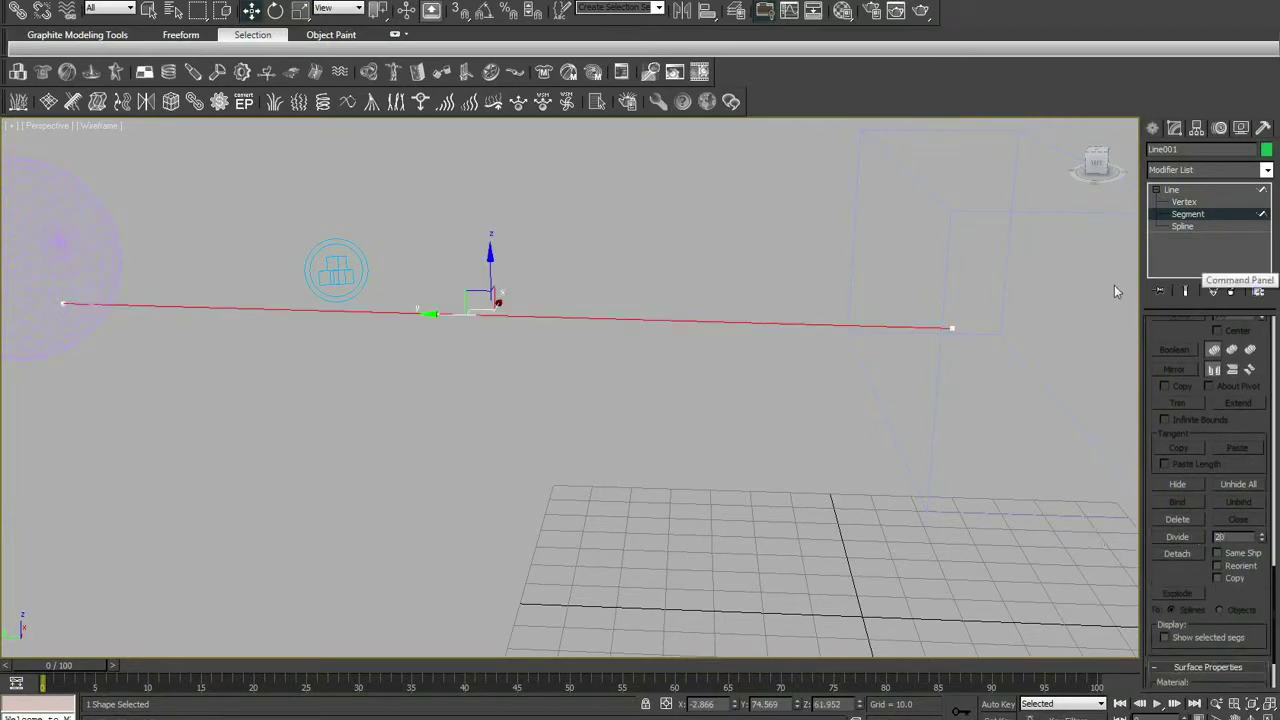
Check the new subdivided segments, then return to the Line level in shaded view.
left_click(908, 336)
left_click(908, 328)
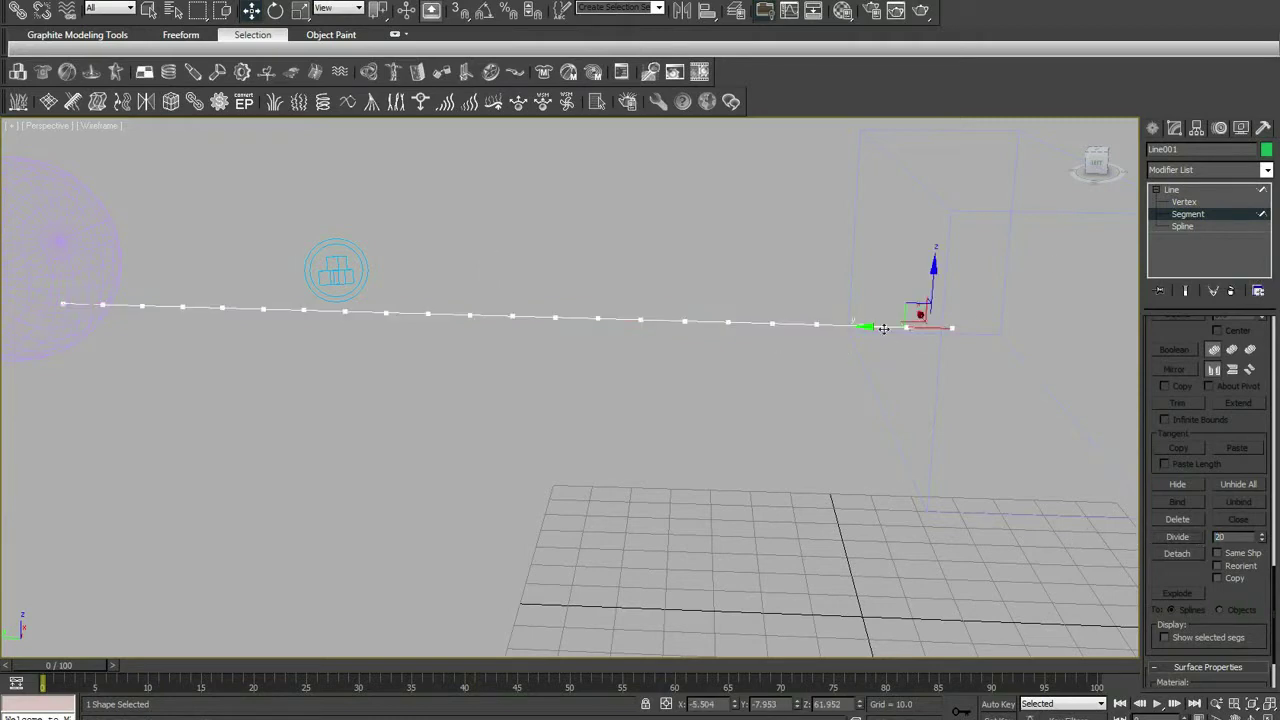
left_click(884, 326)
left_click(838, 324)
middle_click_drag(752, 331, 774, 340)
scroll(776, 343, "down", 3)
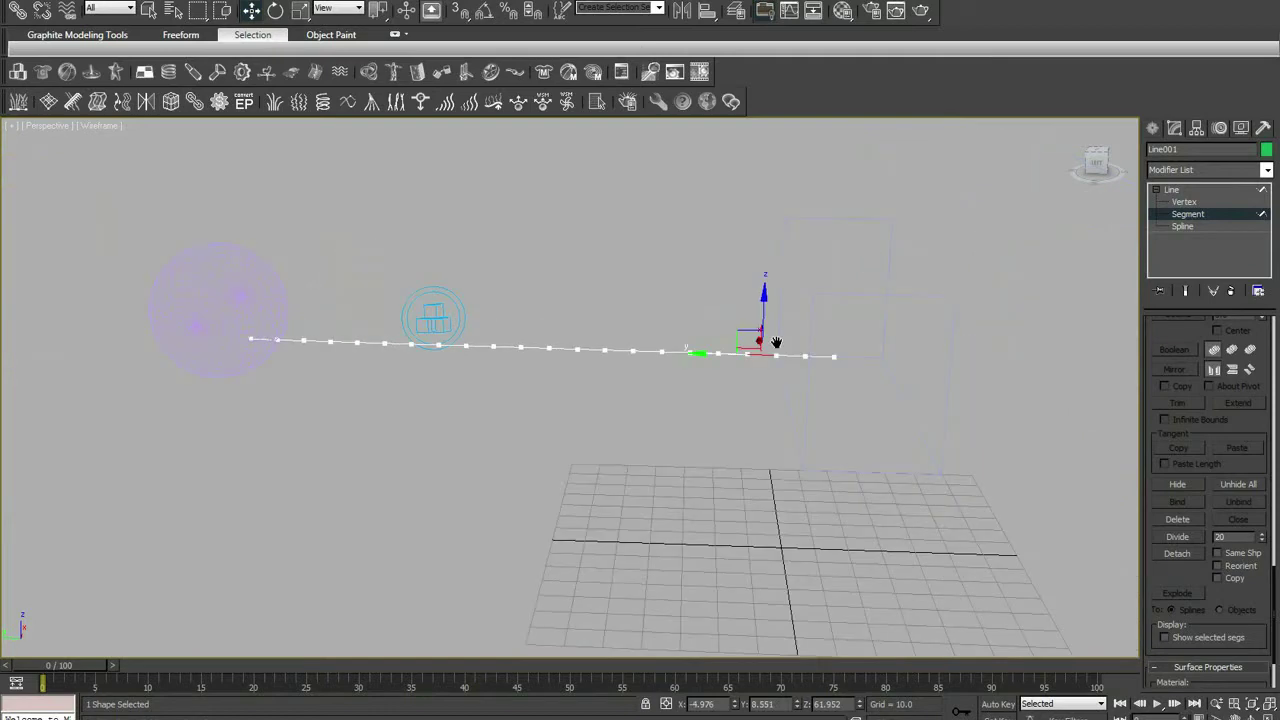
left_click(1171, 189)
key("F3")
scroll(598, 415, "down", 2)
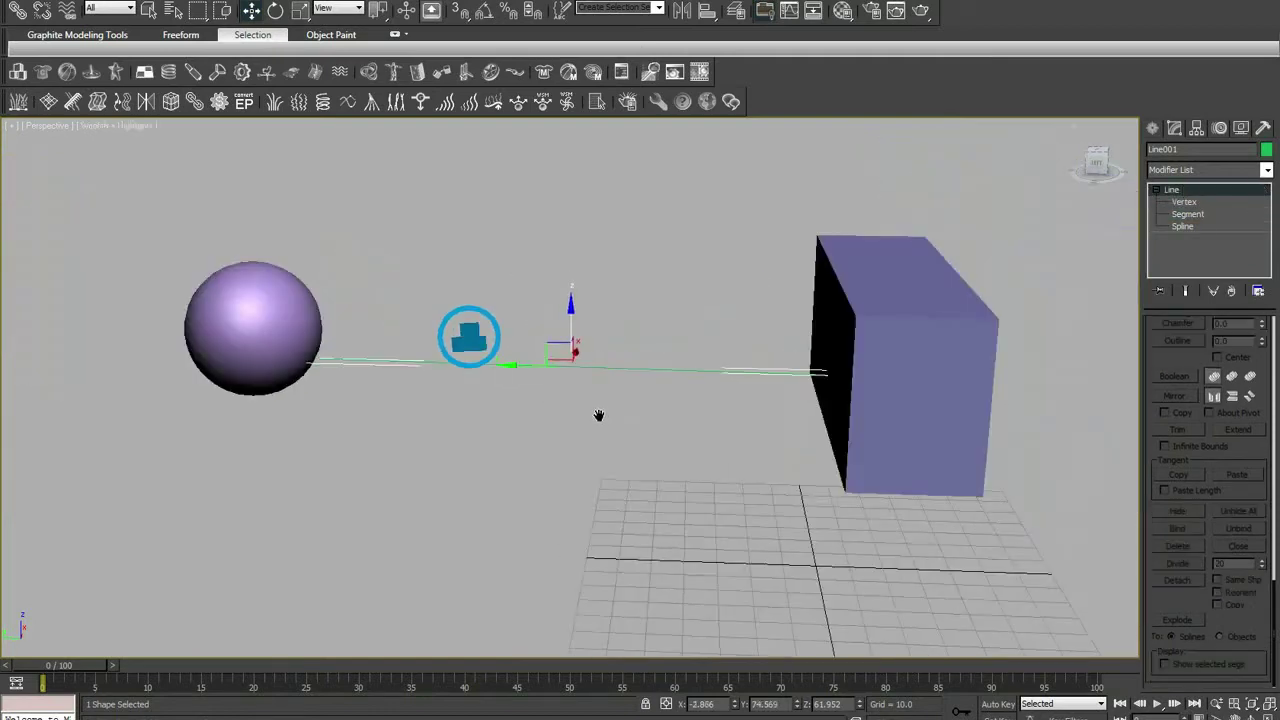
Apply a reactor Rope modifier to Line001 and place RPCollection001 below the rope.
scroll(580, 392, "up", 2)
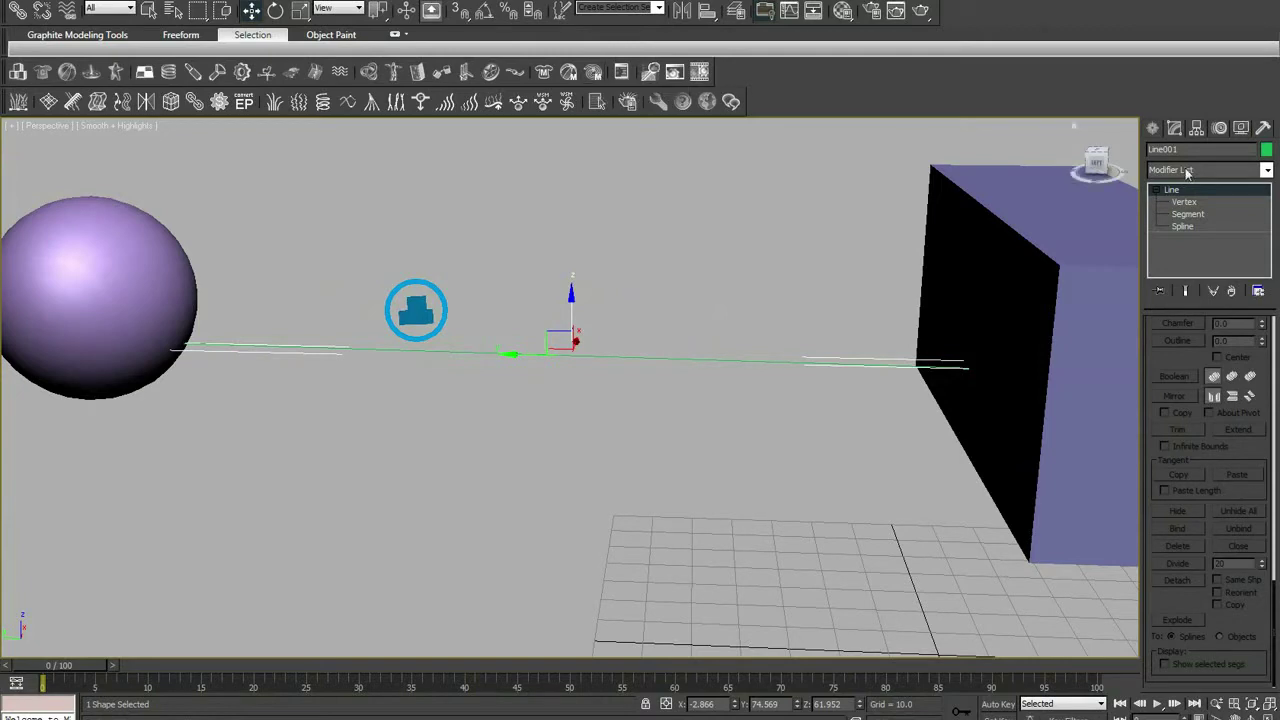
left_click(593, 72)
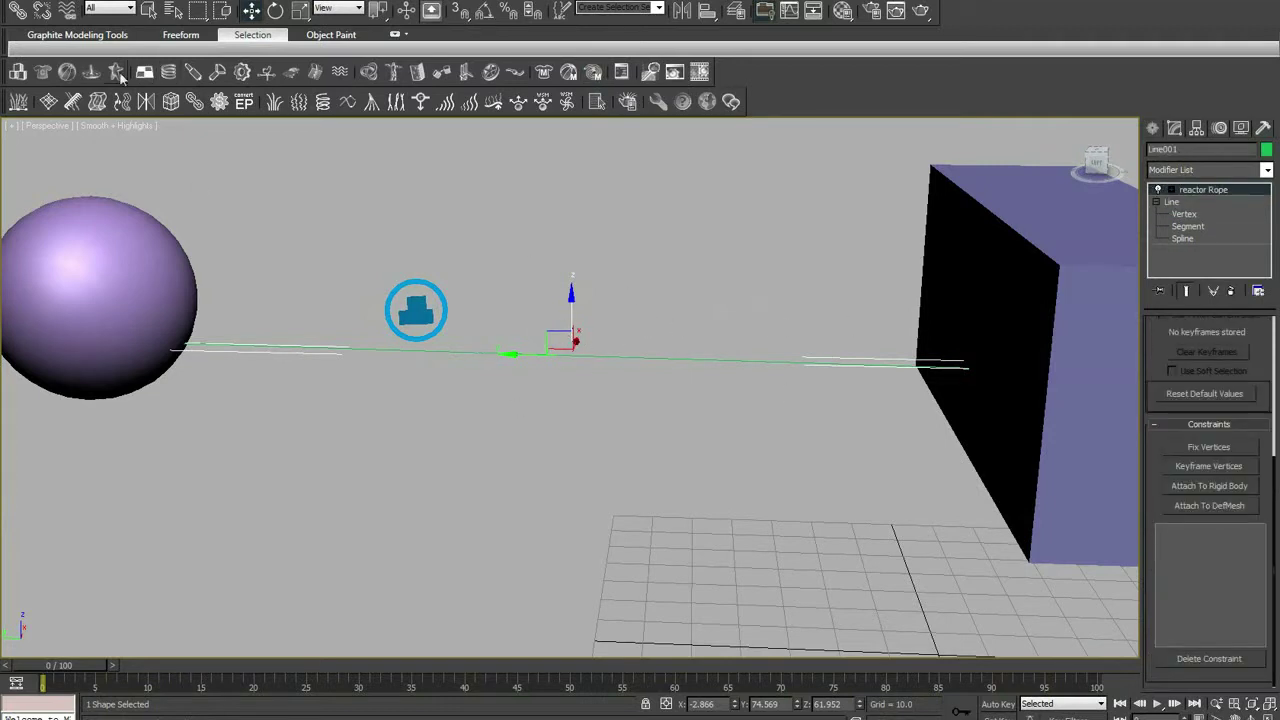
left_click(88, 79)
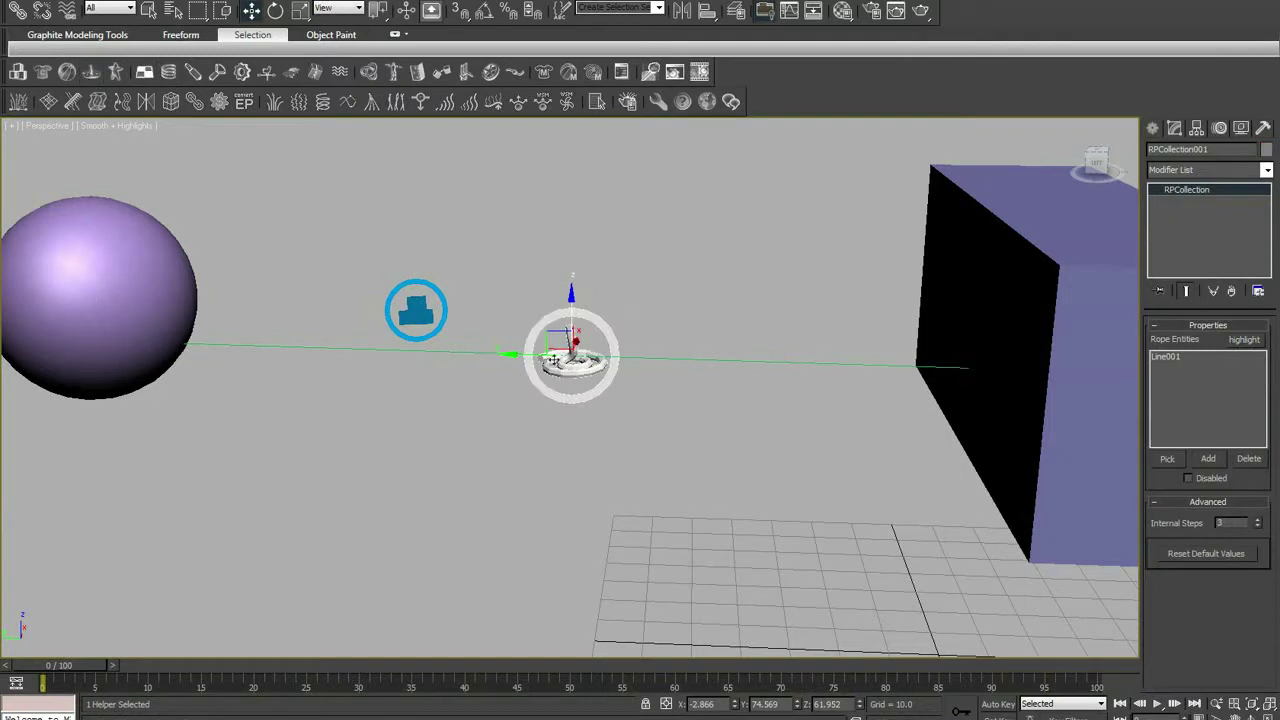
left_click_drag(570, 317, 657, 351)
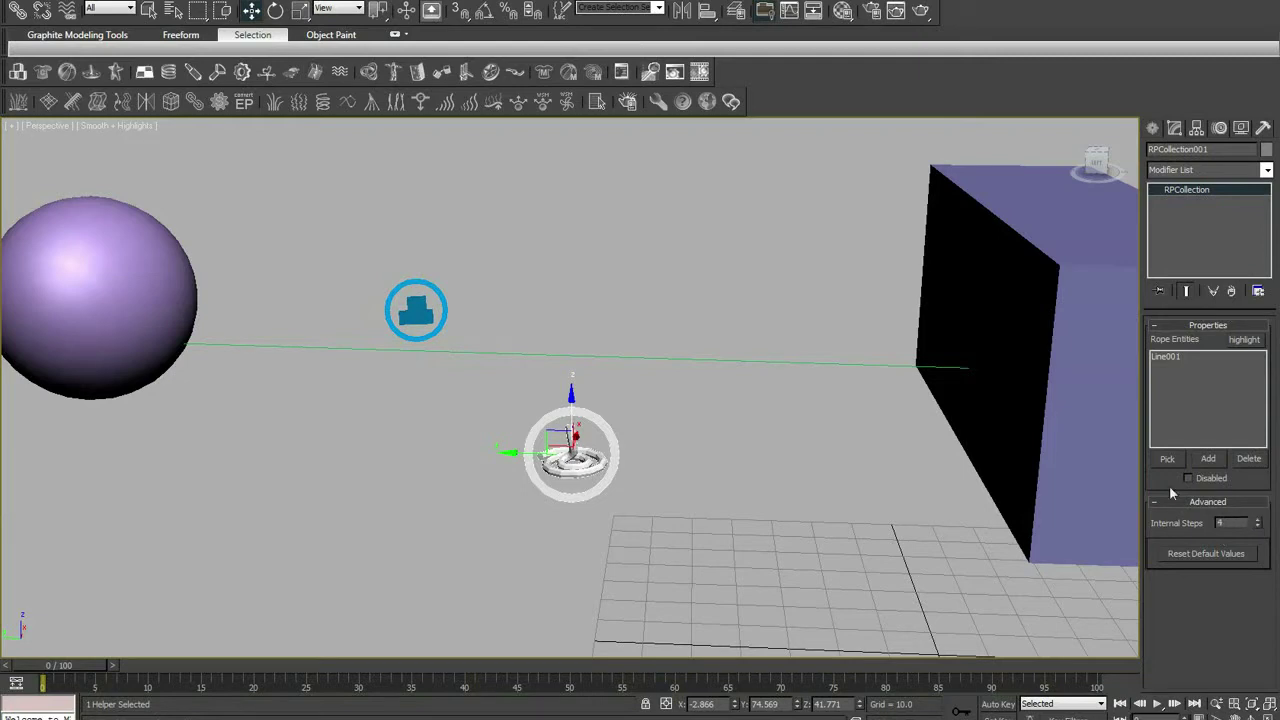
left_click(797, 364)
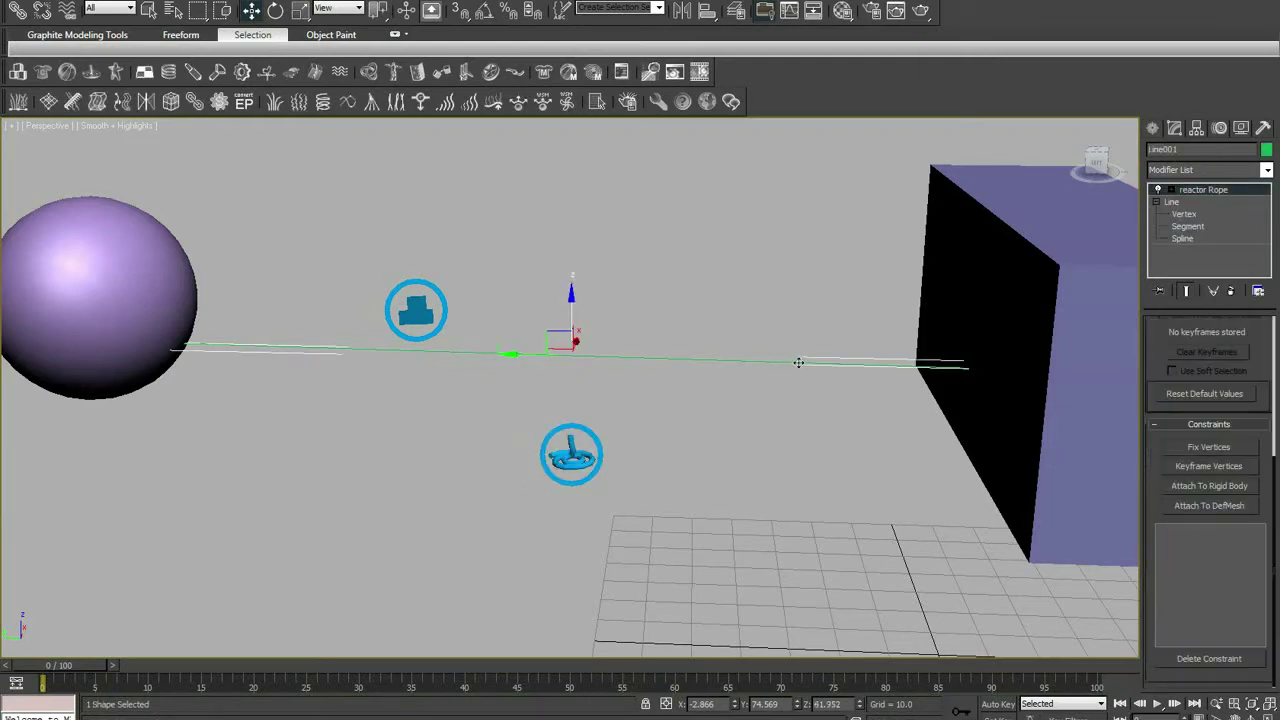
Set Line001's rope Mass to 1.0 and Air Resistance to 1.0, keeping stiffness and damping at 0.2.
left_click_drag(1155, 357, 1128, 521)
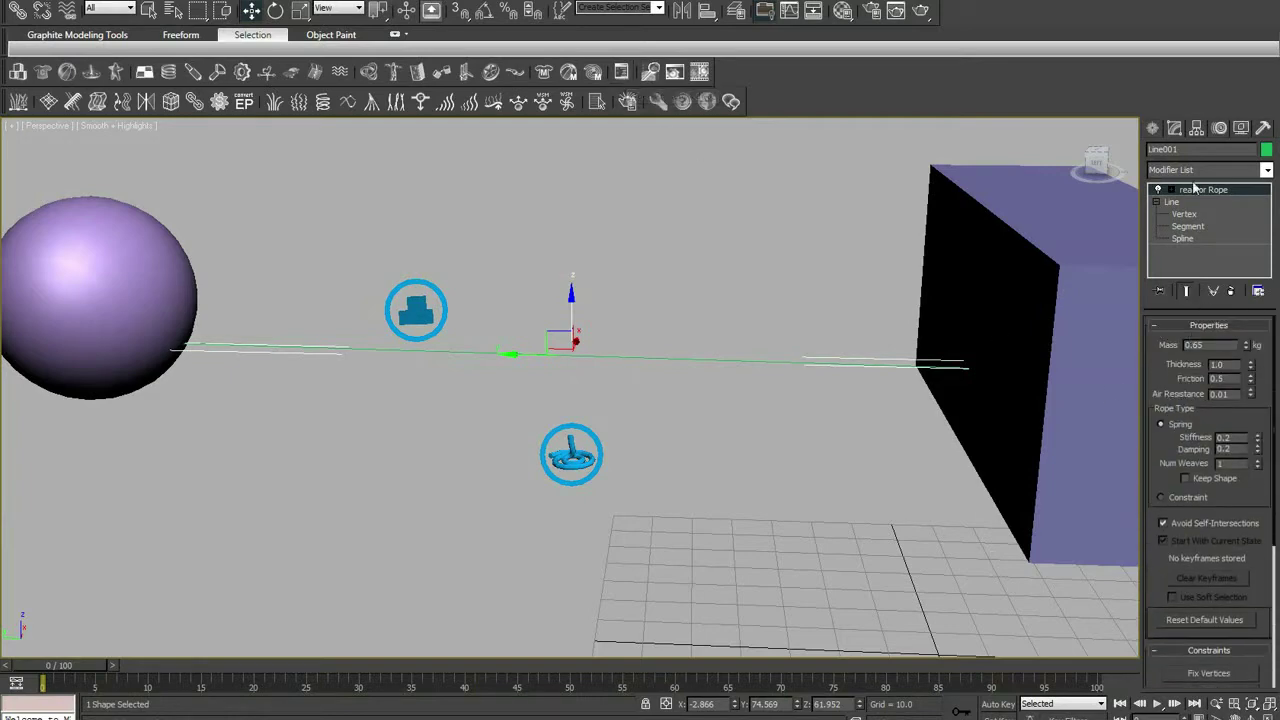
double_click(1217, 346)
type("1")
key("Return")
double_click(1232, 395)
type("1.0")
key("Return")
left_click_drag(1176, 456, 1186, 414)
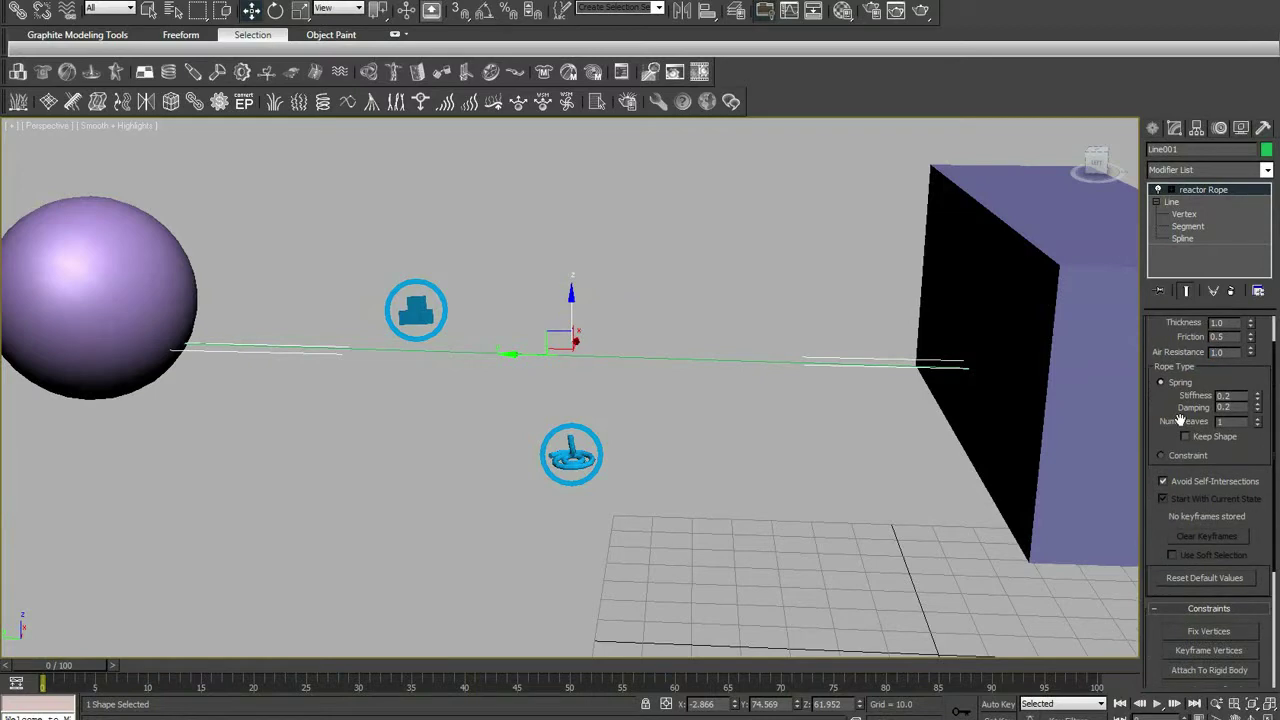
double_click(1240, 396)
key("Tab")
key("Tab")
scroll(1160, 431, "down", 3)
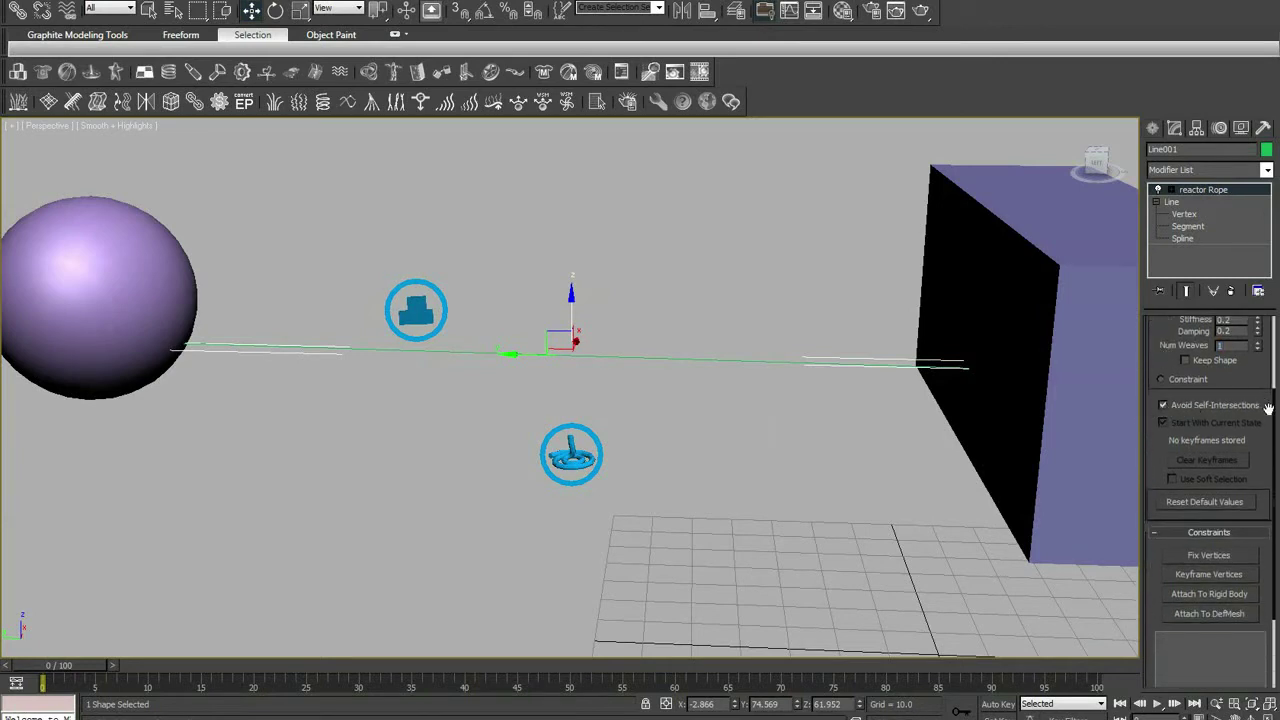
scroll(1148, 463, "down", 4)
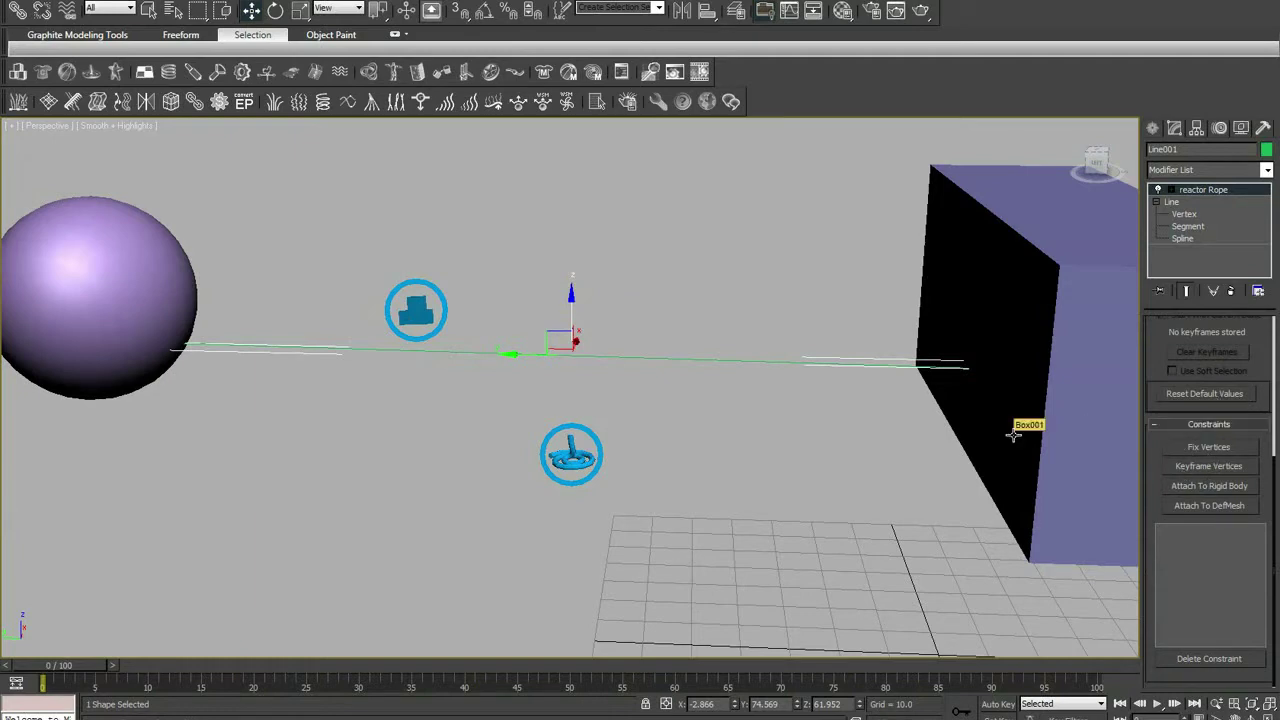
Enter the rope's Vertex level and frame the rope in the wireframe Left view.
middle_click_drag(1013, 432, 928, 430)
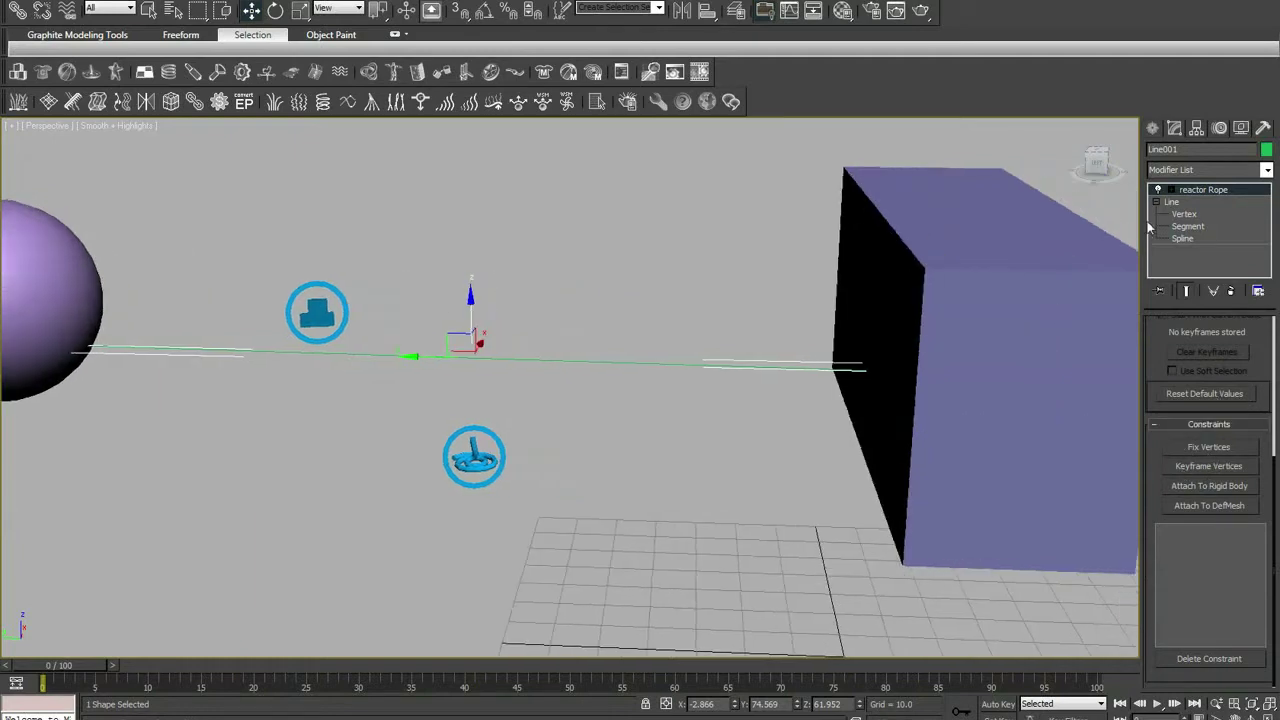
left_click(1170, 190)
left_click(1195, 201)
middle_click_drag(919, 340, 689, 354)
key("f")
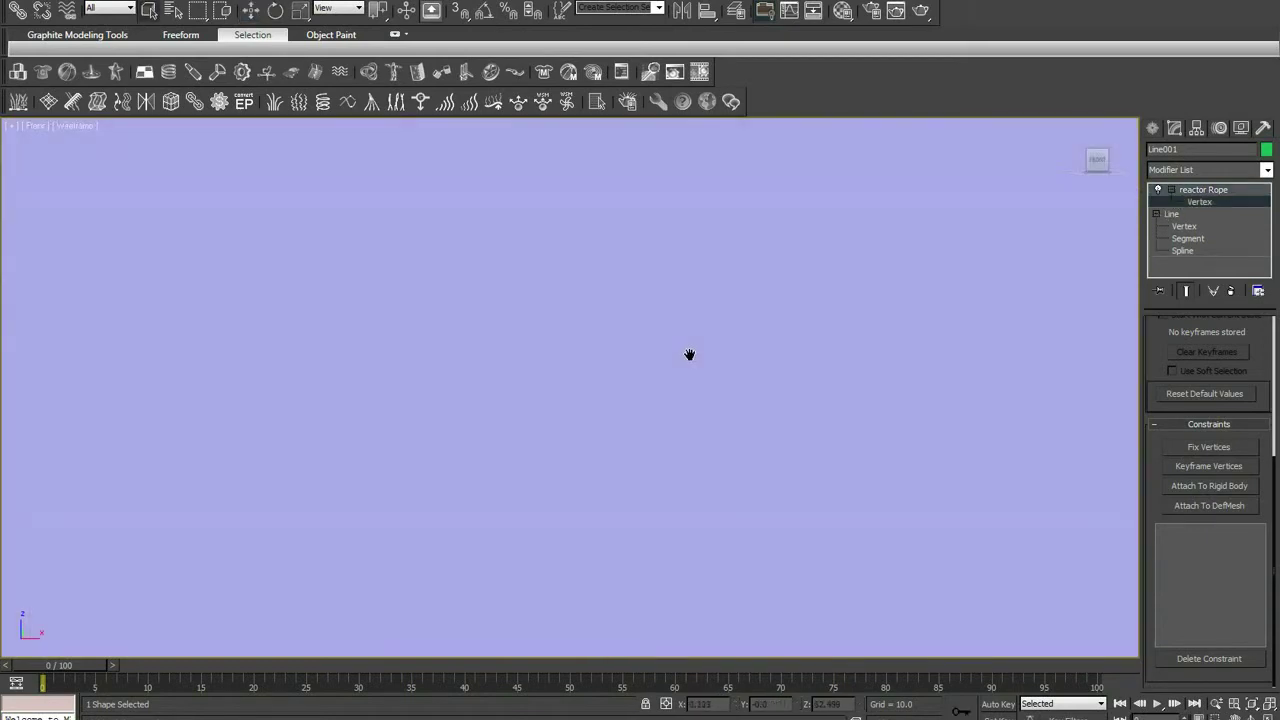
key("F3")
scroll(689, 354, "down", 5)
mouse_move(689, 354)
middle_mouse_down()
mouse_move(746, 348)
mouse_move(534, 389)
middle_mouse_up()
key("l")
scroll(594, 397, "up", 2)
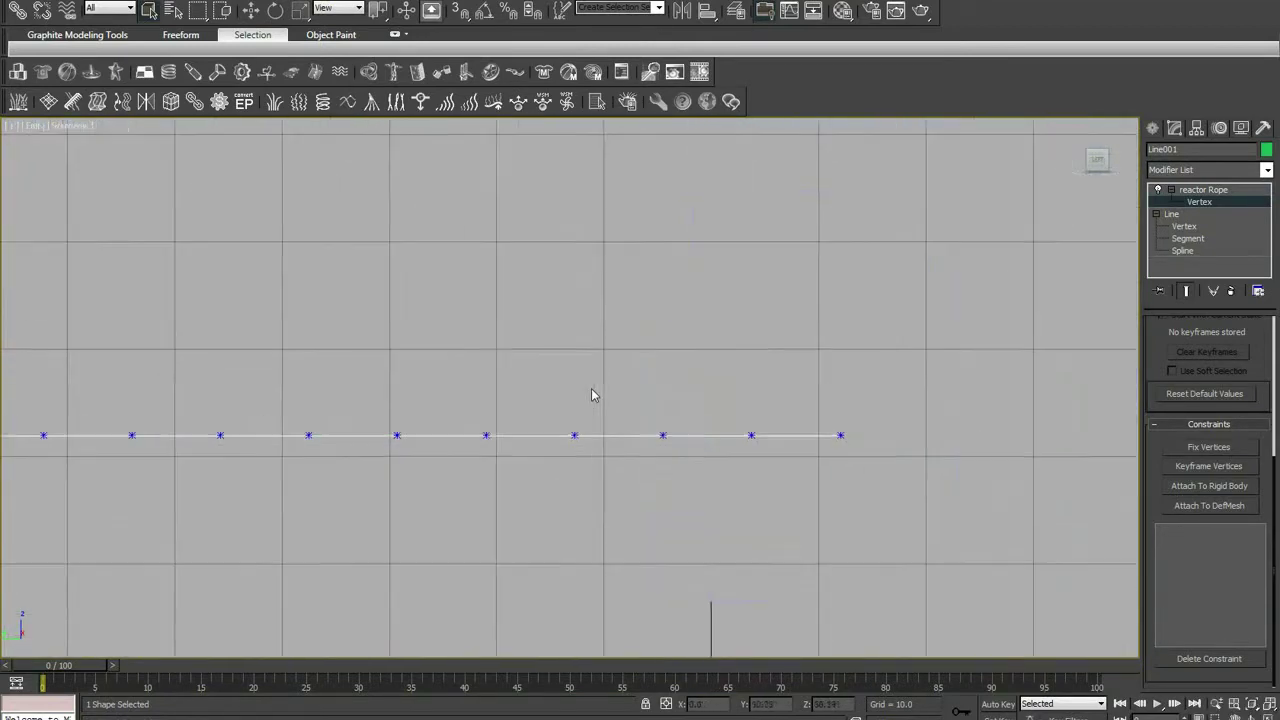
scroll(709, 391, "down", 1)
scroll(698, 386, "down", 2)
key("F3")
Attach the two box-end rope vertices to Box001 with an Attach To RigidBody constraint.
left_click_drag(698, 386, 815, 470)
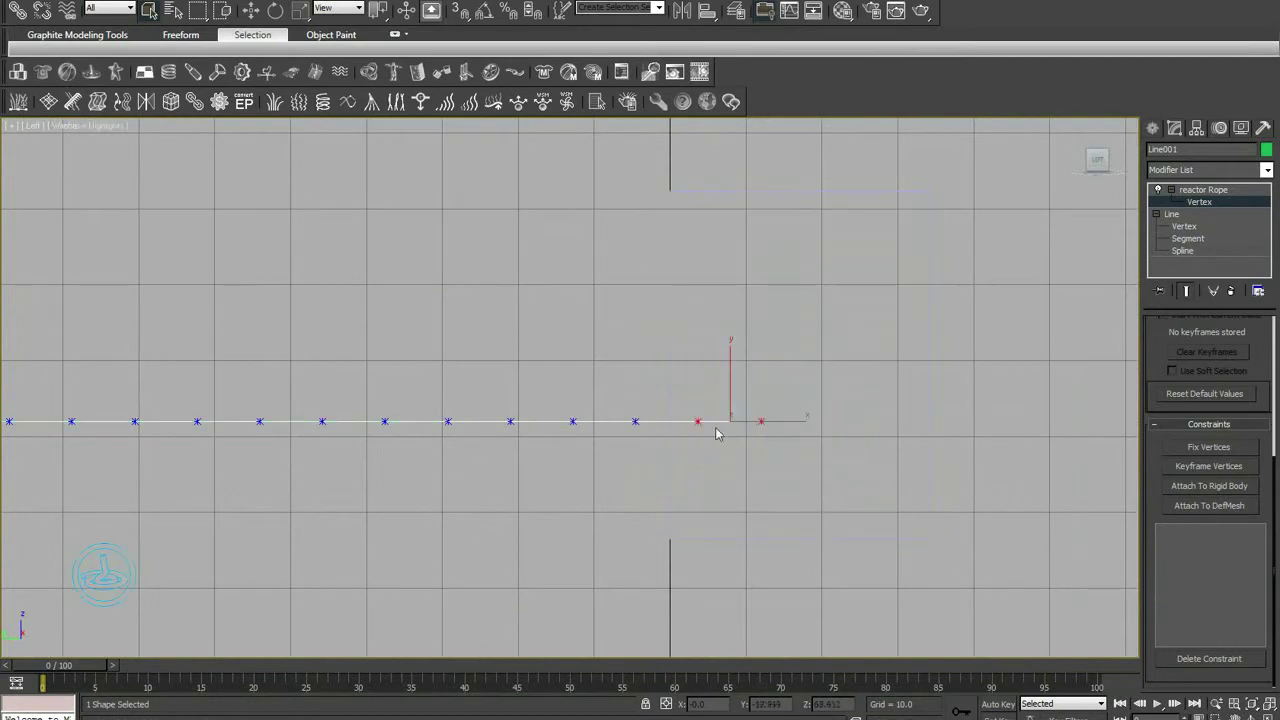
left_click(1190, 486)
left_click(1201, 533)
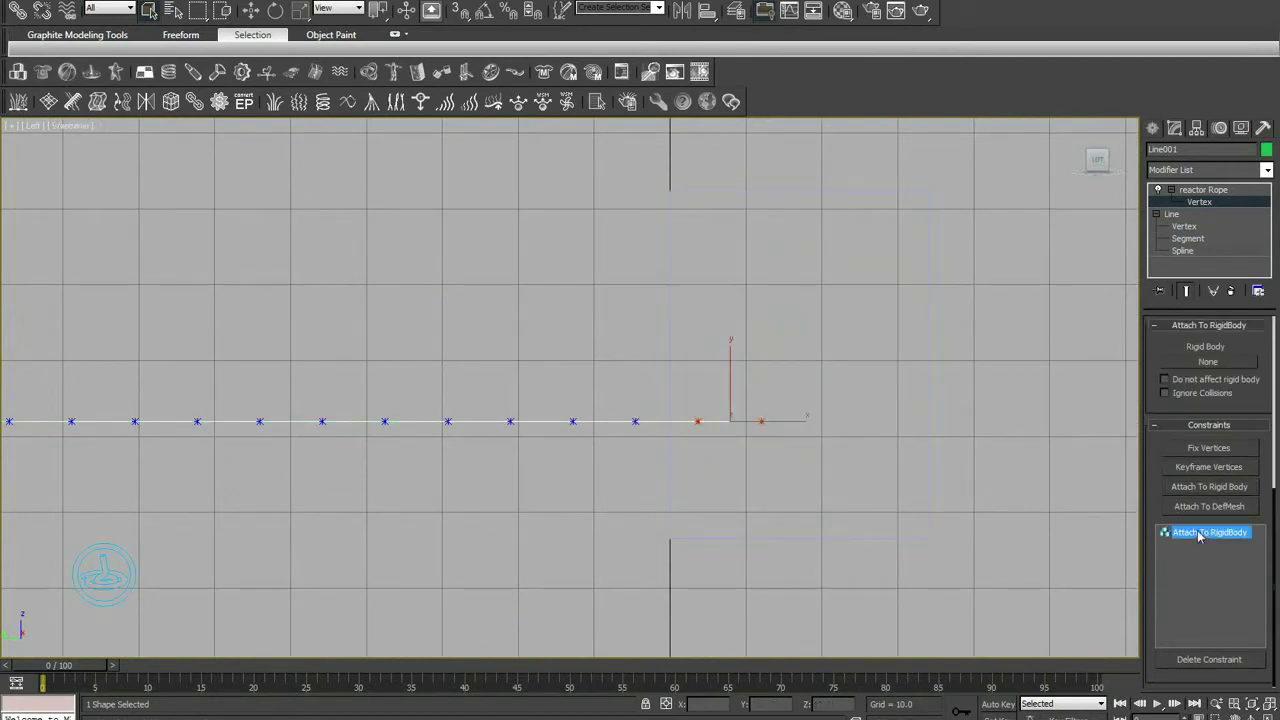
left_click(1208, 362)
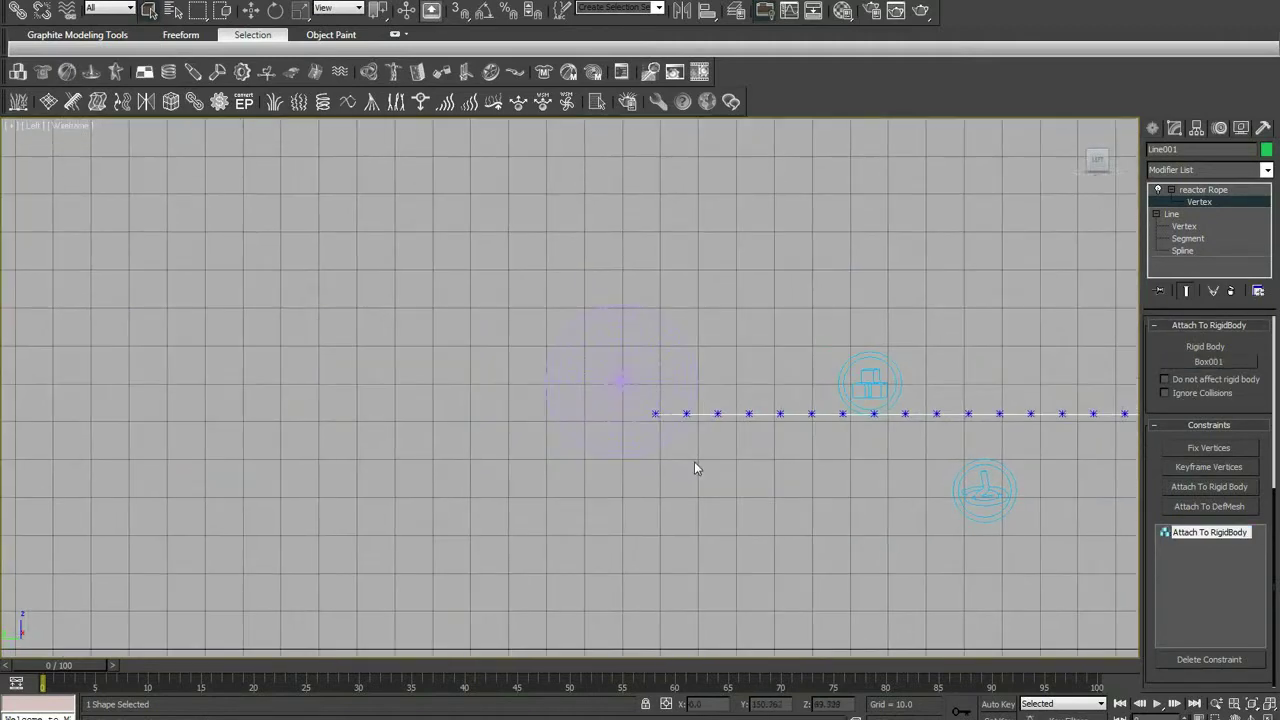
Attach the two sphere-end rope vertices to Sphere001 with a second Attach To RigidBody constraint.
left_click_drag(673, 383, 792, 461)
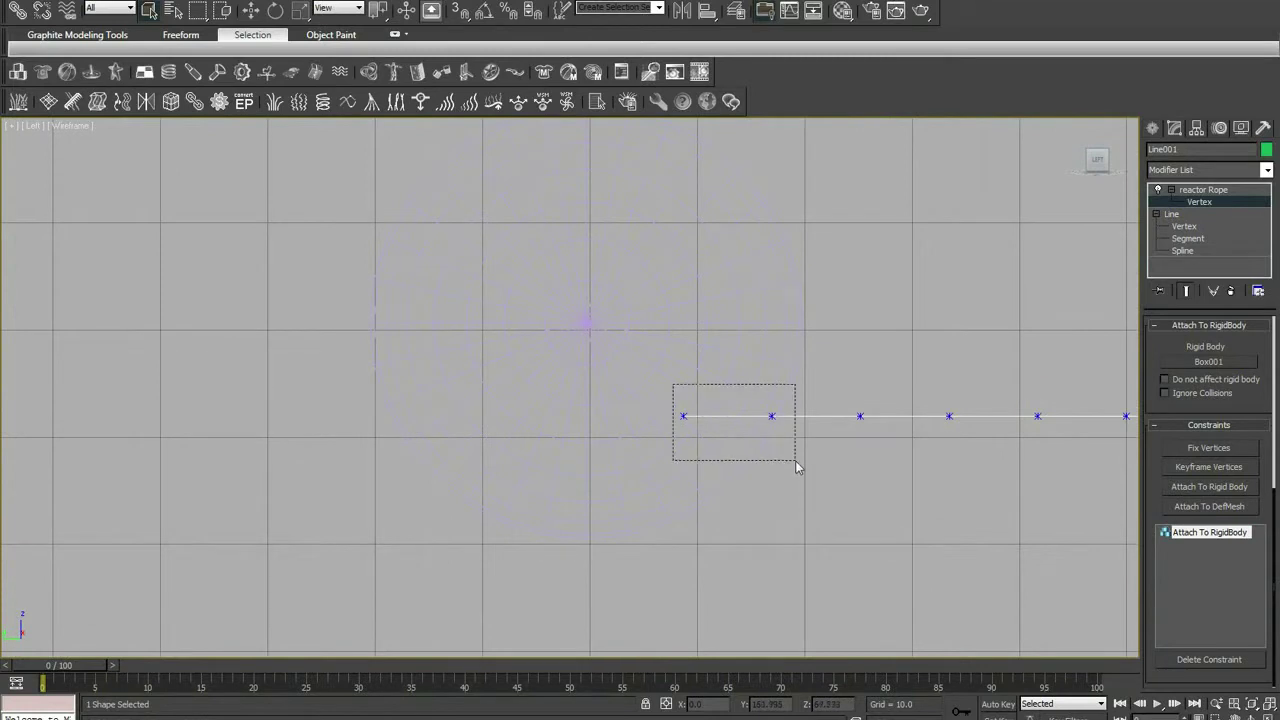
left_click(1203, 486)
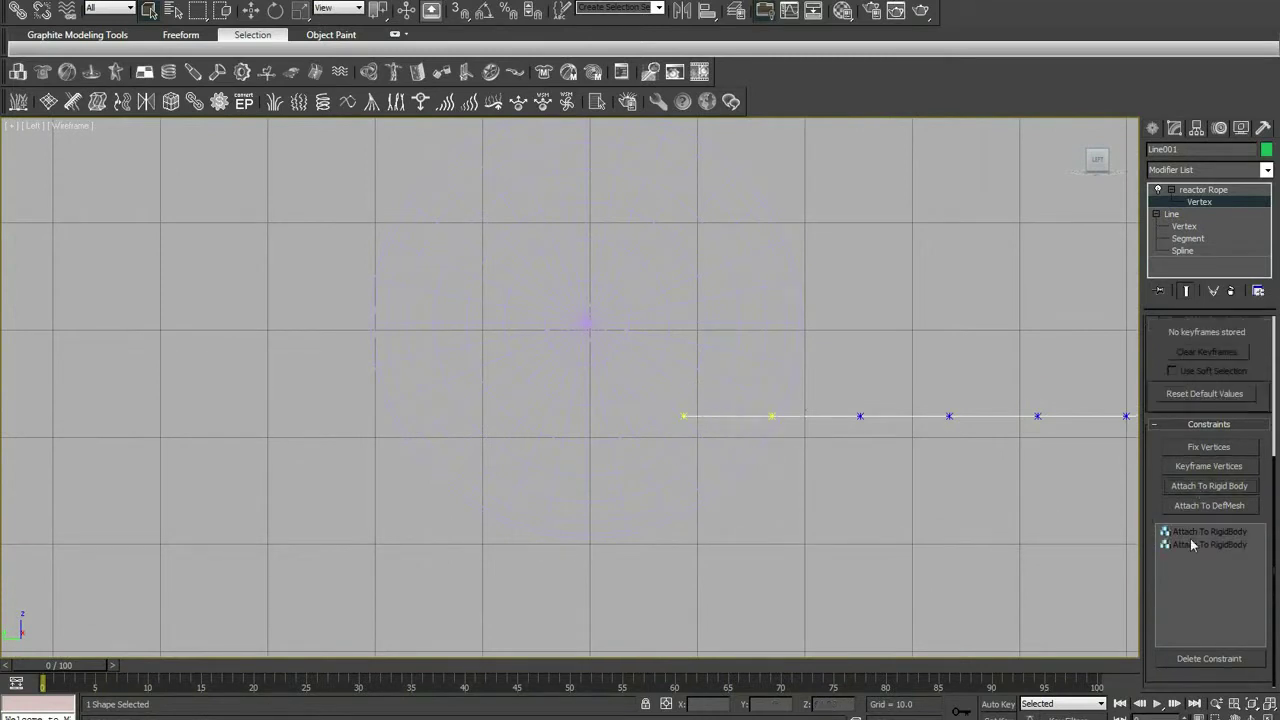
left_click(1201, 545)
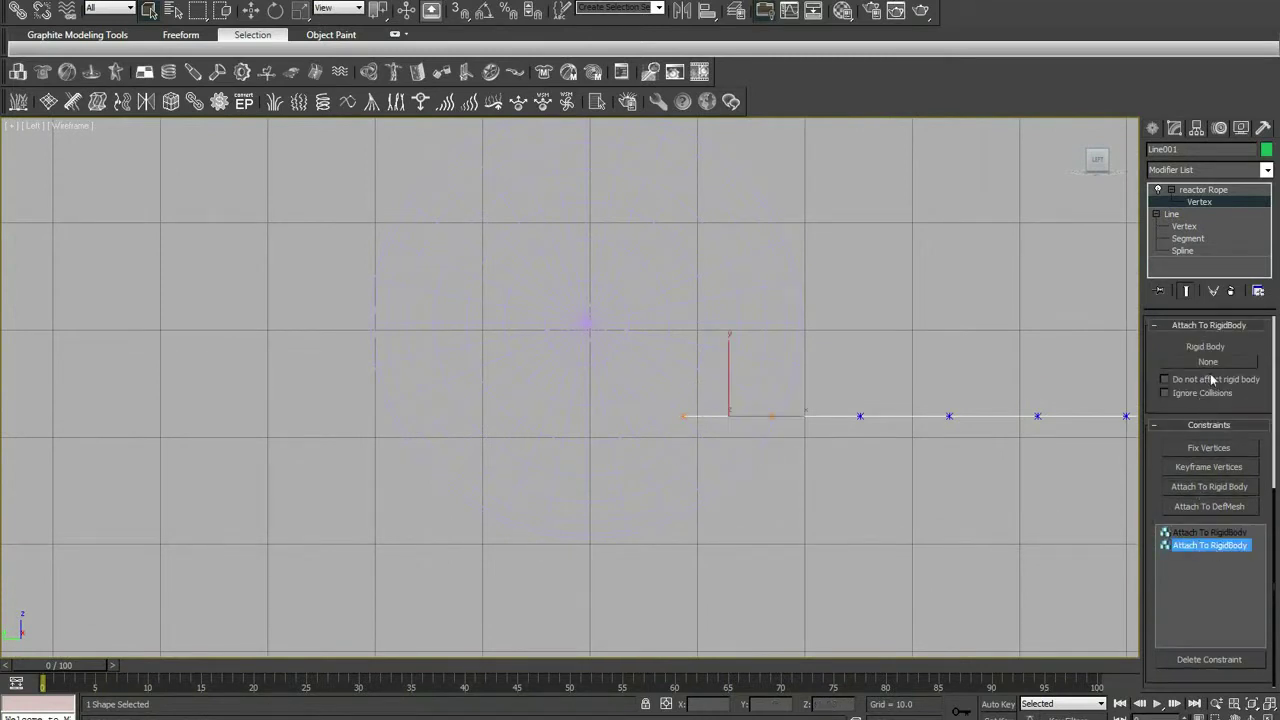
left_click(1208, 361)
left_click(660, 334)
scroll(857, 357, "down", 2)
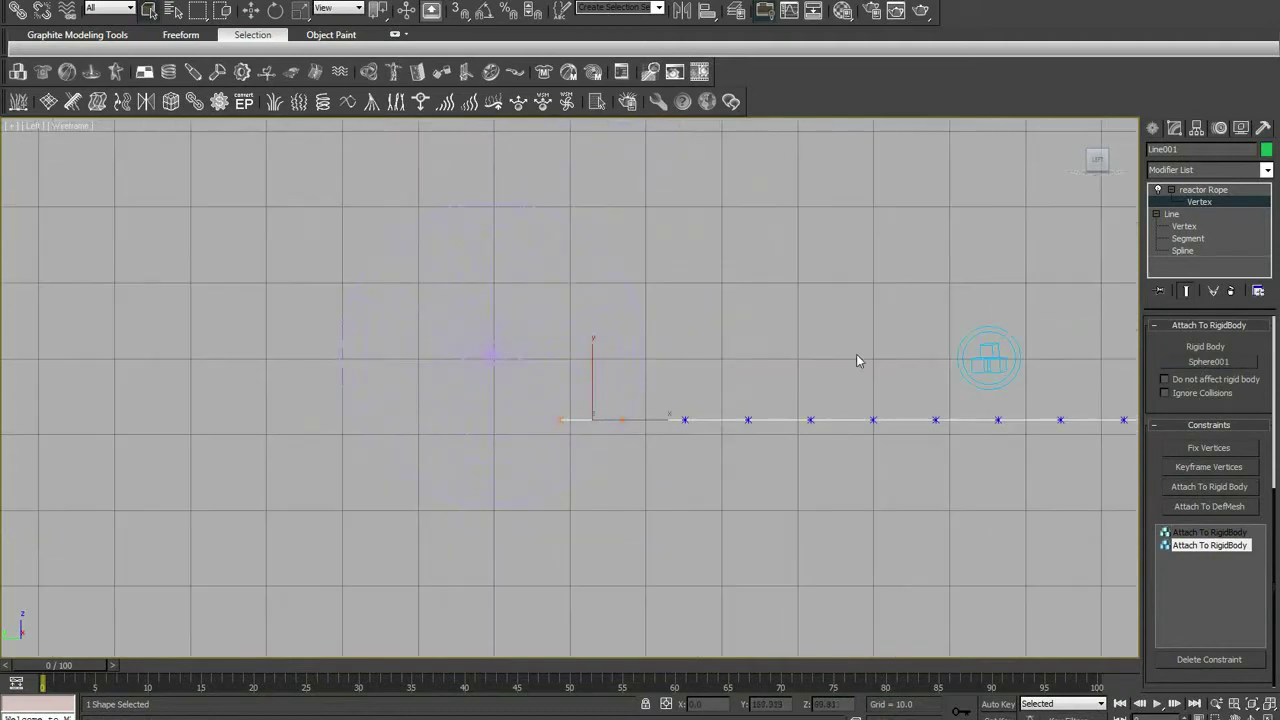
key("F3")
scroll(800, 370, "down", 2)
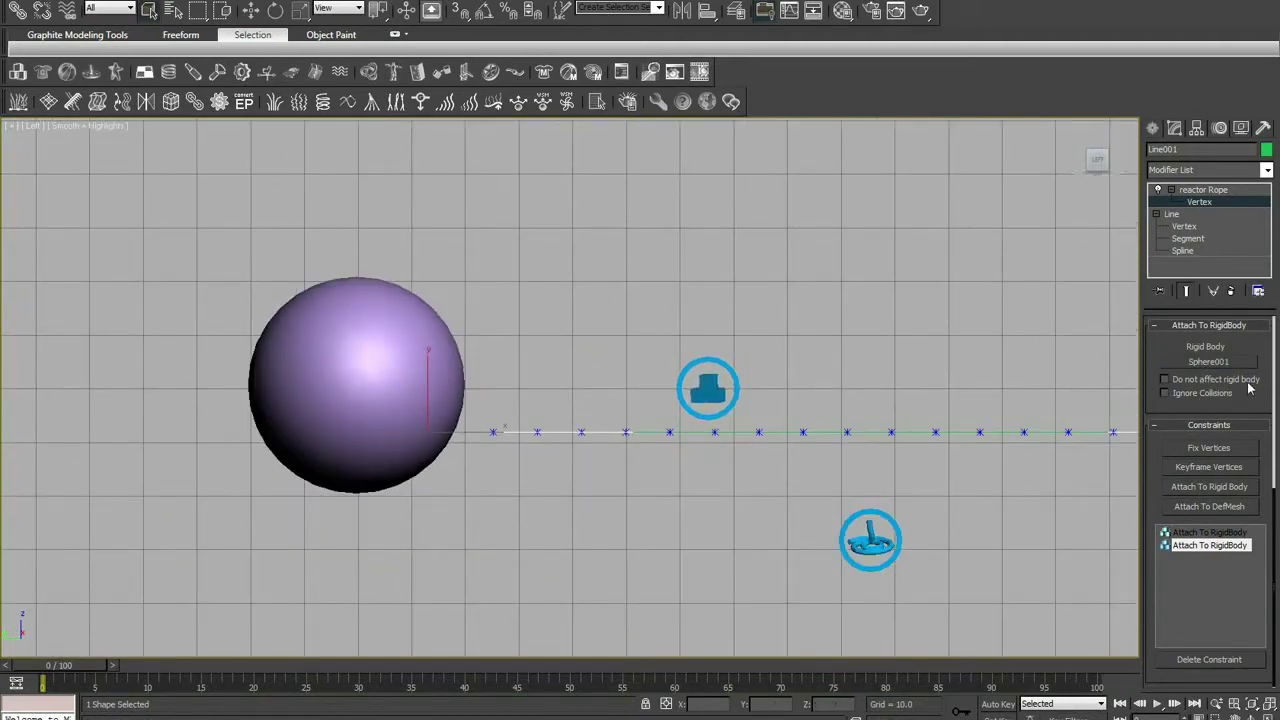
key("p")
scroll(1000, 418, "down", 2)
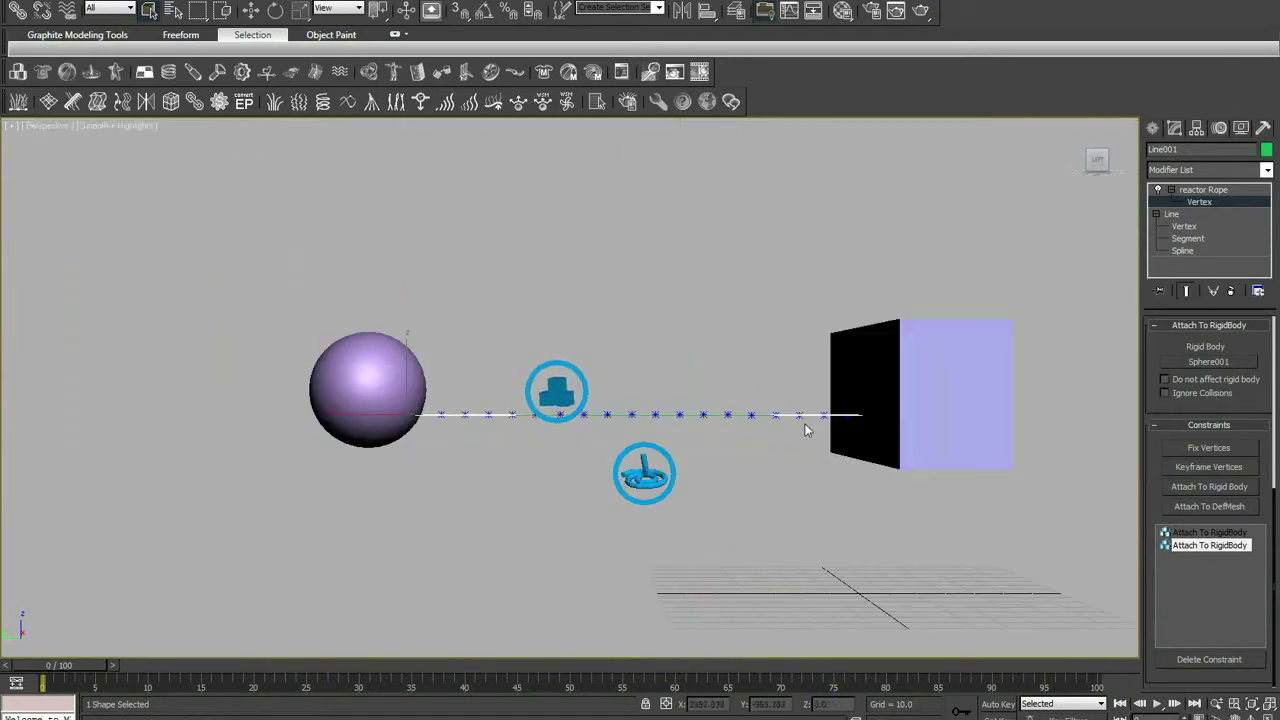
mouse_move(686, 418)
middle_mouse_down("alt")
mouse_move(677, 434)
mouse_move(660, 412)
middle_mouse_up("alt")
Play the Havok preview of the simulation, then close it and the leftover reactor dialog.
left_click(672, 74)
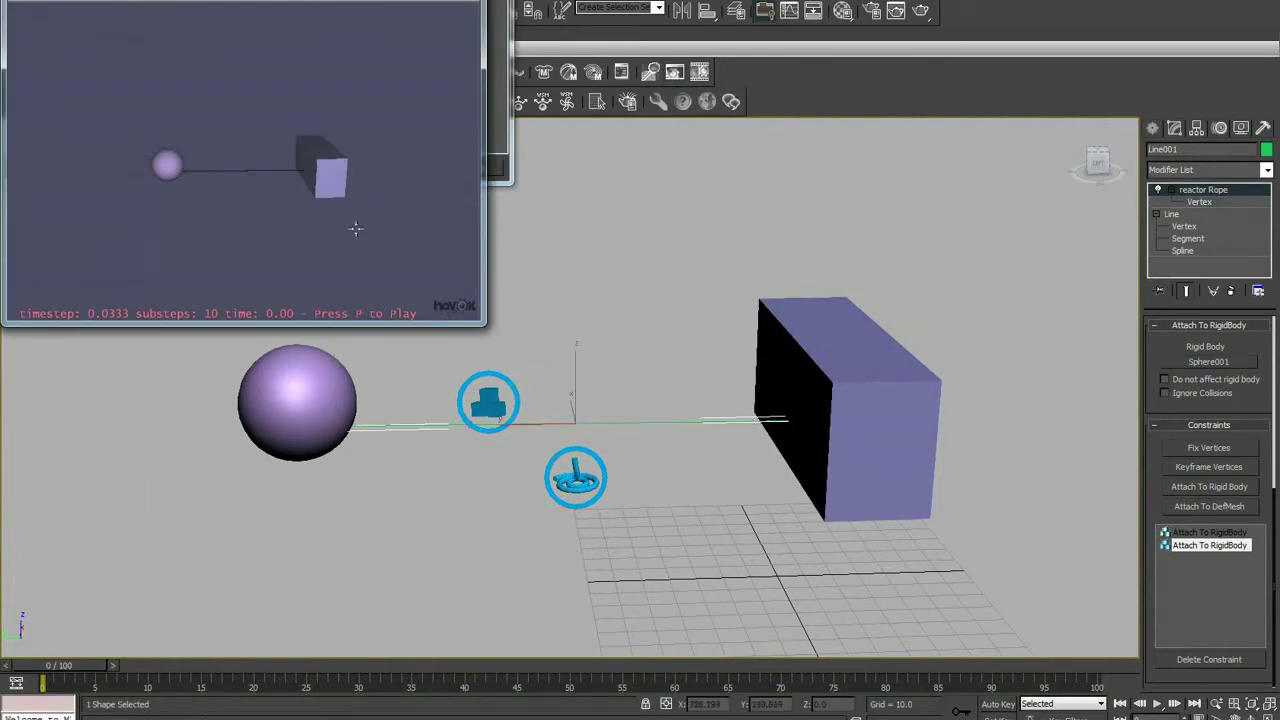
key("p")
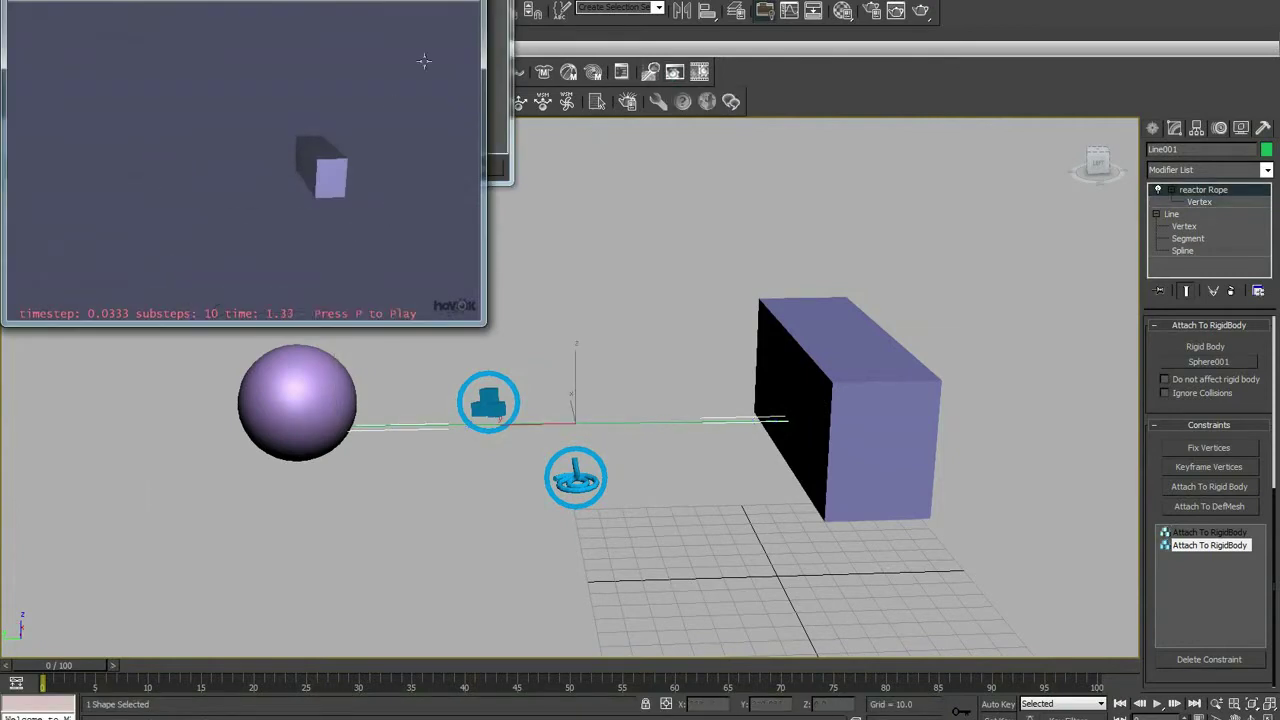
key("Escape")
left_click(43, 166)
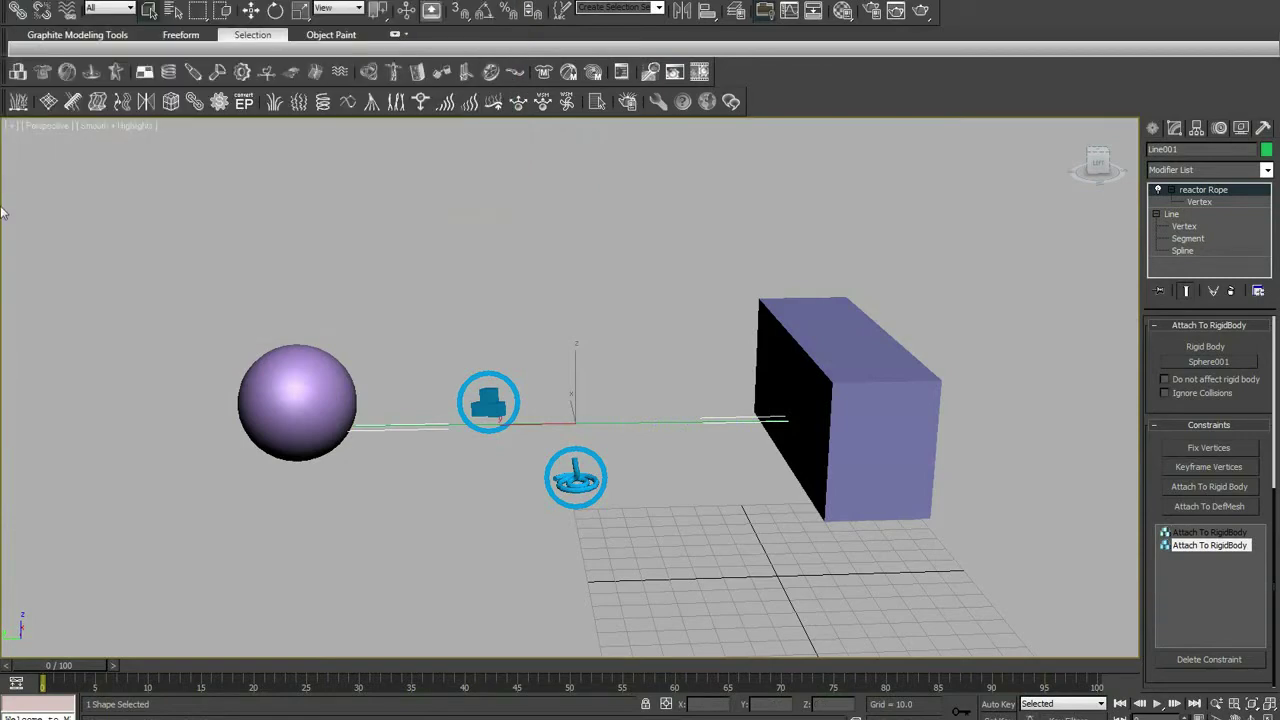
In the Left view, move the purple box left and slightly down.
key("f")
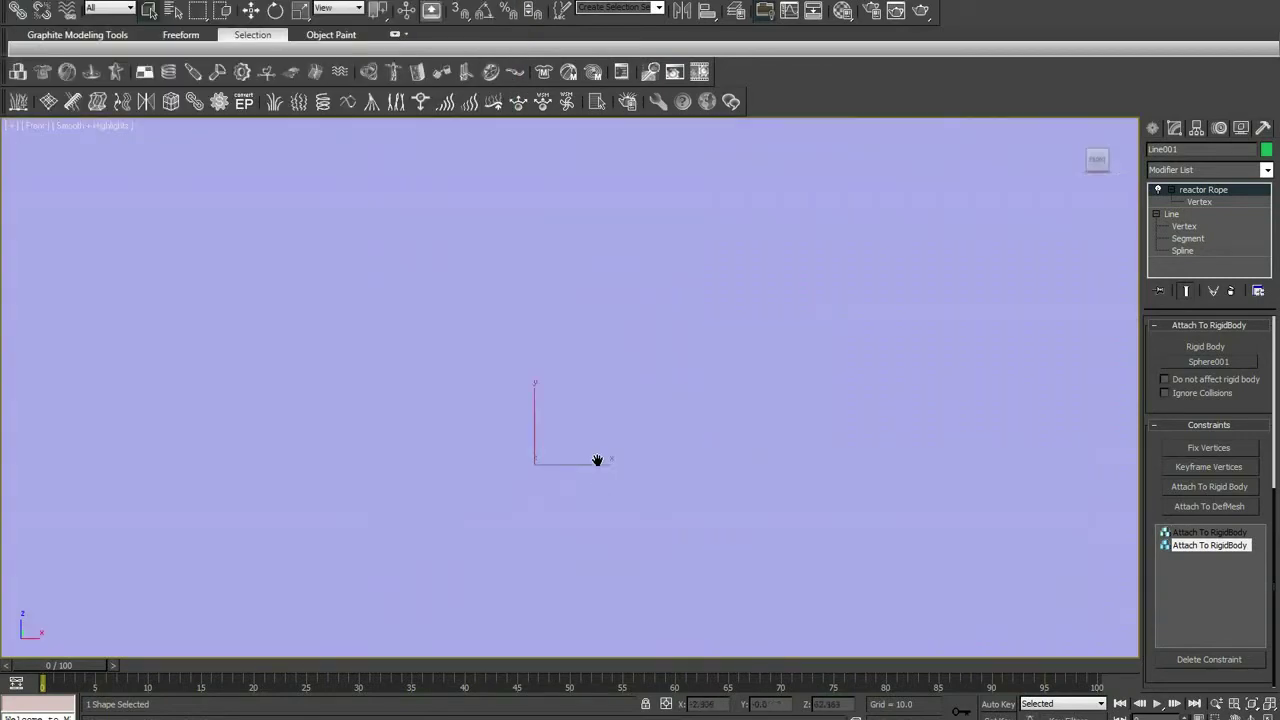
scroll(597, 460, "down", 5)
key("l")
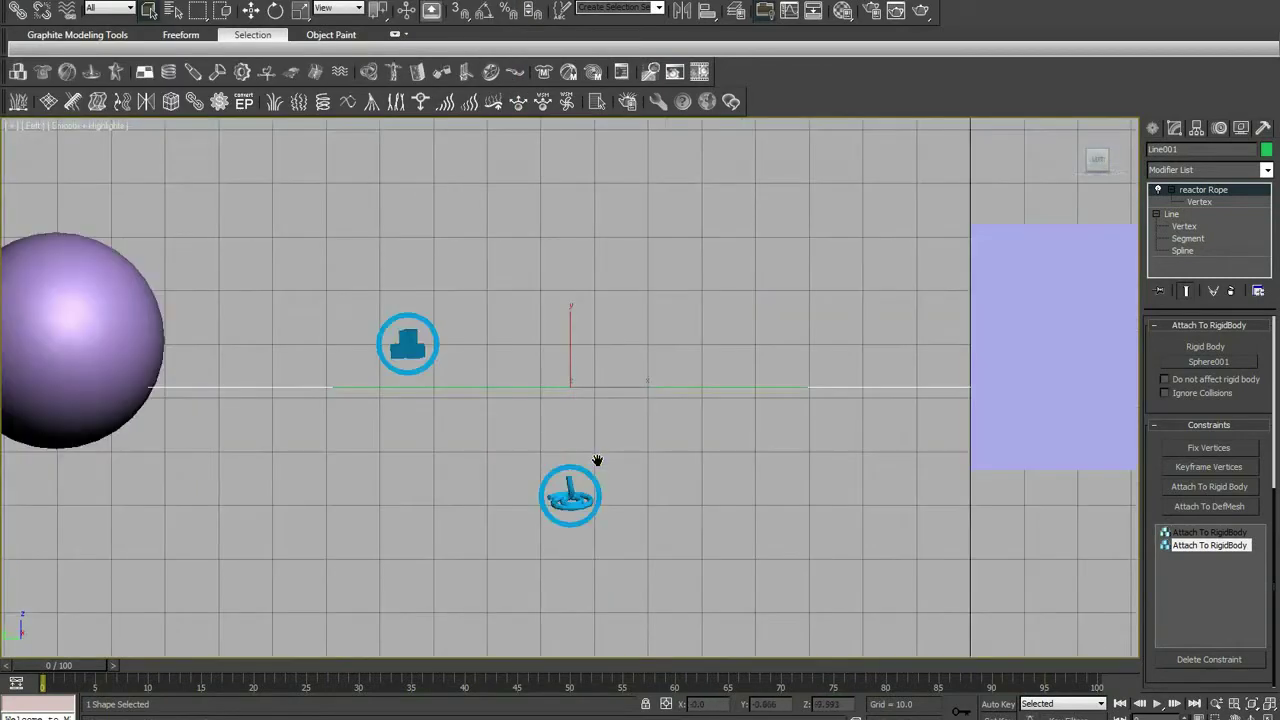
middle_click_drag(597, 460, 386, 455)
scroll(583, 389, "down", 2)
left_click(760, 302)
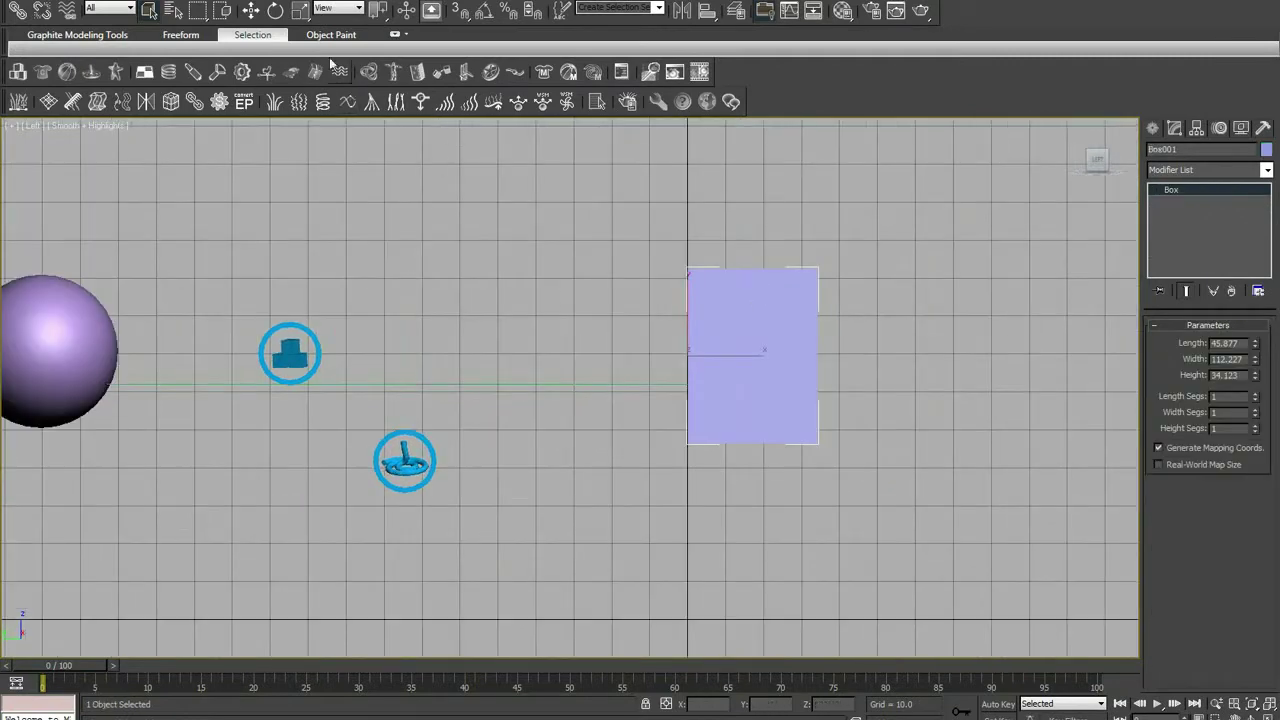
key("w")
key("F3")
middle_click_drag(478, 182, 367, 189)
middle_click_drag(474, 325, 472, 255, "ctrl+alt")
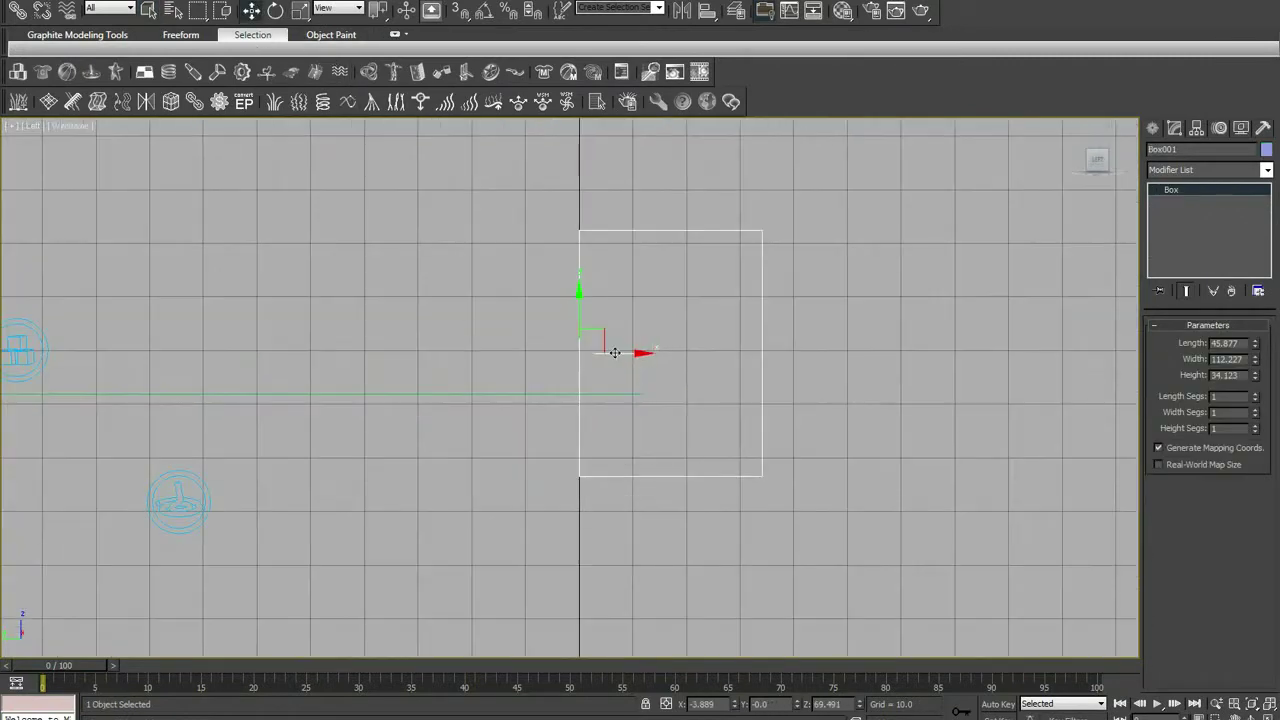
left_click_drag(604, 333, 565, 360)
Delete the rope's old Attach To RigidBody constraint.
left_click(511, 393)
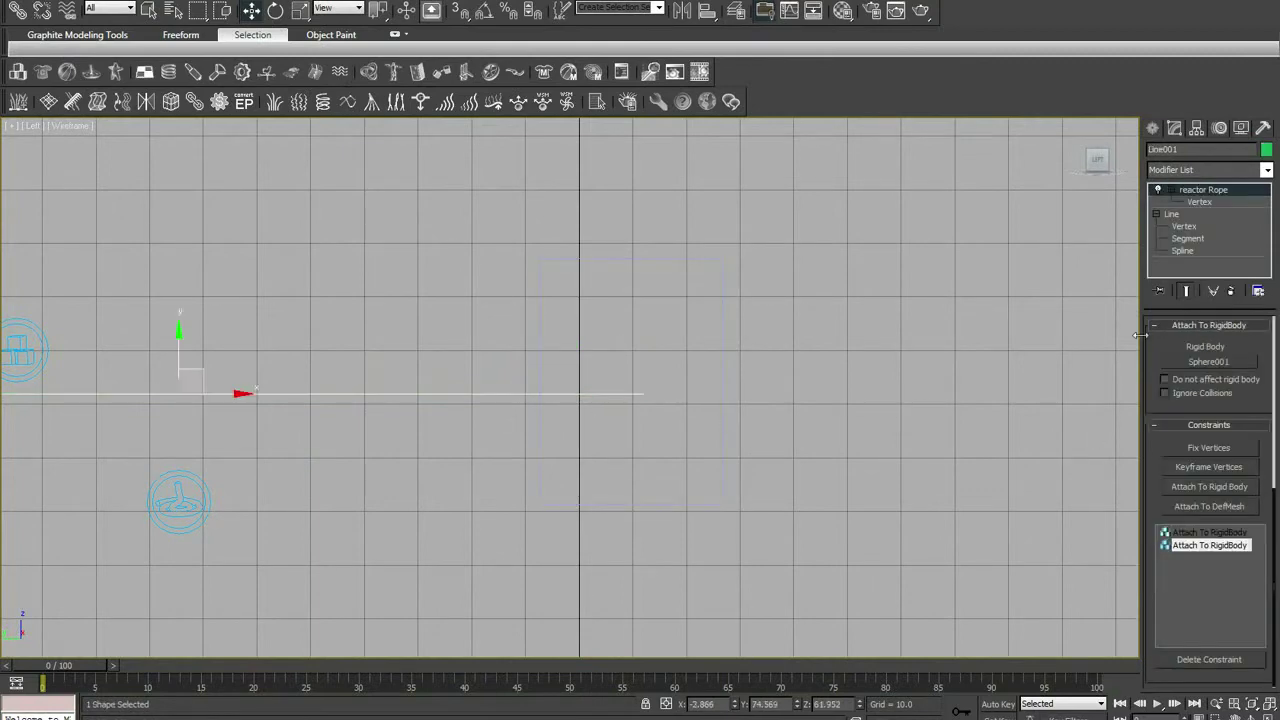
left_click(1191, 533)
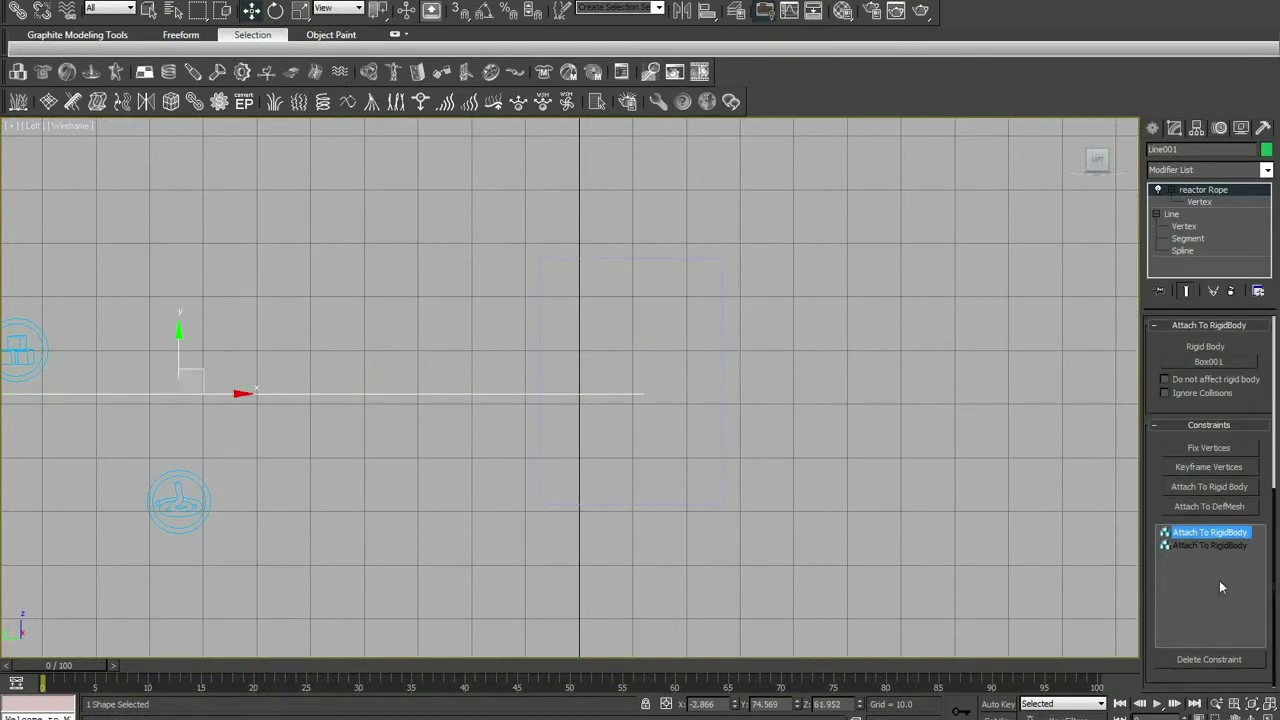
left_click(1212, 658)
Attach the rope's box-end vertices to Box001 with a new Attach To RigidBody constraint.
left_click(1190, 202)
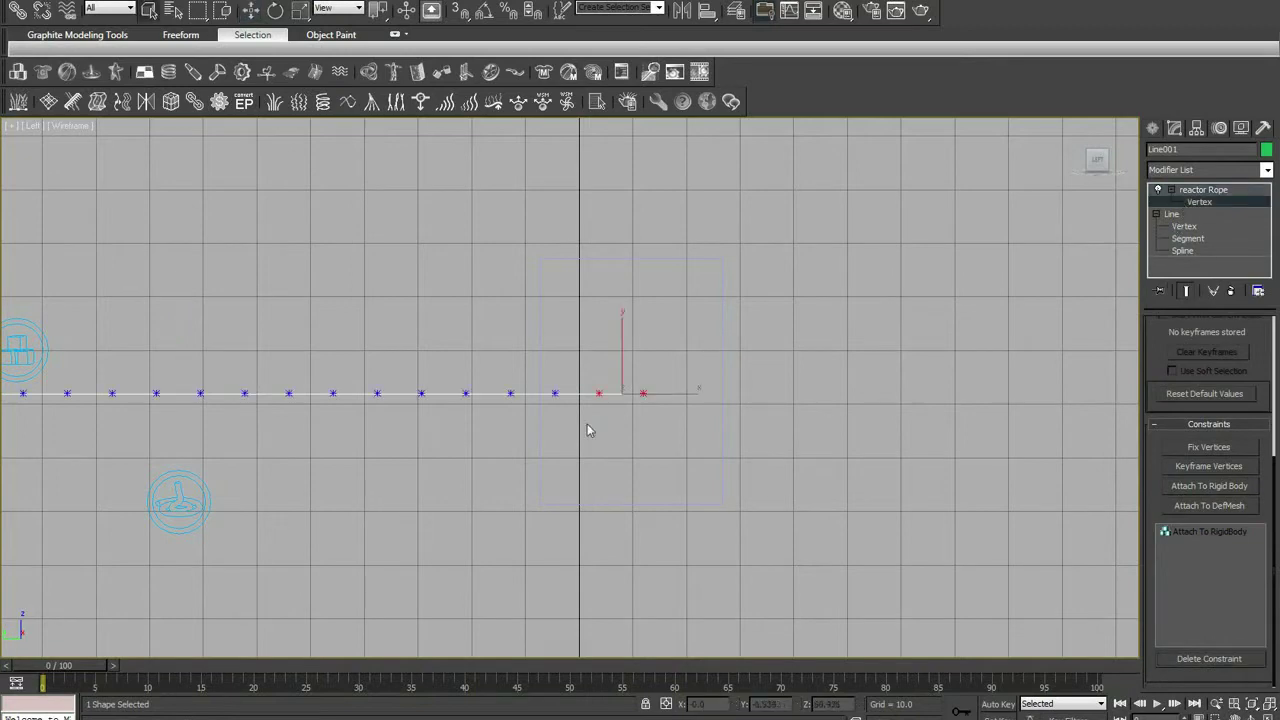
left_click_drag(528, 360, 670, 423)
left_click_drag(498, 360, 650, 429)
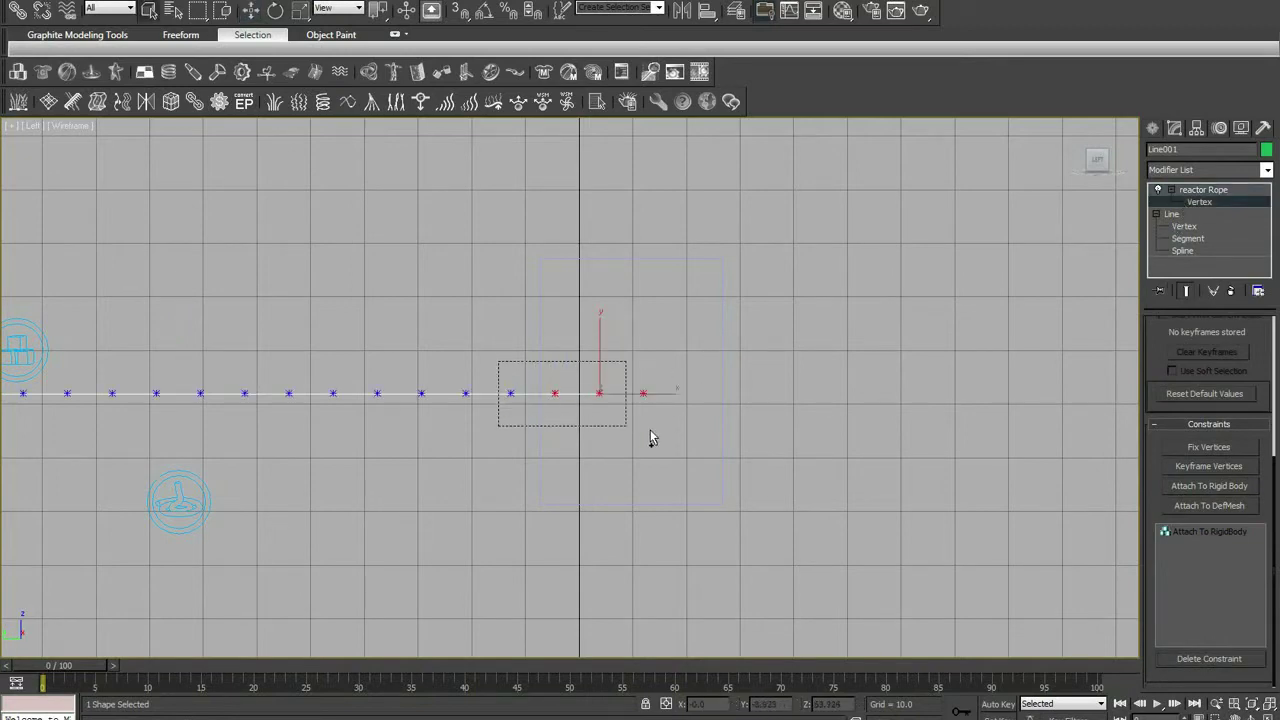
left_click(1207, 487)
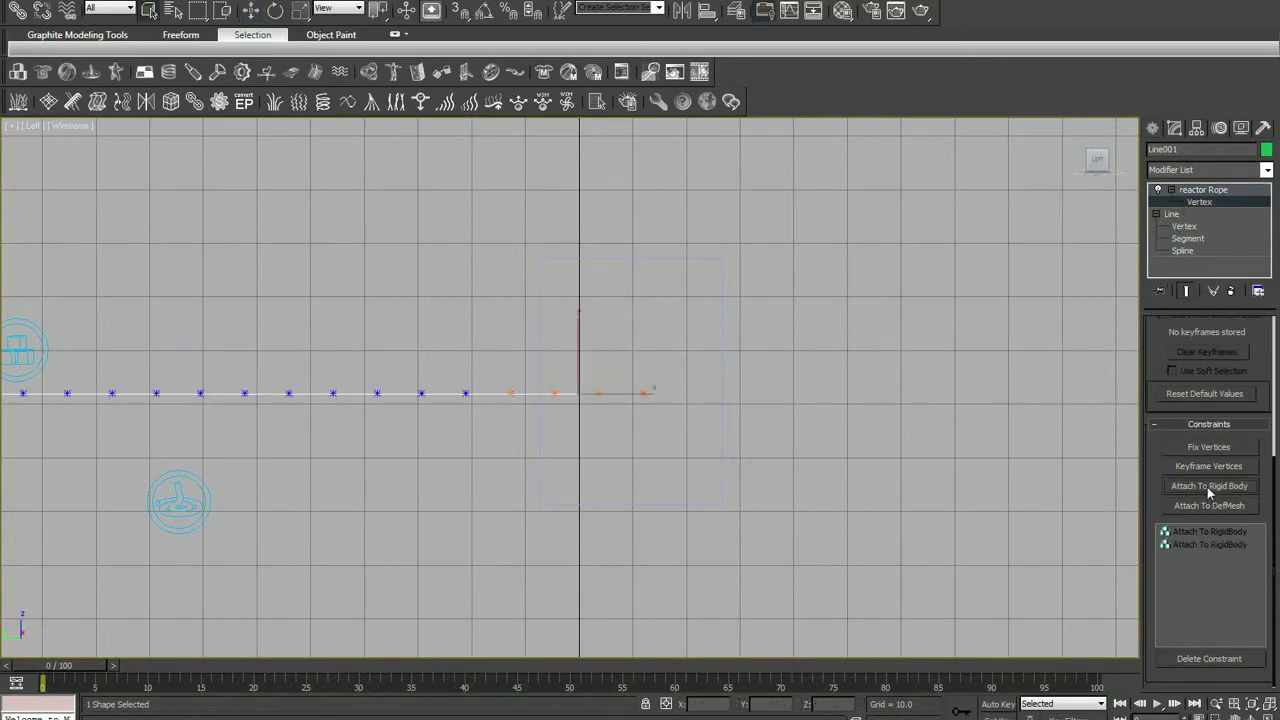
left_click(1187, 545)
left_click(1216, 362)
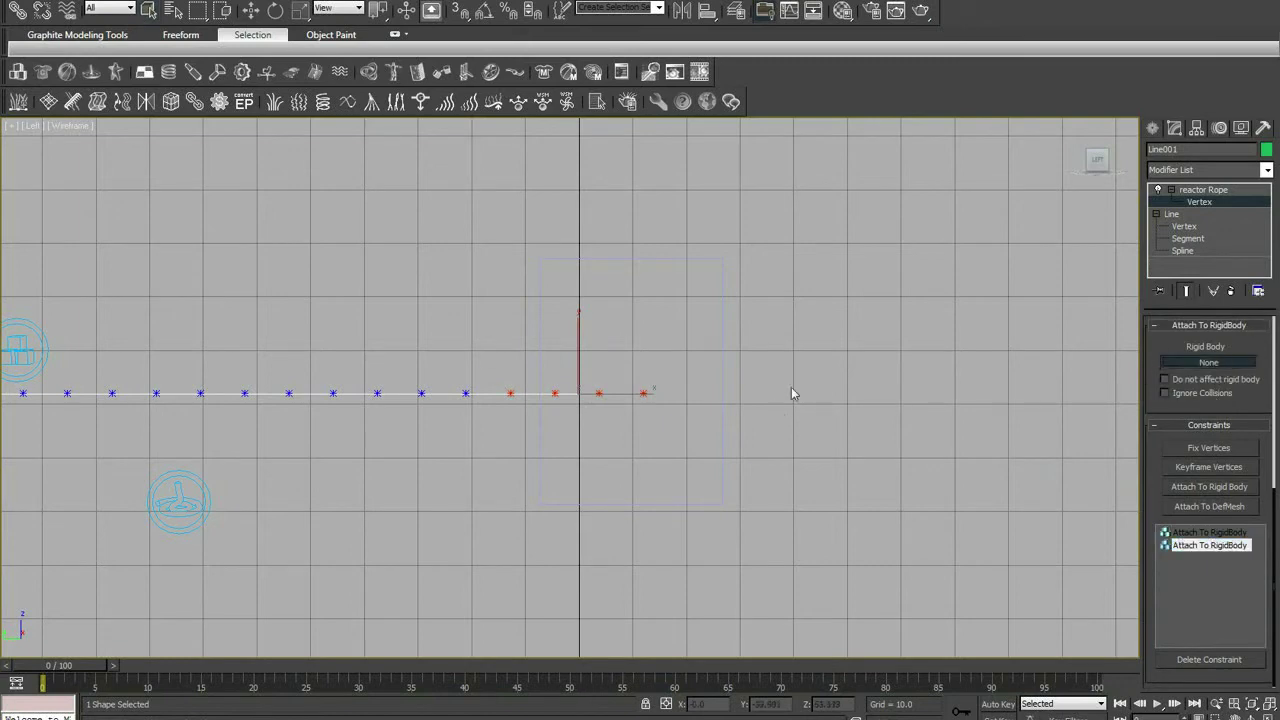
key("F3")
scroll(740, 410, "down", 3)
left_click(679, 434)
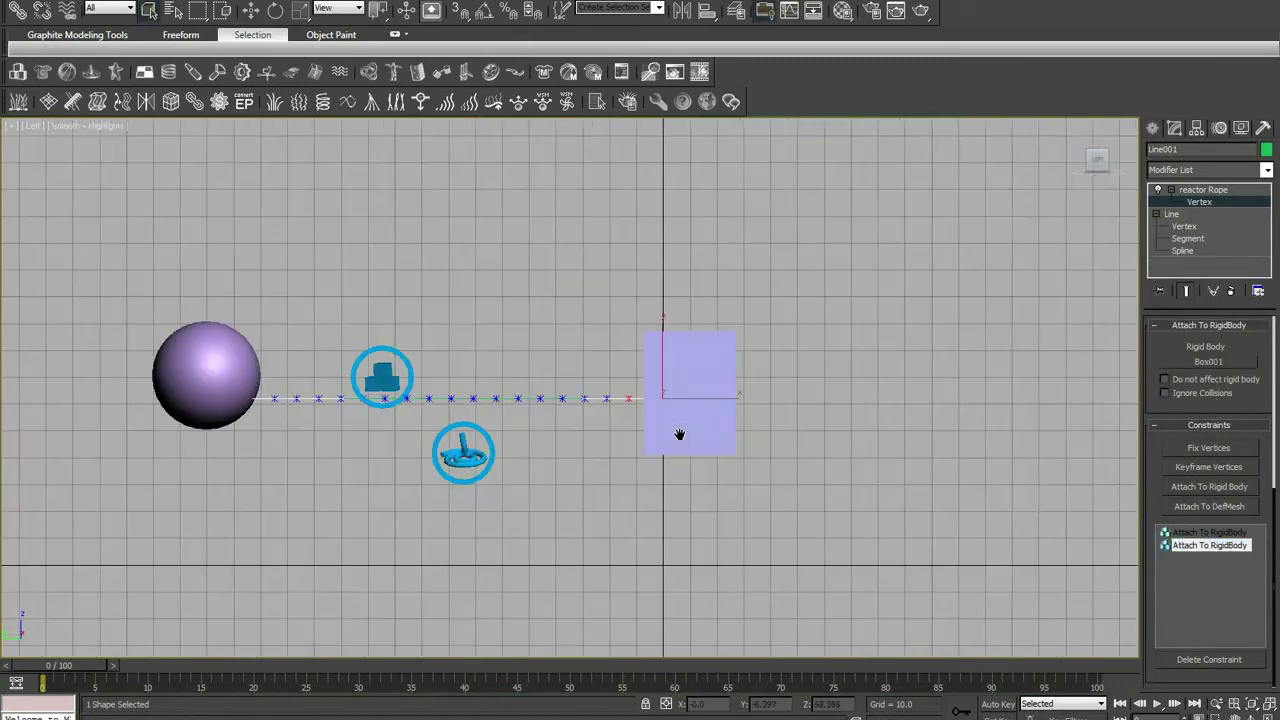
key("p")
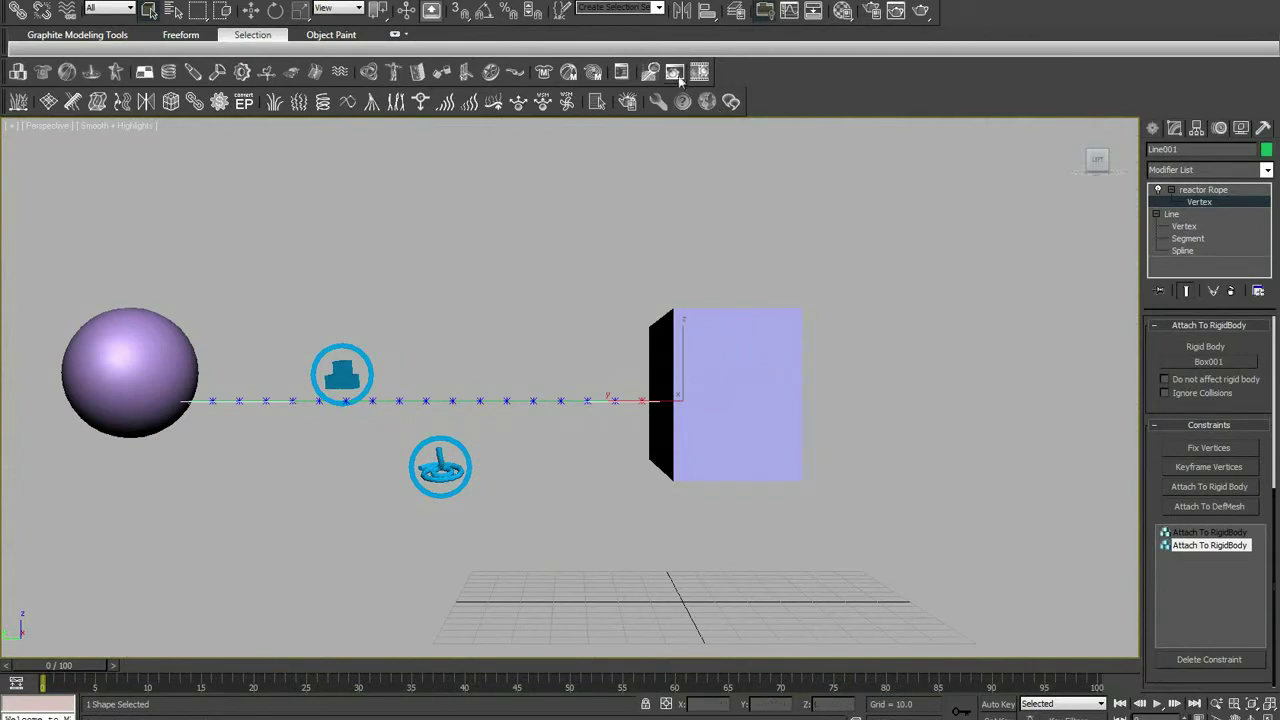
left_click(675, 72)
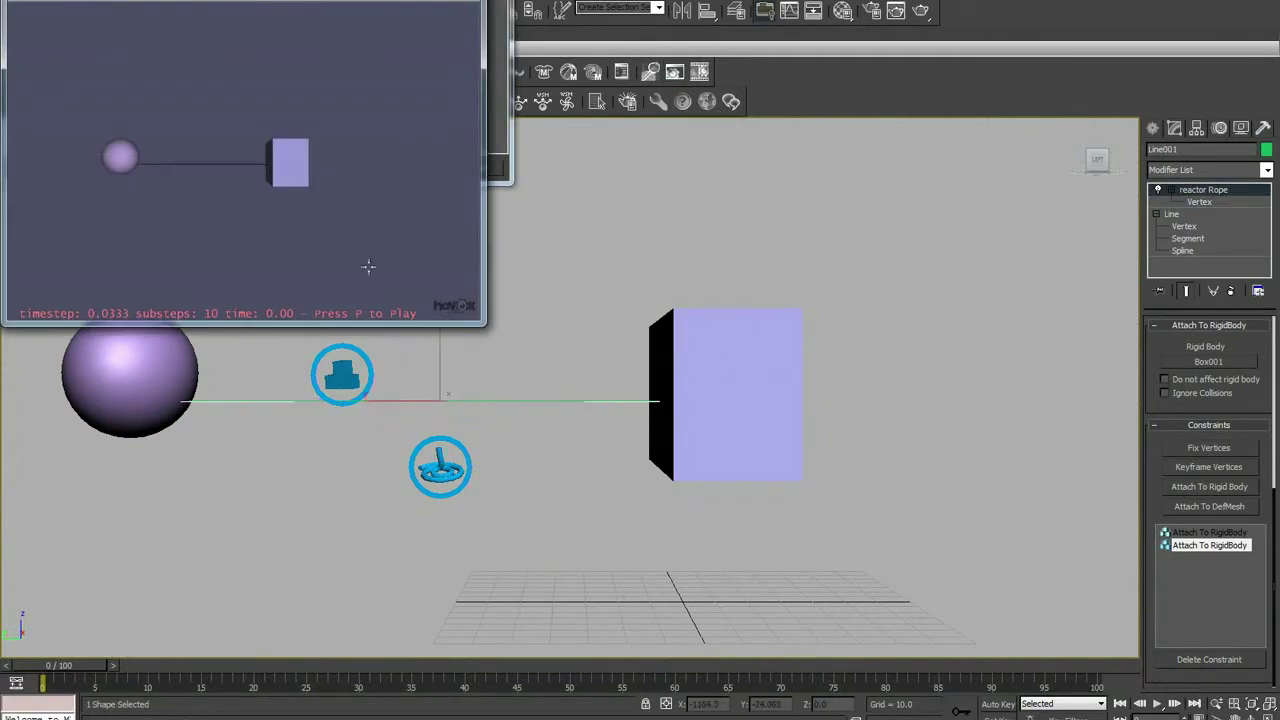
key("p")
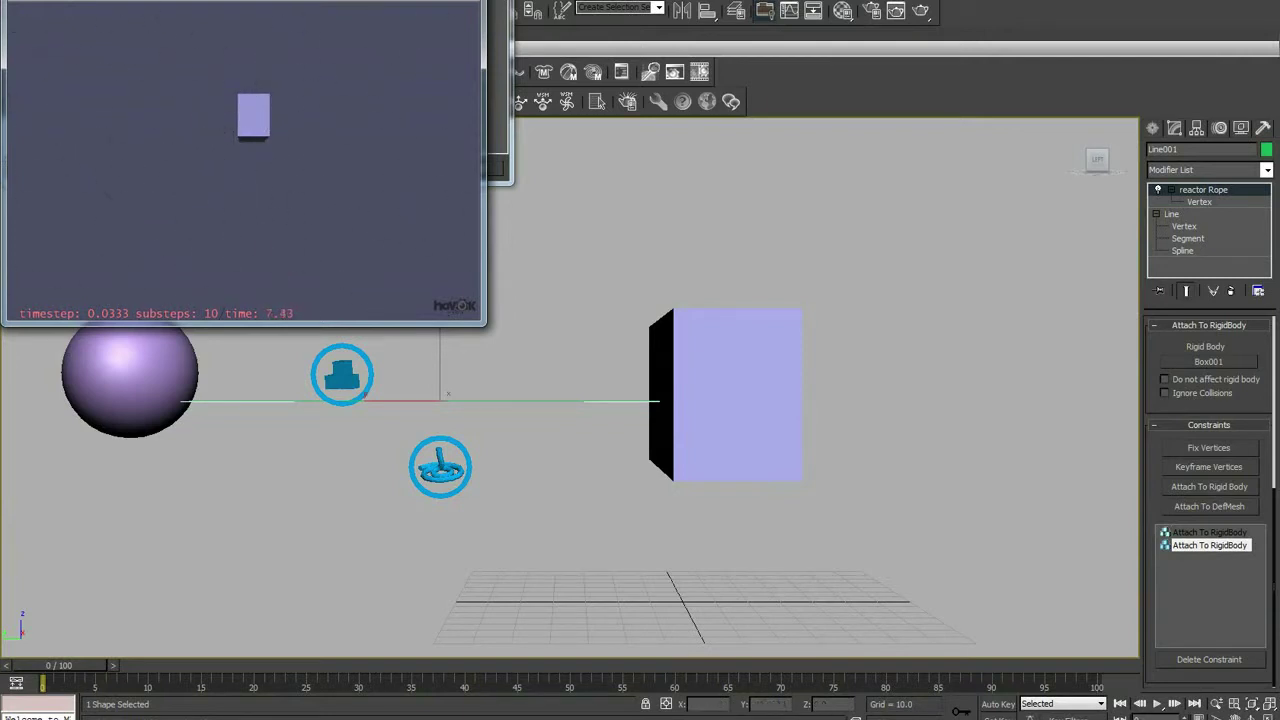
key("Escape")
left_click(670, 75)
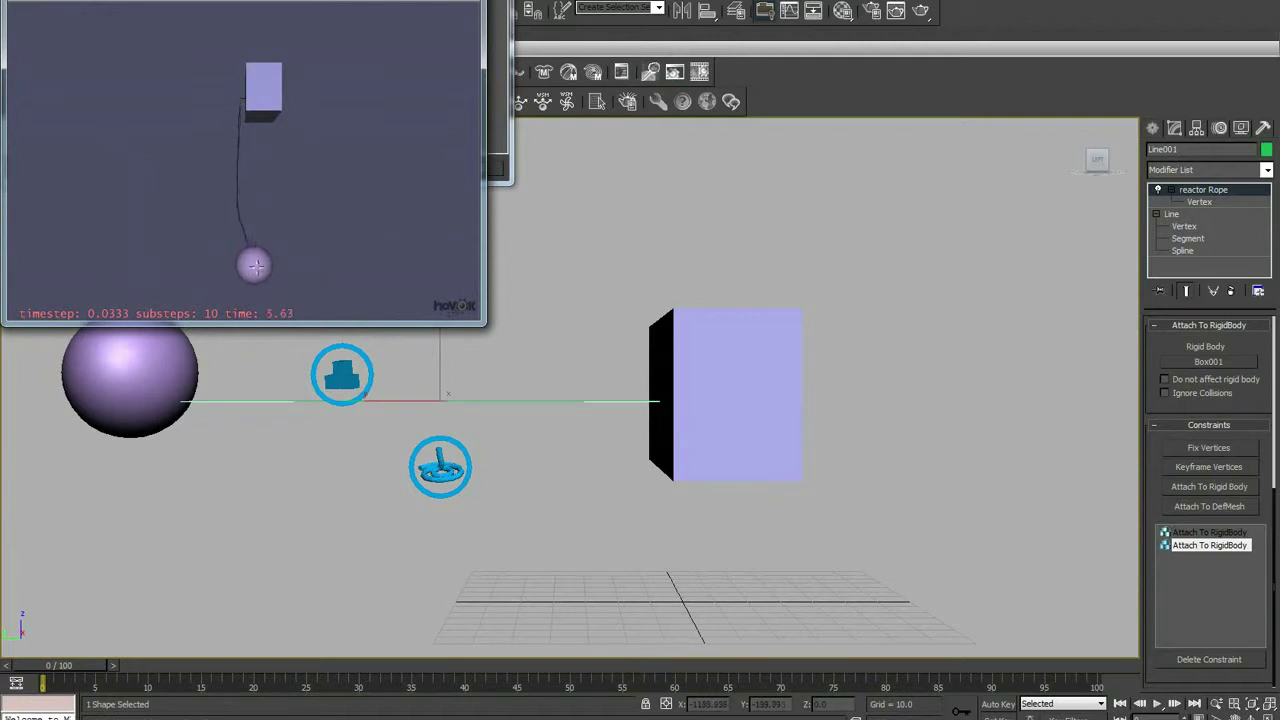
left_click_drag(240, 265, 376, 71)
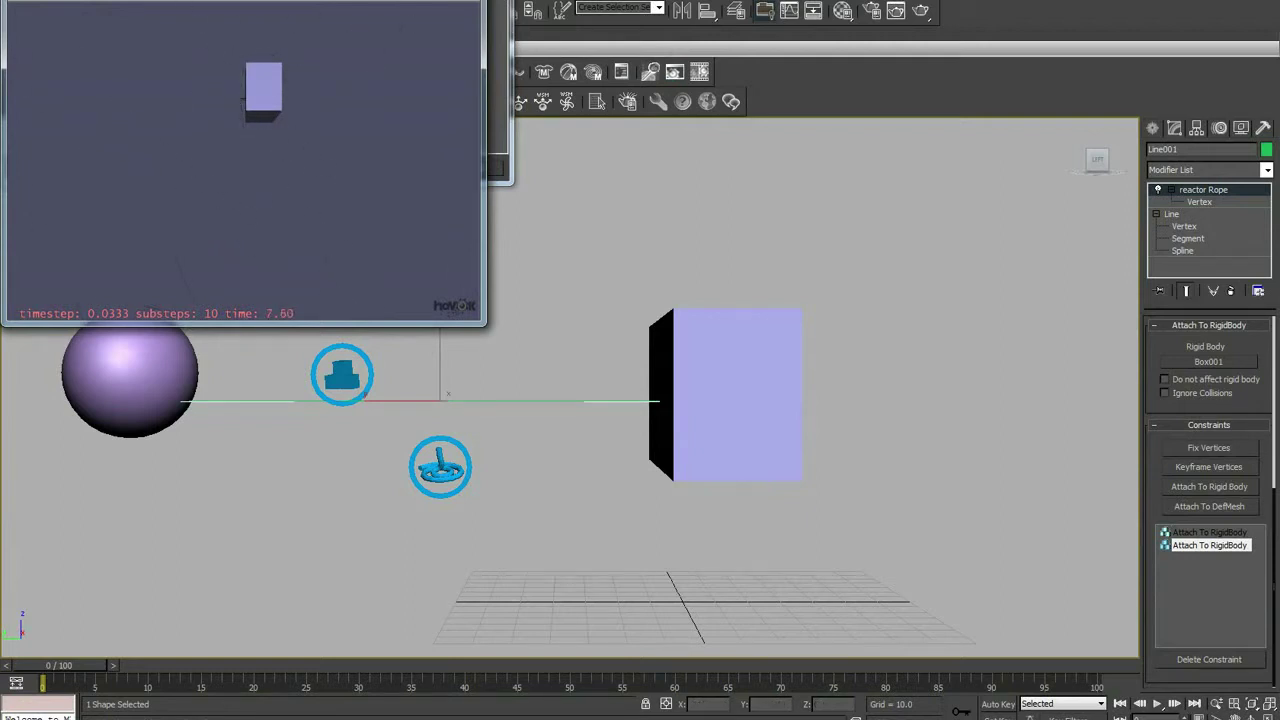
key("Escape")
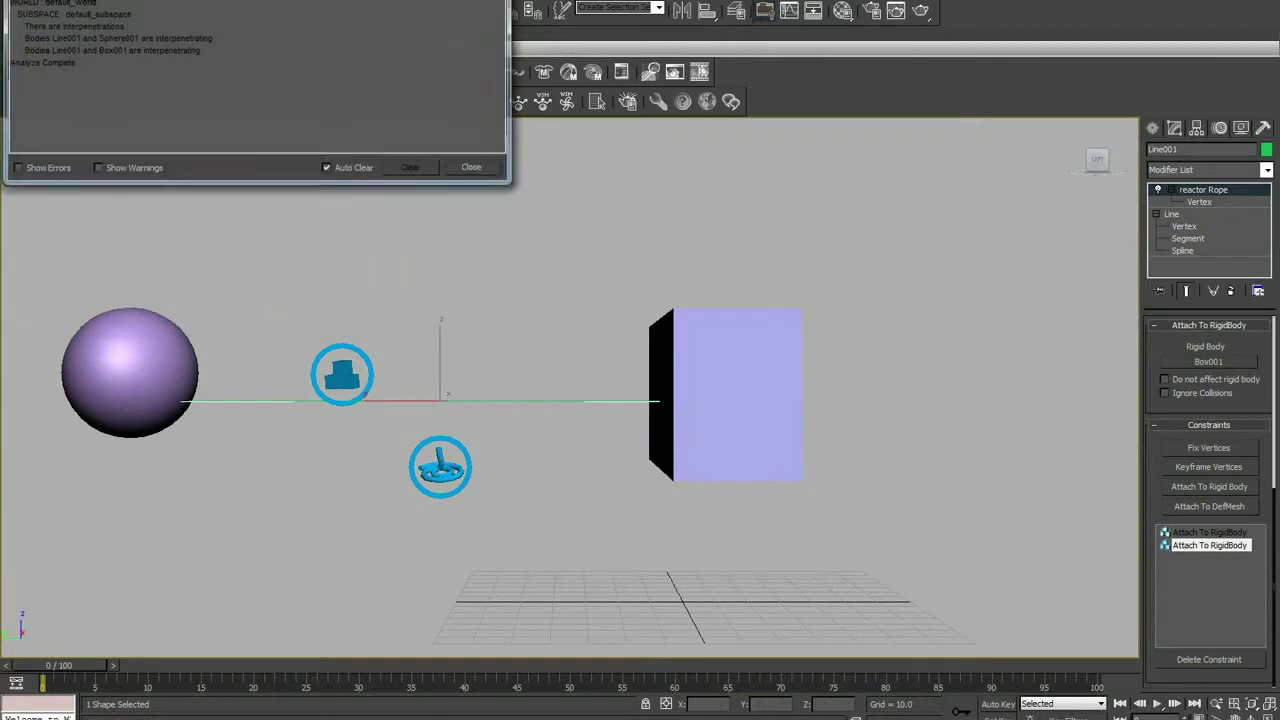
left_click(473, 167)
scroll(348, 349, "down", 4)
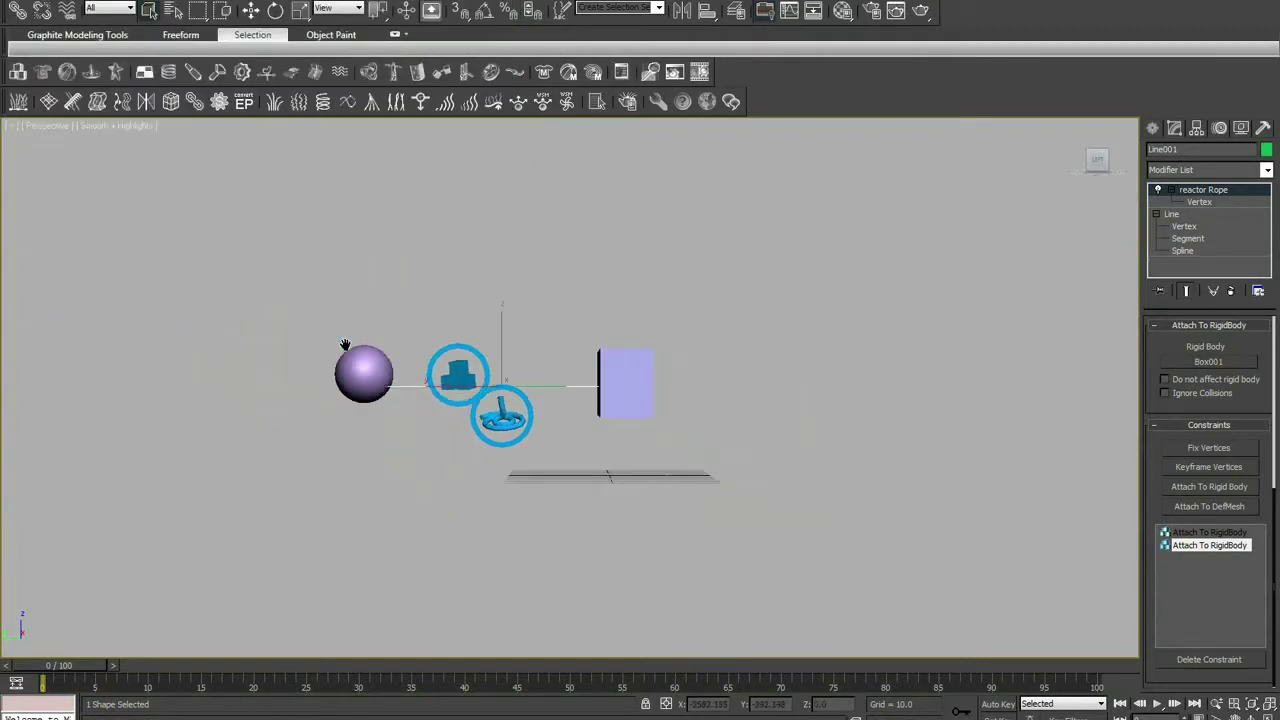
scroll(348, 349, "up", 2)
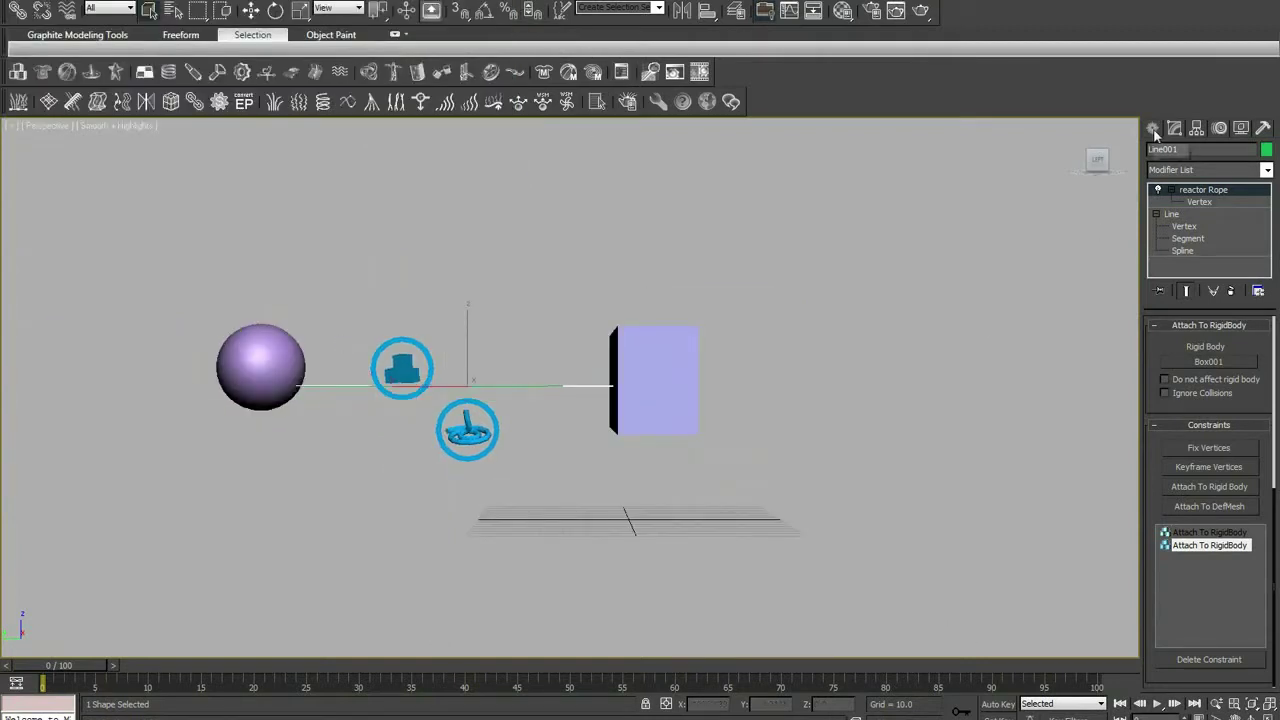
Scale Box001 much taller along Z, then show reactor's Preview & Animation rollout.
left_click(616, 345)
left_click(298, 12)
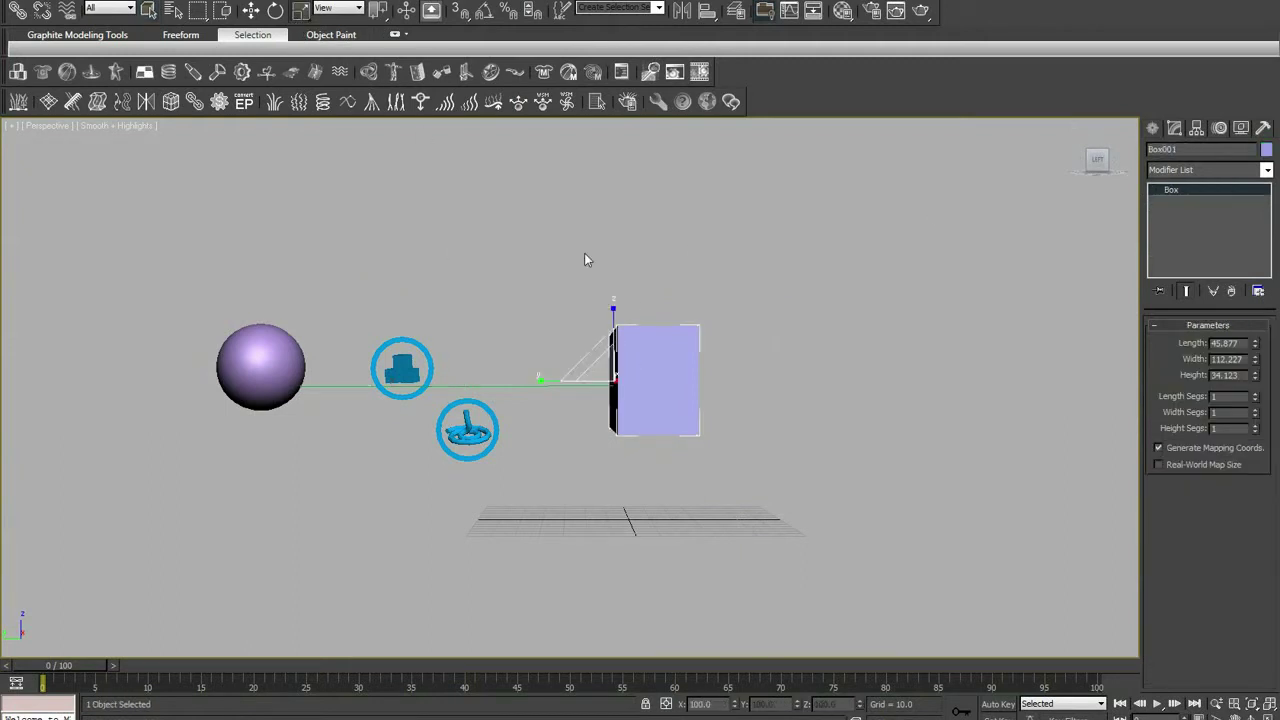
left_click_drag(605, 312, 630, 66)
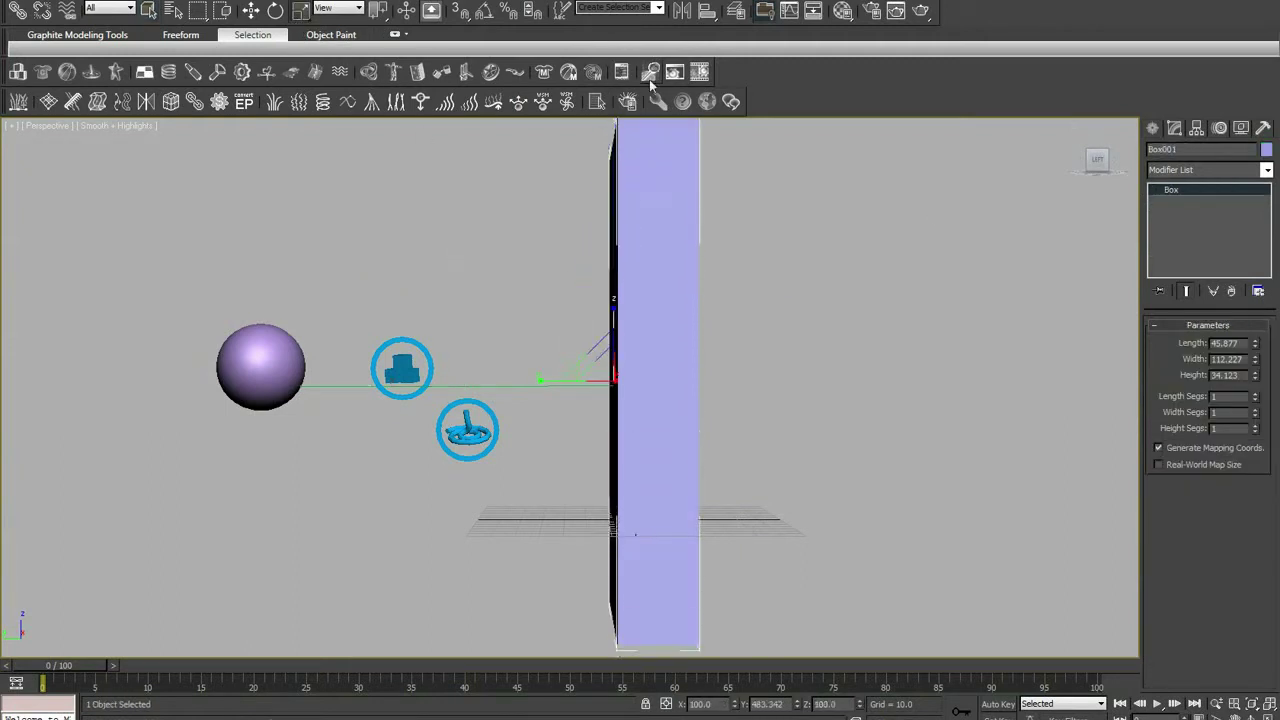
left_click(1263, 128)
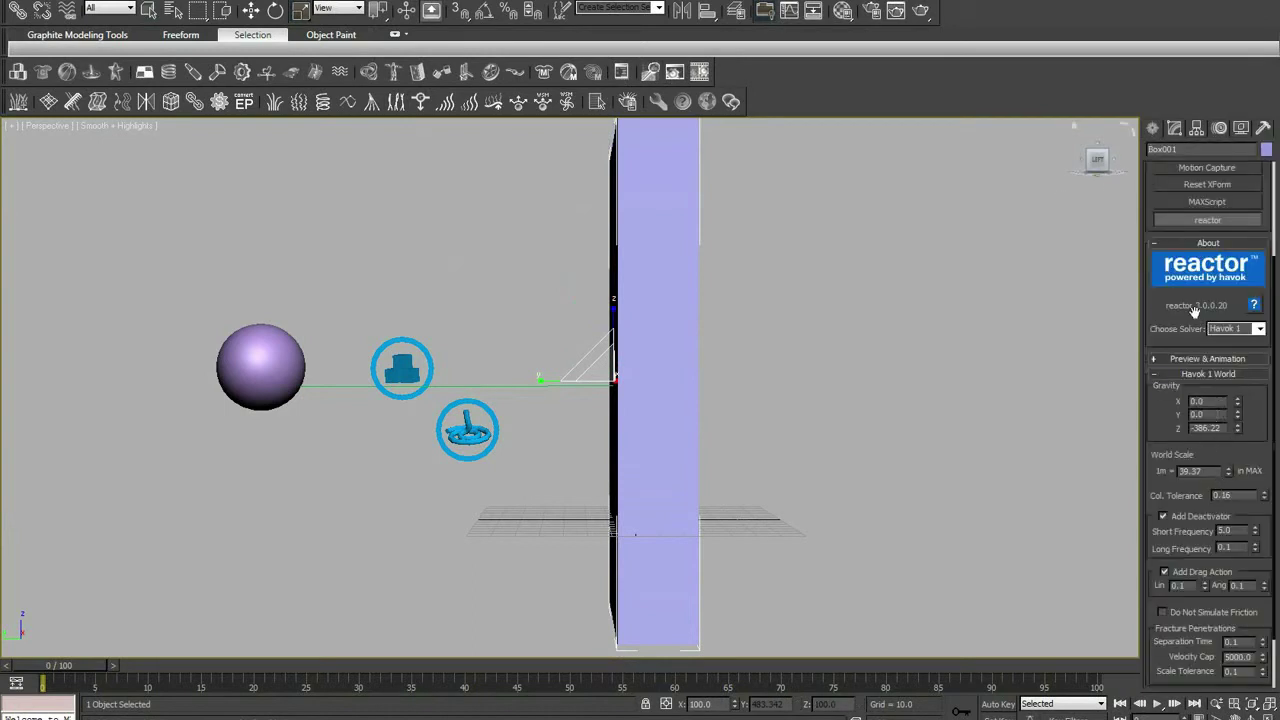
left_click(1176, 360)
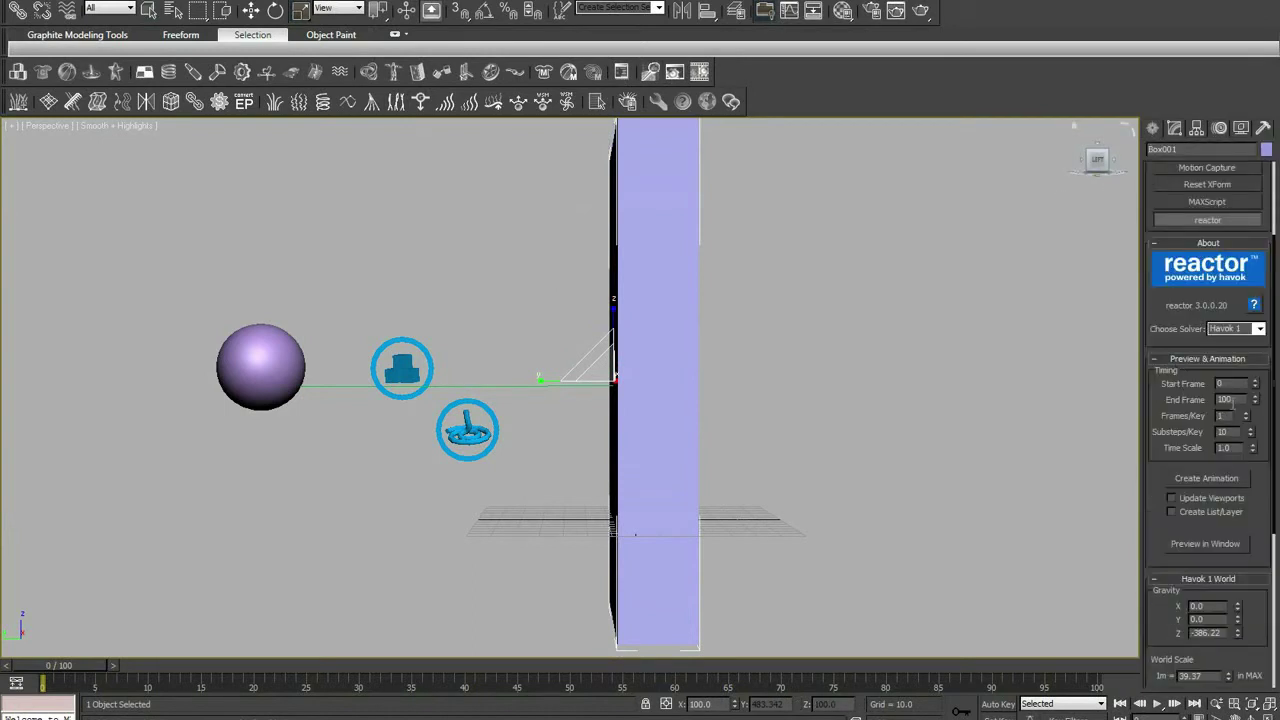
Set reactor's End Frame and the Time Configuration length both to 300 frames.
double_click(1228, 399)
type("32")
right_click(1157, 704)
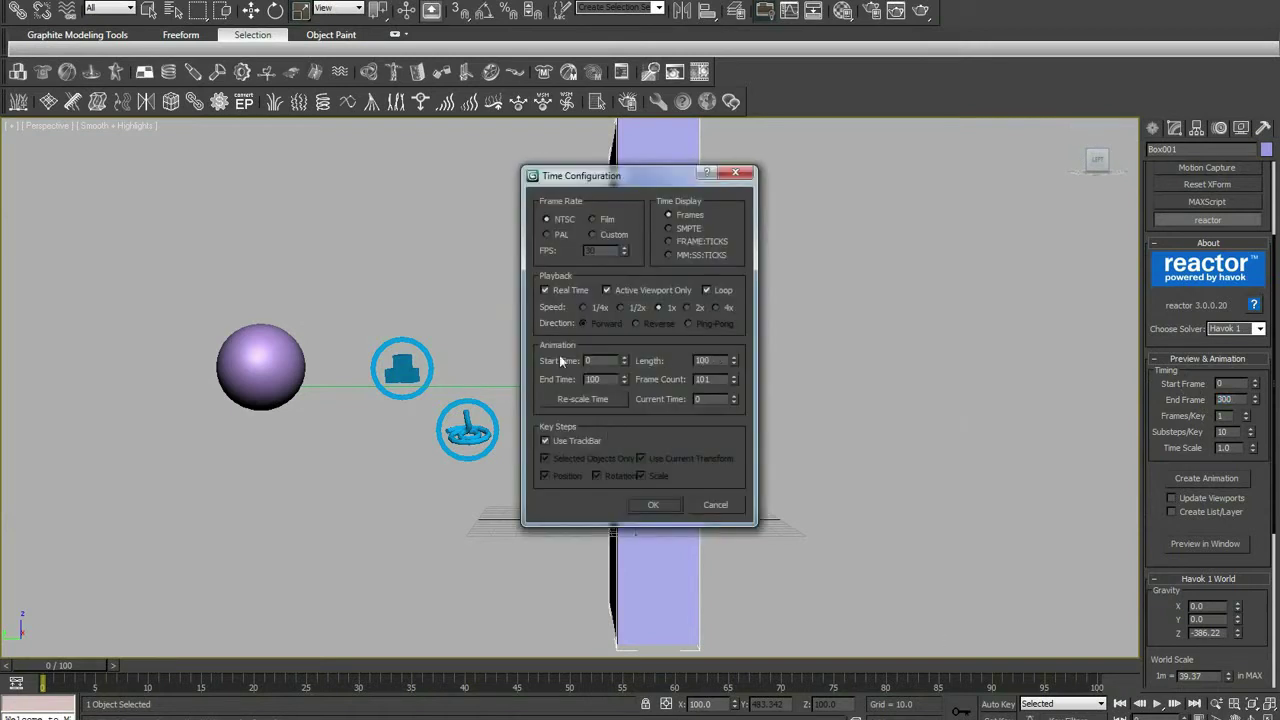
double_click(714, 363)
type("3")
key("Return")
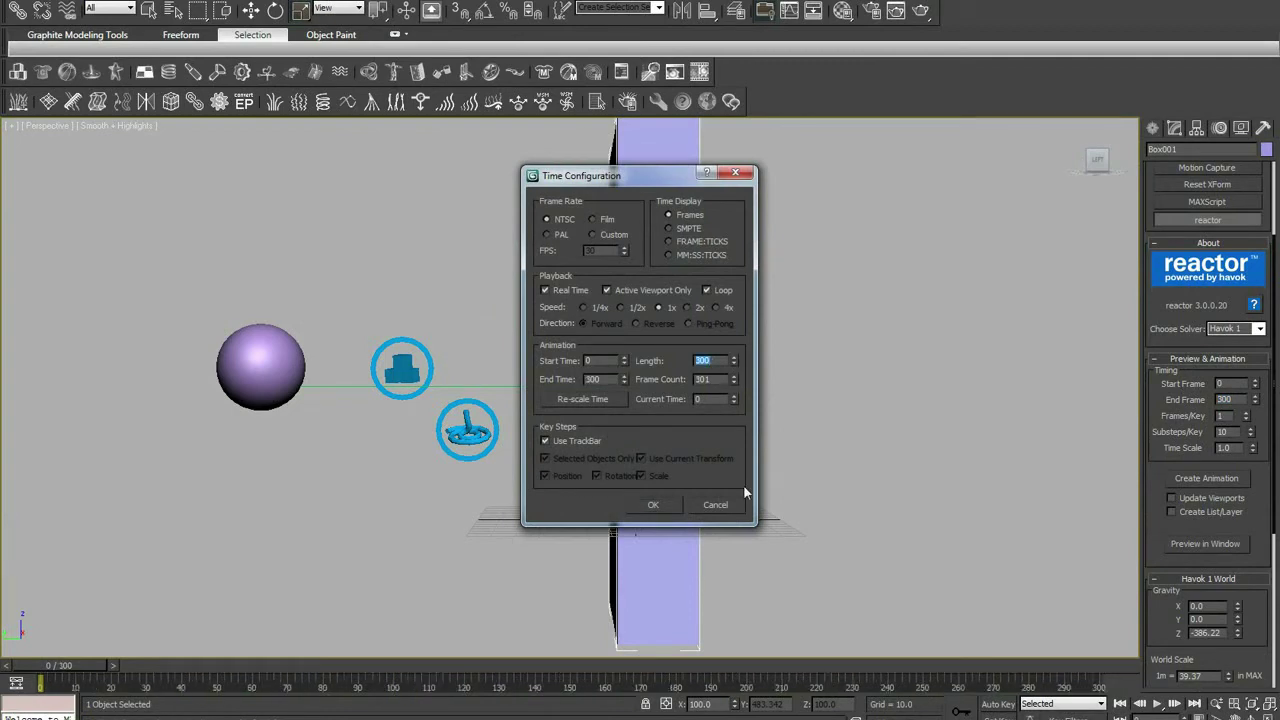
key("Return")
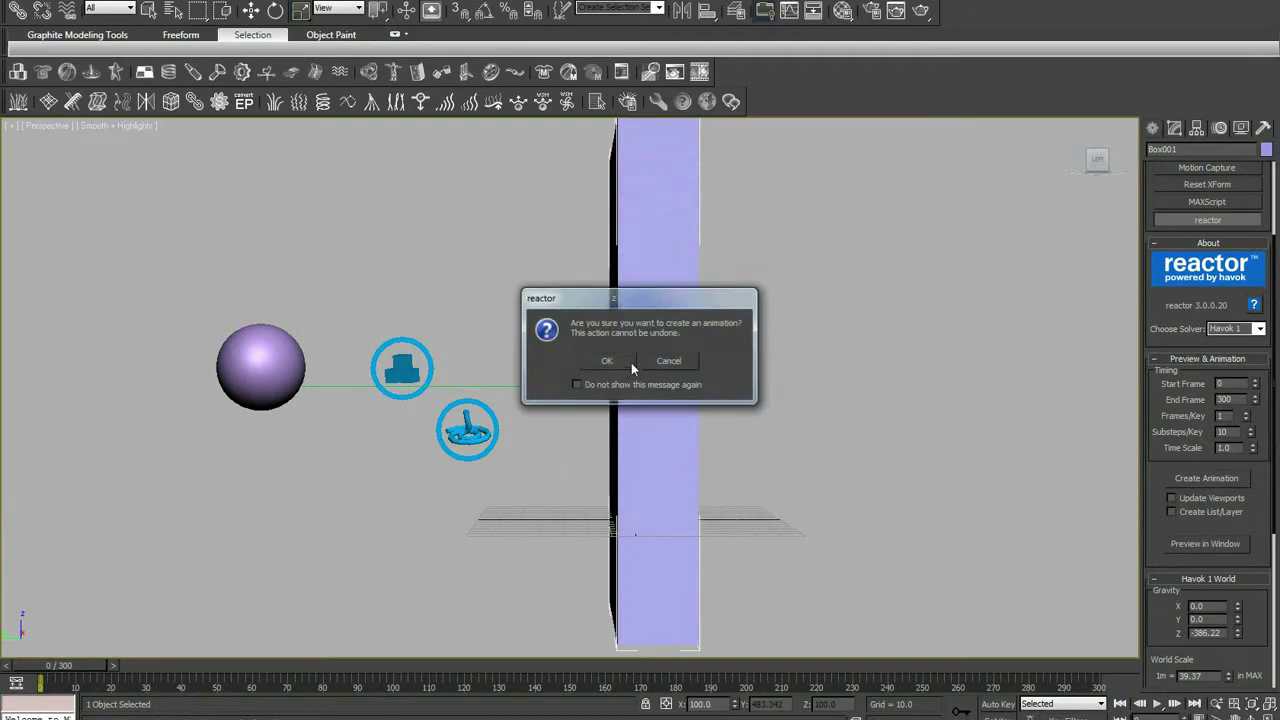
Confirm creating the reactor animation and briefly play it back.
left_click(631, 362)
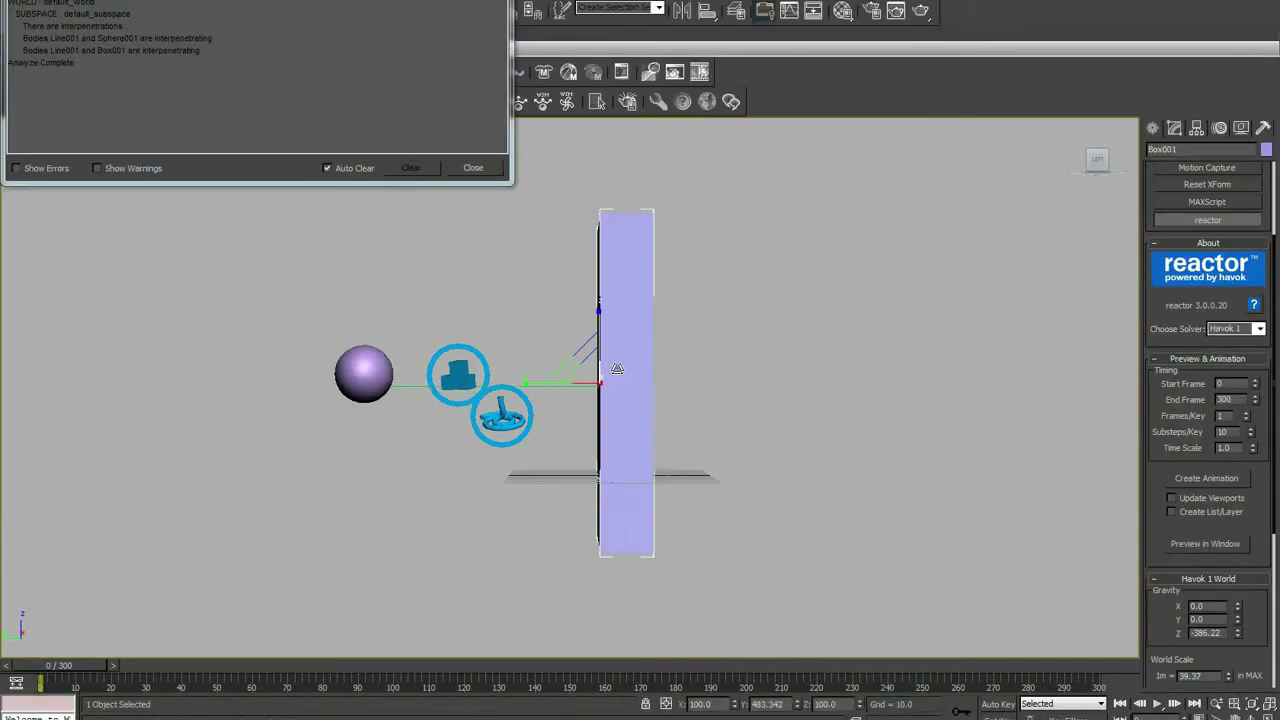
scroll(617, 368, "down", 2)
left_click(1157, 704)
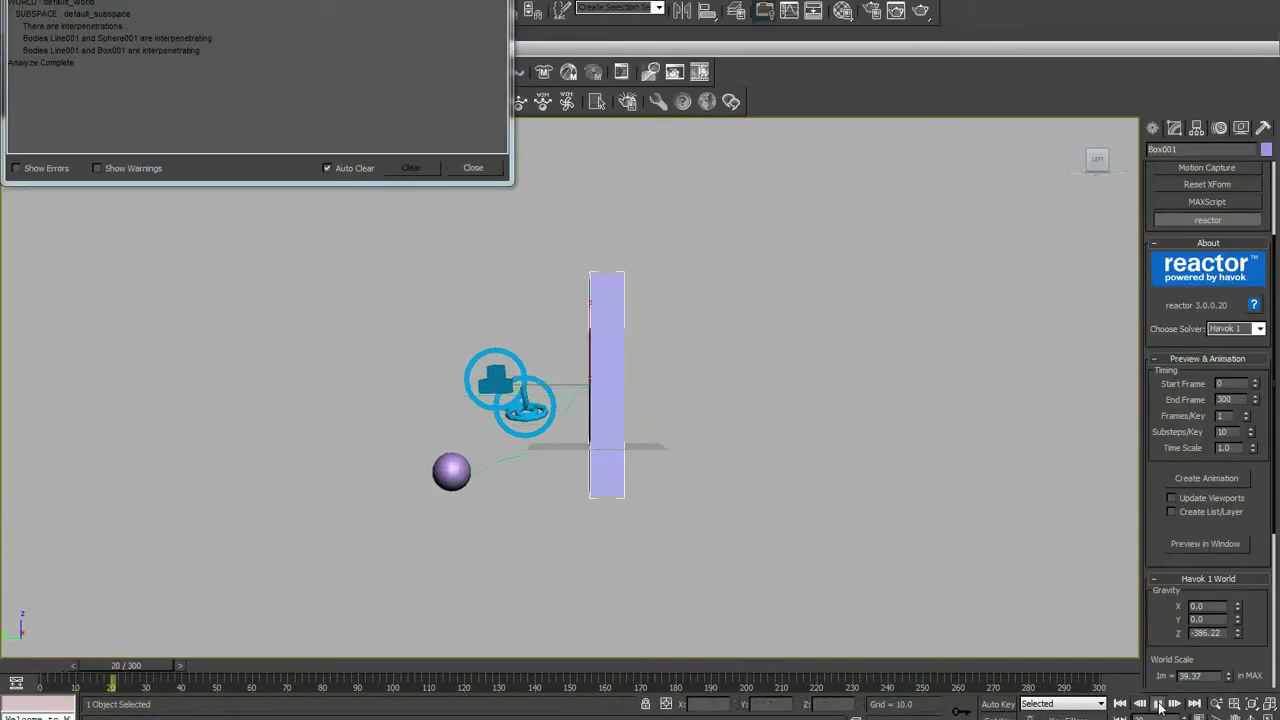
left_click(1157, 704)
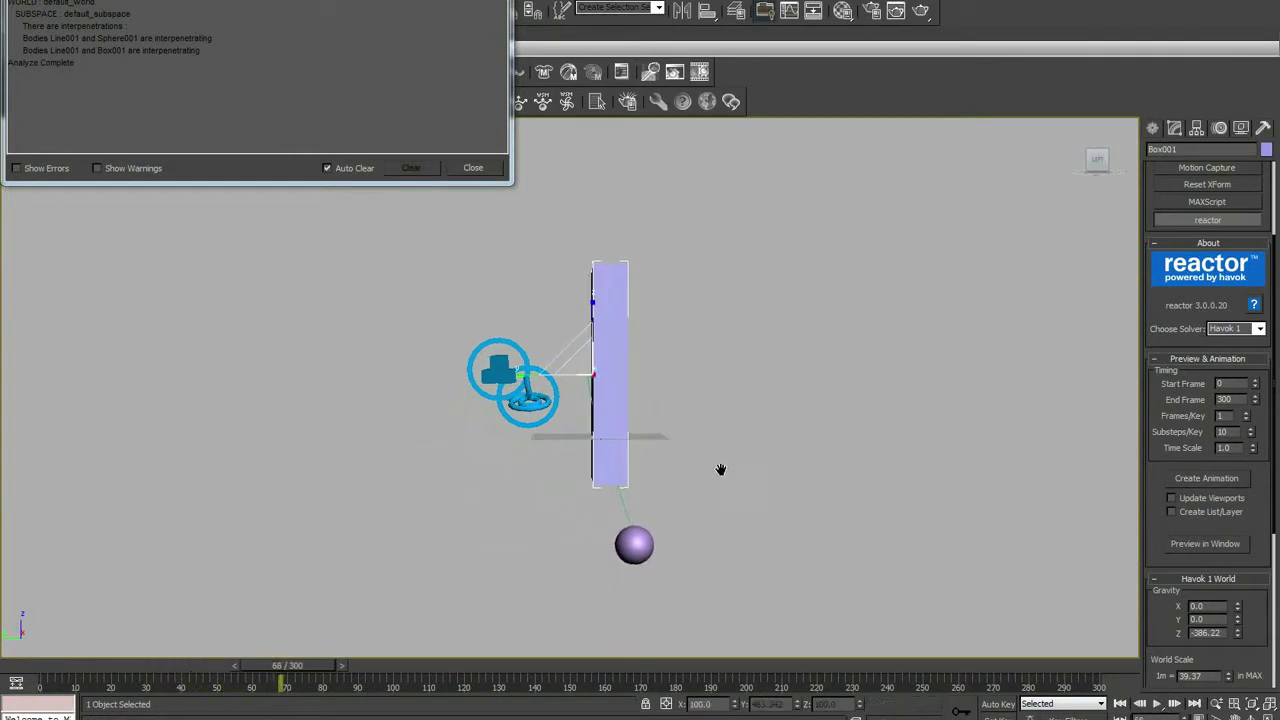
scroll(720, 466, "up", 2)
middle_click_drag(686, 360, 671, 503)
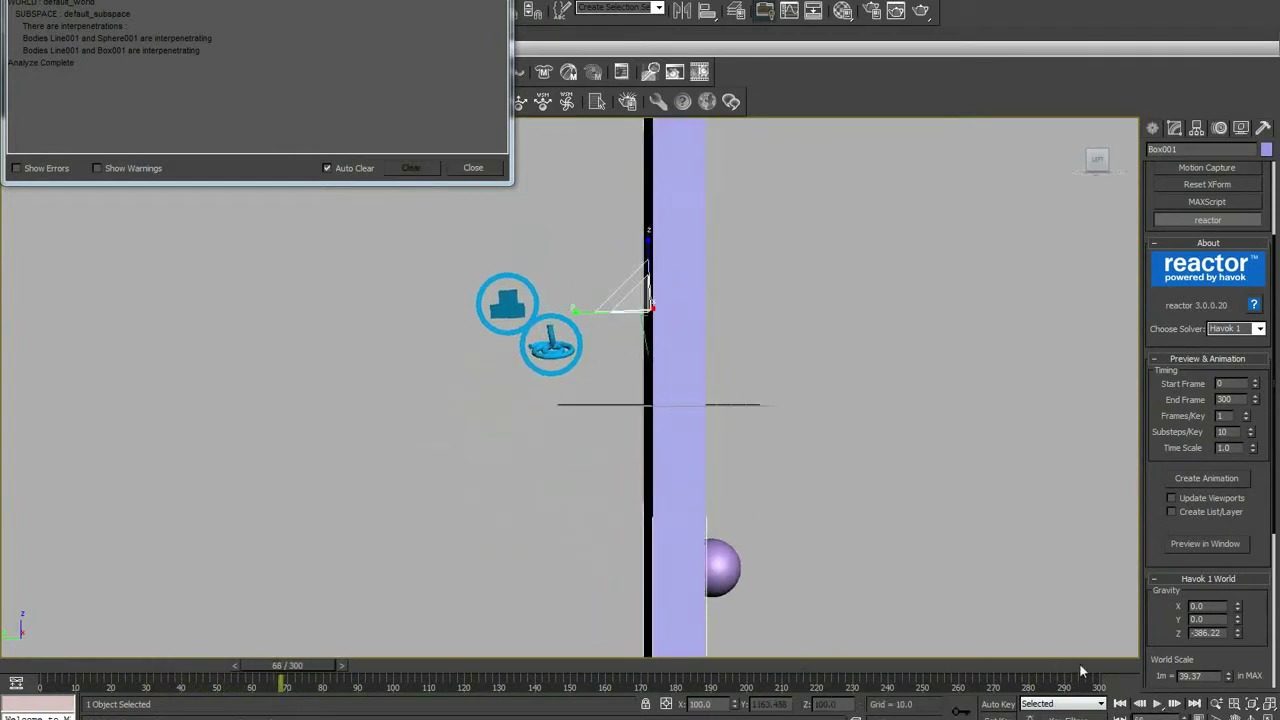
Recreate the animation, replay it from frame 0 following the sphere, then select the rope line.
left_click(703, 74)
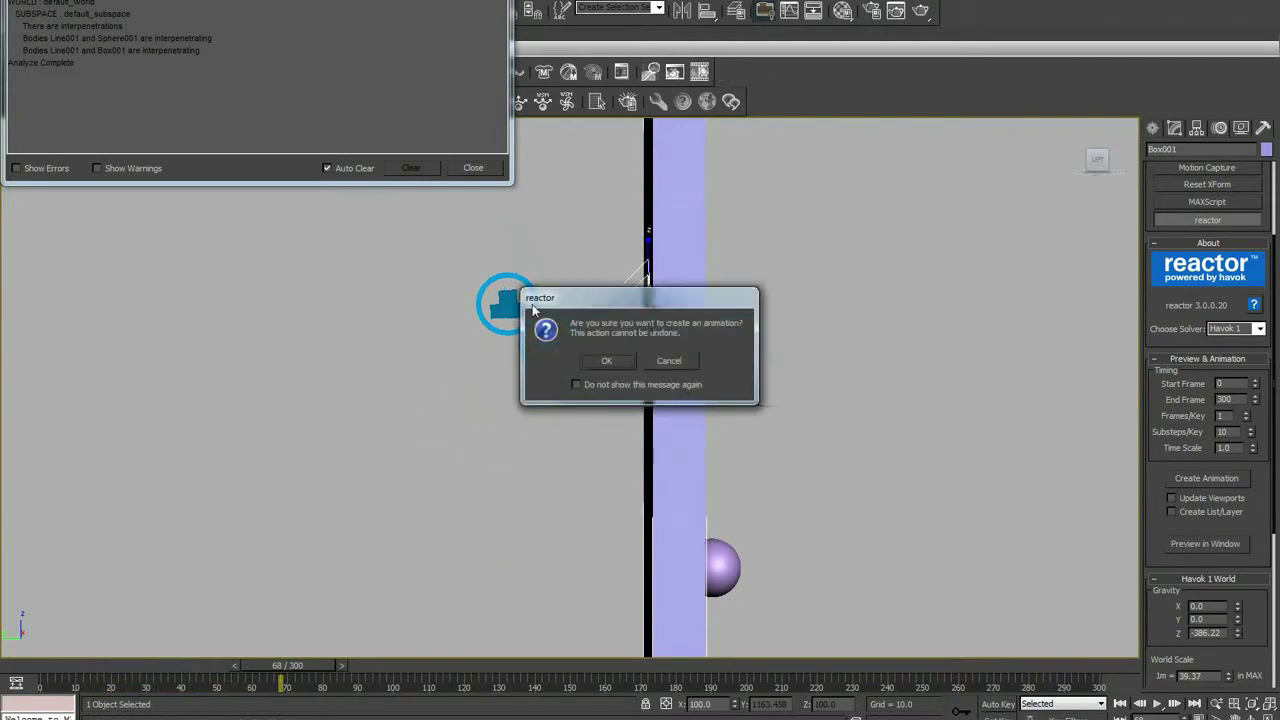
left_click(616, 365)
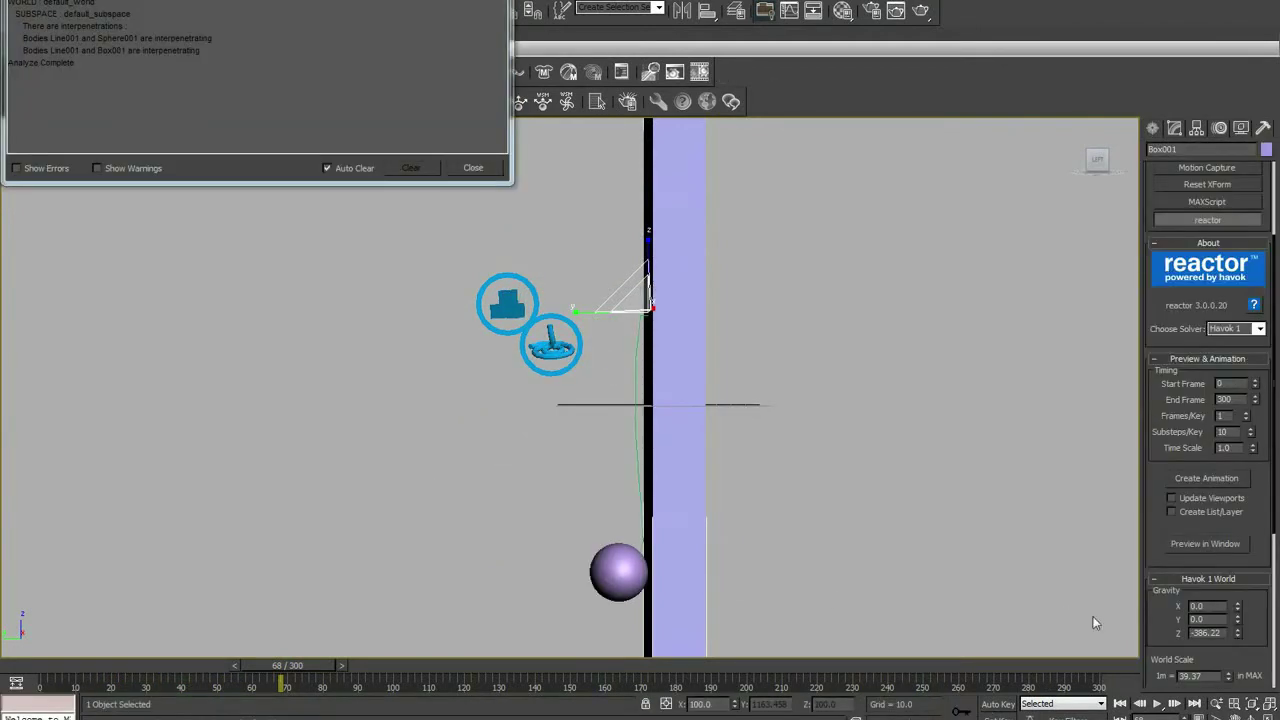
left_click(1120, 704)
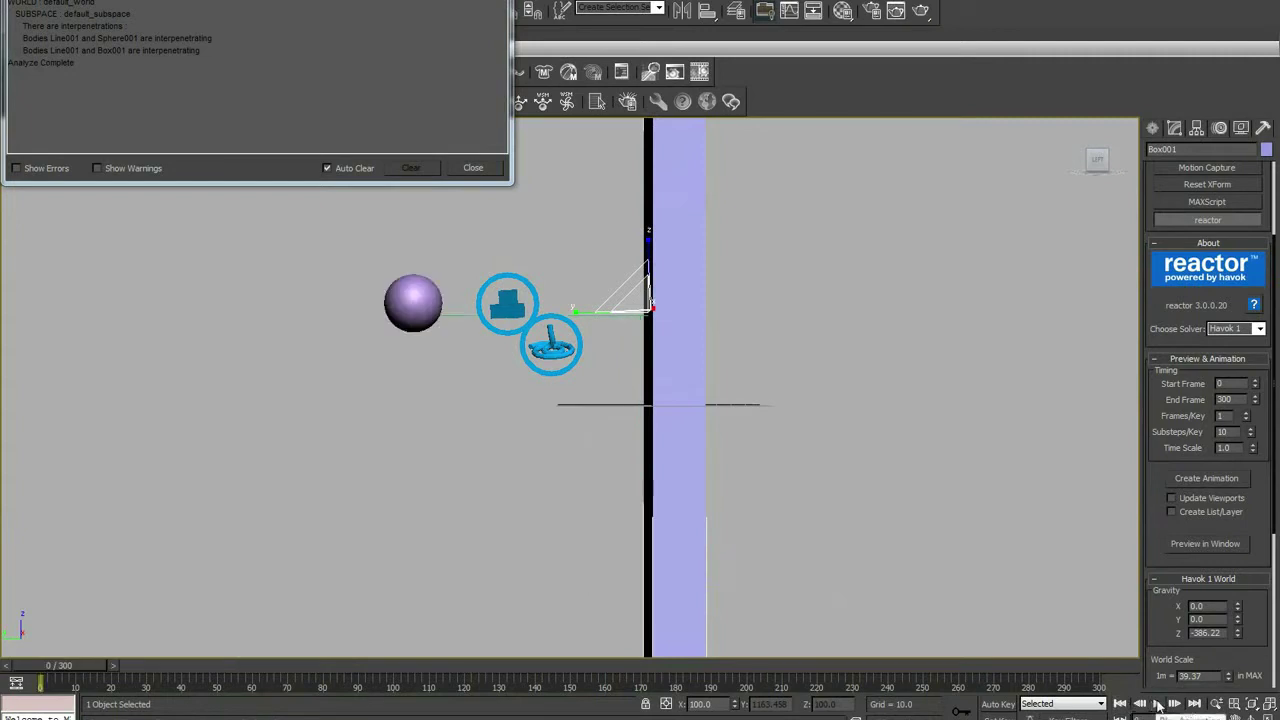
left_click(1157, 704)
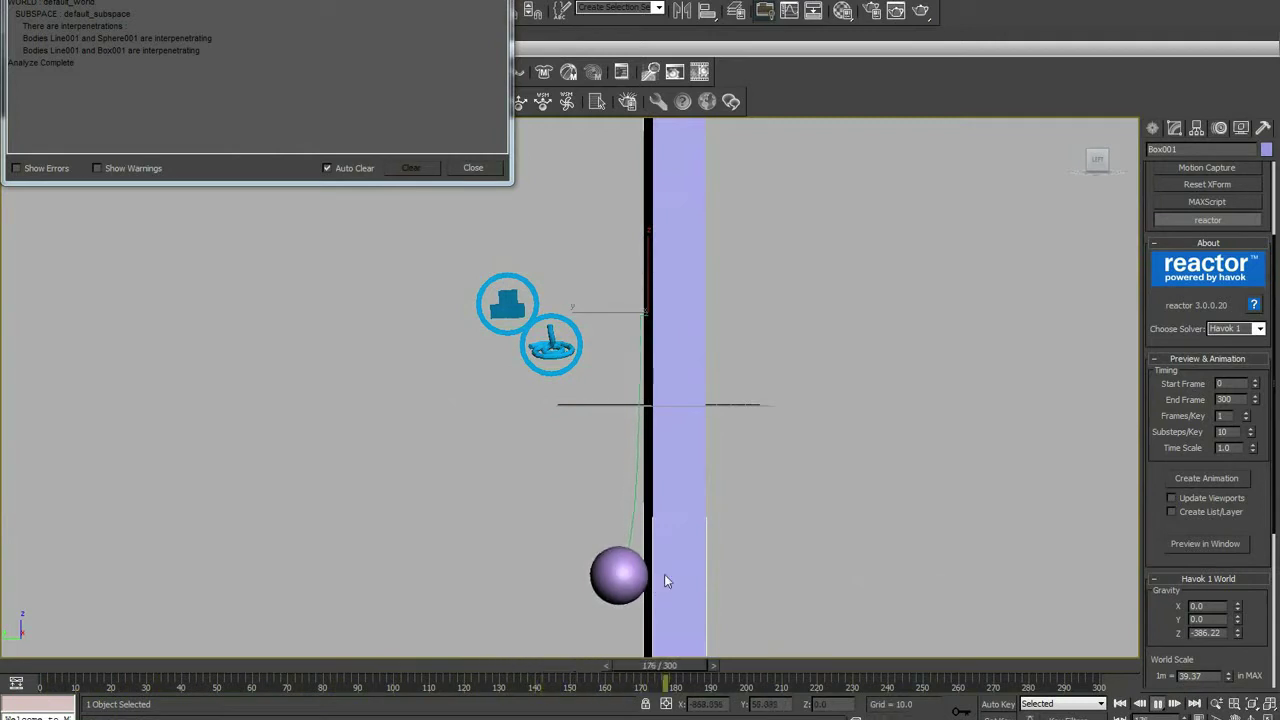
middle_click_drag(687, 551, 700, 520)
scroll(700, 520, "up", 3)
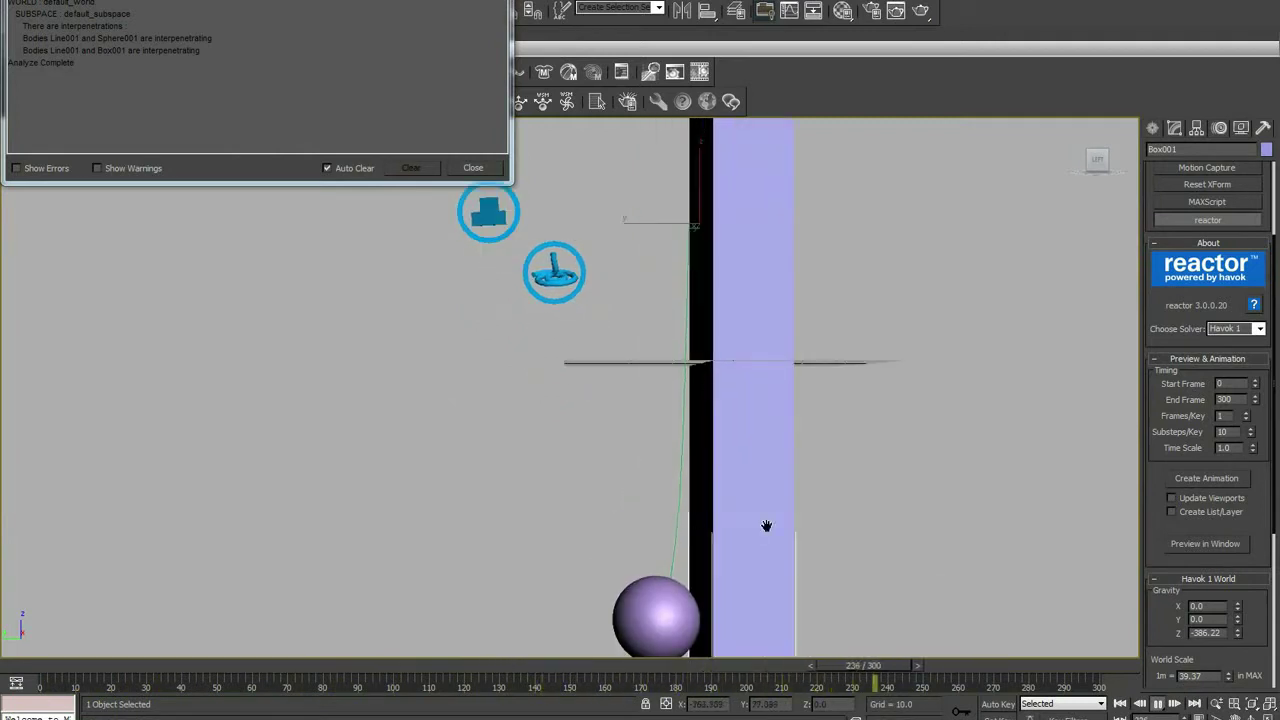
left_click(706, 583)
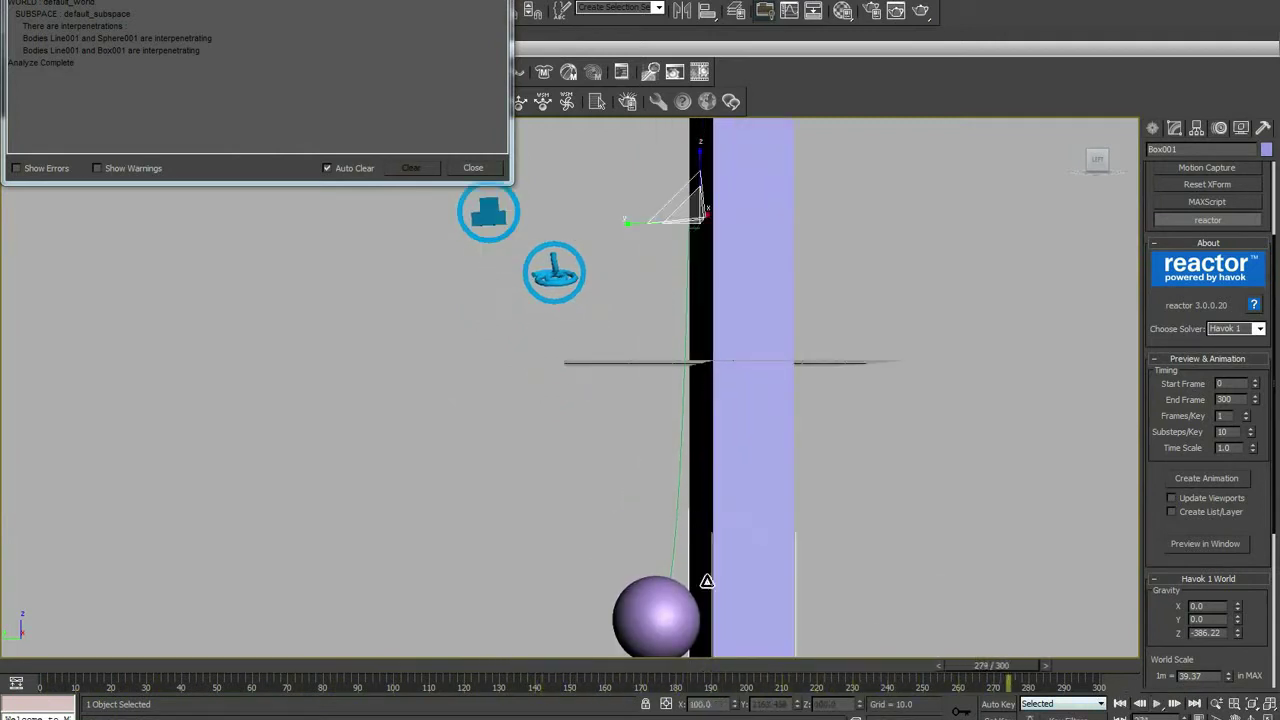
left_click(676, 508)
left_click(1174, 130)
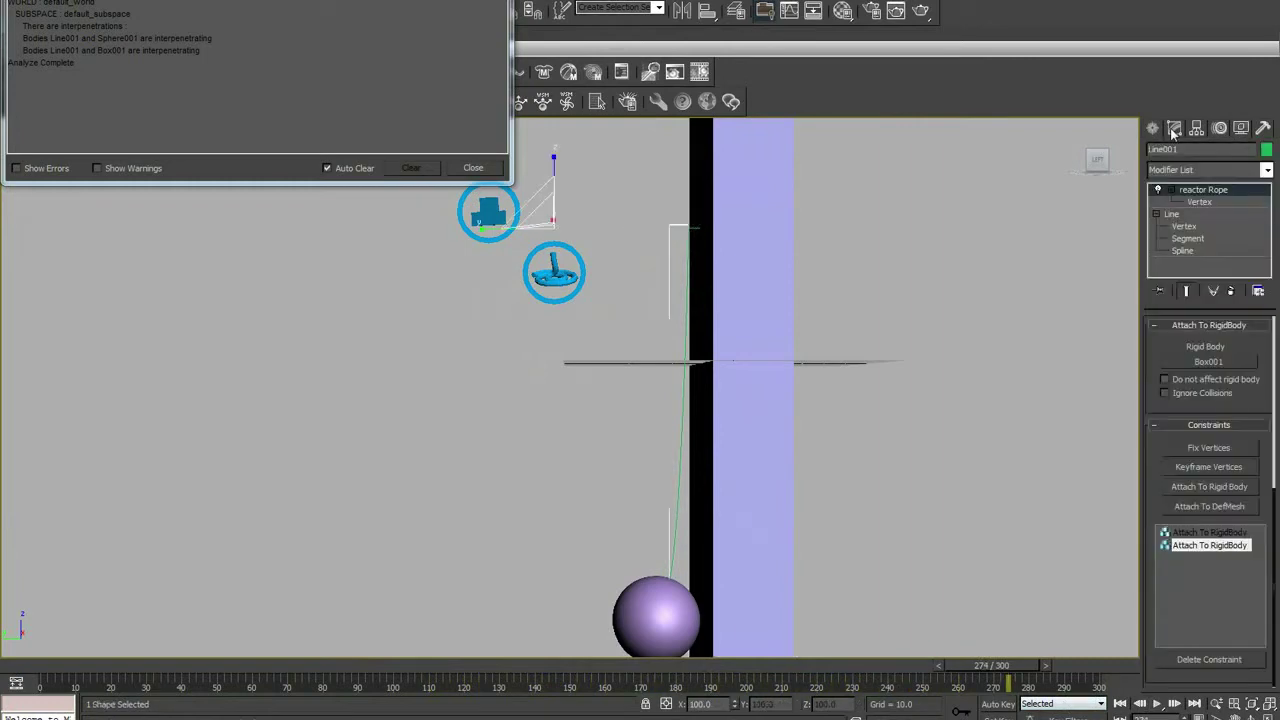
Turn on Enable In Renderer and Enable In Viewport for the base Line, accepting the warning.
left_click(1174, 214)
left_click(703, 396)
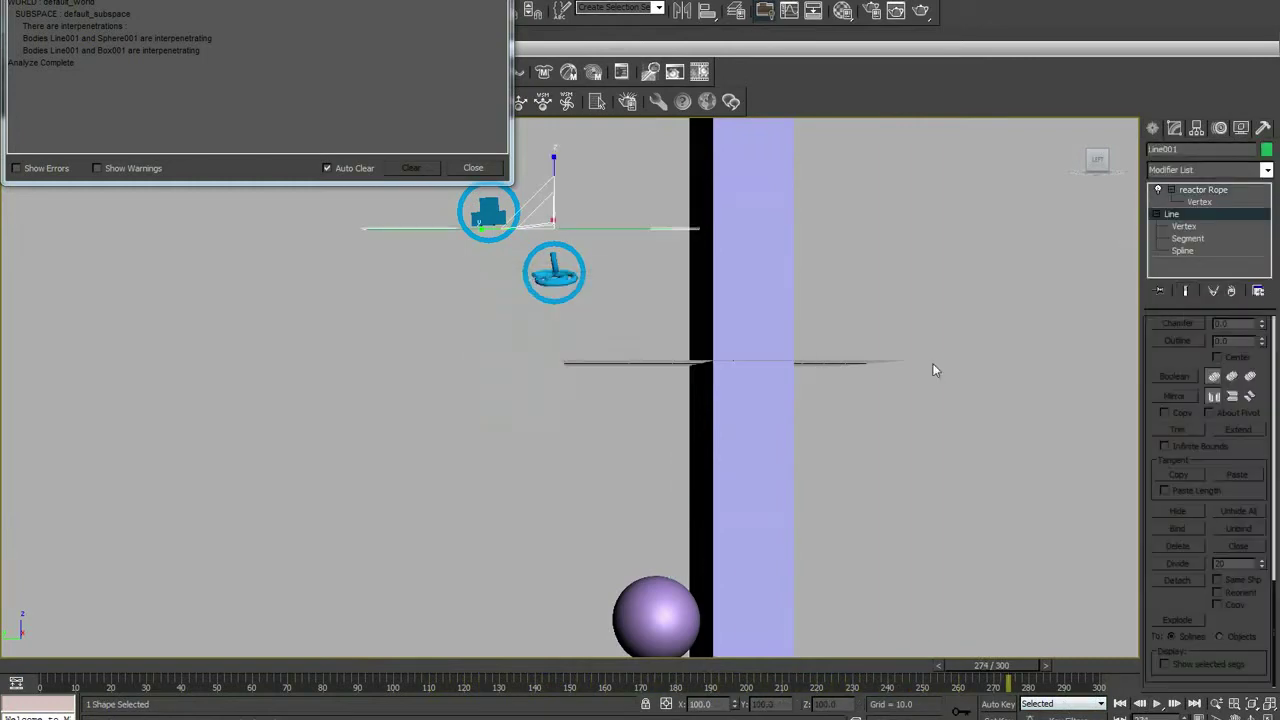
scroll(1180, 362, "up", 5)
scroll(1158, 472, "up", 5)
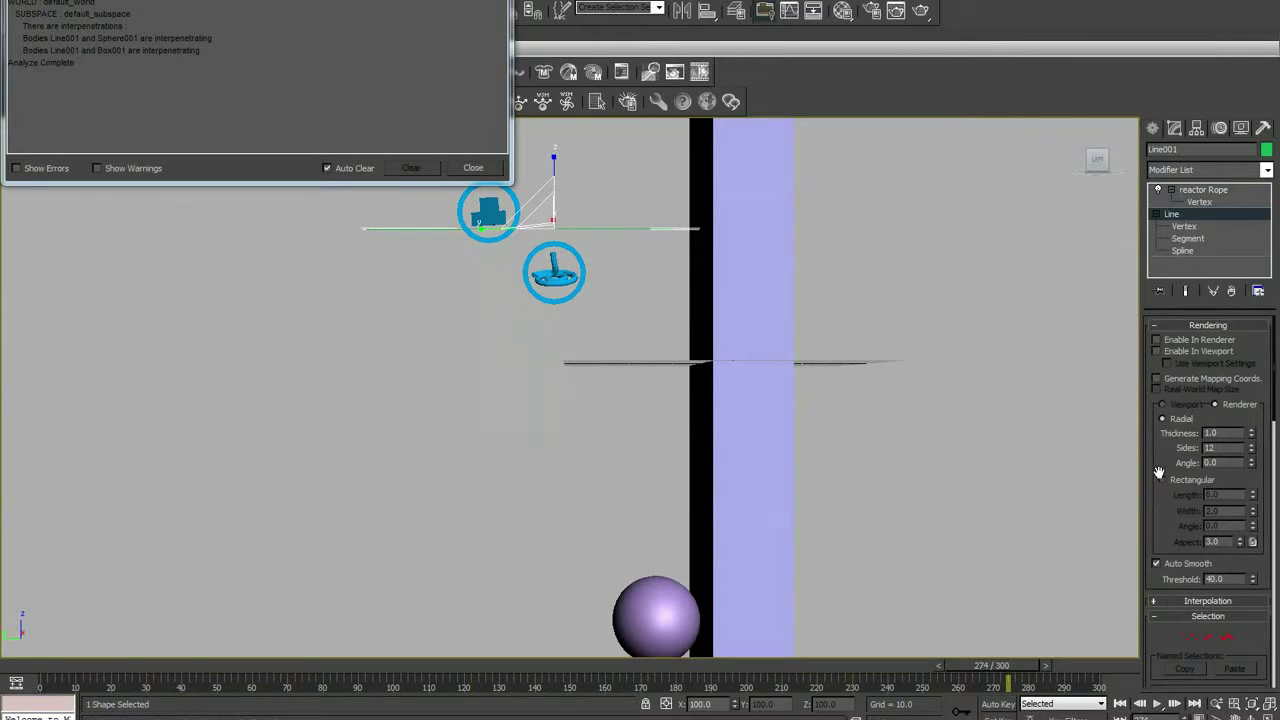
left_click(1156, 339)
left_click(1156, 351)
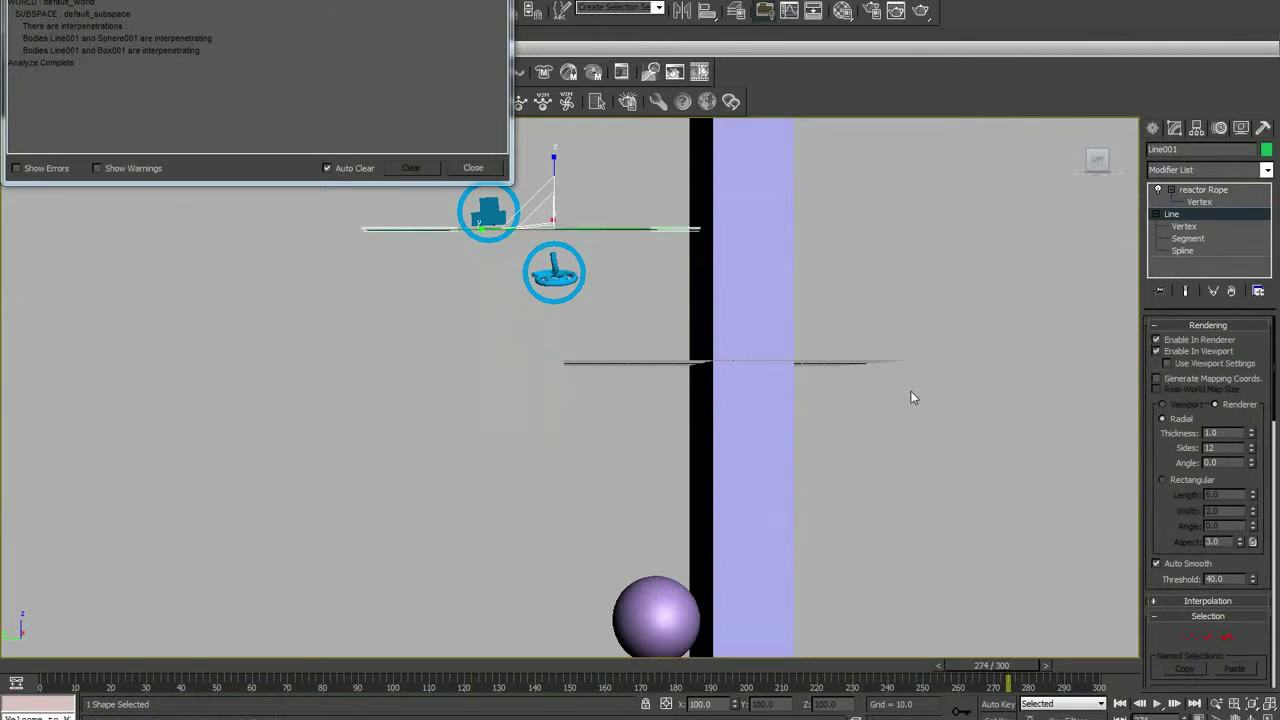
Return to the reactor Rope modifier and replay the simulation from frame 0.
left_click(1212, 191)
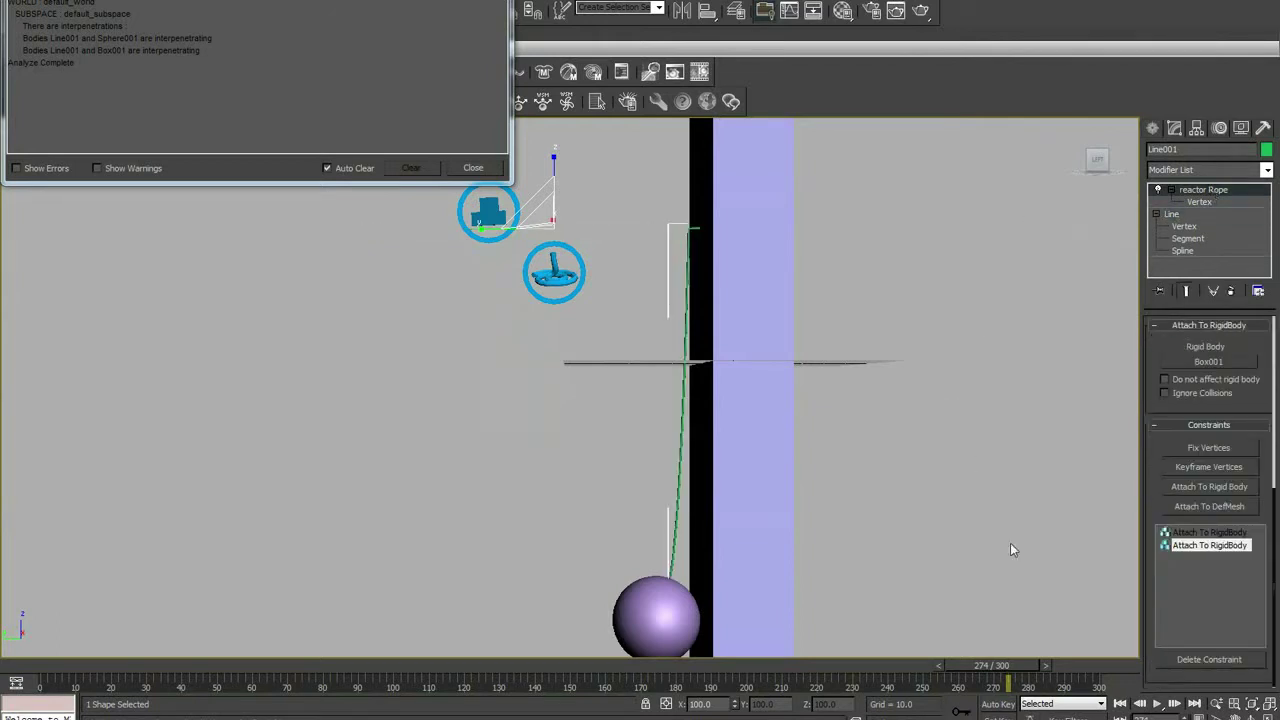
left_click(1120, 704)
left_click(1156, 704)
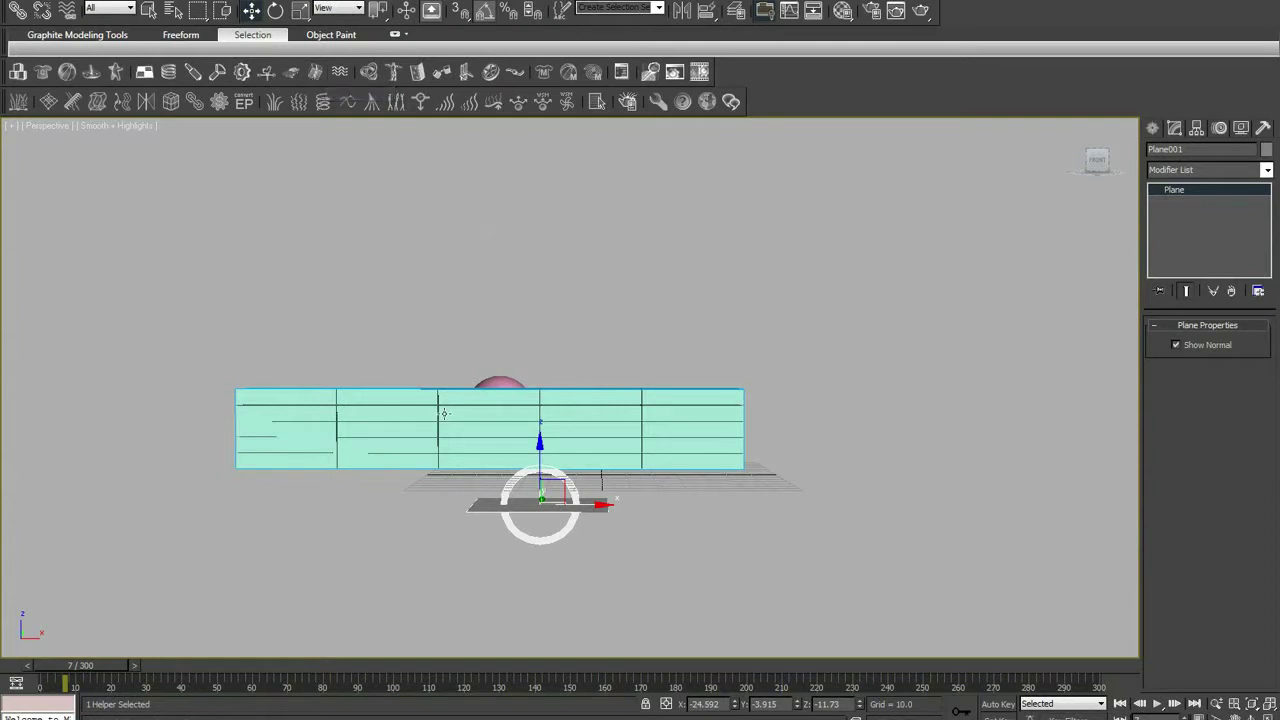
Orbit and zoom the Perspective view for an angled look at the brick wall and sphere.
middle_click_drag(624, 431, 289, 352, "alt")
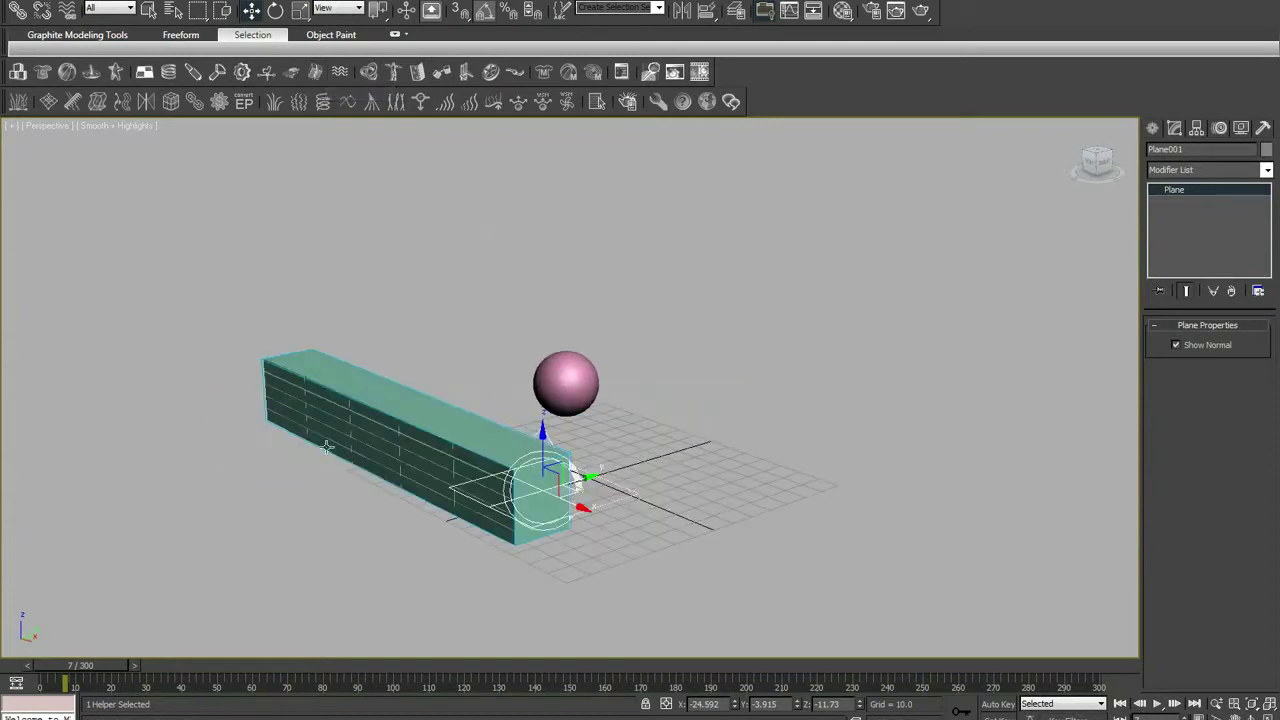
scroll(352, 425, "up", 2)
scroll(352, 425, "down", 2)
middle_click_drag(352, 425, 315, 400, "alt")
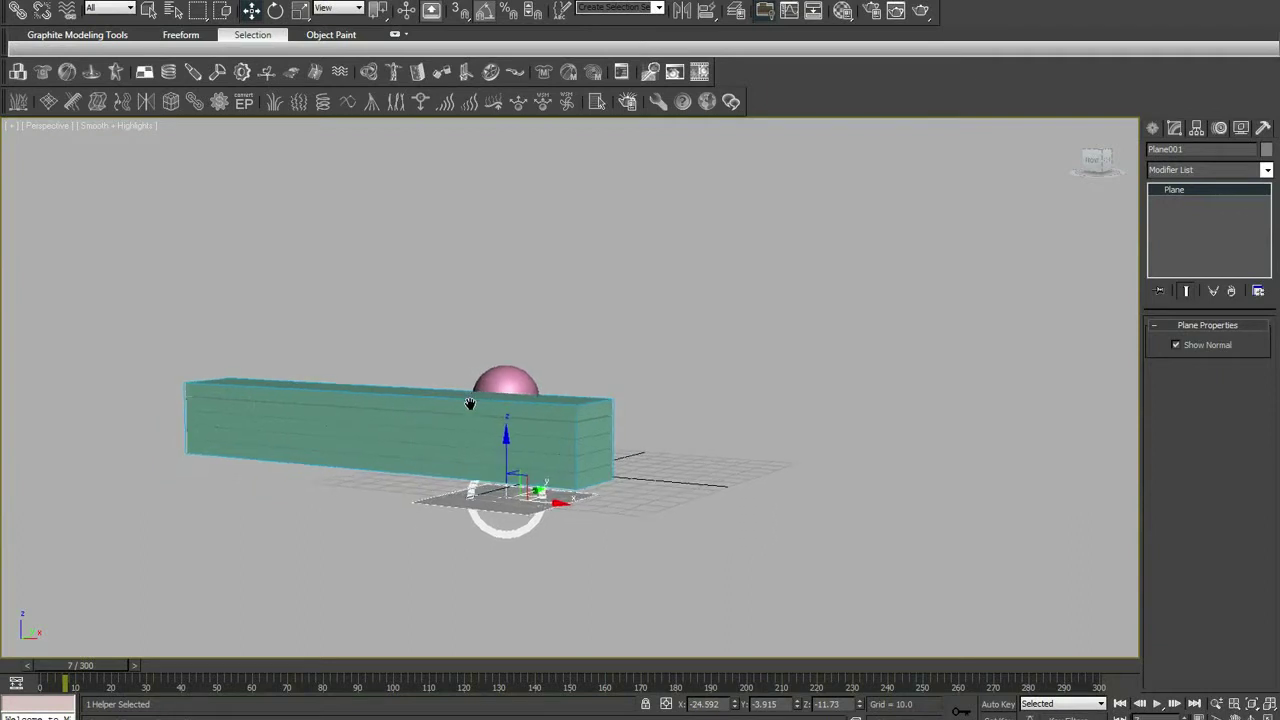
scroll(471, 403, "up", 2)
middle_click_drag(429, 417, 549, 400)
scroll(520, 398, "up", 1)
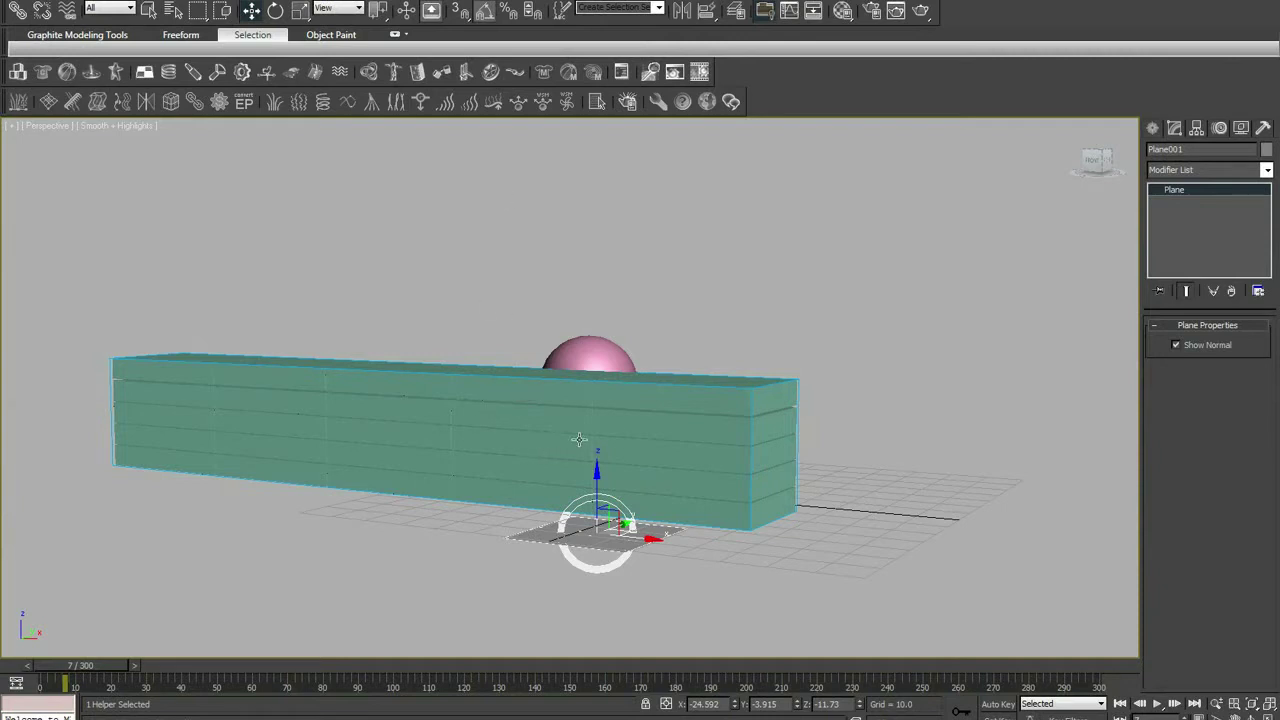
Inspect individual wall bricks in wireframe, finding Box019 sized 5.308 × 18.768 × 126.635.
middle_click_drag(665, 416, 589, 427, "alt")
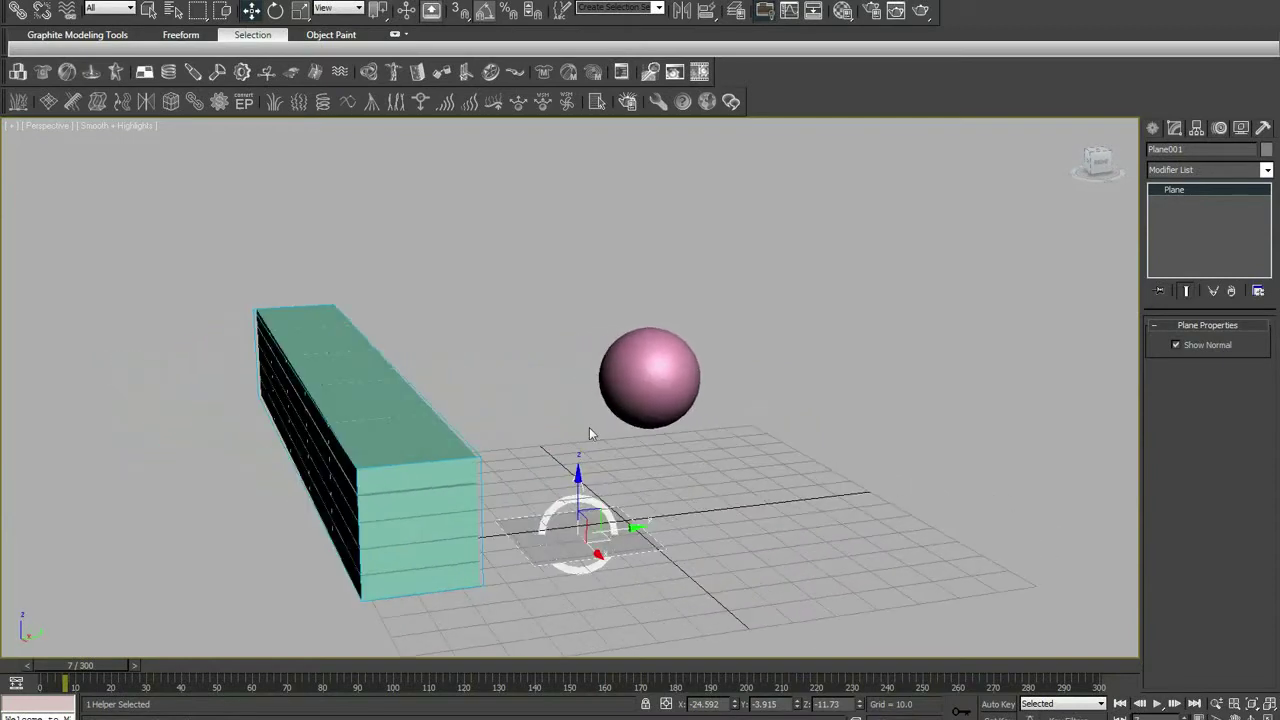
mouse_move(296, 216)
left_mouse_down()
mouse_move(519, 512)
mouse_move(737, 570)
left_mouse_up()
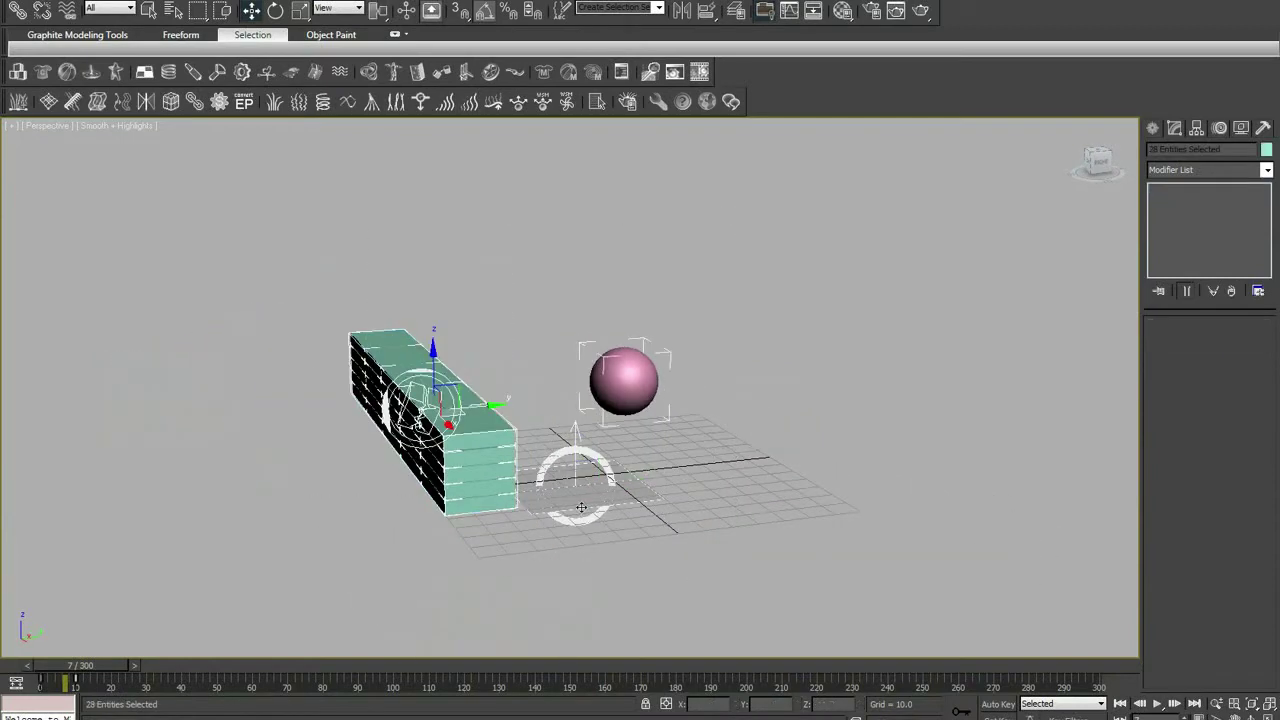
mouse_move(600, 508)
middle_mouse_down("alt")
mouse_move(562, 505)
mouse_move(449, 410)
middle_mouse_up("alt")
left_click(427, 399)
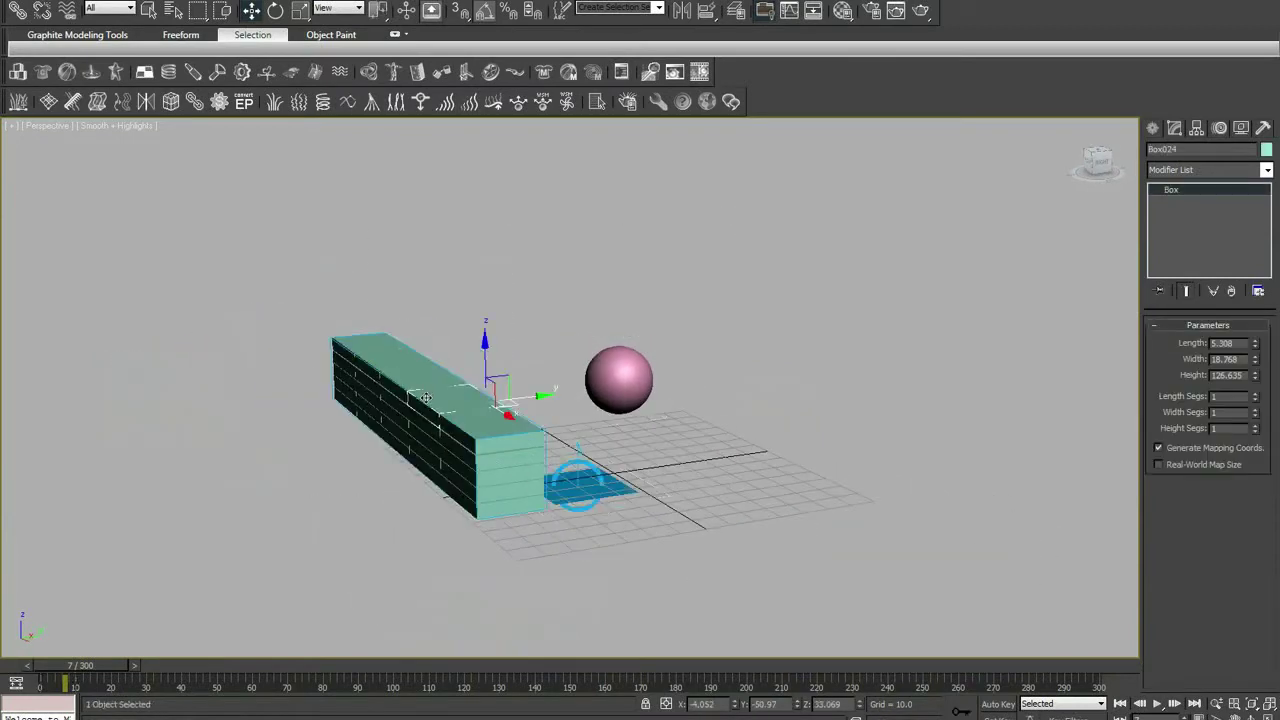
key("F3")
left_click(418, 403)
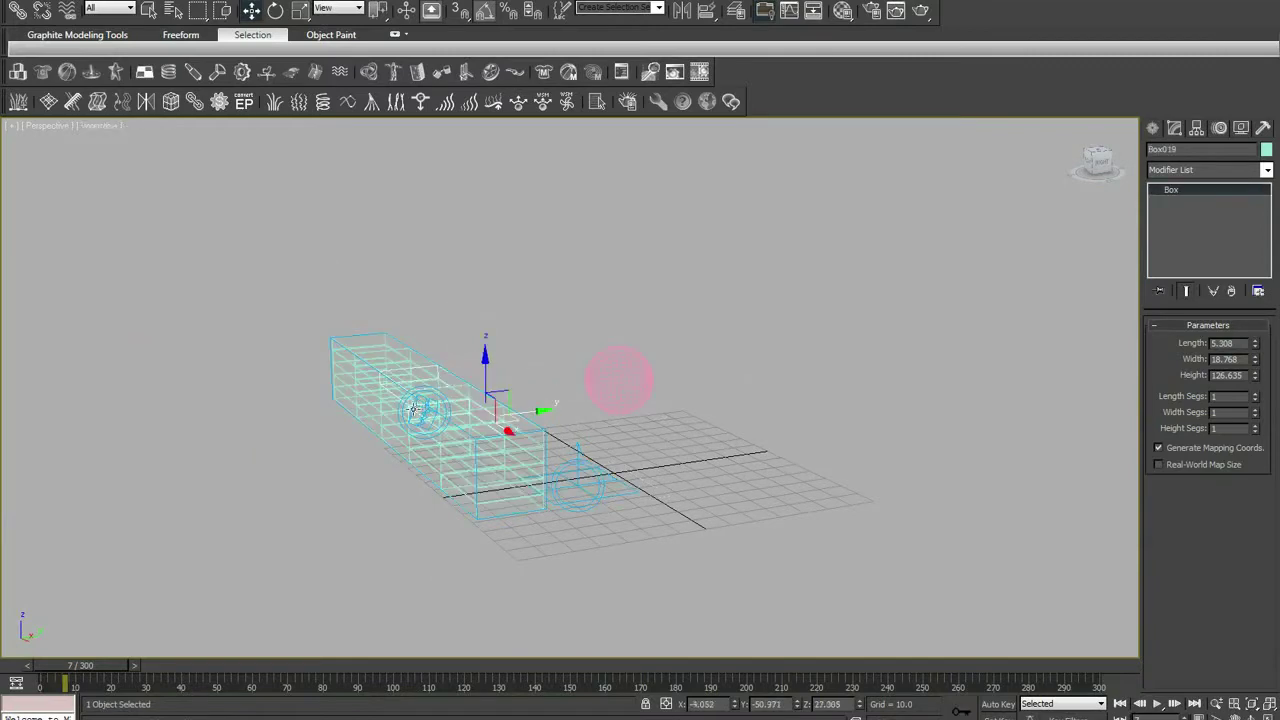
left_click(414, 408)
scroll(443, 400, "up", 5)
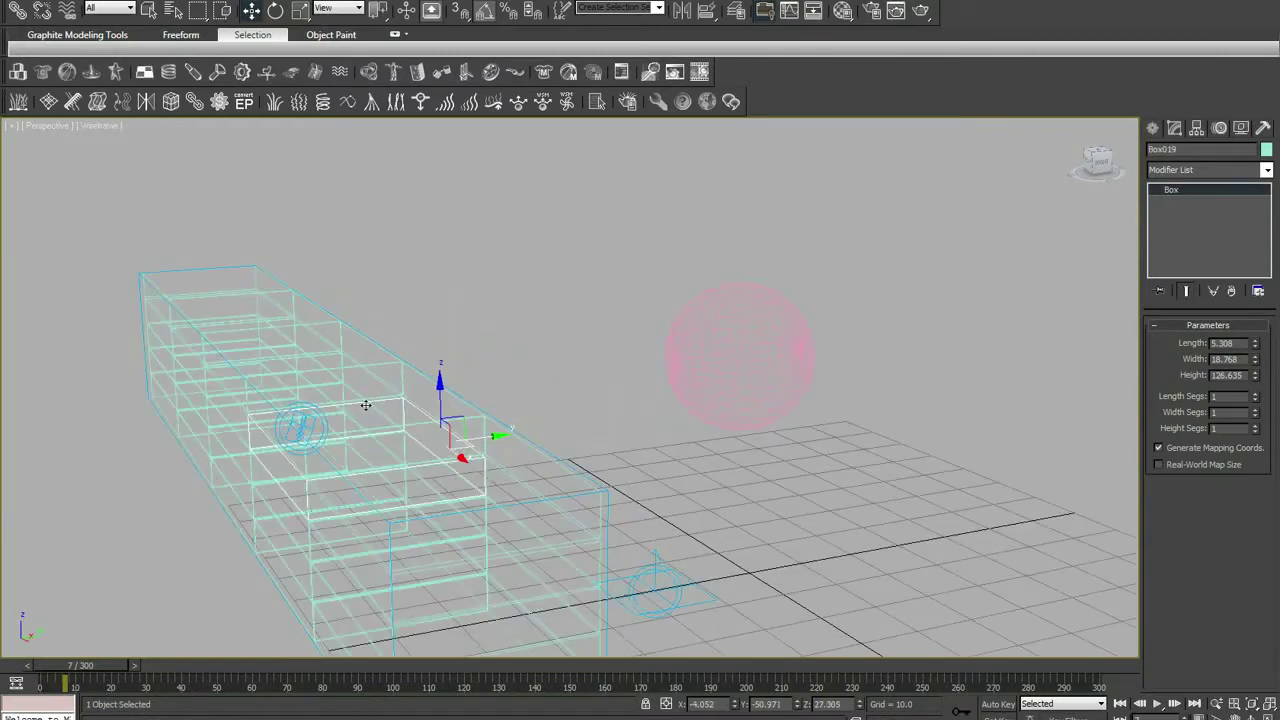
Clear the selection, return to shaded view, and region-select every brick of the wall.
left_click(322, 424)
left_click(475, 331)
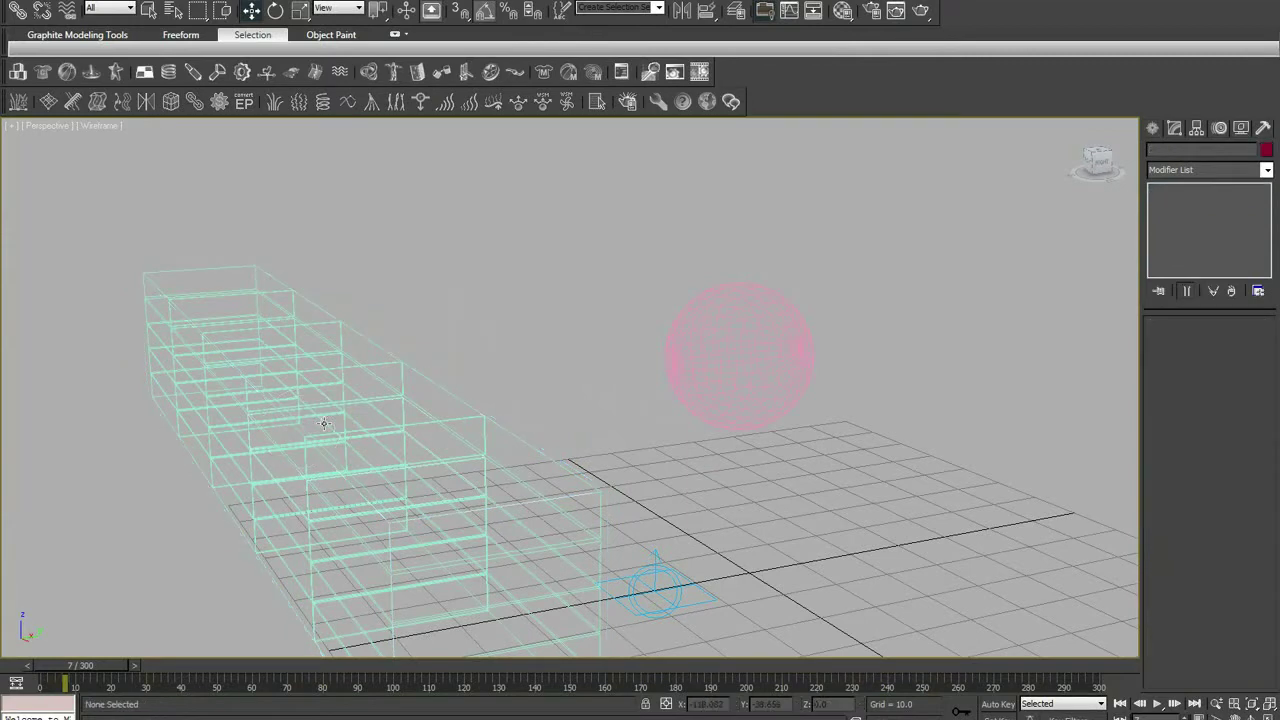
scroll(475, 331, "down", 3)
scroll(475, 331, "down", 2)
key("F3")
left_click_drag(423, 292, 529, 433)
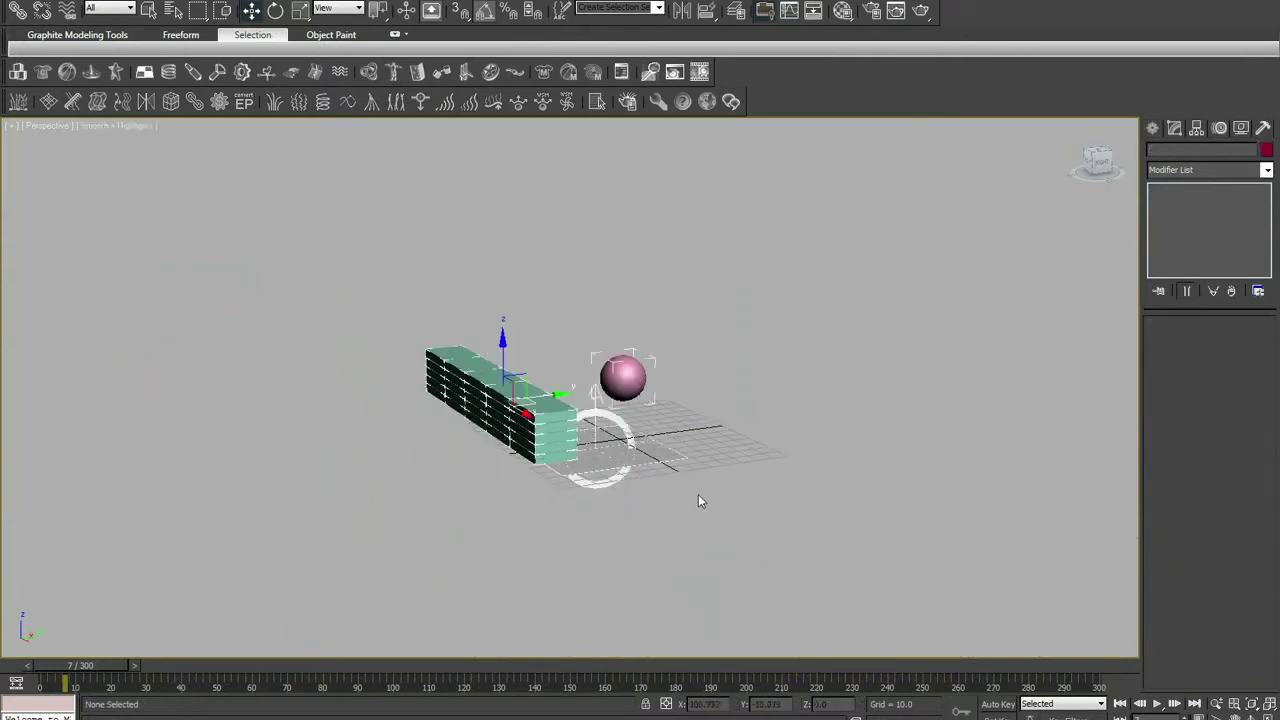
scroll(698, 494, "up", 4)
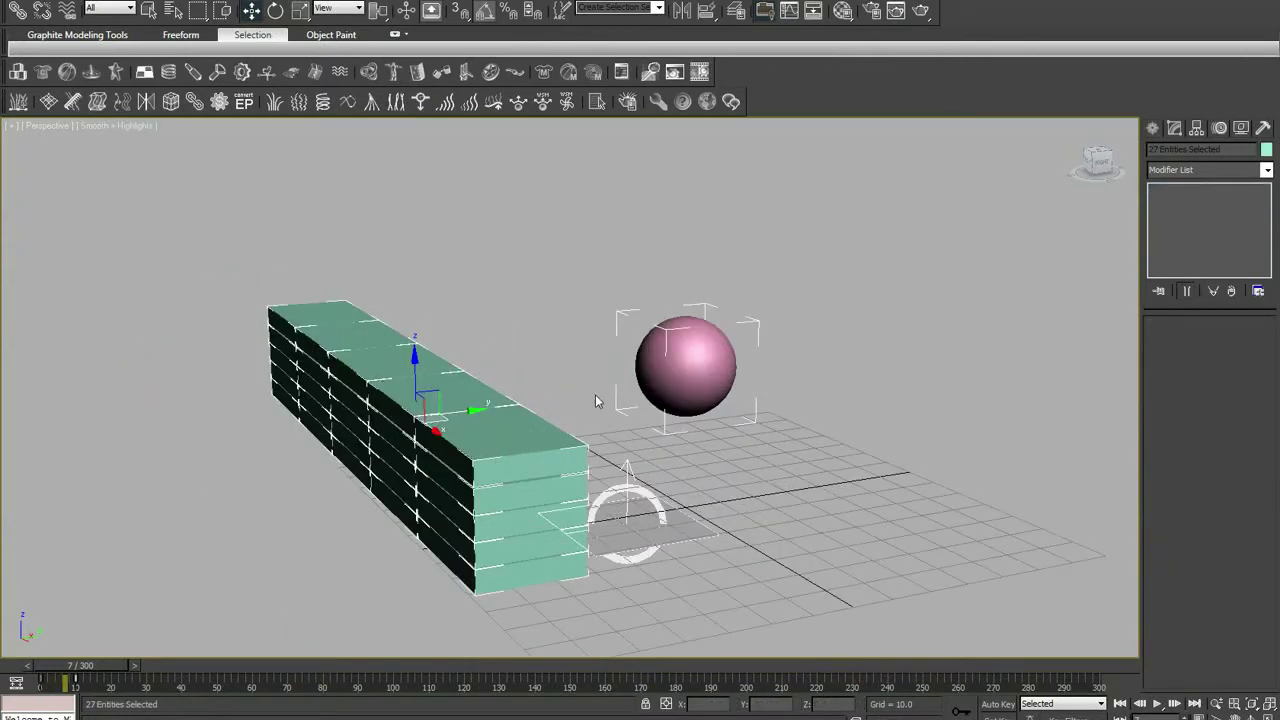
Place an RB Collection helper to the left of the wall.
left_click(18, 72)
left_click_drag(458, 412, 403, 371)
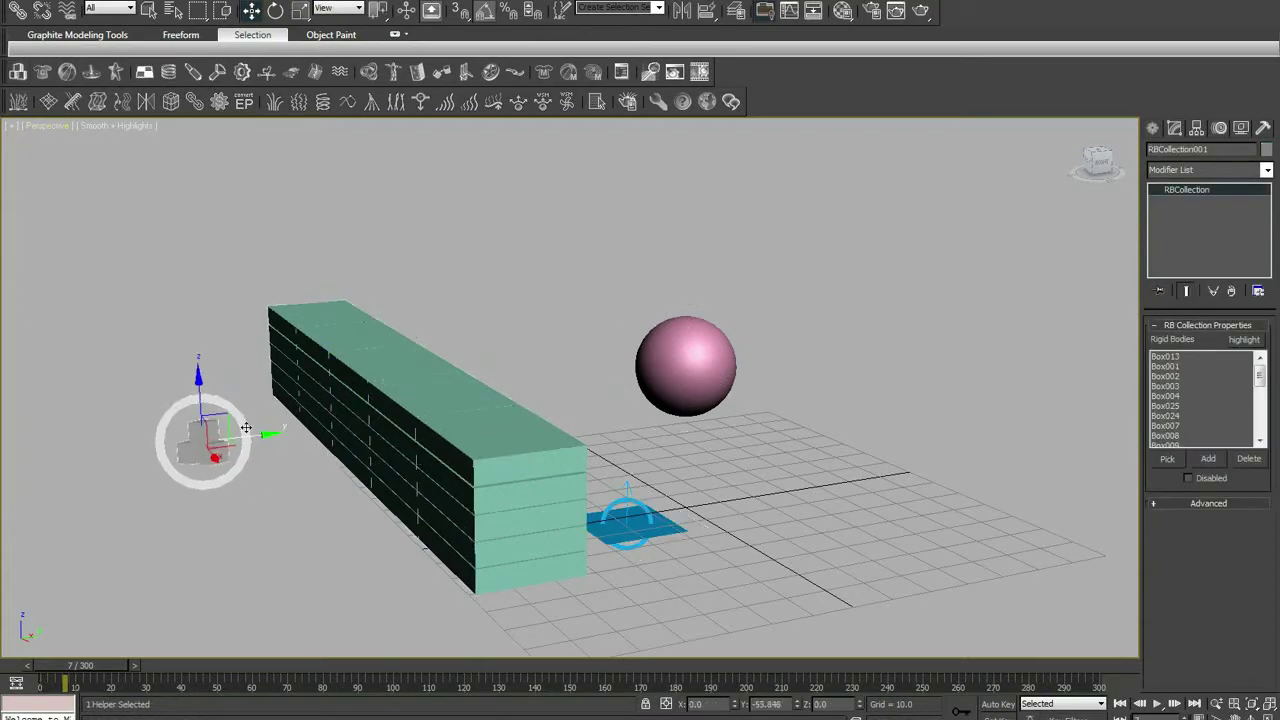
middle_click_drag(403, 371, 314, 314, "alt")
Check the bricks' Mass in Rigid Body Properties, then select the sphere and rewind to frame 0.
left_click_drag(297, 249, 494, 600)
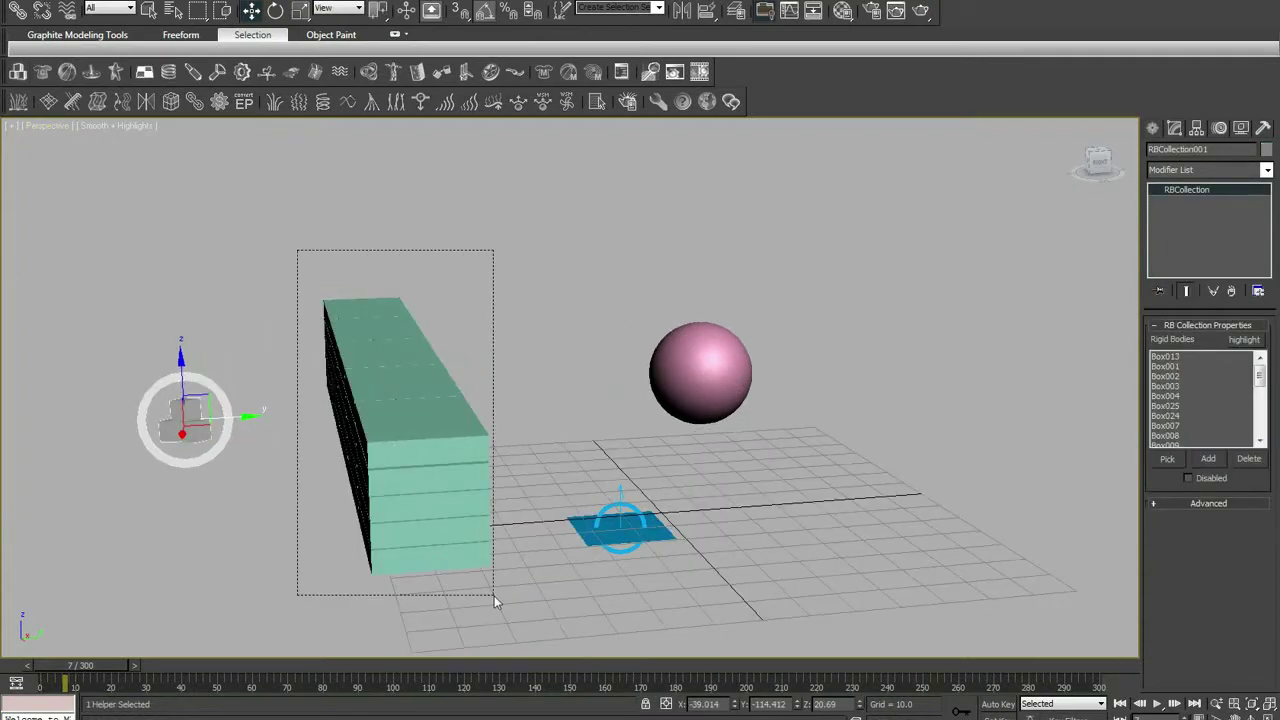
left_click(621, 72)
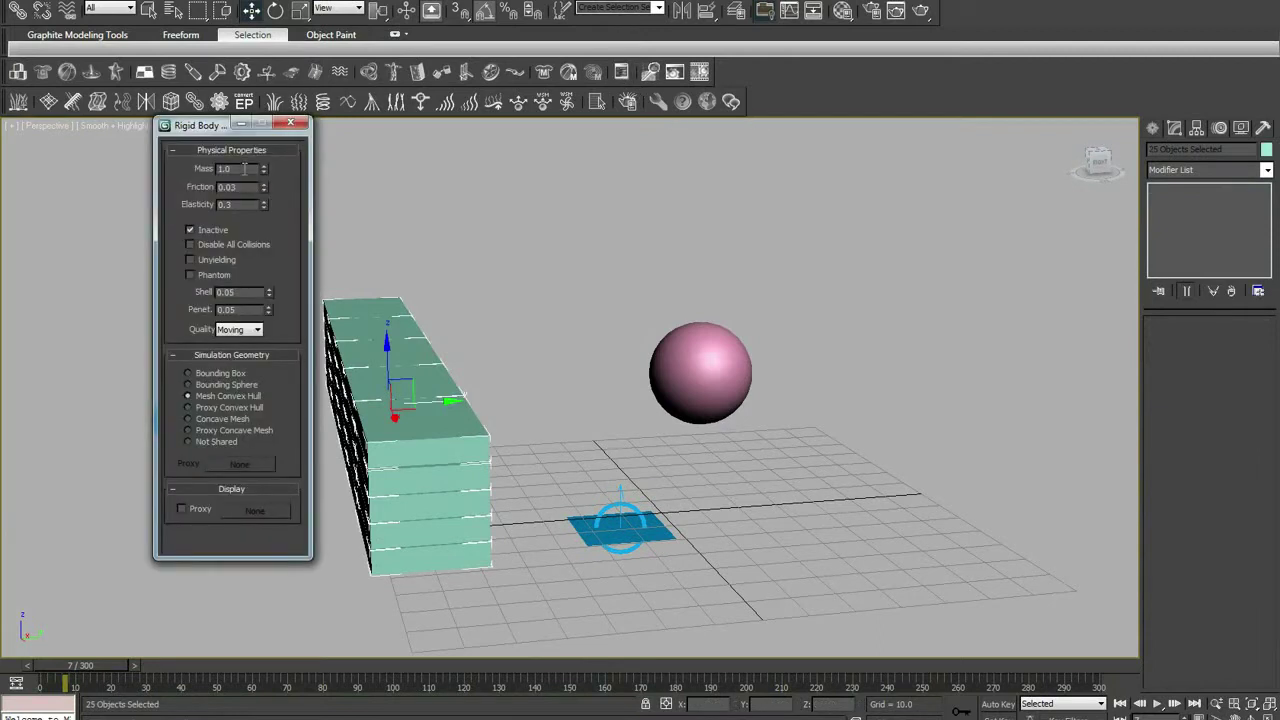
mouse_move(244, 169)
left_mouse_down()
mouse_move(205, 172)
mouse_move(217, 189)
left_mouse_up()
left_click(290, 123)
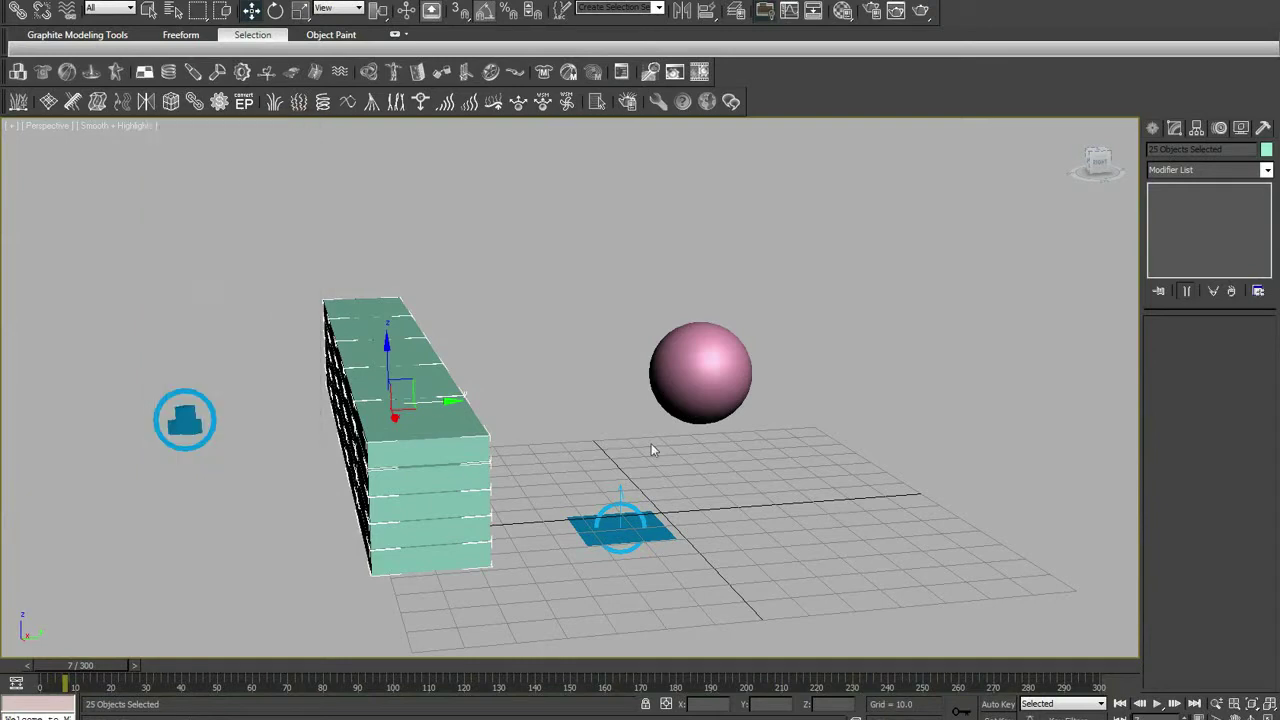
left_click(672, 388)
mouse_move(100, 677)
left_mouse_down()
mouse_move(65, 678)
mouse_move(112, 677)
left_mouse_up()
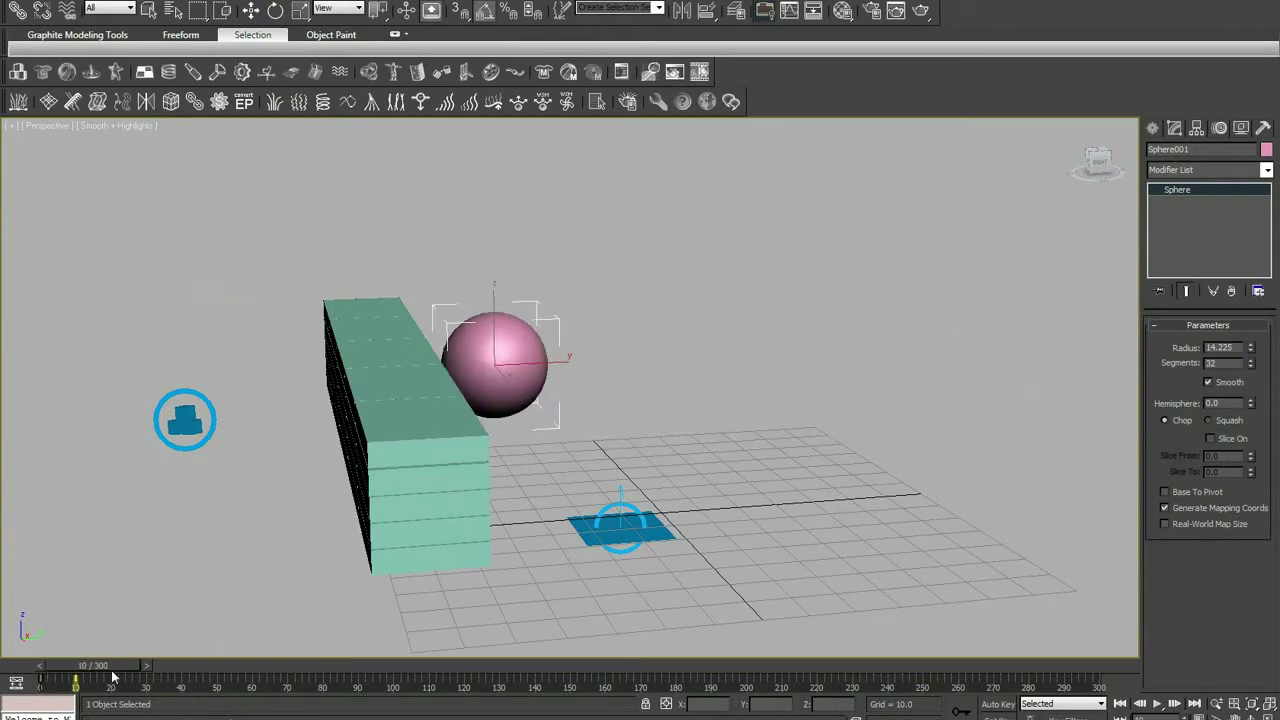
Review Sphere001's curves in the Mini Curve Editor, then show reactor timing (frames 10–300).
left_click(17, 683)
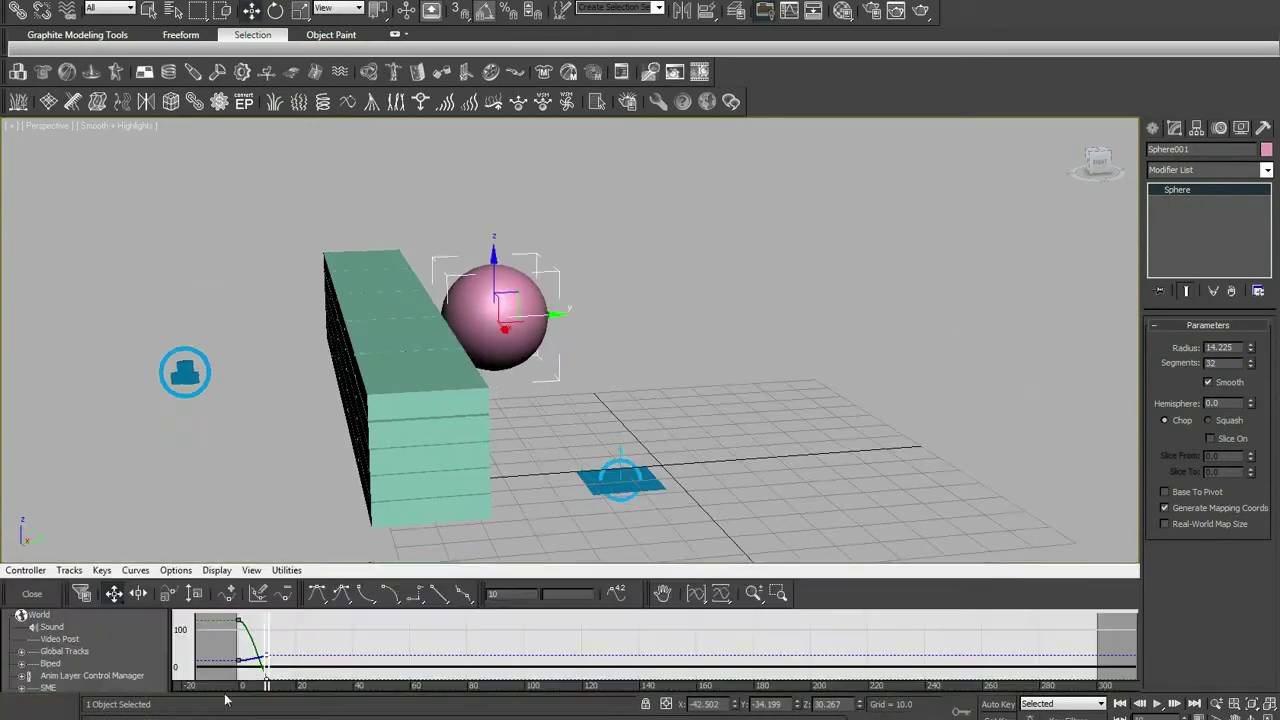
left_click(287, 678)
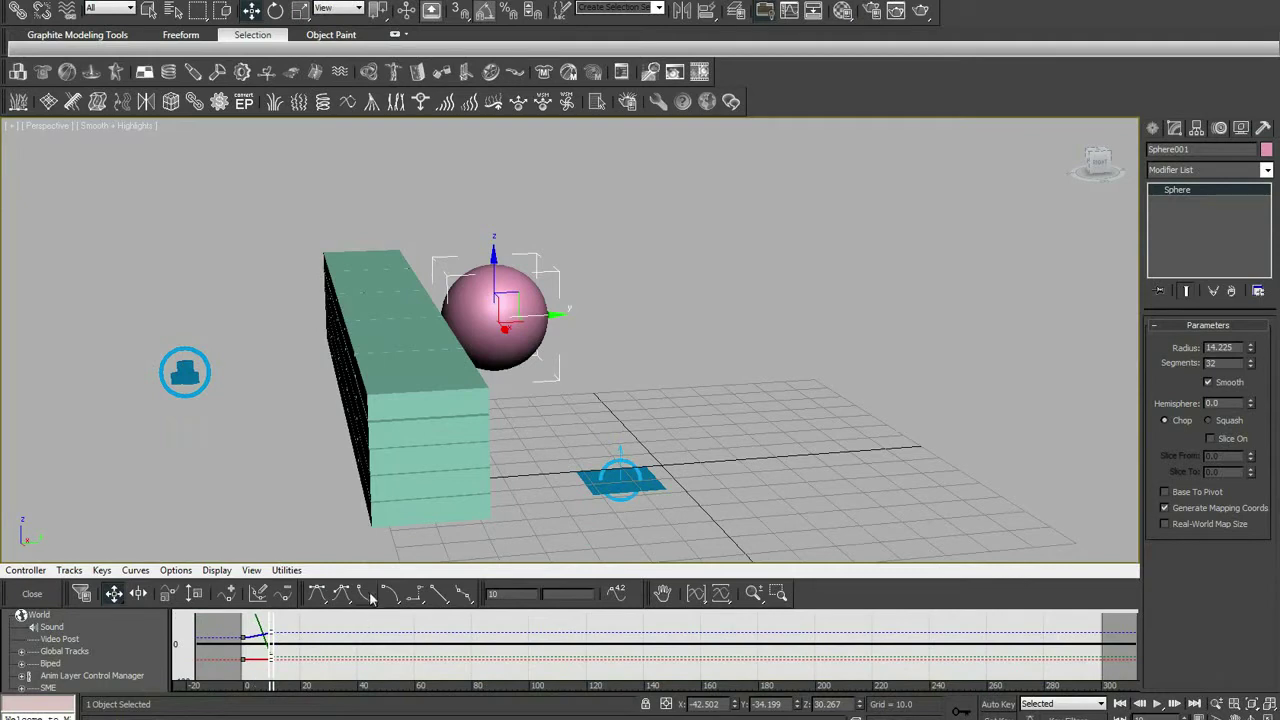
left_click(36, 594)
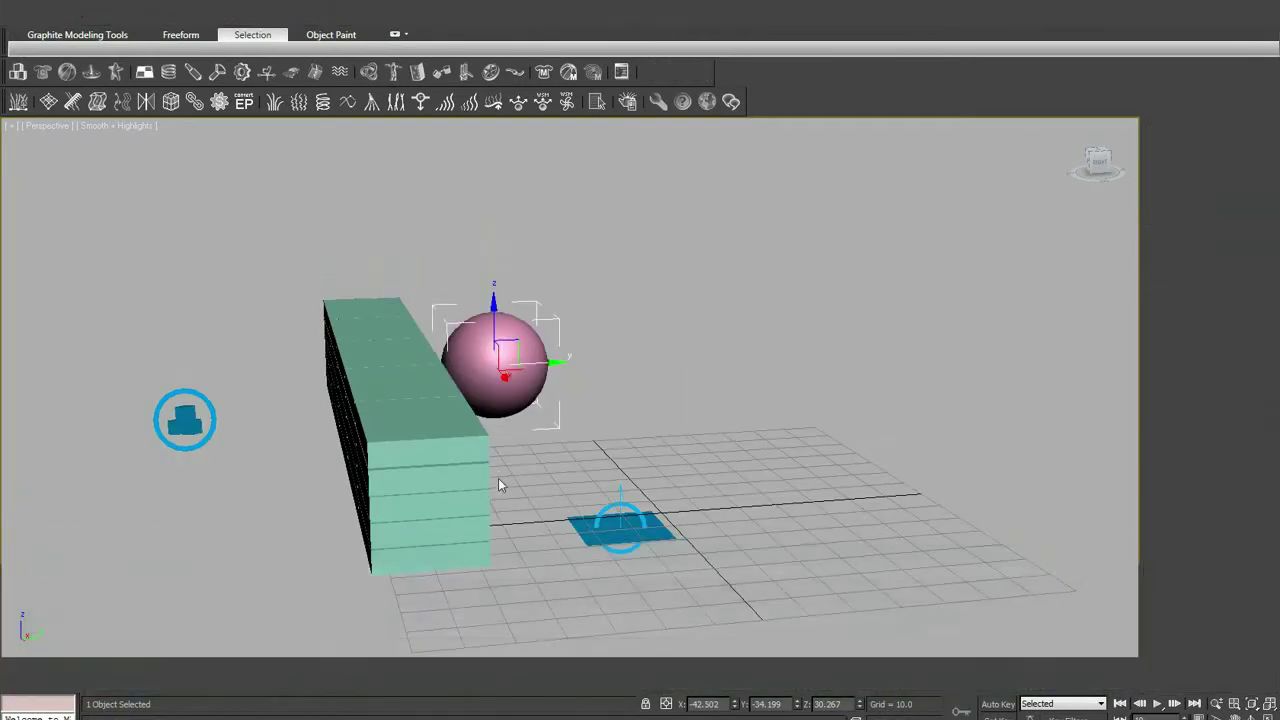
left_click(1262, 128)
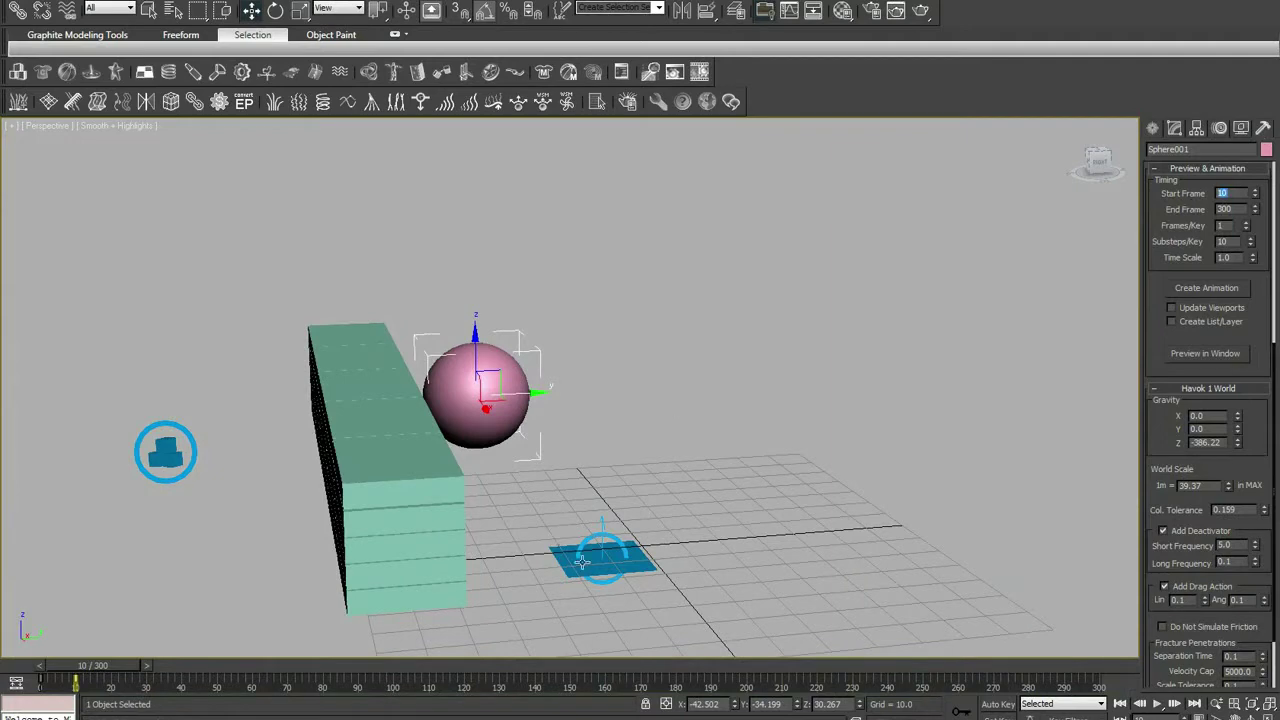
Run a Havok preview of the wall simulation and close it.
middle_click_drag(545, 505, 590, 472)
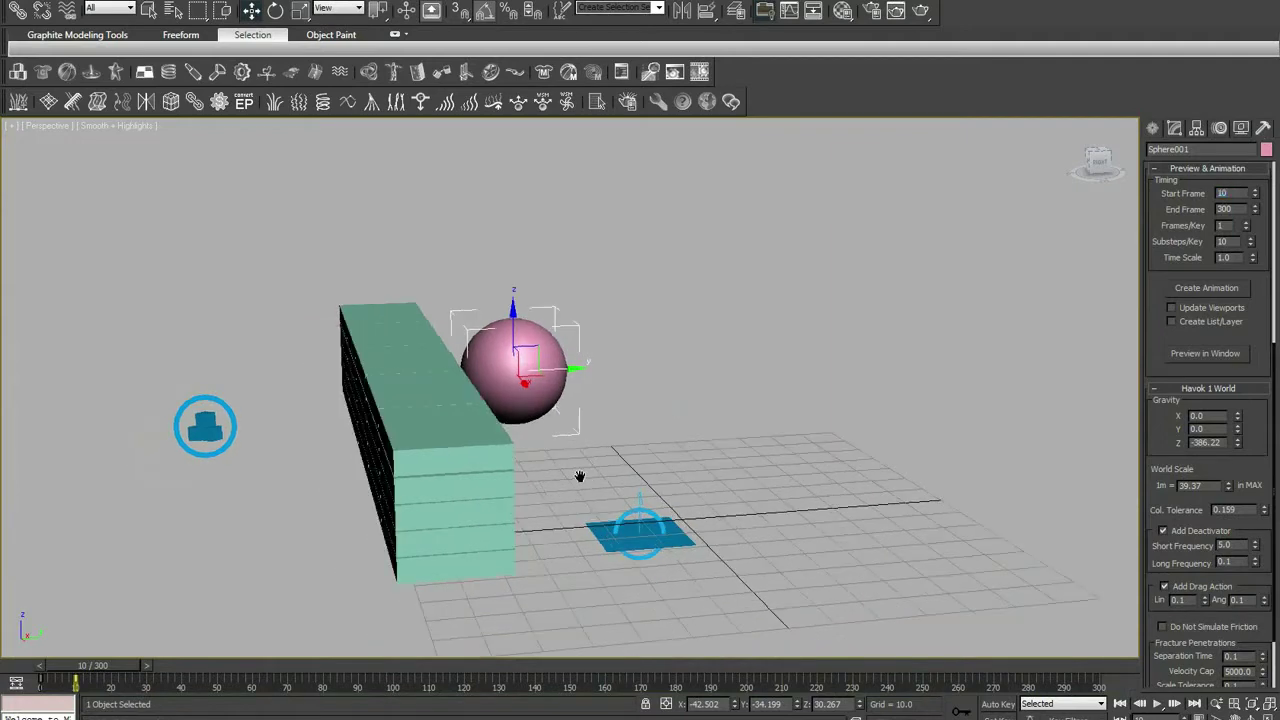
left_click(707, 101)
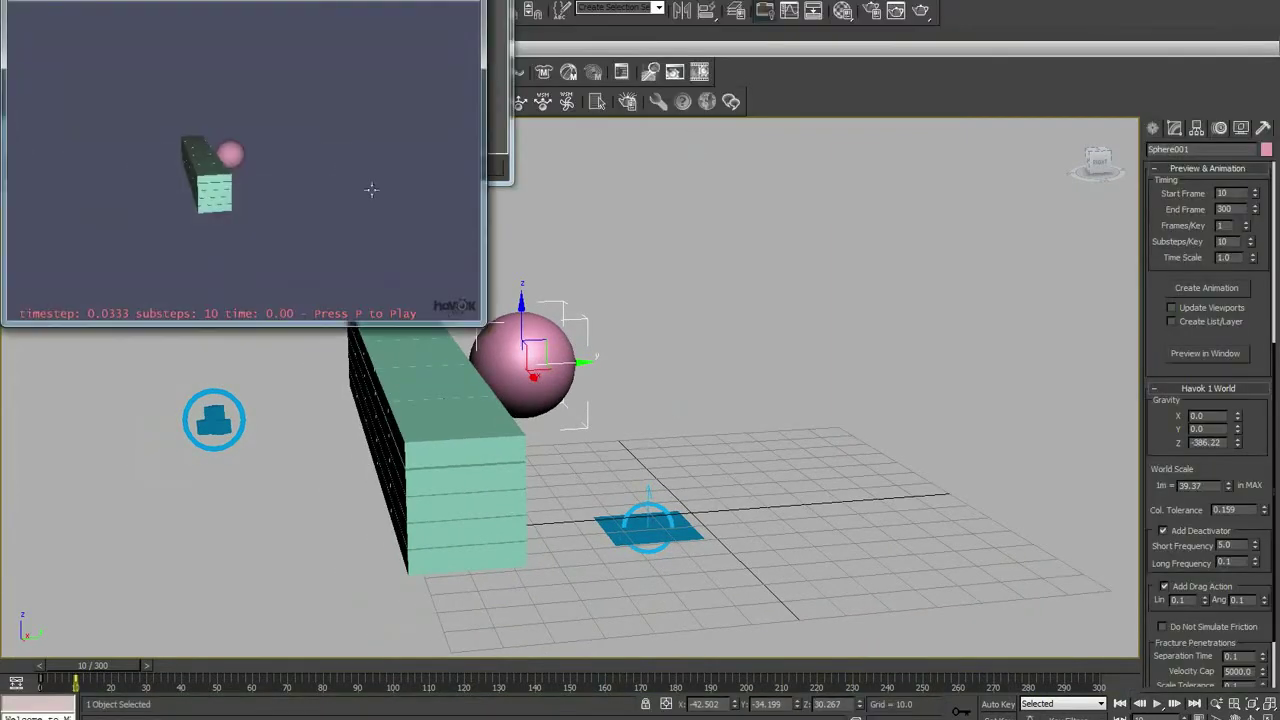
left_click_drag(371, 189, 360, 189)
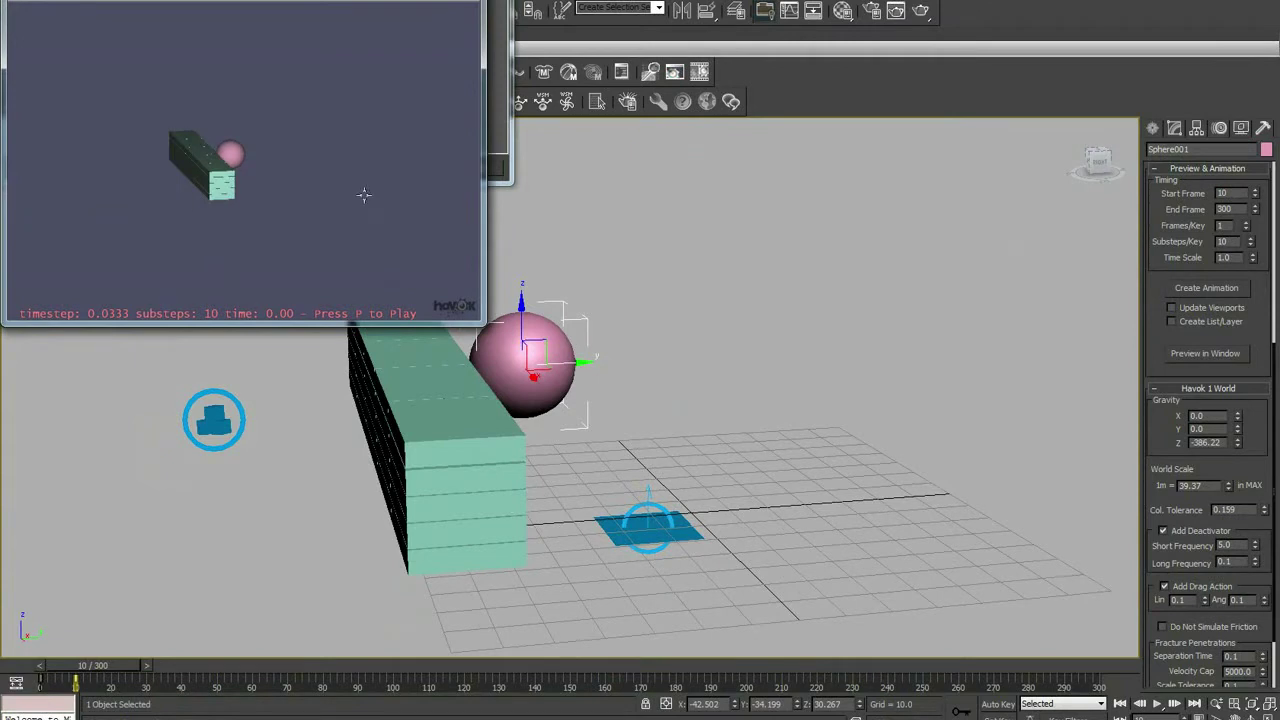
key("p")
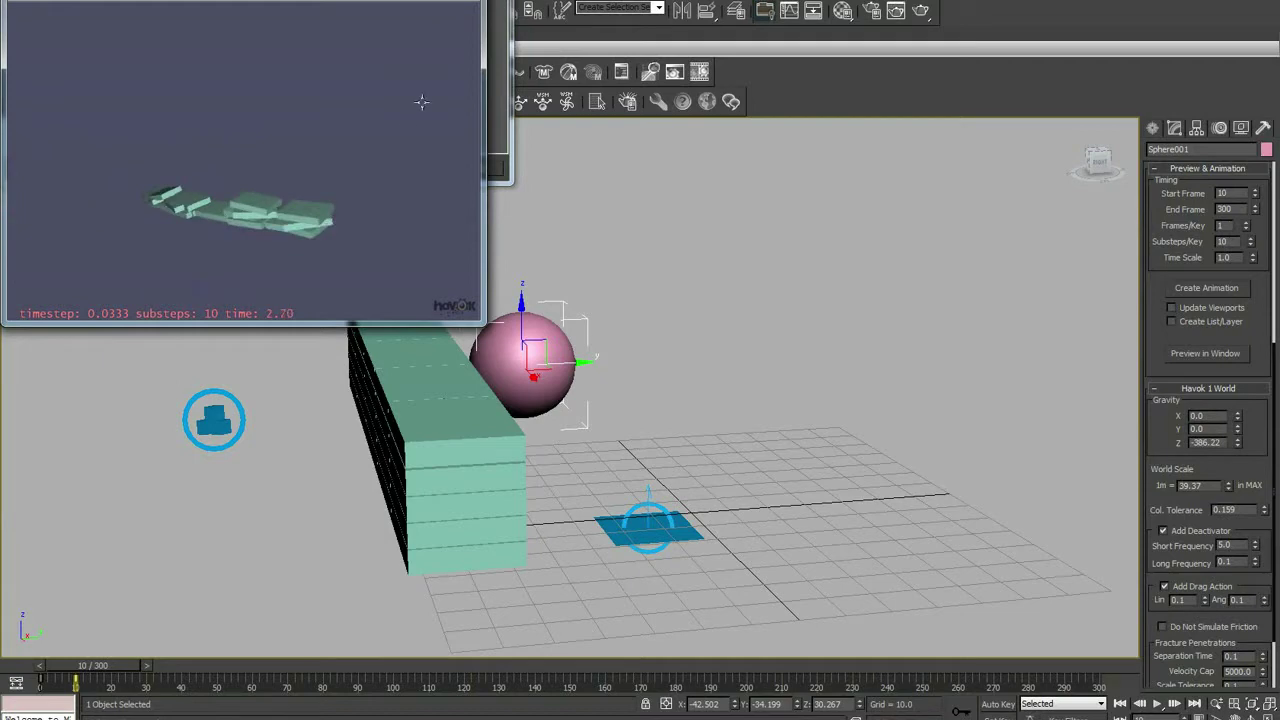
left_click(451, 5)
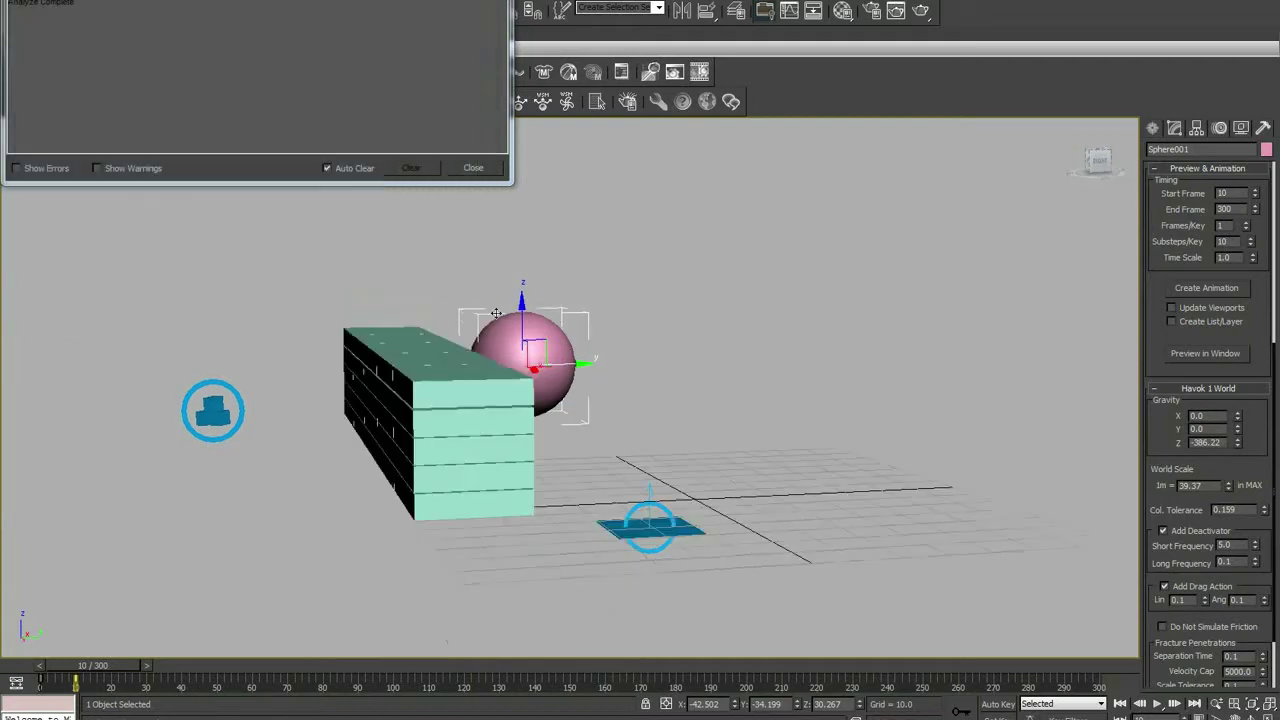
Dismiss the analysis report and preview the wall shattering again from a front-on view.
middle_click_drag(496, 313, 580, 194, "alt")
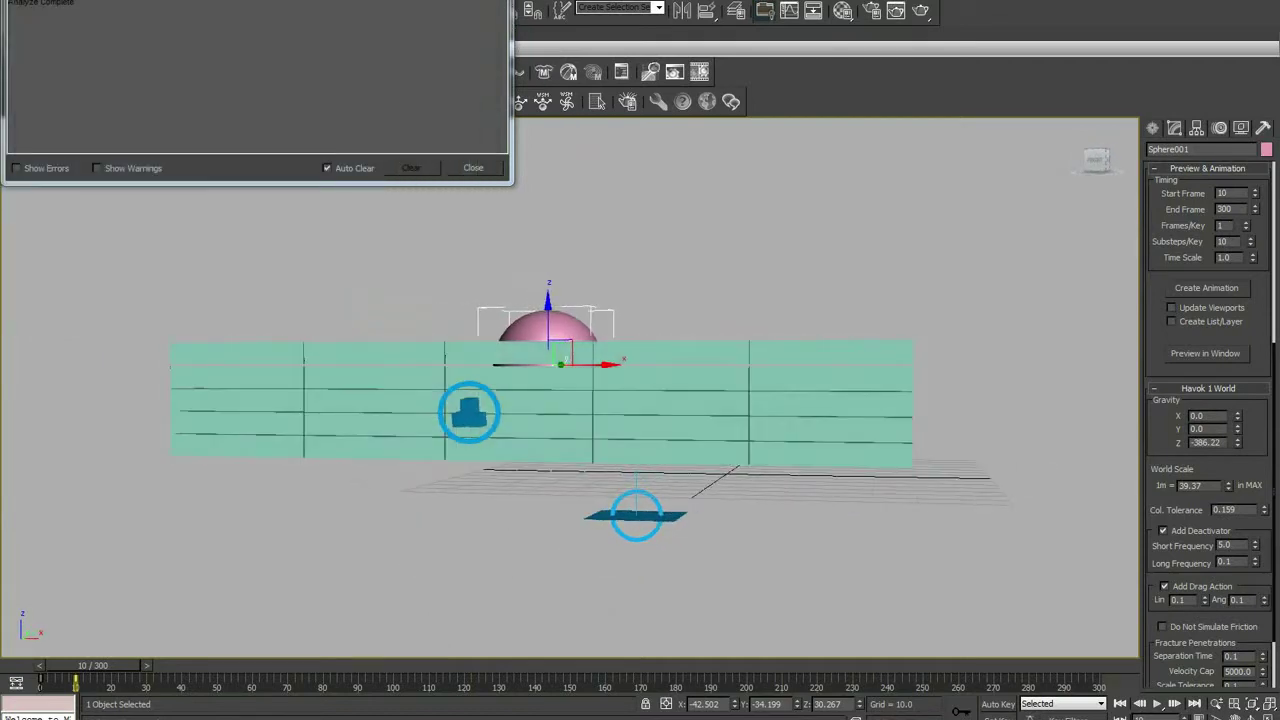
left_click(473, 167)
middle_click_drag(553, 403, 560, 405, "alt")
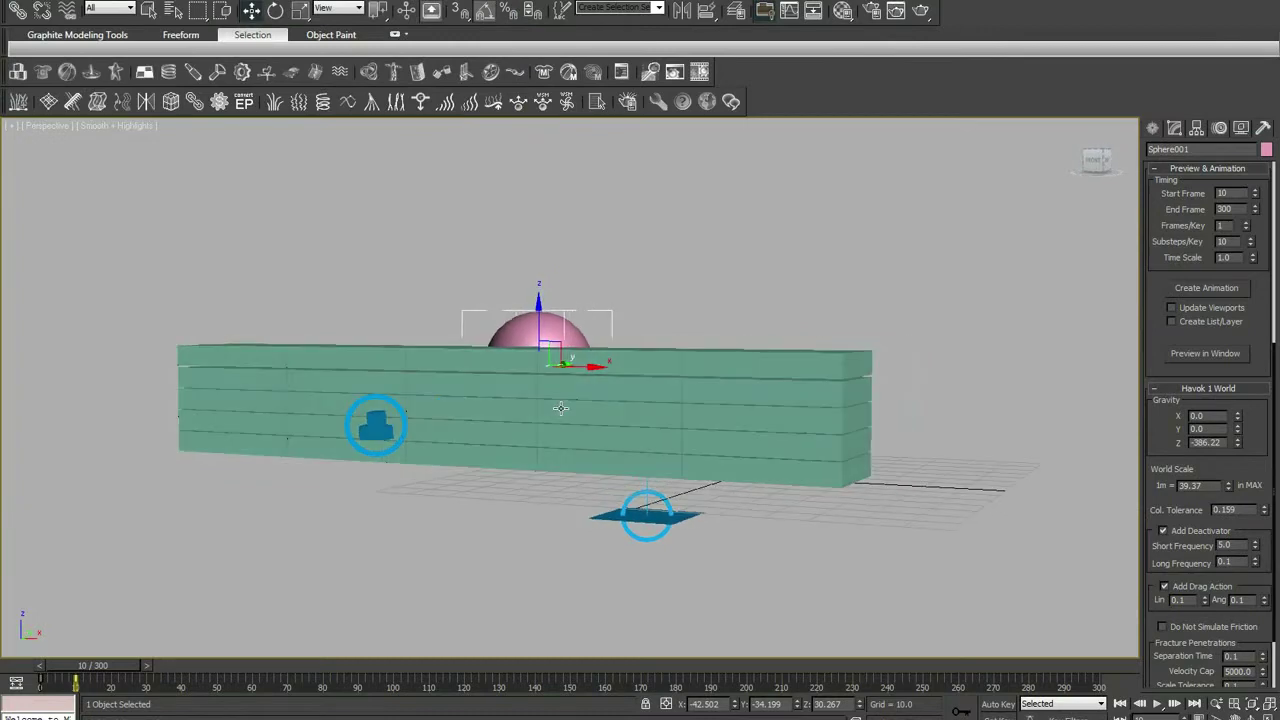
left_click(706, 101)
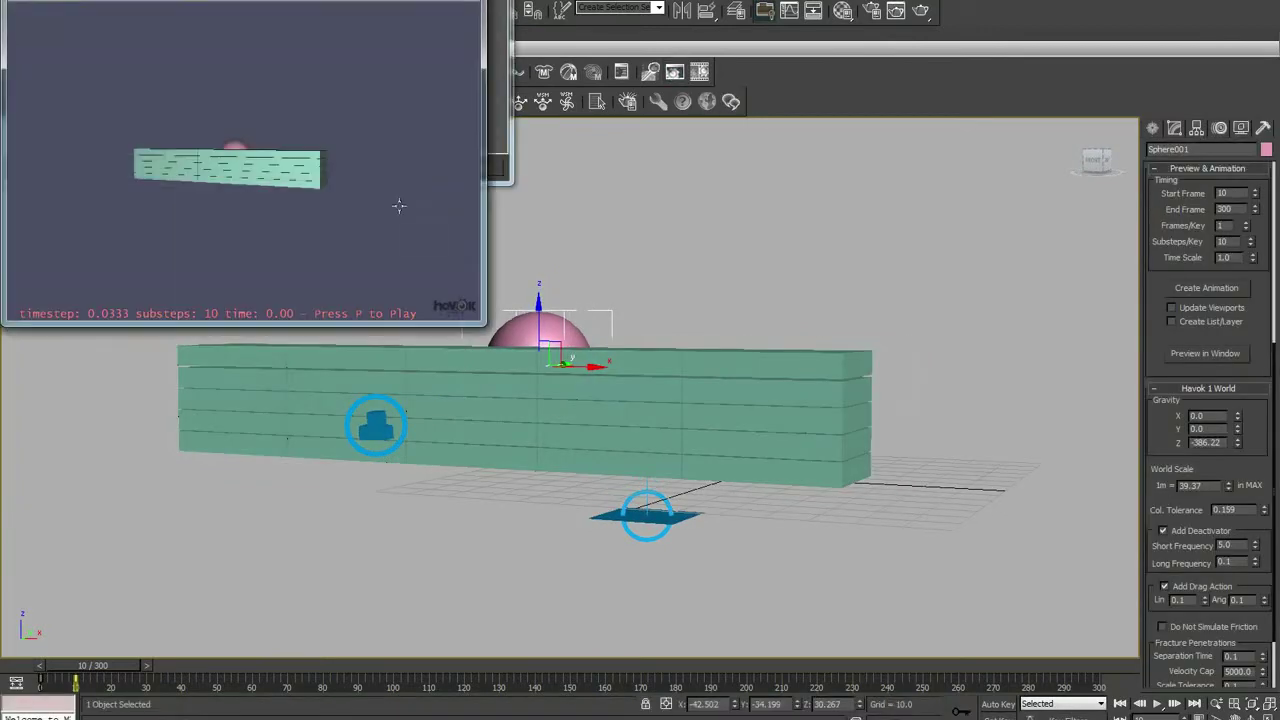
left_click_drag(398, 206, 204, 220)
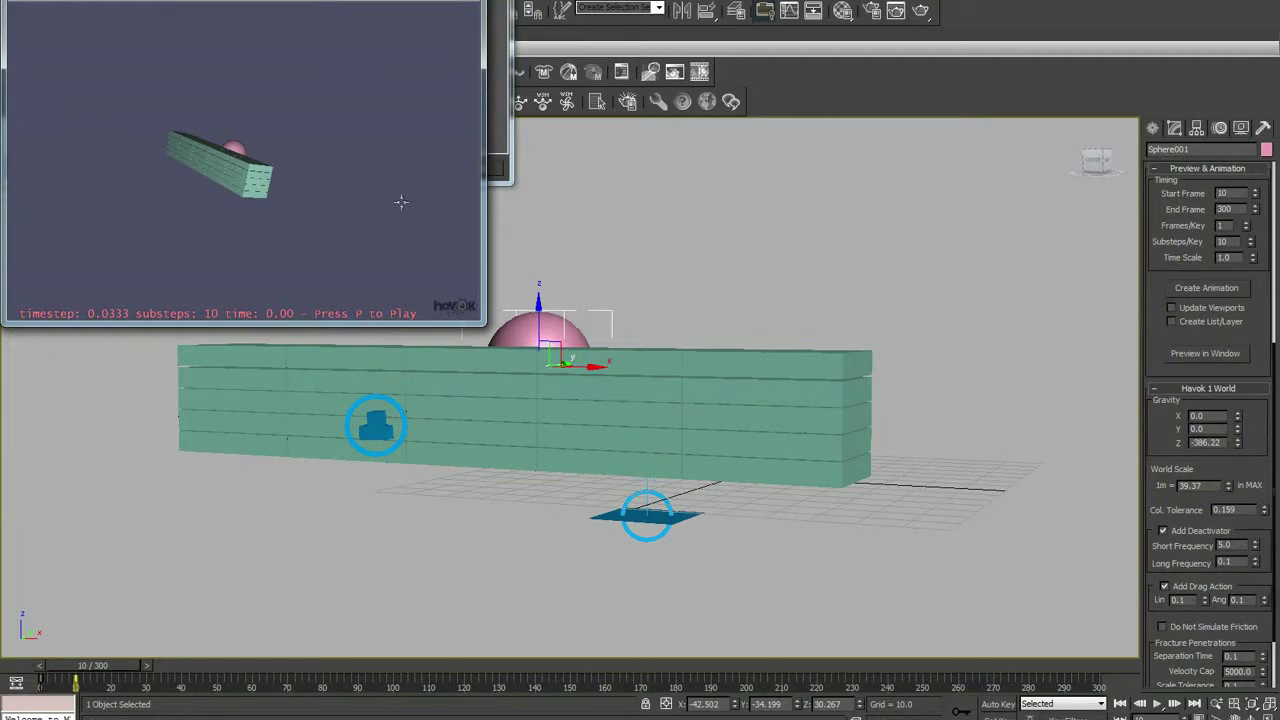
key("p")
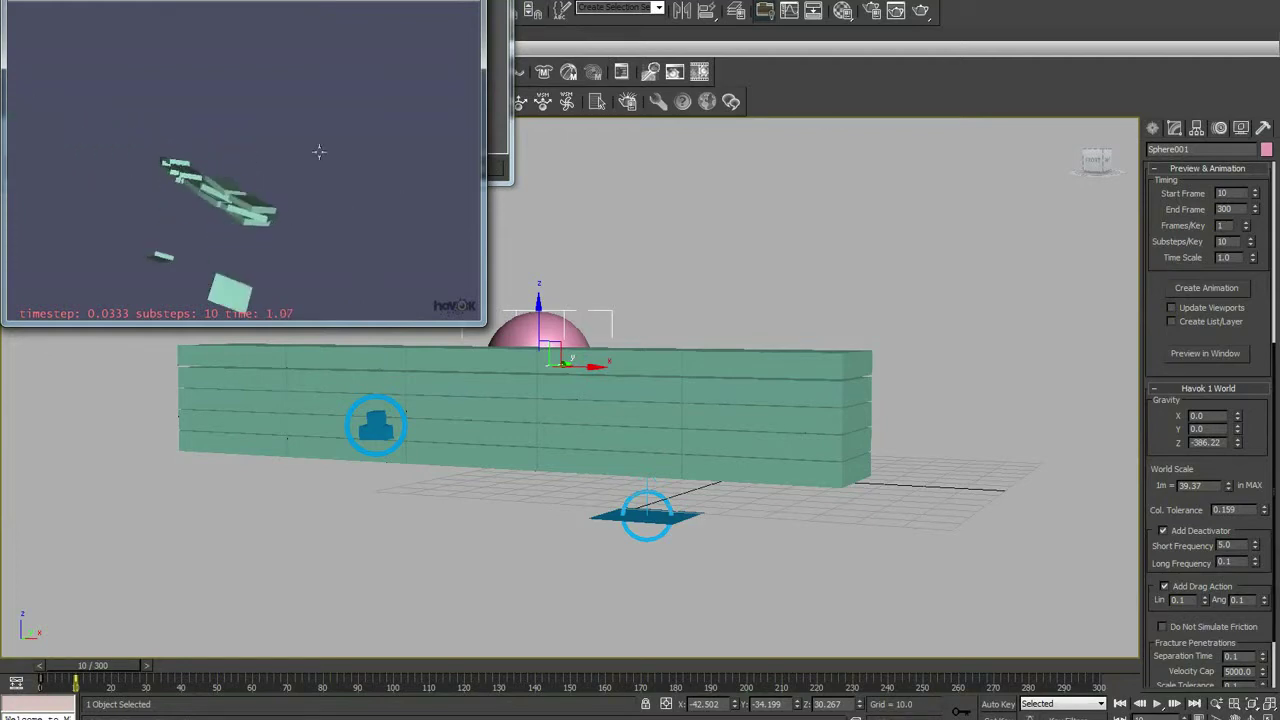
key("Escape")
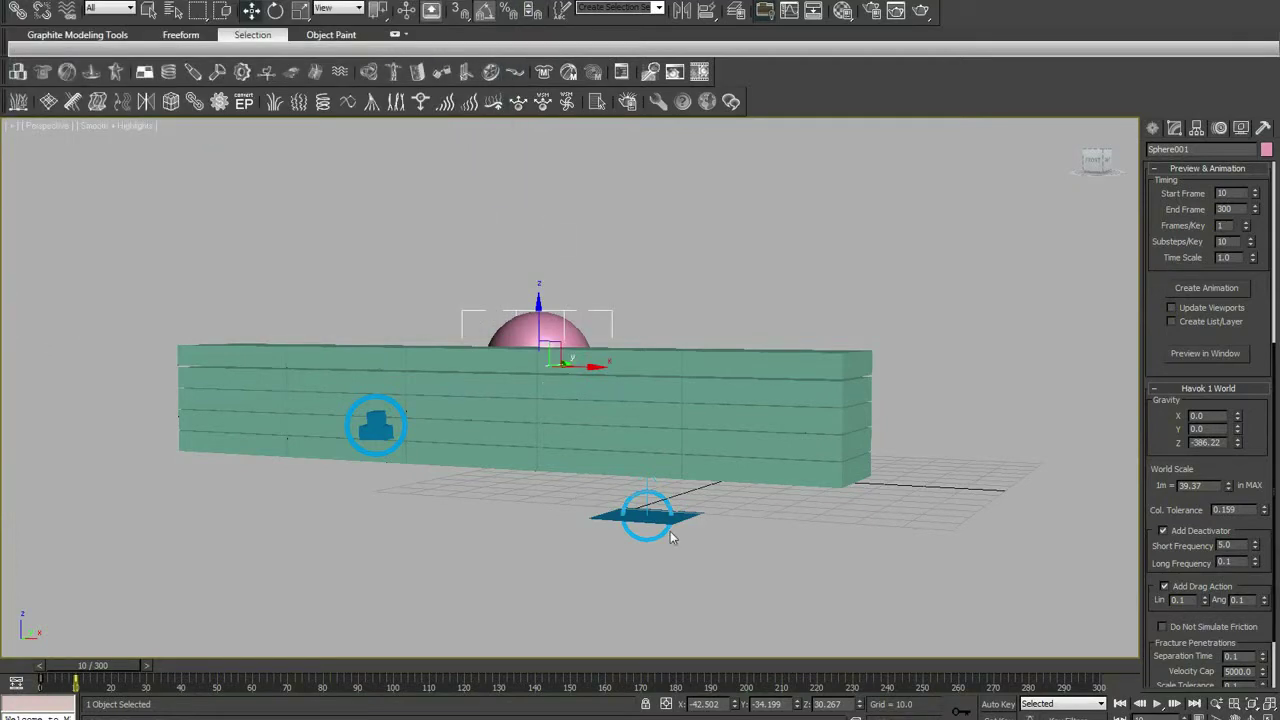
Rewind to frame 0 and gather the marquee-selected wall boxes into a new Fracture helper.
mouse_move(670, 531)
middle_mouse_down("alt")
mouse_move(508, 416)
mouse_move(462, 503)
middle_mouse_up("alt")
left_click_drag(60, 675, 25, 675)
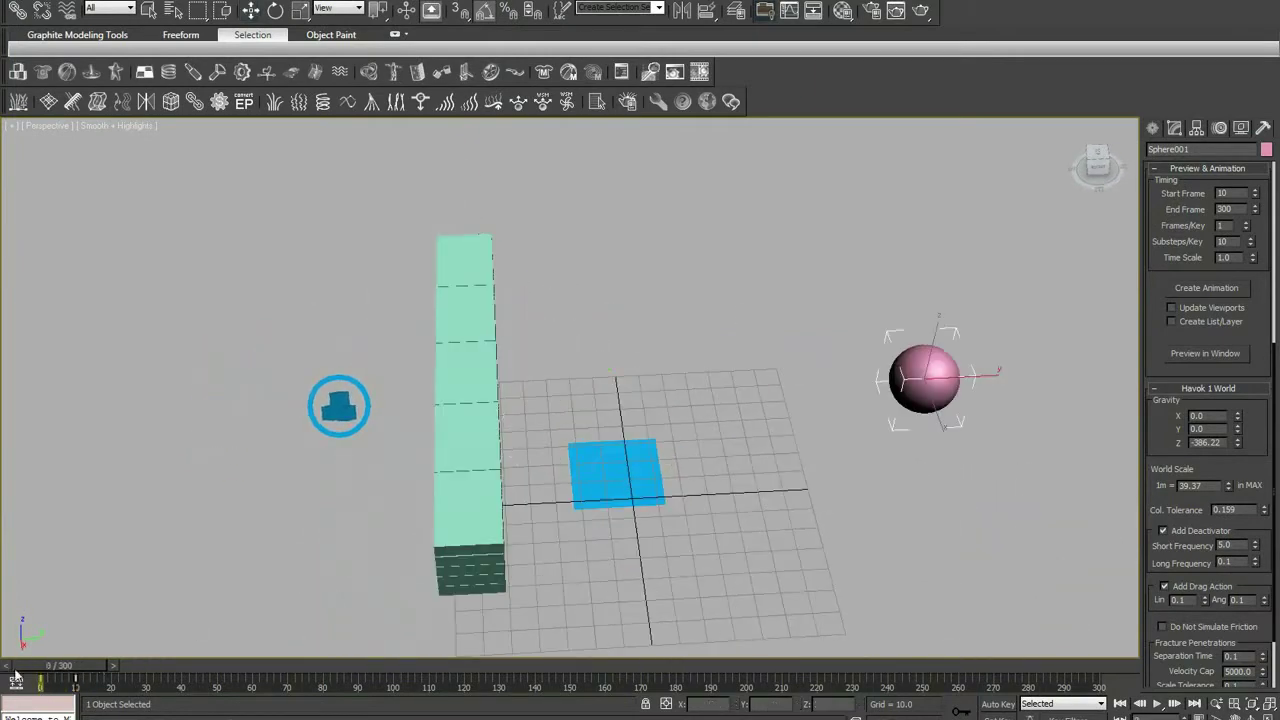
left_click_drag(390, 212, 531, 615)
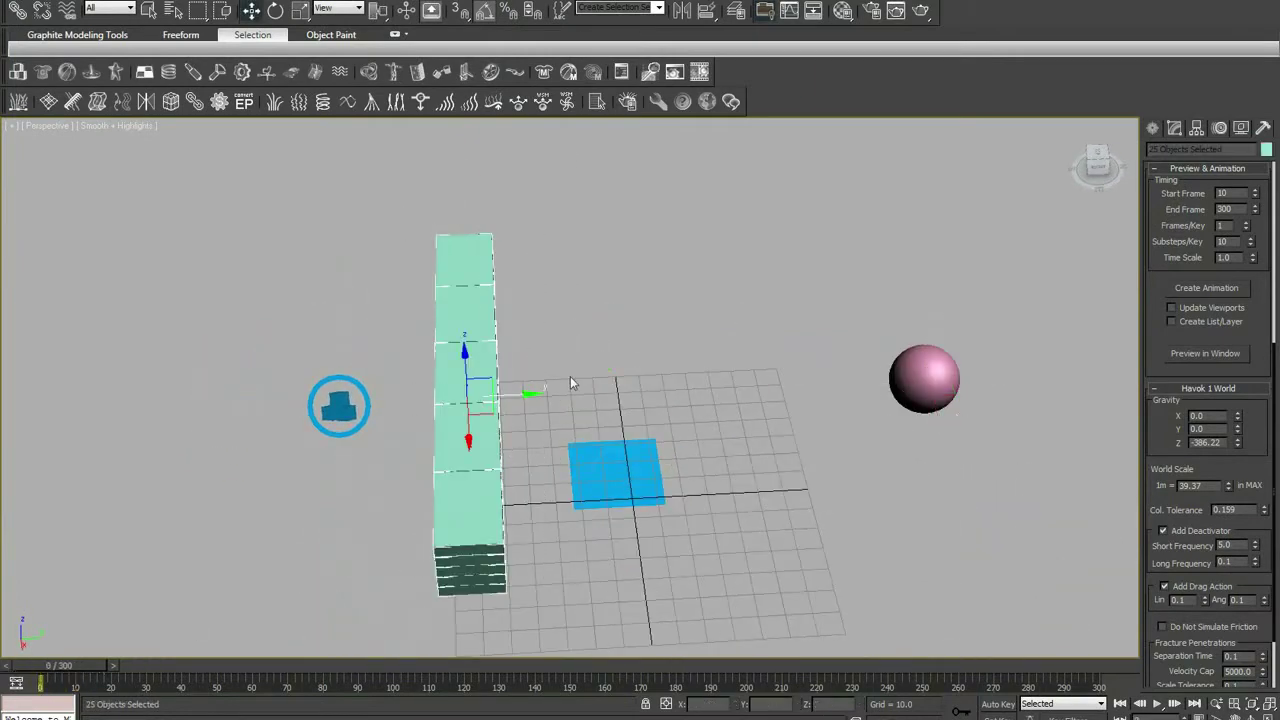
left_click(316, 72)
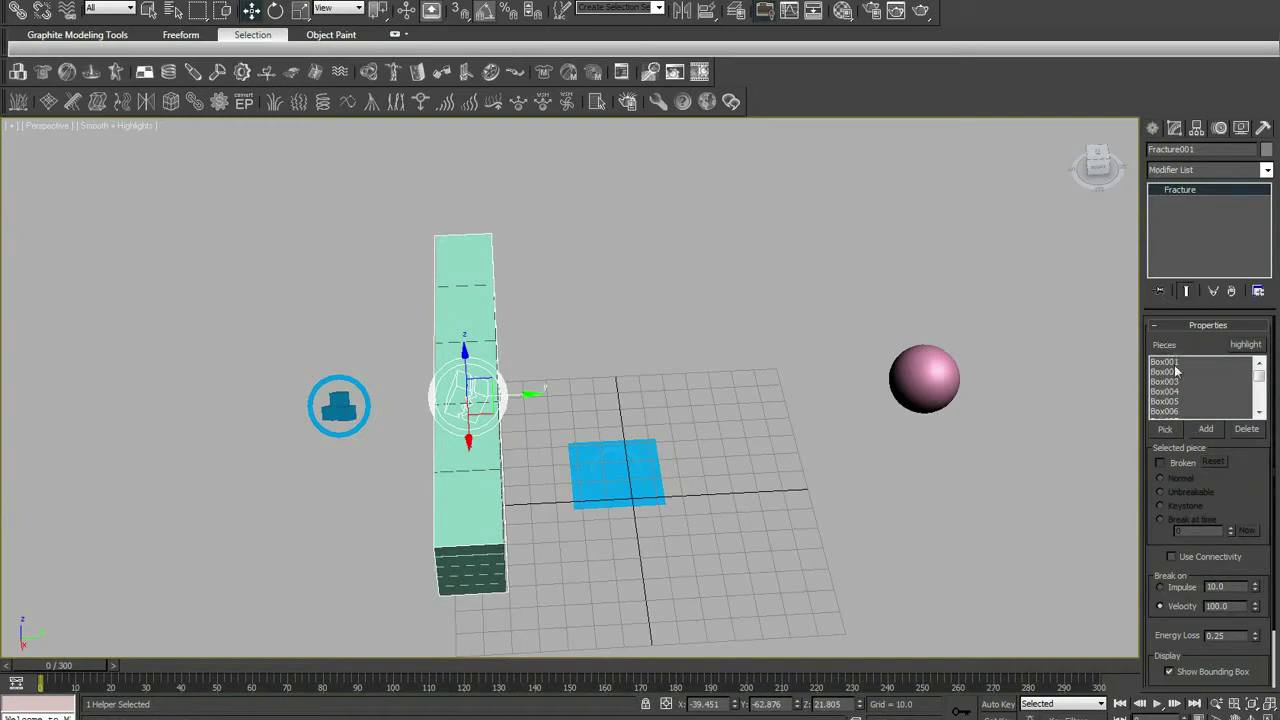
Run a Havok preview of the wall and sphere from a side view, then close it.
left_click_drag(1261, 378, 1261, 408)
middle_click_drag(392, 466, 667, 90, "alt")
left_click(667, 92)
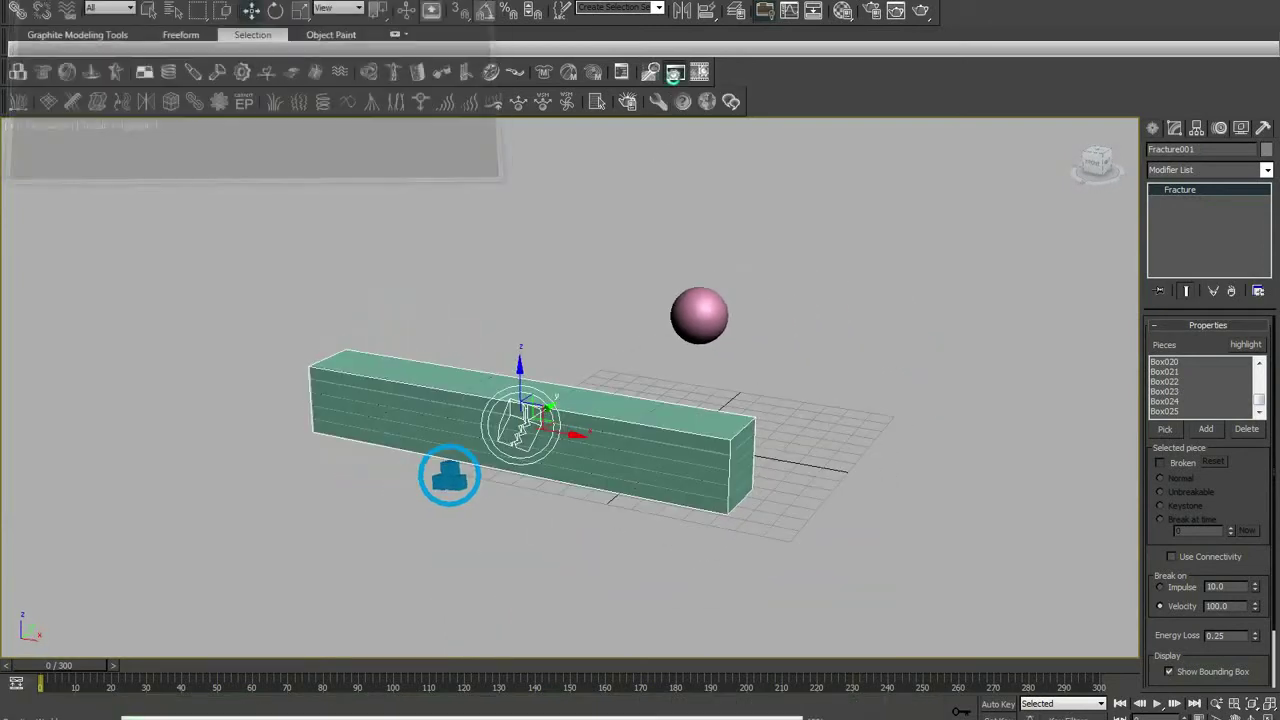
key("p")
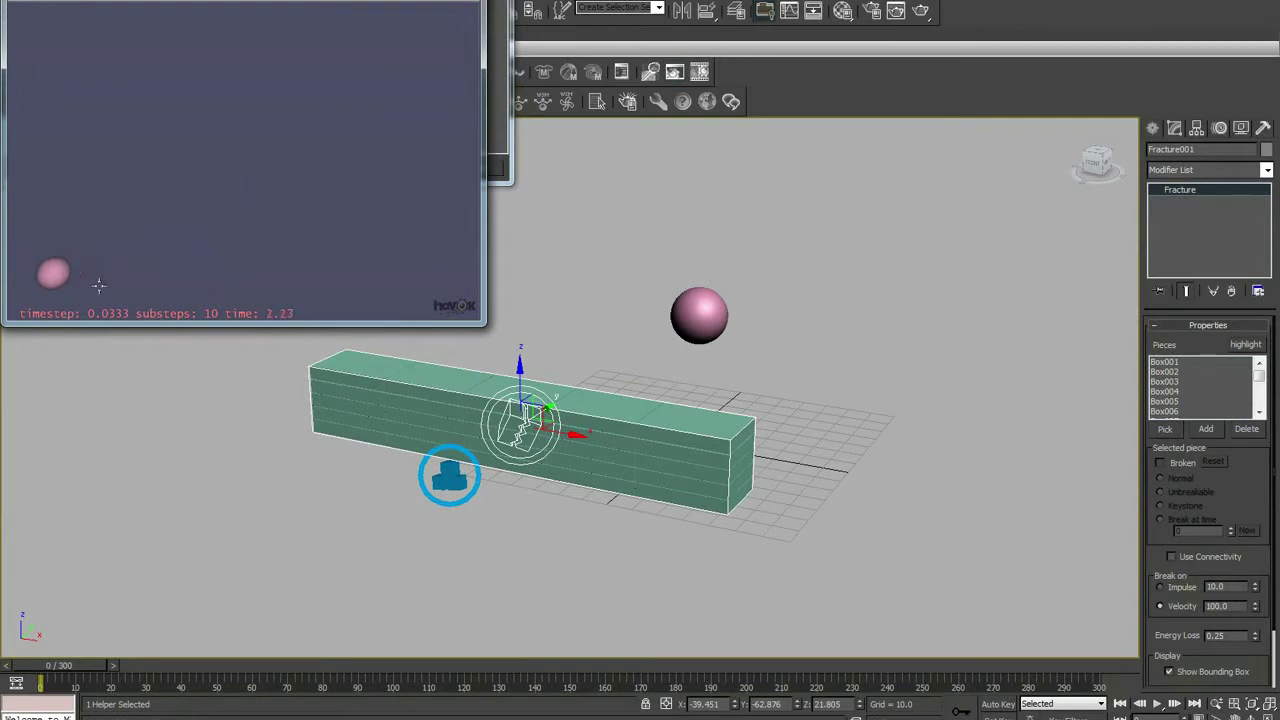
key("p")
key("Escape")
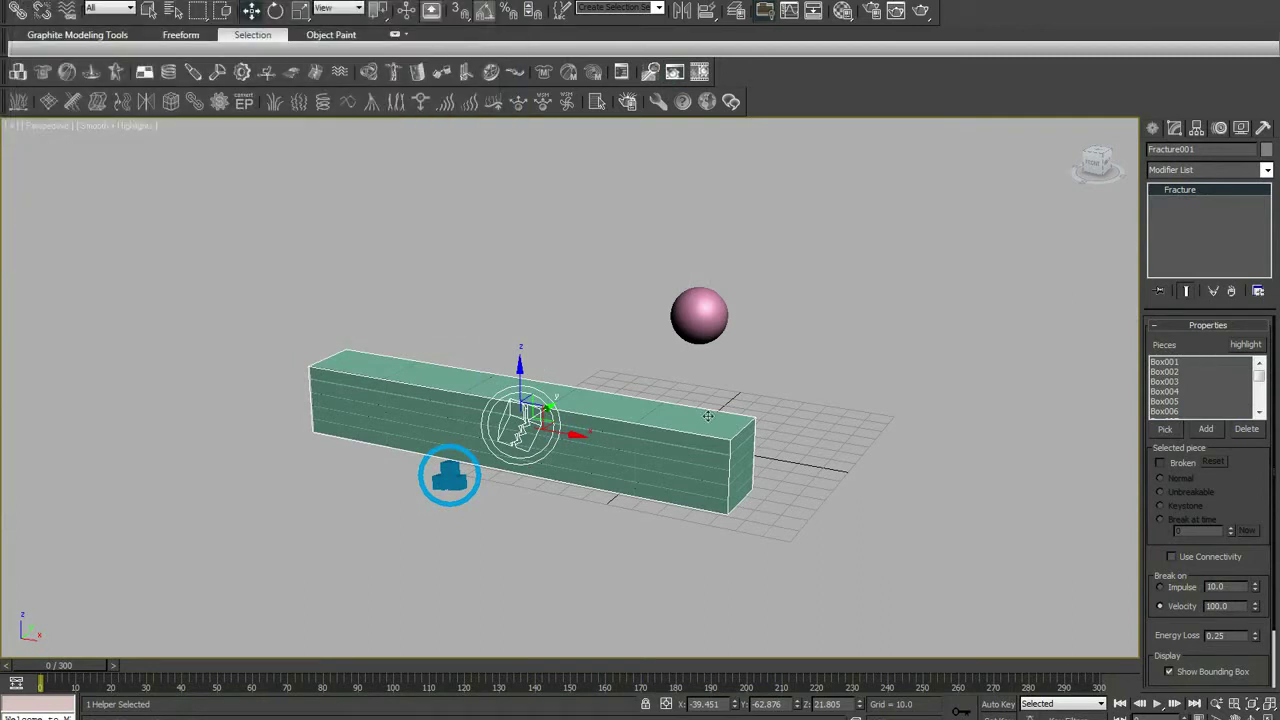
Inspect fracture piece Box001 and locate brick Box025 and the fracture helper in the viewport.
left_click(1166, 363)
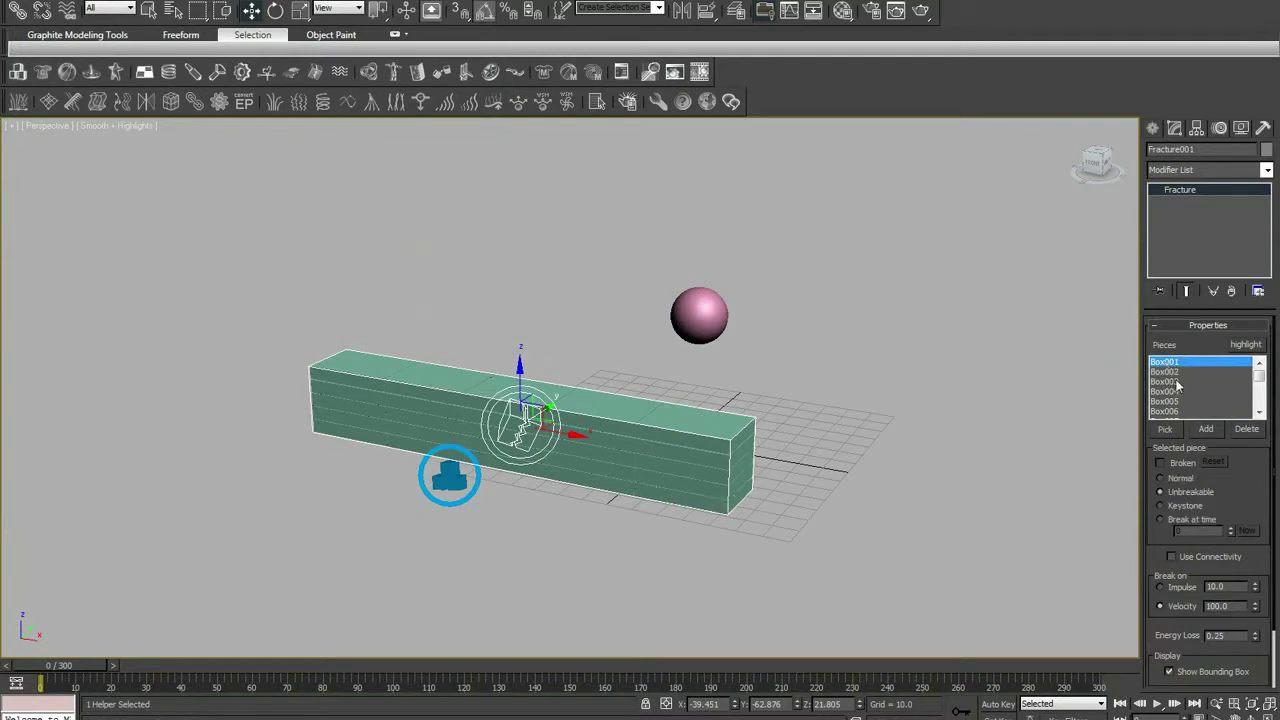
scroll(1178, 386, "down", 1)
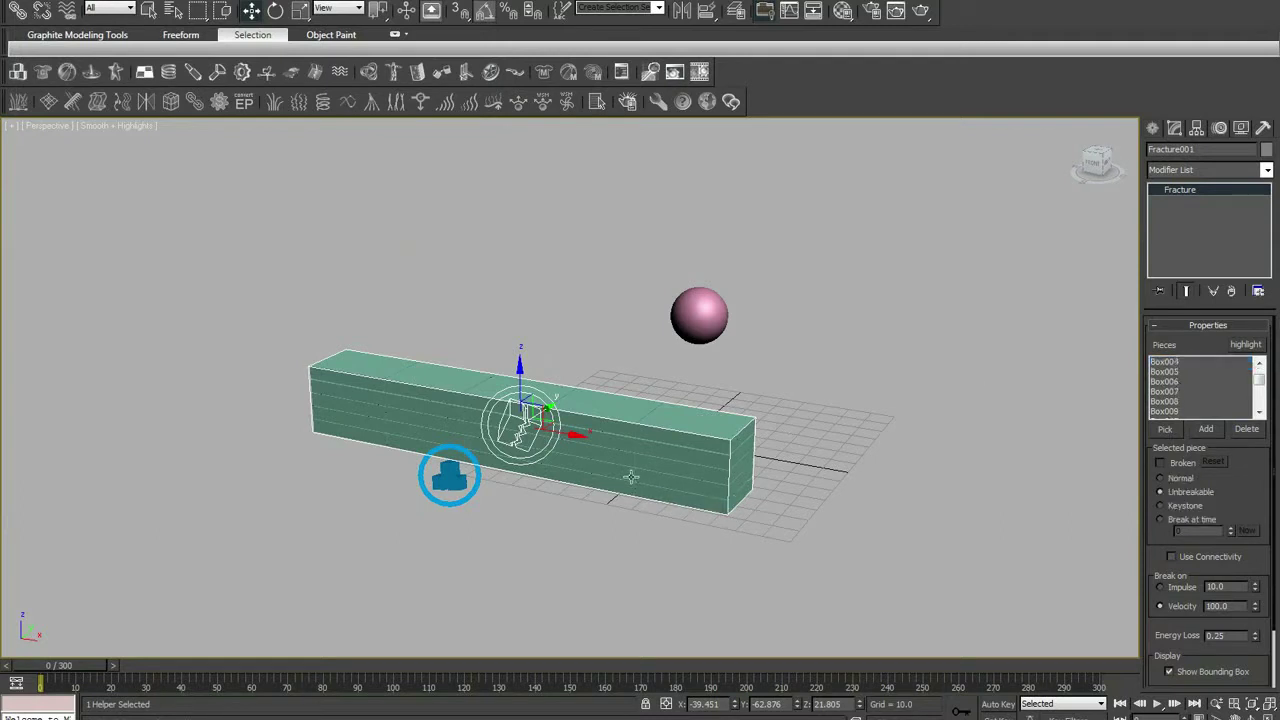
left_click(684, 438)
middle_click_drag(684, 438, 576, 430)
scroll(576, 430, "up", 2)
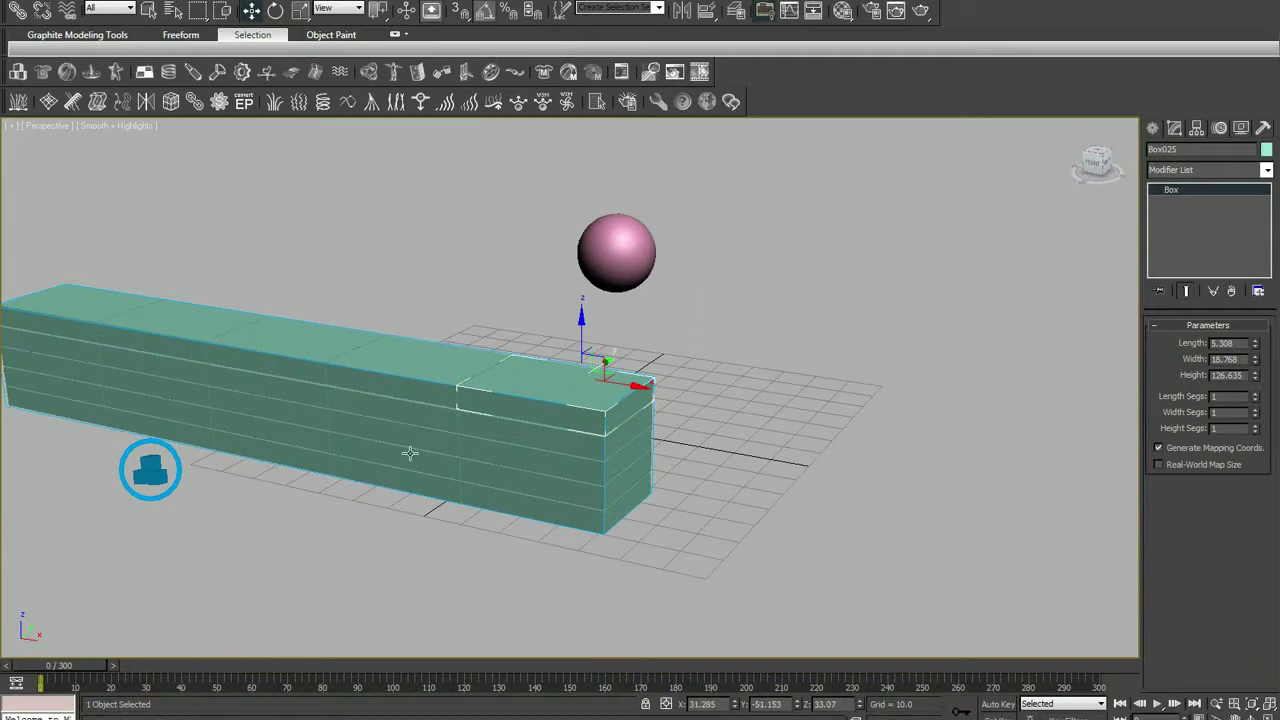
key("F3")
left_click(298, 394)
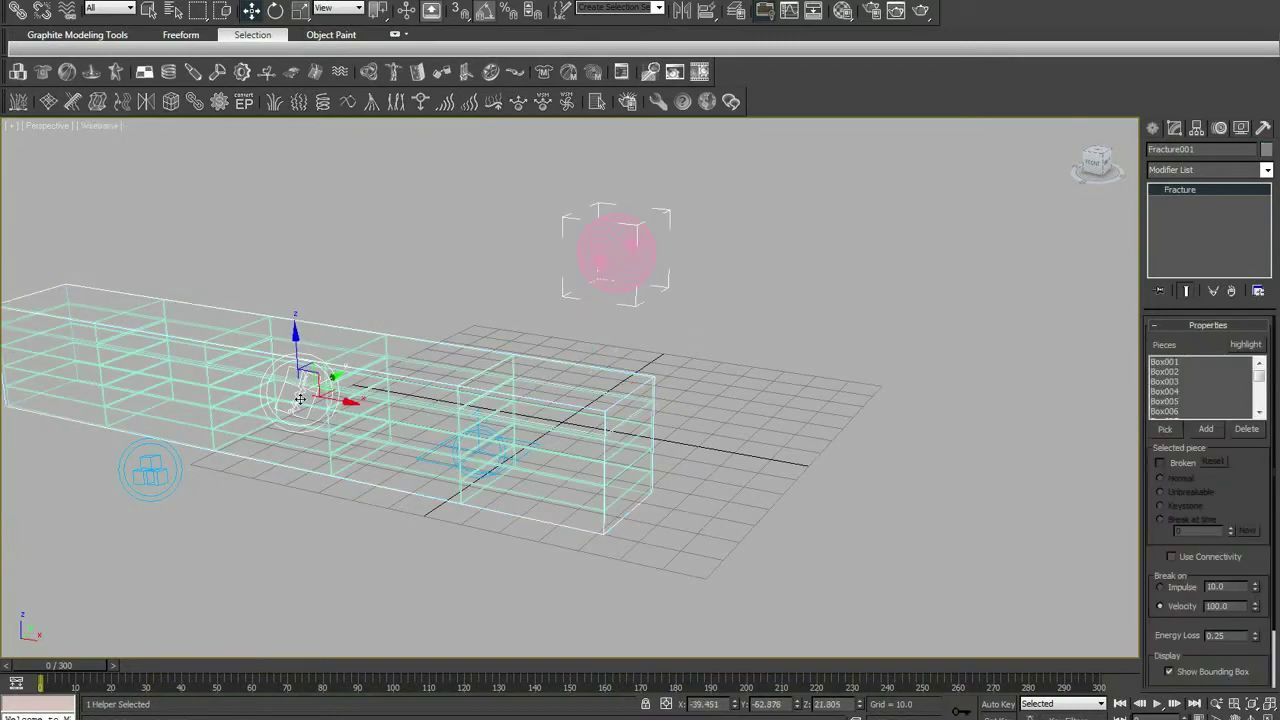
key("F3")
Check which bricks pieces Box001–Box004 are, viewing the wall up close with edged faces.
left_click(1182, 361)
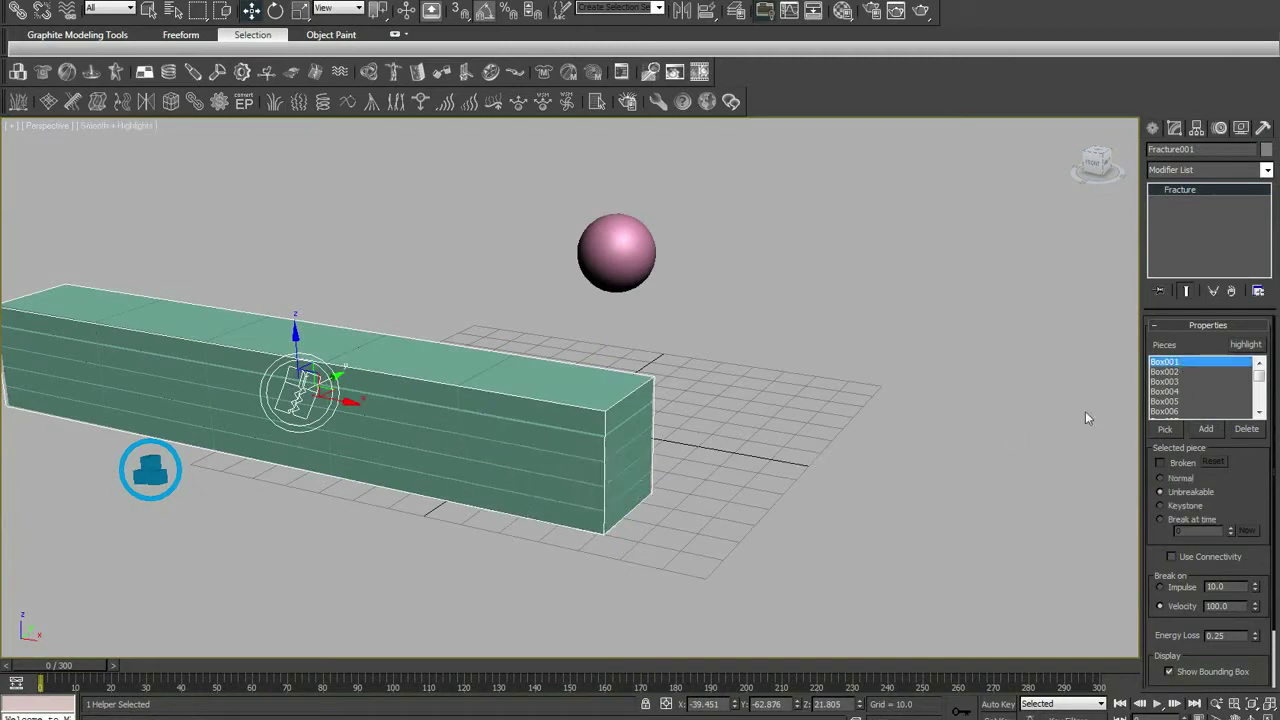
key("F4")
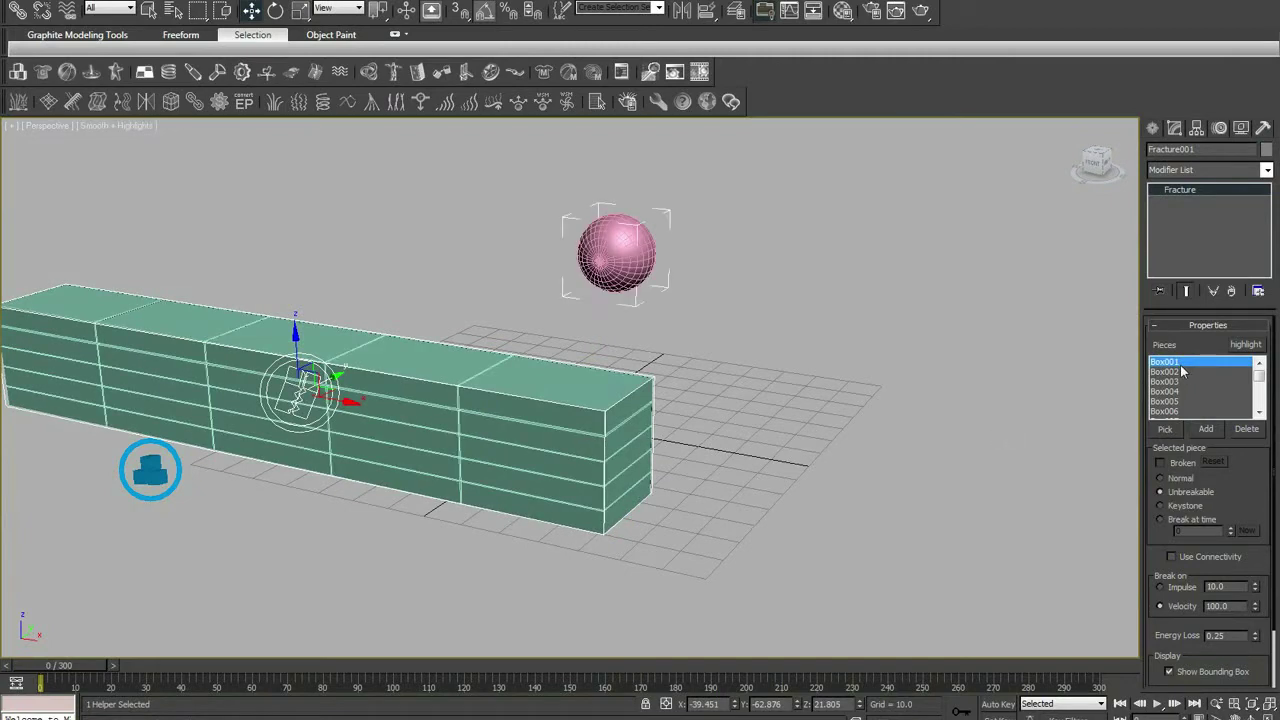
left_click(1182, 371)
left_click(1182, 361)
middle_click_drag(734, 486, 617, 502, "alt")
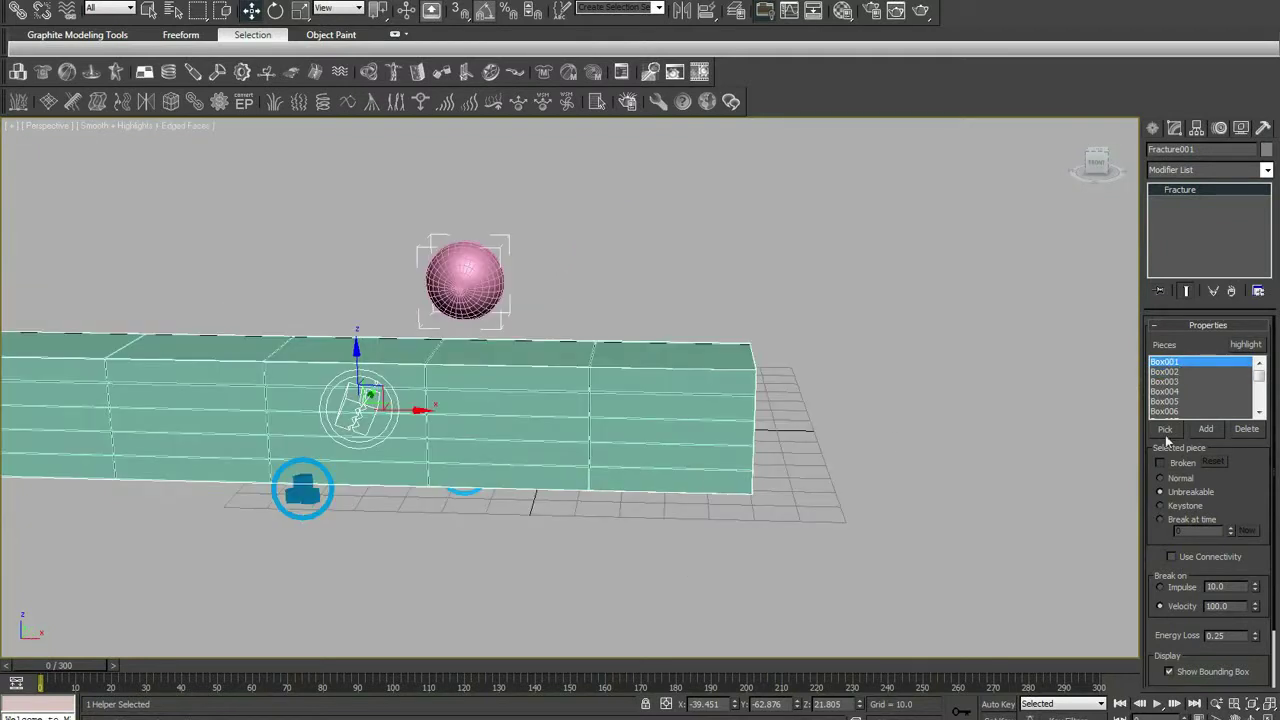
left_click(1180, 371)
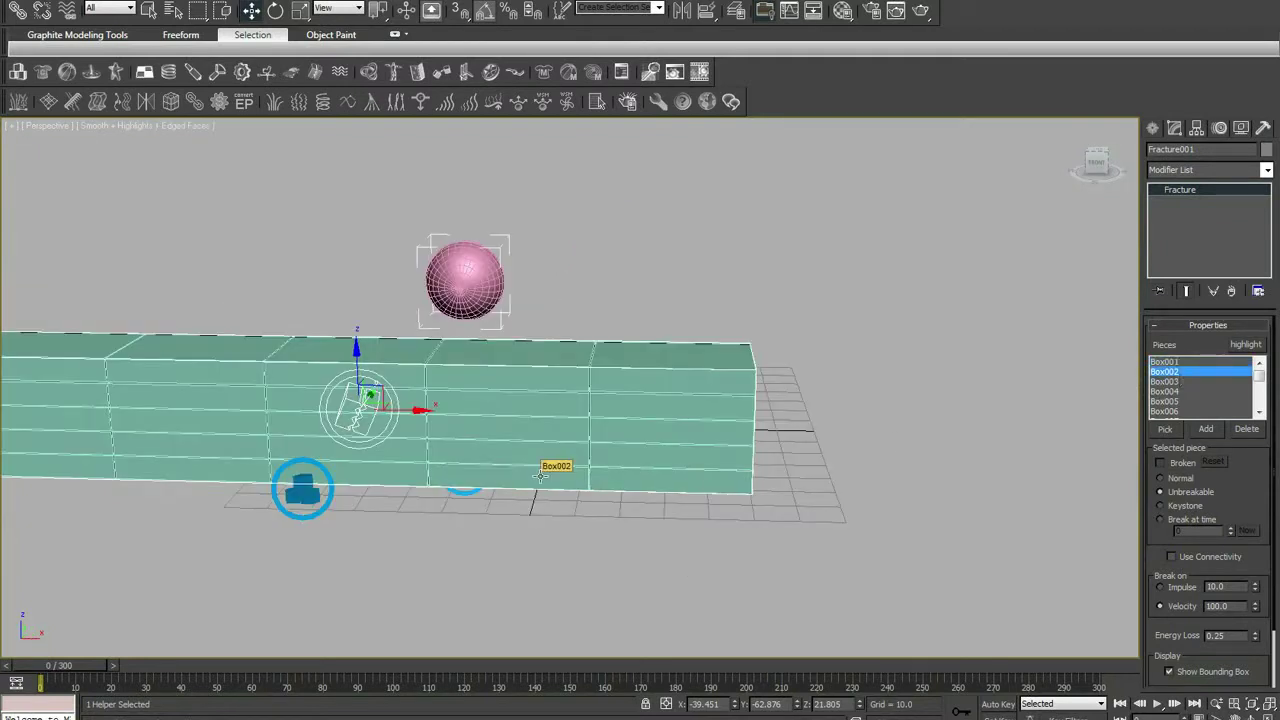
left_click(1181, 383)
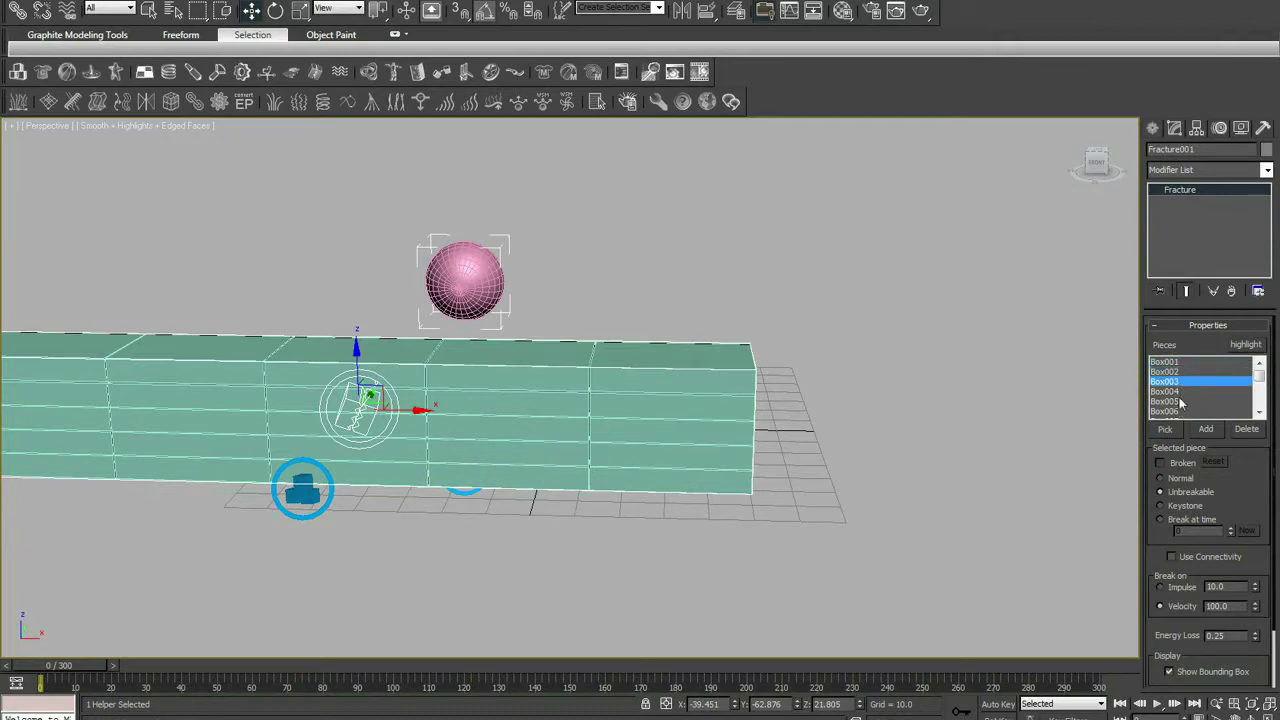
left_click(1182, 392)
left_click(1192, 362)
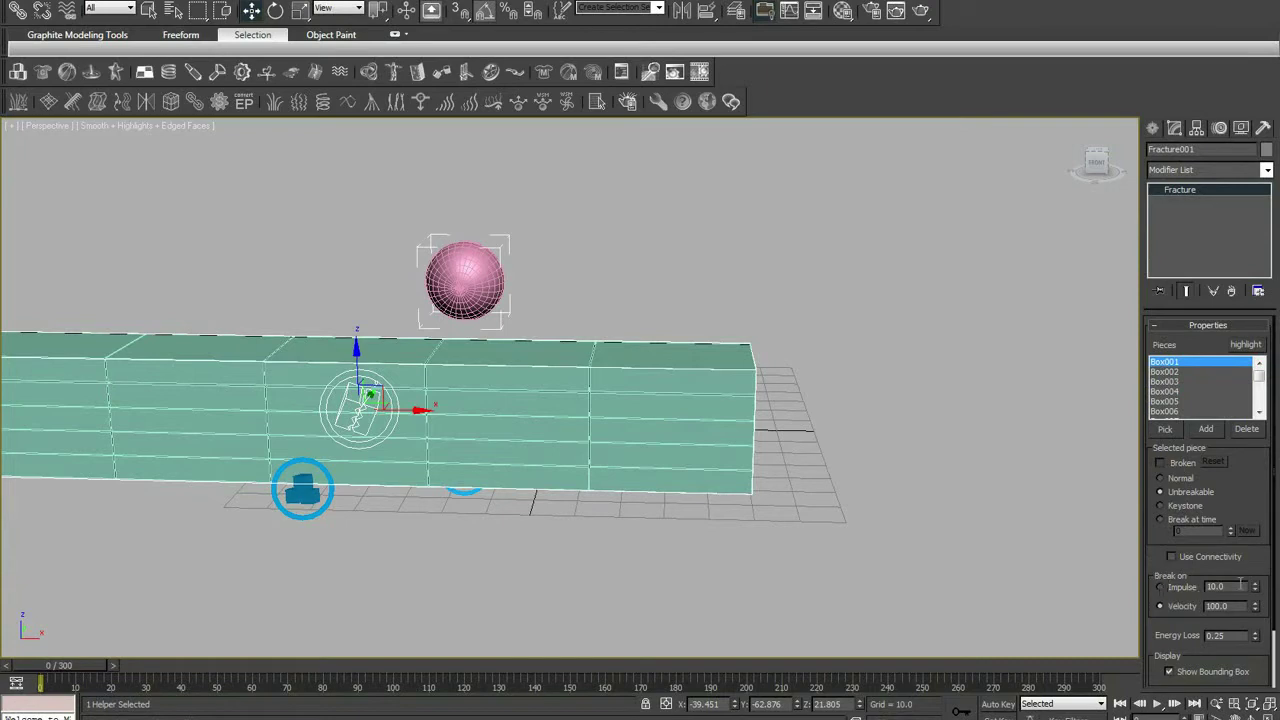
Edit the Impulse threshold and set the fracture's Energy Loss to 0.24.
double_click(1240, 586)
double_click(1246, 636)
type("1.25")
key("Return")
Make pieces Box020–Box025 unbreakable and start a new Havok preview.
scroll(1166, 408, "down", 1)
scroll(1168, 396, "up", 1)
left_click_drag(1258, 378, 1259, 400)
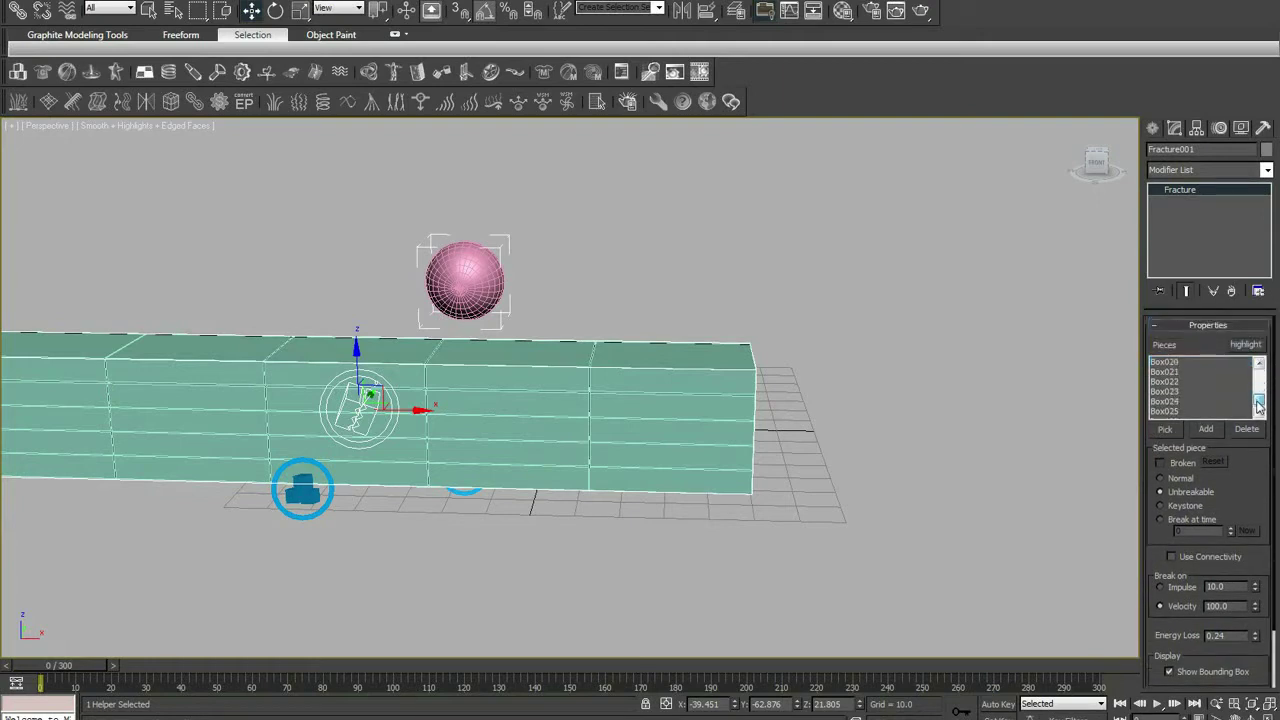
left_click(1187, 416, "shift")
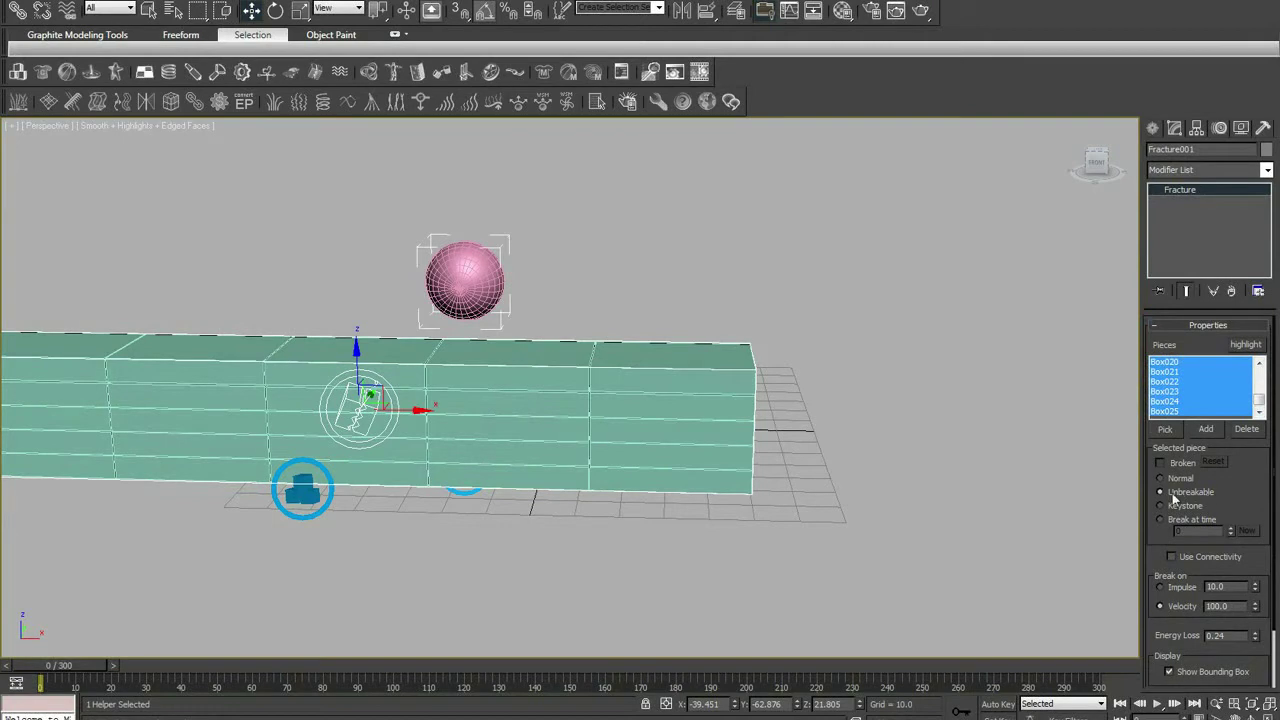
left_click(676, 72)
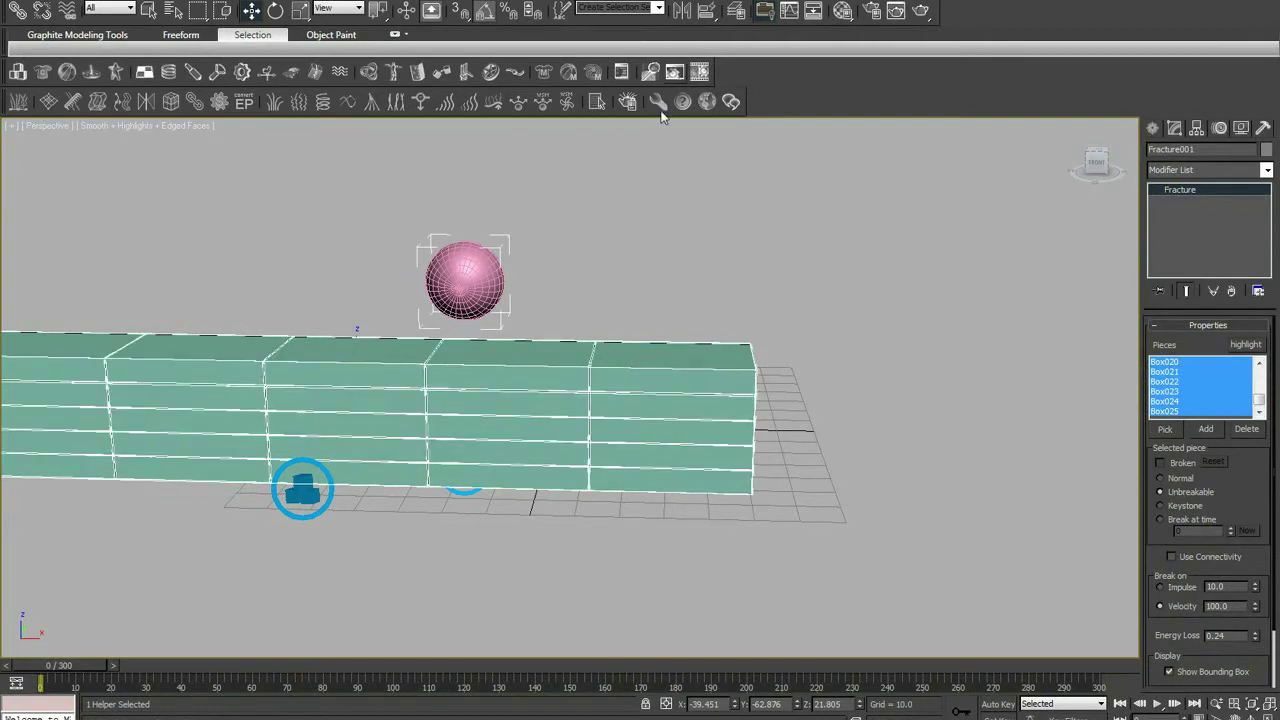
left_click(657, 101)
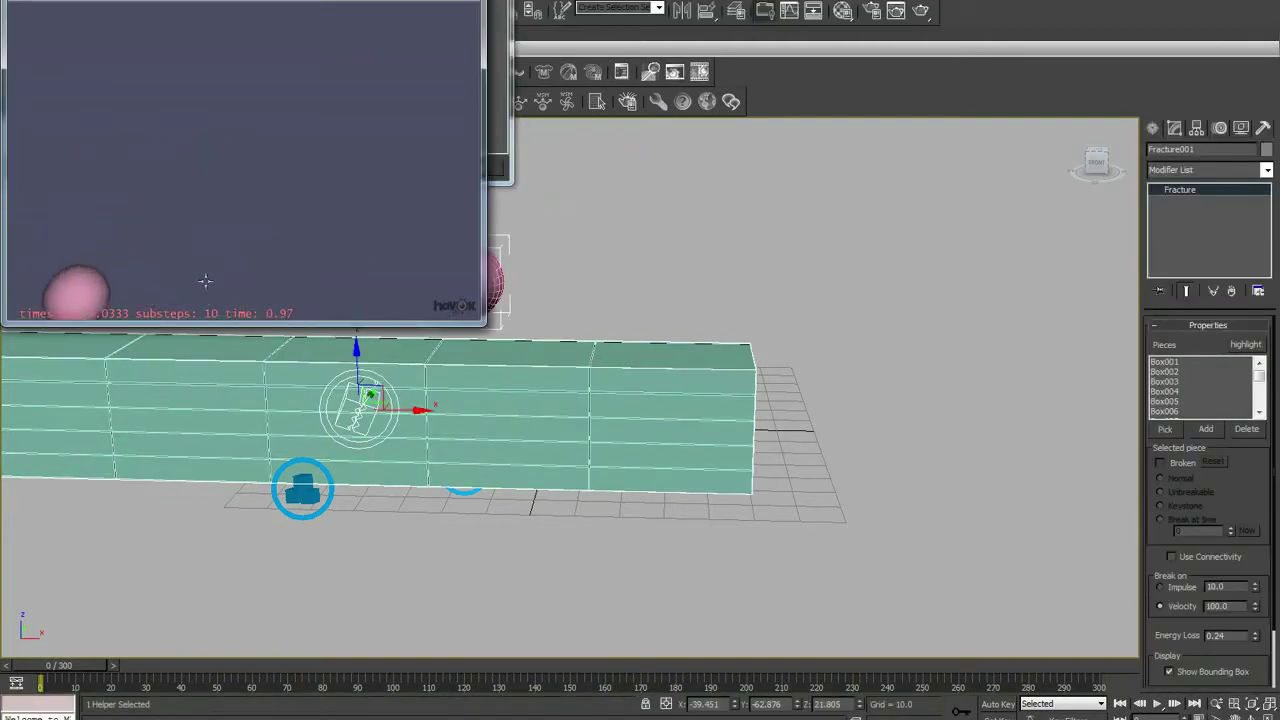
Close the preview and set pieces Box020–Box025 to Normal, breaking on impulse instead of velocity.
key("p")
key("Escape")
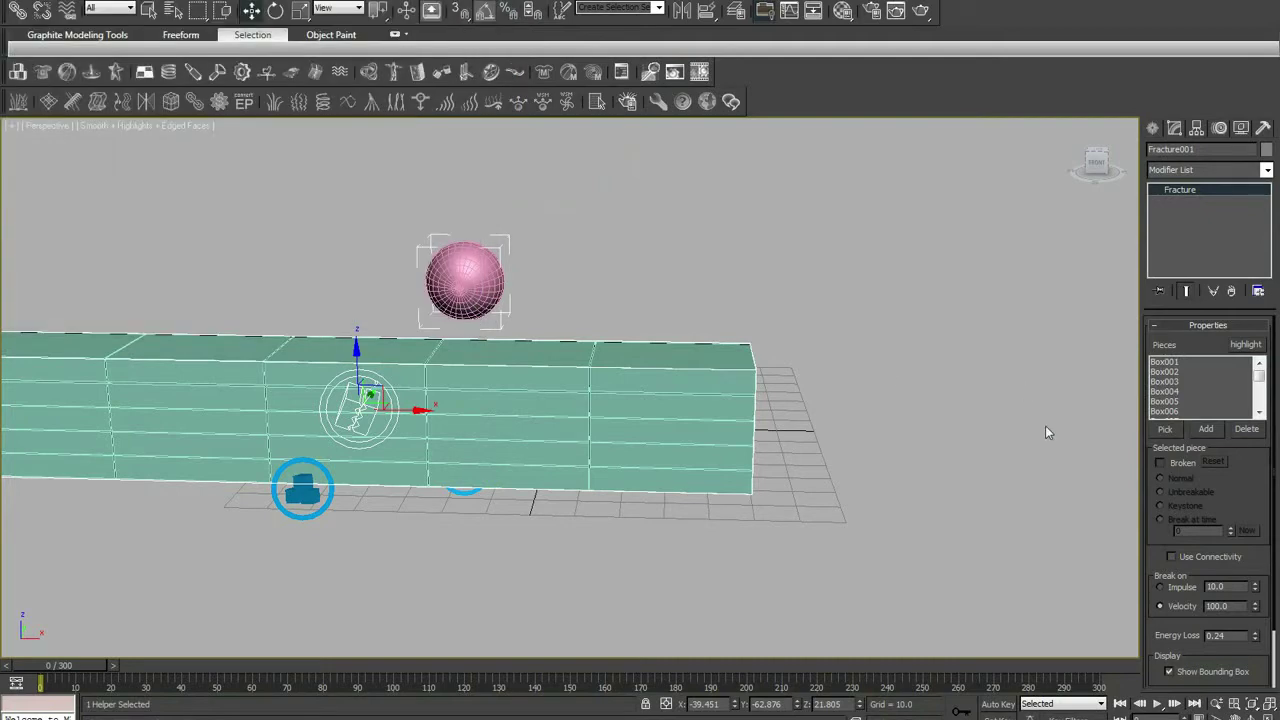
left_click(1185, 363)
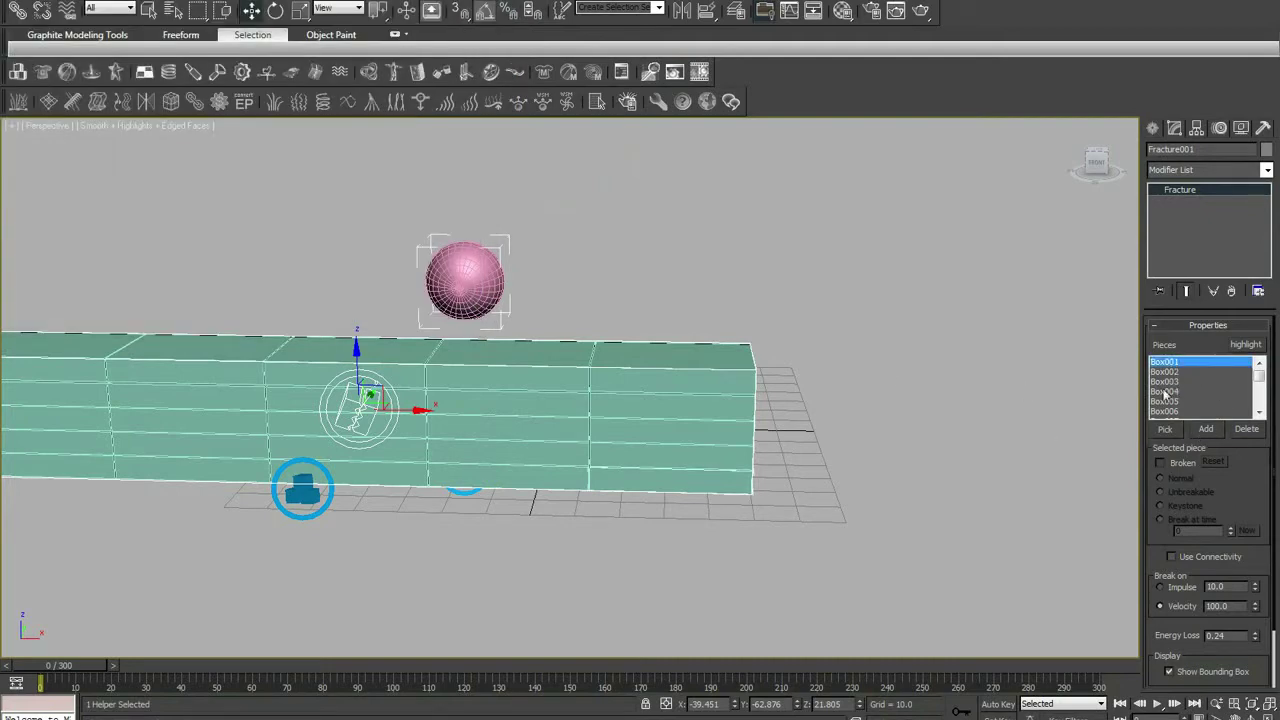
scroll(1183, 390, "down", 6)
left_click(1166, 412, "shift")
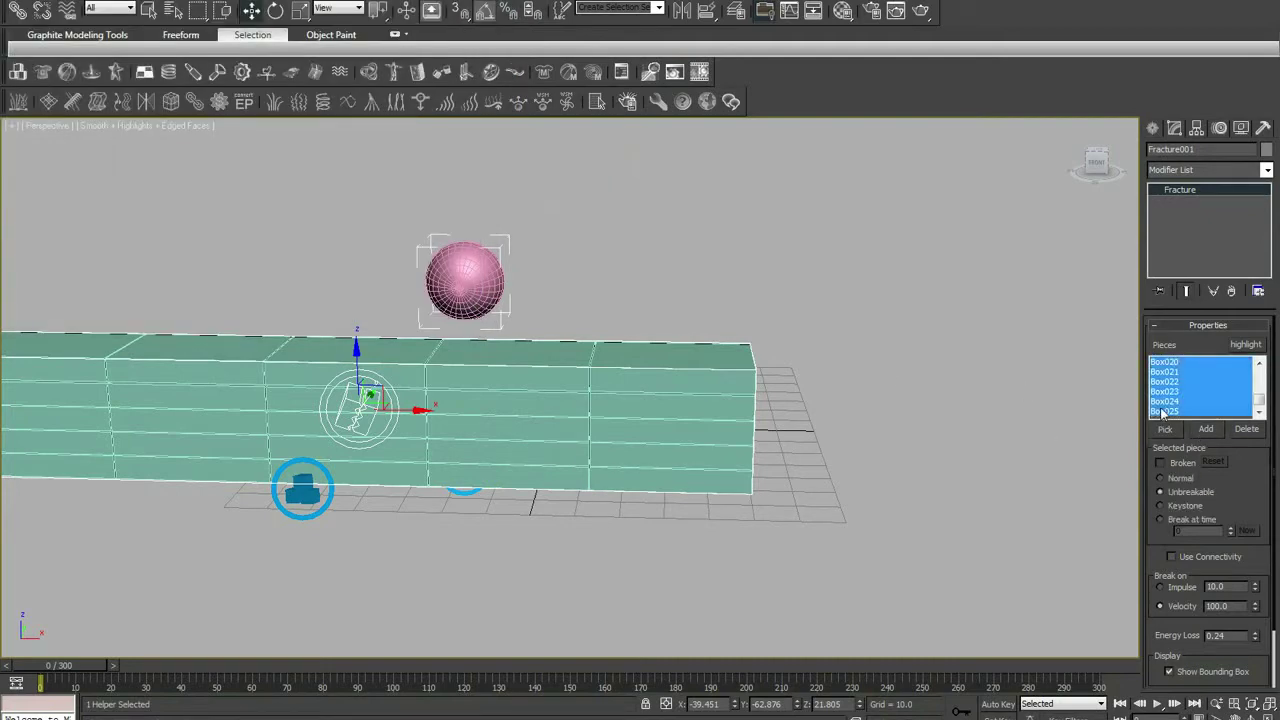
left_click(1161, 479)
left_click(1160, 587)
scroll(709, 503, "down", 2)
scroll(740, 506, "down", 2)
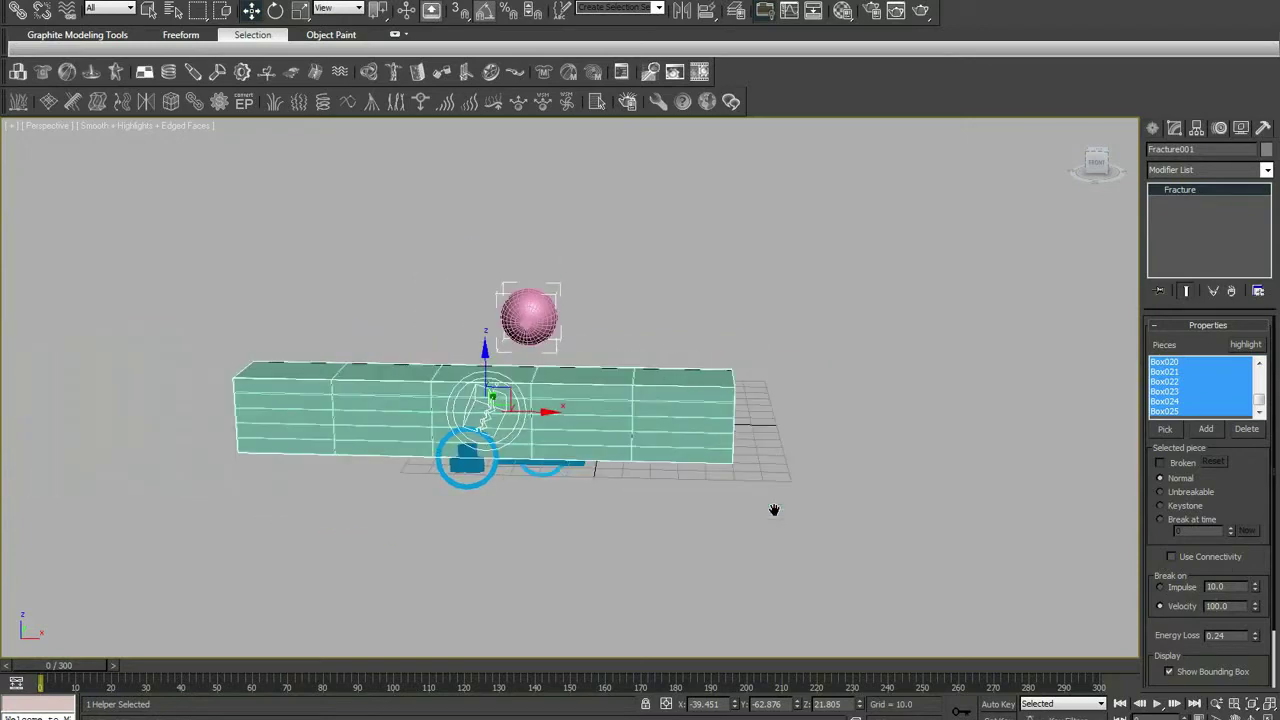
Play and stop the Havok preview of the wall shattering, then rewind to frame 0.
left_click(675, 73)
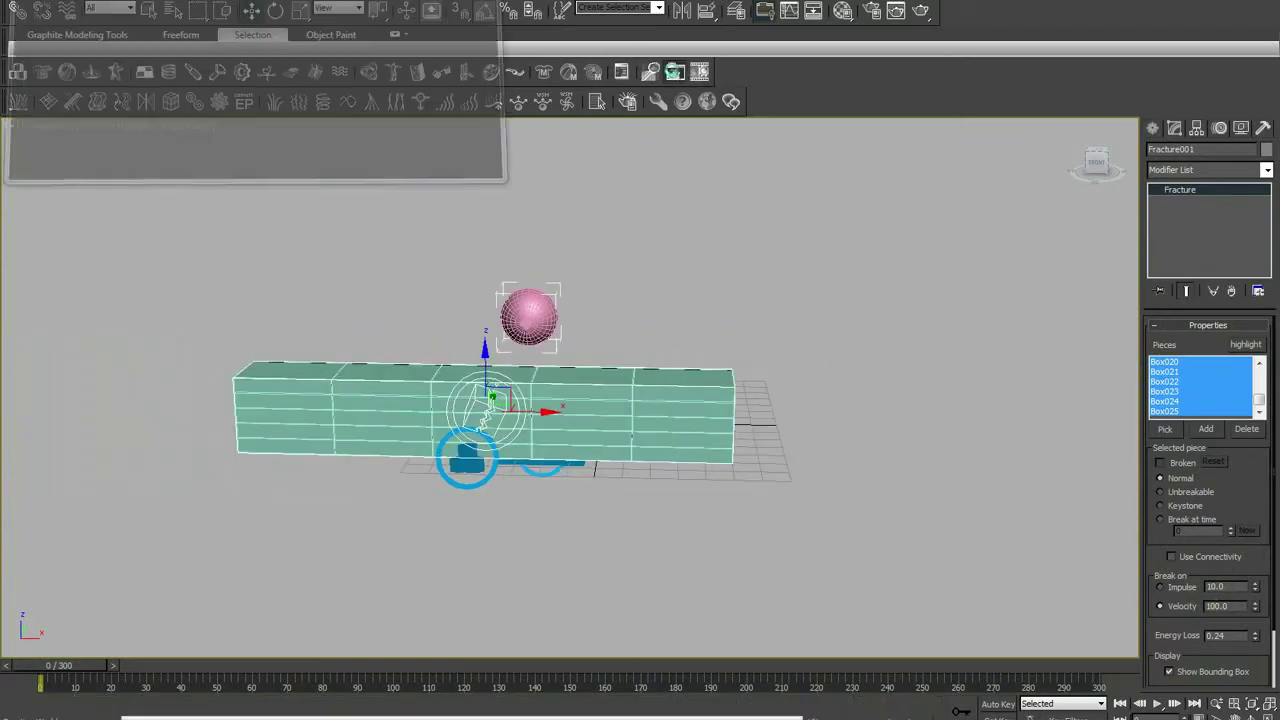
key("p")
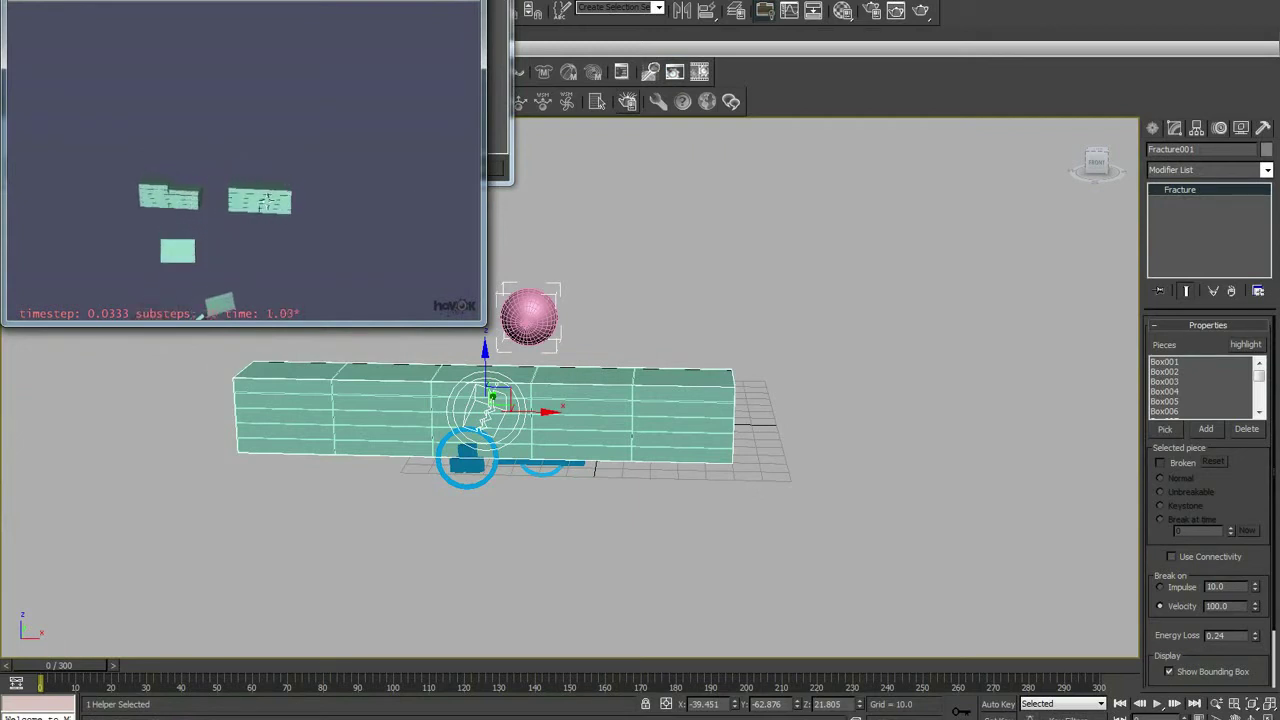
key("p")
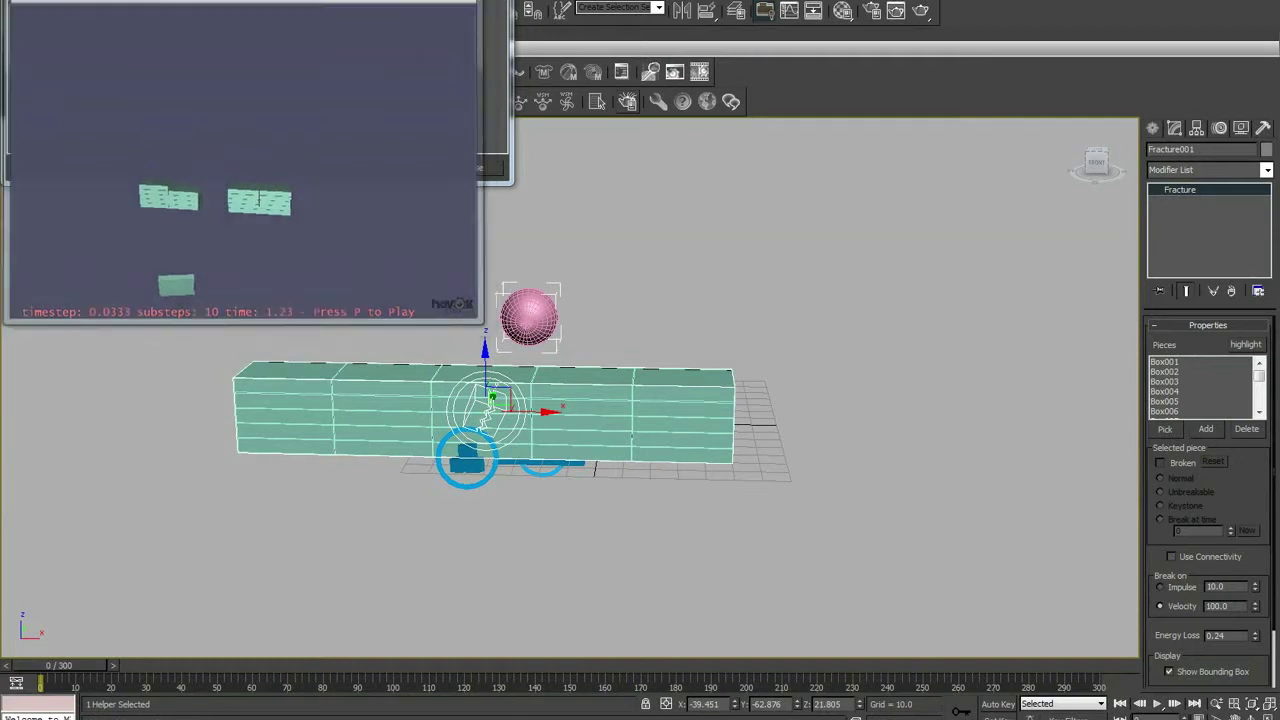
key("Escape")
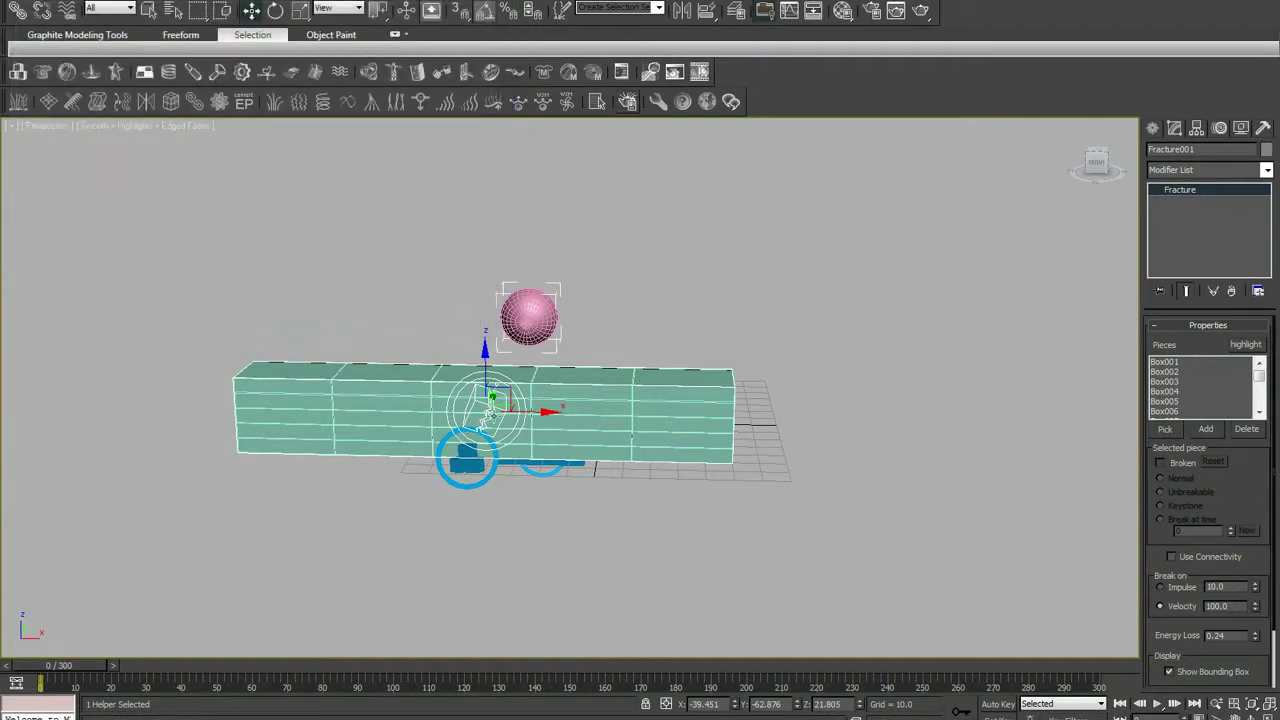
left_click_drag(80, 672, 33, 680)
Highlight fracture pieces Box020–Box025, clear the selection, and select the rightmost box Box025.
left_click(1182, 362)
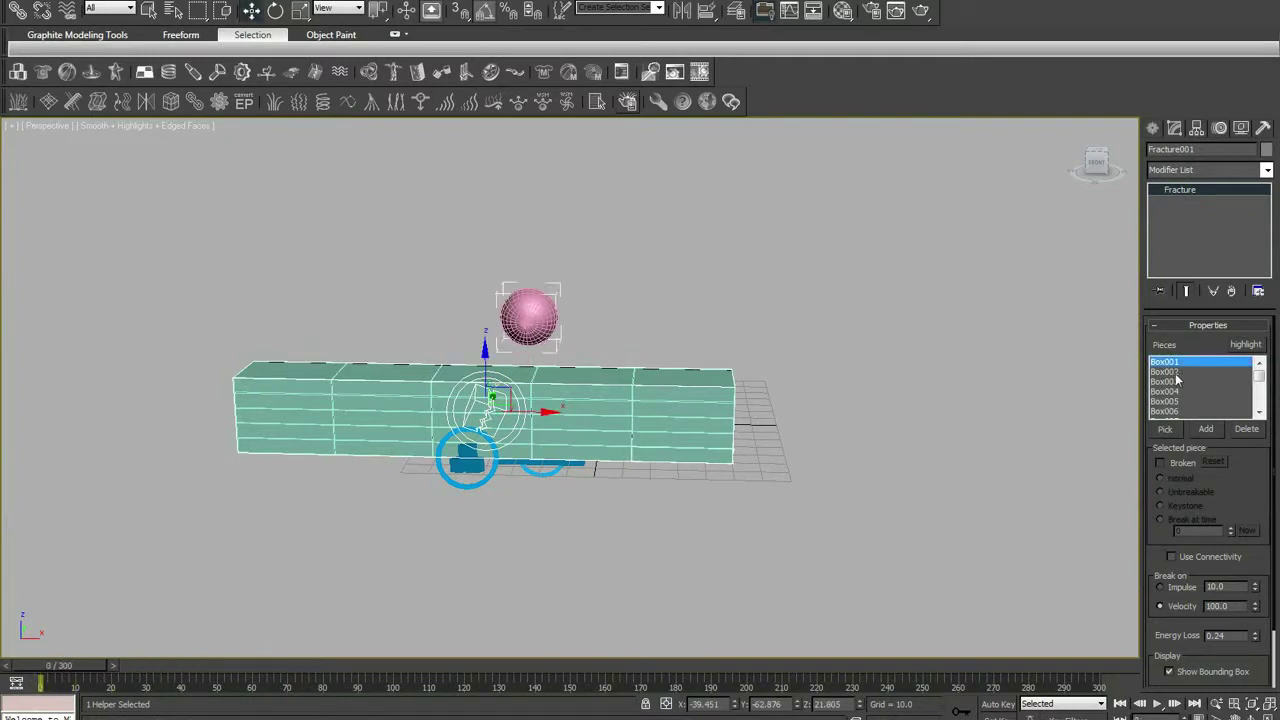
scroll(1178, 385, "down", 3)
scroll(1174, 398, "down", 3)
left_click(1166, 411, "shift")
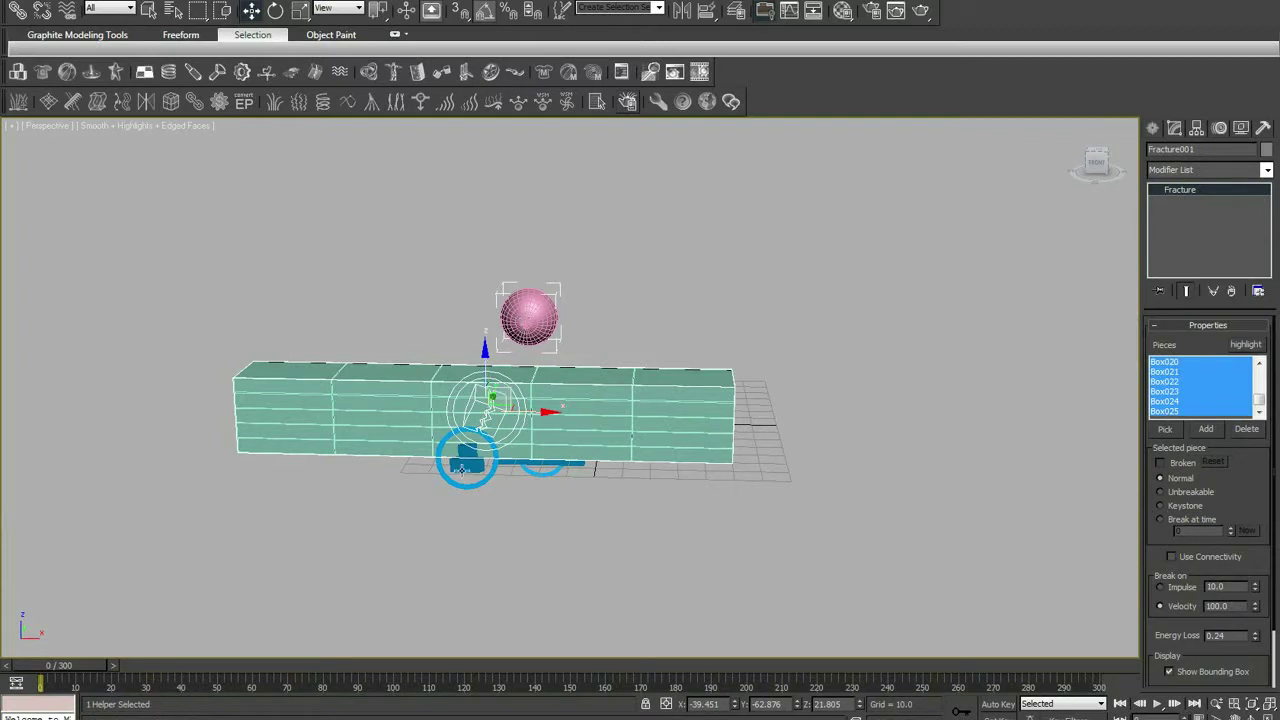
left_click(498, 476)
scroll(546, 433, "up", 3)
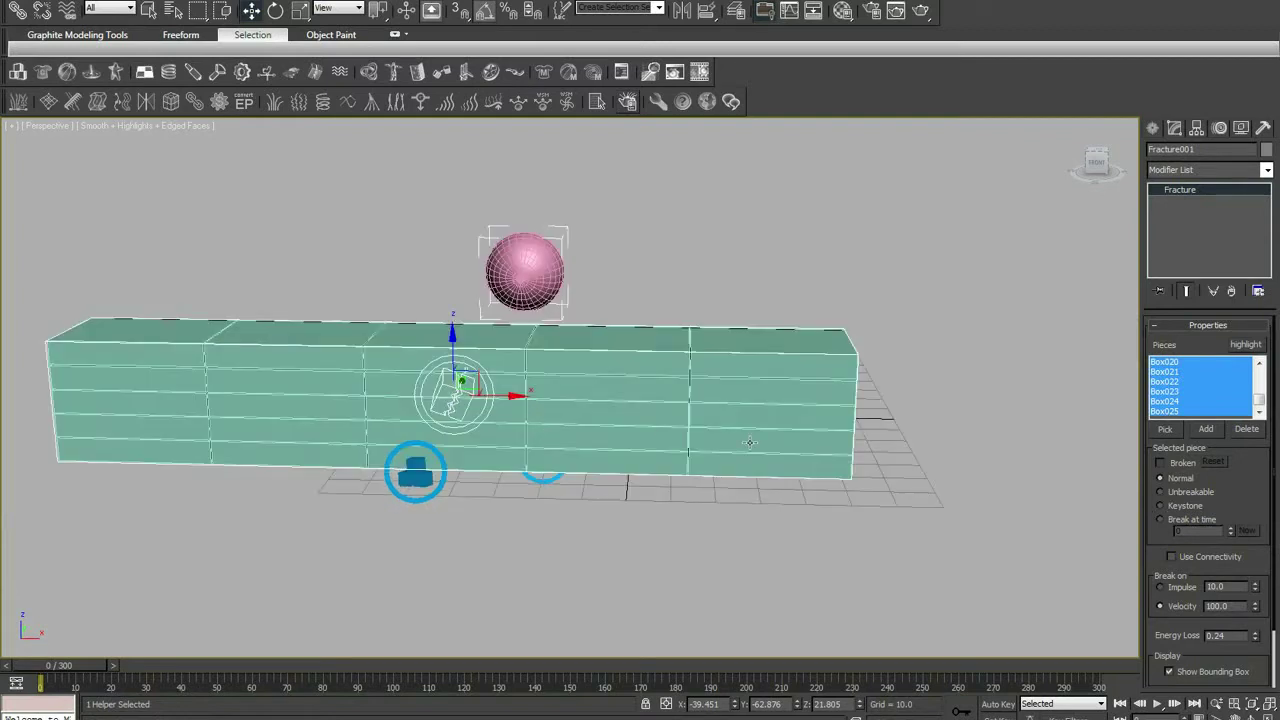
left_click(798, 534)
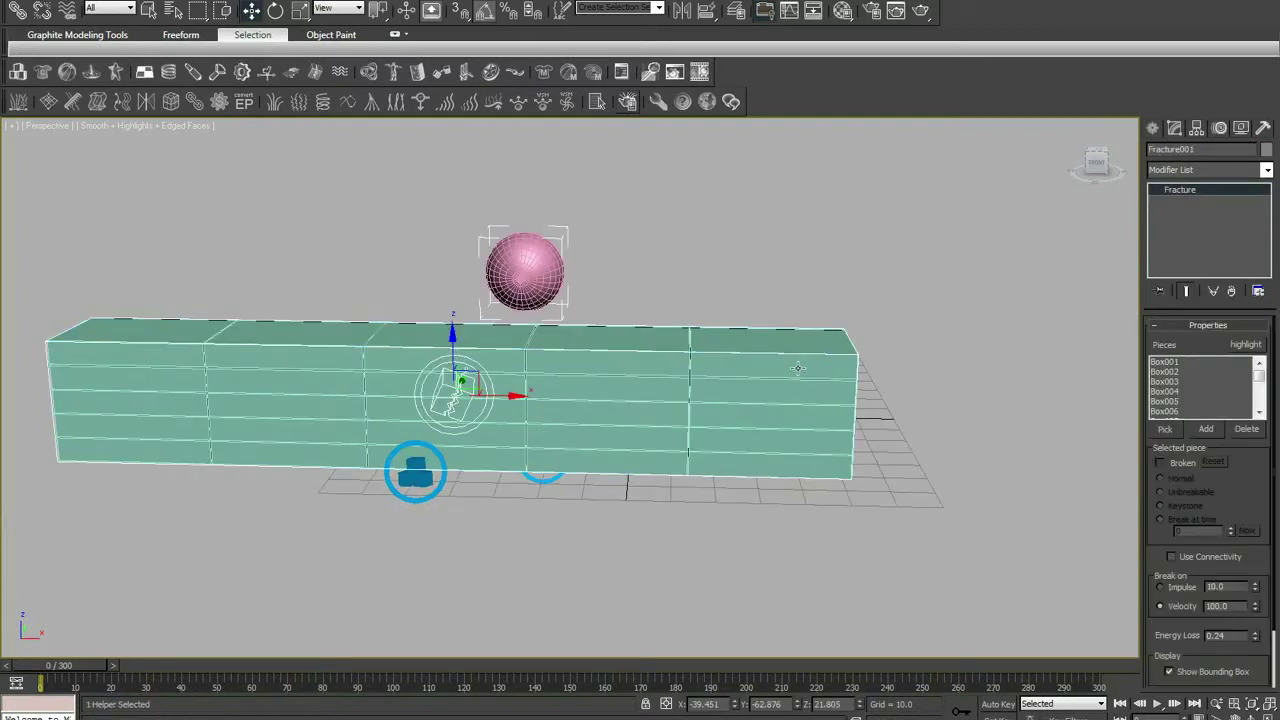
left_click(798, 368)
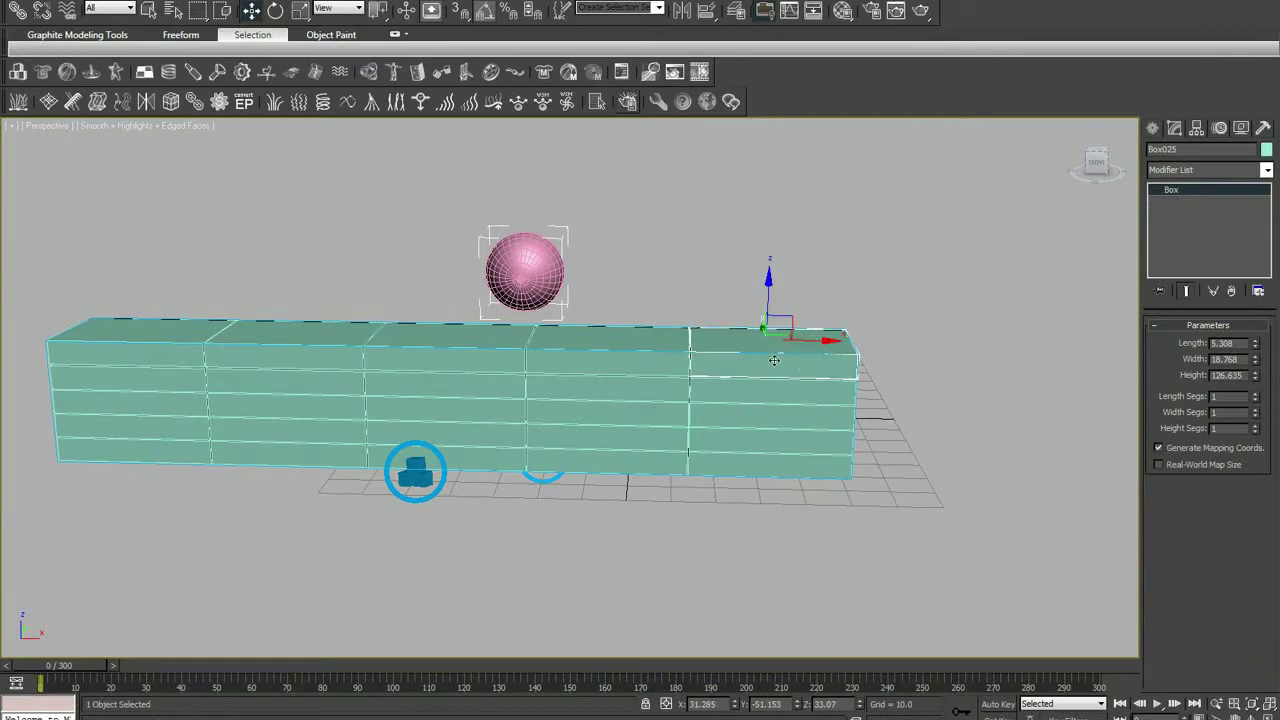
Create a reactor Hinge helper, Hinge001, with Box025 as its child body.
left_click(418, 76)
left_click(920, 360)
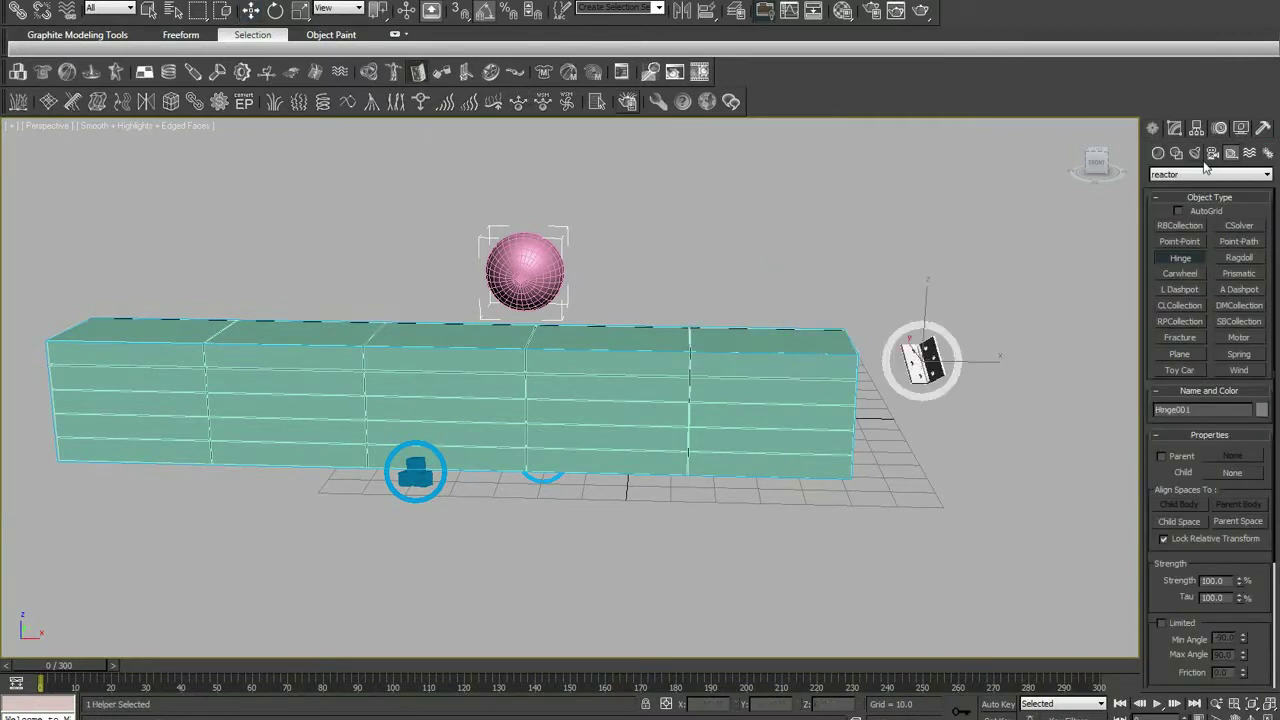
left_click(1175, 128)
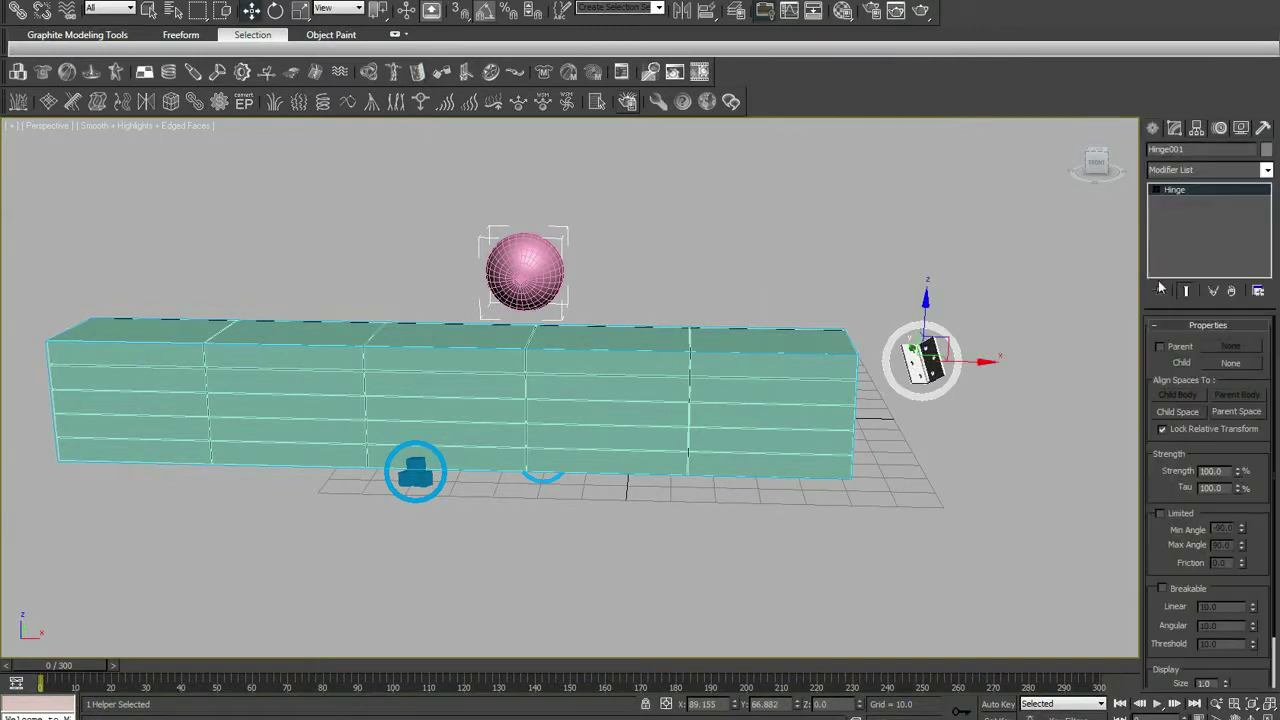
left_click(1231, 364)
left_click(795, 348)
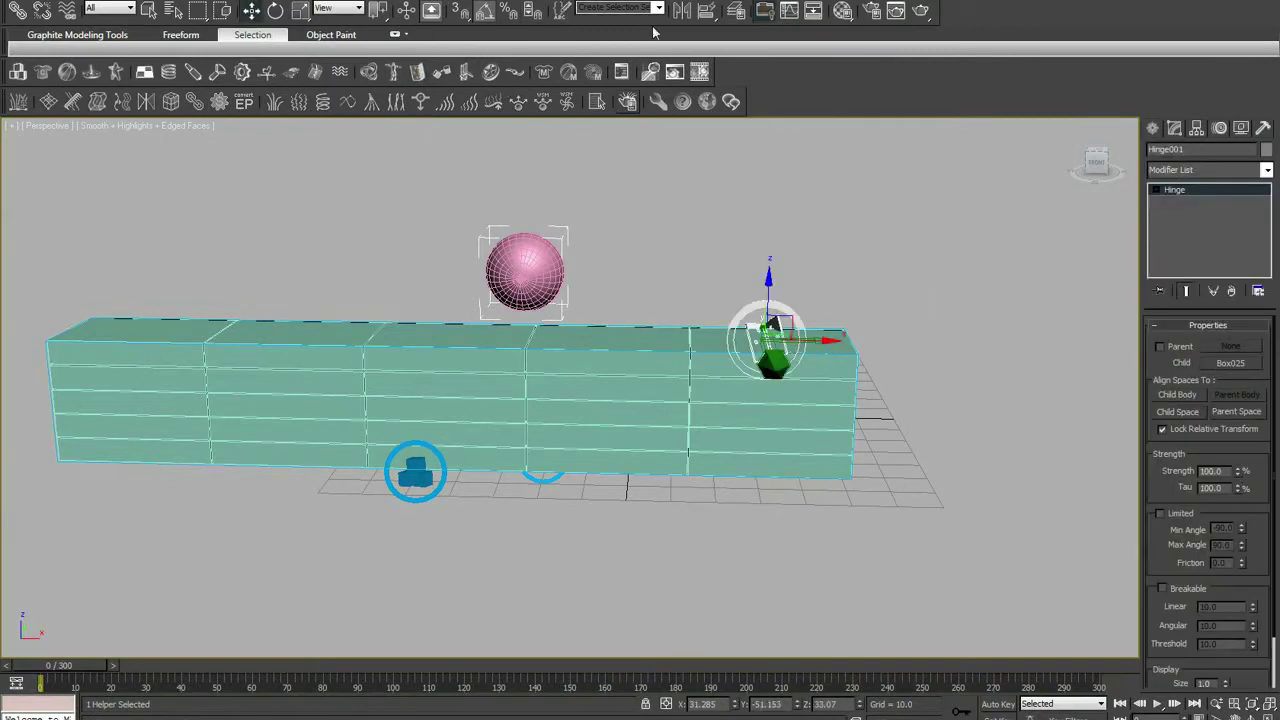
Rotate the hinge's Parent Space about -85° so its axis points upward, then show wireframe.
left_click(1157, 190)
left_click(1195, 202)
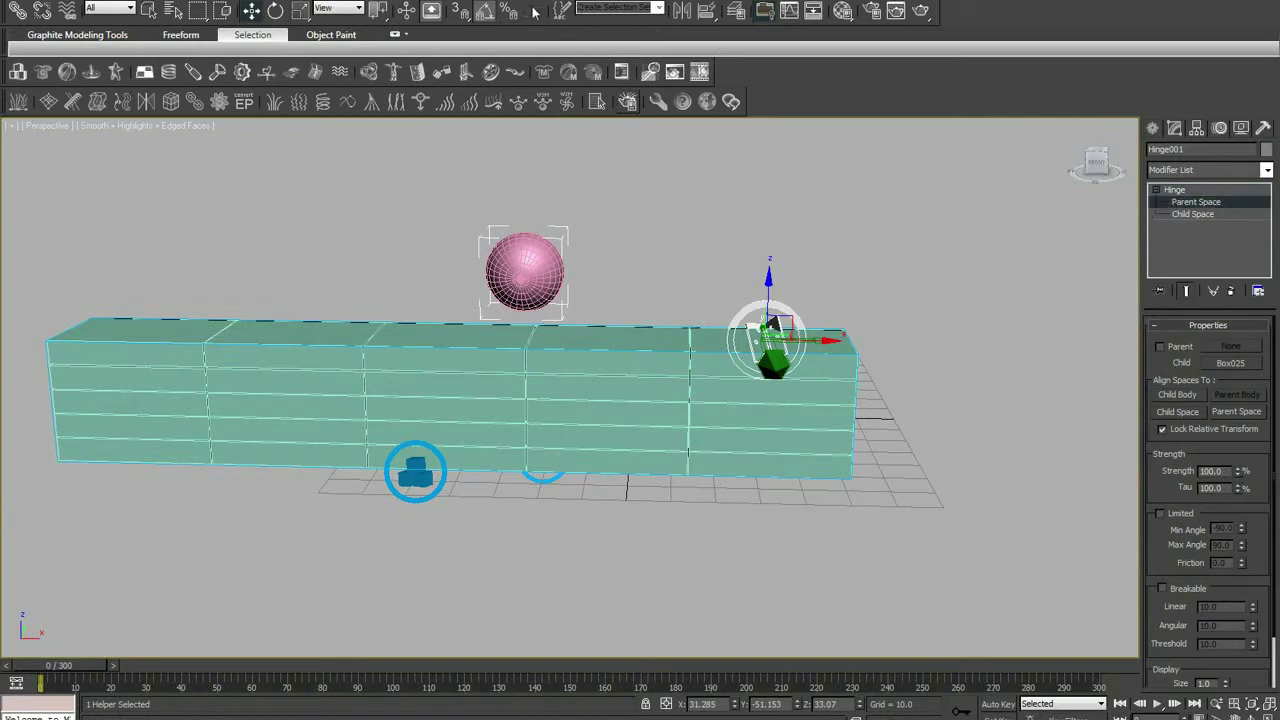
left_click(275, 10)
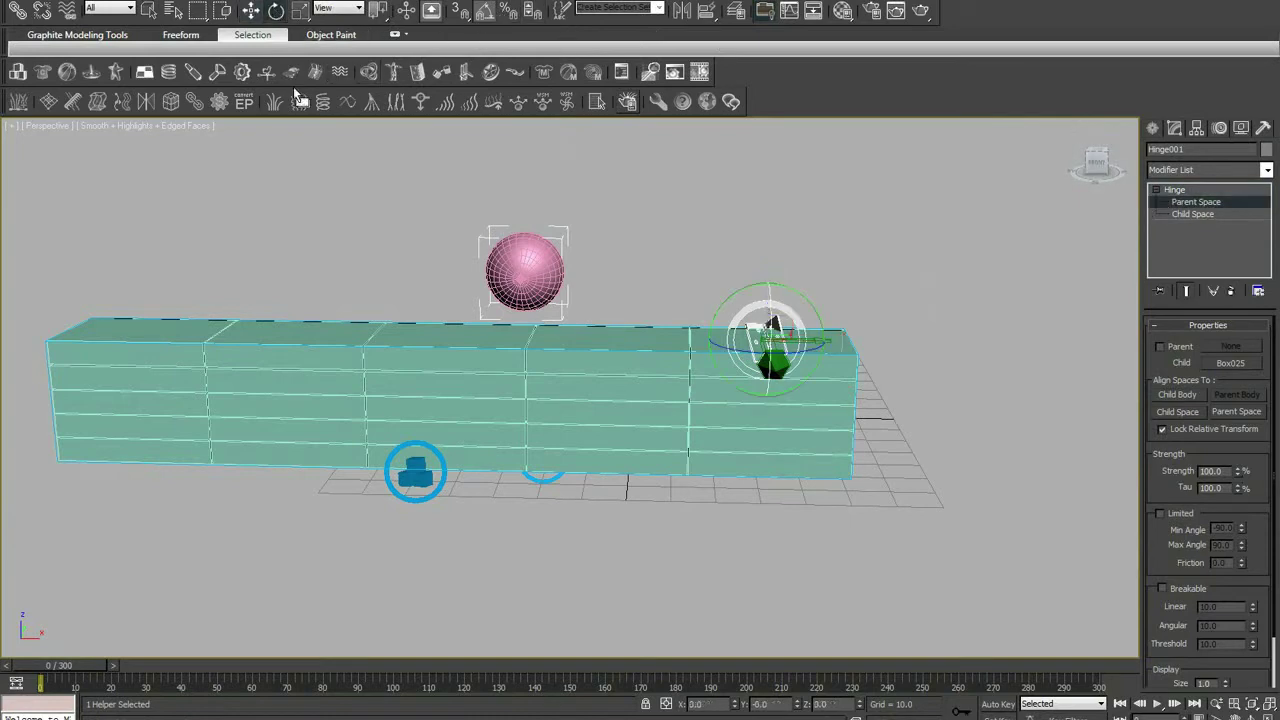
left_click_drag(771, 319, 779, 251)
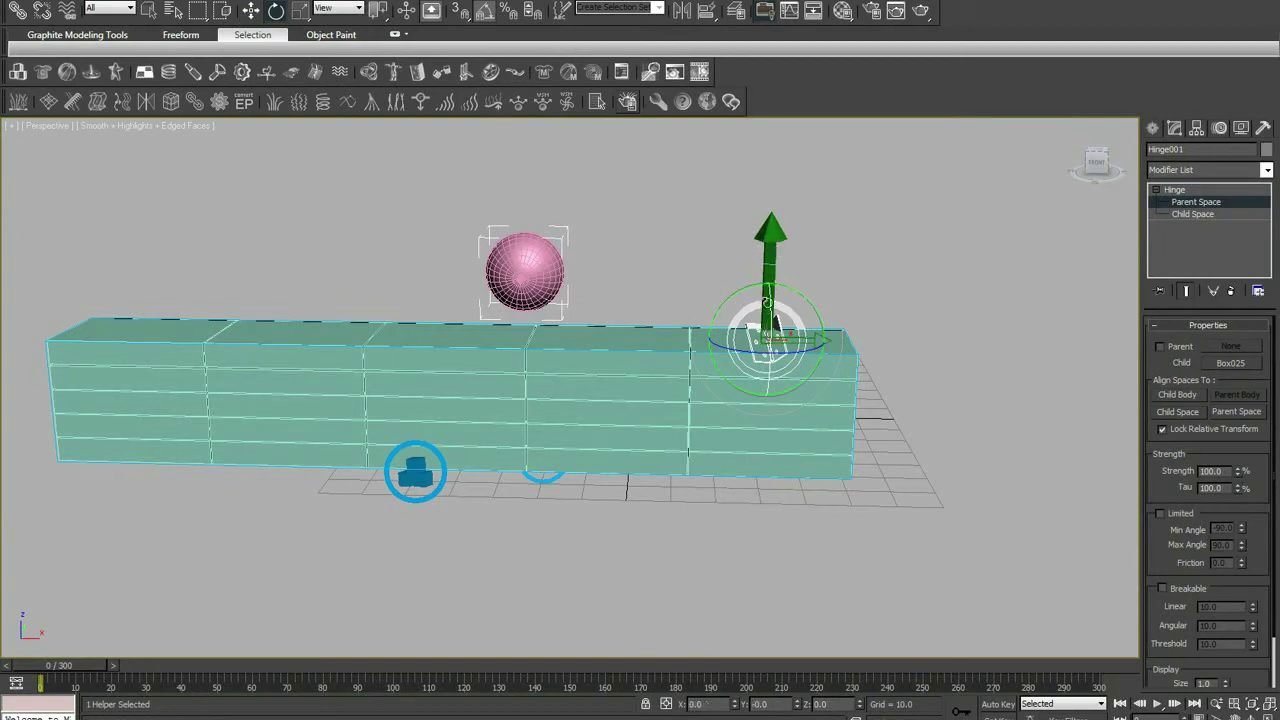
left_click(1198, 201)
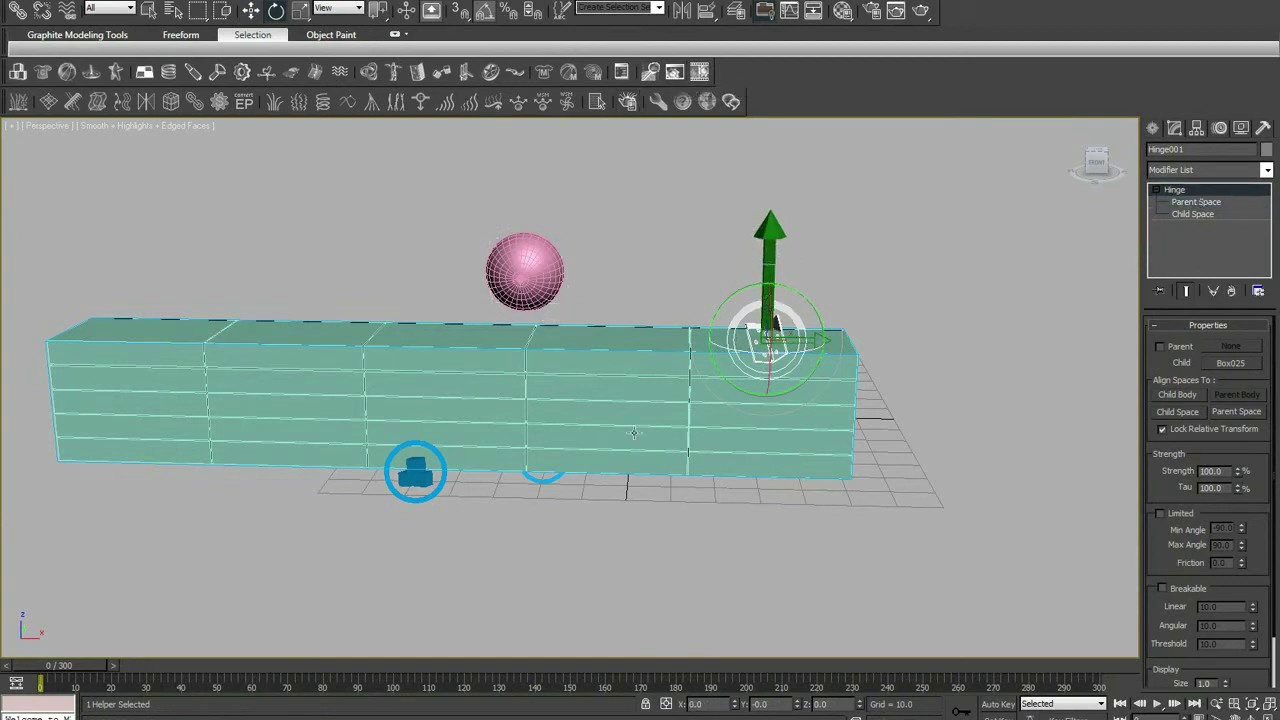
key("F3")
Make Fracture001 pieces Box020–Box025 unbreakable.
left_click(474, 390)
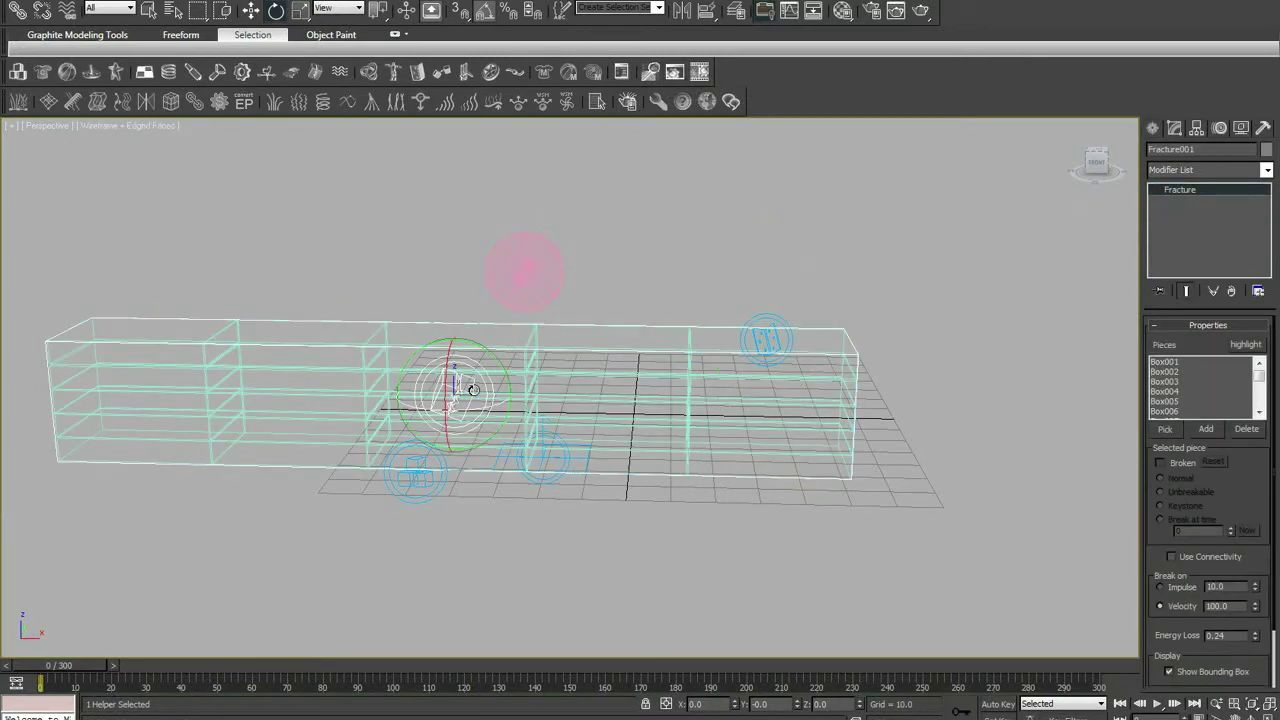
left_click(1158, 366)
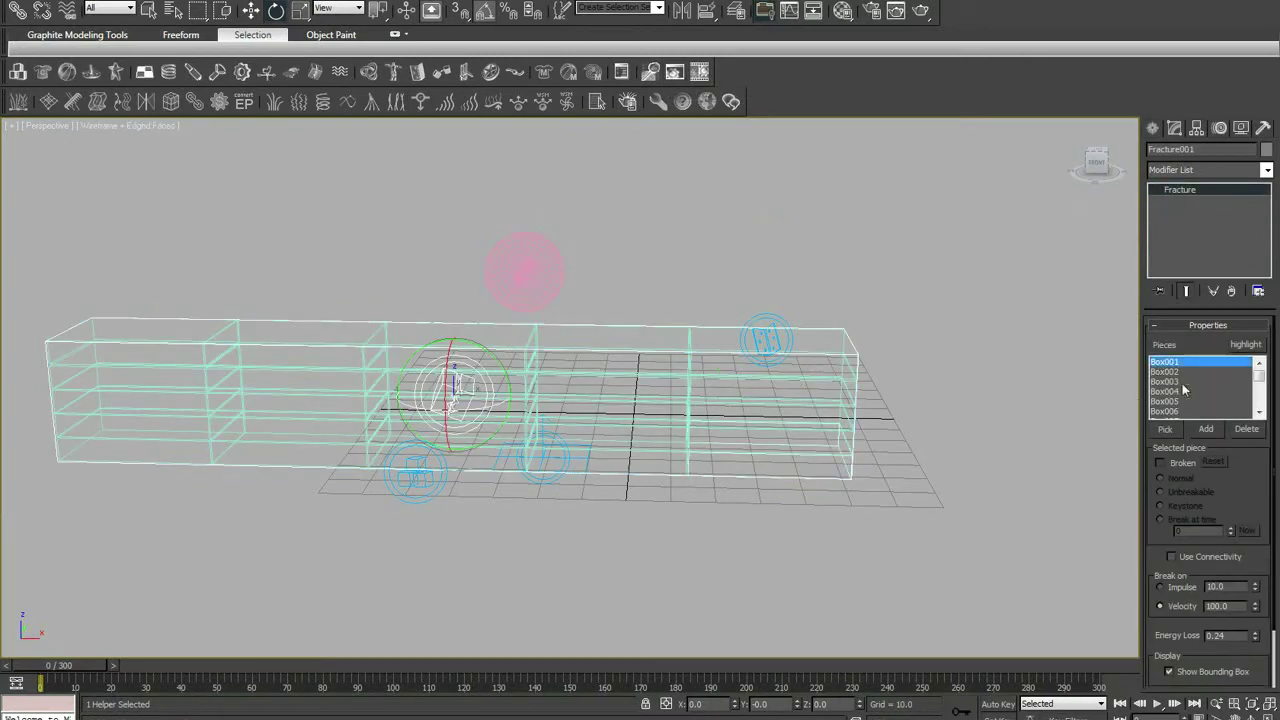
scroll(1170, 400, "down", 5)
left_click(1165, 412, "shift")
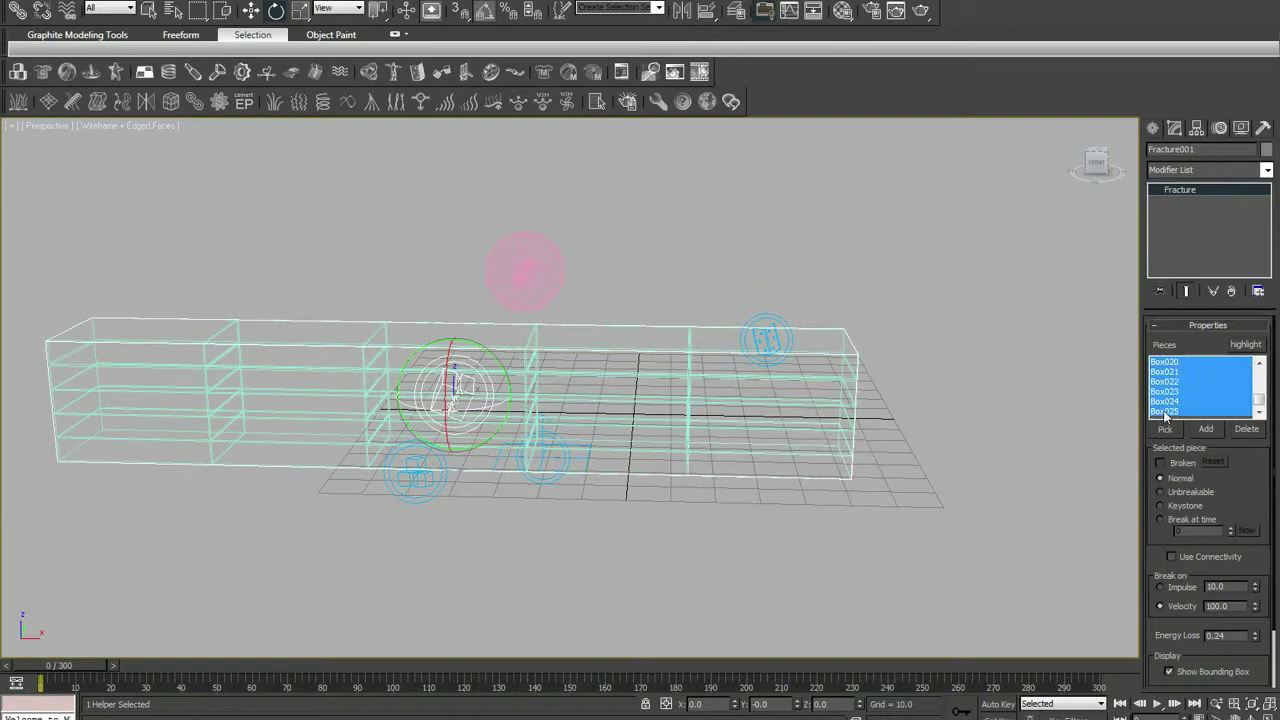
left_click(1168, 492)
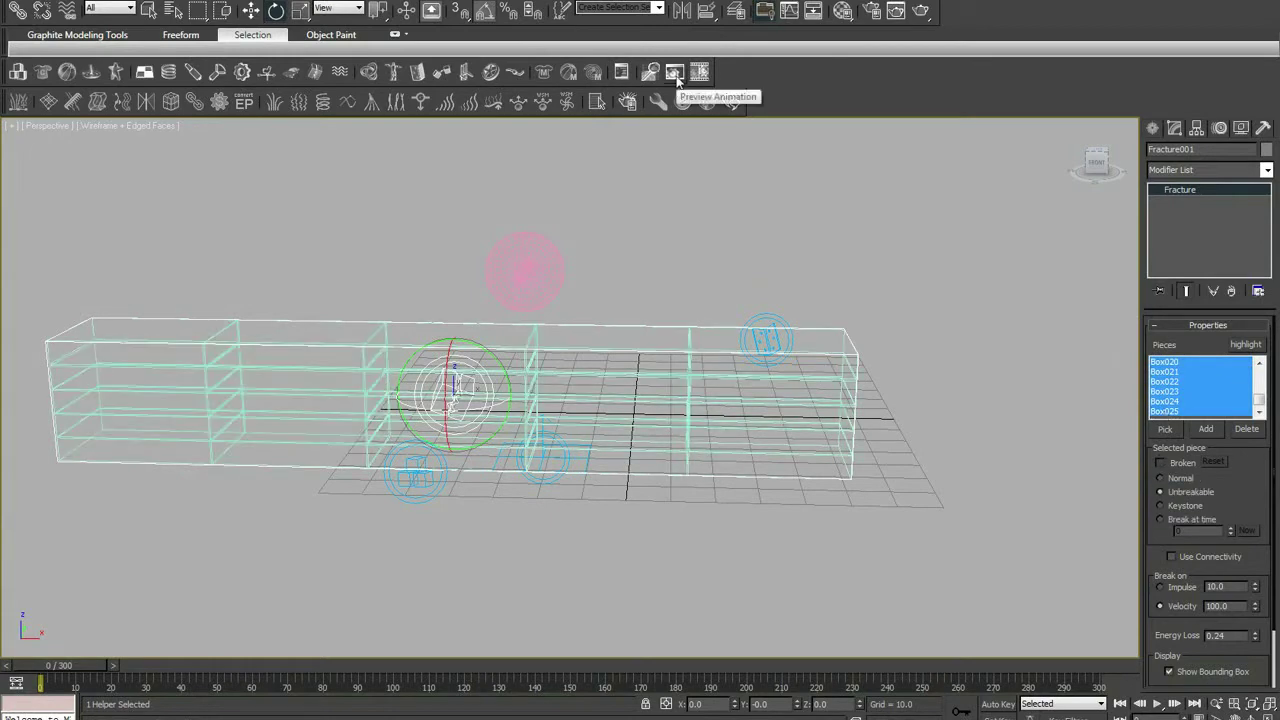
Run a Havok preview of the hinged wall, then close it and the reactor log.
left_click(676, 76)
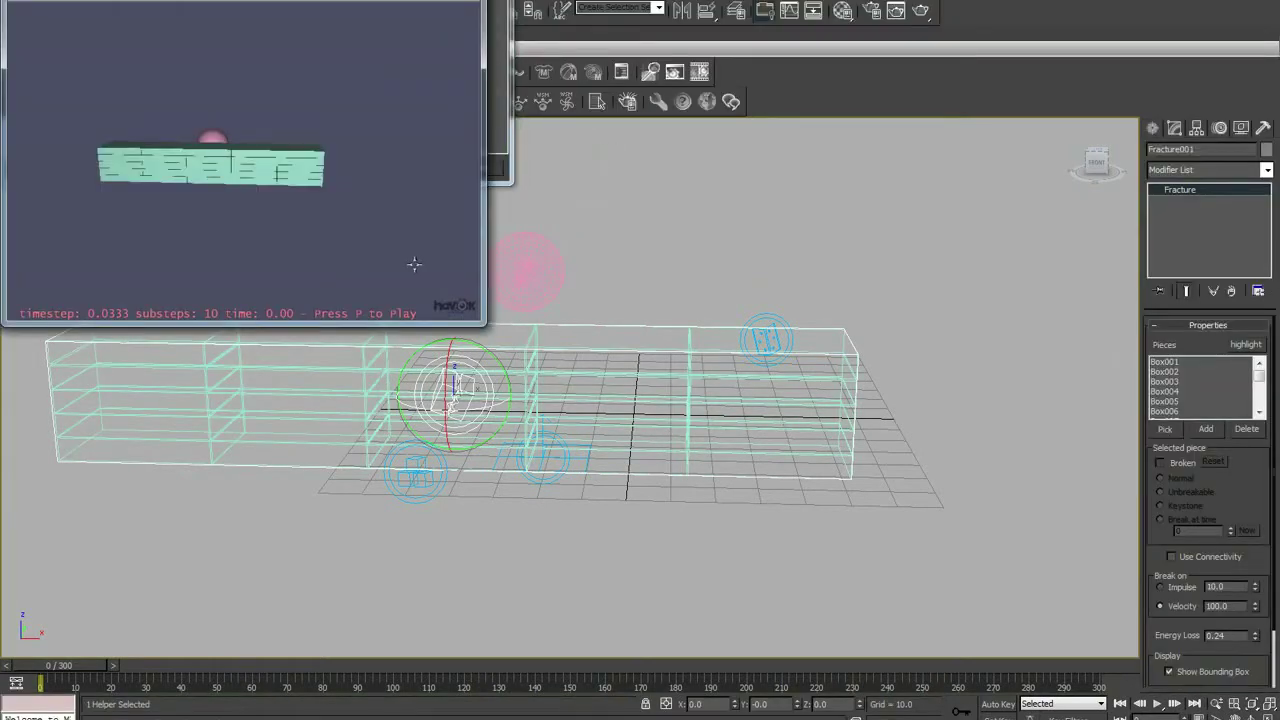
key("p")
key("Escape")
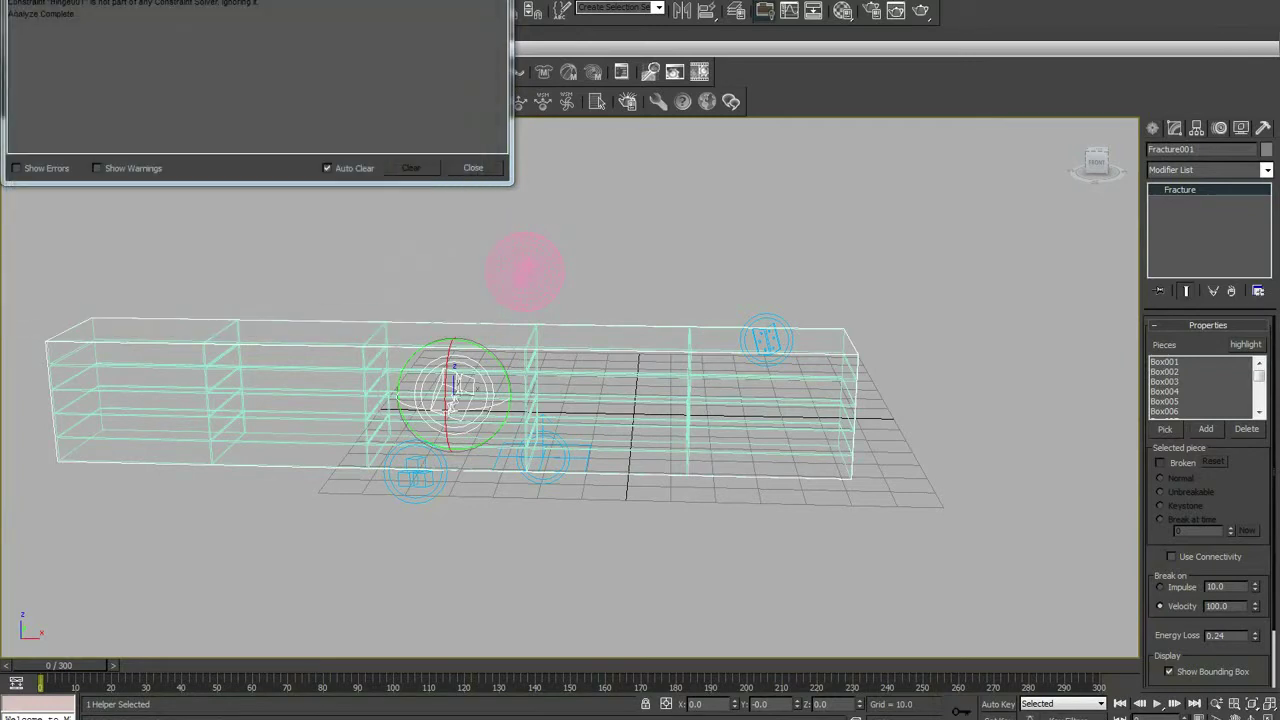
key("Escape")
middle_click_drag(684, 335, 700, 314)
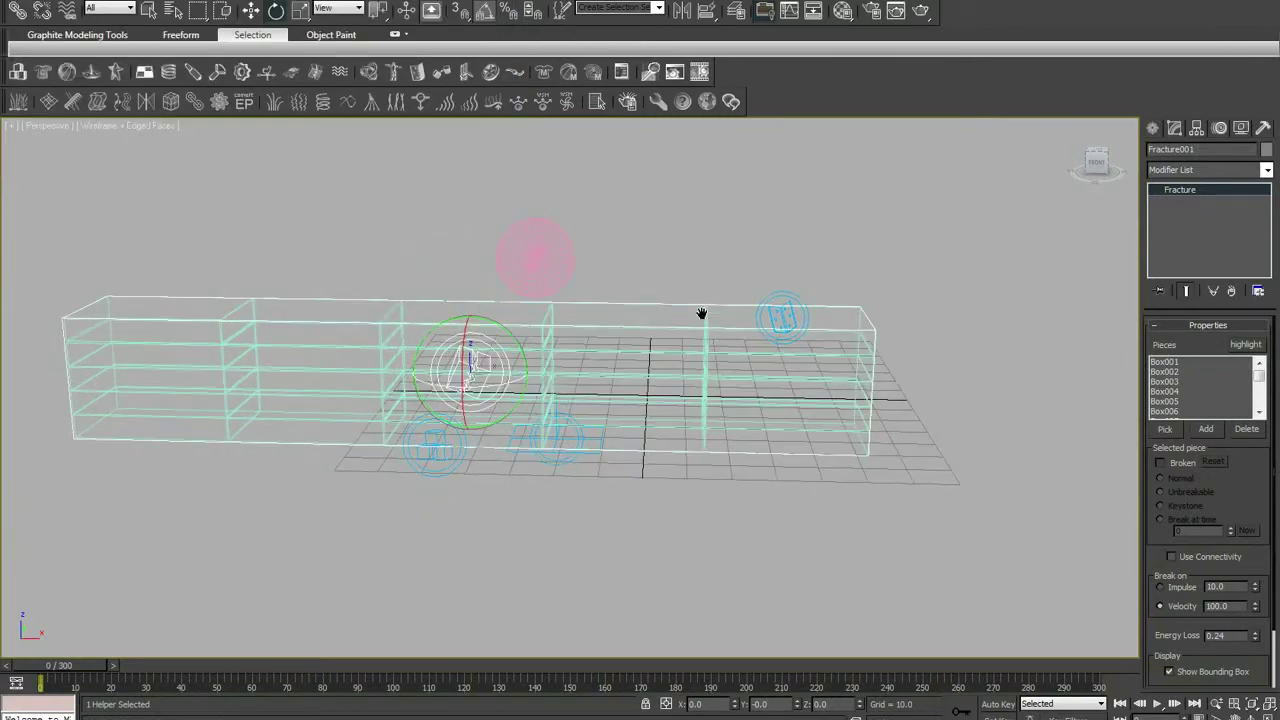
Inspect the hinge, sphere and RBCollection001 helper, framing the whole scene.
left_click(791, 307)
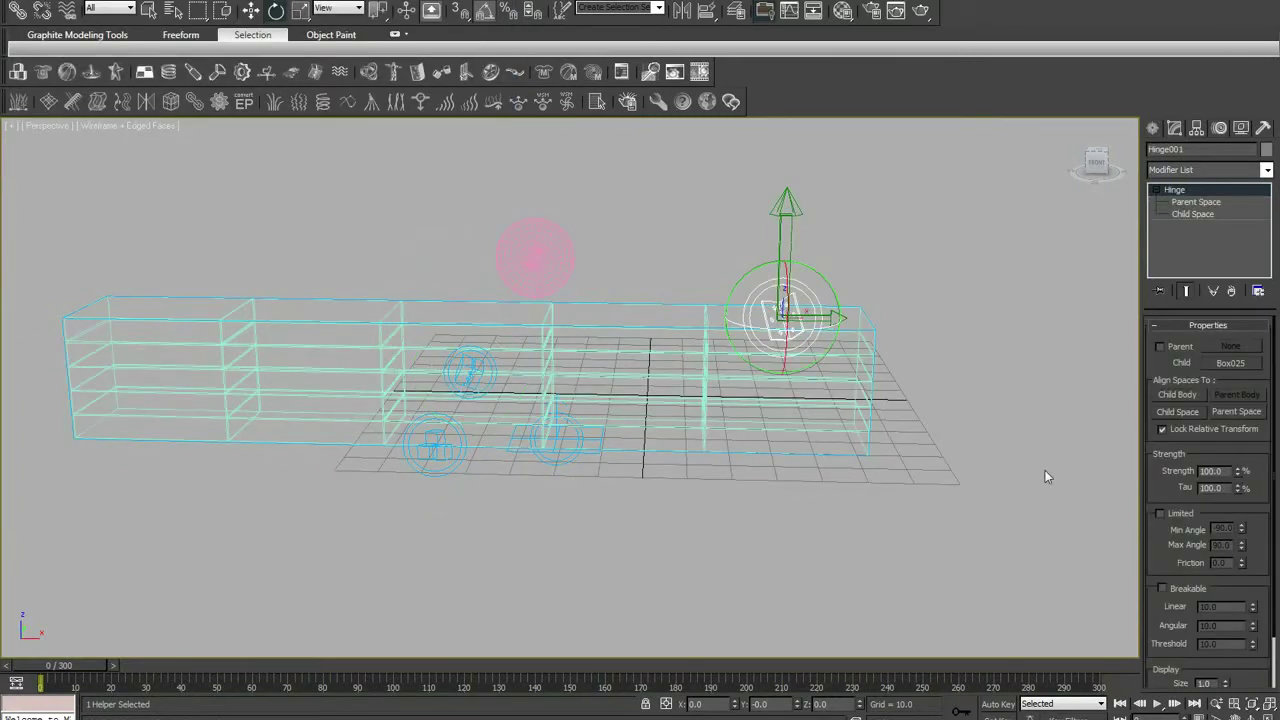
left_click_drag(1157, 555, 1191, 471)
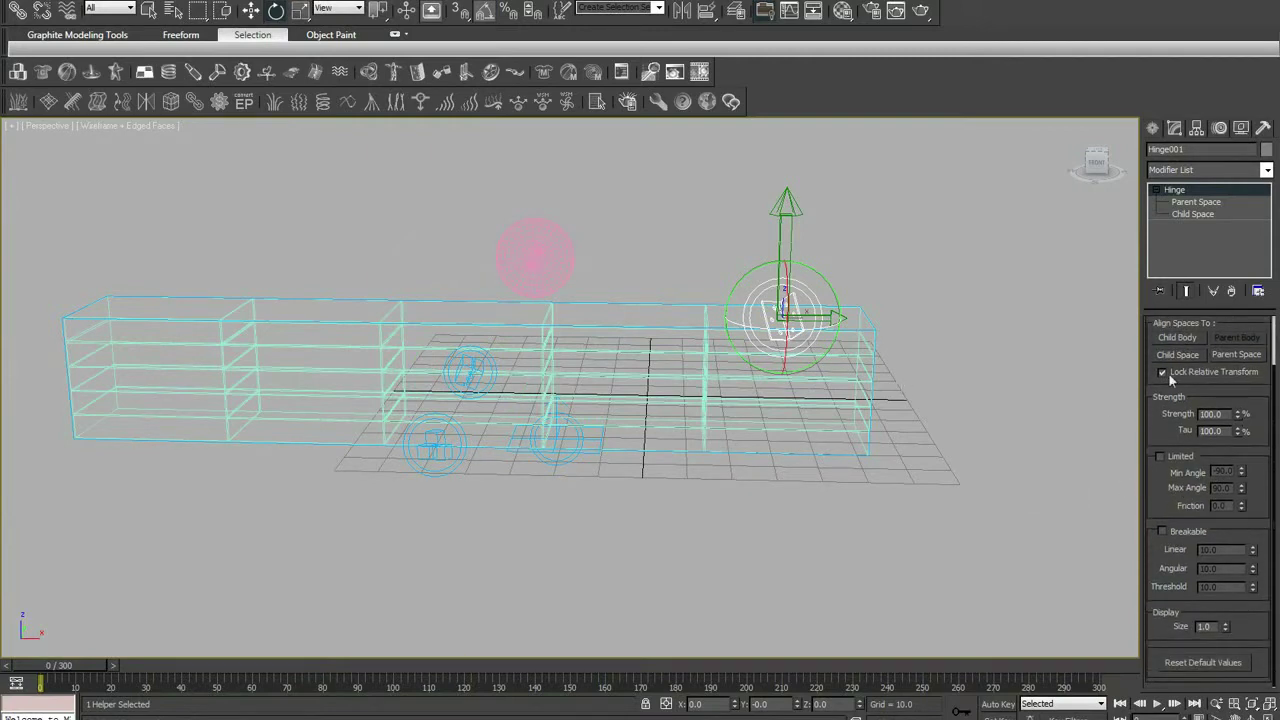
left_click(566, 288)
left_click(445, 455)
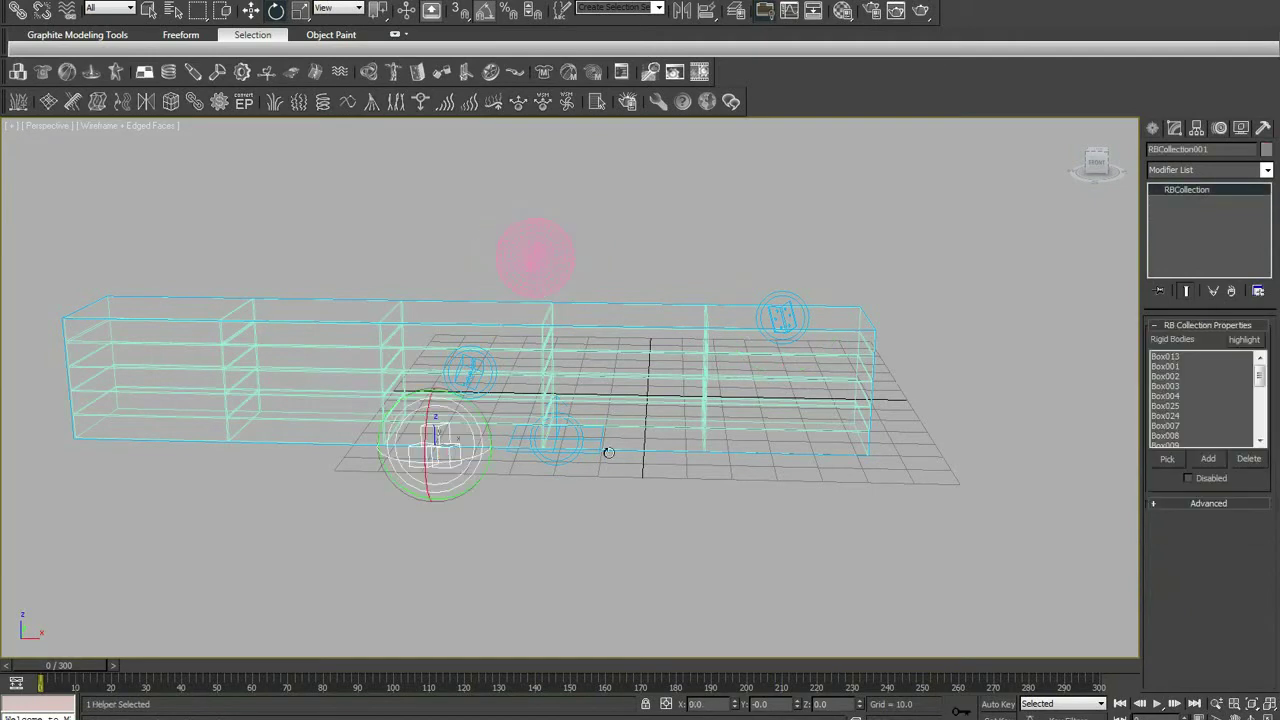
key("z")
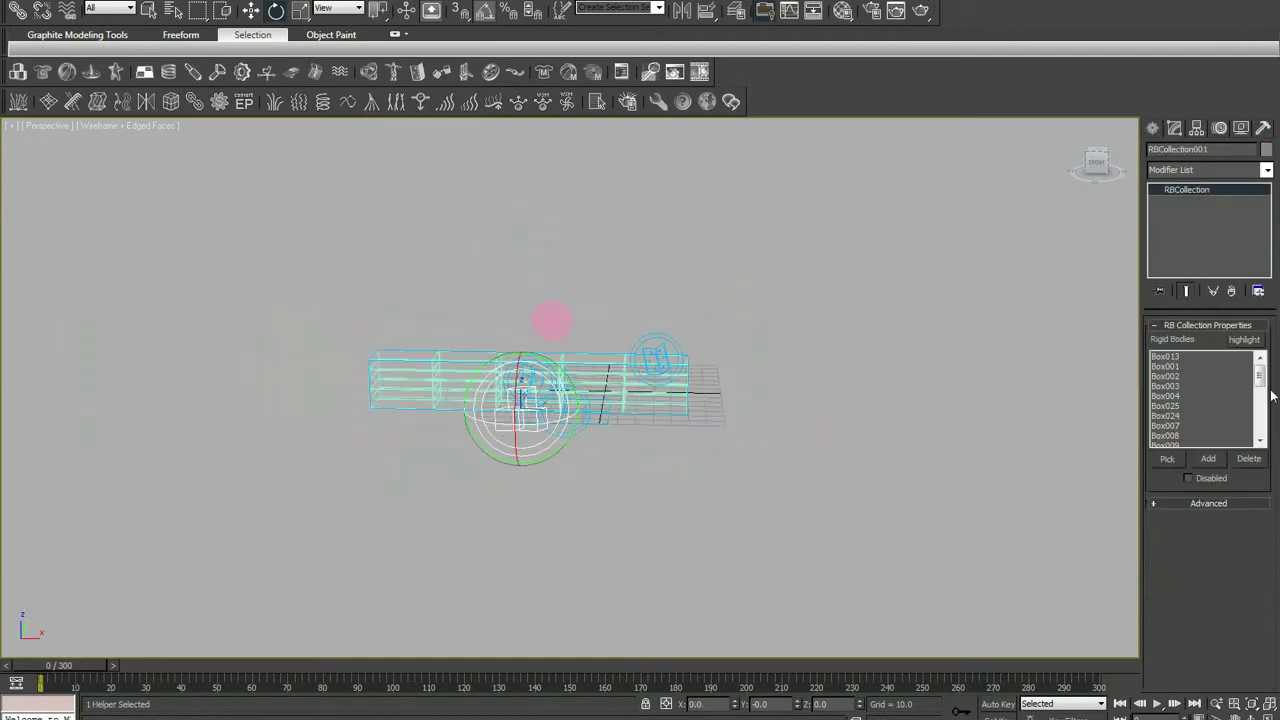
left_click_drag(1261, 376, 1261, 425)
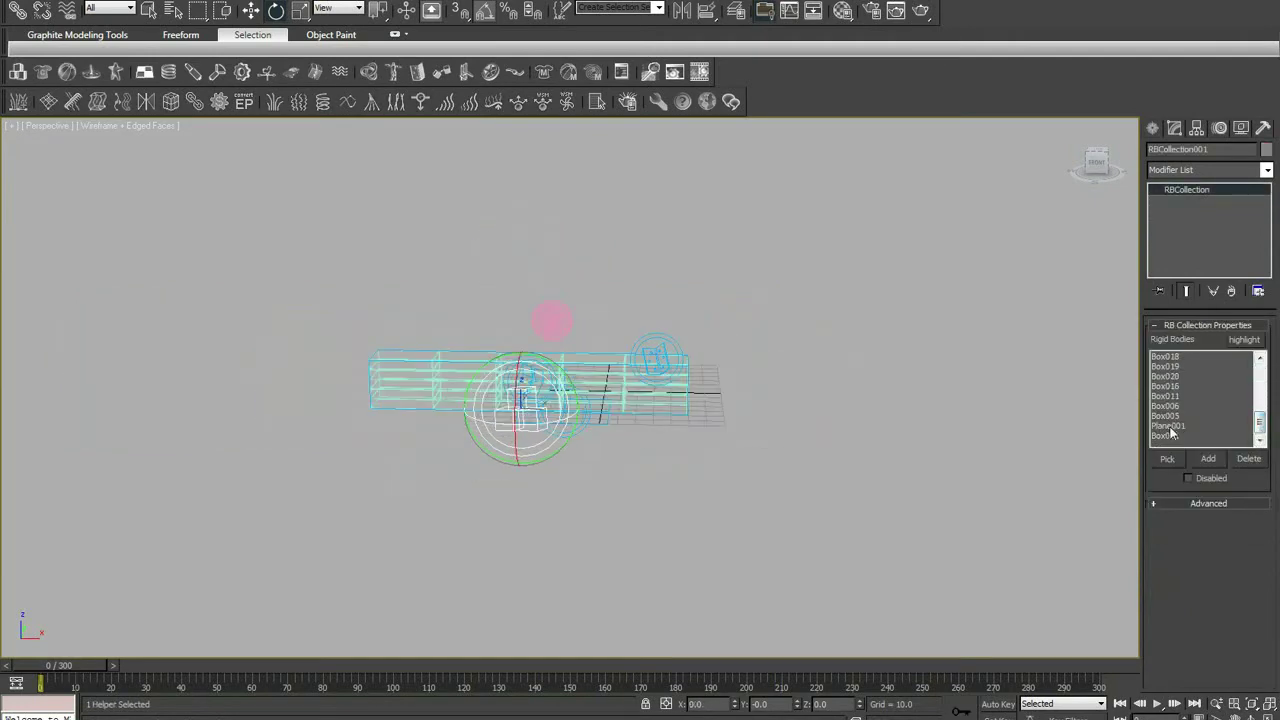
key("z")
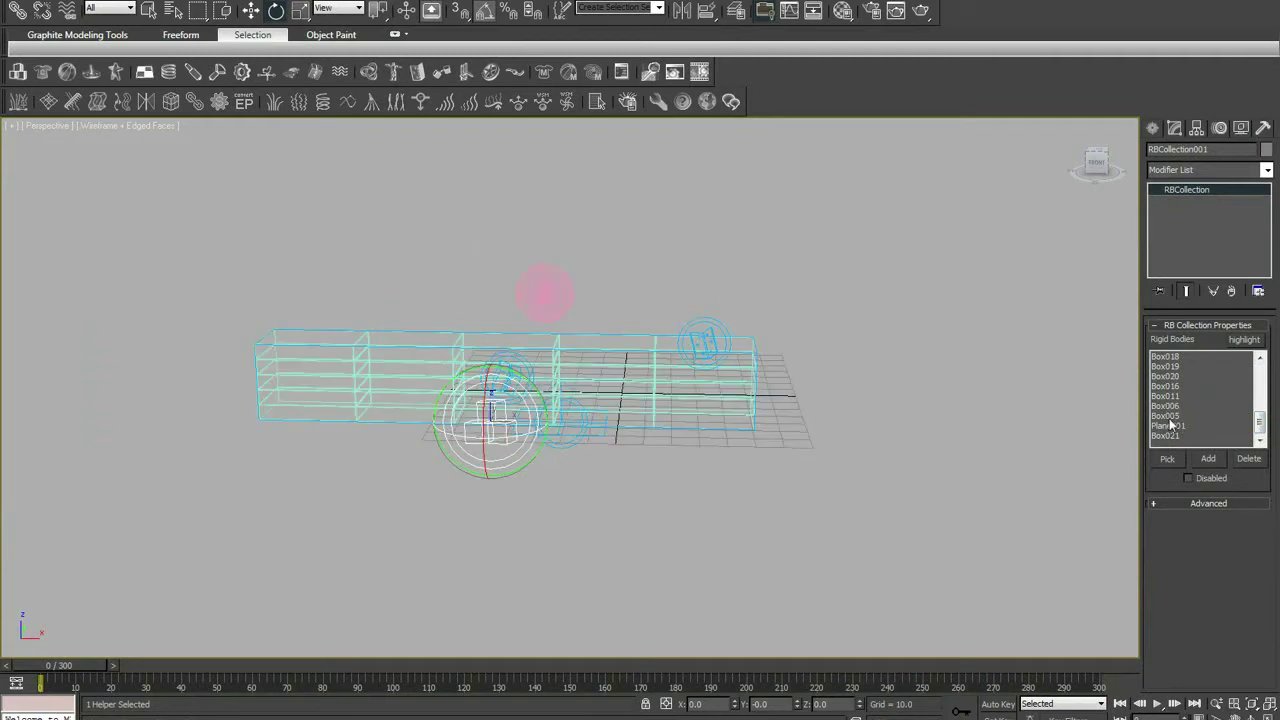
Check Box005 in RBCollection001's rigid bodies list, then run and close another Havok preview.
left_click(1170, 417)
left_click_drag(1259, 418, 1259, 368)
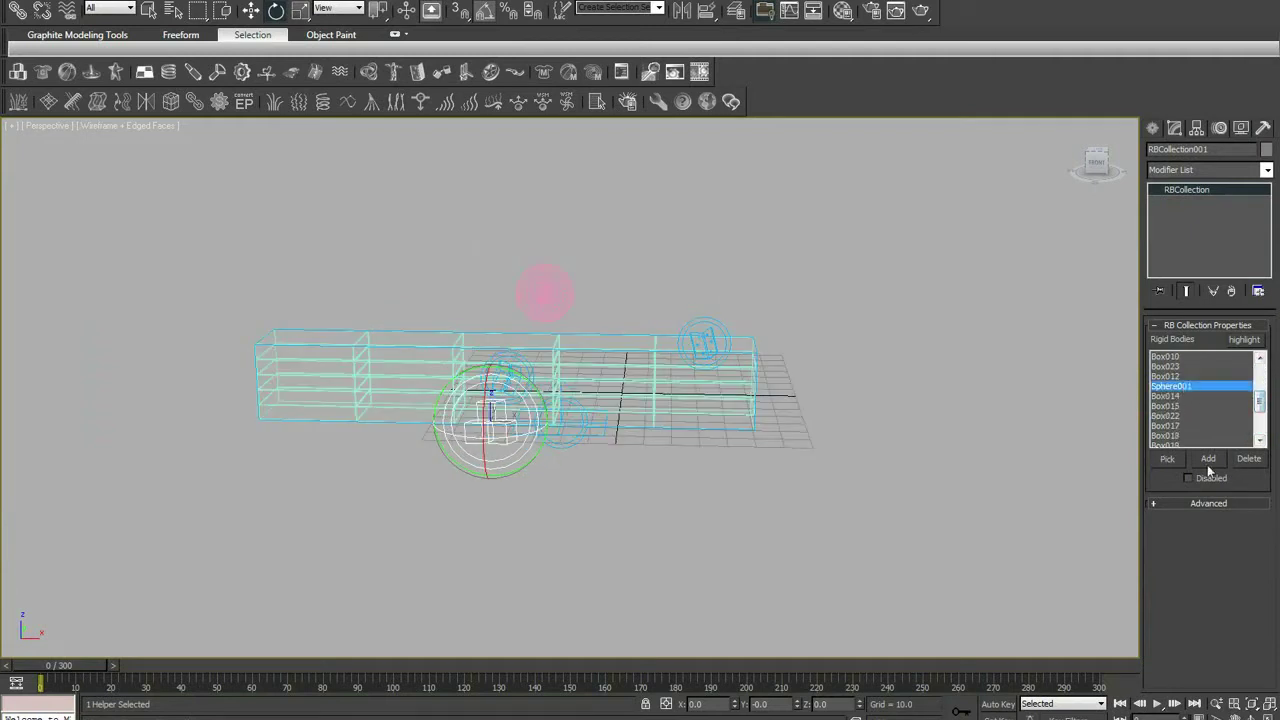
middle_click_drag(856, 381, 838, 395)
scroll(838, 395, "up", 2)
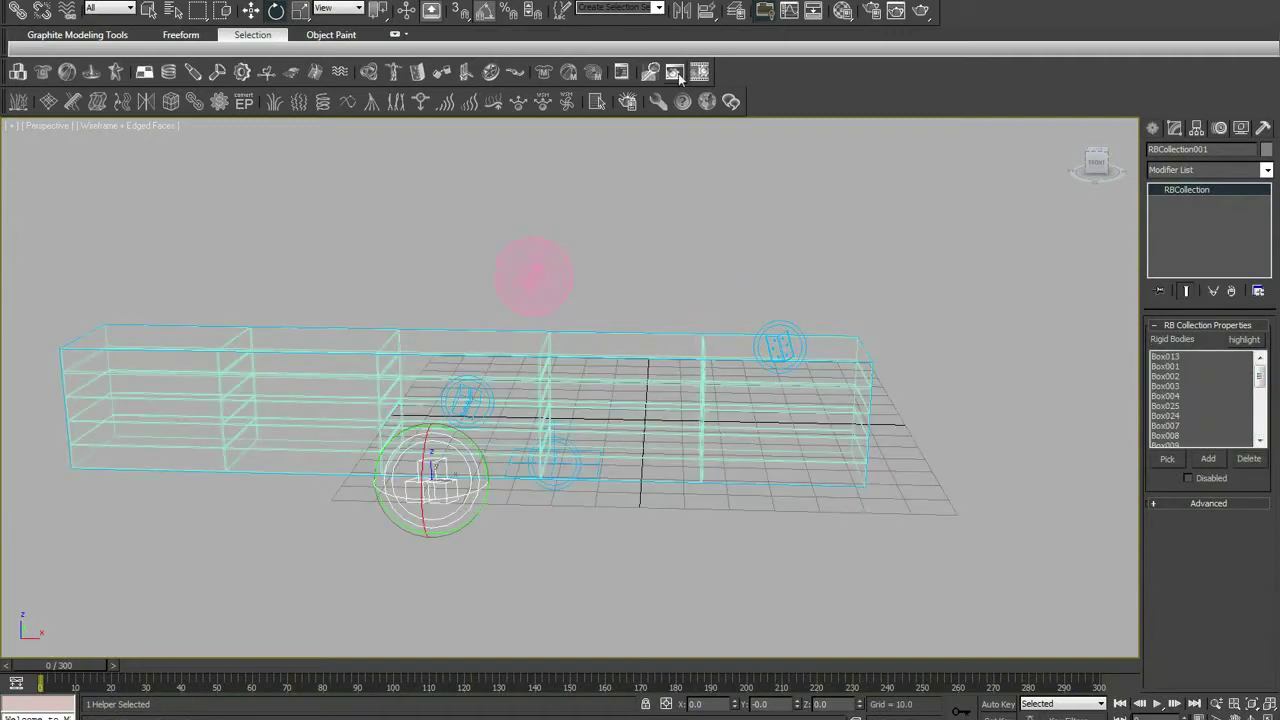
left_click(678, 73)
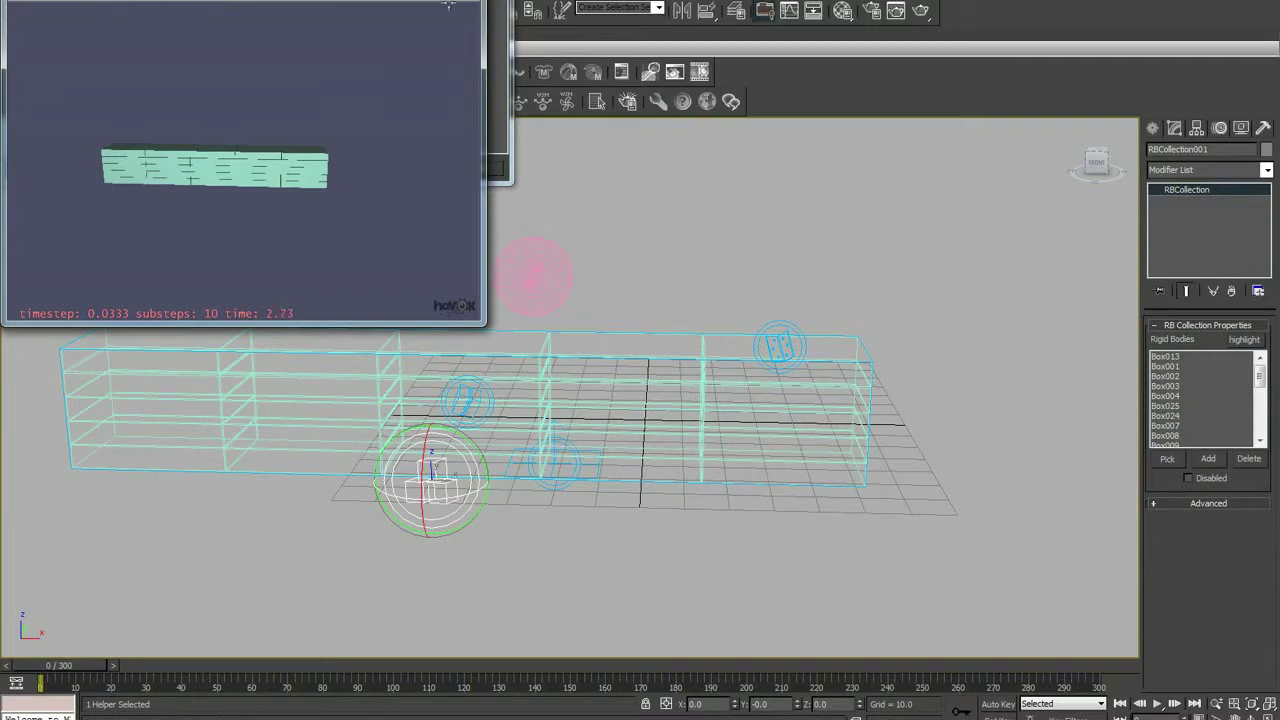
key("Escape")
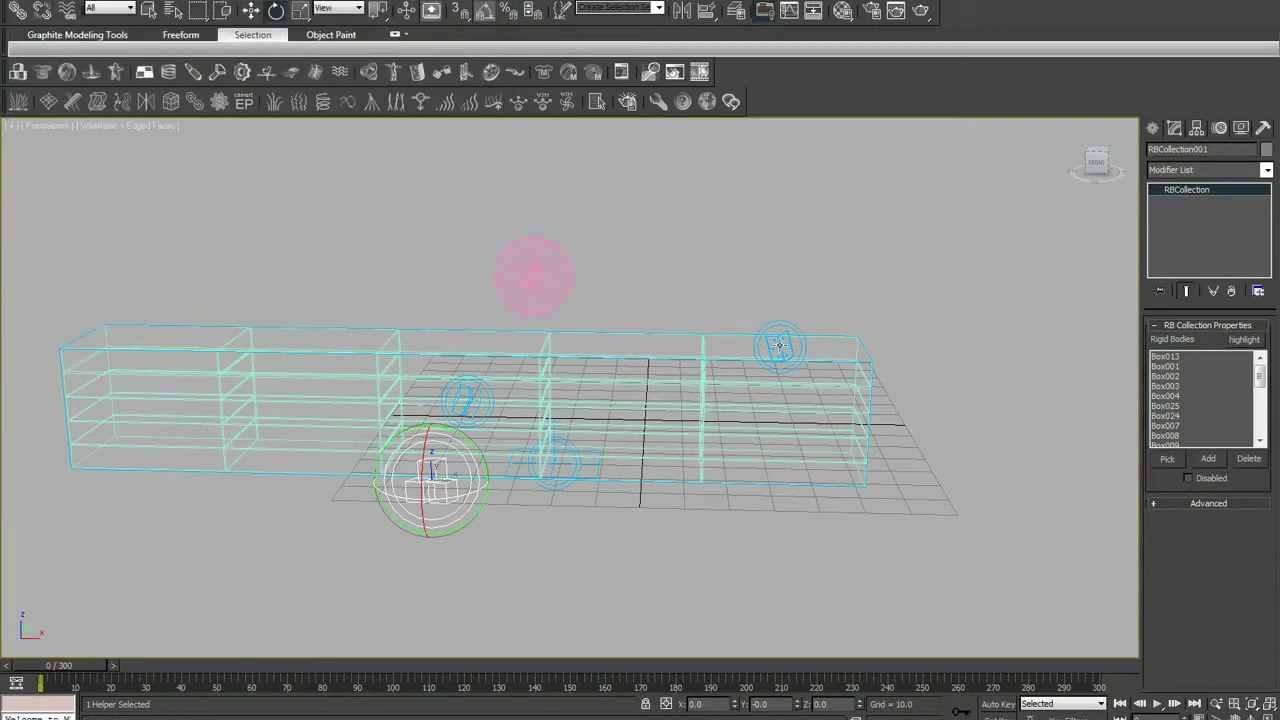
Create a Constraint Solver, CSolver001, for Hinge001 and run Analyze World.
left_click(779, 346)
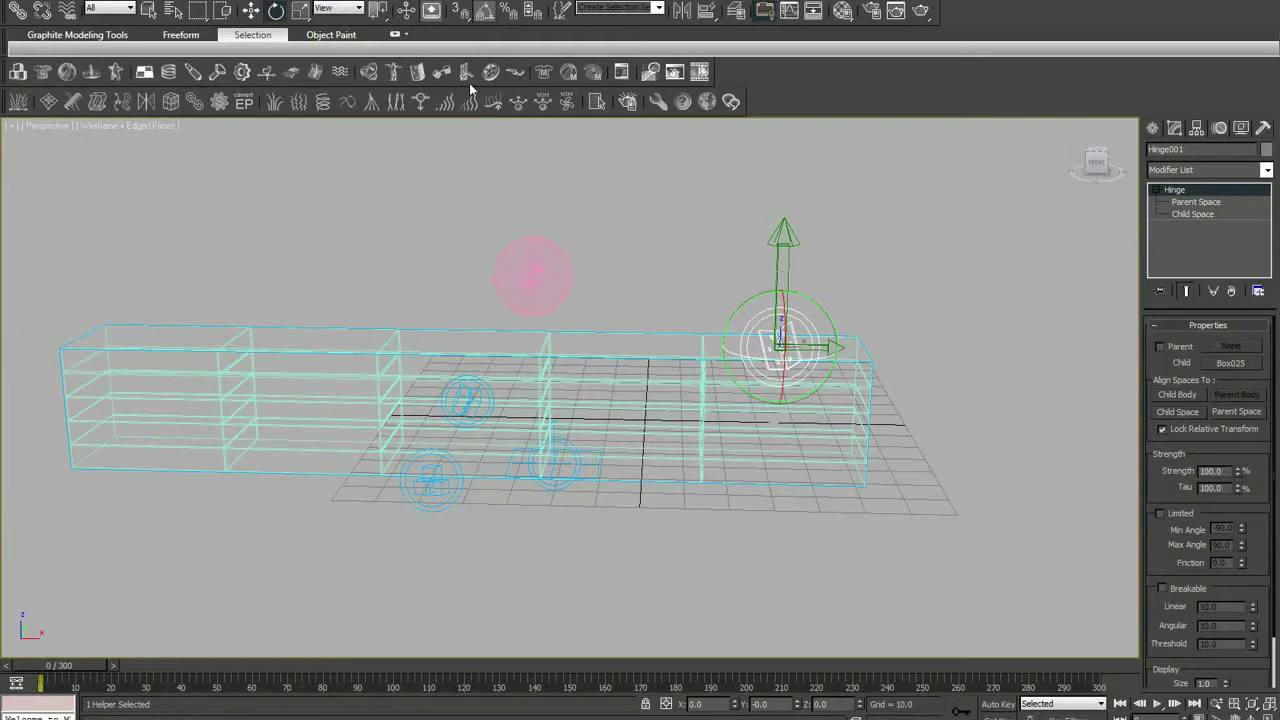
left_click(393, 72)
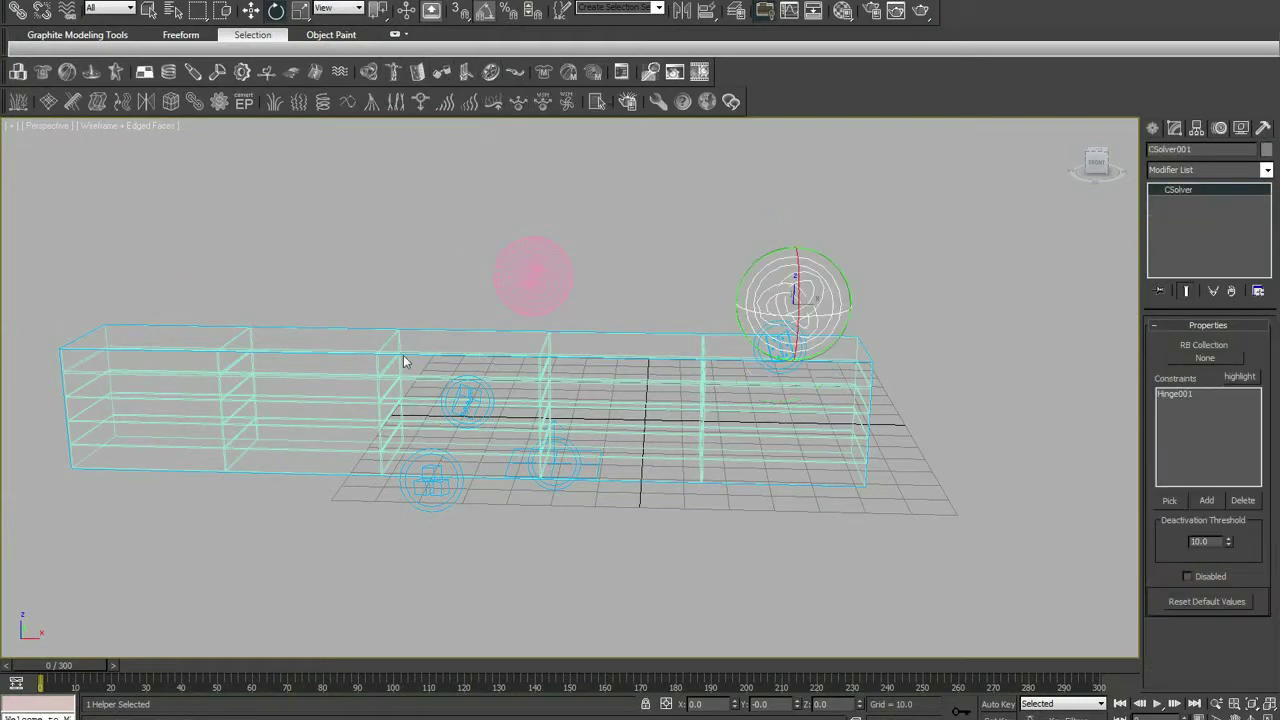
left_click(674, 72)
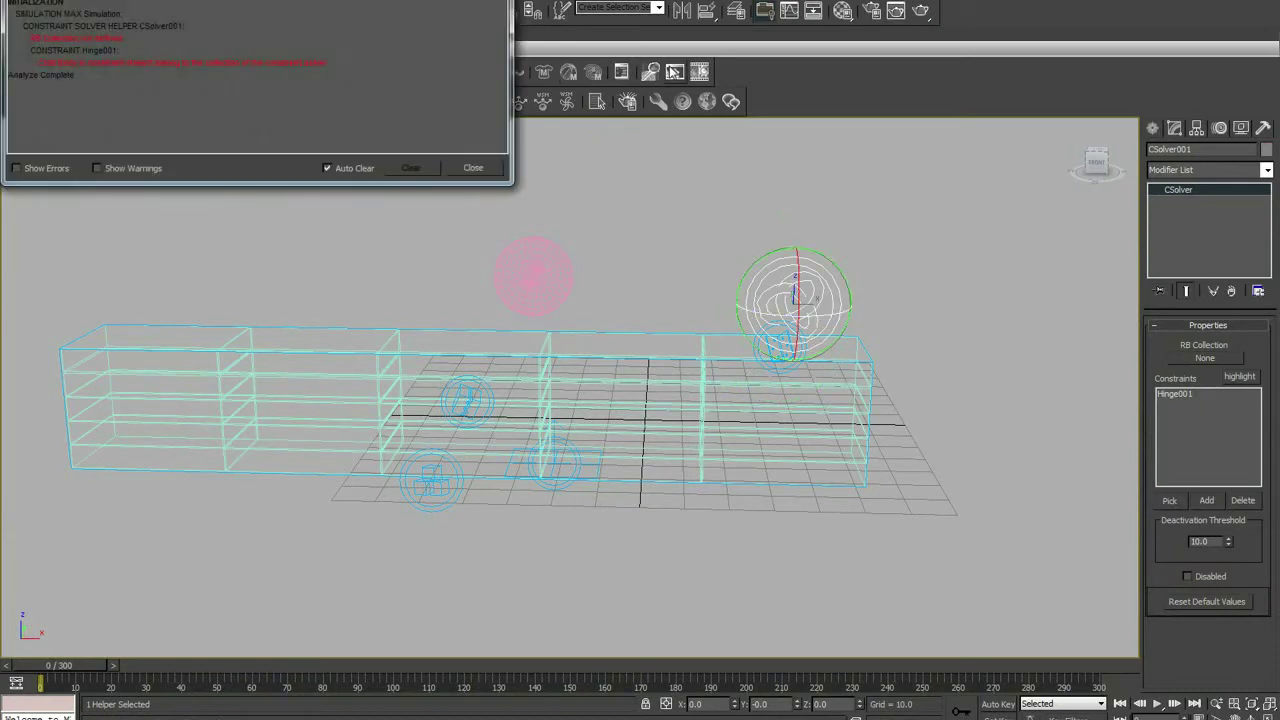
left_click(472, 168)
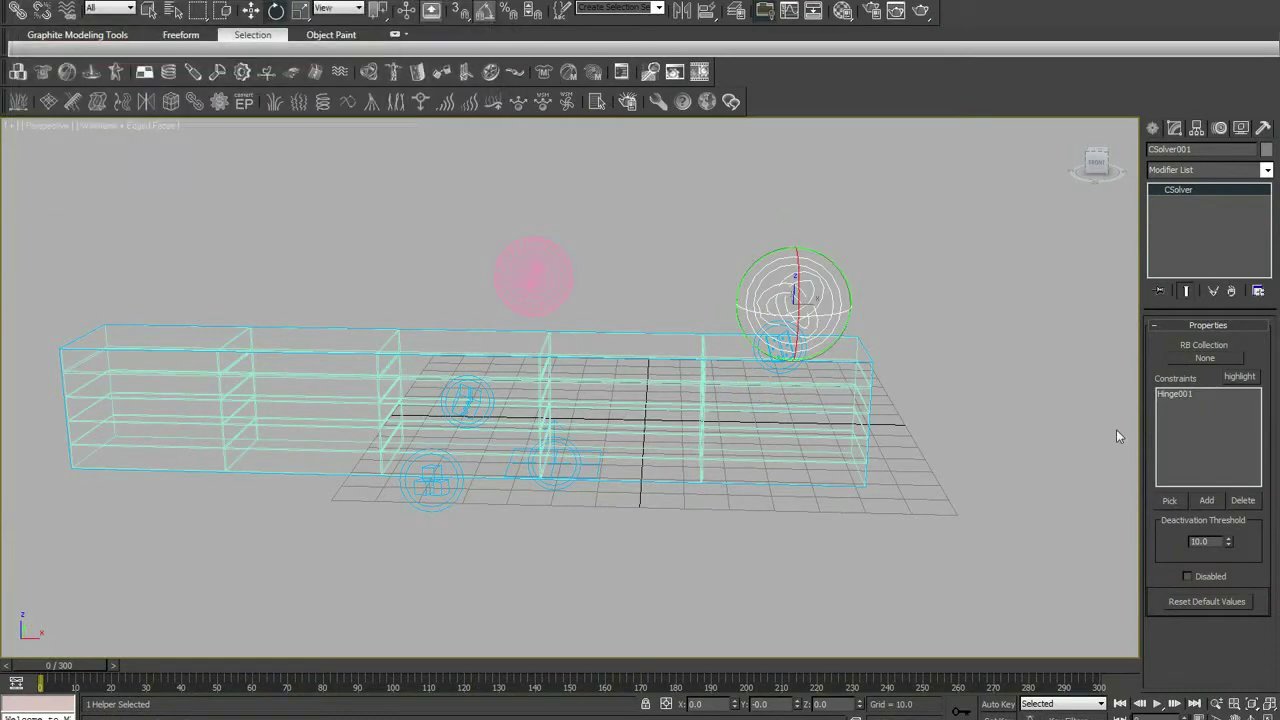
Assign RBCollection001 to CSolver001 and preview the result from an angled view.
left_click(1205, 357)
left_click(440, 484)
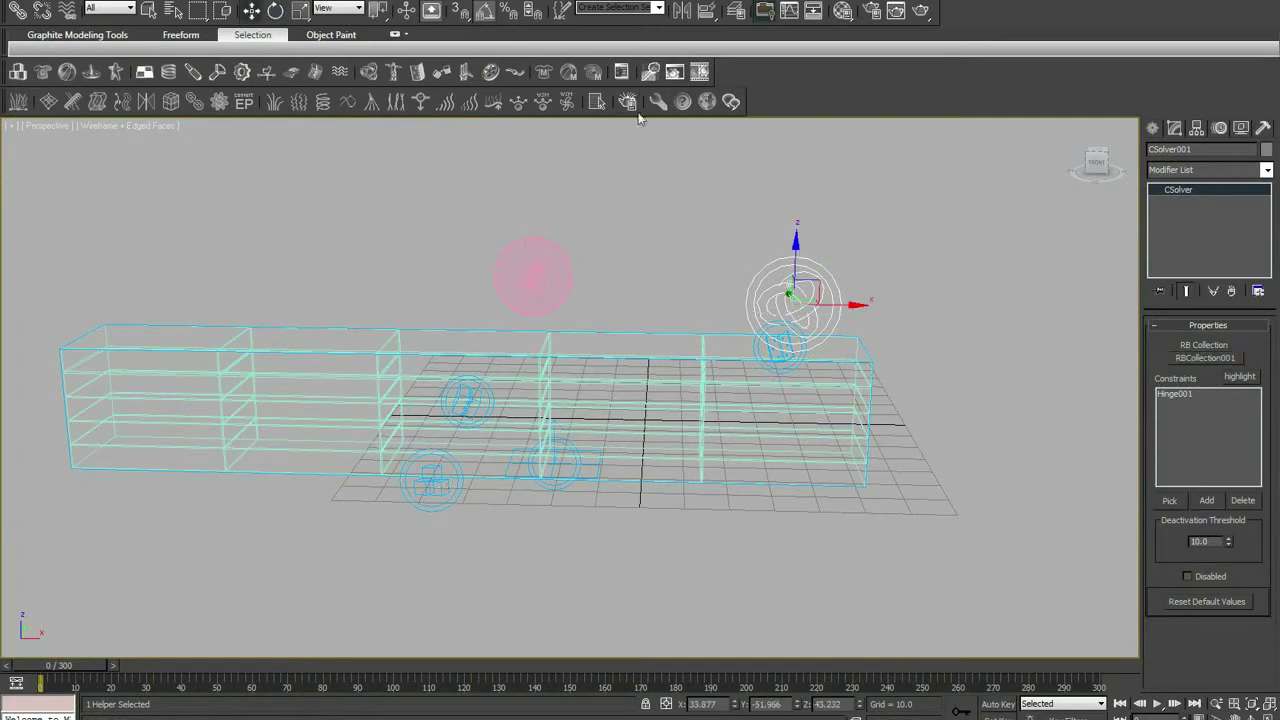
left_click(674, 72)
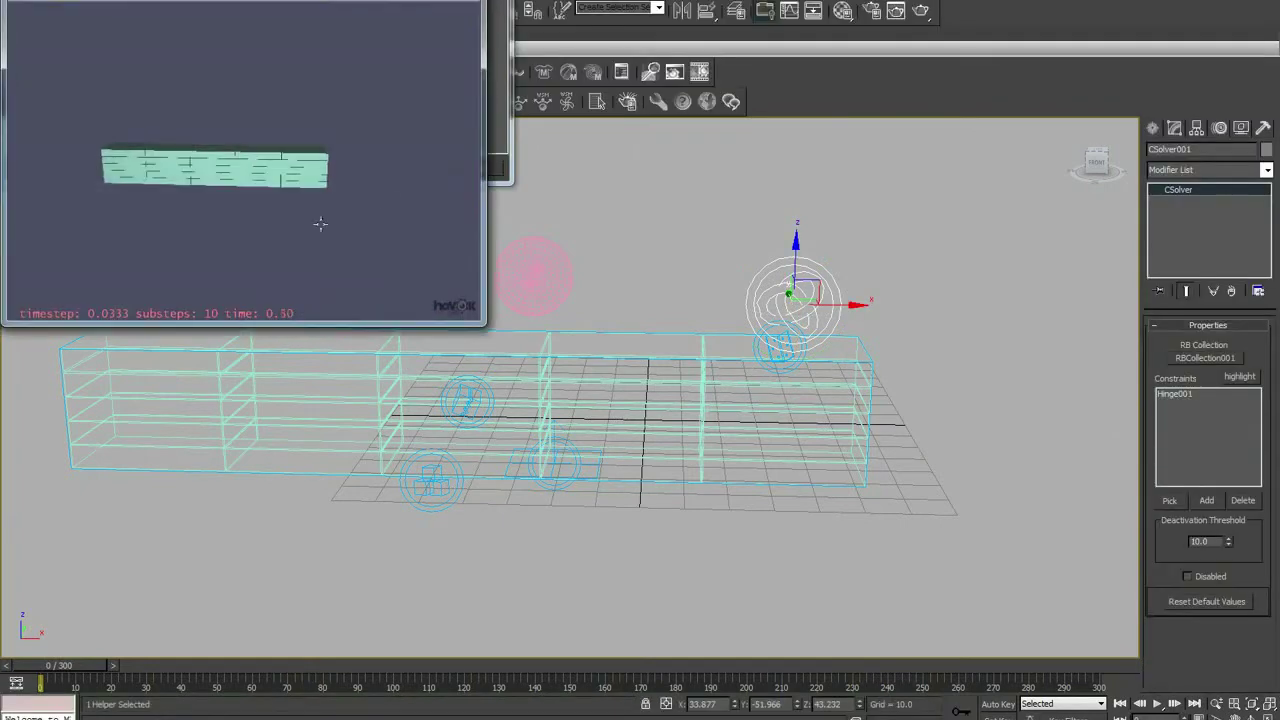
mouse_move(213, 168)
left_mouse_down()
mouse_move(194, 228)
mouse_move(214, 257)
mouse_move(324, 188)
mouse_move(289, 134)
mouse_move(326, 143)
mouse_move(289, 130)
mouse_move(233, 236)
left_mouse_up()
Set Fracture001 pieces Box020–Box025 back to Normal breaking.
key("Escape")
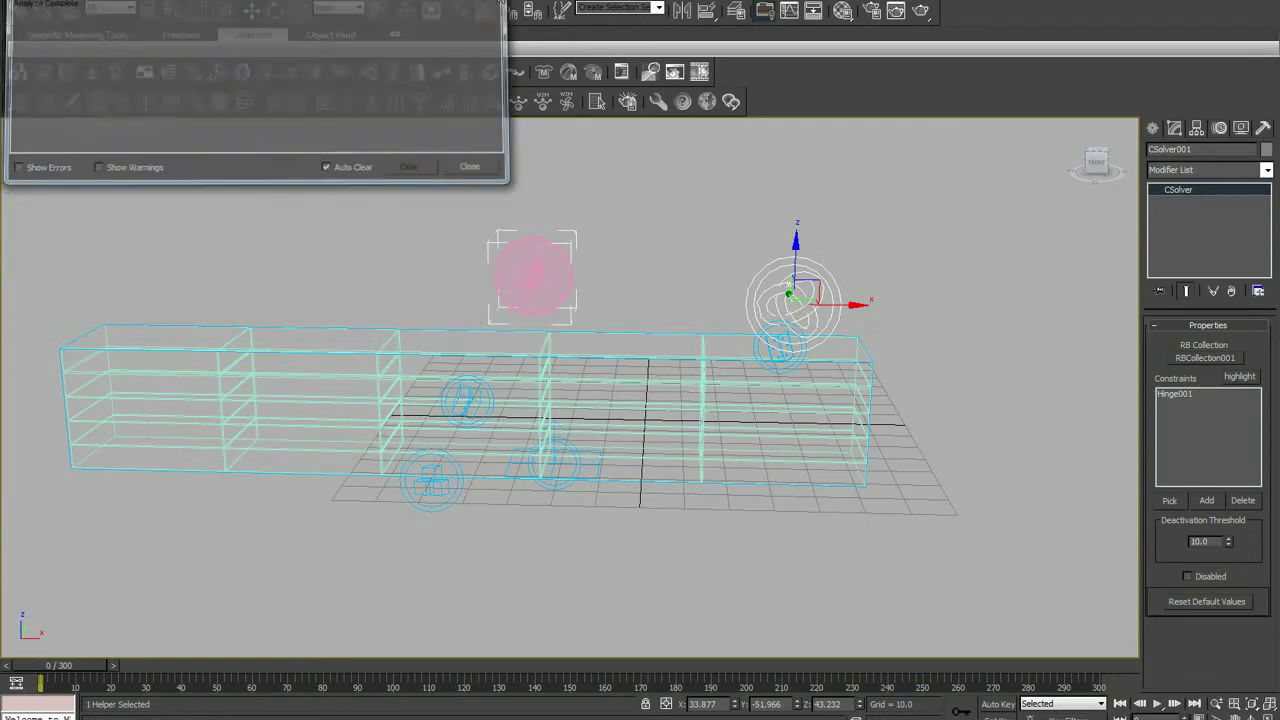
left_click(487, 415)
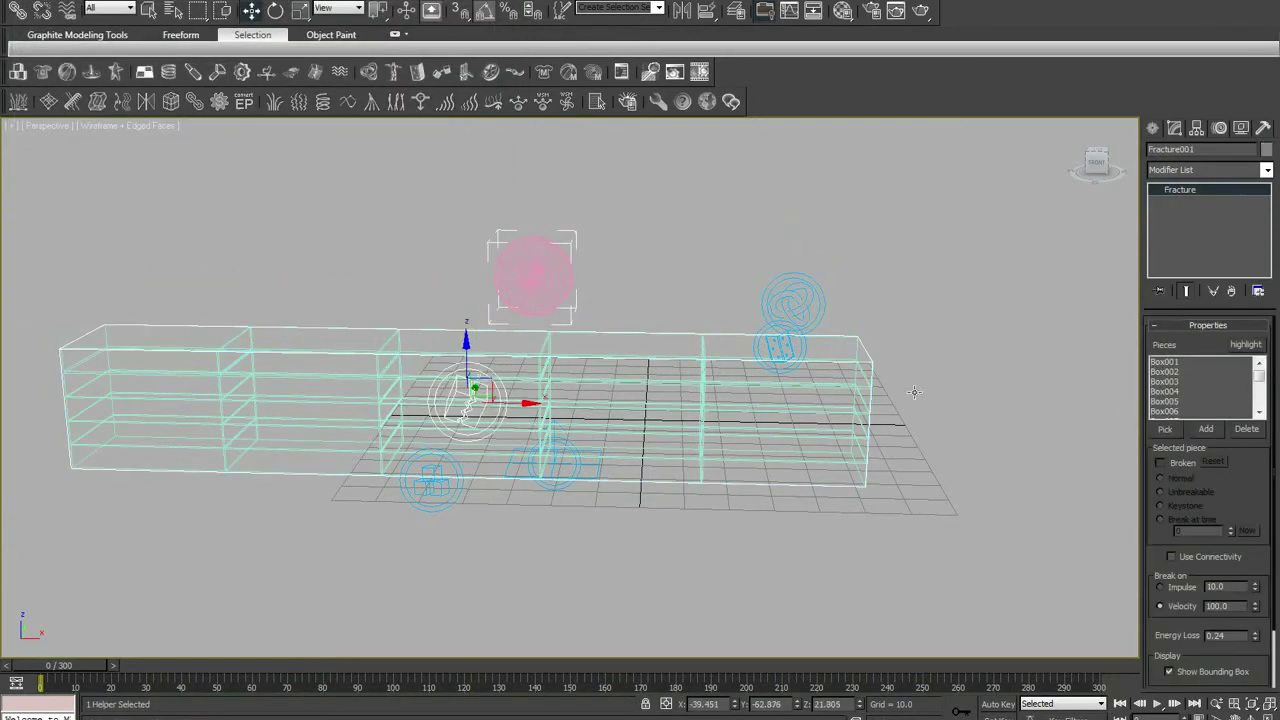
left_click(1198, 361)
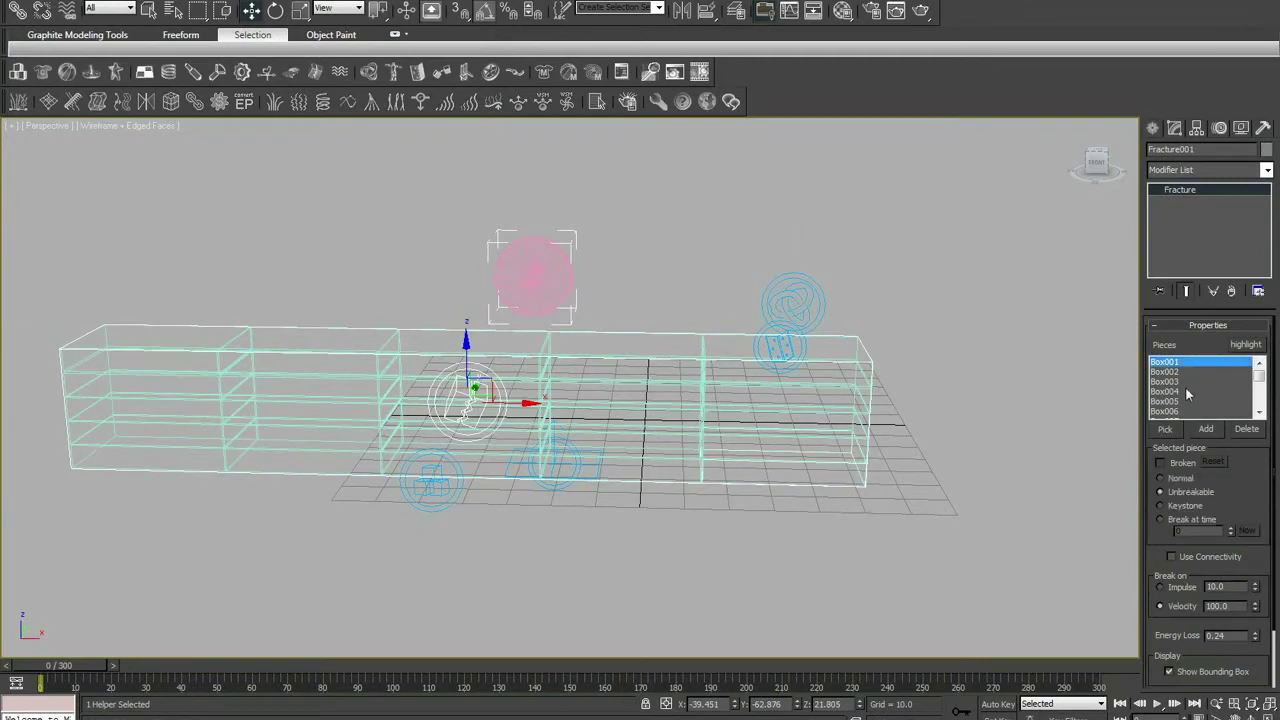
scroll(1185, 386, "down", 2)
scroll(1185, 386, "down", 3)
scroll(1182, 390, "down", 3)
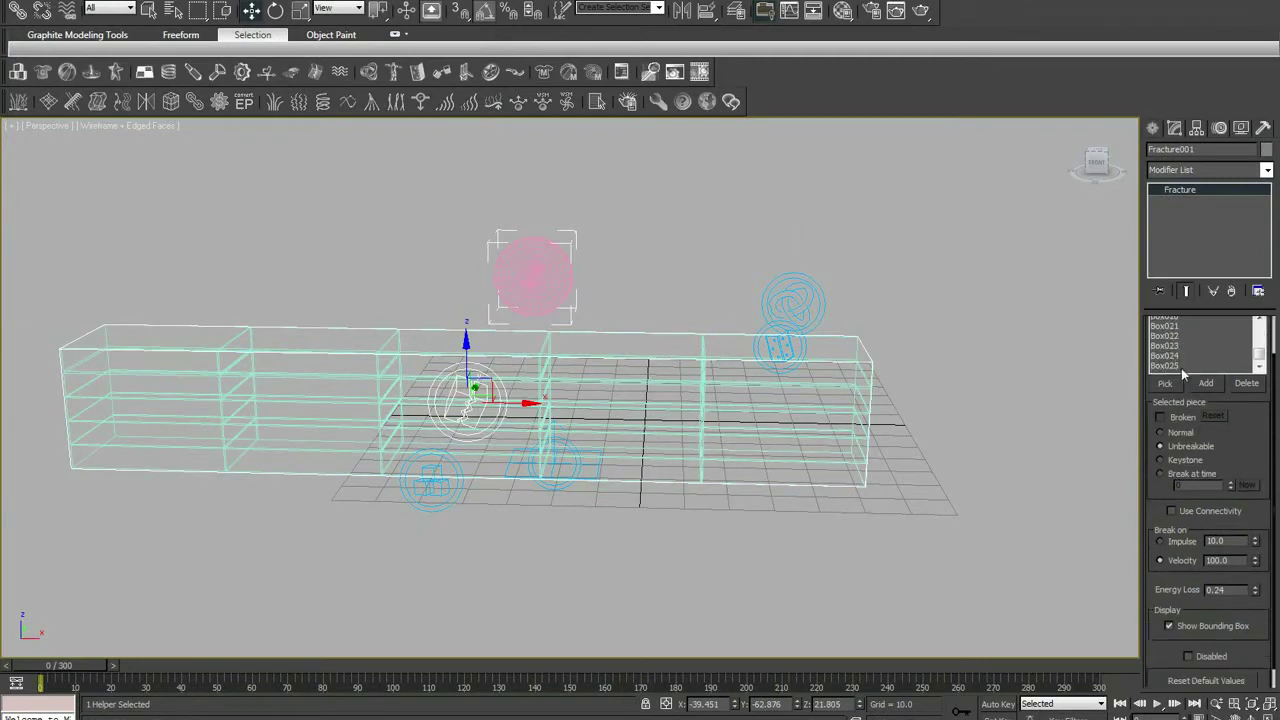
left_click(1183, 366, "shift")
left_click(1160, 433)
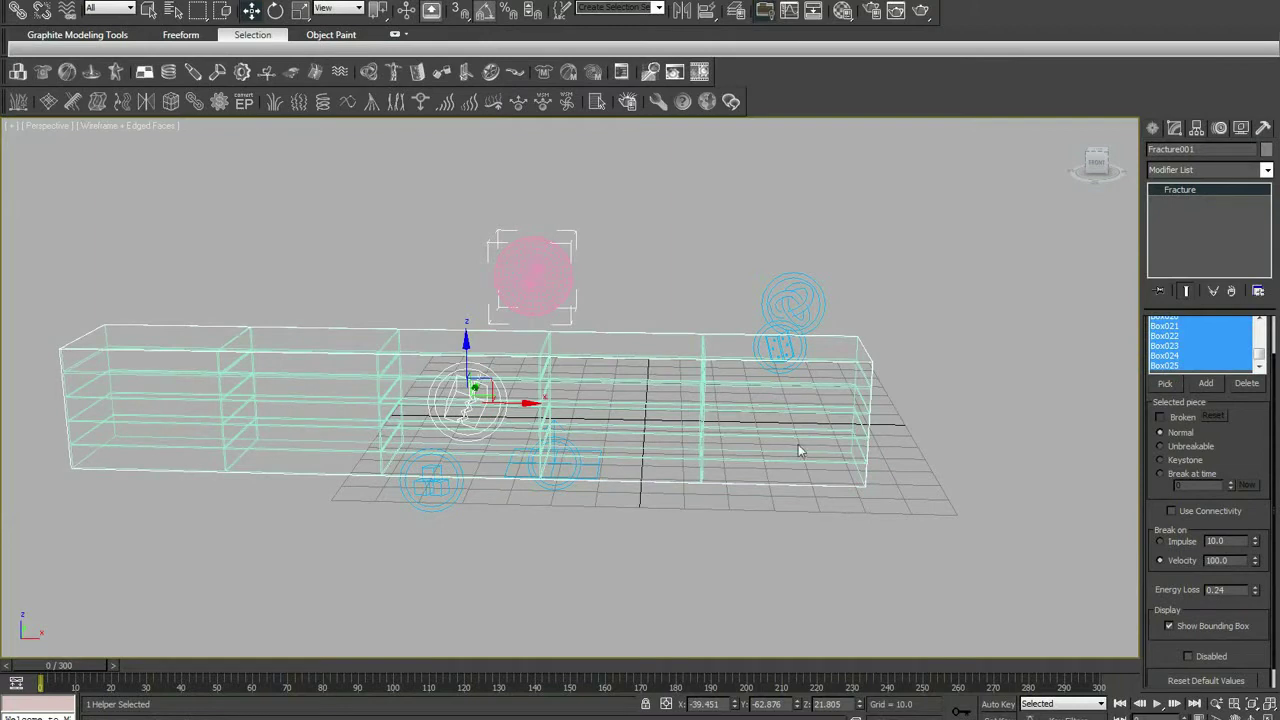
Preview the fracture setup in Havok from an oblique view of the wall.
middle_click_drag(798, 450, 784, 470)
left_click(673, 72)
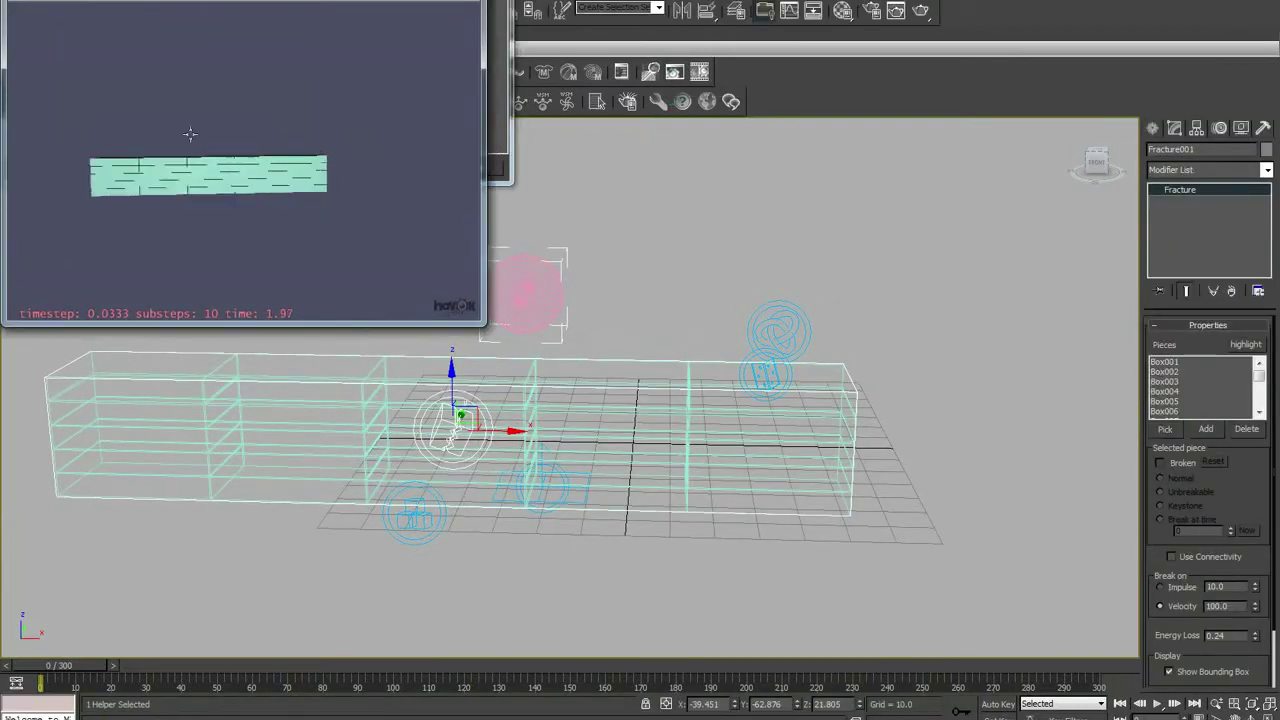
mouse_move(189, 131)
left_mouse_down()
mouse_move(304, 191)
mouse_move(217, 174)
mouse_move(237, 186)
mouse_move(278, 190)
mouse_move(645, 375)
left_mouse_up()
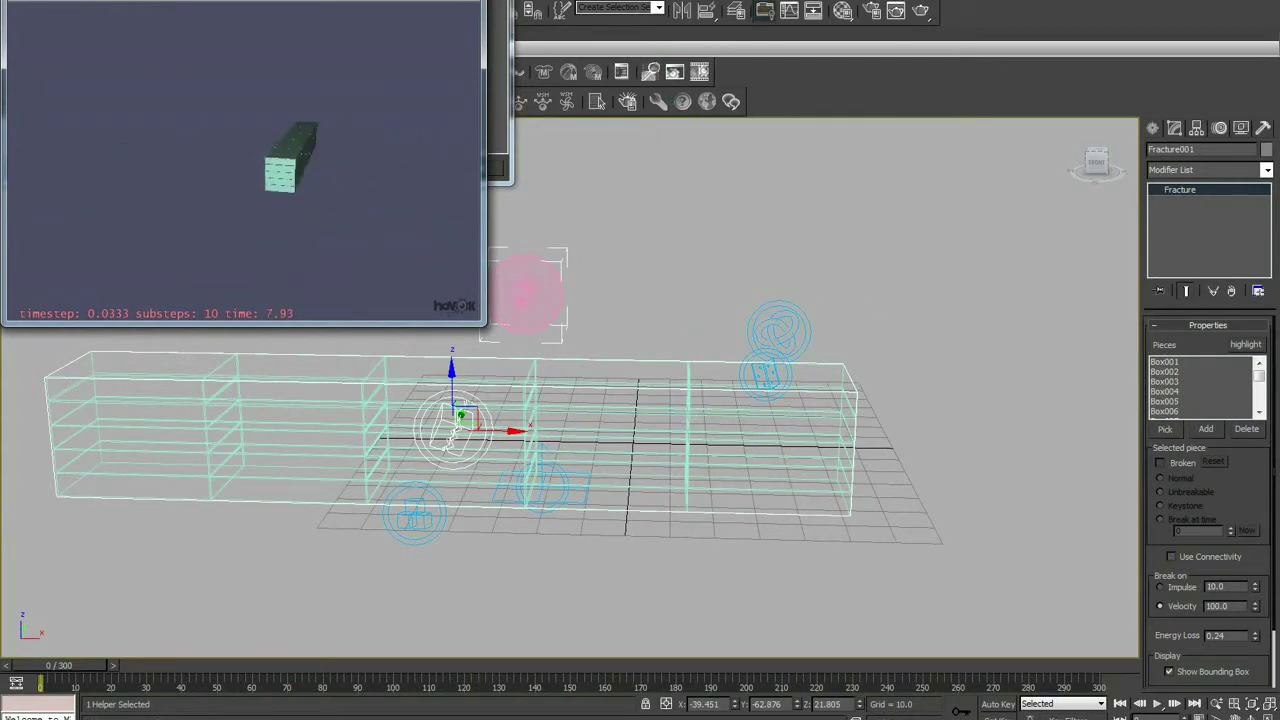
key("Escape")
Pick another object into RBCollection001 and watch the sphere hit the wall in Havok.
left_click(430, 512)
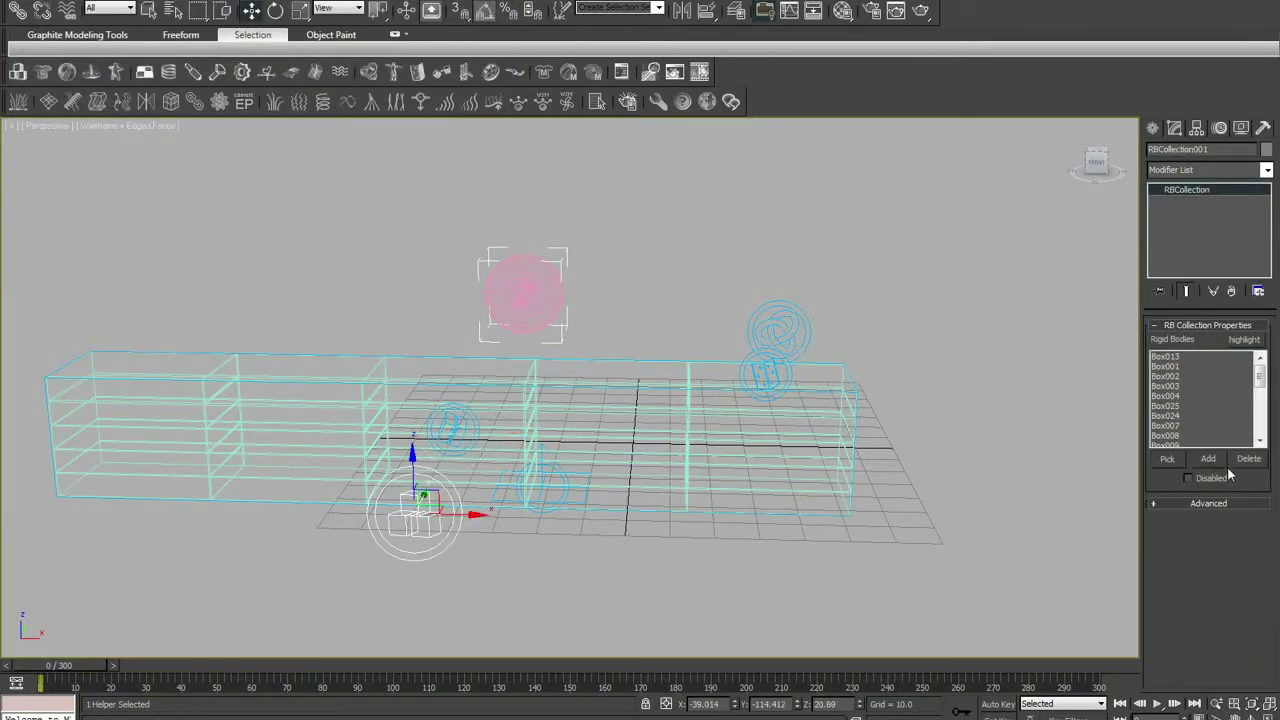
left_click(1167, 458)
left_click(508, 301)
left_click(676, 72)
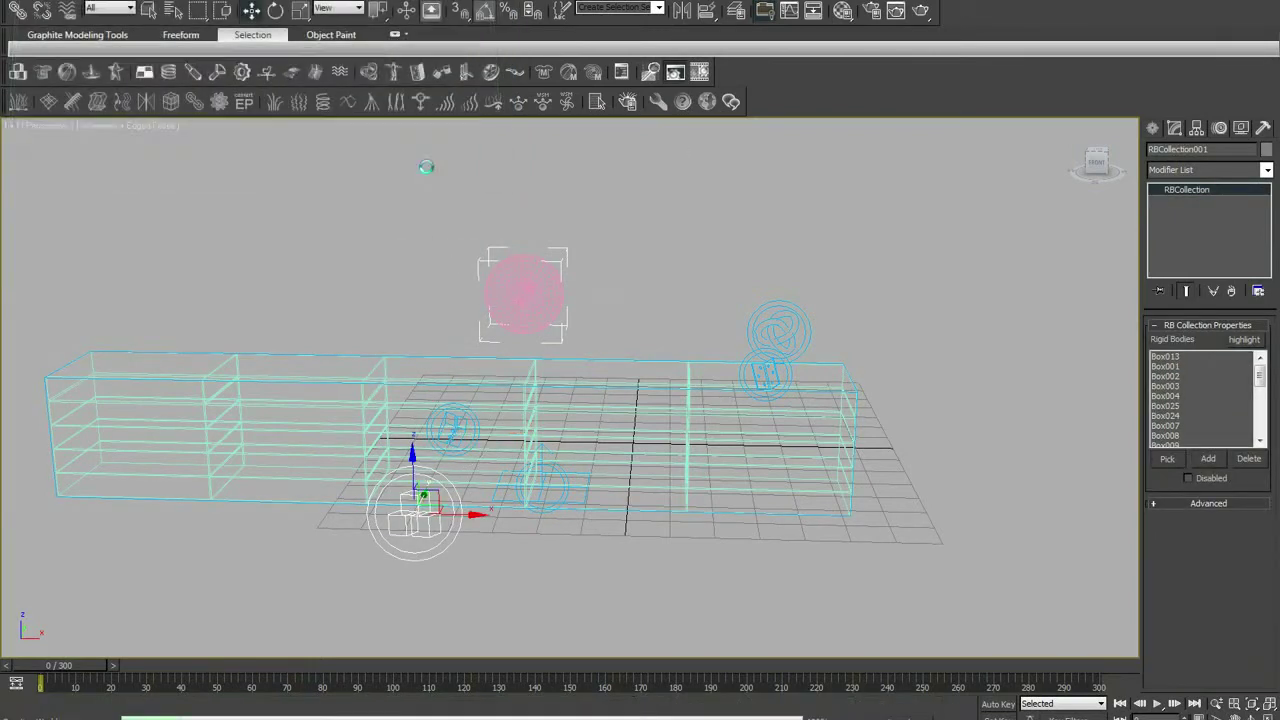
key("p")
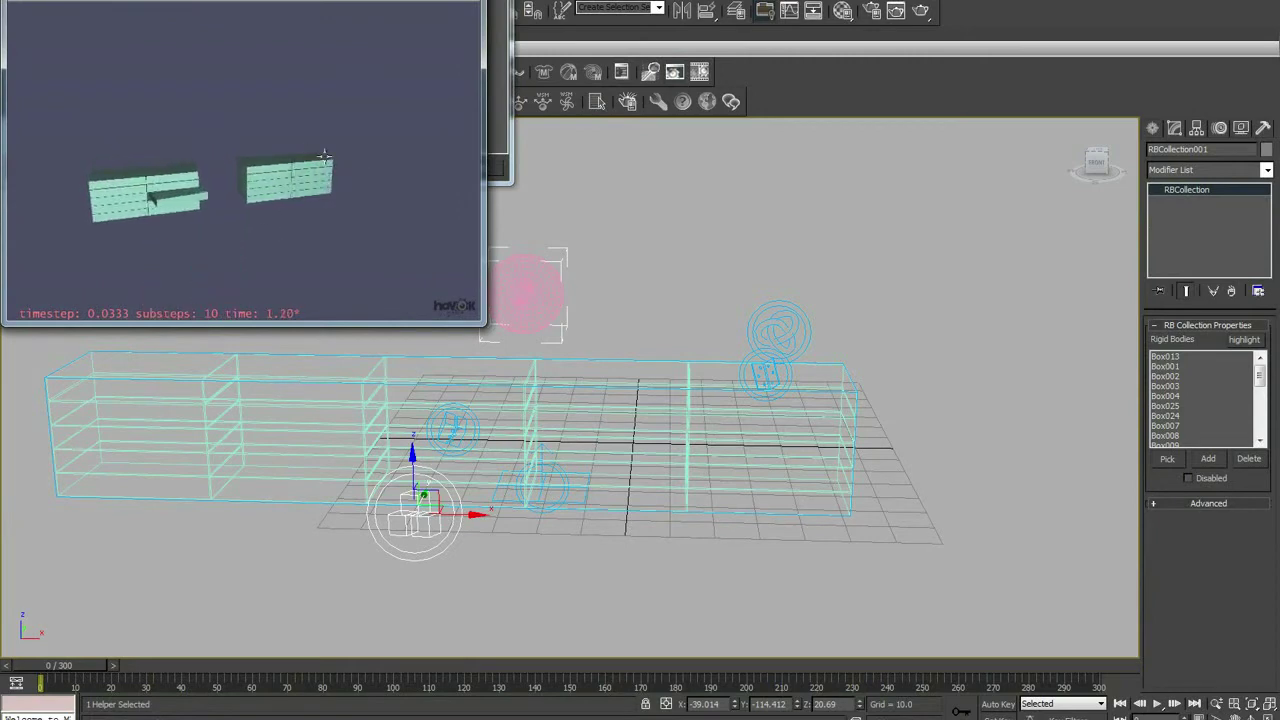
left_click_drag(324, 156, 200, 186)
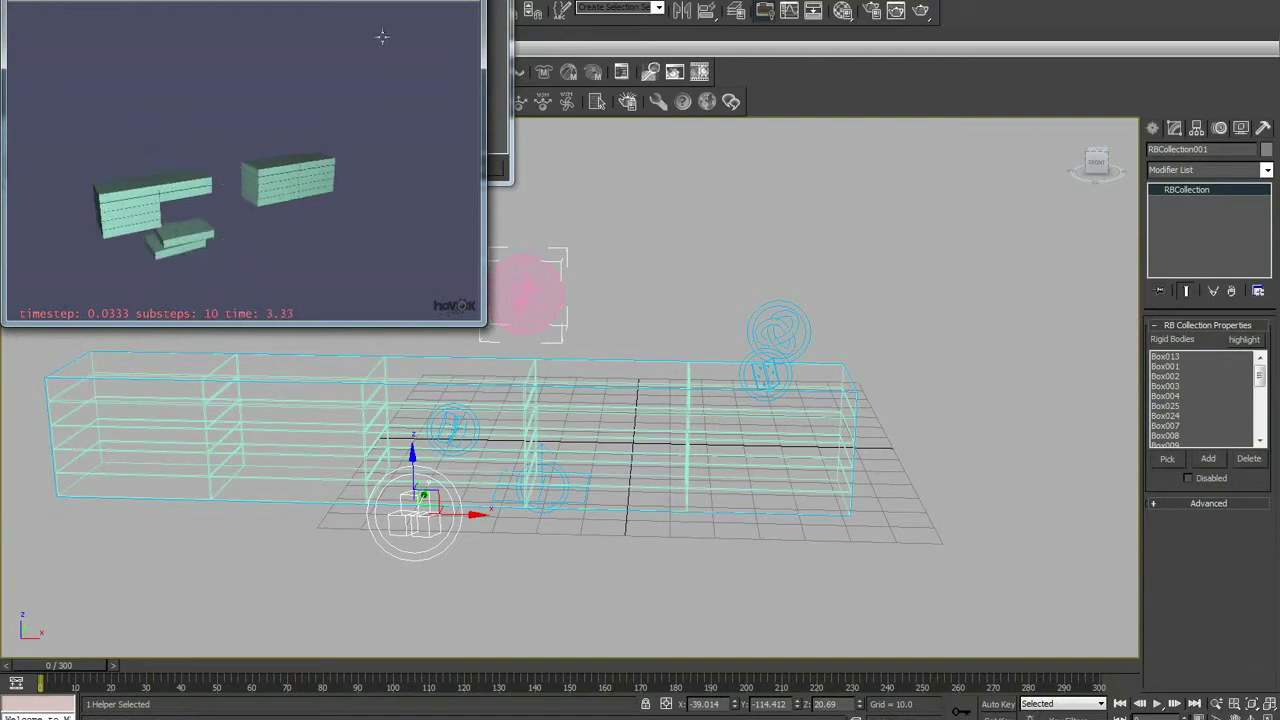
key("Escape")
Preview CSolver001 with Deactivation Threshold 0.0, showing the wall breaking into two swinging sections.
left_click(767, 318)
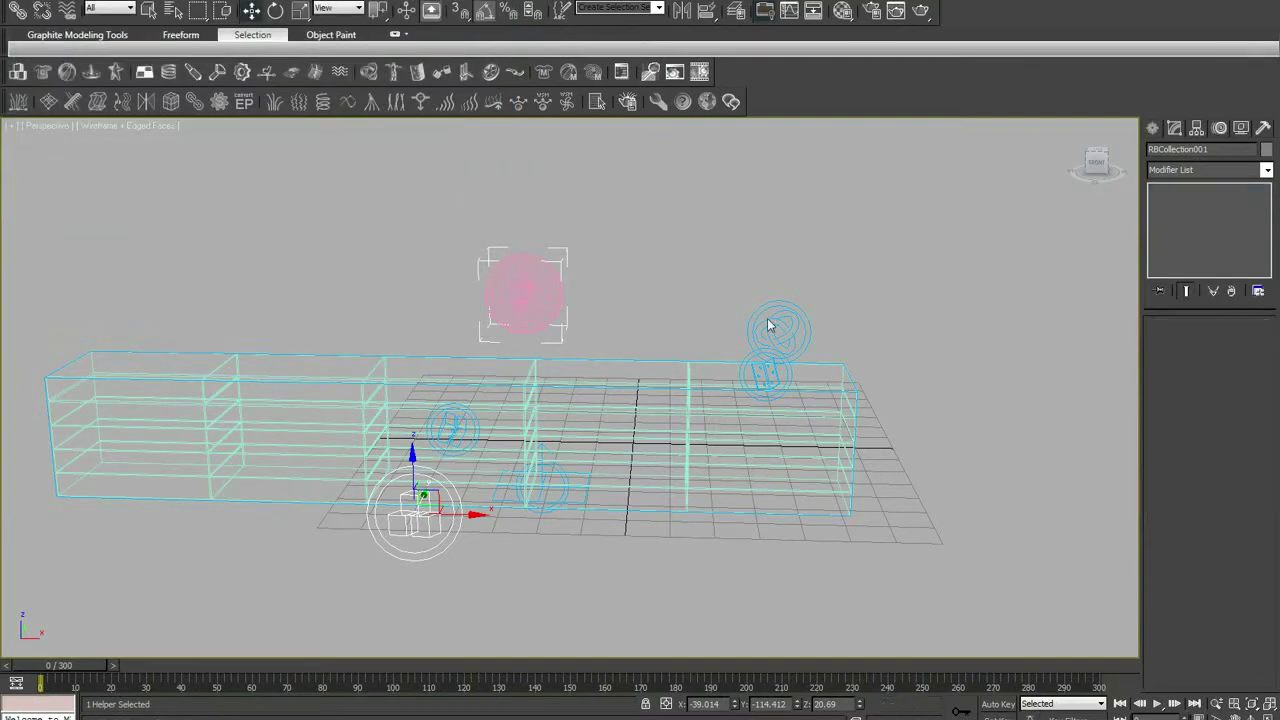
left_click(773, 323)
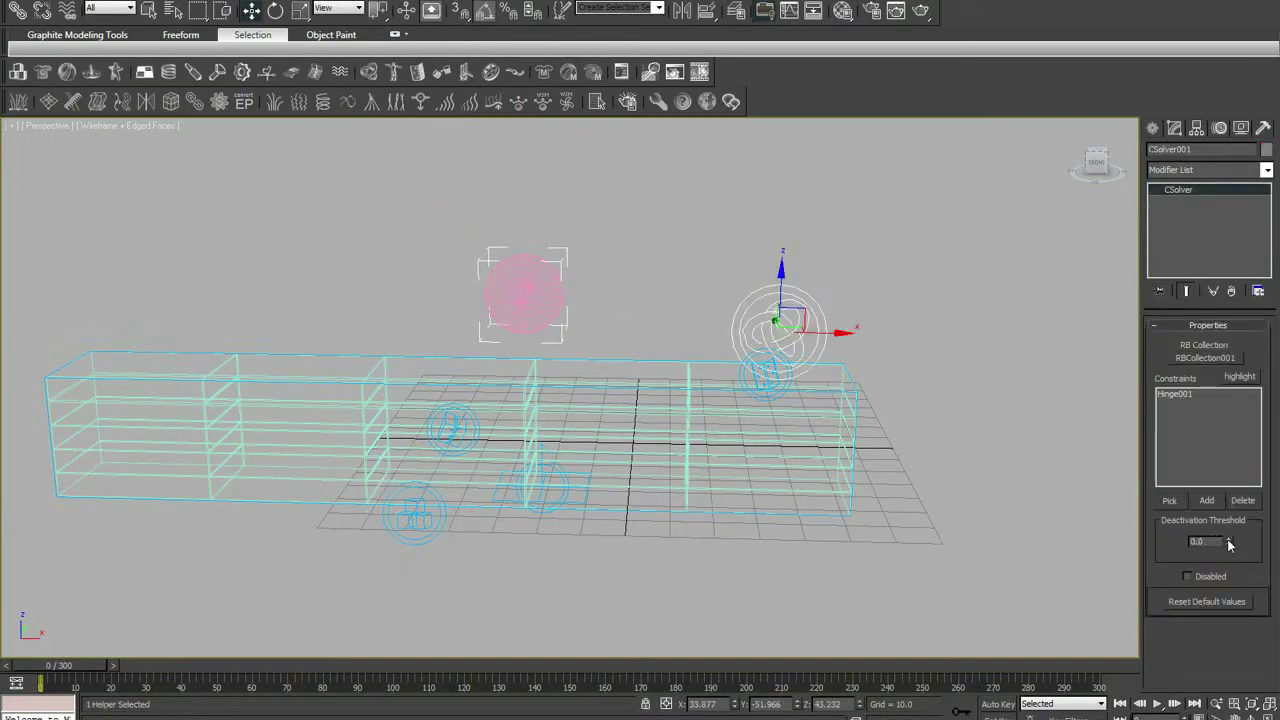
left_click(674, 72)
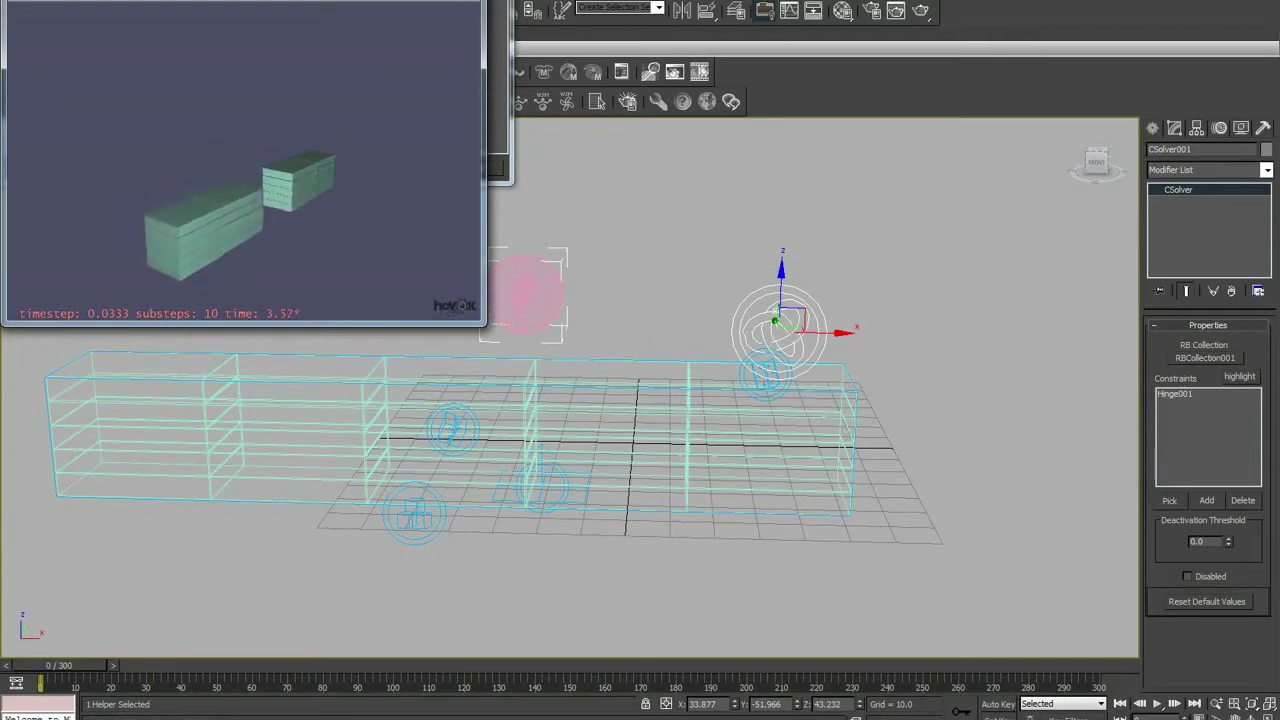
key("Escape")
key("Escape")
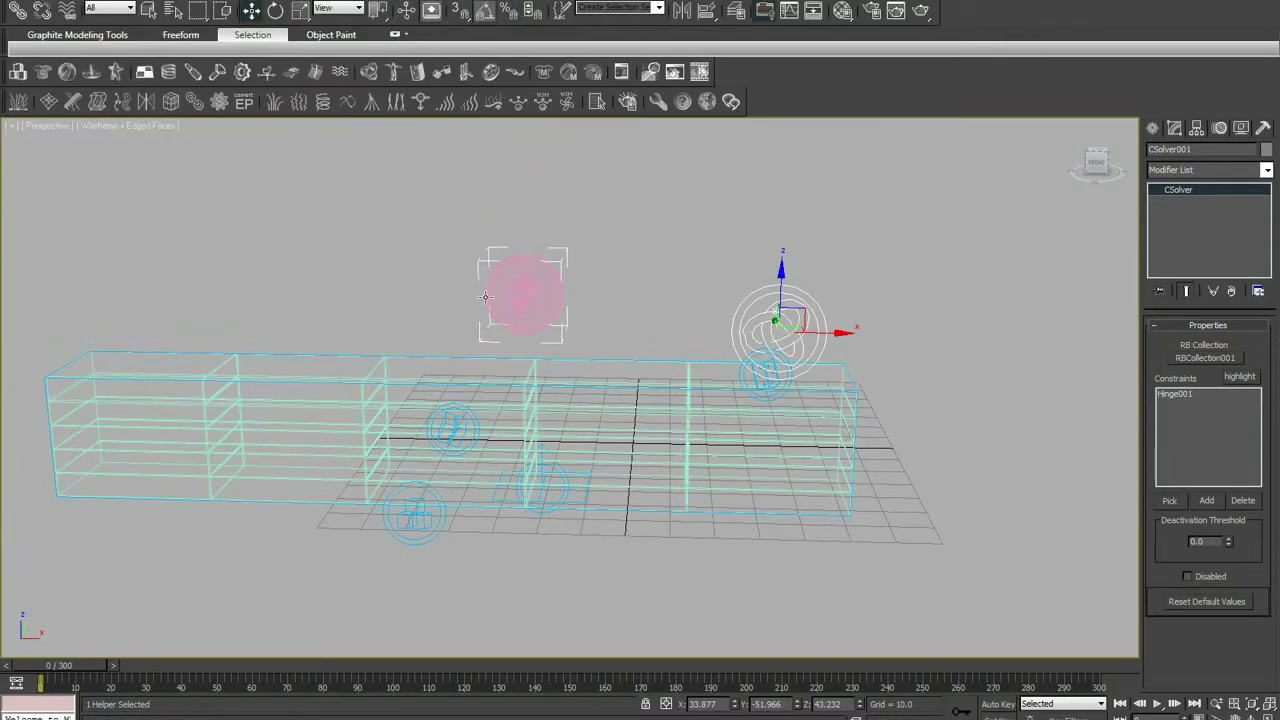
left_click(519, 289)
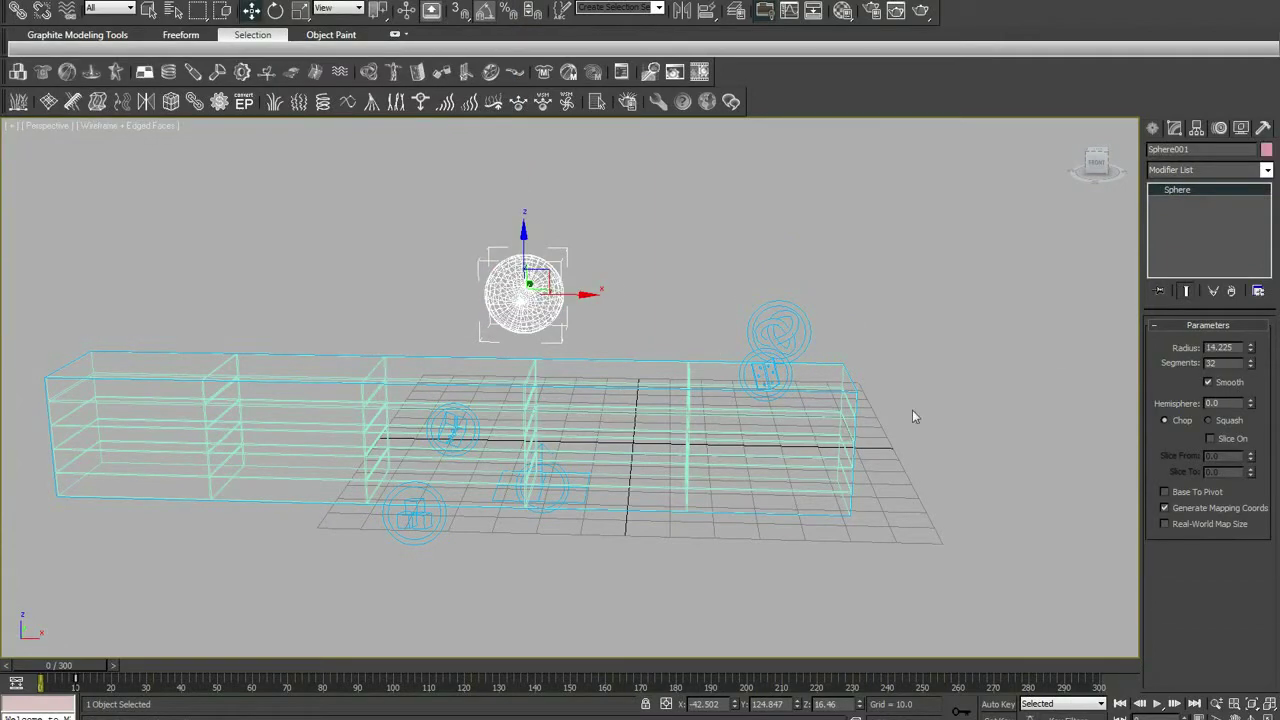
Inspect bricks Box018 and Box013 in the wall, then reselect the Fracture001 helper.
left_click(462, 428)
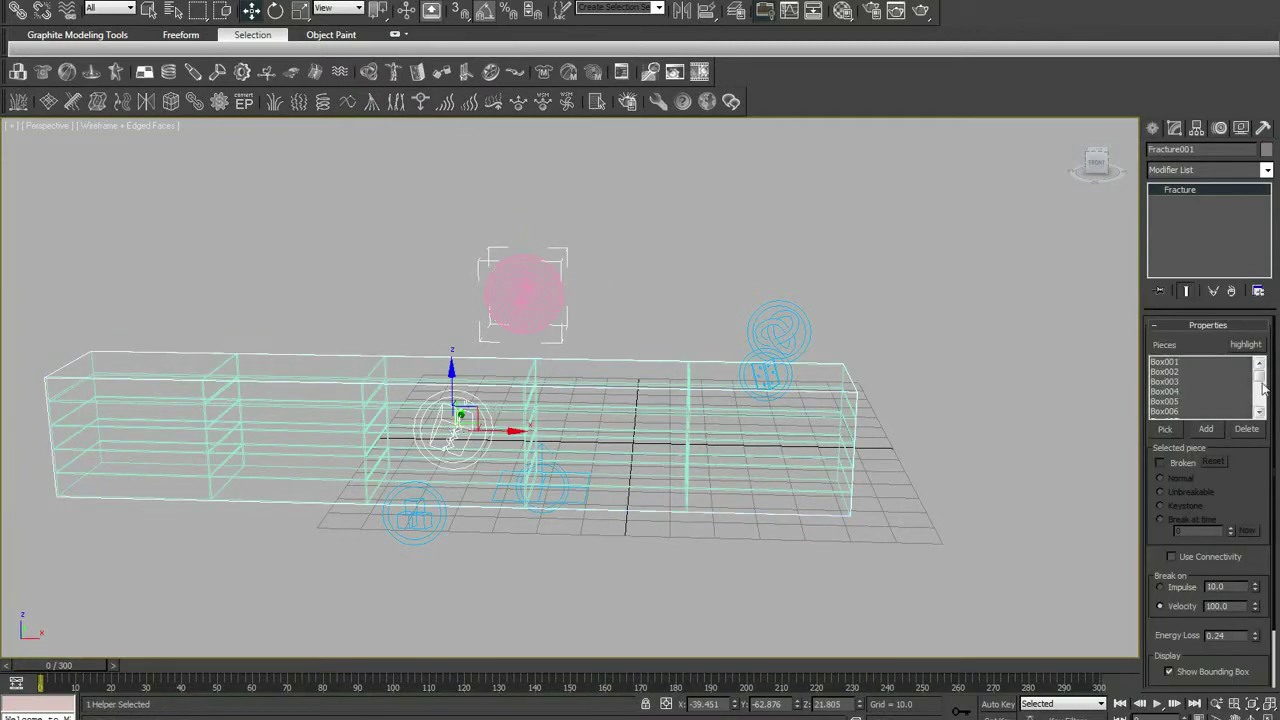
left_click(491, 432)
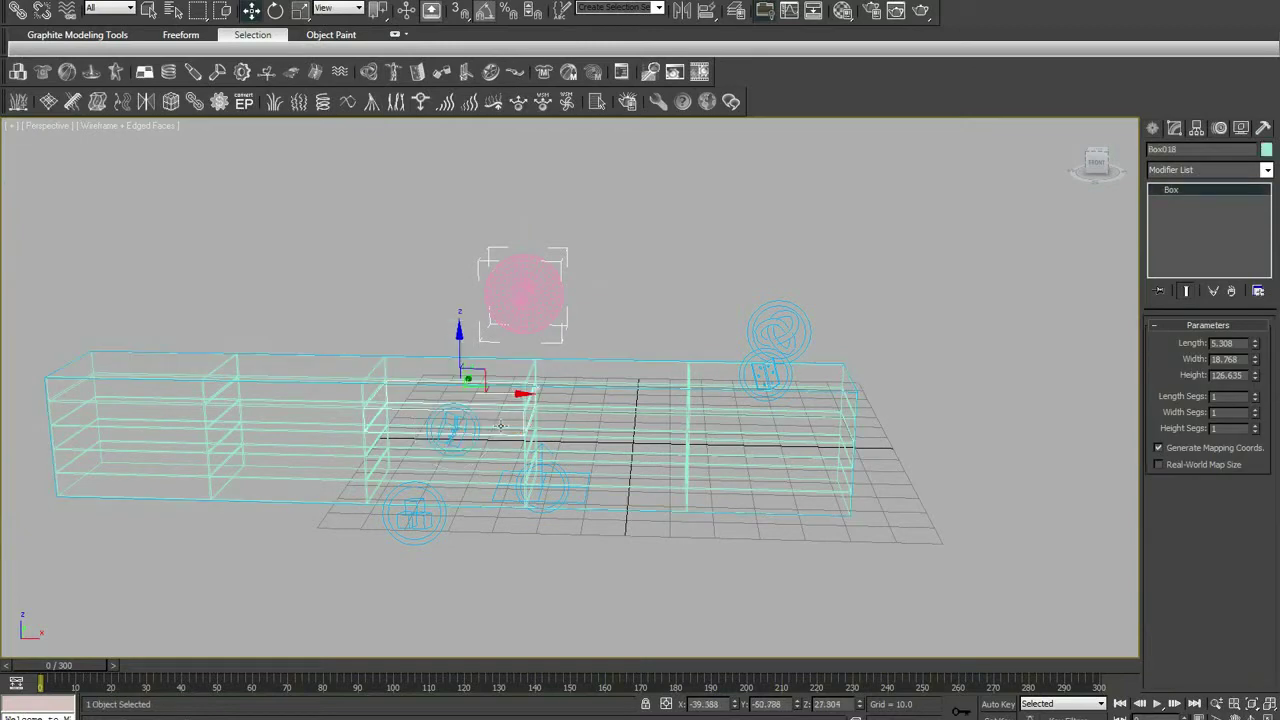
middle_click_drag(495, 430, 515, 420, "alt")
scroll(515, 420, "up", 3)
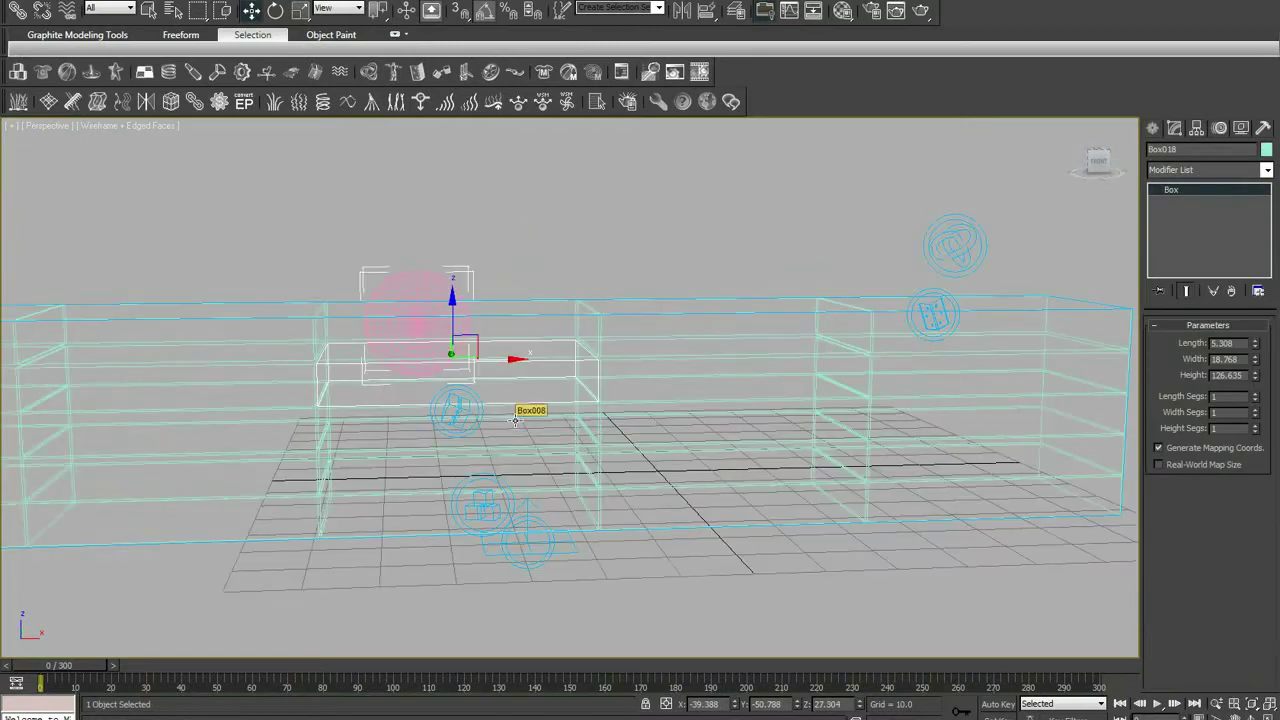
left_click(394, 418)
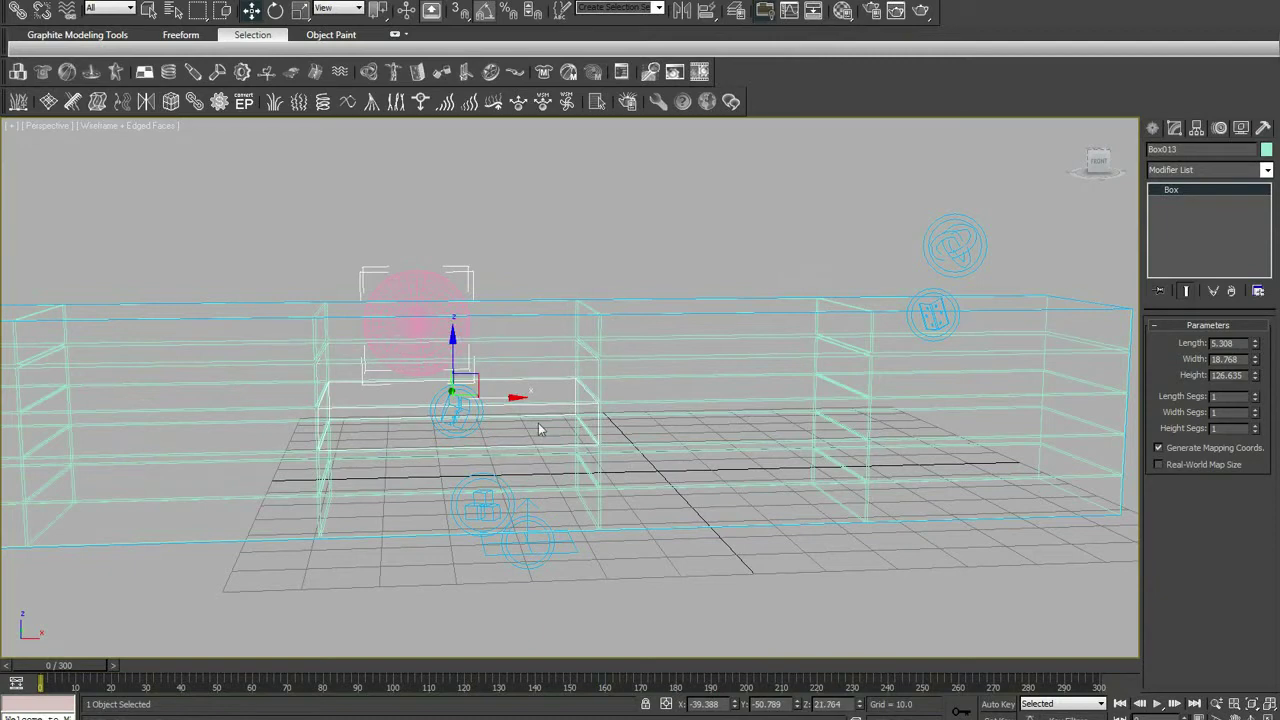
left_click(476, 419)
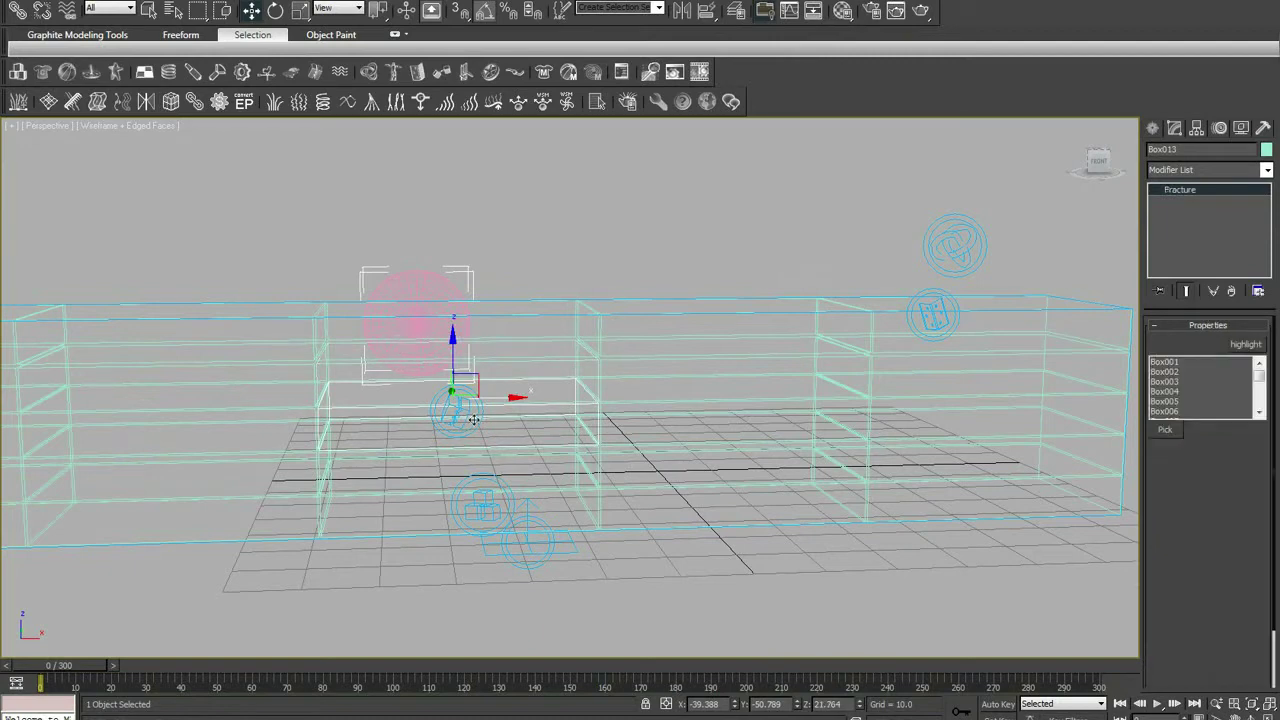
Make Box018 a Keystone piece in Fracture001's pieces list.
left_click(1165, 391)
scroll(1175, 397, "down", 2)
scroll(1165, 397, "down", 1)
scroll(1158, 397, "down", 2)
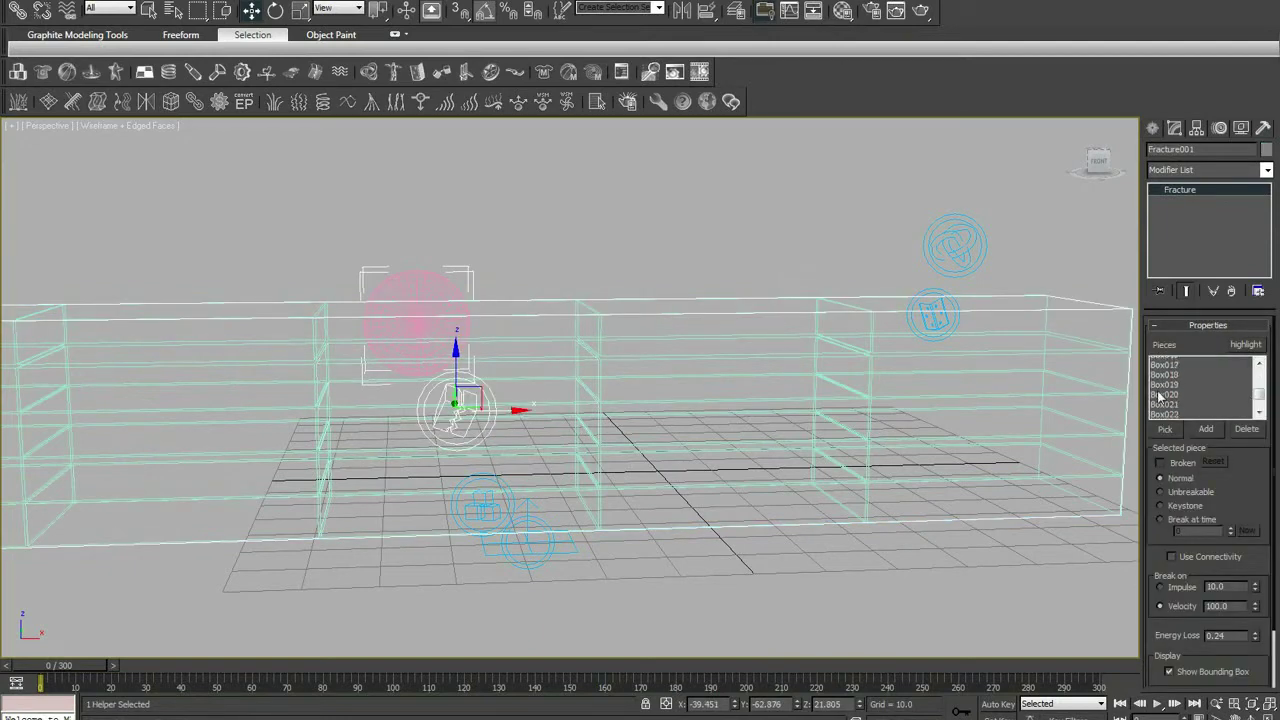
scroll(1192, 402, "up", 1)
left_click(1170, 411)
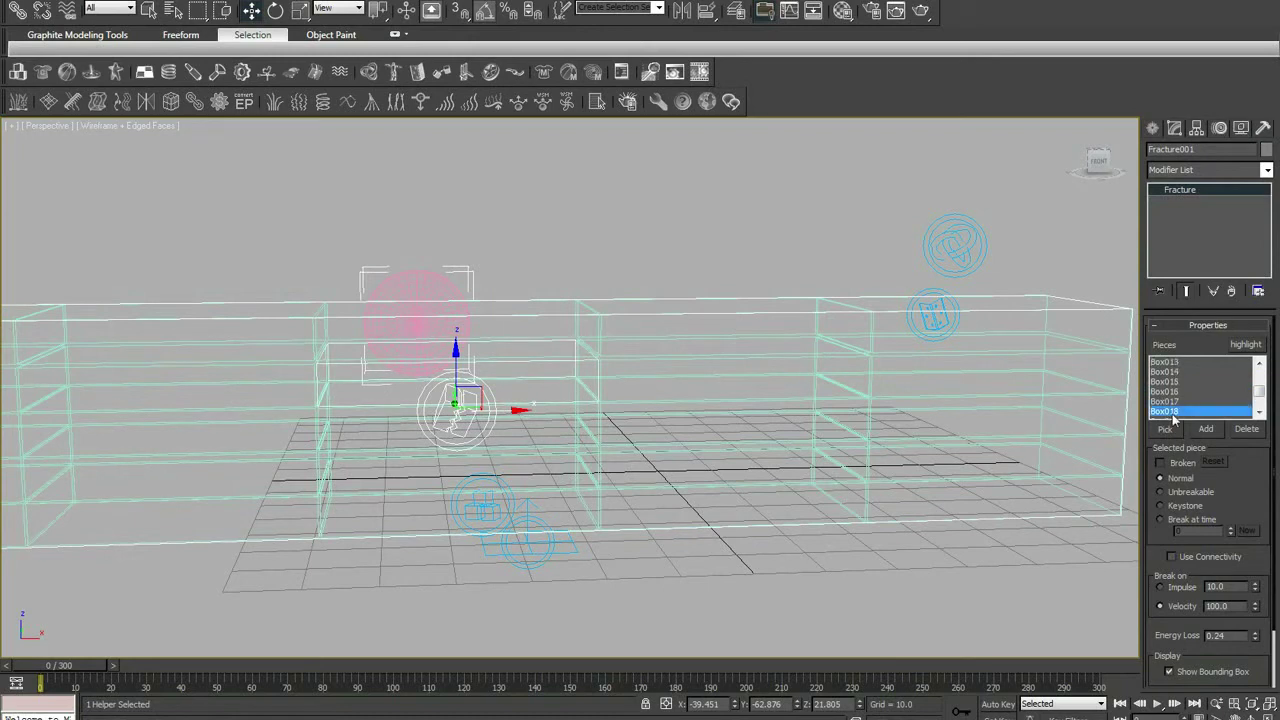
left_click(1163, 503)
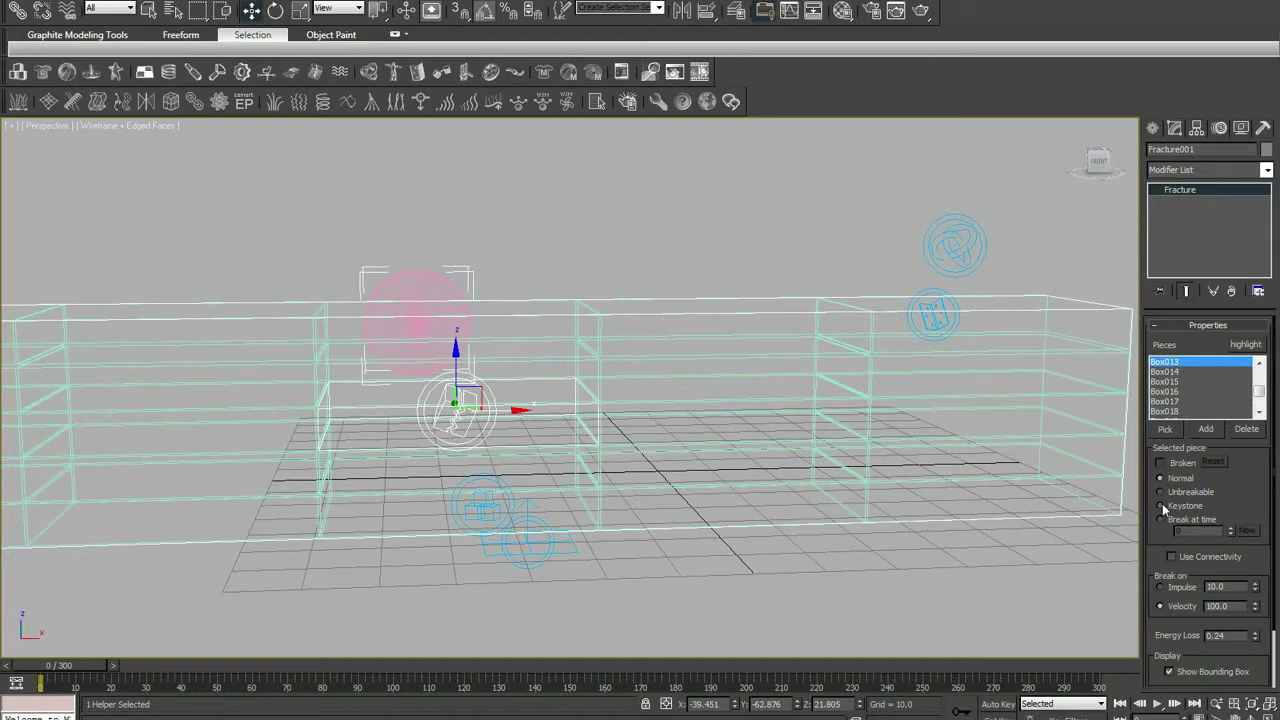
scroll(881, 497, "down", 3)
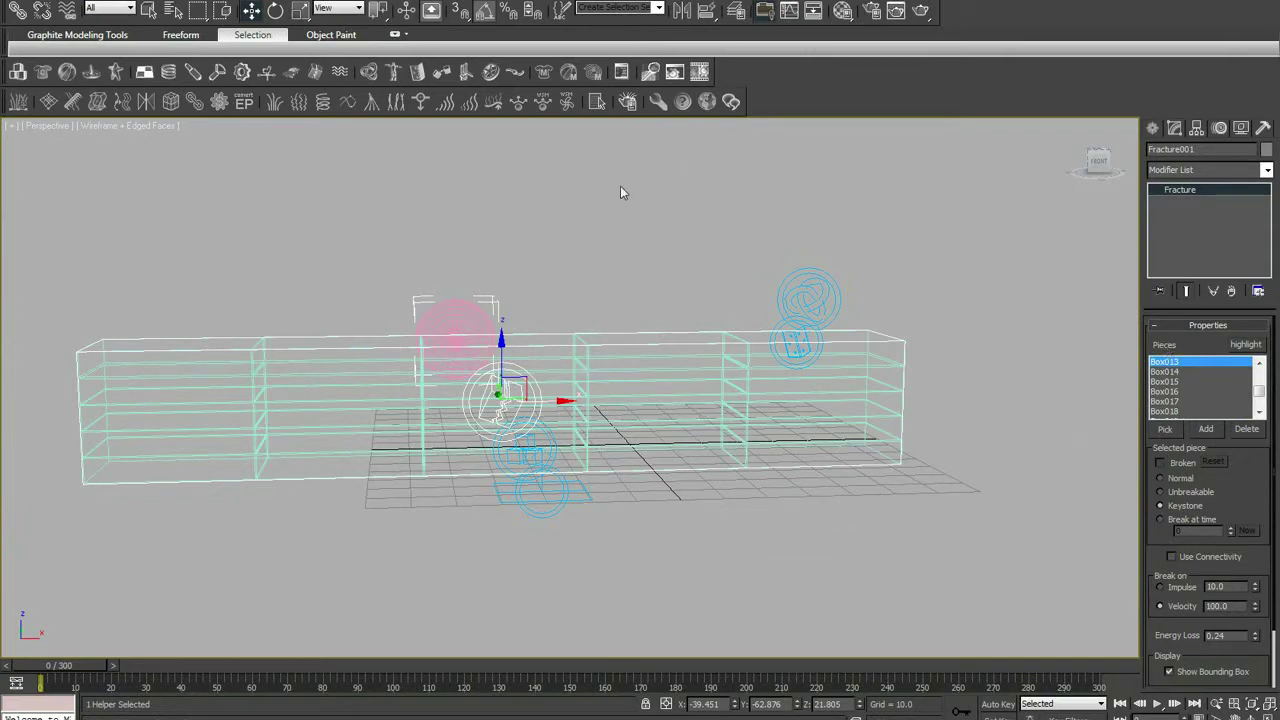
Play the Havok preview of the sphere shattering the wall, then close it.
left_click(671, 80)
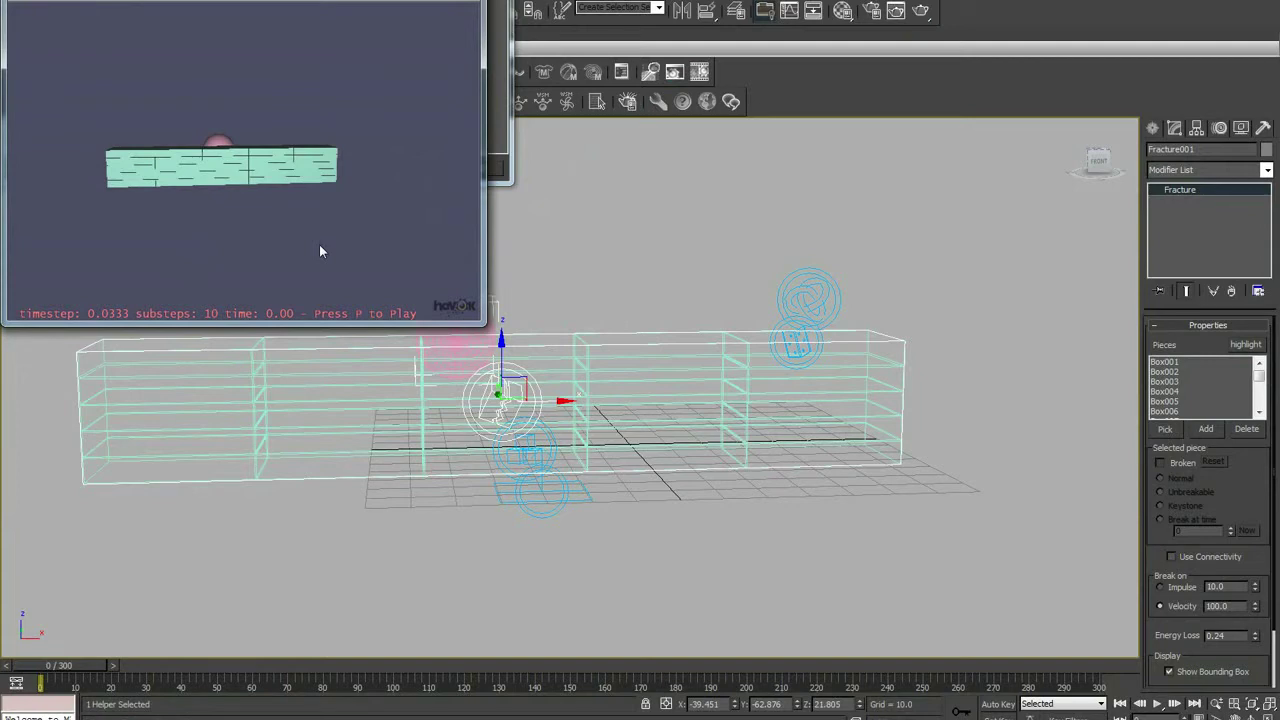
key("p")
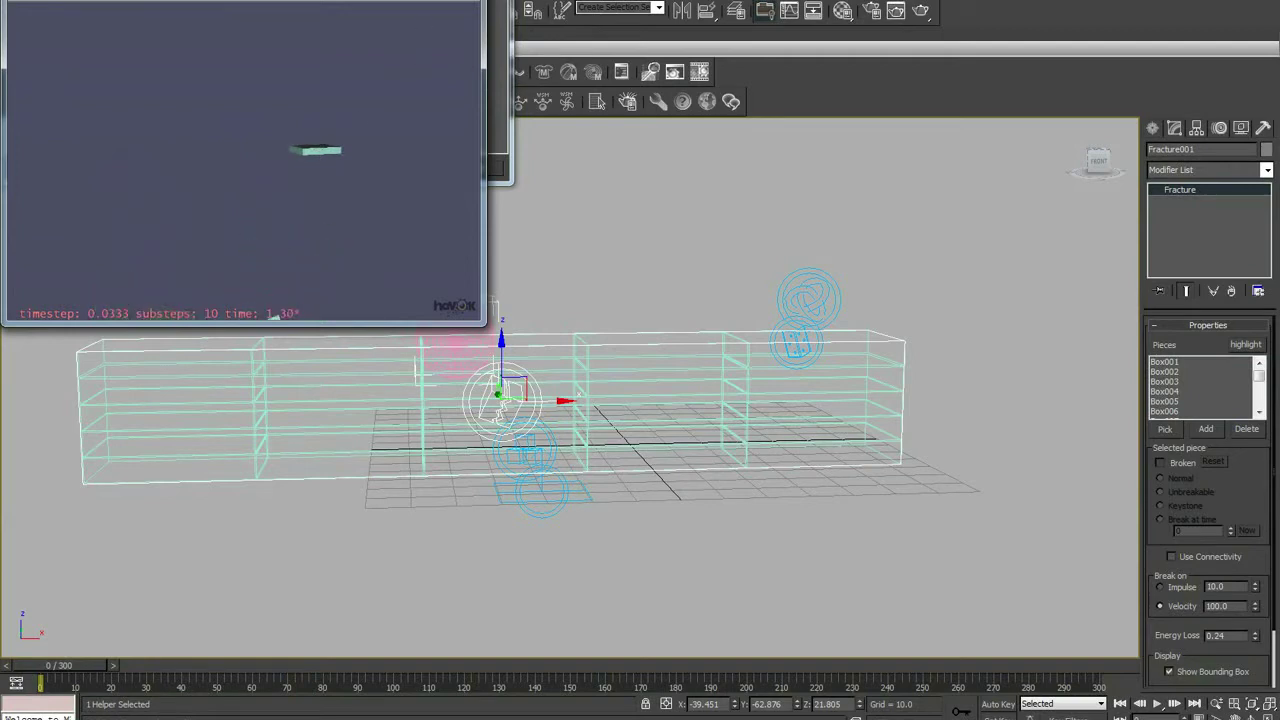
key("Escape")
key("Escape")
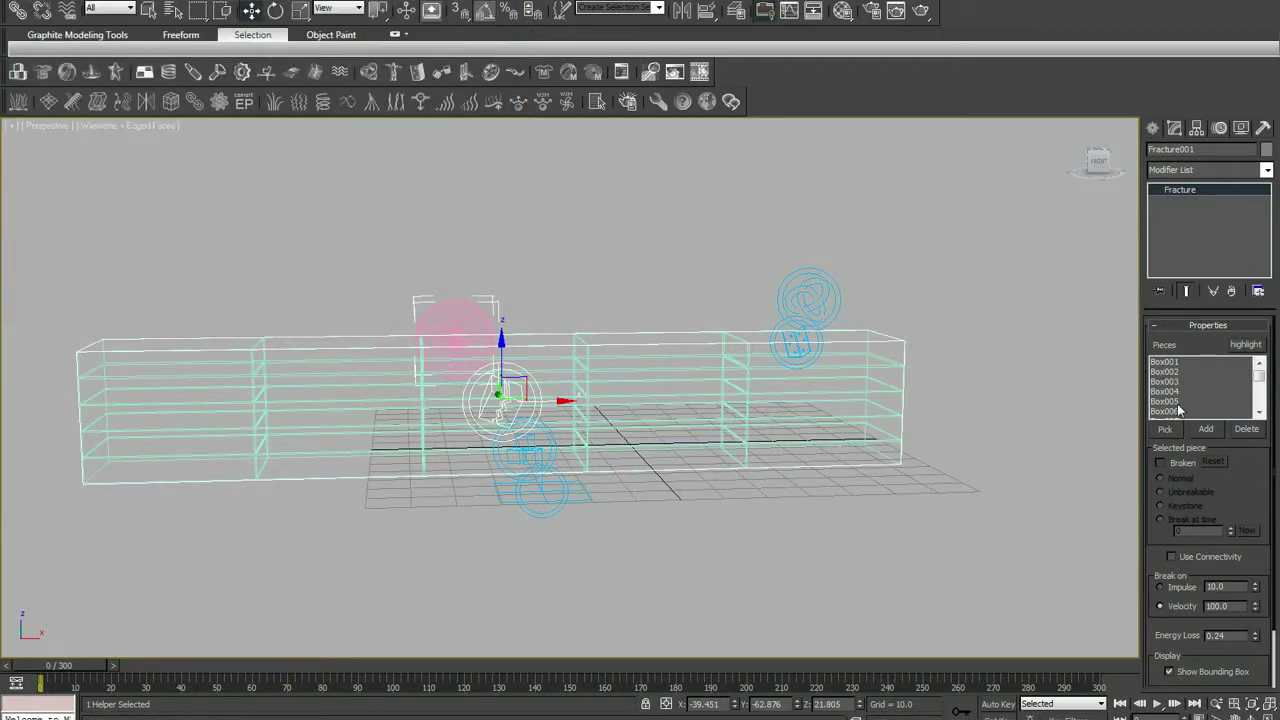
Delete the pink sphere and select the Fracture001 helper.
left_click(454, 319)
key("Delete")
left_click(514, 418)
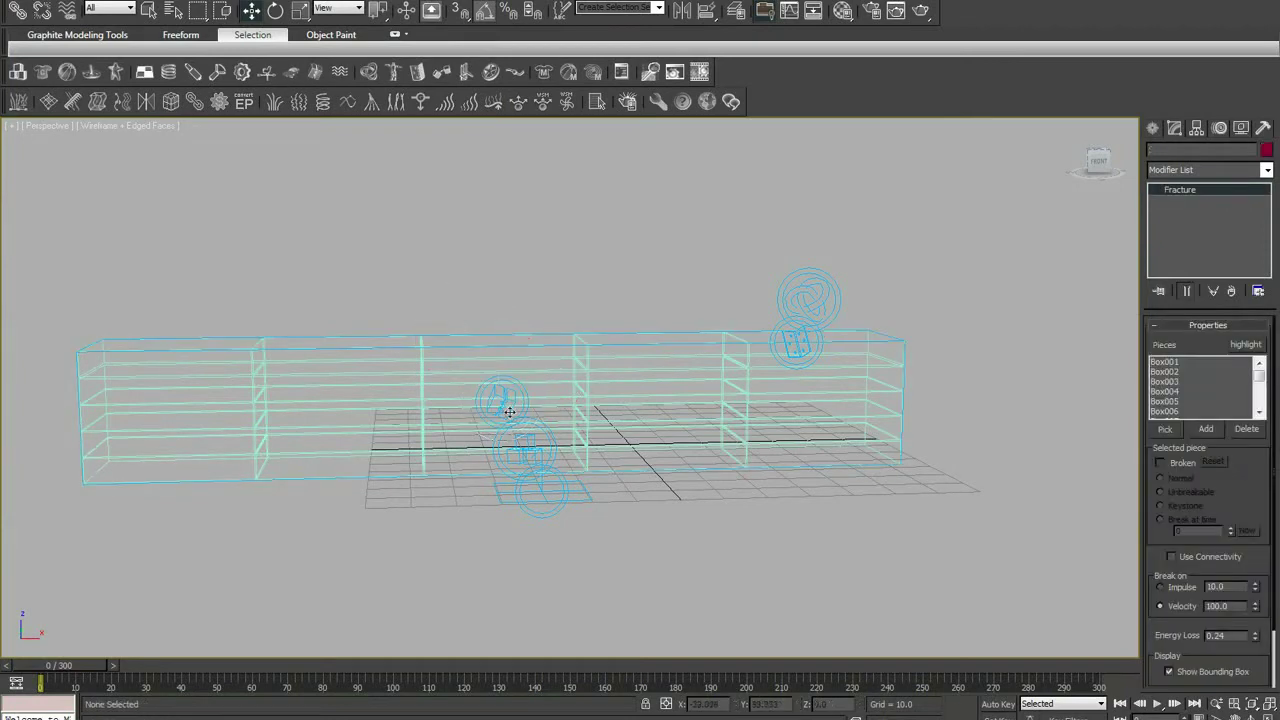
key("bracketleft")
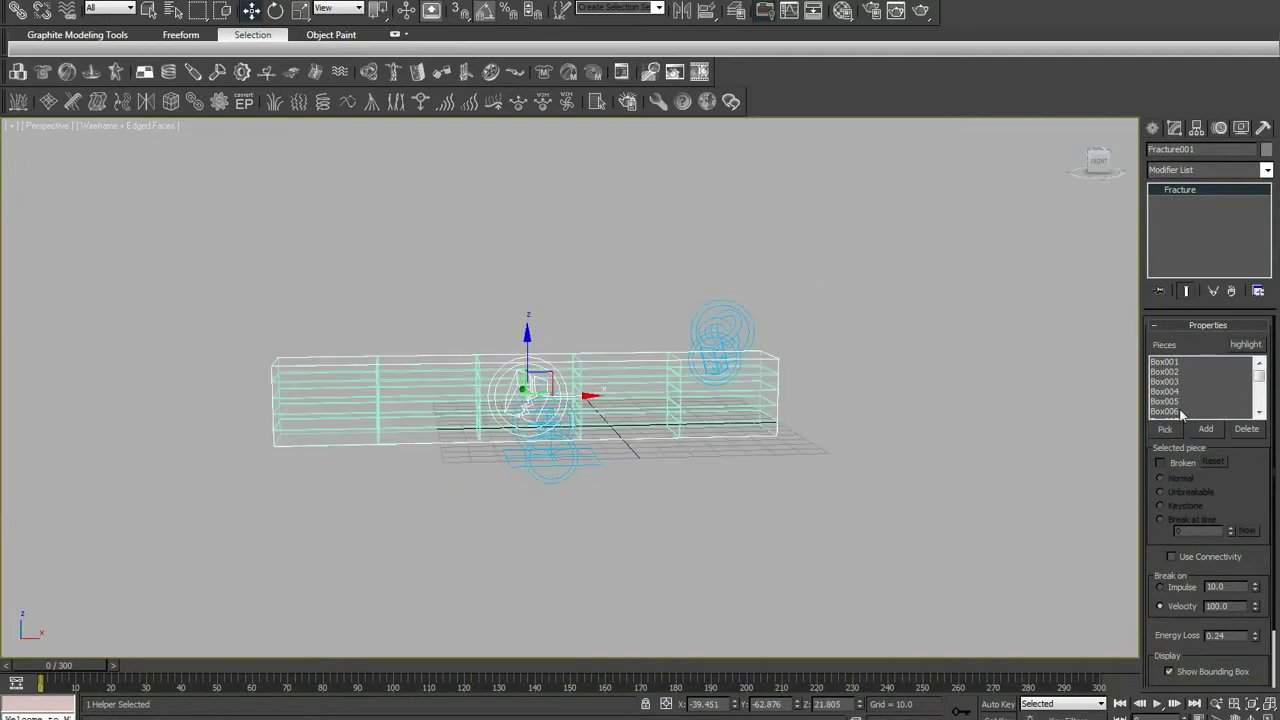
Set Box006 to Break at time with the time slider at frame 19.
left_click(1181, 412)
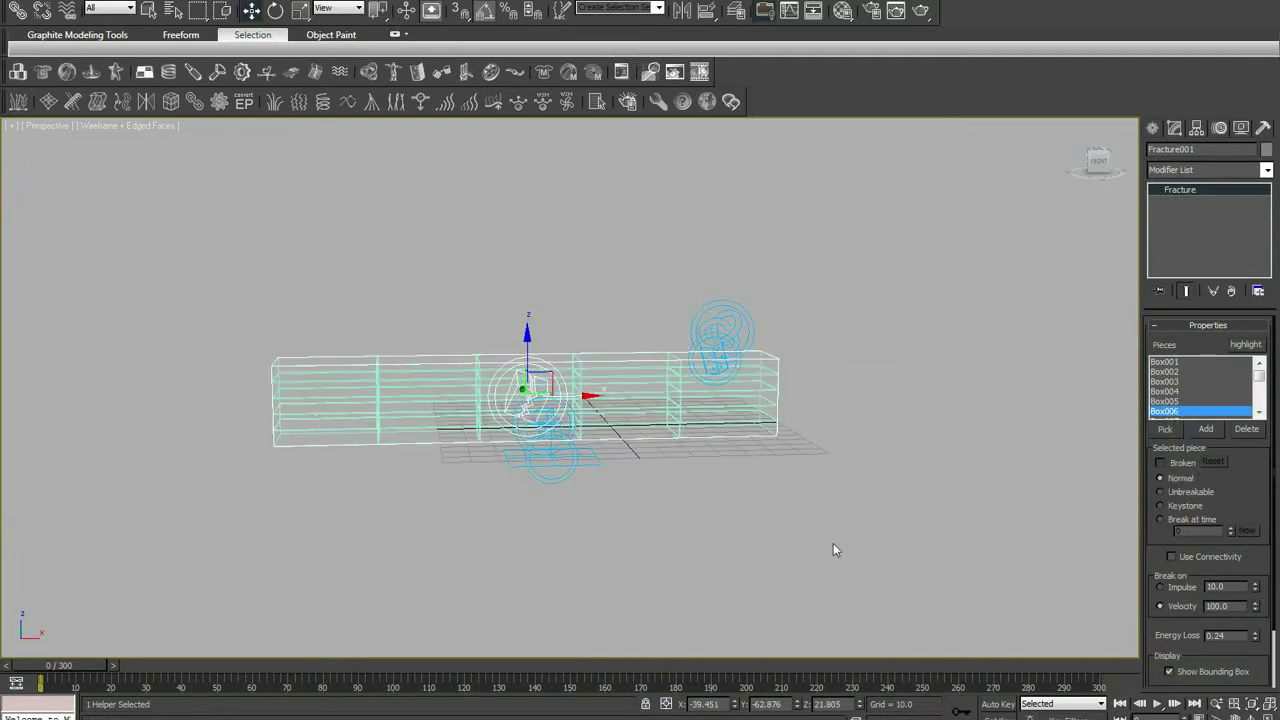
left_click(1173, 521)
left_click_drag(89, 679, 157, 677)
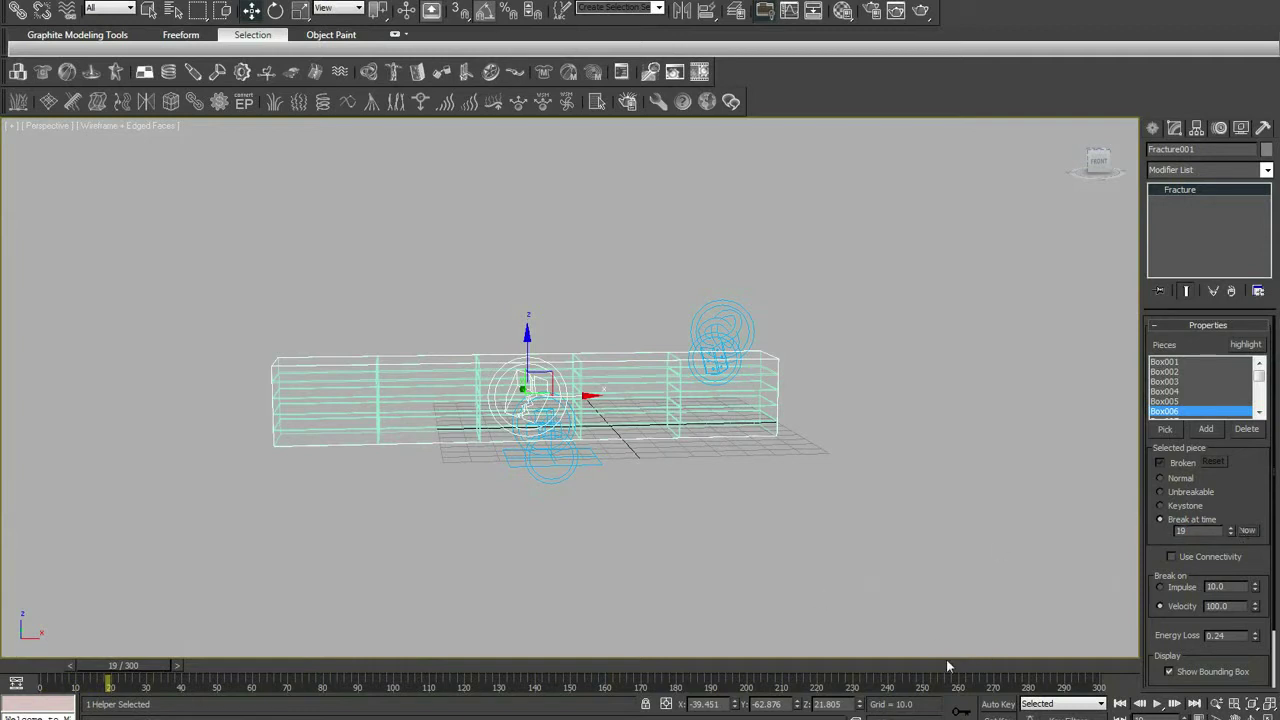
Play the Havok preview showing the wall staying intact, then close it.
left_click(673, 74)
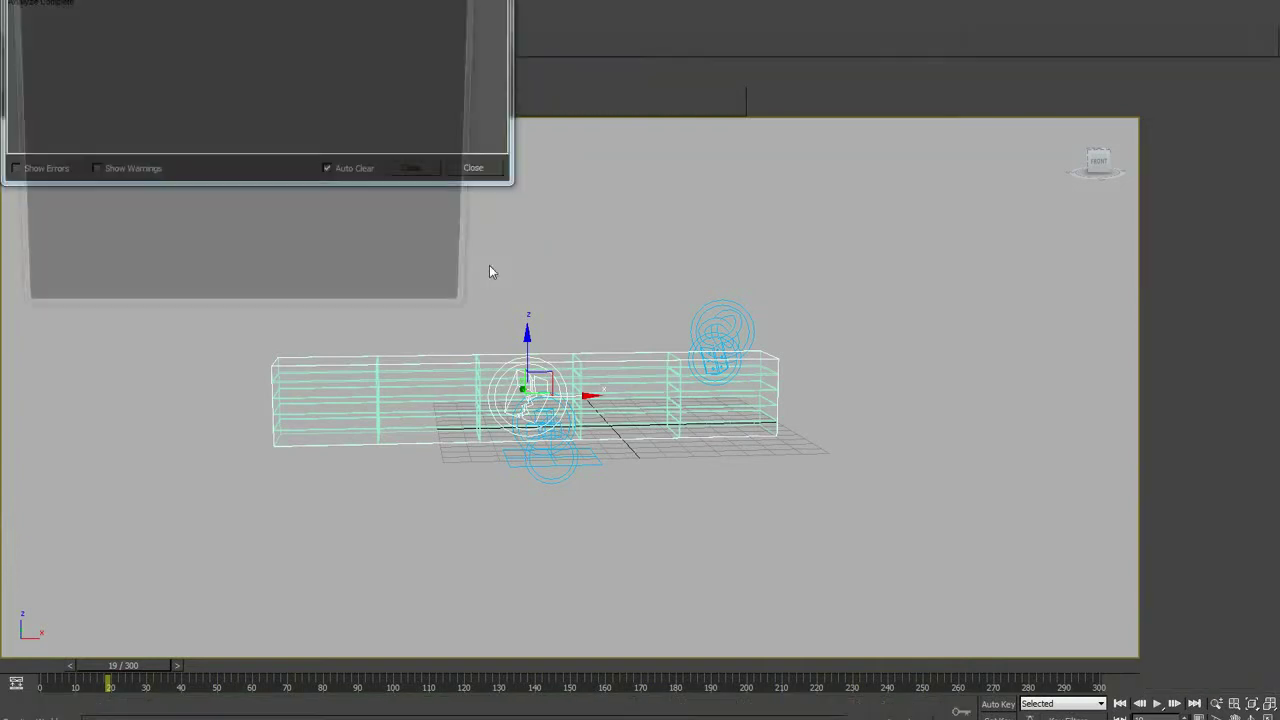
key("p")
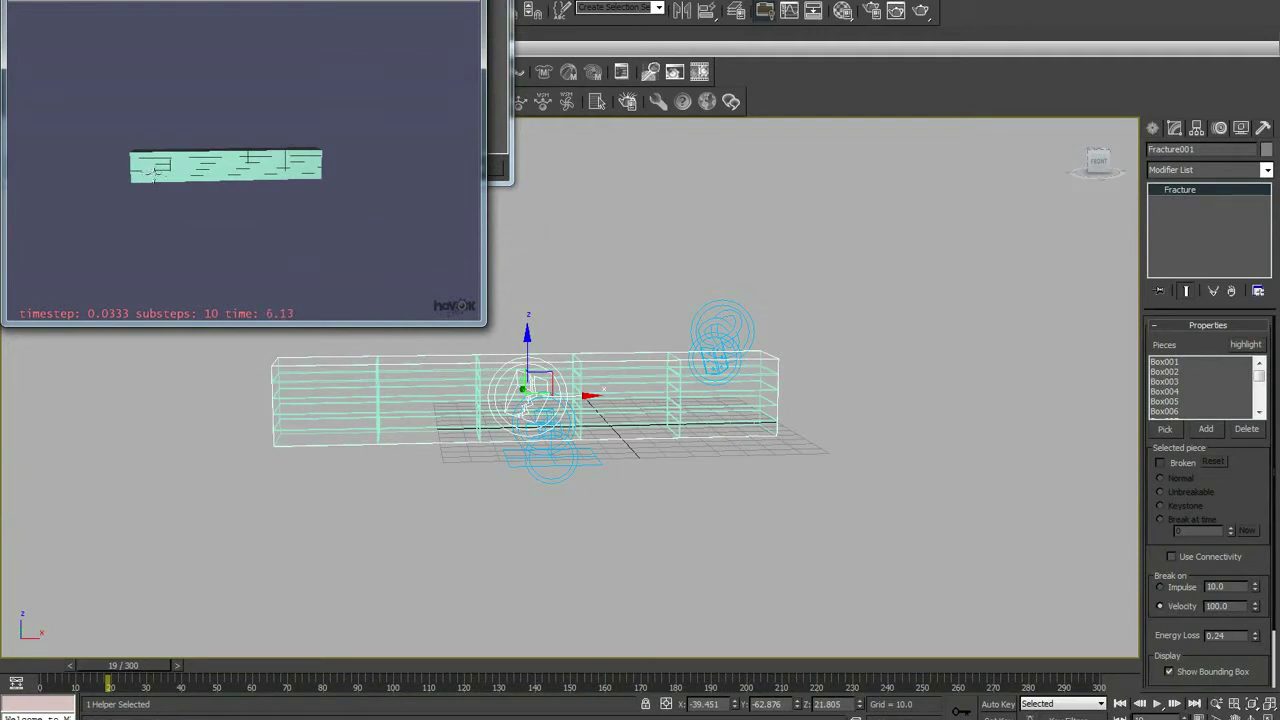
key("Escape")
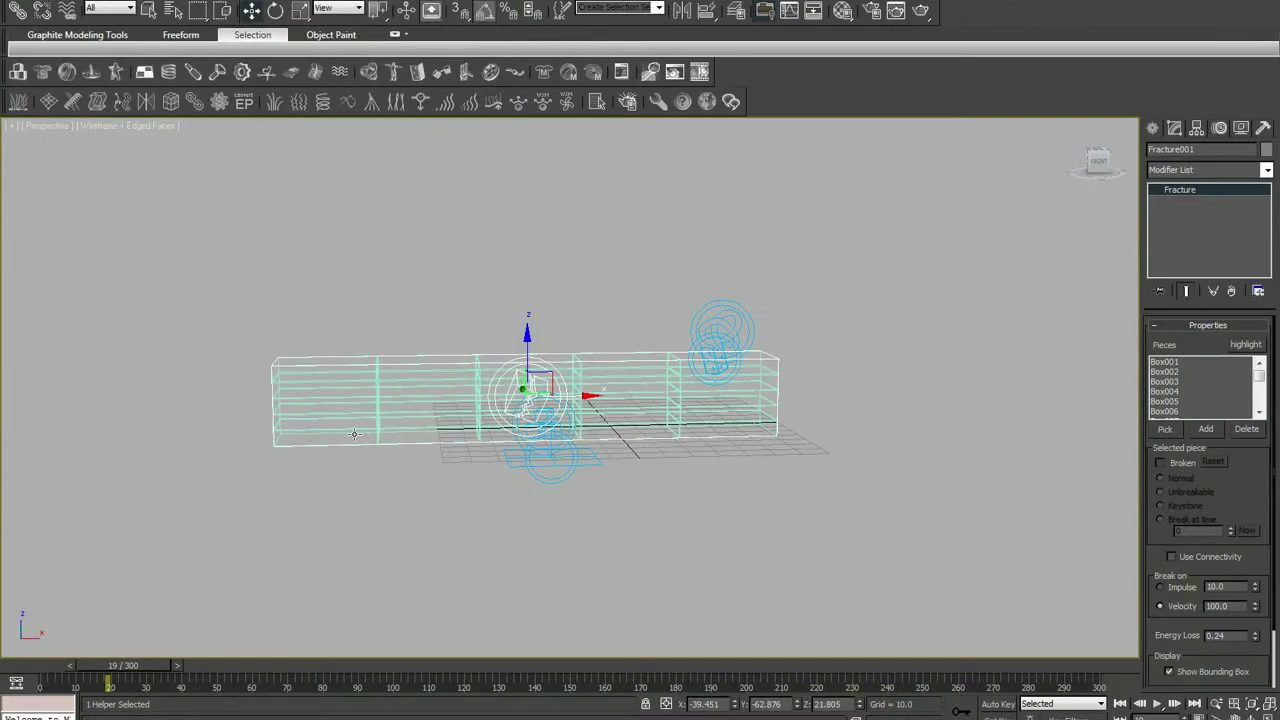
Locate bricks Box005, Box011 and Box021 in the wall, then reselect Fracture001.
left_click(347, 418)
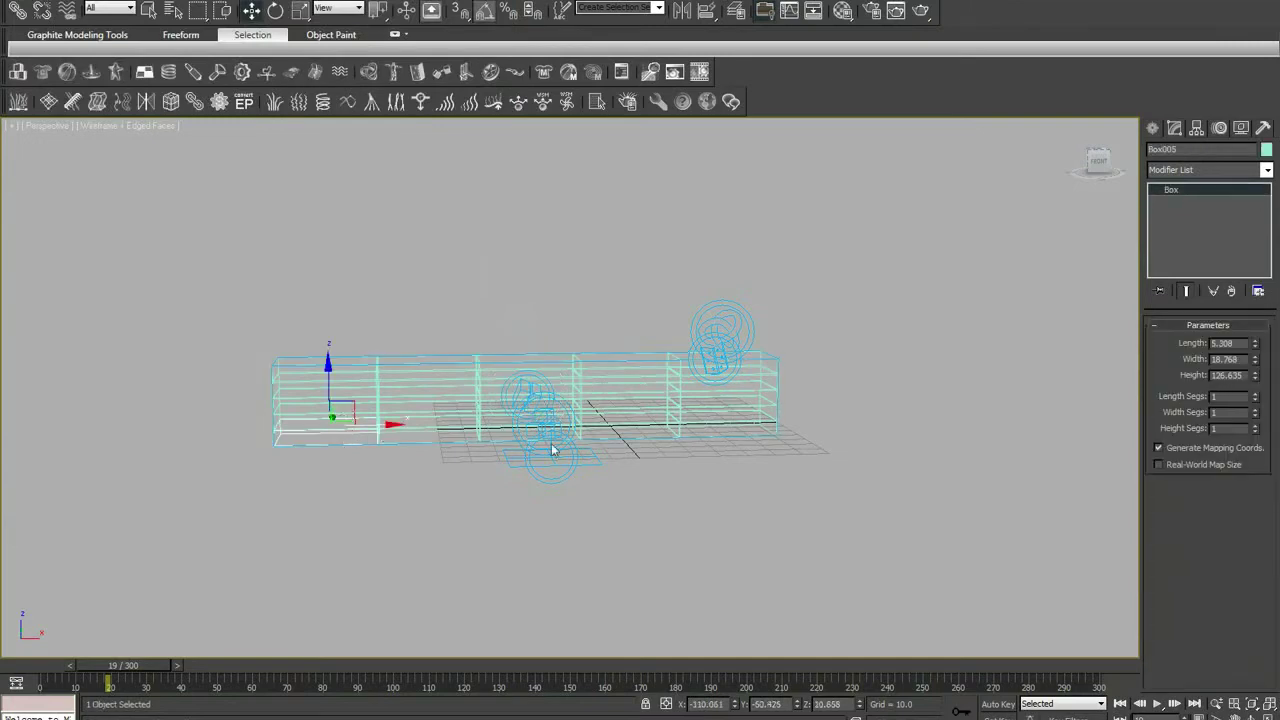
left_click(533, 419)
scroll(476, 396, "up", 5)
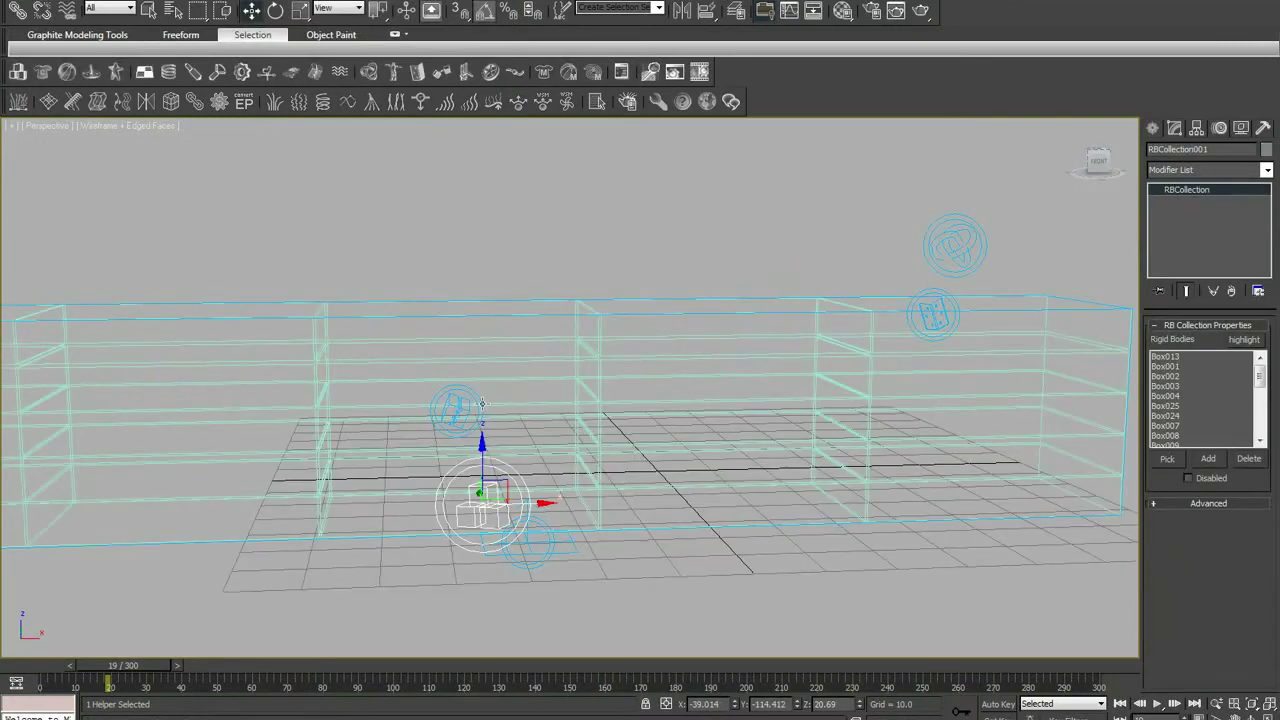
scroll(473, 397, "down", 5)
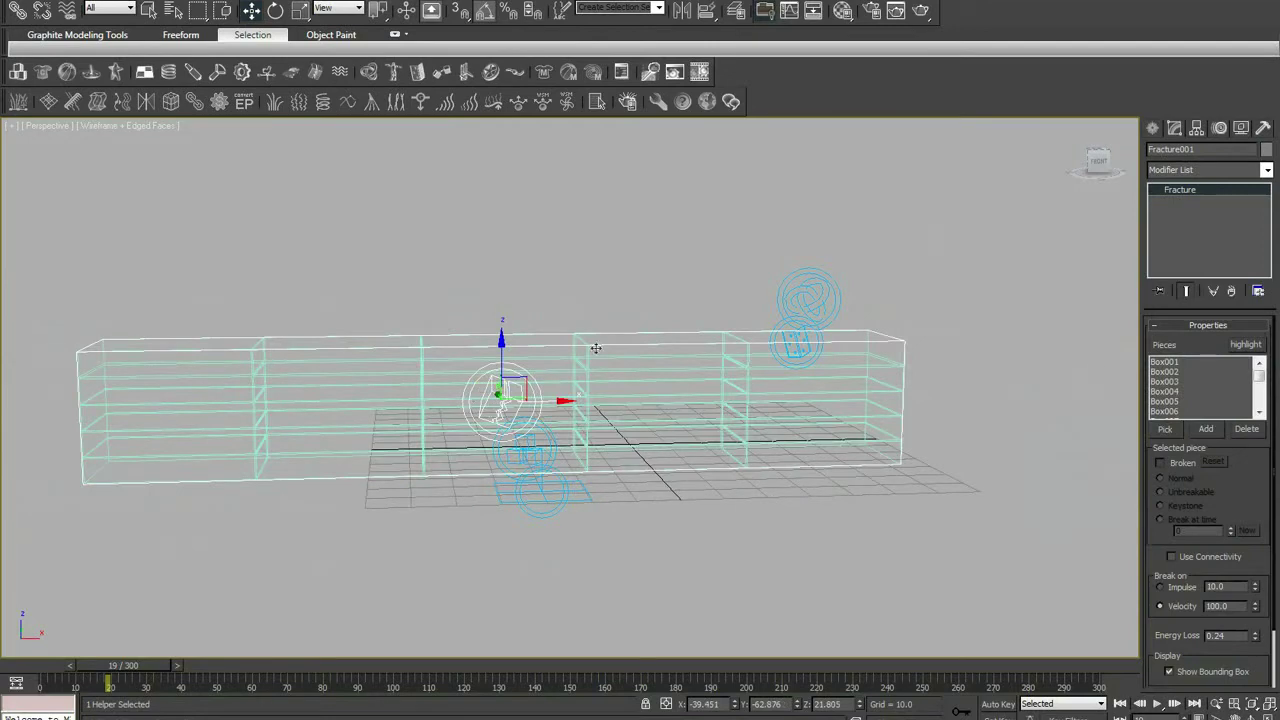
left_click(201, 407)
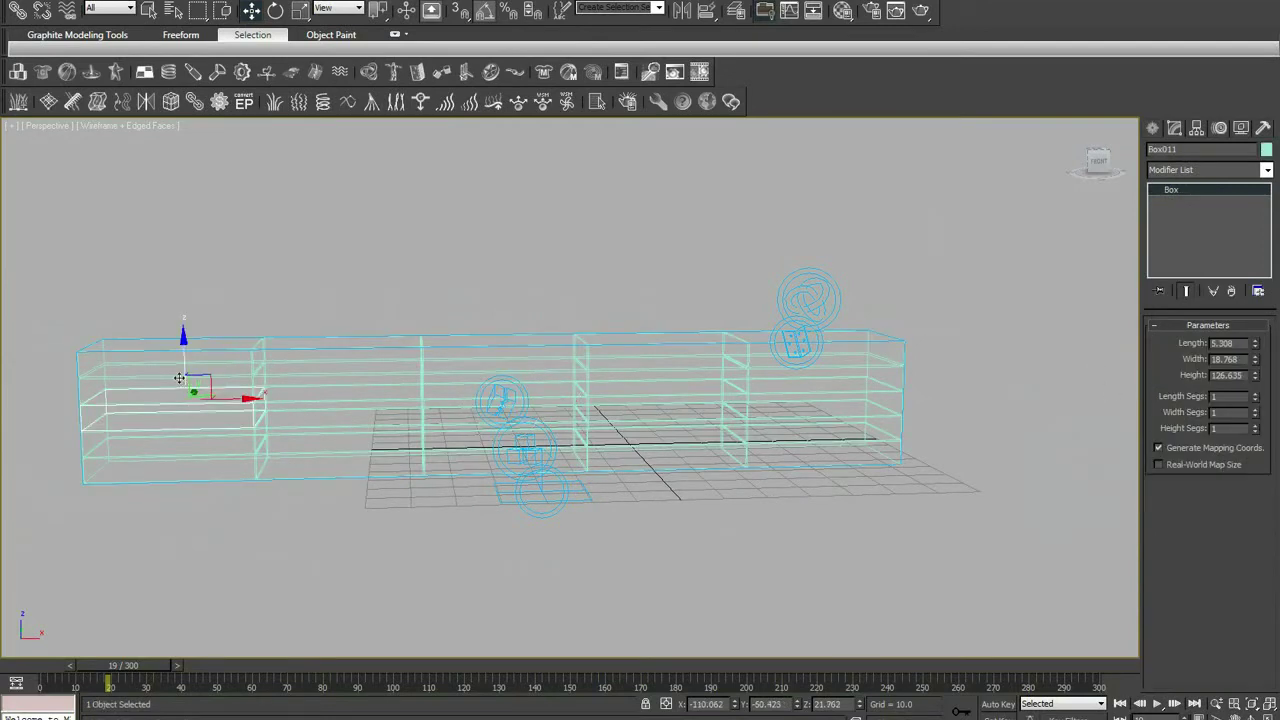
left_click(175, 375)
left_click(166, 364)
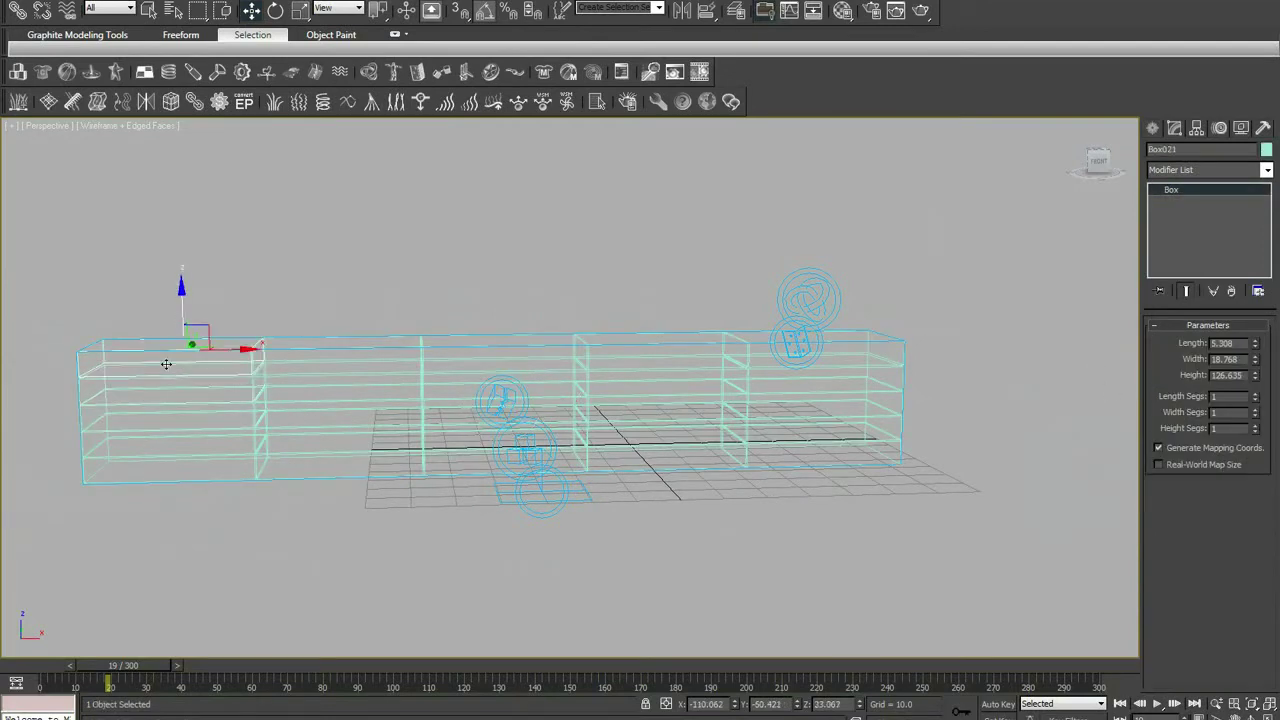
left_click(177, 452)
left_click(181, 478)
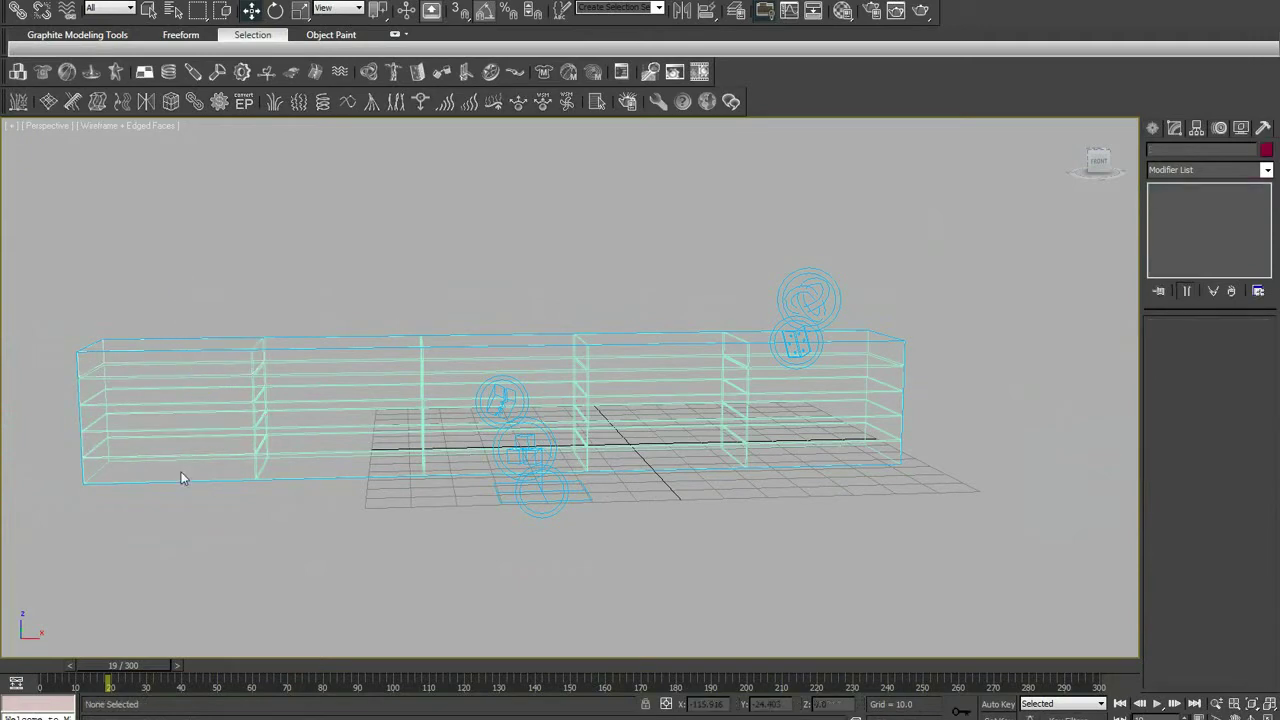
left_click(184, 461)
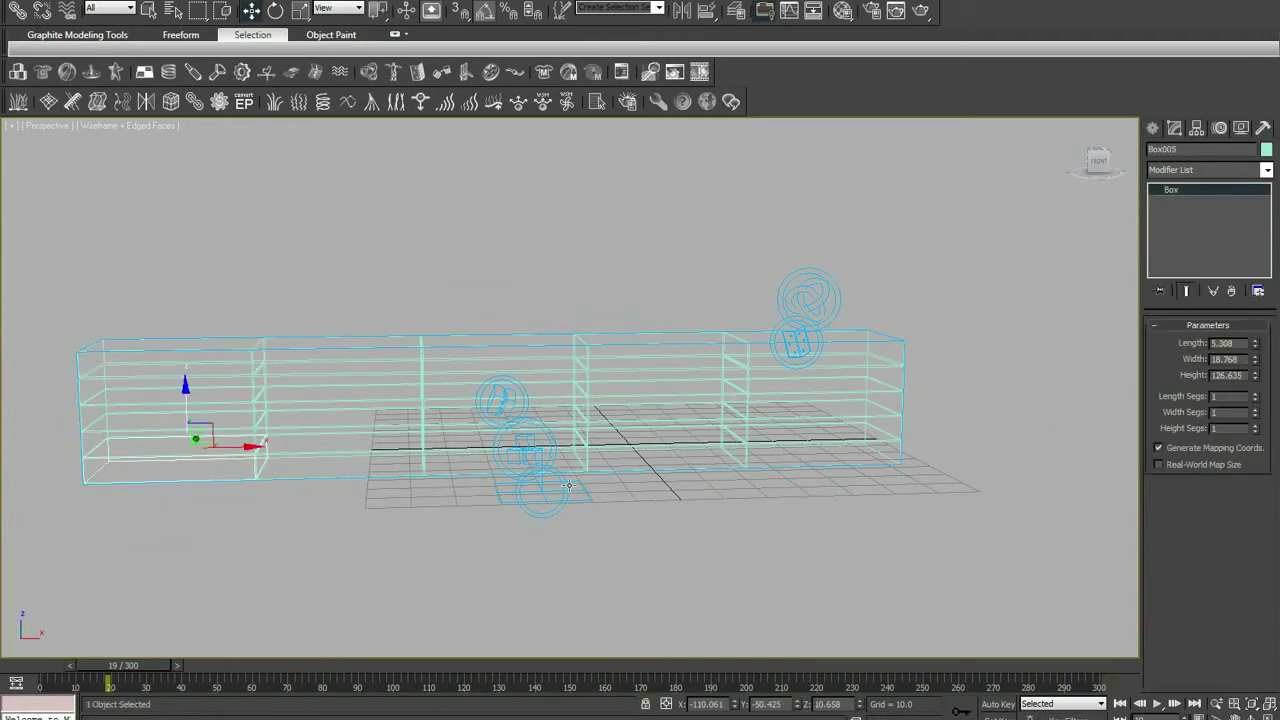
left_click(518, 410)
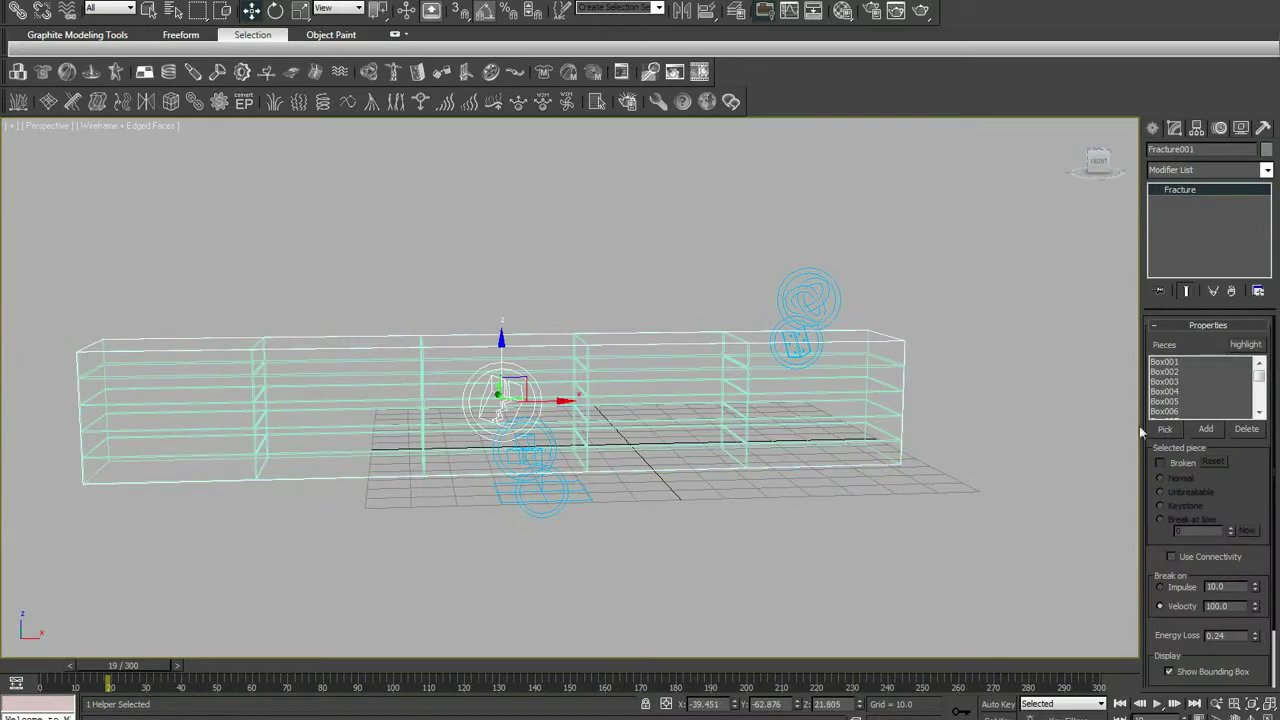
Make Box005 a Keystone and set Box011 to Break at time in Fracture001's pieces.
left_click(1183, 391)
left_click(1180, 401)
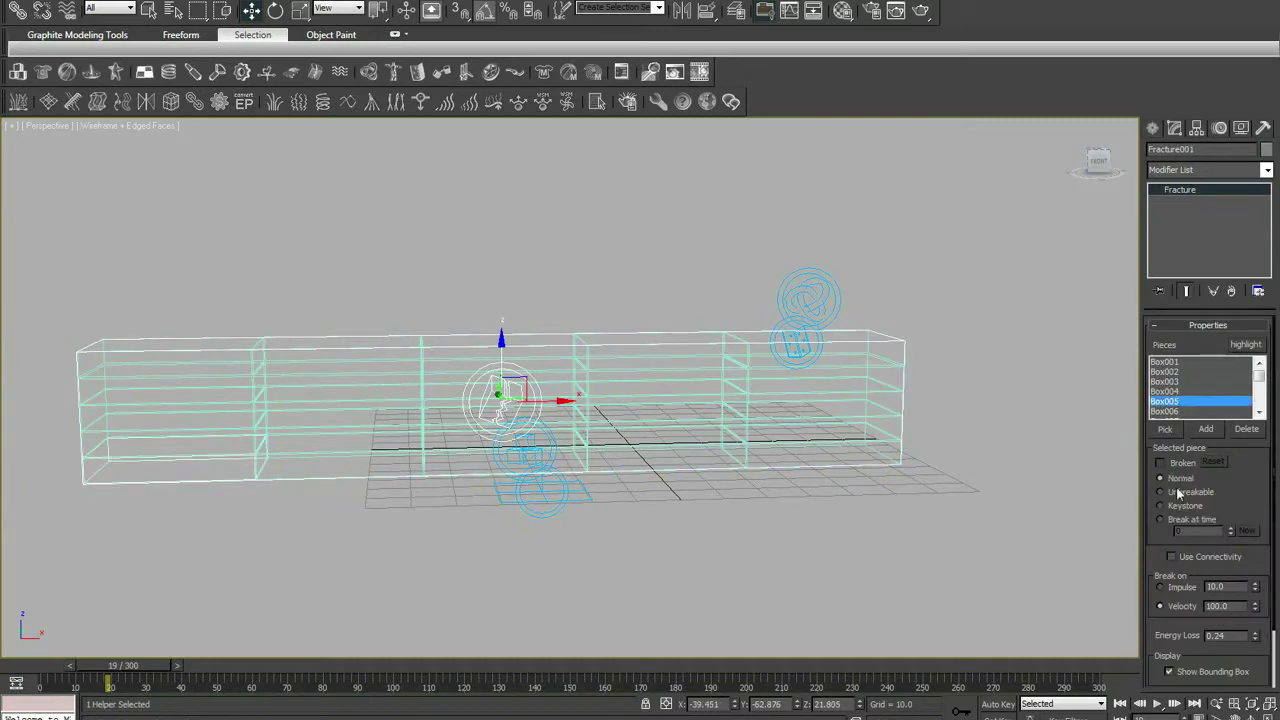
left_click(1171, 506)
scroll(1185, 405, "down", 1)
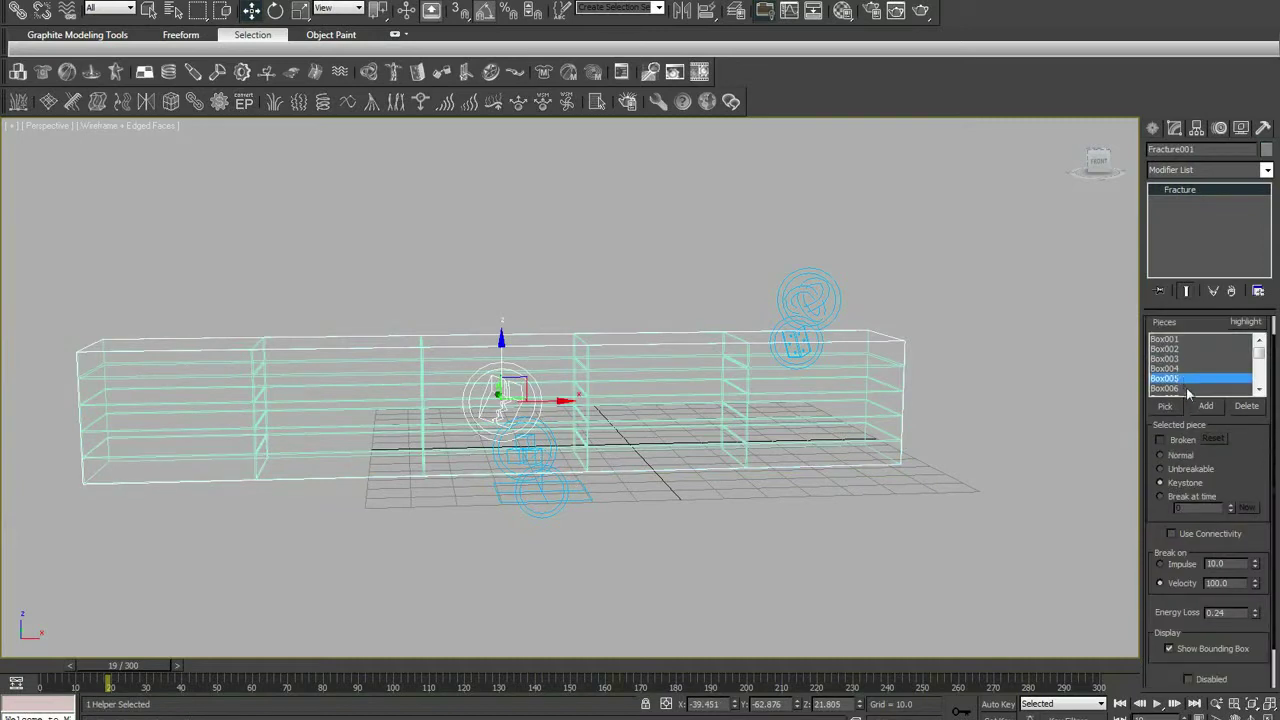
left_click(1209, 389)
scroll(1231, 385, "down", 2)
scroll(1231, 385, "down", 1)
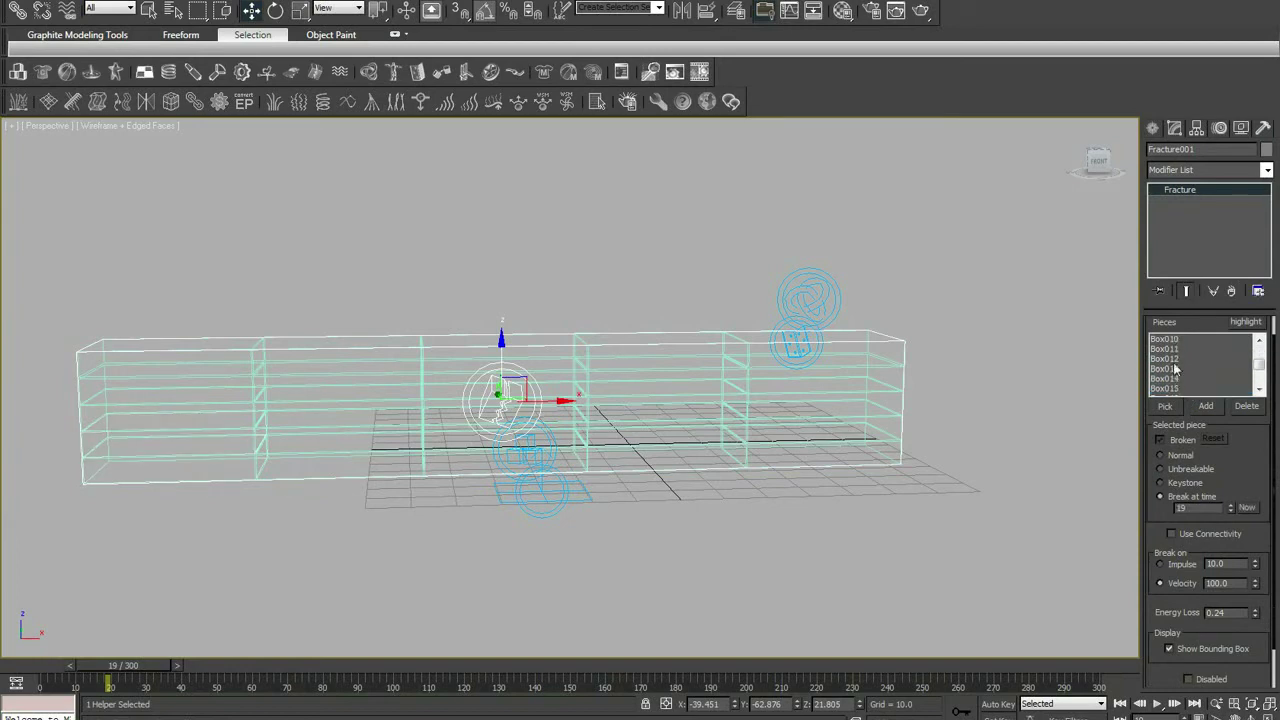
left_click(1175, 349)
left_click(1162, 497)
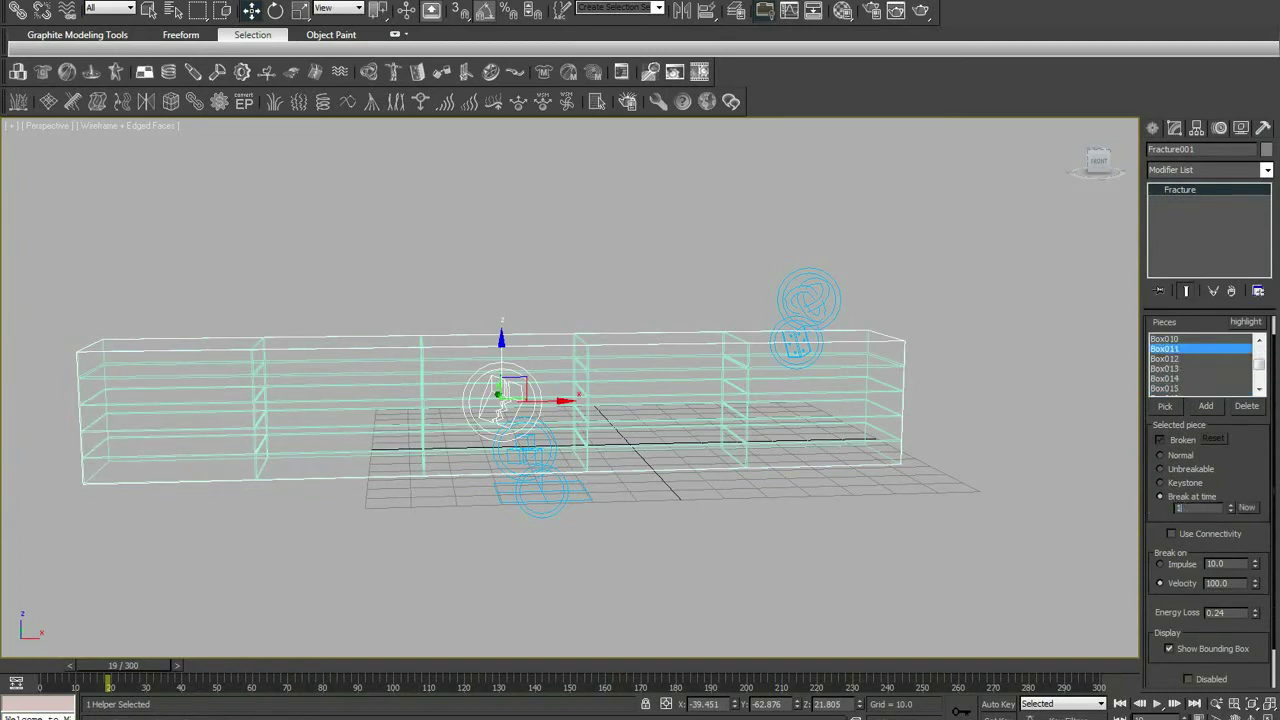
Reset Box005's break time to 0 and set Box021 to break at frame 19.
scroll(1259, 368, "up", 3)
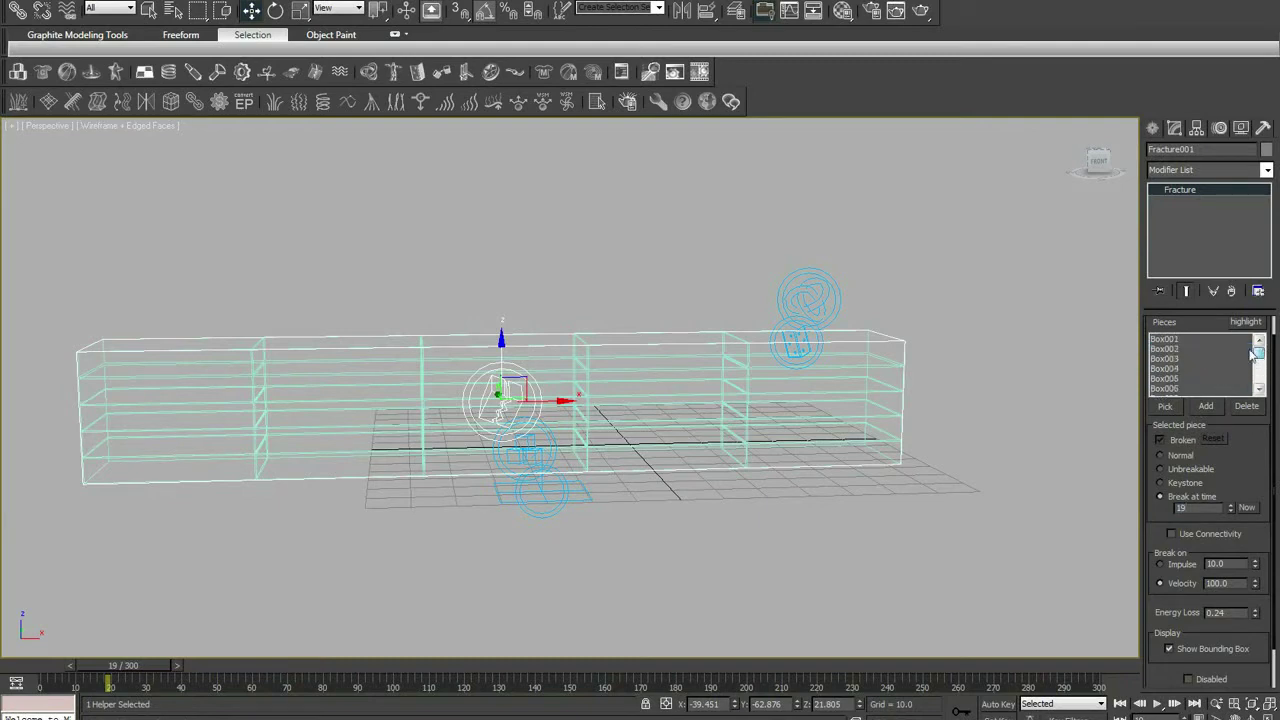
left_click(1175, 378)
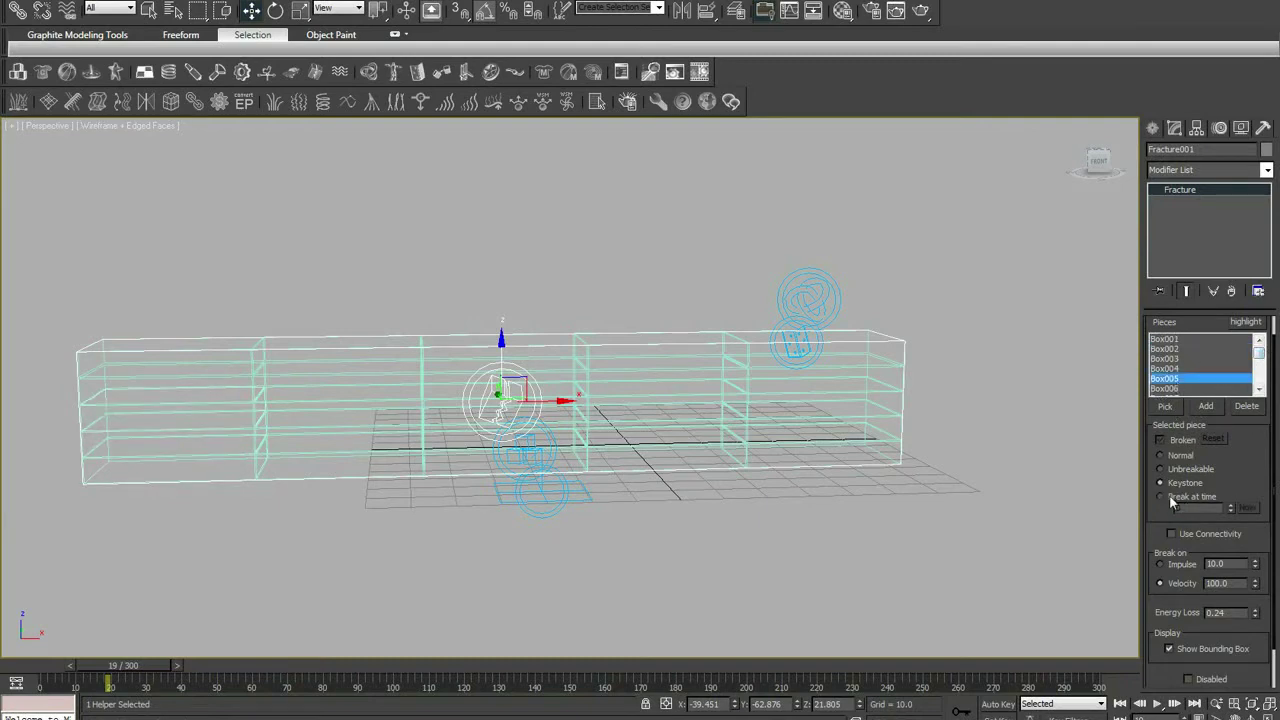
double_click(1182, 507)
type("0")
scroll(1259, 365, "down", 6)
left_click(1174, 349)
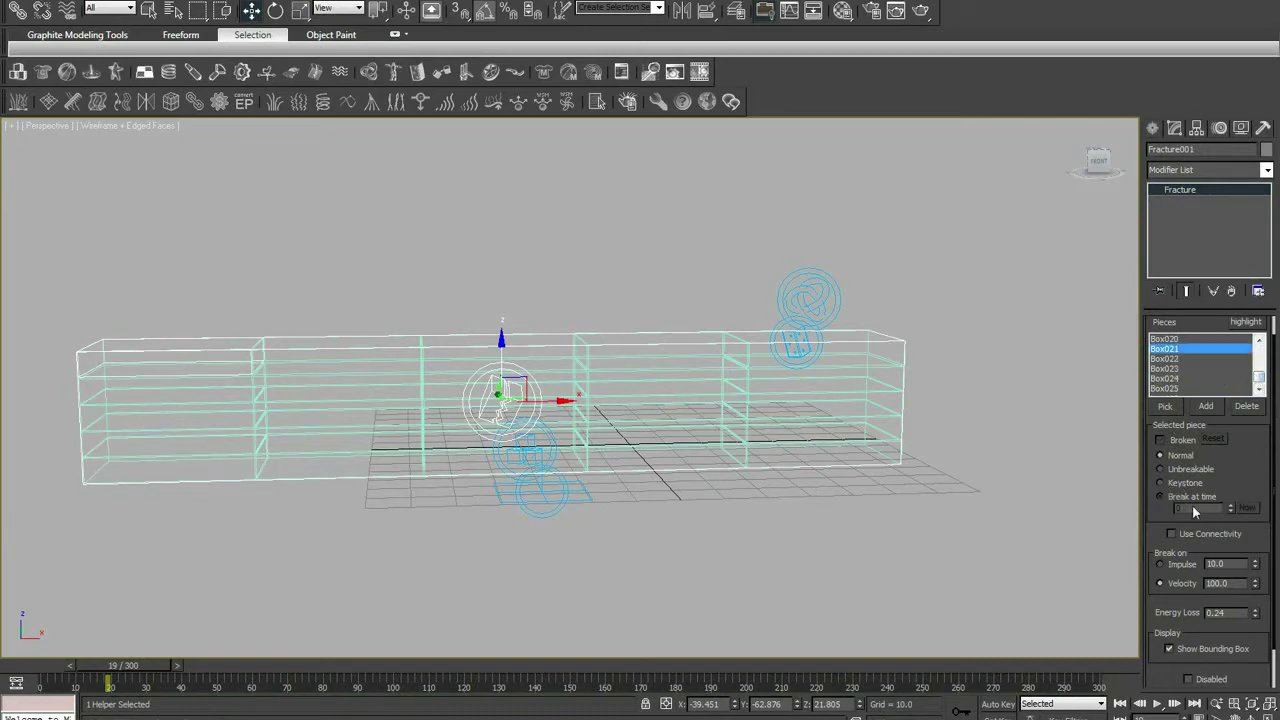
left_click(1172, 498)
Play the Havok preview showing a brick dropping out, then close it.
left_click(676, 73)
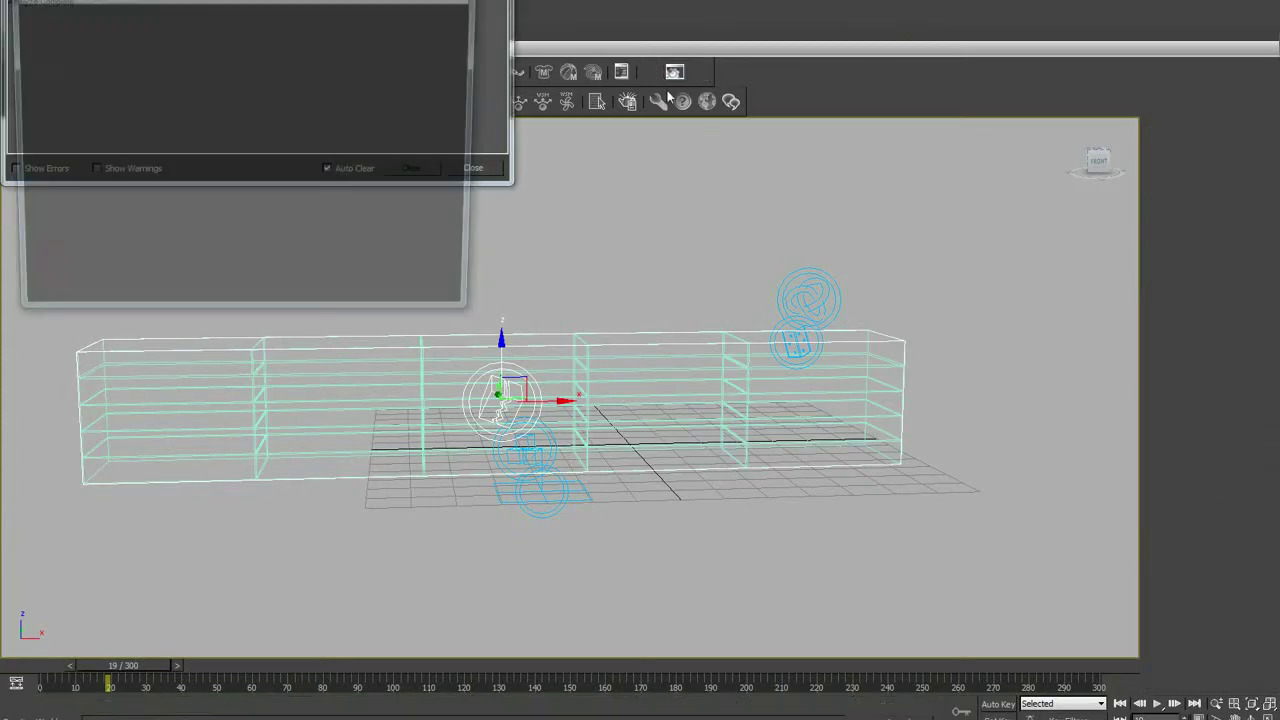
key("p")
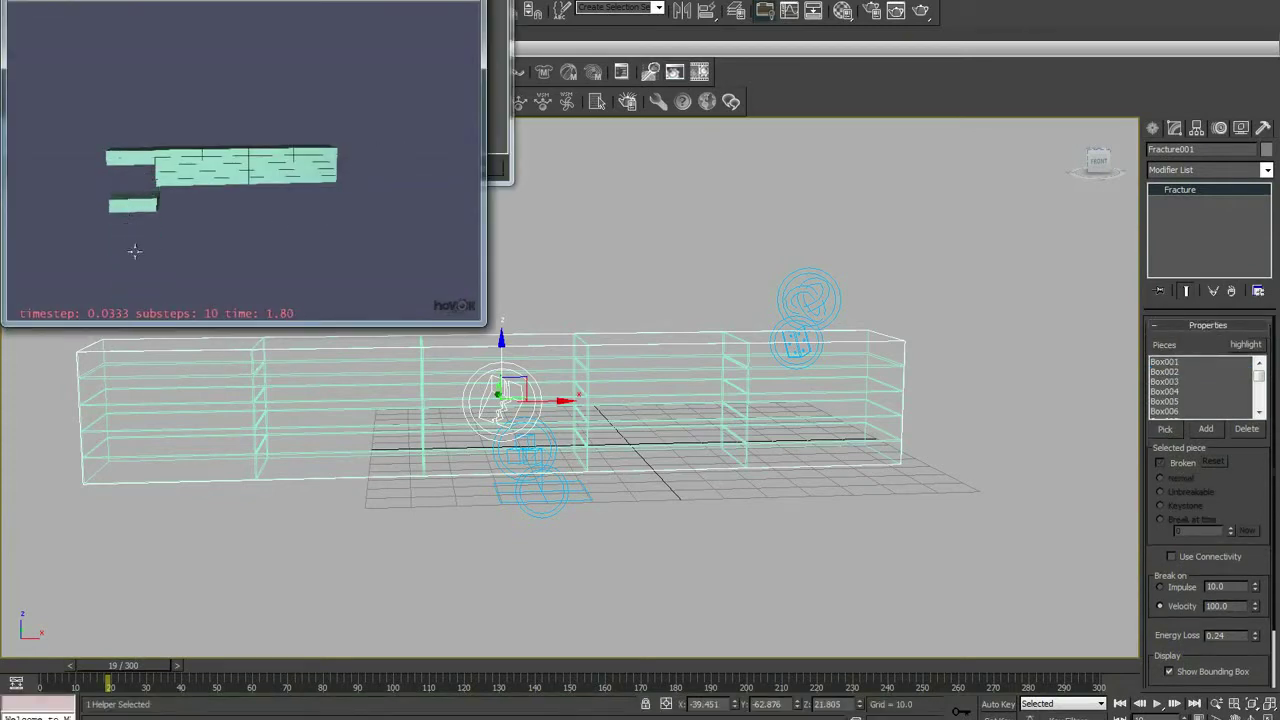
key("Escape")
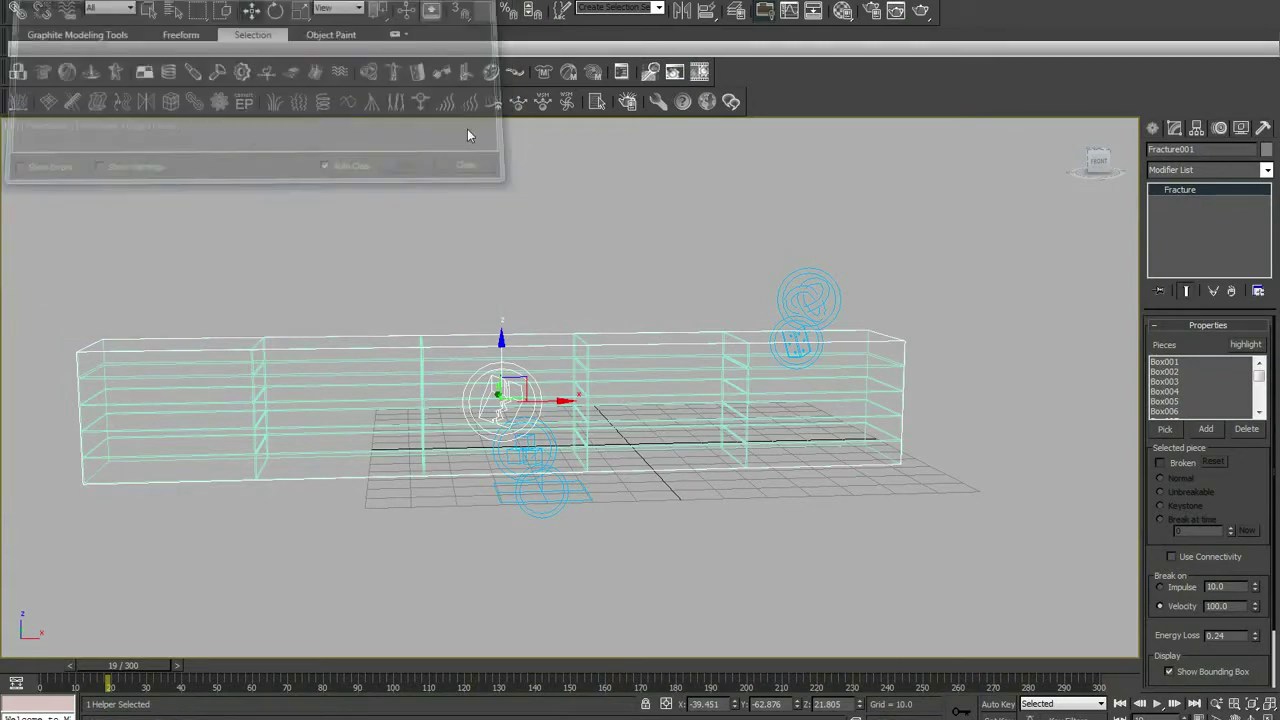
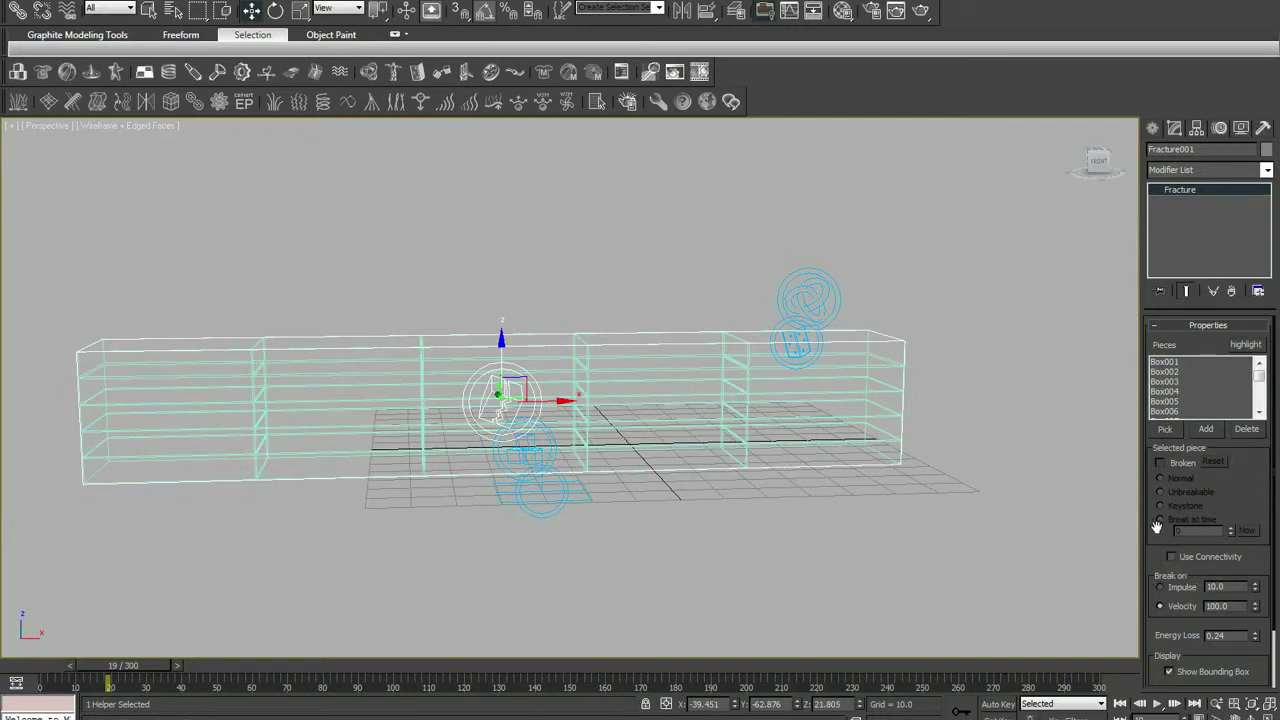
Frame the fractured shelf and window-select all 30 pieces together with their helpers.
left_click_drag(1166, 530, 1178, 461)
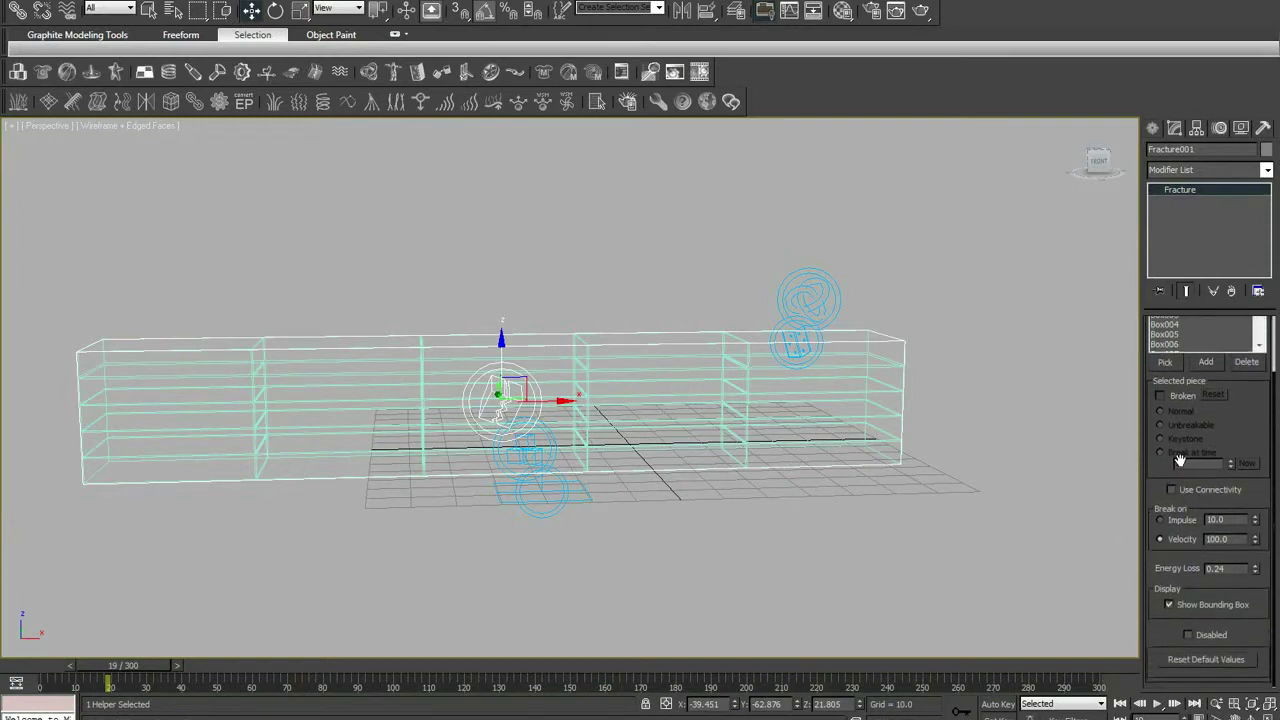
scroll(1178, 461, "up", 3)
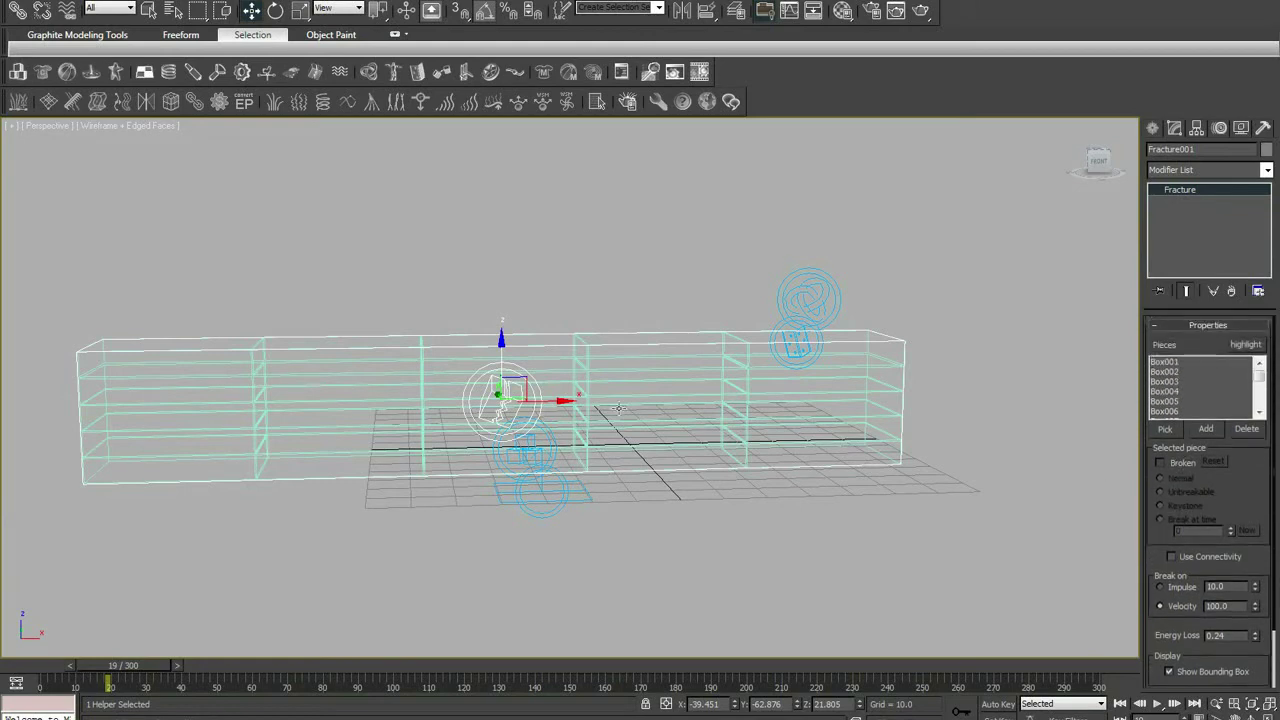
middle_click_drag(619, 408, 674, 414)
scroll(674, 414, "down", 5)
scroll(900, 443, "up", 3)
scroll(830, 420, "up", 2)
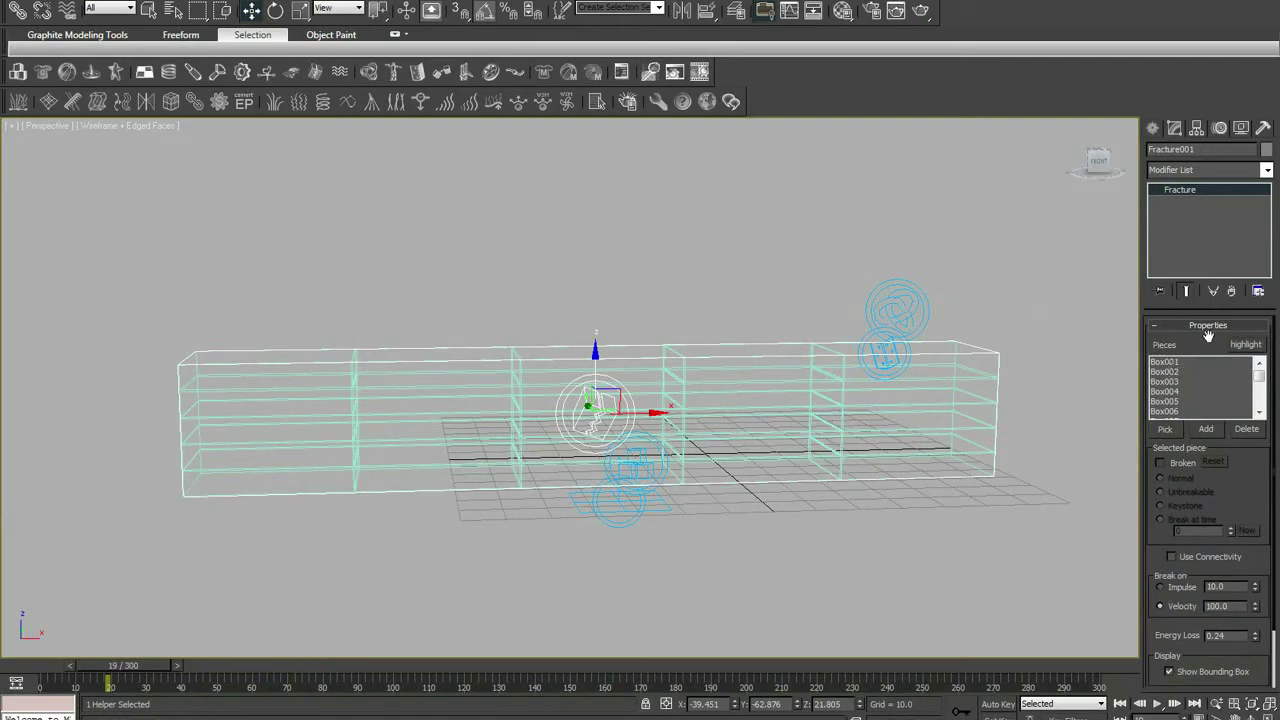
scroll(581, 328, "down", 1)
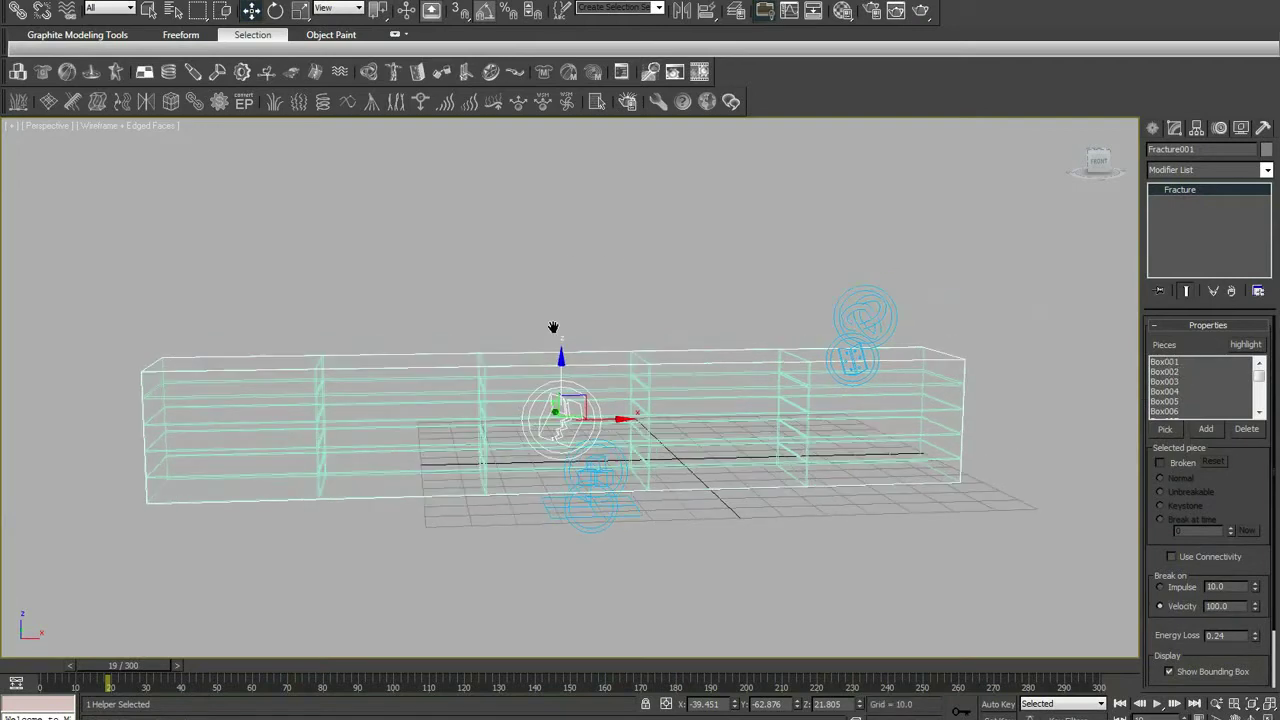
scroll(560, 330, "down", 3)
left_click_drag(388, 366, 878, 595)
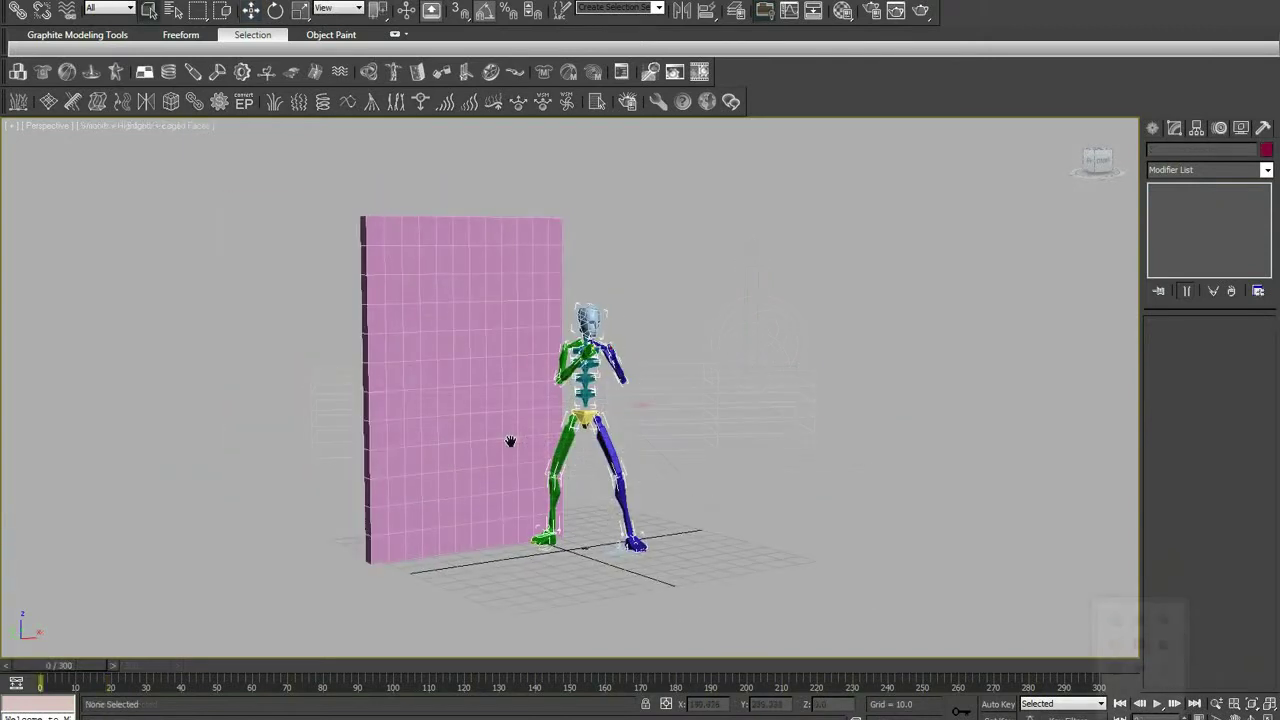
Scrub and play back the biped's punching animation, then return to frame 43.
scroll(510, 441, "up", 3)
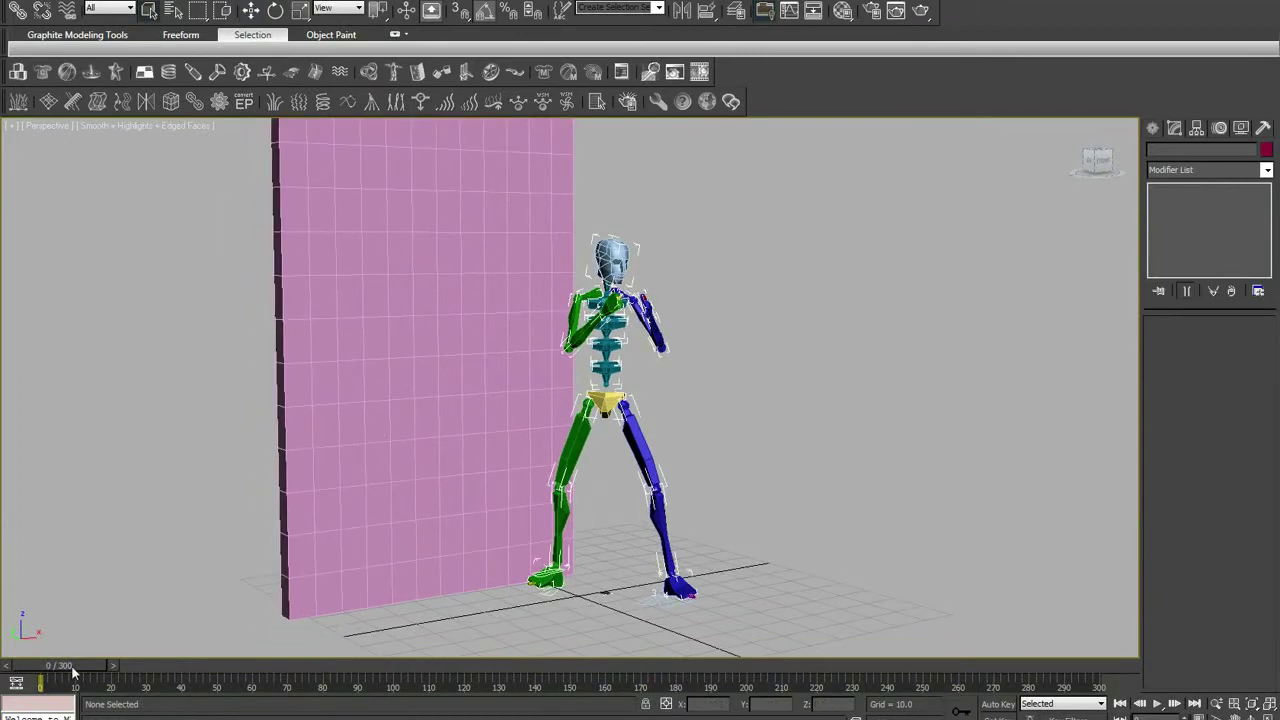
left_click_drag(60, 665, 370, 637)
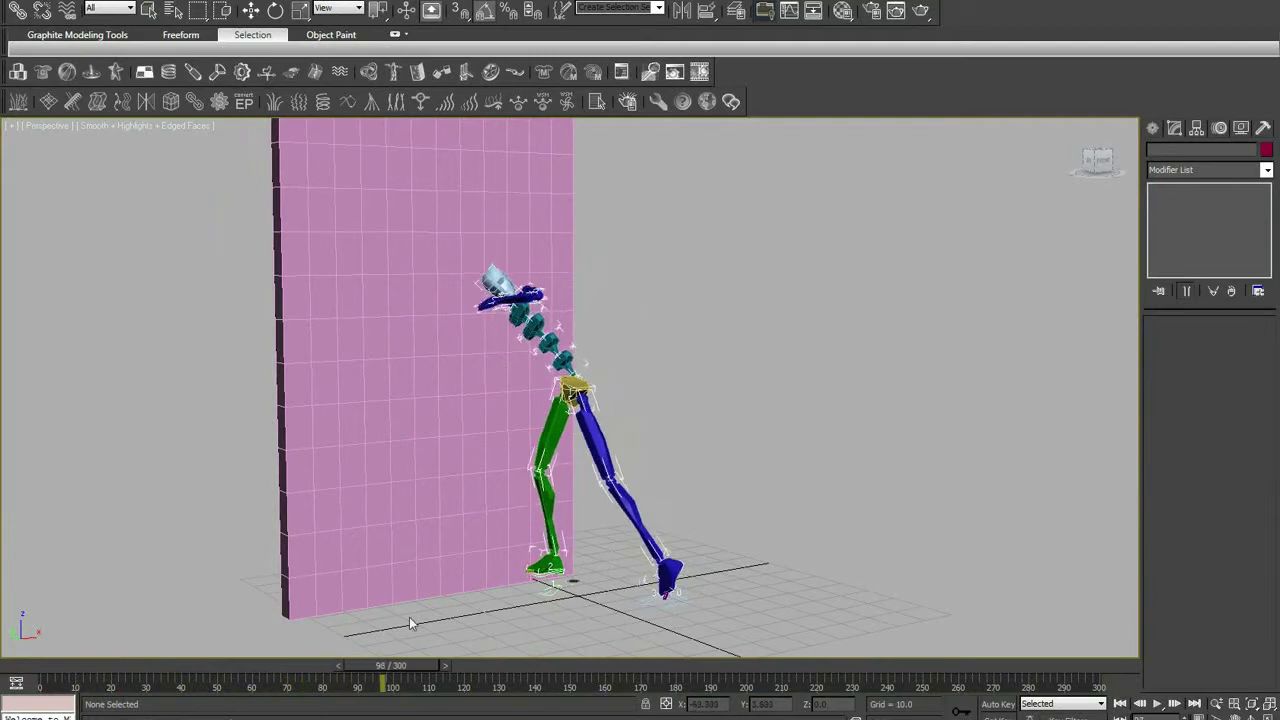
mouse_move(370, 637)
left_mouse_down()
mouse_move(324, 597)
mouse_move(448, 562)
left_mouse_up()
mouse_move(514, 385)
middle_mouse_down("alt")
mouse_move(369, 403)
mouse_move(273, 609)
middle_mouse_up("alt")
left_click(40, 665)
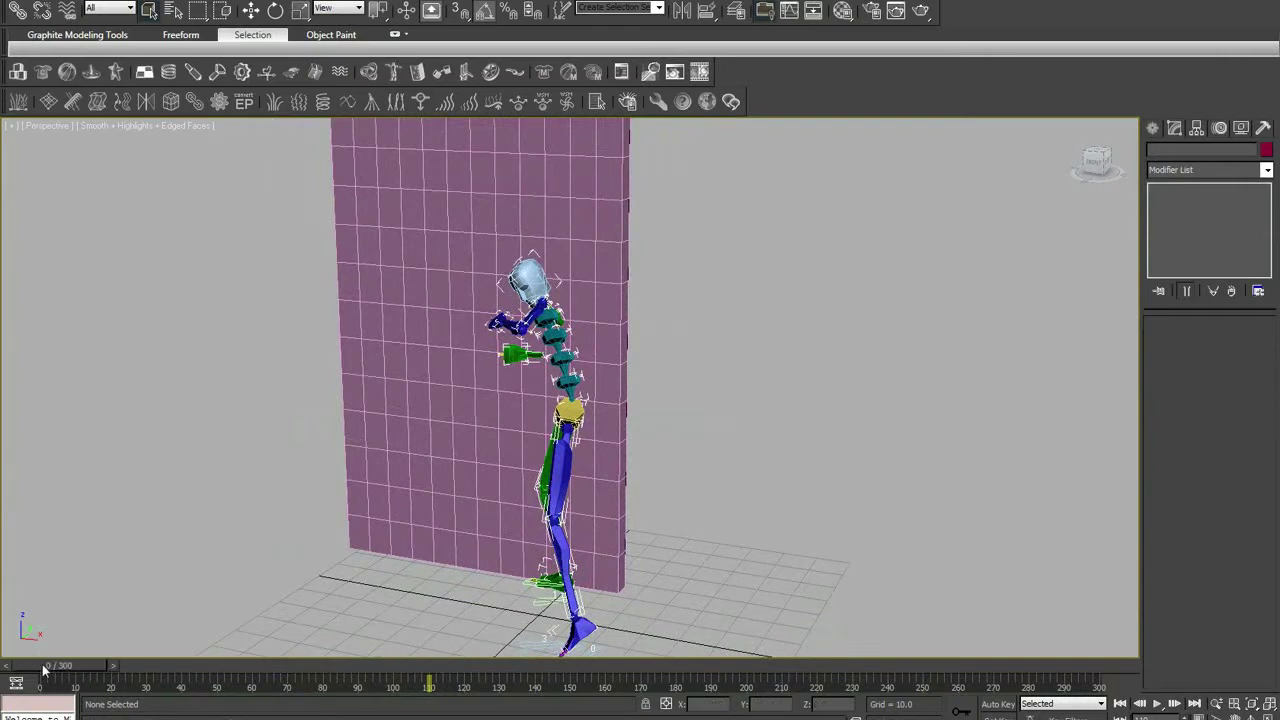
left_click(1157, 704)
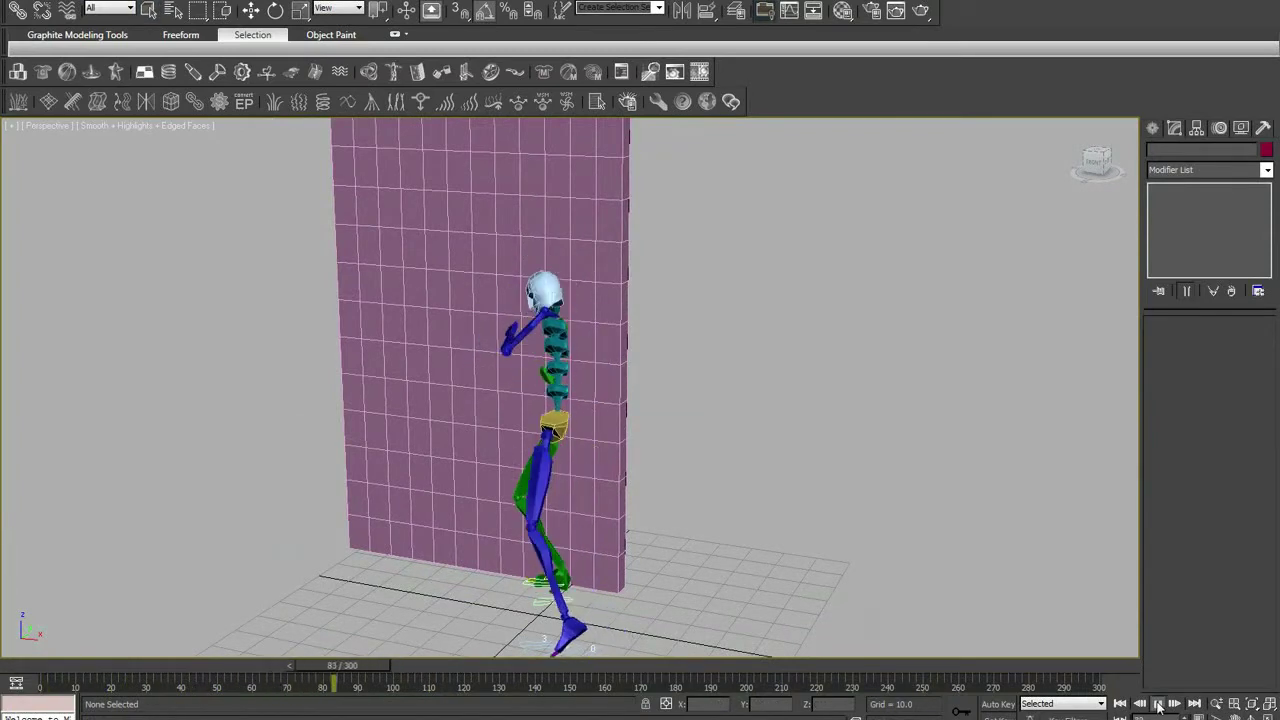
left_click(1157, 704)
left_click_drag(437, 665, 205, 665)
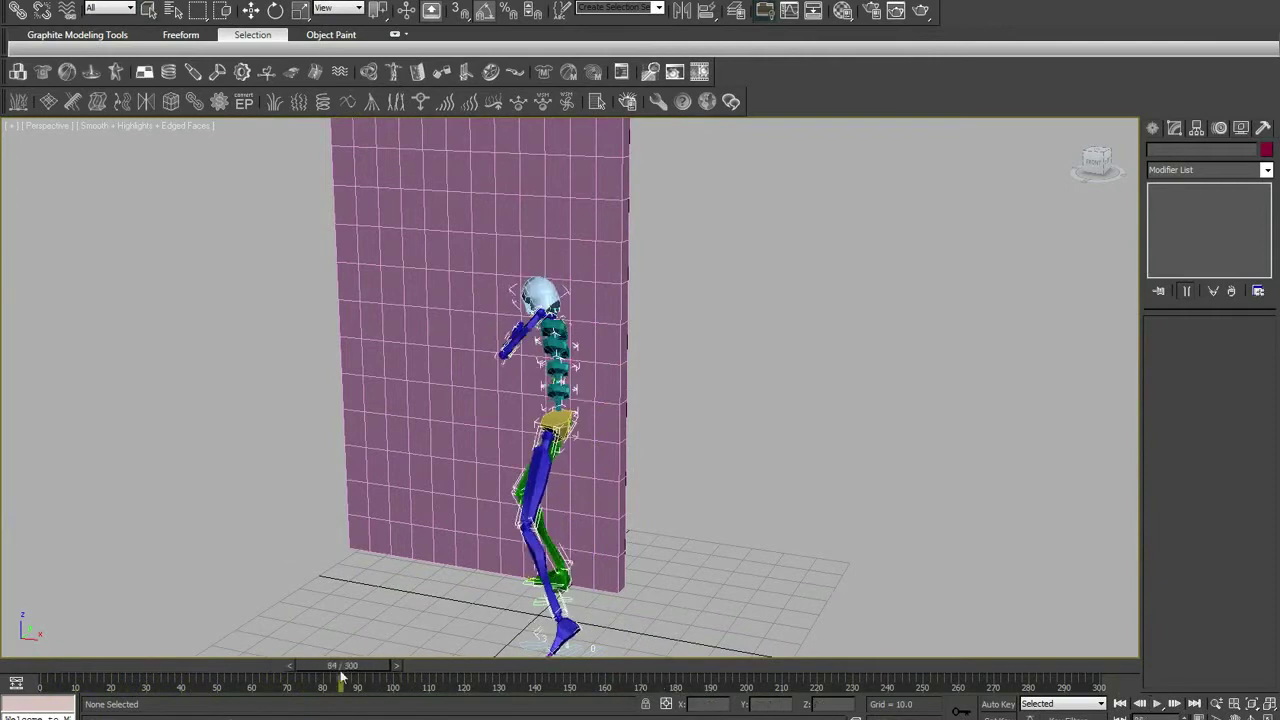
Orbit to a front view of the biped and select its pelvis.
mouse_move(560, 420)
middle_mouse_down("alt")
mouse_move(628, 423)
mouse_move(771, 343)
middle_mouse_up("alt")
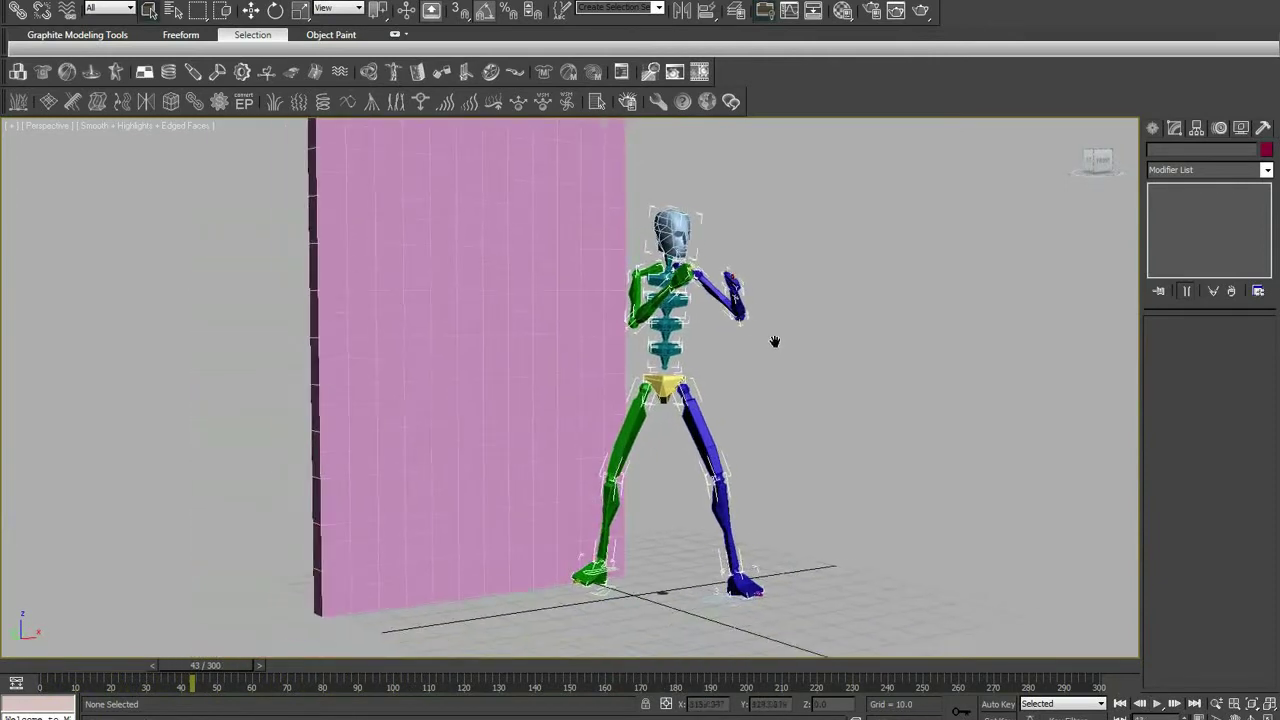
scroll(771, 343, "up", 3)
left_click(735, 368)
Select the whole biped hierarchy, offset it by Y 5.64 and Z -0.91 in Move All Mode, and collapse.
key("F3")
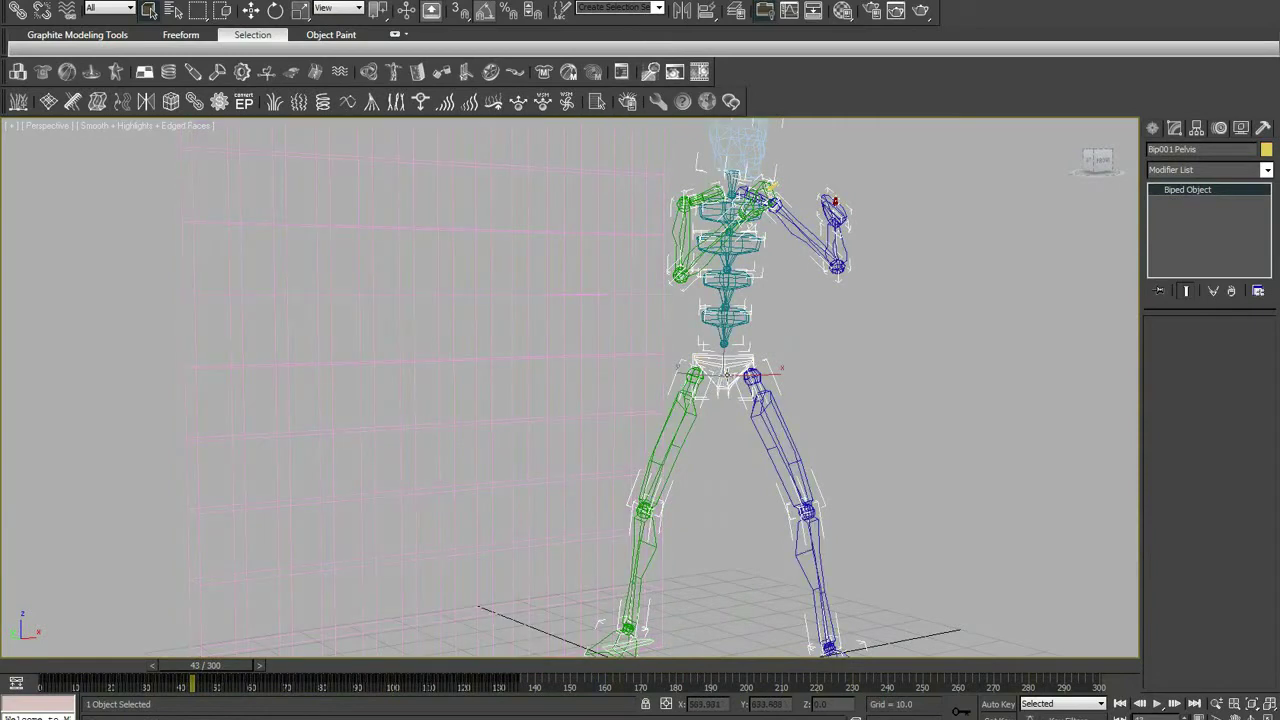
double_click(726, 376)
key("F3")
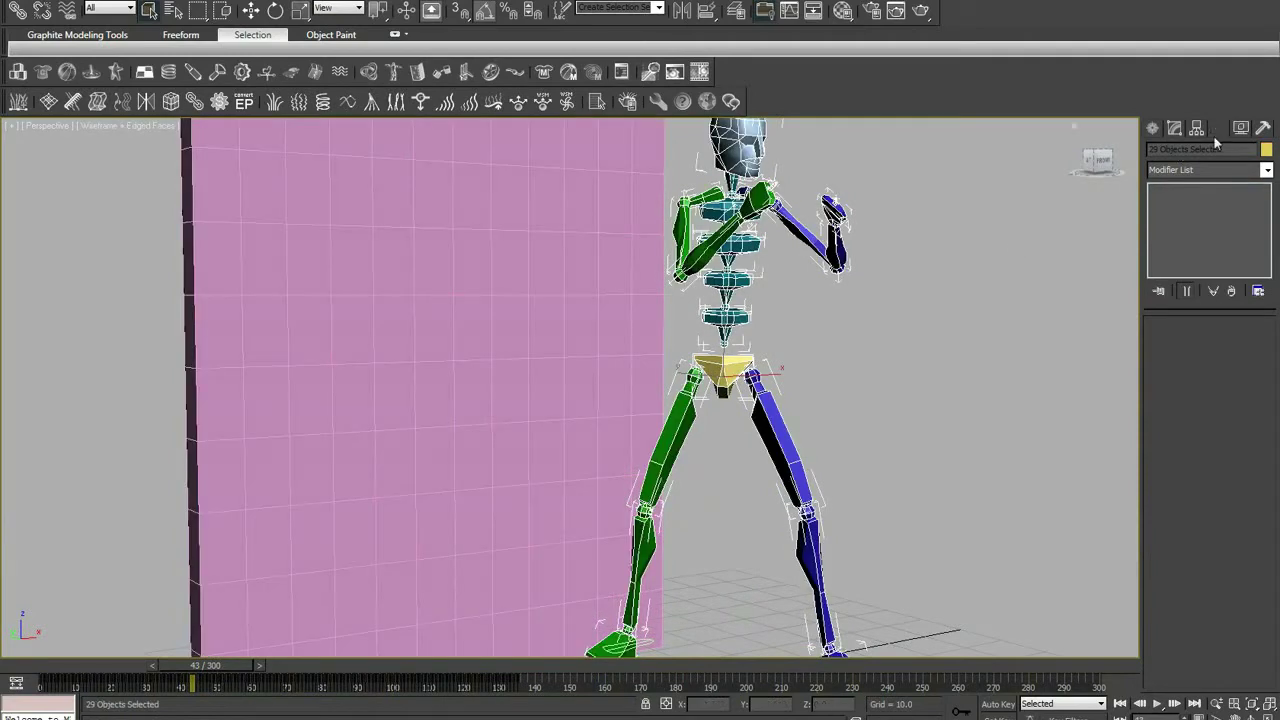
left_click(1219, 128)
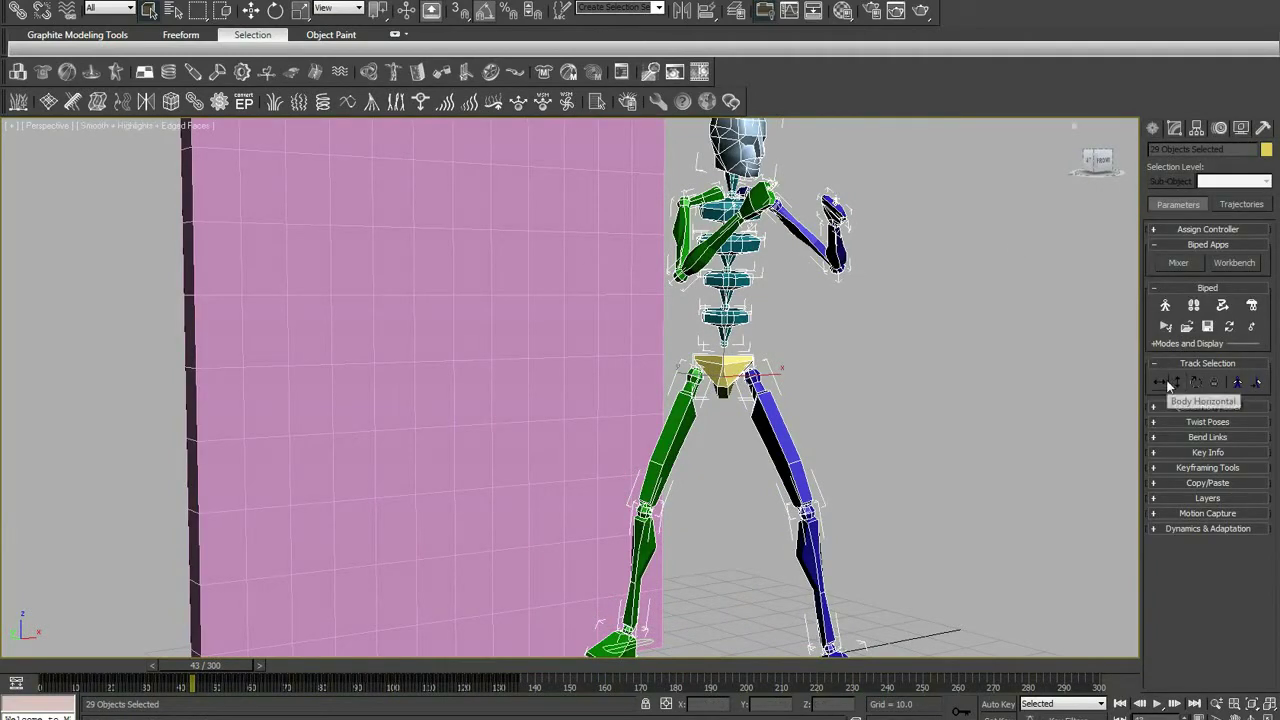
left_click(1254, 330)
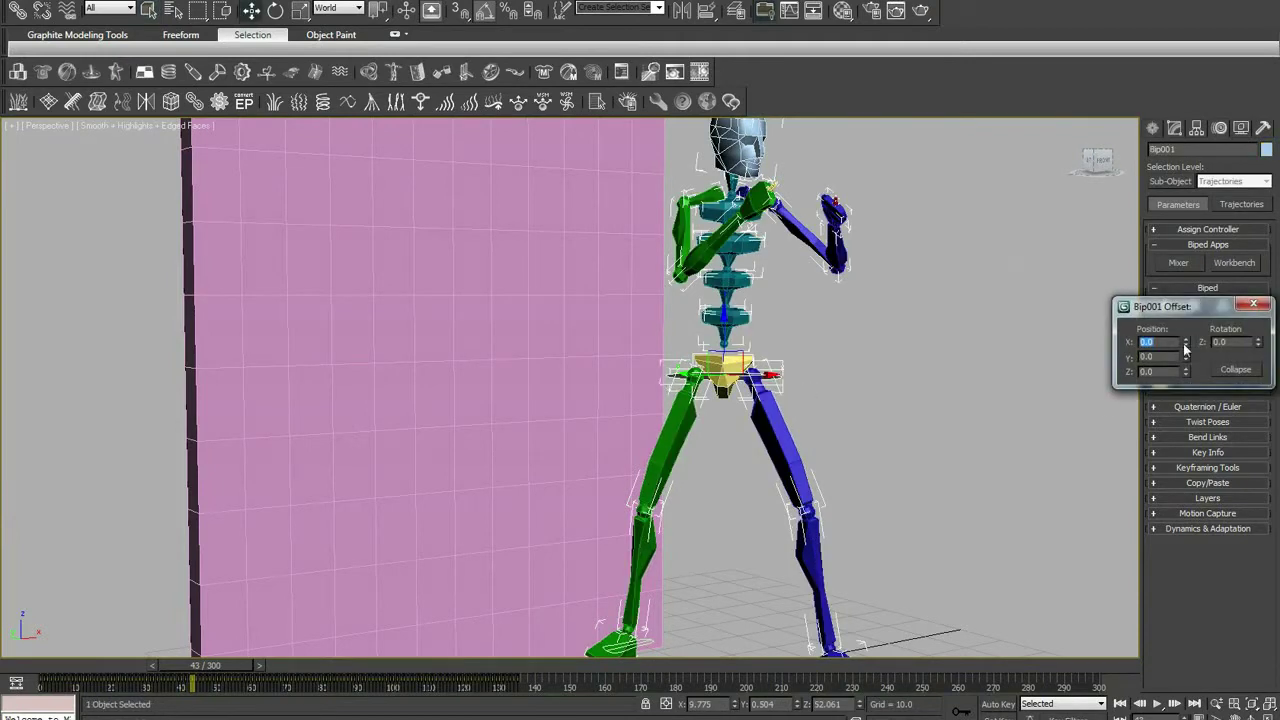
mouse_move(1185, 356)
left_mouse_down()
mouse_move(972, 280)
mouse_move(1116, 496)
left_mouse_up()
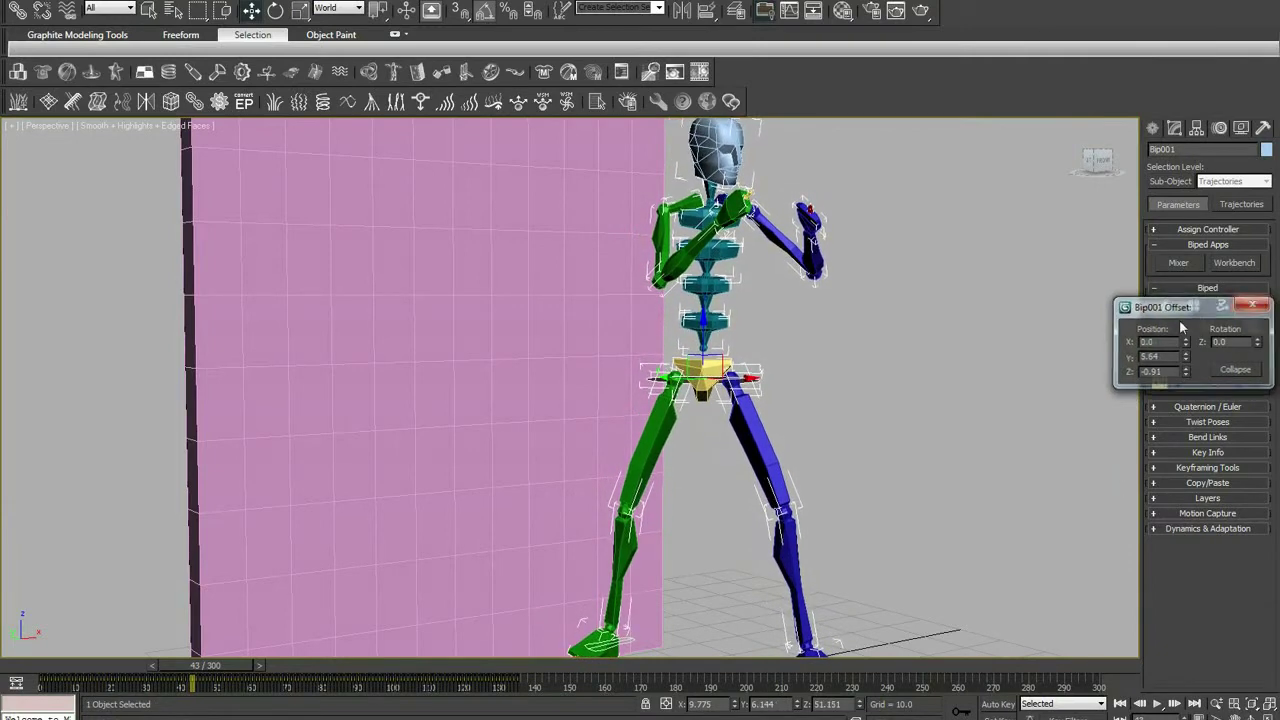
left_click(1235, 369)
key("ctrl+alt+z")
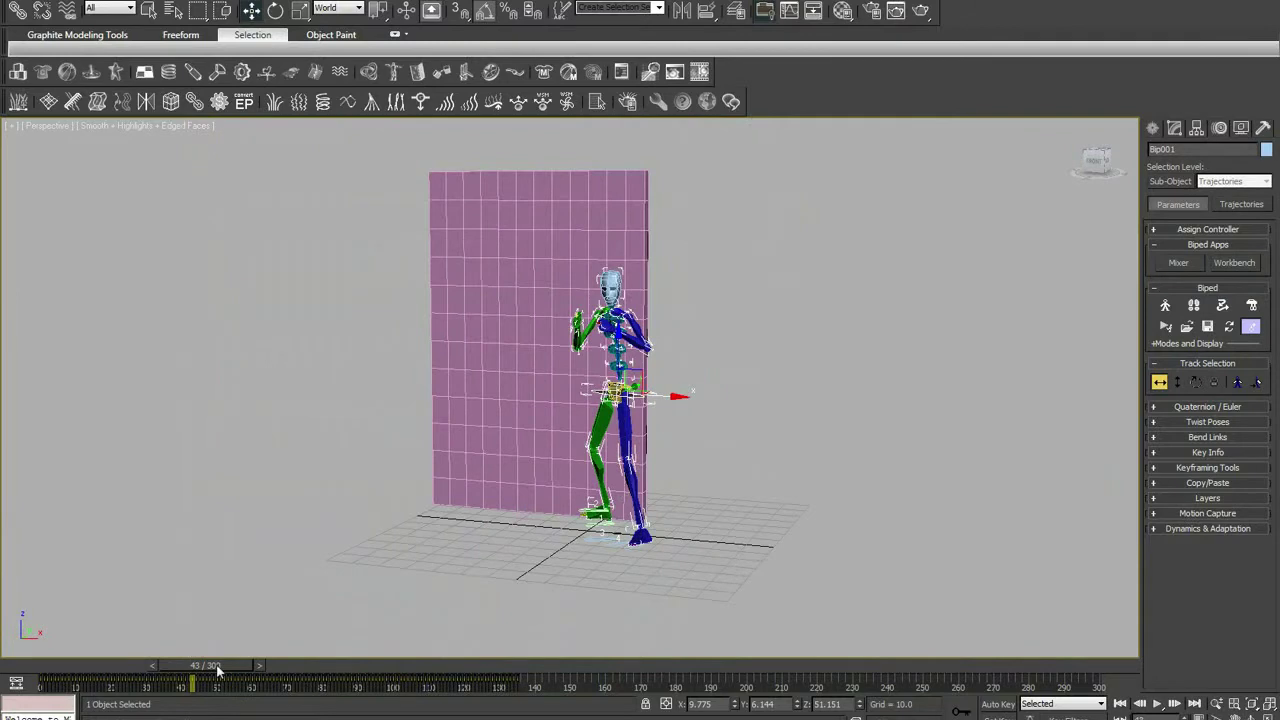
Go to frame 10 and move the biped left along X in front of the wall.
mouse_move(217, 670)
left_mouse_down()
mouse_move(362, 667)
mouse_move(223, 667)
mouse_move(478, 622)
mouse_move(517, 632)
mouse_move(78, 640)
left_mouse_up()
middle_click_drag(600, 470, 693, 463, "alt")
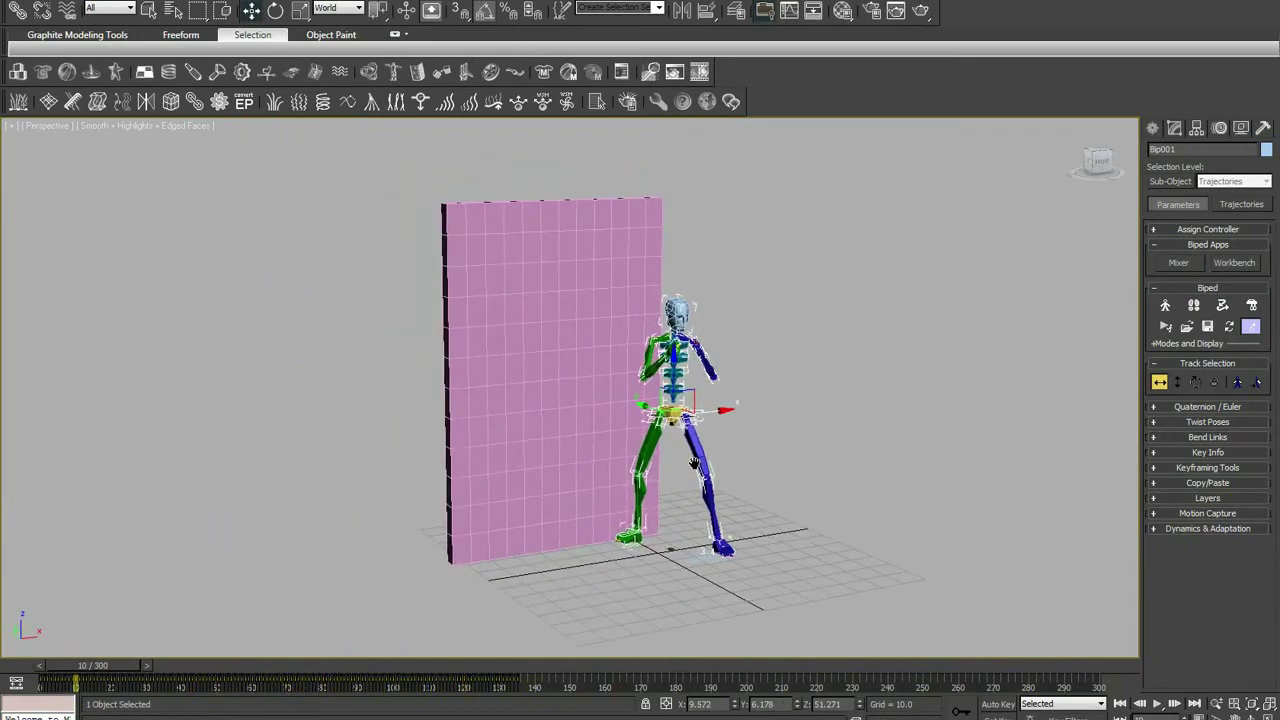
scroll(693, 463, "up", 2)
mouse_move(764, 428)
left_mouse_down()
mouse_move(636, 447)
mouse_move(613, 503)
left_mouse_up()
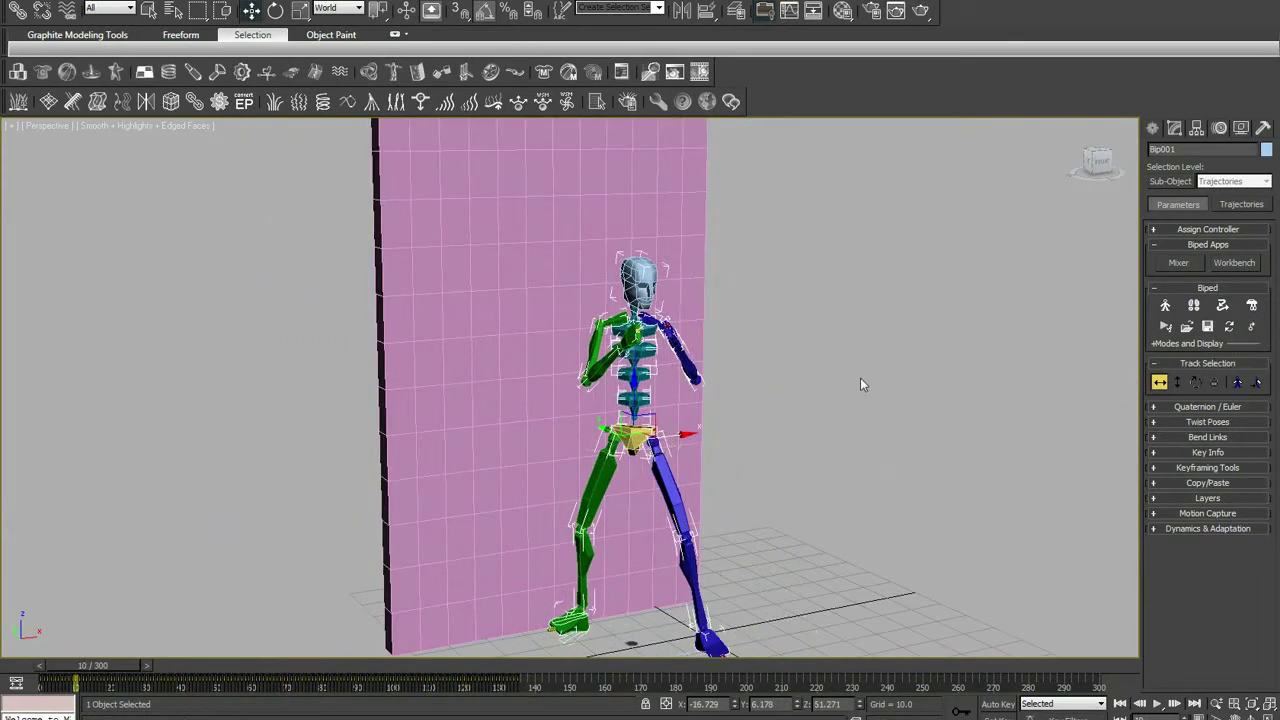
Advance to frame 145, select the pink wall Box001, and orbit to an angled view.
middle_click_drag(860, 377, 438, 578, "alt")
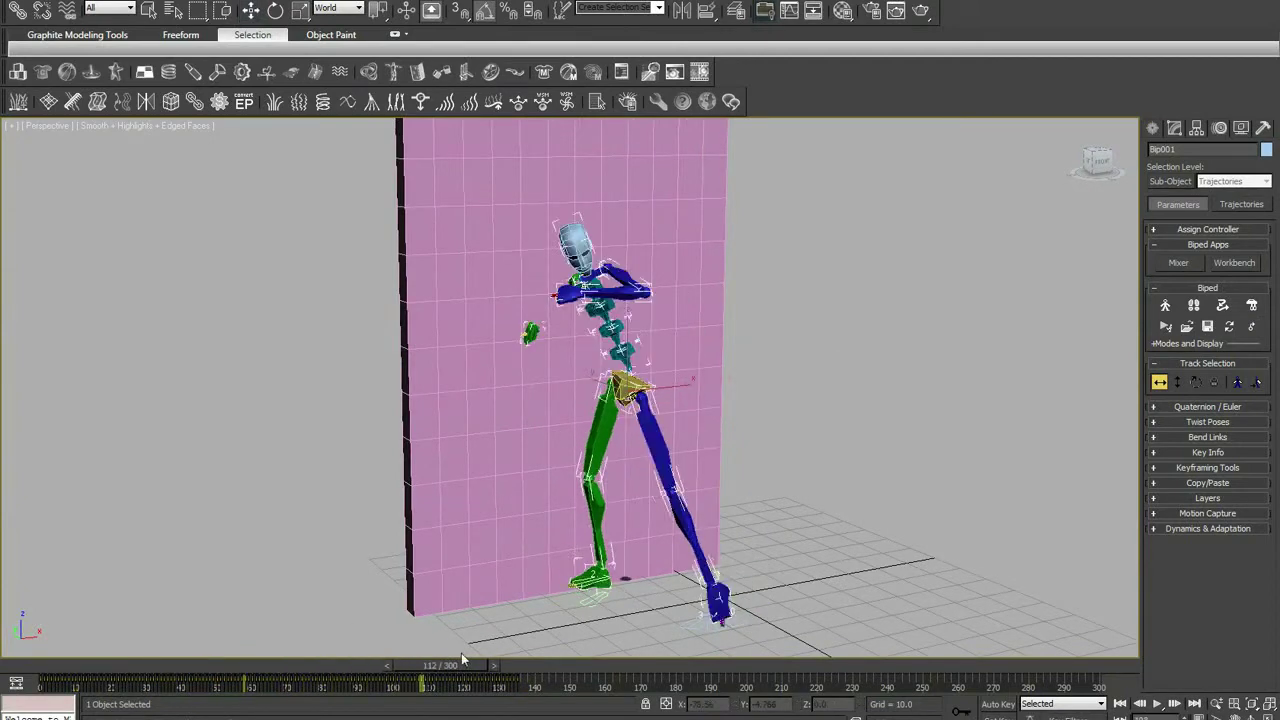
left_click_drag(258, 669, 553, 665)
middle_click_drag(543, 268, 541, 284)
left_click(541, 284)
mouse_move(531, 371)
middle_mouse_down("alt")
mouse_move(523, 409)
mouse_move(457, 474)
middle_mouse_up("alt")
scroll(453, 496, "up", 3)
mouse_move(514, 392)
middle_mouse_down("alt")
mouse_move(643, 386)
mouse_move(537, 400)
mouse_move(553, 378)
middle_mouse_up("alt")
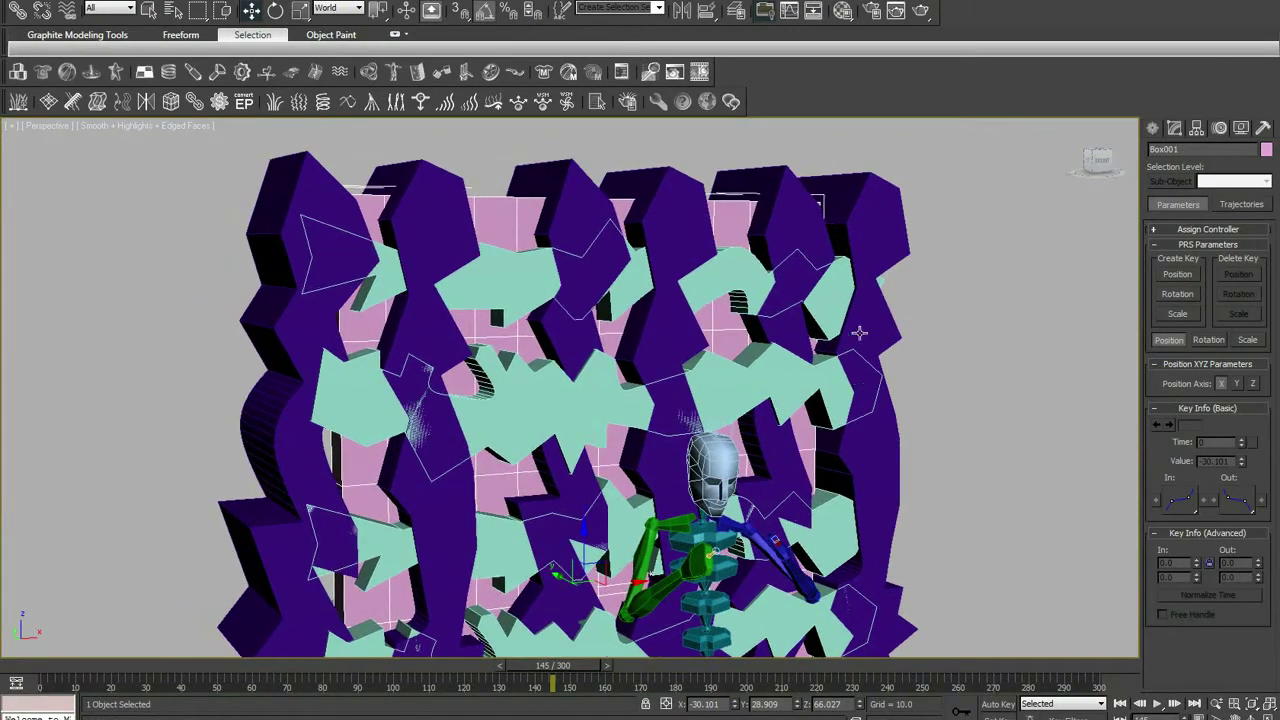
Frame the wall front-on and select Line007, Line001, then the pink wall Box001.
scroll(859, 330, "down", 2)
scroll(876, 222, "down", 2)
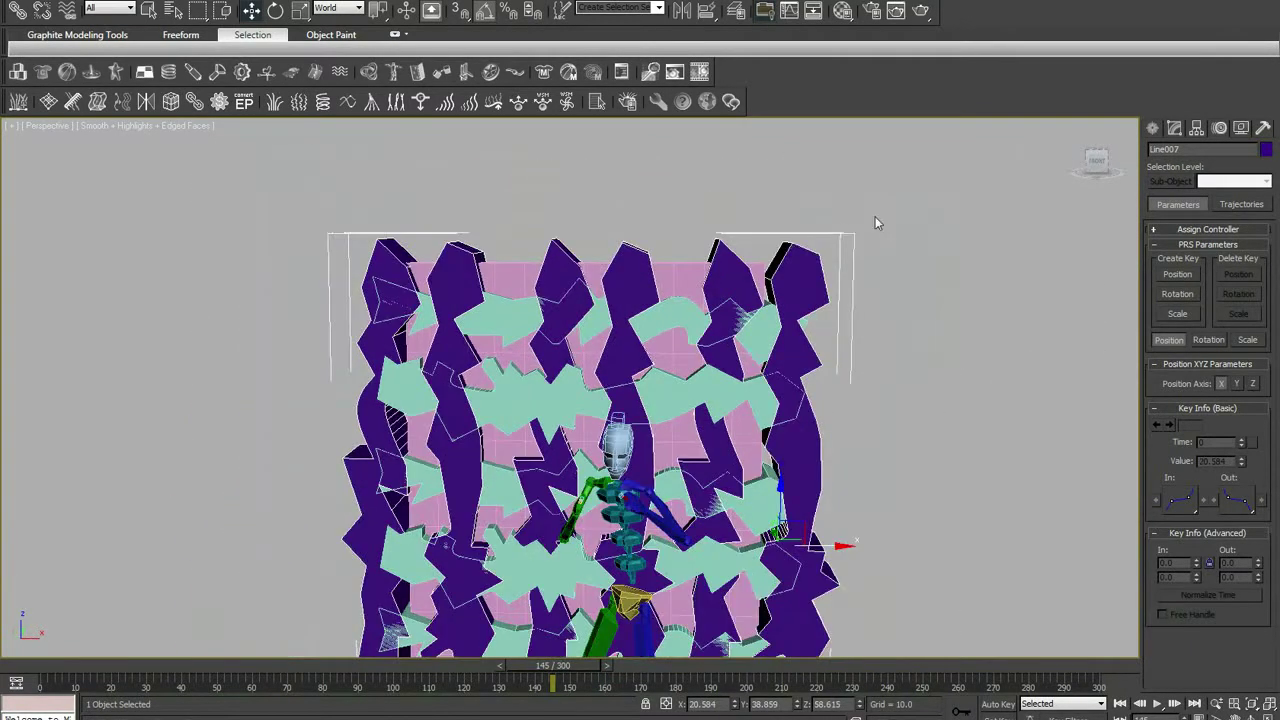
middle_click_drag(776, 343, 727, 403, "alt")
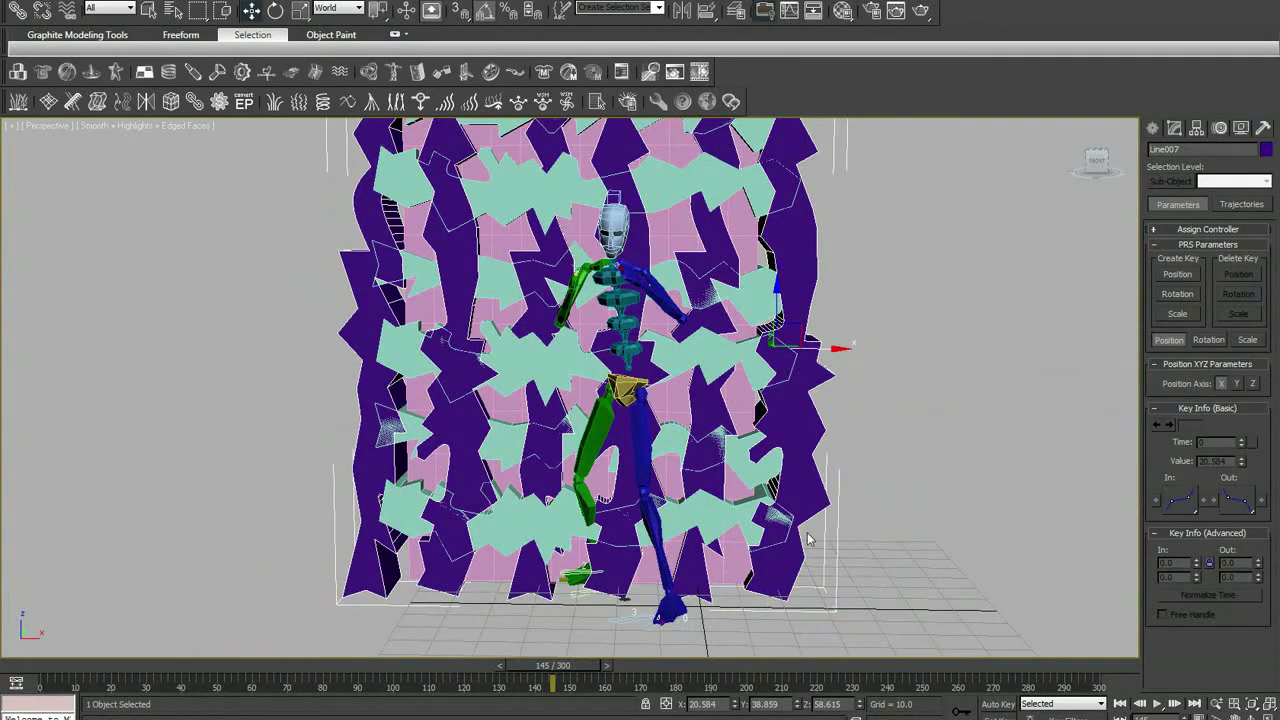
mouse_move(821, 220)
middle_mouse_down("alt")
mouse_move(788, 172)
mouse_move(777, 200)
middle_mouse_up("alt")
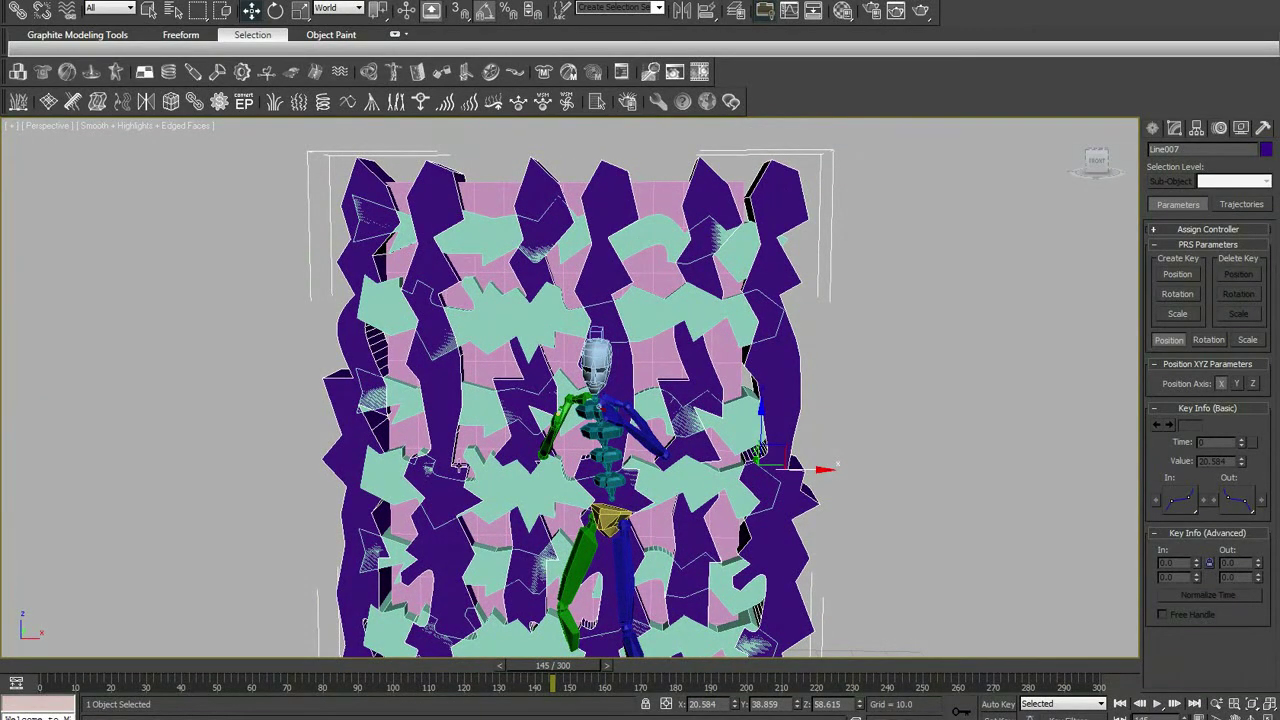
scroll(556, 338, "down", 1)
scroll(542, 312, "down", 2)
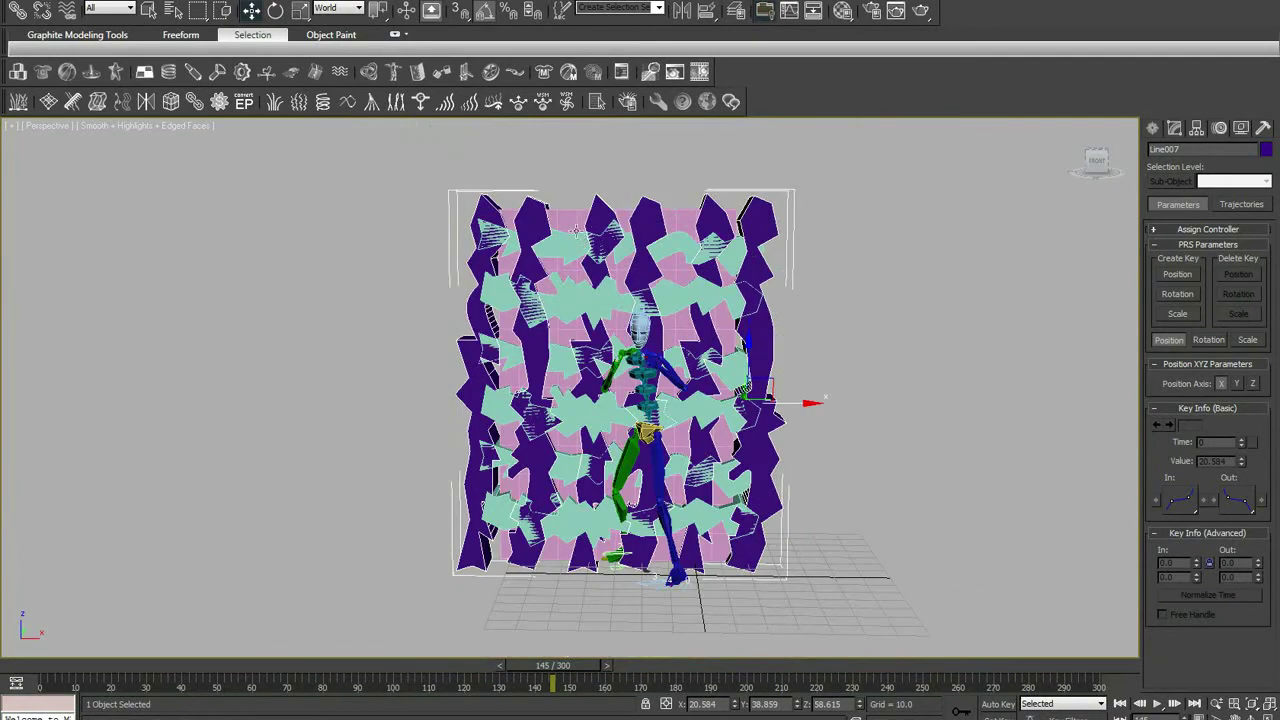
scroll(601, 311, "up", 3)
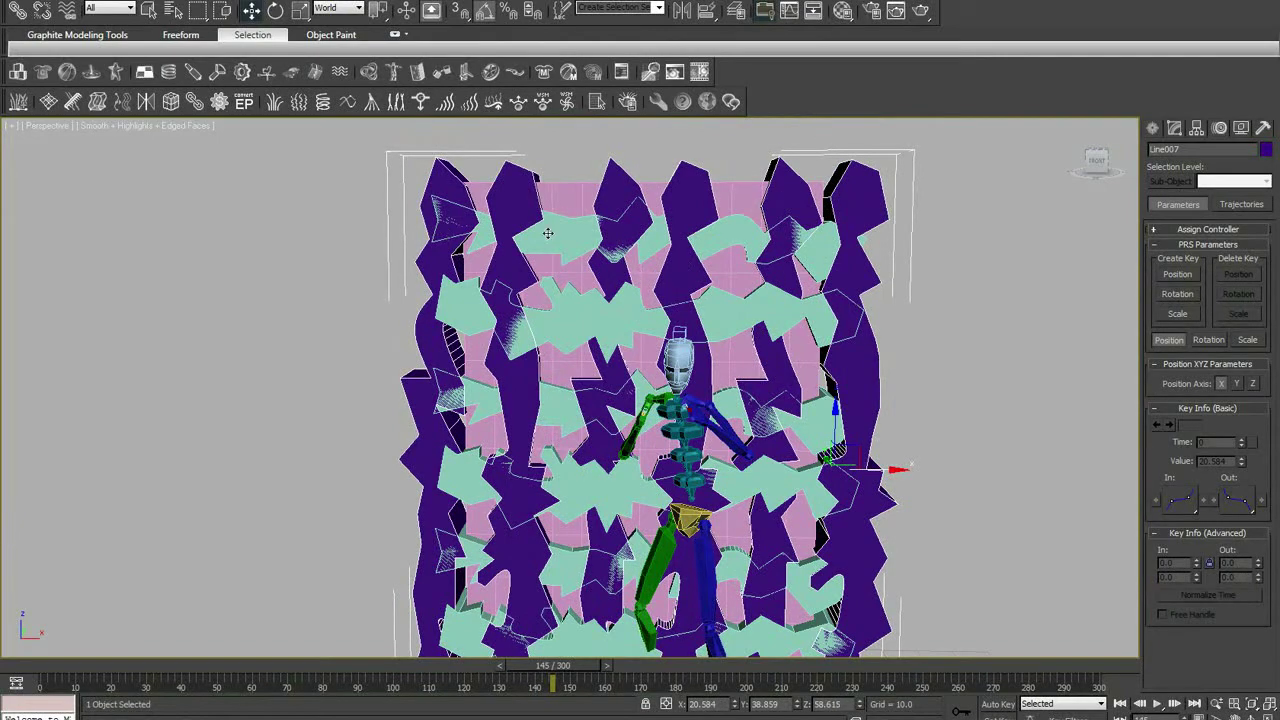
left_click(623, 268)
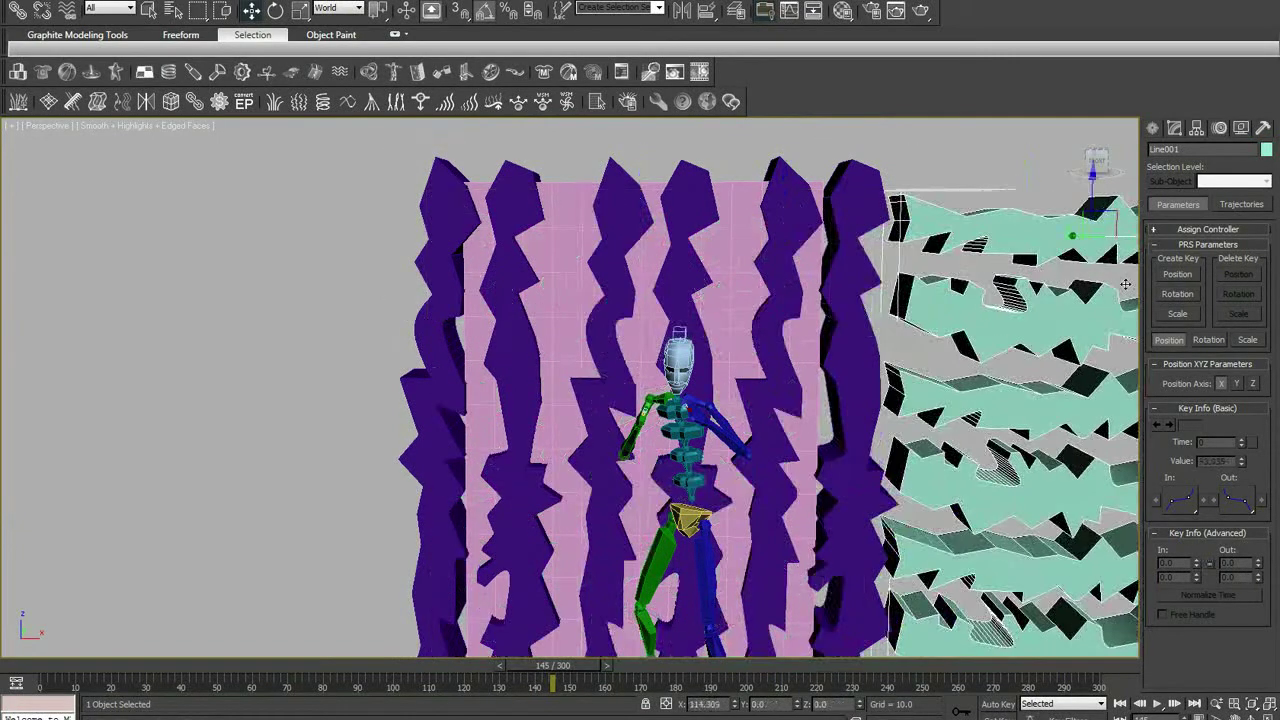
left_click(912, 193)
left_click(748, 268)
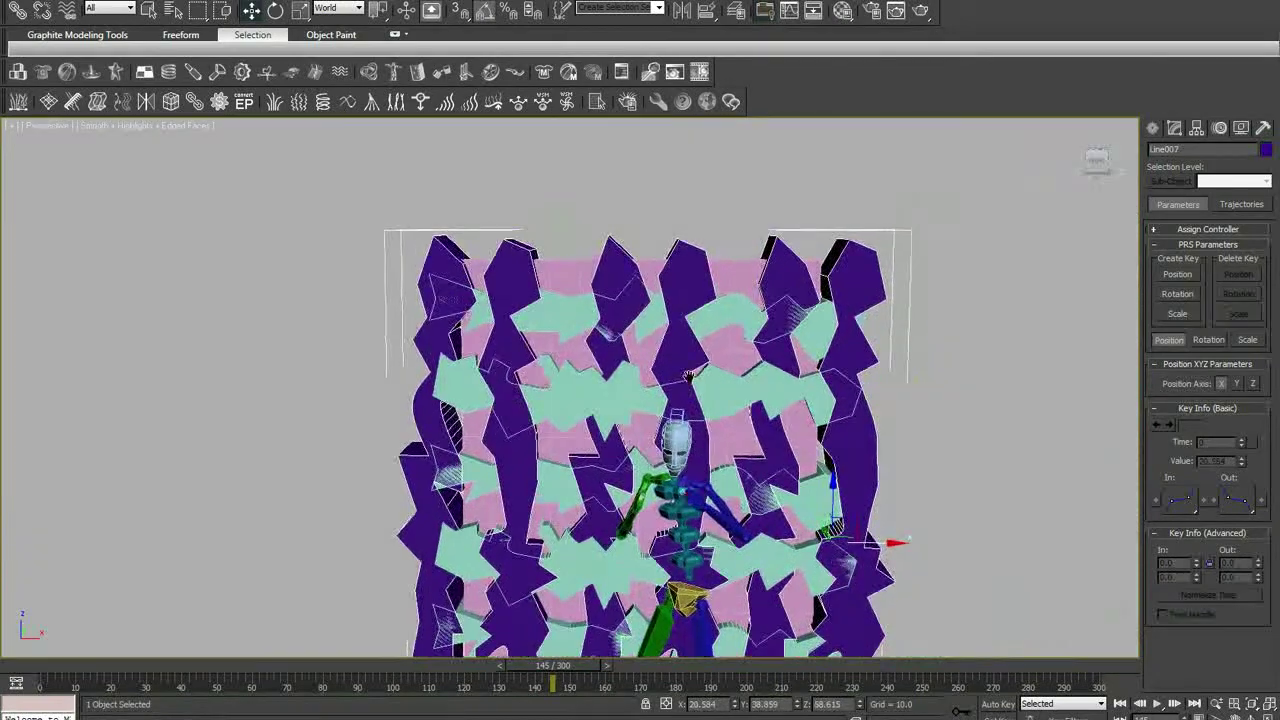
Show the Compound Objects creation types for Box001.
scroll(840, 234, "up", 2)
scroll(806, 245, "up", 1)
left_click(1158, 127)
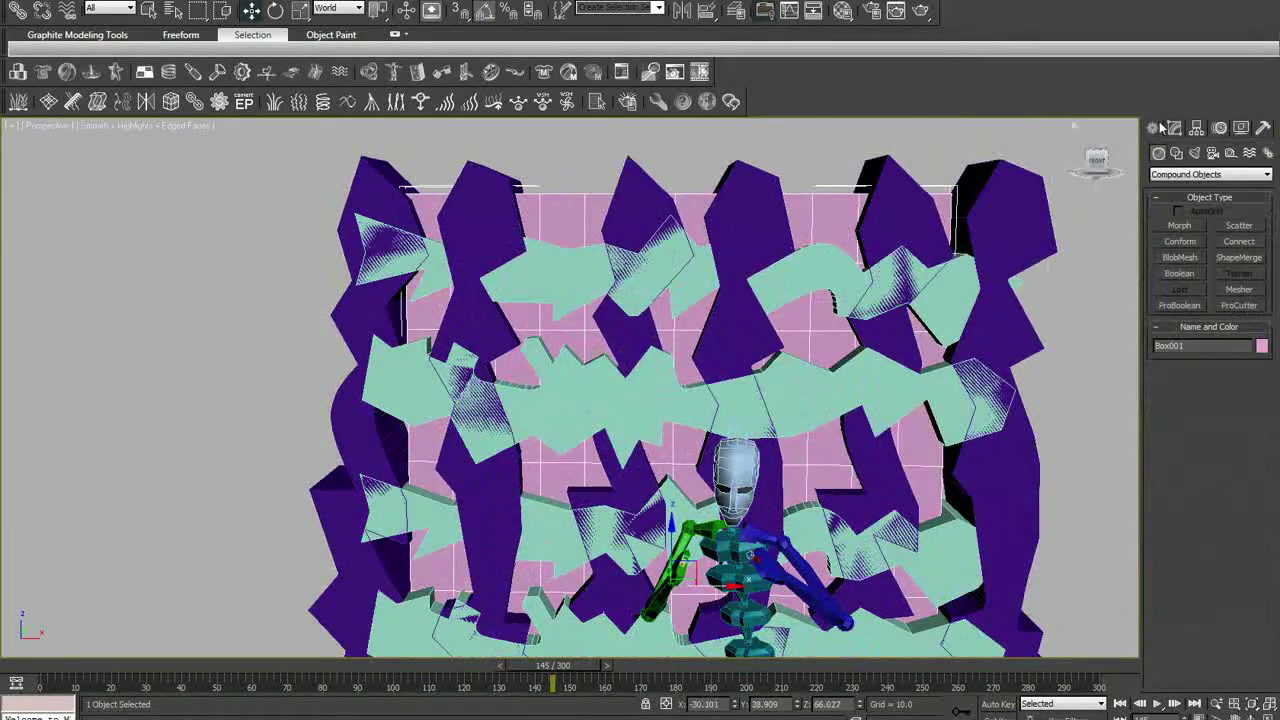
Make Box001 a Subtraction (A-B) Boolean with Line007 picked as a copied operand B.
left_click(1179, 273)
mouse_move(1010, 410)
middle_mouse_down()
mouse_move(962, 420)
mouse_move(962, 372)
middle_mouse_up()
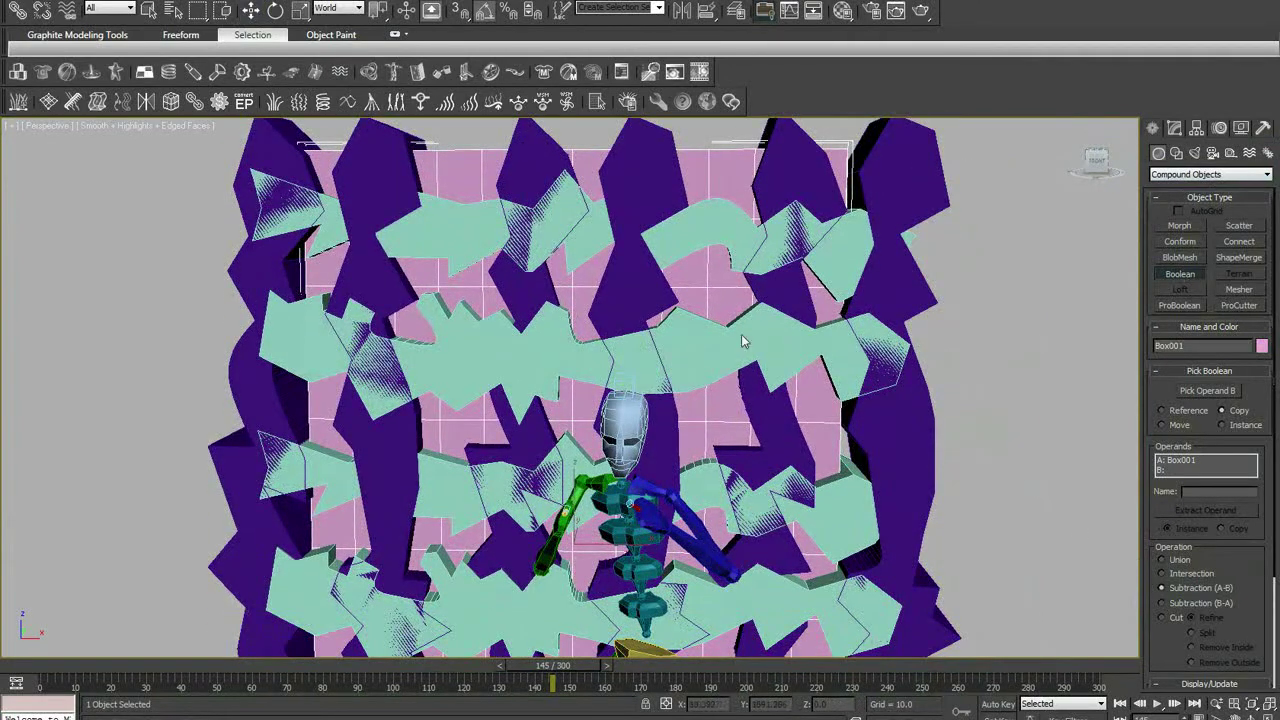
left_click(1198, 392)
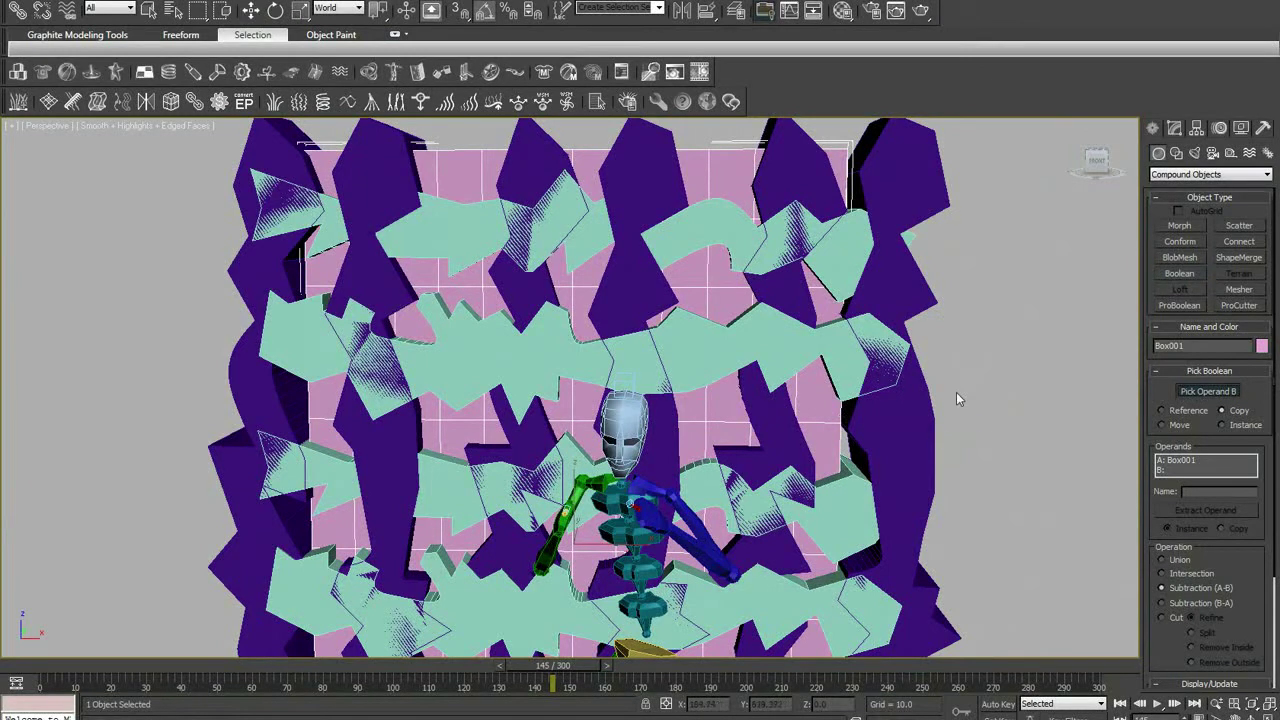
left_click(1221, 410)
left_click(905, 189)
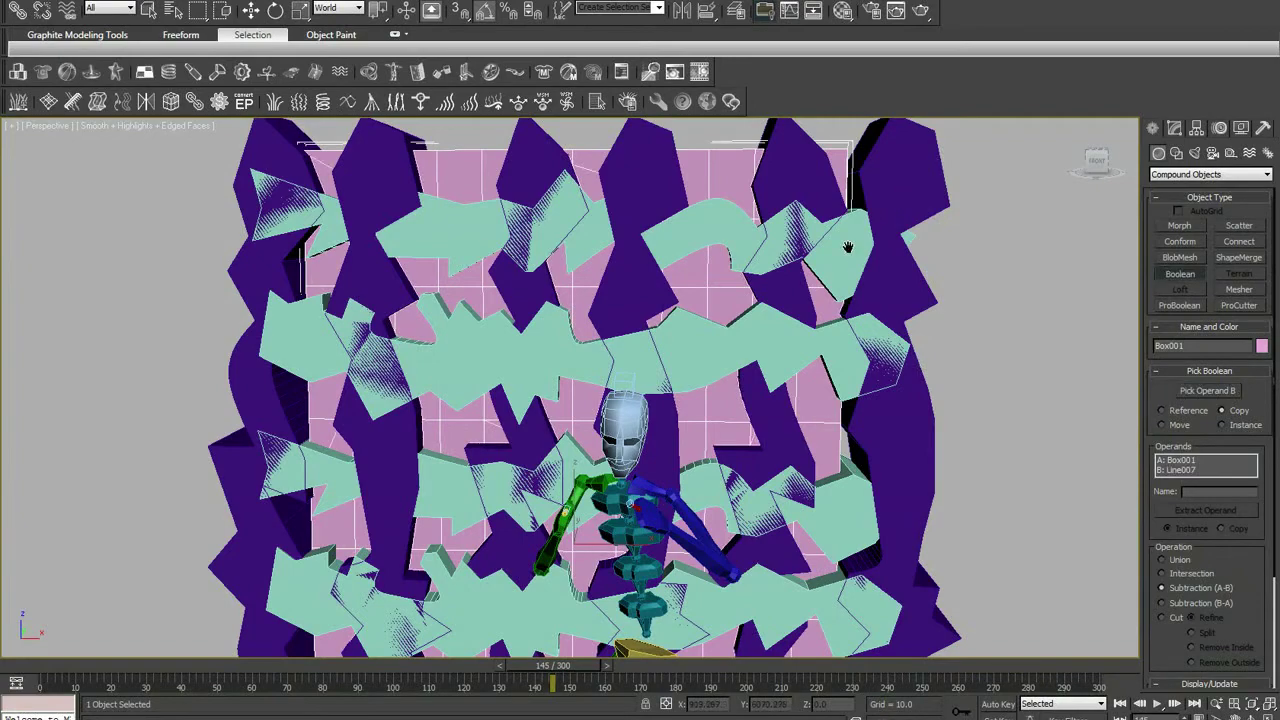
mouse_move(843, 241)
middle_mouse_down()
mouse_move(835, 294)
mouse_move(866, 284)
middle_mouse_up()
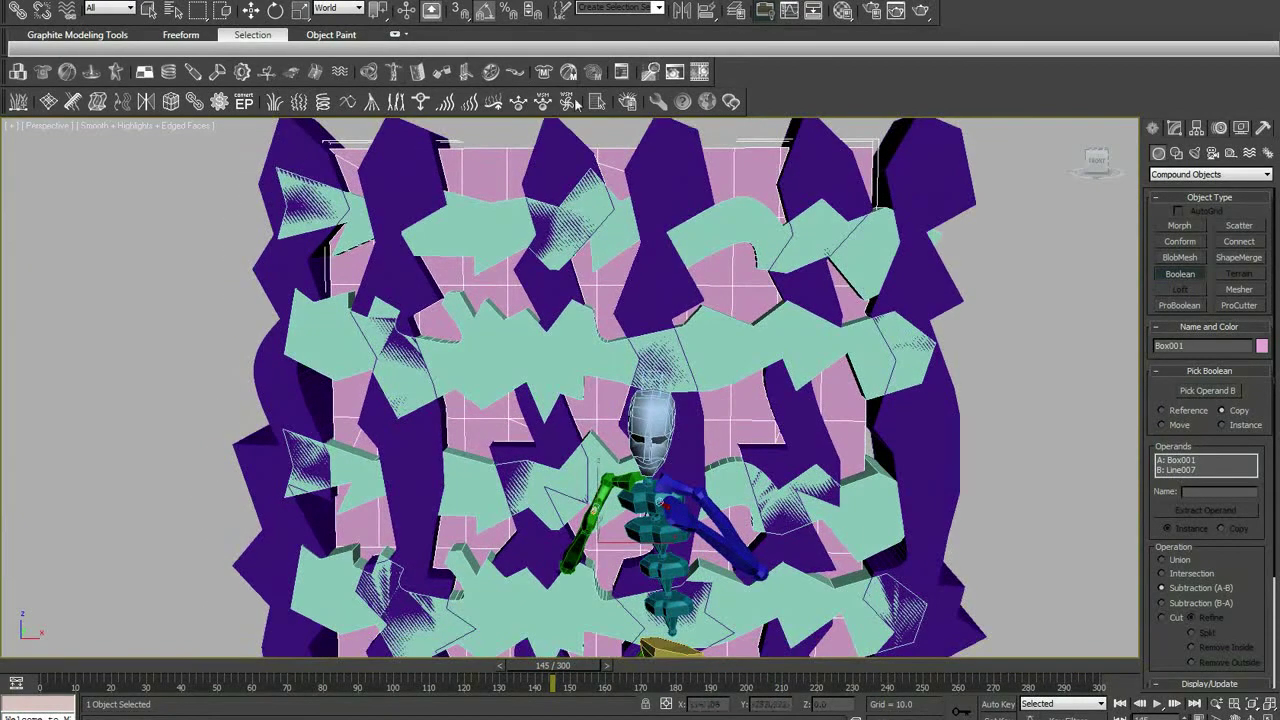
left_click(250, 12)
middle_click_drag(1058, 176, 1000, 186)
Reselect the Boolean wall Box001 and start duplicating it with Ctrl+V.
left_click(1174, 128)
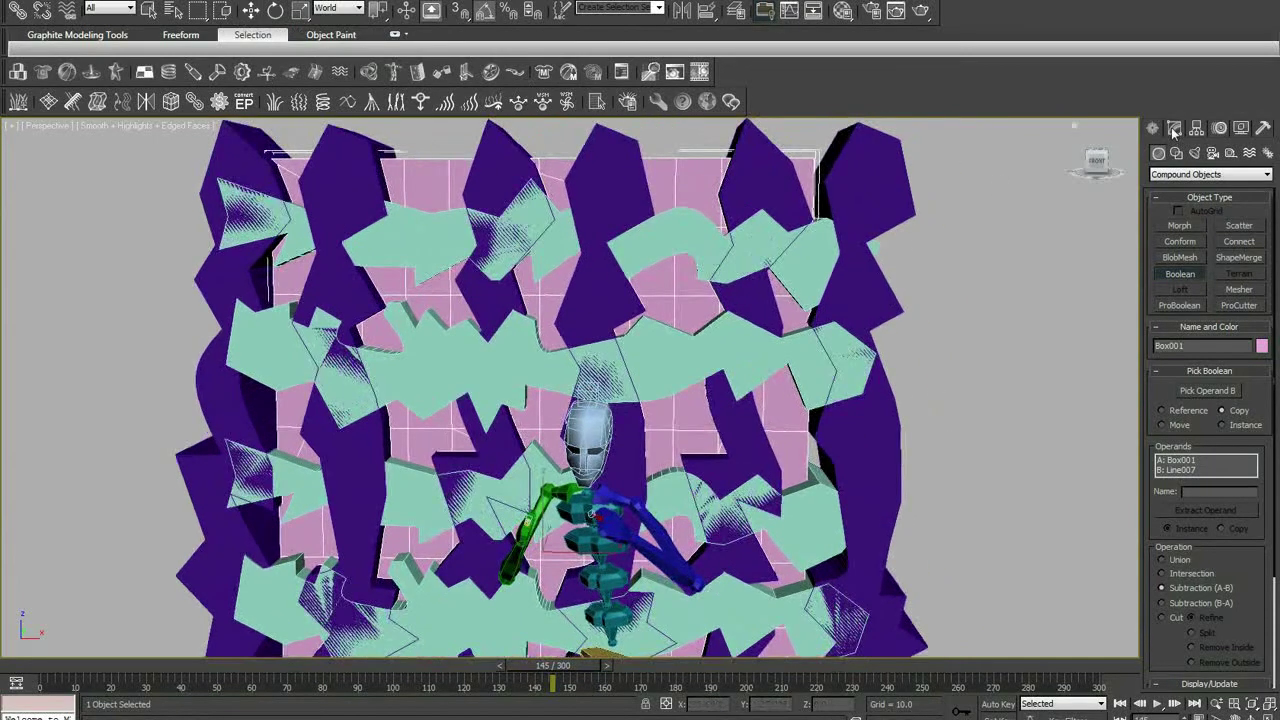
right_click(1171, 189)
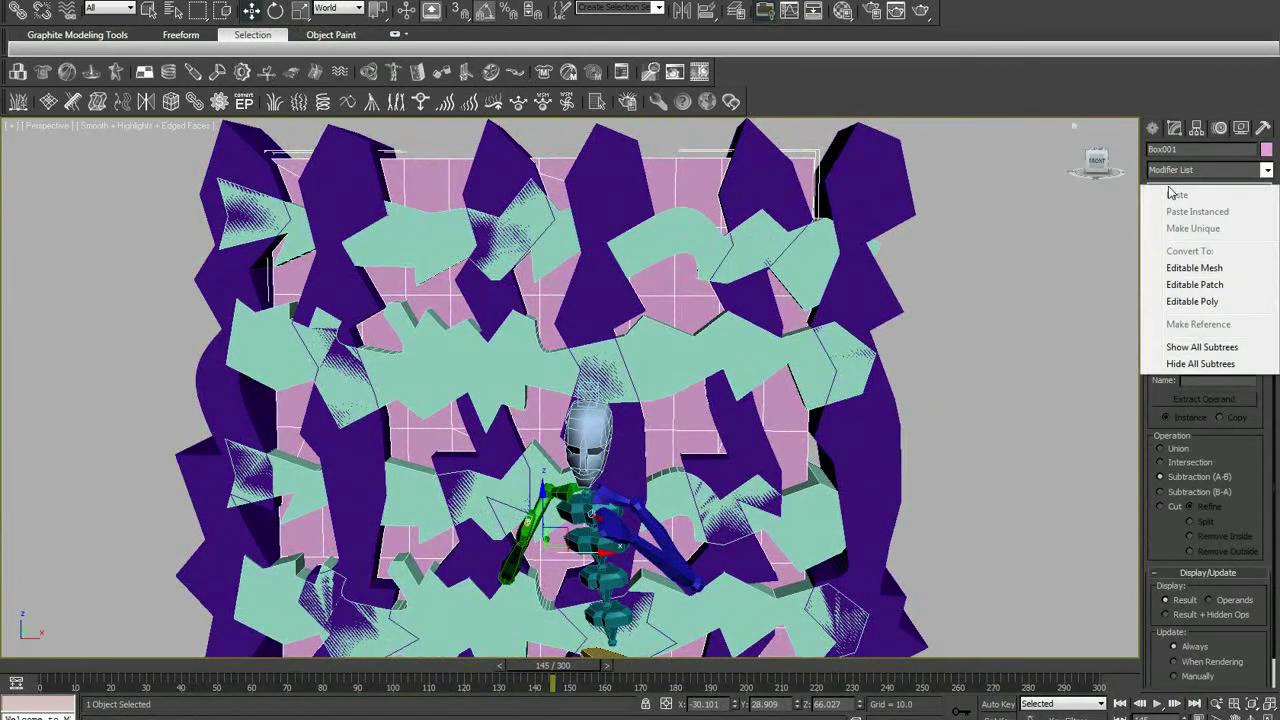
left_click(910, 222)
left_click(766, 168)
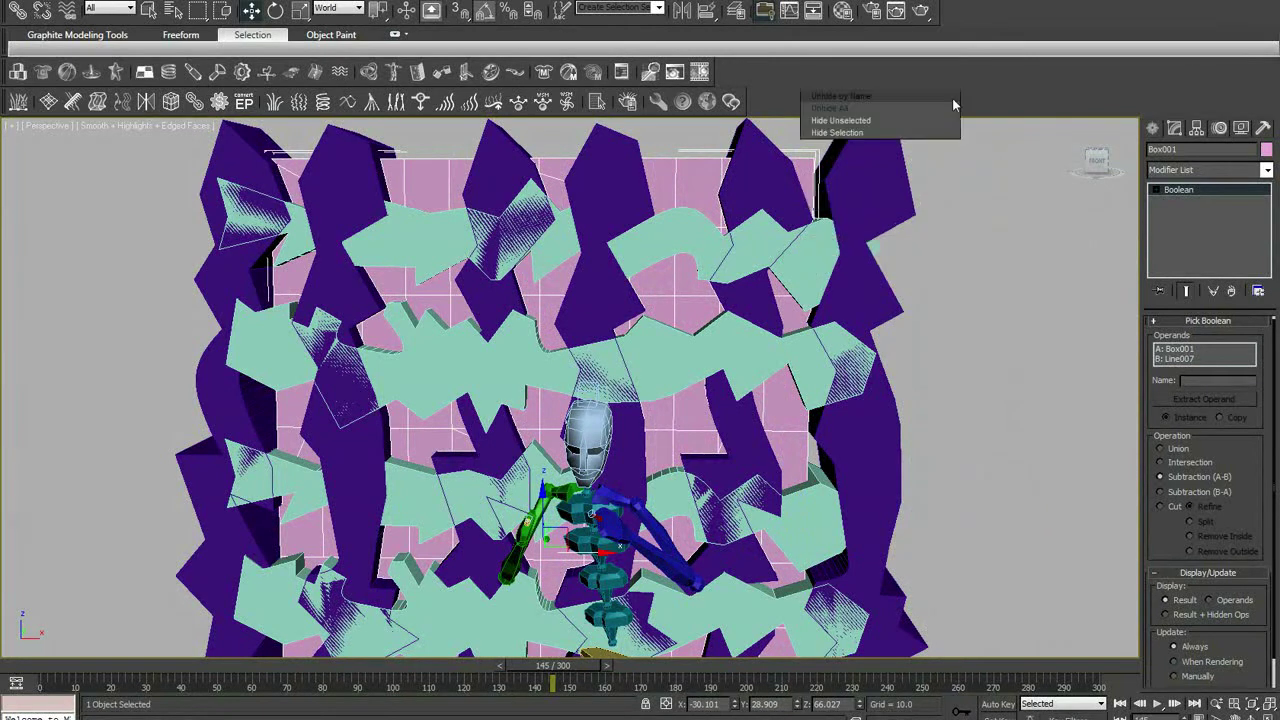
key("ctrl+v")
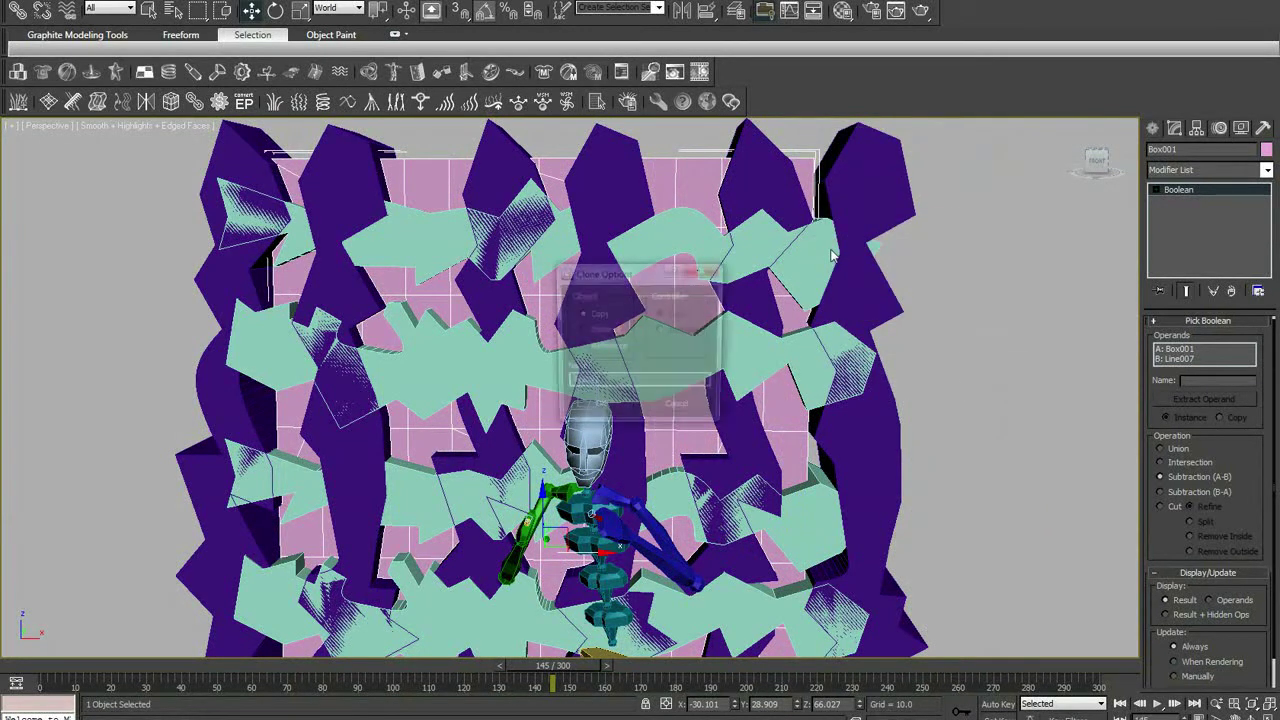
Confirm the copy as Box002 and set the wall's Boolean operation to Intersection.
left_click(586, 411)
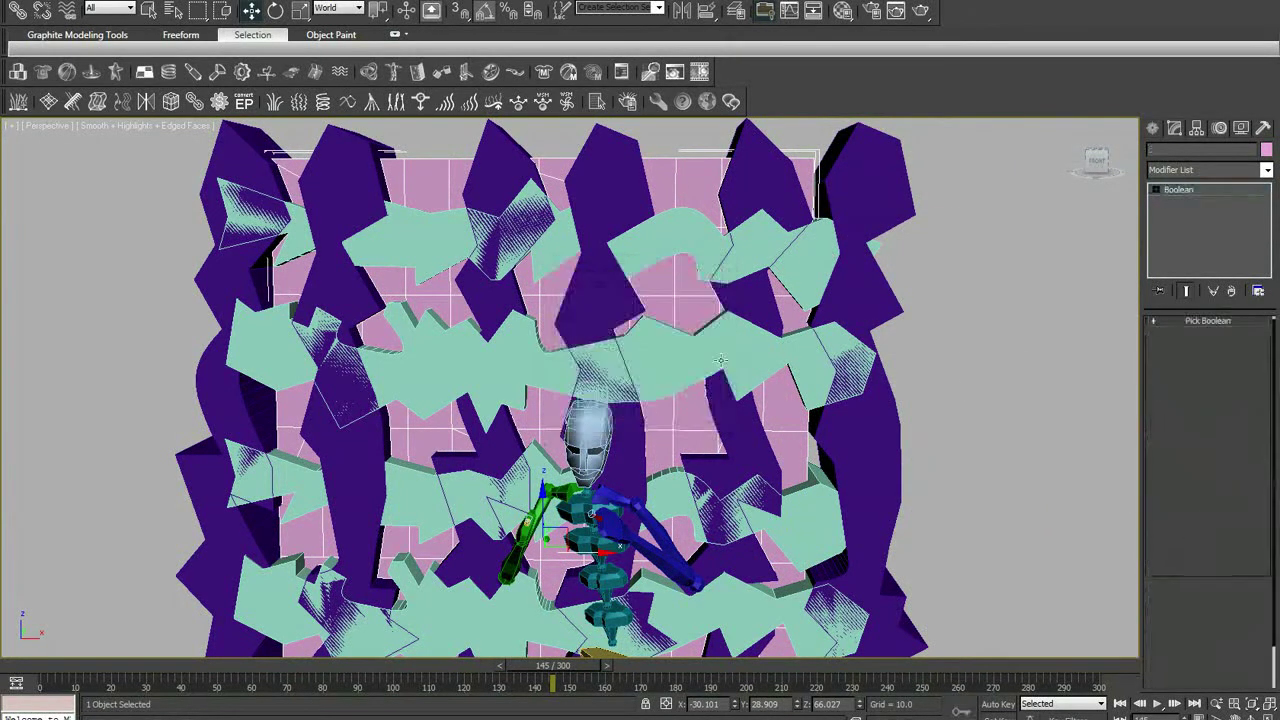
mouse_move(808, 186)
left_mouse_down()
mouse_move(1107, 157)
mouse_move(810, 170)
left_mouse_up()
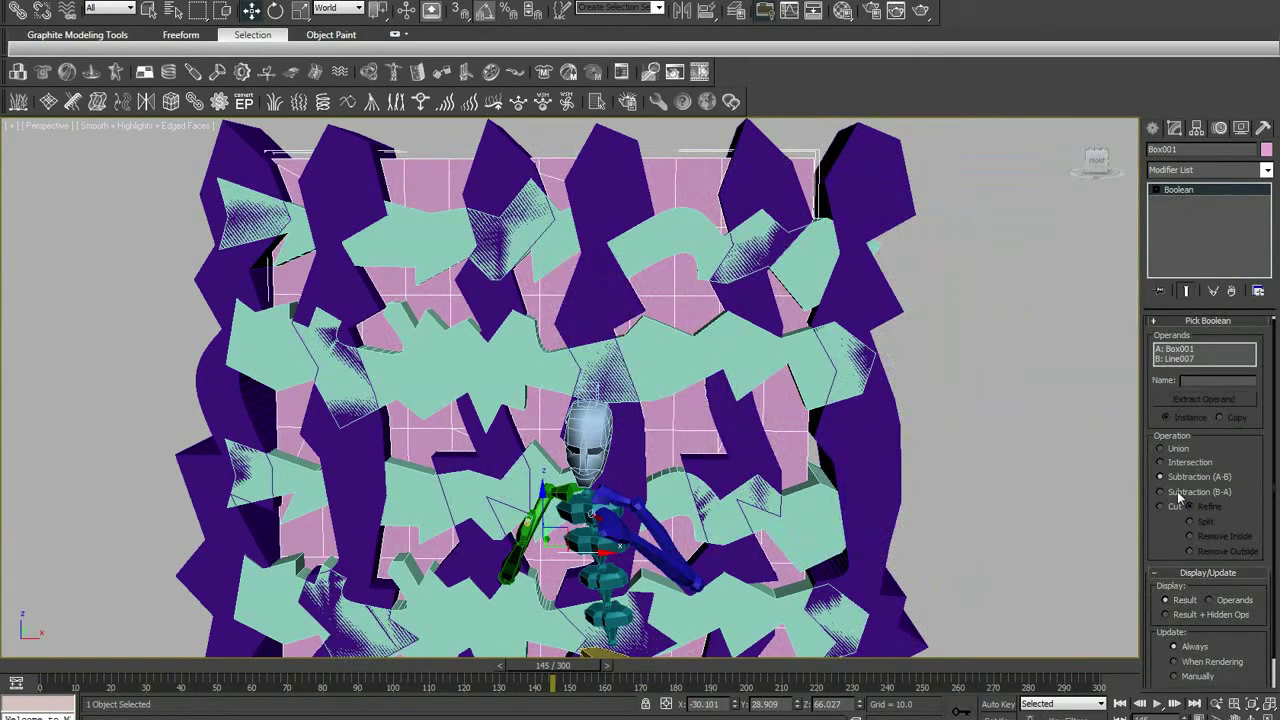
left_click(1183, 464)
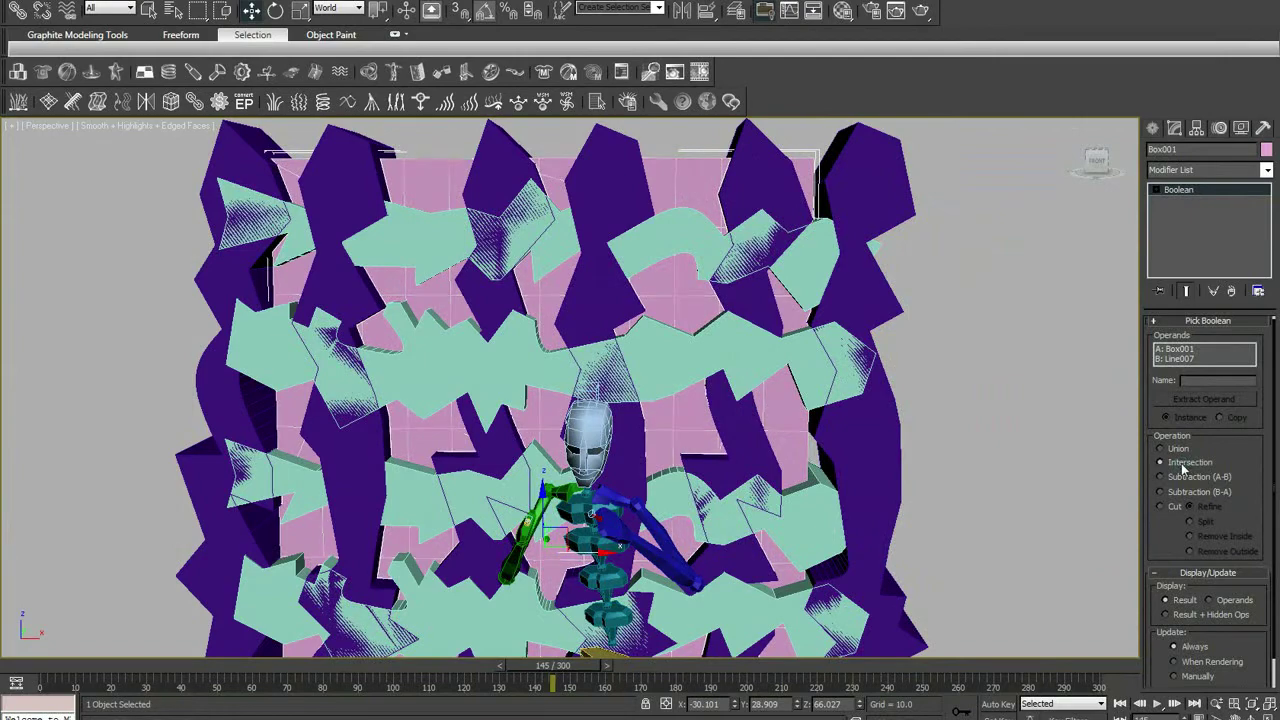
Select both line cutter shapes, including Line007, and hide them.
middle_click_drag(818, 325, 850, 329)
left_click(874, 222)
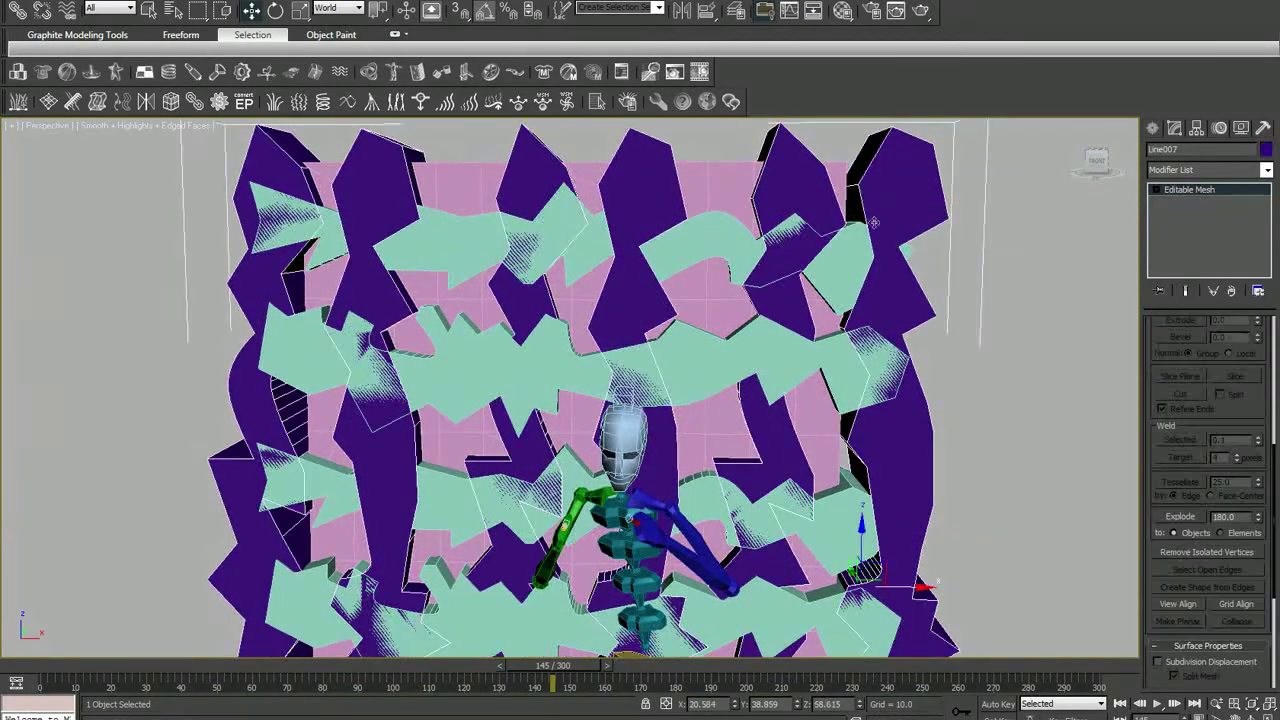
left_click(846, 266, "ctrl")
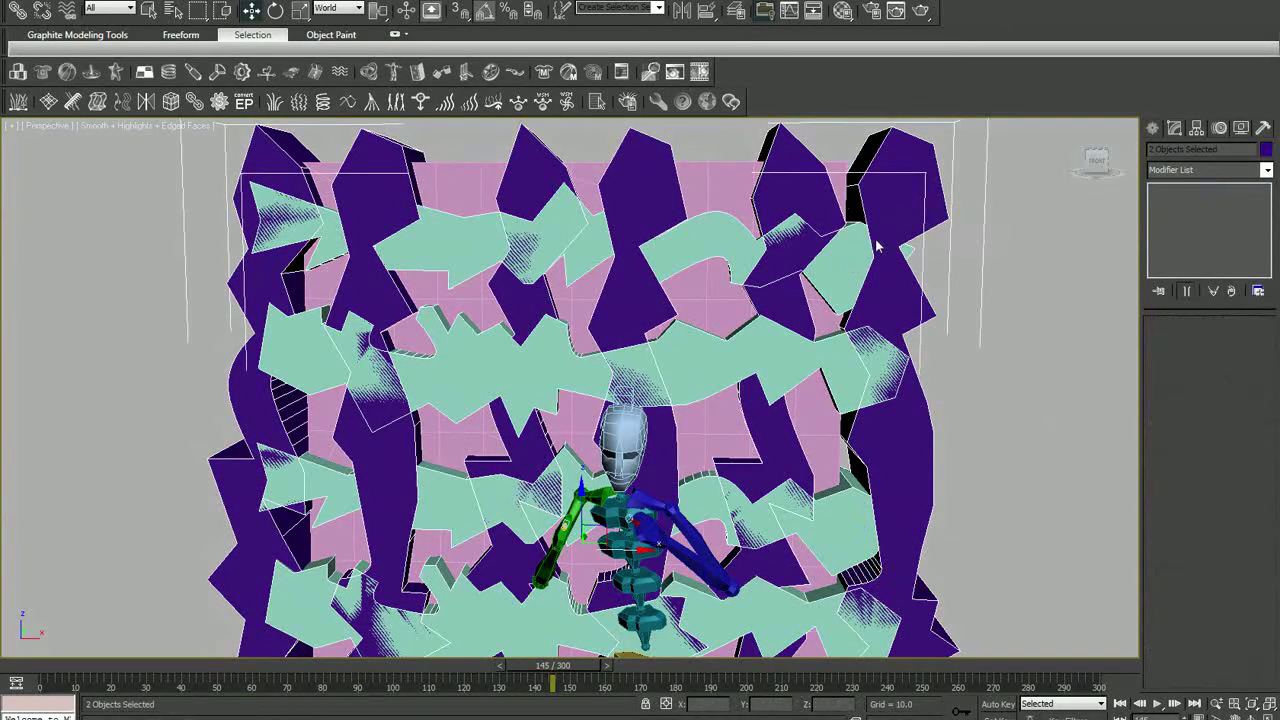
key("h")
key("Escape")
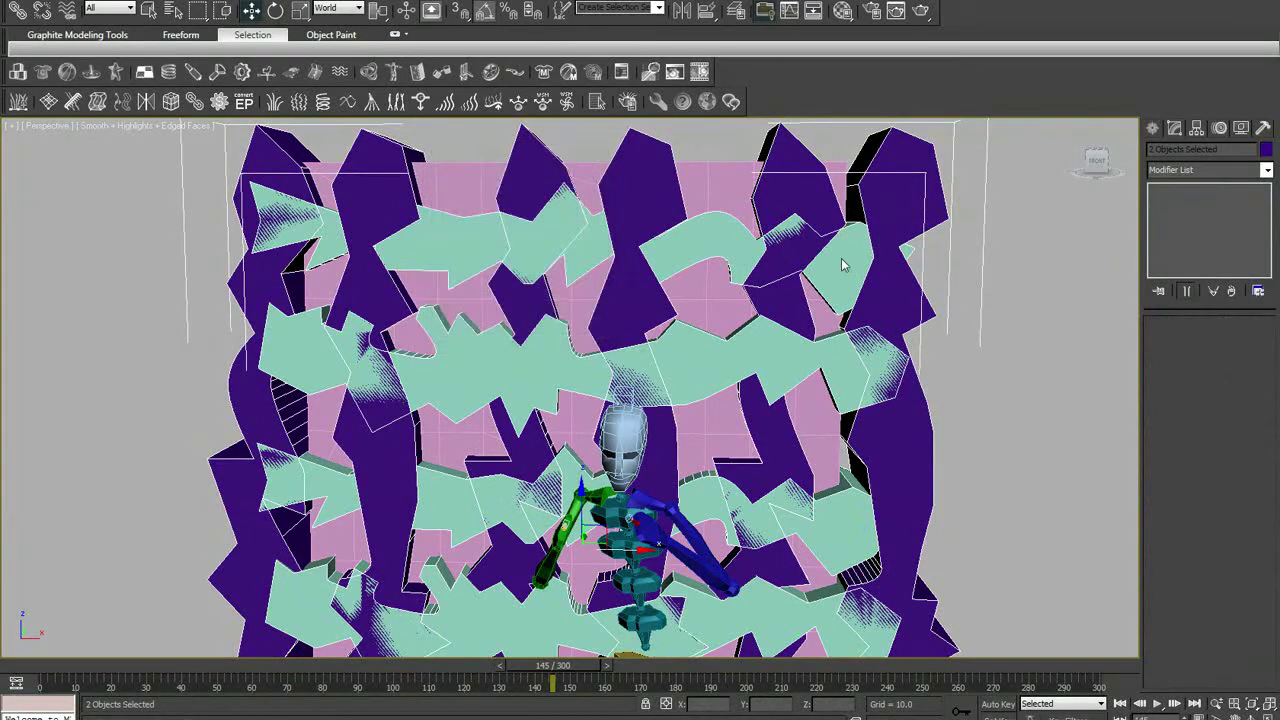
right_click(842, 236)
left_click(866, 218)
Select the Boolean wall and Box002, undo to reveal the lines, then redo to hide them.
middle_click_drag(821, 214, 887, 212)
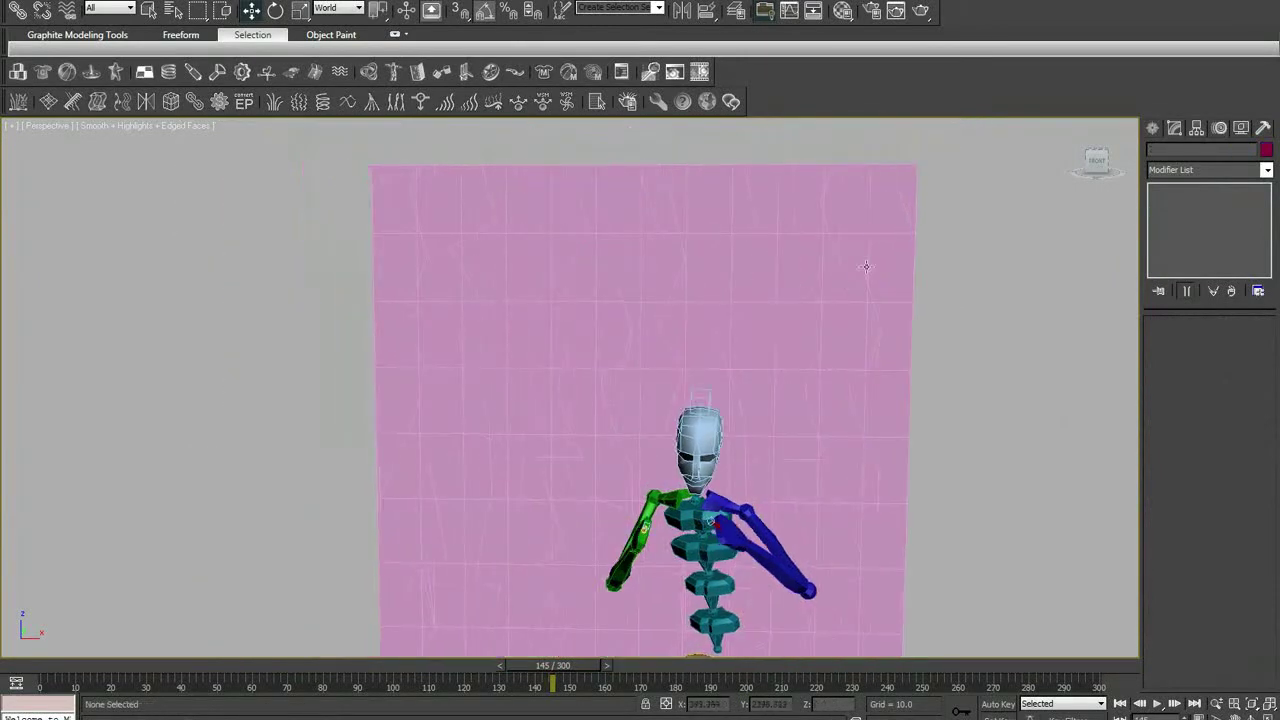
left_click(887, 212)
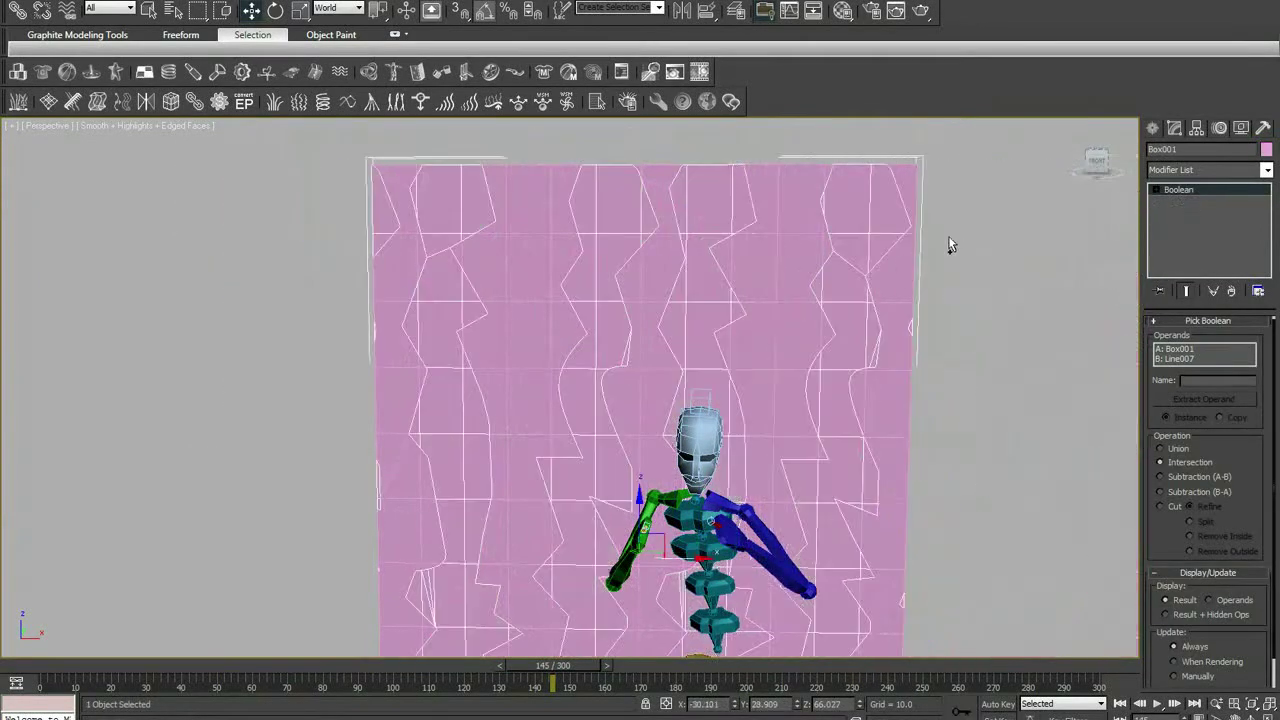
left_click(915, 189)
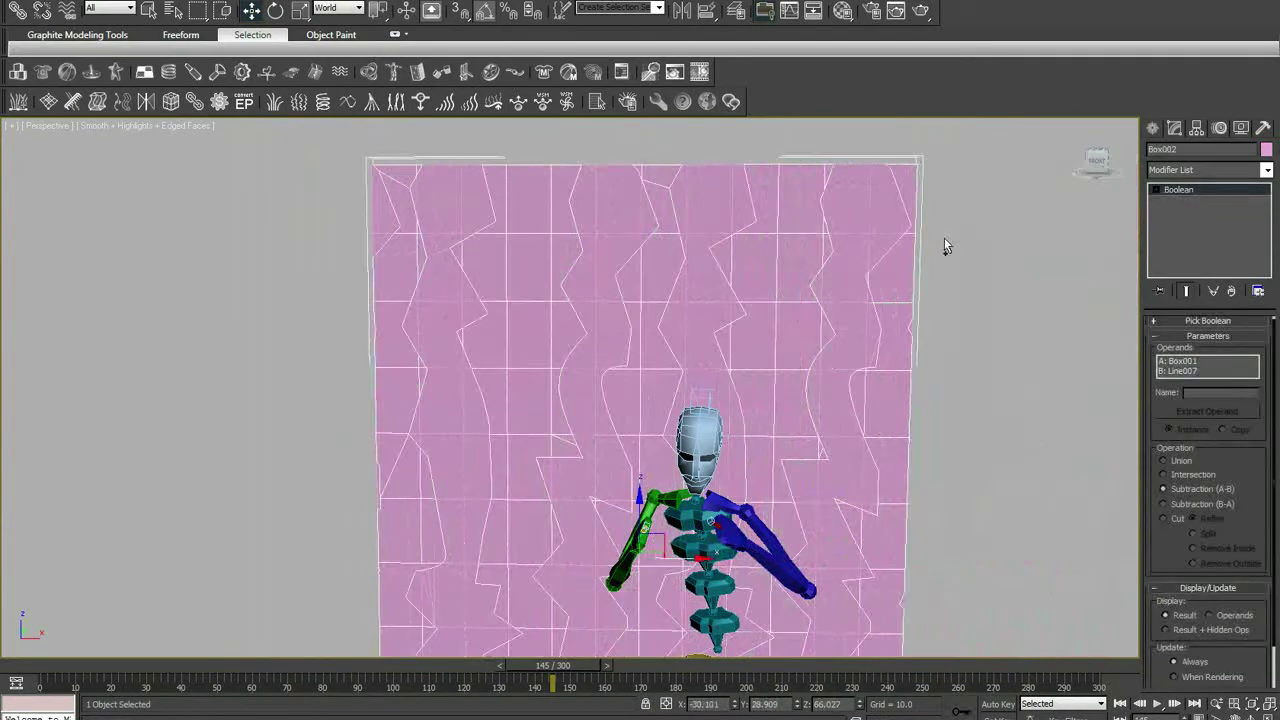
key("ctrl+z")
key("ctrl+z")
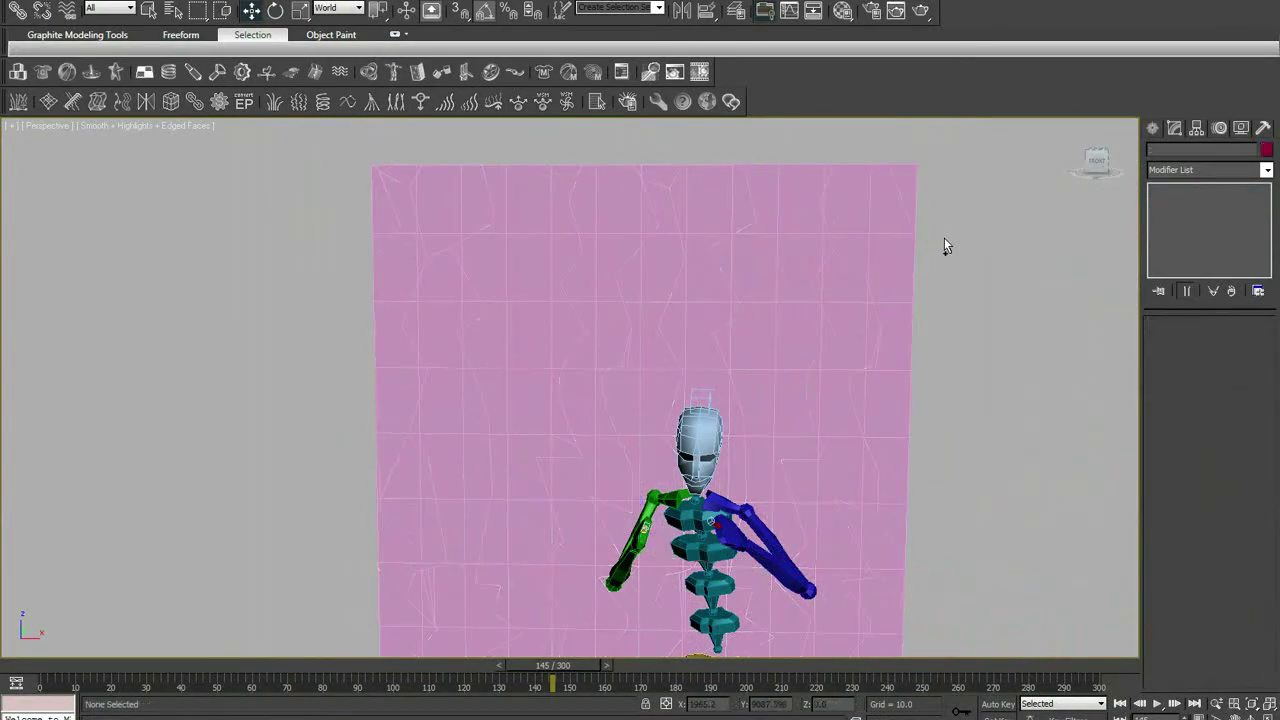
key("ctrl+z")
key("ctrl+y")
key("ctrl+y")
key("ctrl+y")
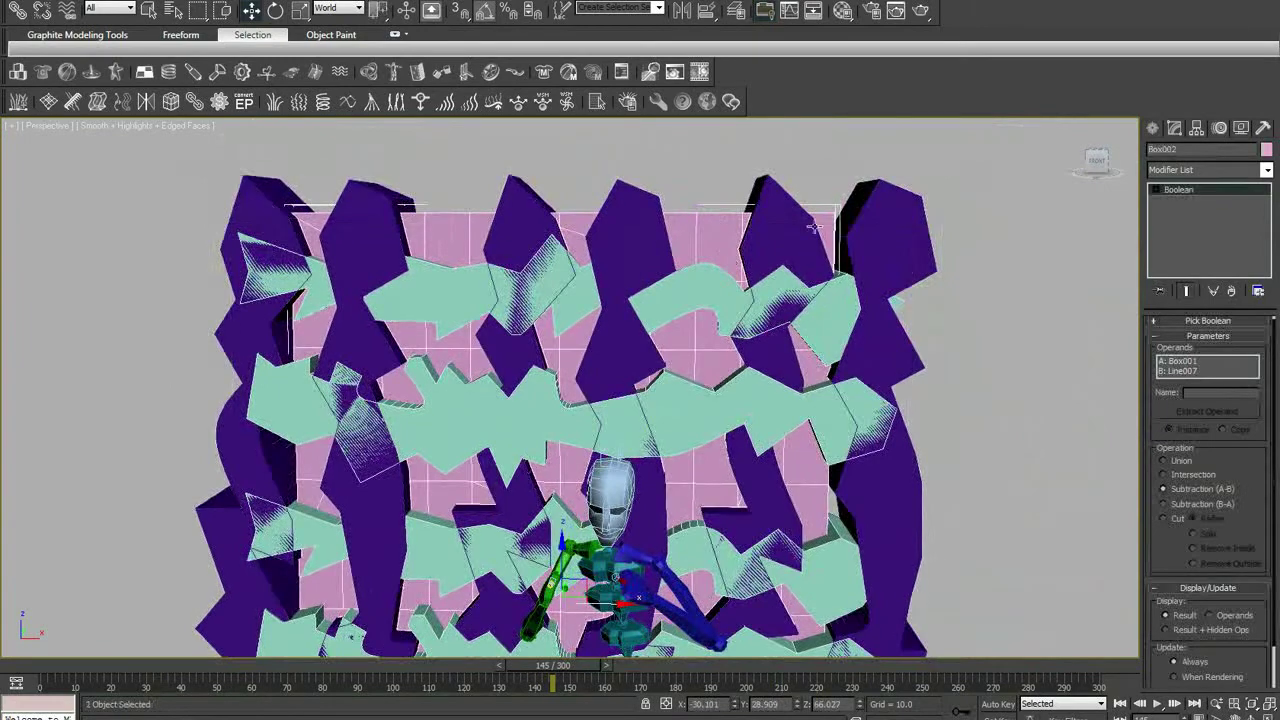
Collapse the Box002 wall to an Editable Poly.
right_click(1185, 189)
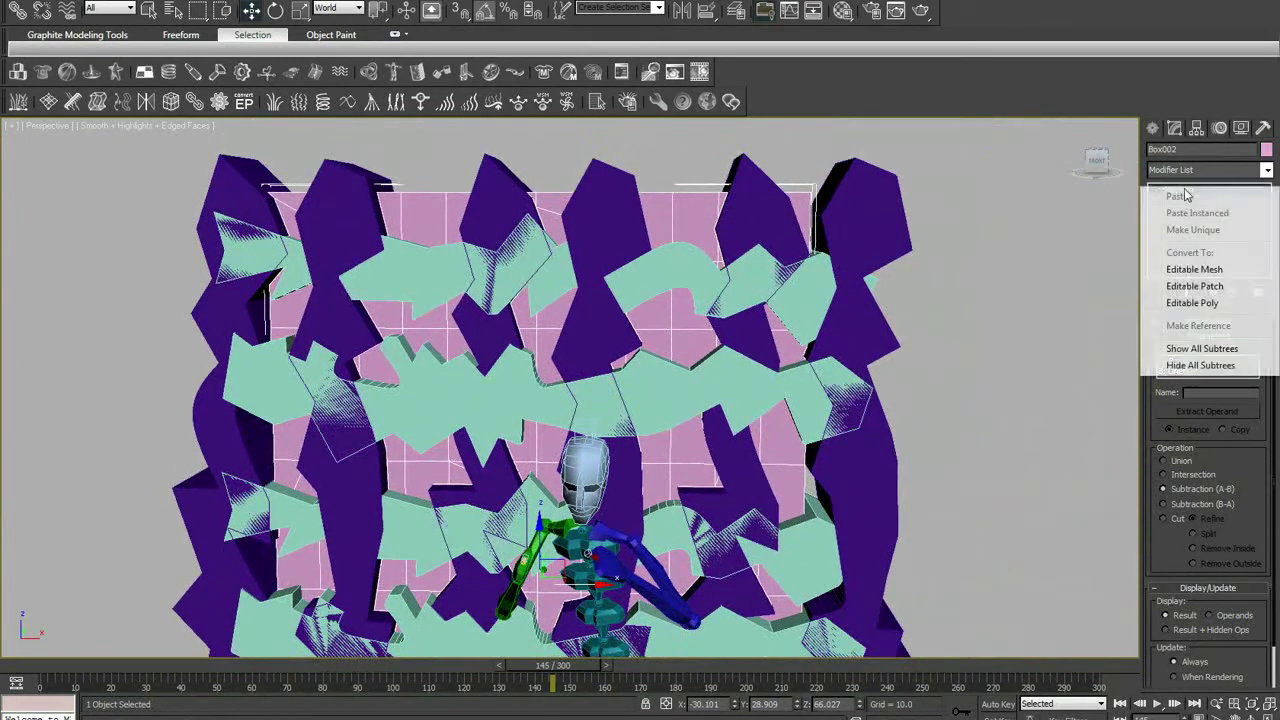
left_click(1192, 302)
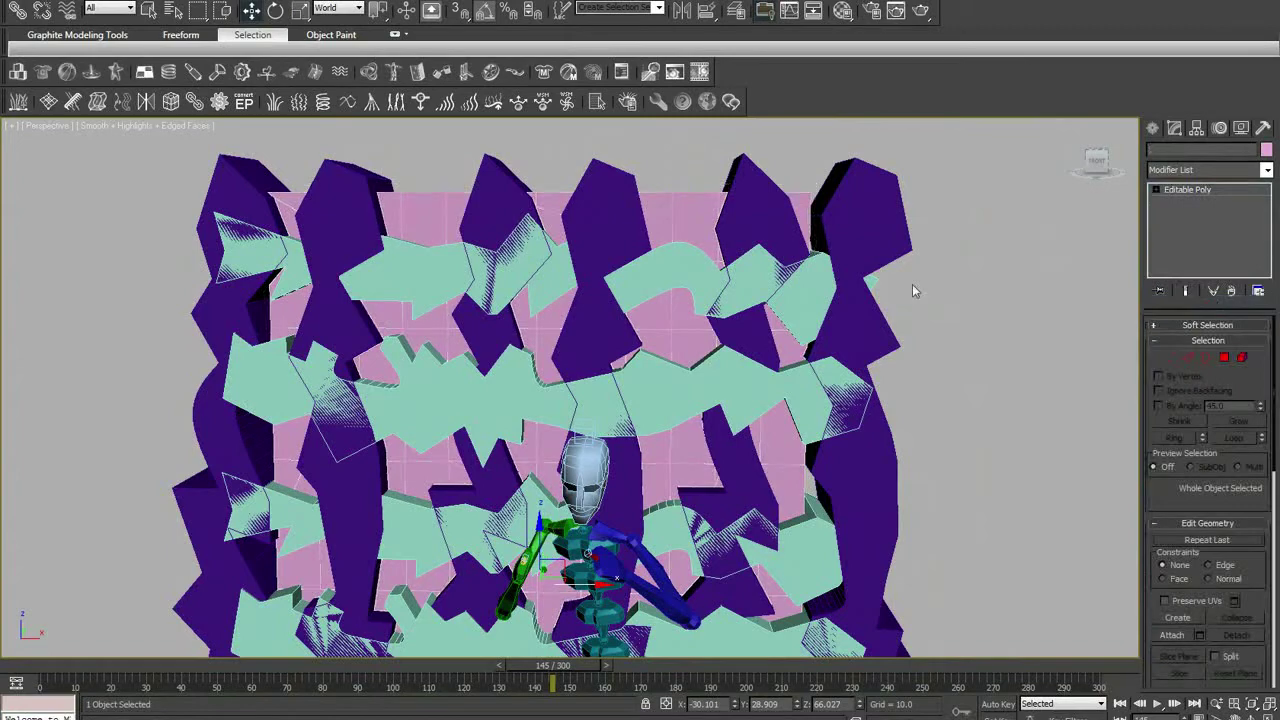
left_click(1158, 127)
middle_click_drag(1127, 277, 923, 266)
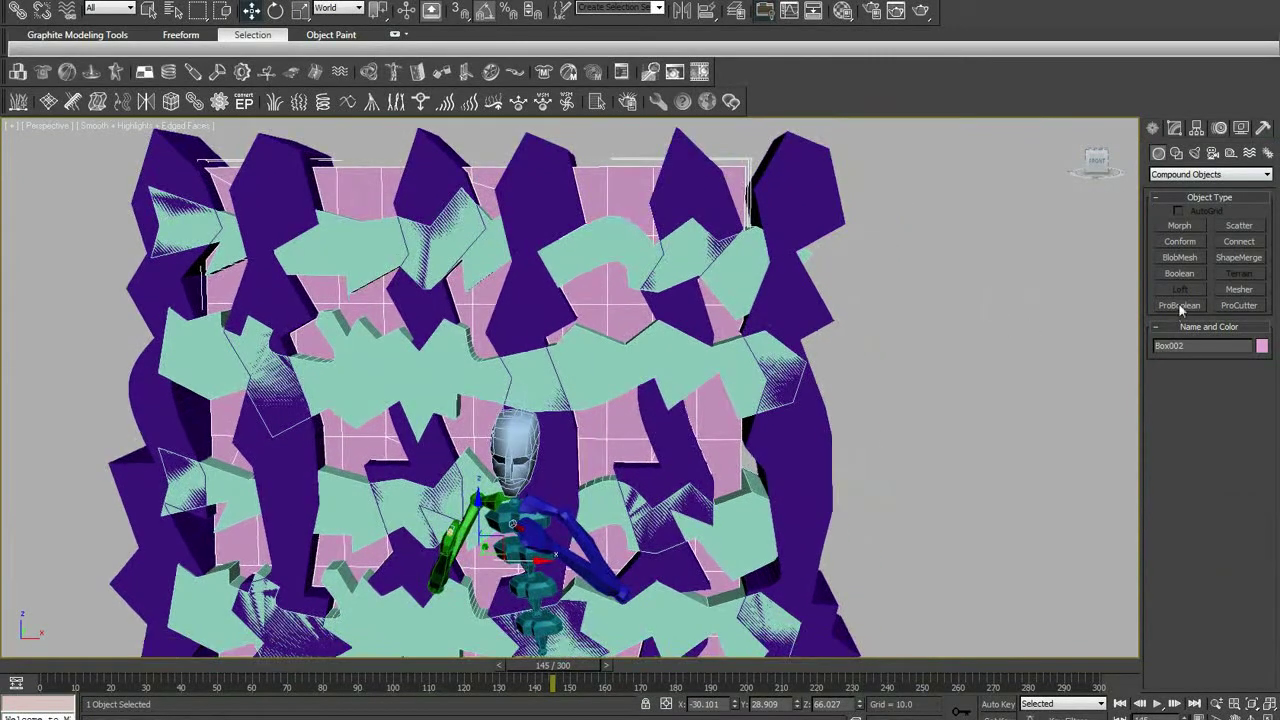
Make Box002 a Boolean subtracting Line001 as operand B.
left_click(1180, 273)
left_click(1212, 392)
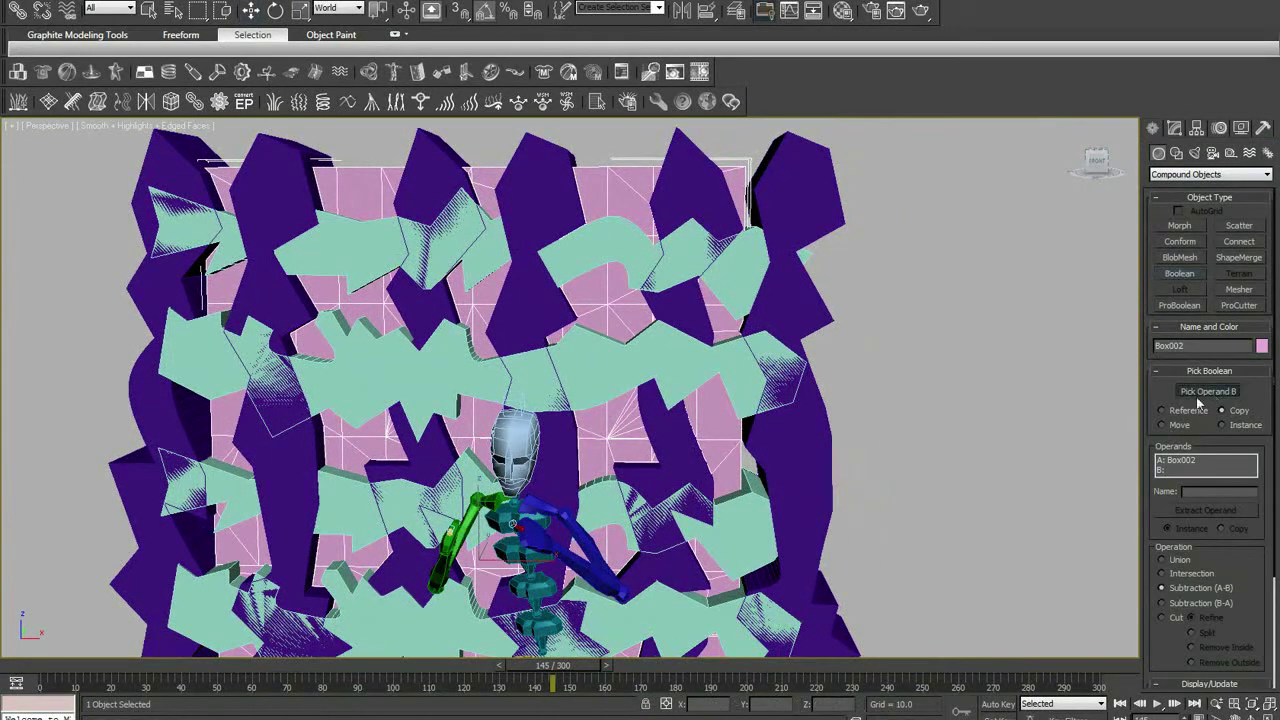
left_click(735, 267)
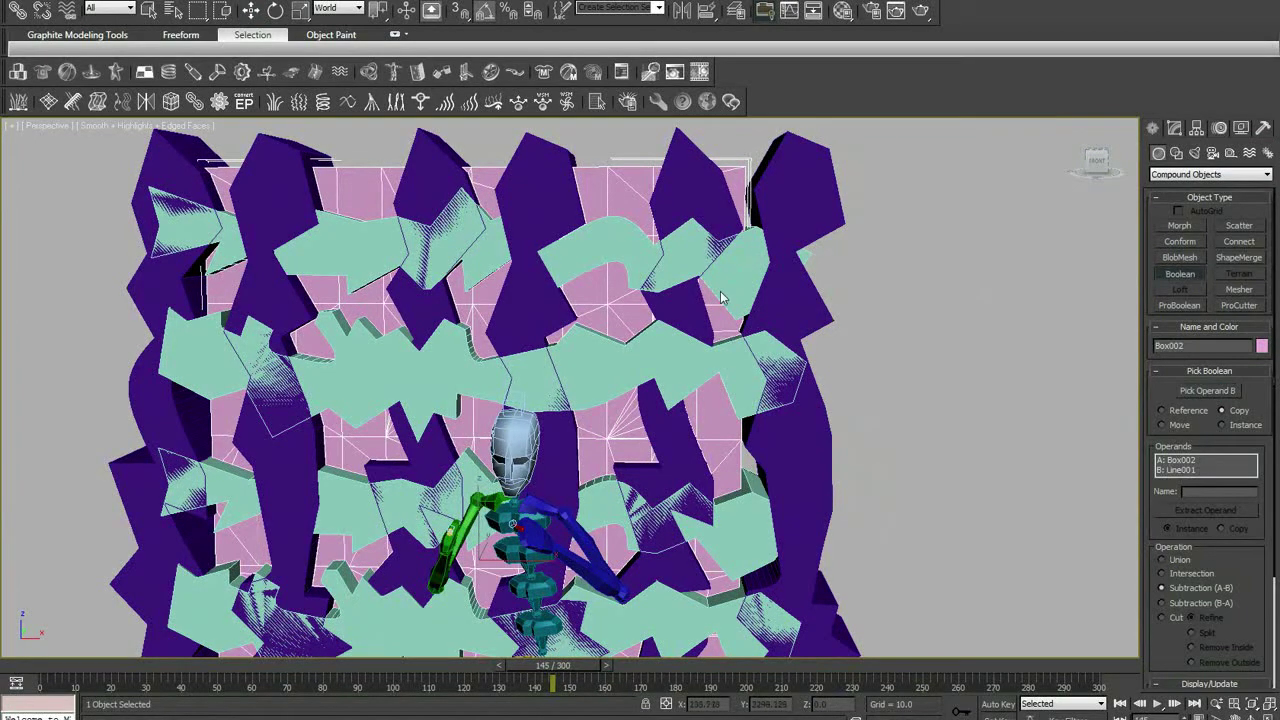
middle_click_drag(722, 295, 780, 297)
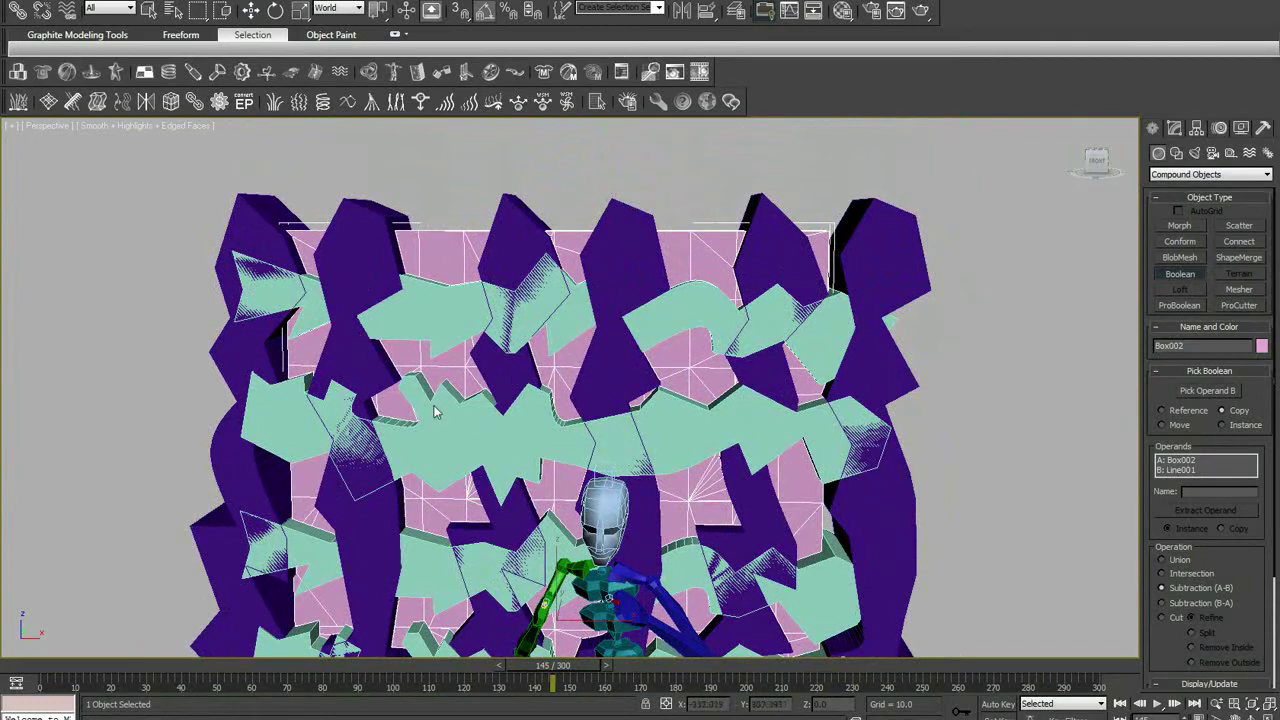
middle_click_drag(660, 440, 642, 400)
key("w")
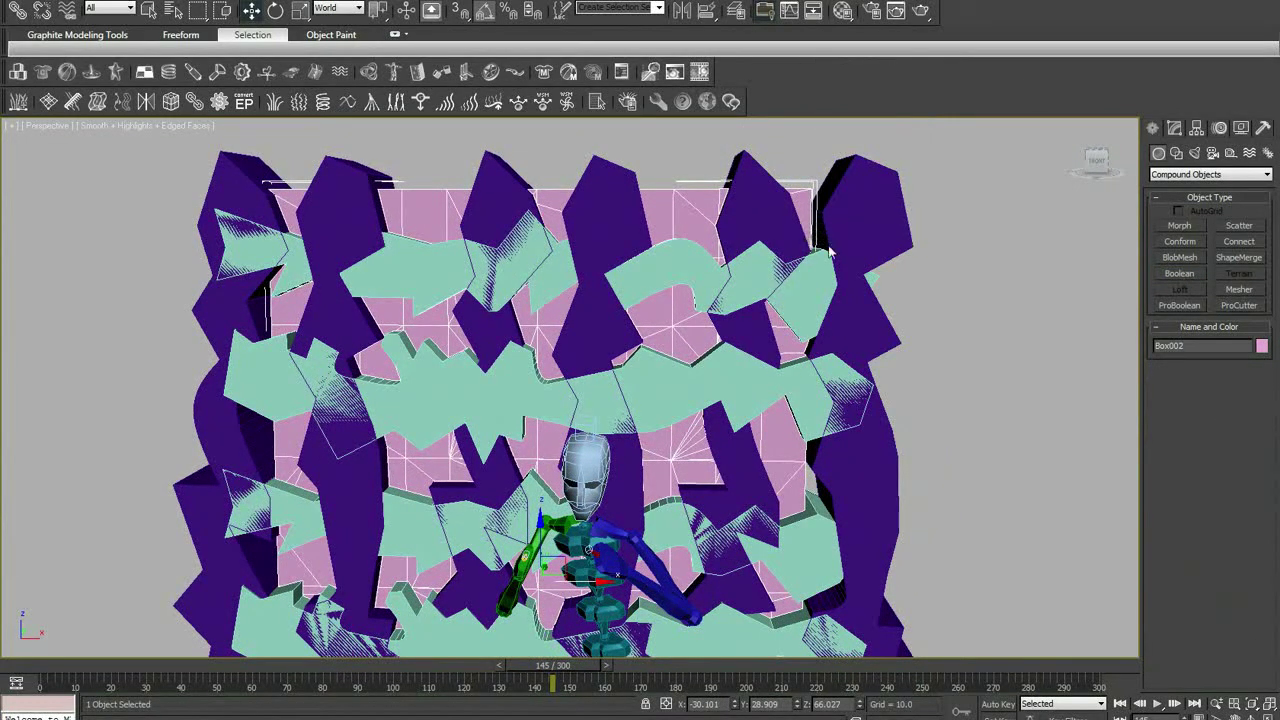
Copy the Boolean wall as Box003 and set its operation to Intersection.
key("ctrl+v")
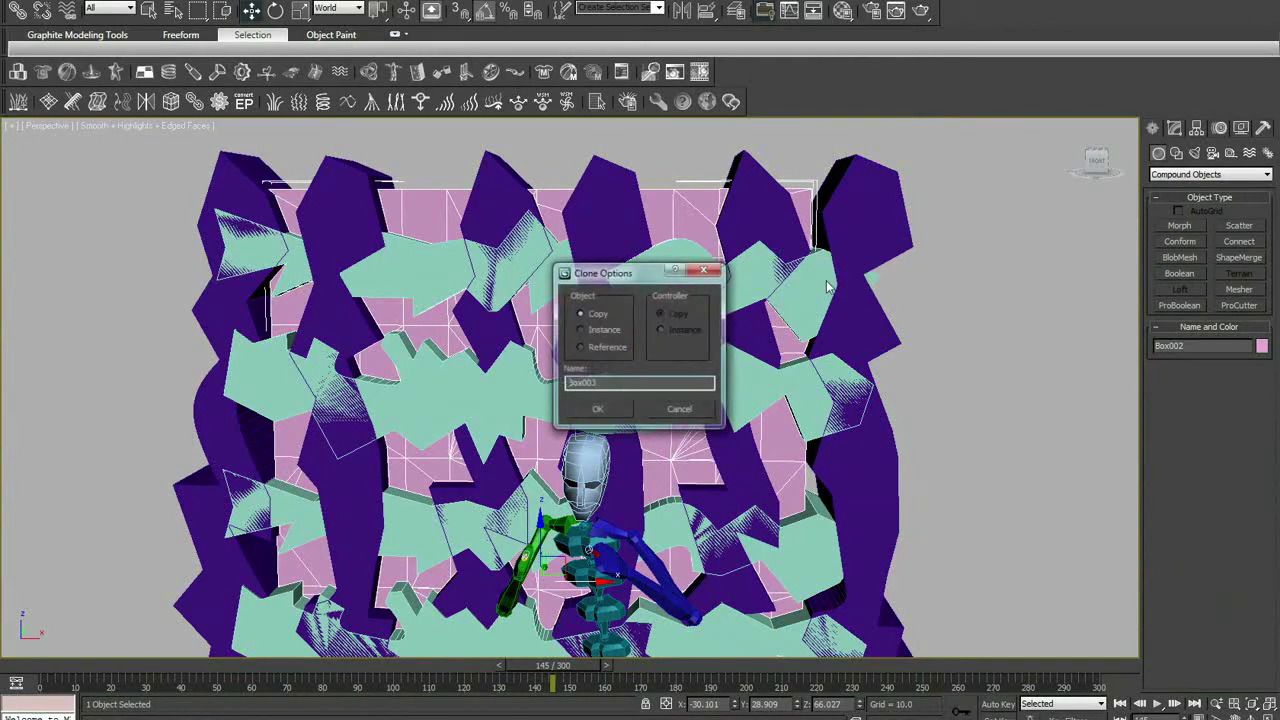
left_click(600, 412)
left_click(1173, 130)
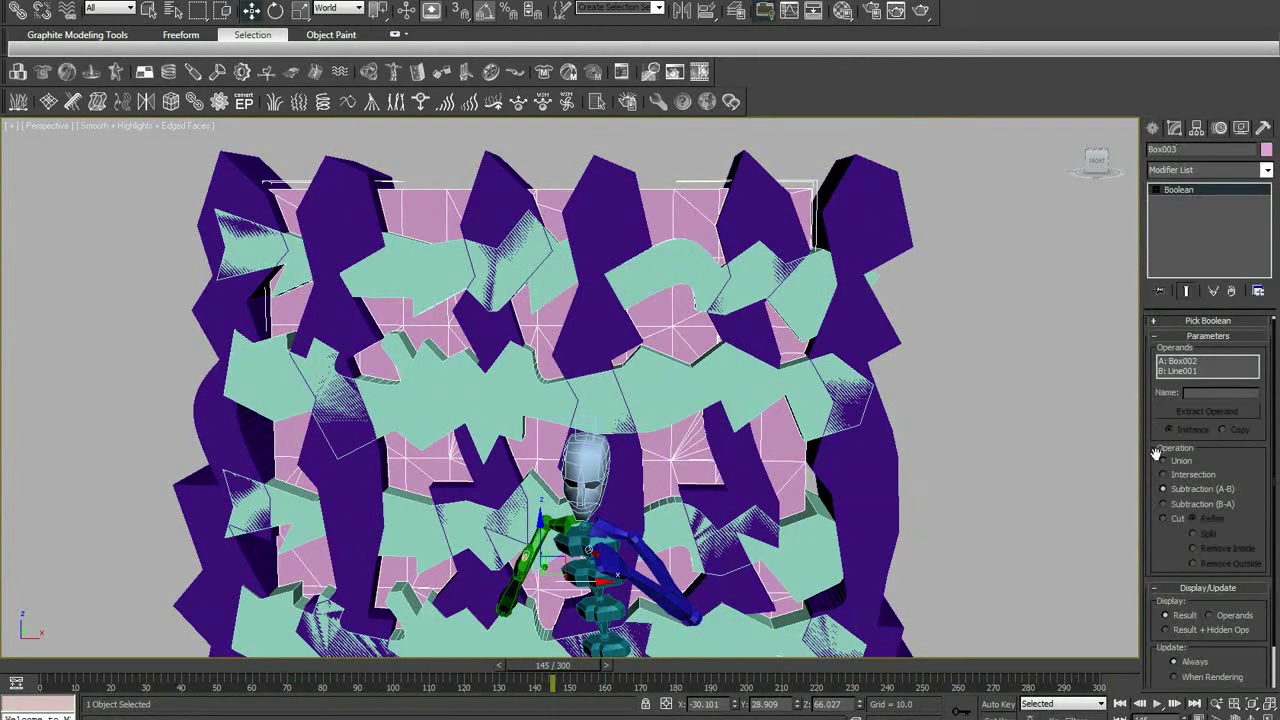
left_click(1176, 476)
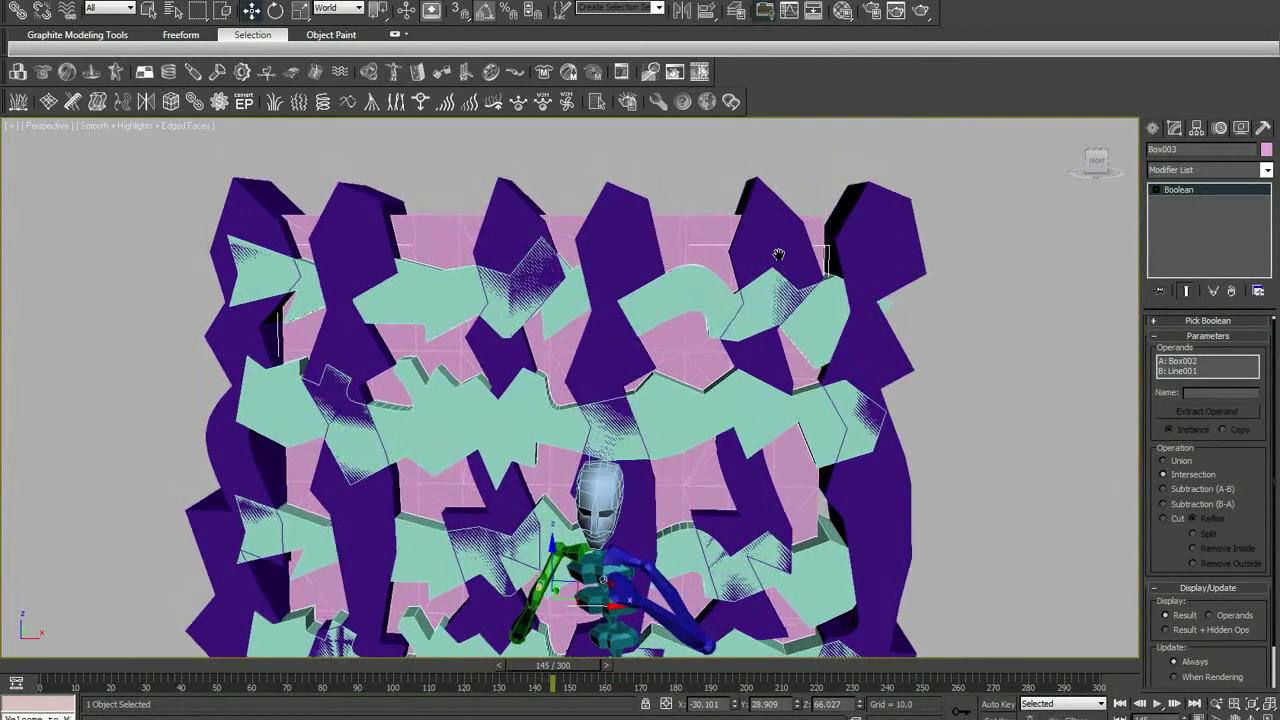
In wireframe, select Box002 and then Box001 to compare the Boolean copies.
key("F3")
middle_click_drag(766, 230, 642, 338, "alt")
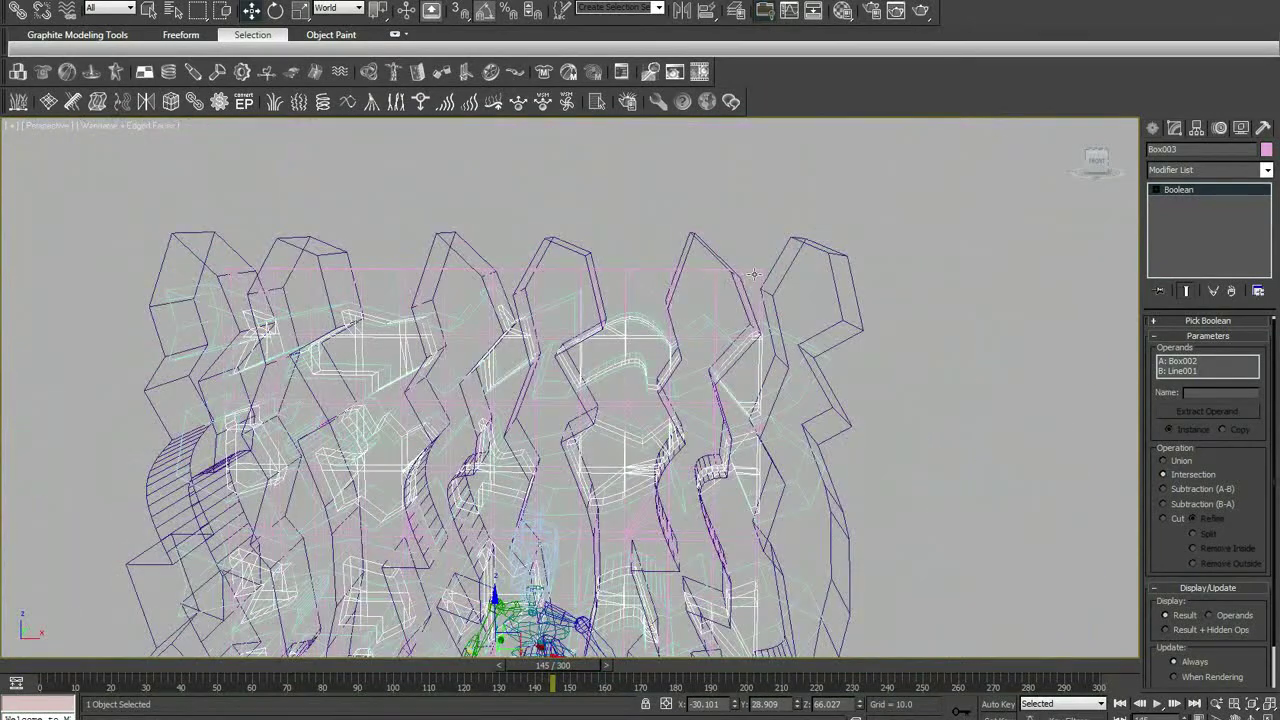
left_click(807, 263)
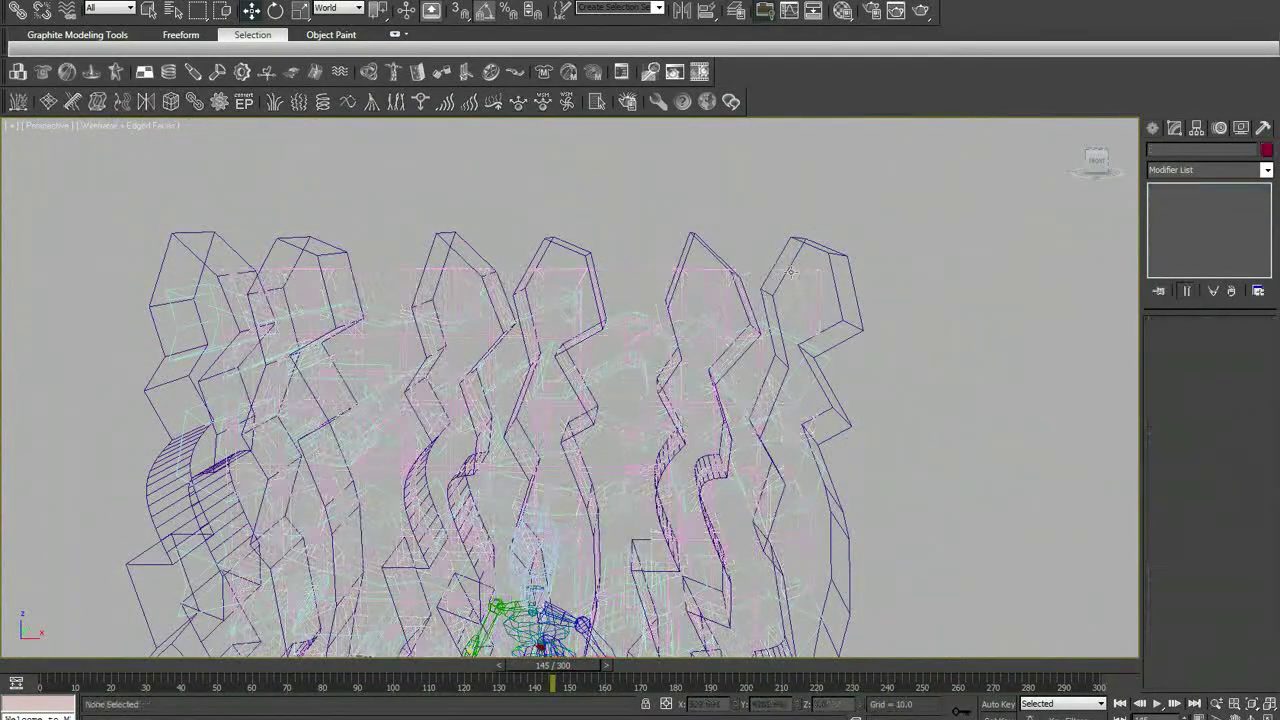
left_click(767, 363)
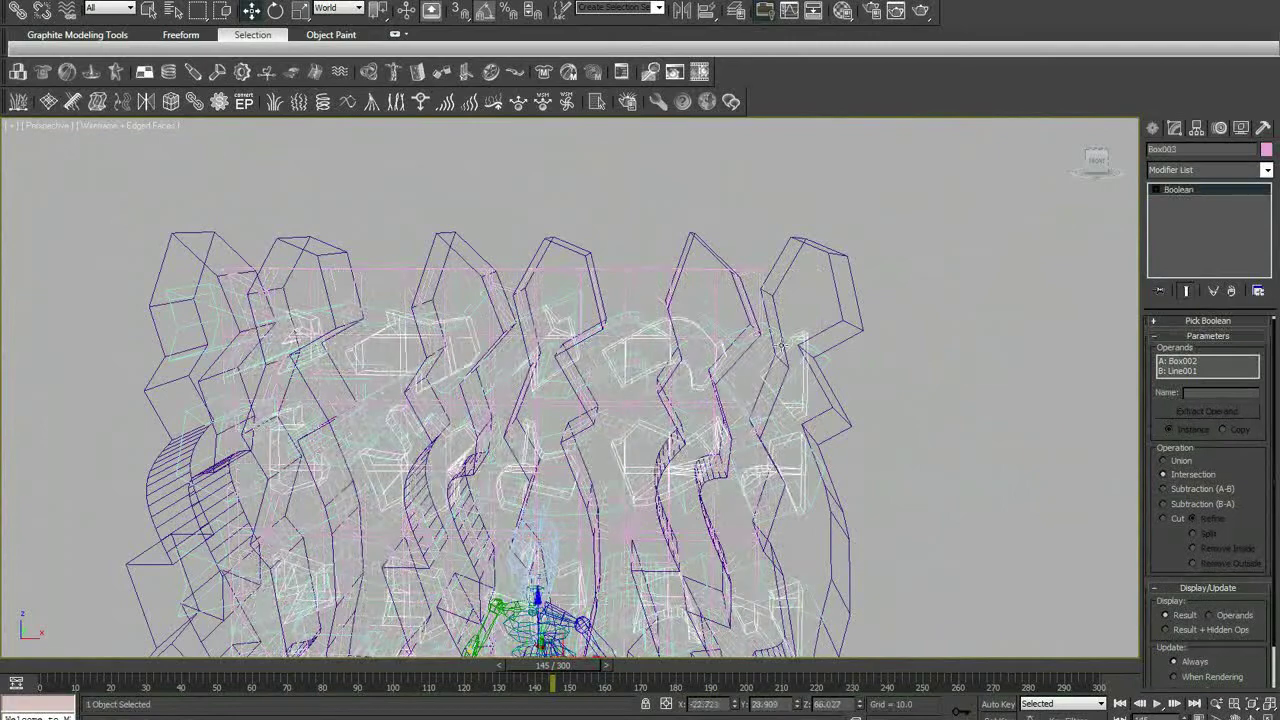
left_click(703, 291)
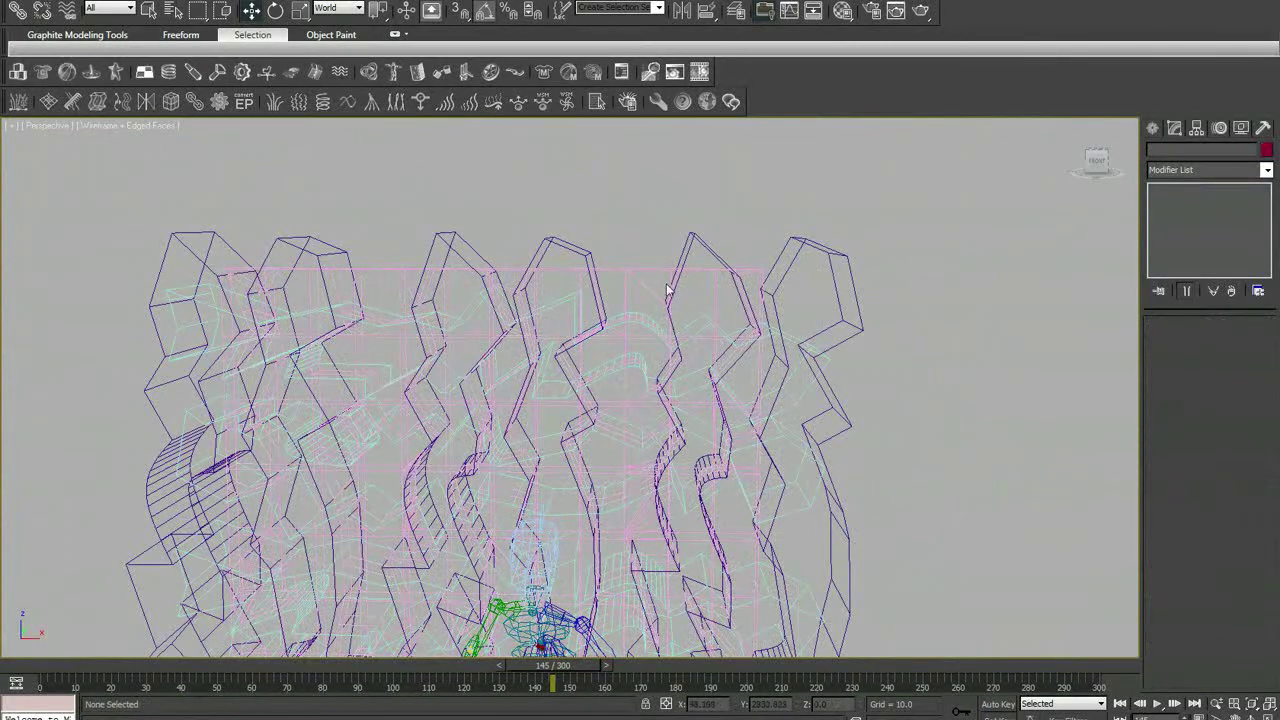
left_click(667, 268)
left_click(723, 213)
middle_click_drag(723, 213, 723, 213, "alt")
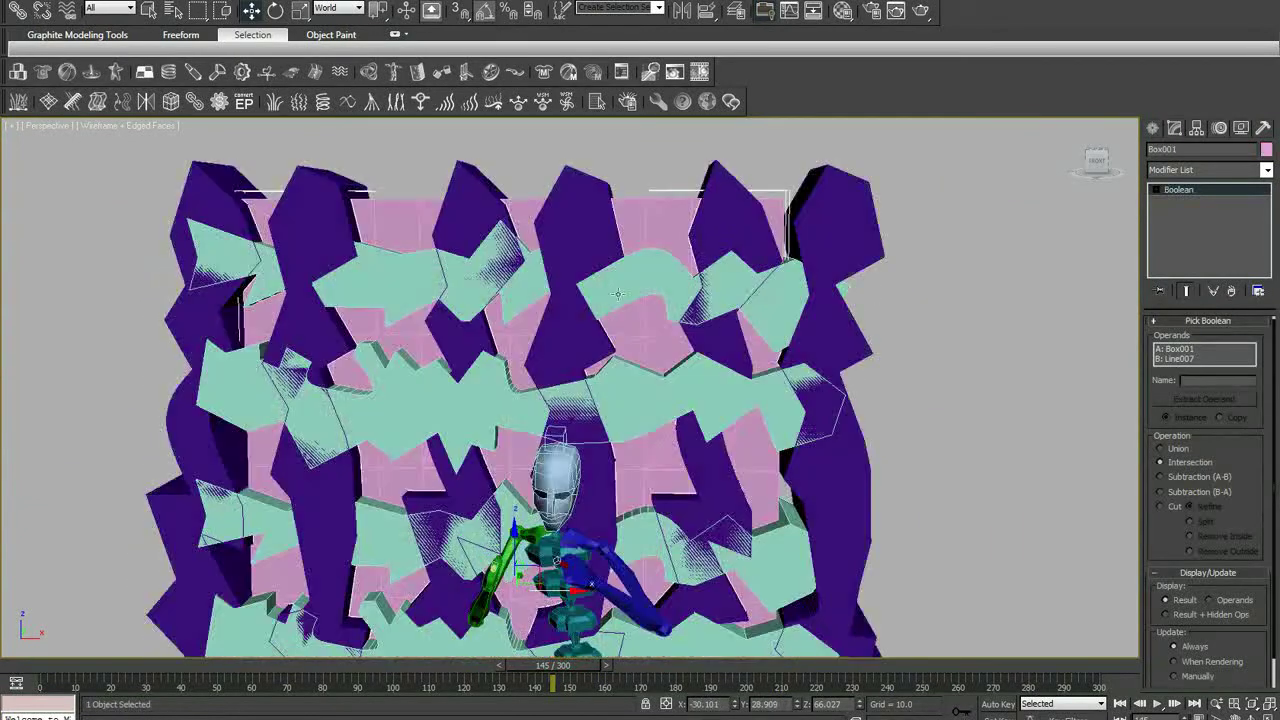
Collapse the wall's stack and start a new Boolean with Line001 as operand B.
right_click(1175, 197)
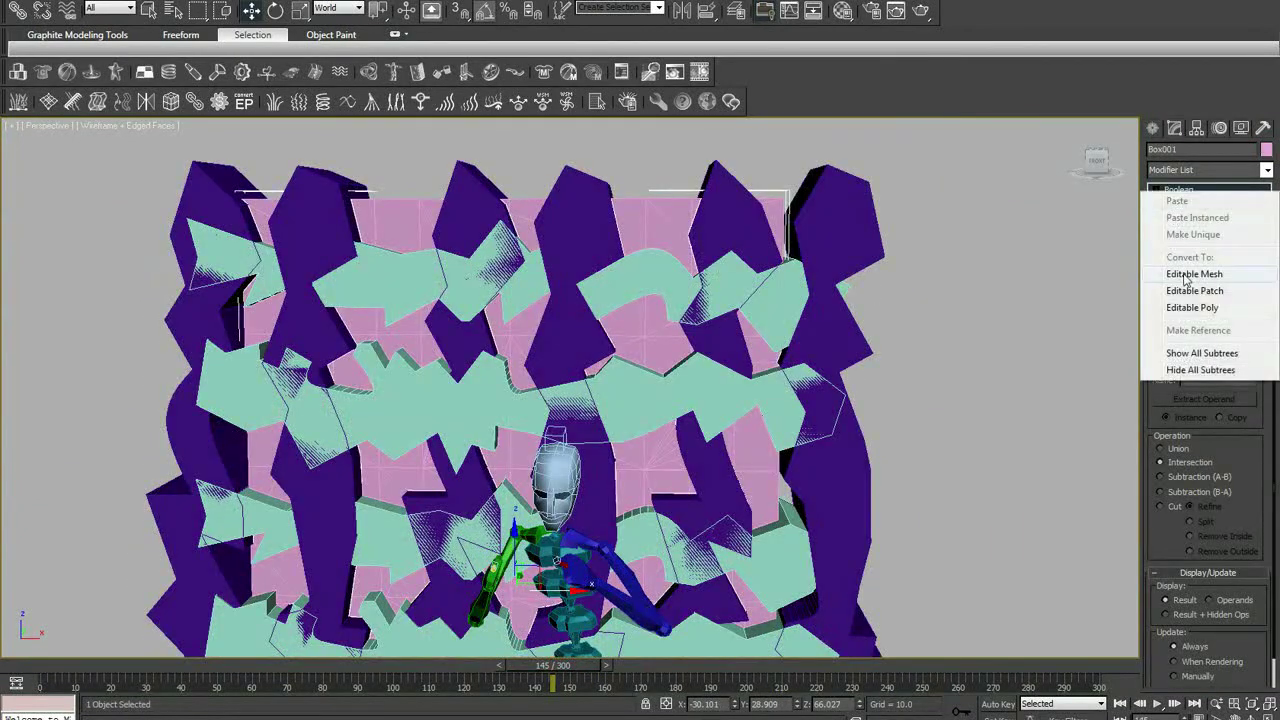
left_click(1188, 303)
left_click(1158, 128)
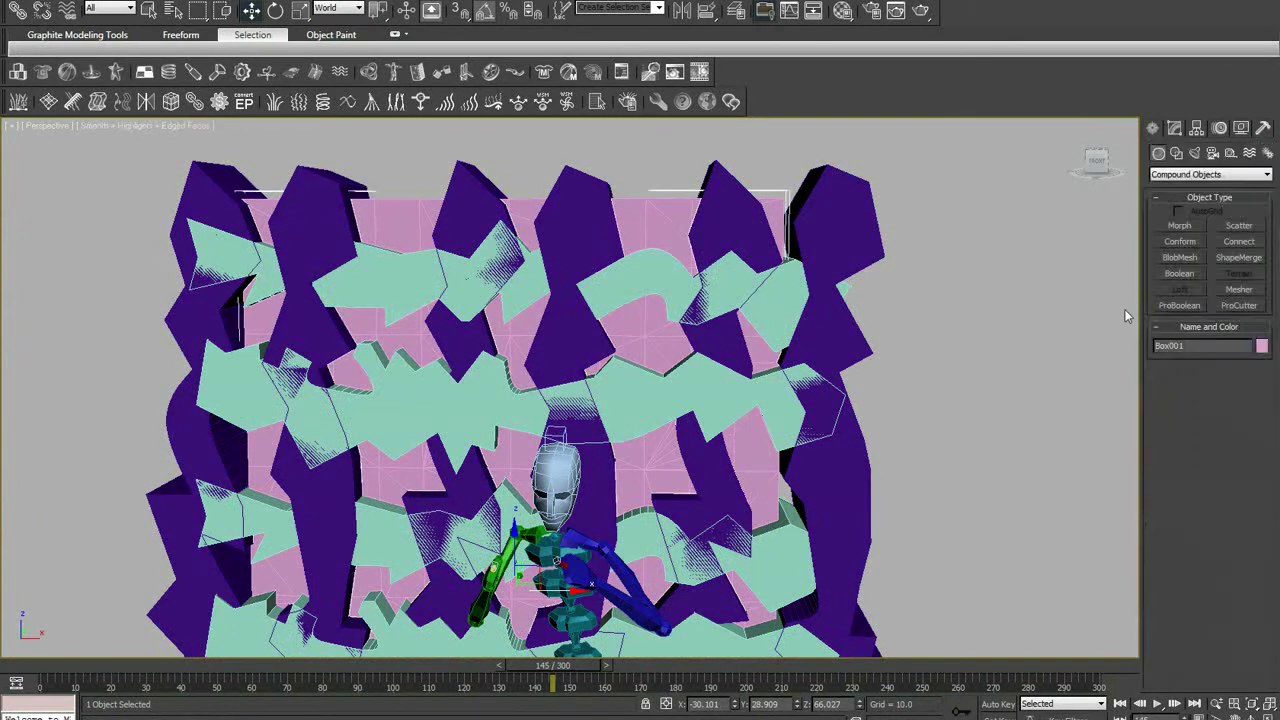
left_click(1177, 273)
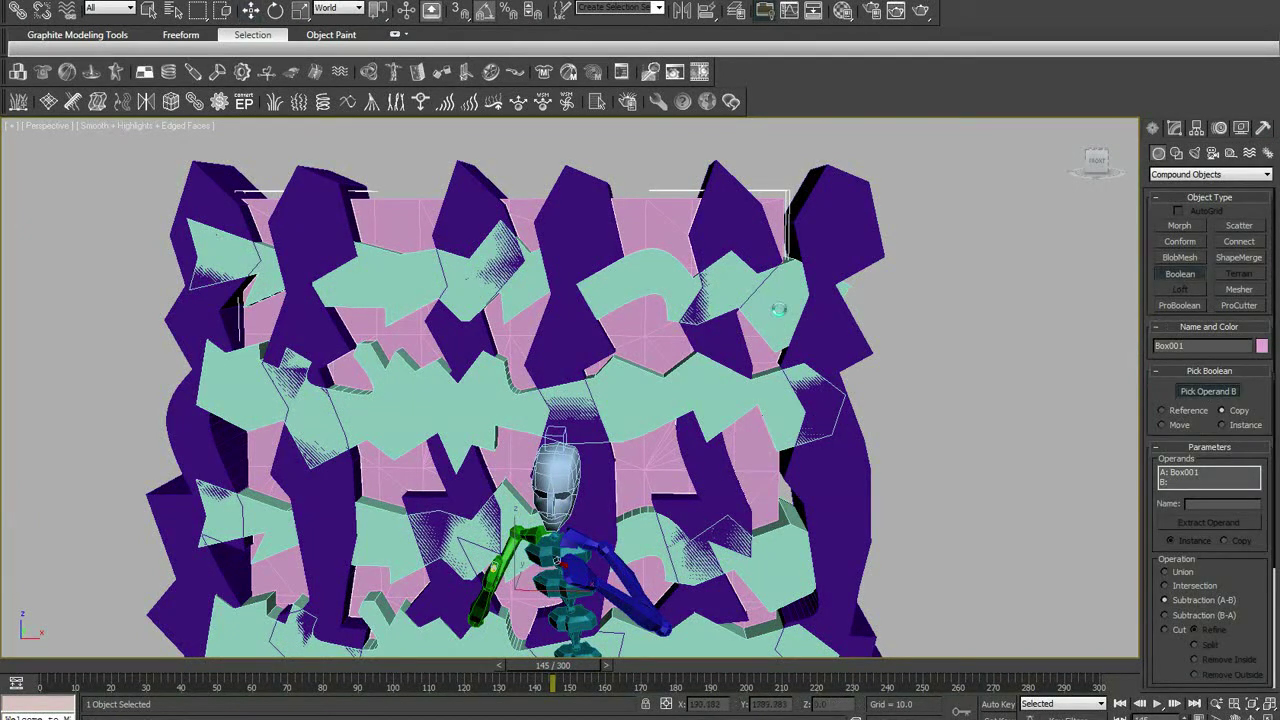
left_click(778, 310)
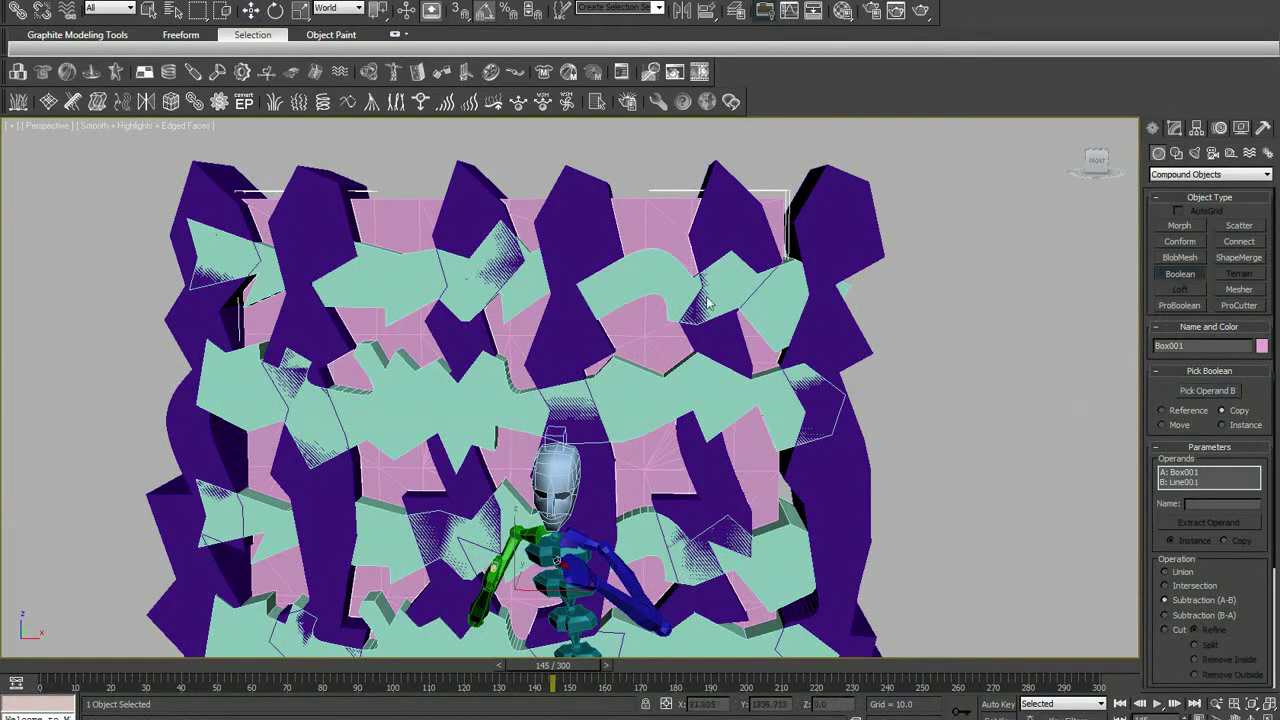
right_click(778, 208)
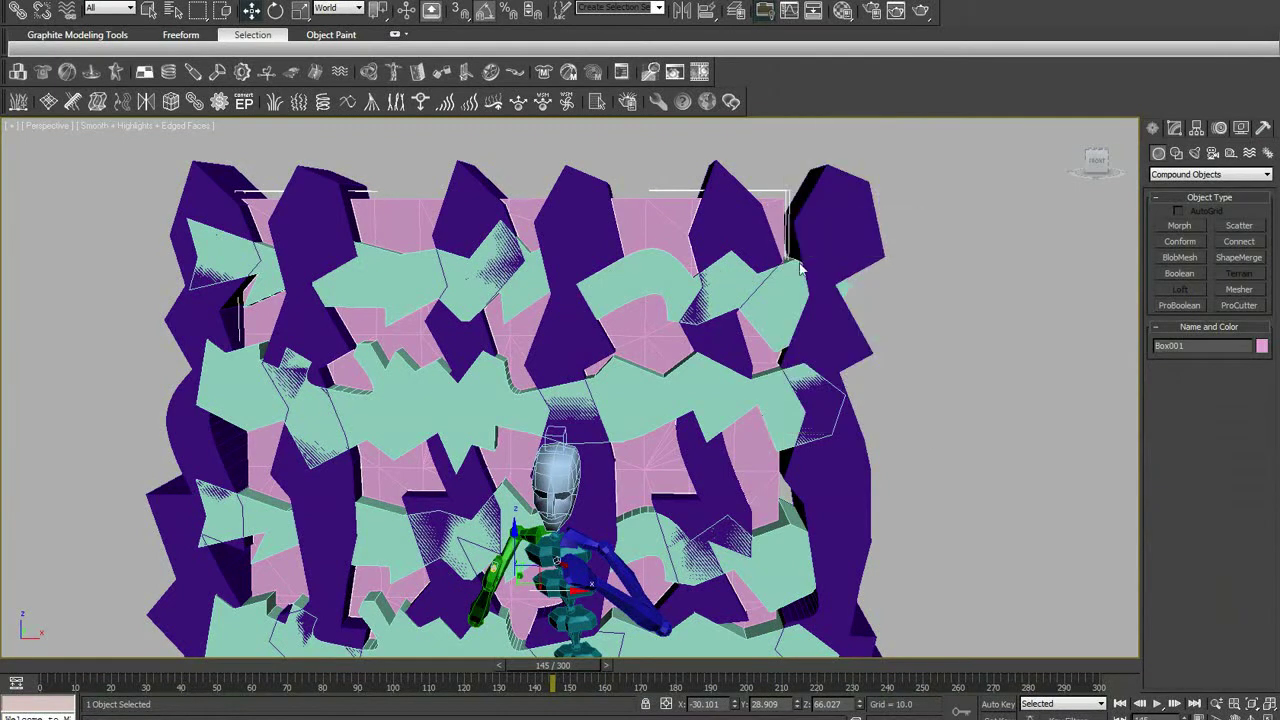
Clone the Boolean wall as Box004 and check its Boolean settings.
key("ctrl+v")
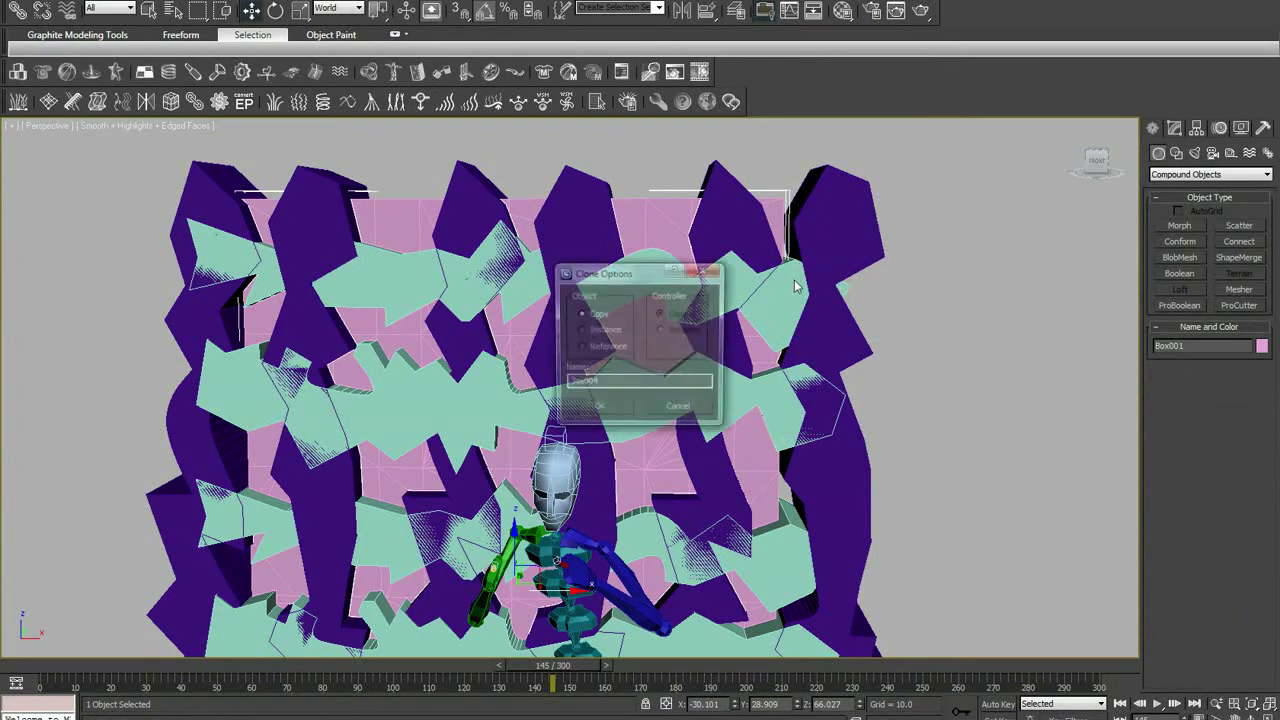
left_click(608, 409)
left_click(1174, 128)
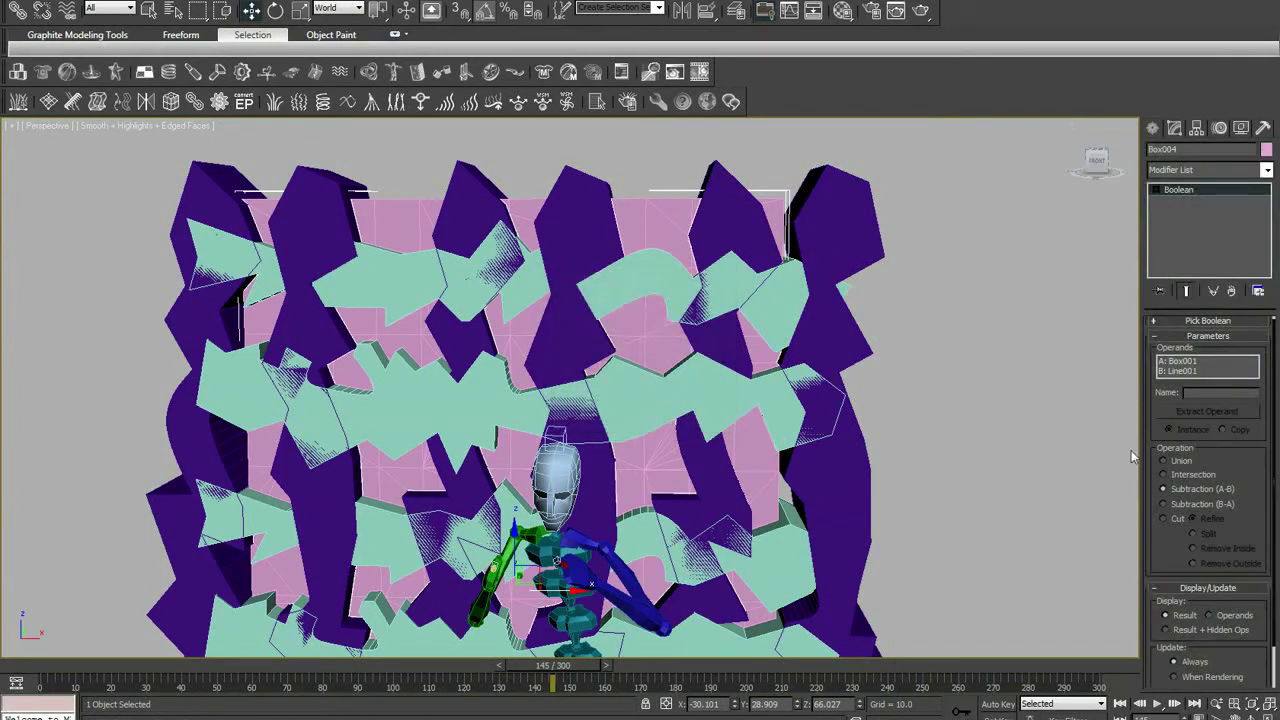
left_click(848, 244)
middle_click_drag(846, 244, 600, 260, "alt")
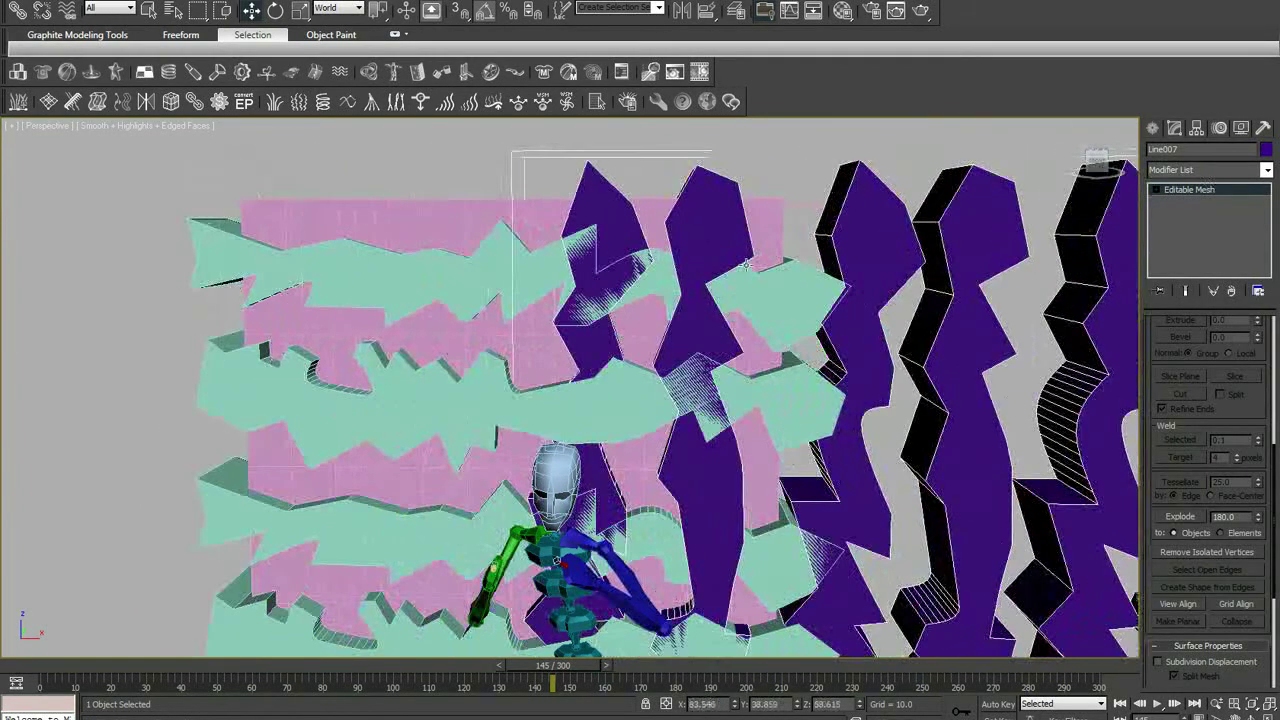
Check the Boolean operations on Box003, Box001 and Box004, setting Box001 to subtract.
left_click(146, 305)
scroll(146, 305, "up", 3)
left_click(444, 229)
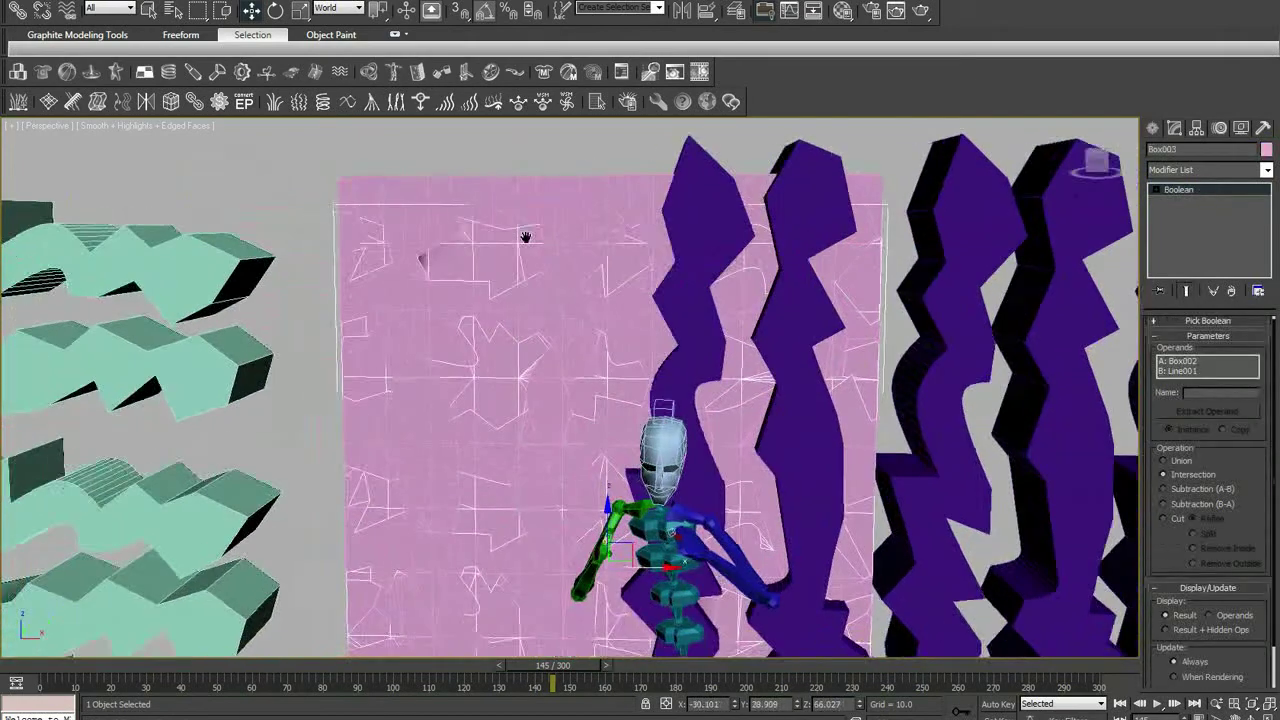
middle_click_drag(444, 229, 444, 229, "alt")
left_click(444, 229)
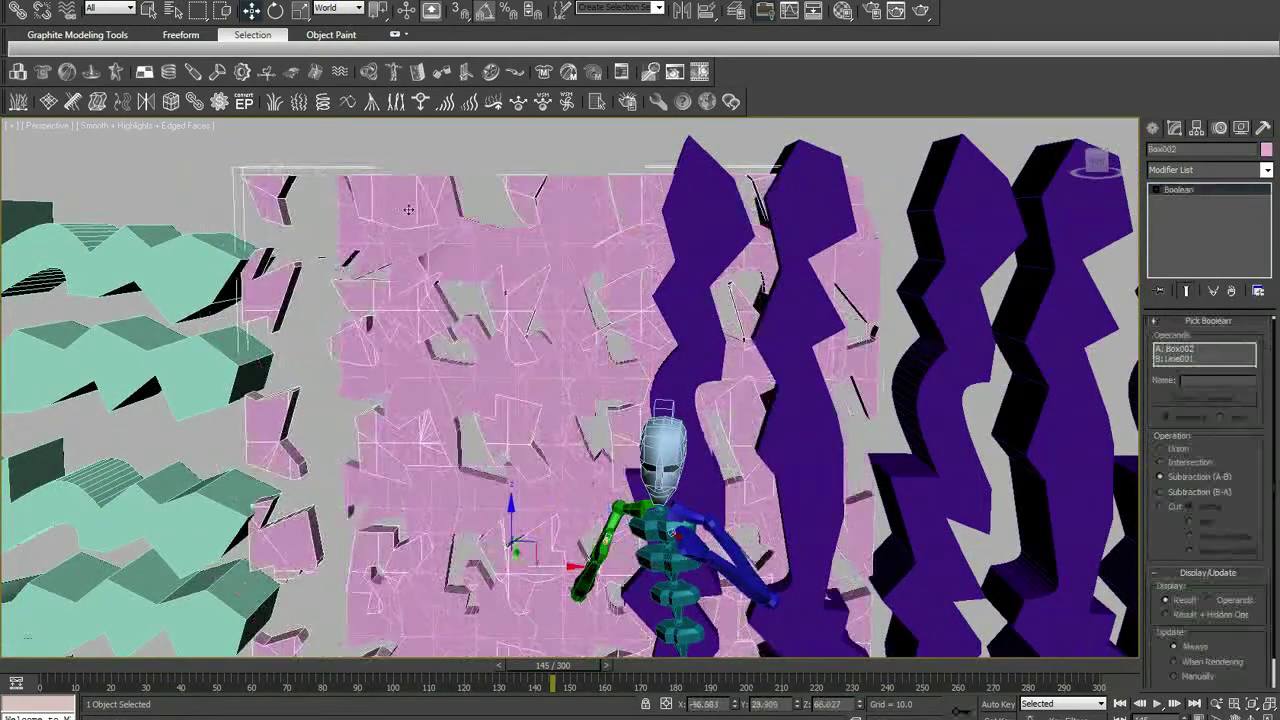
left_click(378, 200)
left_click(365, 200)
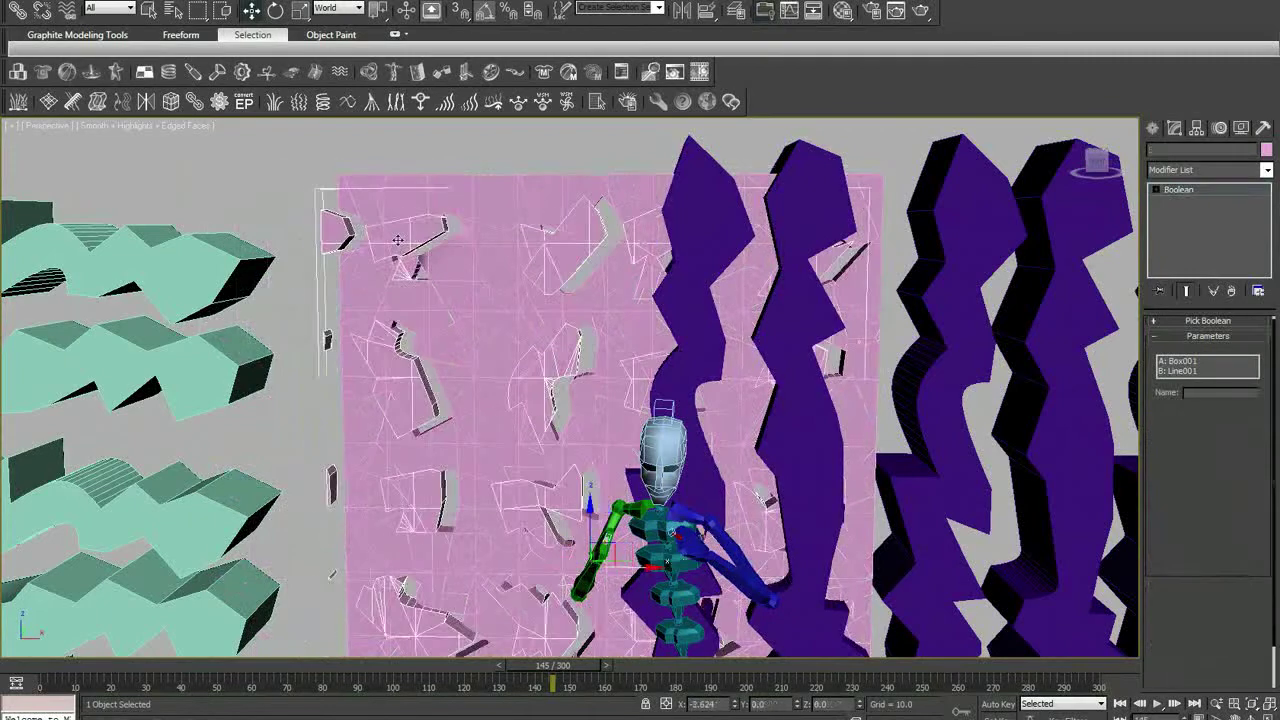
left_click(420, 266)
middle_click_drag(420, 266, 575, 220)
scroll(575, 220, "down", 5)
Hide the purple cutter columns and orbit to an angled view of the wall.
left_click(745, 300)
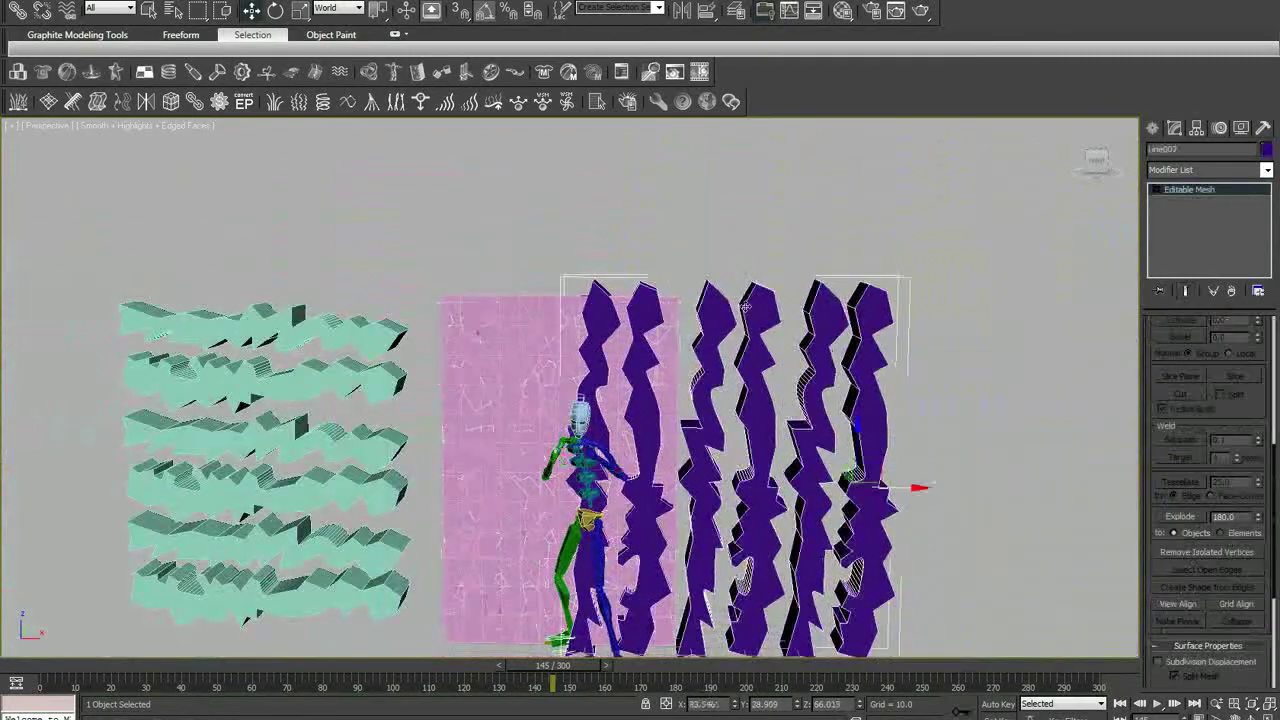
key("Delete")
mouse_move(507, 305)
middle_mouse_down()
mouse_move(560, 234)
mouse_move(681, 264)
mouse_move(517, 318)
middle_mouse_up()
scroll(545, 250, "down", 2)
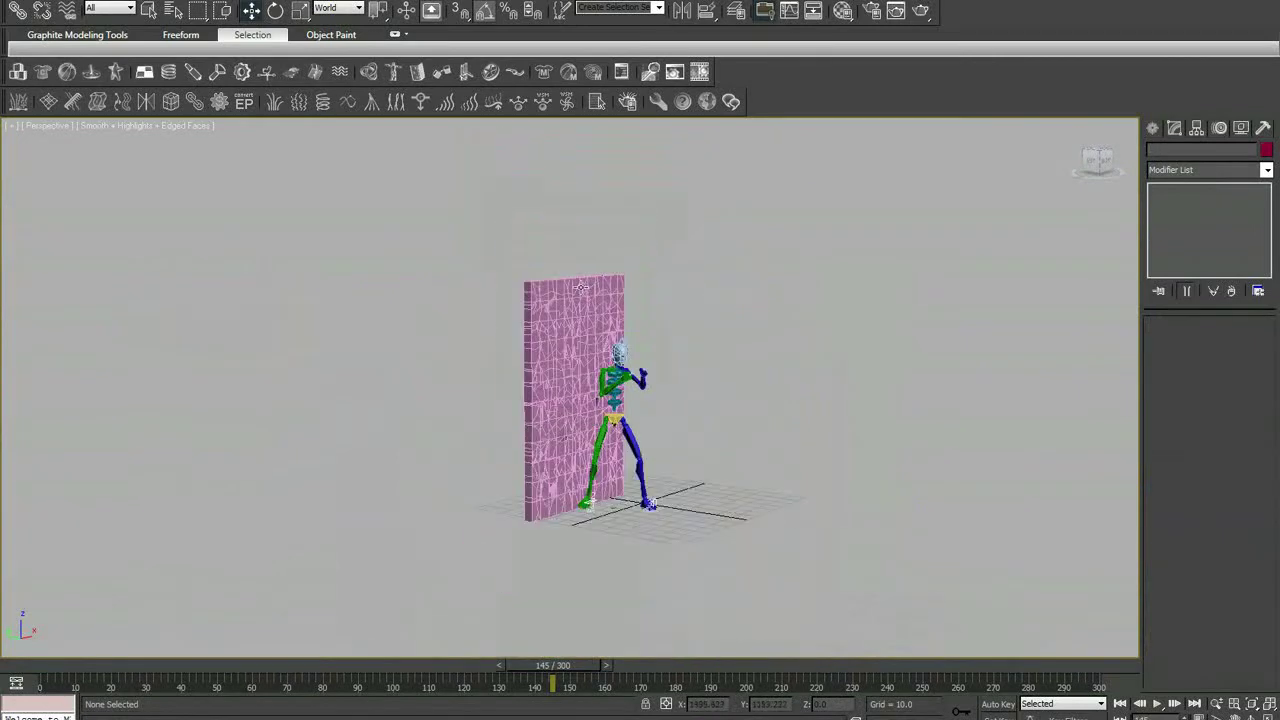
Switch to Top view and drag the time slider back to frame 0.
key("t")
scroll(500, 350, "up", 5)
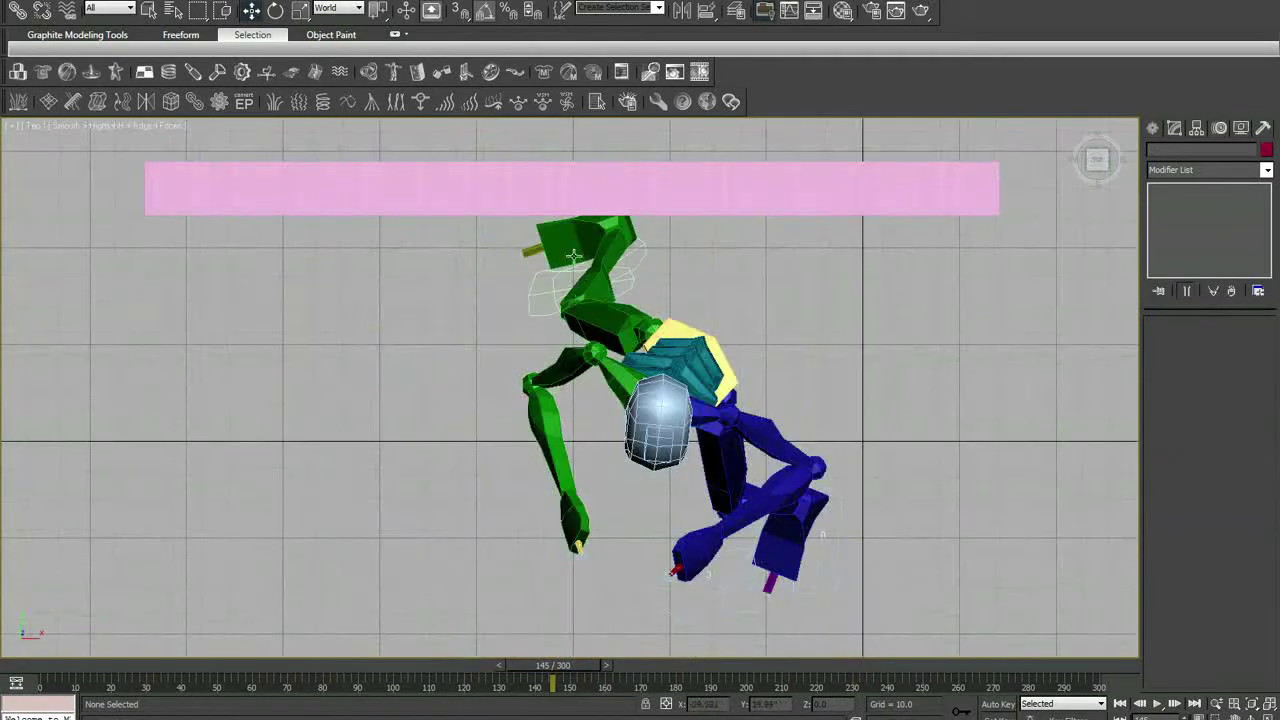
scroll(489, 383, "down", 2)
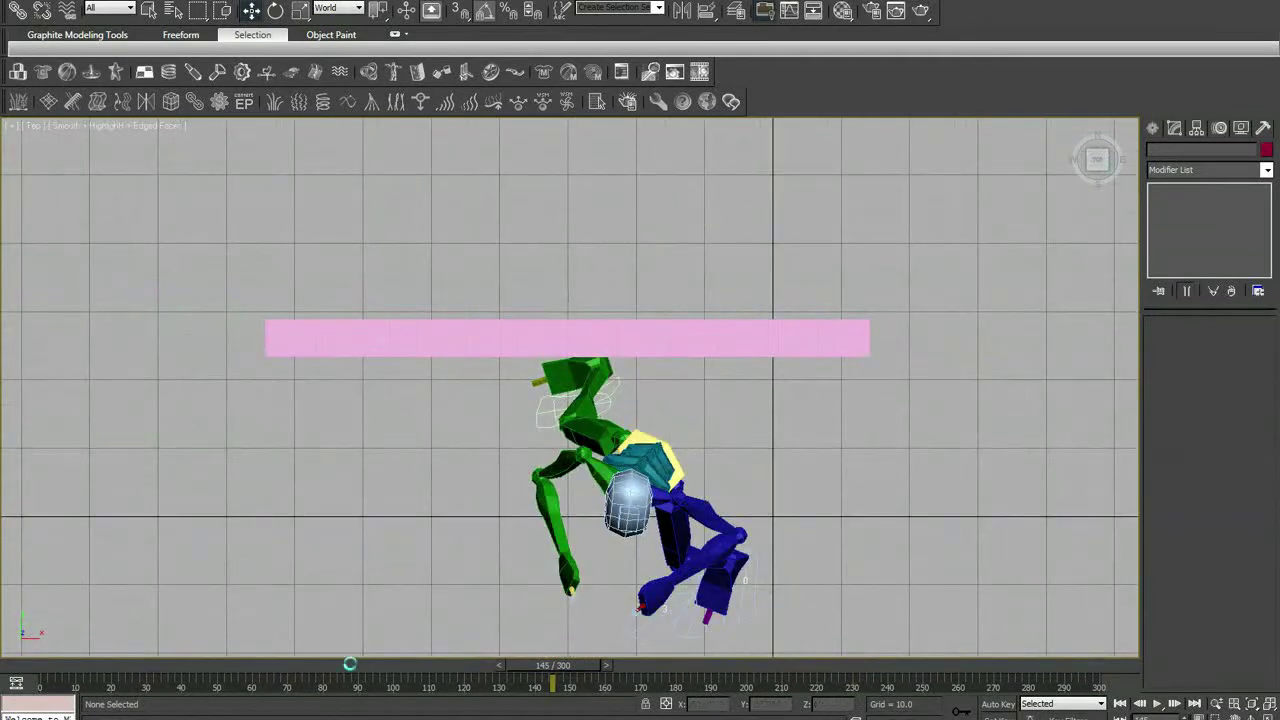
left_click_drag(348, 664, 40, 665)
Select the four wall pieces, return to Perspective view, and pick the Box002 wall.
left_click_drag(249, 251, 898, 343)
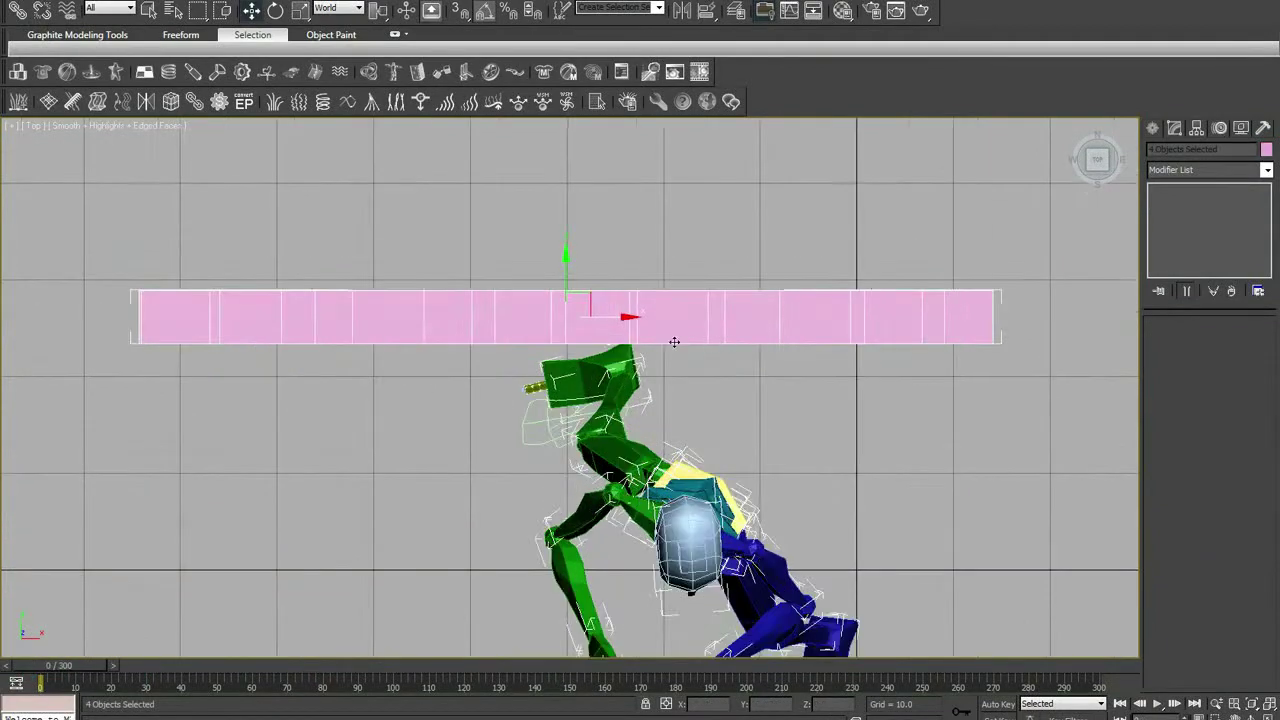
middle_click_drag(808, 341, 640, 430, "alt")
scroll(640, 430, "up", 5)
scroll(632, 480, "down", 3)
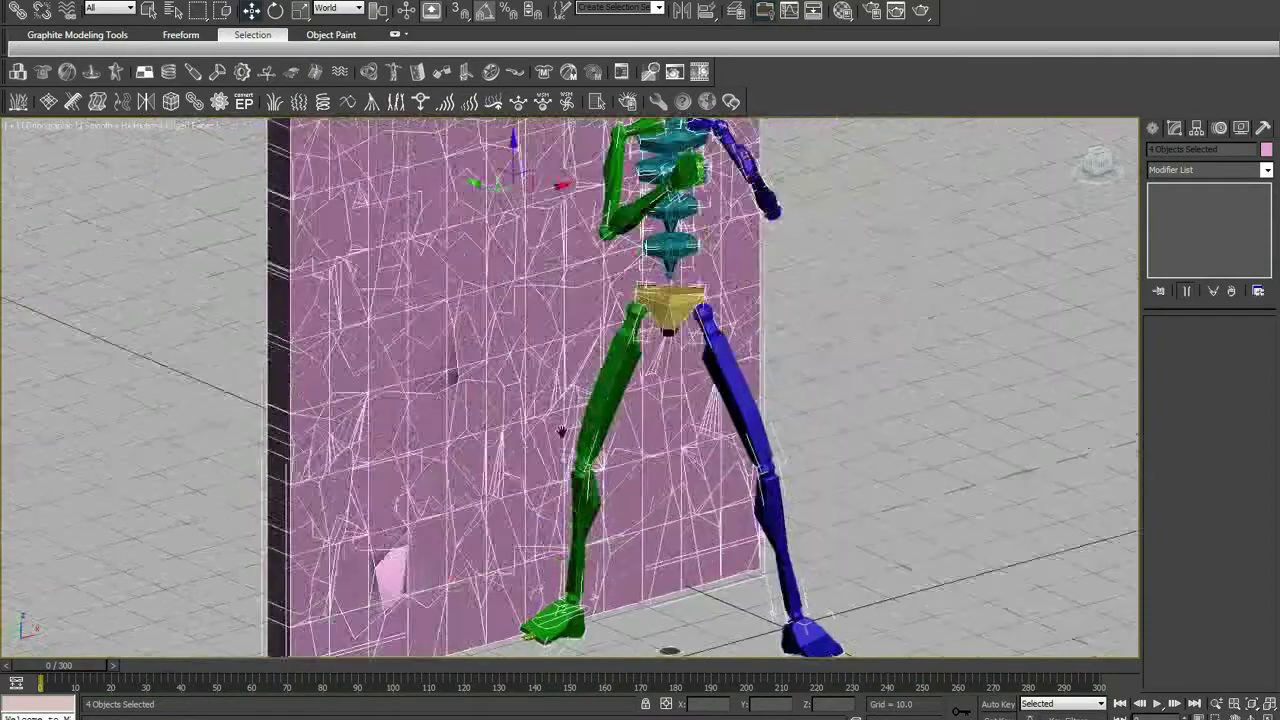
scroll(601, 194, "up", 4)
scroll(601, 194, "up", 2)
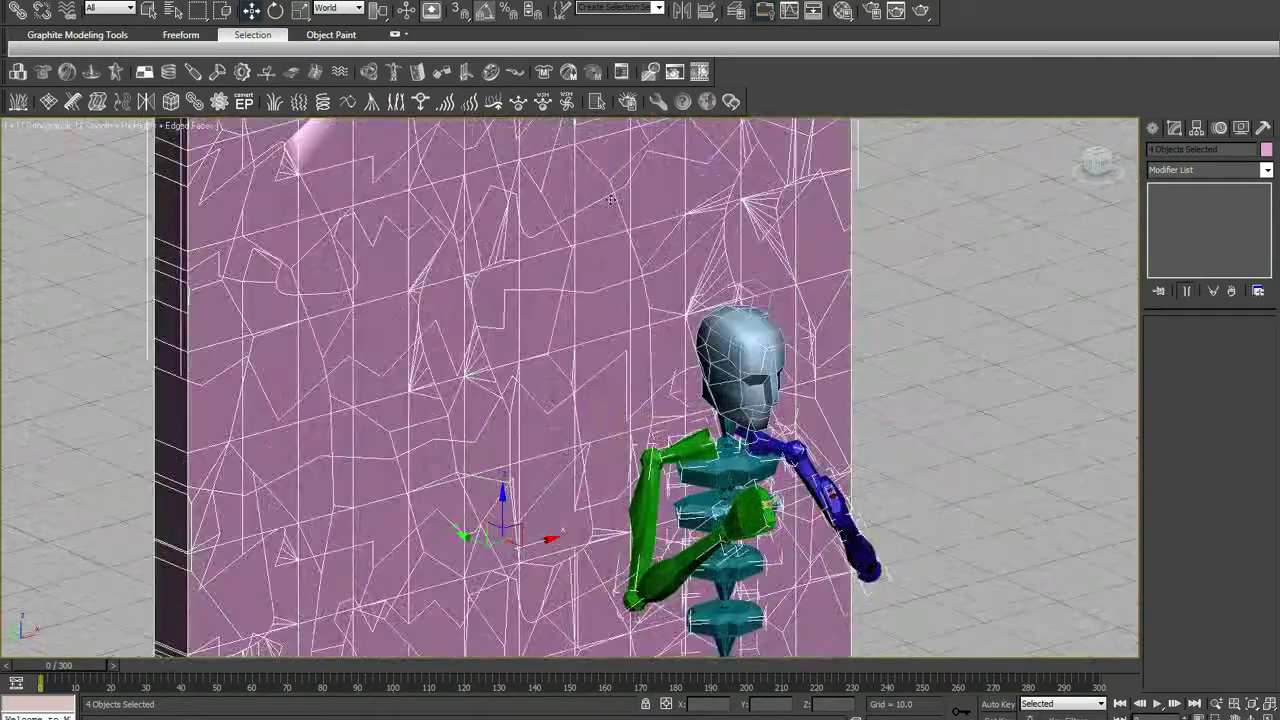
scroll(593, 290, "down", 2)
scroll(593, 290, "down", 2)
key("p")
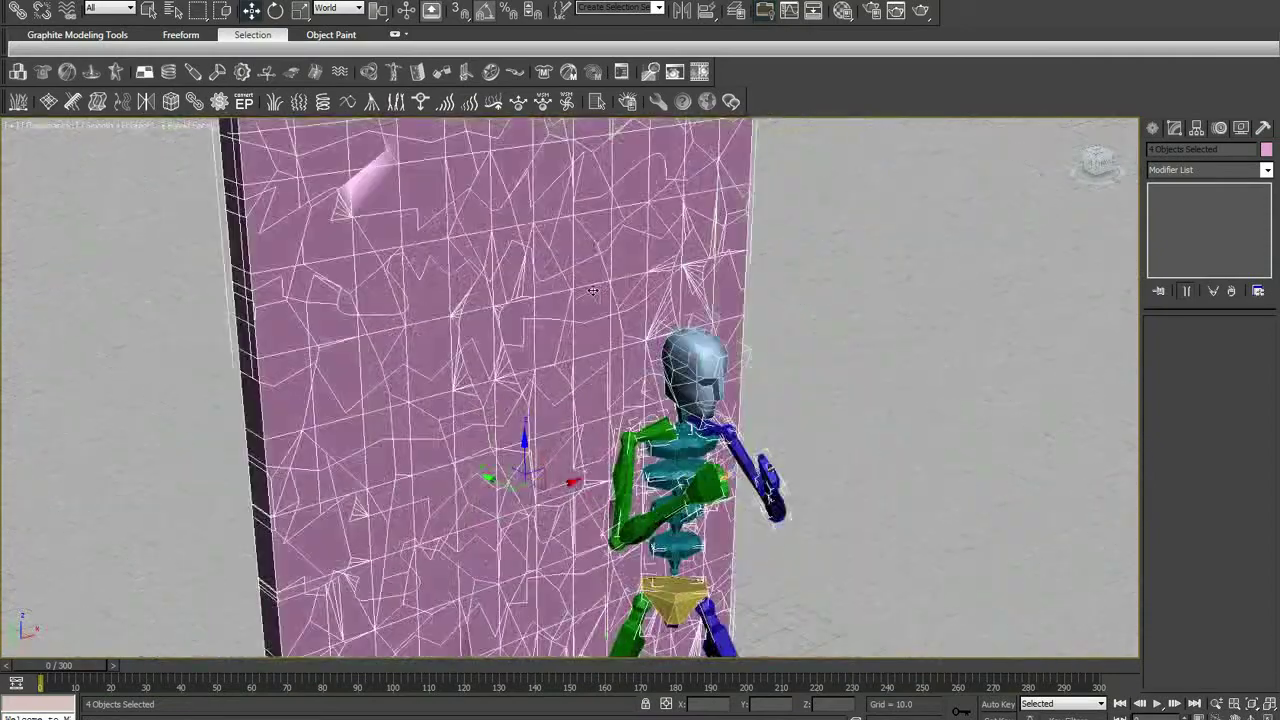
scroll(566, 277, "down", 1)
scroll(590, 277, "down", 1)
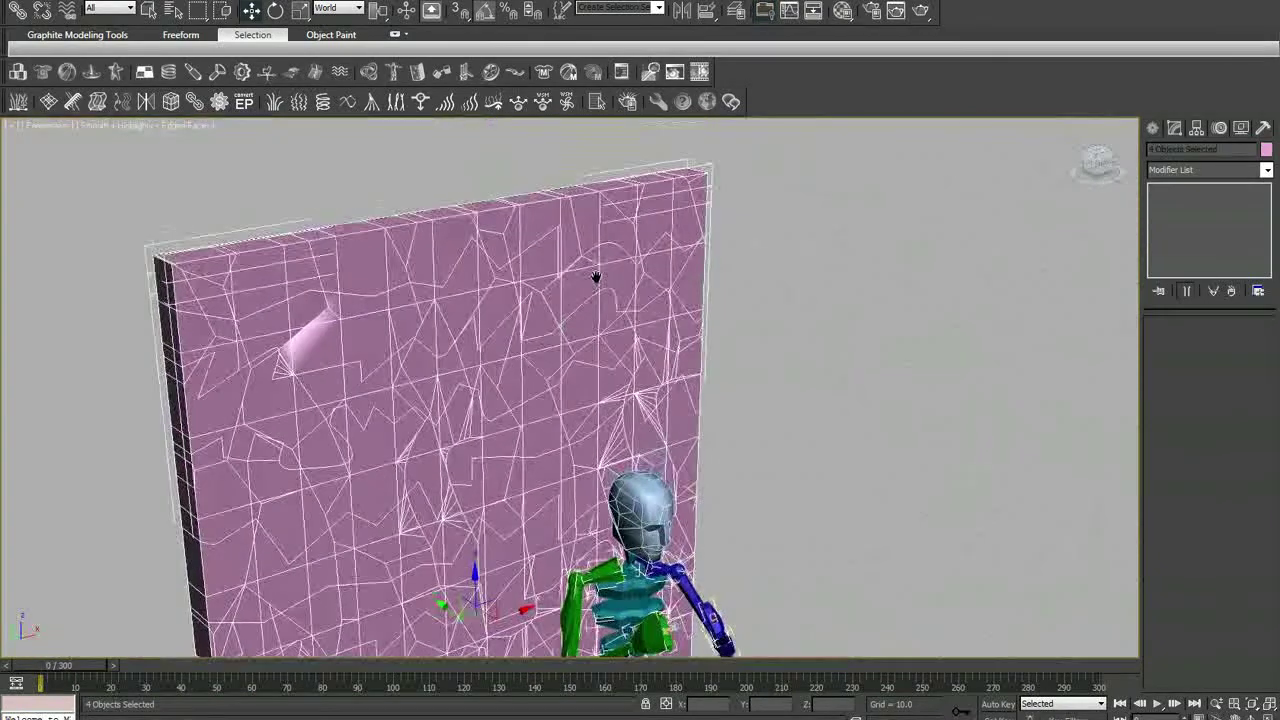
left_click(705, 190)
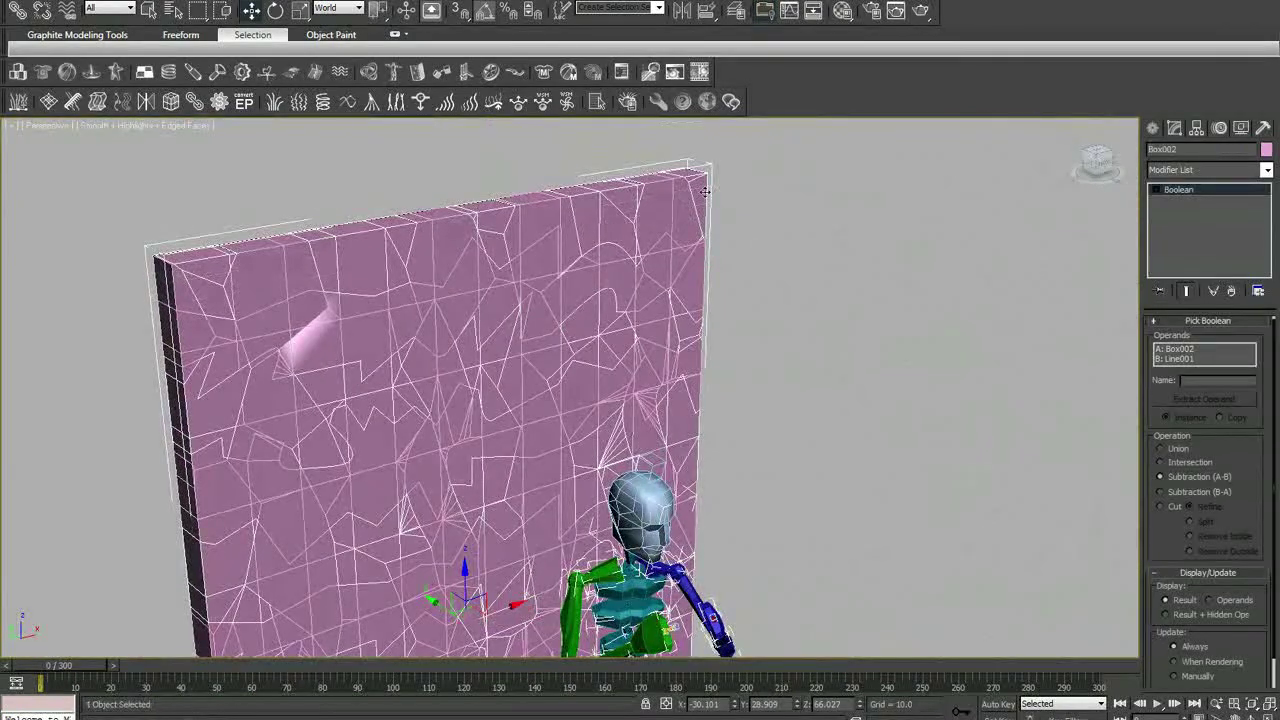
Convert Box002 to an Editable Mesh and select its fragment pieces at Element level.
right_click(1205, 194)
left_click(1213, 273)
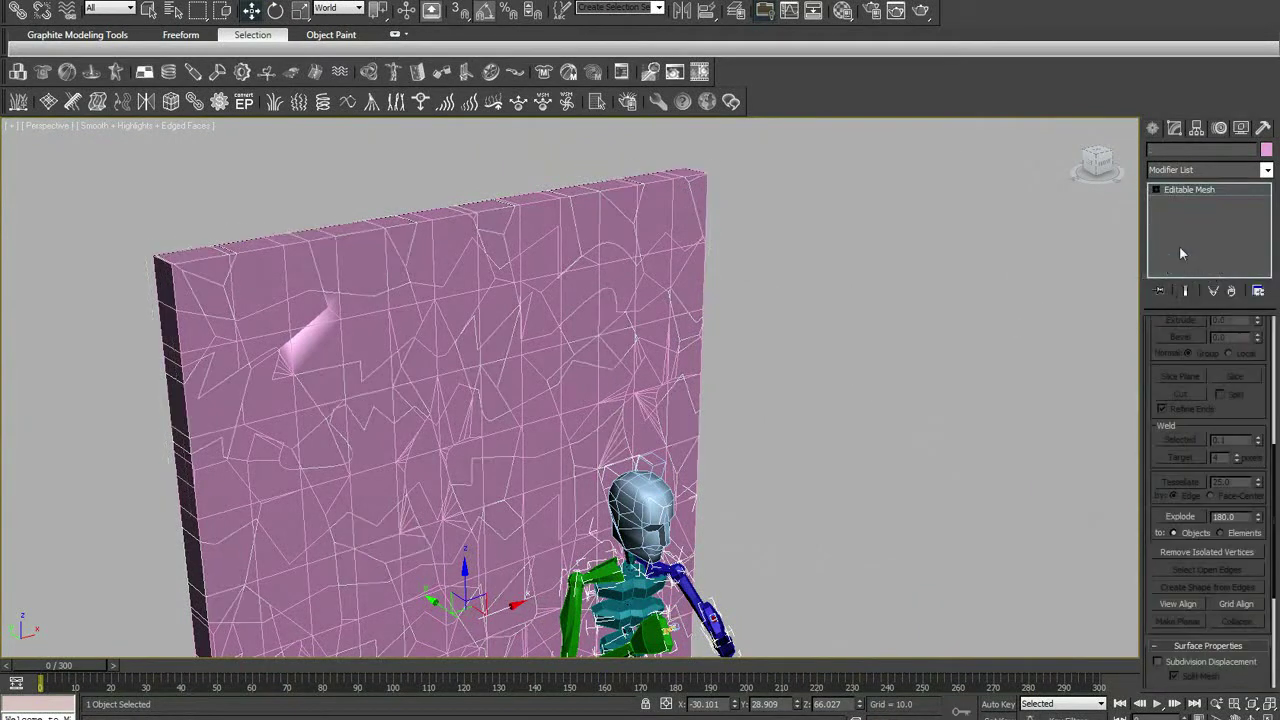
left_click(1157, 190)
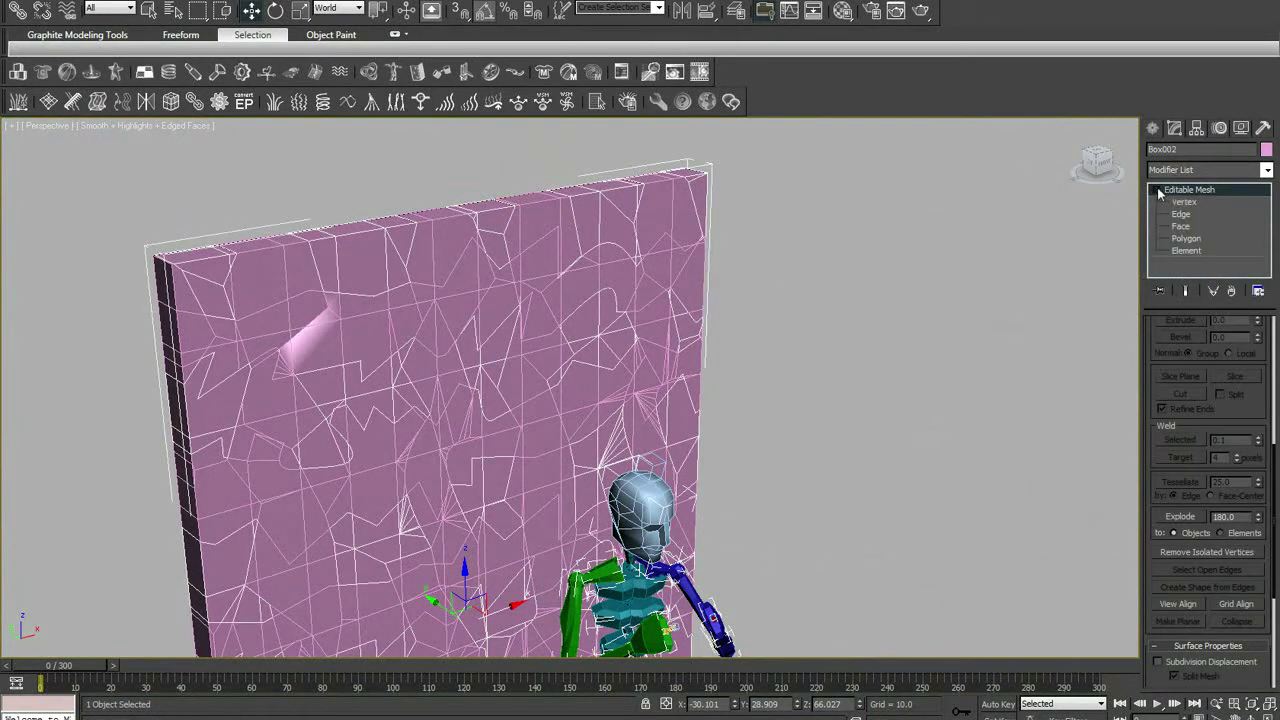
left_click(1182, 250)
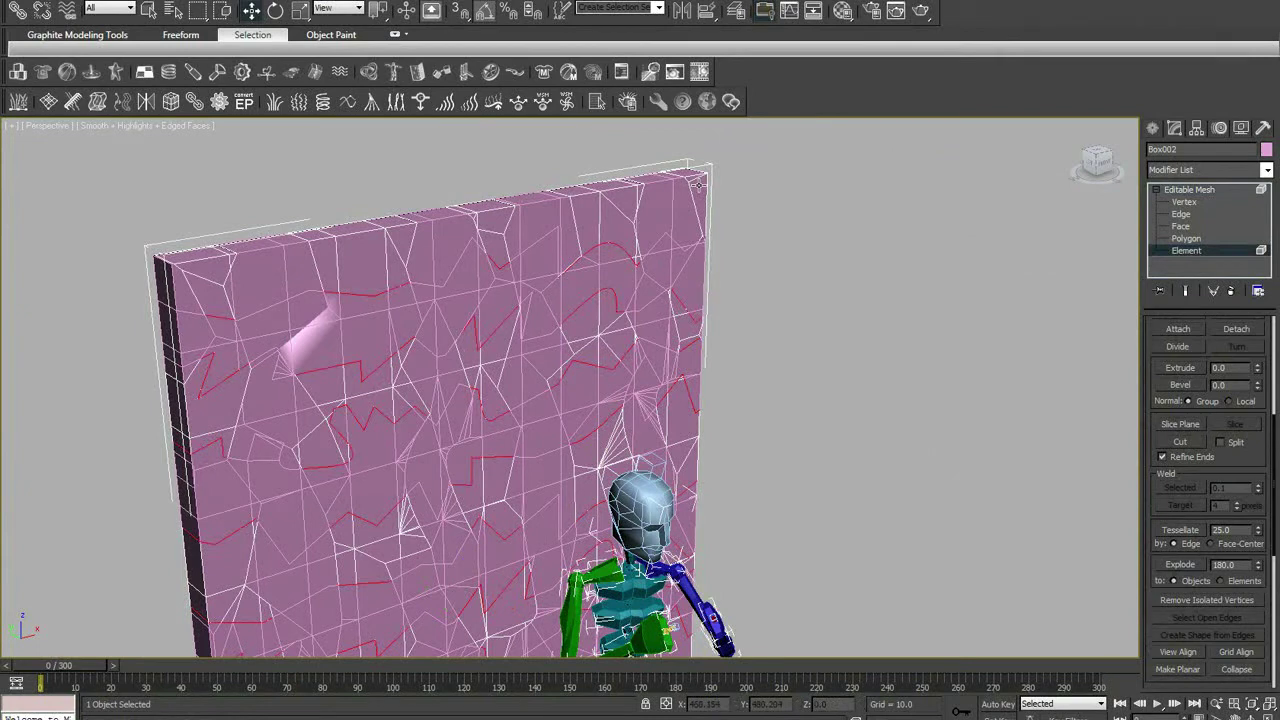
left_click(697, 183)
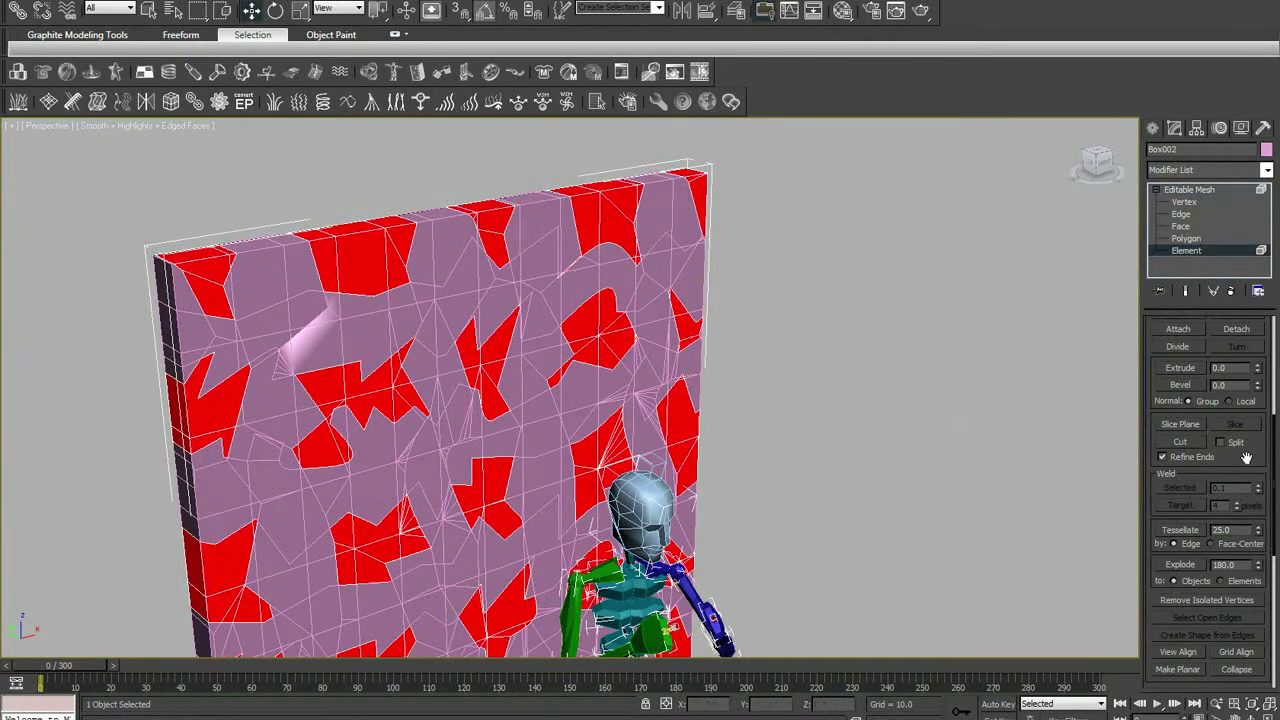
scroll(1191, 510, "down", 3)
scroll(1191, 510, "down", 2)
scroll(1191, 508, "down", 4)
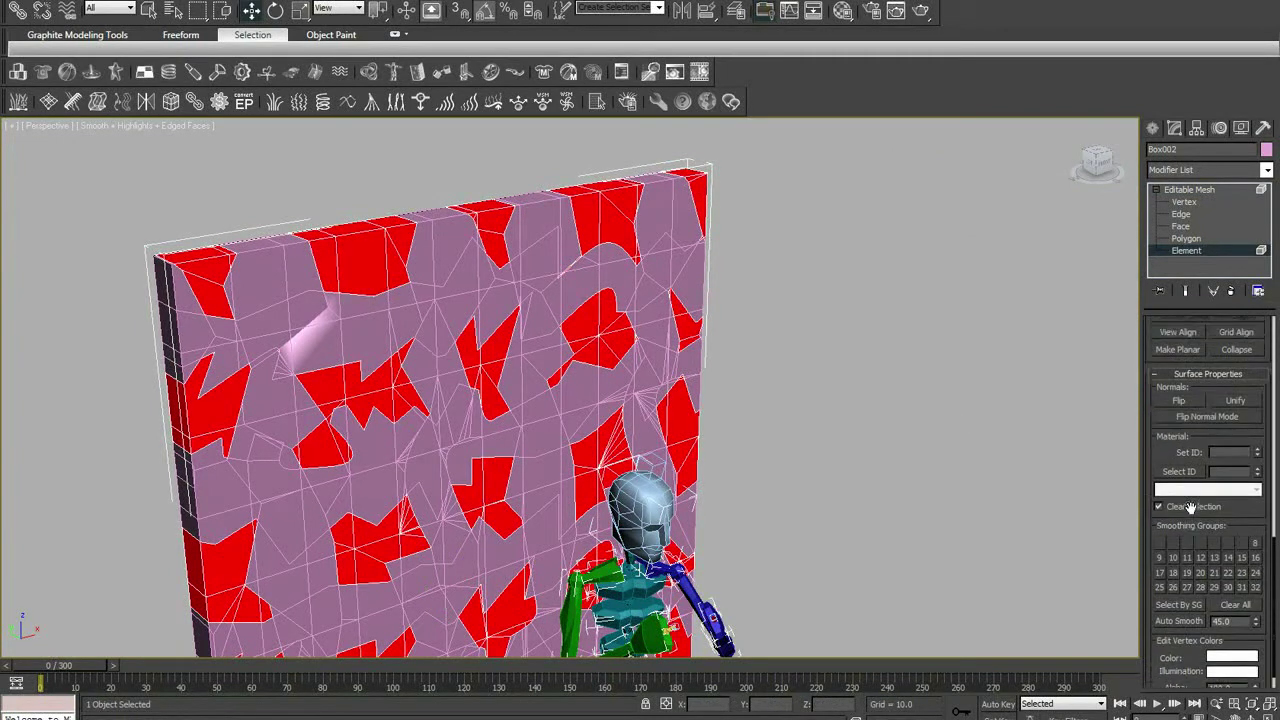
scroll(1185, 420, "up", 3)
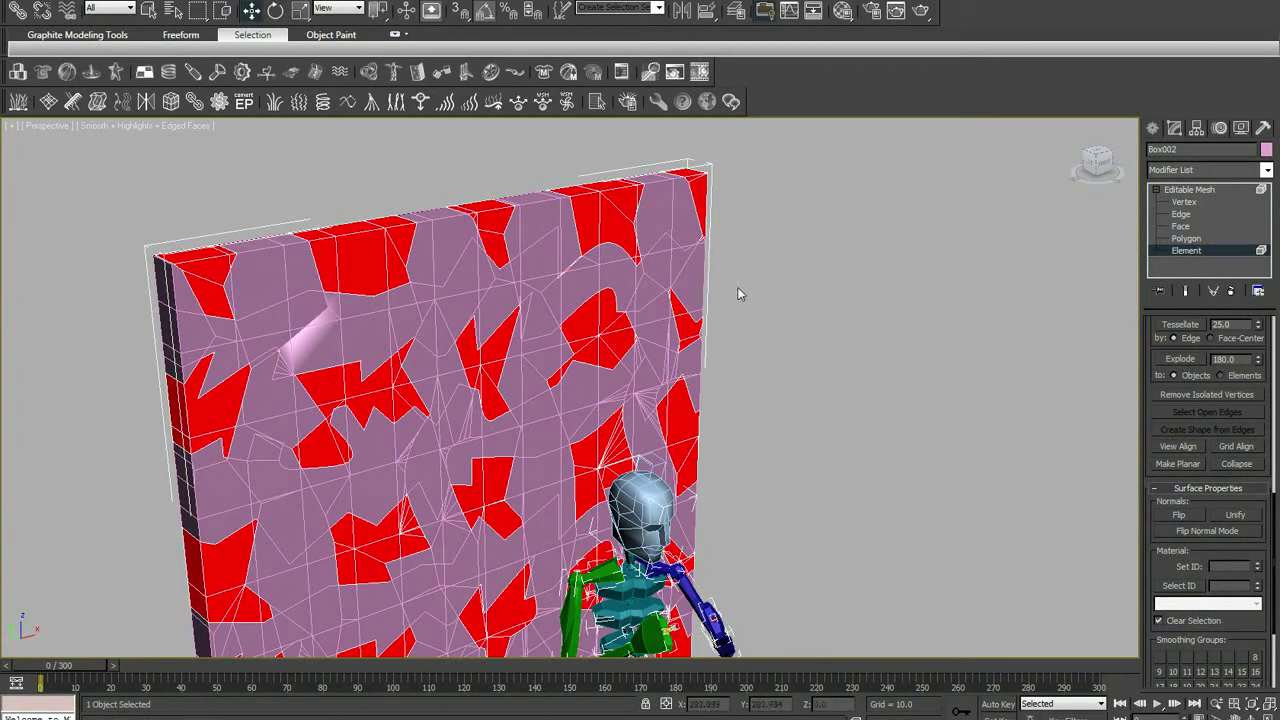
Add more fragments and explode them to objects at a 180.0 angle.
left_click(681, 194)
left_click_drag(1243, 358, 1186, 357)
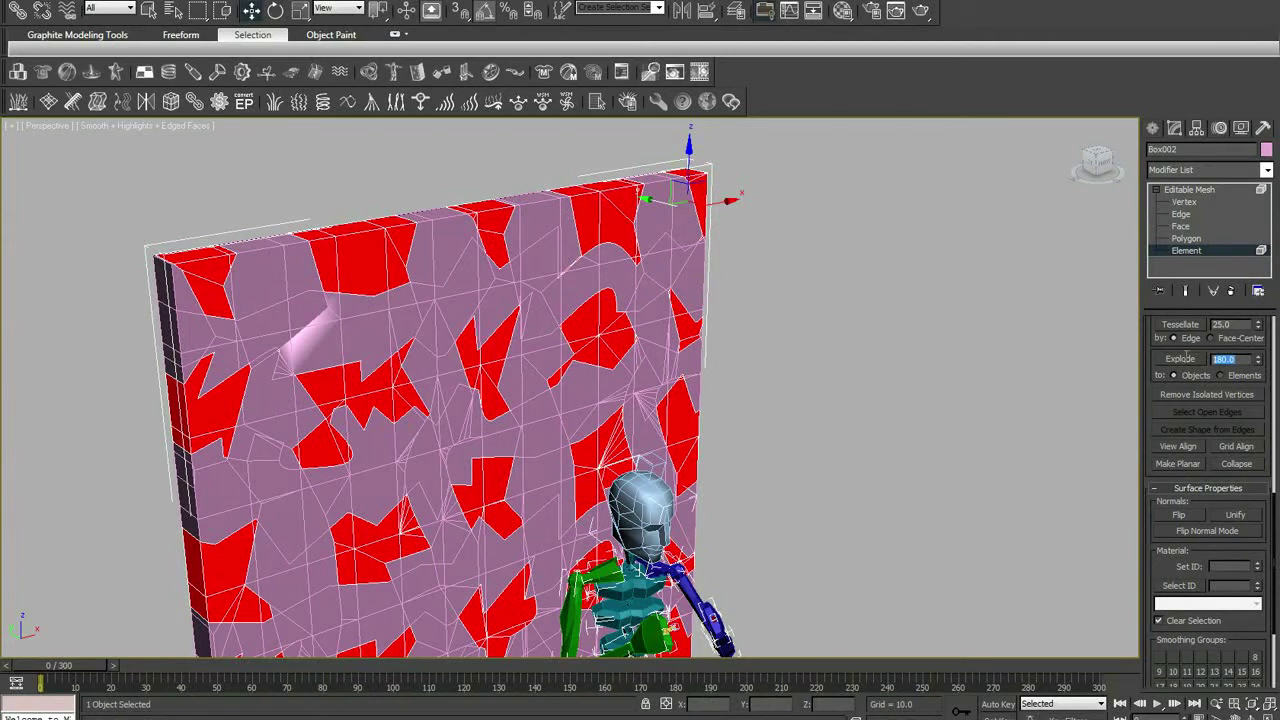
left_click(627, 189)
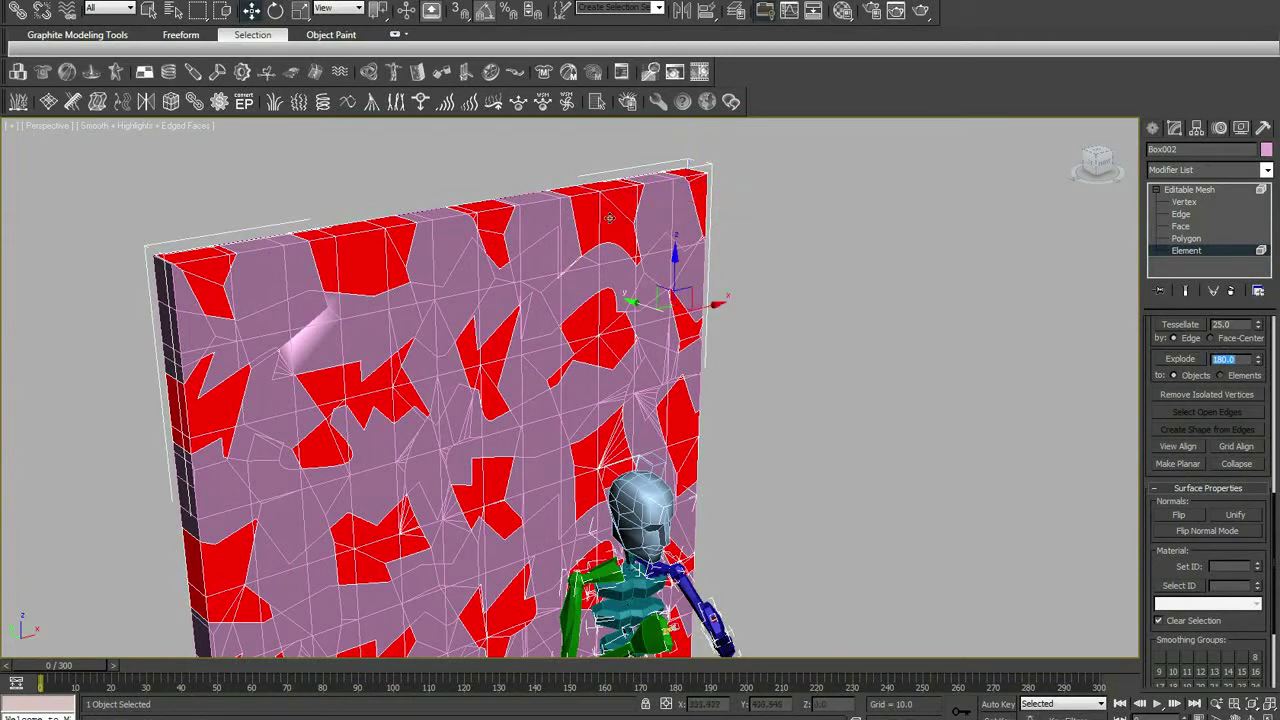
left_click(609, 217)
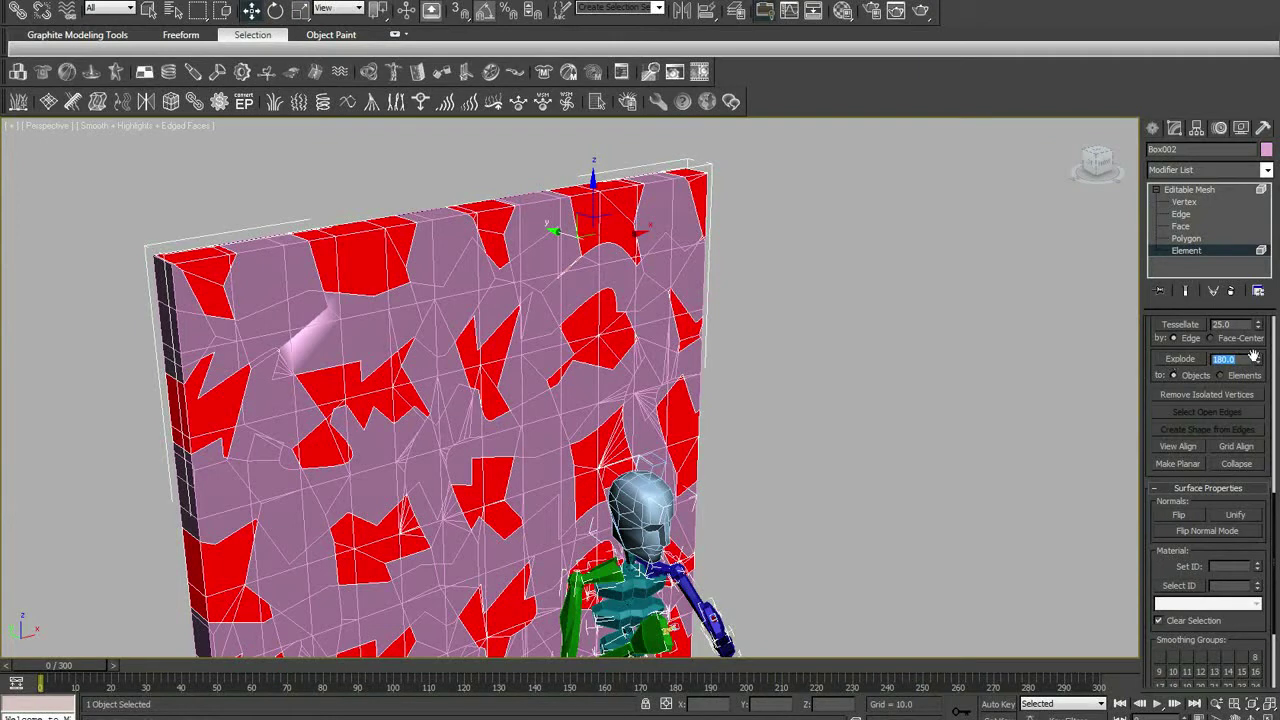
left_click(1182, 359)
left_click(688, 362)
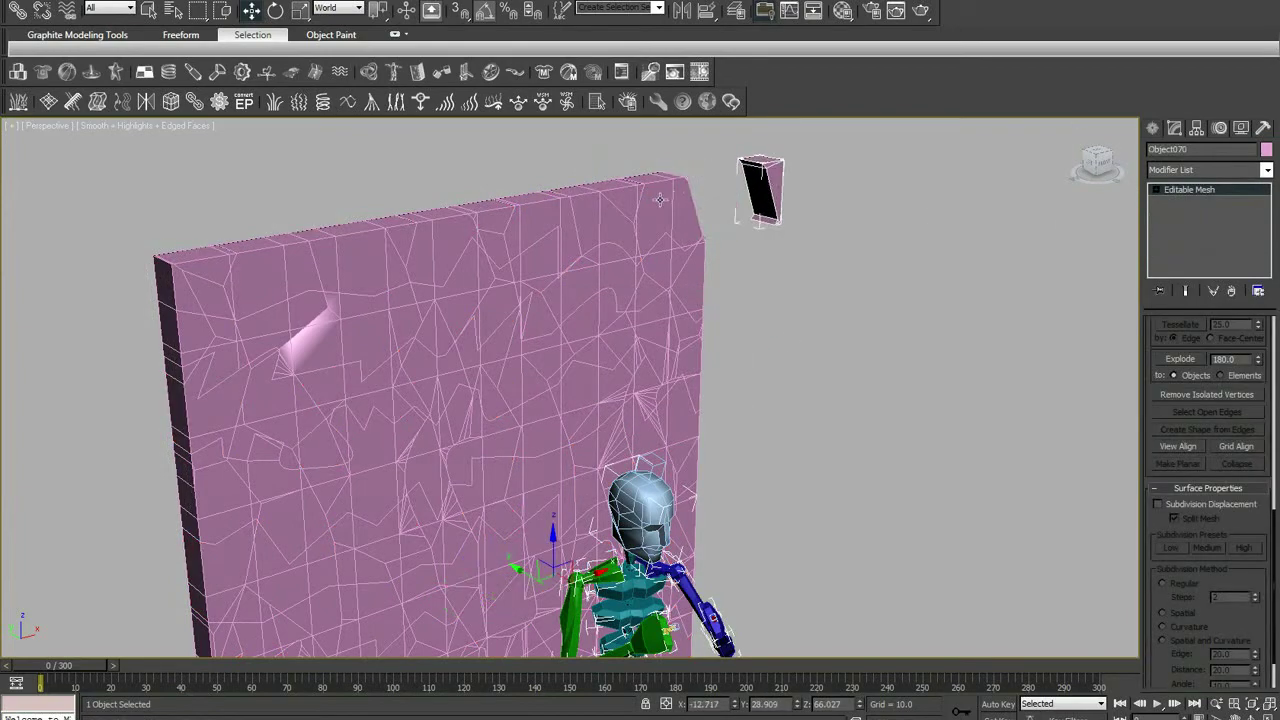
left_click(734, 188)
left_click(667, 207)
left_click(688, 262)
left_click(690, 268)
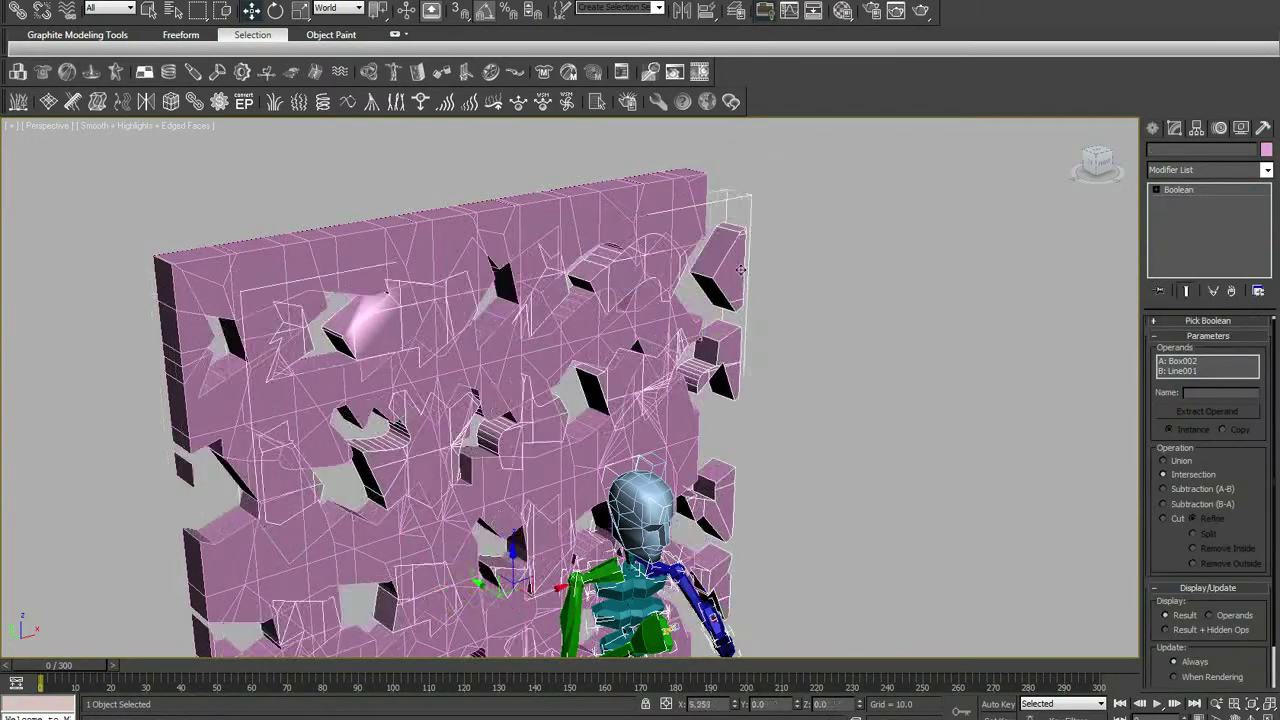
left_click_drag(694, 280, 749, 360)
Undo the test fragment moves and select the Box001 Boolean wall.
key("ctrl+z")
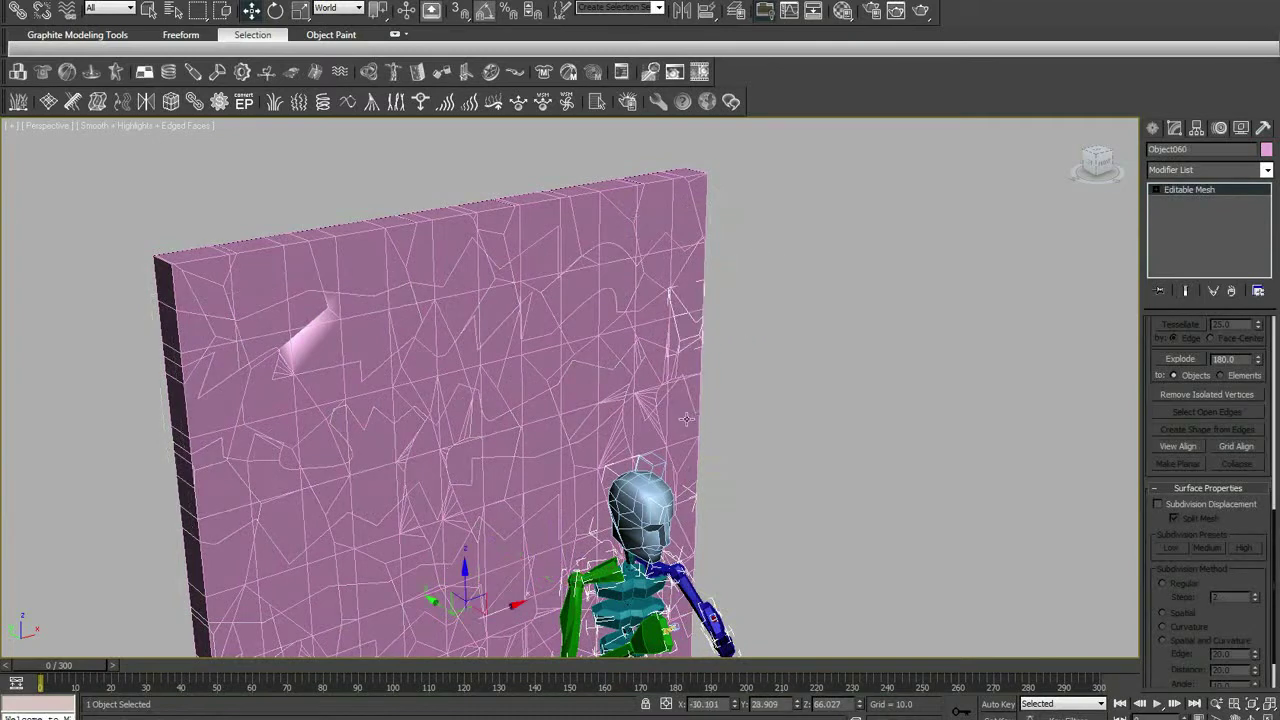
left_click_drag(687, 440, 756, 413)
key("ctrl+z")
left_click(676, 216)
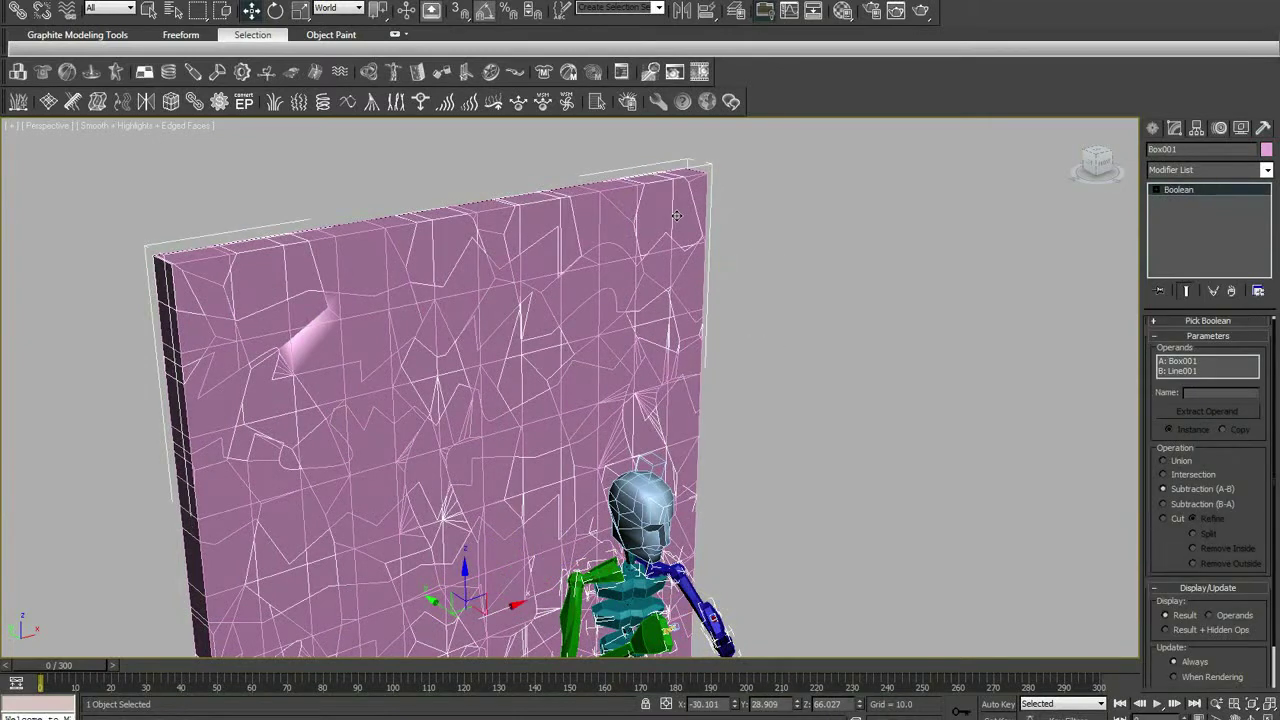
Convert Box001 to an Editable Mesh and switch to Element level.
right_click(1162, 193)
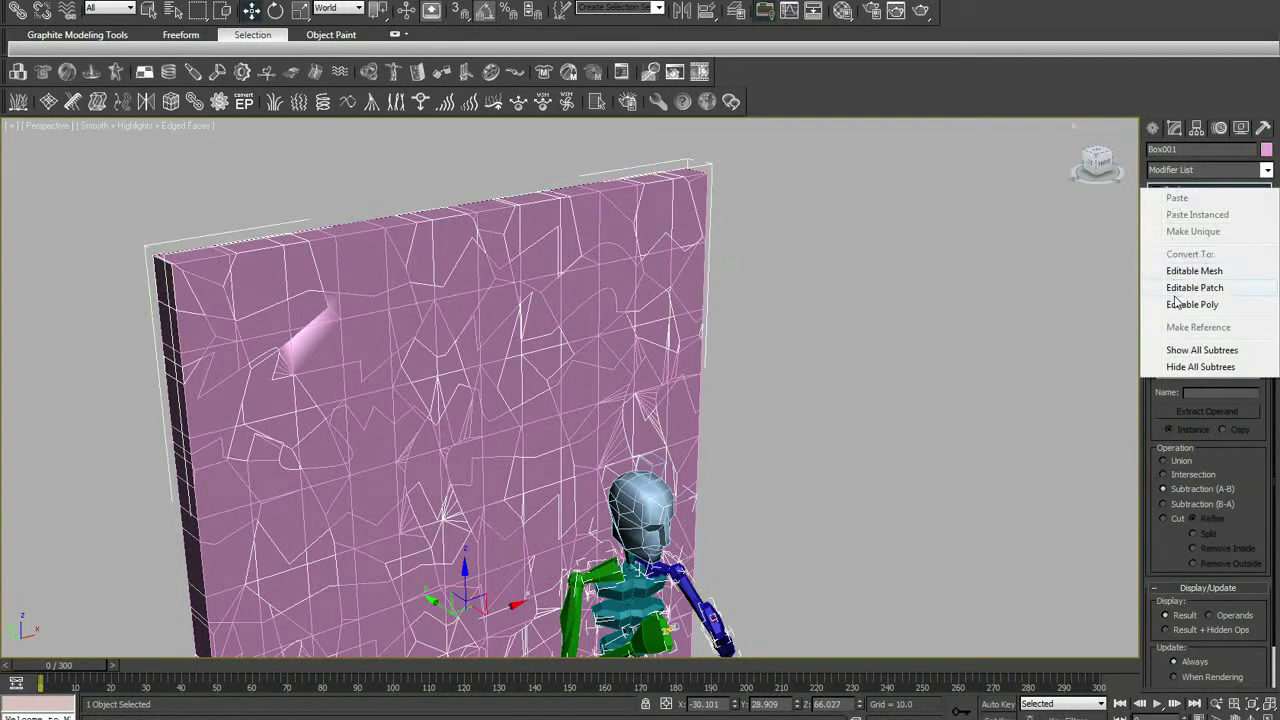
left_click(1180, 275)
left_click(1157, 191)
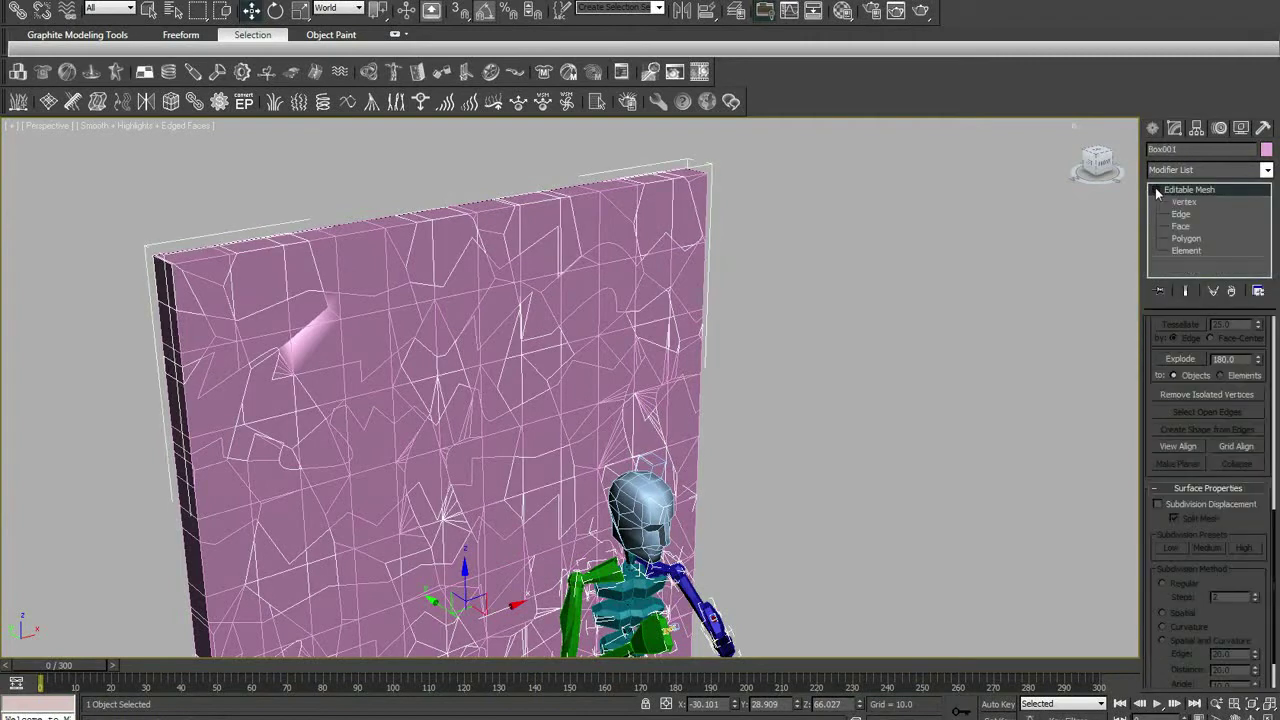
left_click(1184, 250)
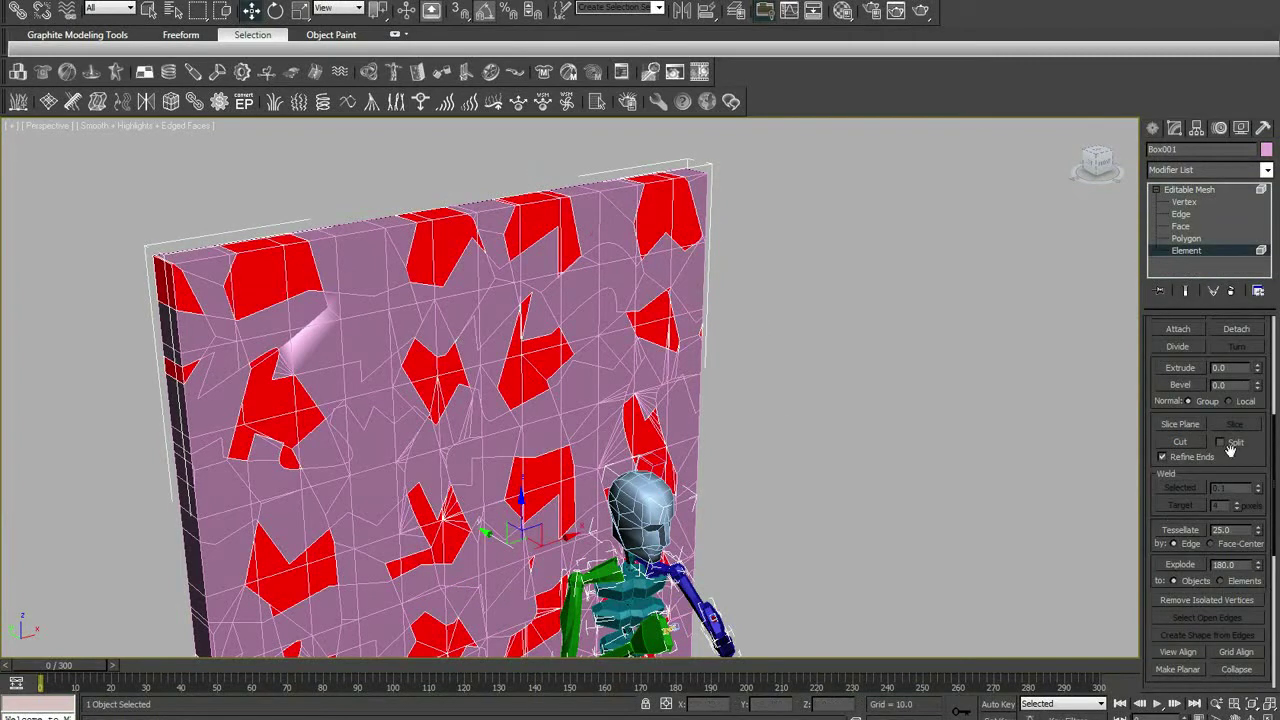
scroll(1200, 520, "down", 2)
scroll(1170, 580, "down", 2)
scroll(1166, 603, "down", 5)
scroll(1166, 603, "up", 10)
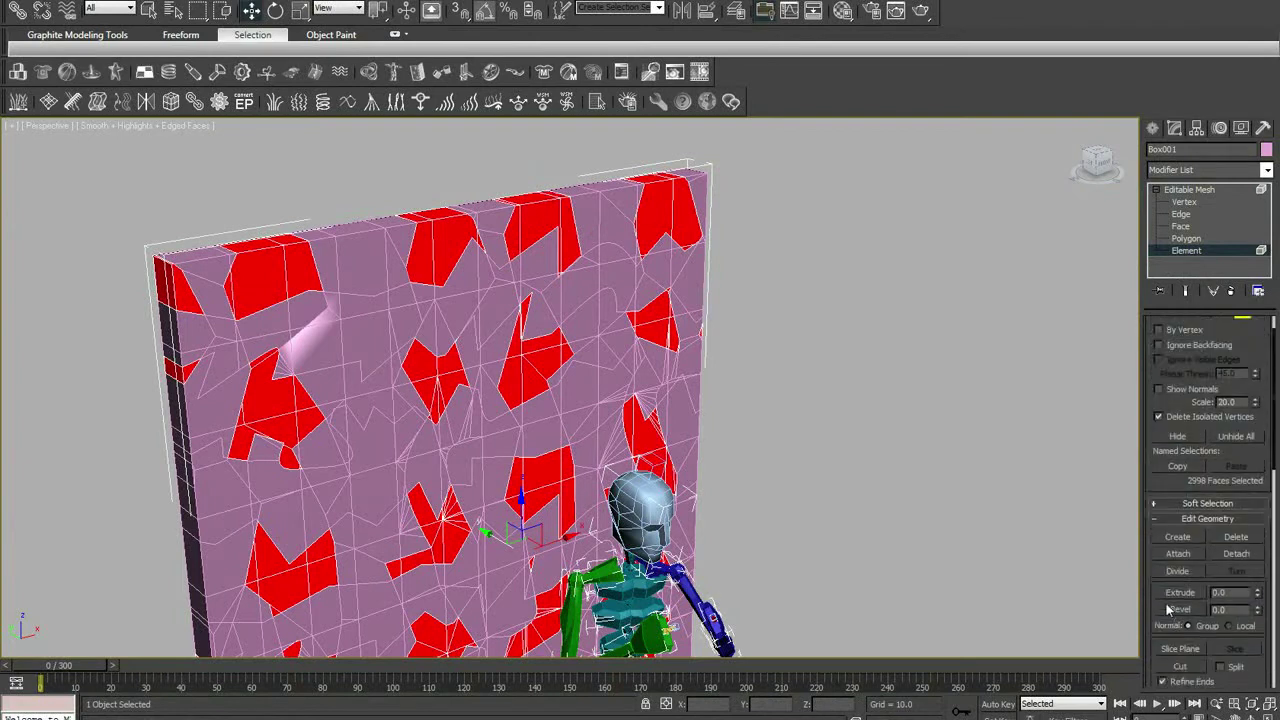
scroll(1166, 608, "up", 2)
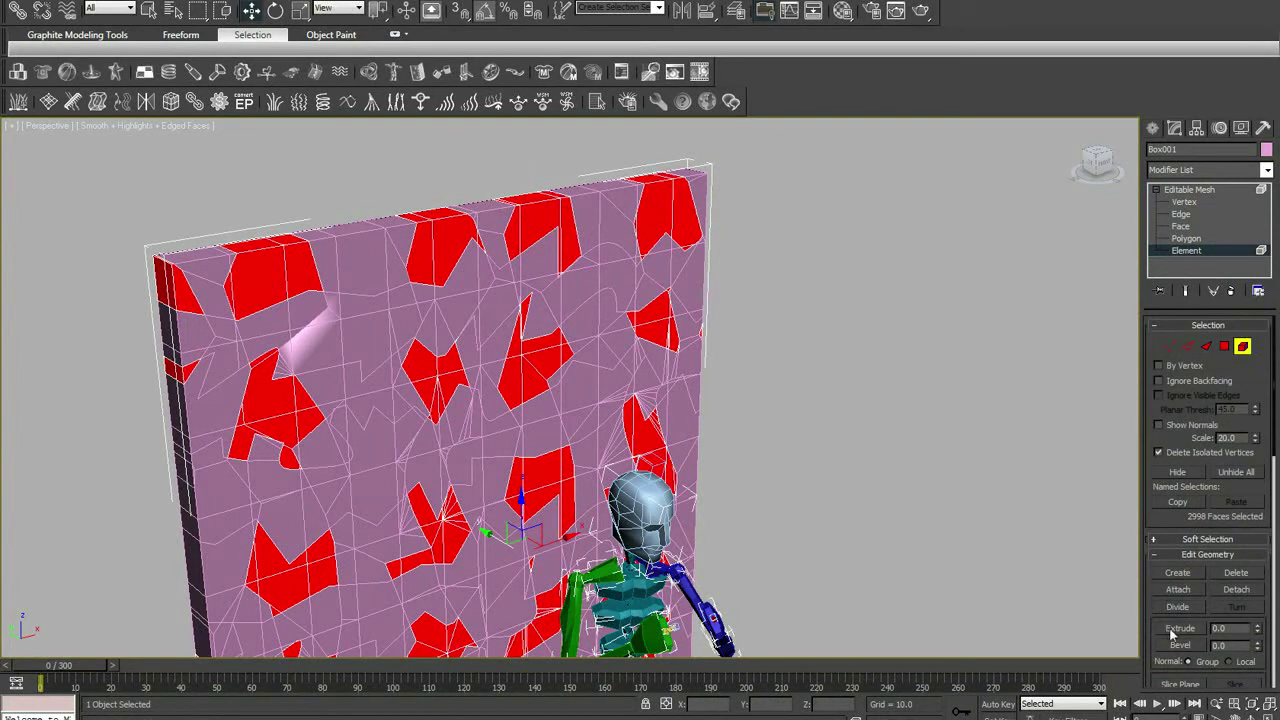
scroll(1172, 632, "down", 3)
scroll(1175, 631, "down", 3)
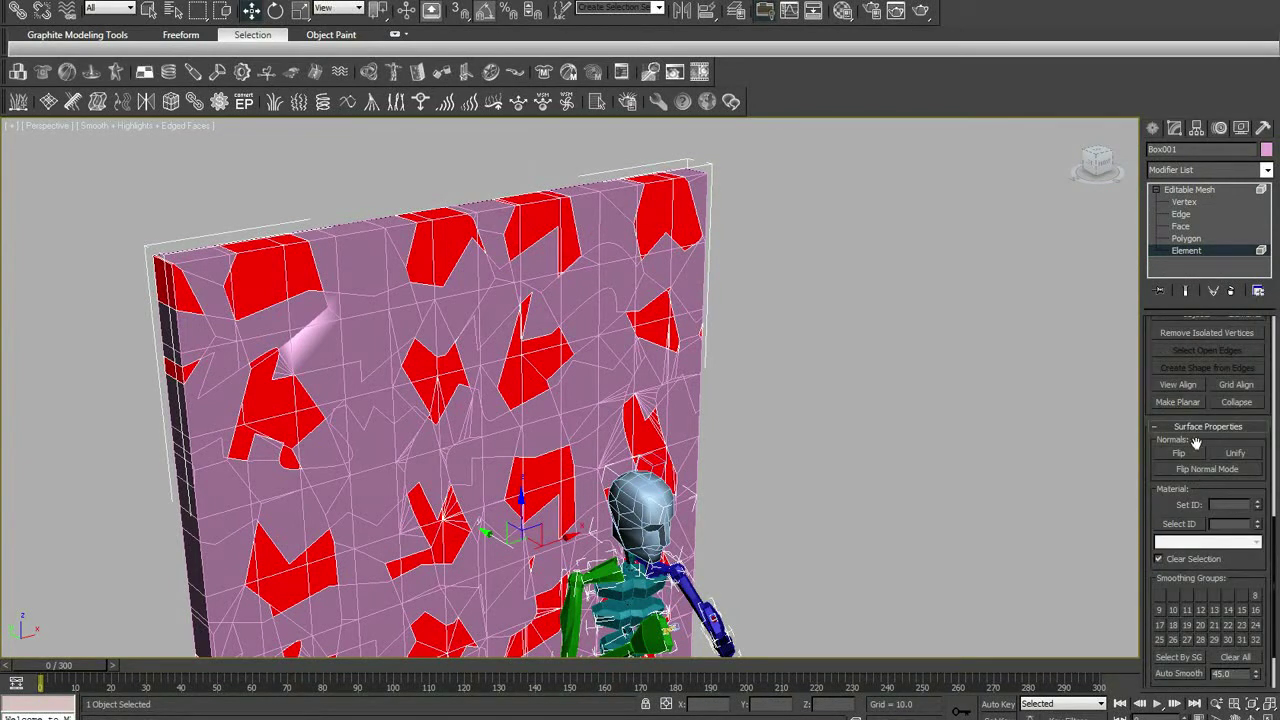
scroll(1200, 525, "down", 2)
scroll(1200, 525, "up", 3)
scroll(1163, 364, "up", 3)
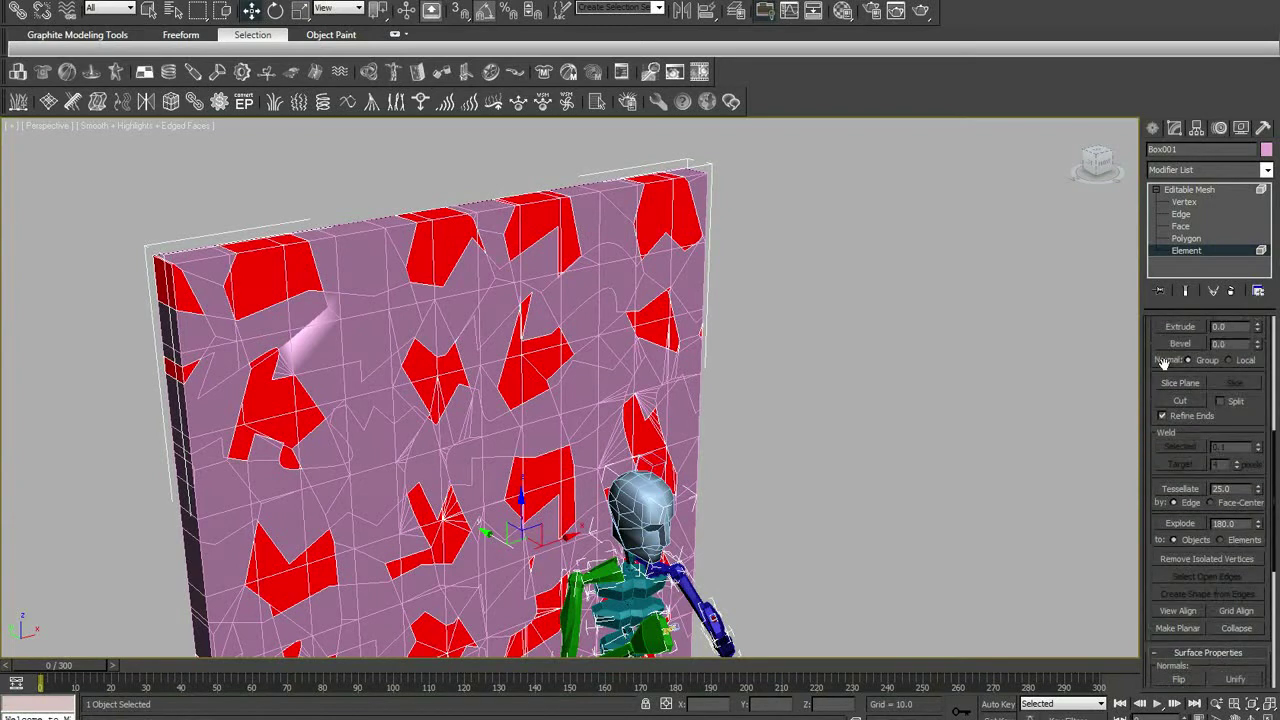
scroll(1163, 364, "up", 1)
scroll(1179, 374, "up", 1)
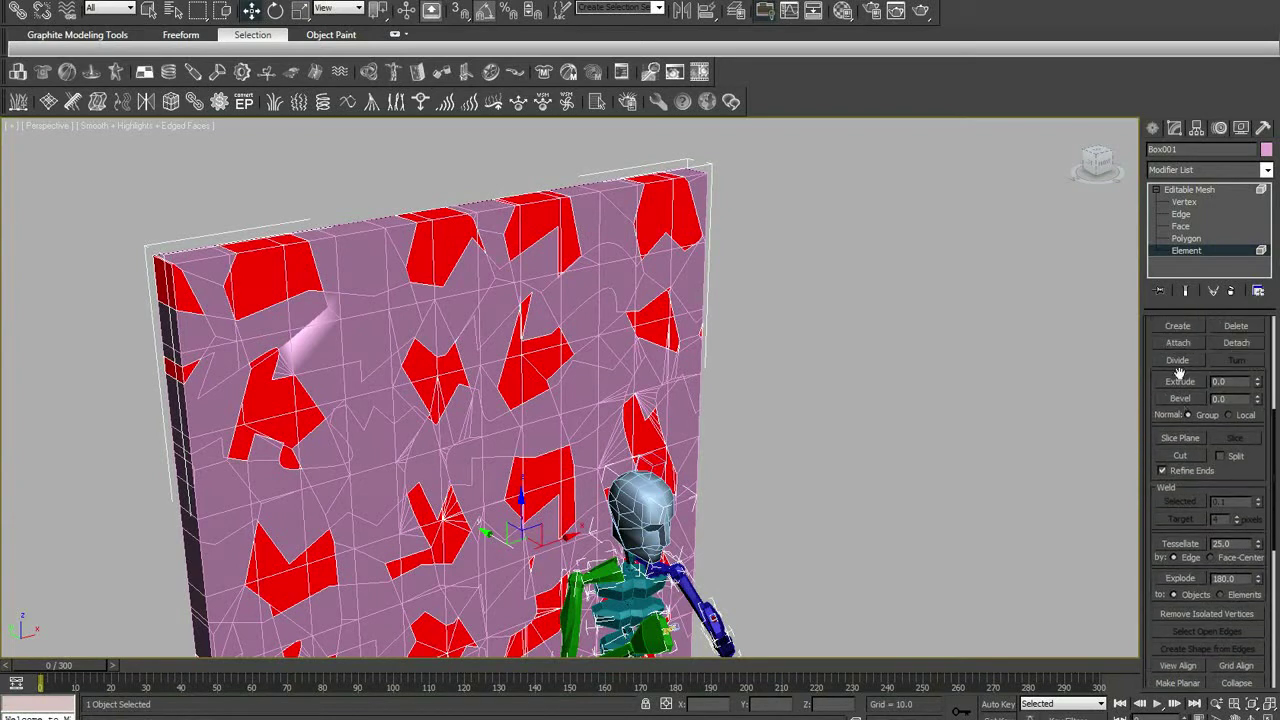
Explode Box001's selected elements into separate fragment objects such as Object068.
left_click(1180, 578)
left_click(707, 356)
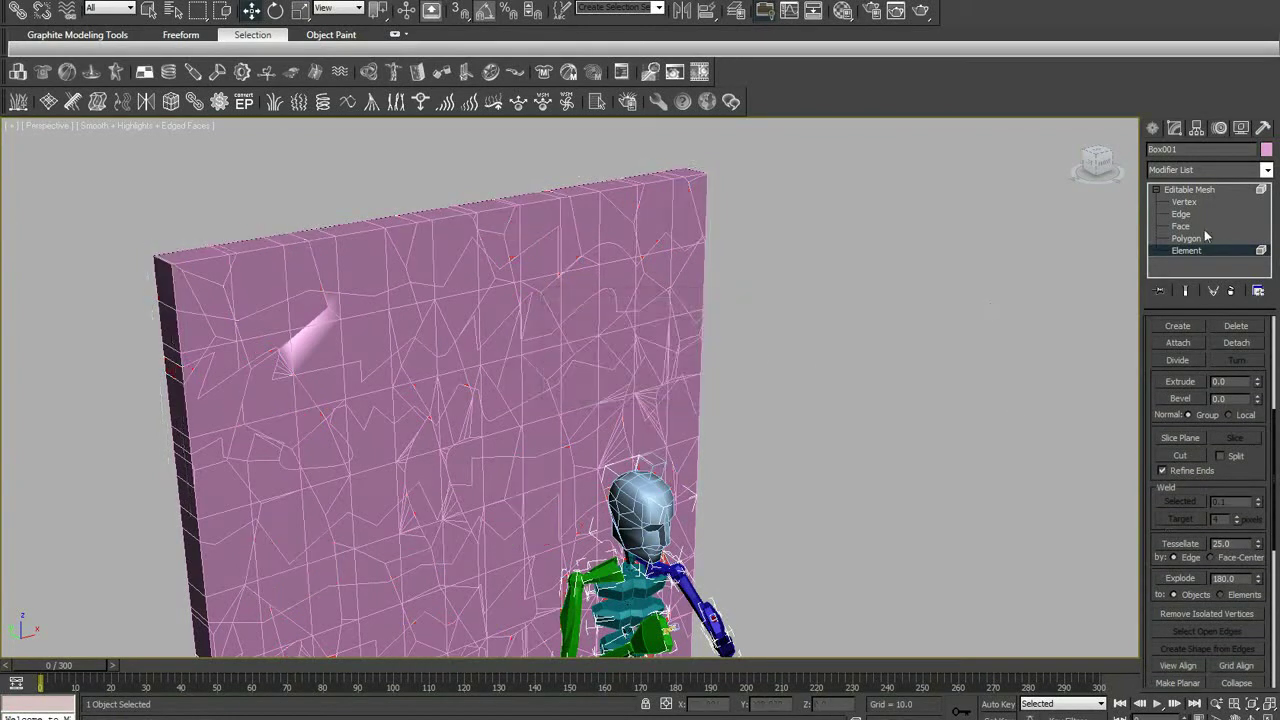
left_click(1203, 187)
left_click(682, 204)
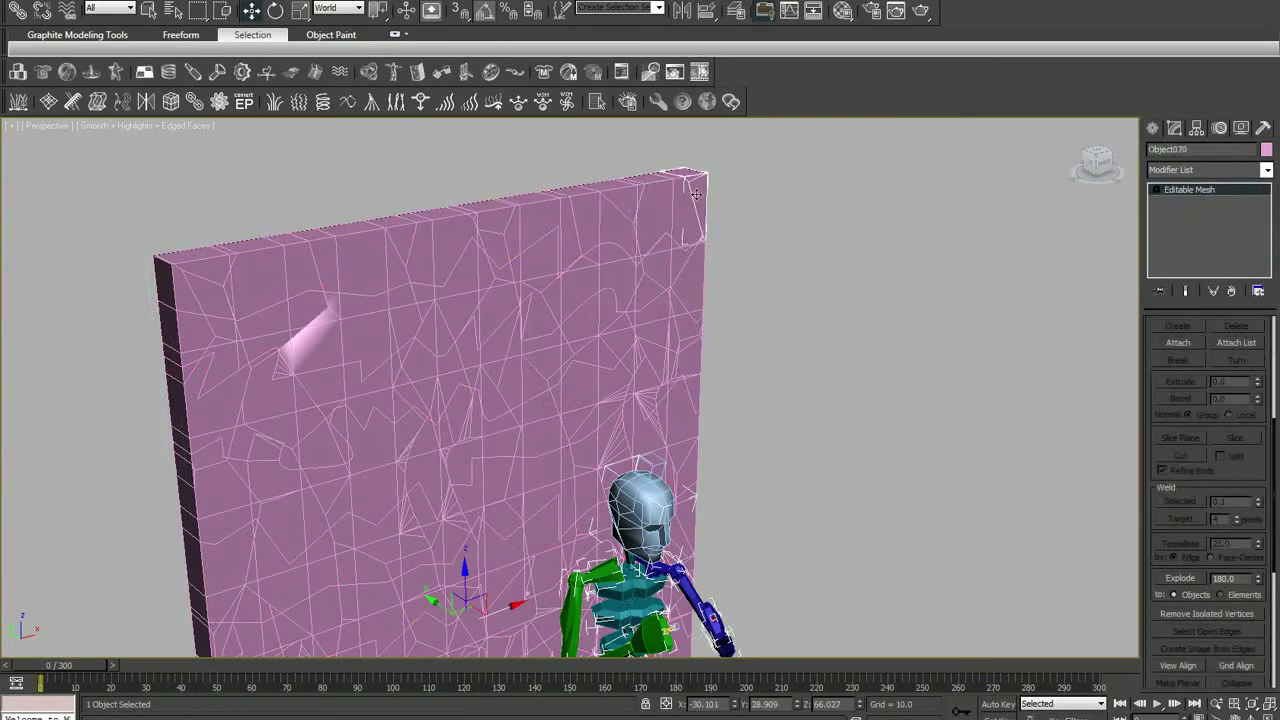
left_click(615, 197)
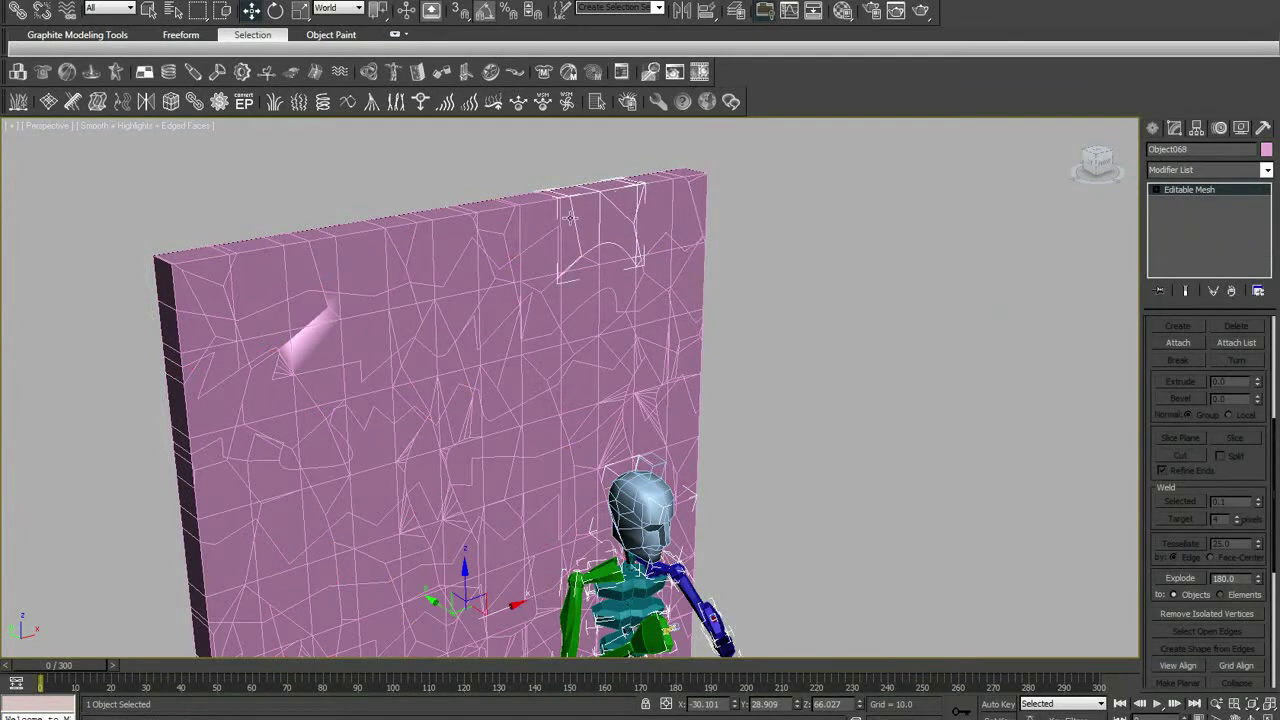
left_click(551, 268)
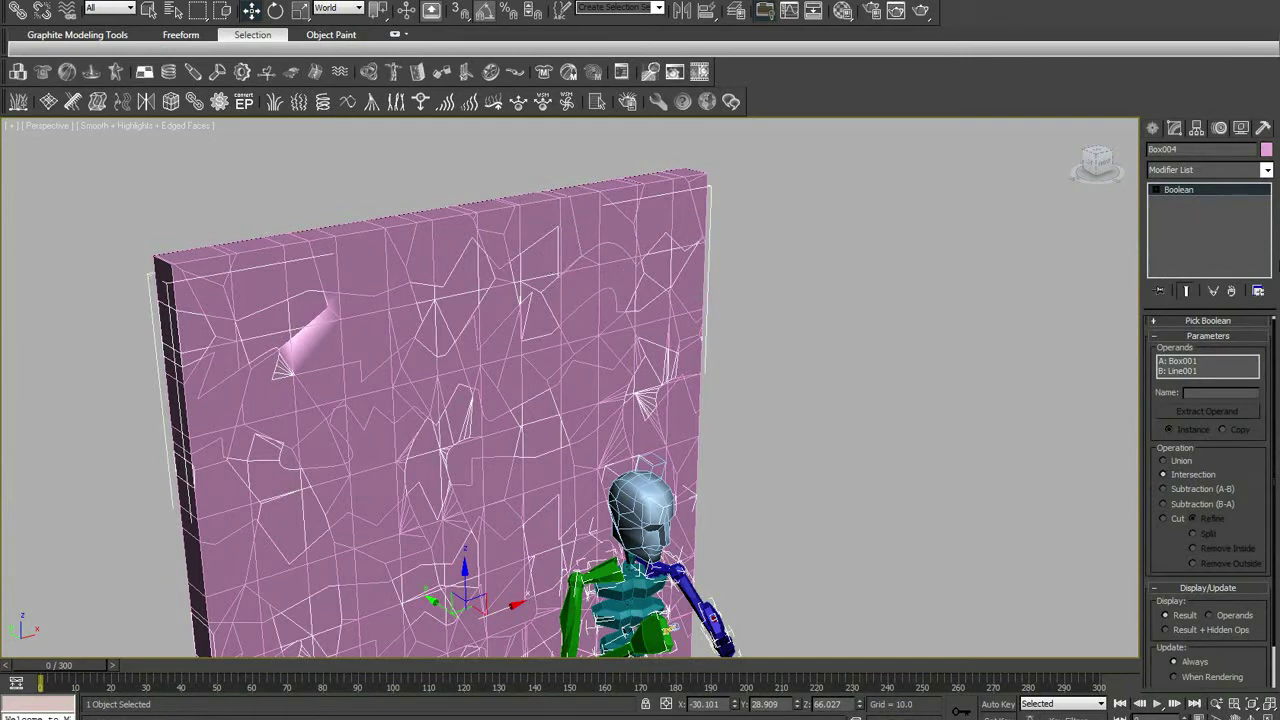
Convert Box004 to an Editable Mesh and explode its elements into separate objects.
right_click(1207, 194)
left_click(1190, 302)
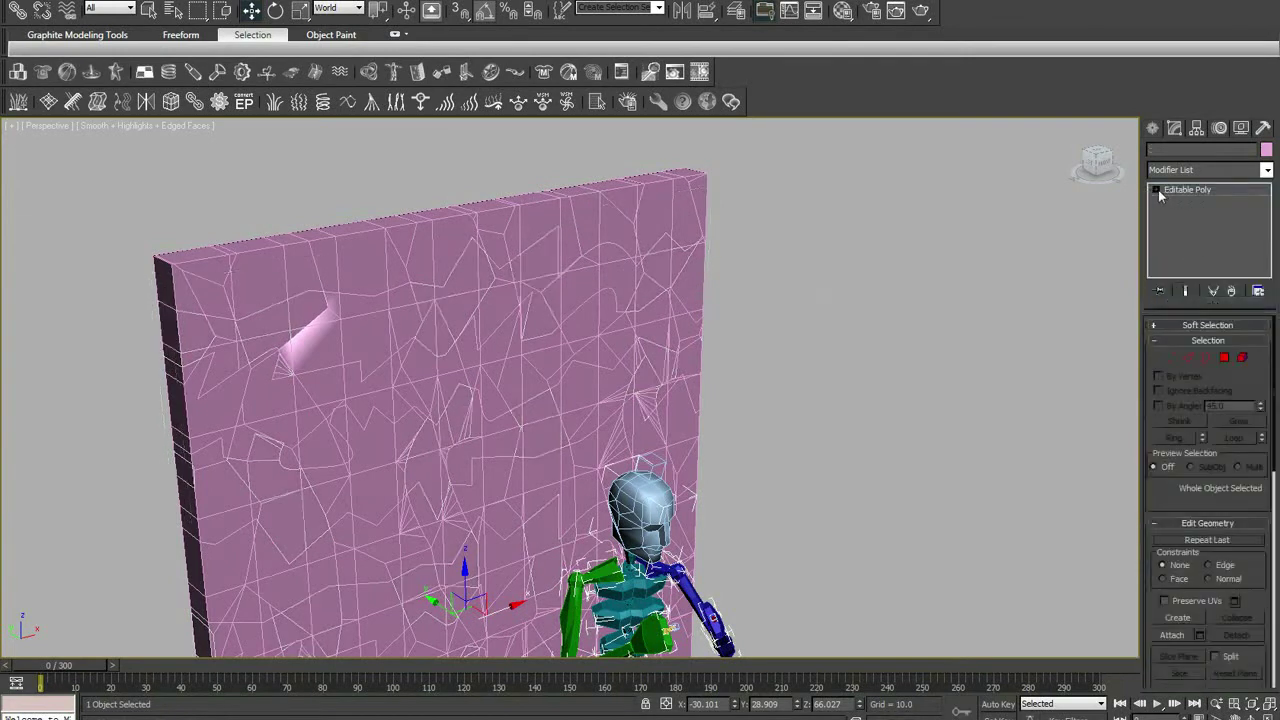
right_click(1177, 192)
left_click(1186, 269)
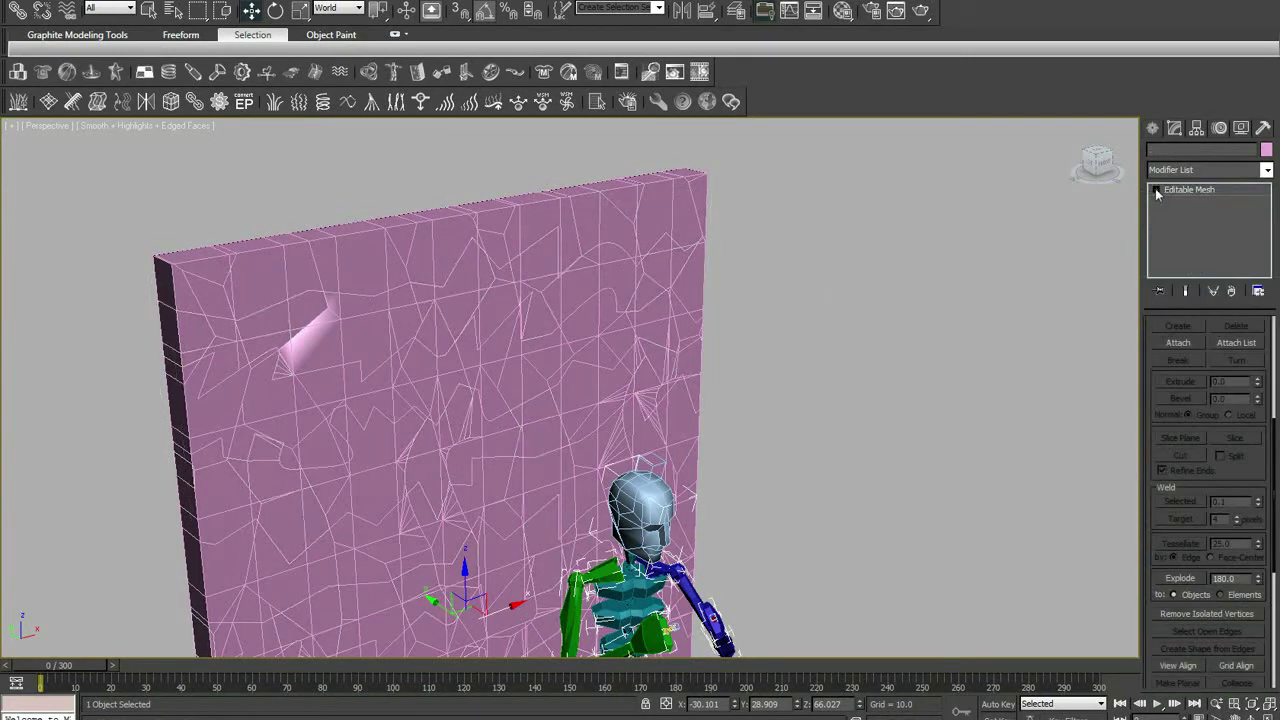
left_click(1180, 250)
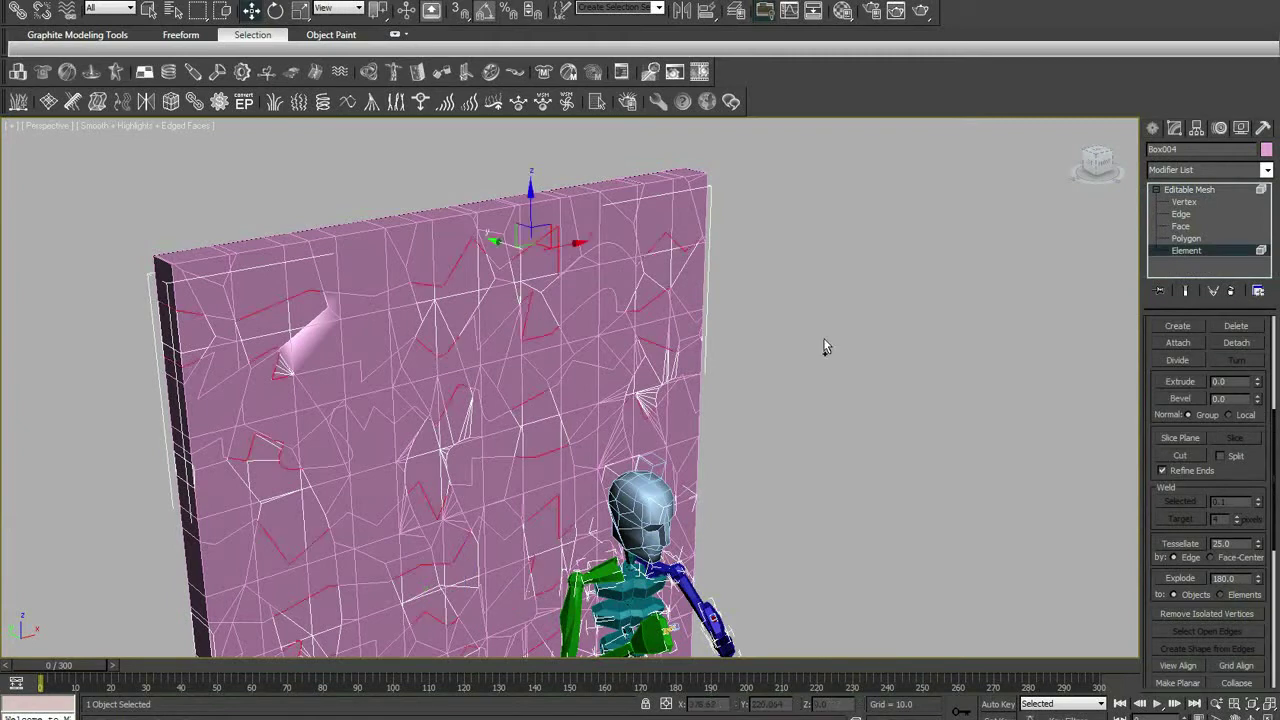
left_click(1180, 578)
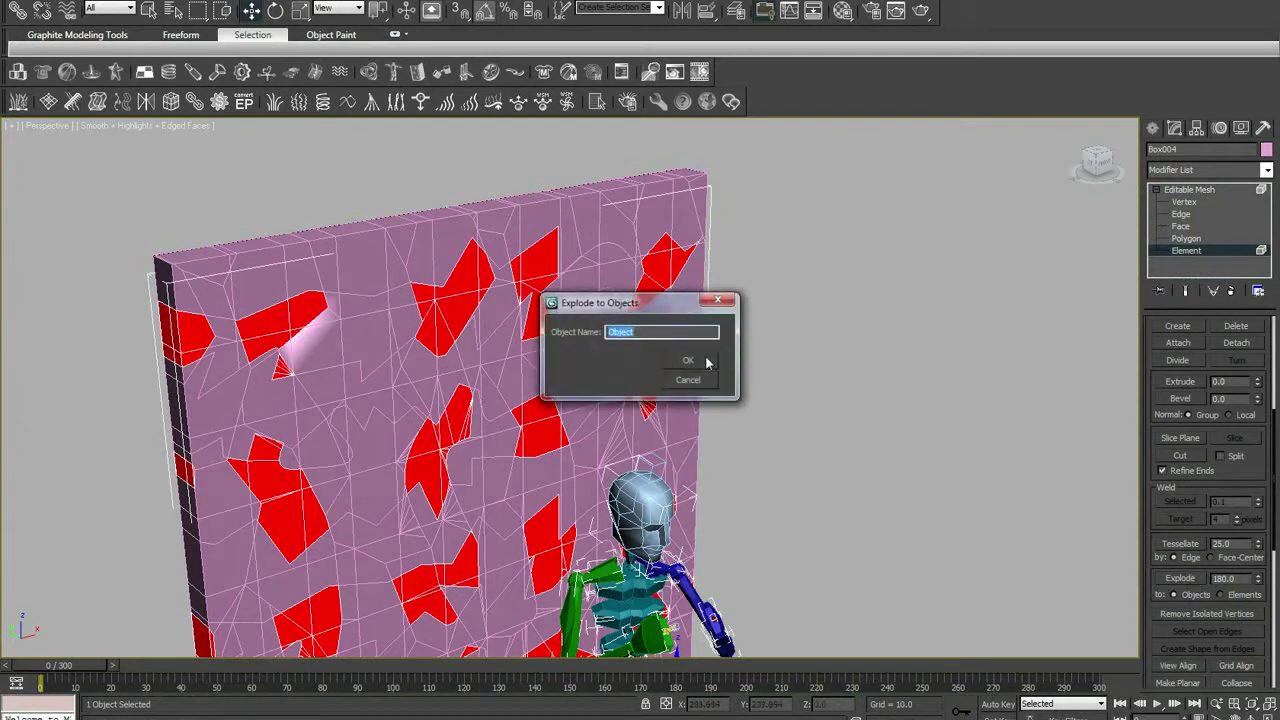
left_click(695, 362)
left_click(1207, 191)
Select Box003 and convert it to an Editable Poly at Element level.
left_click(590, 255)
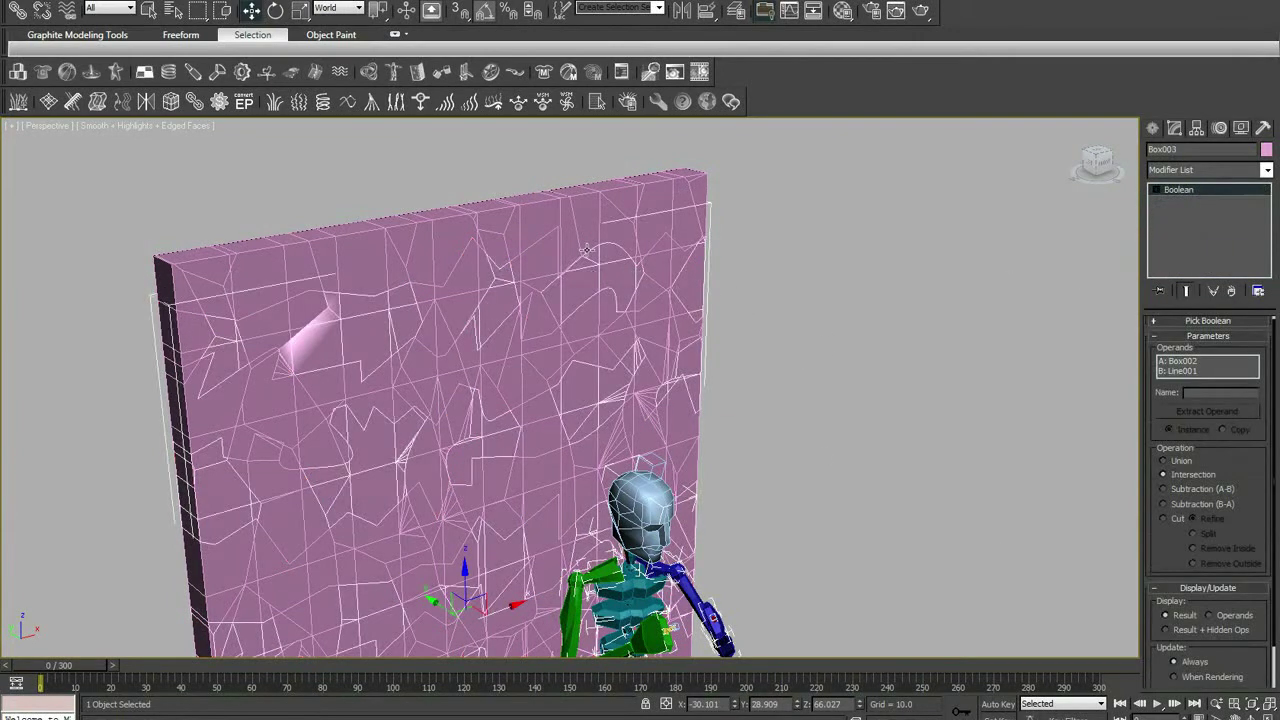
right_click(603, 278)
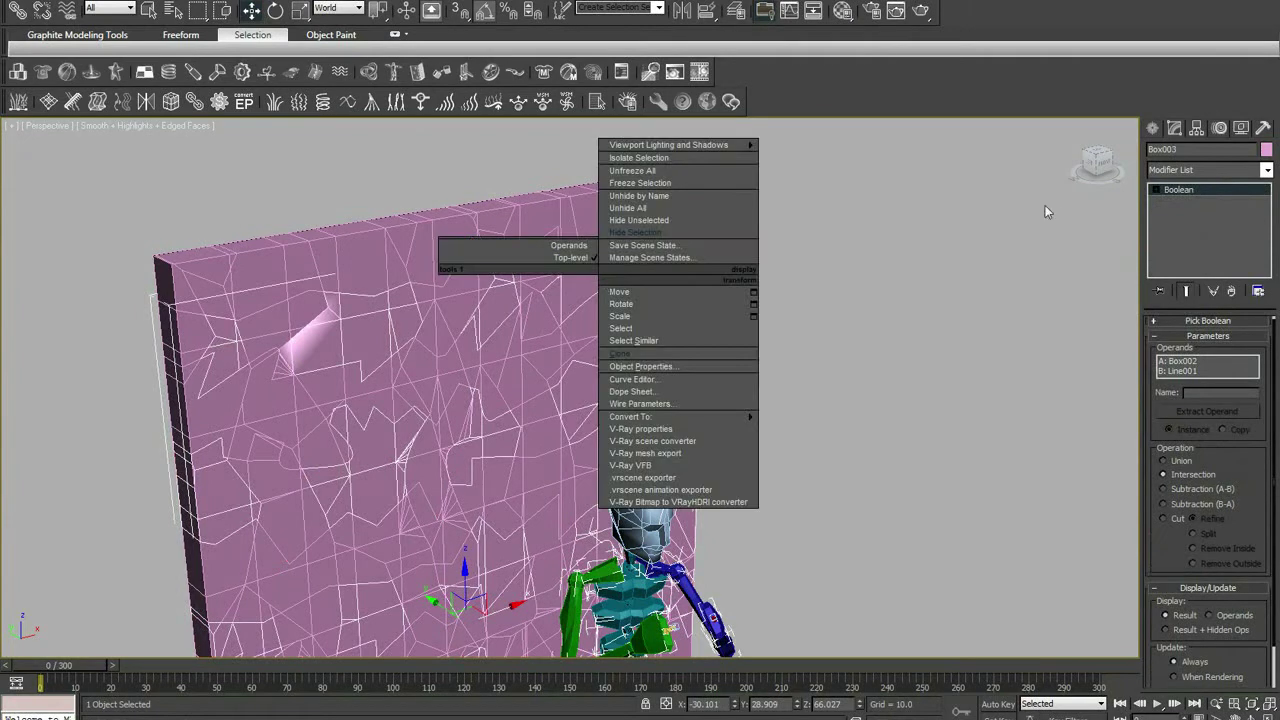
right_click(1202, 192)
left_click(1185, 303)
left_click(1156, 190)
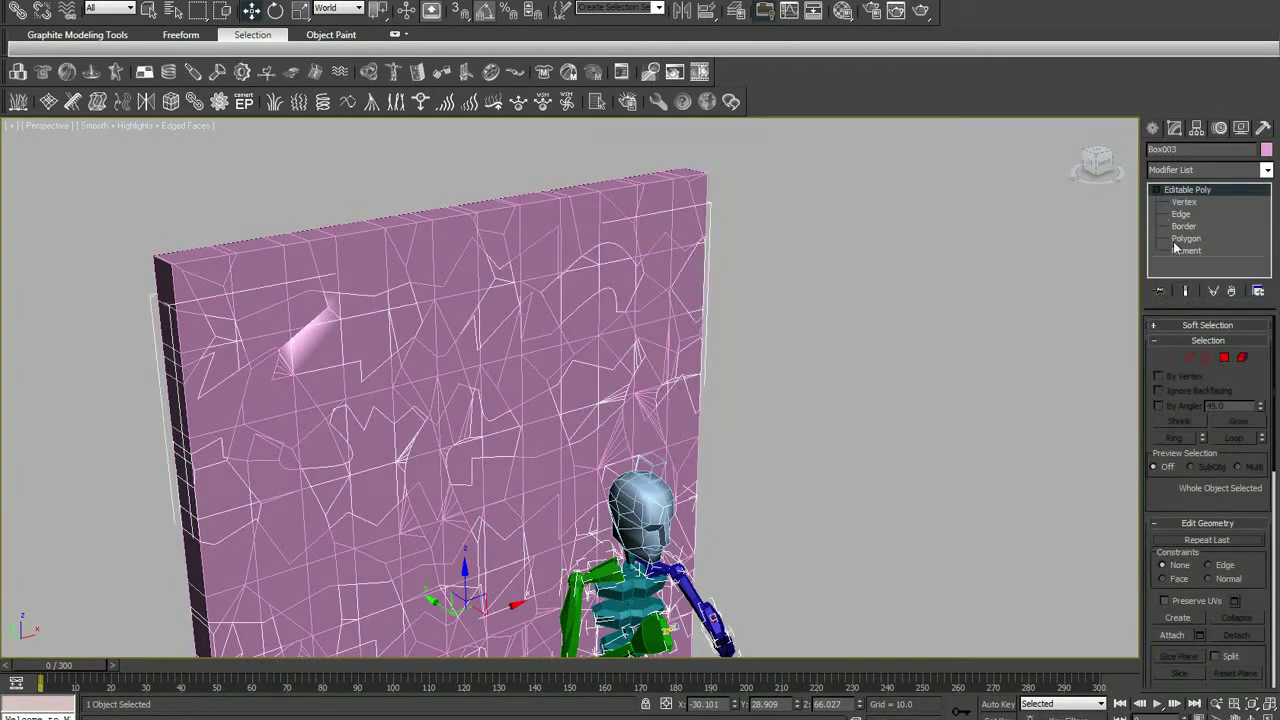
left_click(1186, 250)
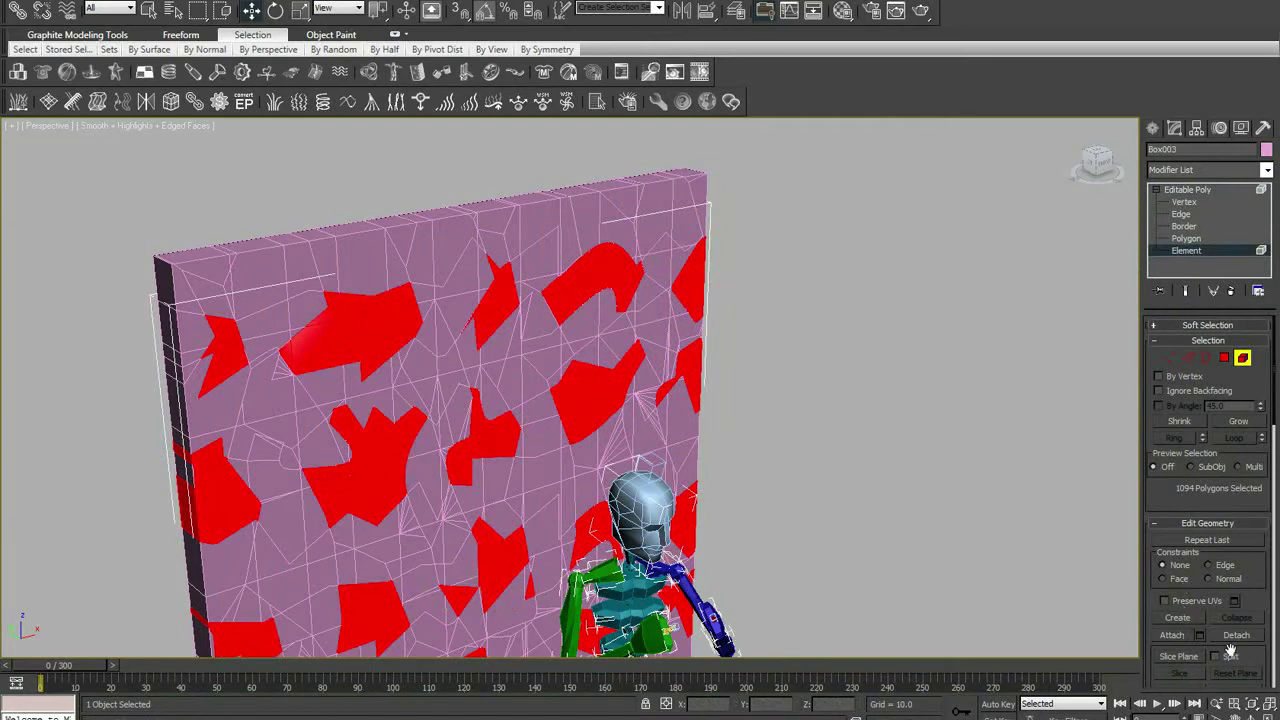
left_click_drag(1236, 650, 1235, 480)
Convert Box003 to an Editable Mesh and explode its elements into separate objects.
left_click(1190, 190)
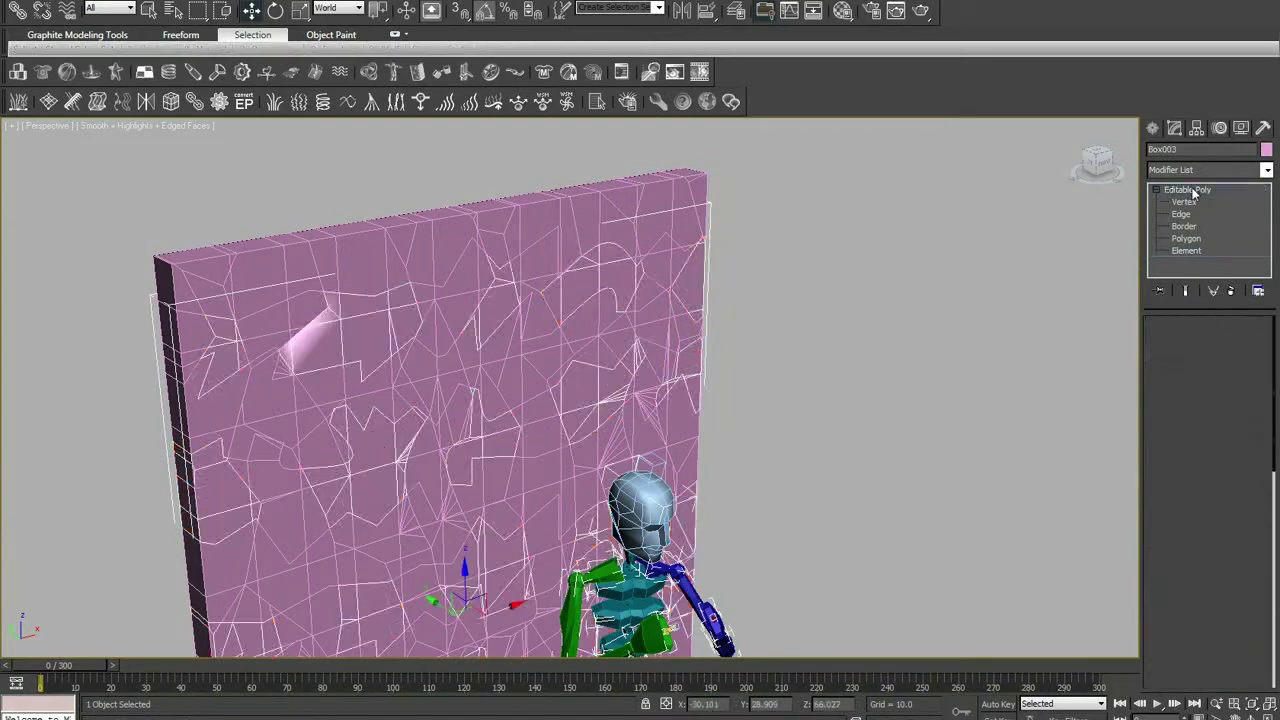
right_click(1190, 190)
left_click(1190, 266)
left_click(1156, 190)
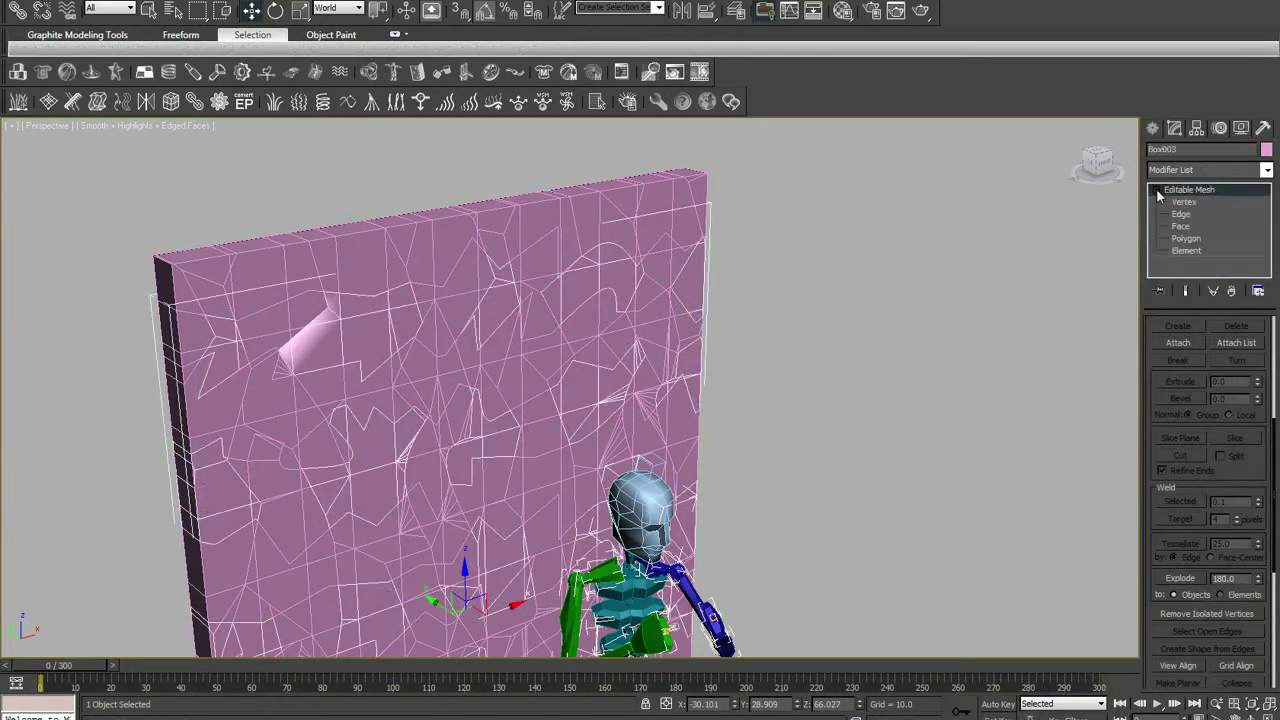
left_click(1178, 250)
left_click(1180, 579)
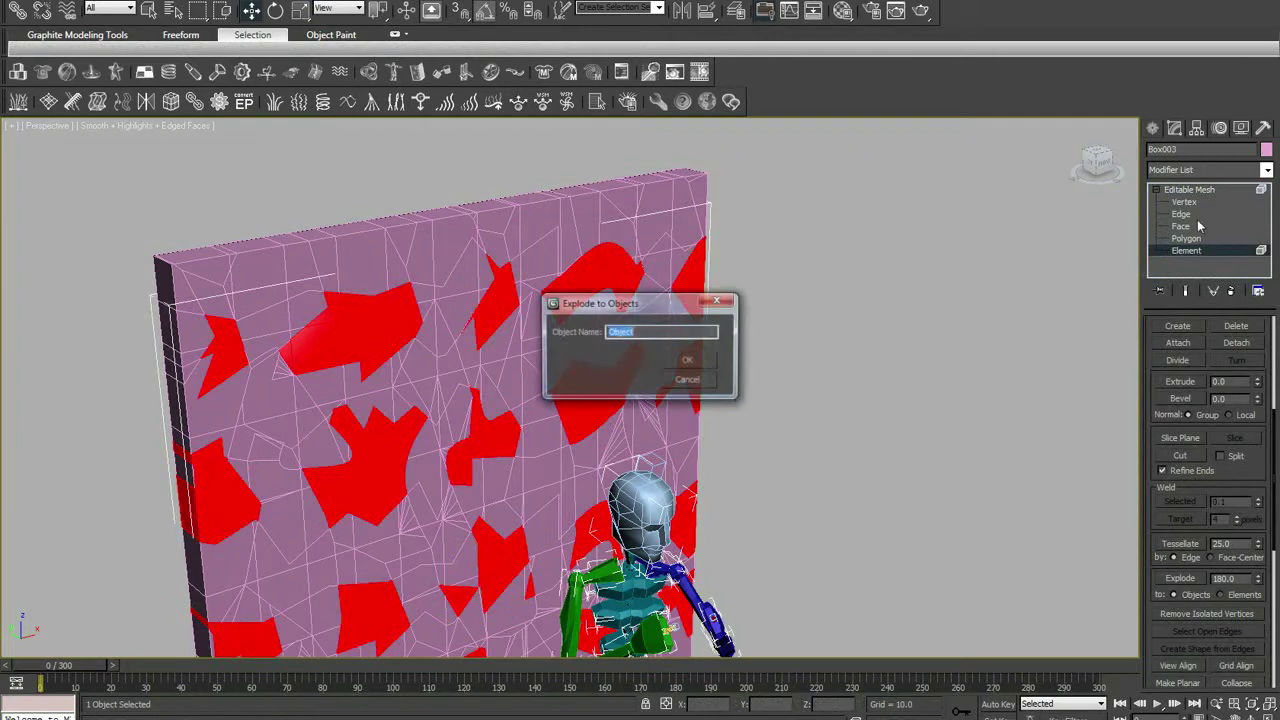
left_click(705, 360)
Pull one wall piece out to test it, then undo to restore it.
left_click(1160, 190)
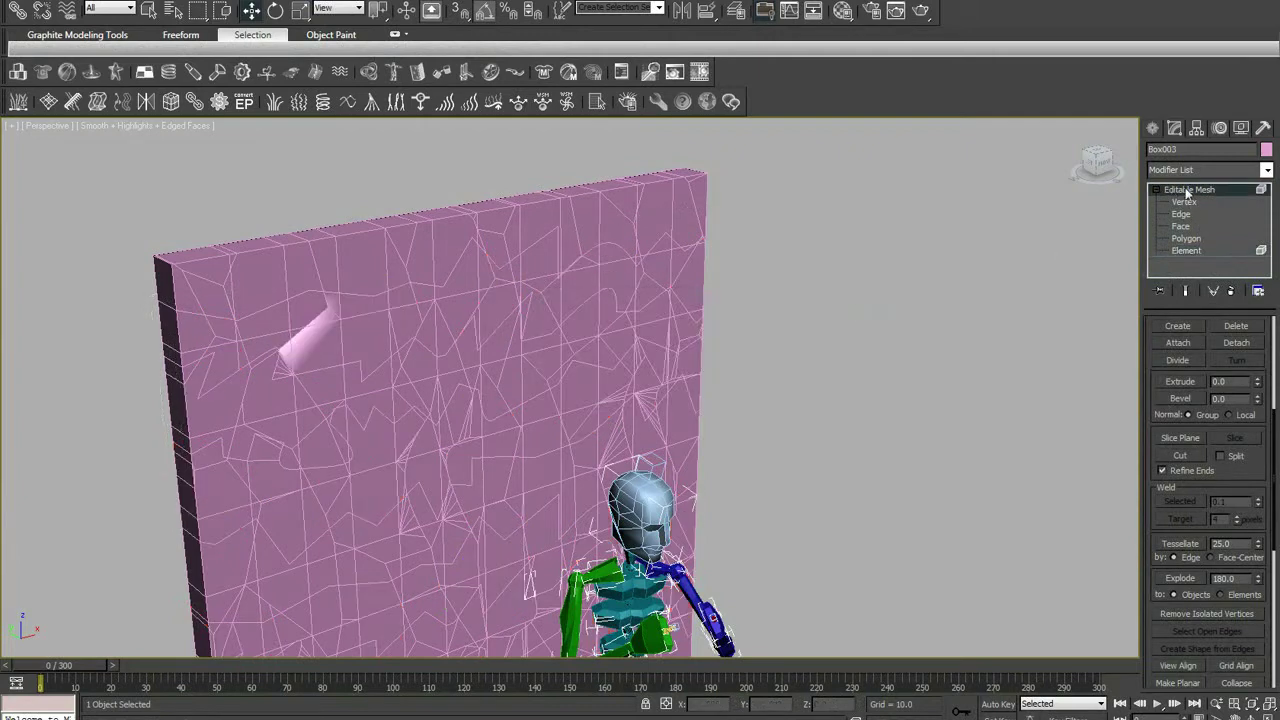
left_click_drag(565, 286, 712, 236)
key("ctrl+z")
key("ctrl+y")
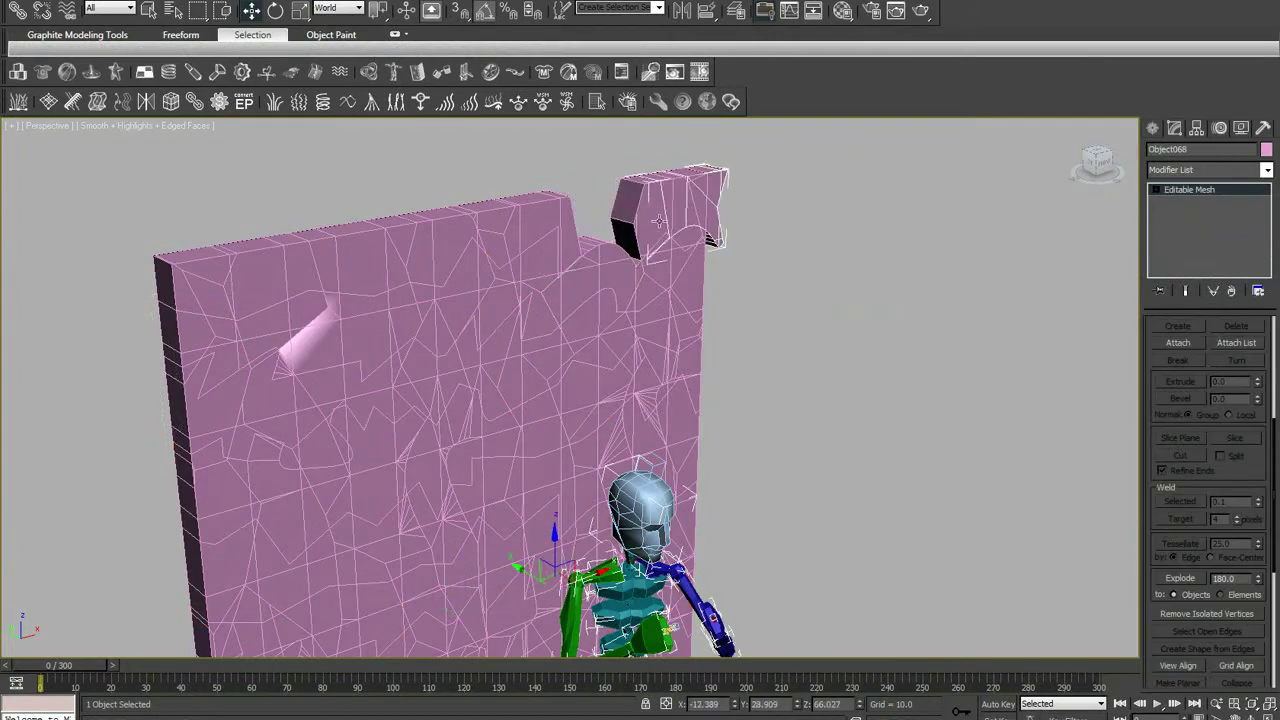
key("ctrl+z")
Test-move several more wall pieces, undoing each so the wall stays intact.
left_click(637, 367)
left_click_drag(637, 367, 690, 360)
key("ctrl+z")
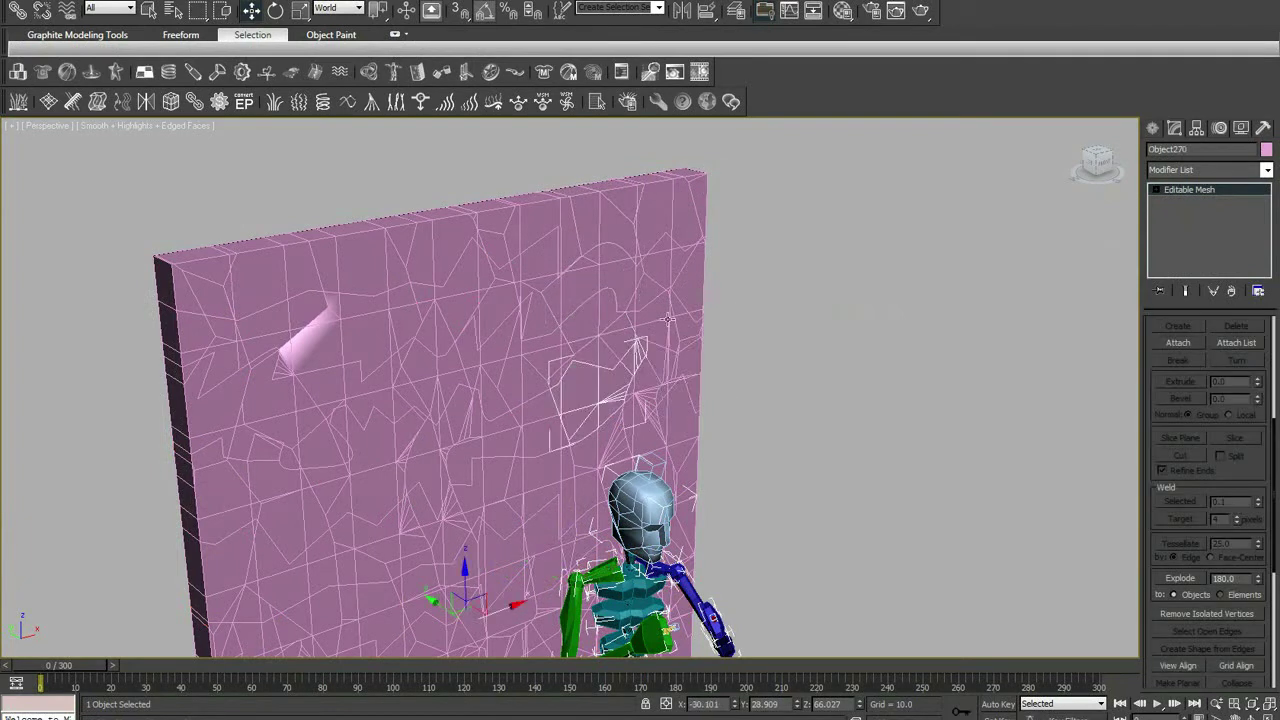
mouse_move(655, 320)
left_mouse_down()
mouse_move(735, 290)
mouse_move(740, 215)
left_mouse_up()
key("ctrl+z")
key("ctrl+z")
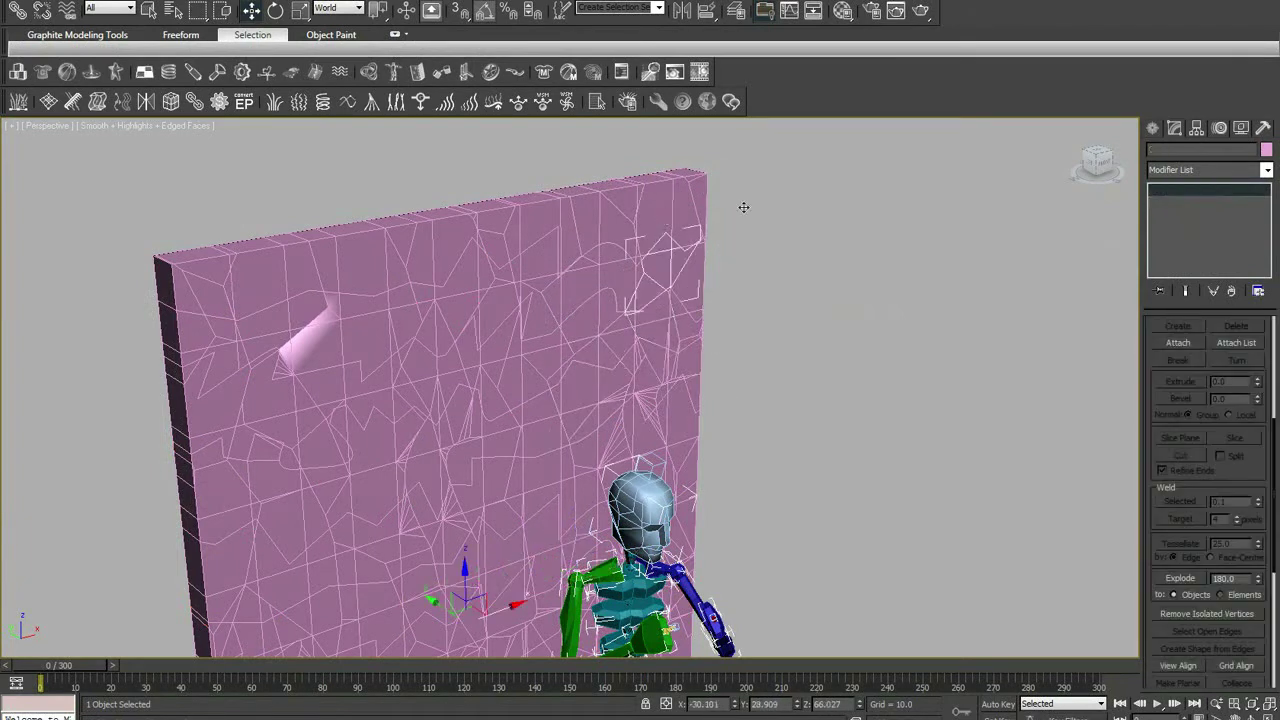
left_click_drag(665, 385, 730, 385)
key("ctrl+z")
left_click_drag(647, 436, 770, 400)
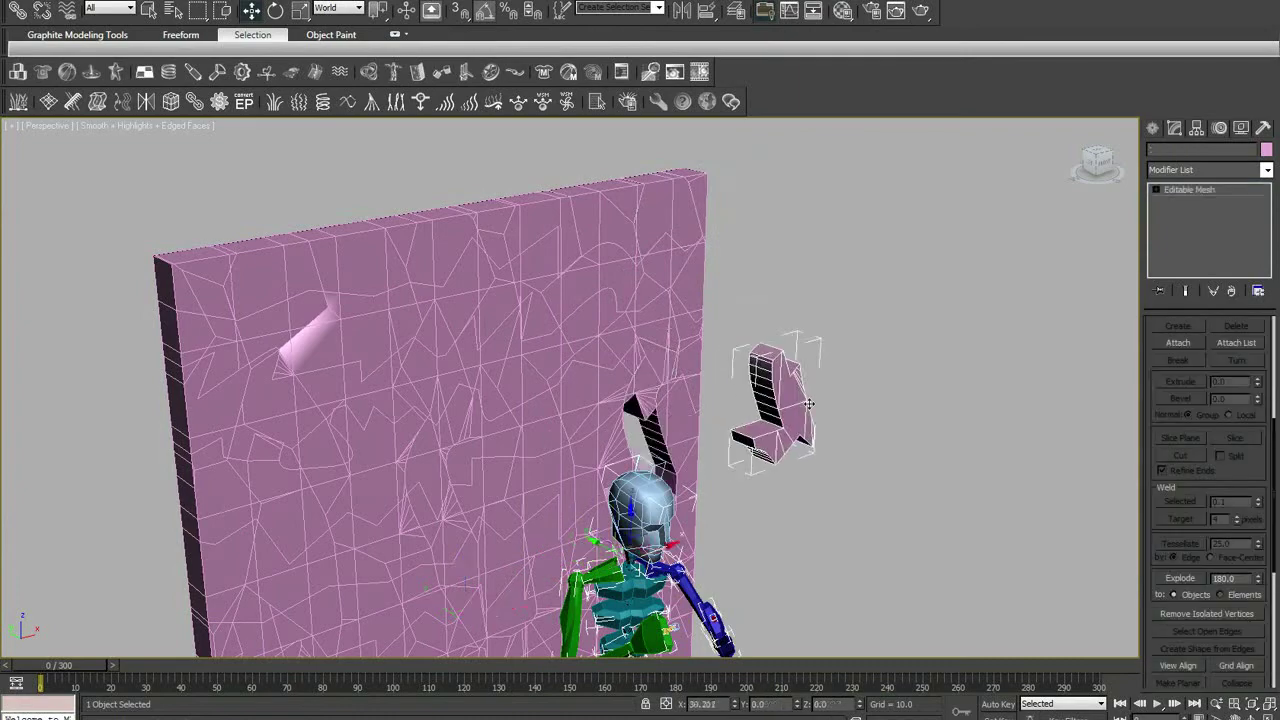
key("ctrl+z")
middle_click_drag(808, 366, 963, 241, "alt")
In Top view, select all wall fragments and add them to a new RBCollection.
key("t")
scroll(669, 294, "up", 5)
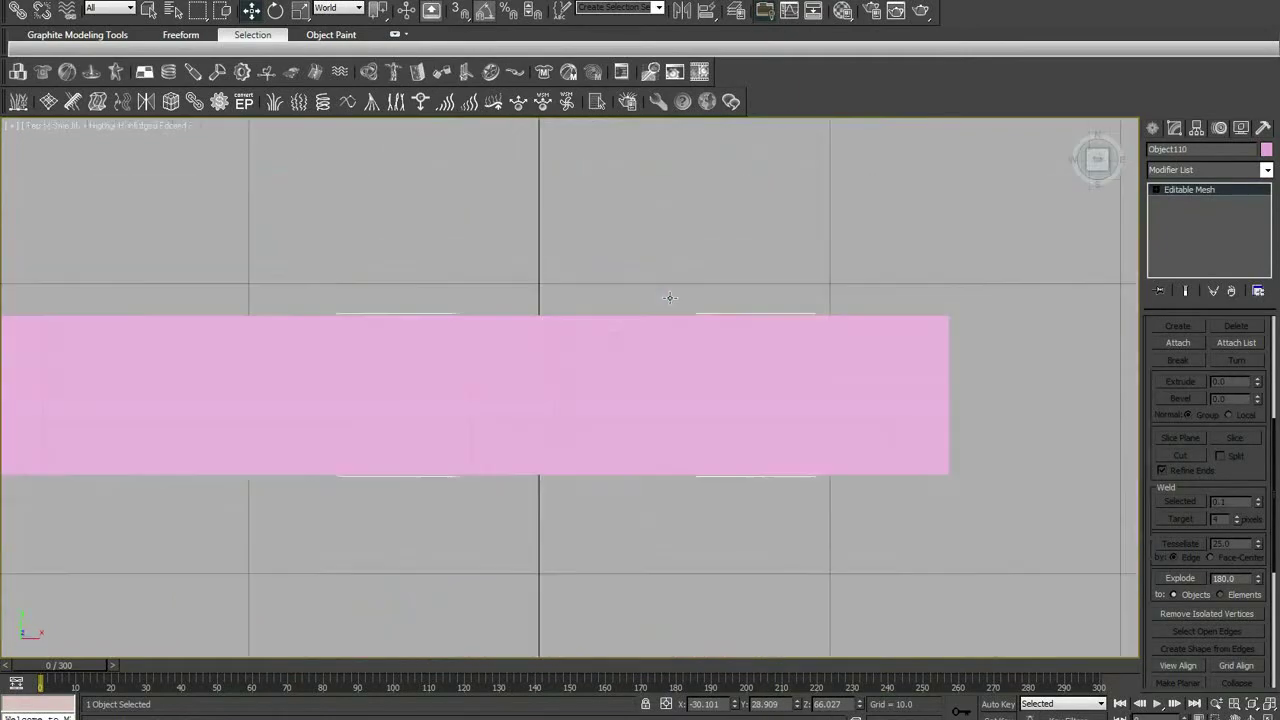
scroll(401, 318, "down", 2)
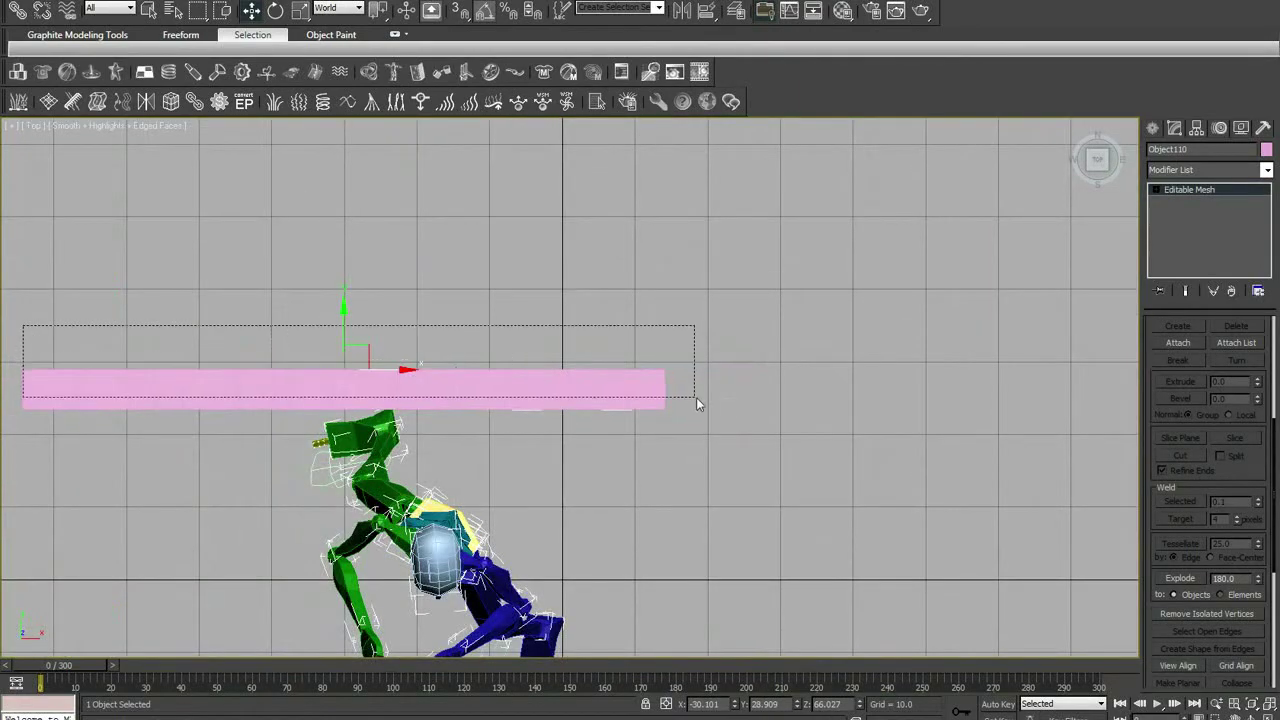
left_click_drag(24, 324, 696, 397)
middle_click_drag(573, 325, 780, 321)
left_click(17, 74)
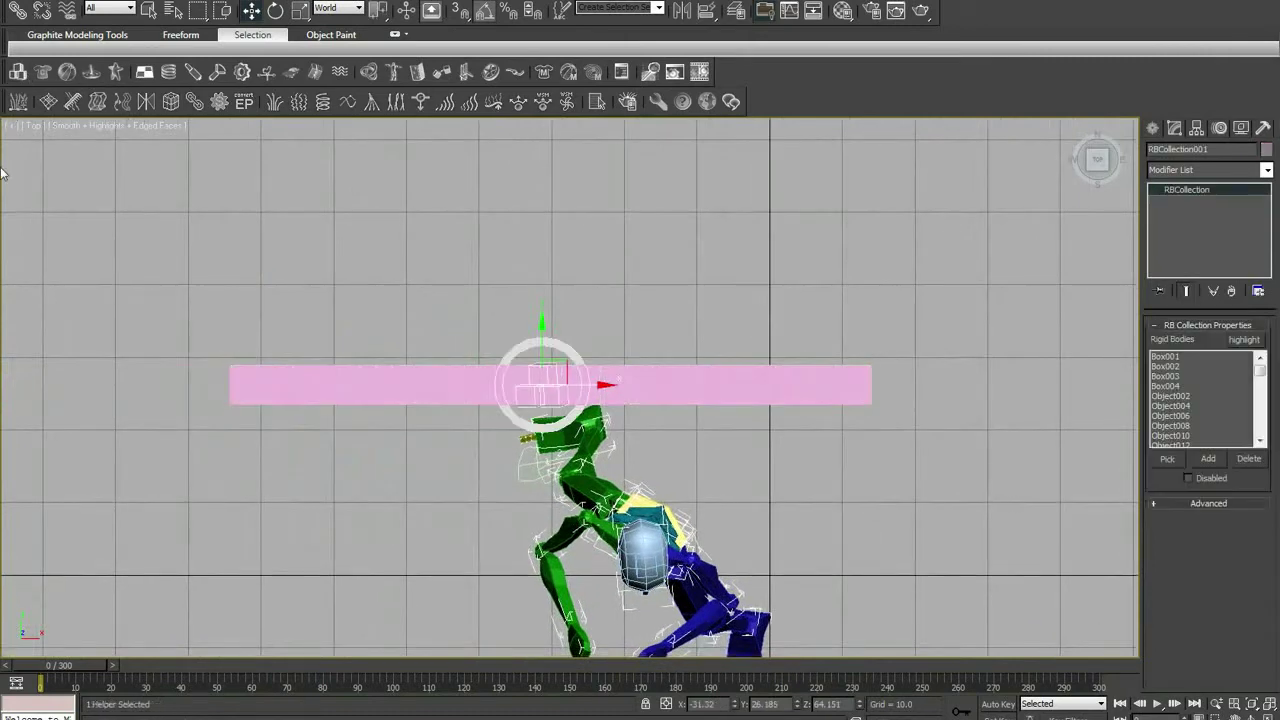
left_click_drag(603, 385, 574, 237)
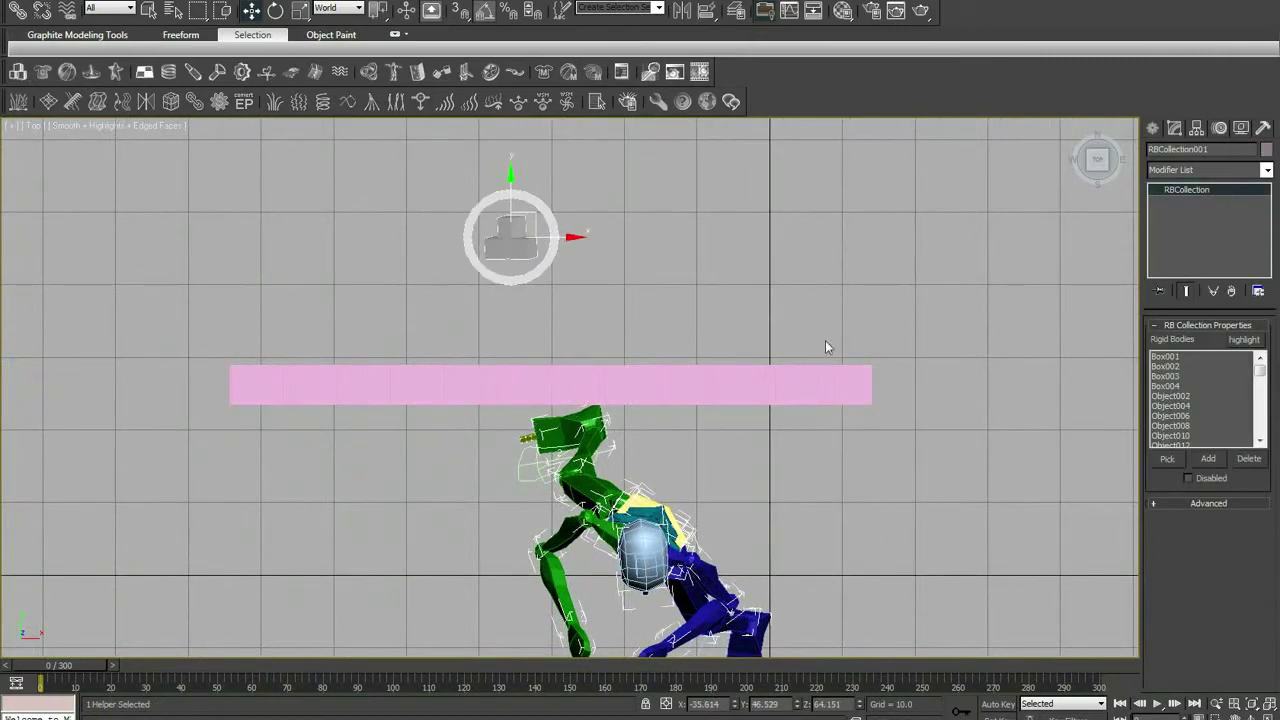
Give all fragments rigid body Mass 0.1, Friction 0.01 and Concave Mesh simulation geometry.
left_click_drag(912, 326, 252, 408)
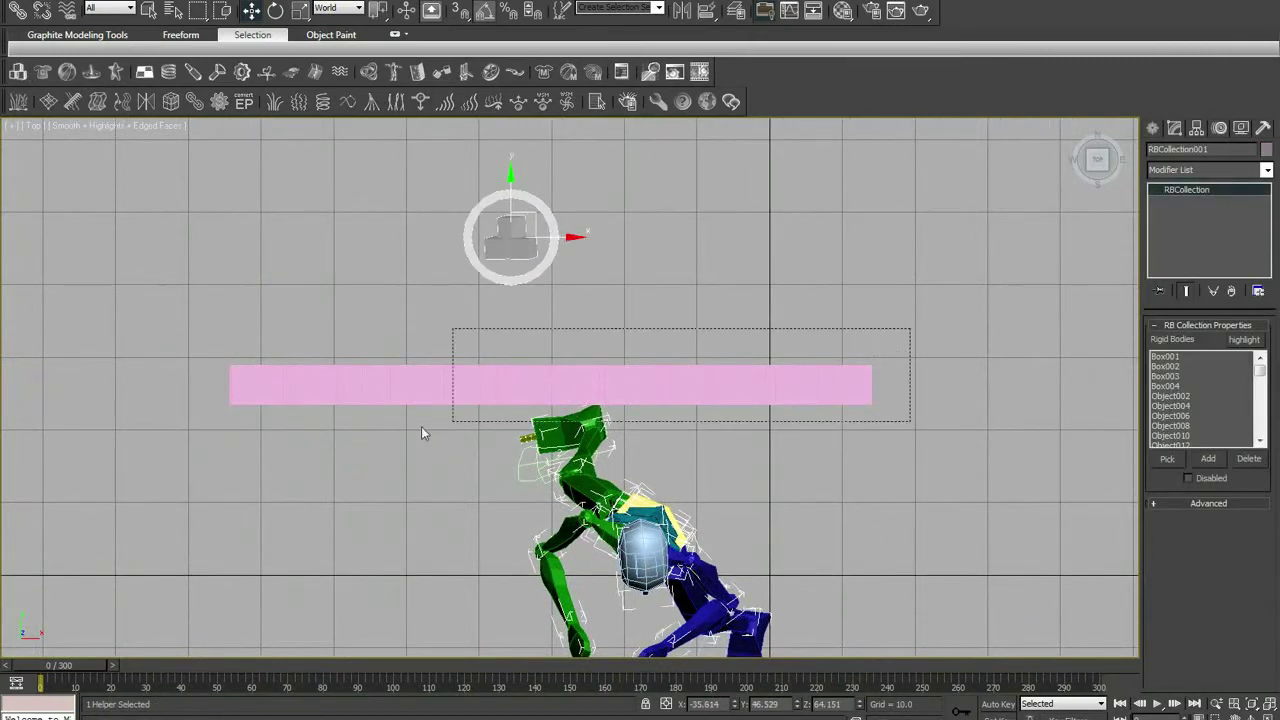
left_click(624, 73)
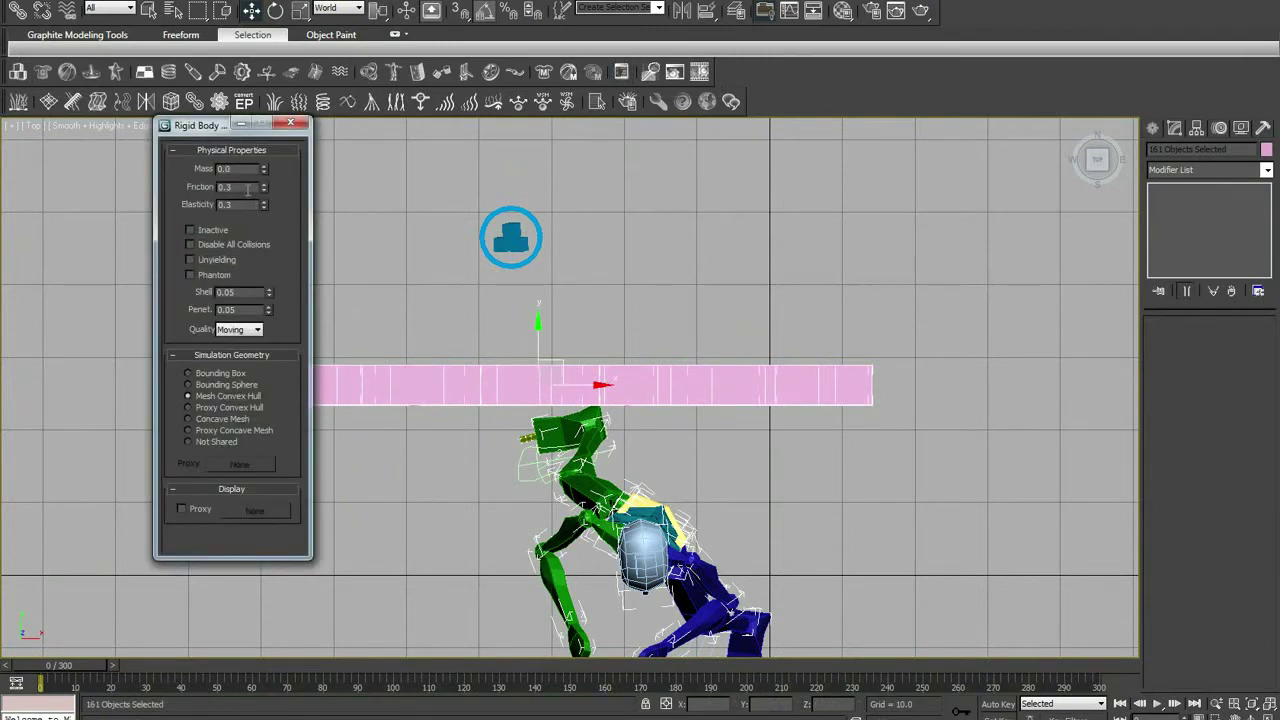
type("0.01")
double_click(227, 168)
type("0.1")
key("Return")
left_click(205, 424)
left_click(290, 125)
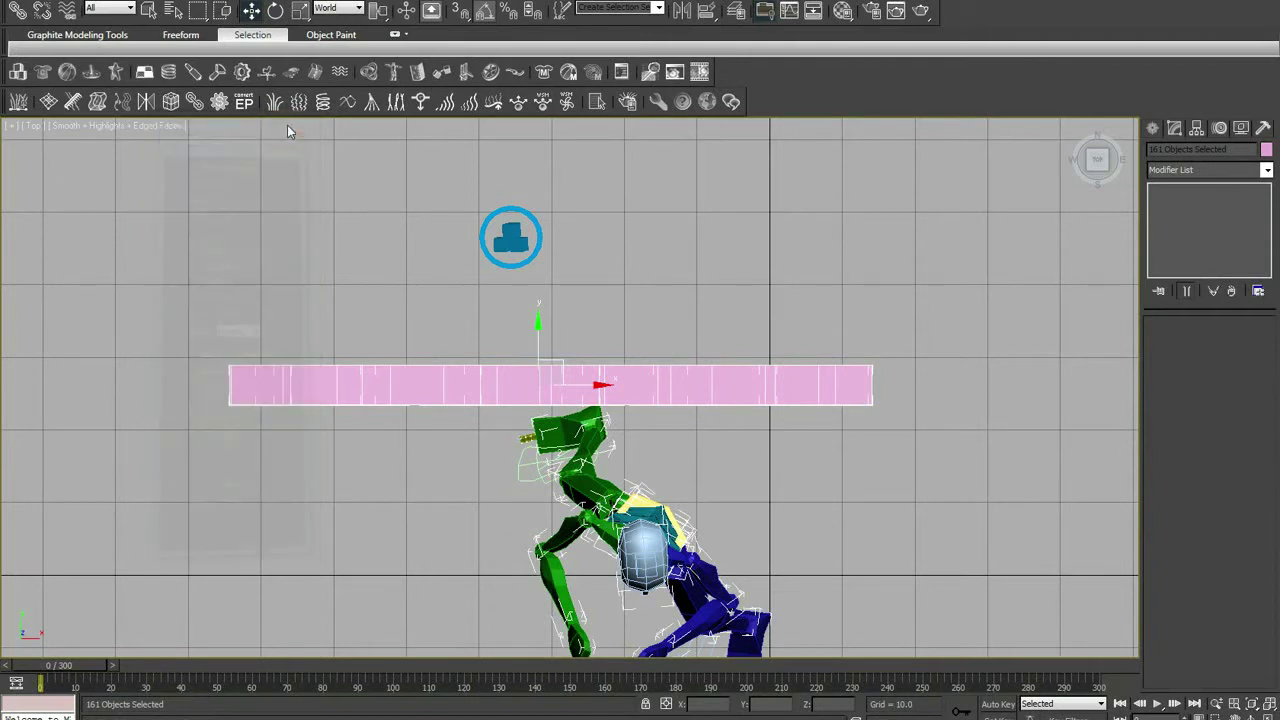
Add a reactor Fracture001 helper holding the wall pieces, viewed in Perspective, then start a reactor Plane.
left_click(316, 72)
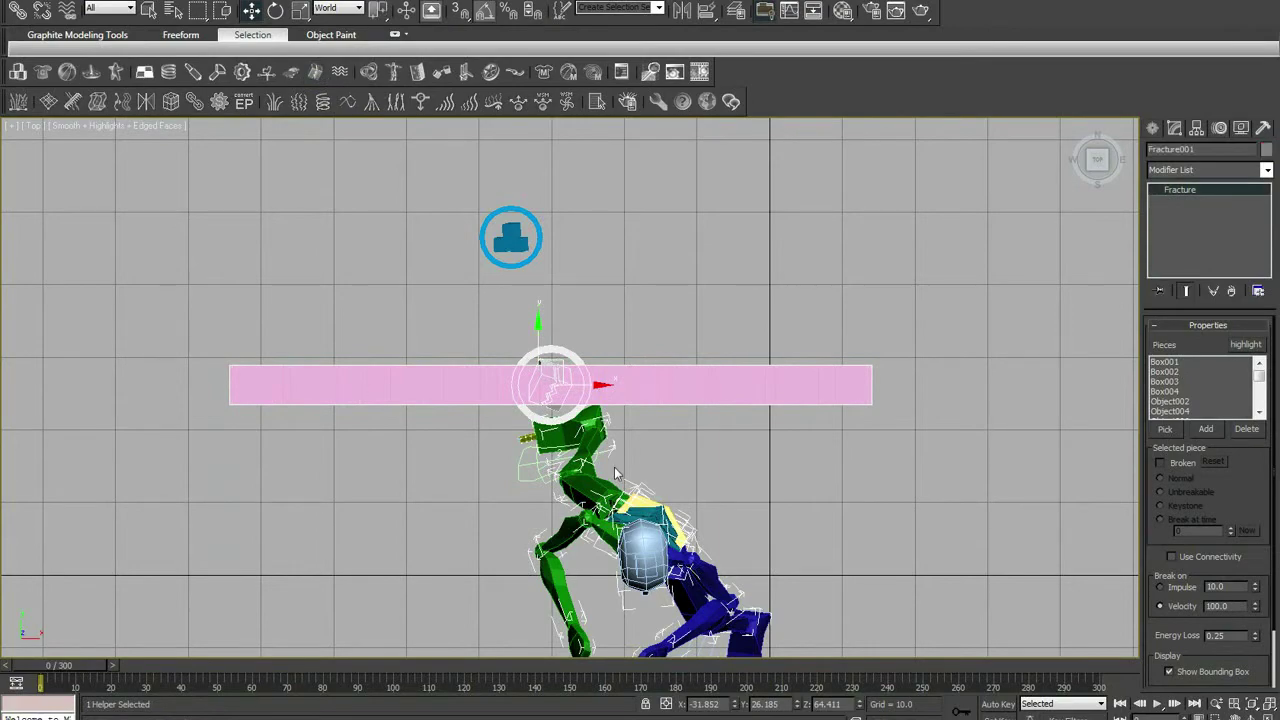
key("z")
key("p")
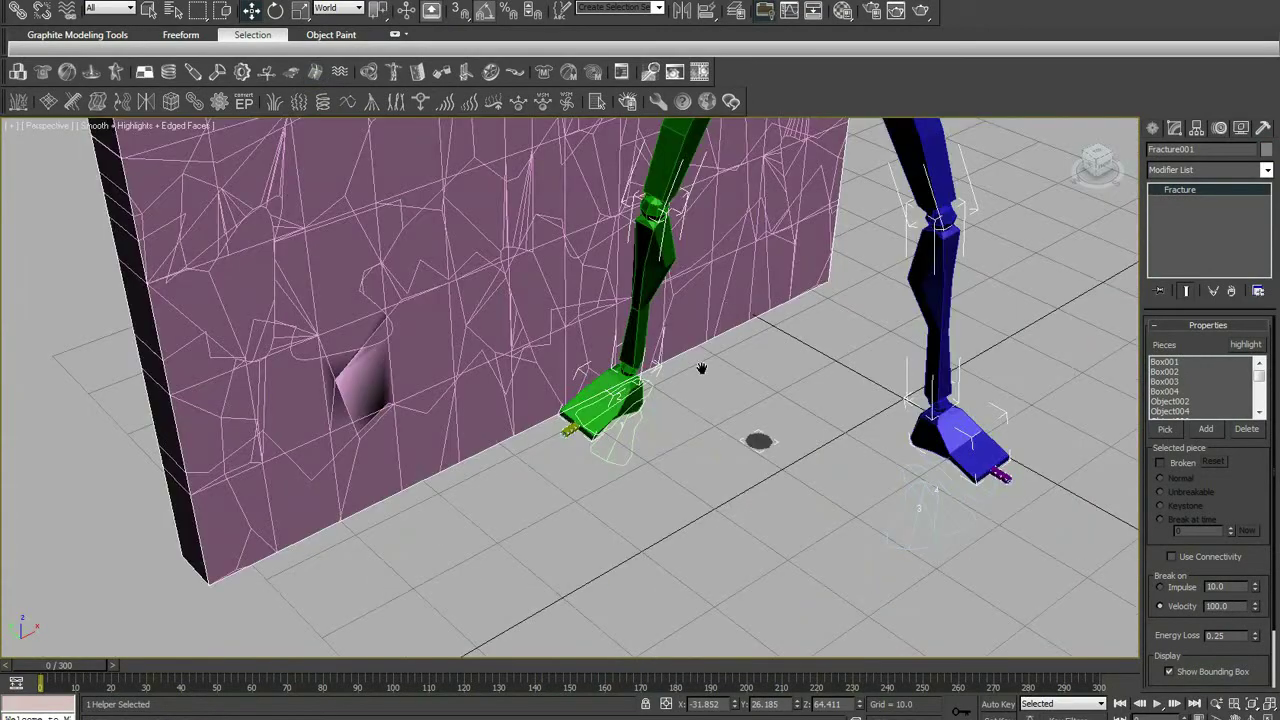
mouse_move(702, 369)
middle_mouse_down("alt")
mouse_move(697, 406)
mouse_move(716, 287)
middle_mouse_up("alt")
scroll(714, 287, "down", 3)
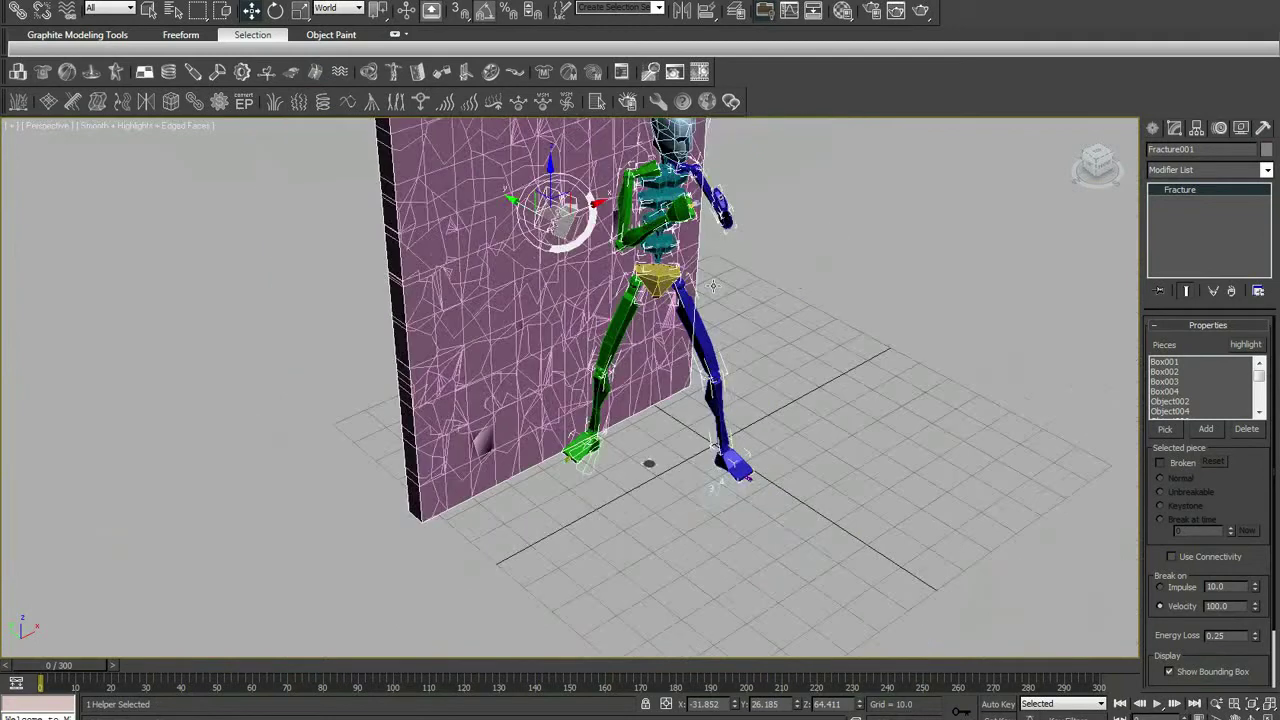
scroll(710, 290, "down", 2)
scroll(683, 327, "down", 2)
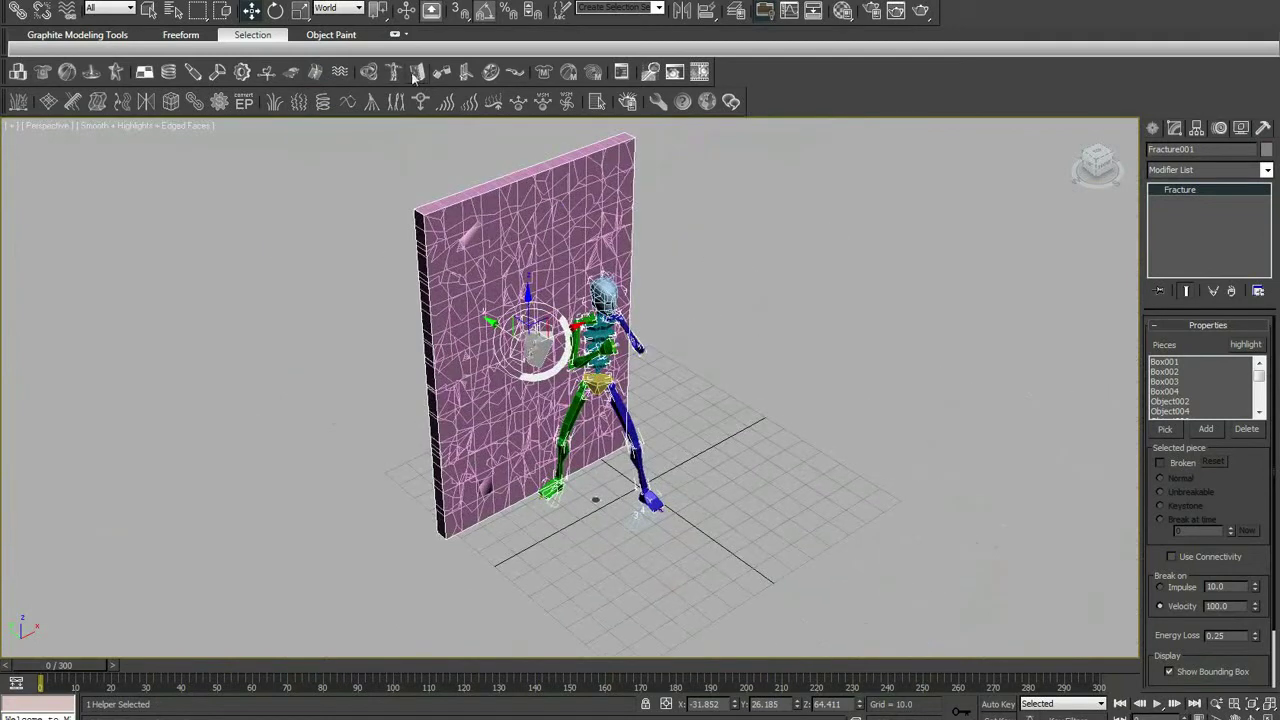
left_click(144, 72)
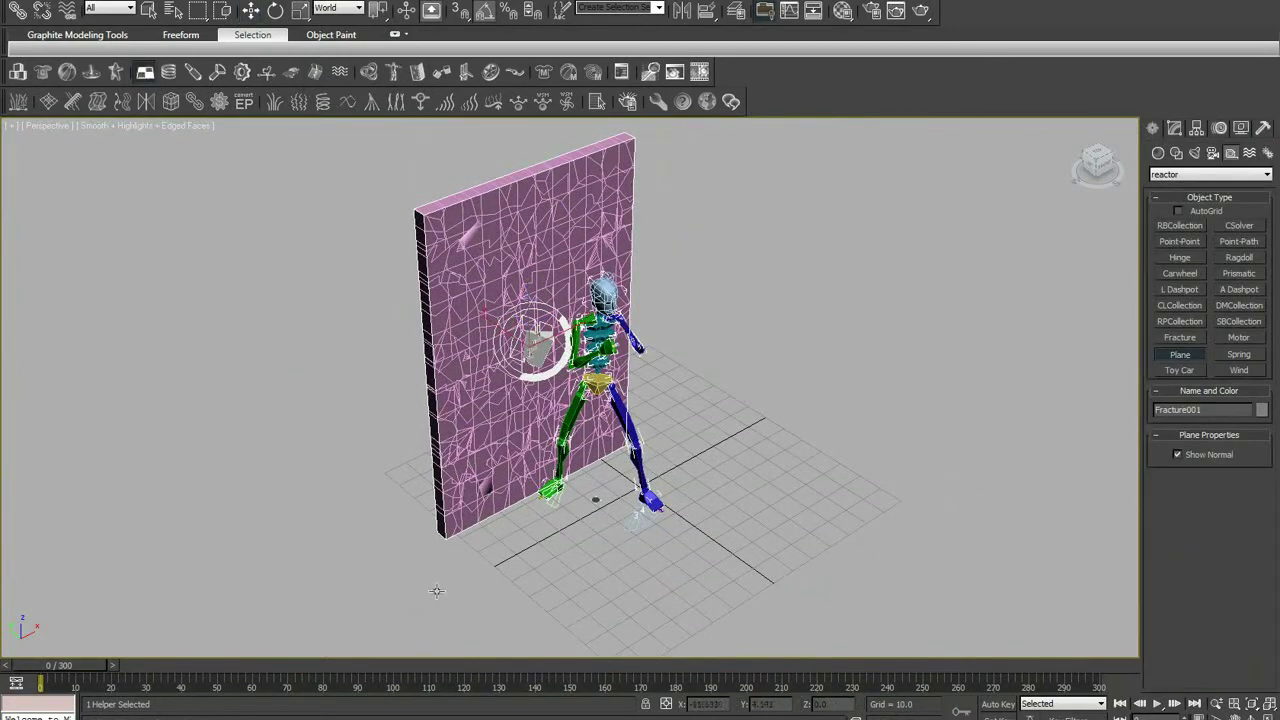
Place reactor Plane001 at the base of the wall and check its position in Front view.
left_click(535, 545)
key("f")
middle_click_drag(326, 446, 546, 444)
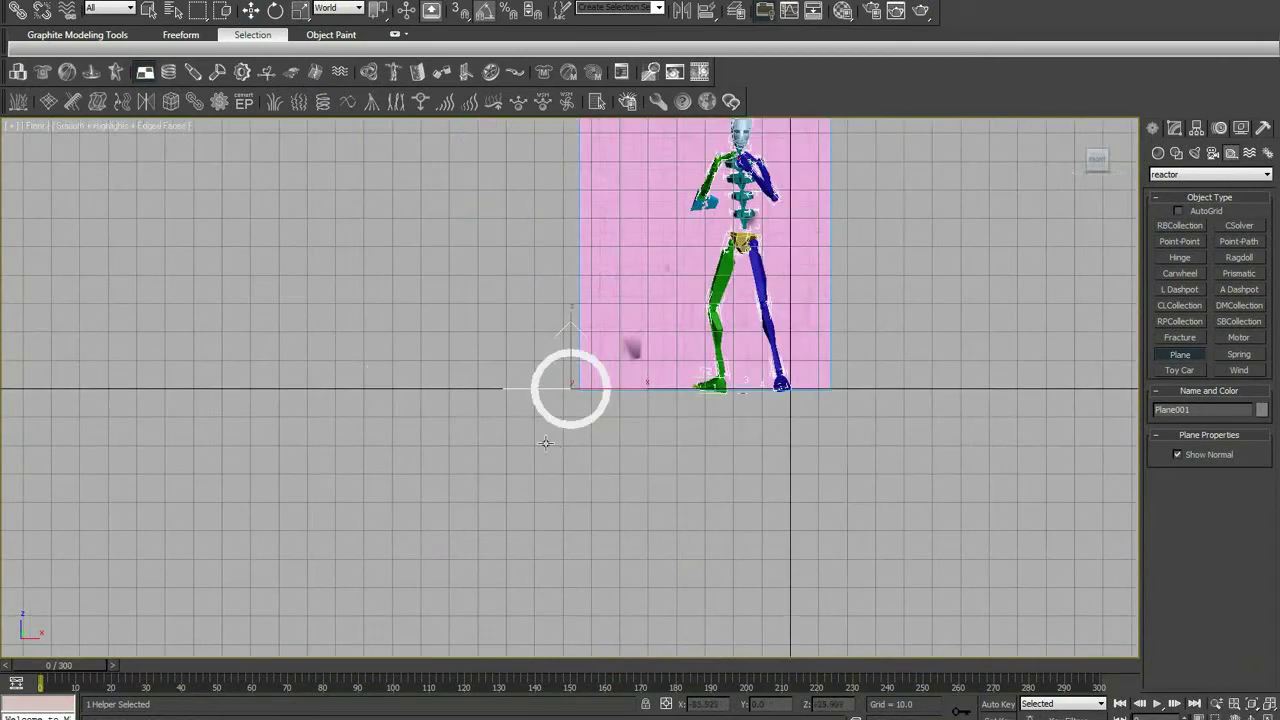
left_click(250, 10)
scroll(397, 254, "up", 1)
scroll(530, 420, "up", 1)
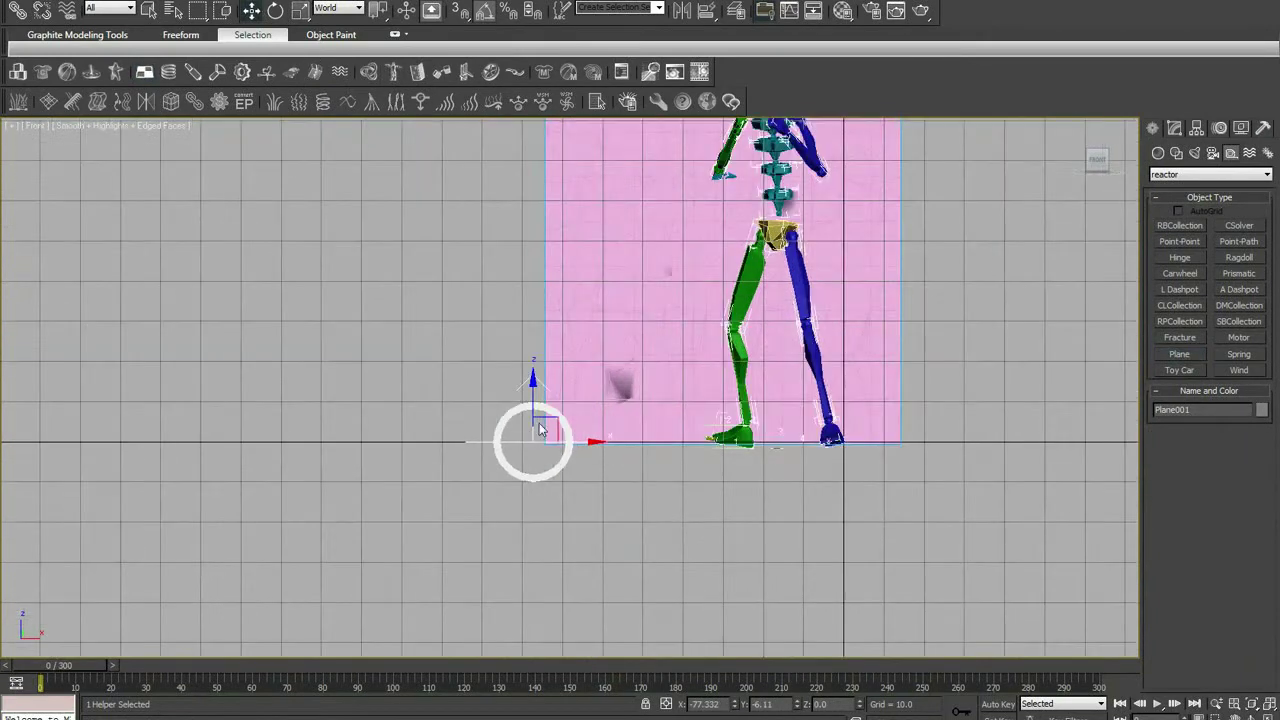
scroll(535, 432, "up", 1)
scroll(517, 462, "up", 1)
left_click(495, 494)
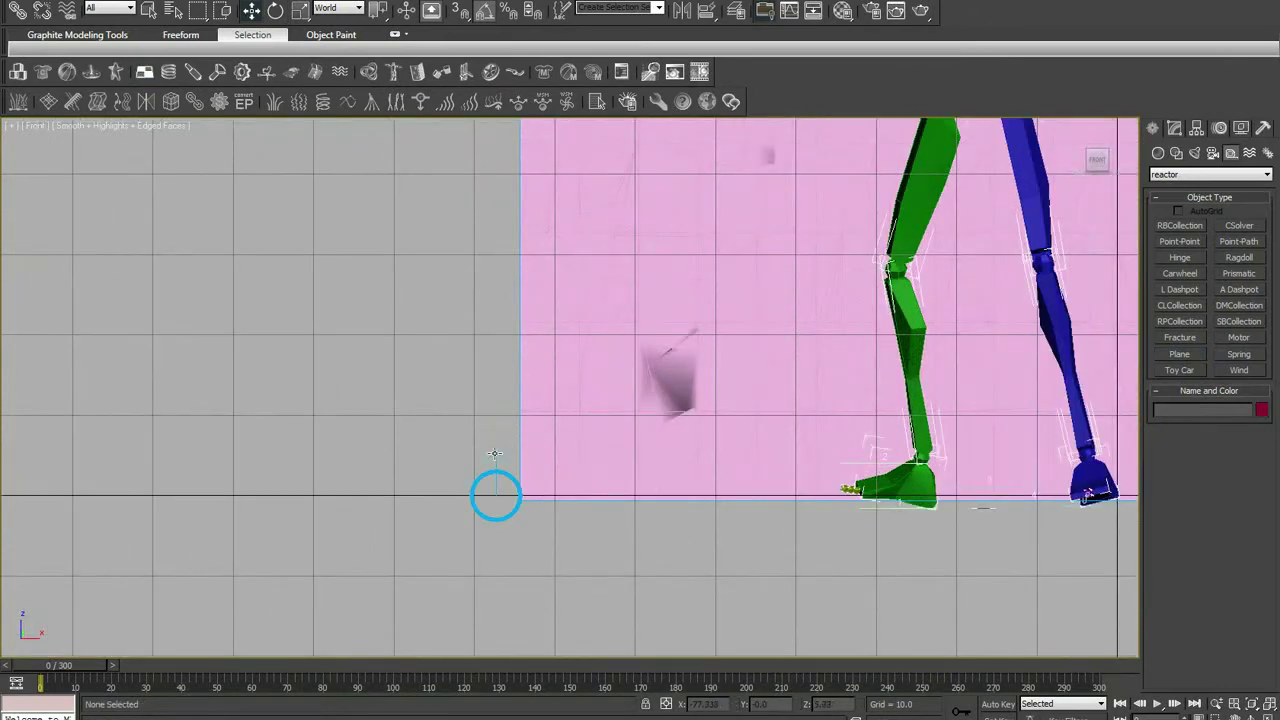
left_click(494, 466)
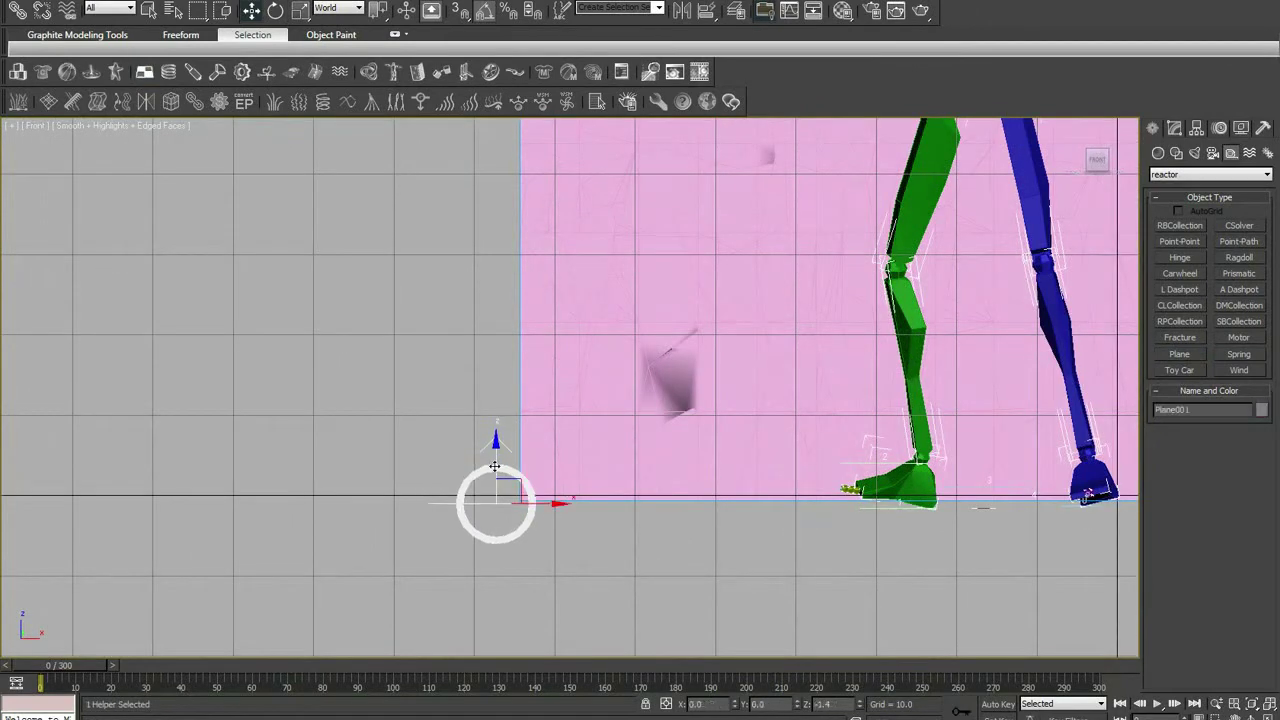
scroll(575, 375, "up", 1)
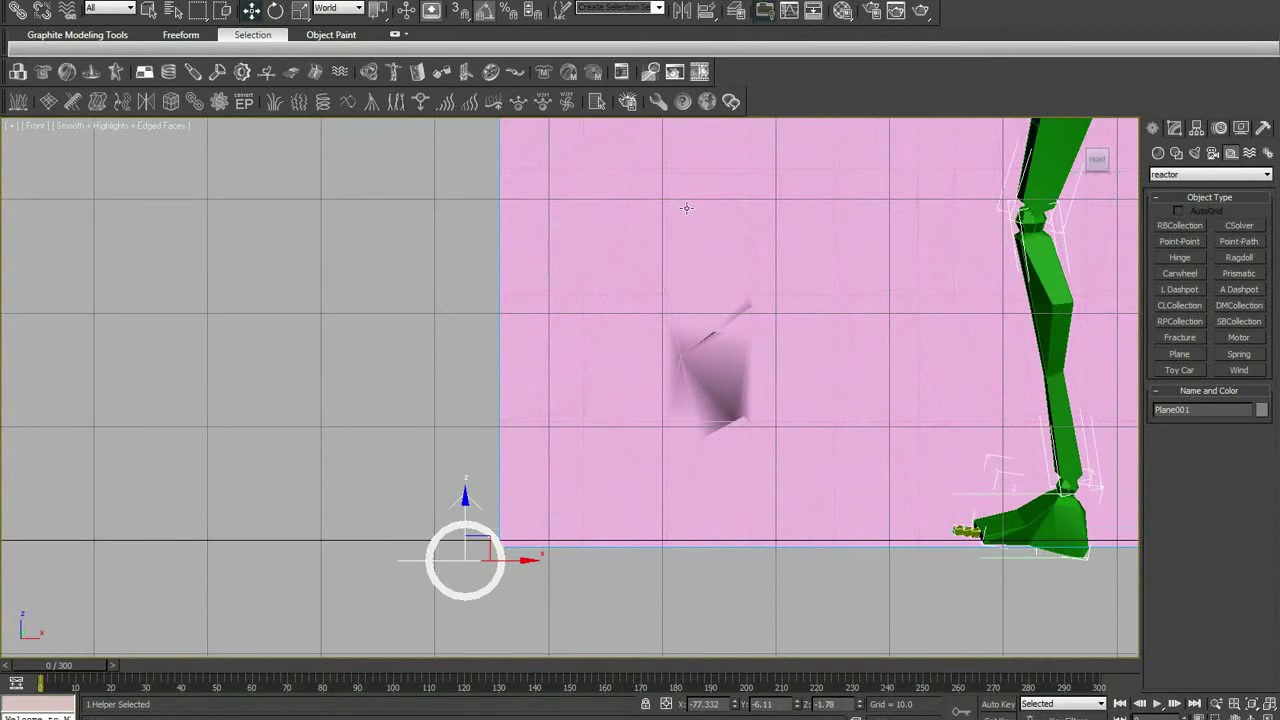
scroll(686, 208, "down", 1)
scroll(686, 208, "down", 1)
scroll(686, 208, "down", 1)
scroll(686, 208, "up", 1)
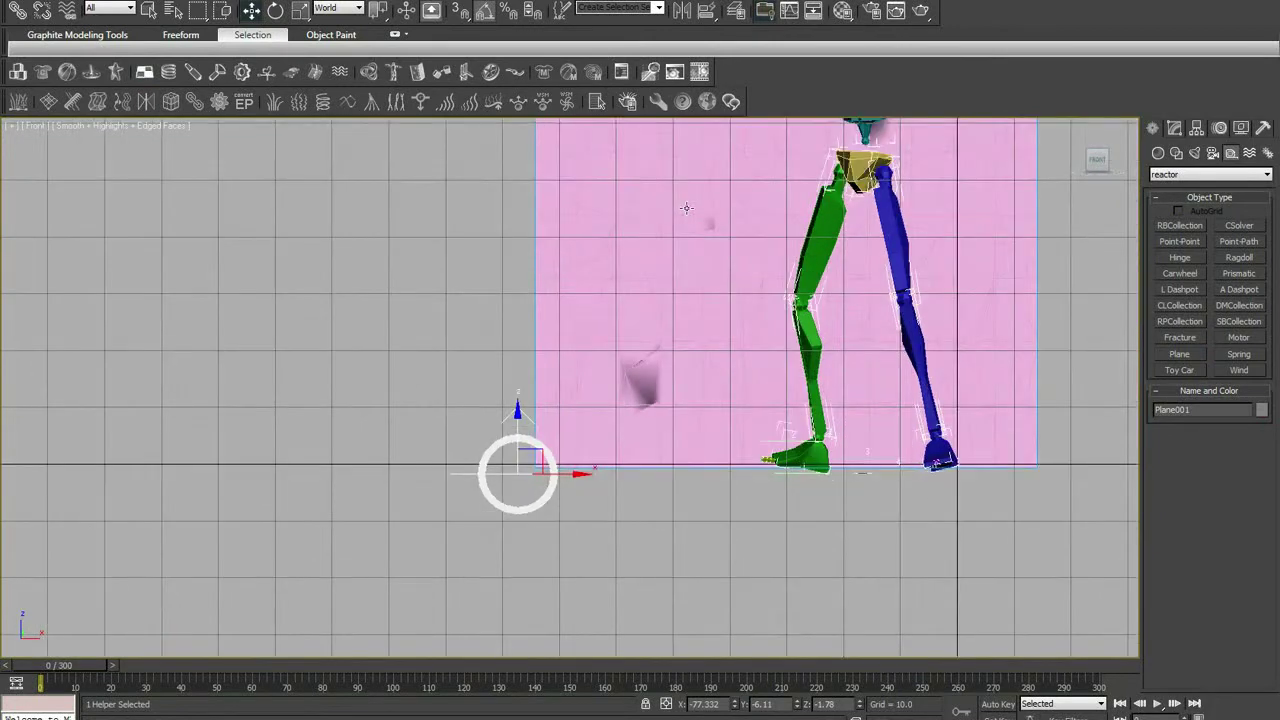
Return to Perspective and bring up RBCollection001's properties in the Modify panel.
key("p")
scroll(667, 224, "down", 1)
scroll(689, 173, "down", 1)
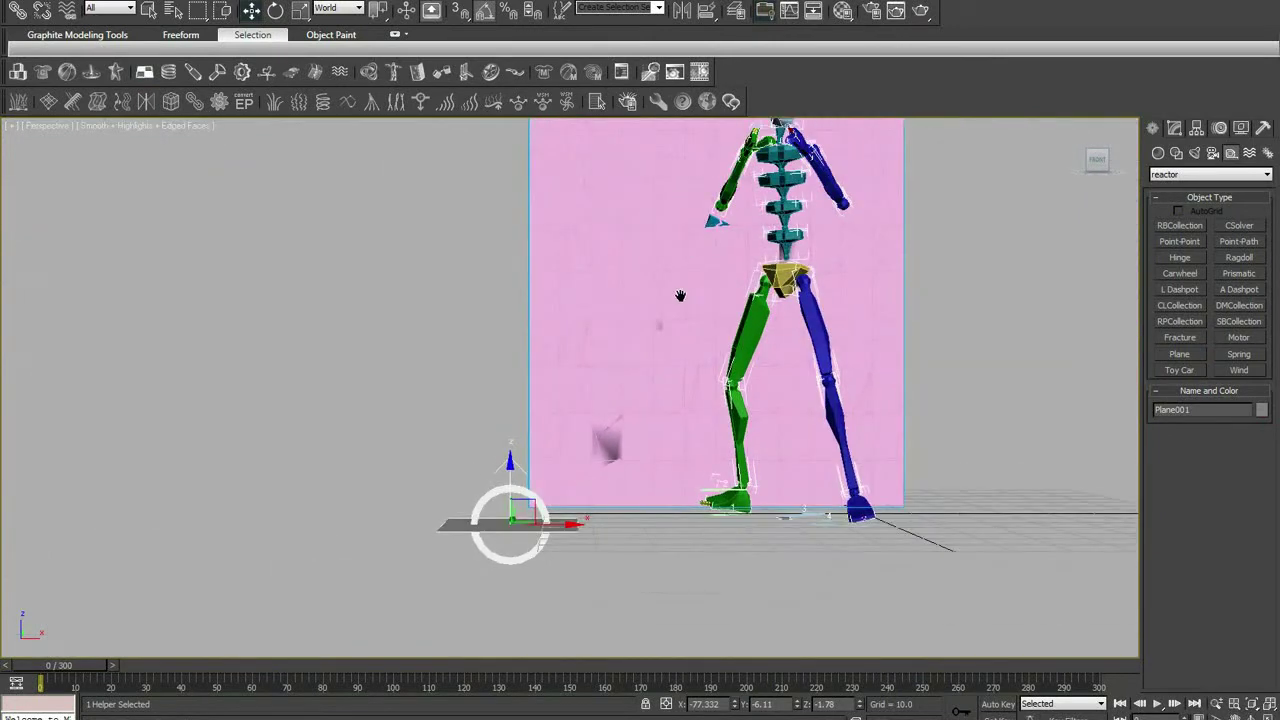
scroll(713, 329, "down", 1)
scroll(780, 236, "up", 2)
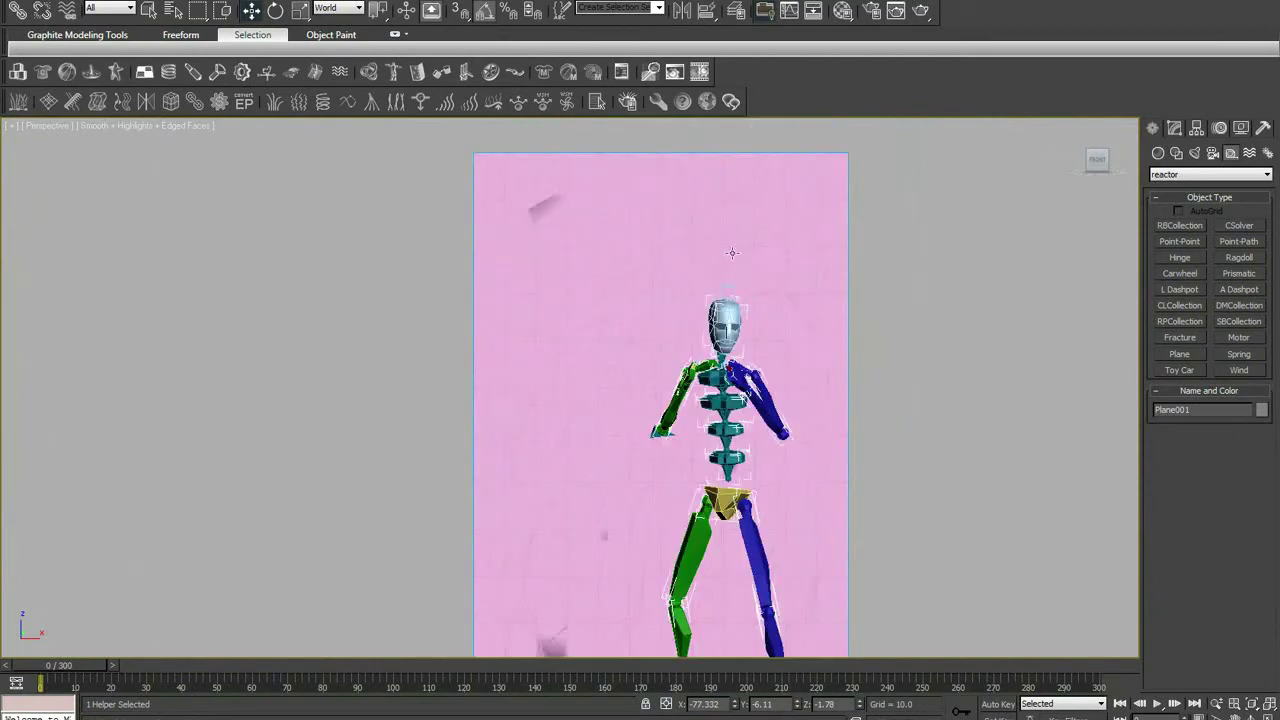
middle_click_drag(735, 255, 703, 455, "alt")
scroll(705, 425, "down", 1)
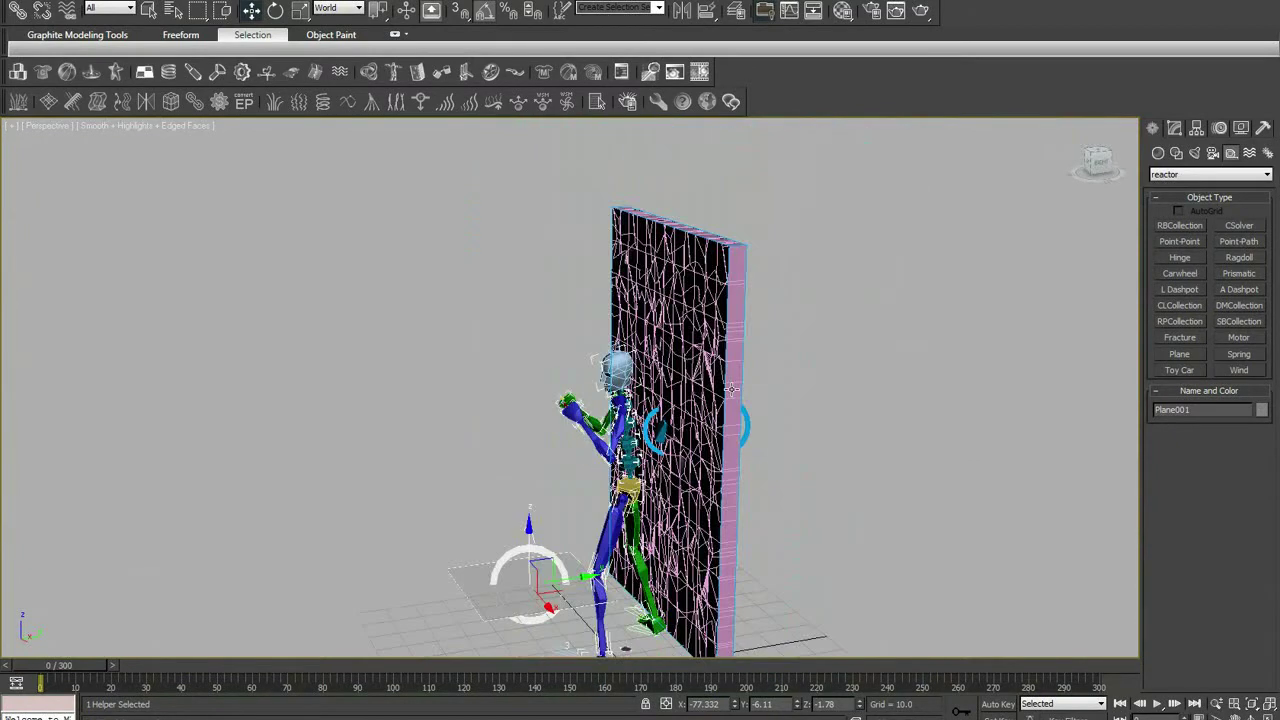
scroll(705, 425, "down", 2)
left_click(666, 399)
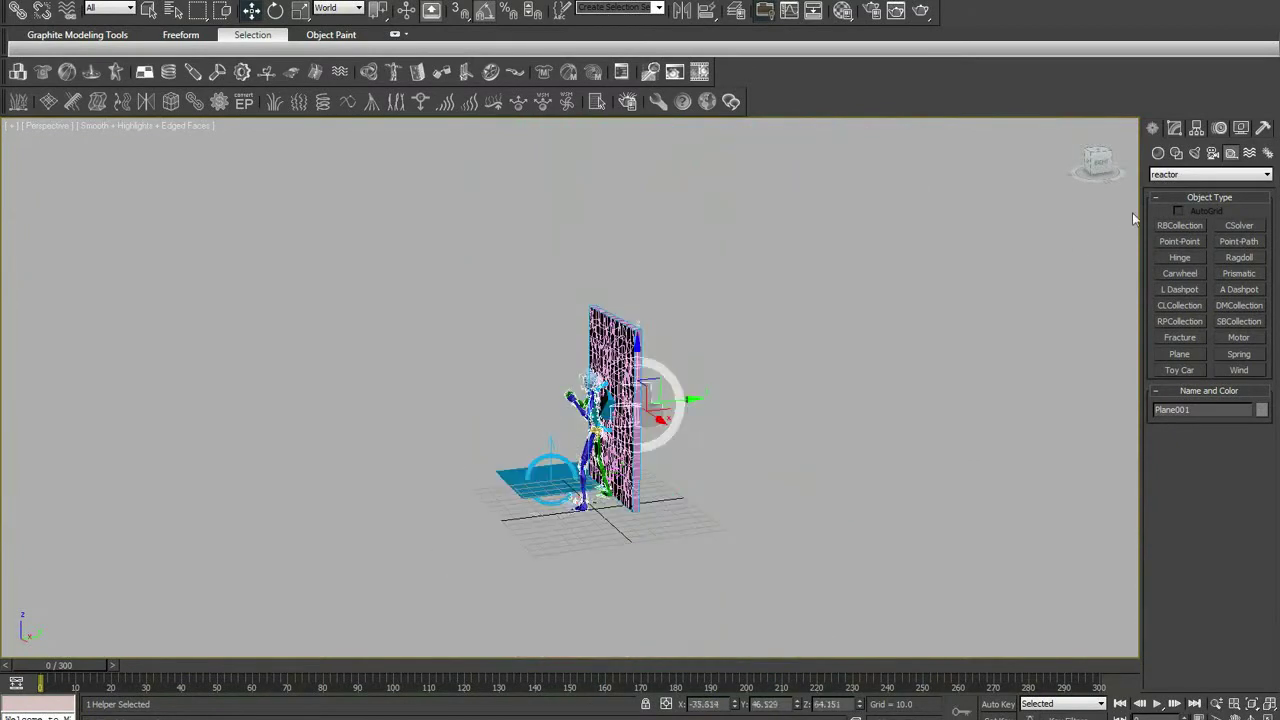
left_click(1174, 128)
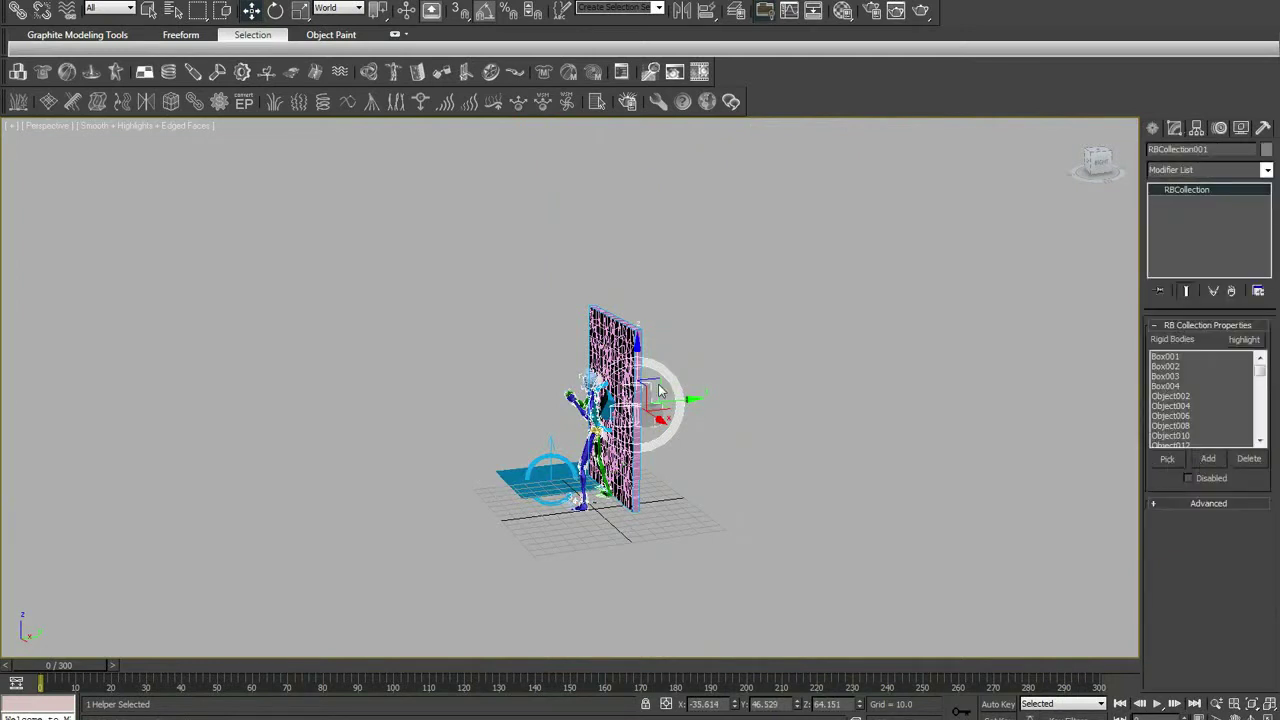
Add Plane001 to RBCollection001, run Analyze World for Fracture001, and close the Havok report.
key("h")
double_click(602, 339)
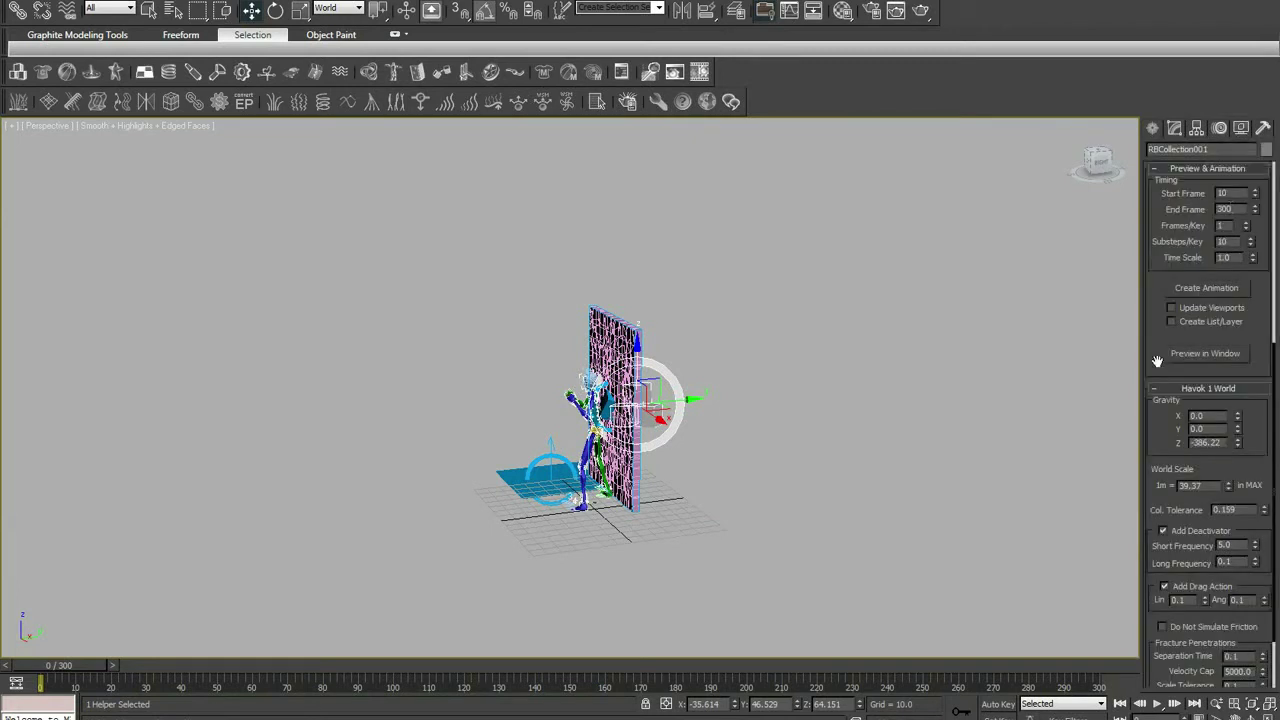
left_click_drag(1240, 509, 1207, 509)
left_click(674, 72)
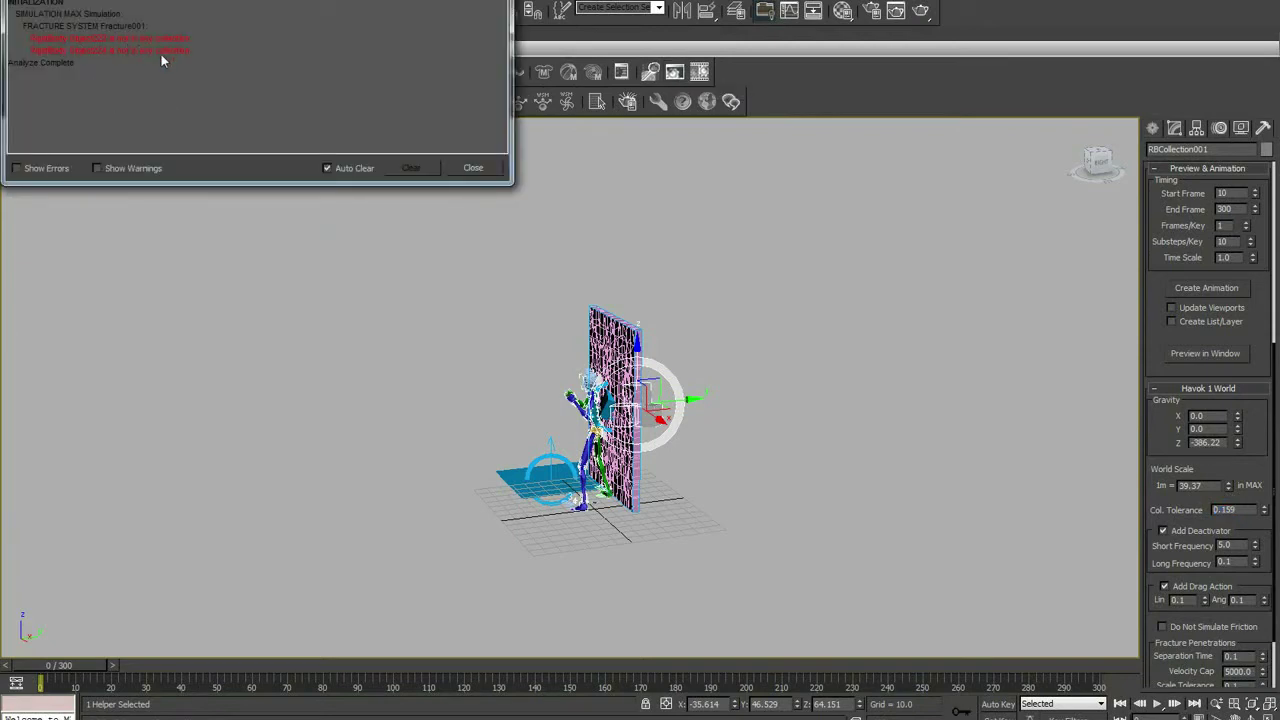
left_click(473, 168)
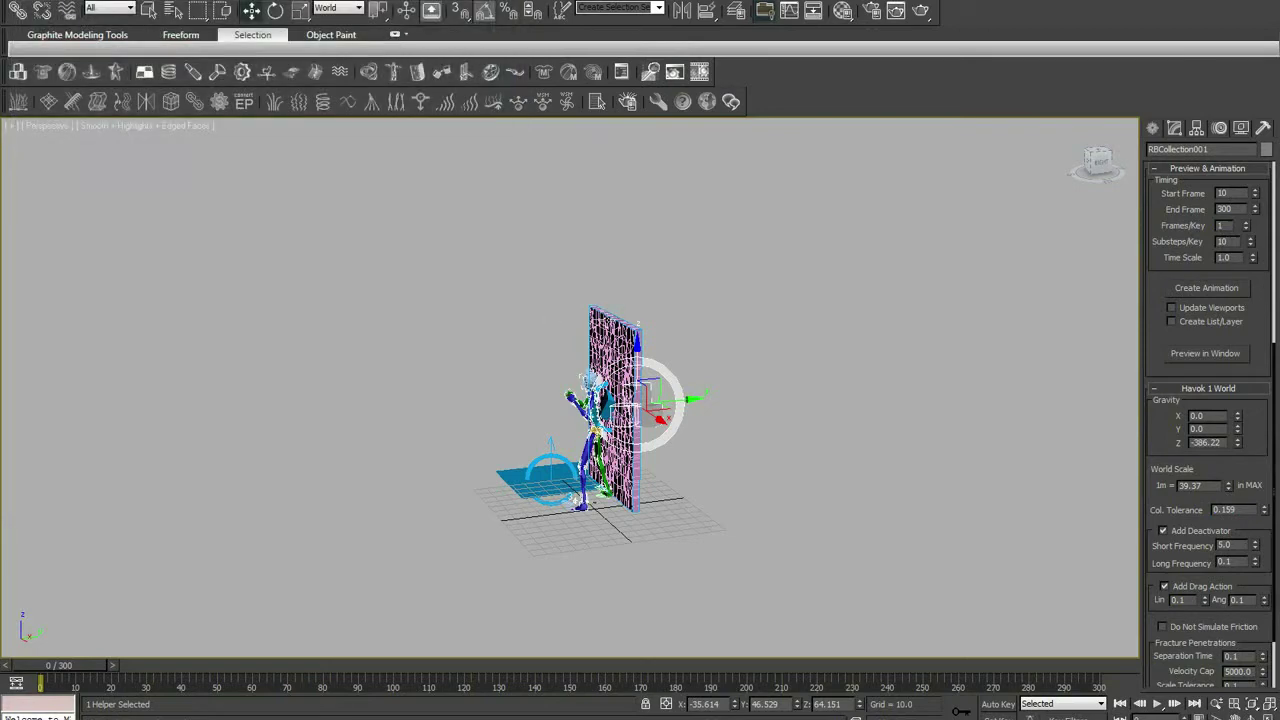
Select the fracture wall and frame it with the figure in Top view.
left_click(608, 320)
key("z")
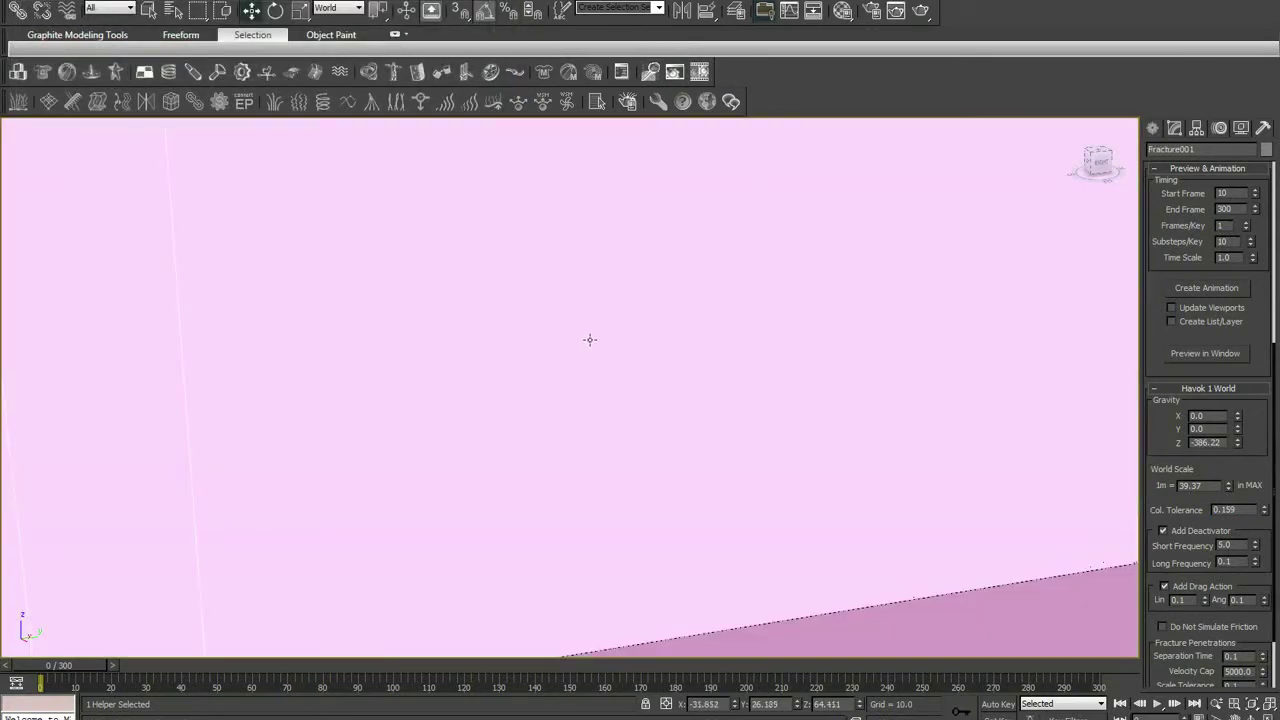
key("t")
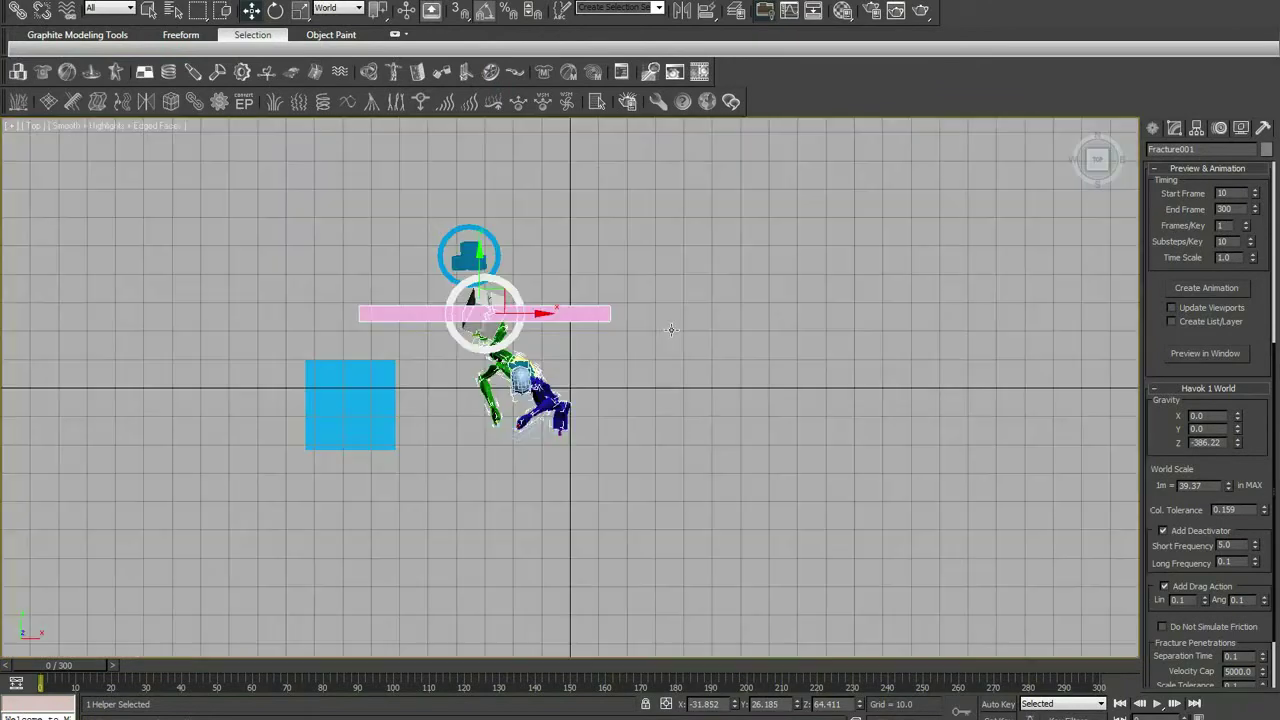
middle_click_drag(671, 329, 757, 329)
scroll(608, 324, "down", 2)
scroll(486, 387, "up", 4)
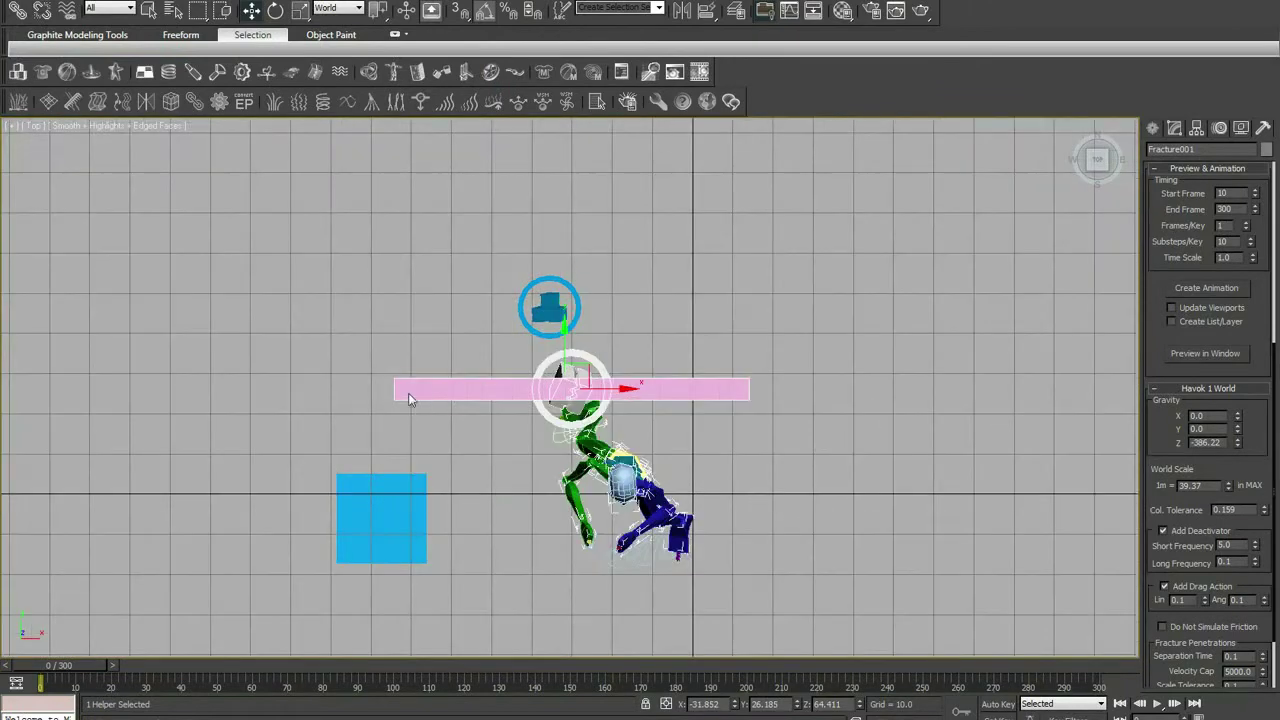
Add Object166, Object168, Object222 and Object224 to RBCollection001 and run Analyze World.
left_click(538, 316)
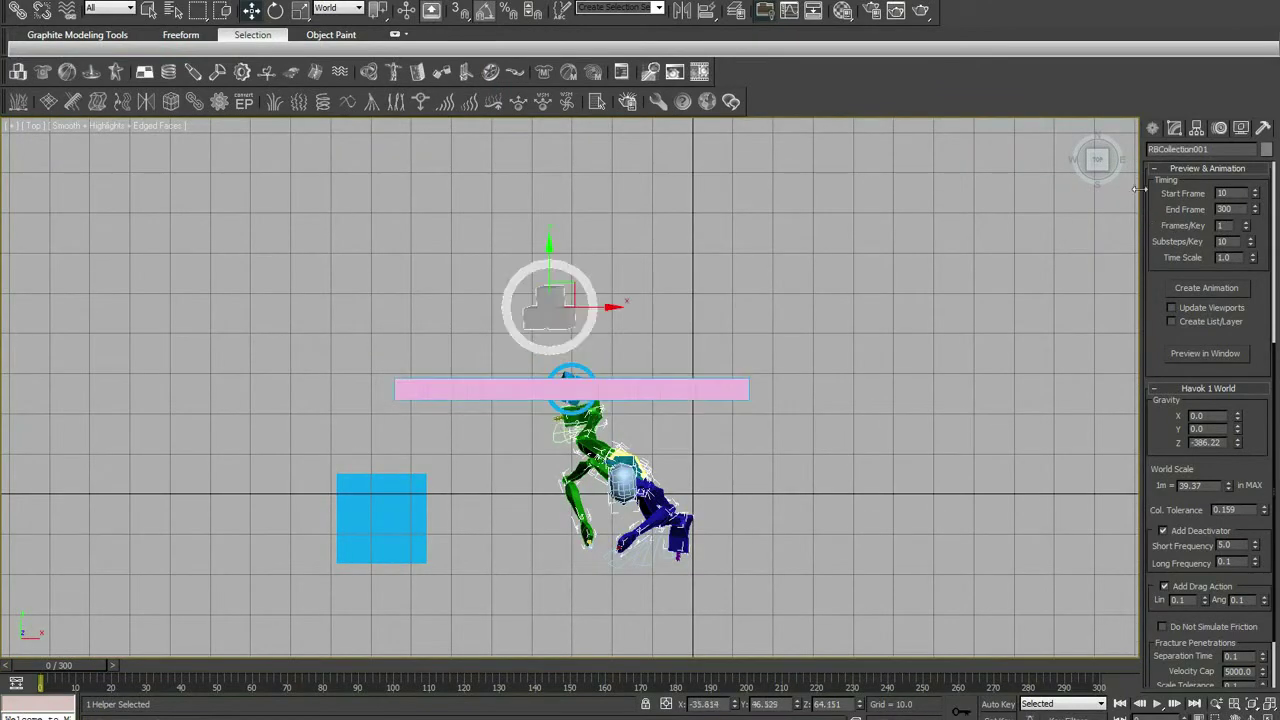
left_click(1174, 128)
left_click(1208, 458)
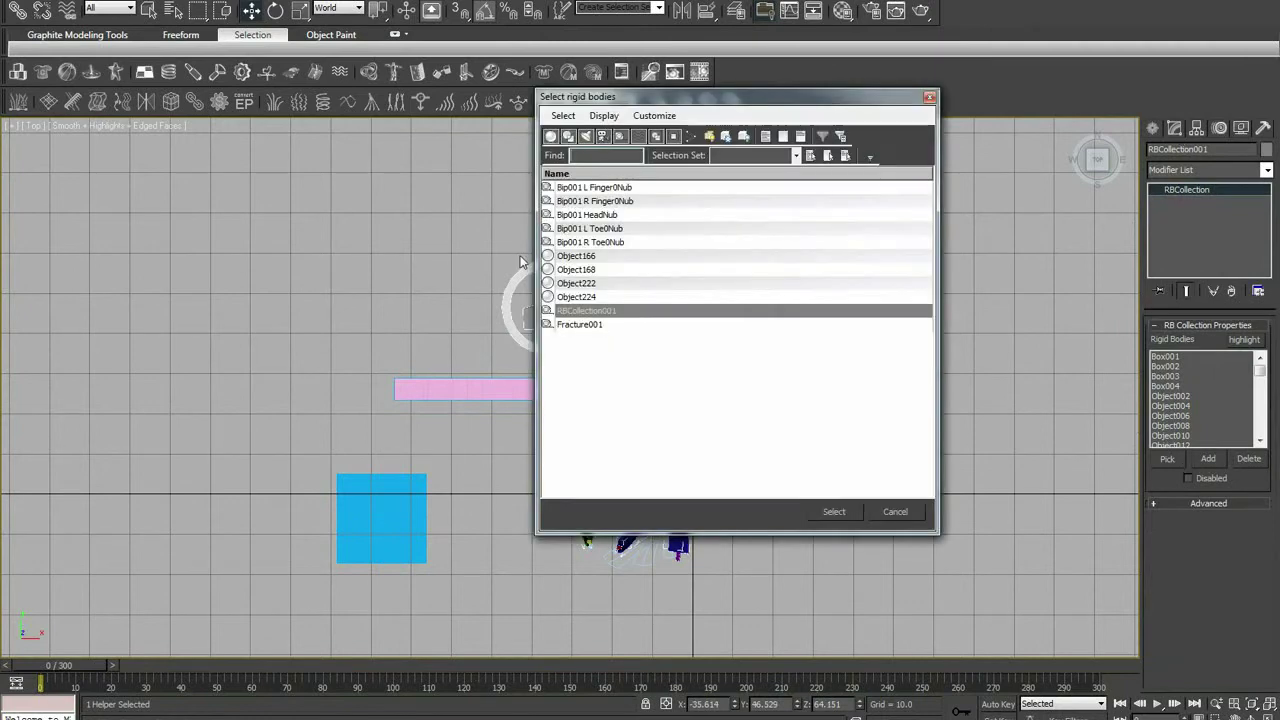
left_click_drag(576, 256, 576, 297)
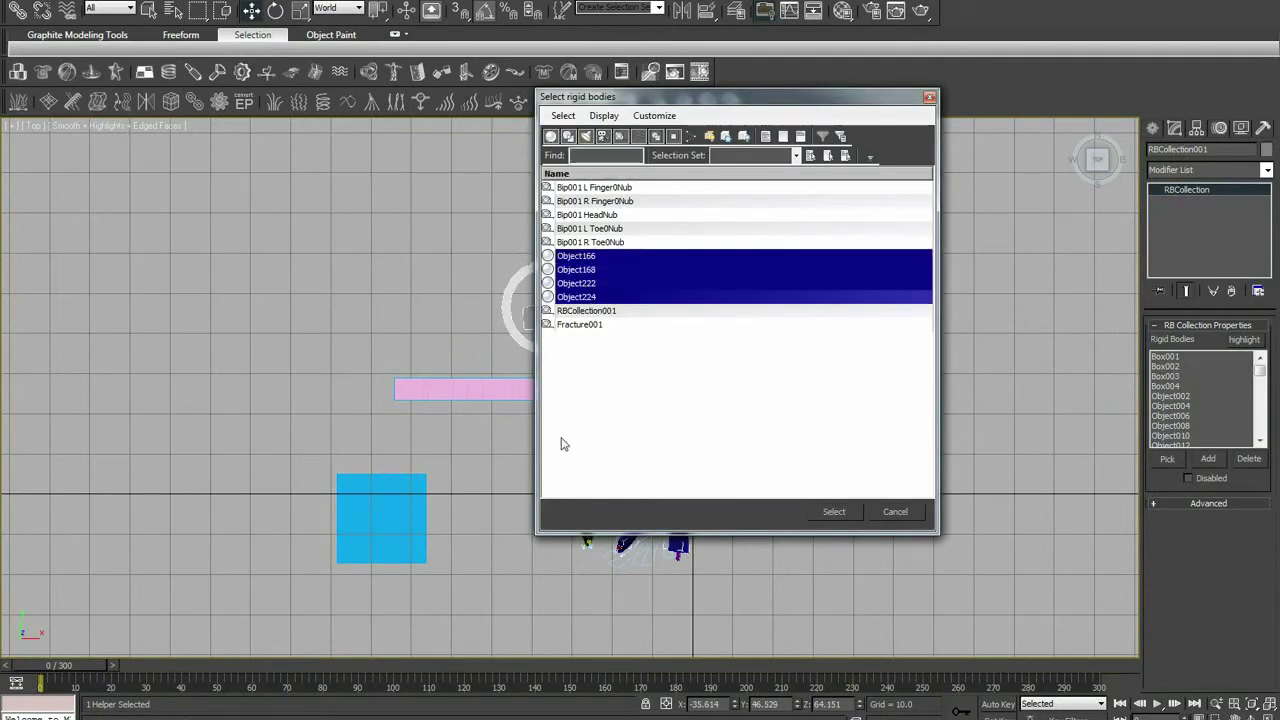
left_click(834, 511)
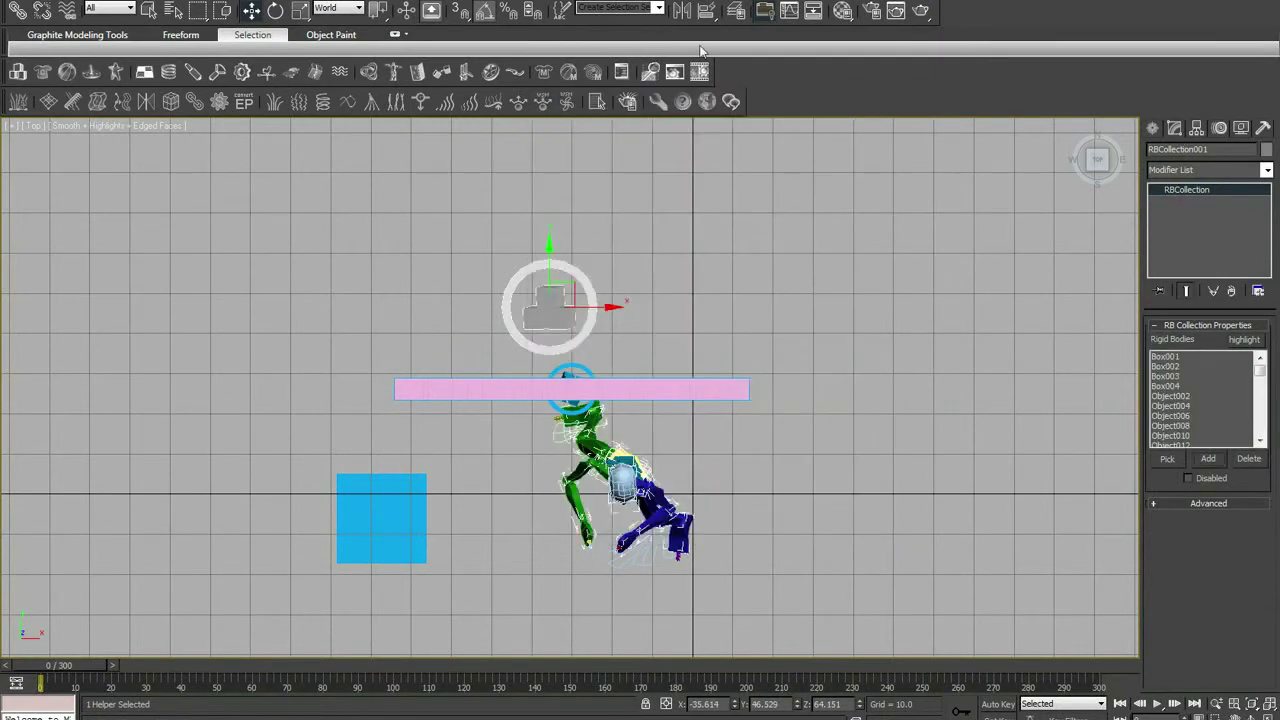
left_click(675, 72)
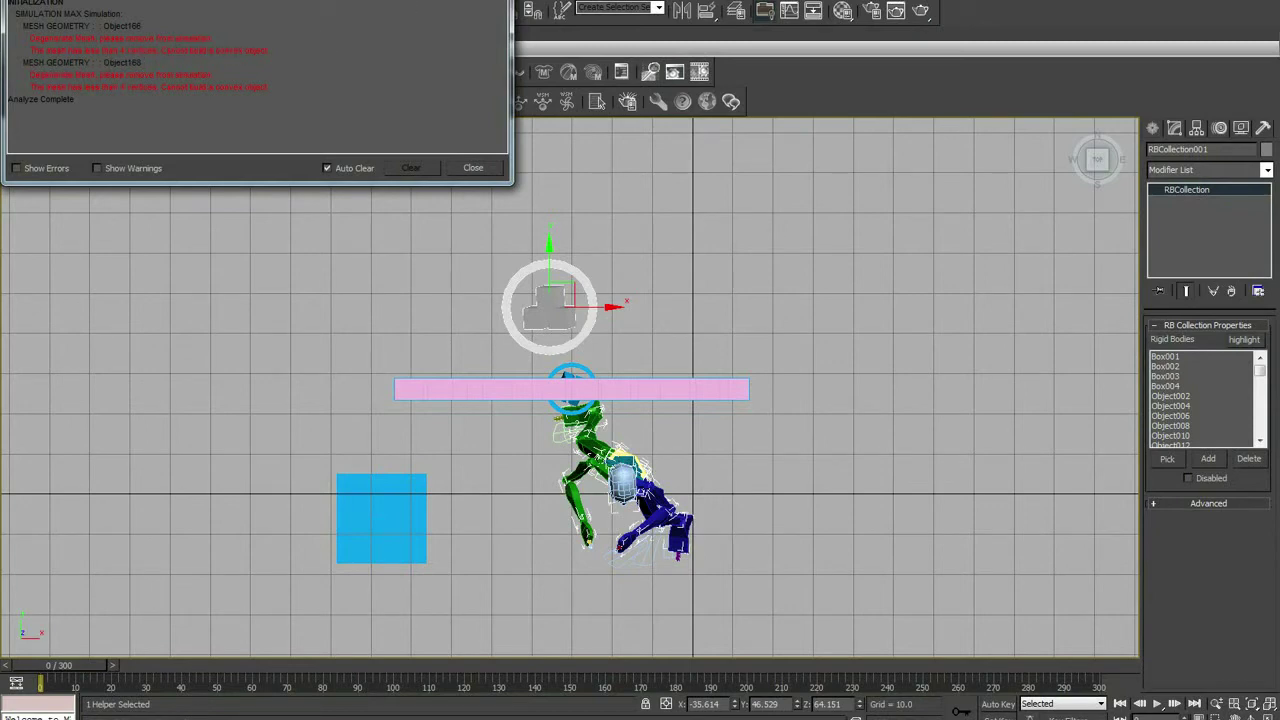
Give the 162 selected wall fragments Mesh Convex Hull geometry, analyze the world, and close the report.
key("Escape")
left_click_drag(392, 374, 771, 395)
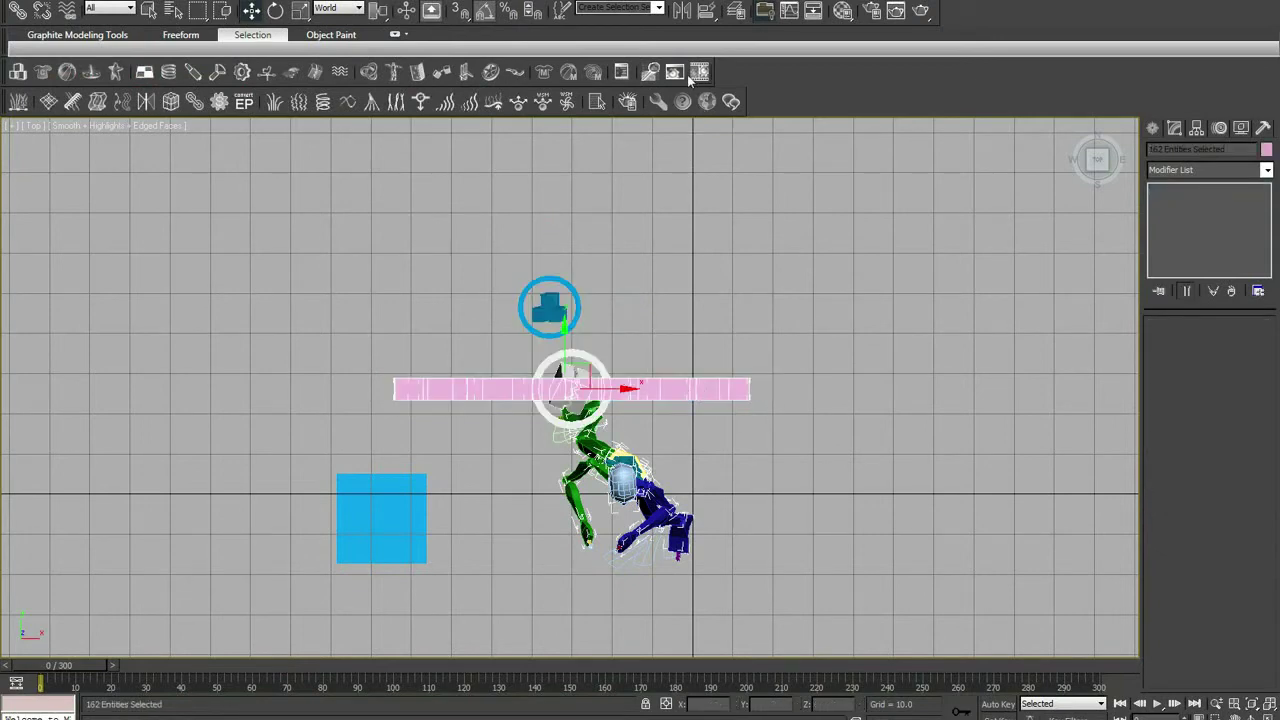
left_click(621, 72)
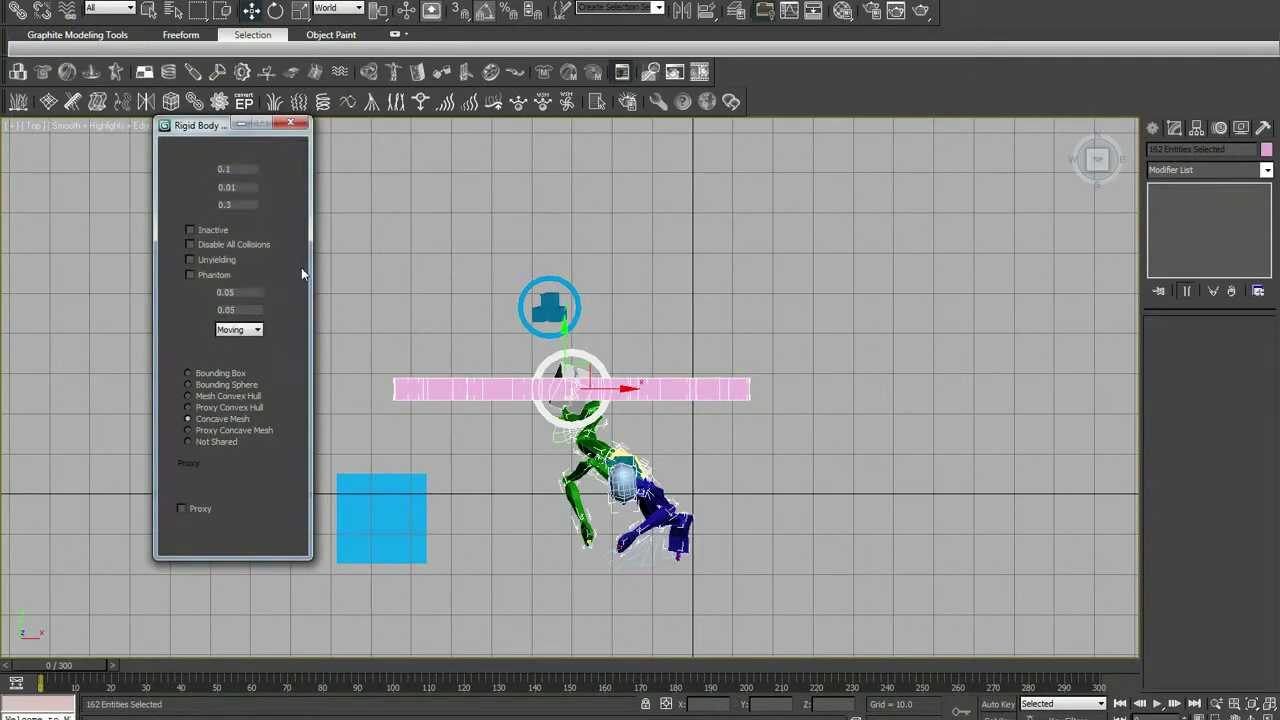
left_click(211, 396)
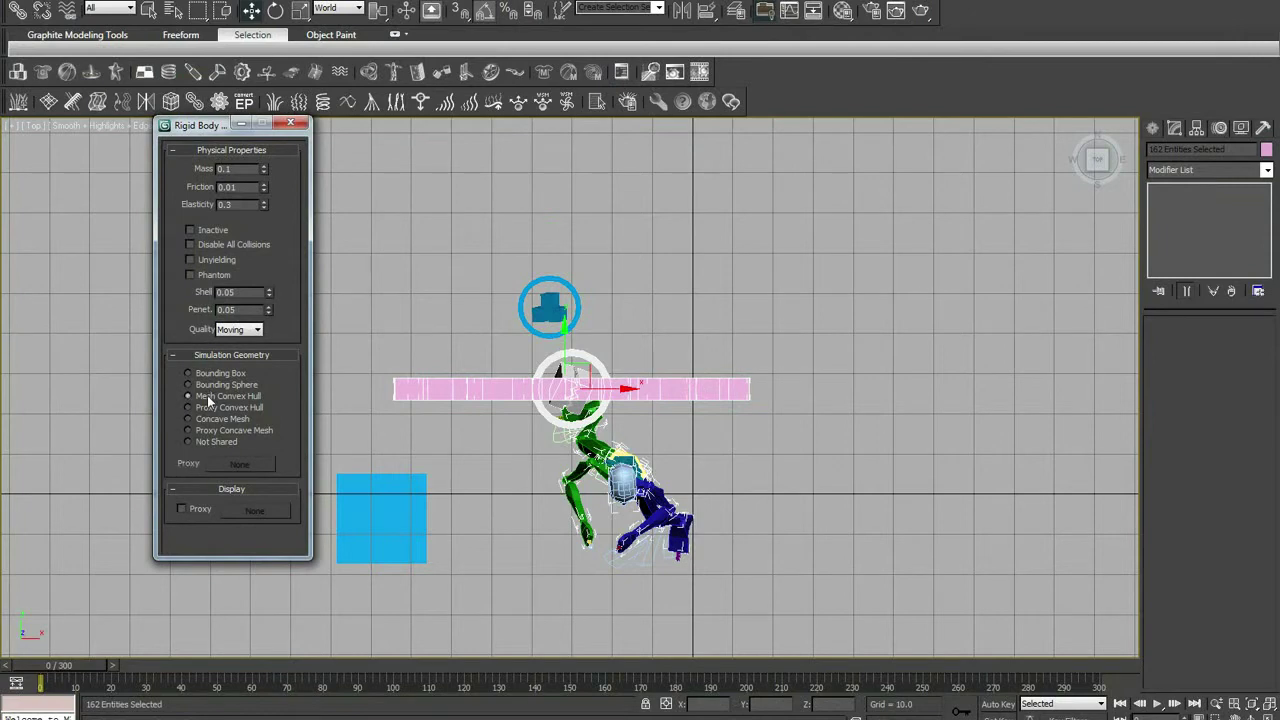
left_click(300, 125)
left_click(675, 76)
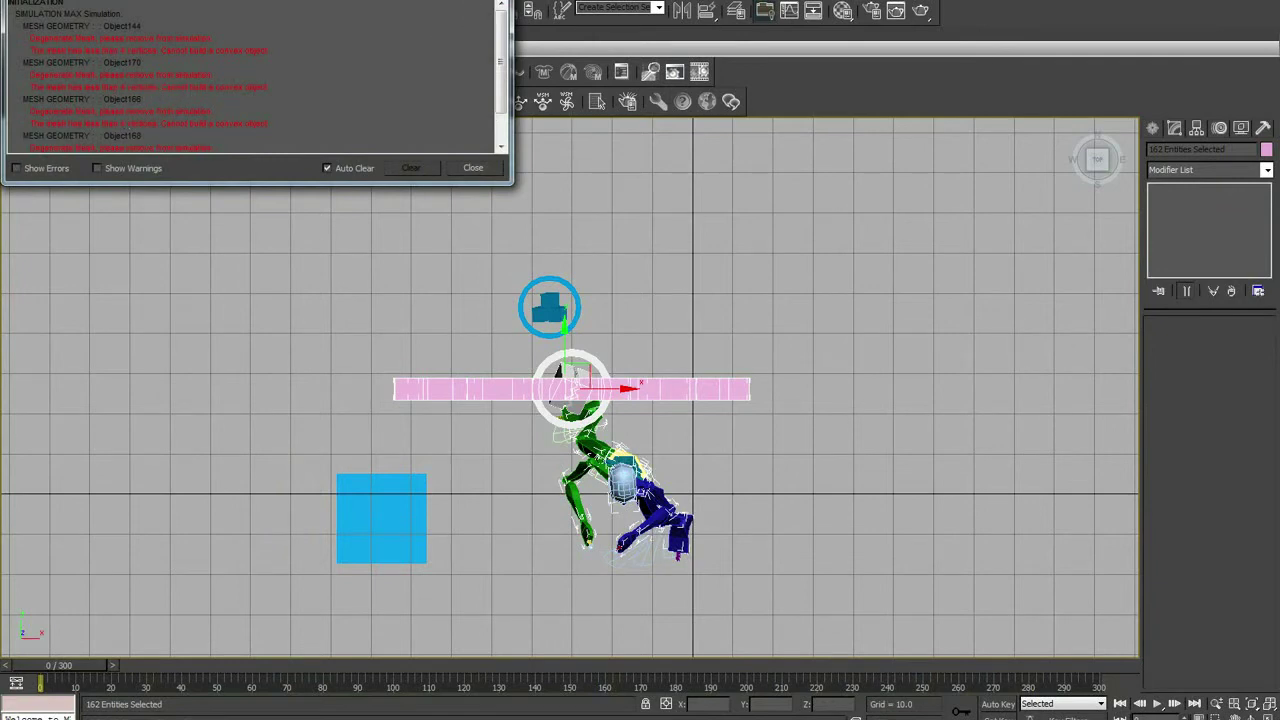
left_click(473, 167)
Switch the fragments back to Concave Mesh and re-run the analysis.
left_click(620, 72)
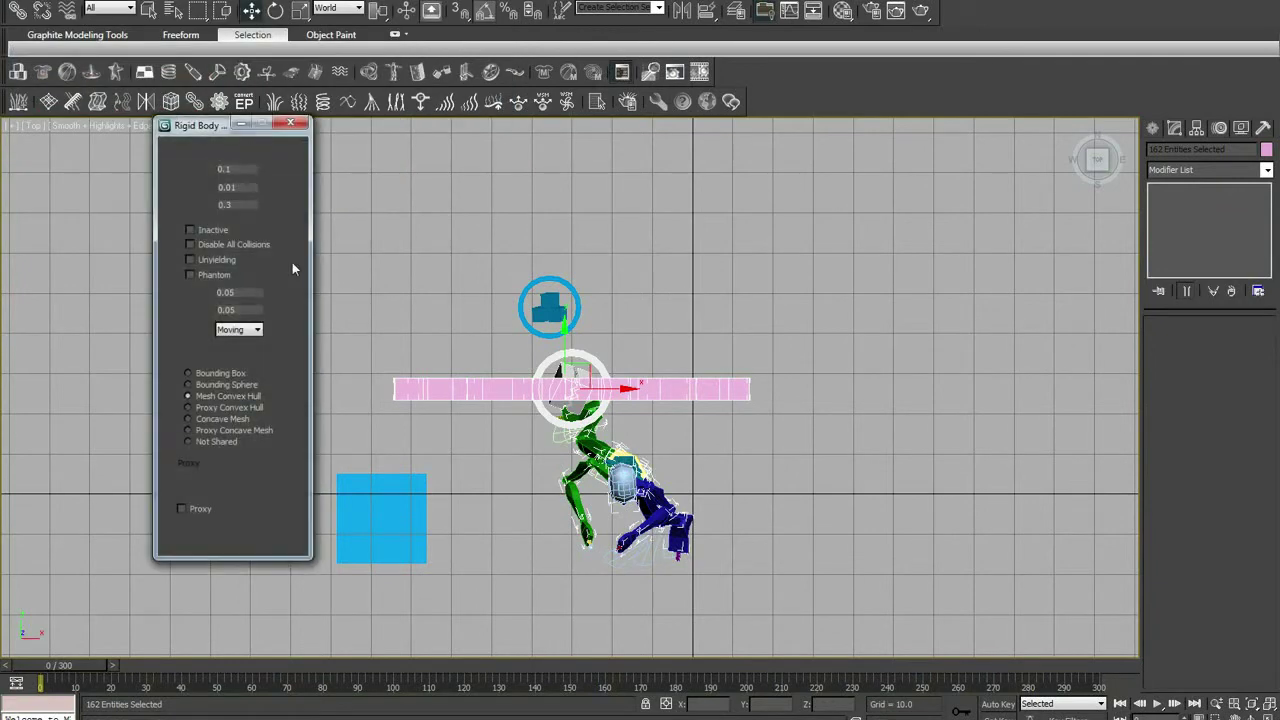
left_click(654, 75)
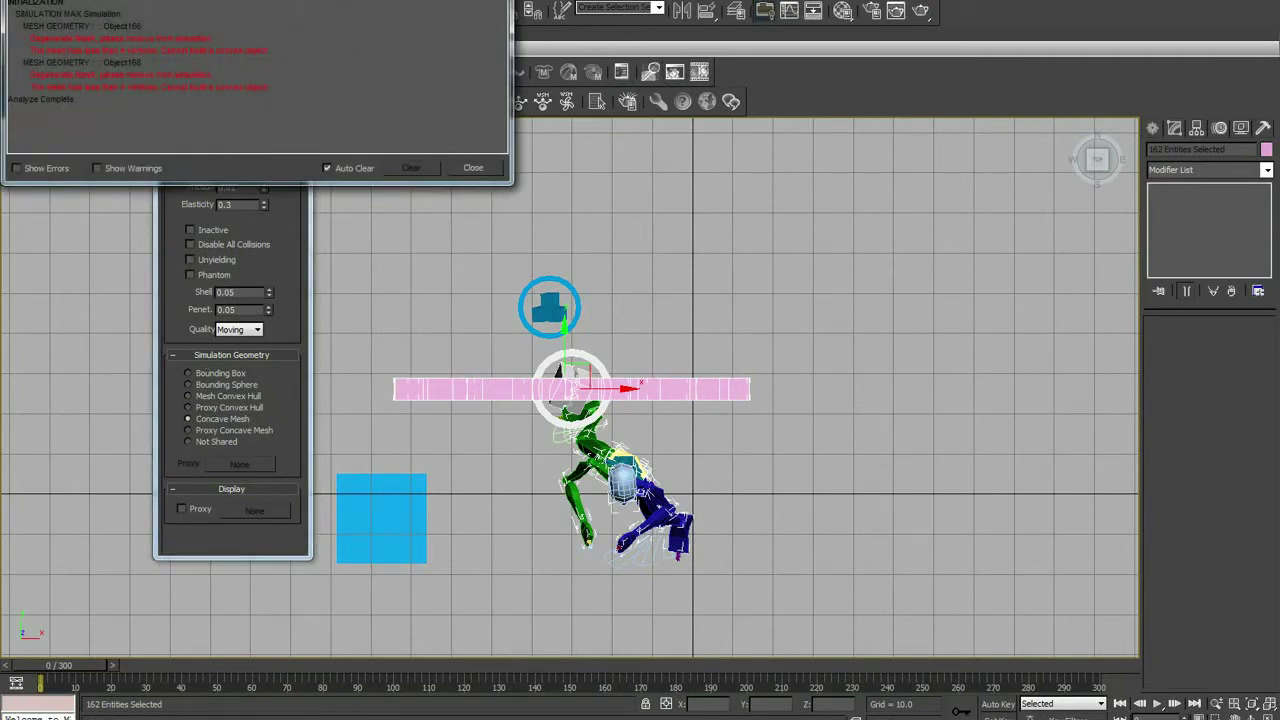
left_click(473, 167)
middle_click_drag(432, 287, 434, 283)
Show the wall and skeleton in wireframe from the Front view.
scroll(366, 477, "up", 2)
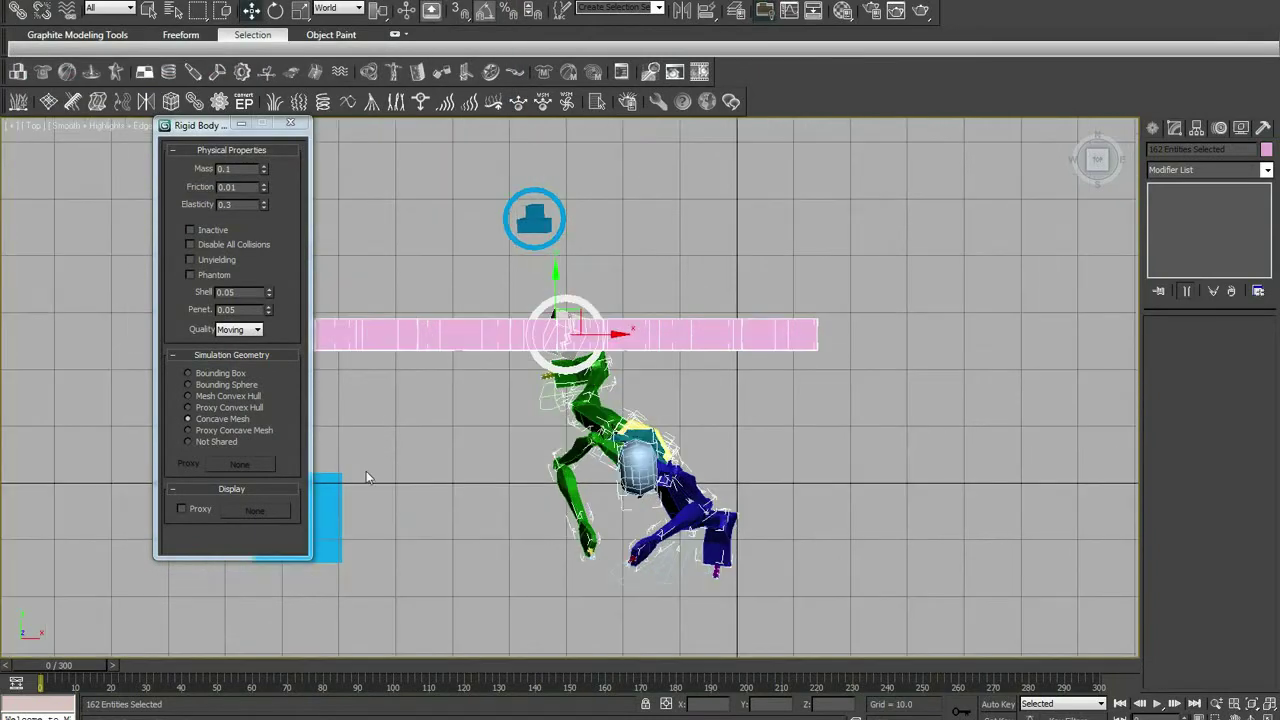
key("F3")
key("shift+z")
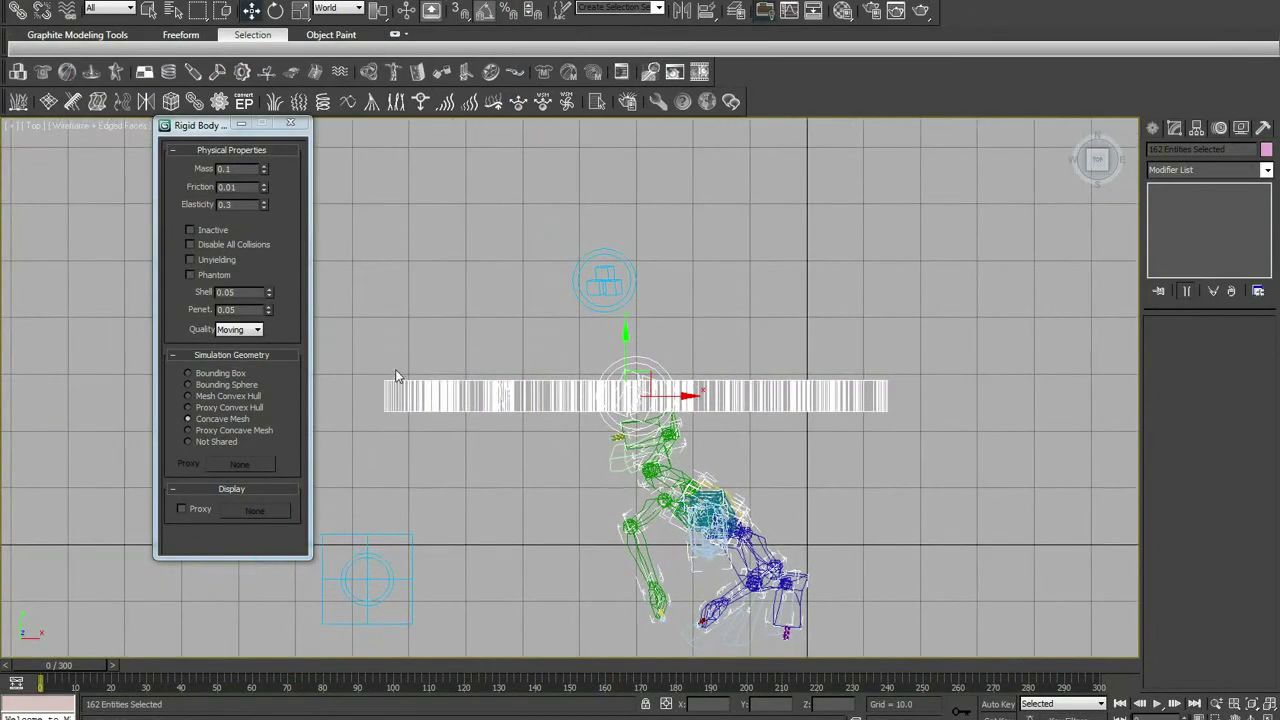
key("f")
key("F3")
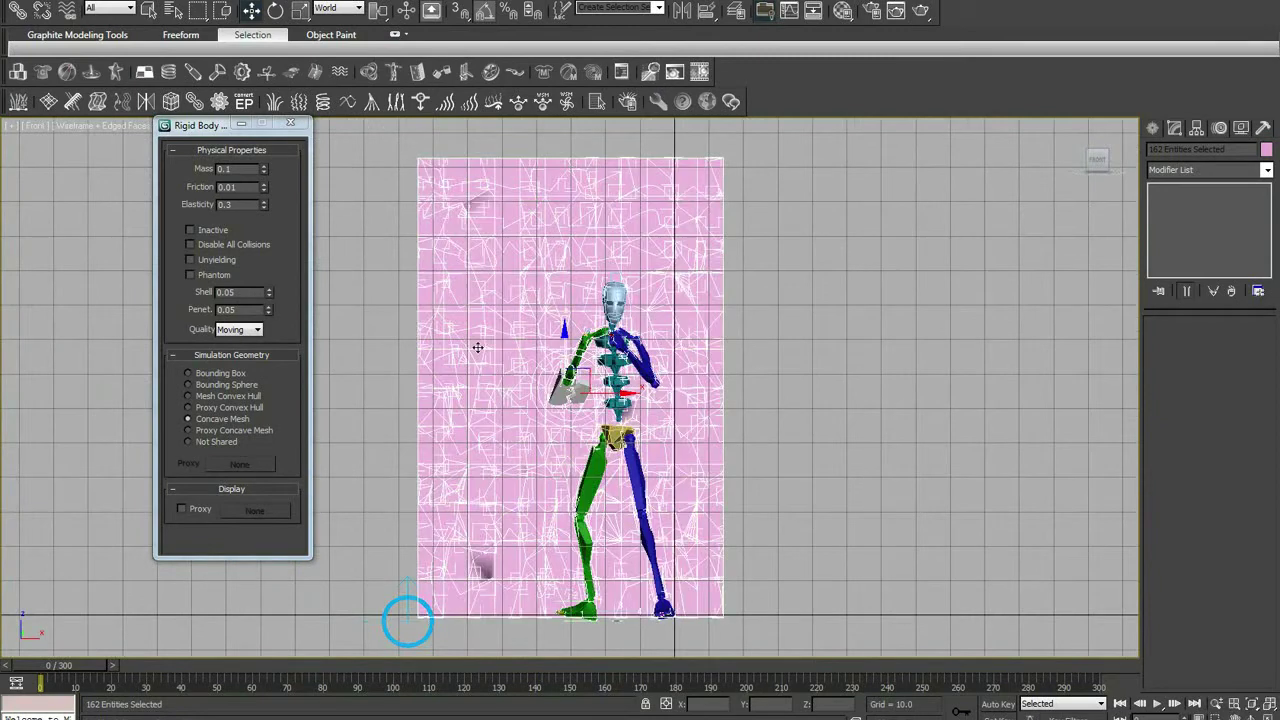
key("F3")
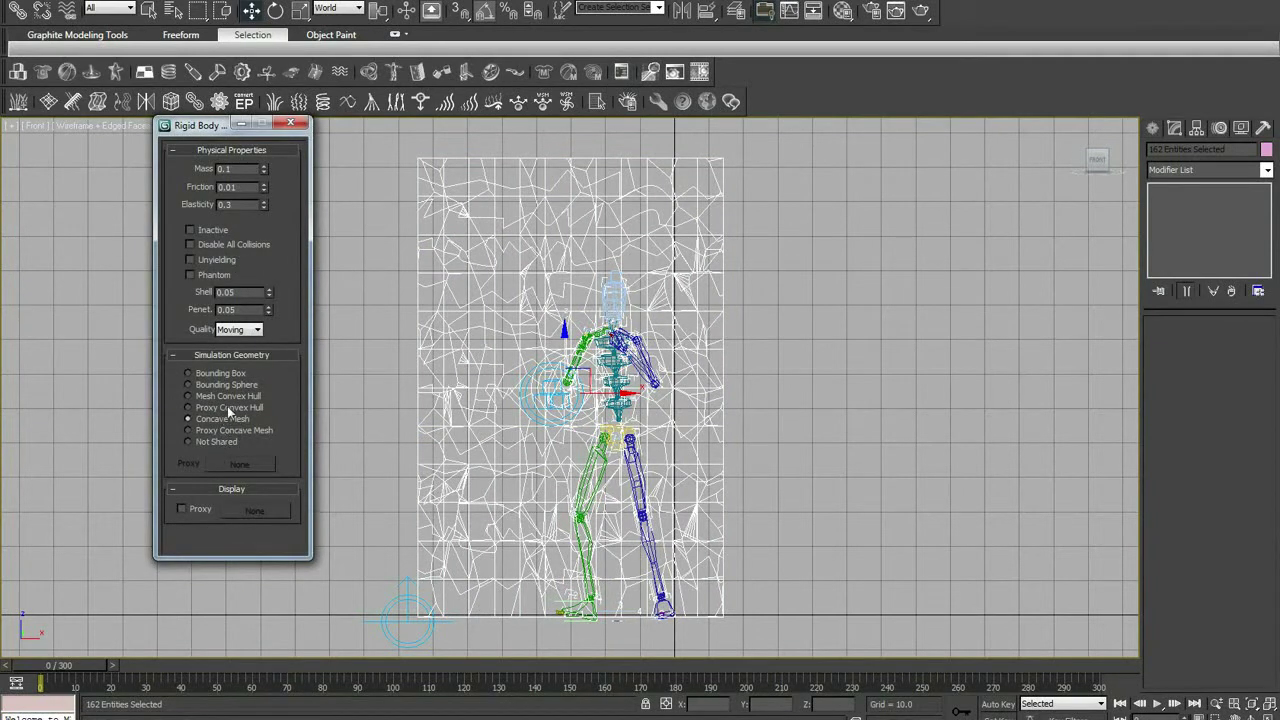
Re-run Analyze World, close its report, and pick a single wall fragment.
left_click(674, 71)
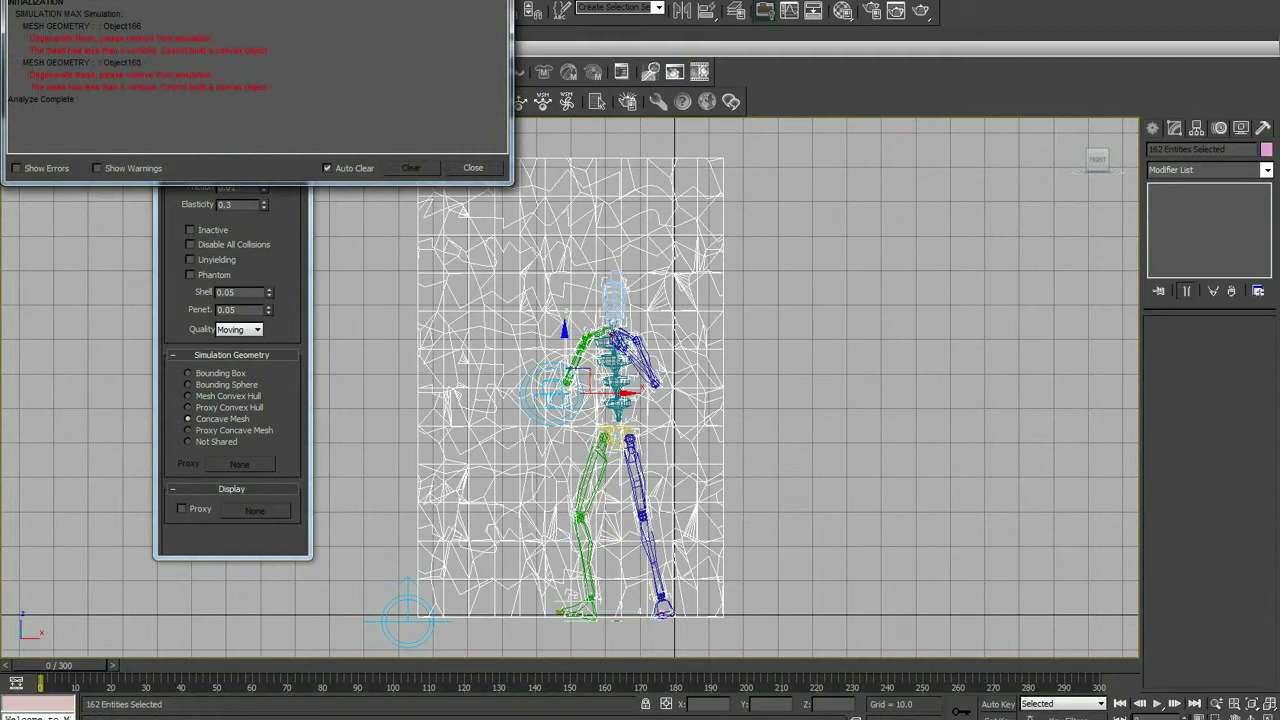
left_click(473, 167)
left_click(502, 273)
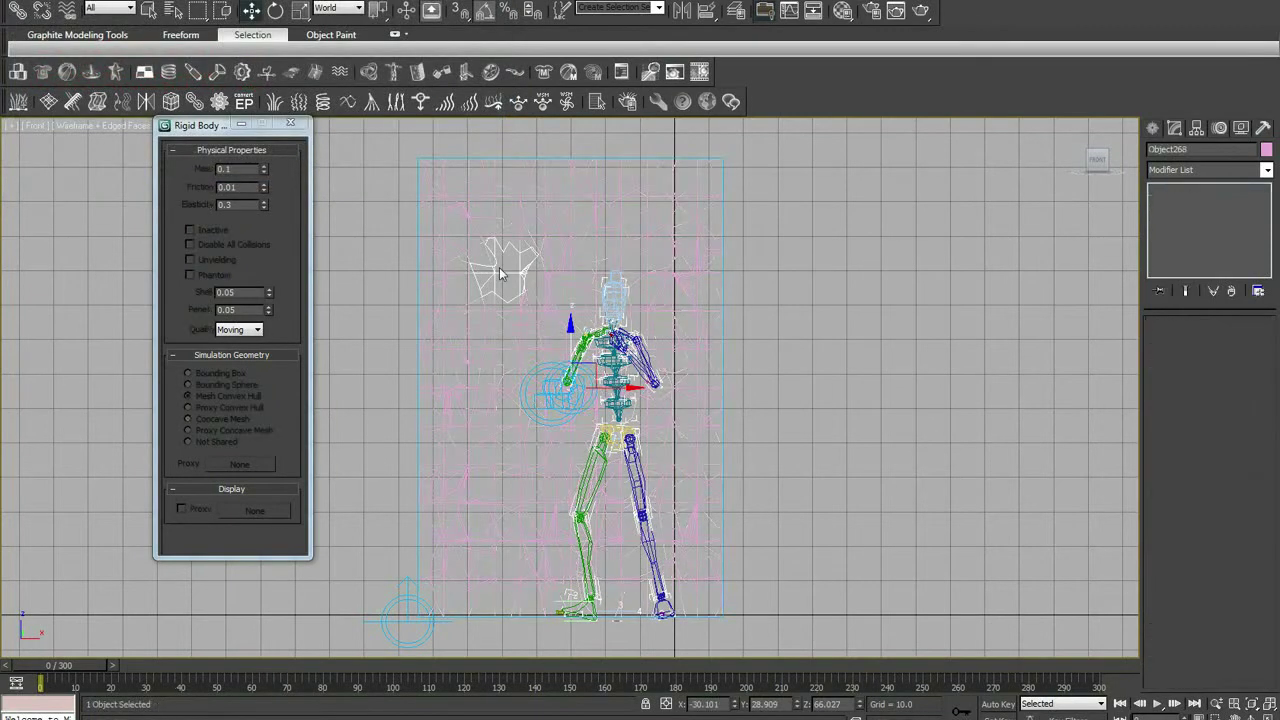
Select wall fragment Object268, then select Object166 by name from the scene list.
left_click(498, 284)
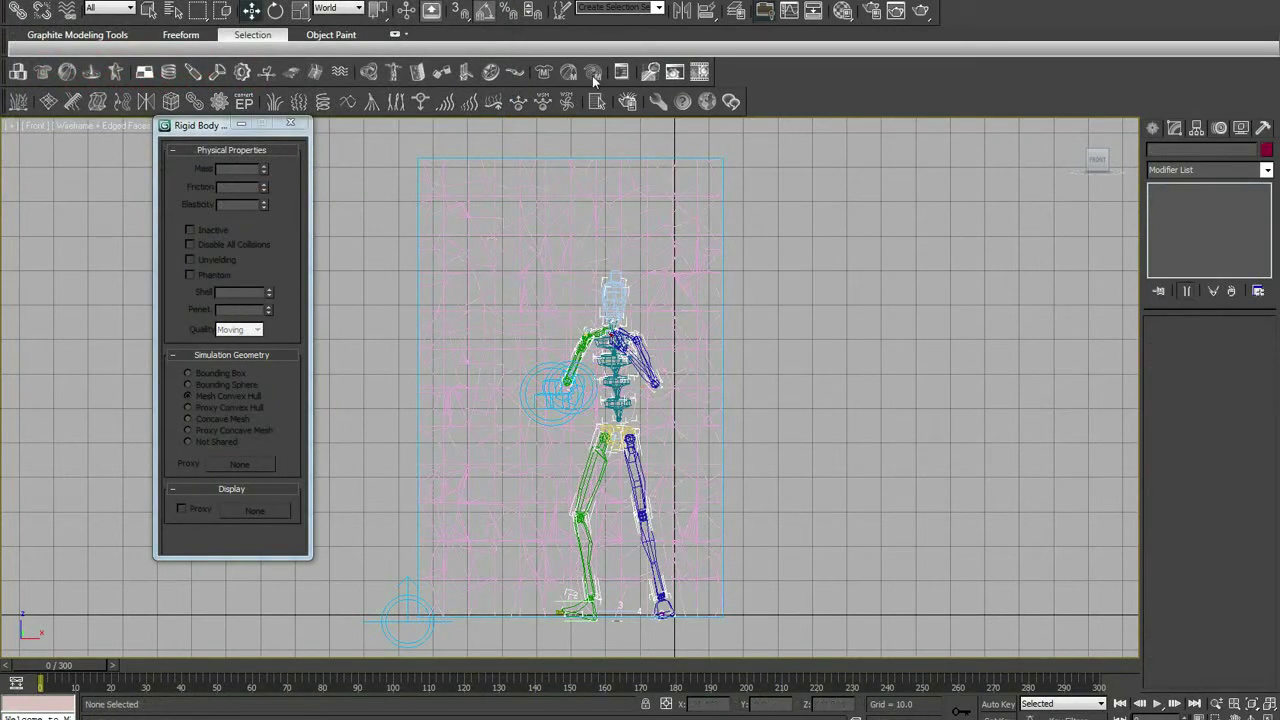
left_click(476, 270)
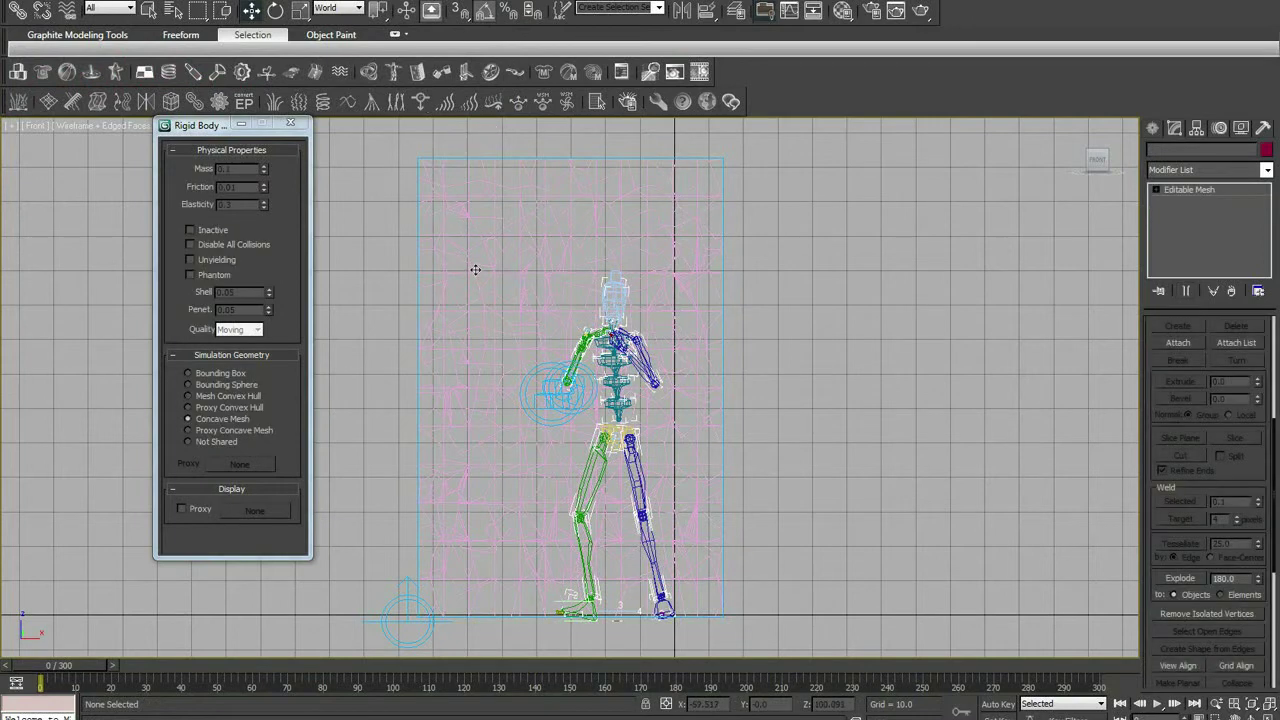
left_click(476, 270)
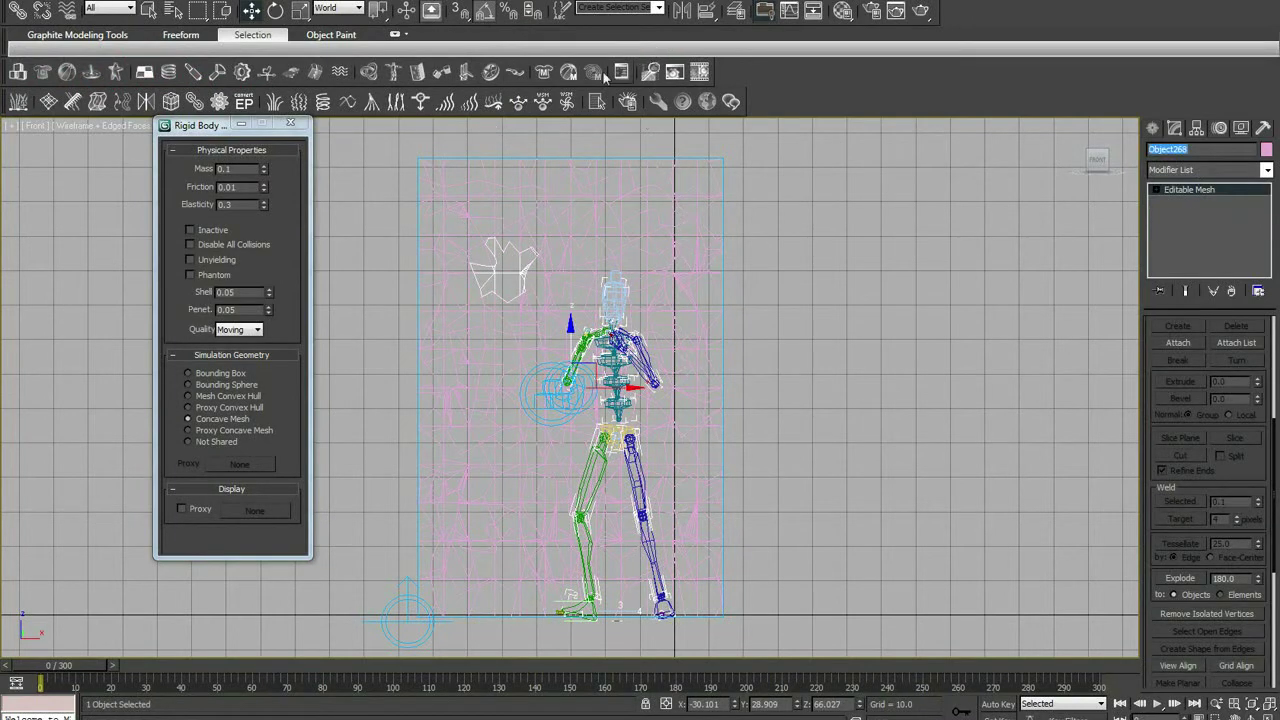
left_click(172, 10)
type("Object")
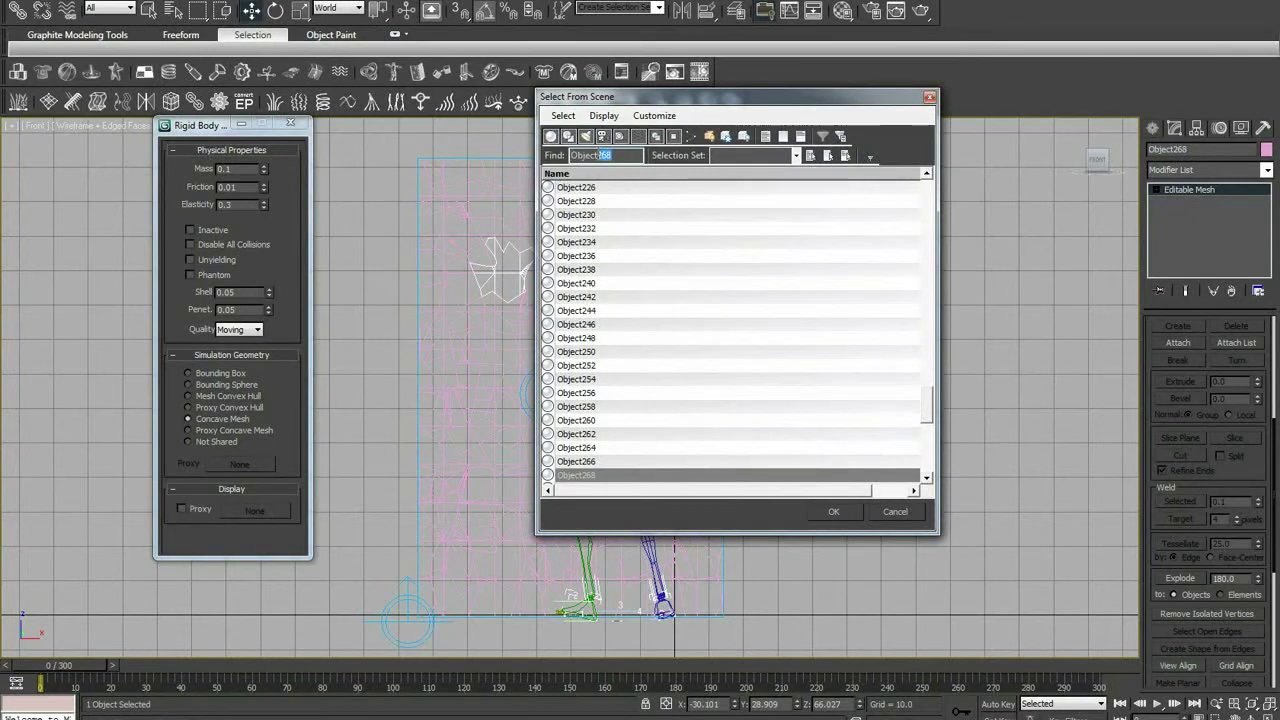
type("166")
key("Return")
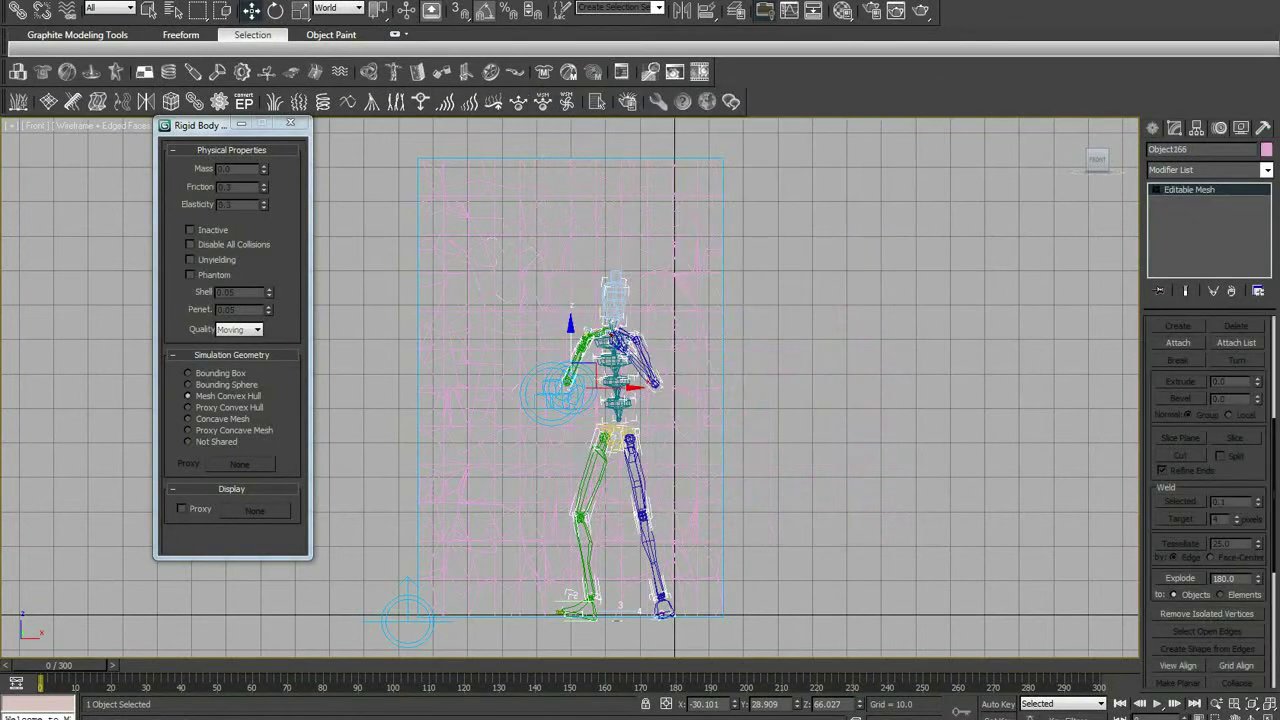
Frame Object166 in a wireframe Perspective view, deselect it, and run Analyze World.
key("z")
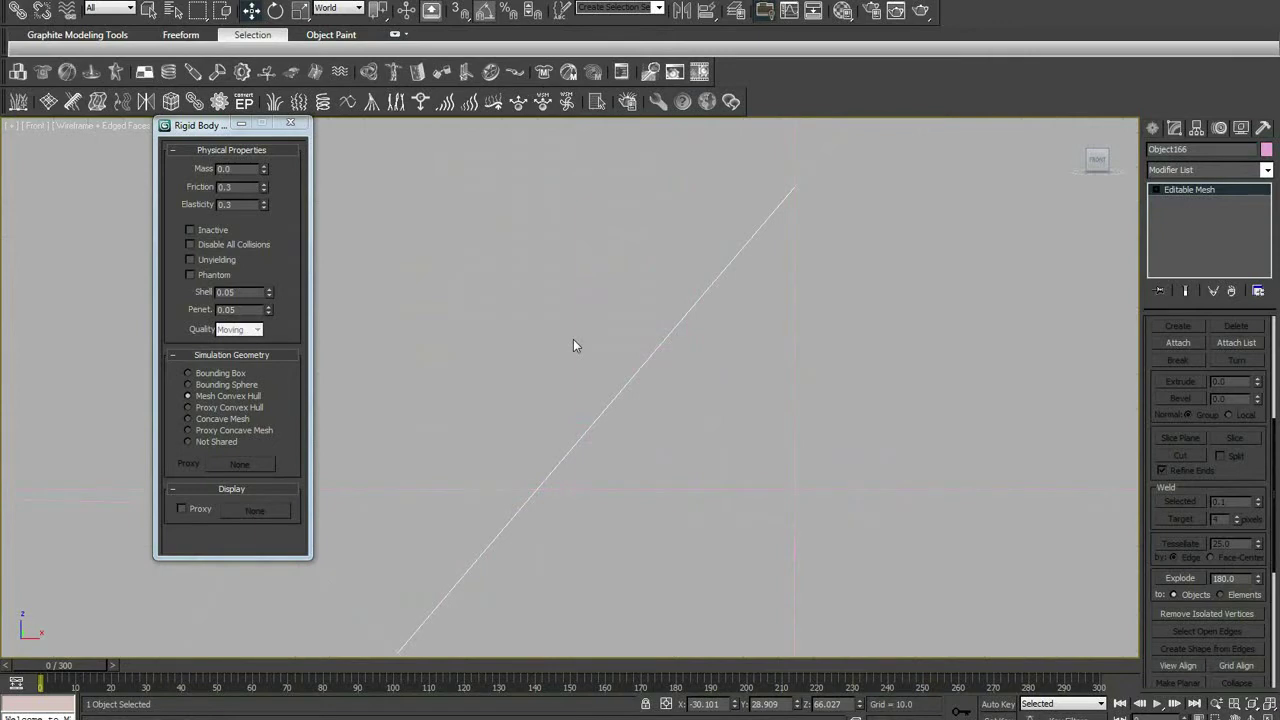
scroll(573, 339, "down", 2)
scroll(573, 339, "down", 2)
scroll(573, 345, "down", 1)
scroll(573, 345, "down", 1)
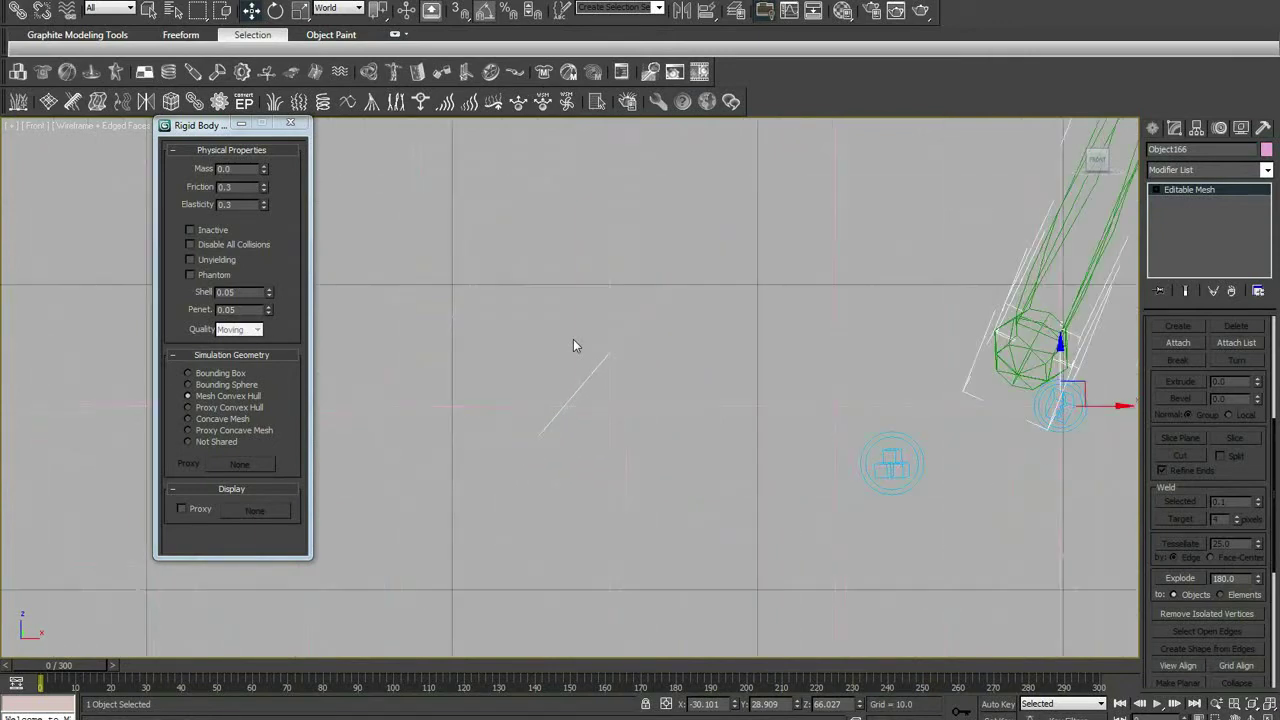
scroll(573, 345, "down", 1)
key("p")
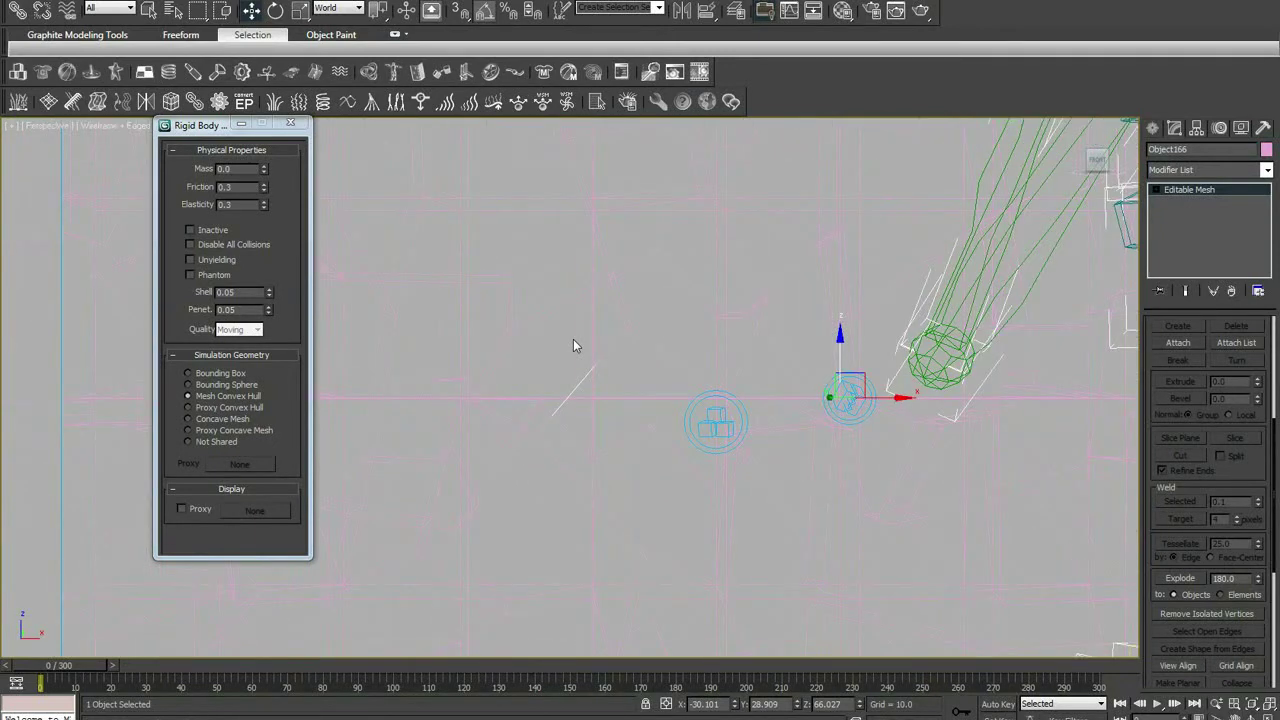
key("F3")
key("F3")
key("ctrl+d")
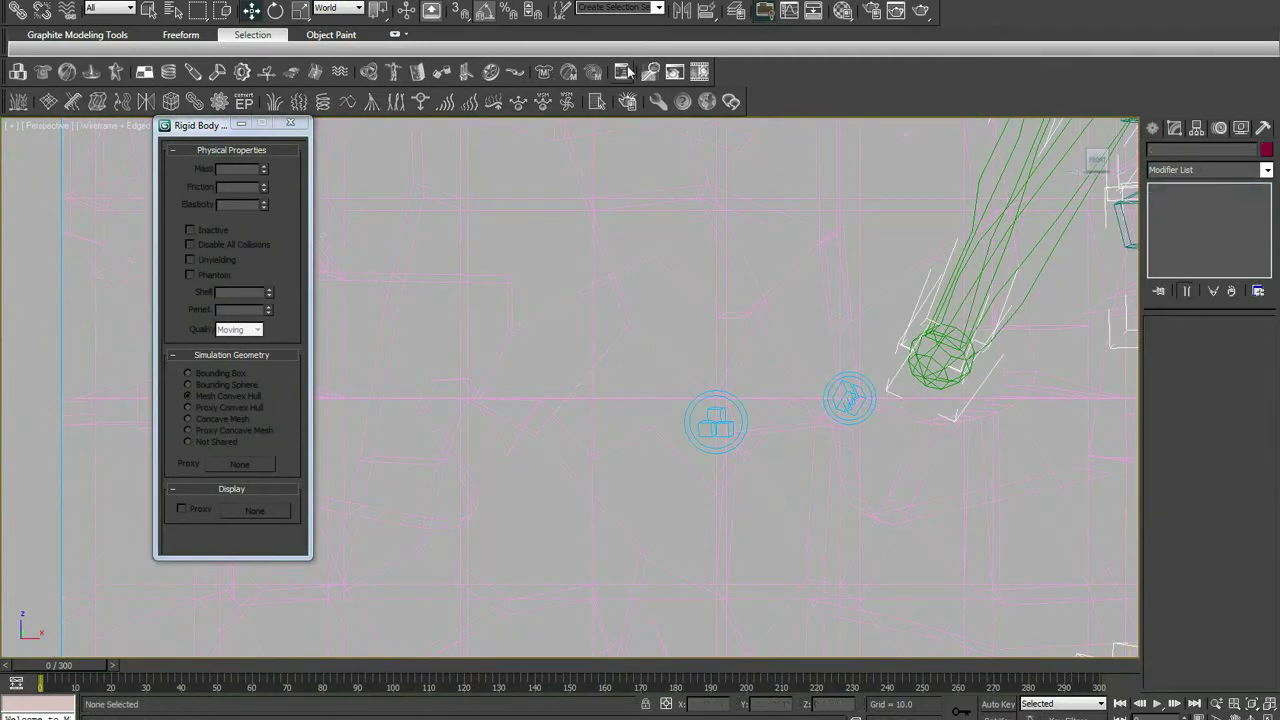
left_click(674, 72)
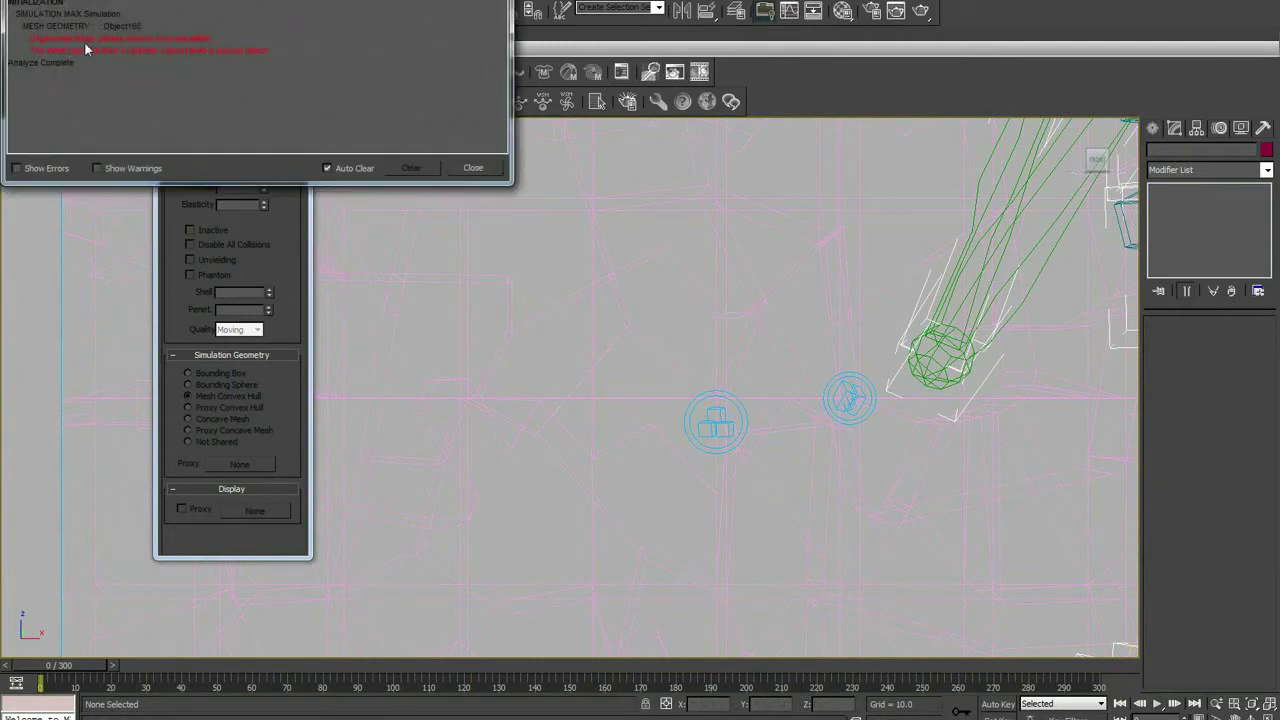
Close the report, select Object168 by name, frame it, then deselect it.
left_click(473, 167)
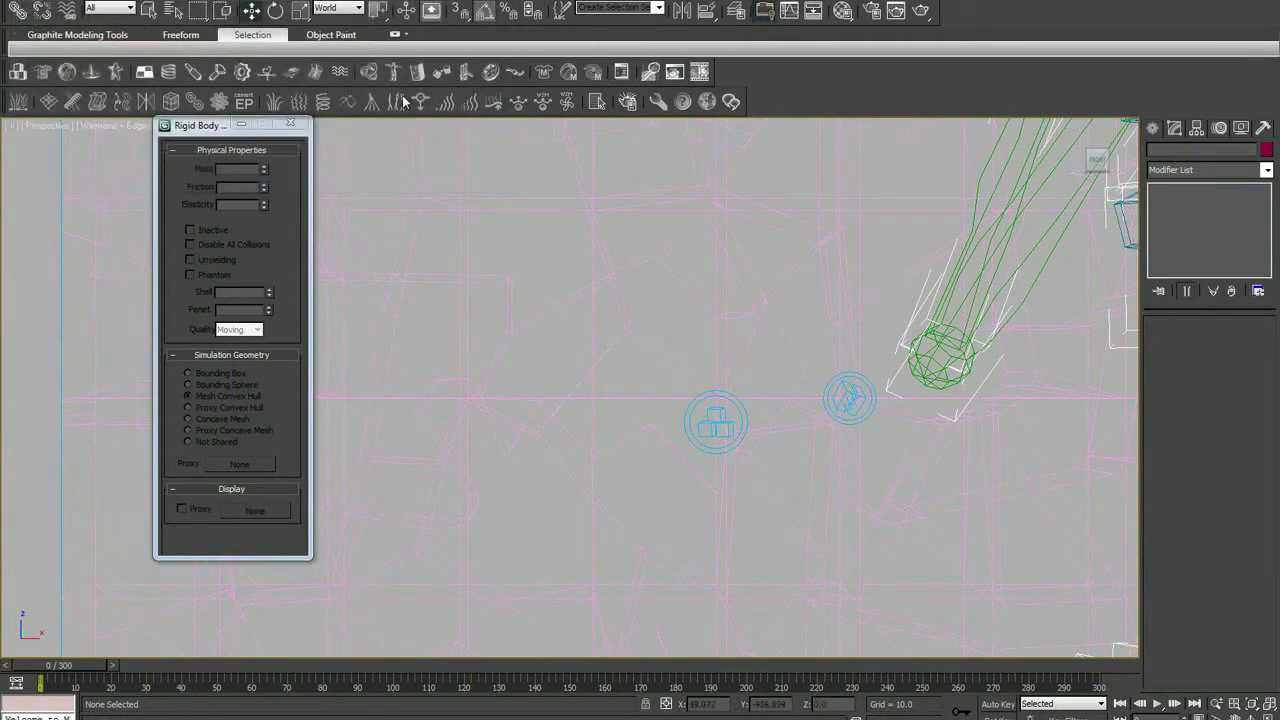
left_click(173, 10)
type("Object268")
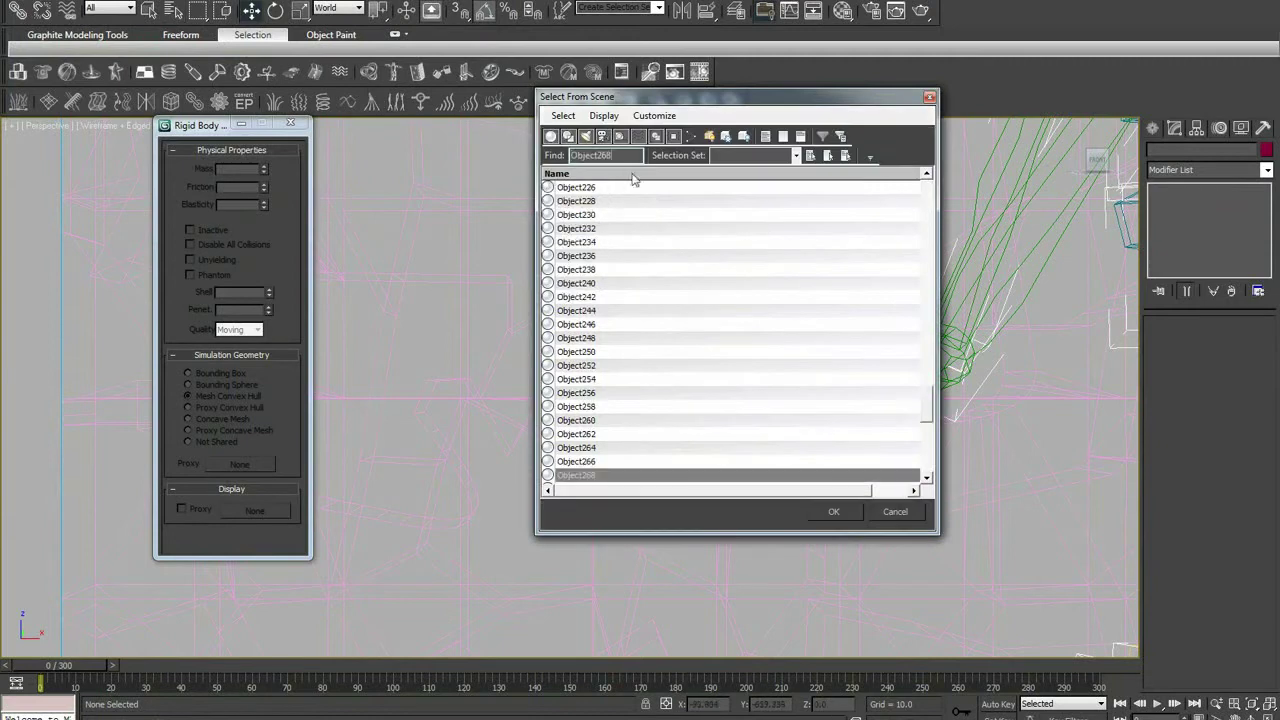
key("BackSpace")
key("BackSpace")
key("BackSpace")
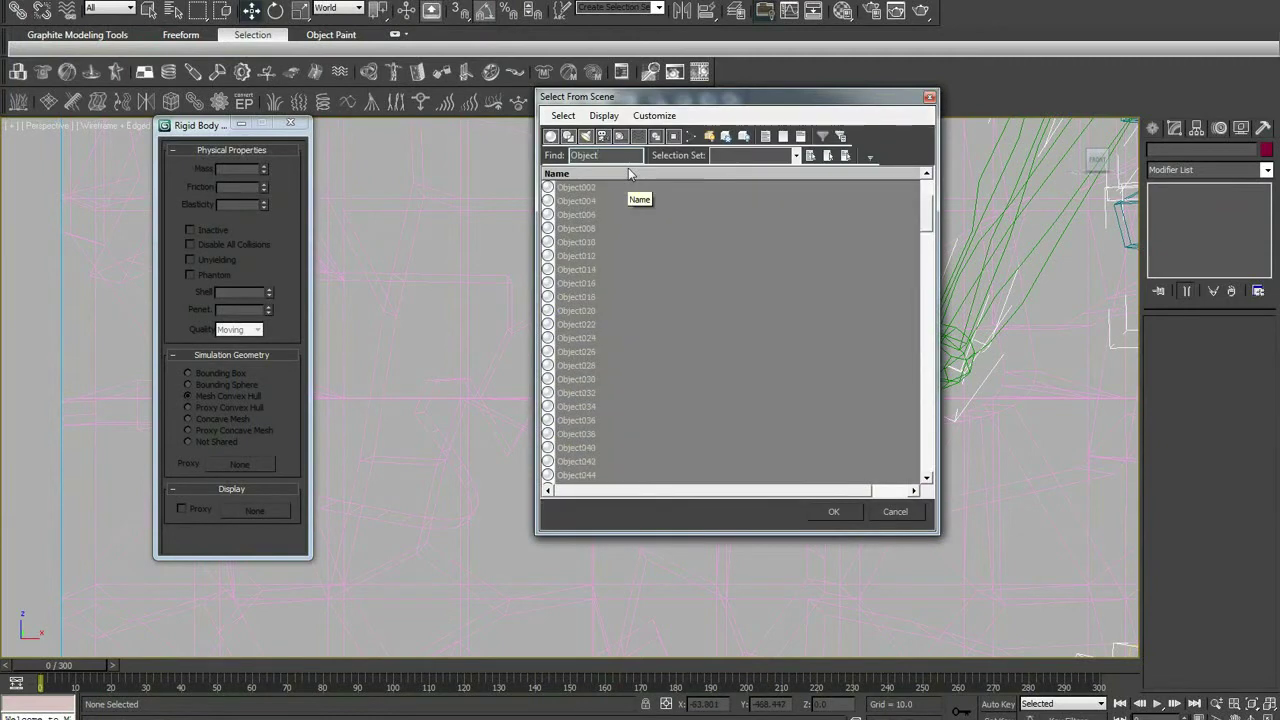
type("168")
key("Return")
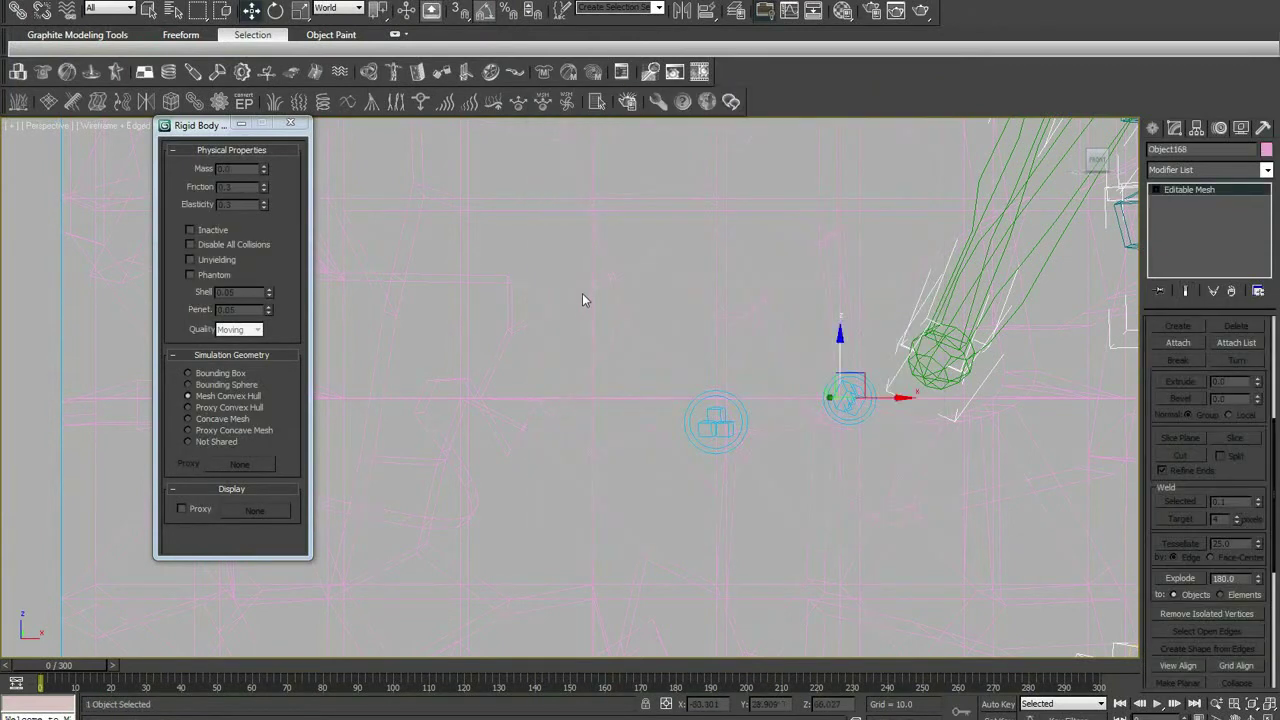
key("z")
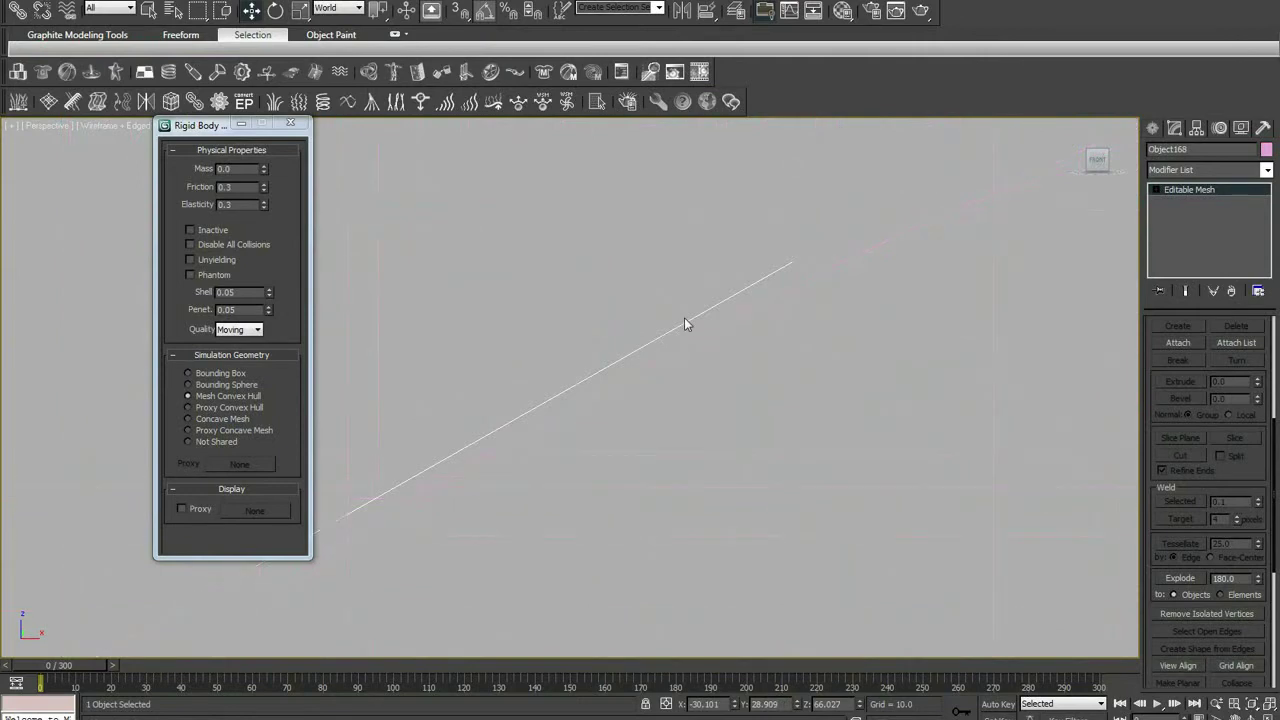
left_click(622, 364)
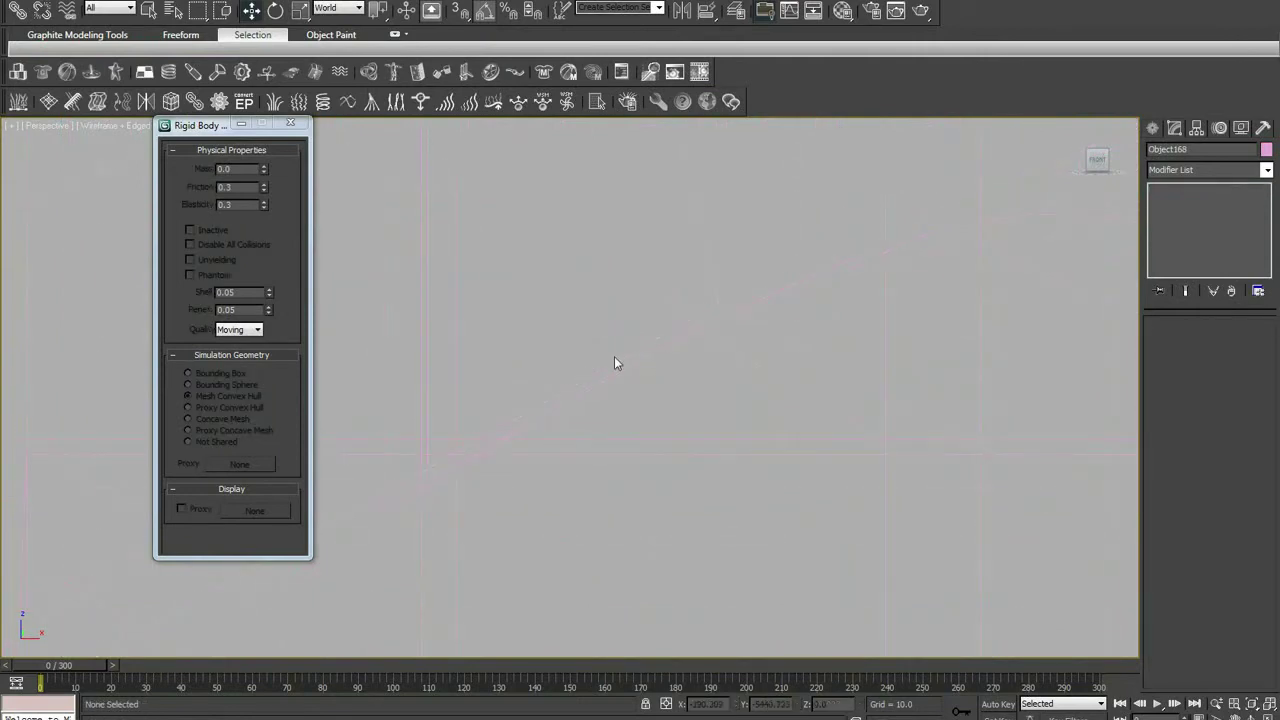
Select all 161 wall fragments, review their Rigid Body Properties, and view them shaded in Perspective.
key("z")
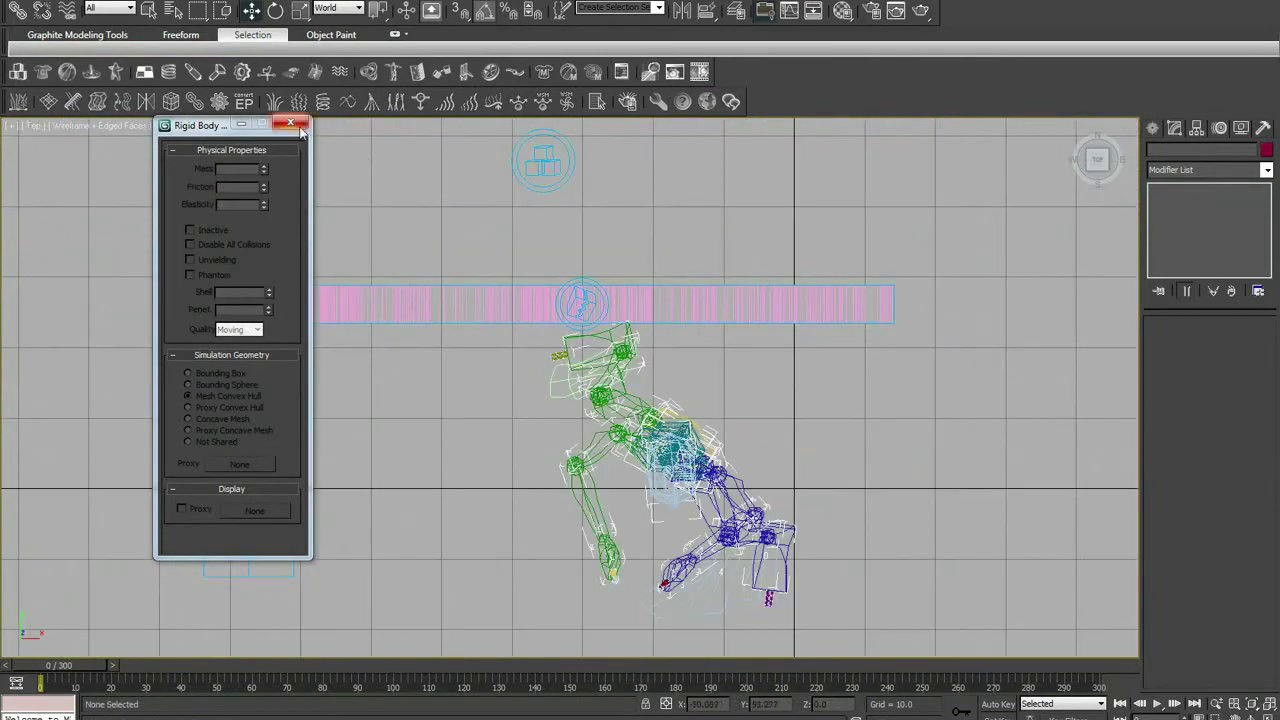
left_click(290, 124)
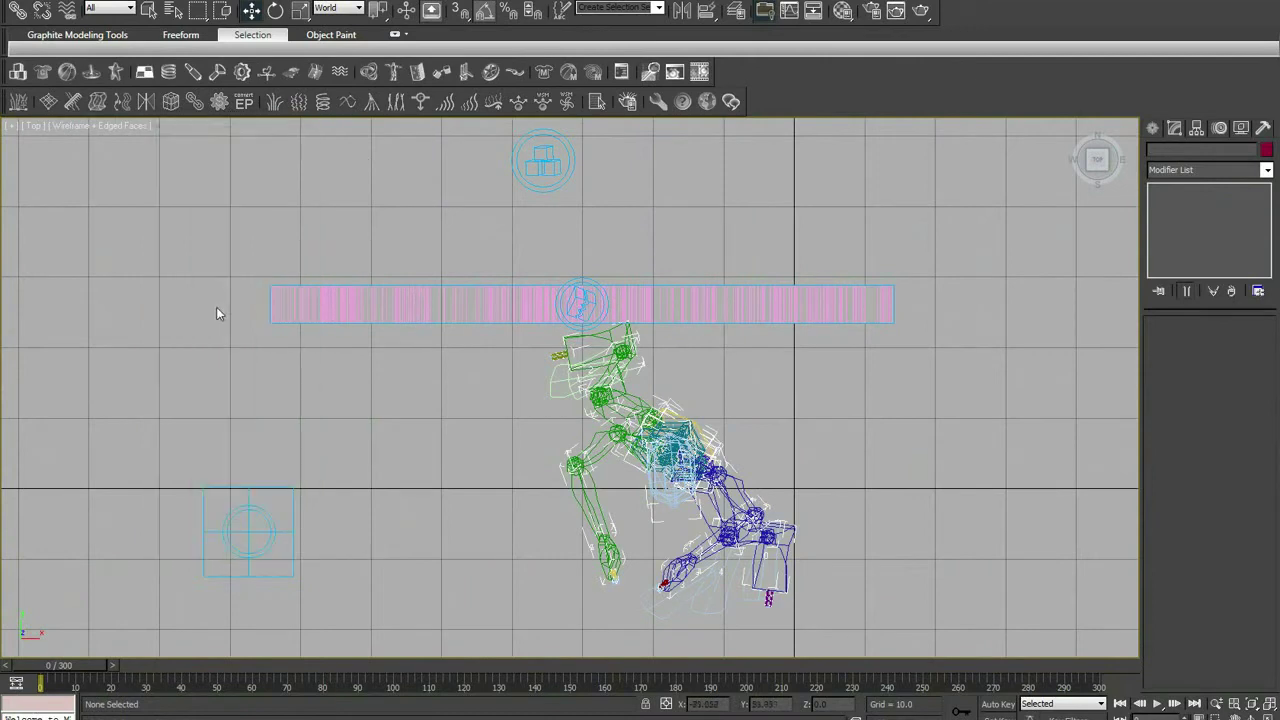
left_click(650, 300)
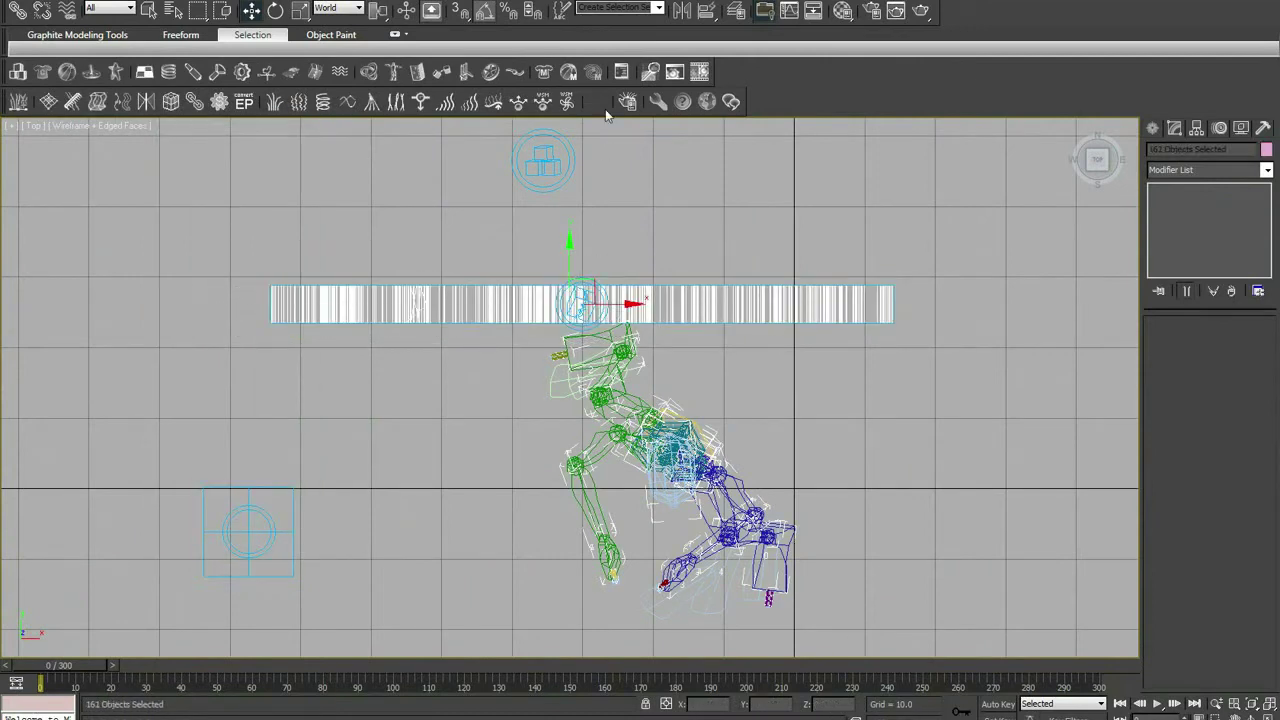
left_click(621, 71)
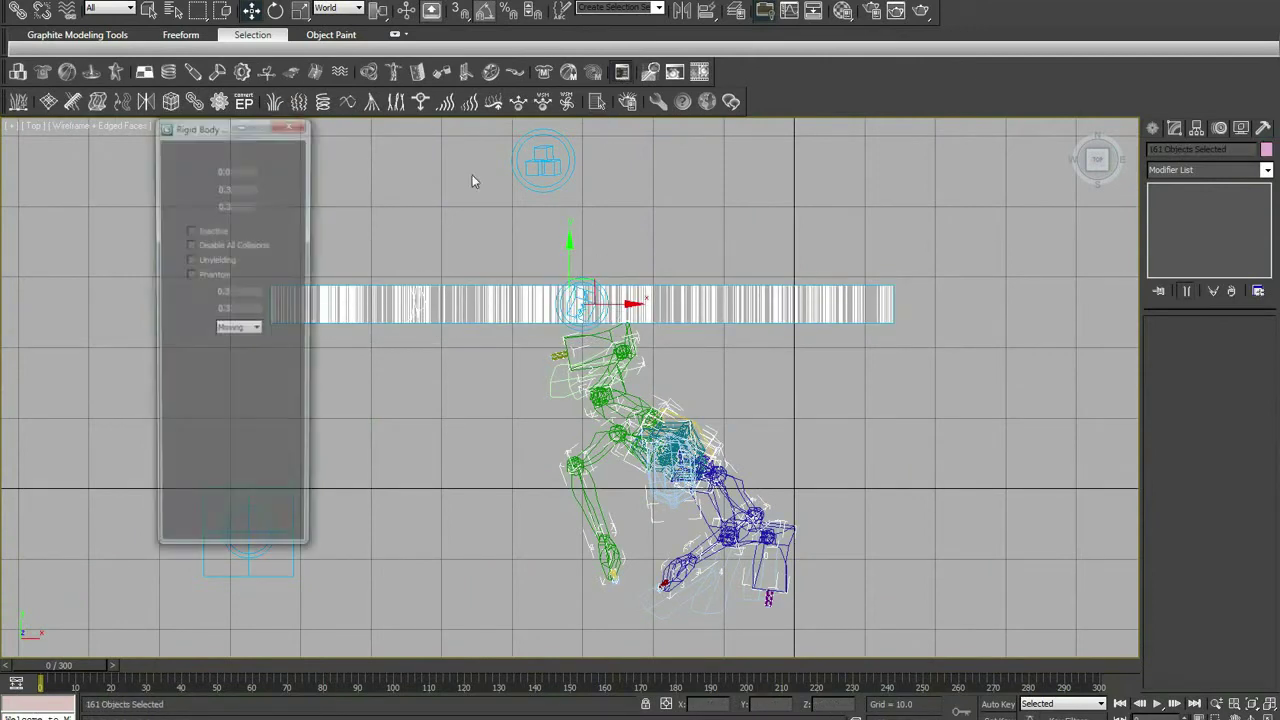
left_click(290, 124)
scroll(600, 360, "up", 2)
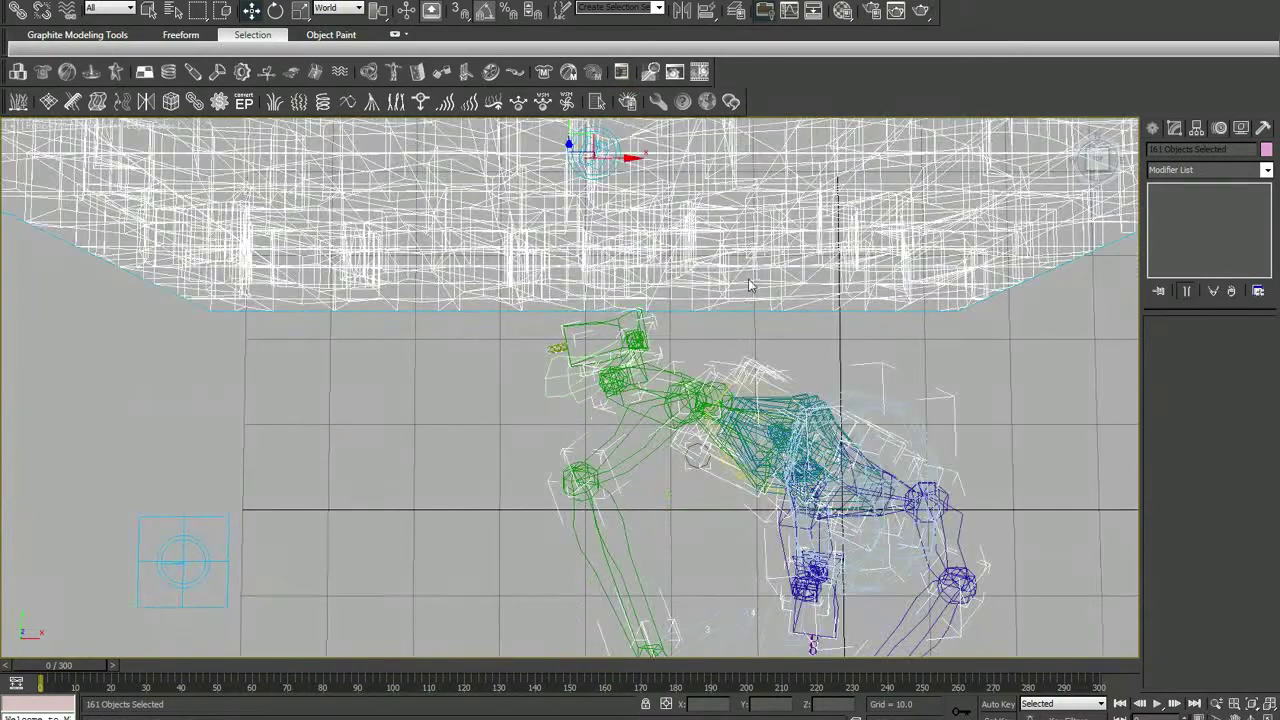
middle_click_drag(760, 375, 632, 345, "alt")
key("F3")
scroll(632, 345, "up", 2)
scroll(632, 345, "down", 3)
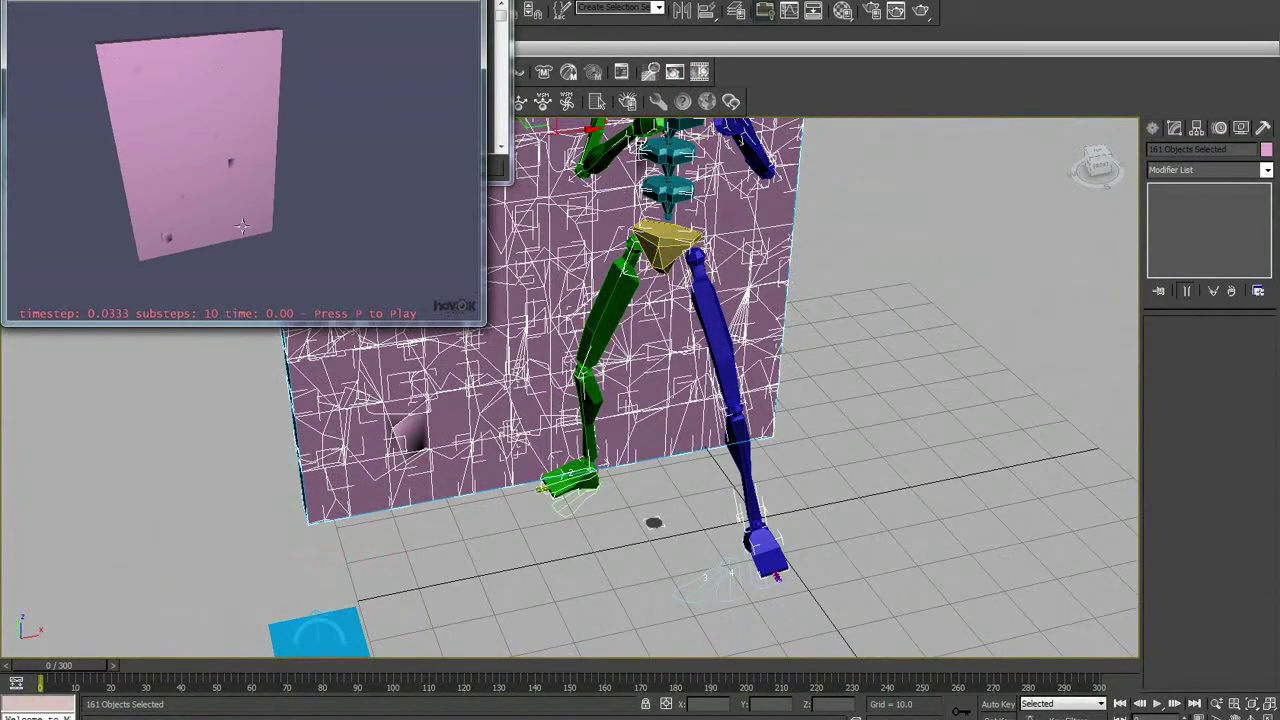
Play the Havok preview and write the simulation back into the scene with Update MAX.
key("p")
right_click(254, 6)
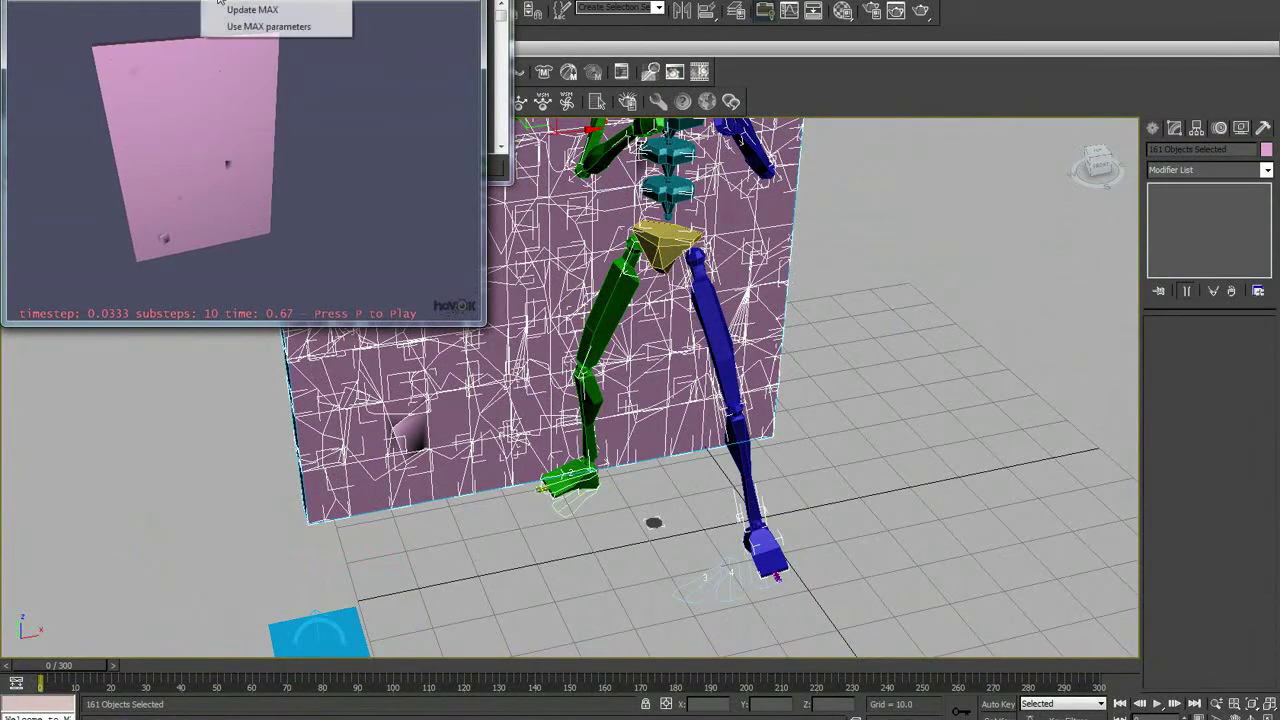
left_click(254, 14)
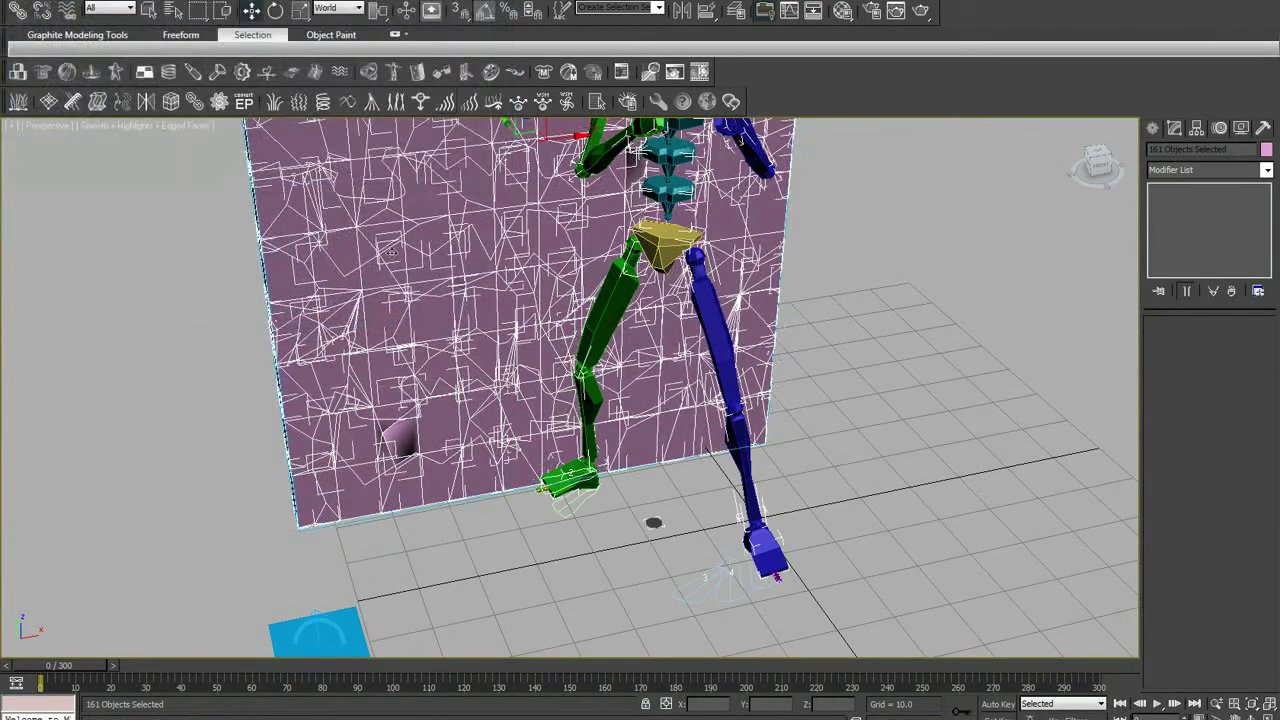
scroll(395, 318, "down", 2)
scroll(397, 320, "down", 3)
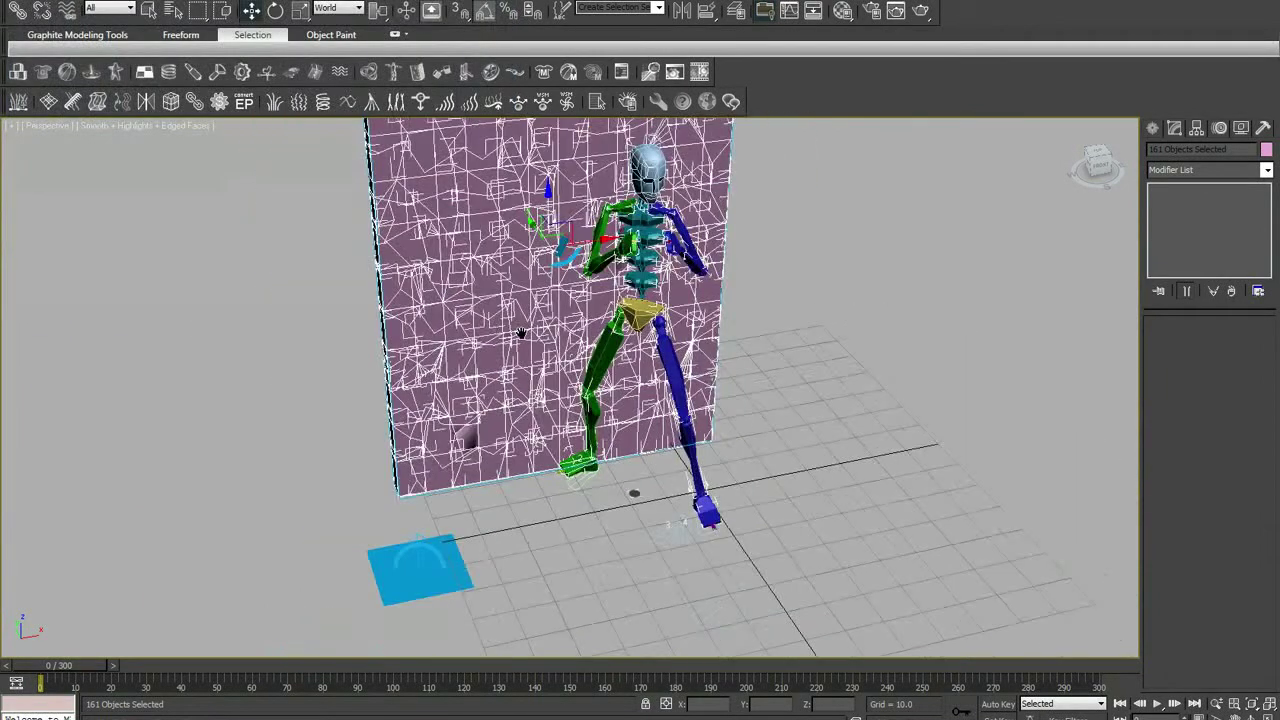
scroll(397, 320, "down", 2)
mouse_move(612, 458)
middle_mouse_down("alt")
mouse_move(605, 310)
mouse_move(537, 440)
middle_mouse_up("alt")
scroll(608, 311, "up", 2)
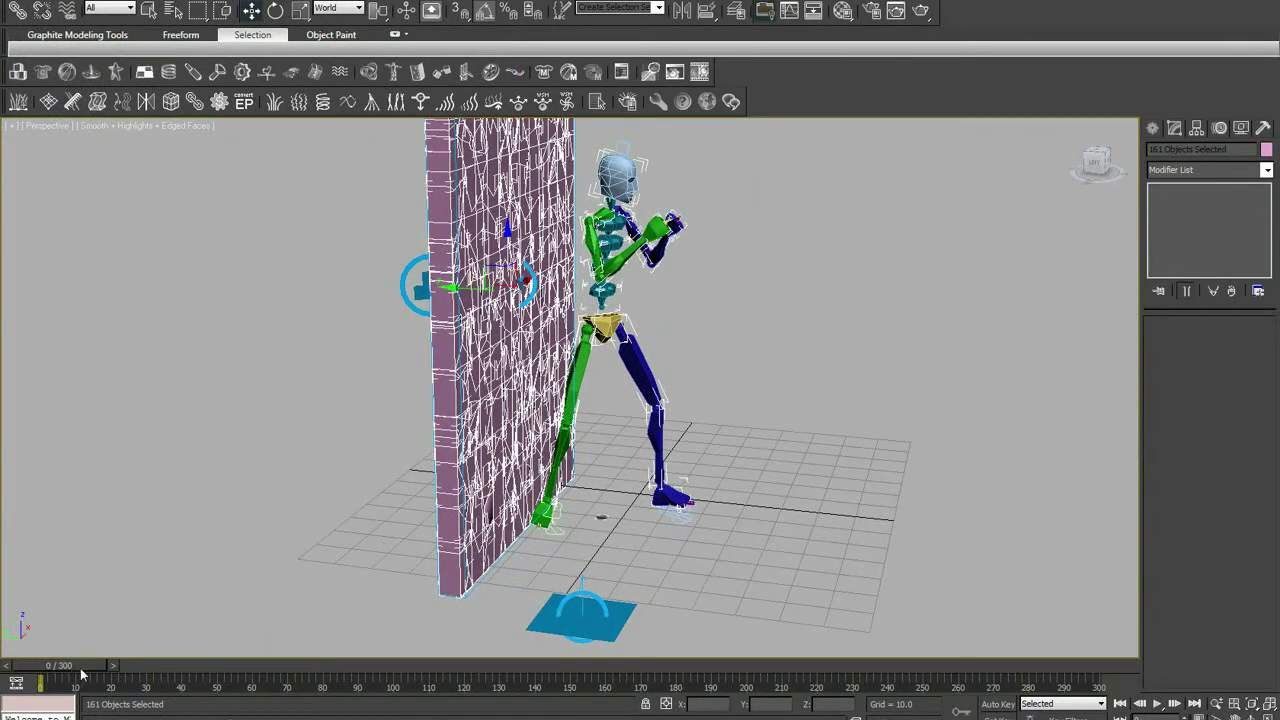
Review the punch at frames 20, 110 and 0, then select the skeleton's upper body.
mouse_move(82, 670)
left_mouse_down()
mouse_move(300, 650)
mouse_move(511, 601)
mouse_move(446, 611)
left_mouse_up()
middle_click_drag(634, 457, 635, 457, "alt")
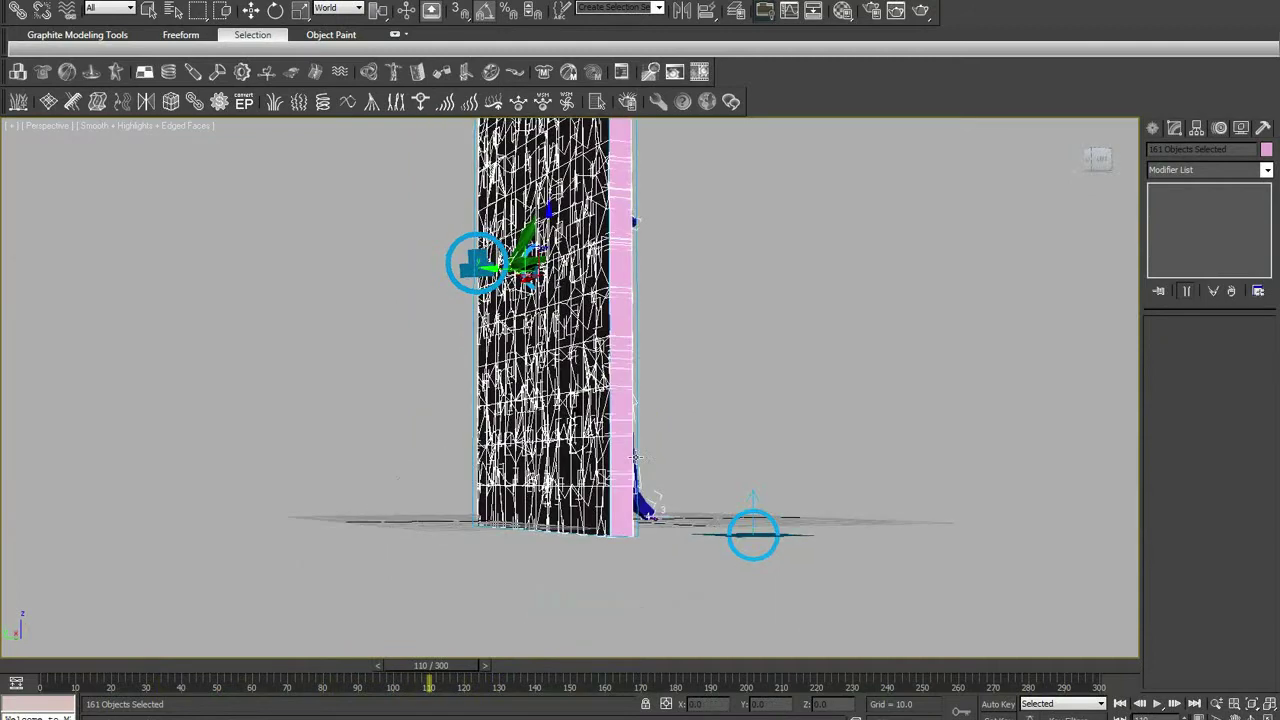
mouse_move(667, 408)
middle_mouse_down("alt")
mouse_move(603, 416)
mouse_move(603, 449)
mouse_move(570, 503)
middle_mouse_up("alt")
left_click_drag(396, 672, 70, 668)
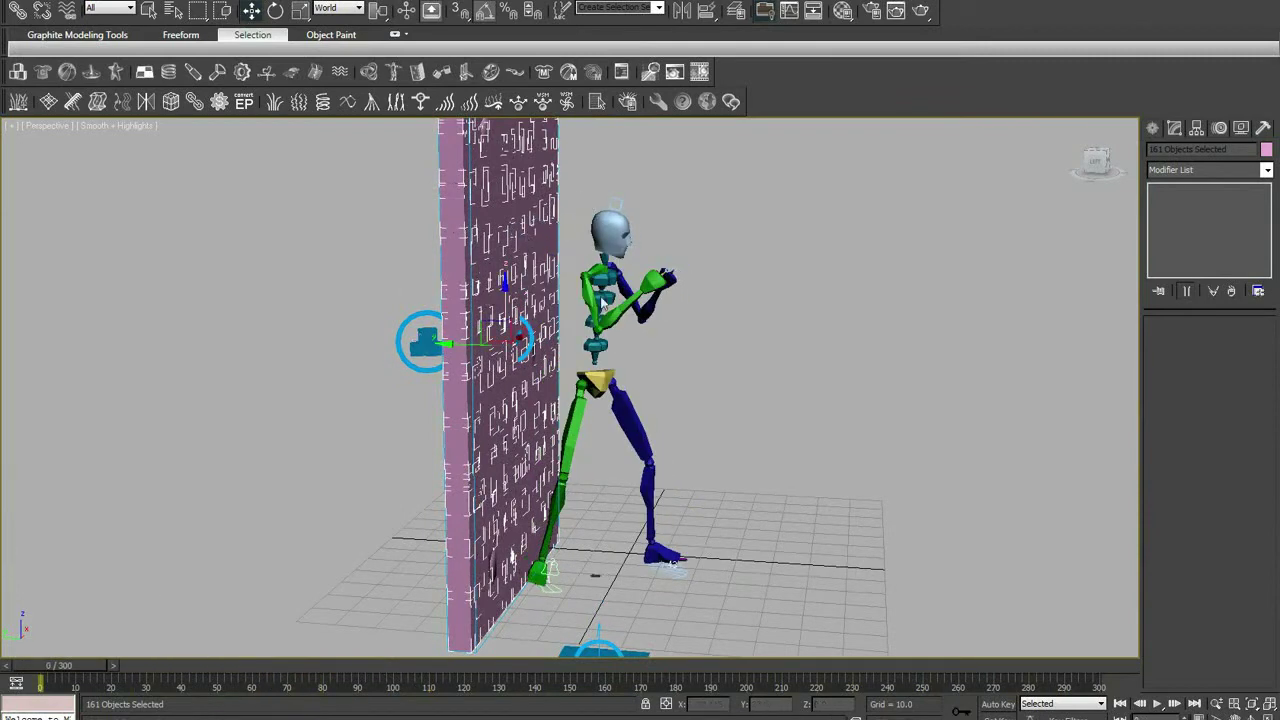
left_click_drag(576, 193, 685, 356)
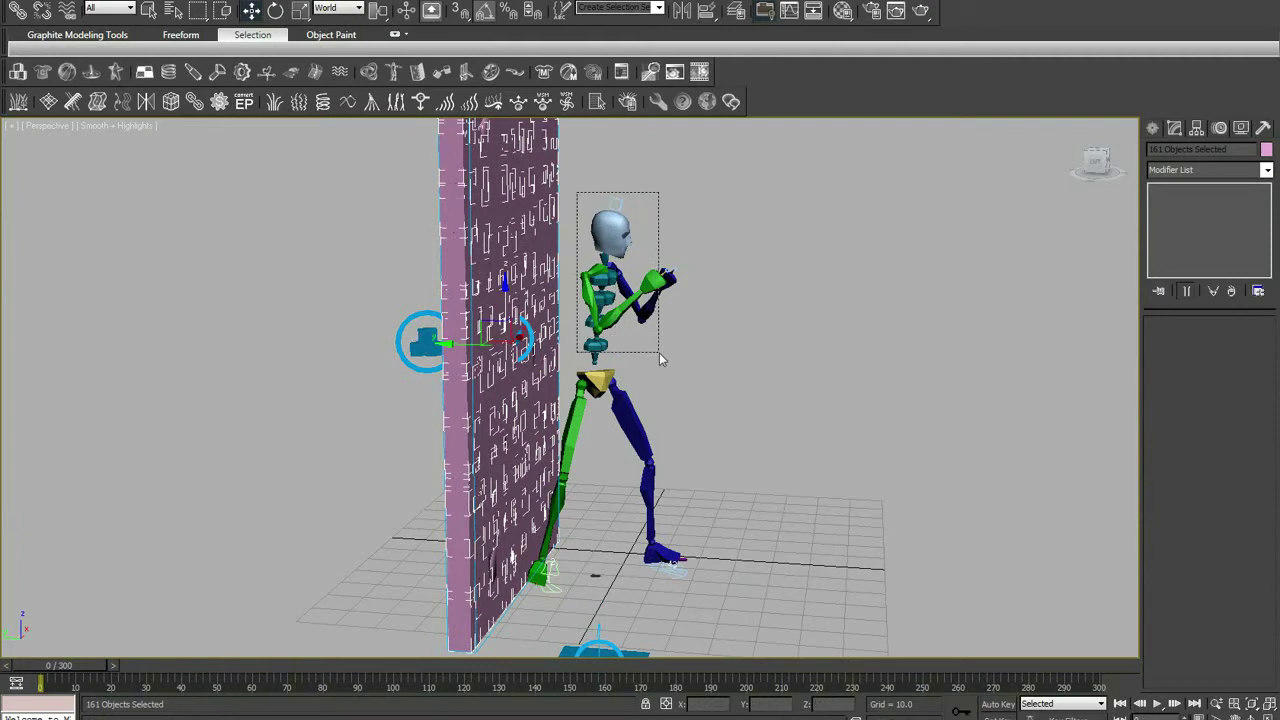
left_click(415, 345)
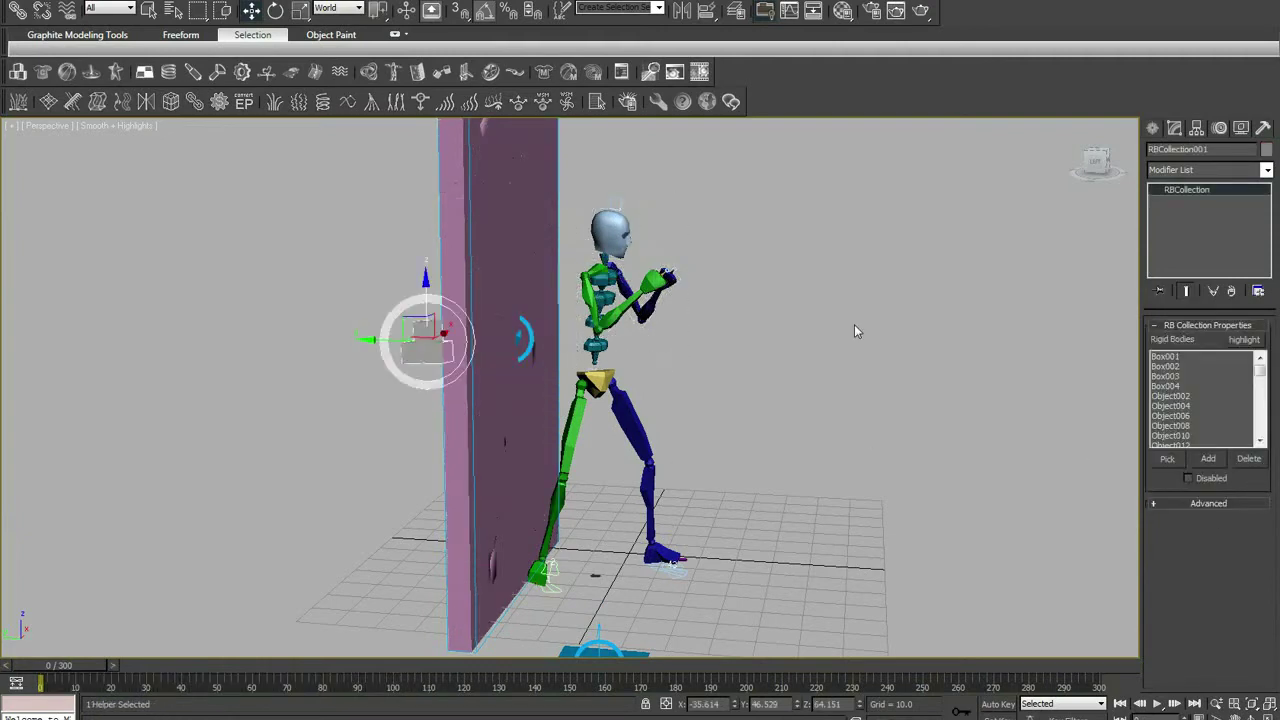
left_click(1167, 458)
scroll(750, 360, "up", 1)
scroll(750, 360, "up", 1)
scroll(700, 370, "up", 2)
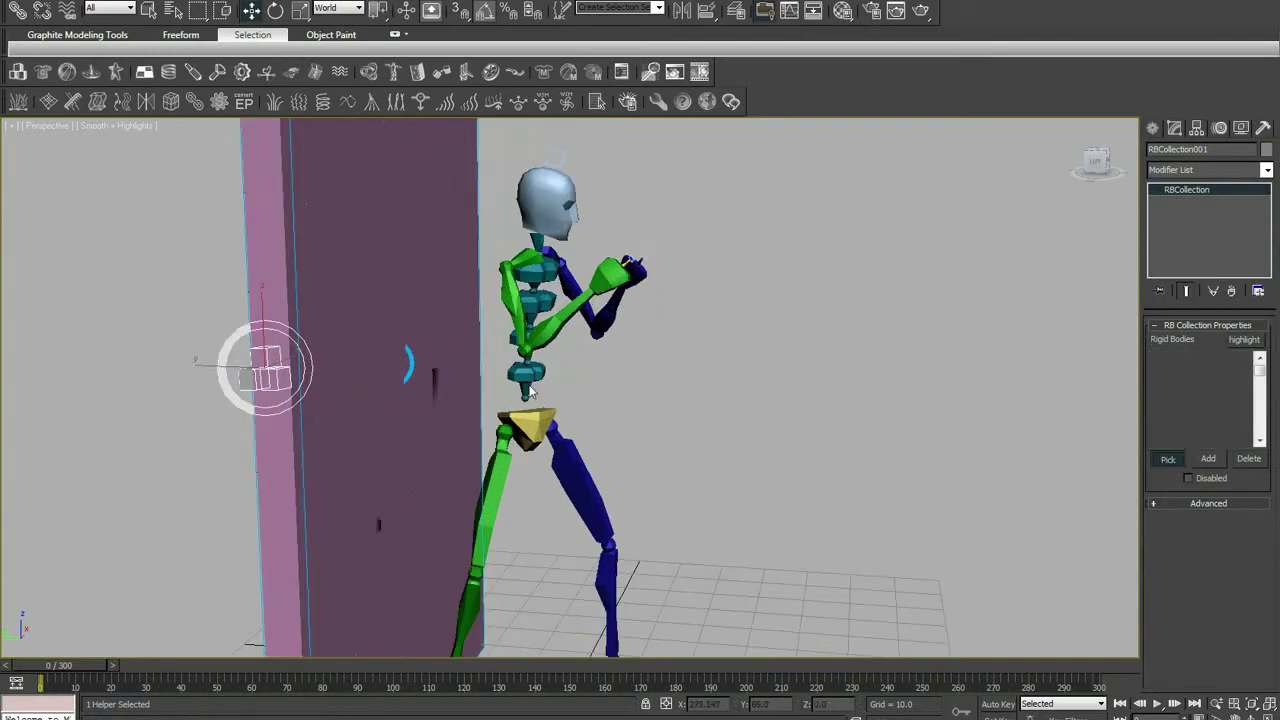
left_click(530, 392)
left_click(1165, 459)
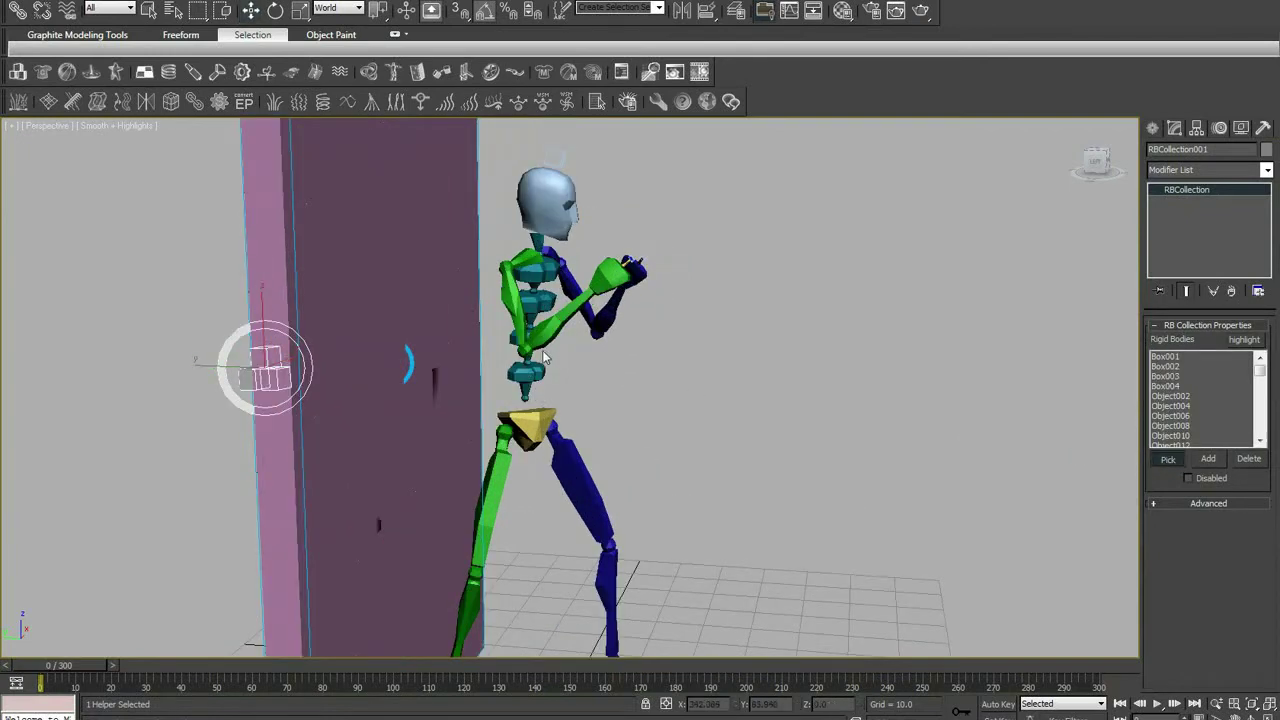
left_click(528, 328)
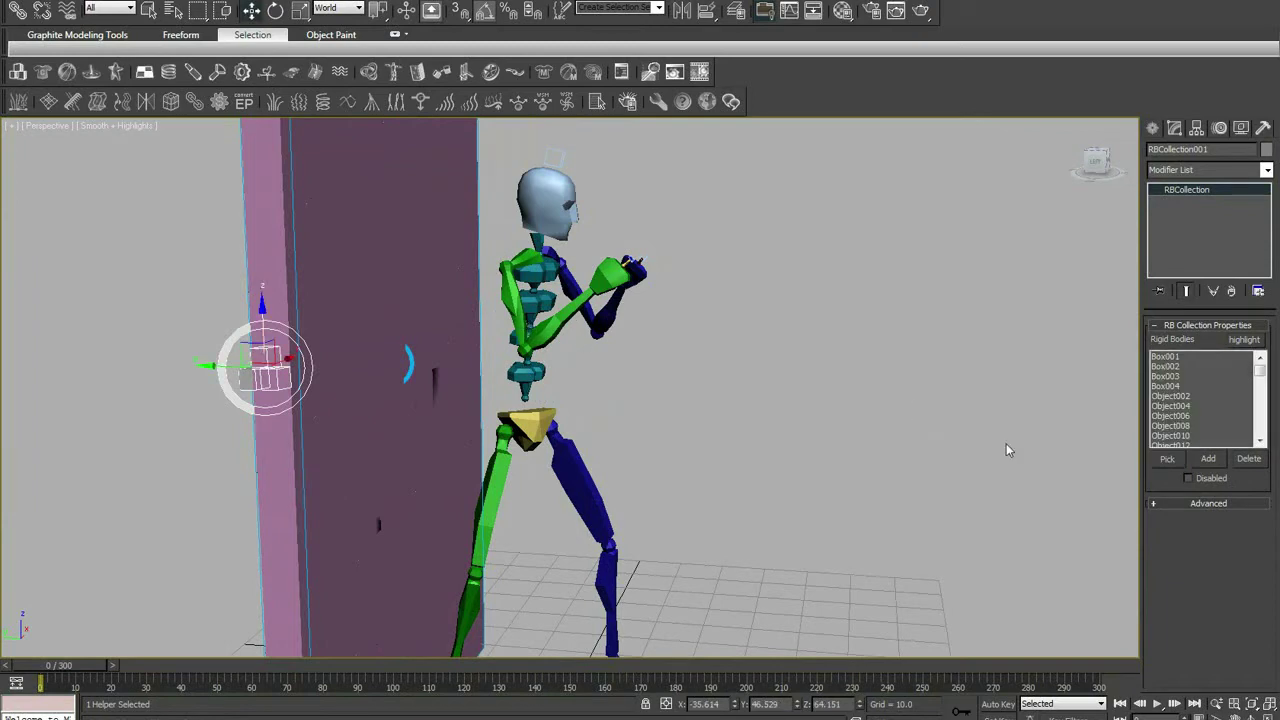
left_click(1165, 458)
right_click(1107, 458)
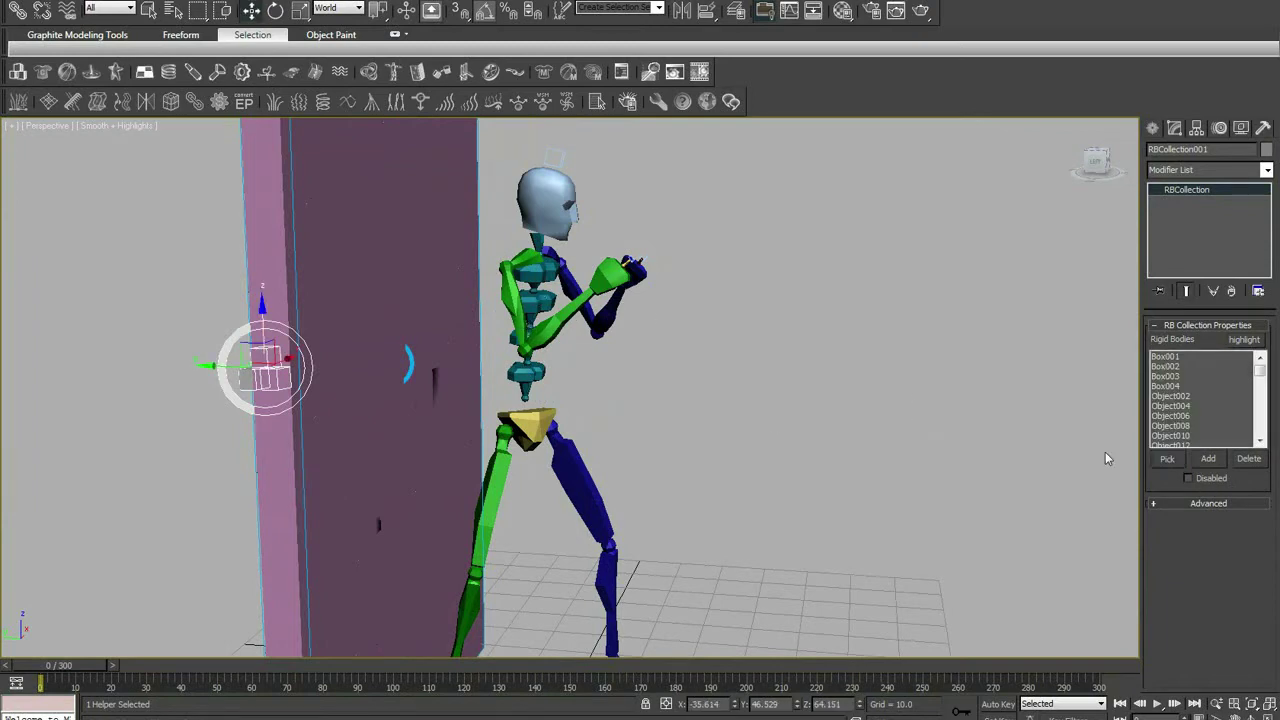
left_click(1168, 460)
left_click(1168, 460)
left_click(1162, 459)
right_click(1087, 427)
left_click(1167, 462)
left_click(510, 290)
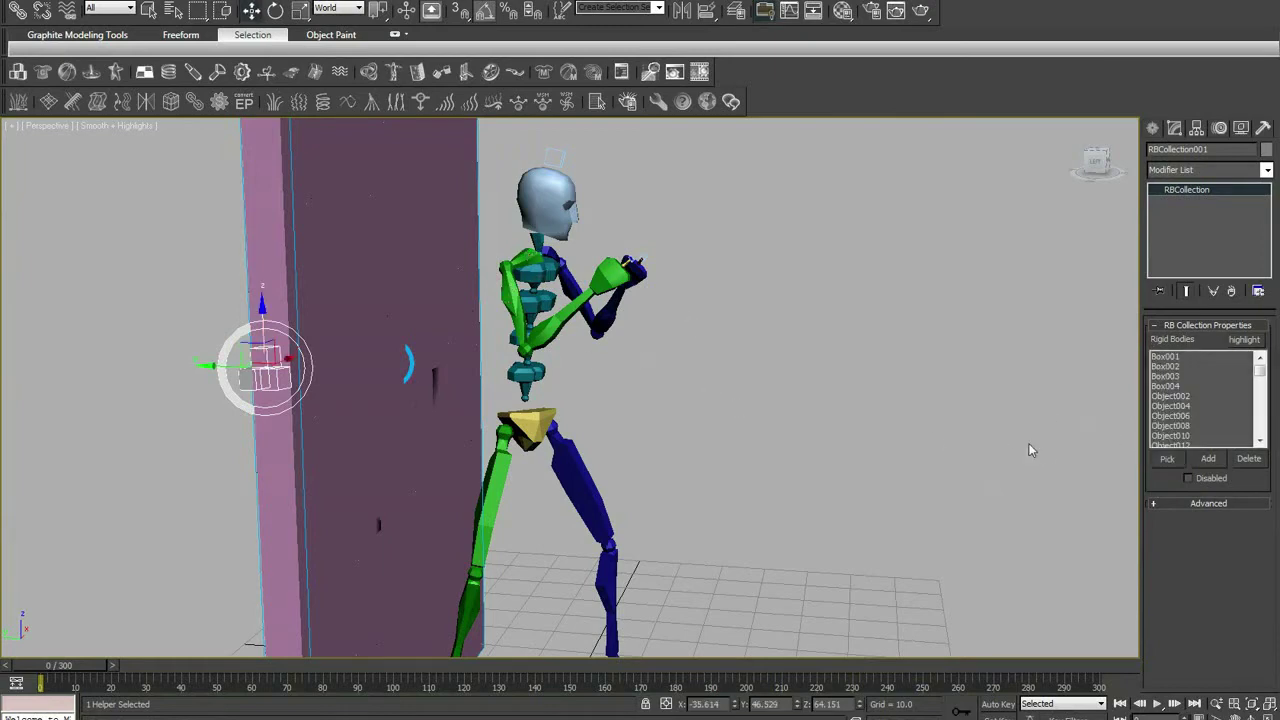
left_click(1162, 462)
left_click(1160, 463)
left_click(1167, 460)
right_click(968, 430)
left_click(1168, 461)
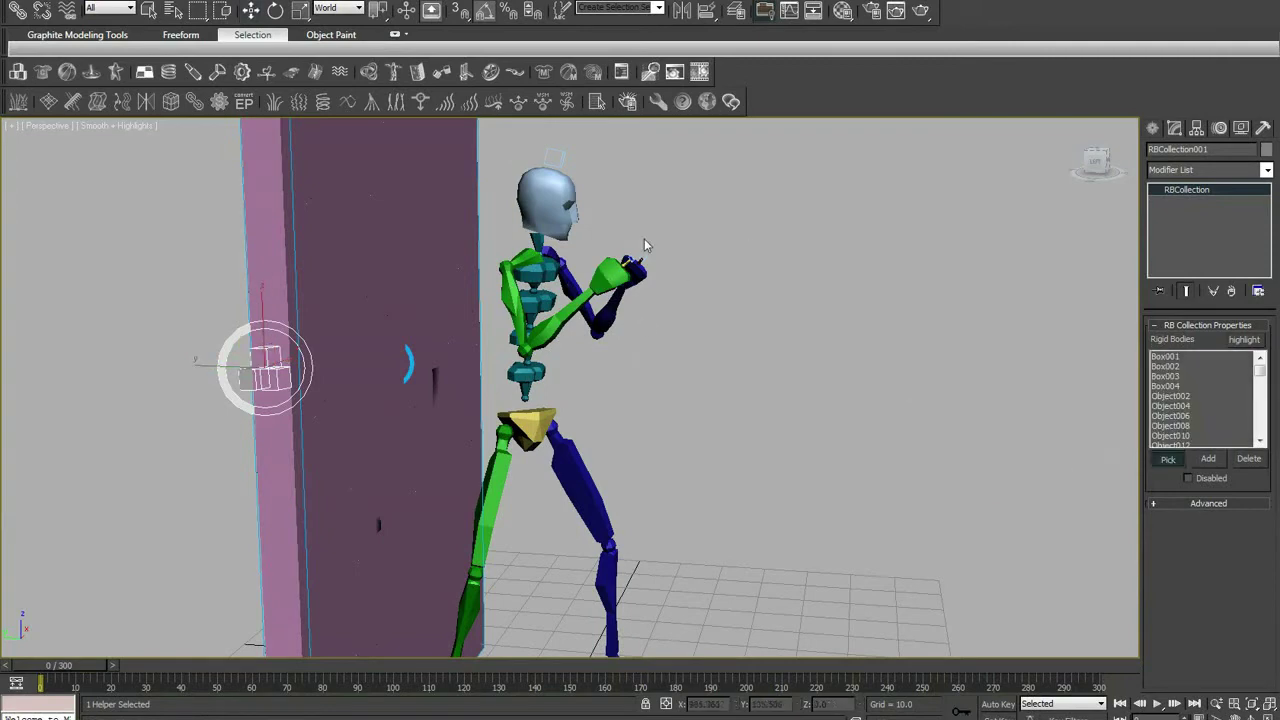
left_click(1168, 461)
left_click(1168, 461)
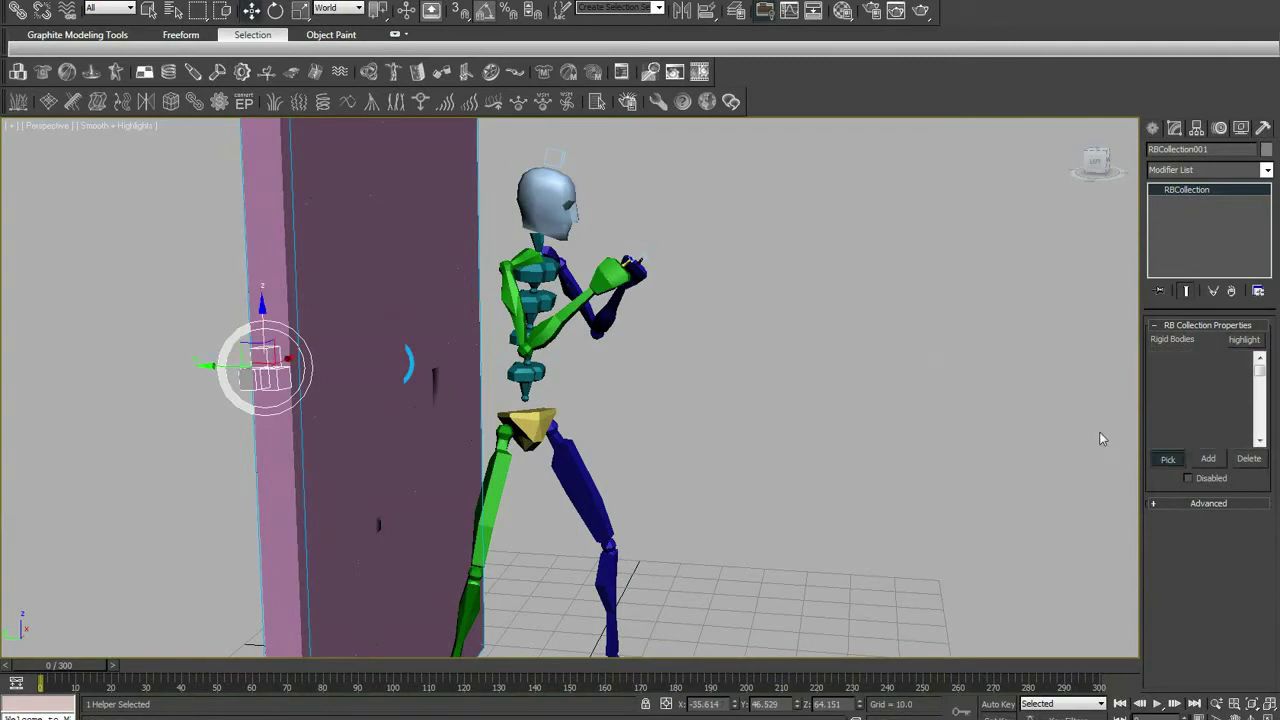
left_click(648, 288)
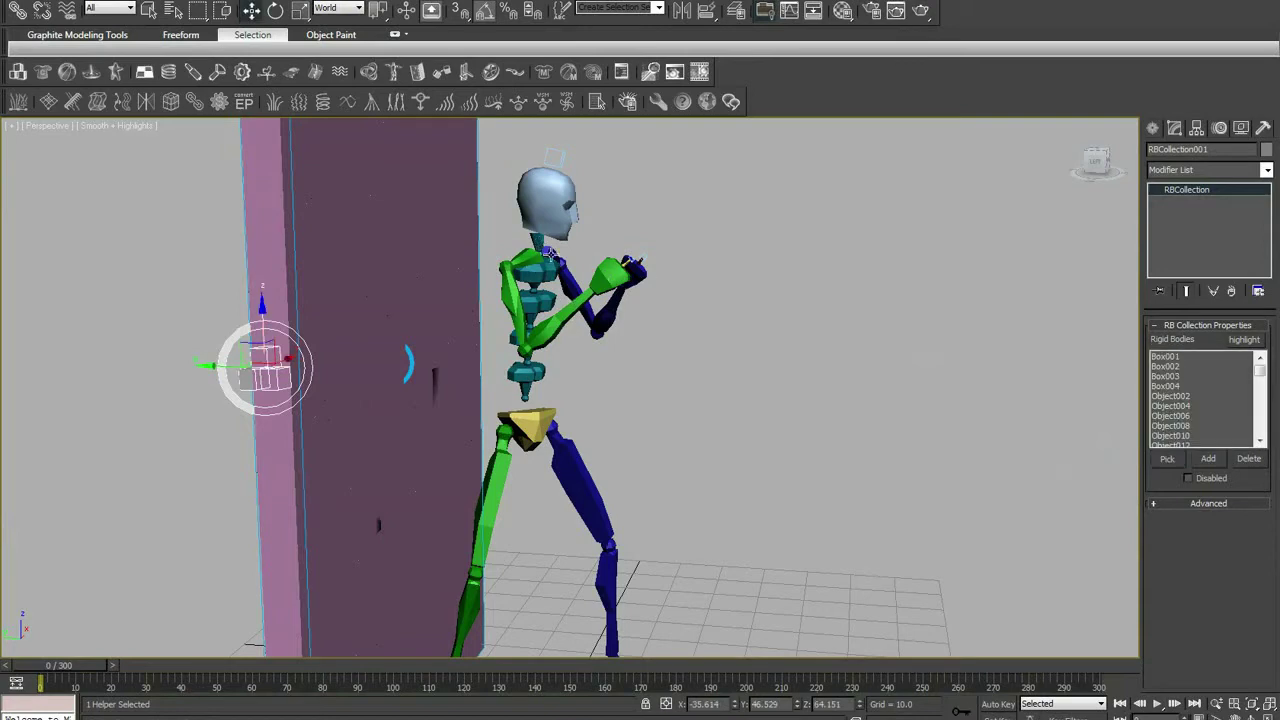
left_click_drag(489, 139, 666, 400)
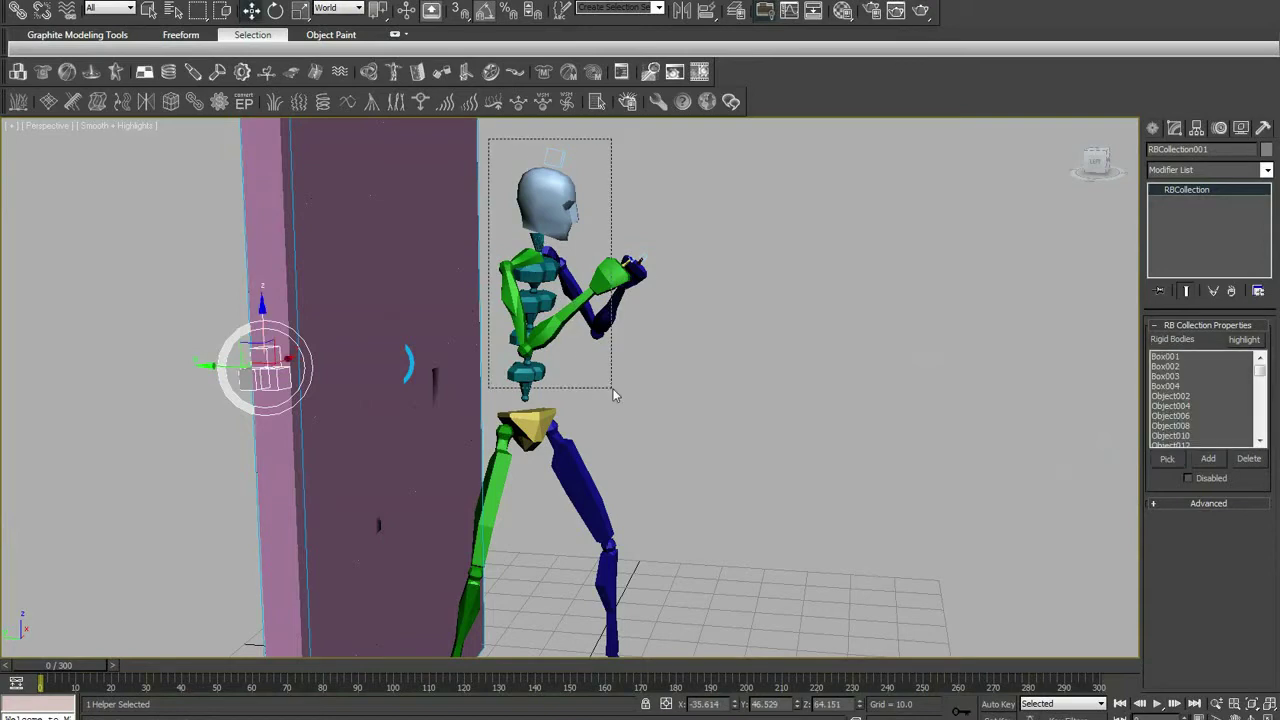
Give the biped parts a rigid body Mass of 0.8, then start the Havok preview of the punch.
left_click(630, 74)
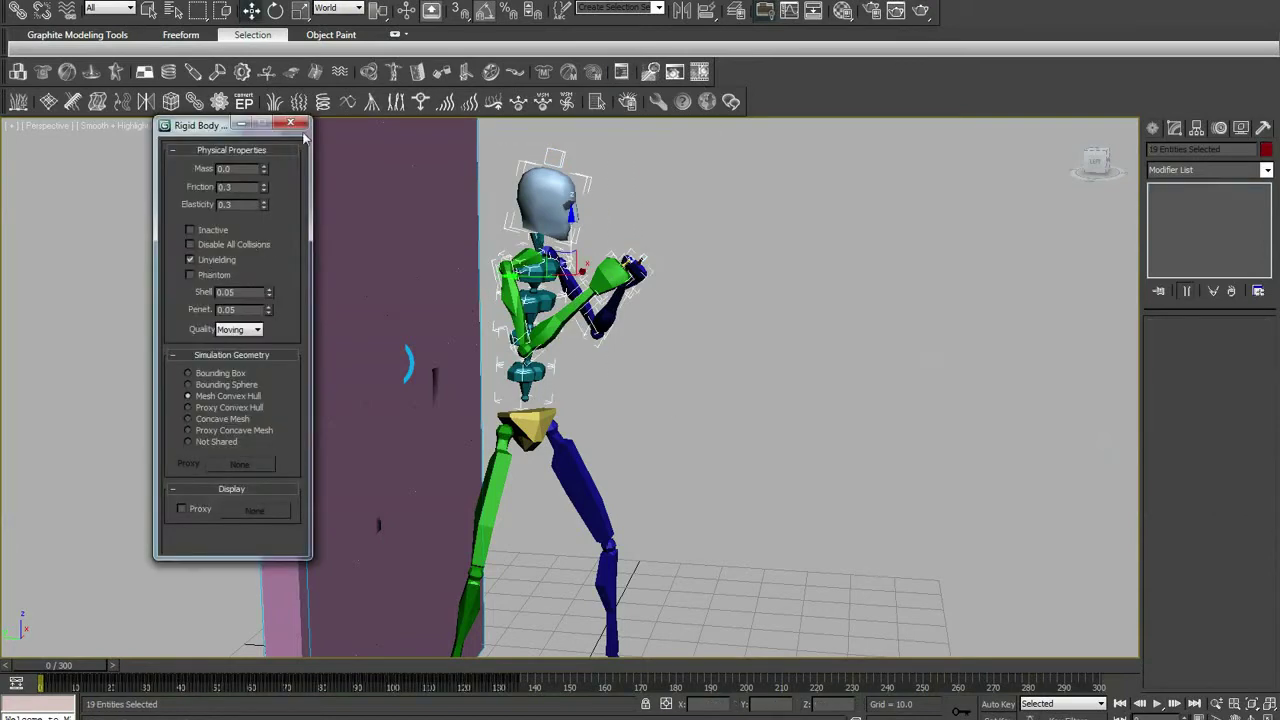
type("0")
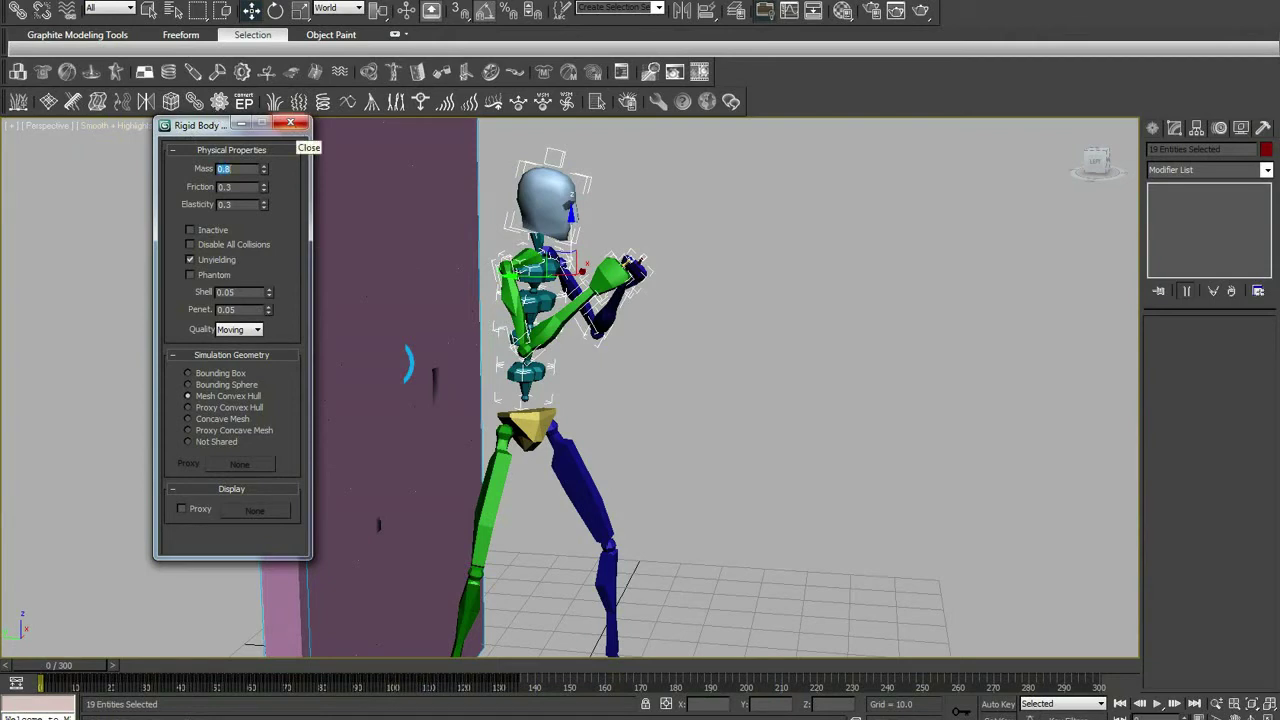
left_click(290, 123)
left_click(675, 73)
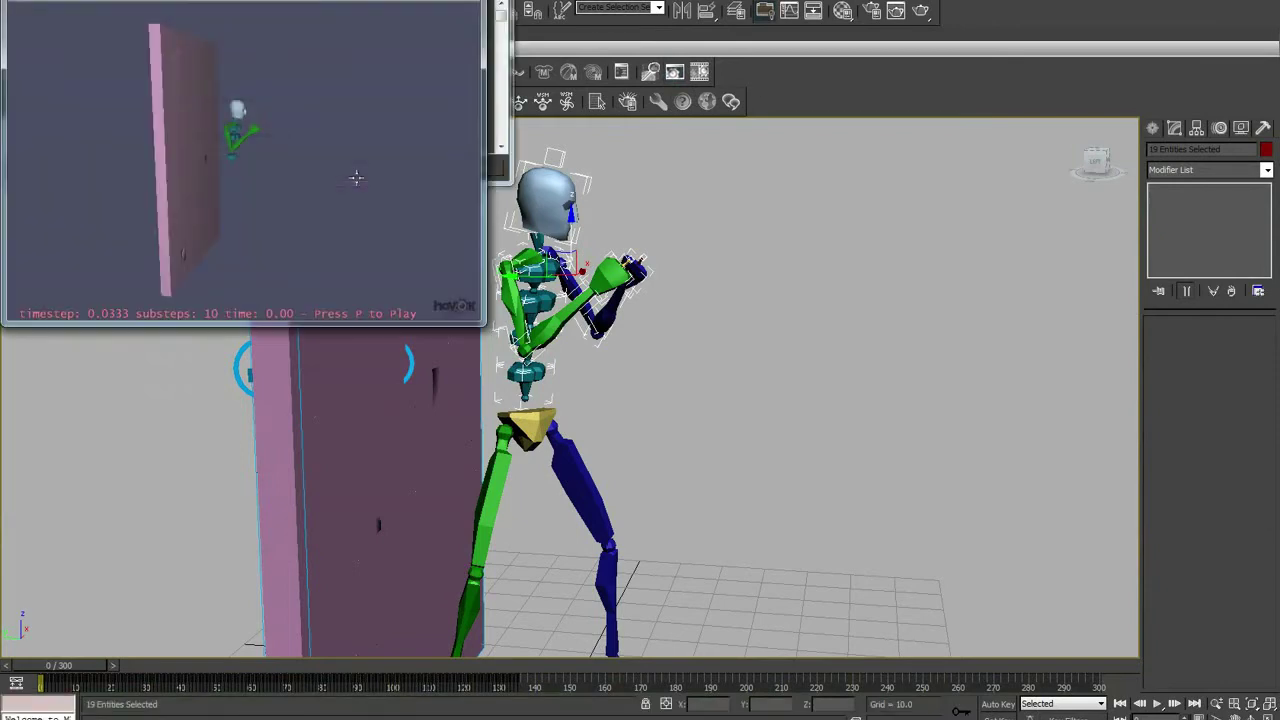
key("p")
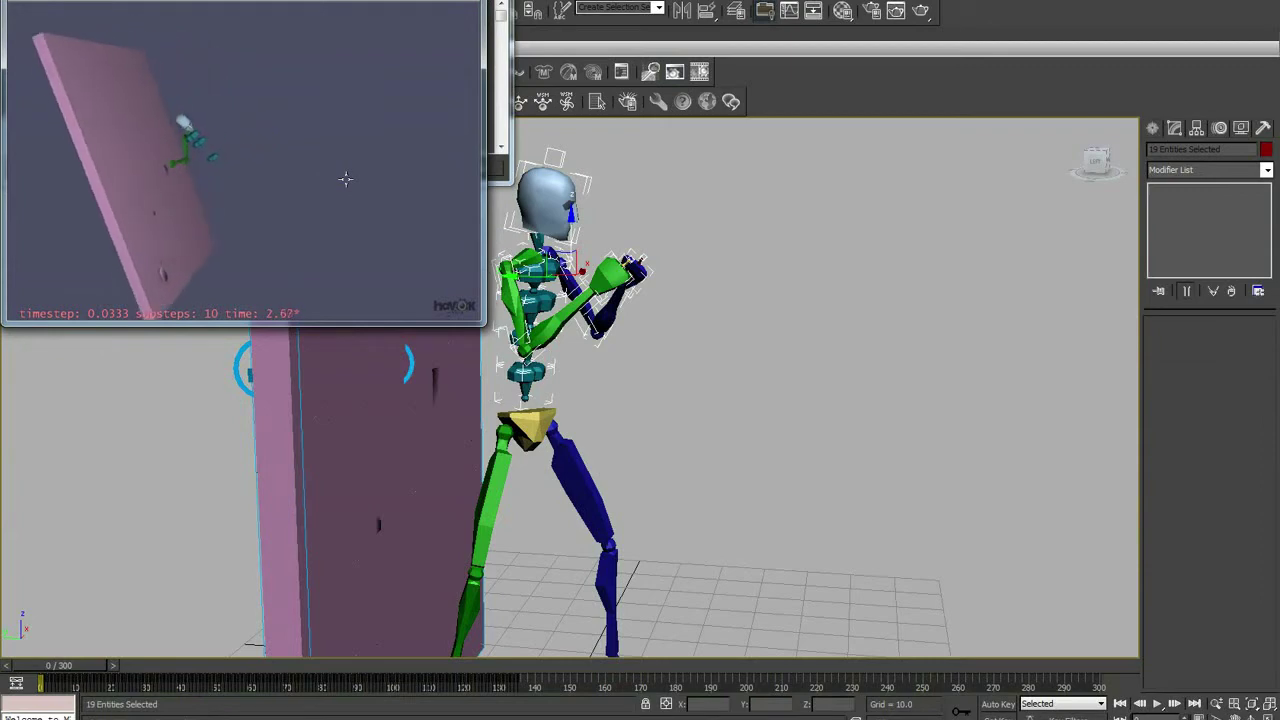
Close the preview and select every Fracture001 piece from Box001 to the last.
key("p")
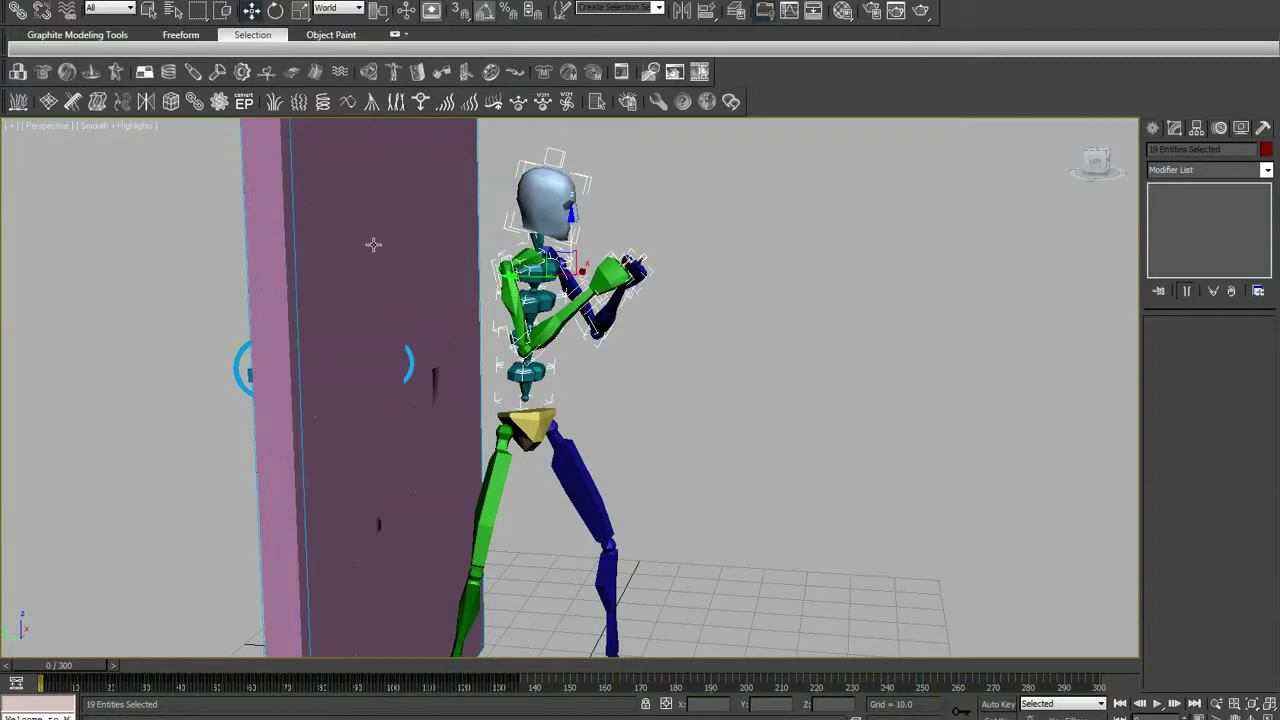
left_click(373, 244)
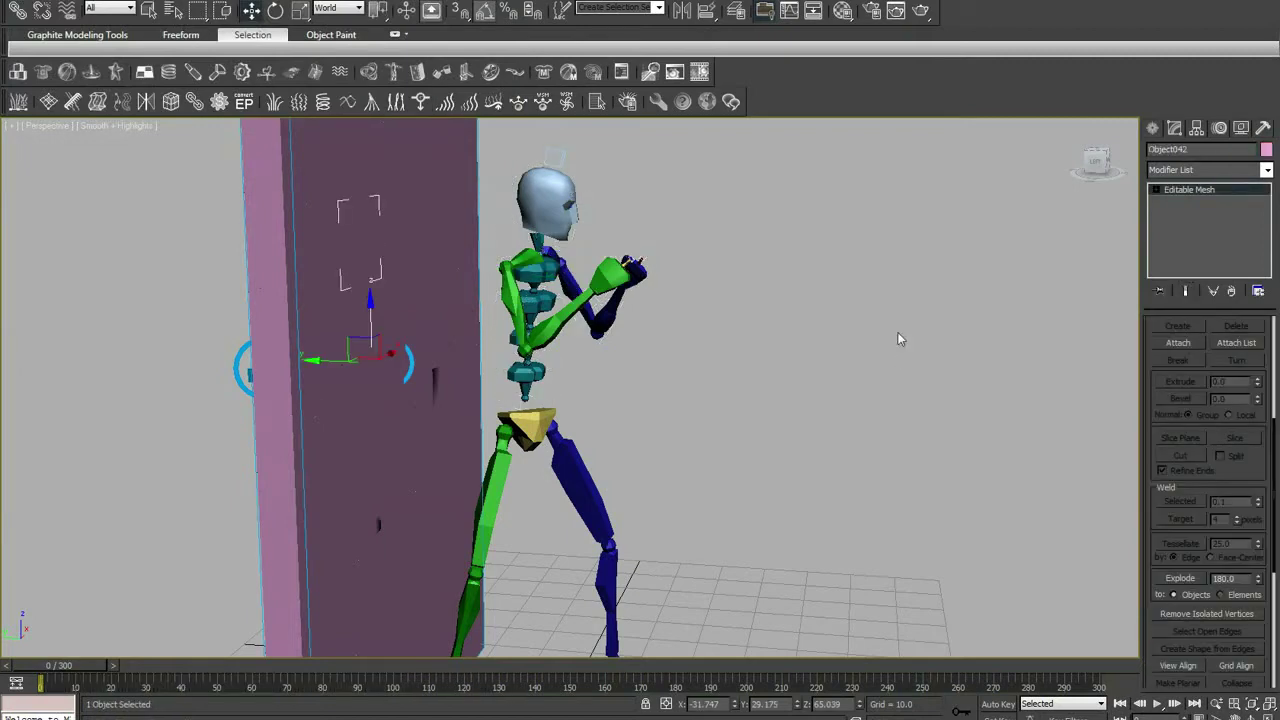
left_click(412, 364)
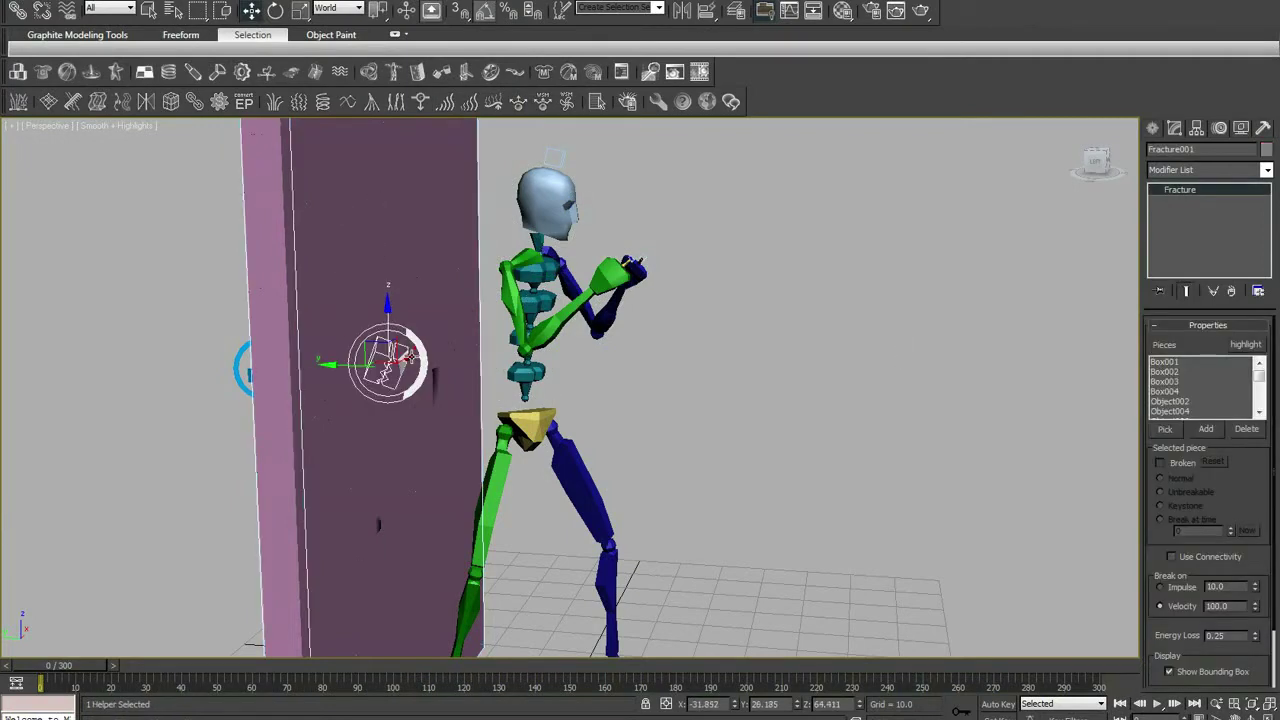
left_click(1174, 364)
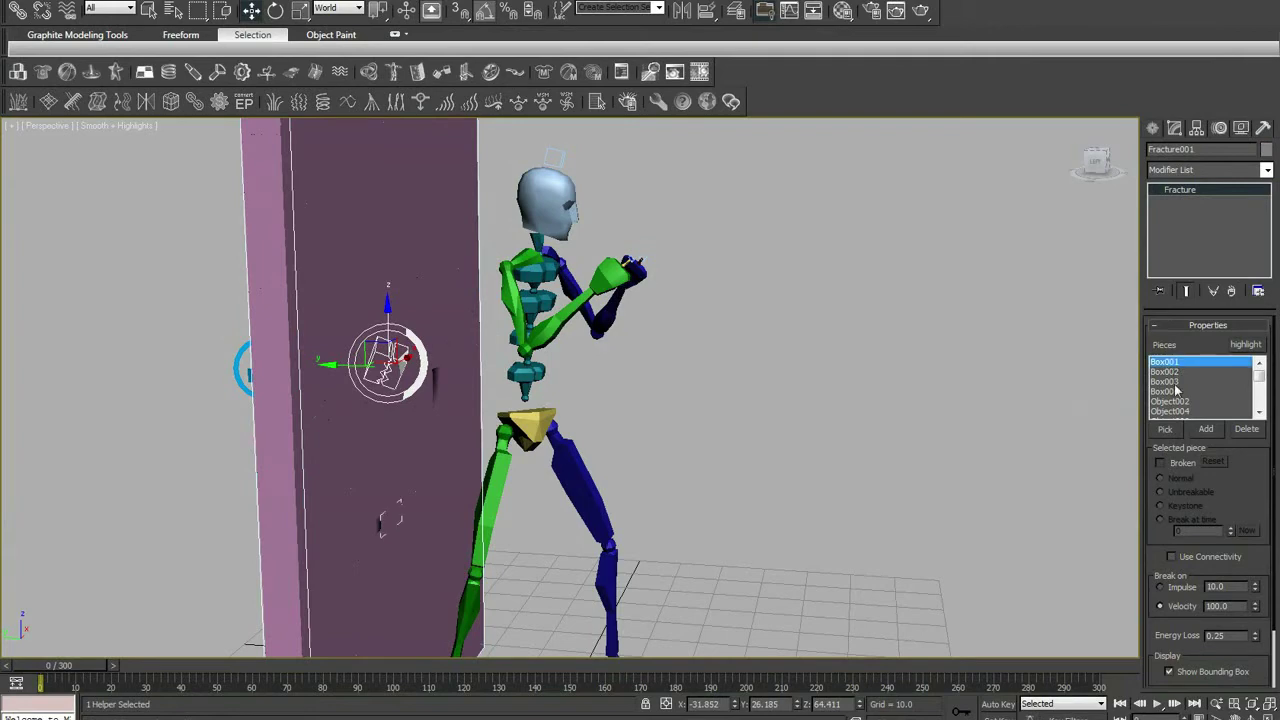
scroll(1176, 380, "down", 10)
scroll(1177, 392, "down", 15)
scroll(1177, 392, "down", 12)
scroll(1175, 405, "down", 13)
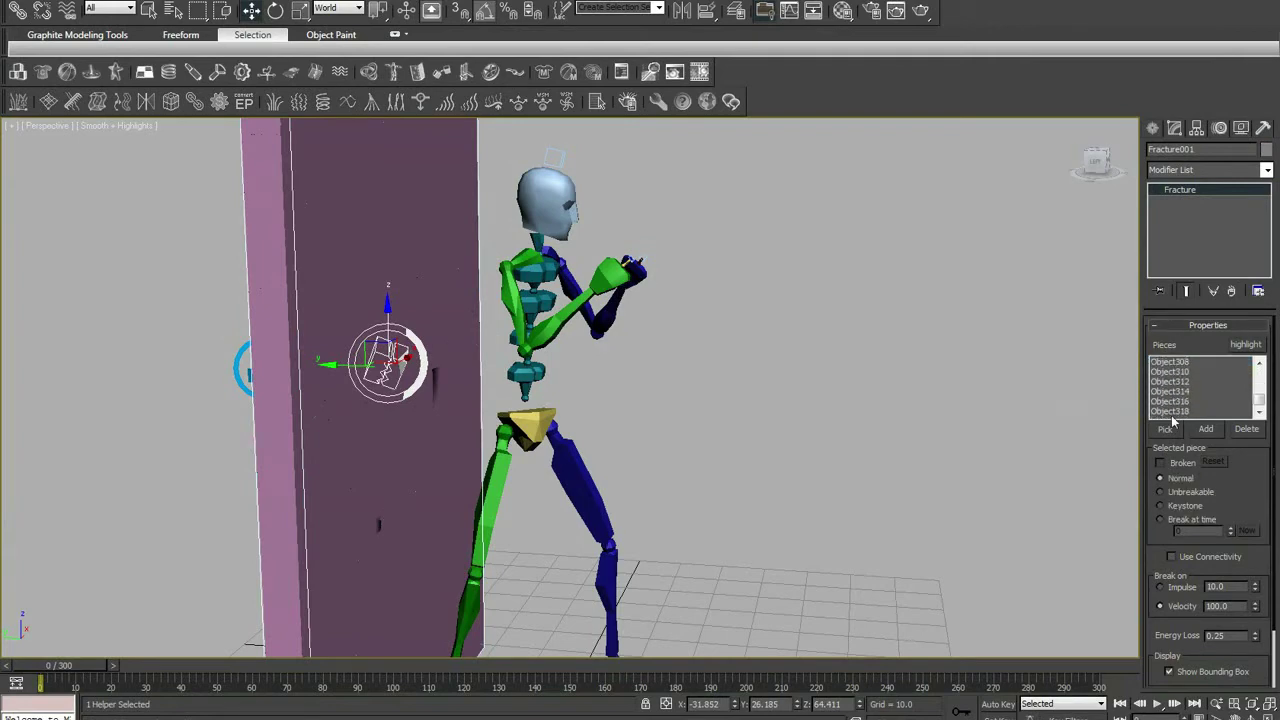
left_click(1177, 416, "shift")
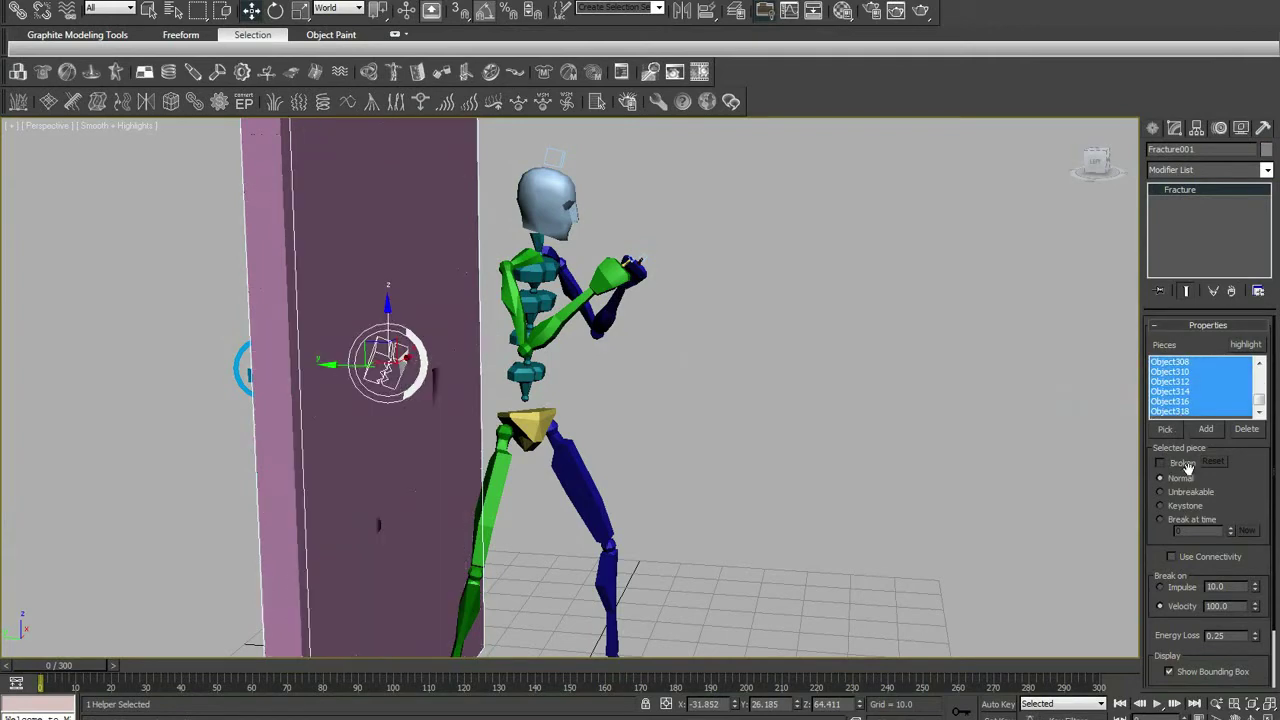
Set the pieces' Break on Velocity threshold to 50.
middle_click_drag(863, 284, 959, 457, "alt")
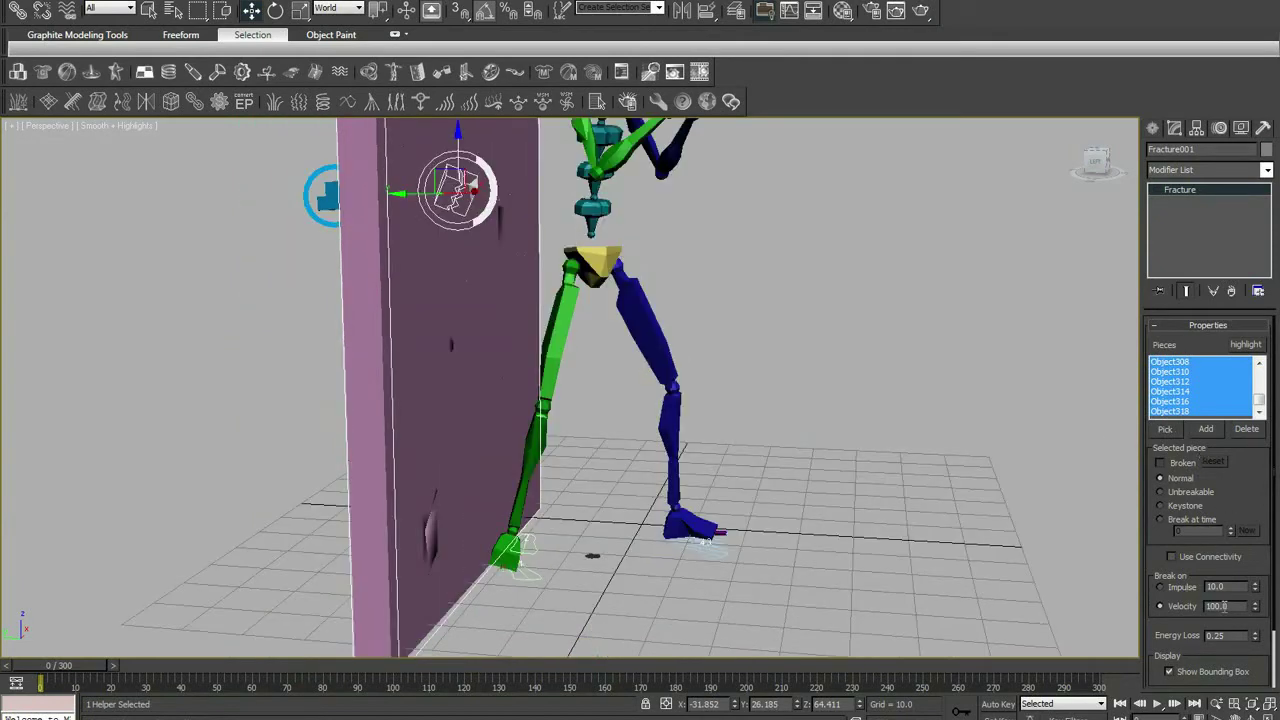
left_click_drag(1222, 606, 1152, 606)
type("2")
left_click(674, 71)
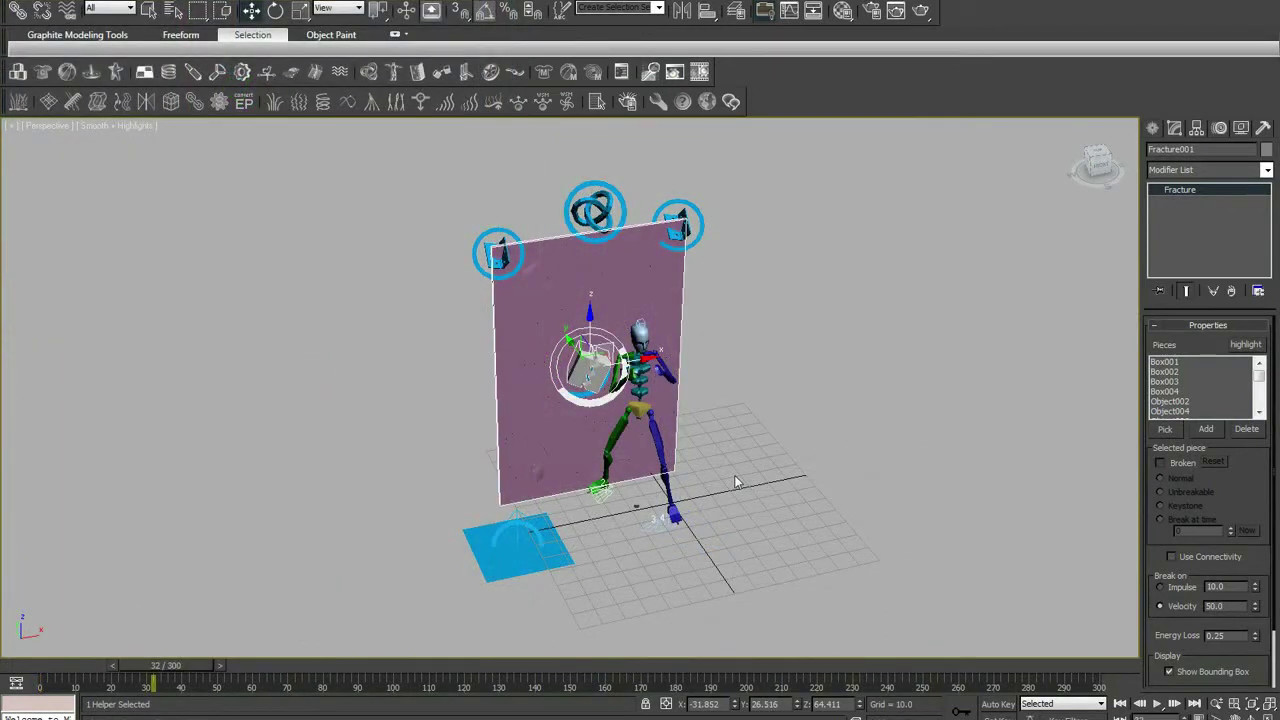
Frame the pink wall in the Perspective view and select it.
middle_click_drag(735, 483, 710, 468)
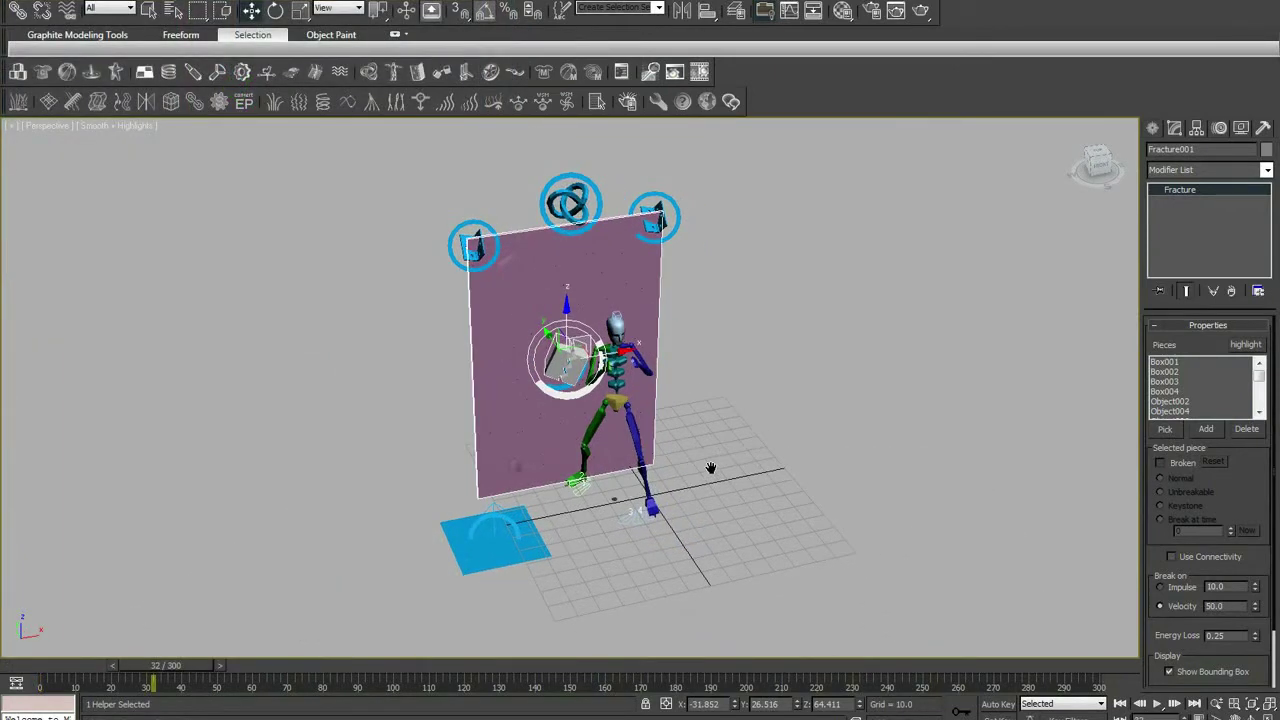
scroll(710, 468, "up", 3)
middle_click_drag(684, 233, 686, 295)
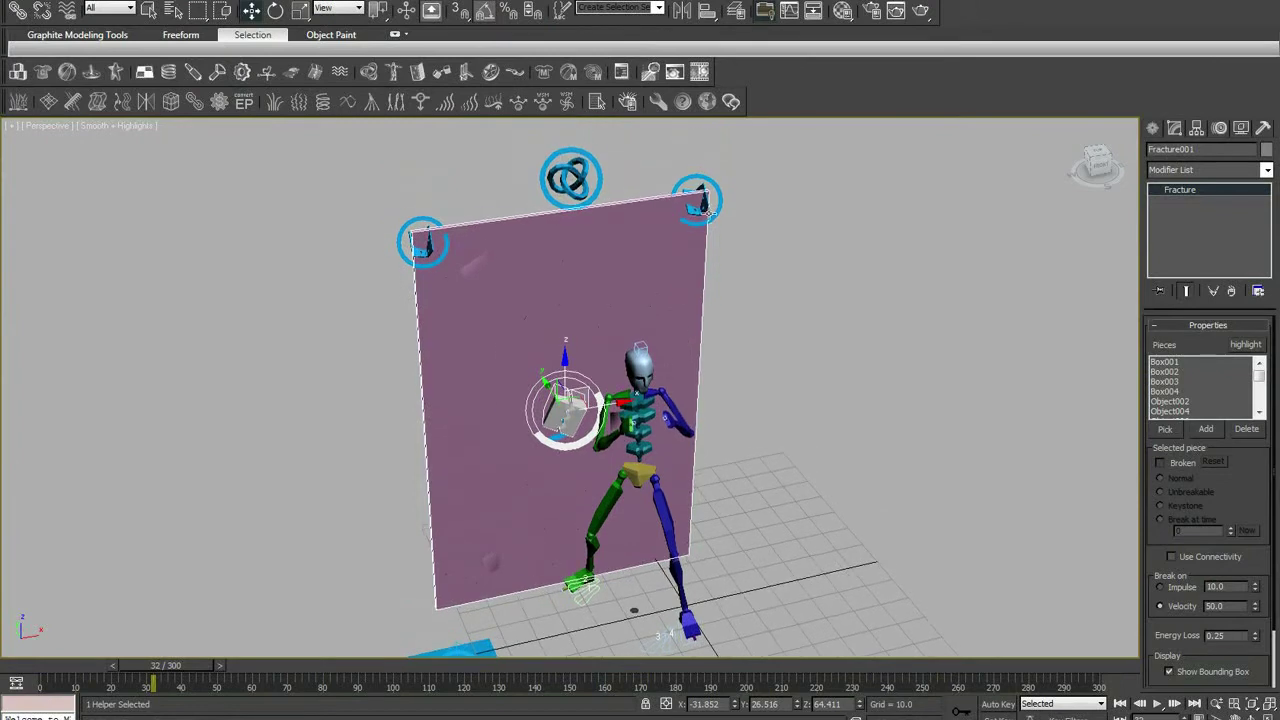
left_click(660, 216)
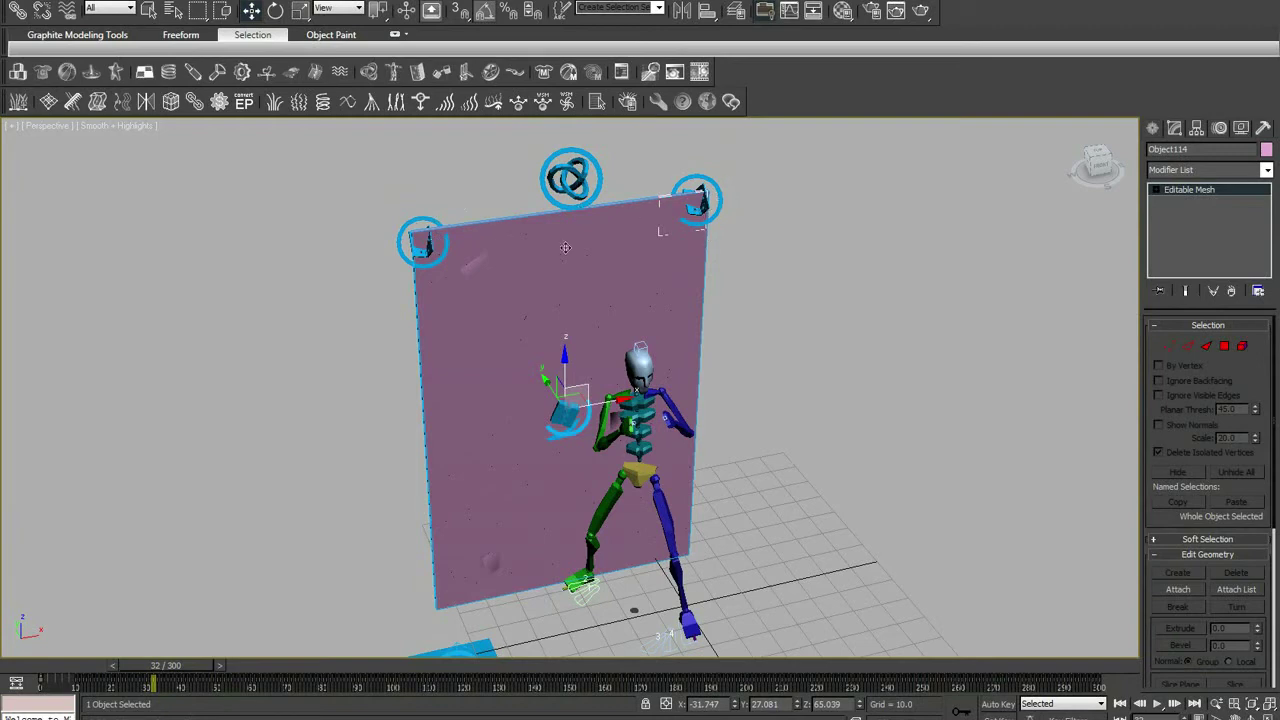
middle_click_drag(545, 420, 575, 394)
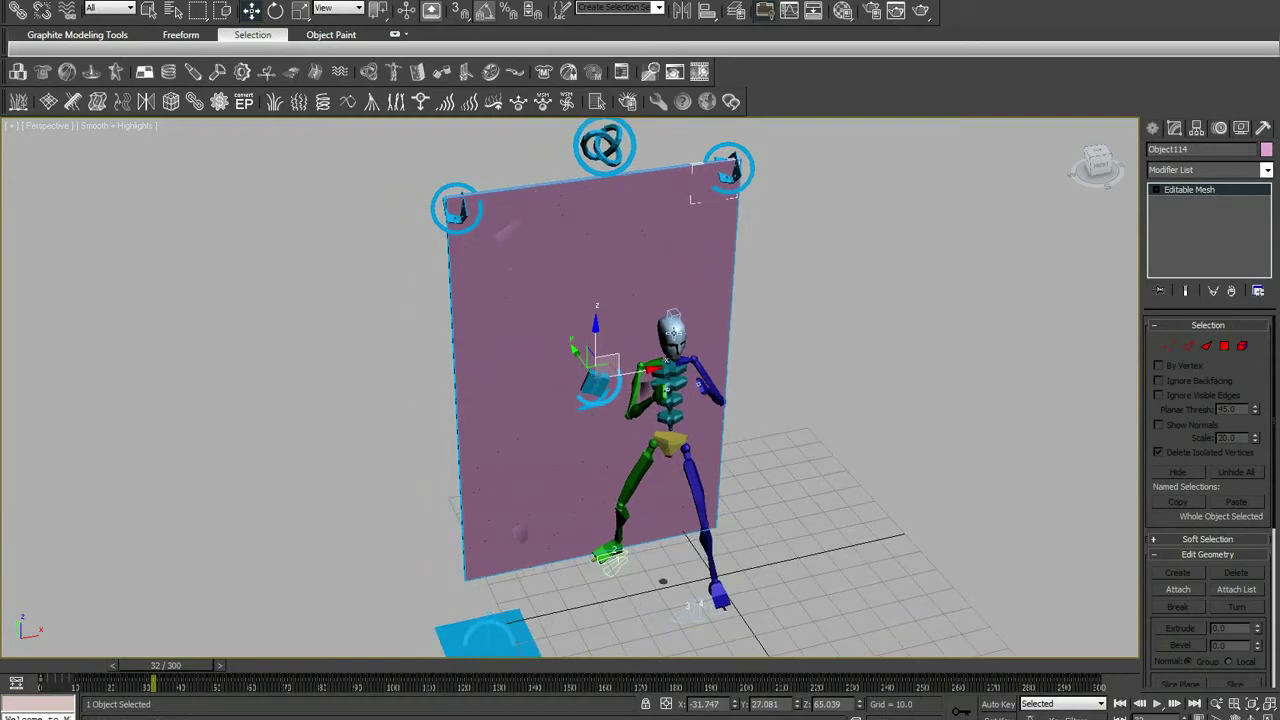
Select the biped's head and the fracture helper, scrub the timeline, then replay the punch from frame 0.
left_click(672, 333)
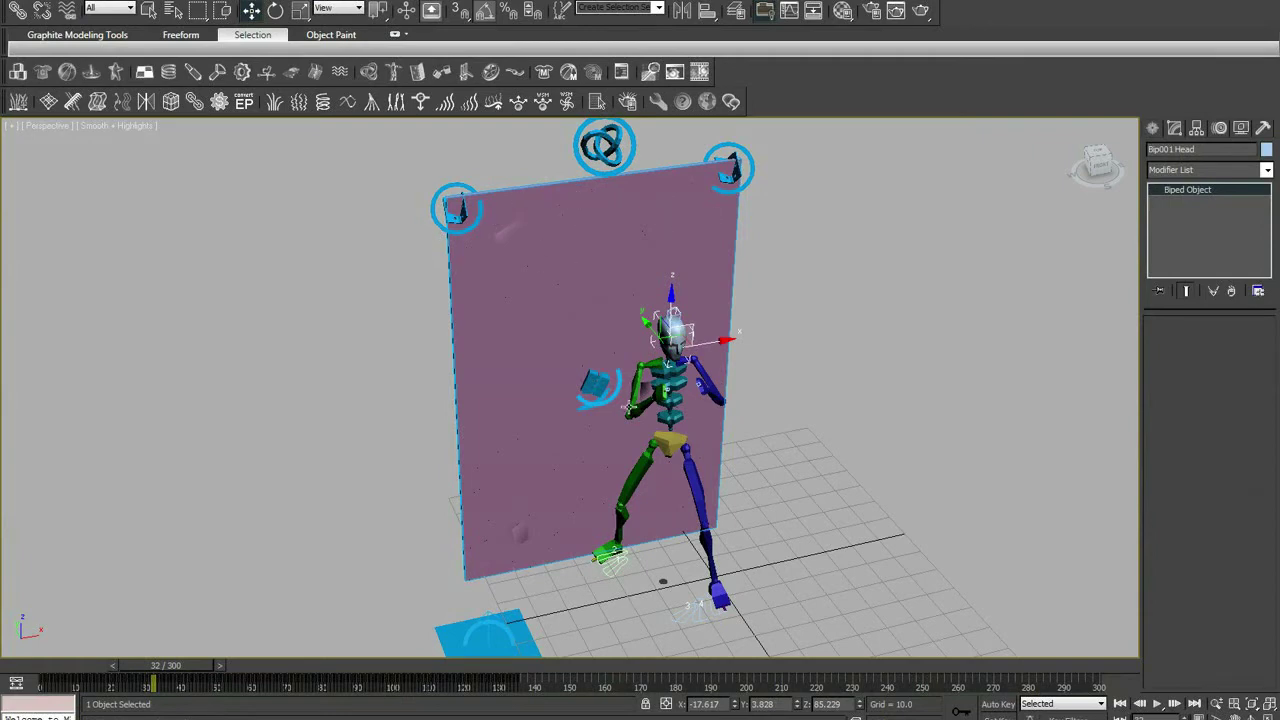
left_click(595, 390)
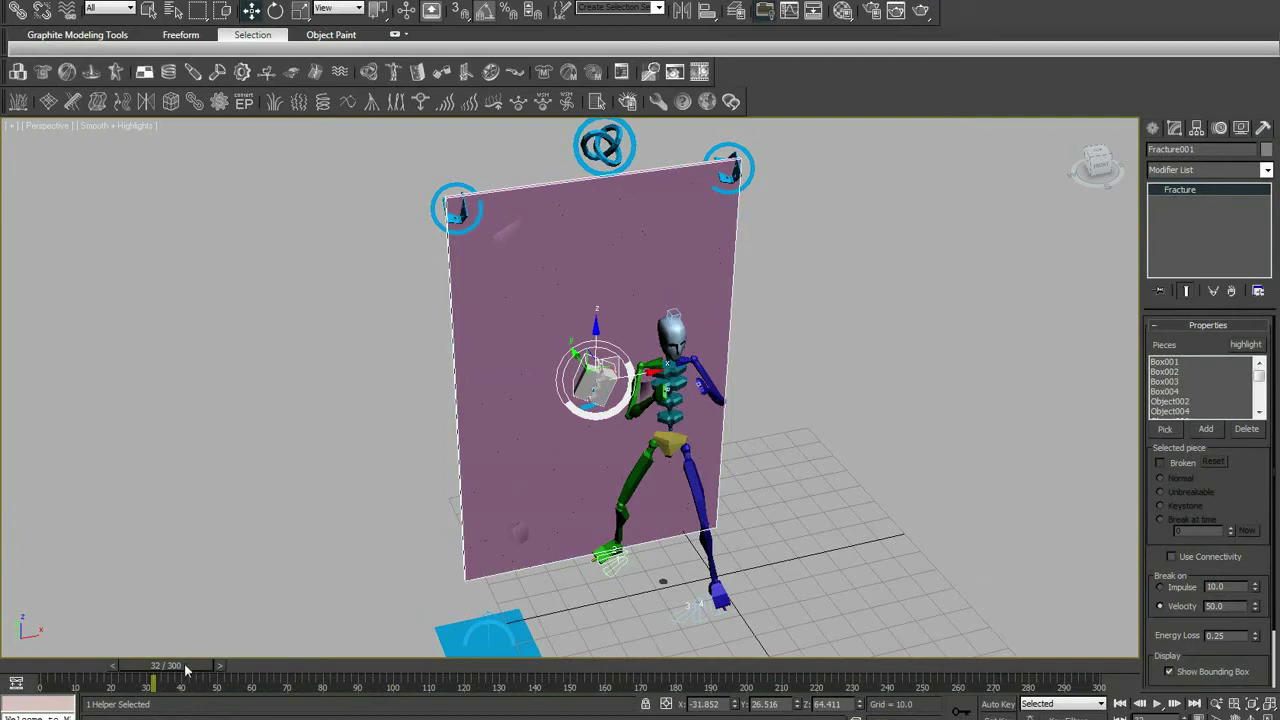
left_click_drag(185, 671, 452, 635)
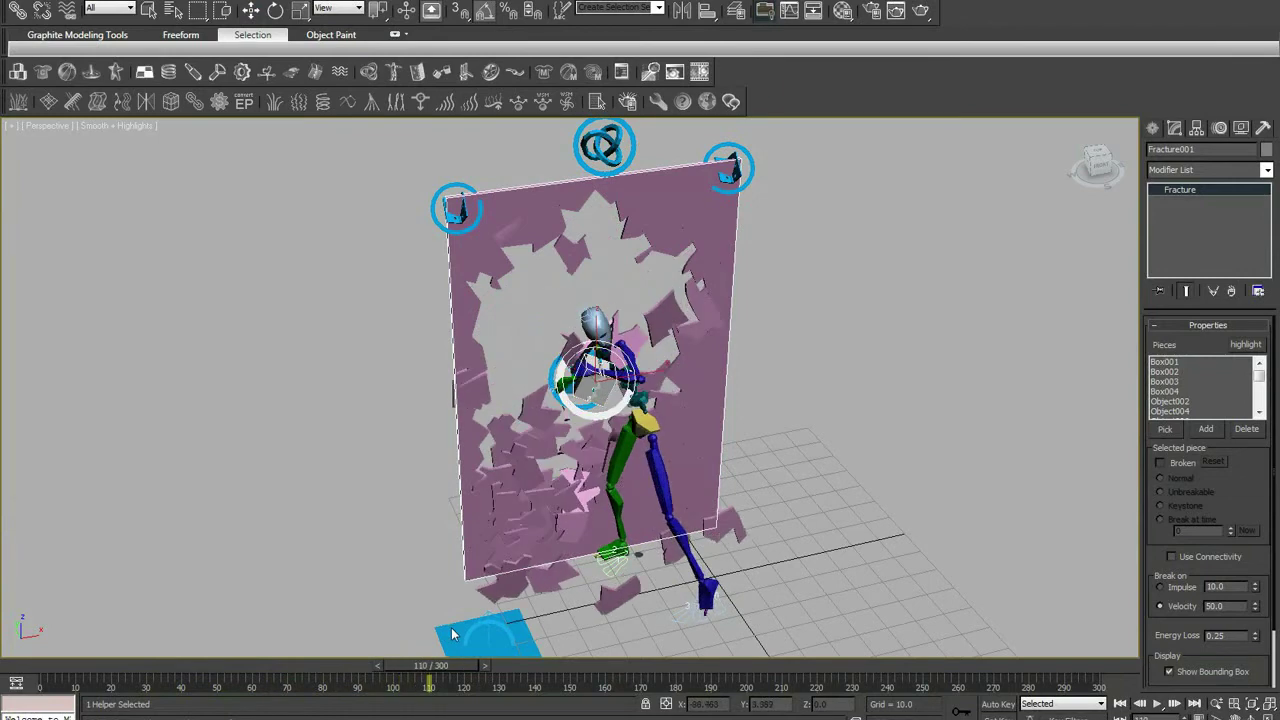
left_click(1120, 703)
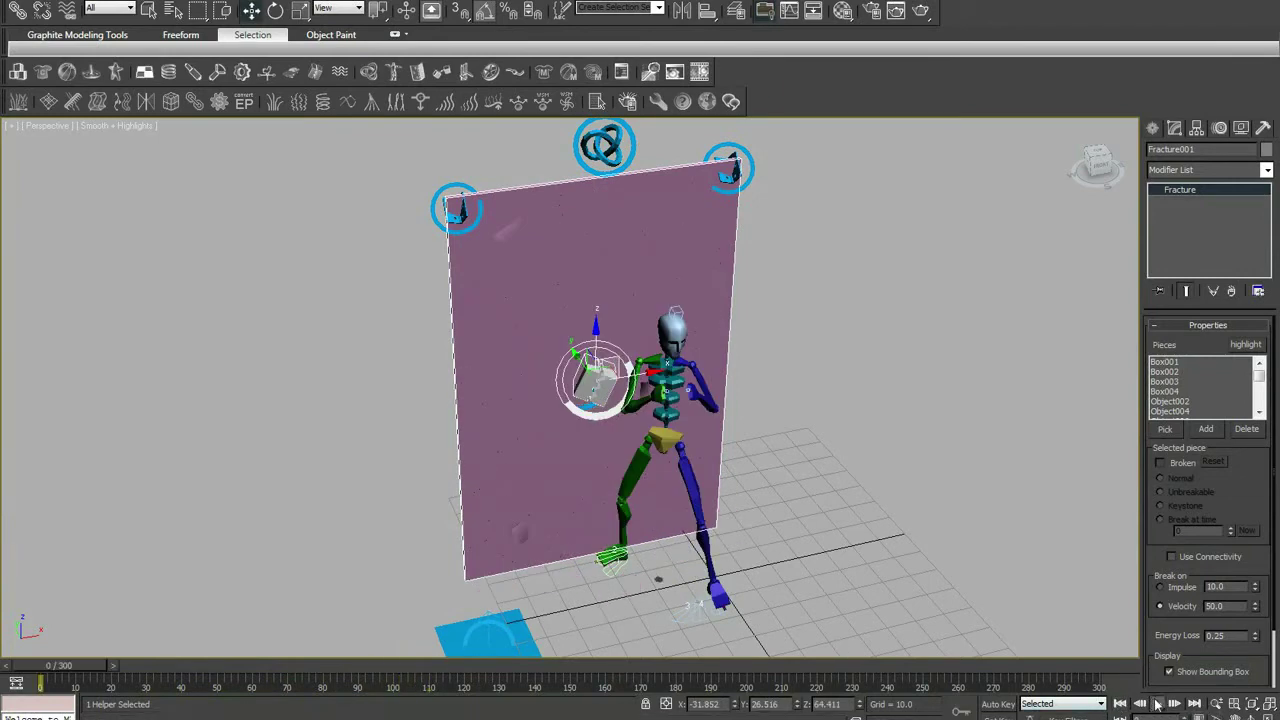
left_click(1157, 703)
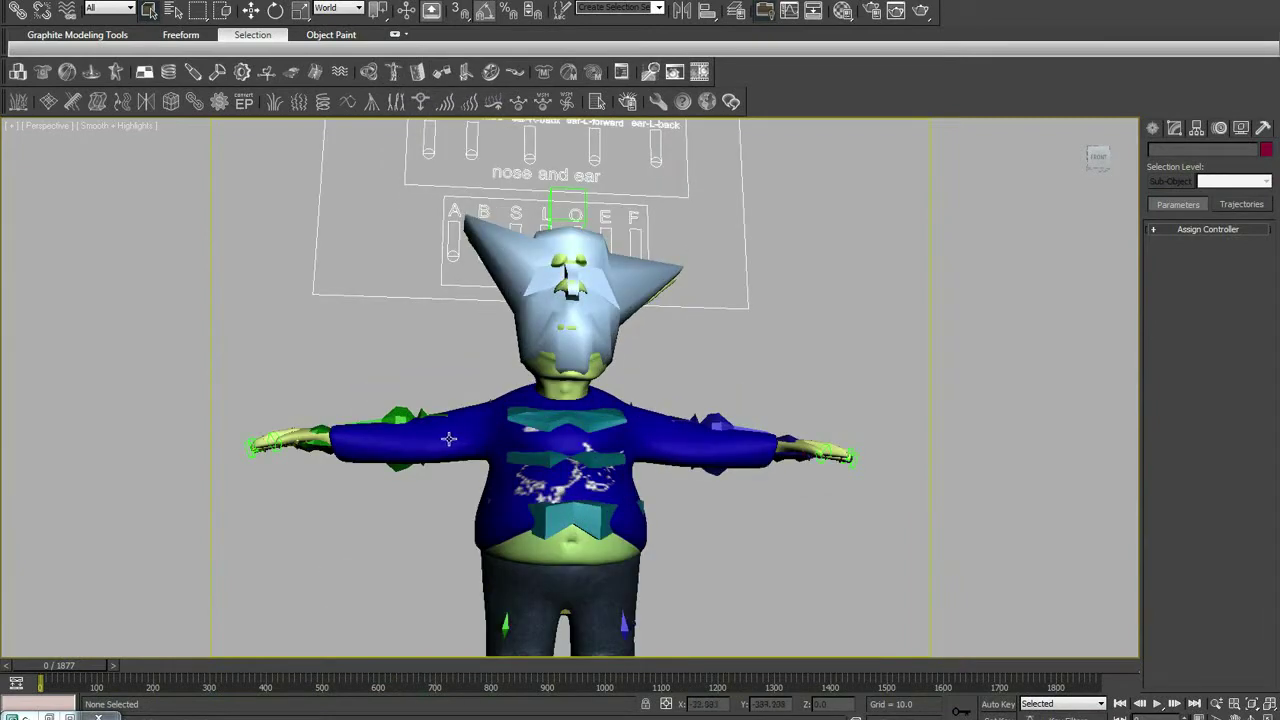
left_click(567, 326)
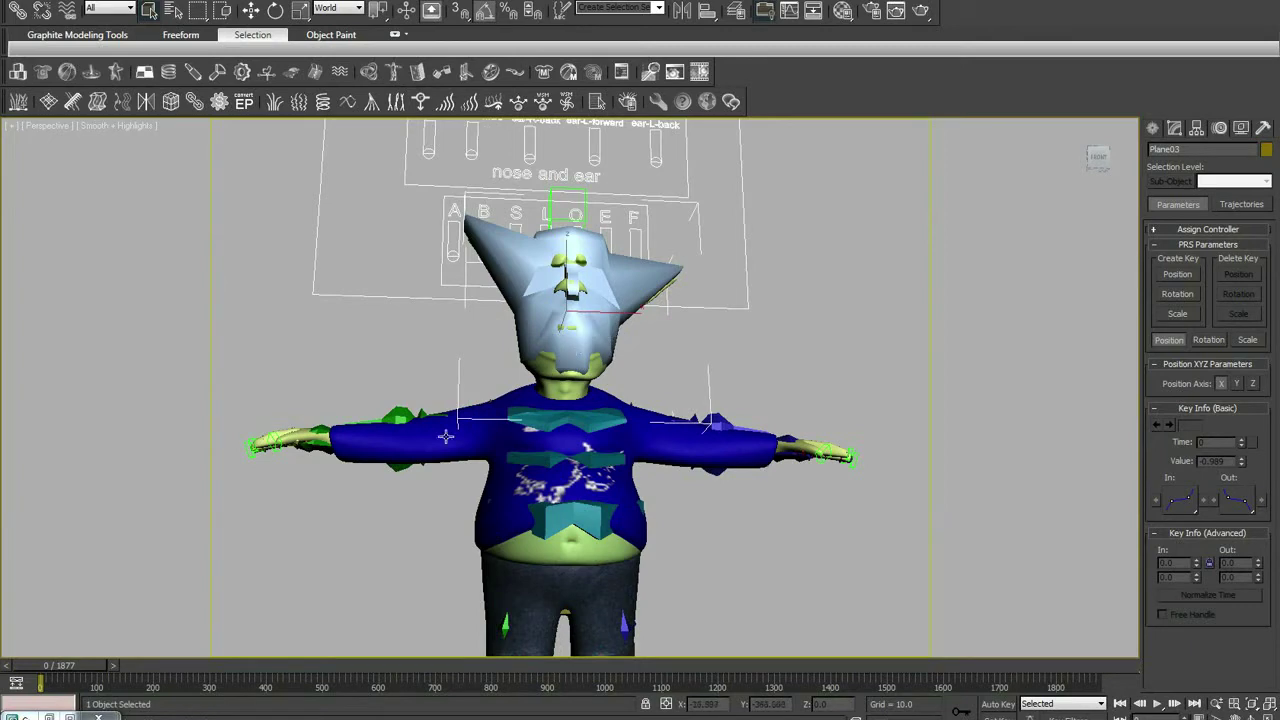
left_click(393, 426)
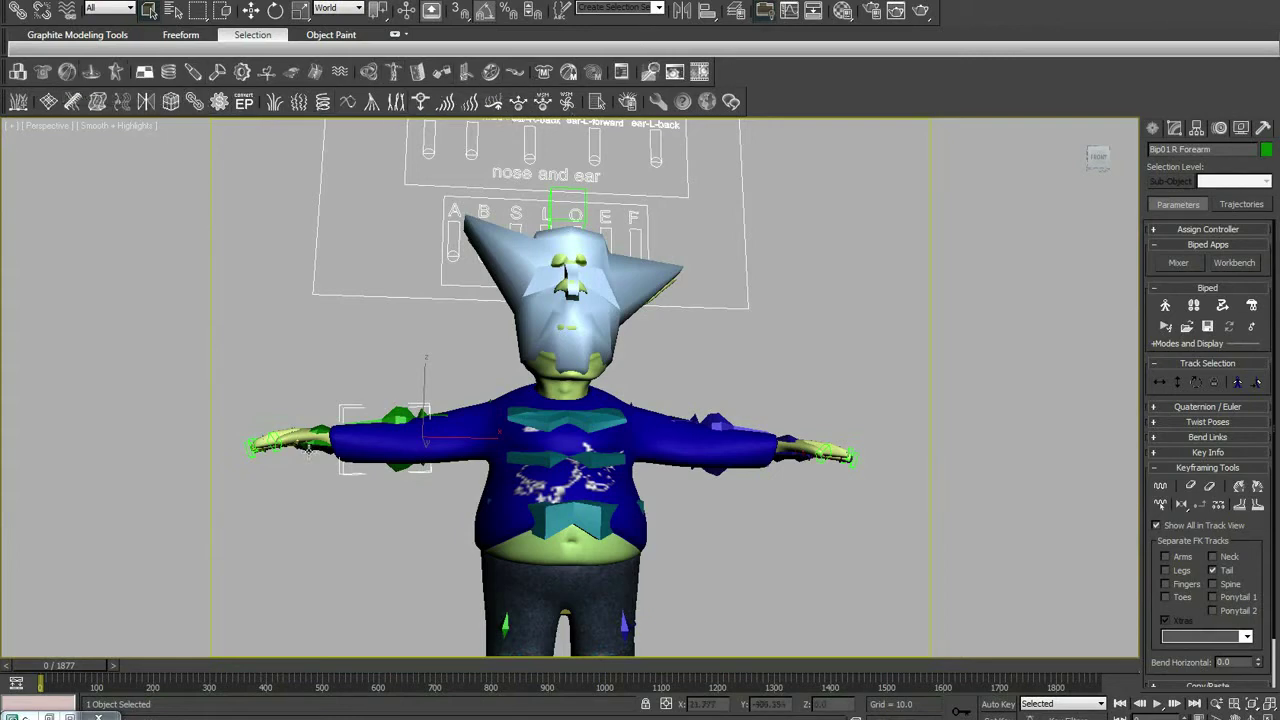
scroll(731, 384, "down", 3)
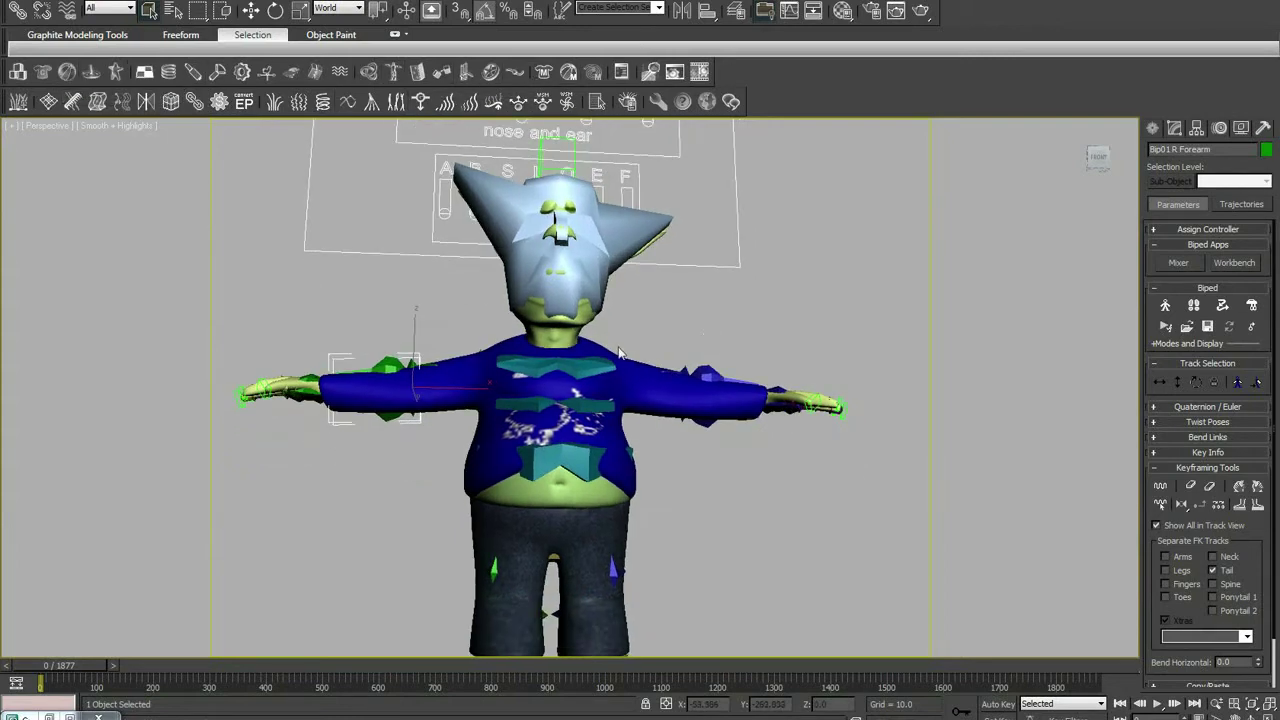
scroll(613, 352, "up", 3)
Copy the rctmakeragdollui() command from ragdoll.txt and close Notepad.
key("alt+Tab")
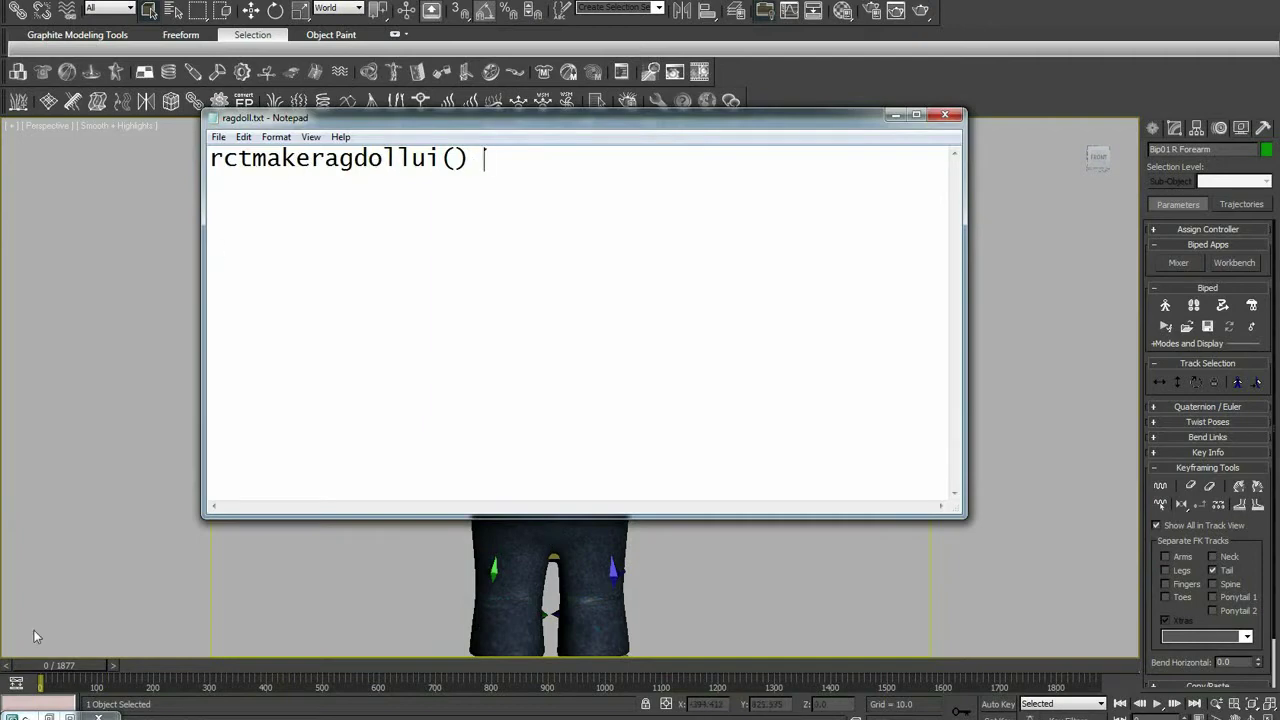
left_click(48, 708)
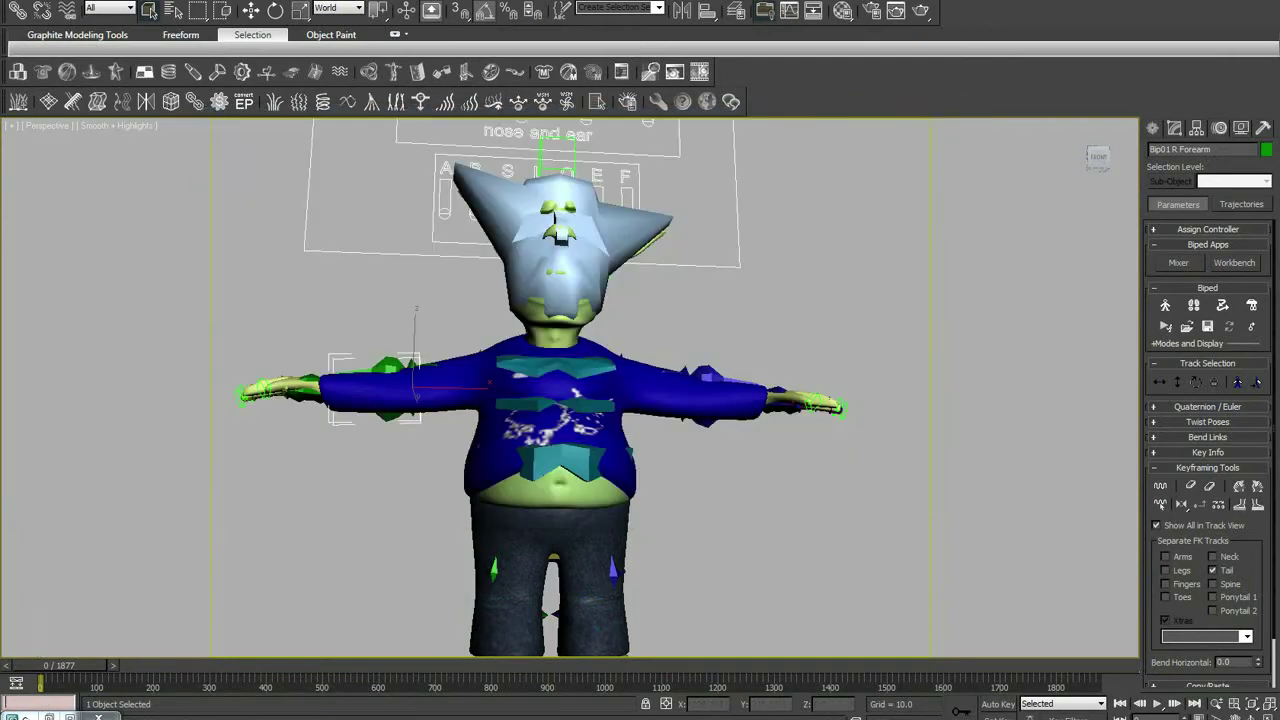
left_click(48, 708)
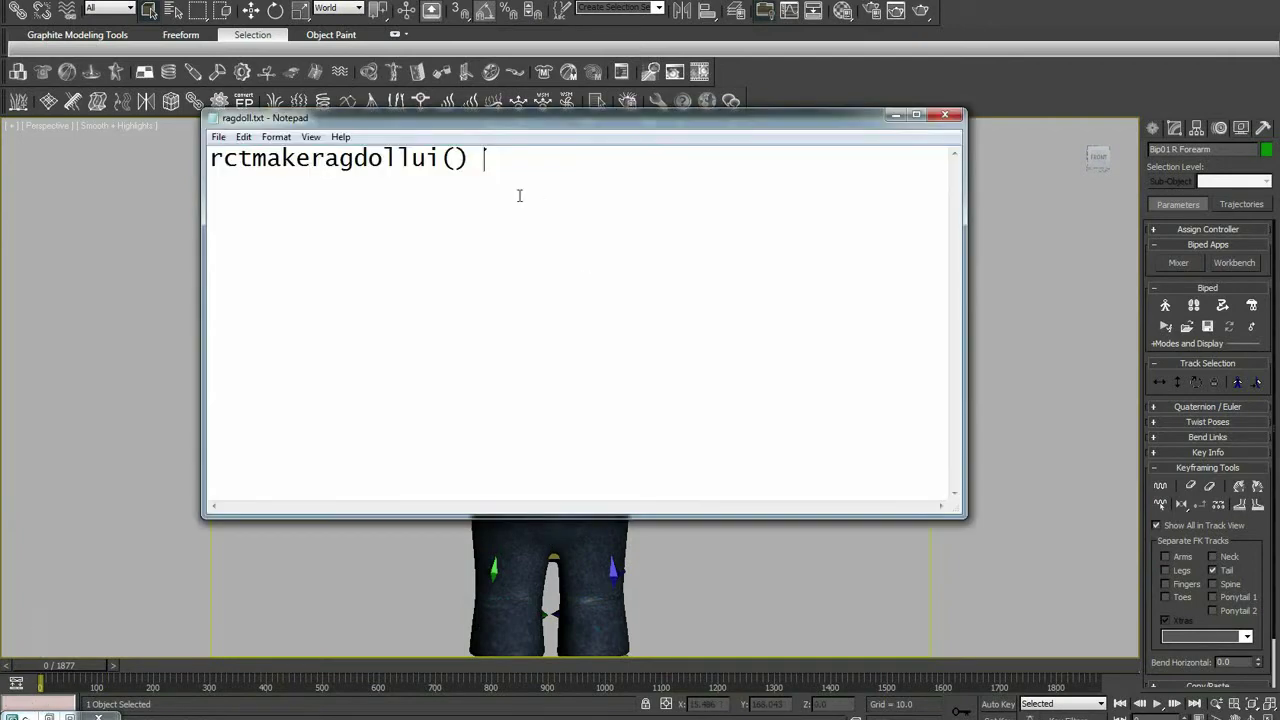
left_click_drag(480, 160, 203, 182)
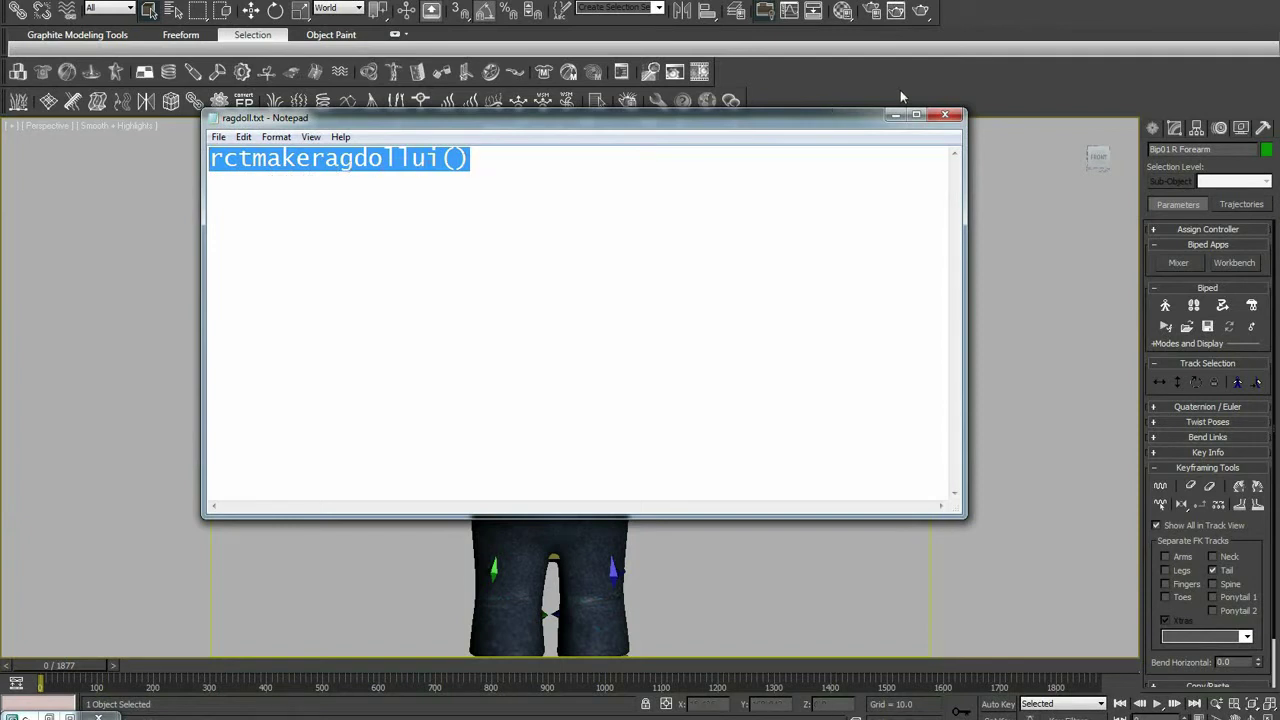
left_click(945, 115)
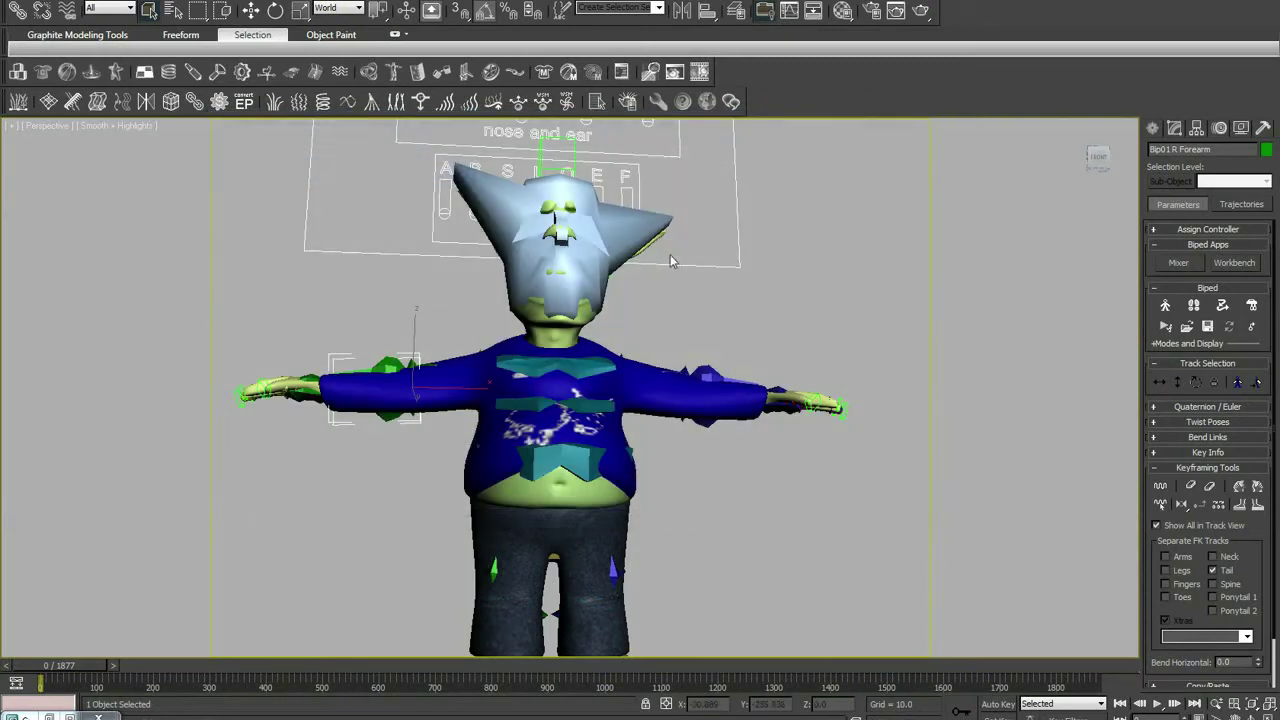
left_click(45, 708)
Run the pasted rctmakeragdollui() command in the MAXScript listener to bring up the Ragdoll dialog.
type("eragdollui()")
key("Return")
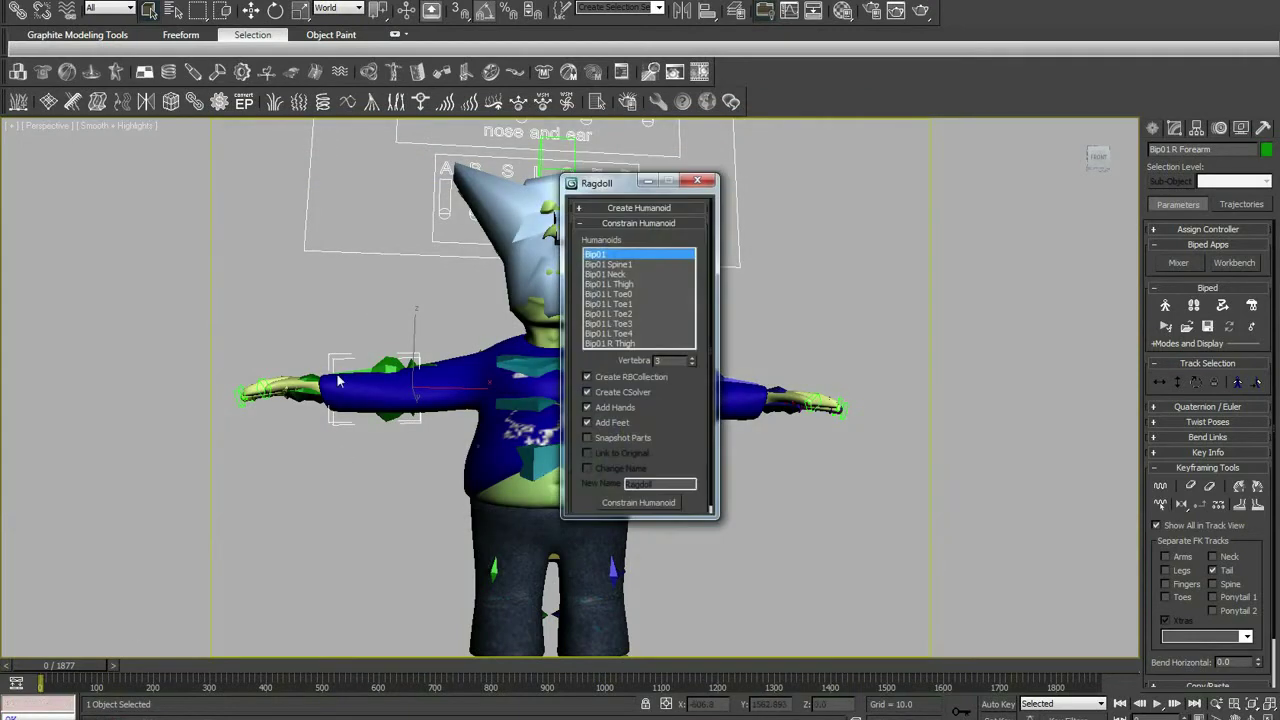
scroll(673, 238, "down", 2)
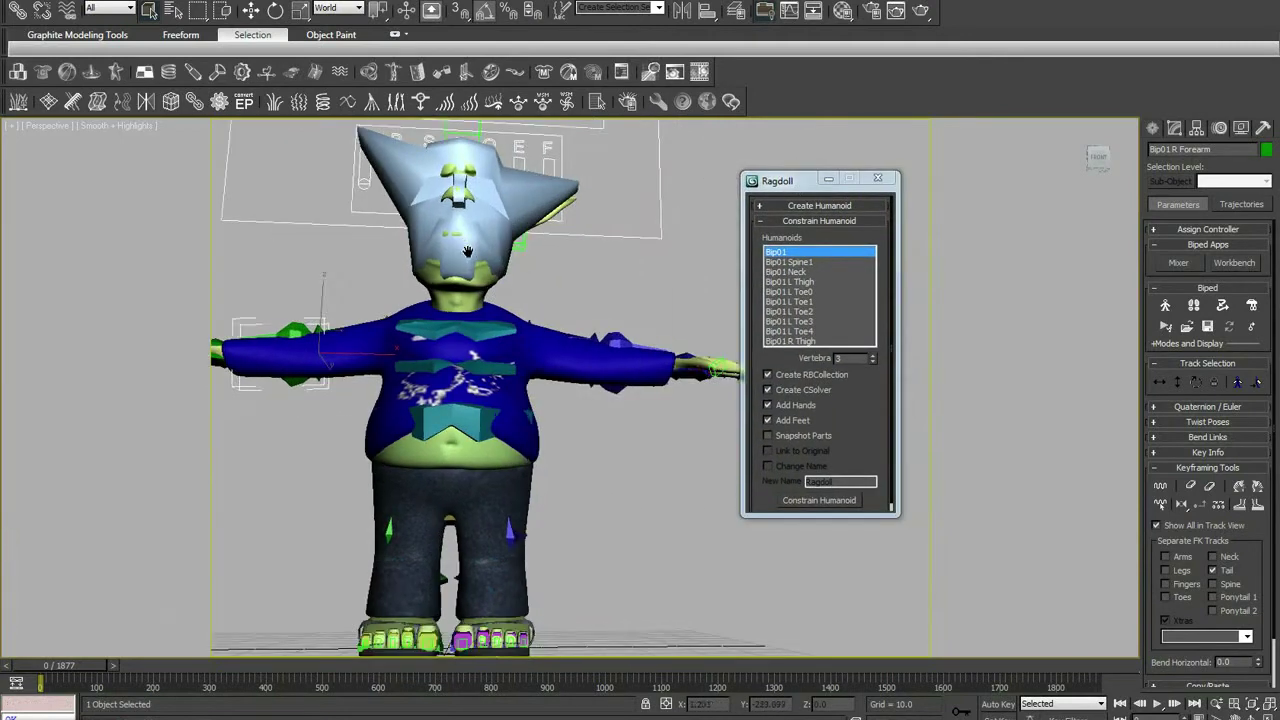
scroll(600, 300, "down", 3)
scroll(545, 370, "up", 5)
scroll(545, 370, "down", 2)
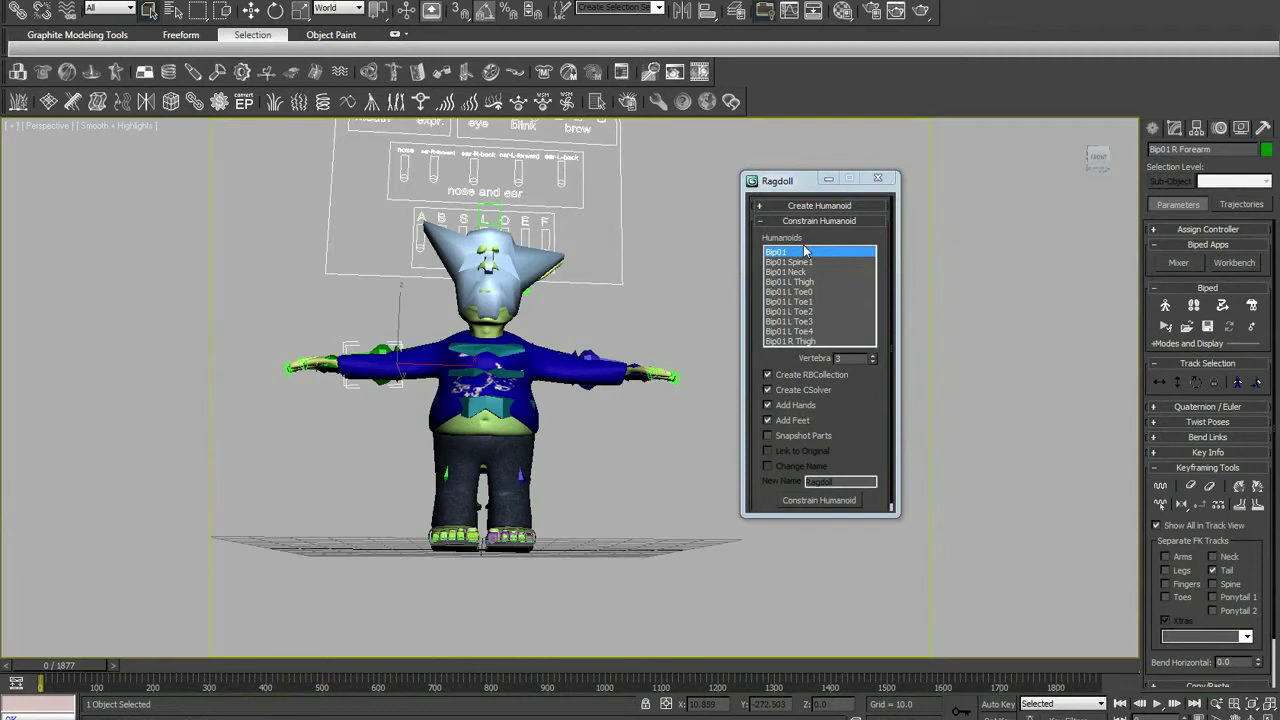
Build the ragdoll from the biped with Constrain Humanoid, then select the rigid body collection and solver helpers.
left_click(801, 500)
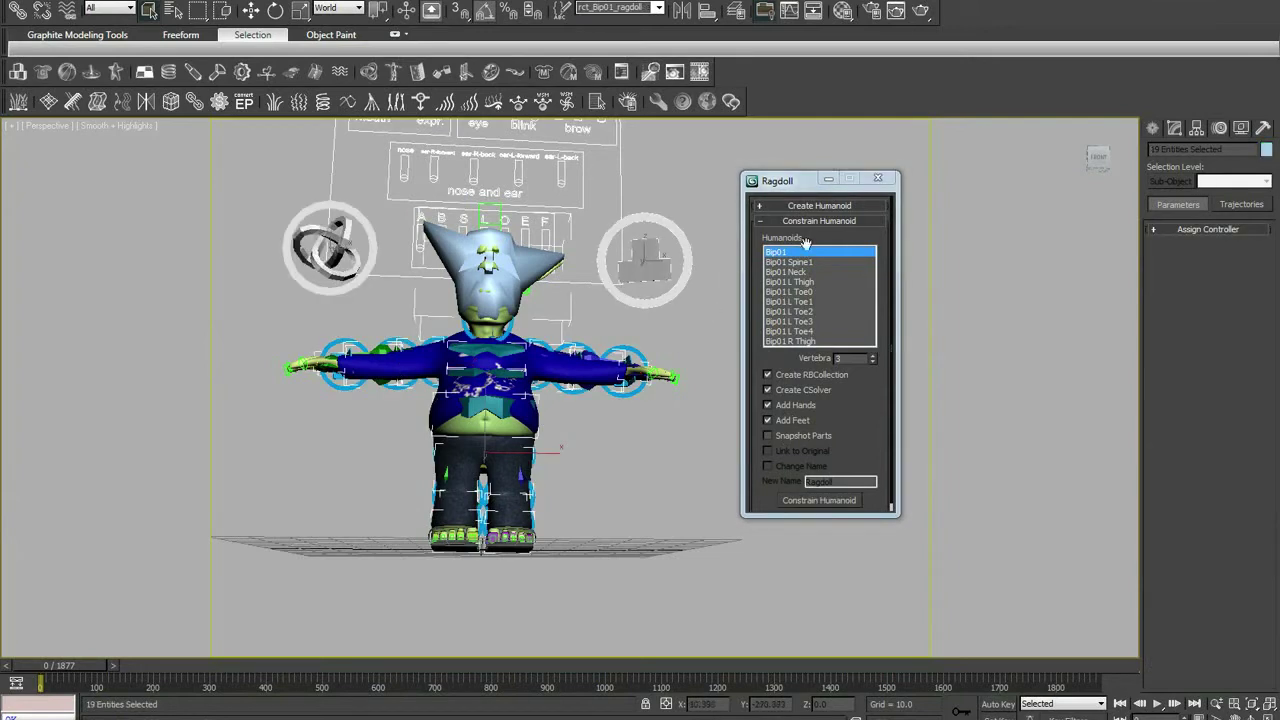
left_click(878, 179)
scroll(758, 283, "down", 2)
scroll(758, 283, "up", 5)
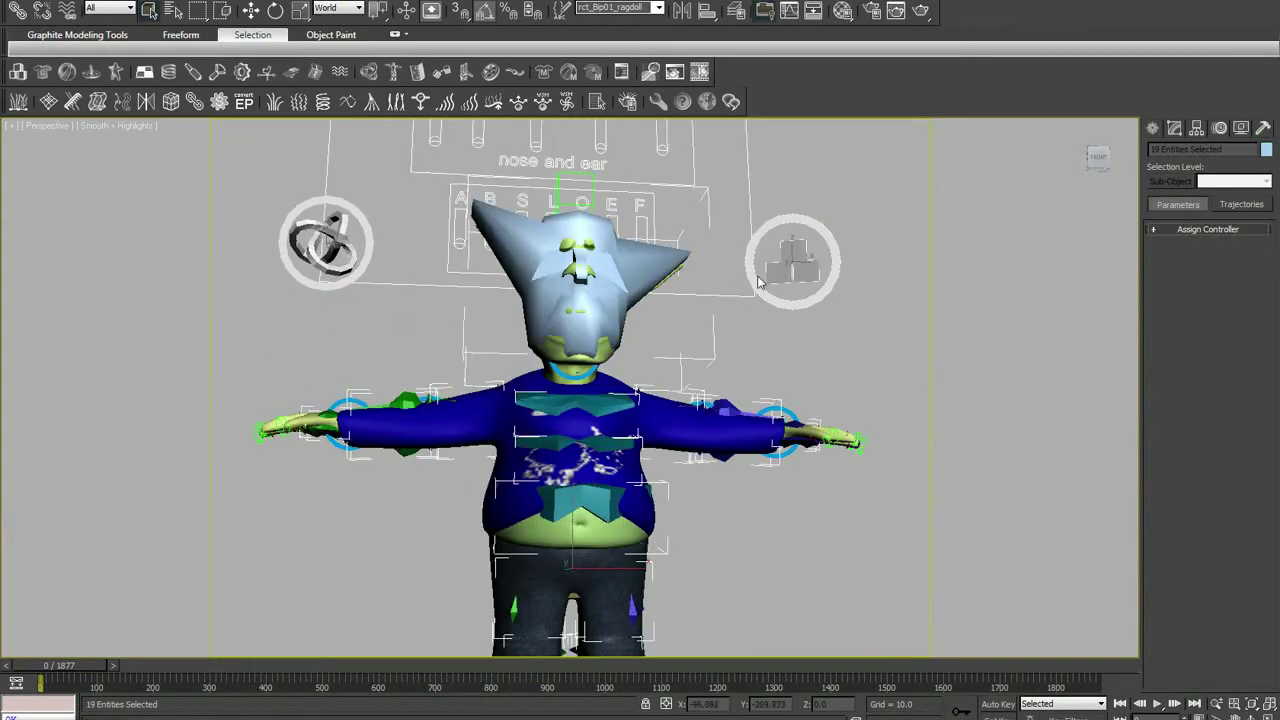
left_click(785, 266)
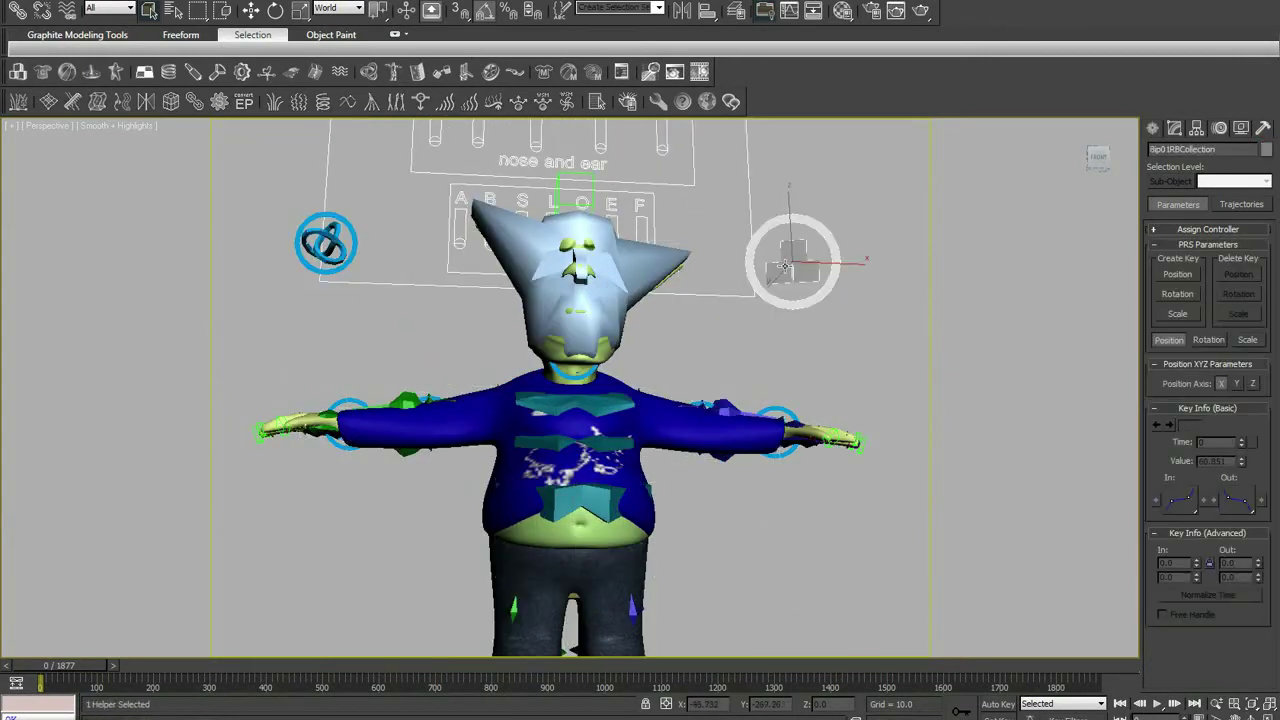
left_click(340, 246)
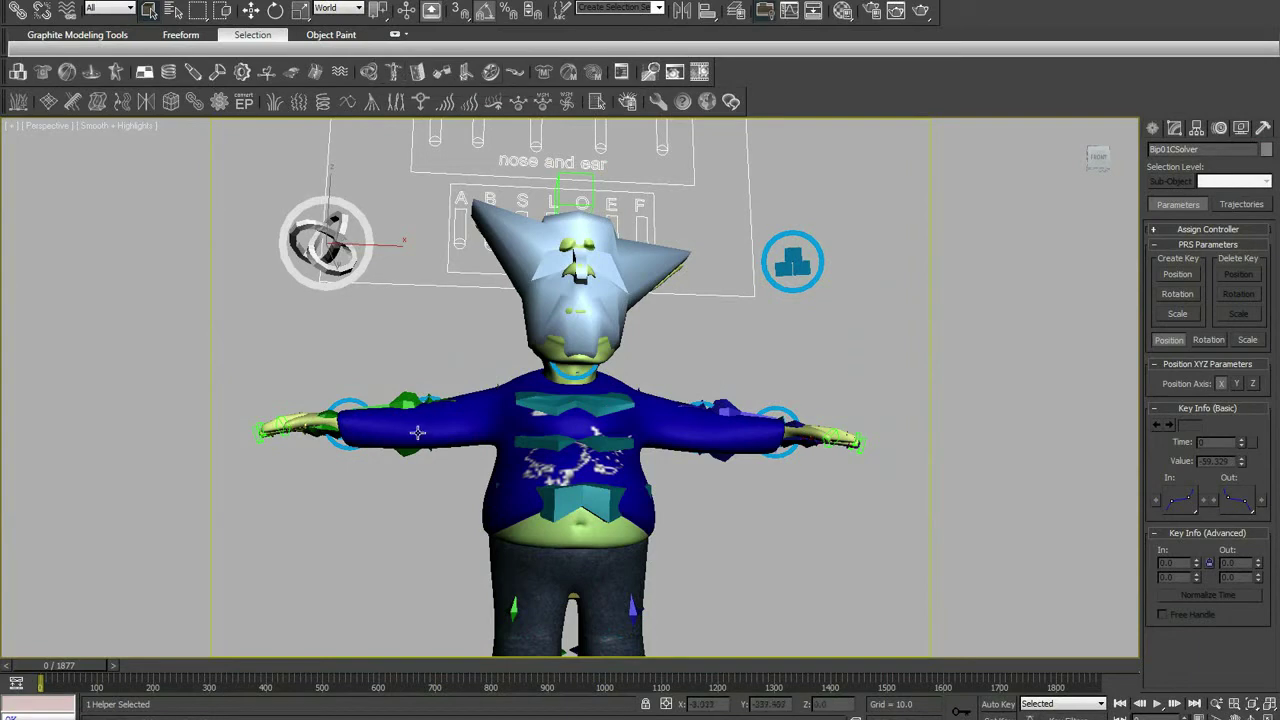
Shift the left arm hinge constraint Hinge006 inward along the arm.
middle_click_drag(415, 430, 443, 370)
left_click(390, 343)
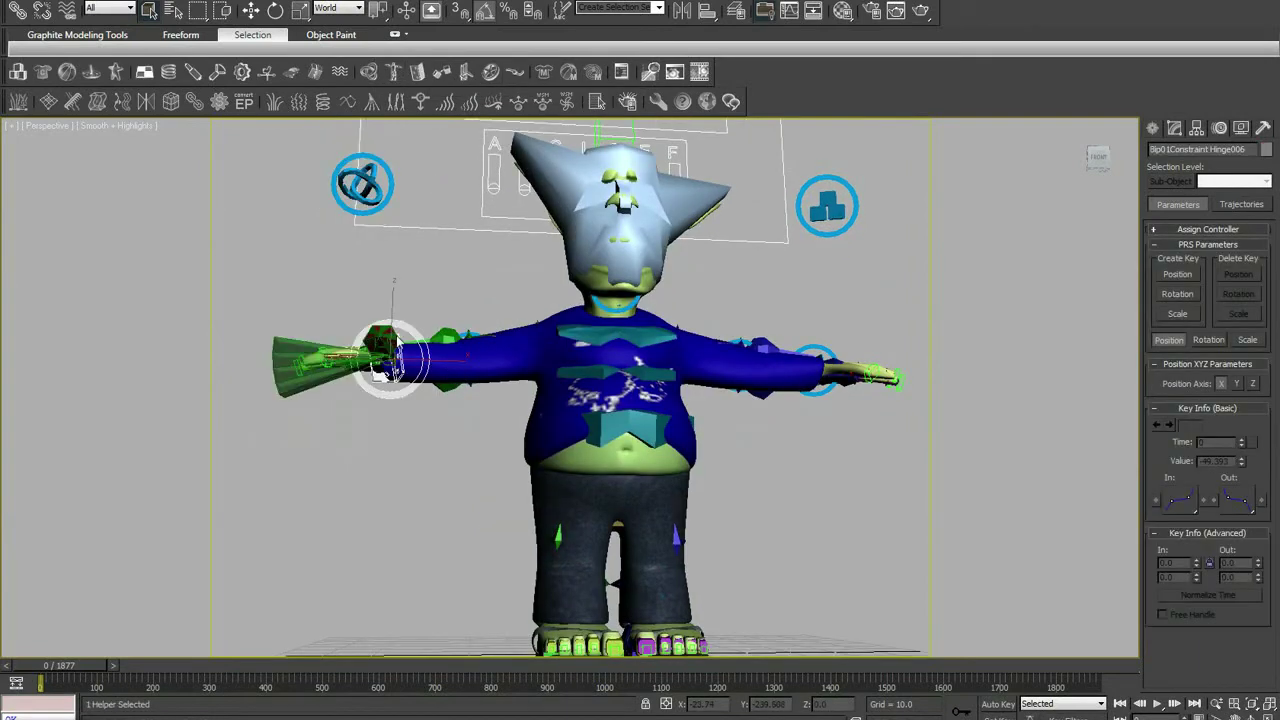
left_click_drag(383, 372, 468, 368)
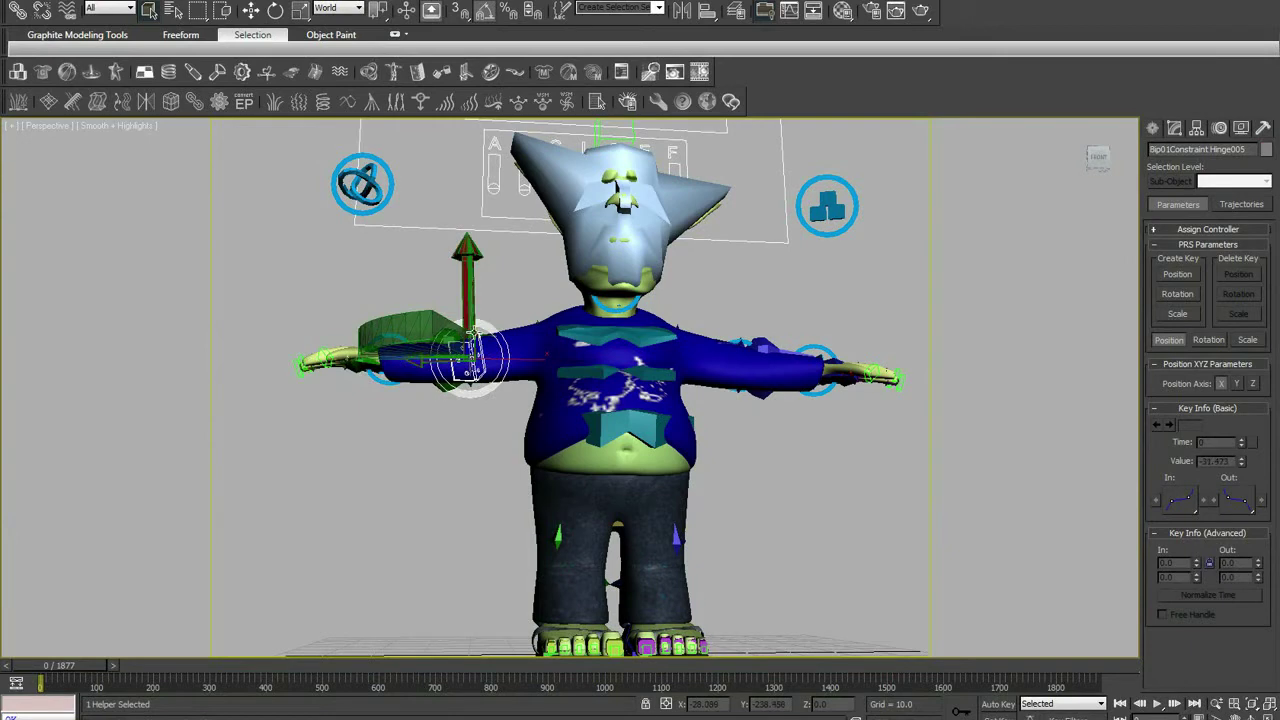
middle_click_drag(501, 378, 470, 364)
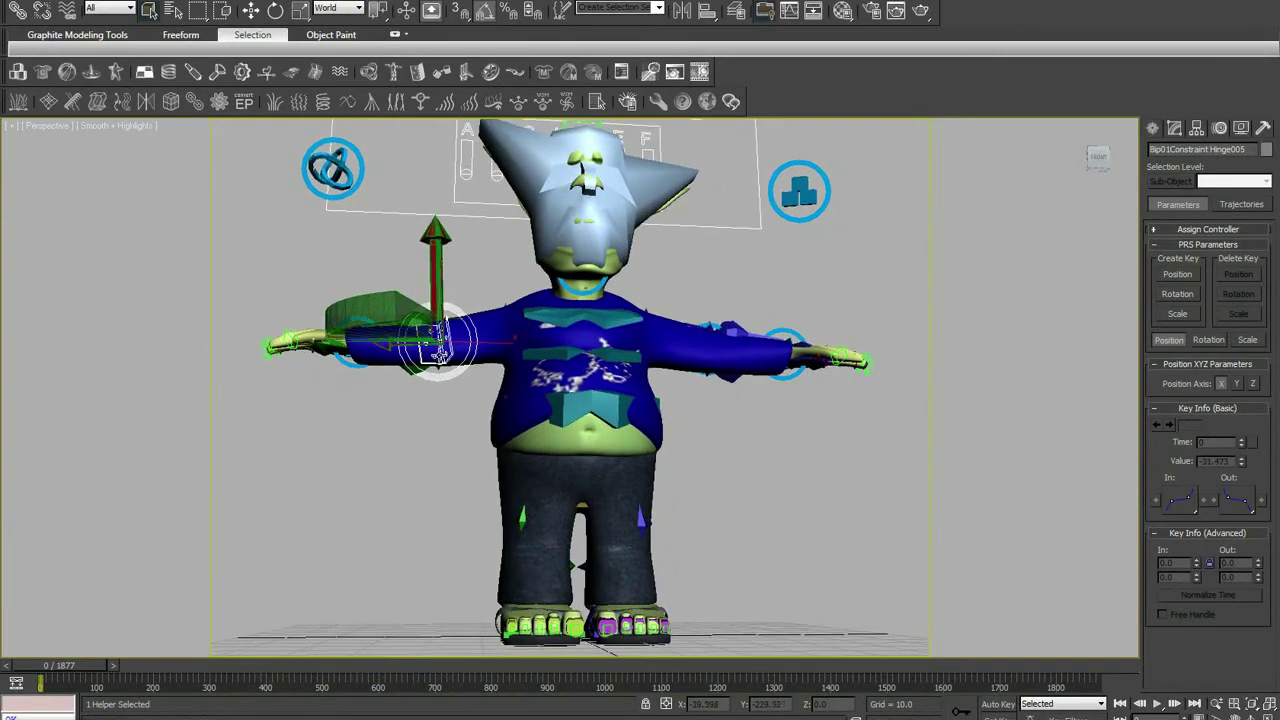
scroll(440, 355, "up", 2)
scroll(487, 337, "down", 2)
scroll(486, 311, "down", 3)
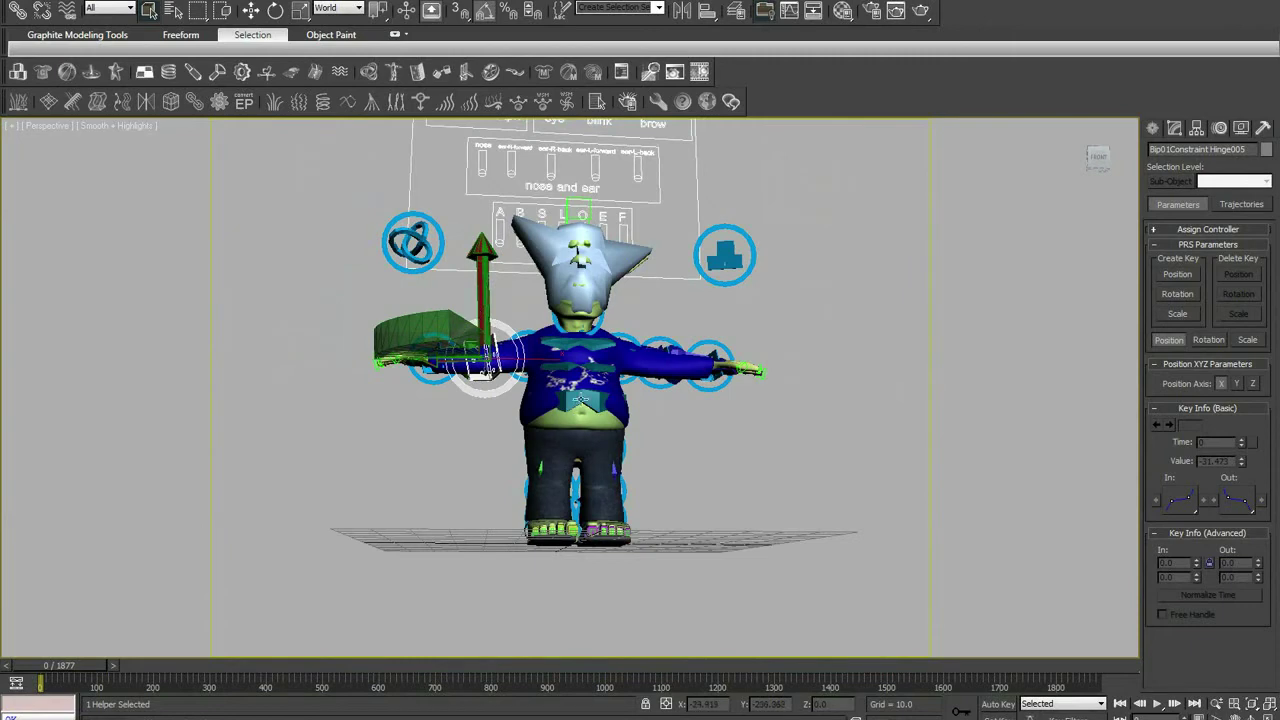
scroll(706, 124, "down", 2)
scroll(706, 124, "up", 2)
middle_click_drag(710, 99, 706, 124)
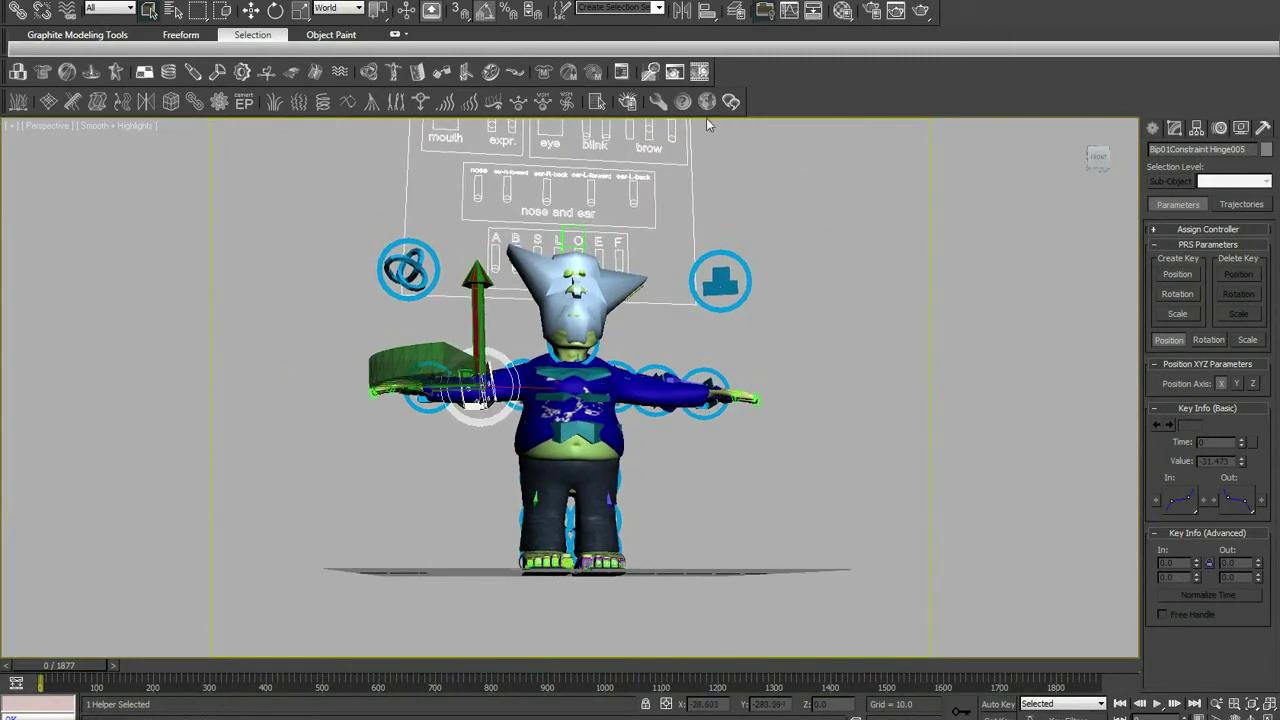
middle_click_drag(508, 421, 558, 405)
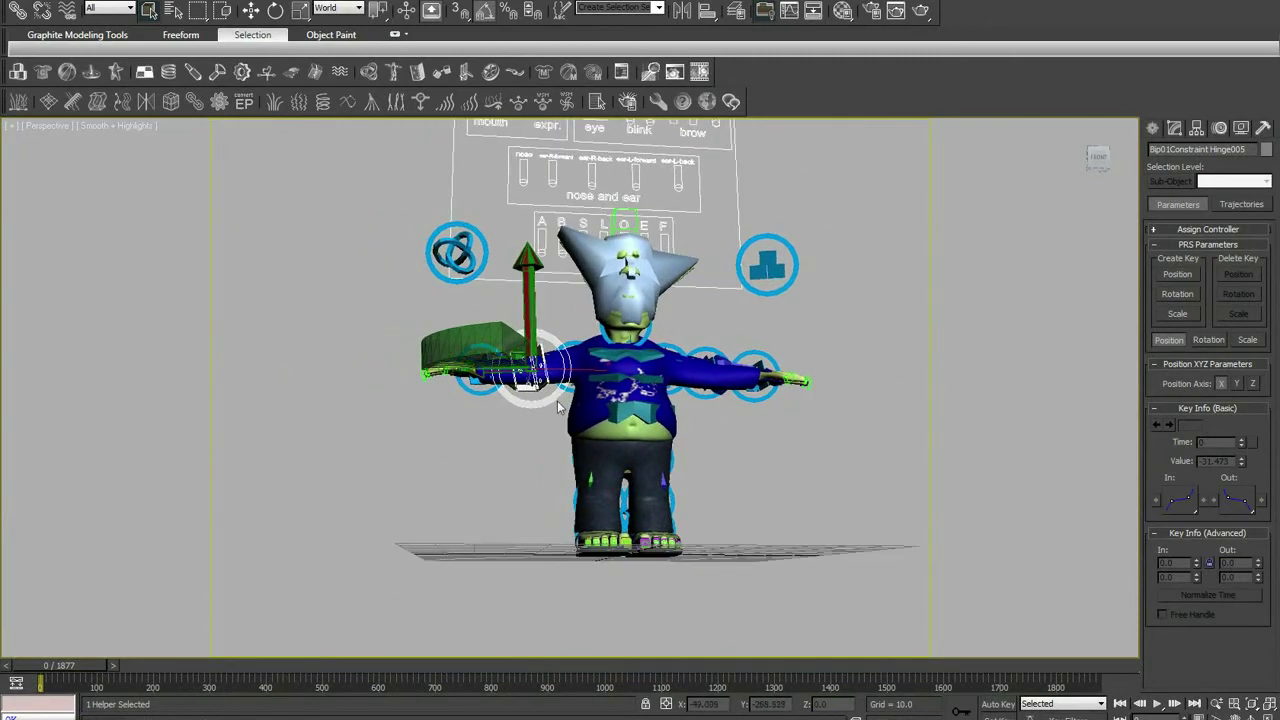
scroll(635, 530, "up", 2)
scroll(618, 477, "up", 1)
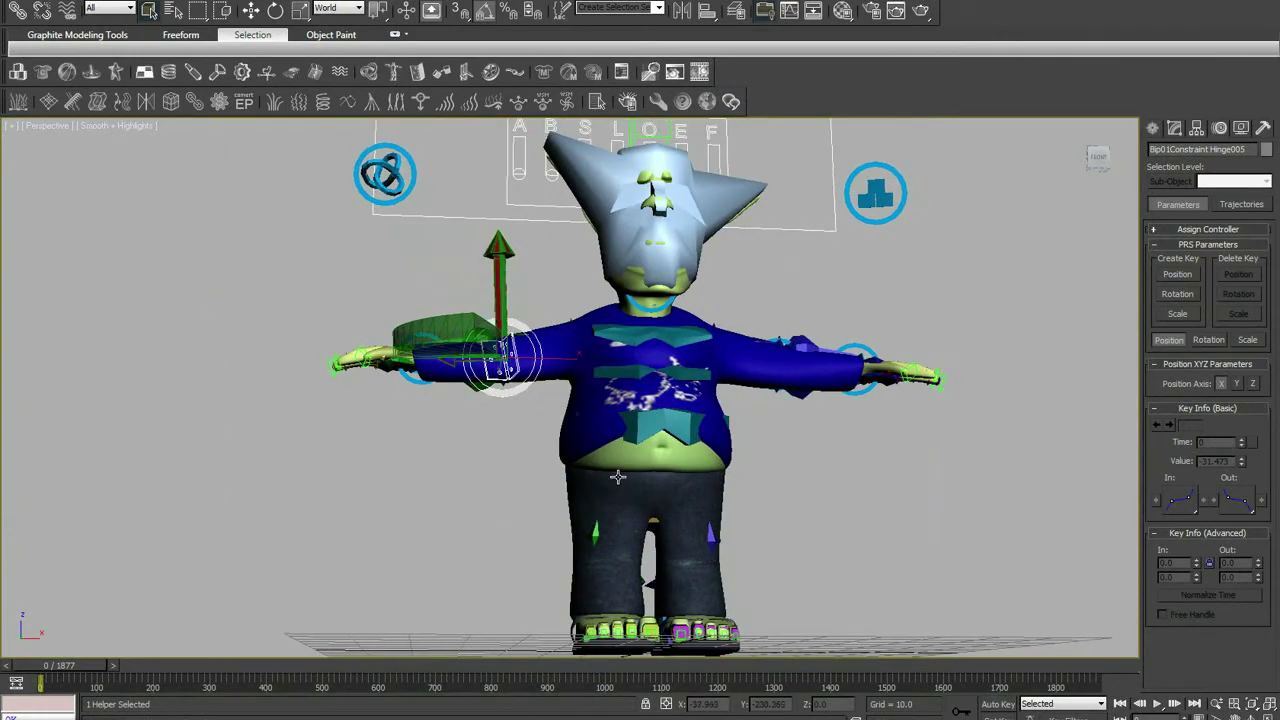
scroll(618, 477, "down", 2)
Place a reactor plane, Plane005, beneath the character's feet.
left_click(145, 72)
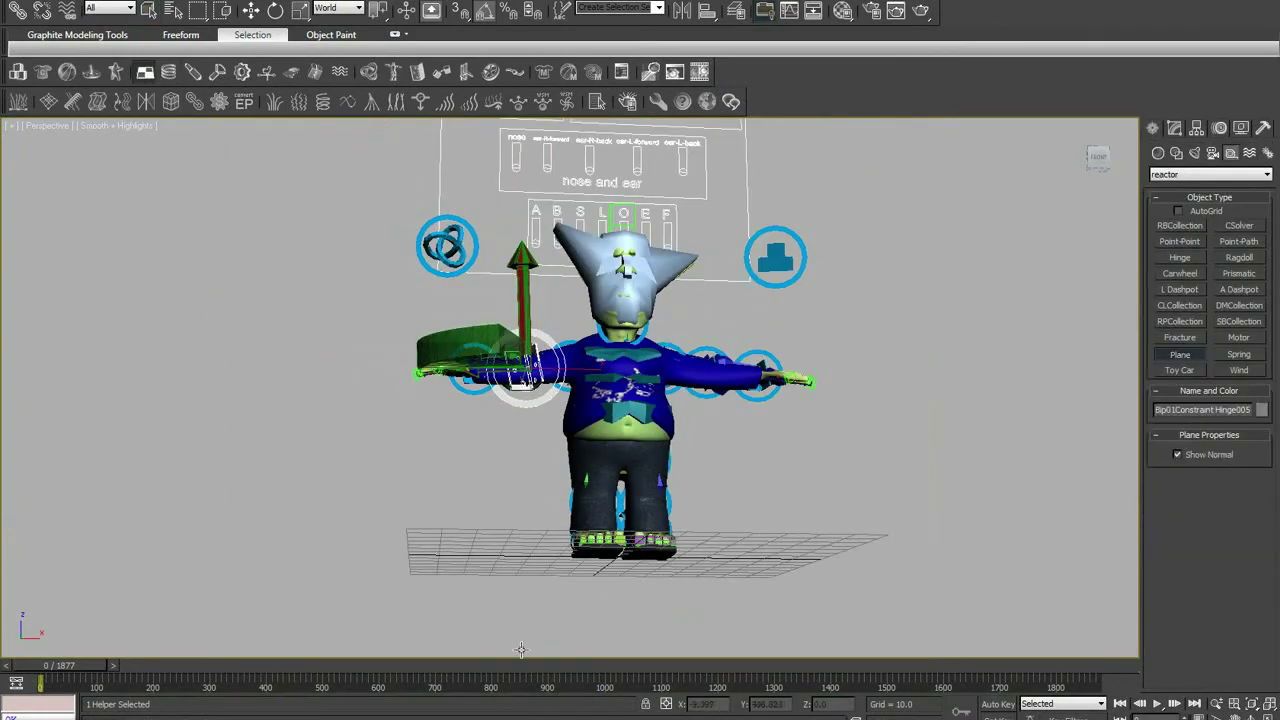
left_click(530, 592)
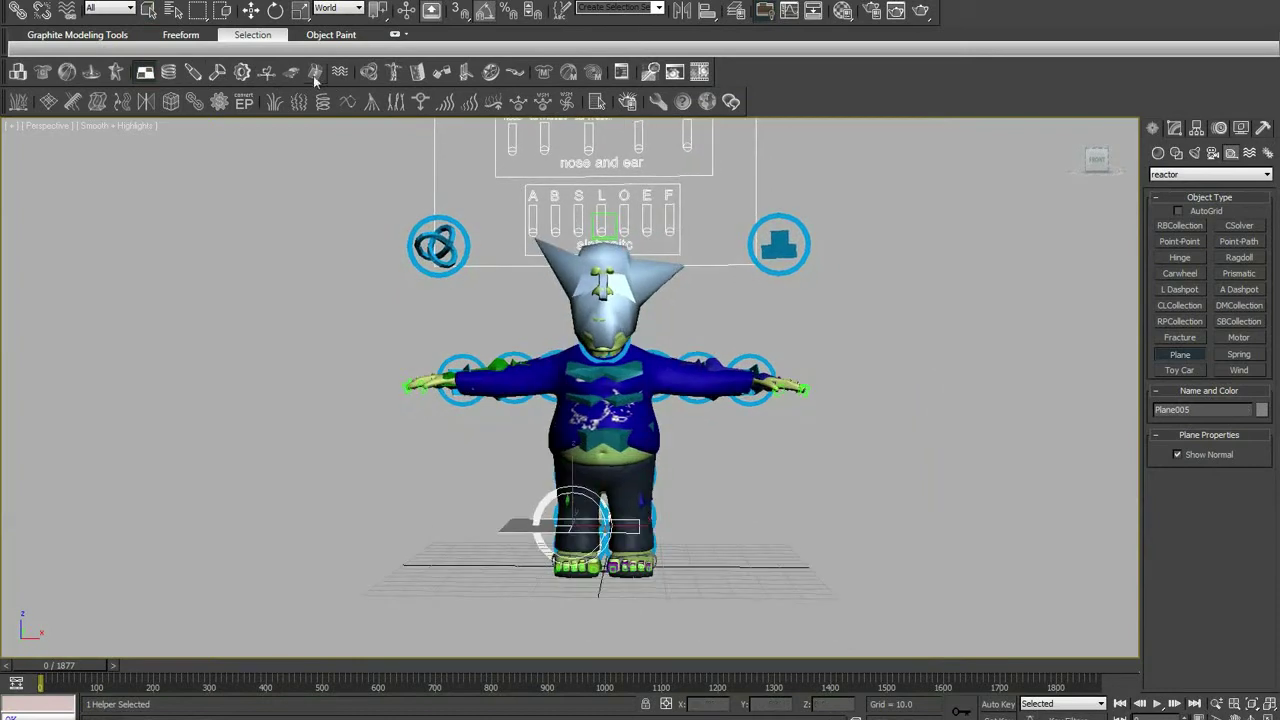
left_click(251, 10)
key("f")
scroll(514, 365, "down", 3)
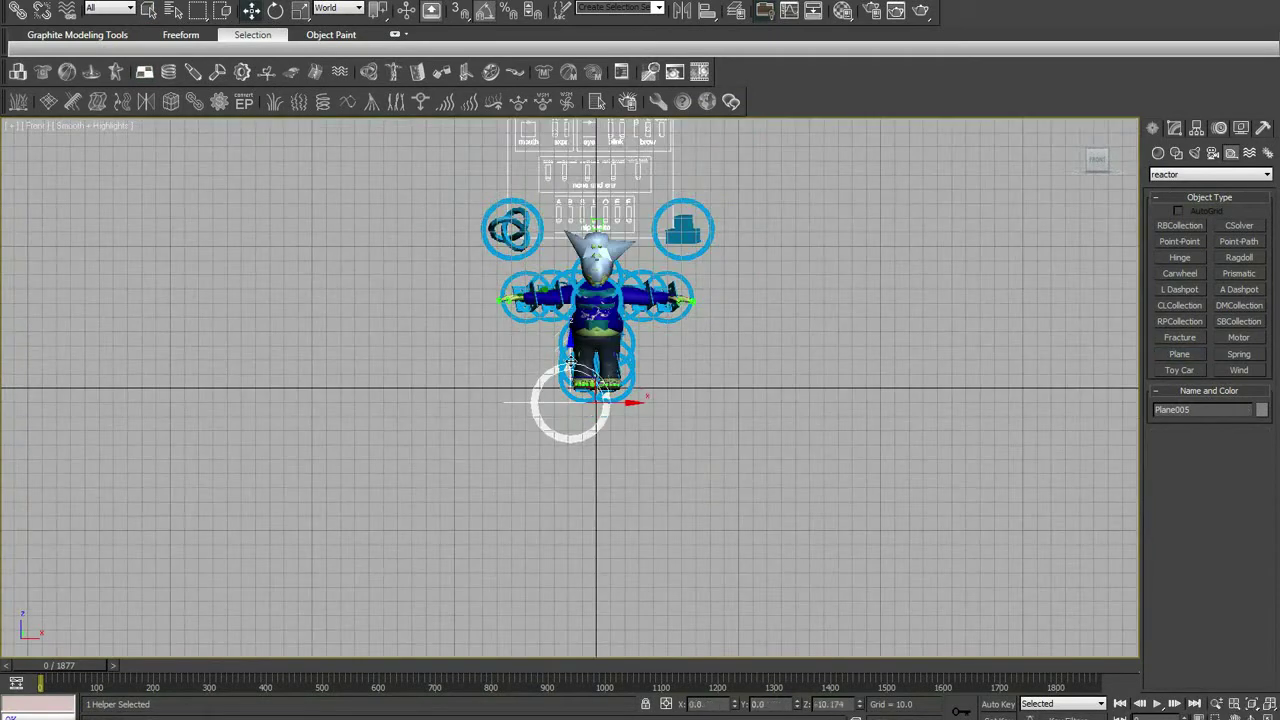
key("p")
scroll(565, 352, "up", 2)
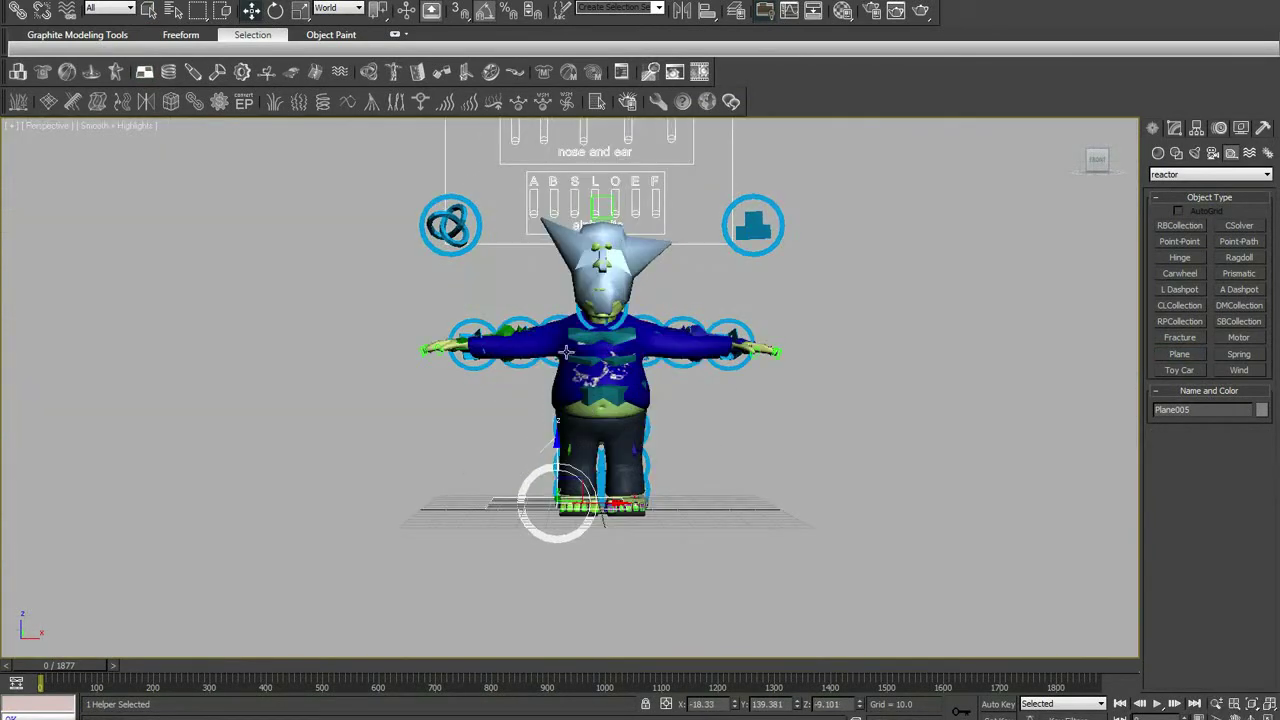
Add Plane005 to the Bip01 rigid body collection.
left_click(723, 220)
left_click(1174, 128)
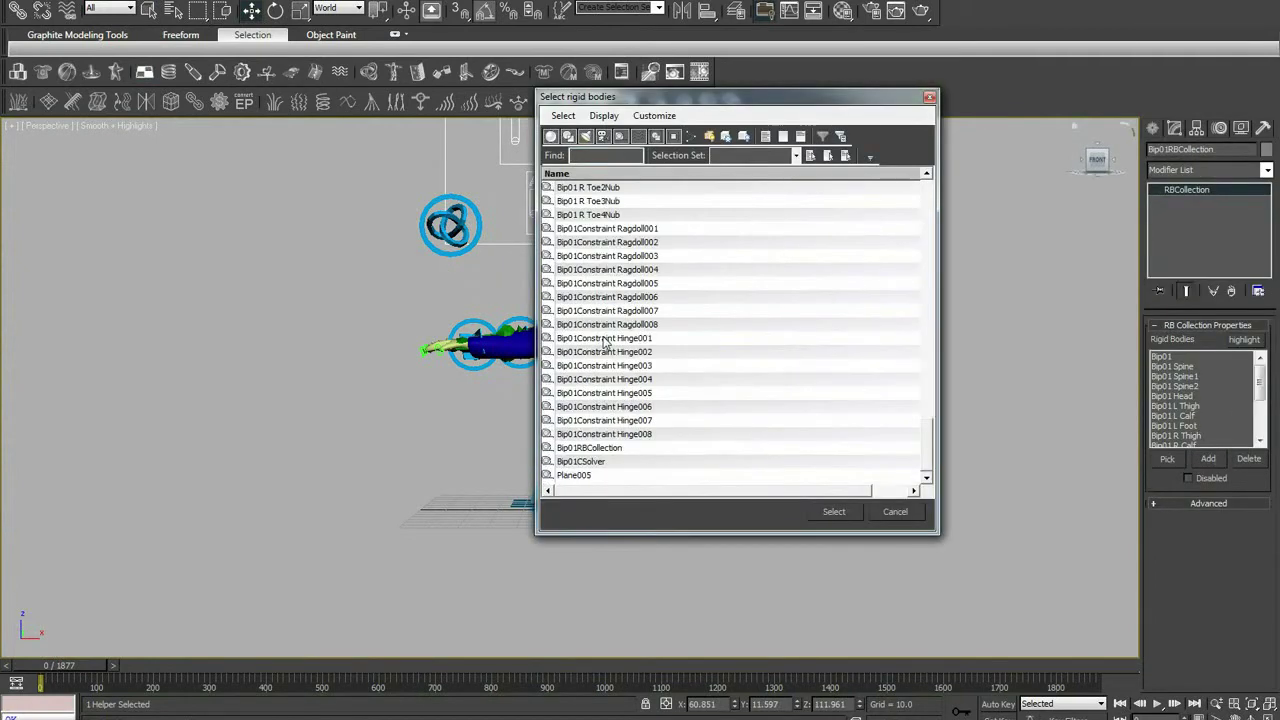
scroll(603, 344, "down", 10)
left_click(590, 476)
left_click(833, 511)
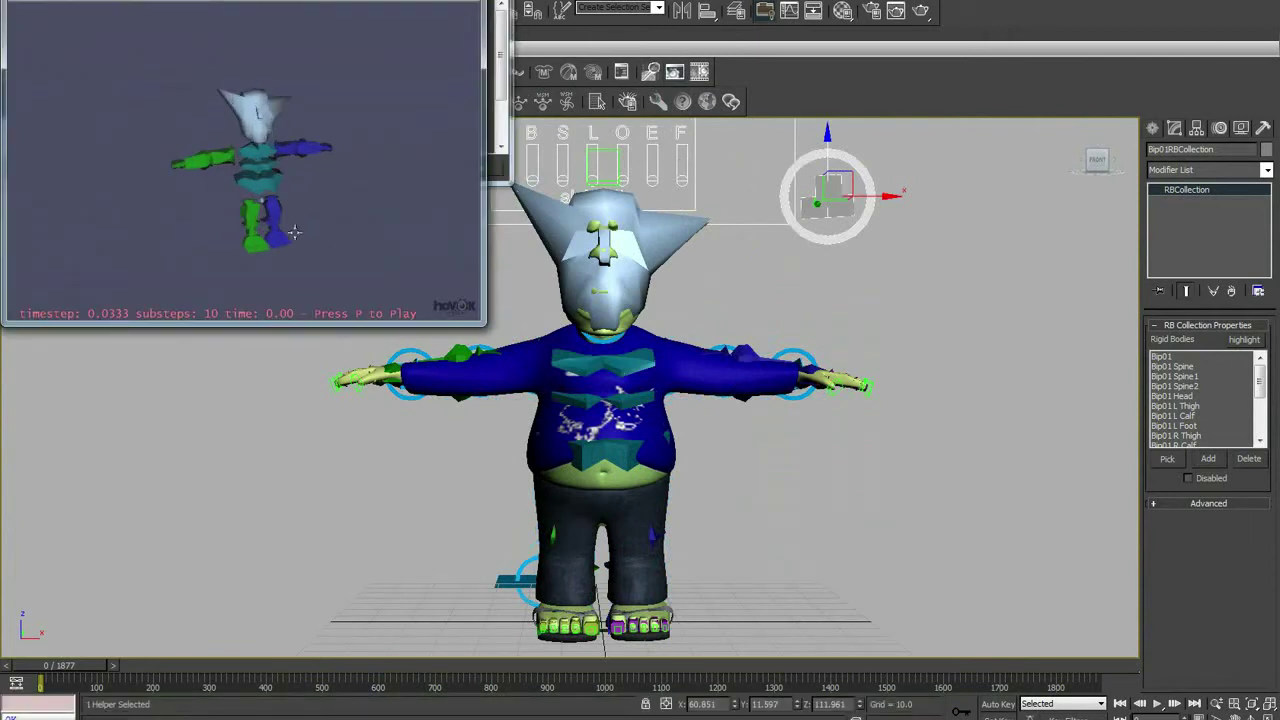
Play the Havok preview, grab and fling the ragdoll by its head, then close the preview.
key("p")
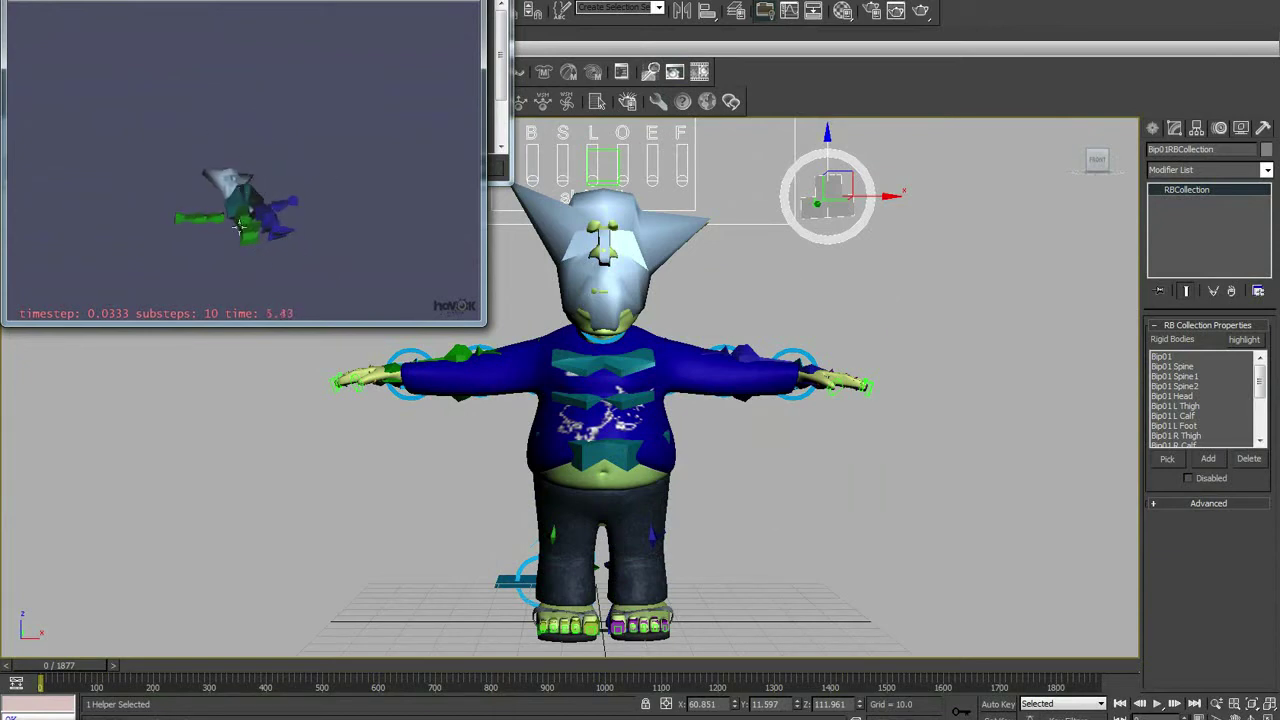
mouse_move(237, 222)
left_mouse_down()
mouse_move(223, 95)
mouse_move(216, 207)
left_mouse_up()
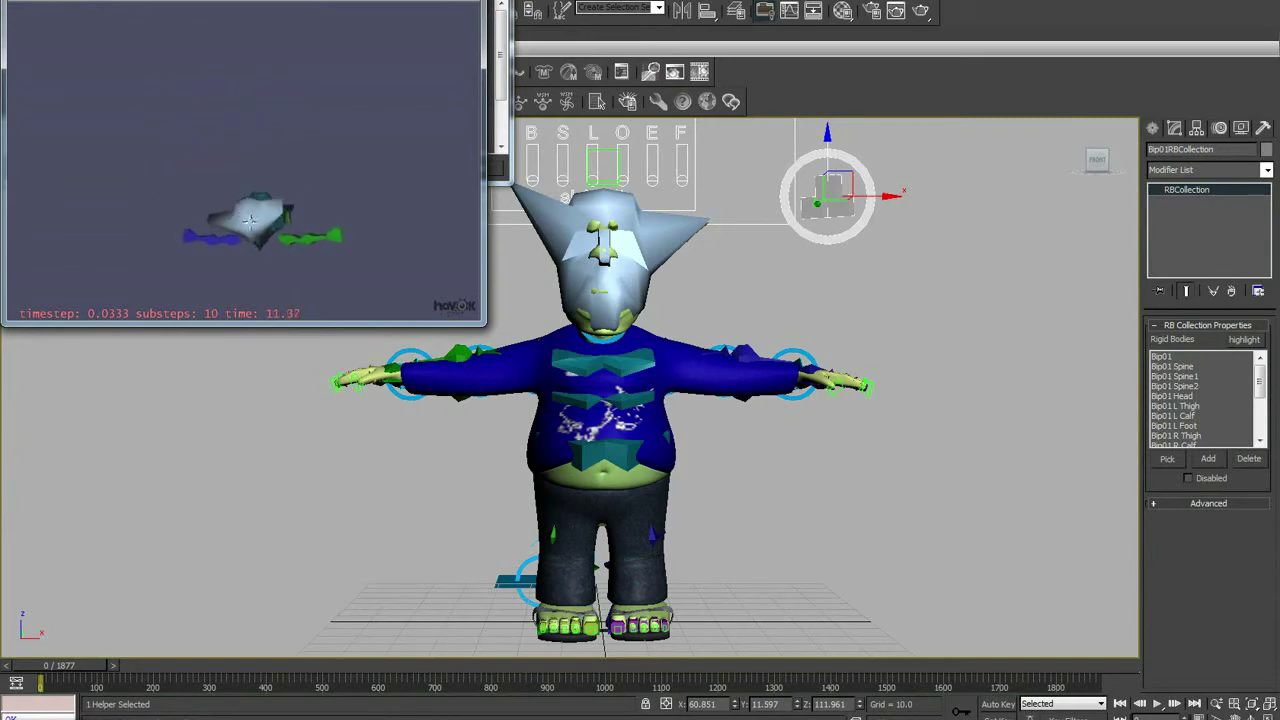
mouse_move(250, 210)
left_mouse_down()
mouse_move(235, 135)
mouse_move(287, 160)
left_mouse_up()
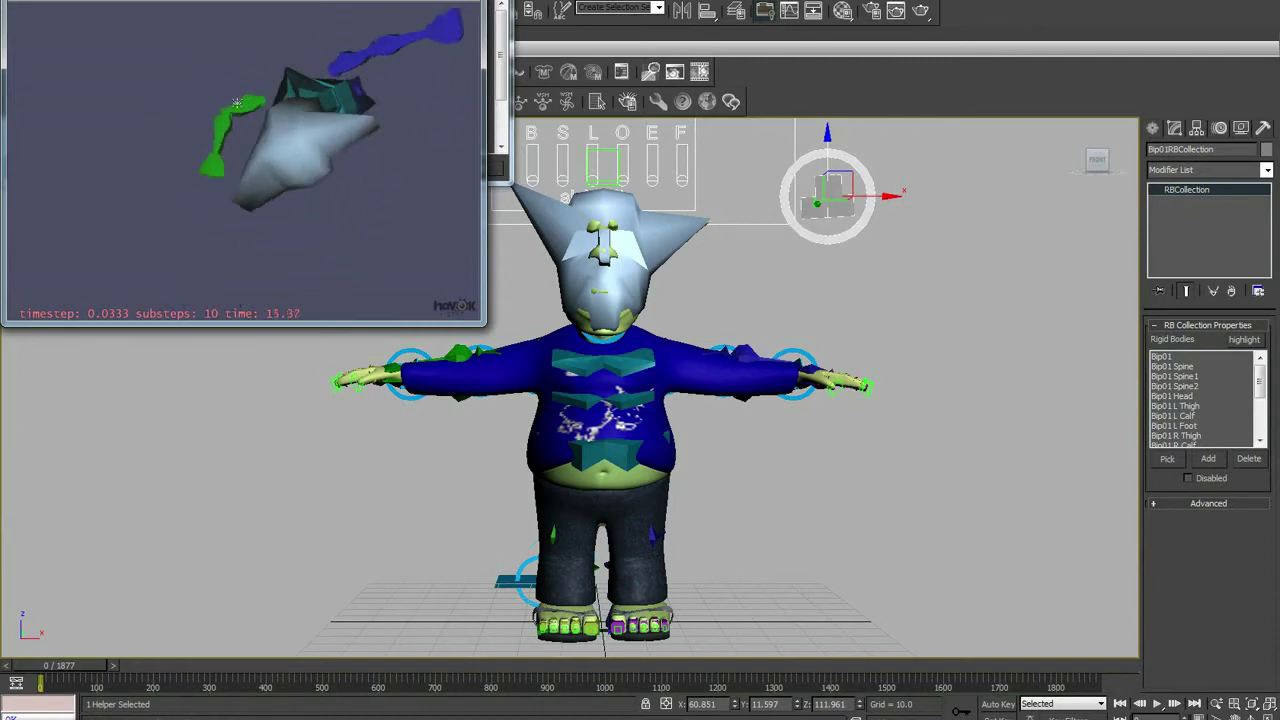
left_click_drag(287, 160, 424, 52)
key("Escape")
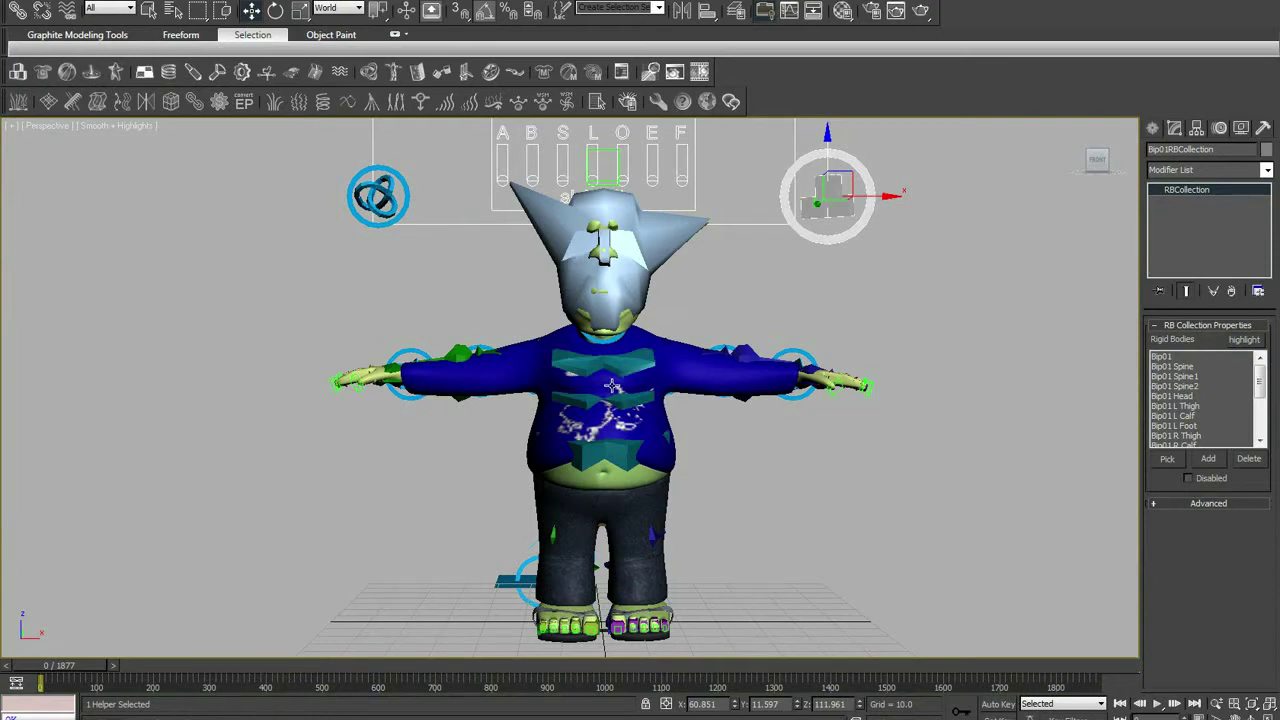
Limit the selection filter to Bone and box-select all of the character's bones.
scroll(612, 385, "down", 2)
scroll(640, 358, "down", 1)
scroll(526, 368, "up", 2)
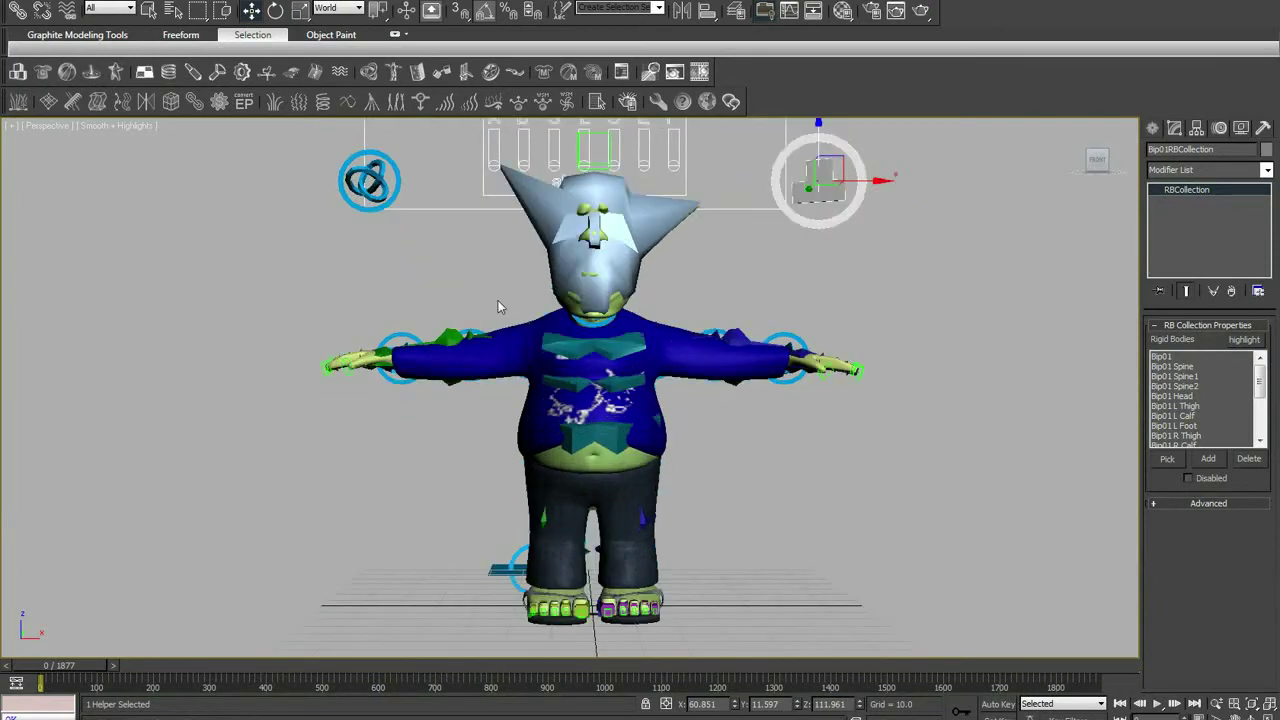
left_click(110, 8)
left_click(97, 127)
mouse_move(288, 132)
left_mouse_down()
mouse_move(787, 585)
mouse_move(915, 645)
left_mouse_up()
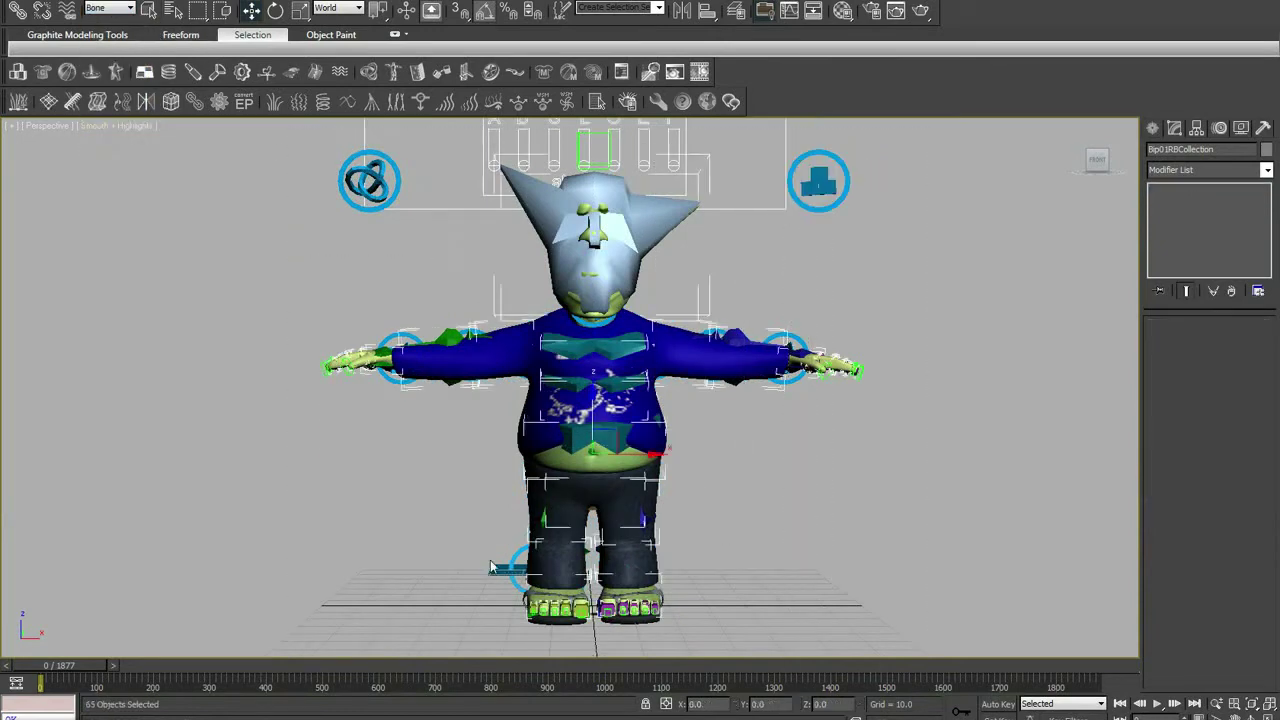
In Rigid Body Properties, set the head's mass to 35.
left_click(621, 73)
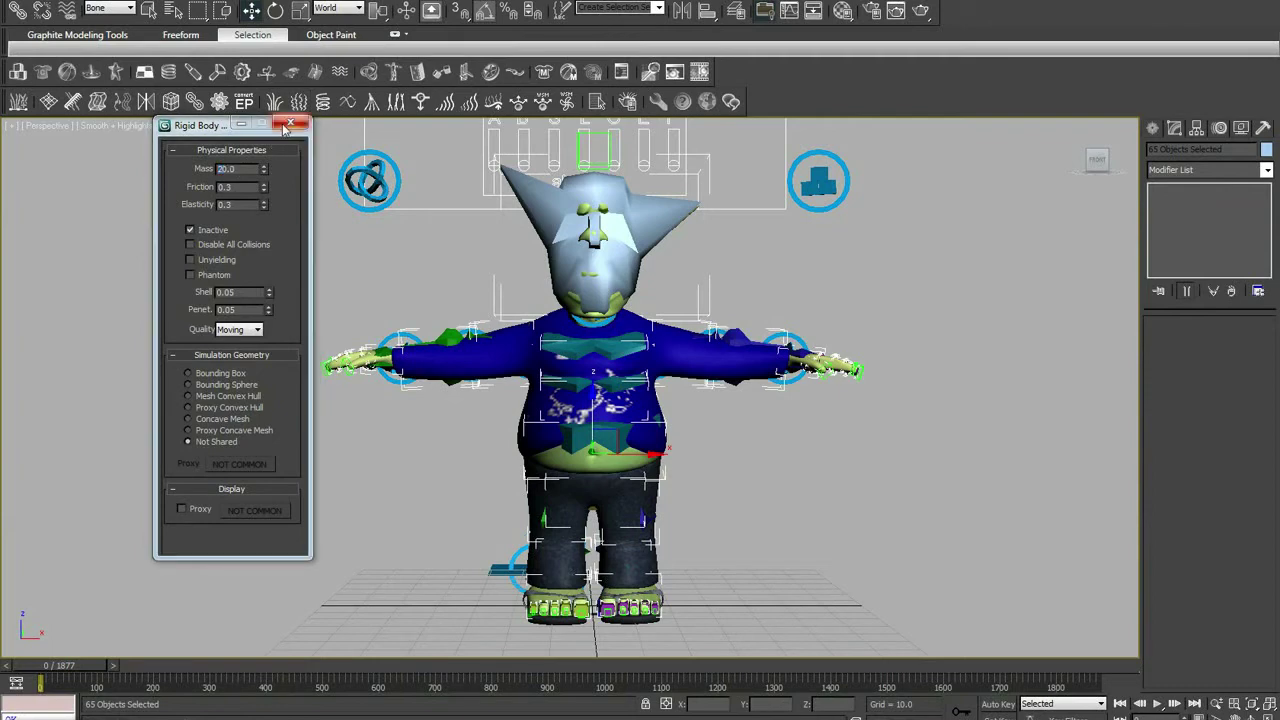
left_click(591, 220)
left_click(542, 206)
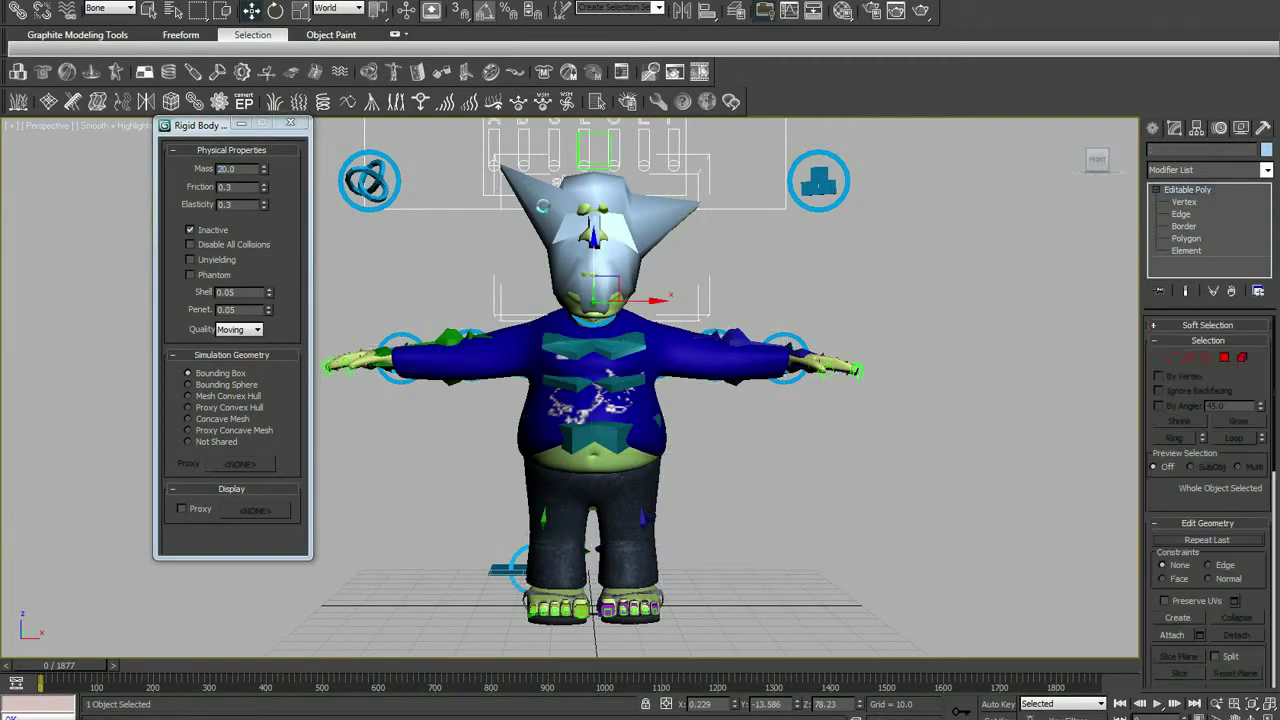
double_click(240, 169)
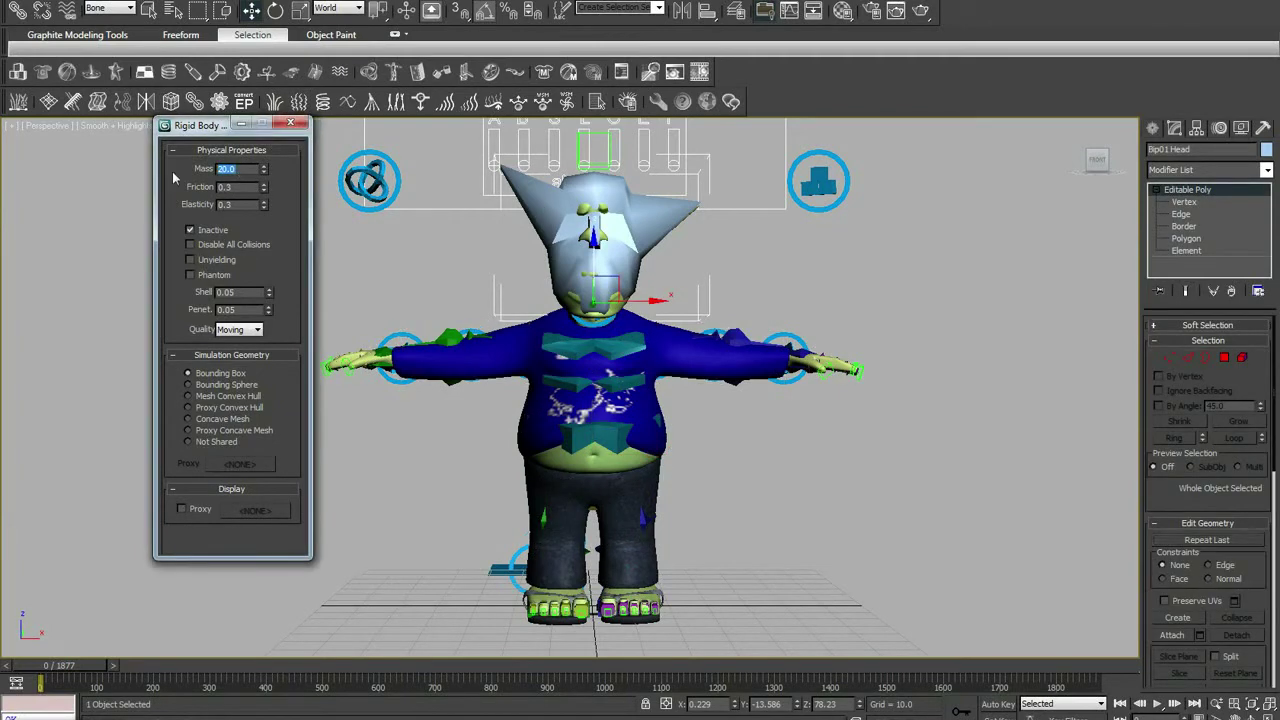
type("35")
left_click(290, 123)
middle_click_drag(458, 259, 408, 259)
Create a second biped, drawn from the feet up to head height in the front view.
scroll(667, 238, "down", 2)
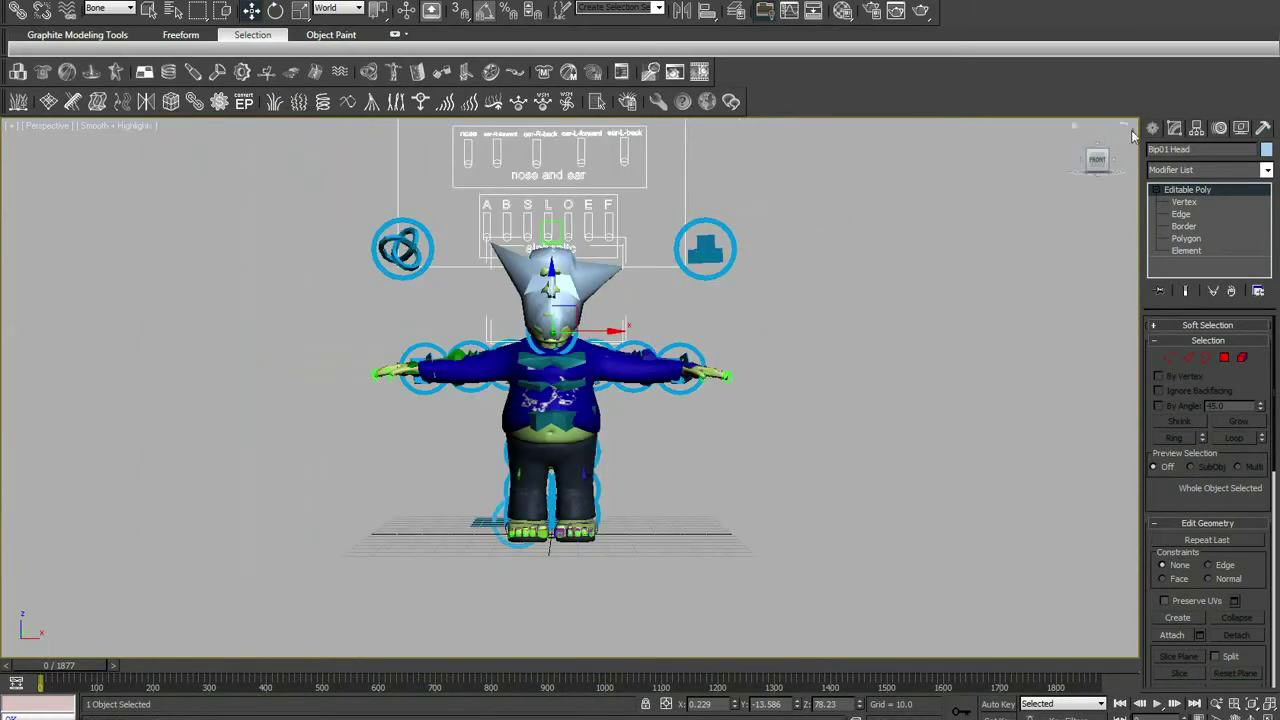
left_click(1153, 128)
left_click(1268, 153)
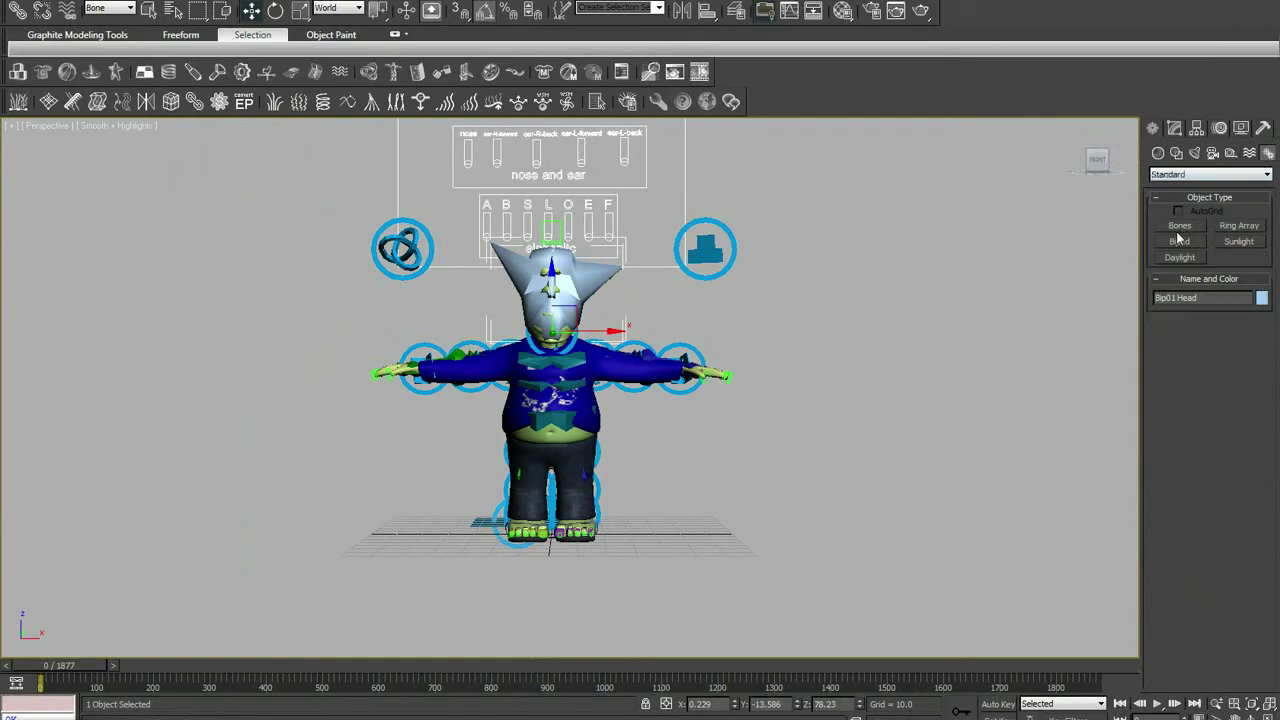
left_click(1180, 241)
key("f")
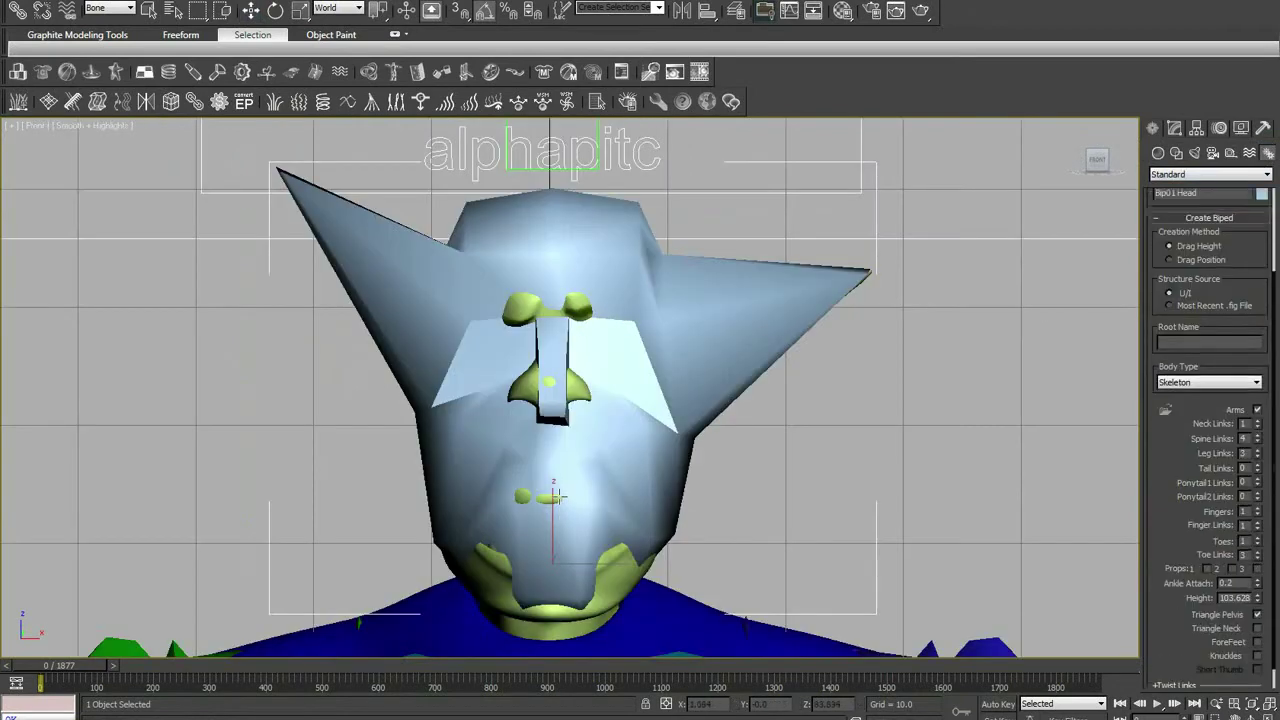
scroll(597, 357, "down", 3)
scroll(597, 357, "down", 3)
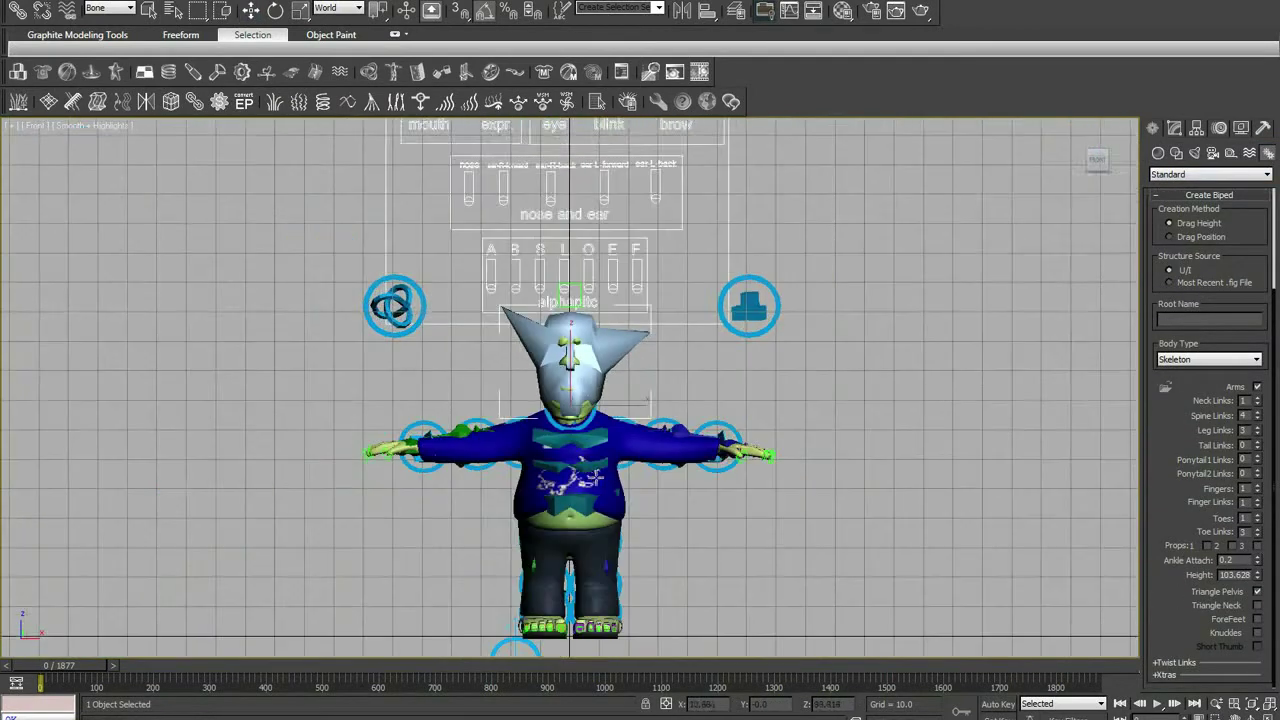
scroll(597, 357, "down", 1)
left_click_drag(565, 553, 597, 228)
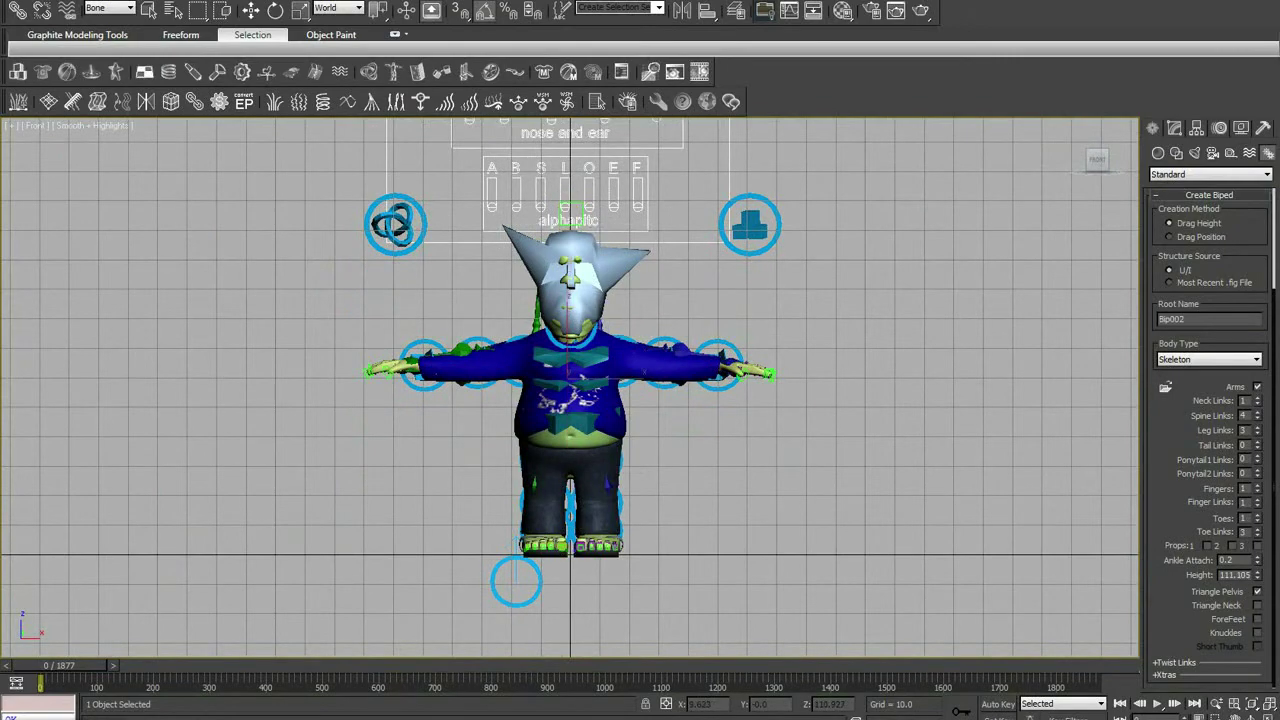
Move the new biped Bip002 out beside the character.
key("p")
scroll(465, 226, "down", 2)
middle_click_drag(465, 226, 465, 226, "alt")
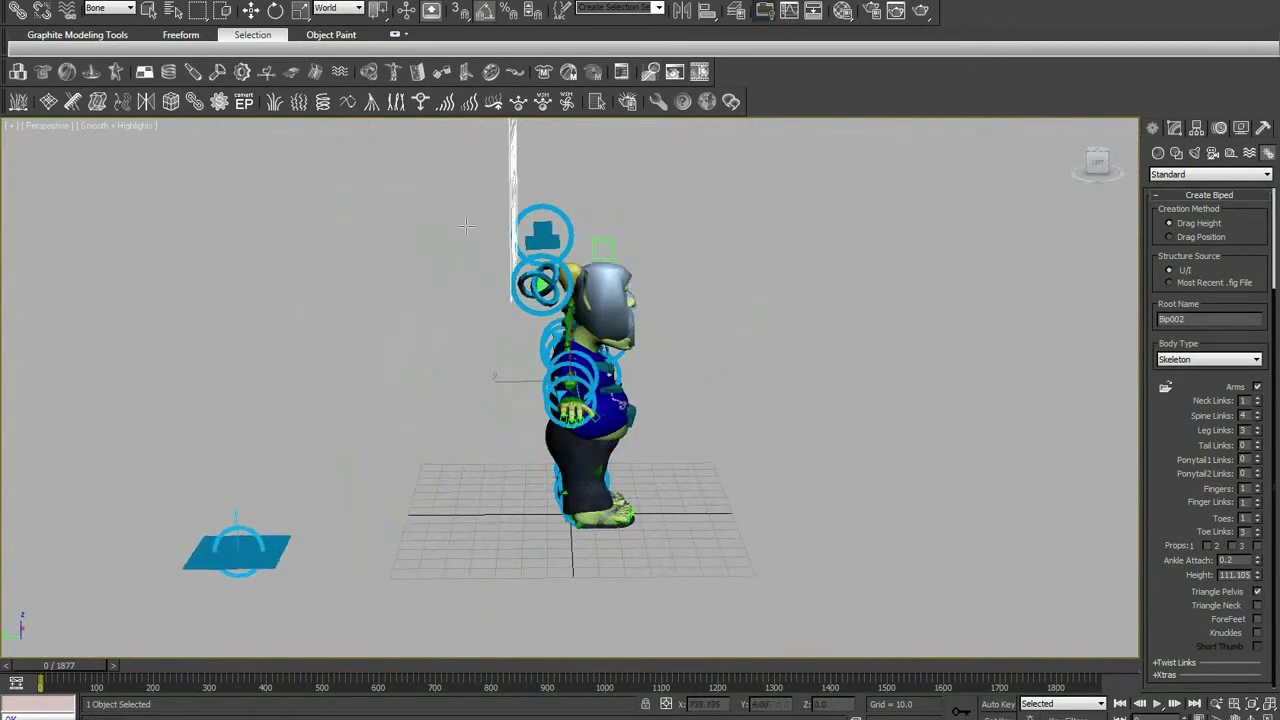
scroll(465, 226, "down", 1)
key("w")
scroll(502, 378, "down", 1)
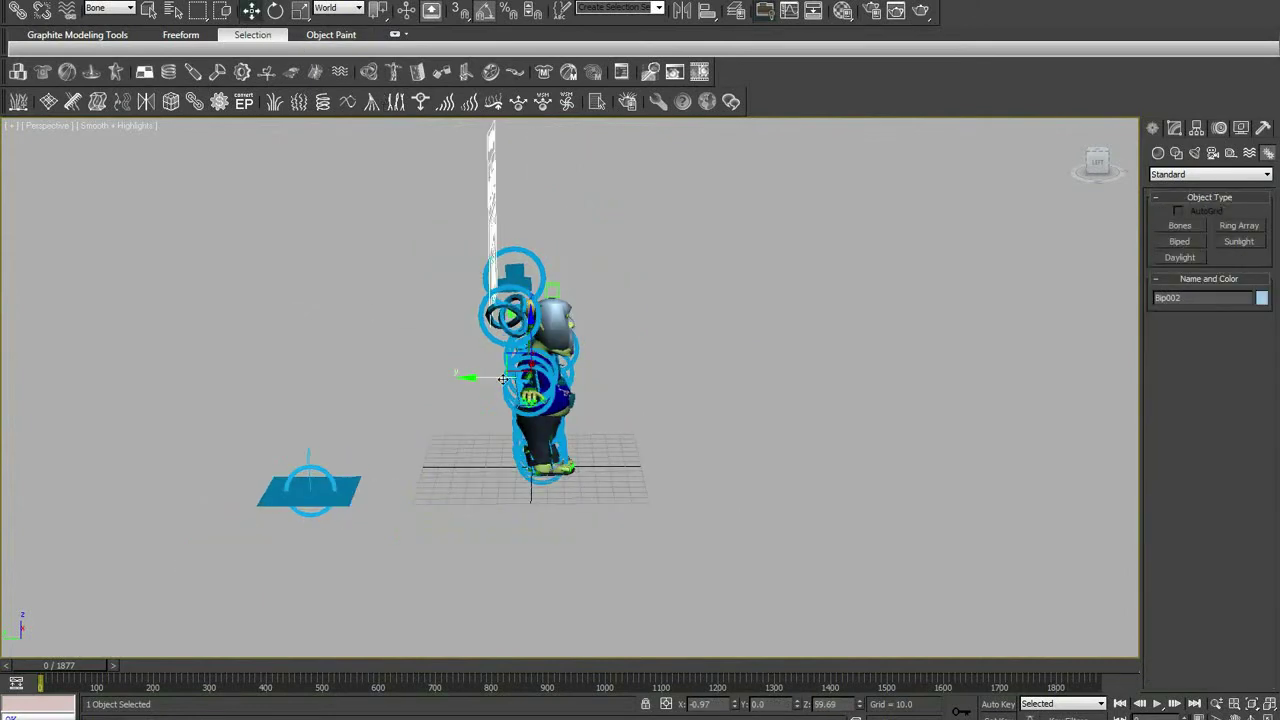
left_click_drag(502, 378, 400, 377)
Load the kick .bip animation onto Bip002 and scrub through it.
left_click(1219, 128)
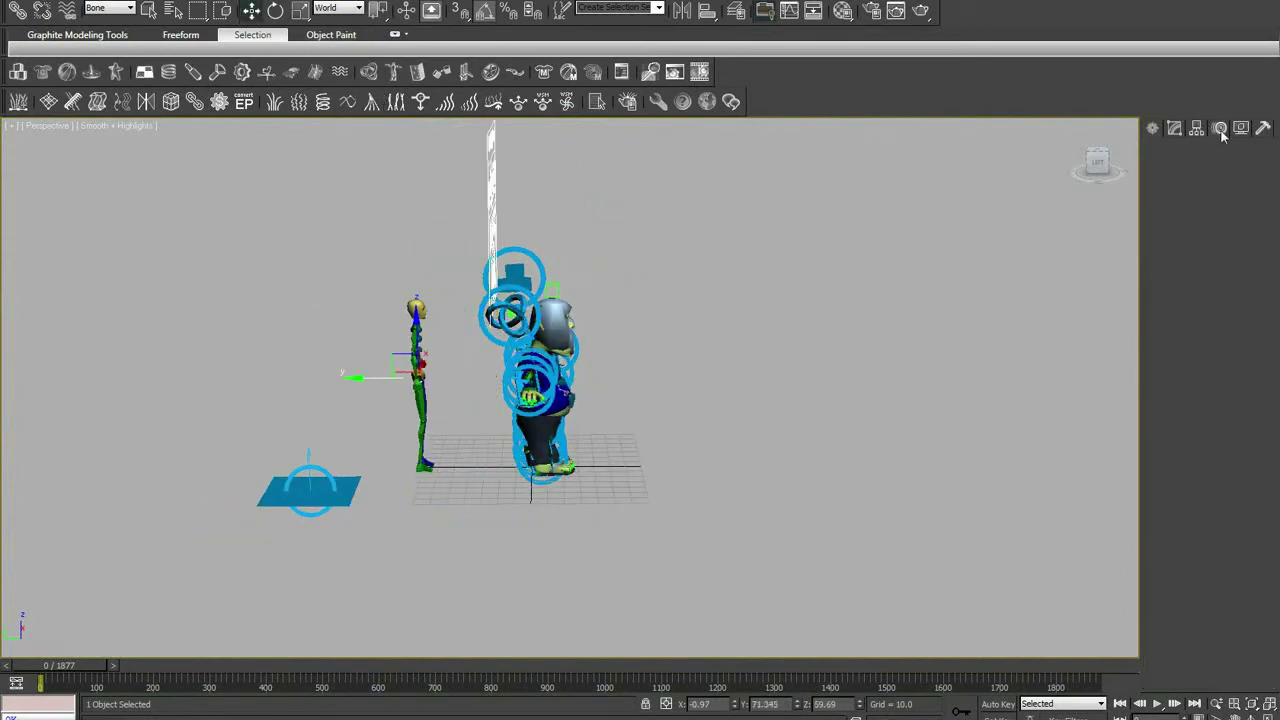
left_click(1186, 326)
double_click(105, 99)
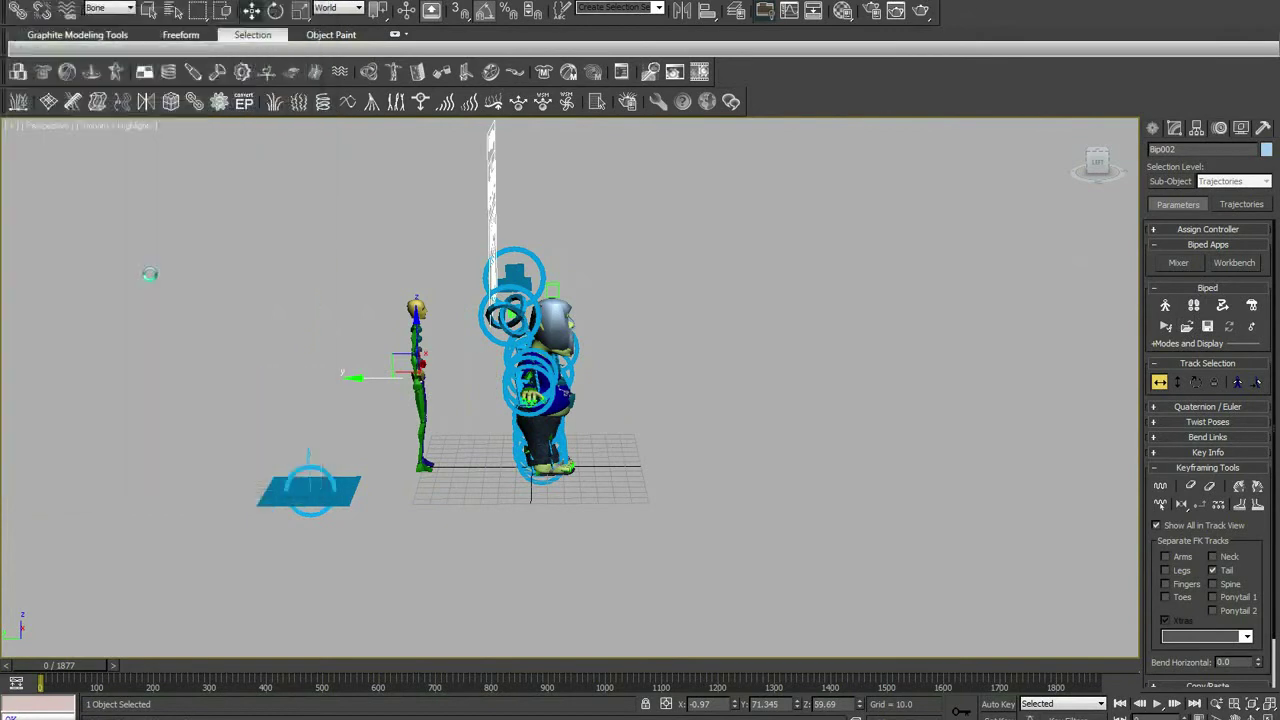
mouse_move(70, 677)
left_mouse_down()
mouse_move(120, 667)
mouse_move(40, 667)
left_mouse_up()
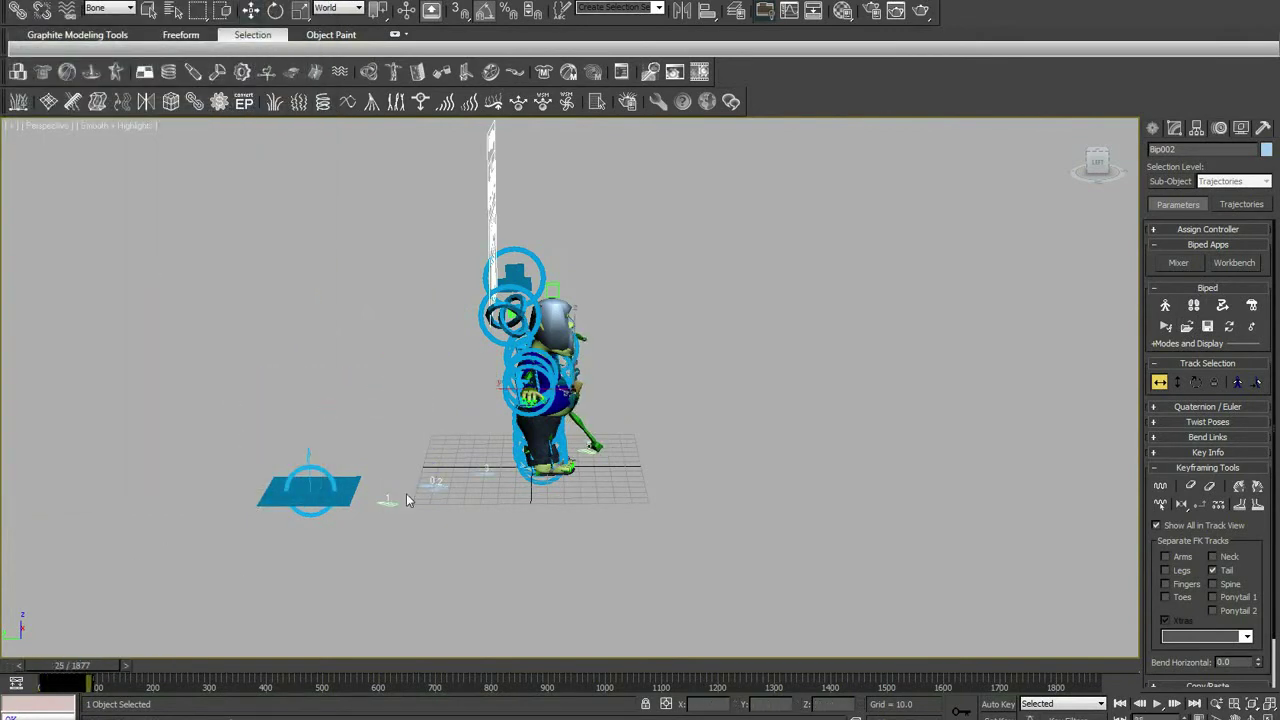
Set the selection filter to All and delete MeshSmooth from the character mesh, leaving Physique on top.
scroll(526, 431, "up", 5)
left_click(526, 431)
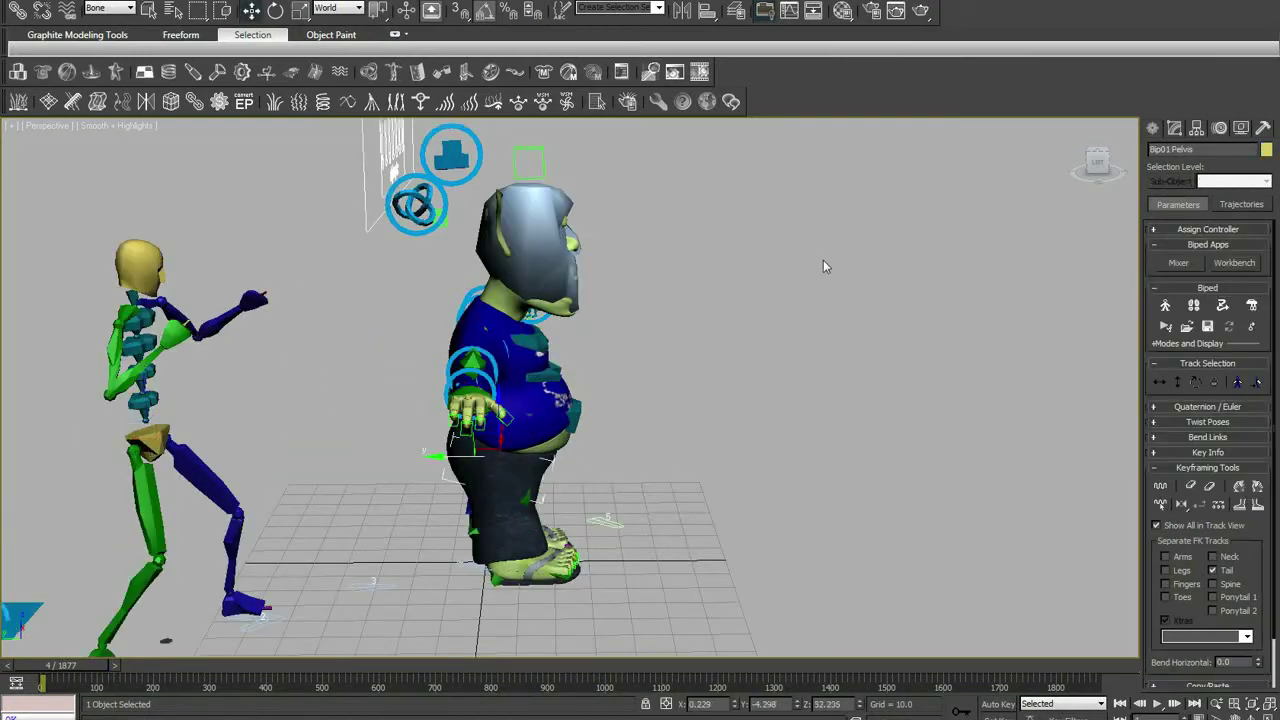
left_click(1173, 128)
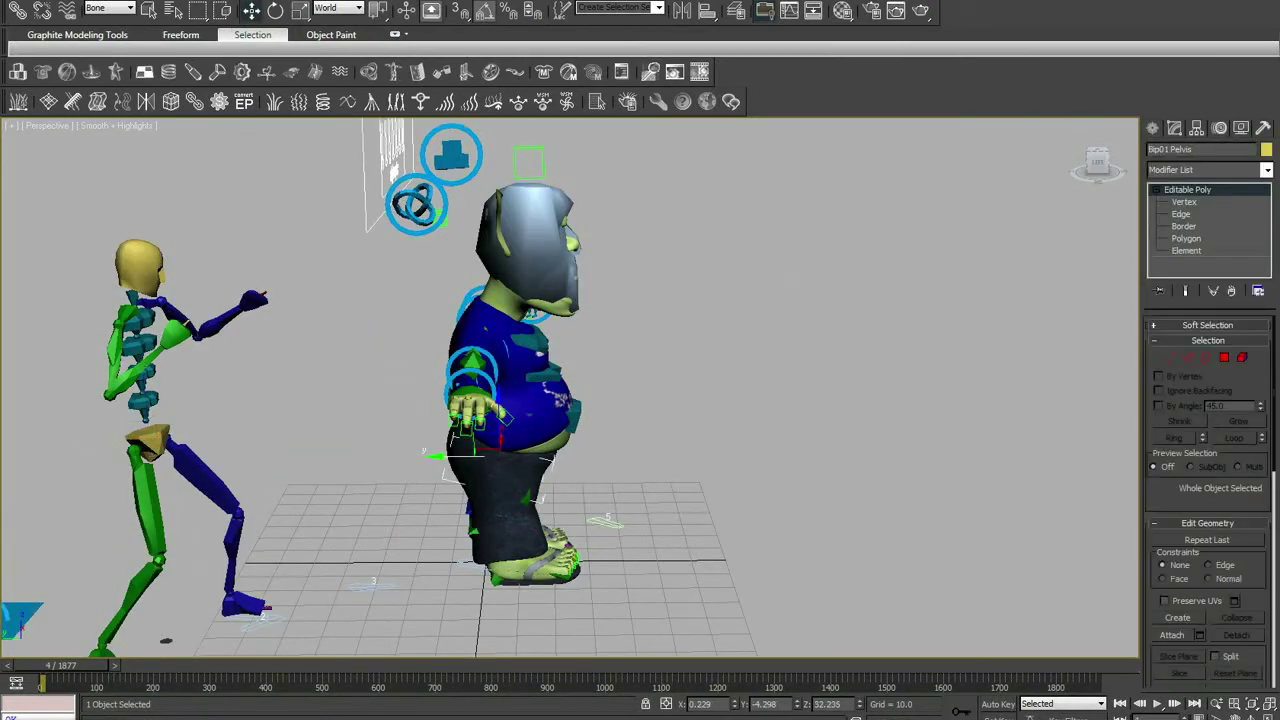
left_click(110, 8)
left_click(100, 22)
left_click(507, 345)
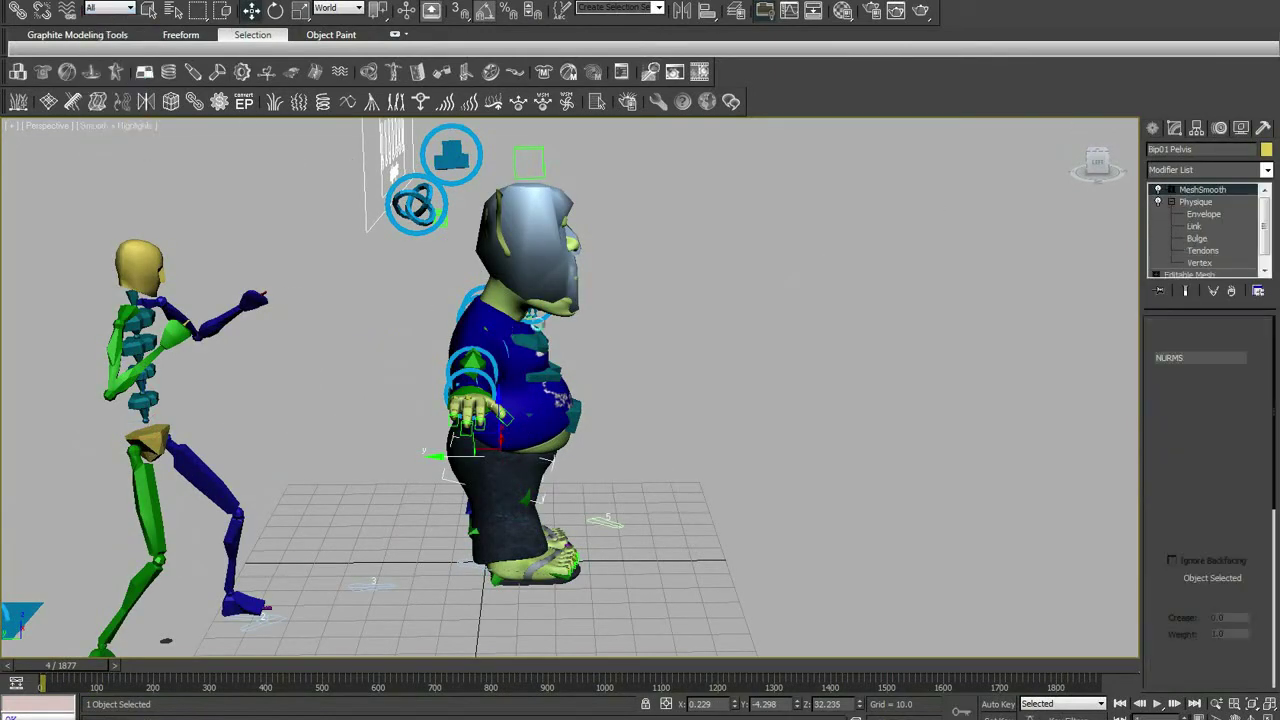
left_click(1241, 260)
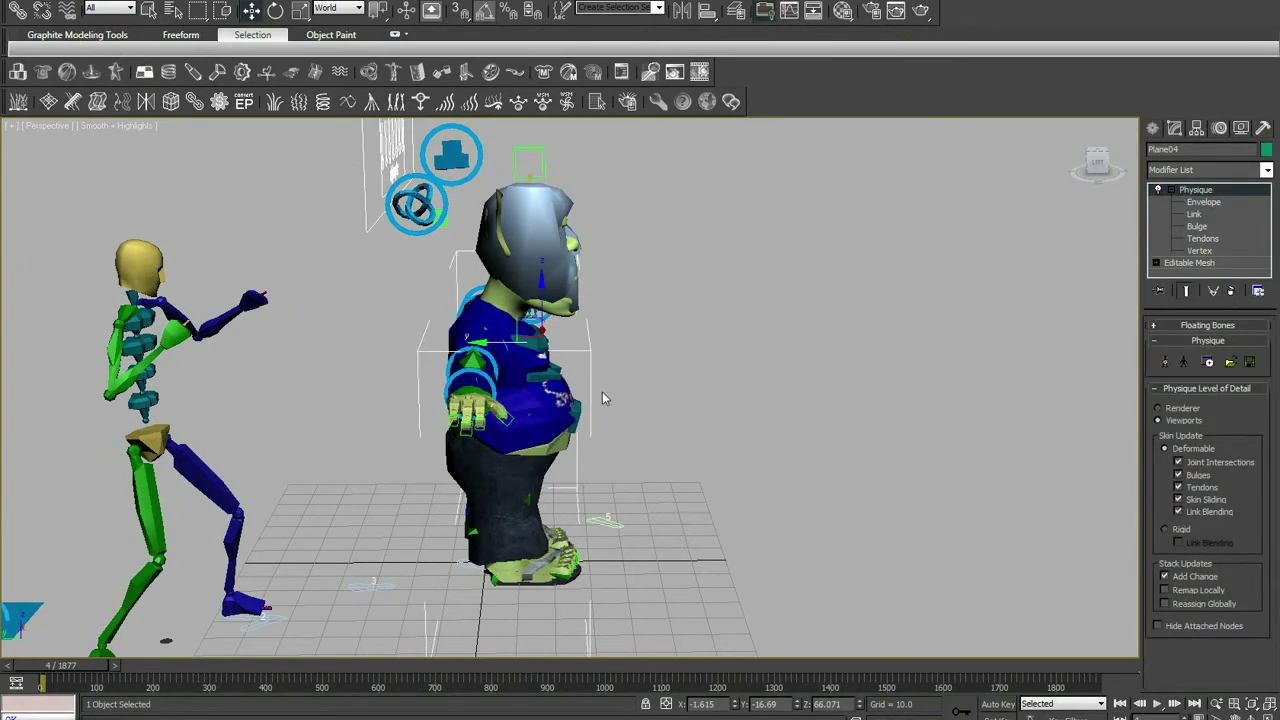
left_click(1230, 290)
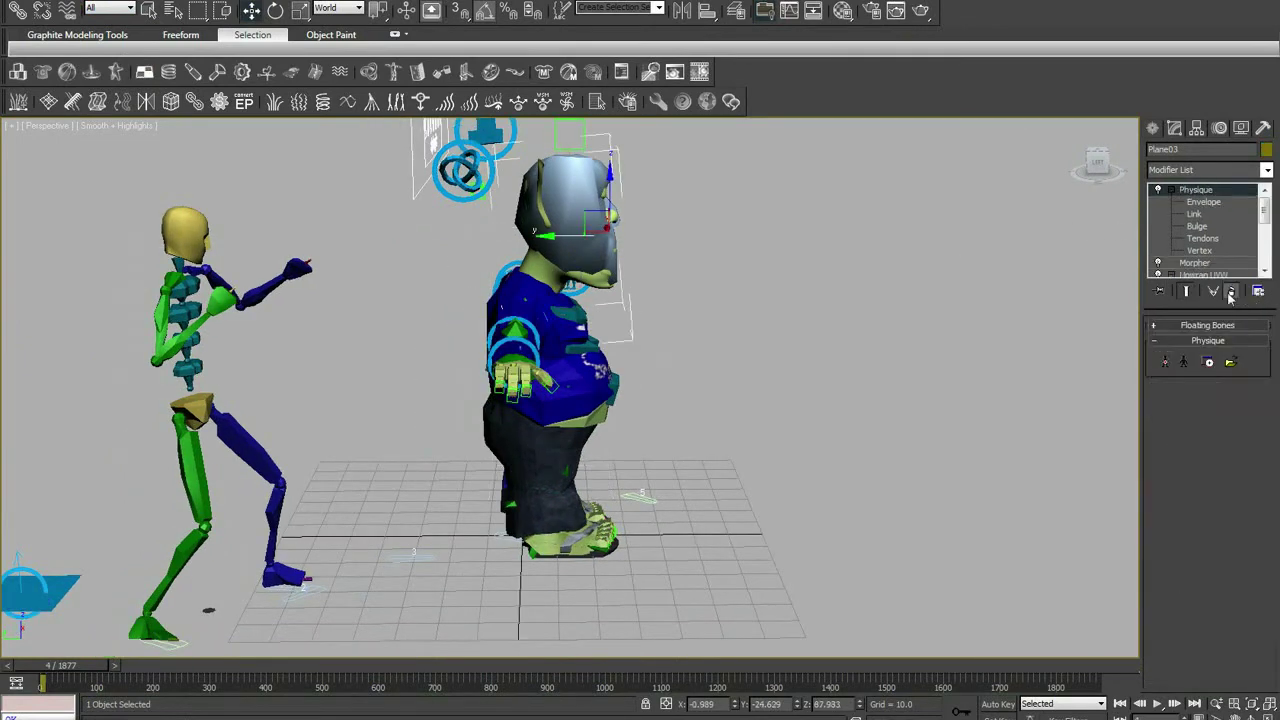
Scrub the animation, then select Bip002's spine and show its Motion settings.
left_click_drag(68, 663, 103, 673)
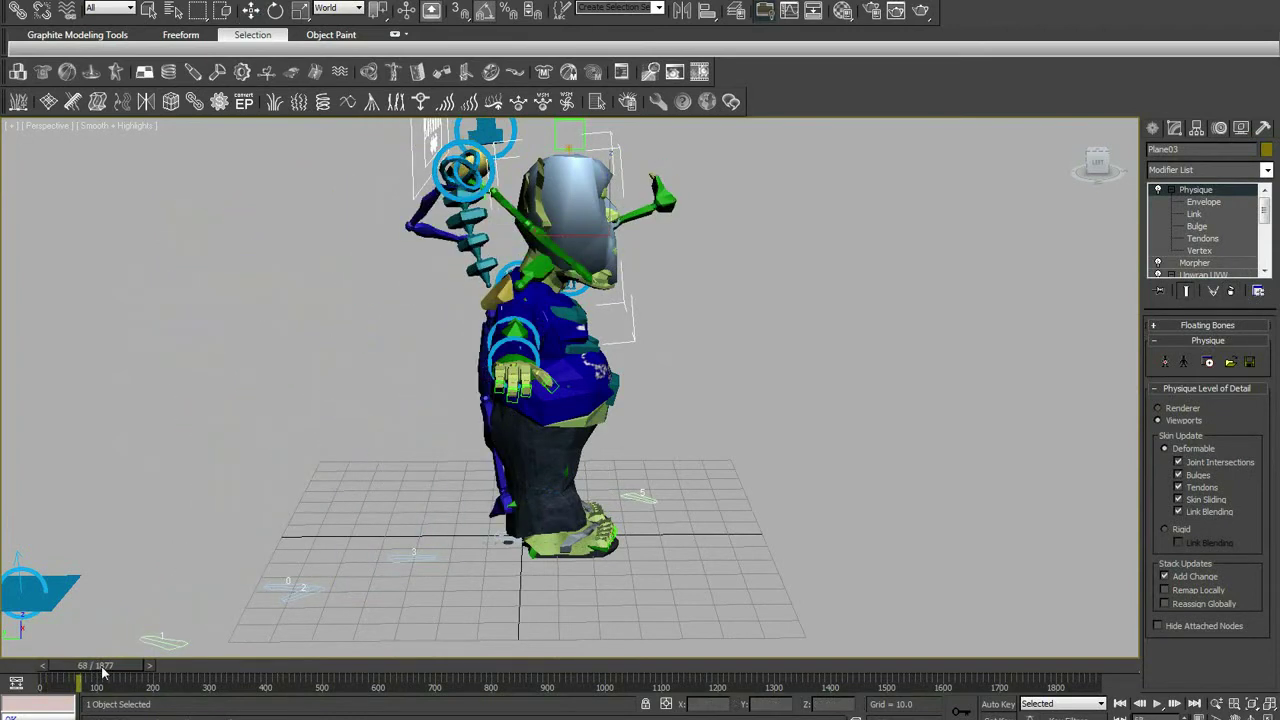
key("w")
left_click(473, 260)
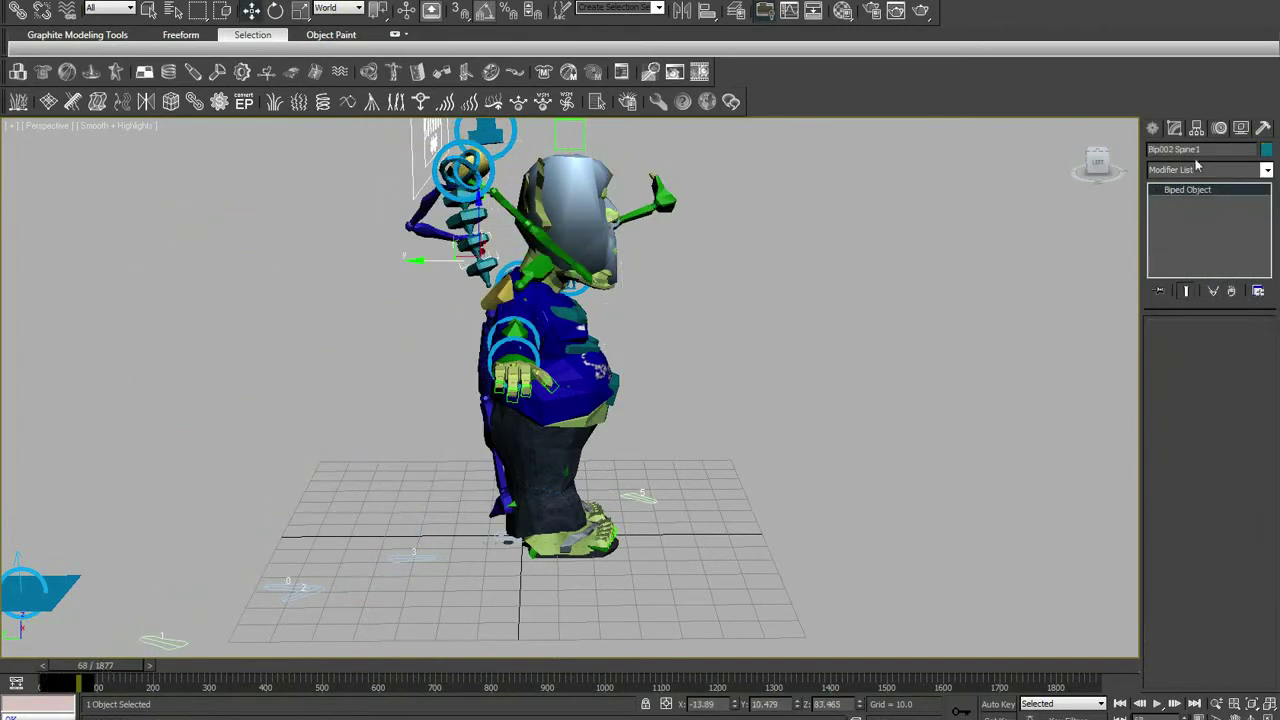
left_click(1219, 128)
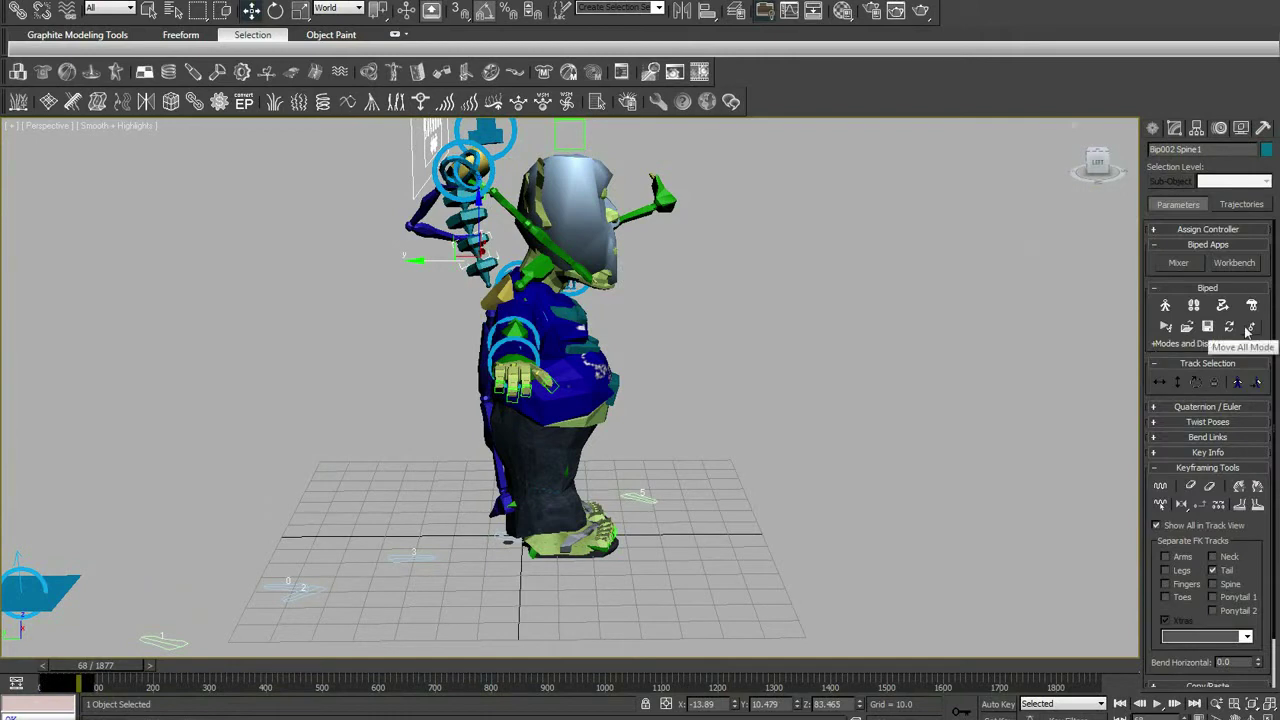
With Move All Mode on, move and rotate Bip002 210 degrees to face the character.
left_click(1248, 331)
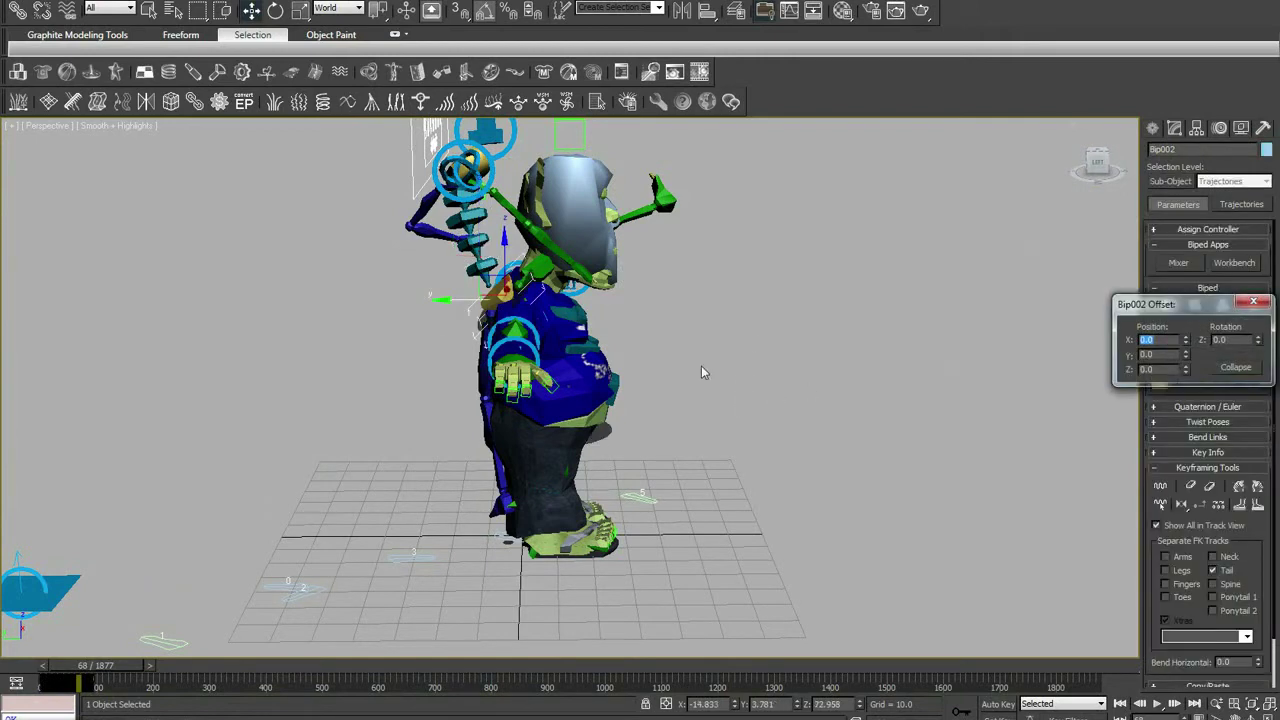
left_click_drag(463, 301, 820, 300)
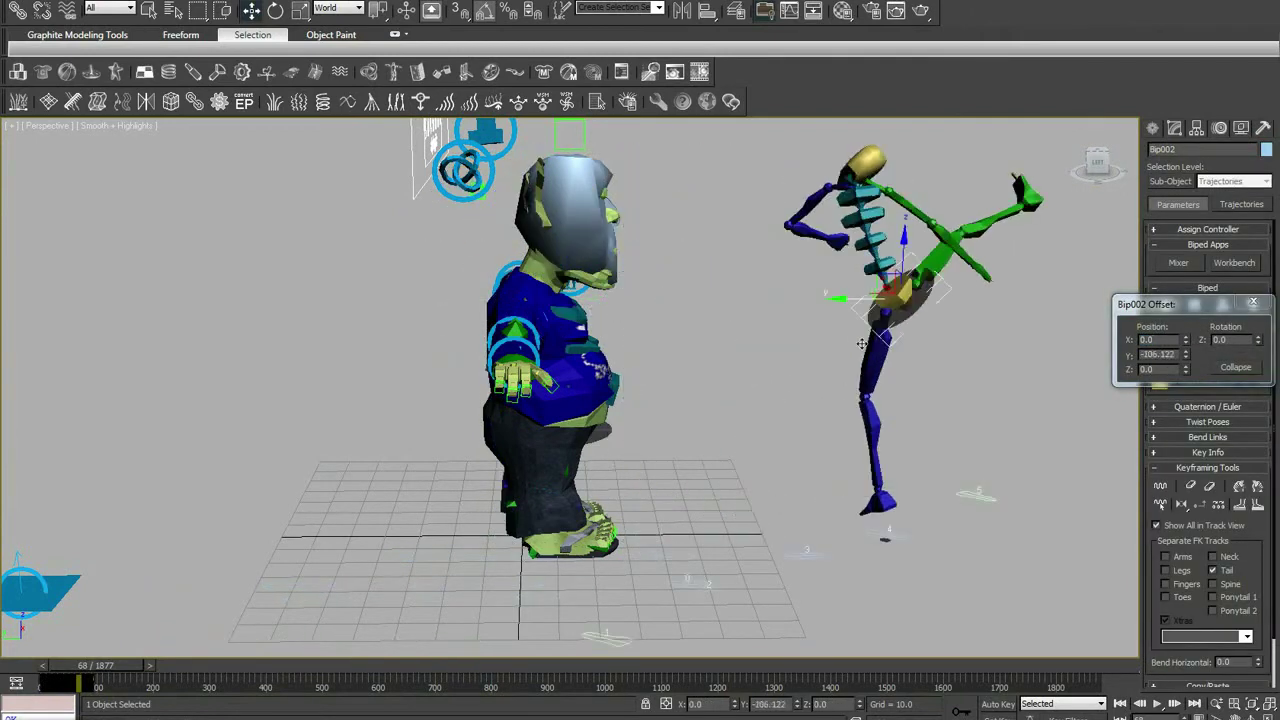
left_click(276, 11)
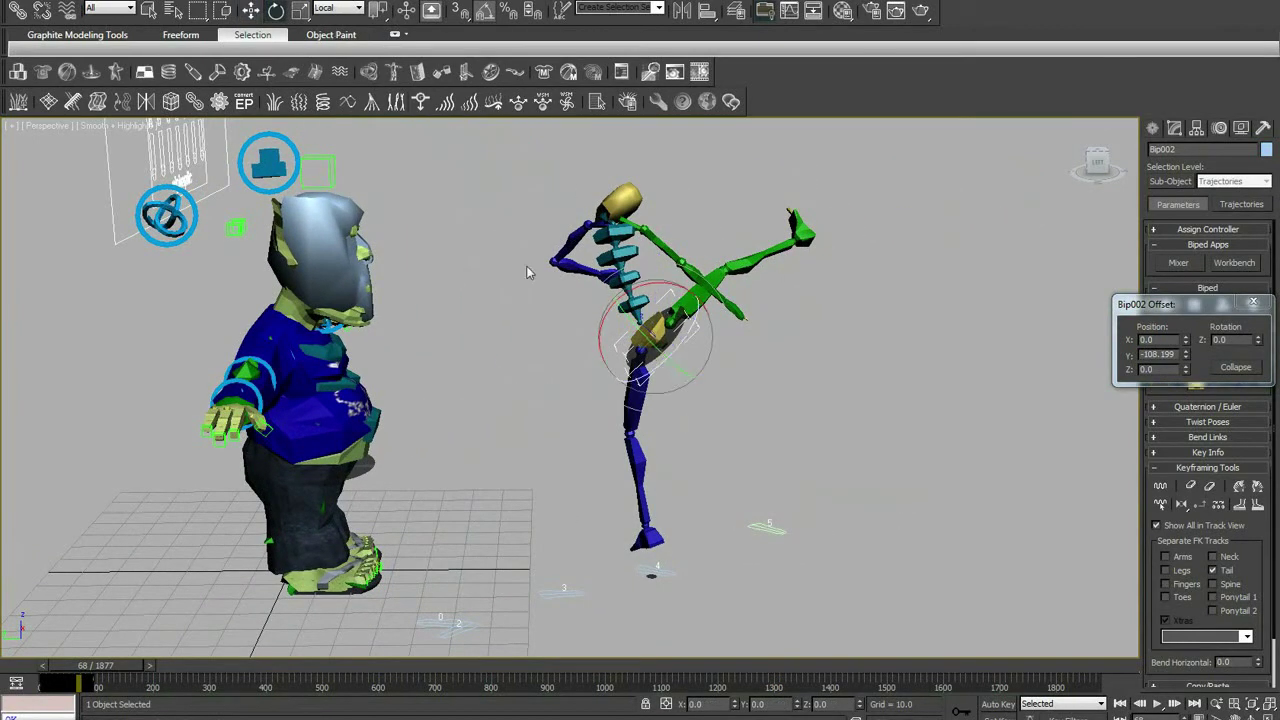
left_click_drag(682, 343, 236, 505)
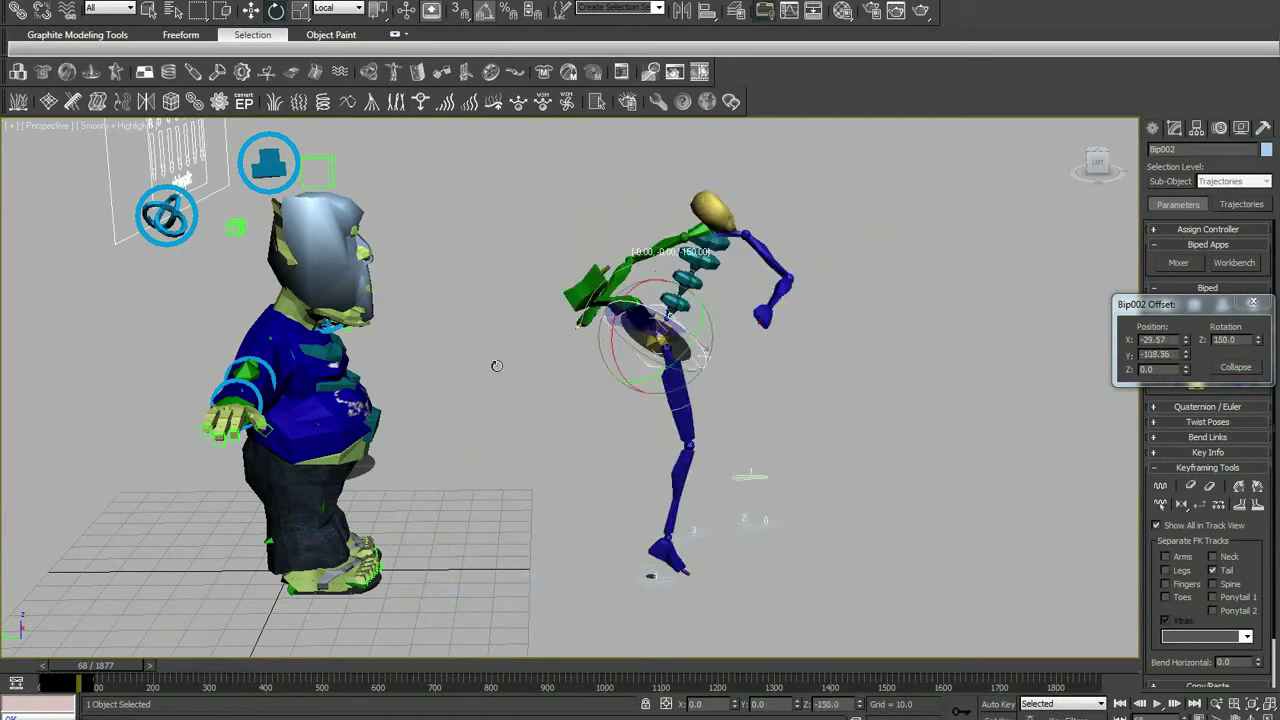
left_click(250, 11)
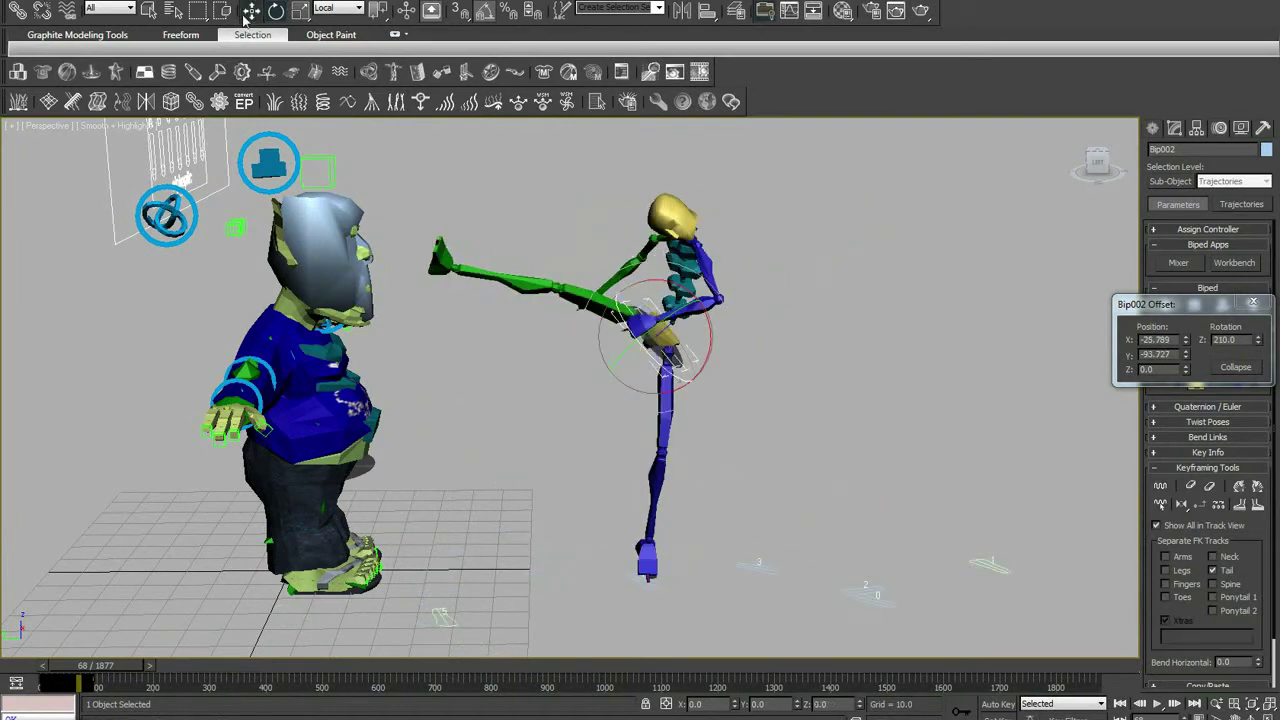
left_click_drag(578, 337, 463, 342)
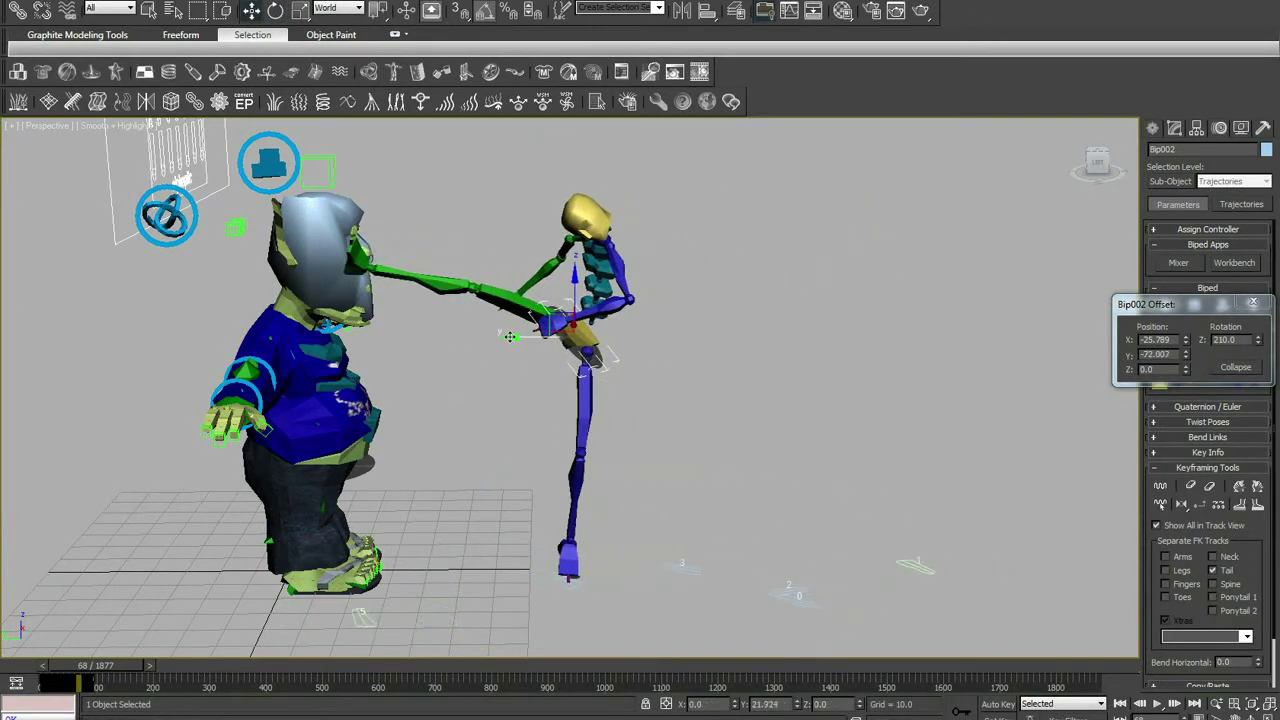
Line Bip002's kick up with the troll's head and check contact around frame 67.
middle_click_drag(463, 342, 520, 380, "alt")
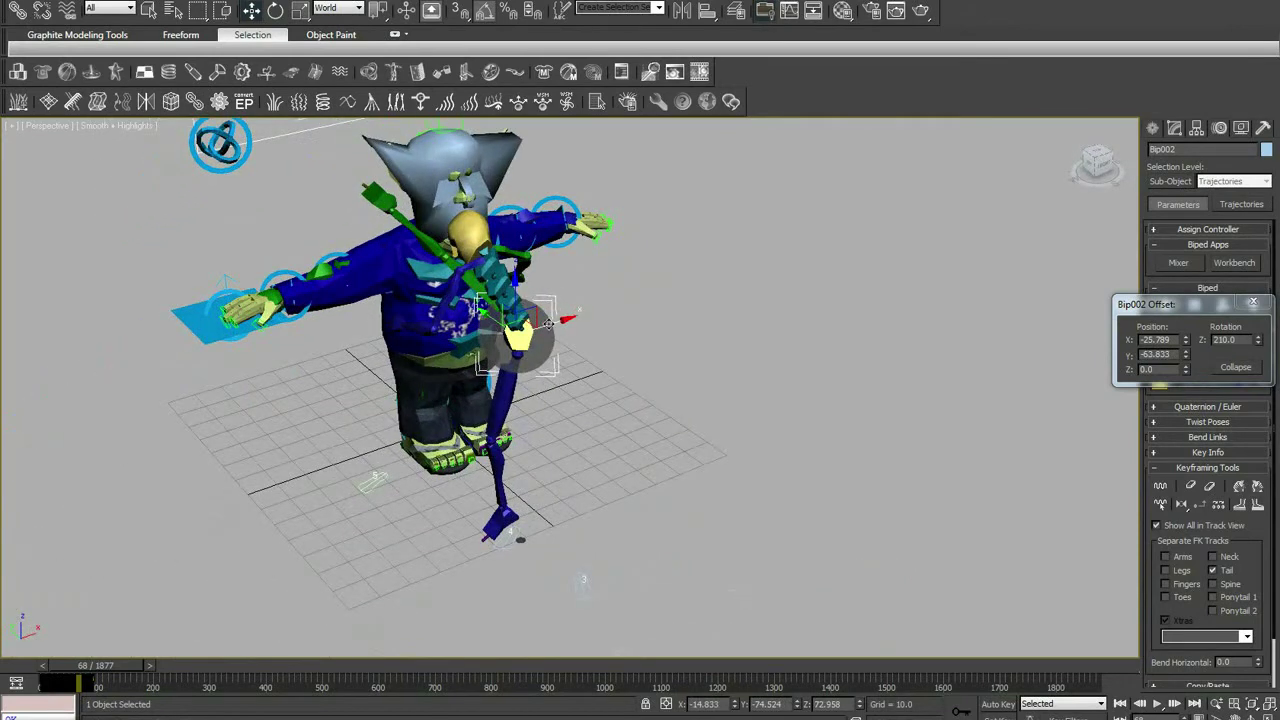
left_click_drag(548, 323, 568, 304)
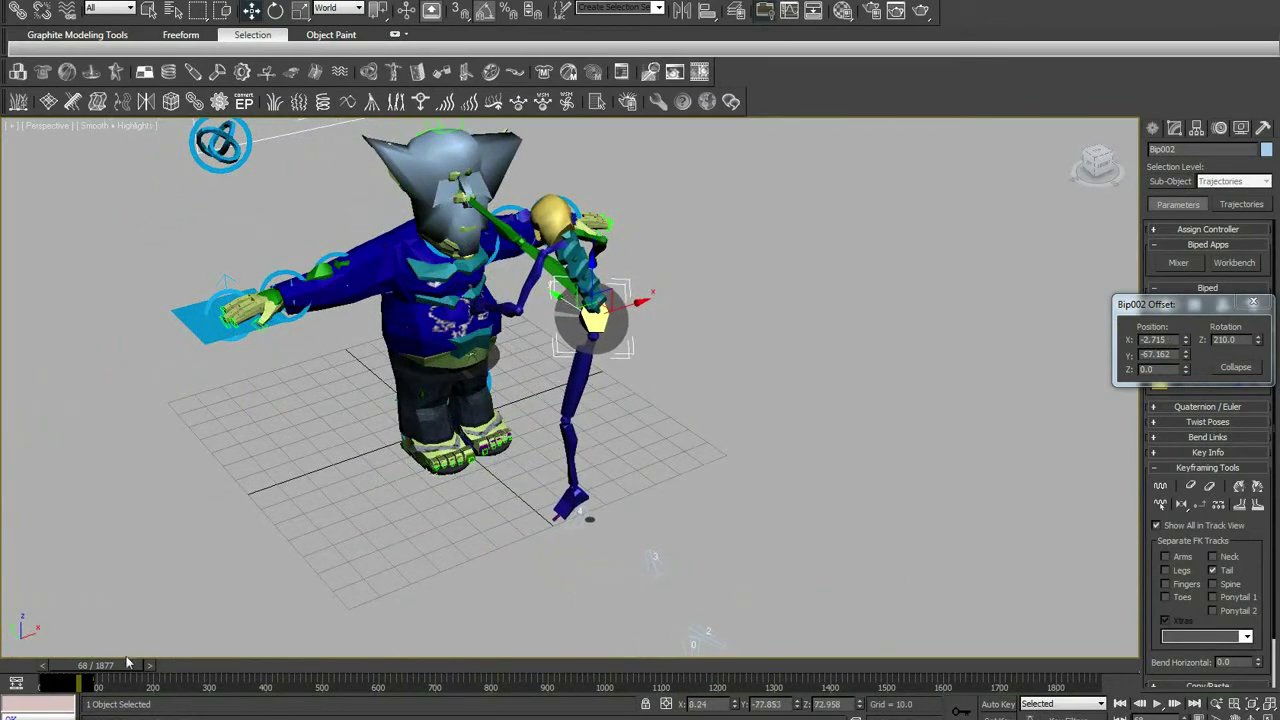
left_click_drag(128, 662, 126, 660)
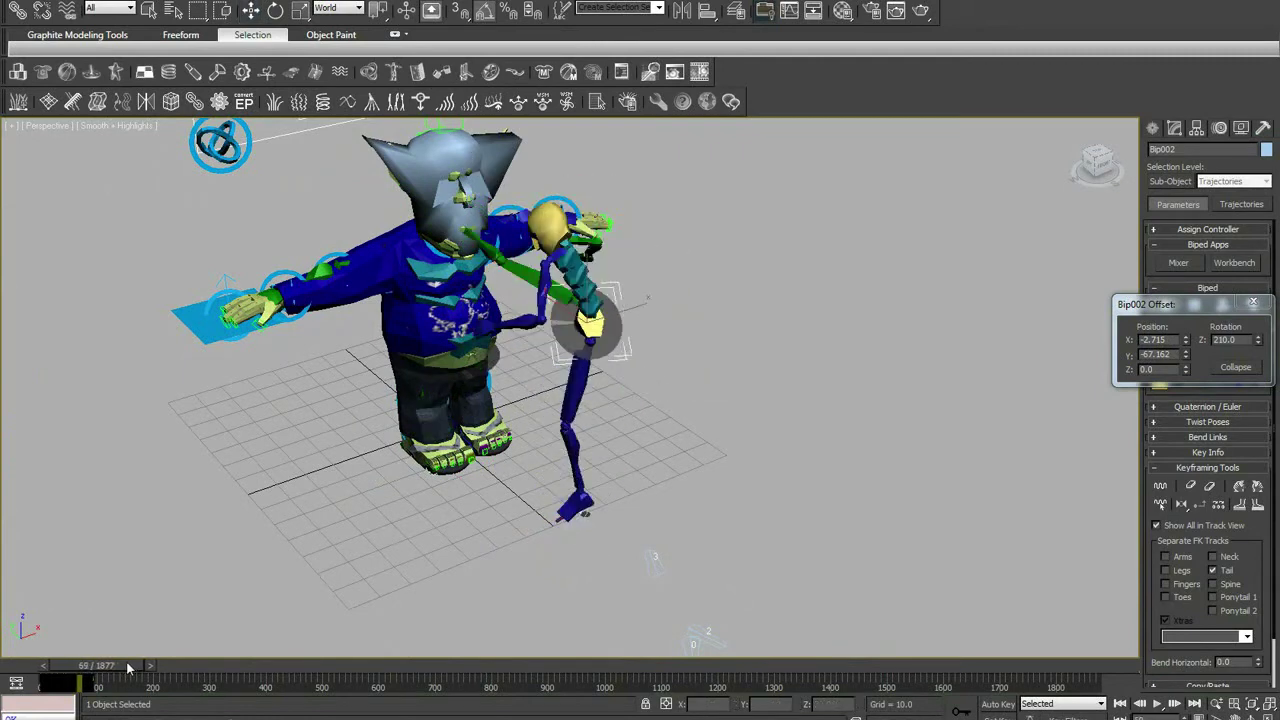
left_click(42, 666)
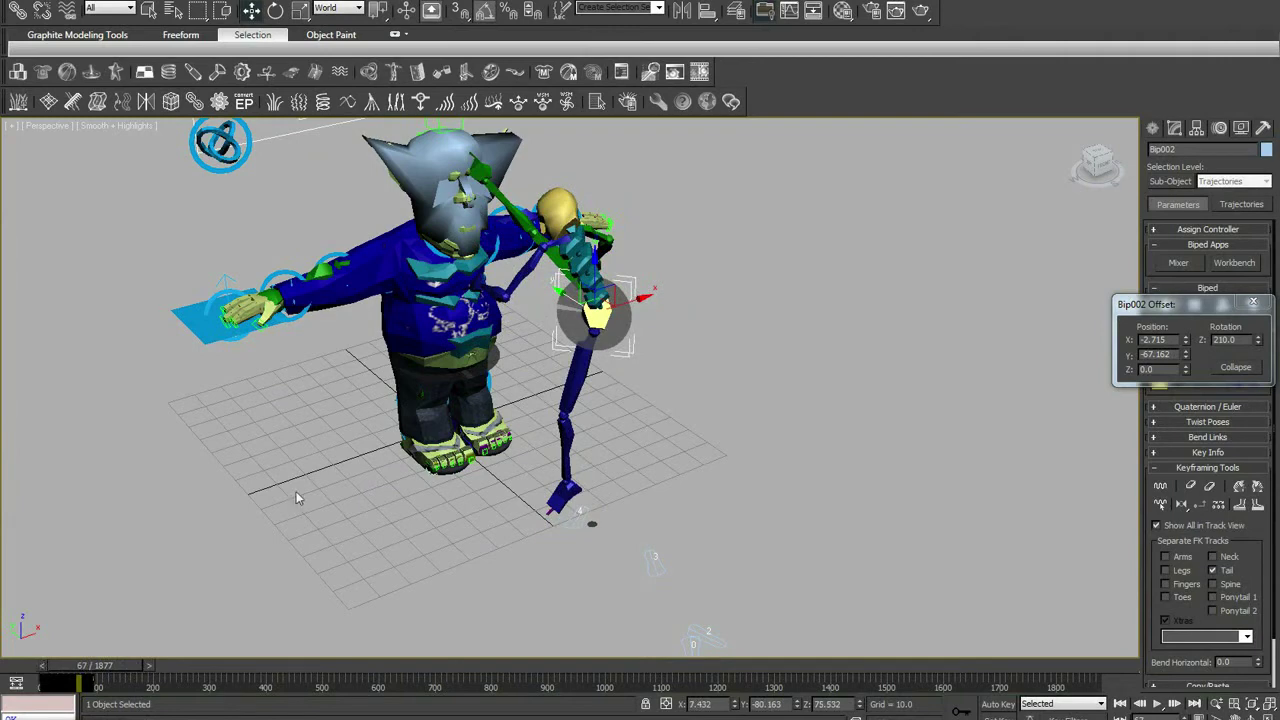
middle_click_drag(296, 498, 420, 470, "alt")
scroll(475, 375, "up", 3)
middle_click_drag(475, 375, 513, 475)
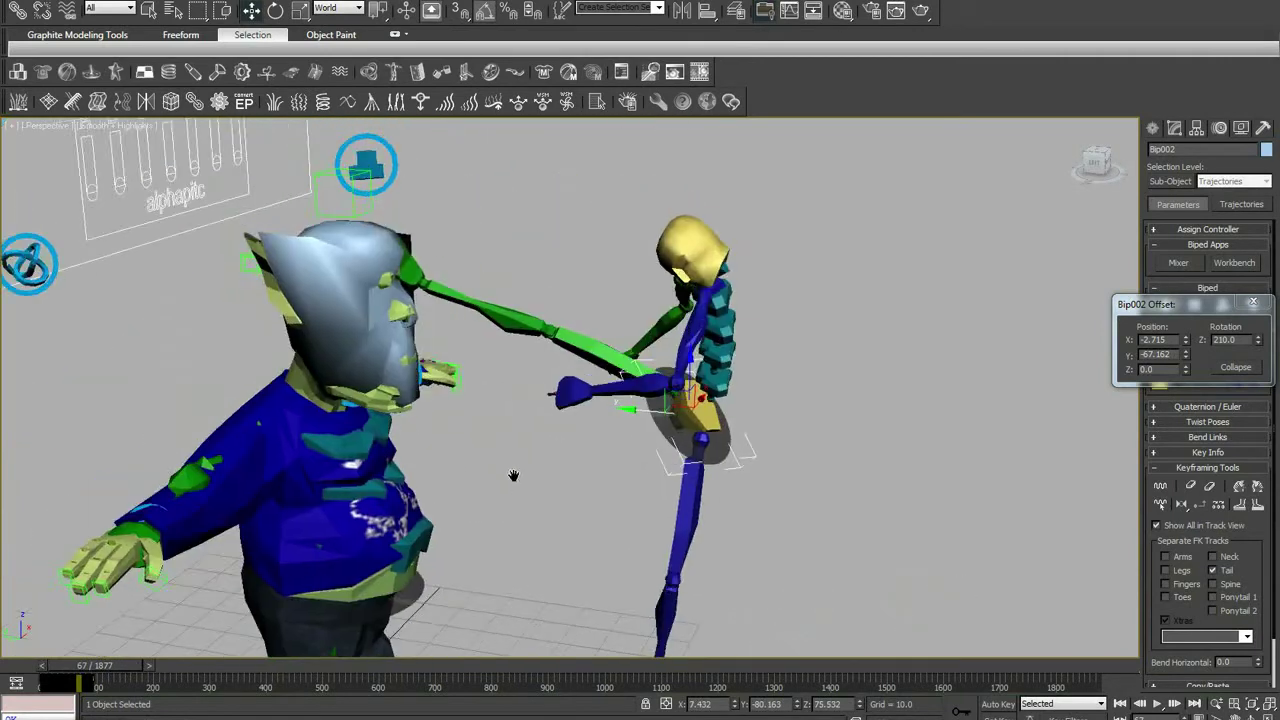
left_click(510, 326)
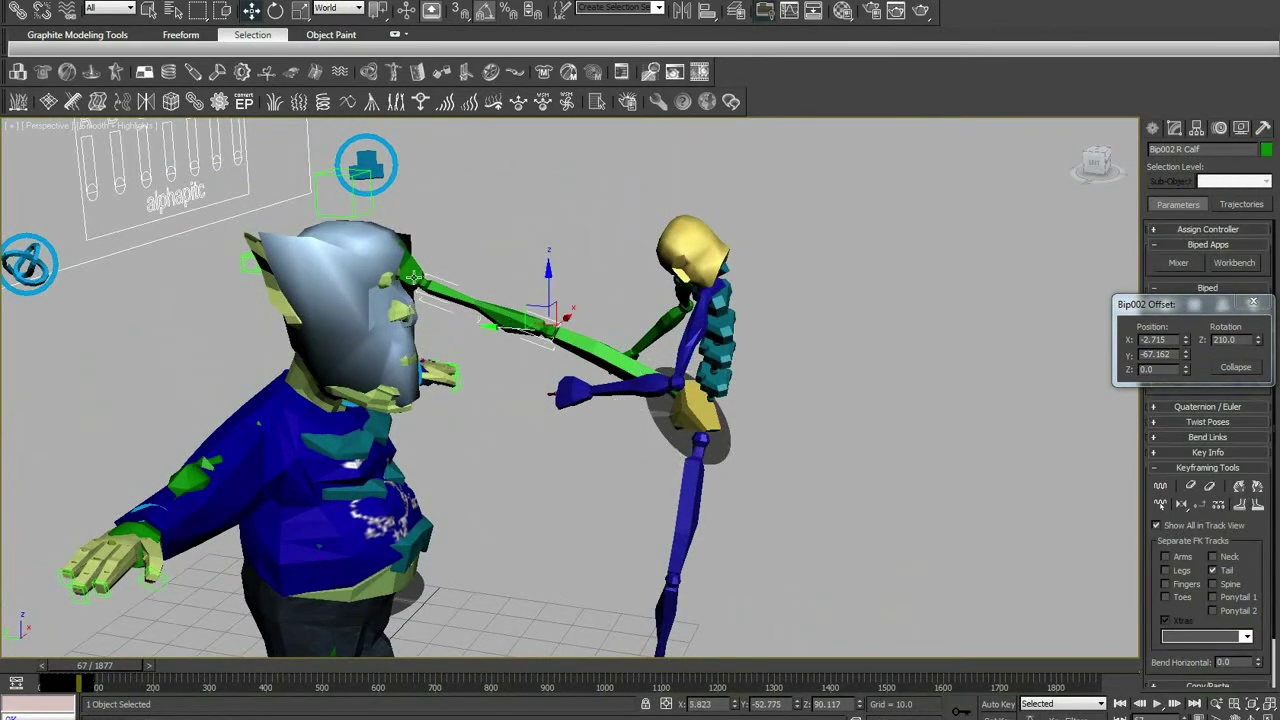
Pick the Bip01 skeleton's bones into the rigid body collection.
left_click(413, 275, "ctrl")
left_click(372, 162)
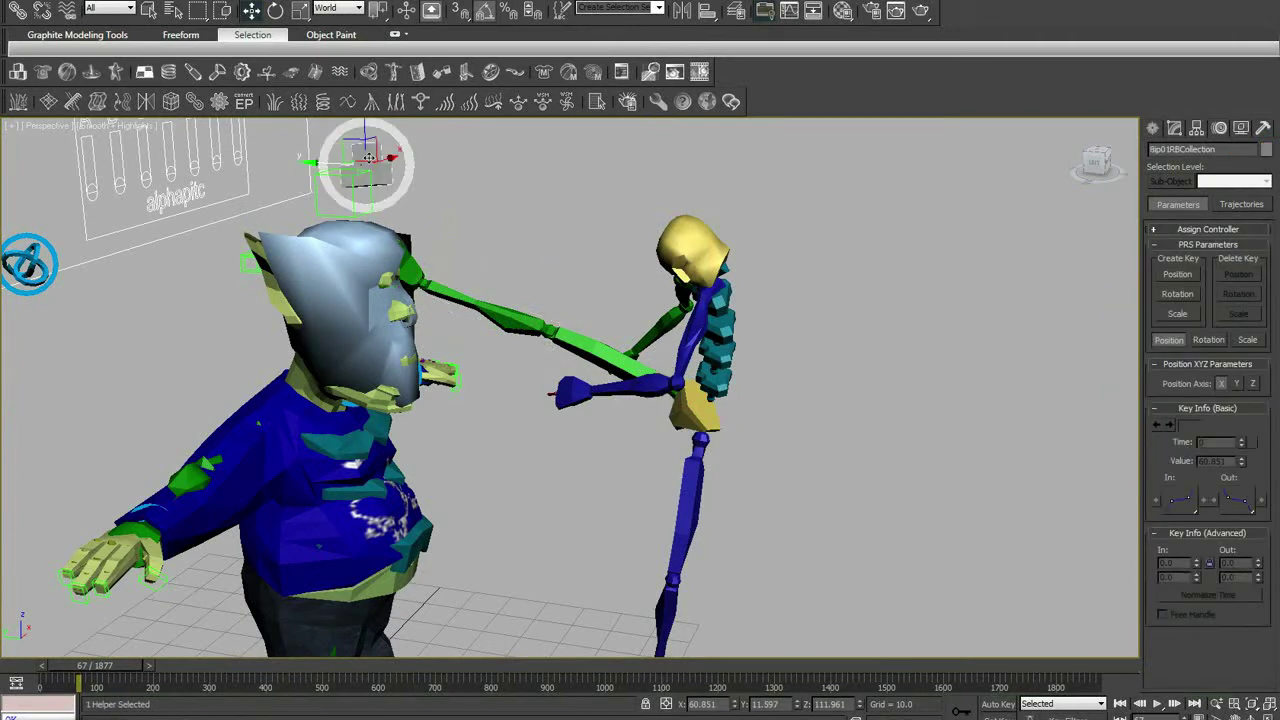
left_click(1175, 128)
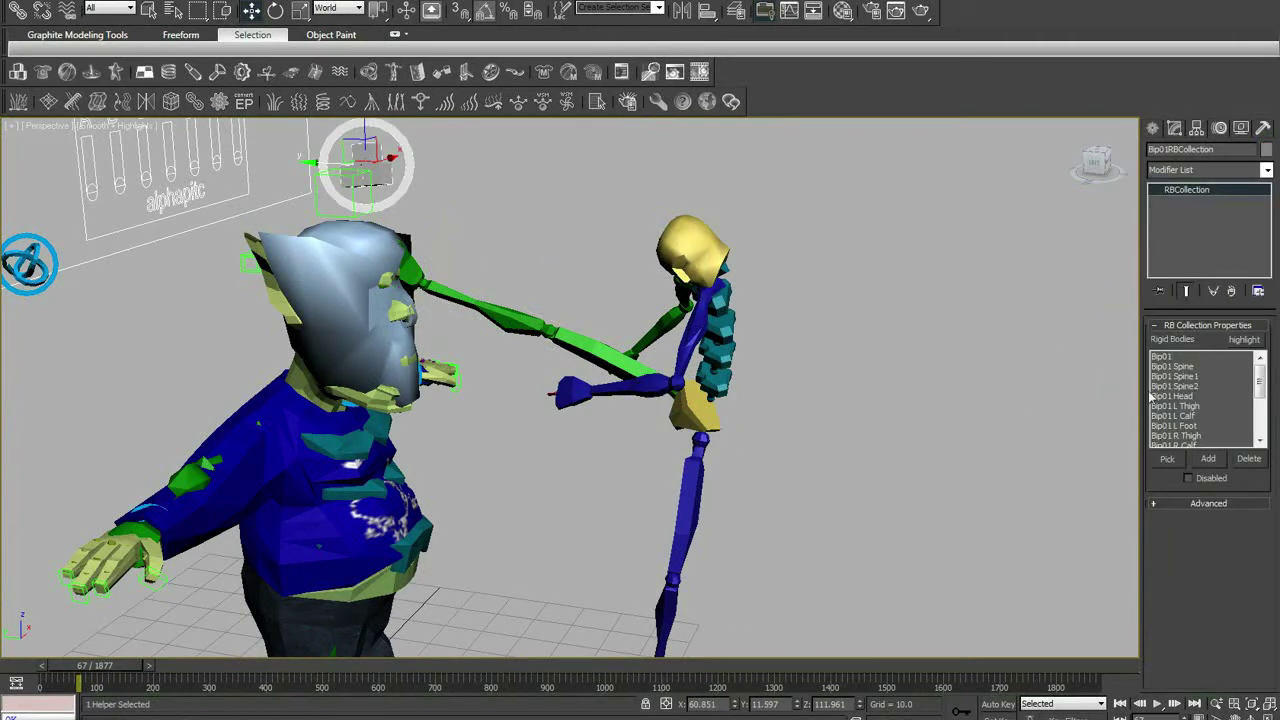
left_click(1168, 458)
scroll(552, 416, "up", 2)
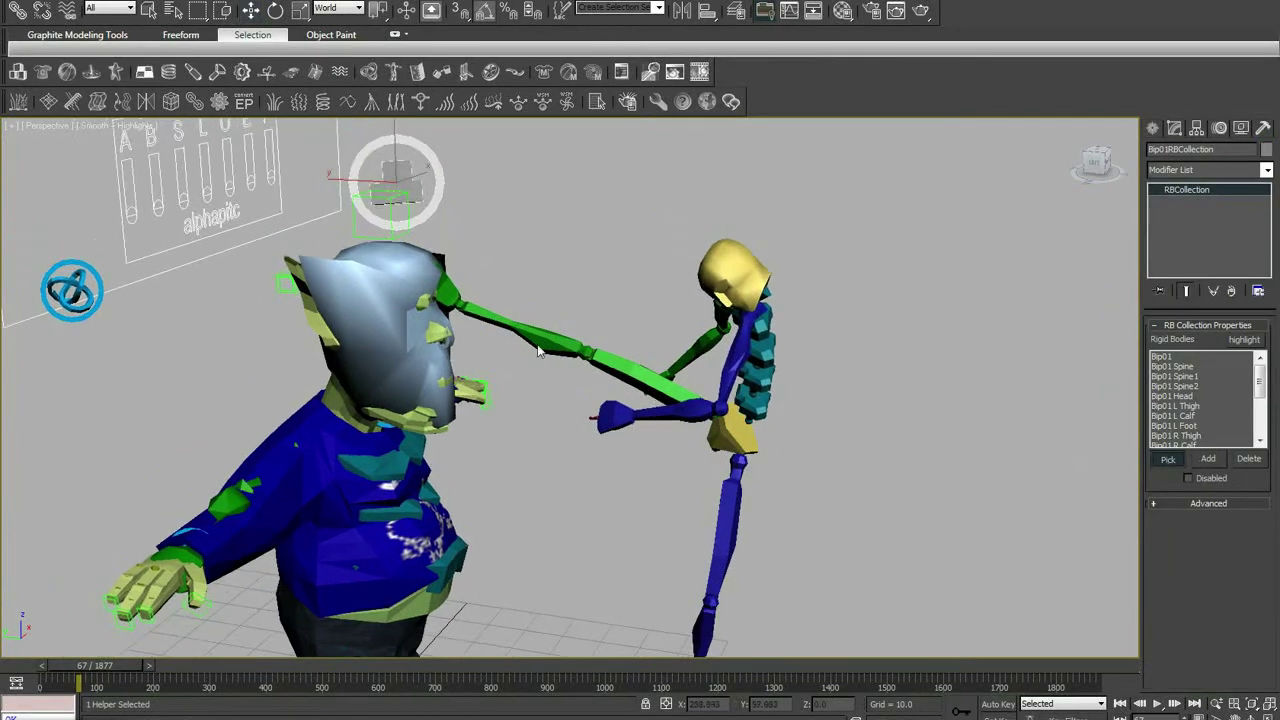
left_click(578, 347)
Review Rigid Body Properties for the two kicking-leg bones.
left_click_drag(500, 278, 531, 336)
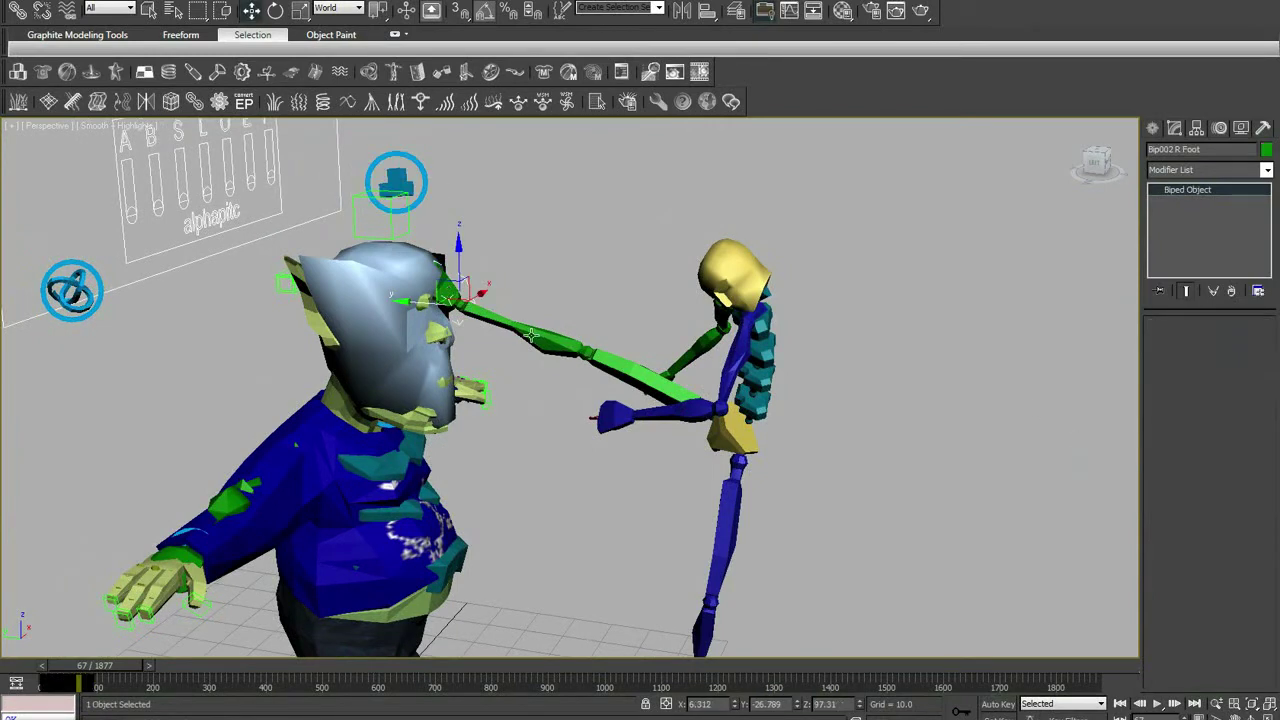
left_click(624, 73)
left_click(290, 123)
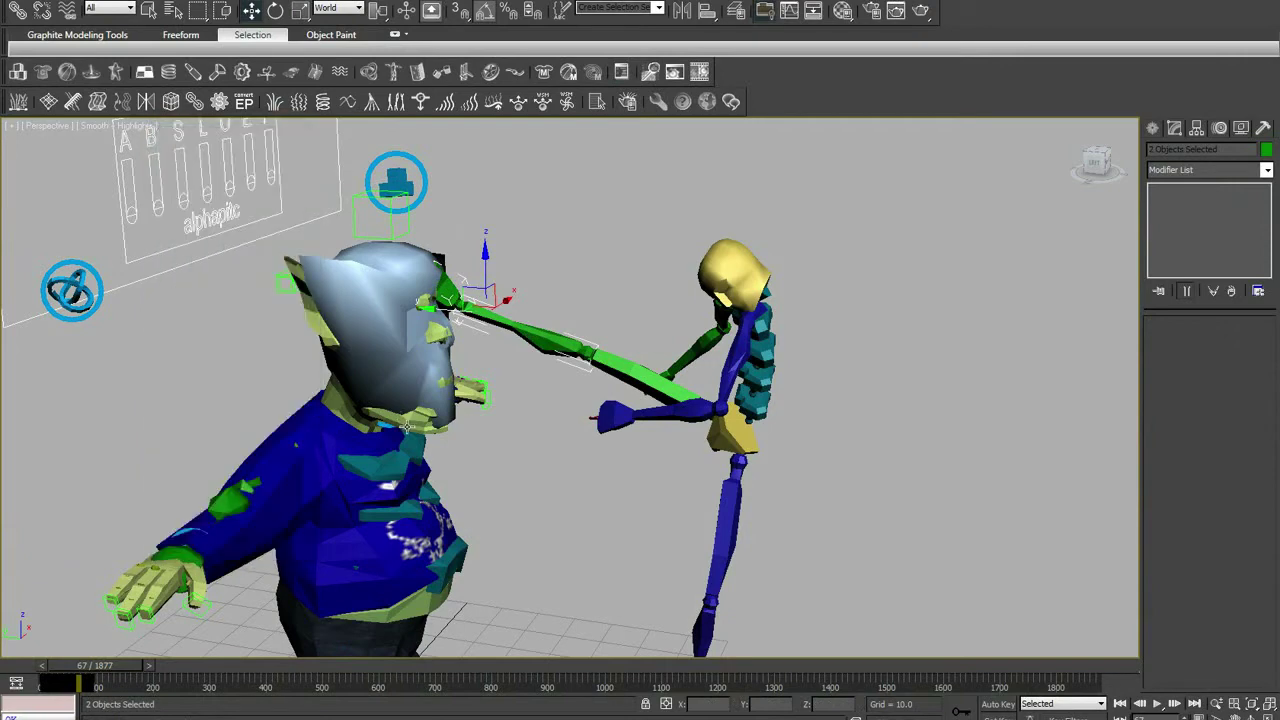
middle_click_drag(520, 300, 582, 266, "alt")
Play the Havok simulation preview and close it.
left_click(699, 71)
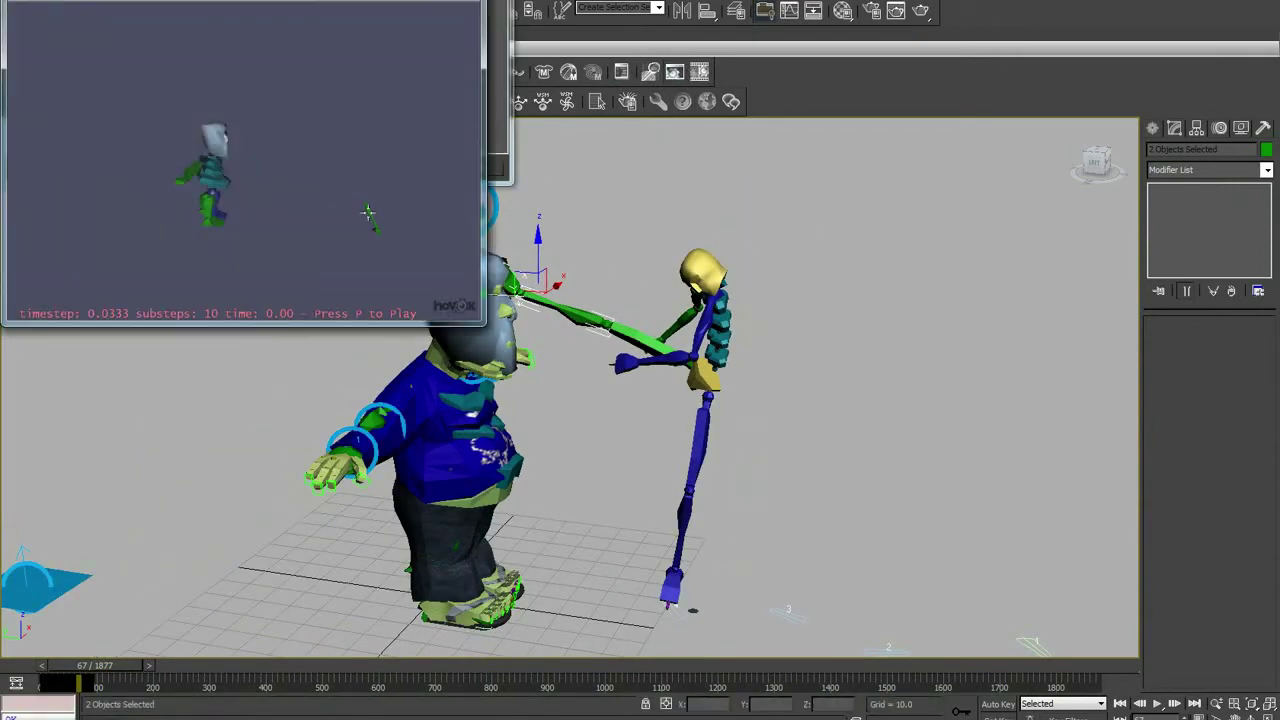
key("p")
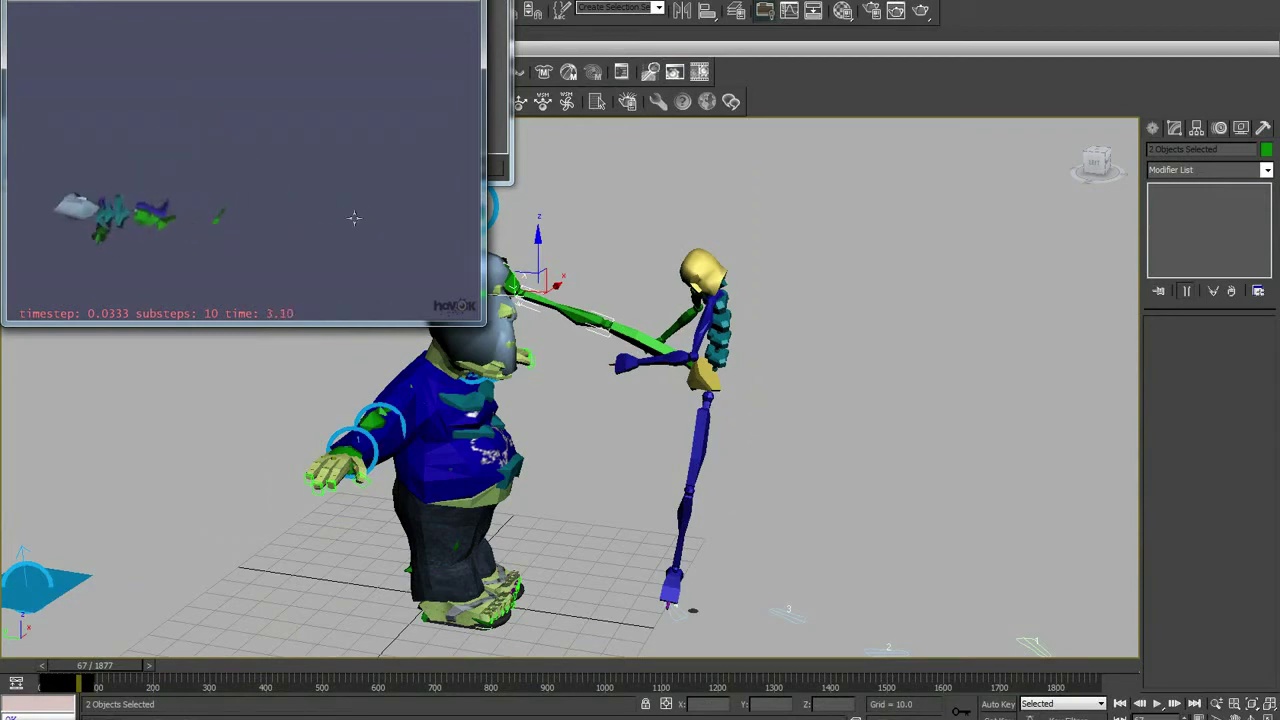
key("Escape")
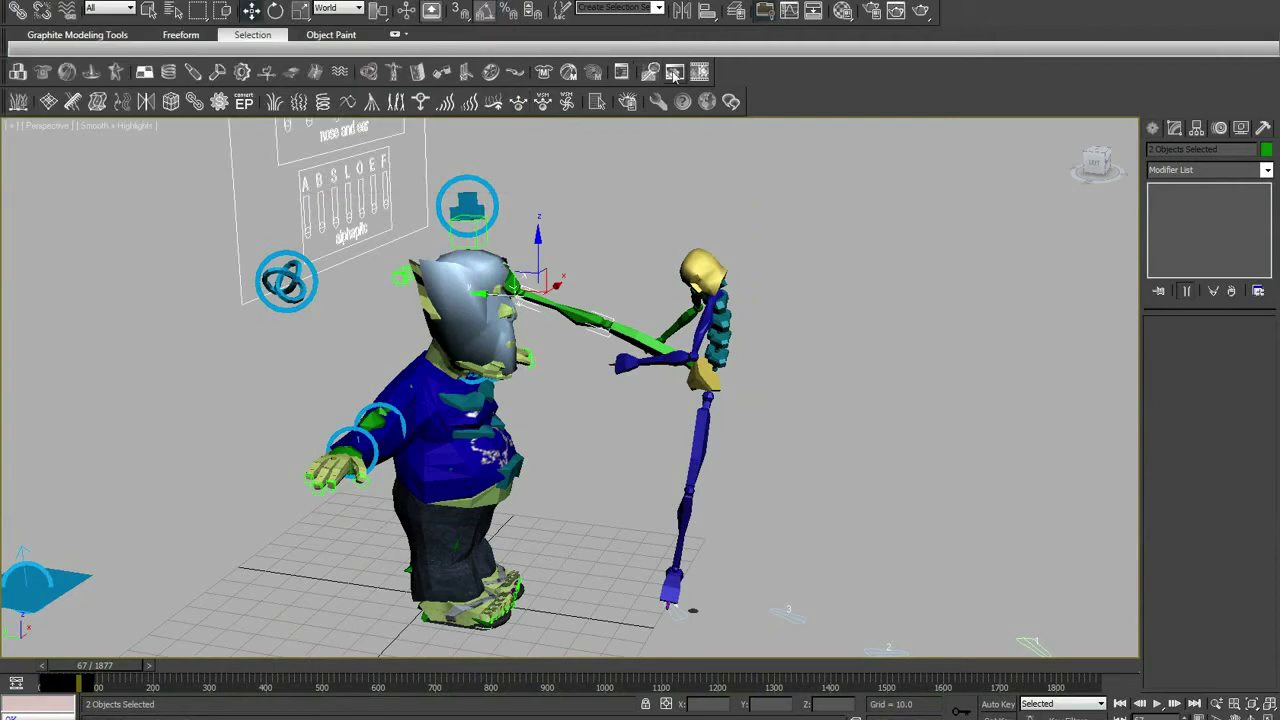
Run Analyze World on the rig, confirm, and close the Analyze Complete report.
left_click(674, 75)
left_click(612, 360)
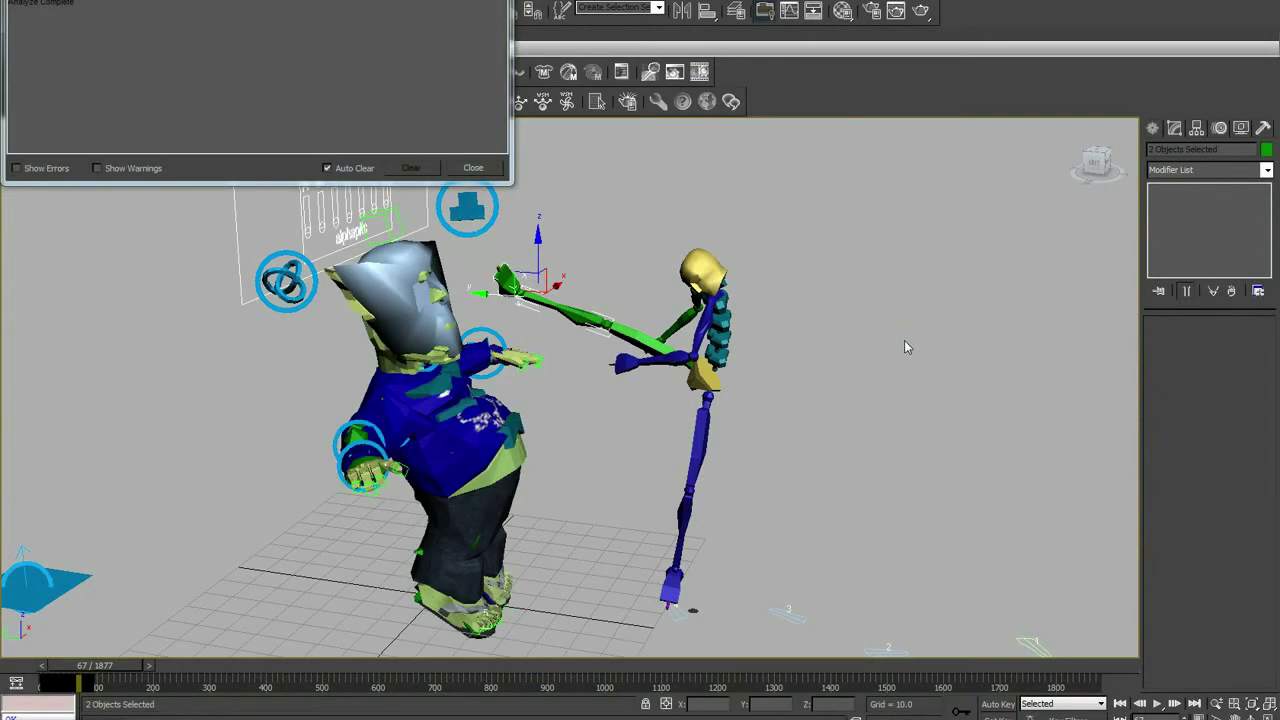
key("Escape")
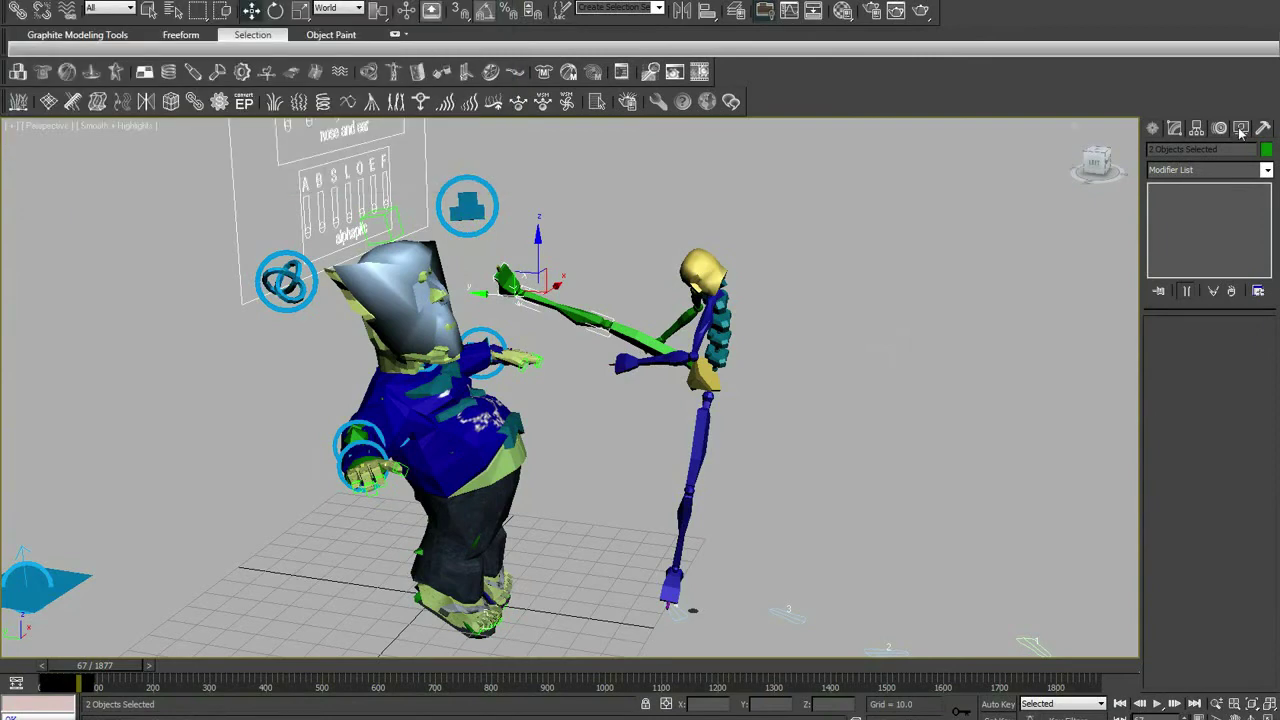
Hide Bone Objects by category and play the character's animation from the start.
left_click(1240, 128)
left_click(1158, 379)
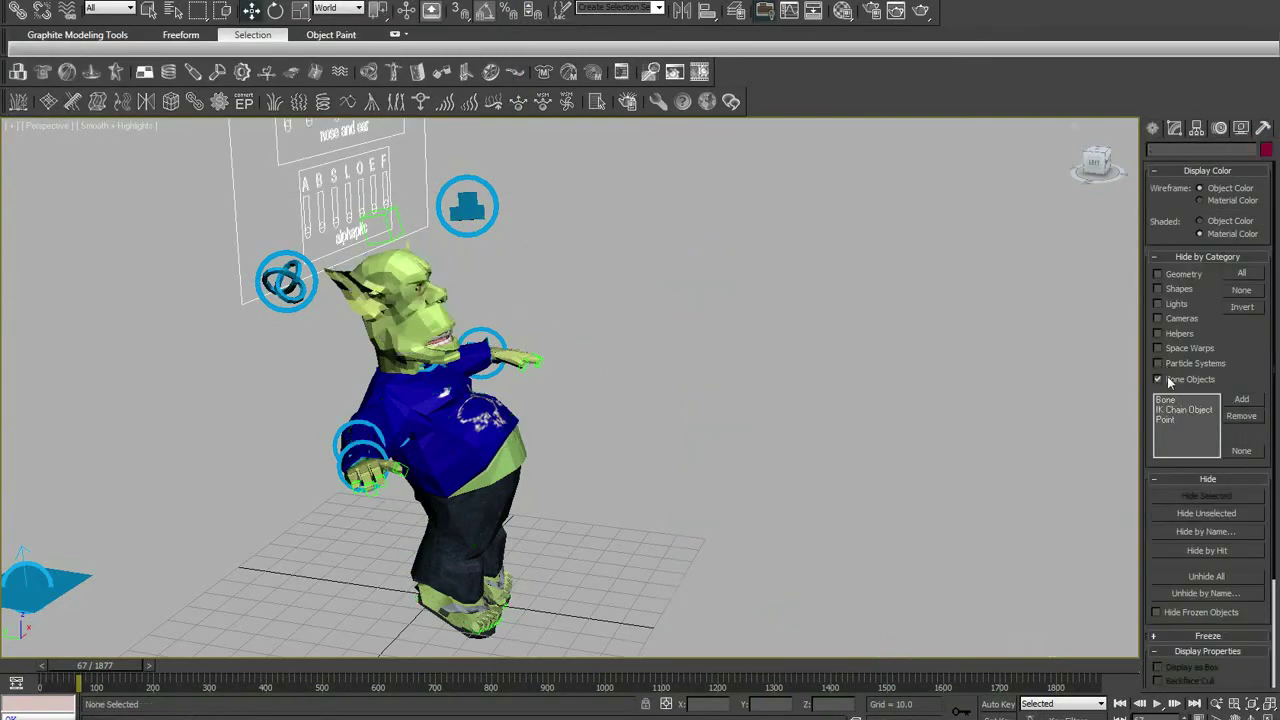
left_click(1120, 704)
left_click(1157, 704)
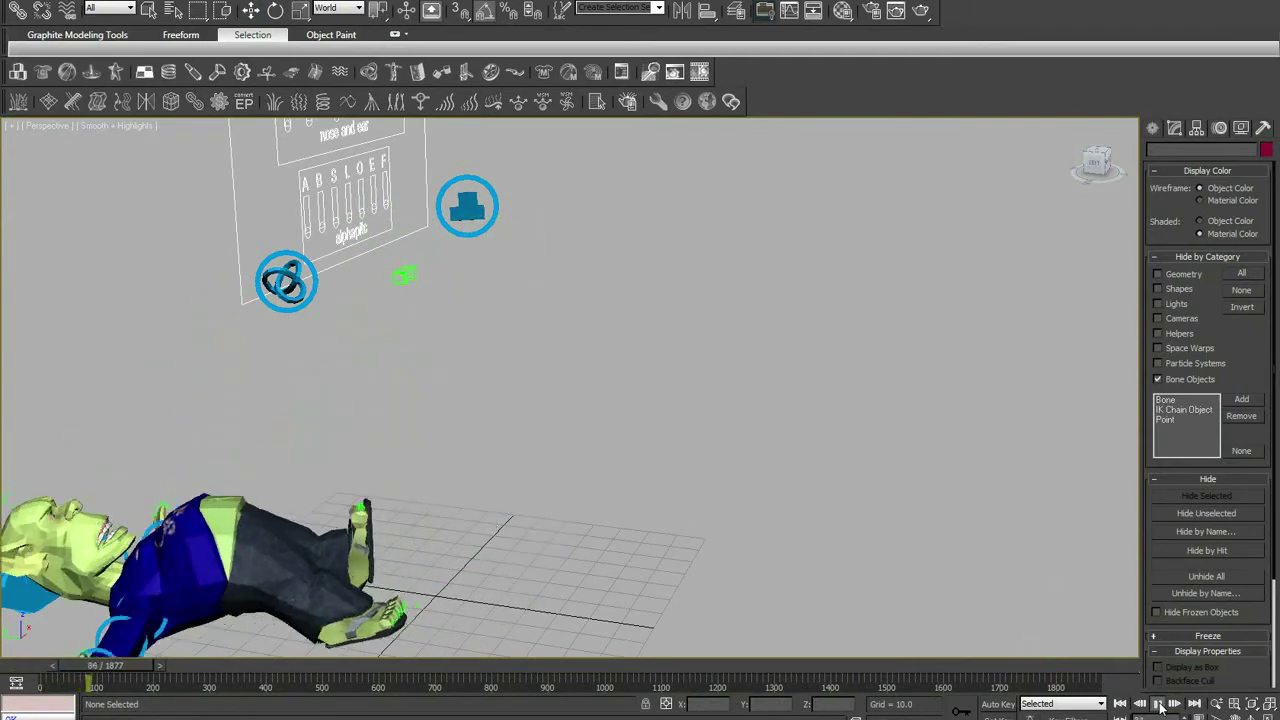
left_click(1158, 704)
Orbit around the character and scrub back to frames 79 and 37 to review the fall.
middle_click_drag(666, 389, 363, 642, "alt")
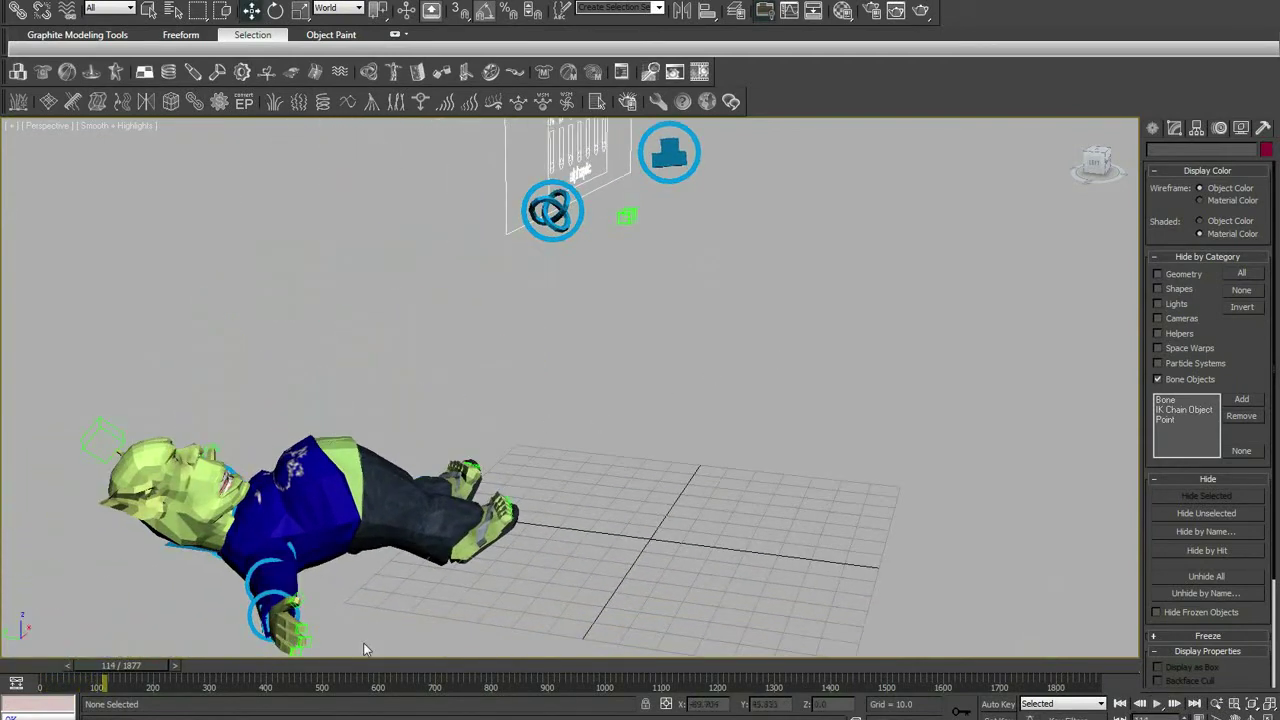
mouse_move(138, 667)
left_mouse_down()
mouse_move(93, 670)
mouse_move(128, 667)
left_mouse_up()
middle_click_drag(330, 544, 480, 497)
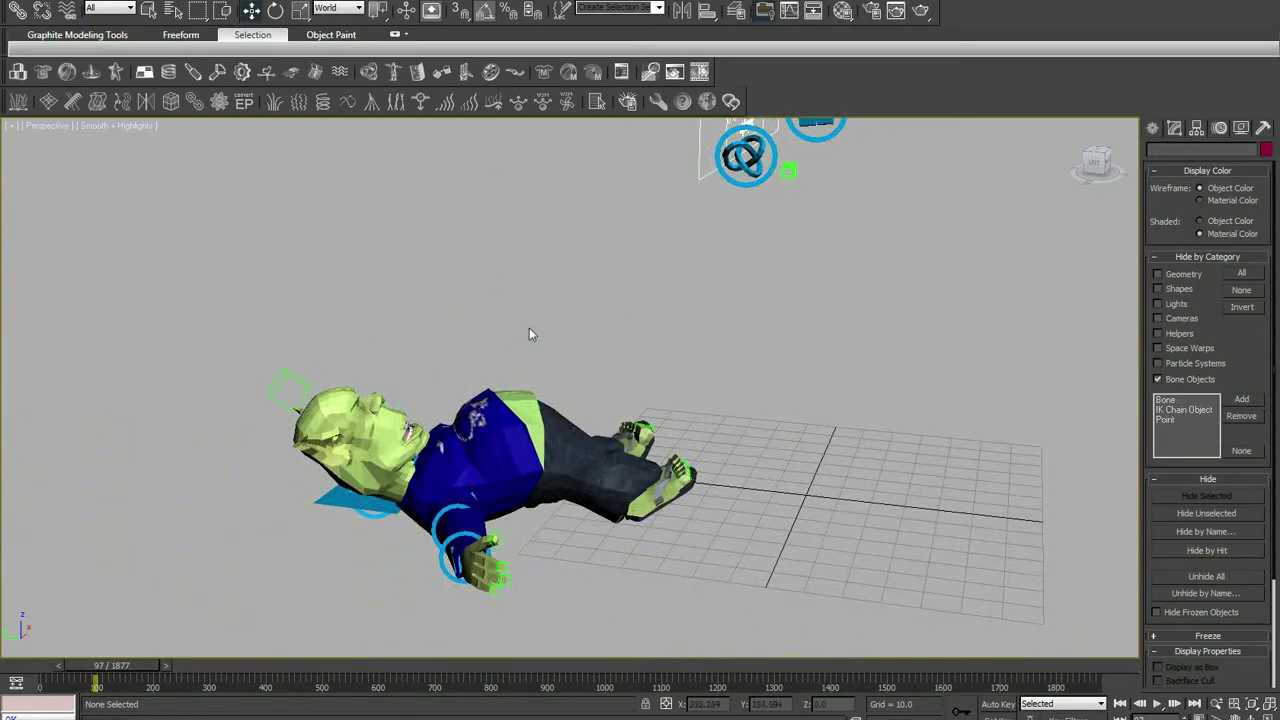
left_click_drag(146, 668, 119, 665)
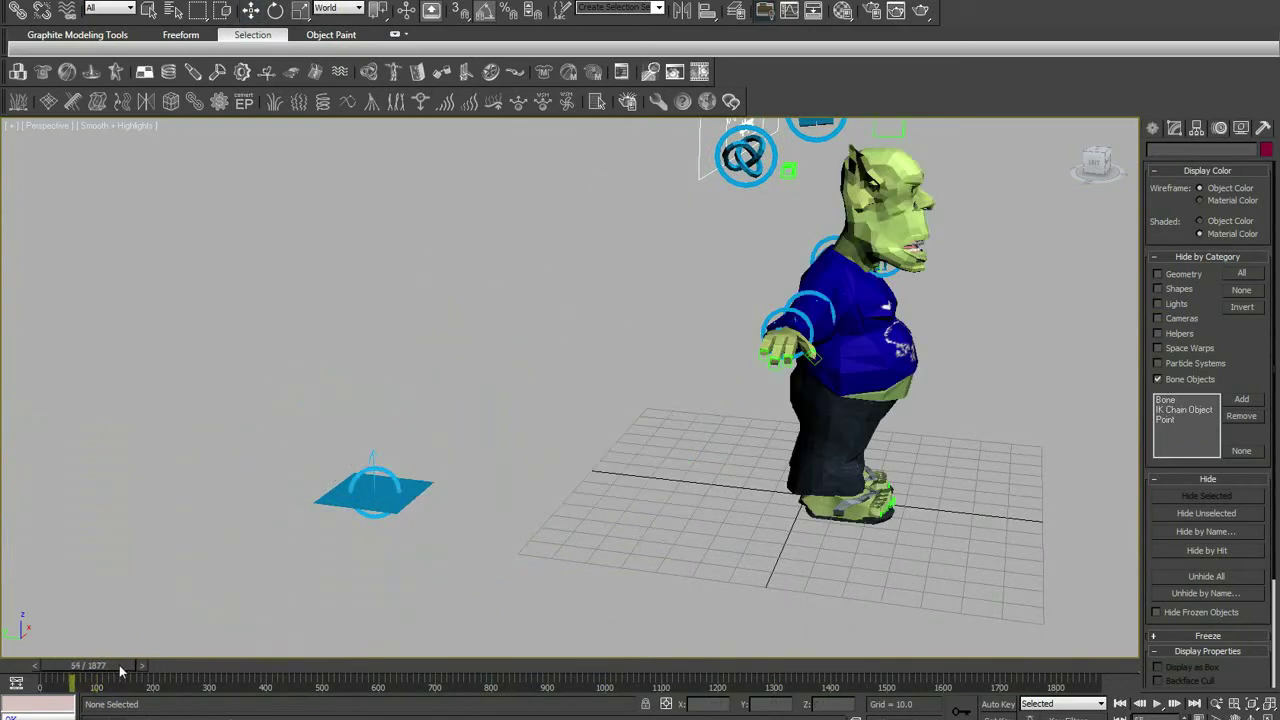
middle_click_drag(751, 308, 430, 406)
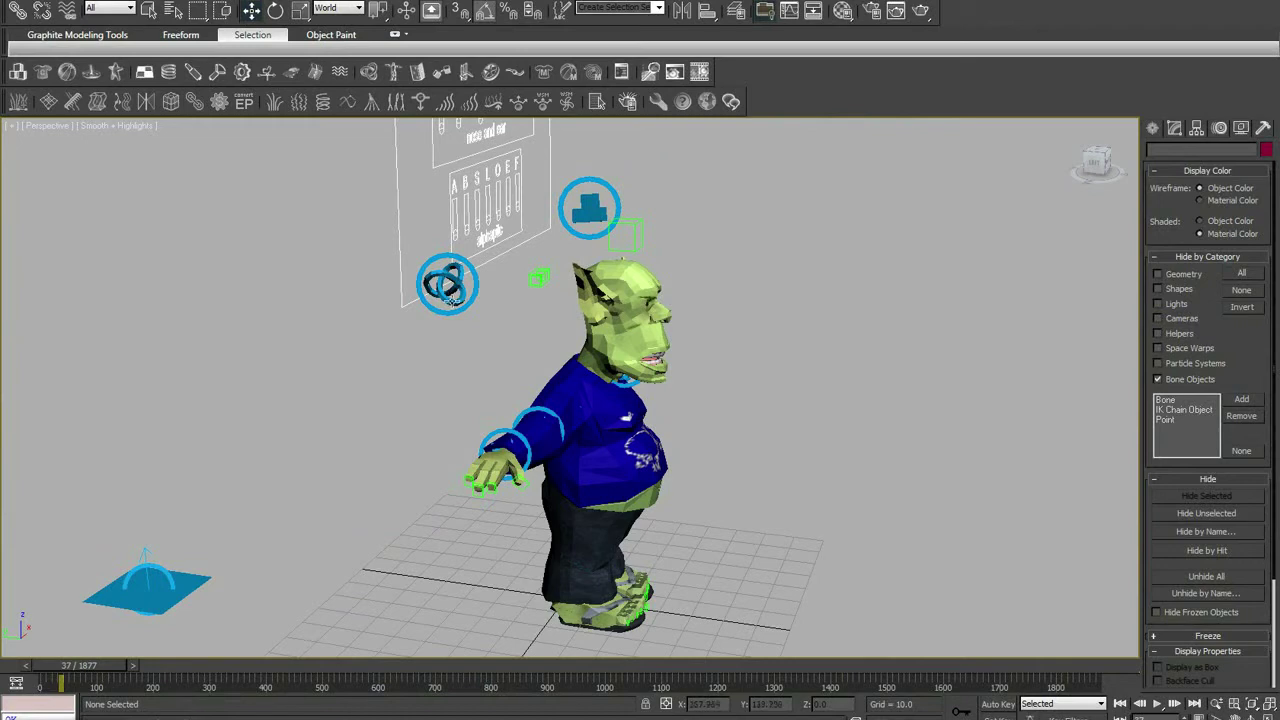
Start a new empty scene without saving the current one.
left_click(20, 8)
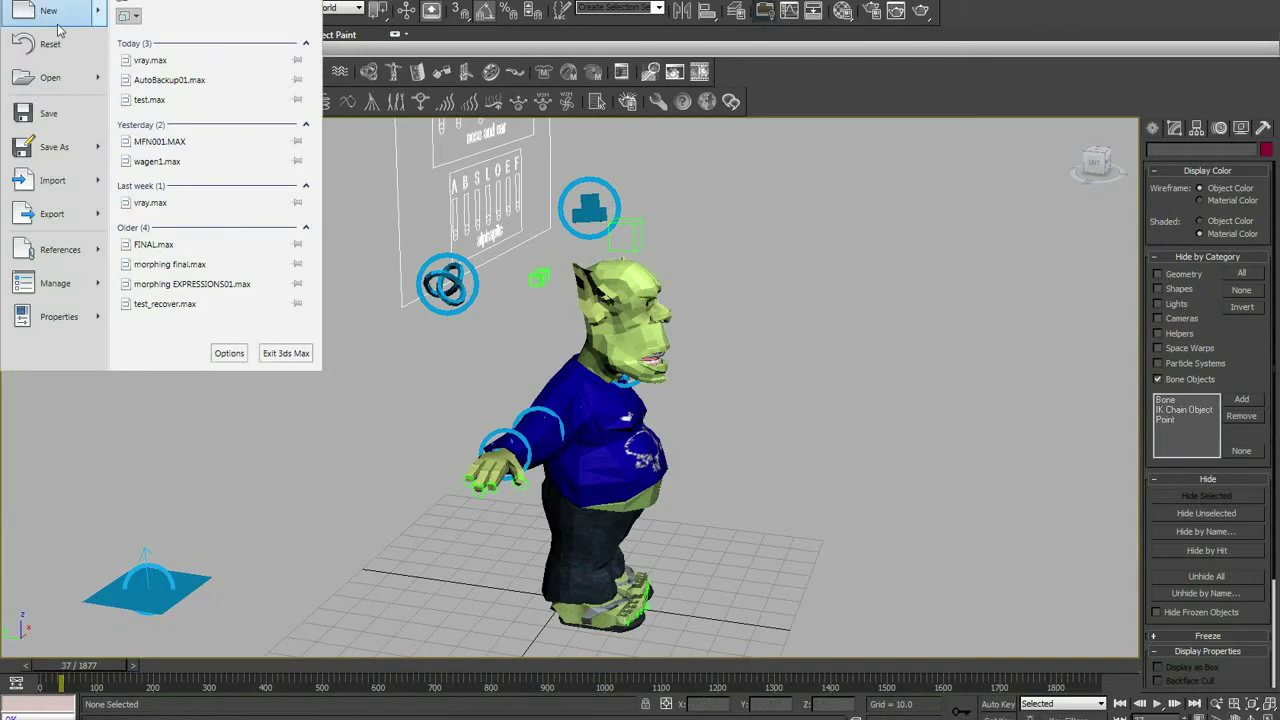
left_click(45, 15)
left_click(652, 404)
Create Box001, about 76.952 × 102.731 × 59.056, with 3 length and 3 width segments.
left_click(1180, 226)
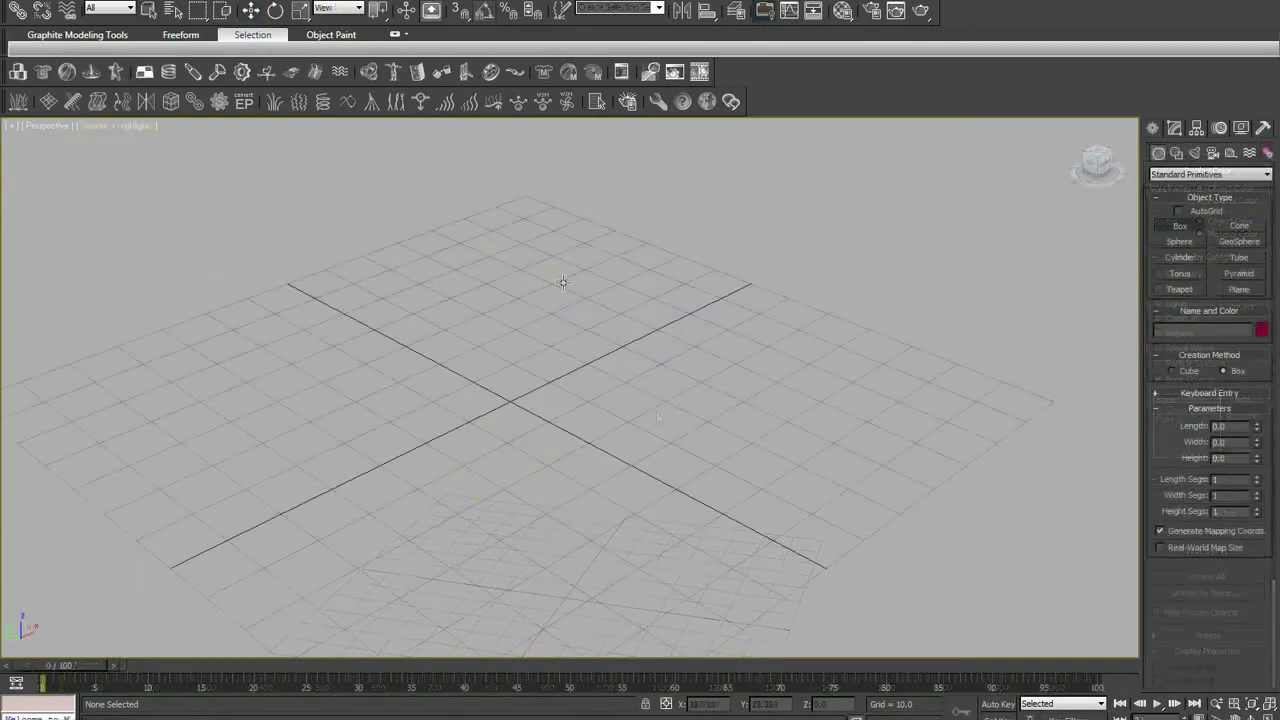
left_click_drag(595, 295, 457, 622)
right_click(526, 623)
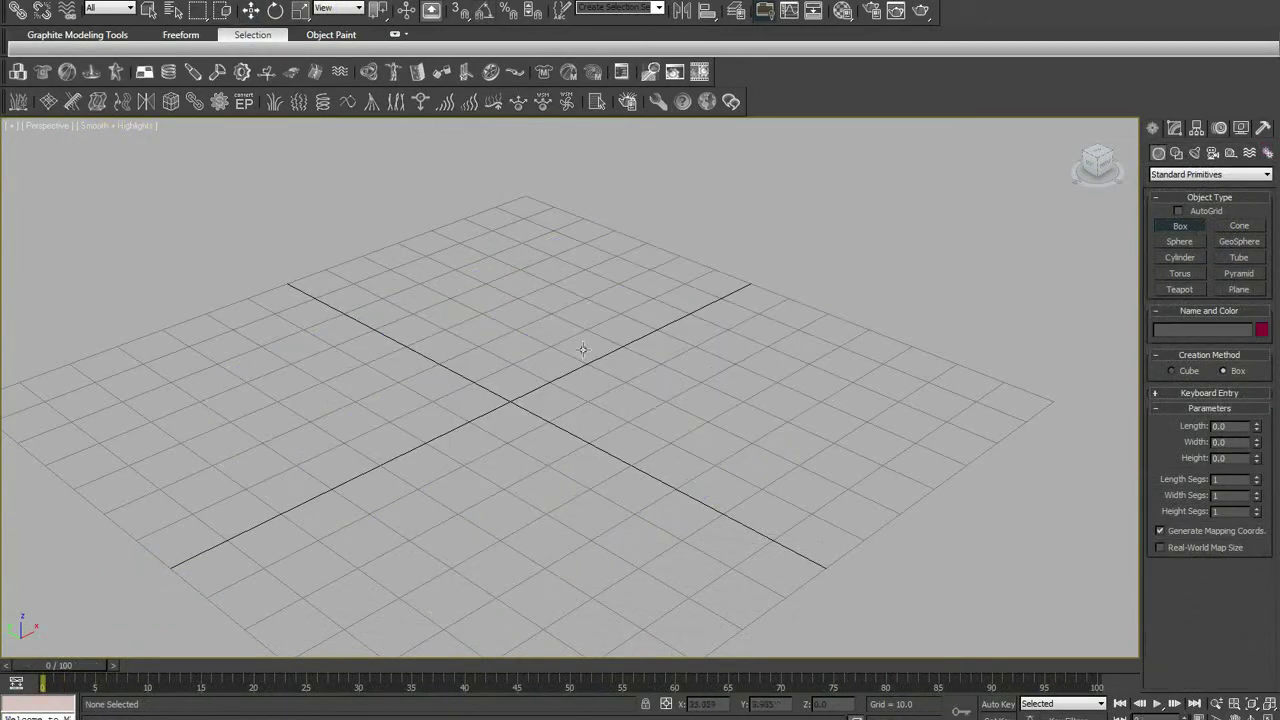
left_click_drag(558, 258, 422, 632)
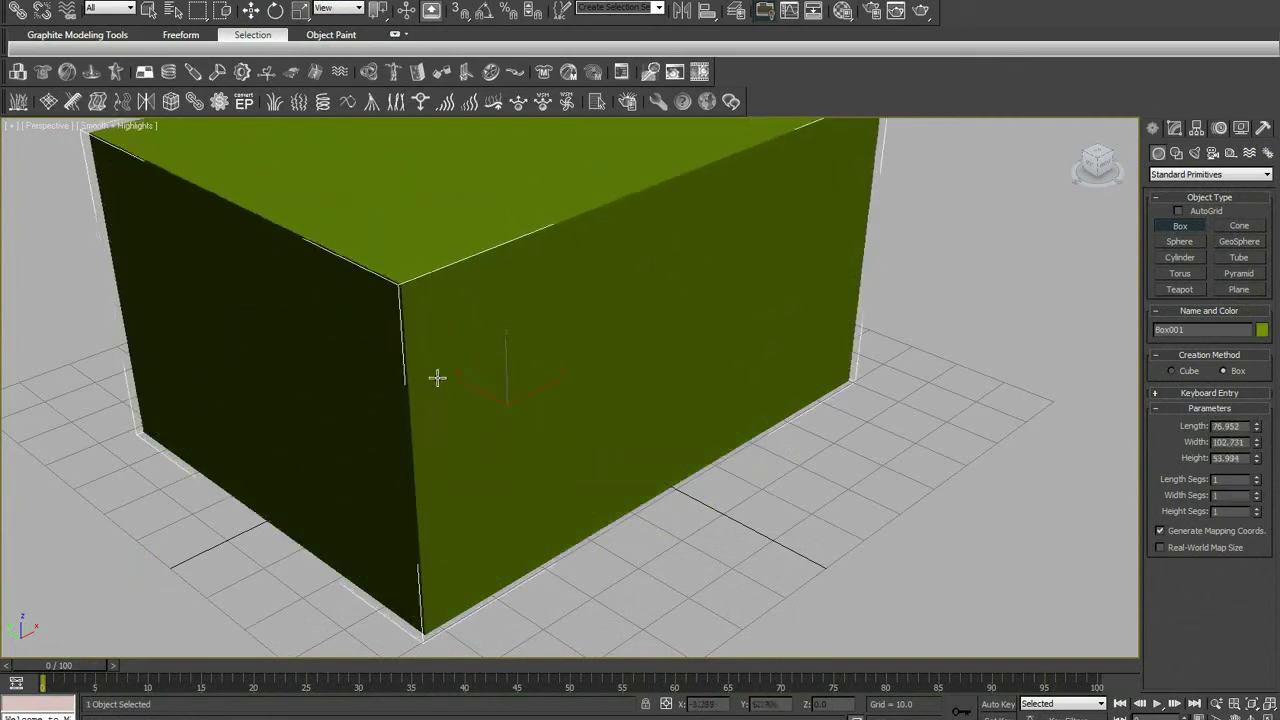
scroll(518, 396, "down", 4)
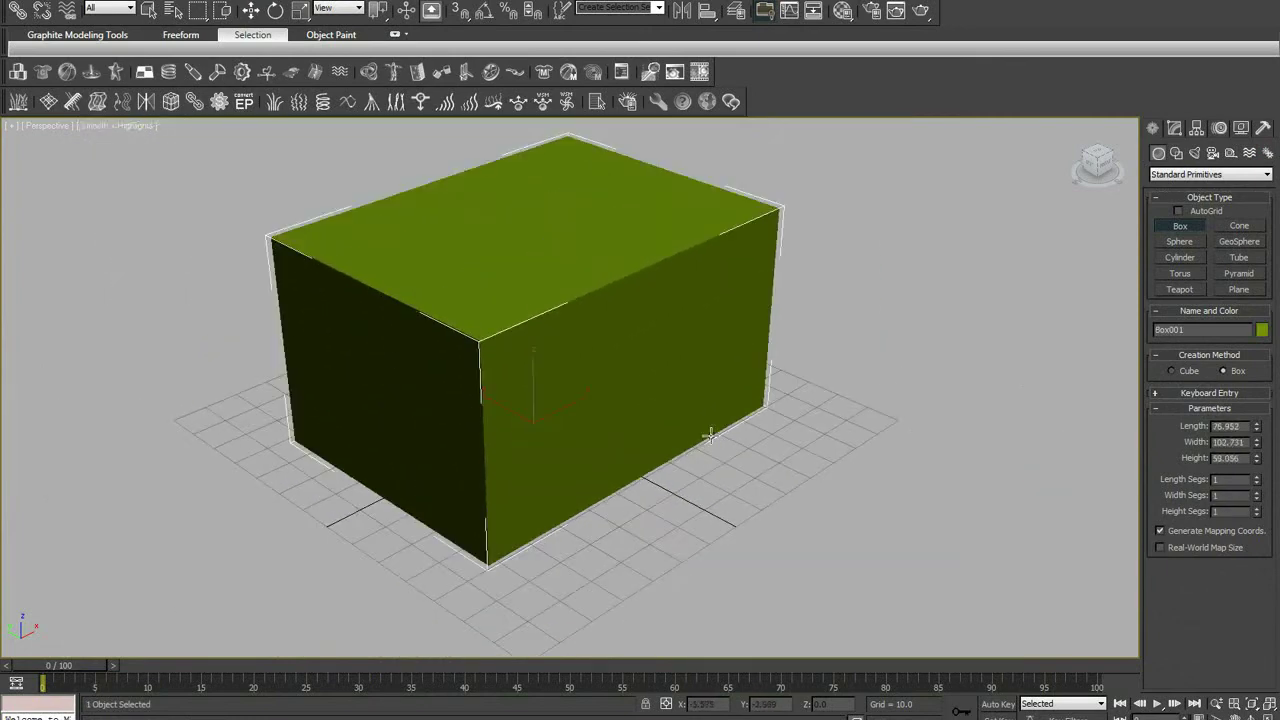
left_click(1257, 493)
left_click(1258, 481)
left_click(1258, 481)
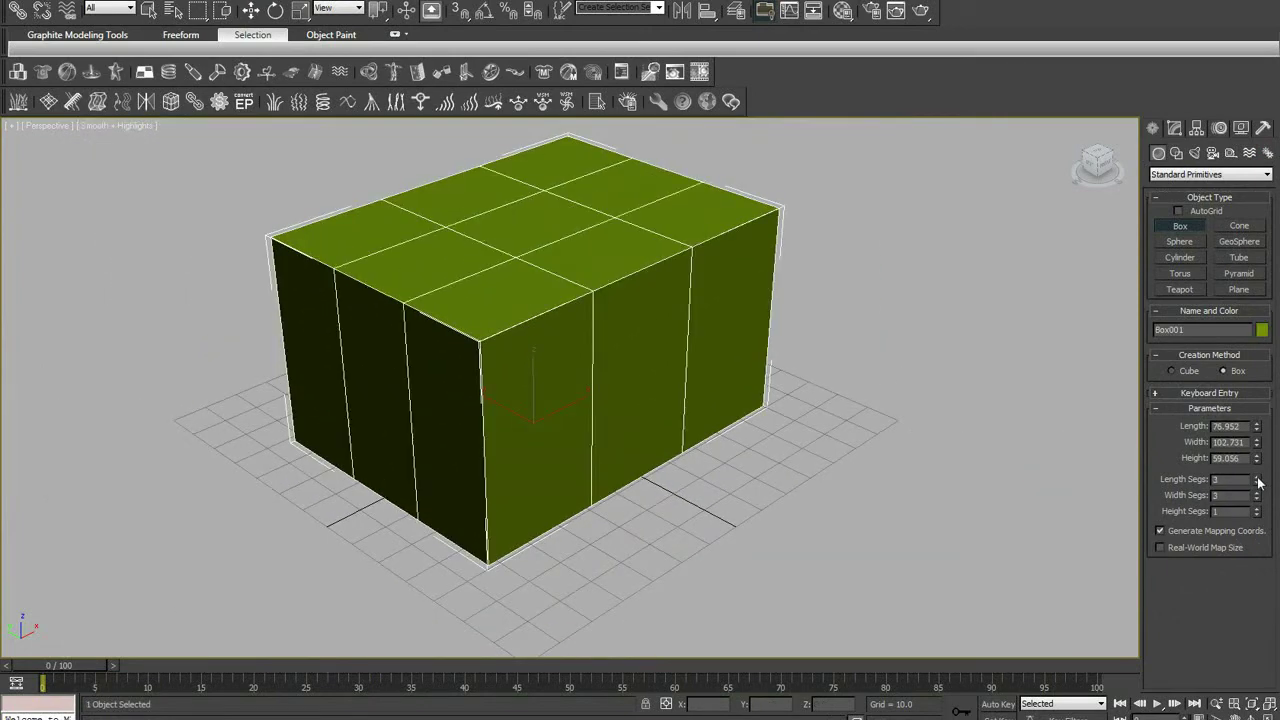
right_click(681, 299)
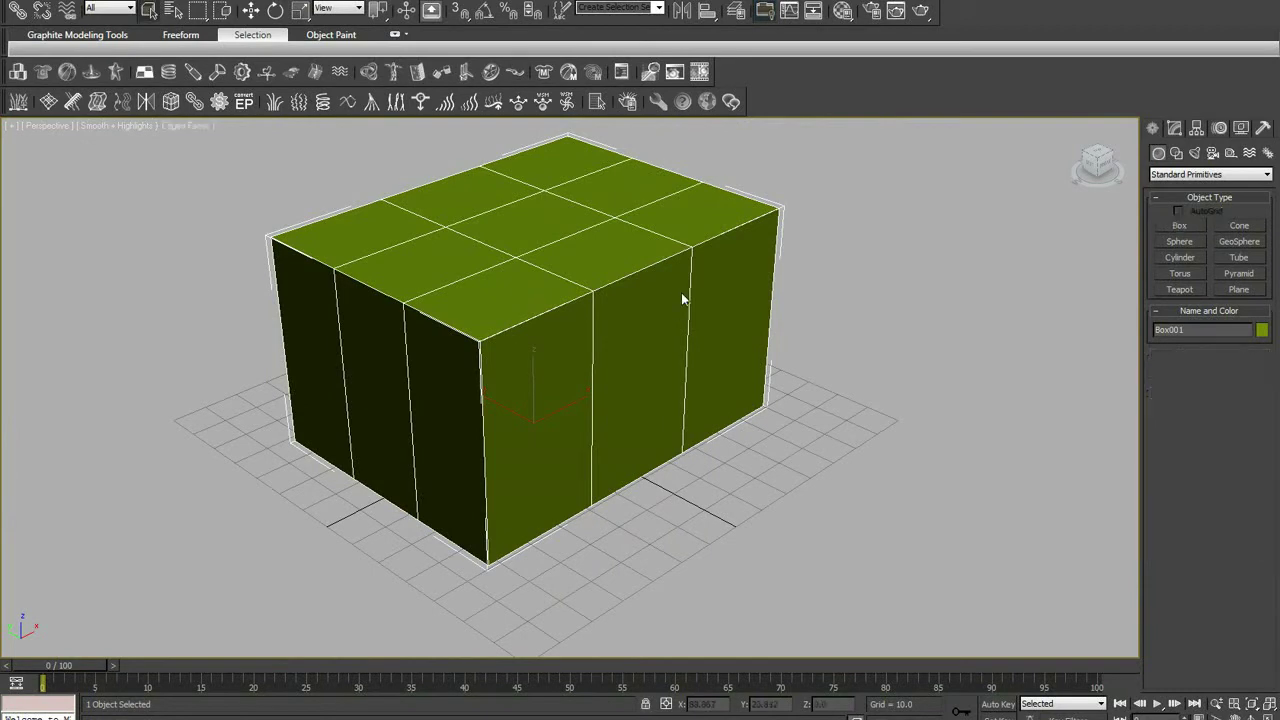
Convert Box001 to an Editable Poly and switch to Edge level.
left_click(1174, 128)
right_click(1182, 189)
left_click(1182, 302)
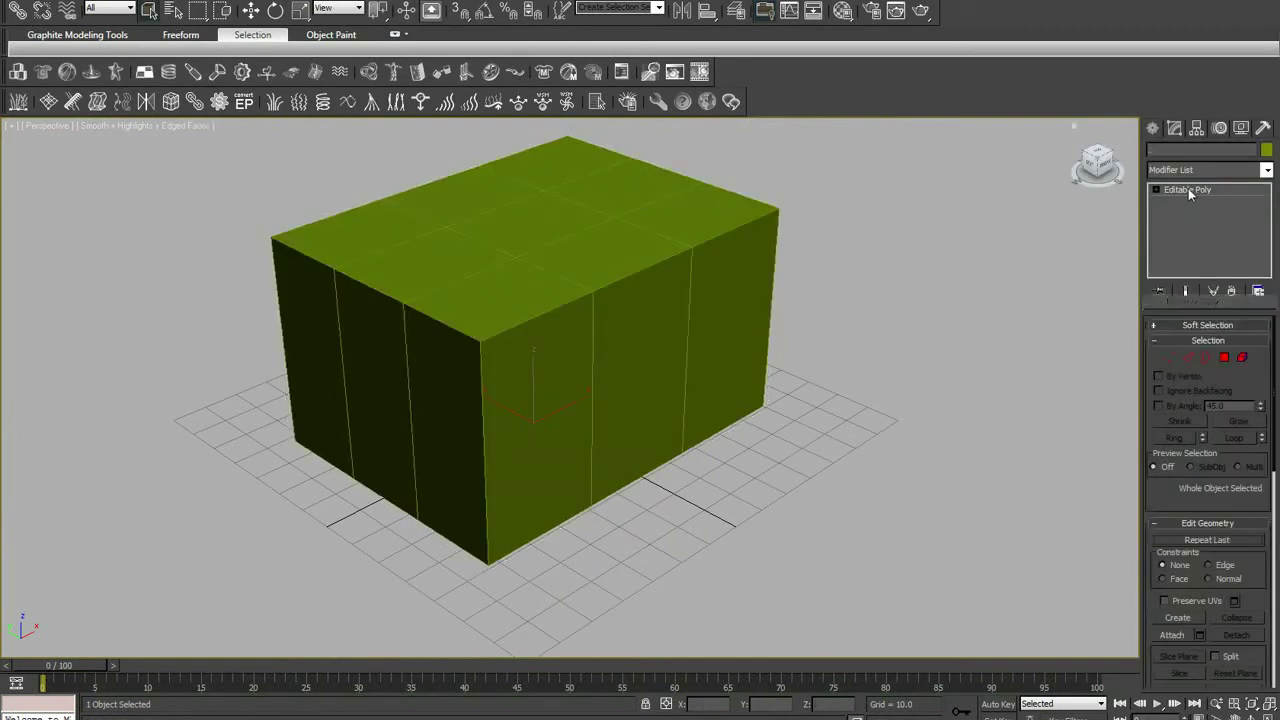
left_click(1156, 189)
left_click(1181, 214)
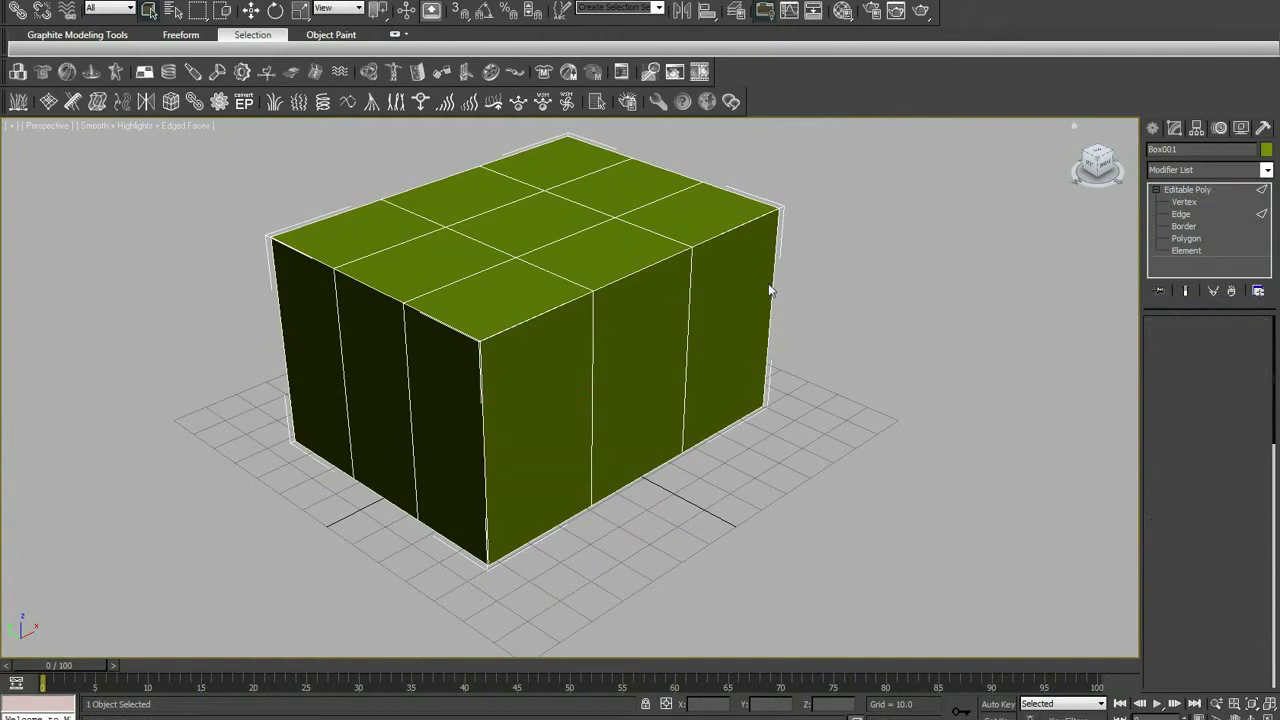
Loop-select top edges and slide one edge loop outward toward the box's side.
left_click(666, 236)
left_click(1233, 437)
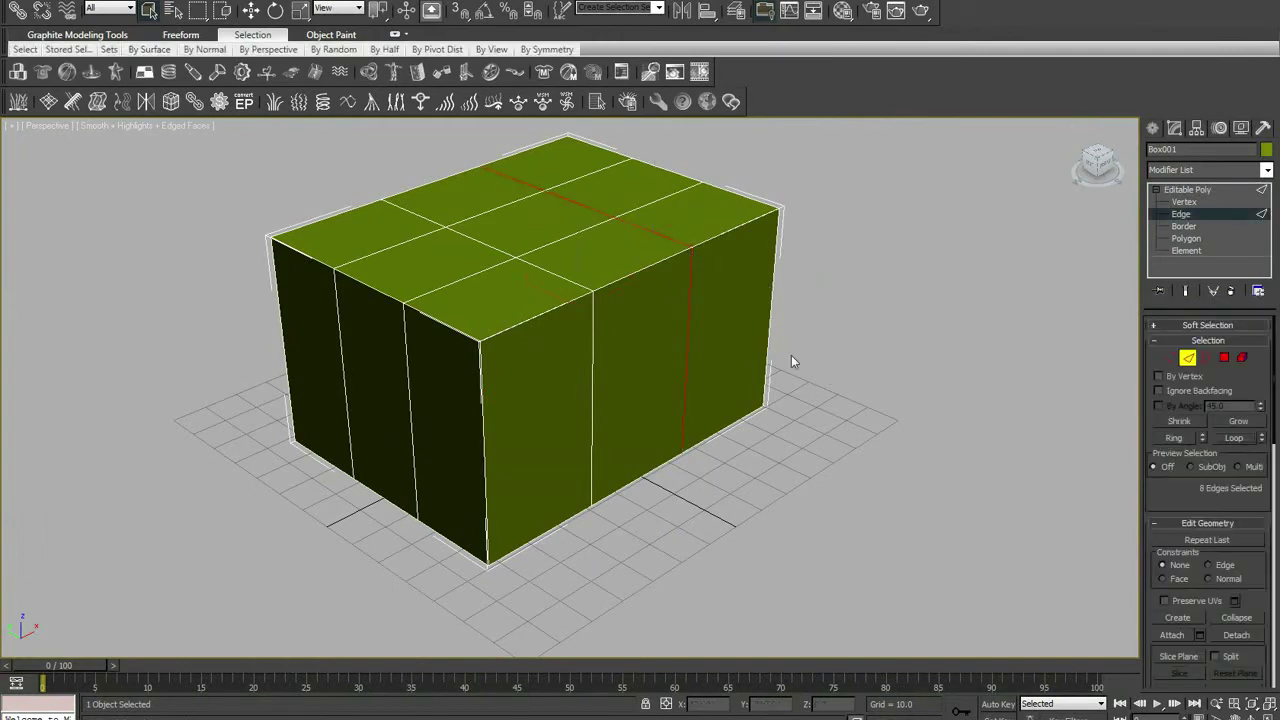
left_click(251, 11)
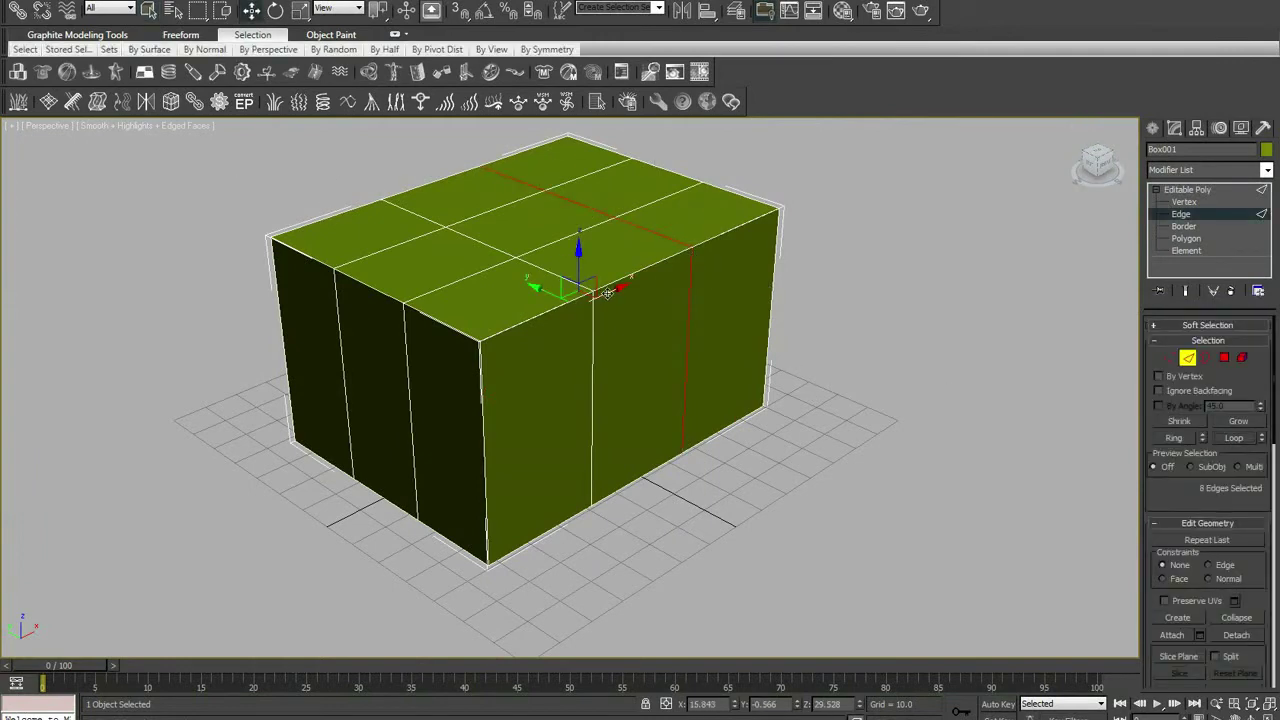
left_click(555, 258)
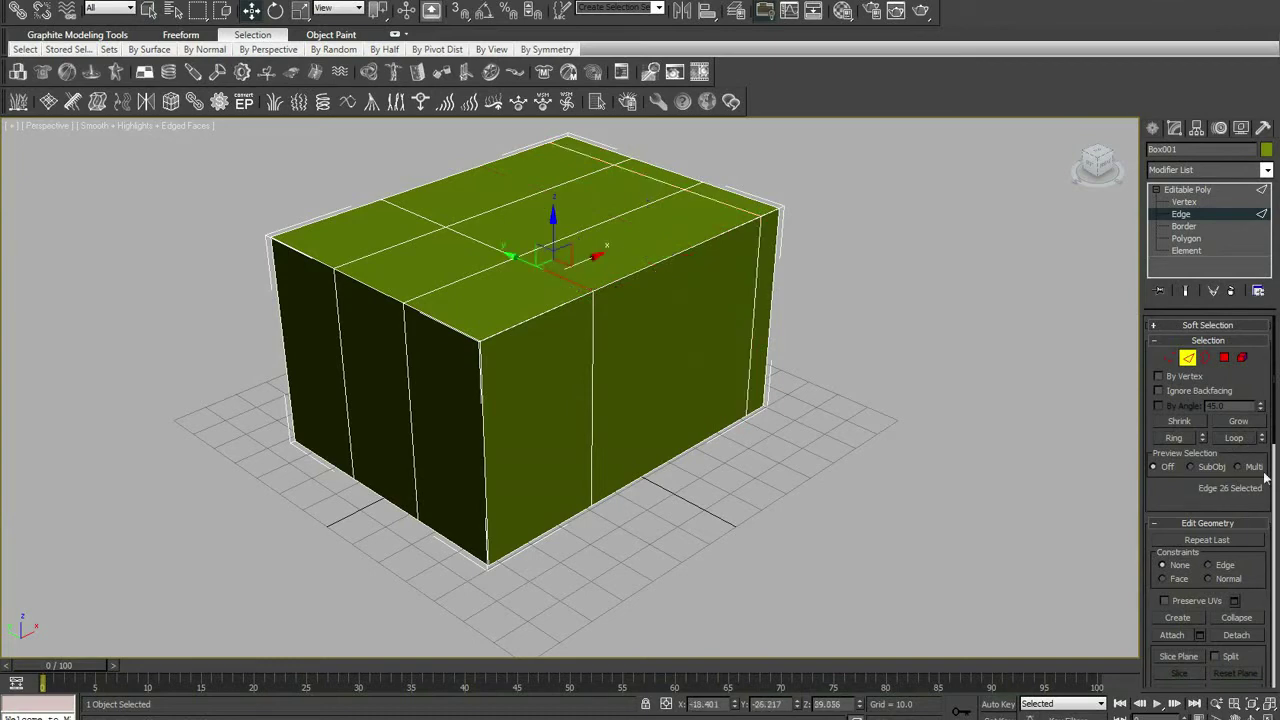
left_click(1234, 438)
left_click_drag(515, 334, 455, 351)
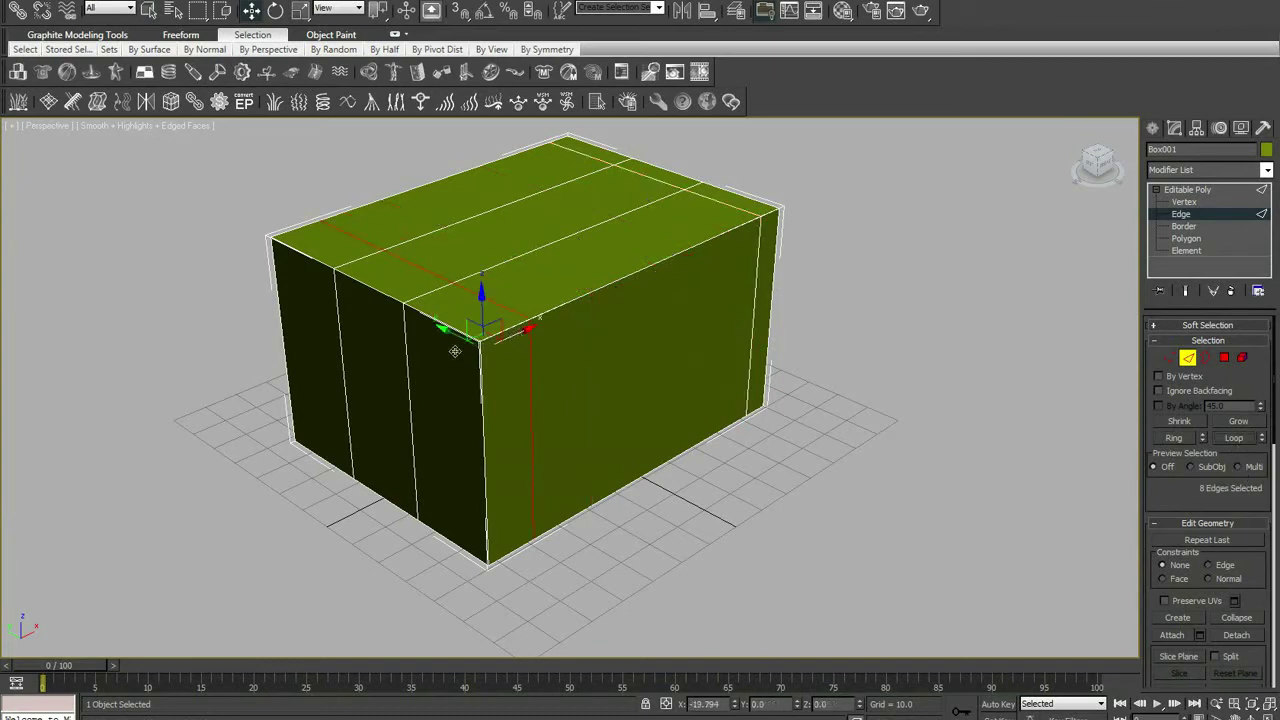
Slide two more edge loops outward to frame a large central top face, then enter Polygon level.
left_click(482, 269)
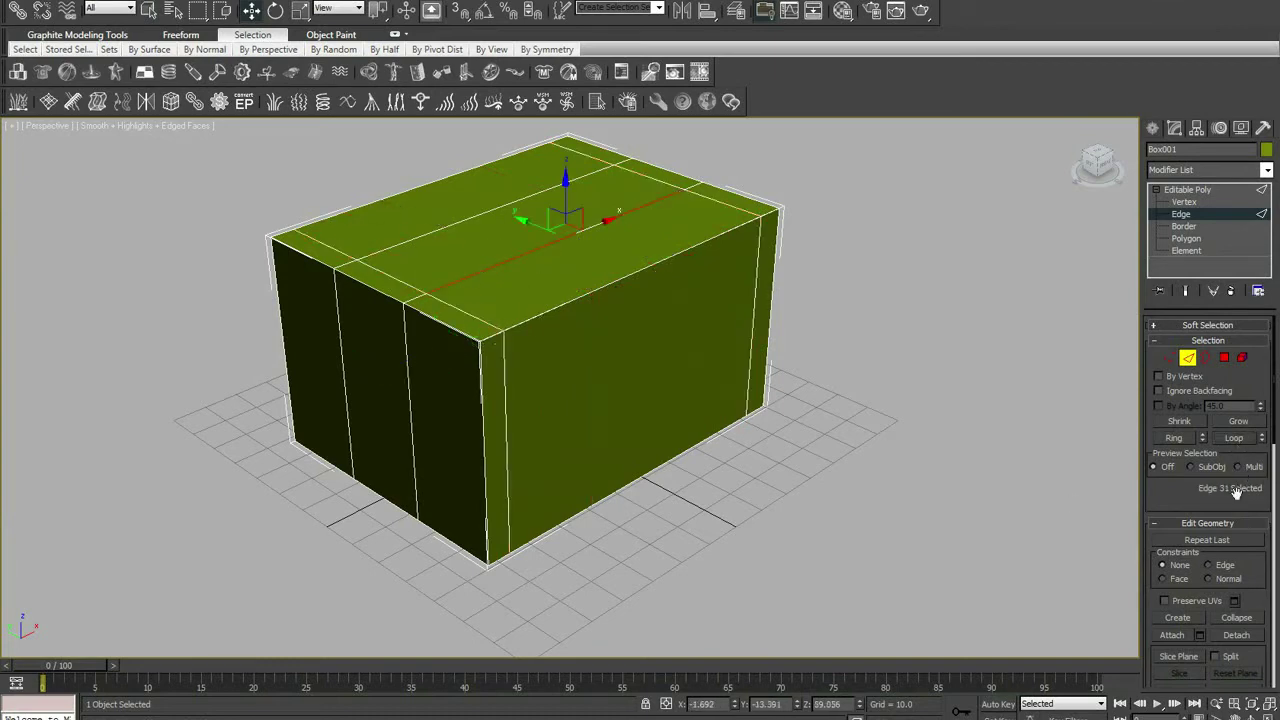
left_click(1234, 438)
left_click_drag(540, 330, 590, 351)
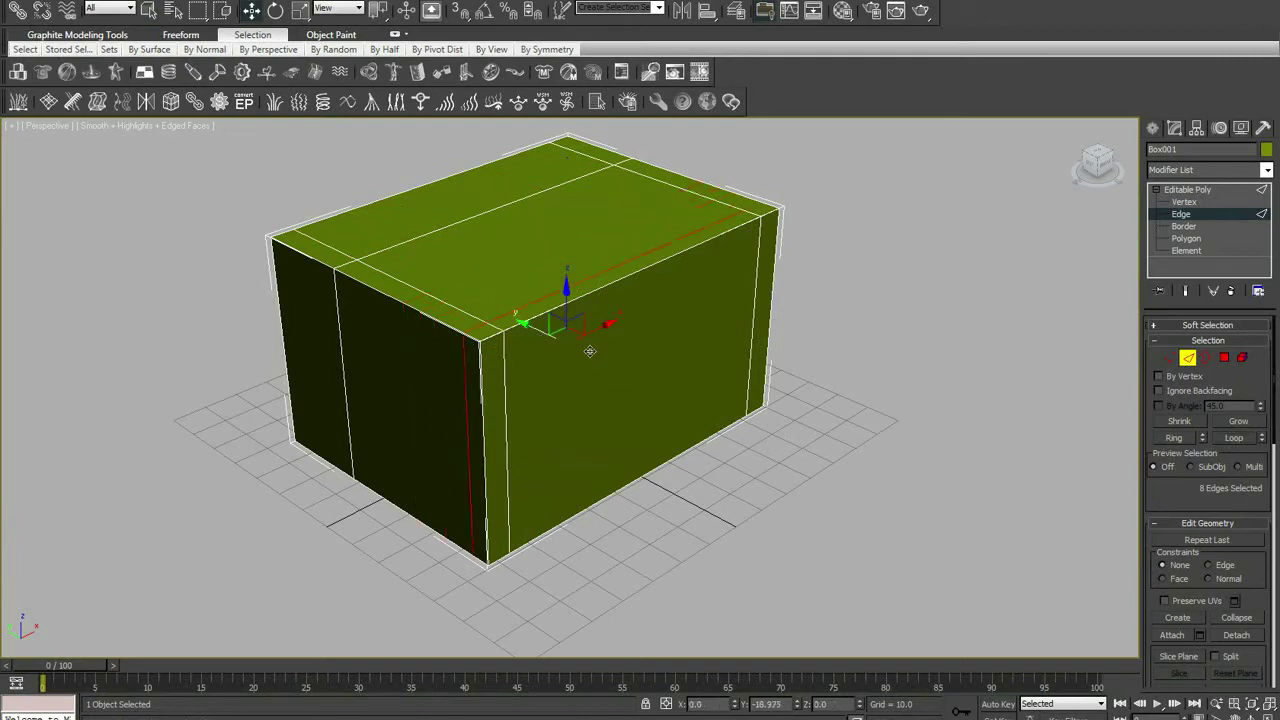
left_click(503, 207)
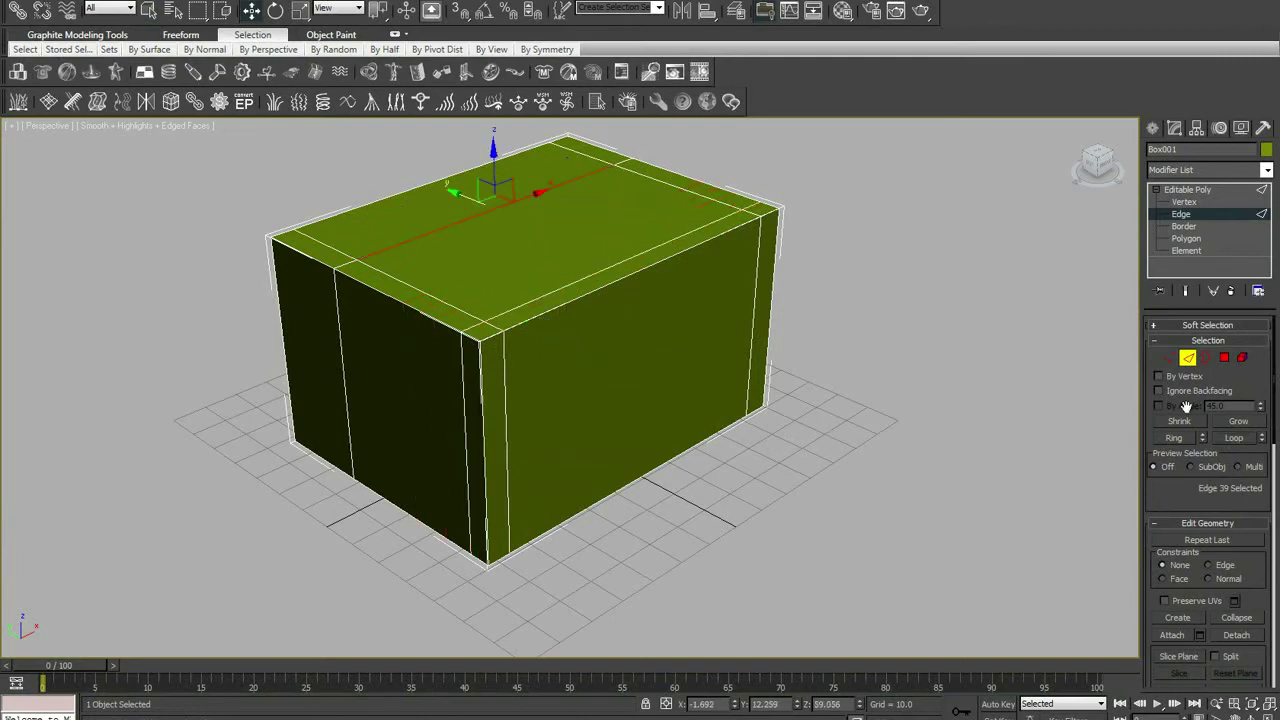
key("alt+l")
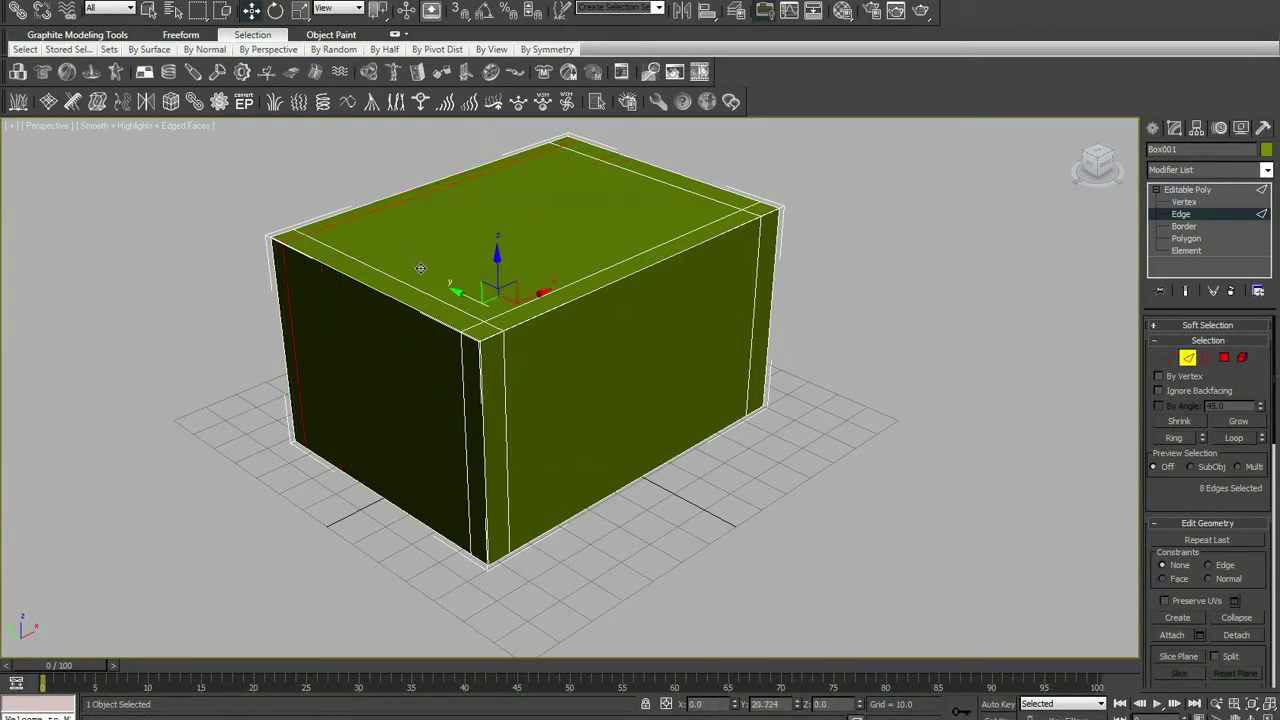
left_click_drag(420, 288, 410, 262)
left_click(1220, 241)
Extrude the central top face downward to hollow the box into an open container.
left_click(525, 228)
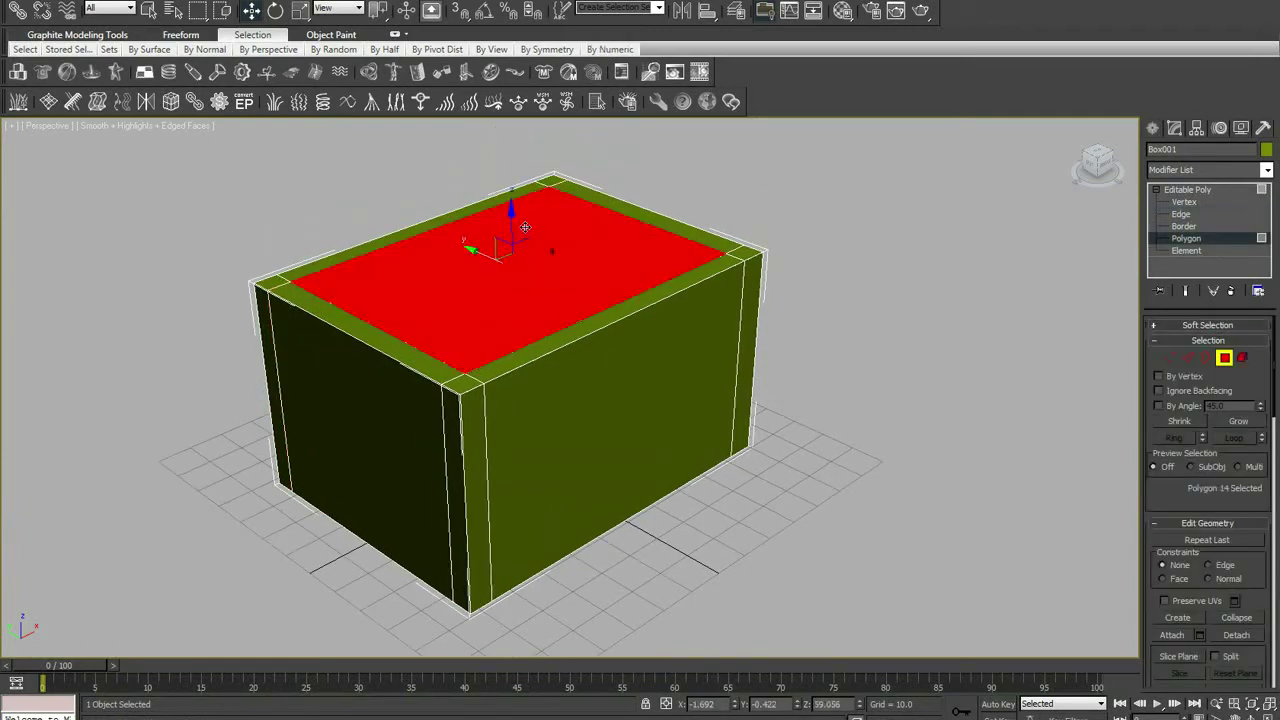
scroll(1188, 503, "down", 5)
scroll(1192, 530, "down", 5)
scroll(1196, 561, "down", 5)
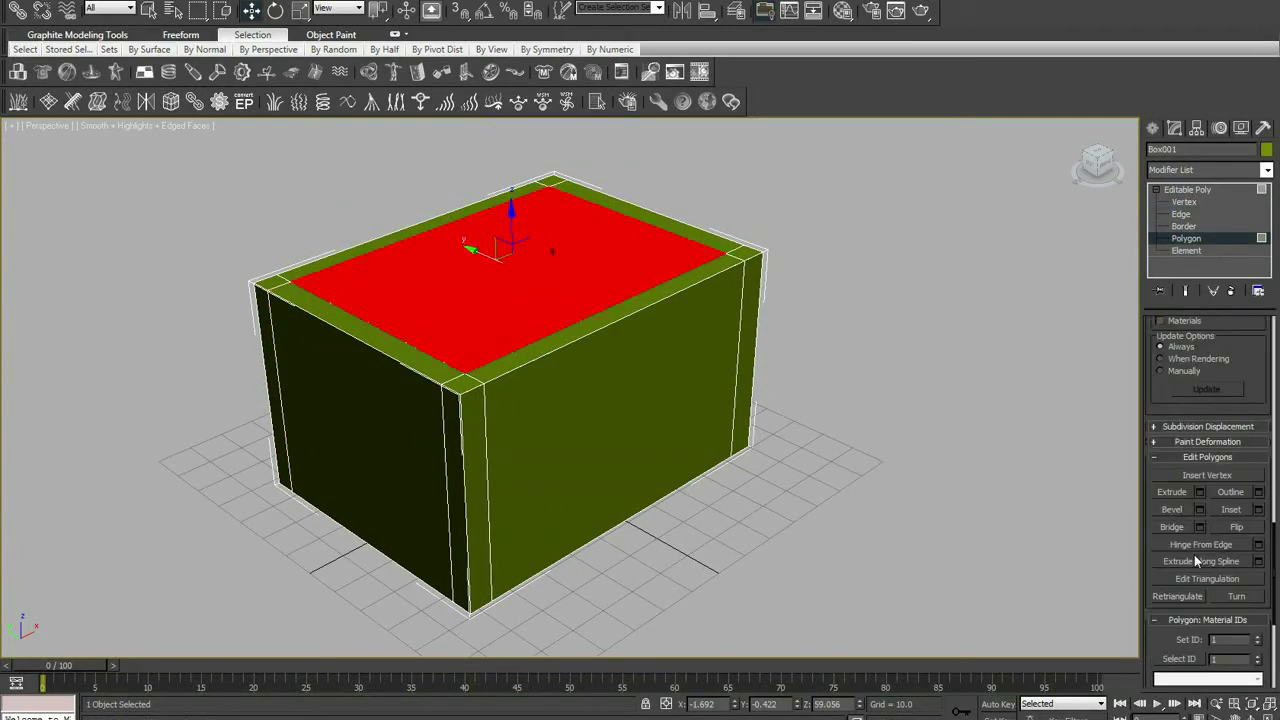
left_click(1175, 492)
left_click_drag(580, 254, 550, 615)
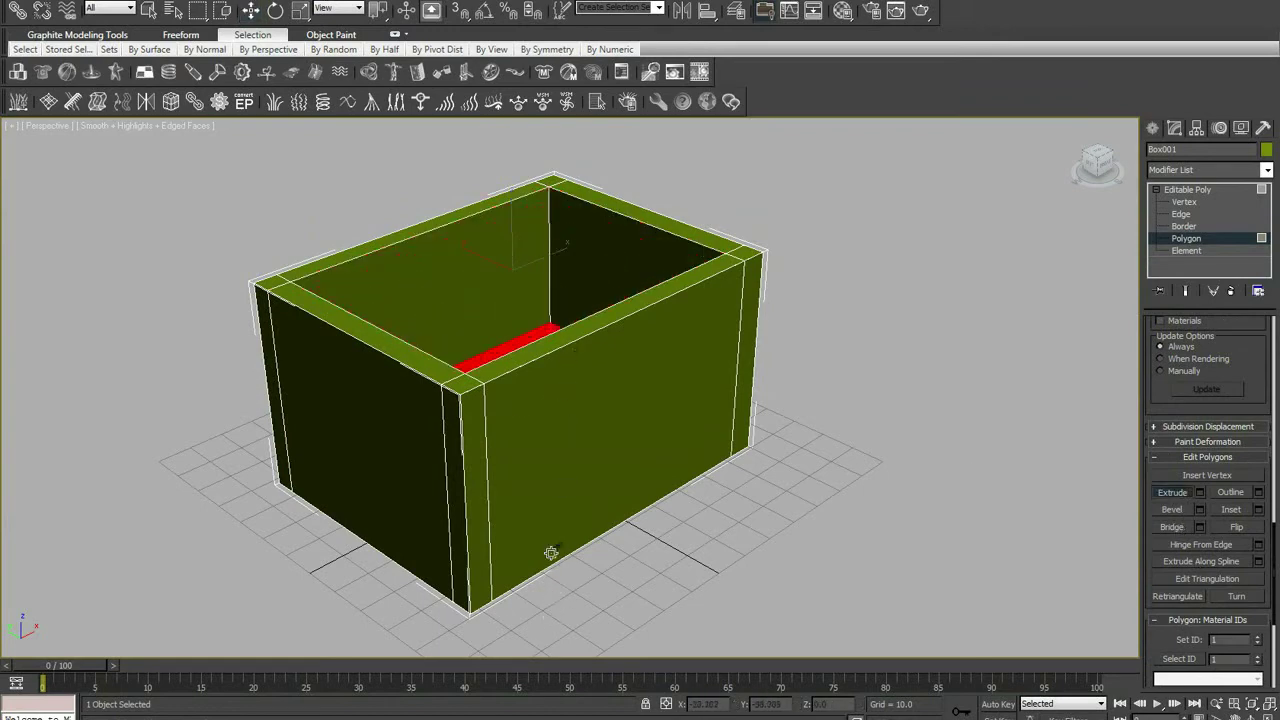
mouse_move(552, 551)
middle_mouse_down("alt")
mouse_move(571, 600)
mouse_move(655, 452)
middle_mouse_up("alt")
Return to object level and open, then close, the container's Rigid Body Properties.
key("w")
left_click(655, 452)
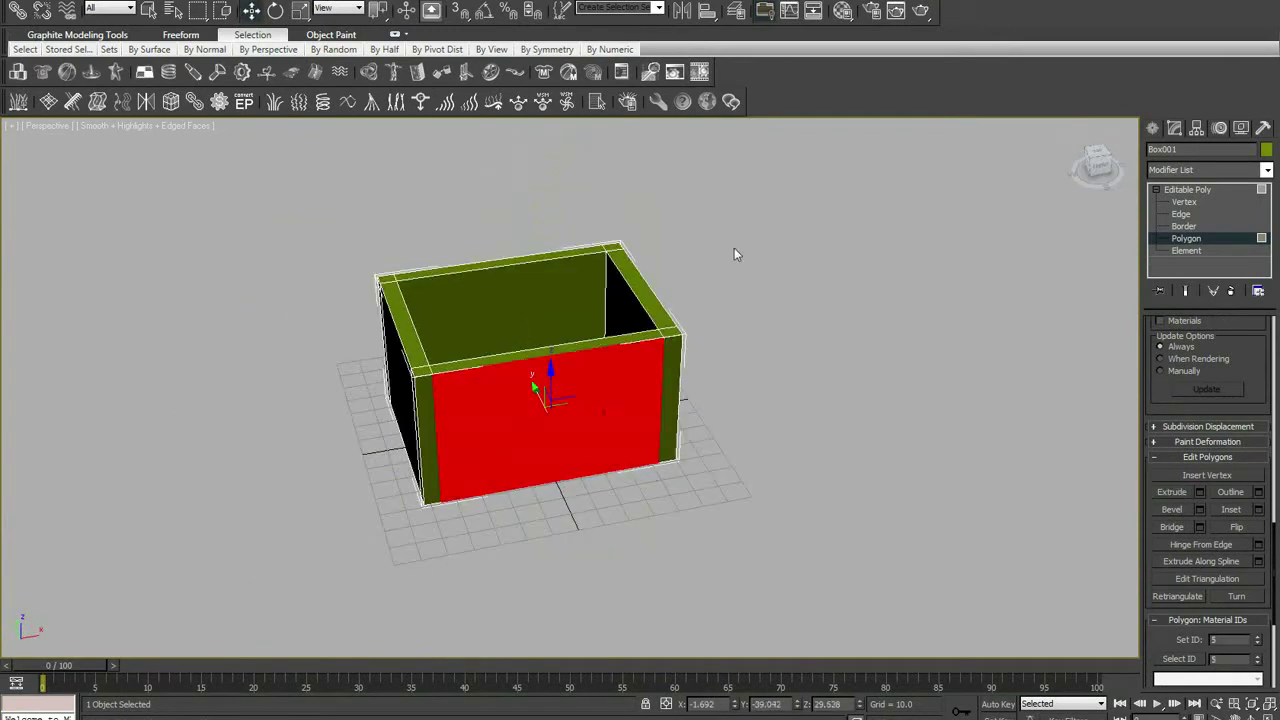
left_click(1207, 191)
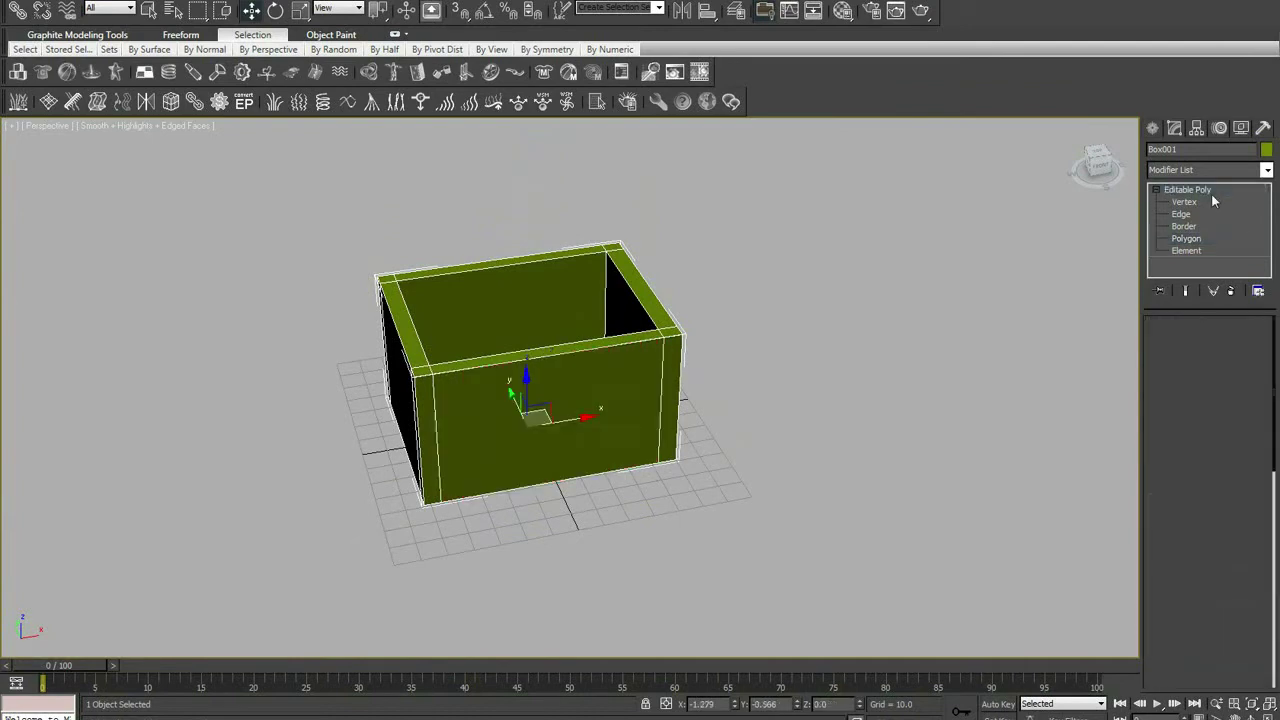
left_click(628, 72)
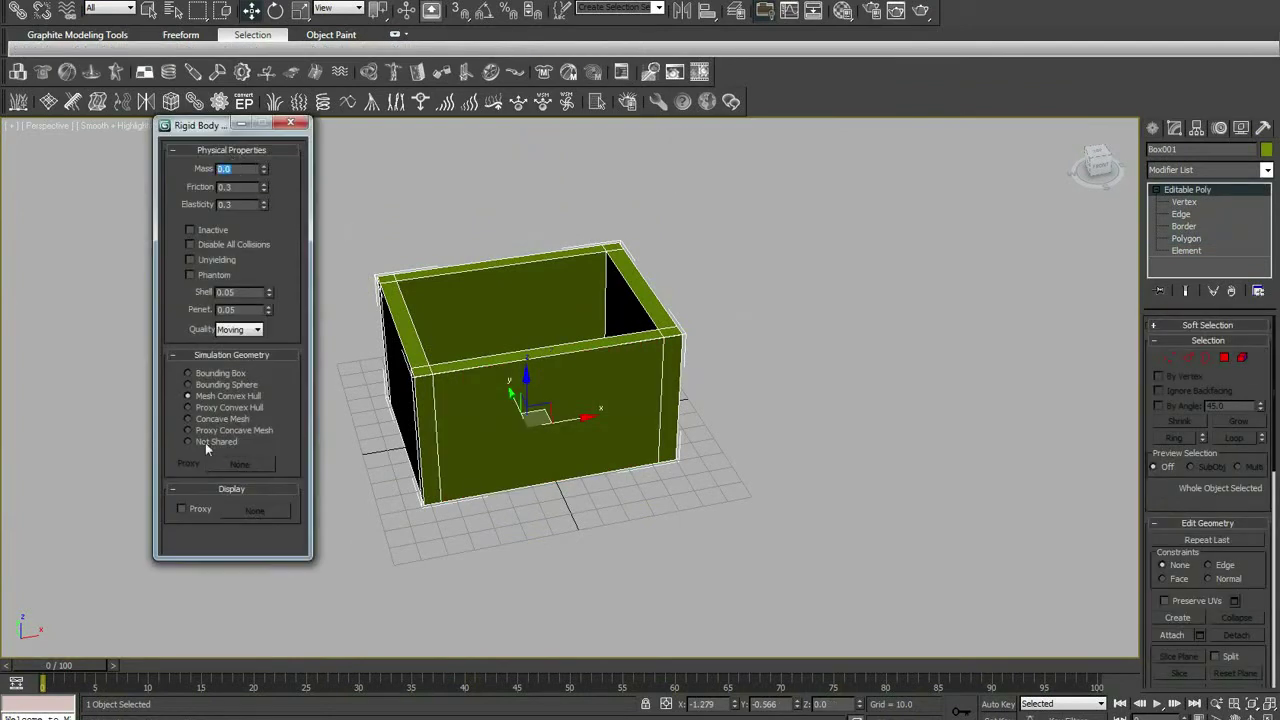
left_click(290, 124)
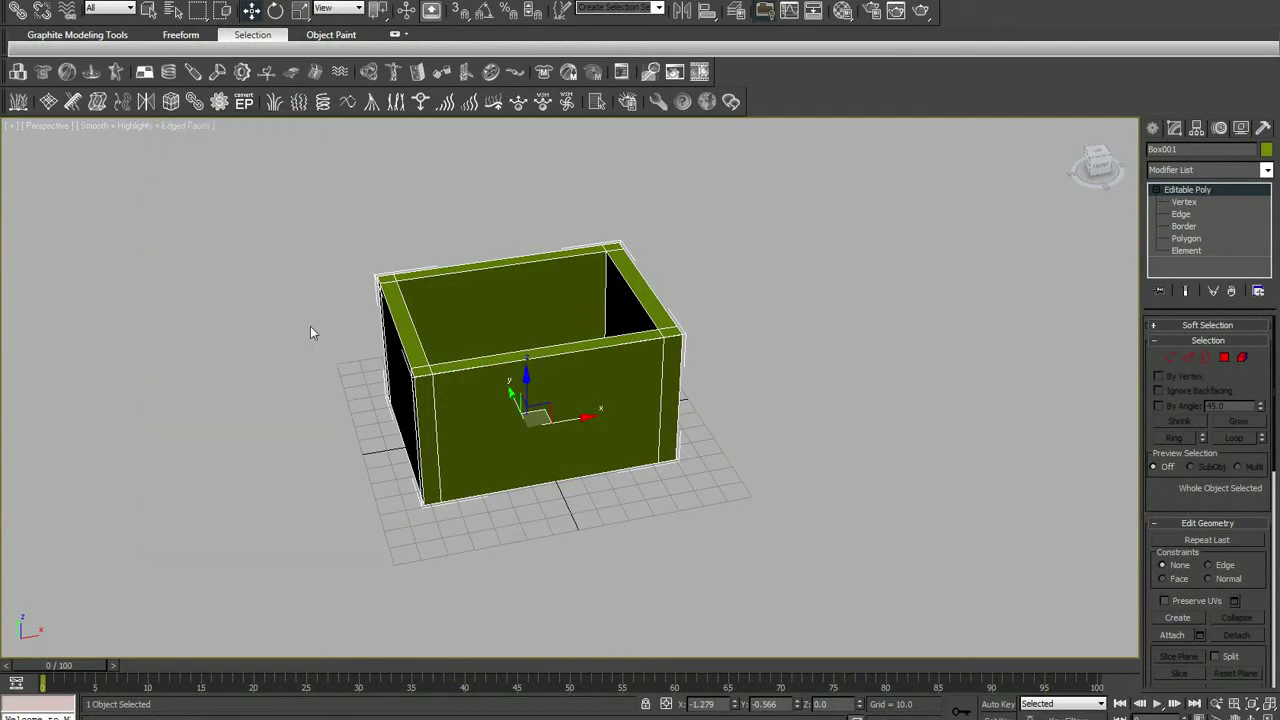
scroll(505, 383, "up", 4)
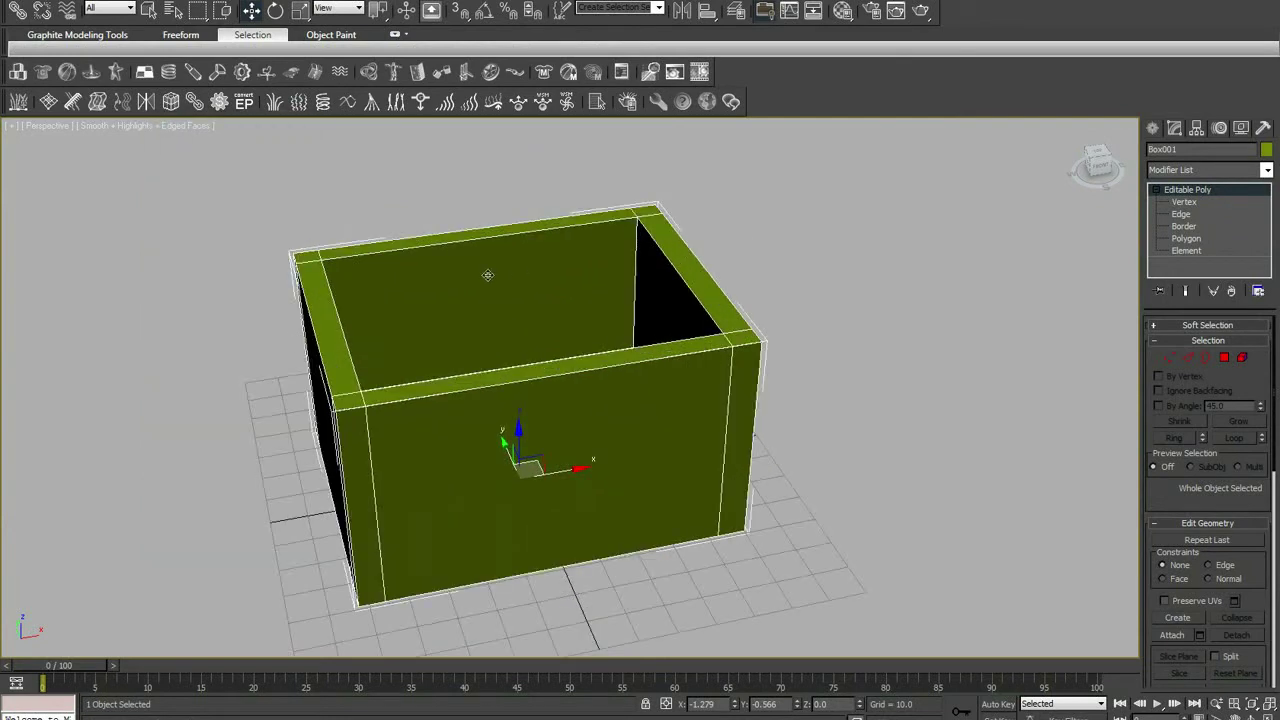
Create a small box, Box002, at the container's centre in the Top view.
left_click(1152, 128)
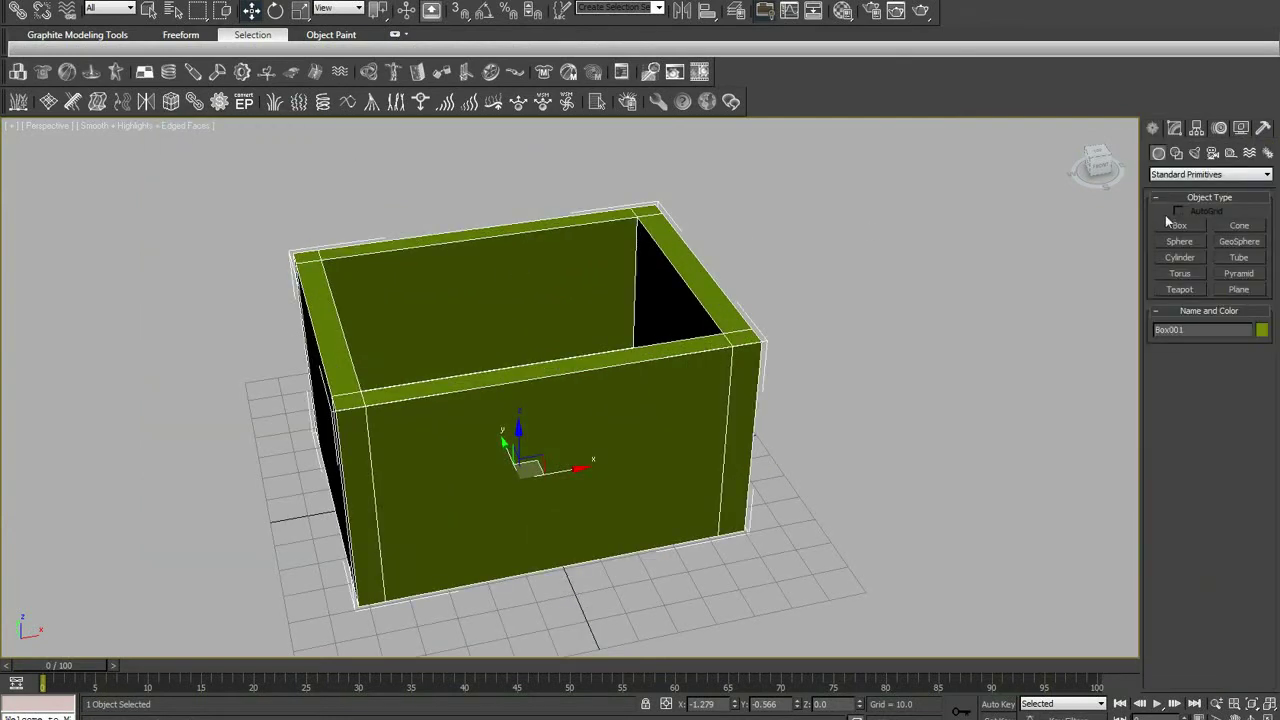
key("f")
scroll(606, 309, "down", 3)
middle_click_drag(608, 414, 601, 368)
key("t")
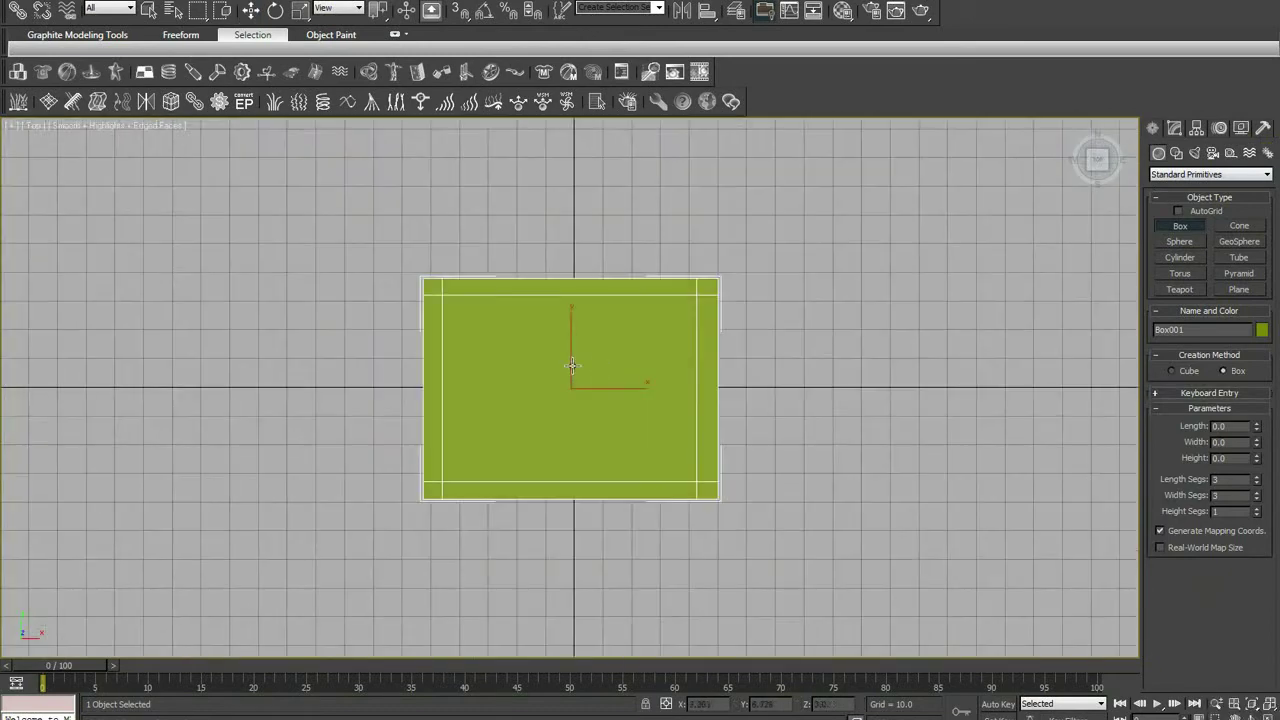
left_click_drag(560, 368, 590, 402)
left_click(591, 340)
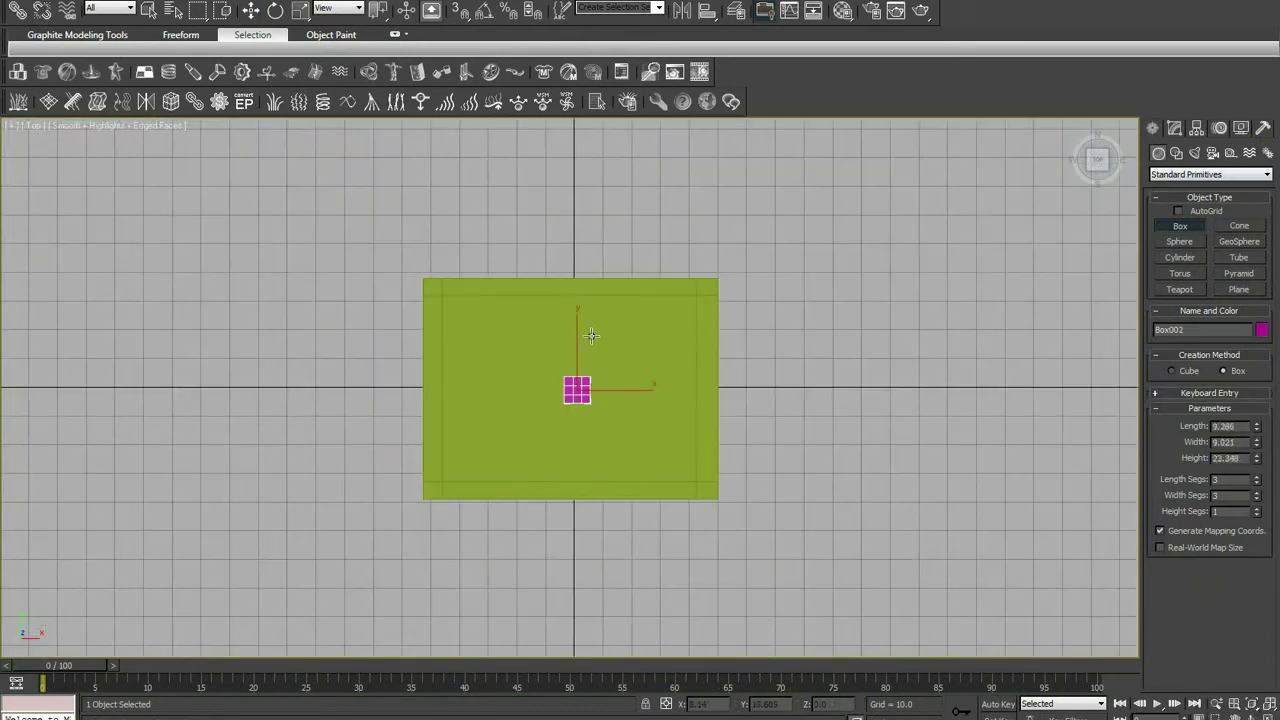
Lift Box002 well above the container in the Front view.
key("f")
scroll(590, 337, "down", 3)
left_click(251, 10)
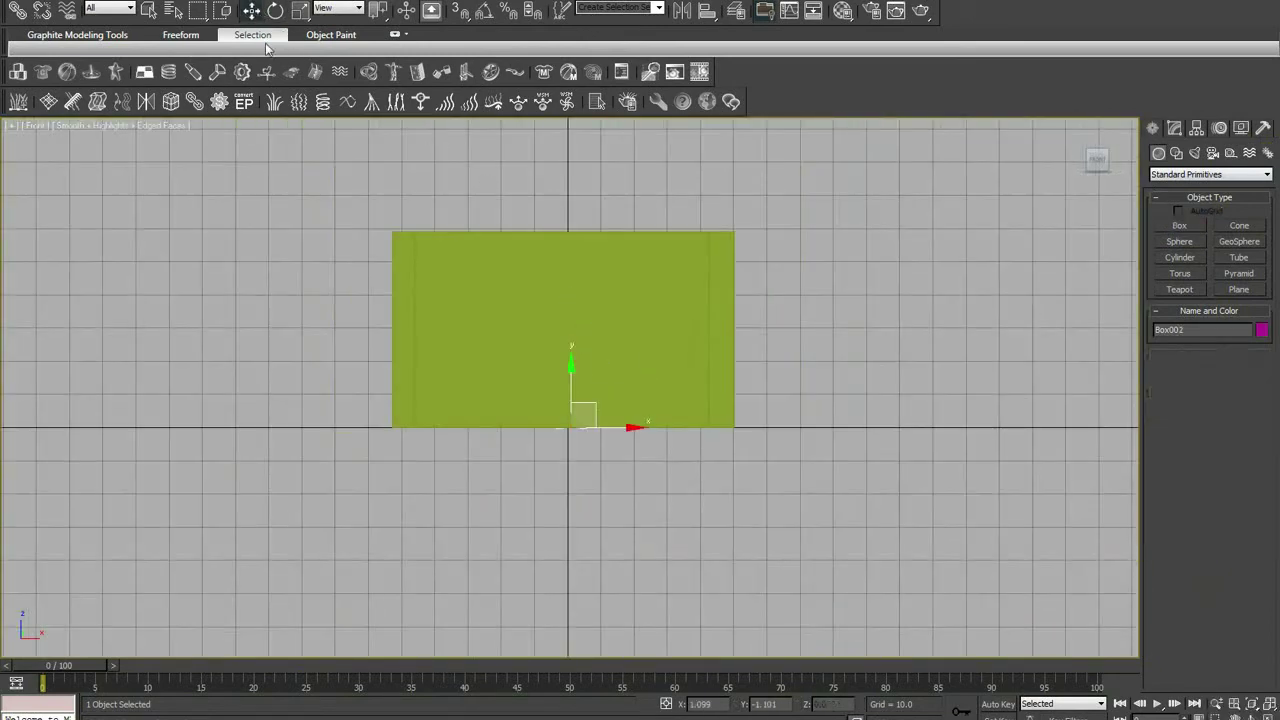
scroll(426, 341, "up", 2)
left_click_drag(594, 421, 591, 135)
middle_click_drag(563, 227, 563, 411)
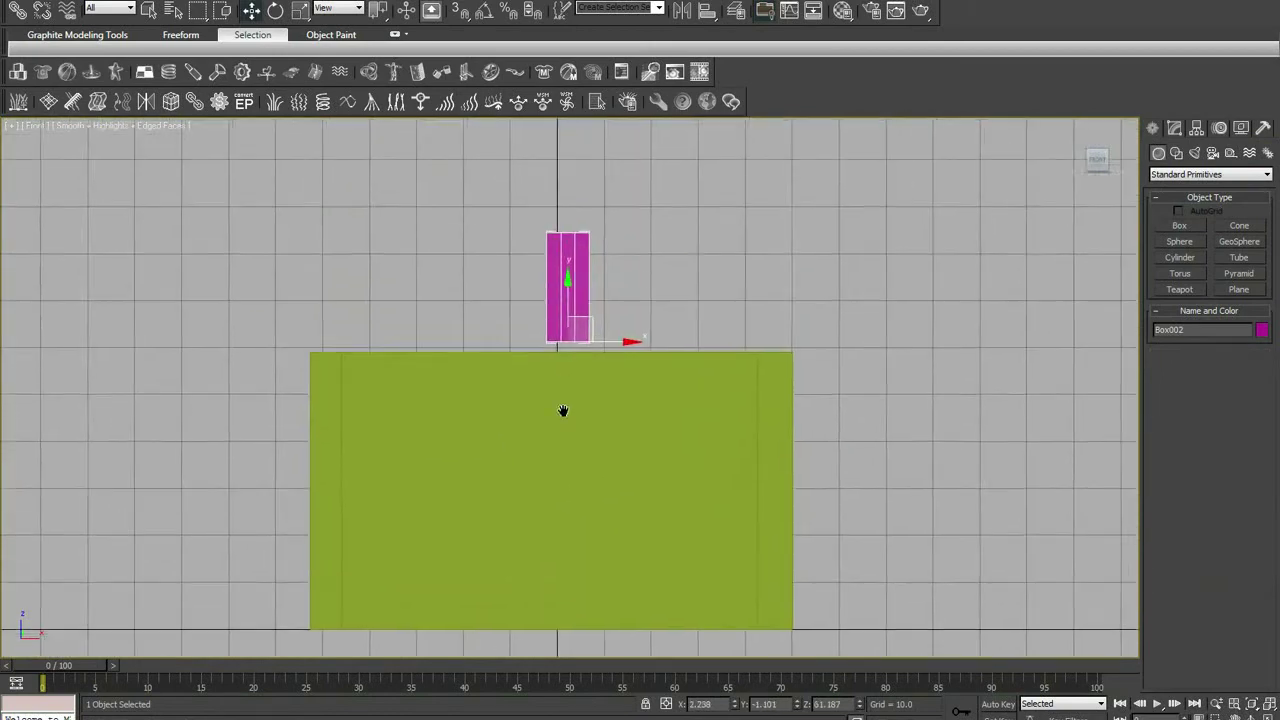
scroll(563, 411, "down", 2)
left_click_drag(591, 341, 598, 159)
scroll(930, 157, "down", 1)
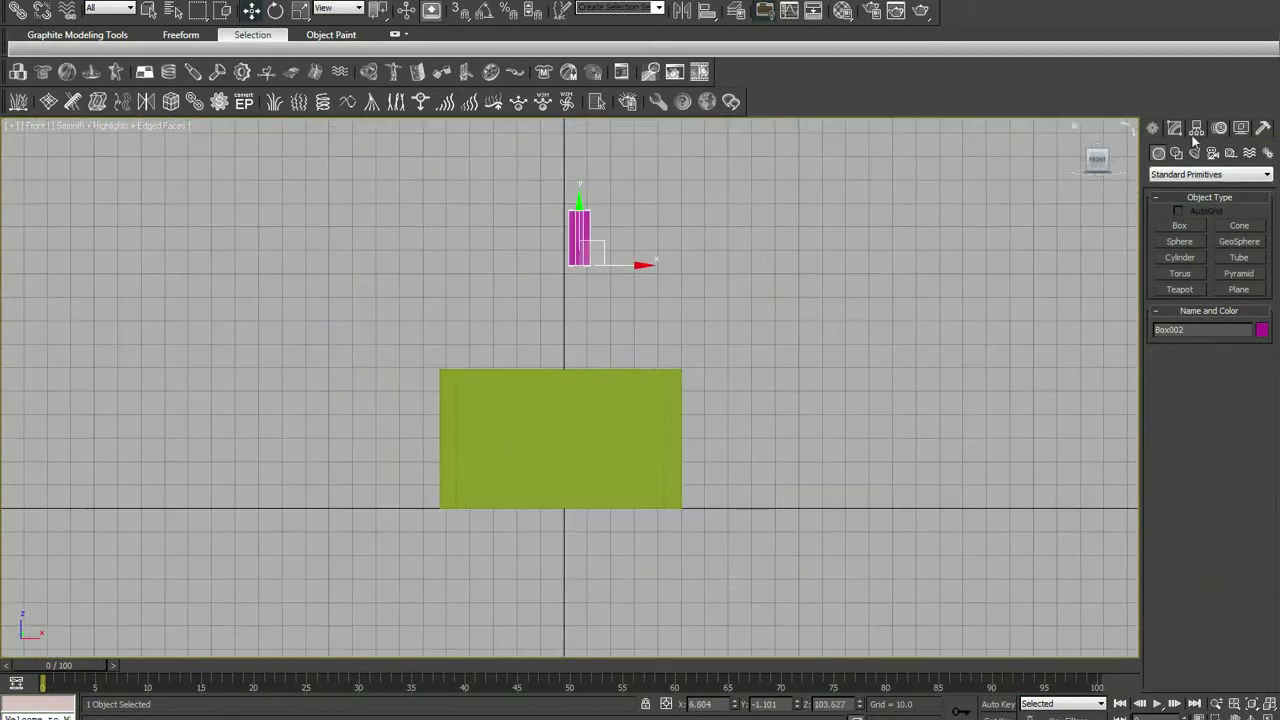
Set Box002's height to 7.938 with 1 length and 1 width segment.
left_click(1175, 128)
left_click_drag(1258, 375, 1256, 408)
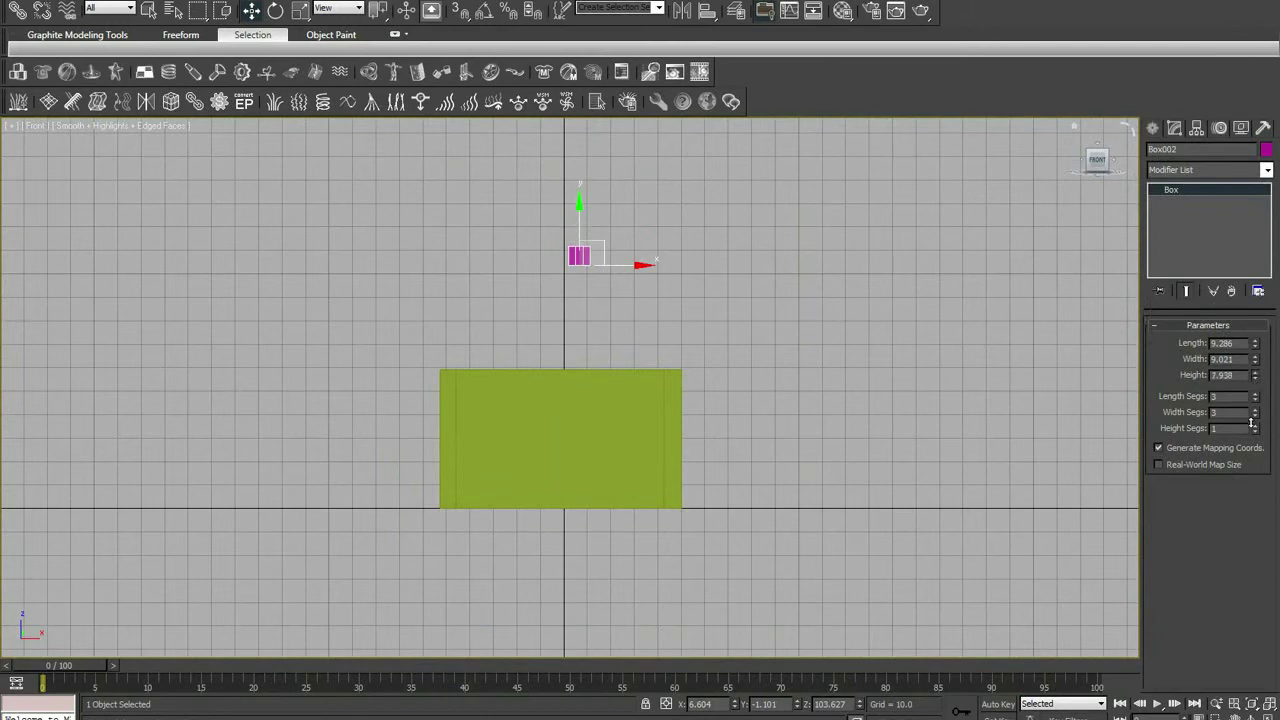
key("p")
middle_click_drag(622, 394, 1099, 380, "alt")
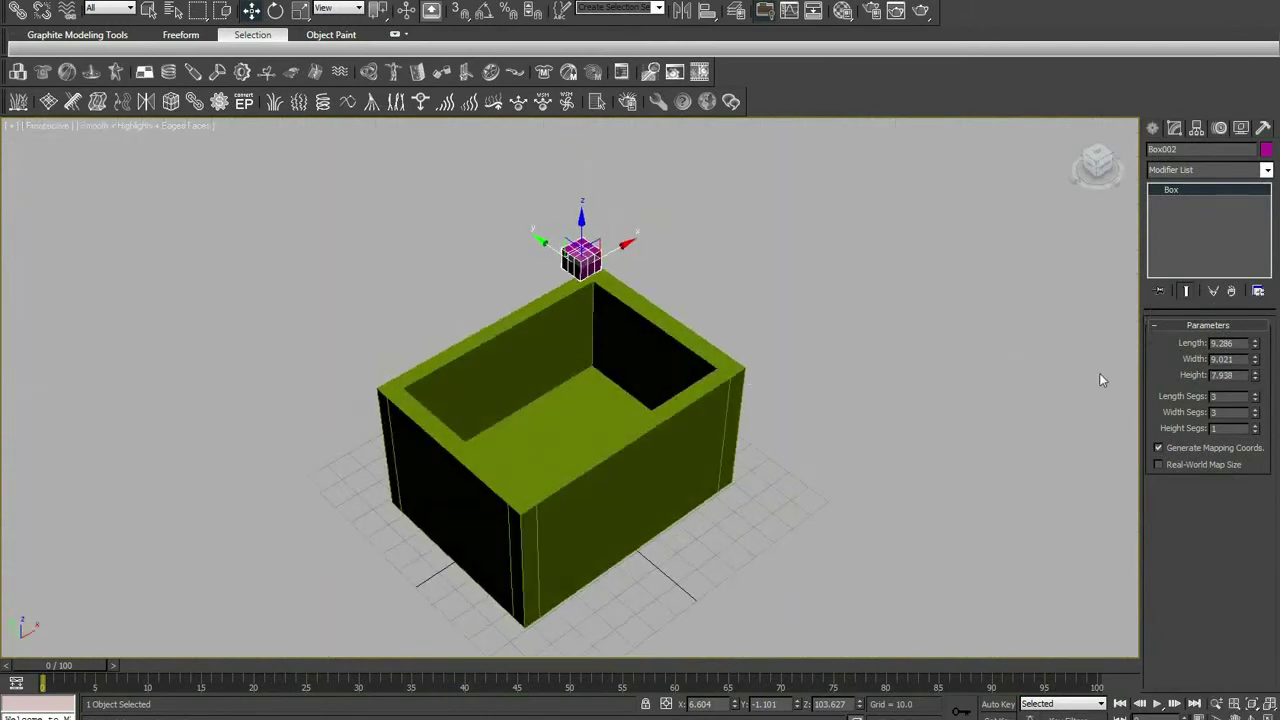
right_click(1254, 397)
right_click(1254, 413)
middle_click_drag(730, 333, 745, 373)
Group the cube and container into an RBCollection and move its helper aside.
left_click(621, 71)
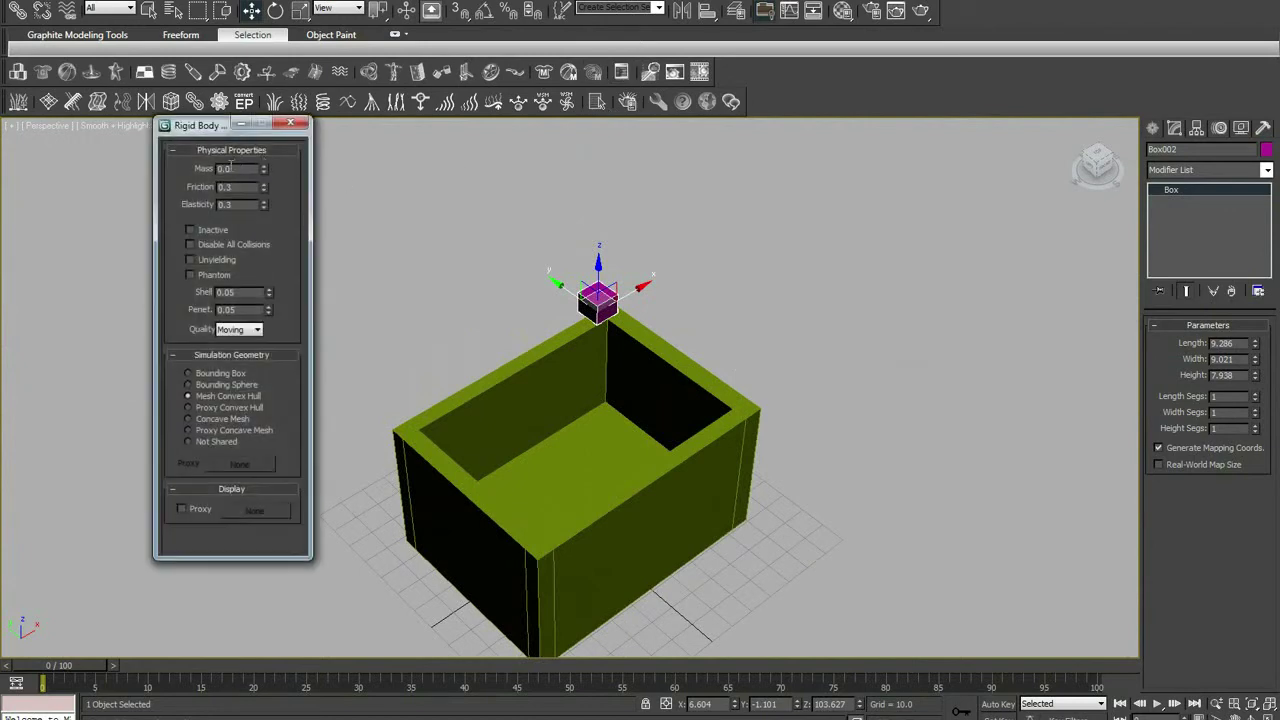
left_click(288, 124)
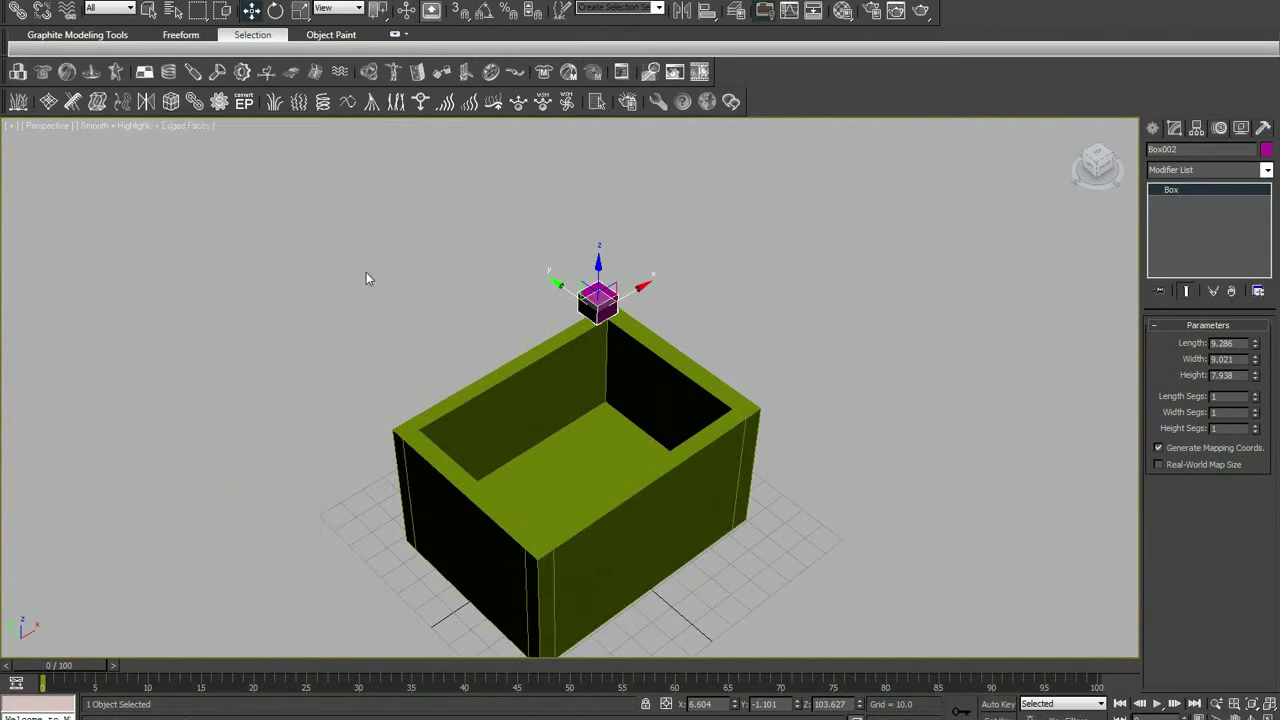
left_click(598, 352, "ctrl")
left_click(18, 71)
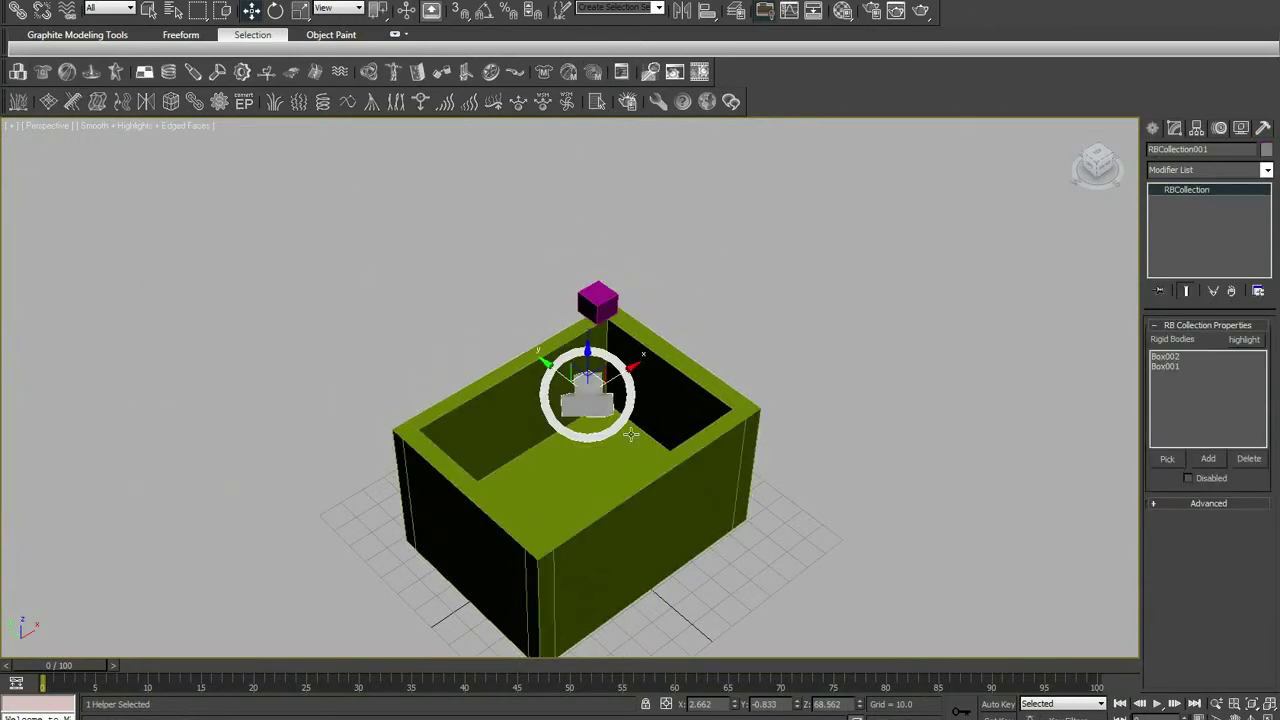
left_click_drag(588, 385, 790, 265)
Scale the magenta cube to about 205% and preview it falling into the container.
left_click(598, 300)
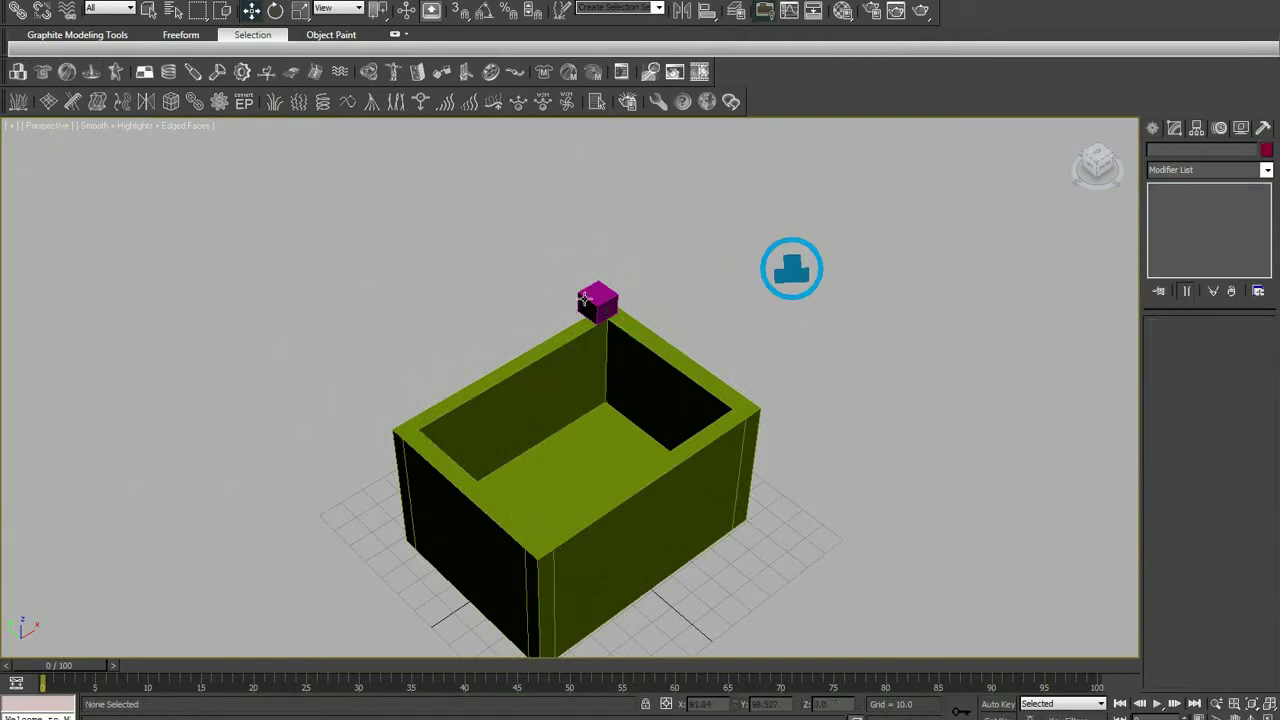
left_click(300, 10)
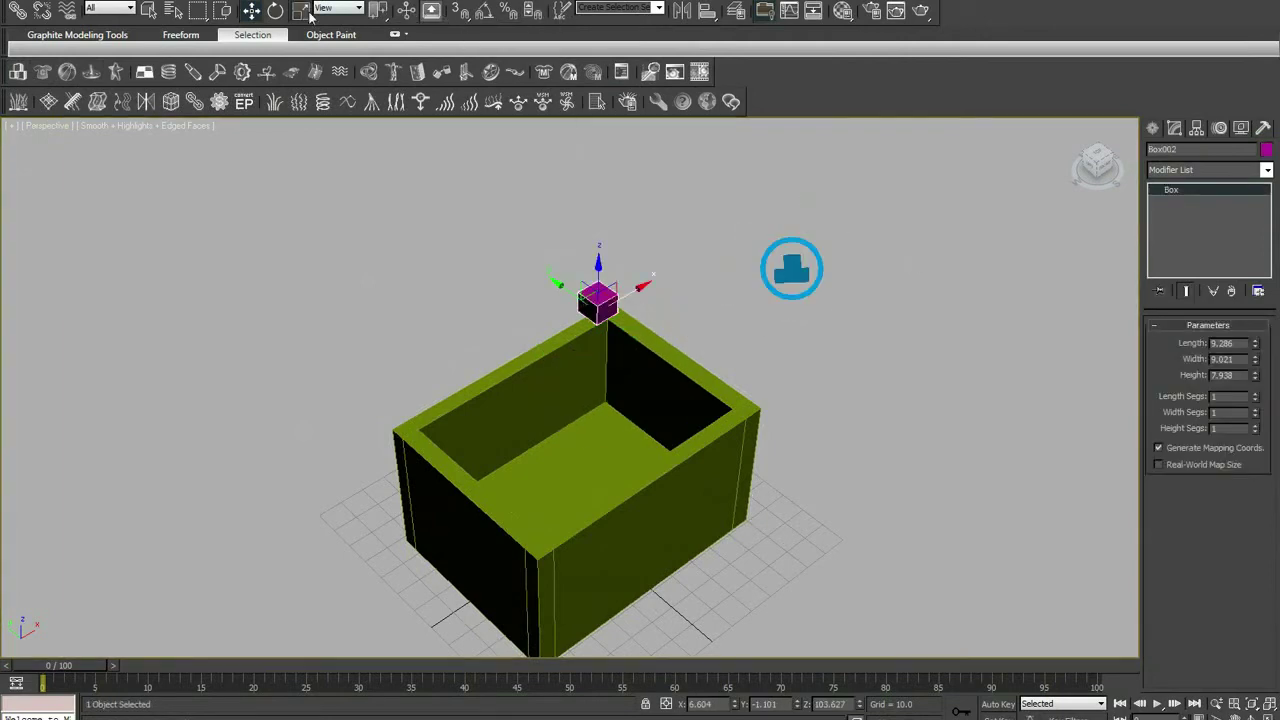
left_click_drag(598, 292, 608, 233)
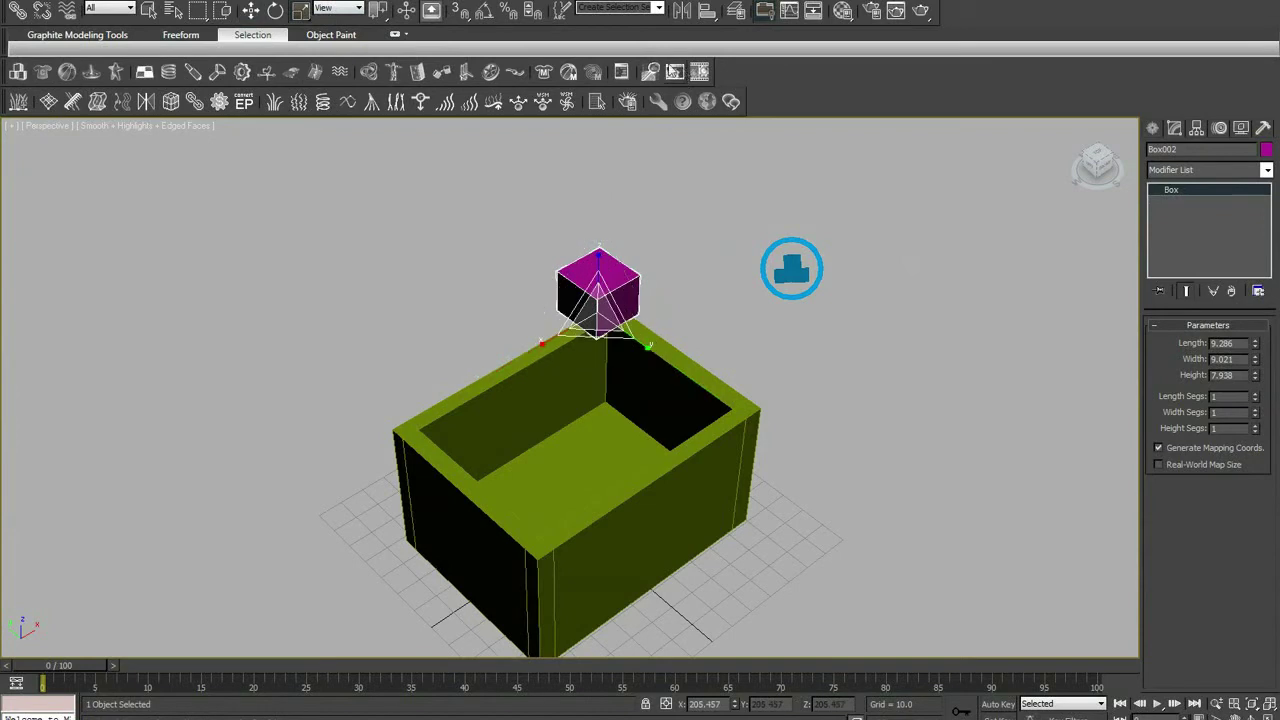
left_click(675, 72)
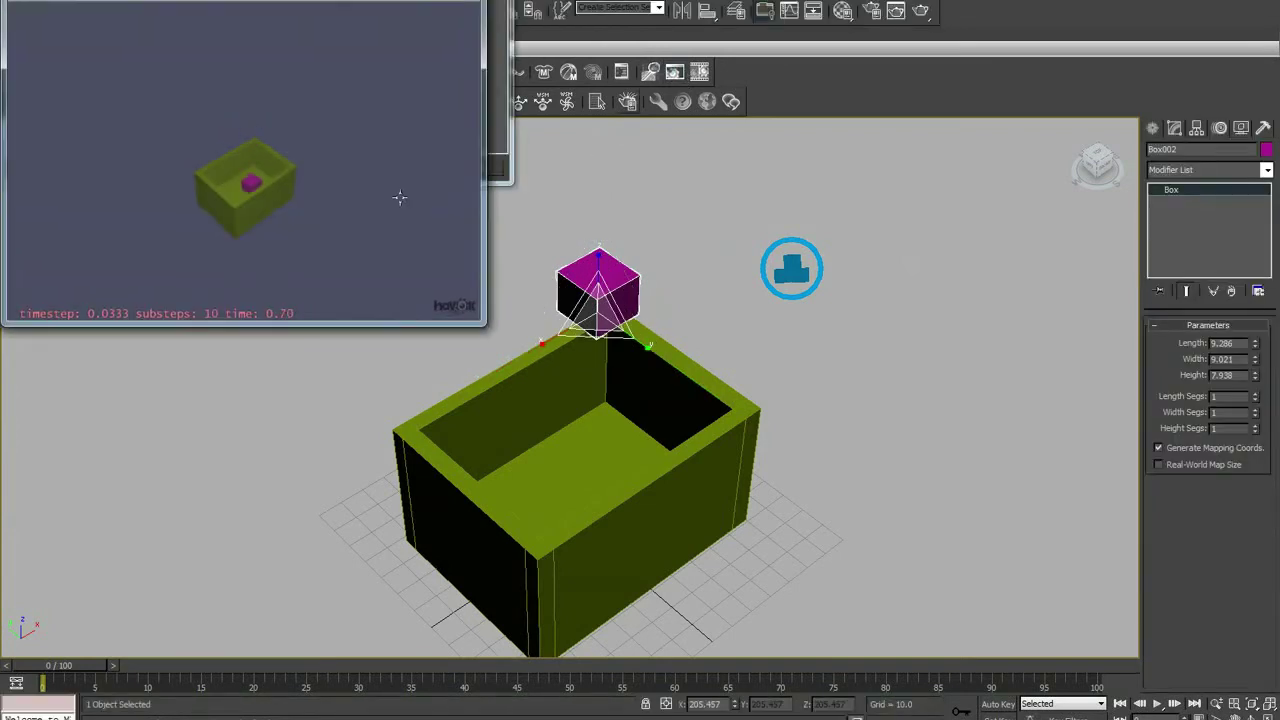
key("p")
mouse_move(571, 392)
middle_mouse_down()
mouse_move(643, 352)
mouse_move(586, 386)
middle_mouse_up()
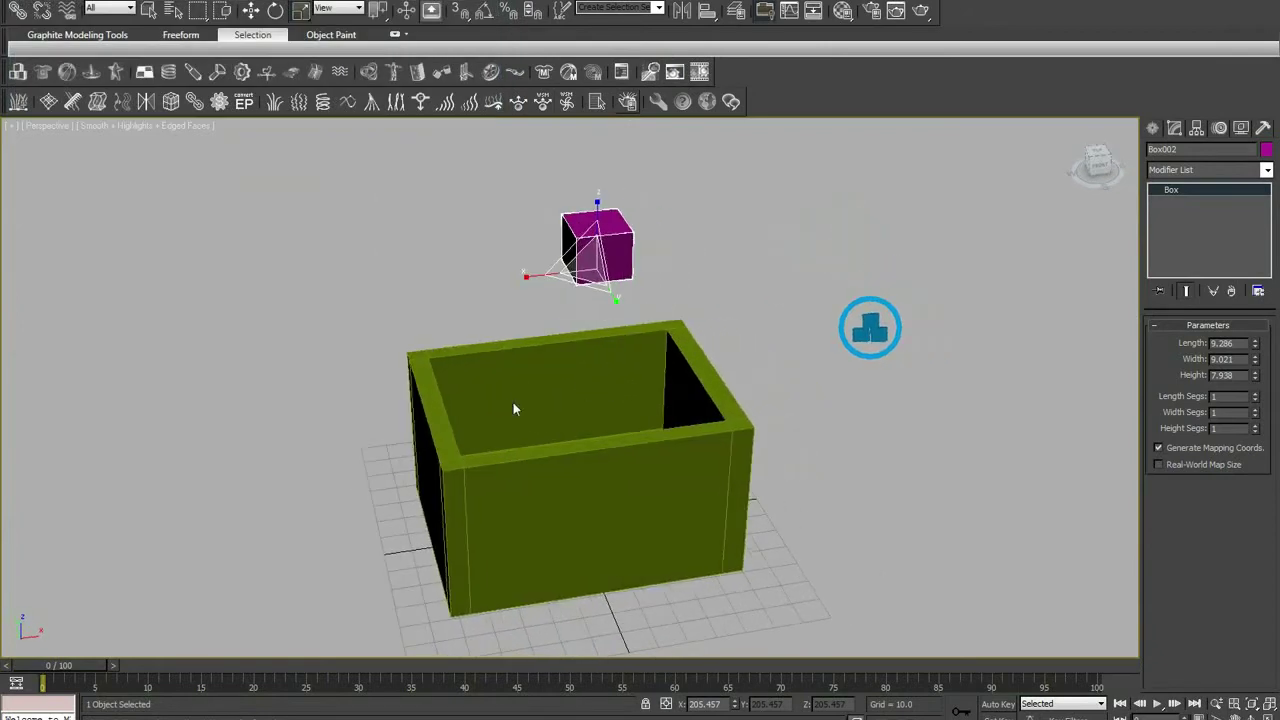
Save the scene over test.max on the Desktop.
key("ctrl+s")
left_click(110, 22)
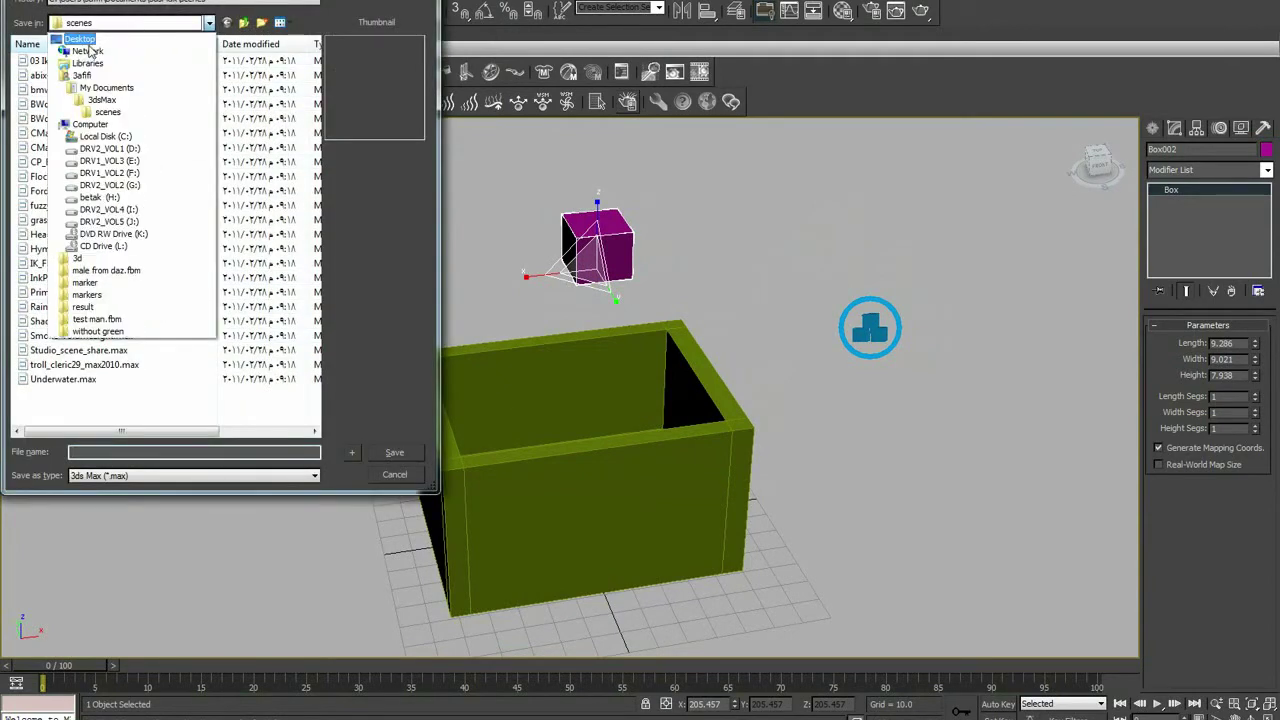
left_click(82, 39)
scroll(125, 367, "down", 2)
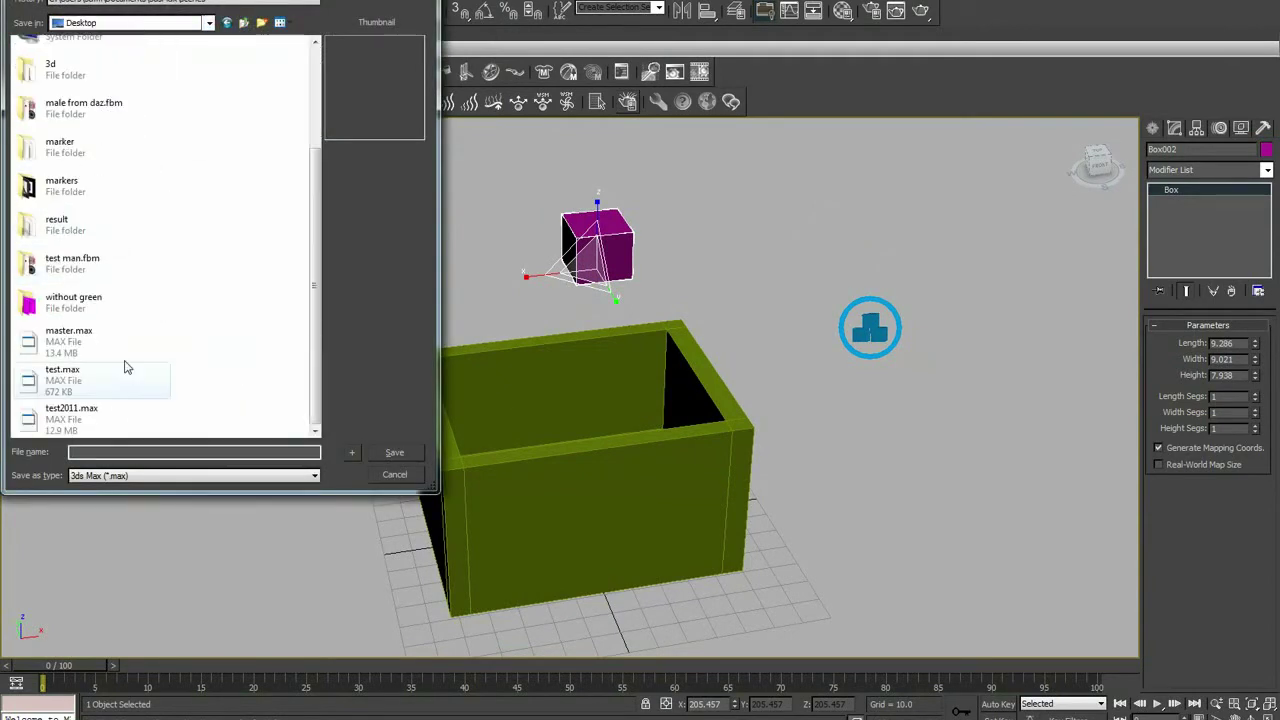
double_click(125, 372)
left_click(660, 403)
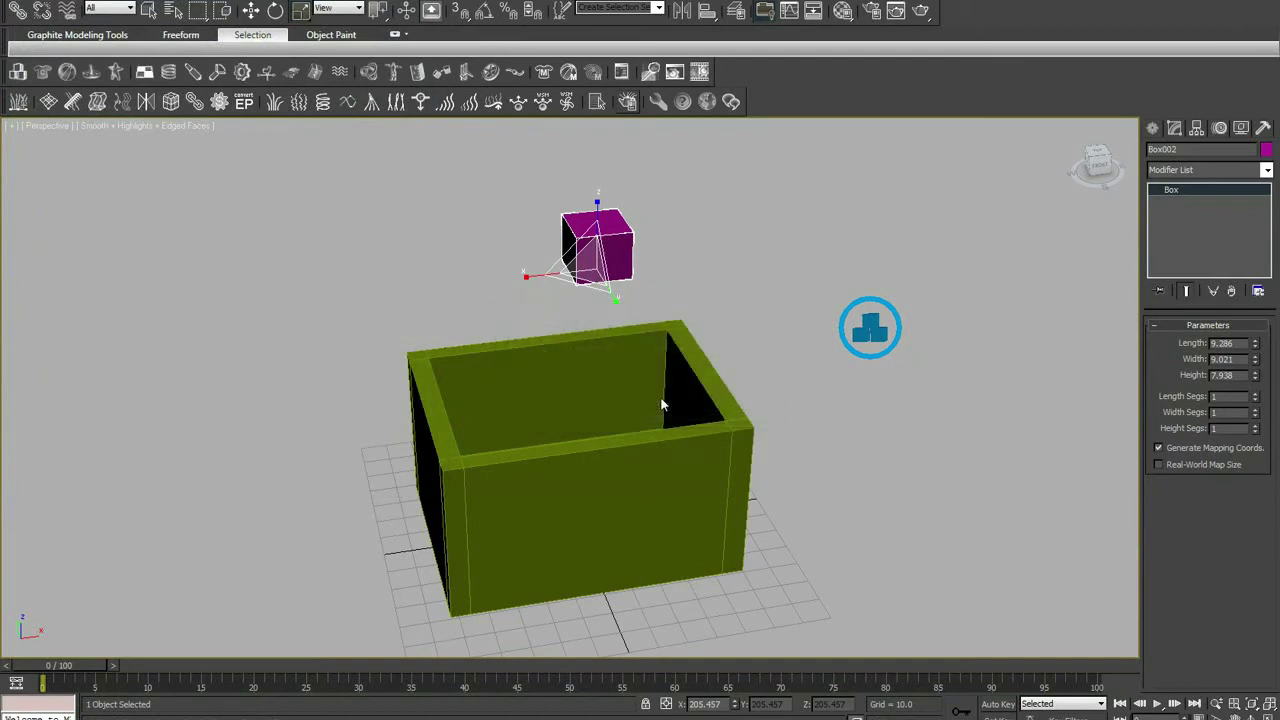
middle_click_drag(697, 319, 636, 315)
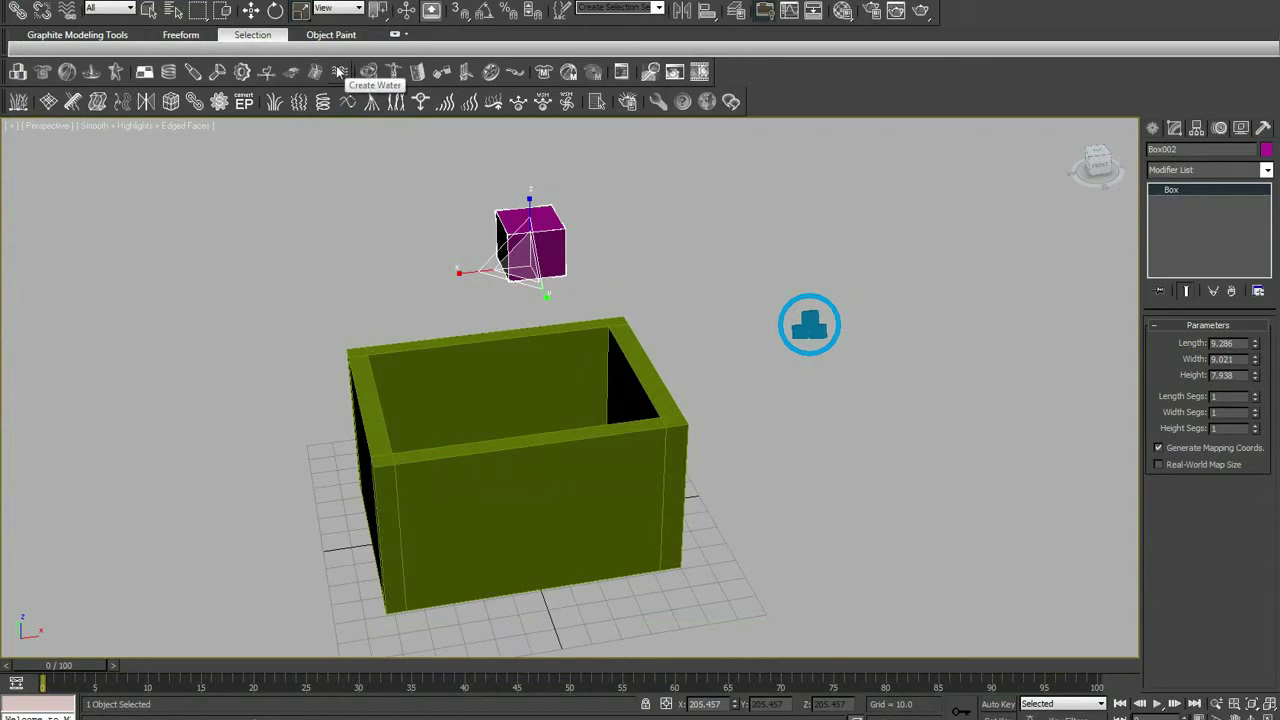
Start a Reactor water surface, disable Grid Points snapping, and turn snapping on.
left_click(340, 72)
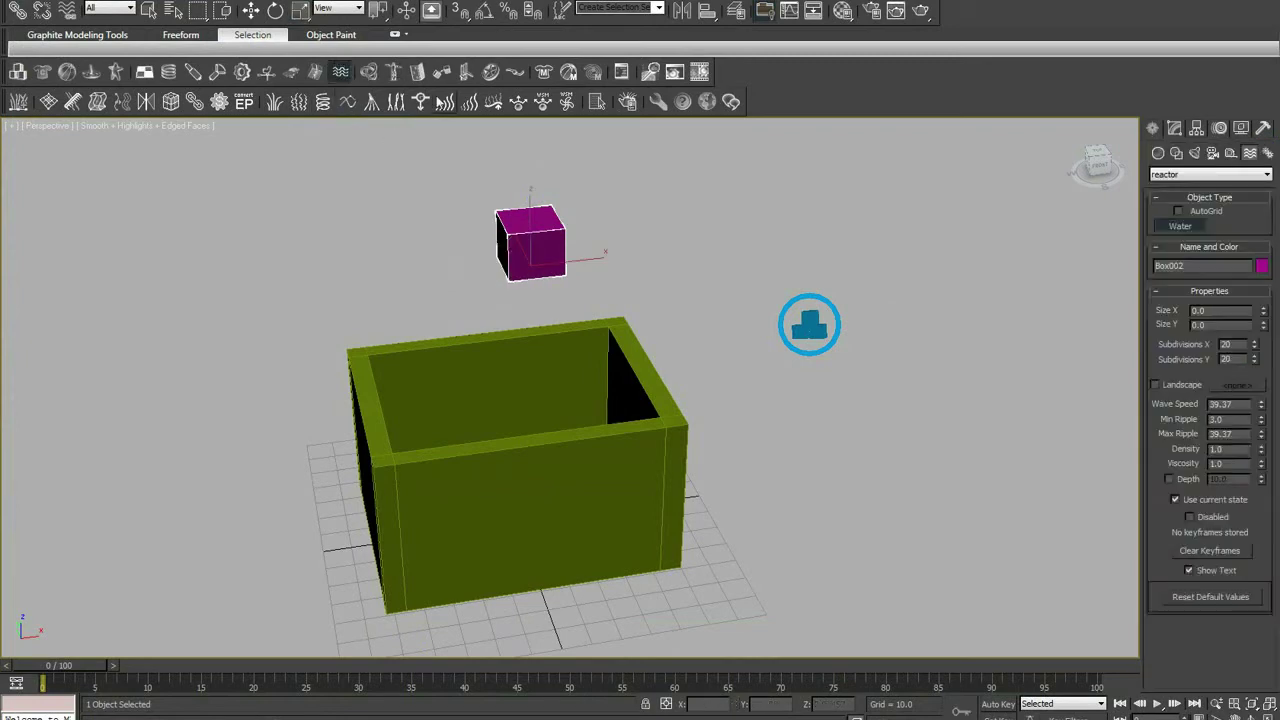
right_click(461, 17)
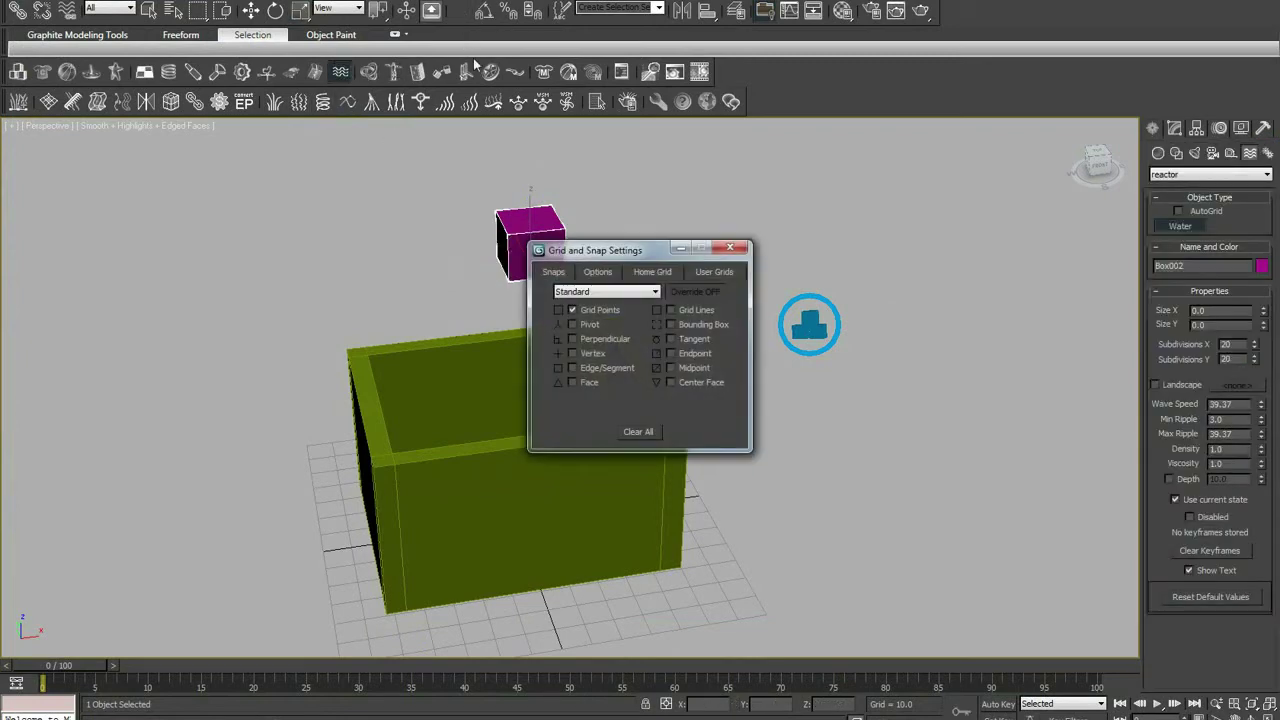
left_click(585, 313)
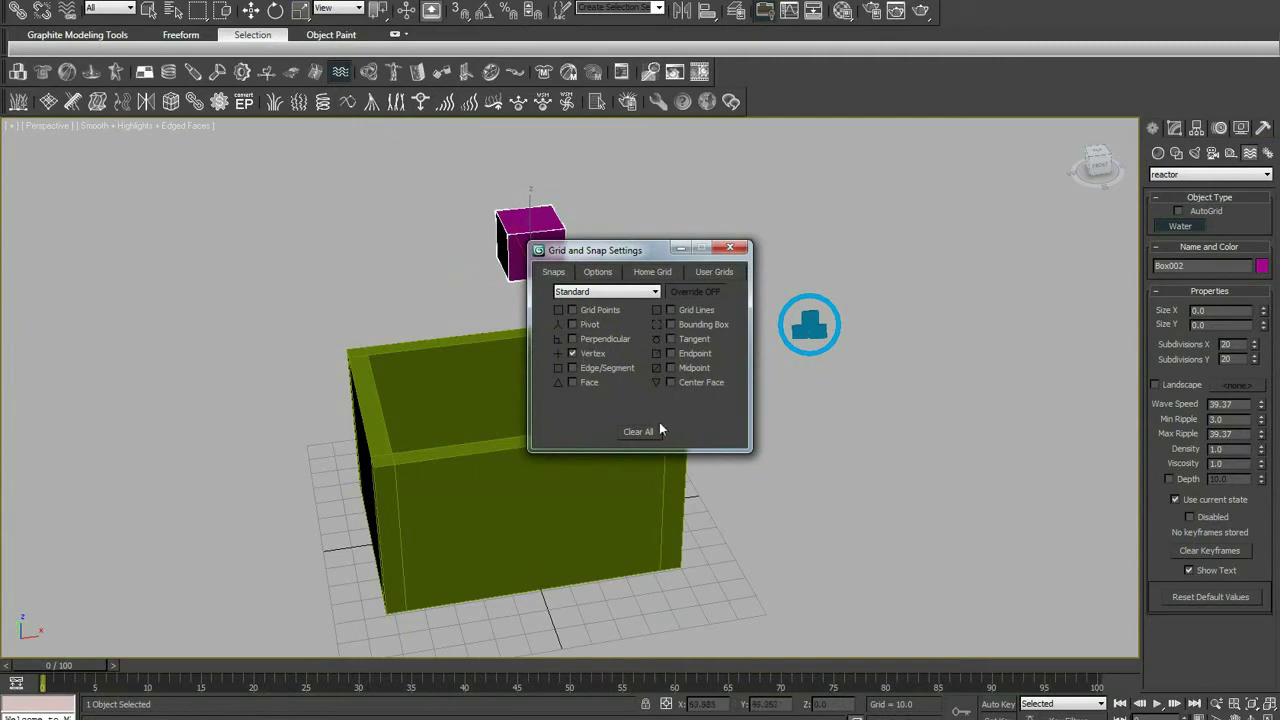
left_click(730, 248)
key("t")
scroll(534, 377, "down", 4)
scroll(486, 357, "down", 5)
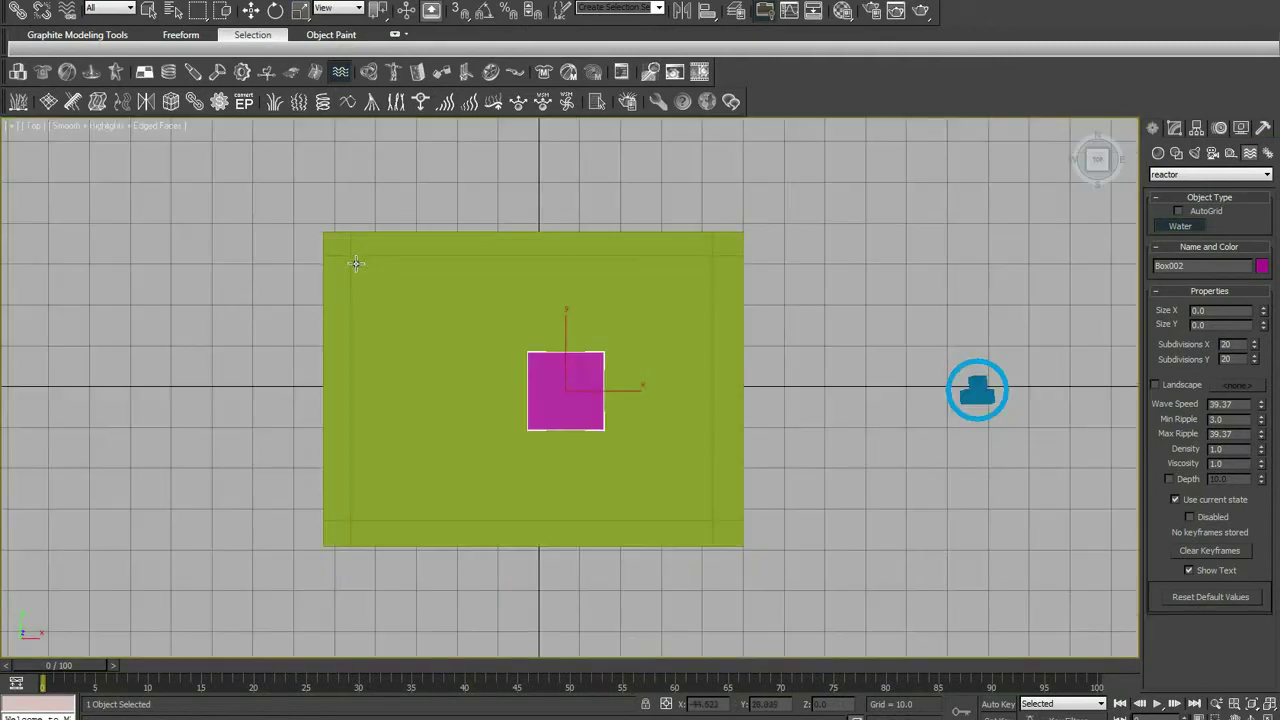
left_click(460, 11)
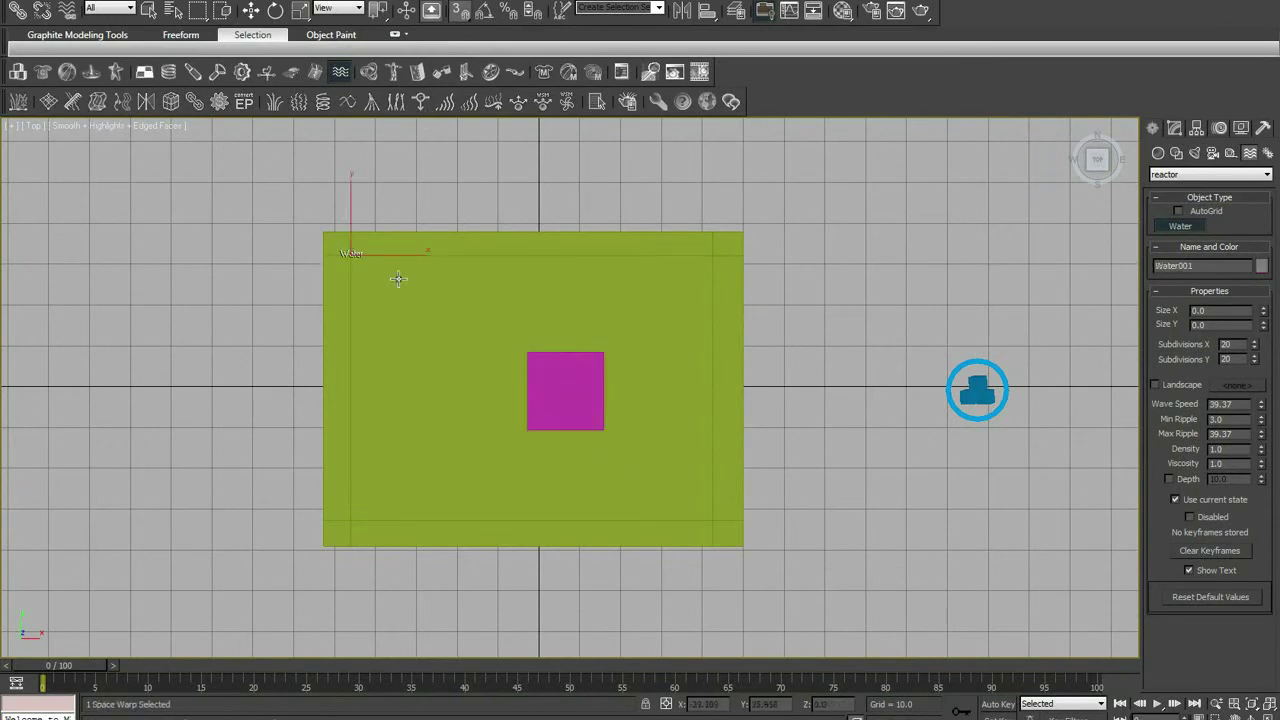
Draw Water001, 88.547 × 64.892, across the container's interior in the Top view.
left_click_drag(350, 256, 685, 520)
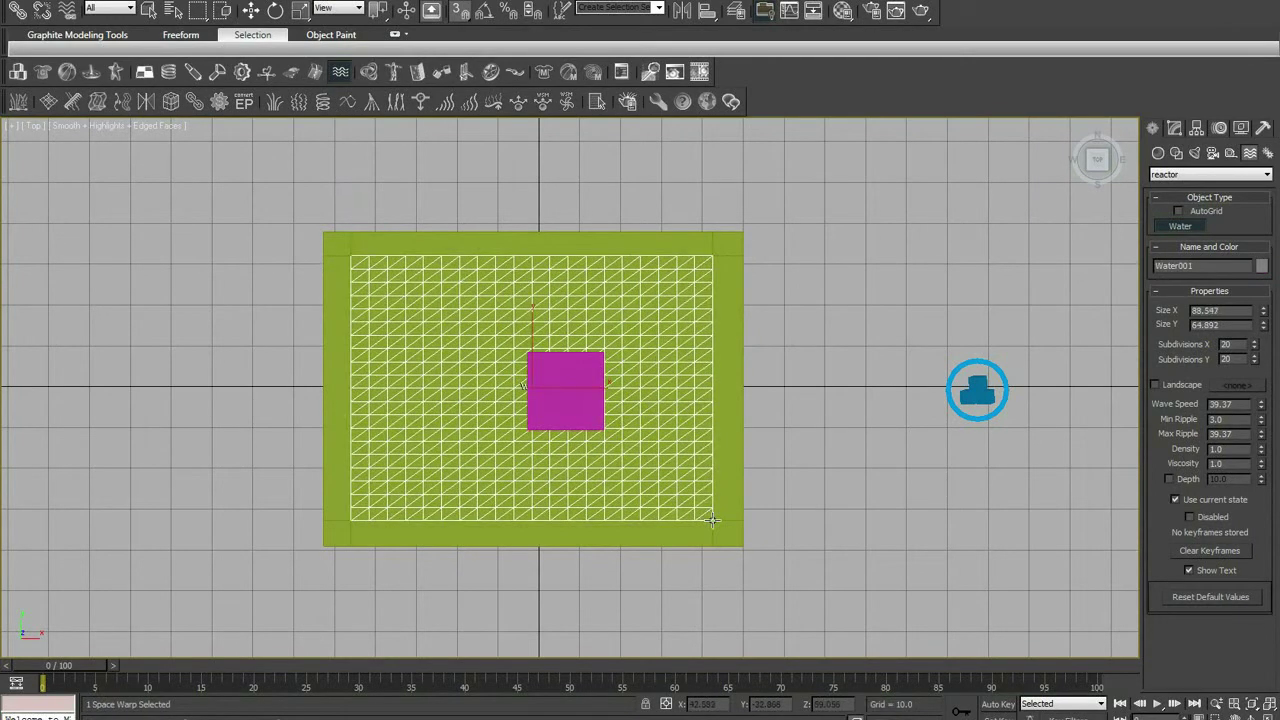
scroll(691, 417, "up", 2)
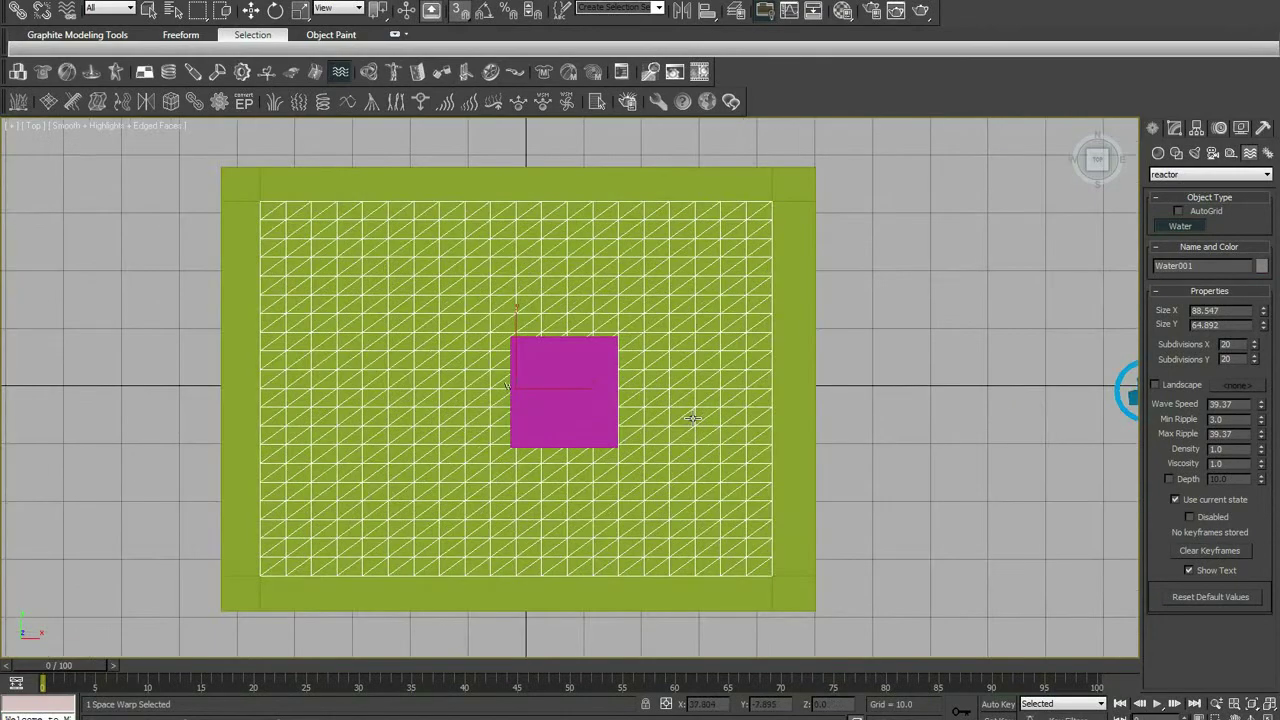
key("p")
key("z")
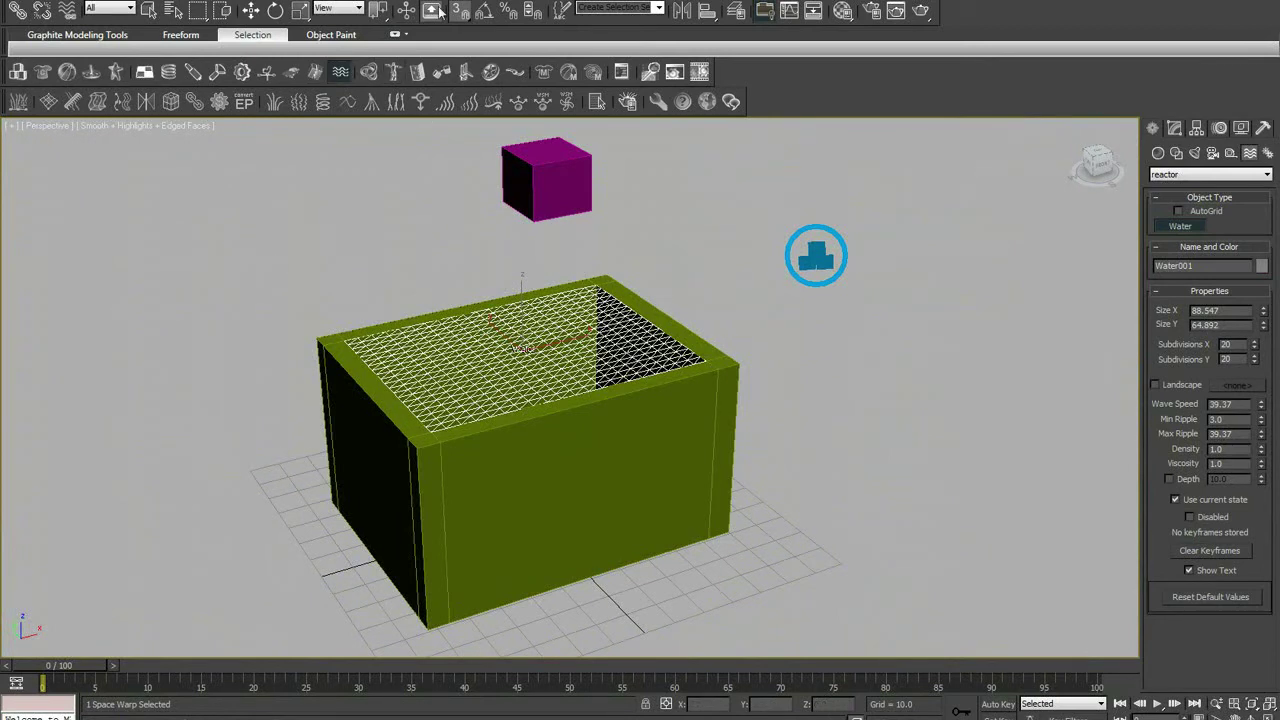
Lower Water001 to Z 52.479 and preview the cube sinking into it.
left_click(250, 10)
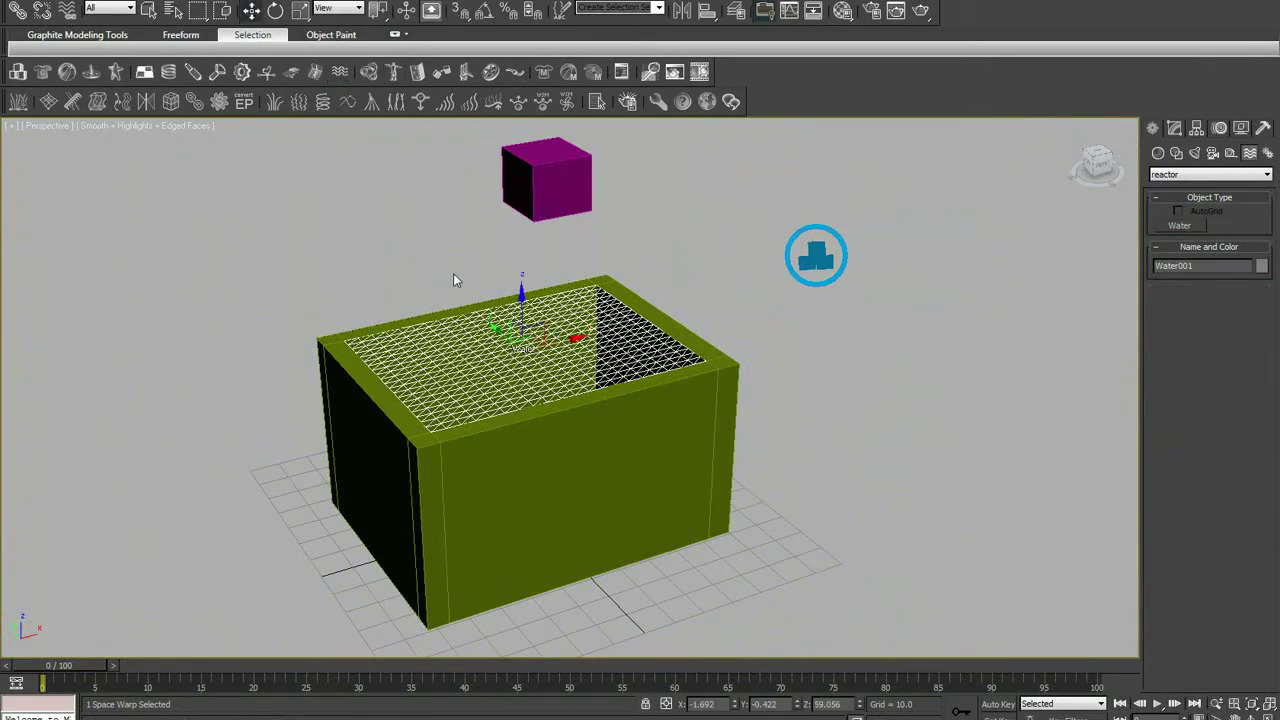
left_click_drag(521, 305, 527, 328)
middle_click_drag(527, 328, 527, 368)
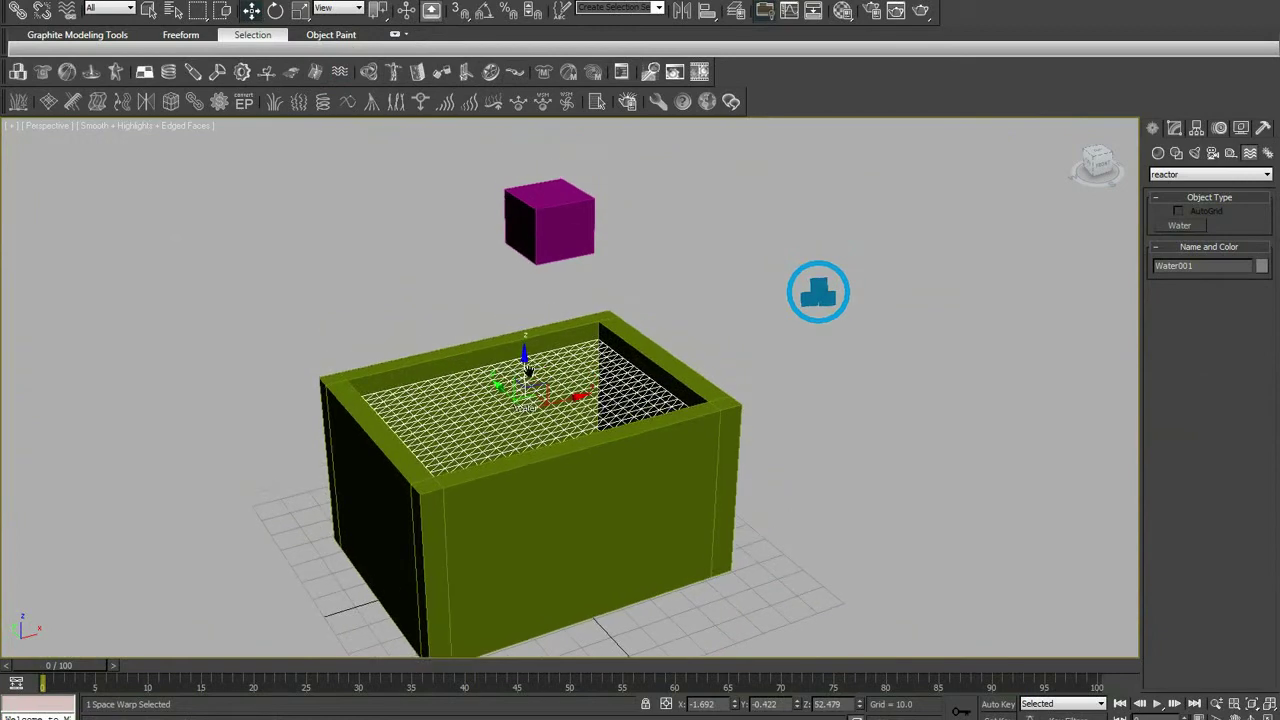
left_click(674, 73)
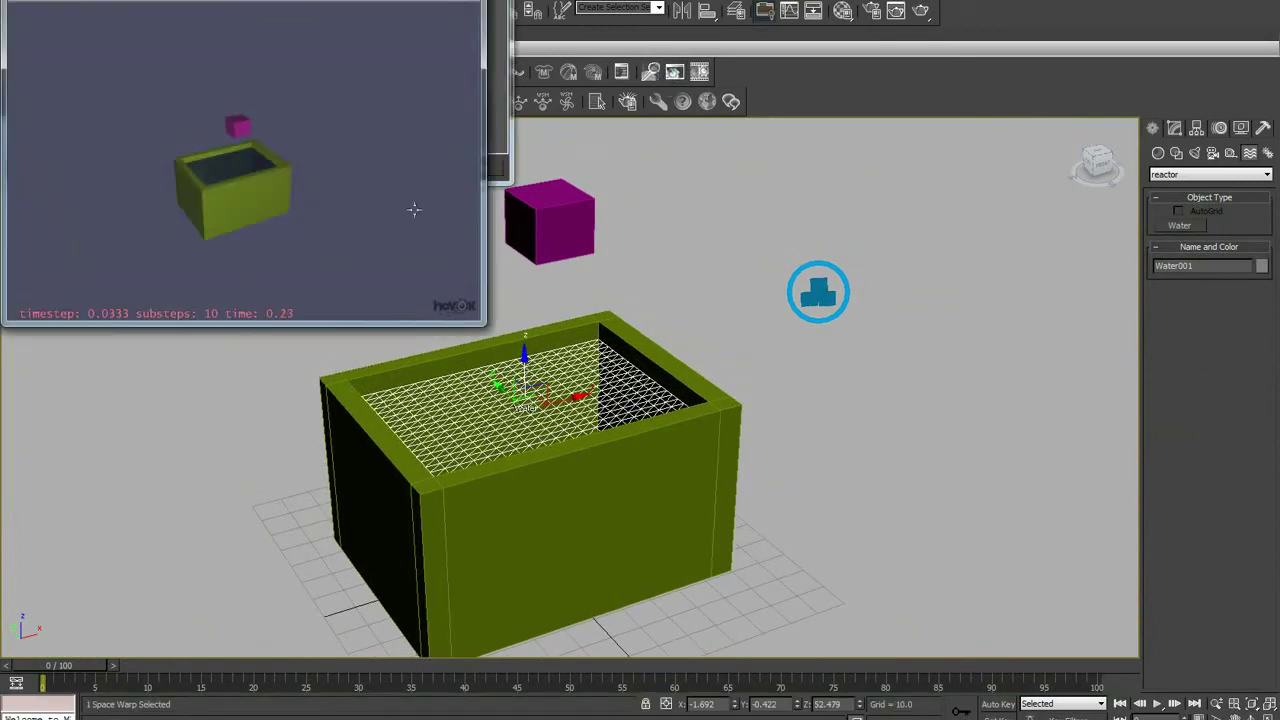
scroll(311, 208, "up", 3)
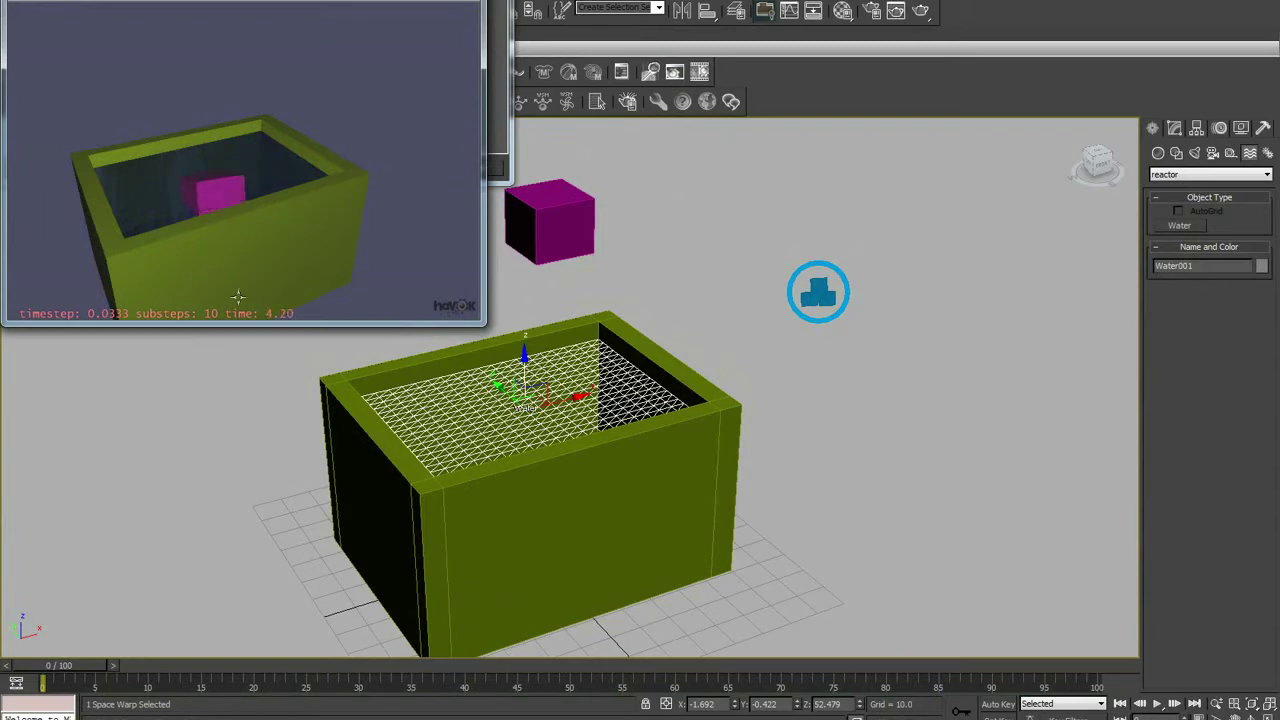
key("Escape")
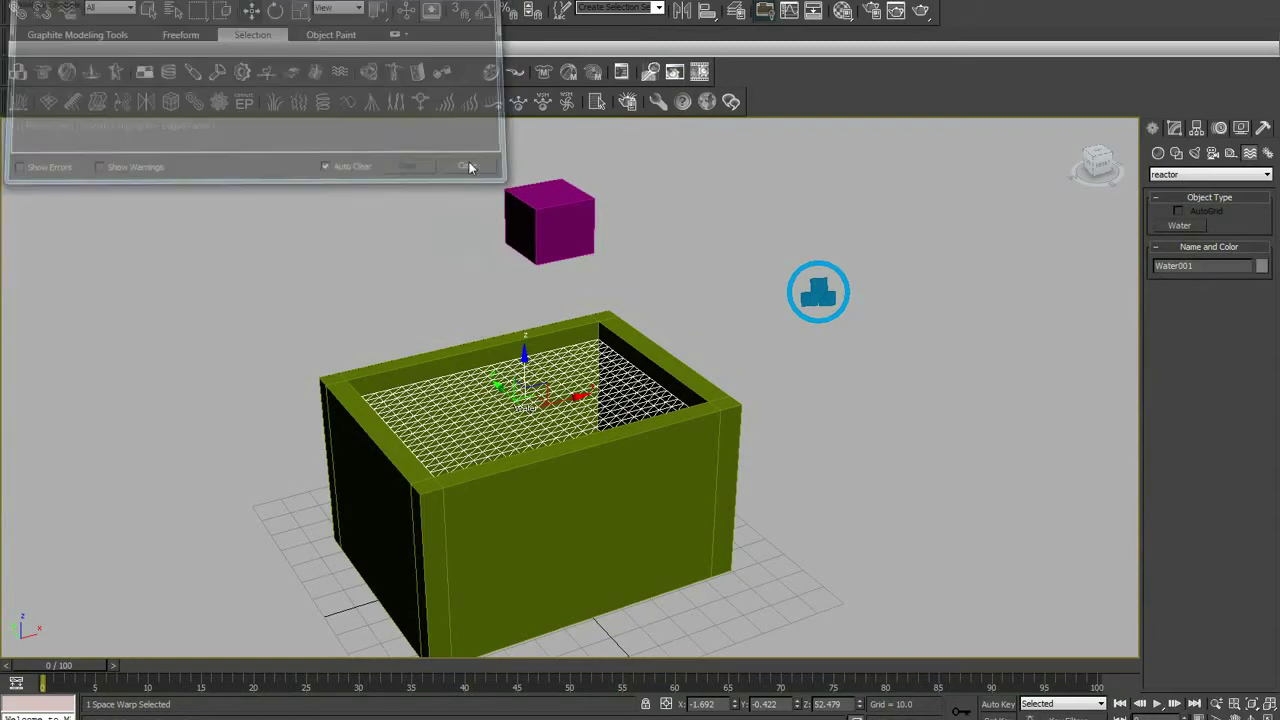
left_click(469, 167)
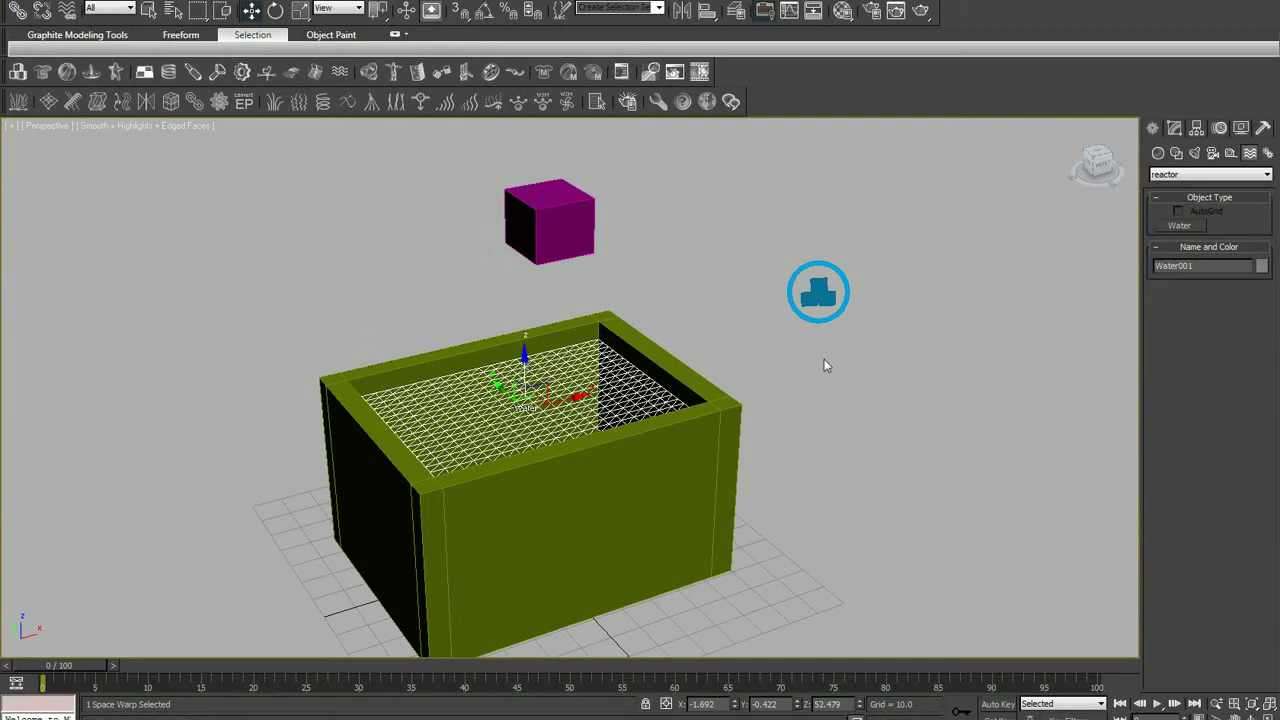
Review Water001's size, wave speed and viscosity values in the Modify panel.
left_click(1176, 128)
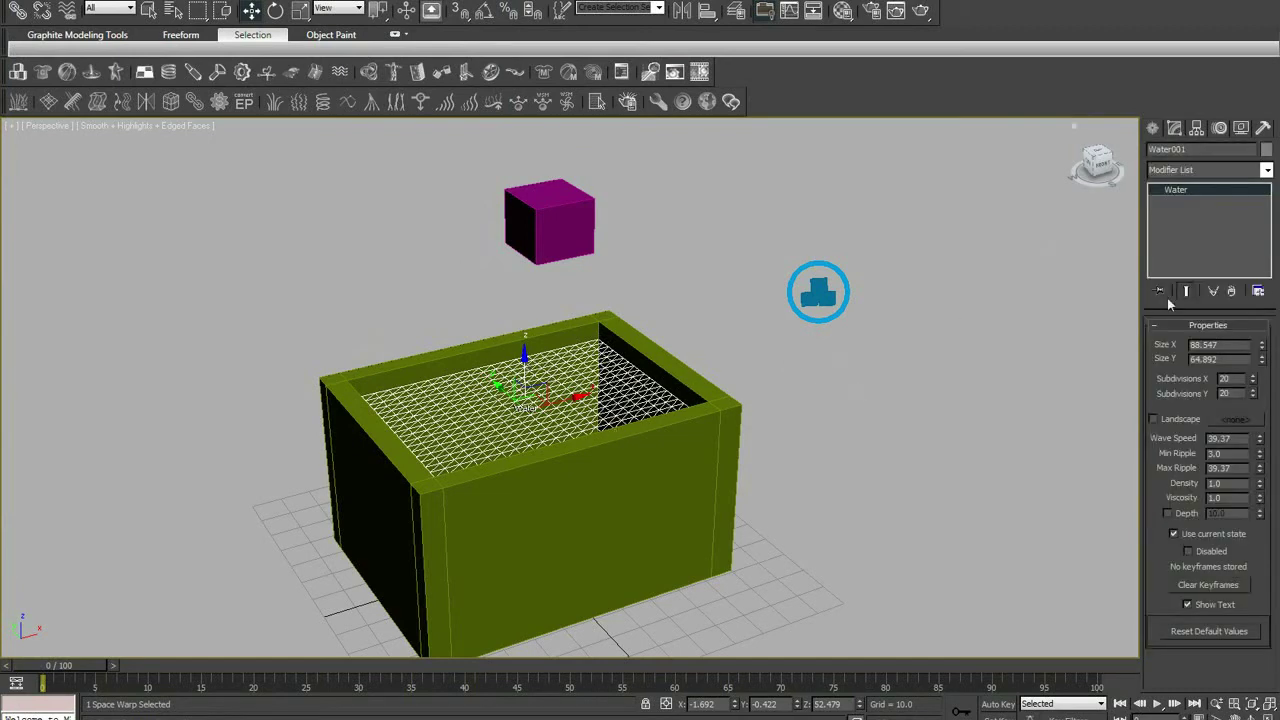
left_click_drag(1226, 345, 1178, 345)
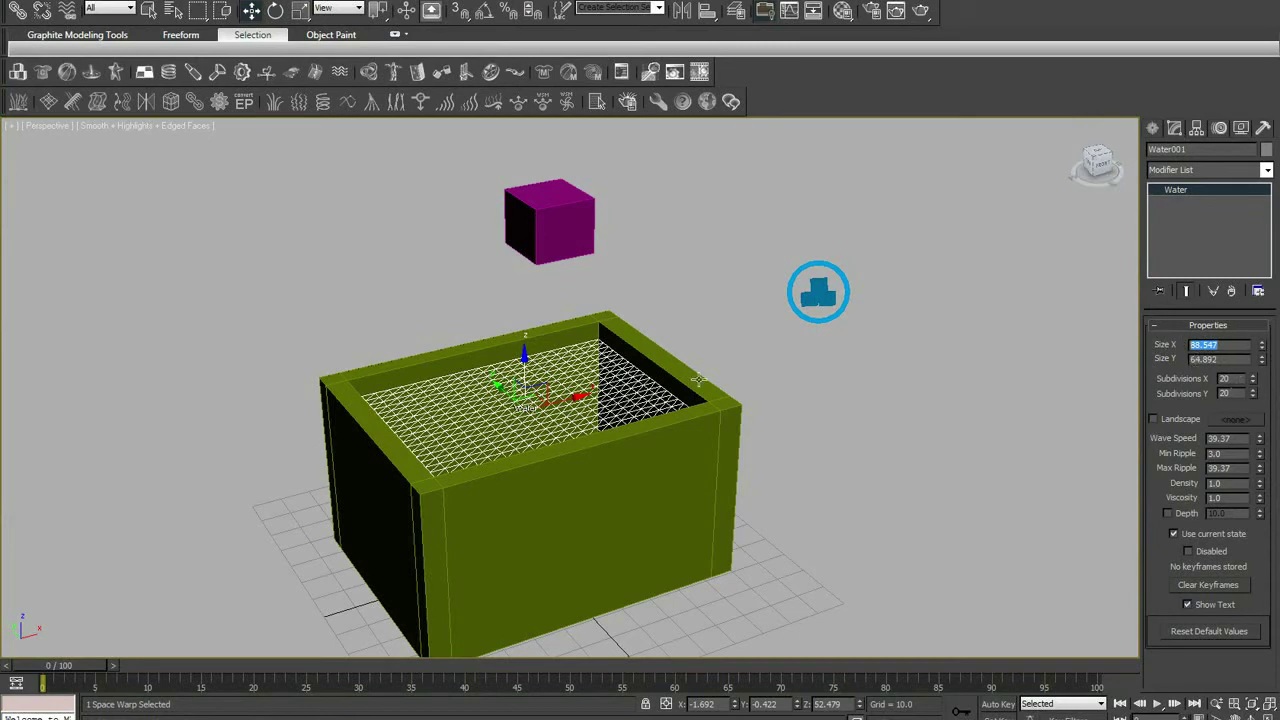
scroll(713, 355, "up", 3)
scroll(713, 355, "up", 3)
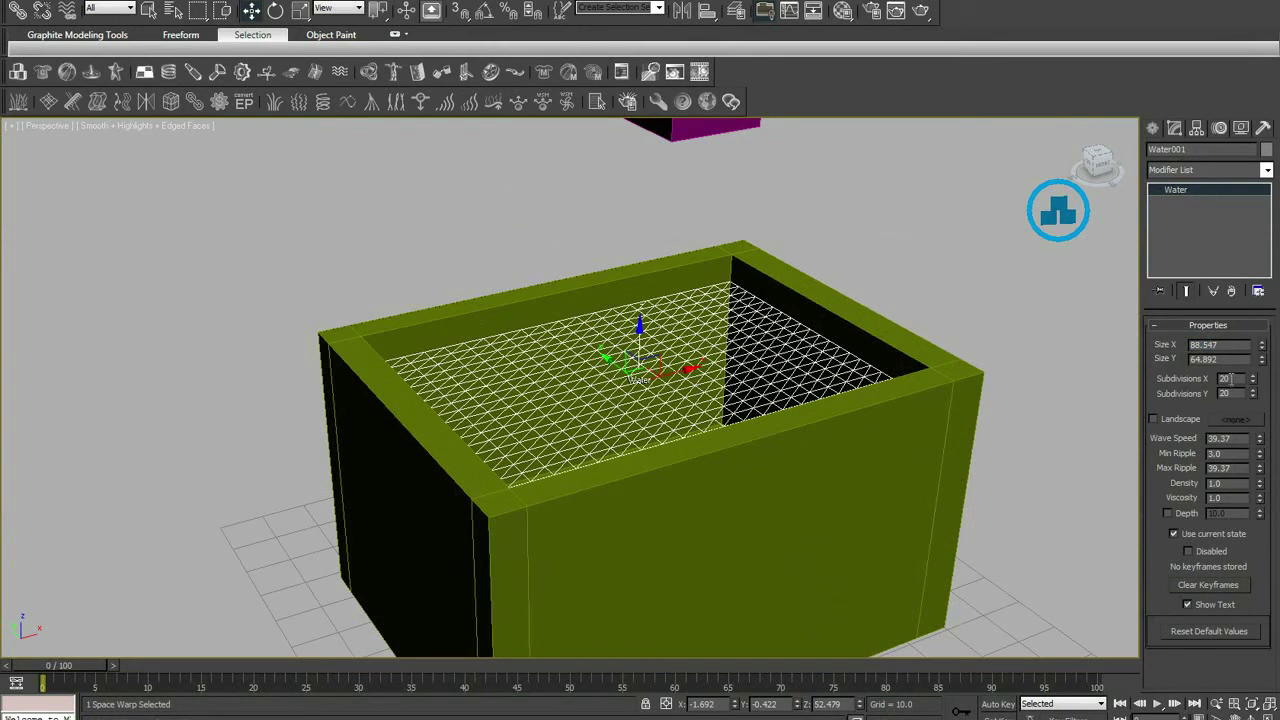
double_click(1229, 440)
left_click(1240, 496)
mouse_move(915, 438)
middle_mouse_down()
mouse_move(800, 449)
mouse_move(797, 465)
middle_mouse_up()
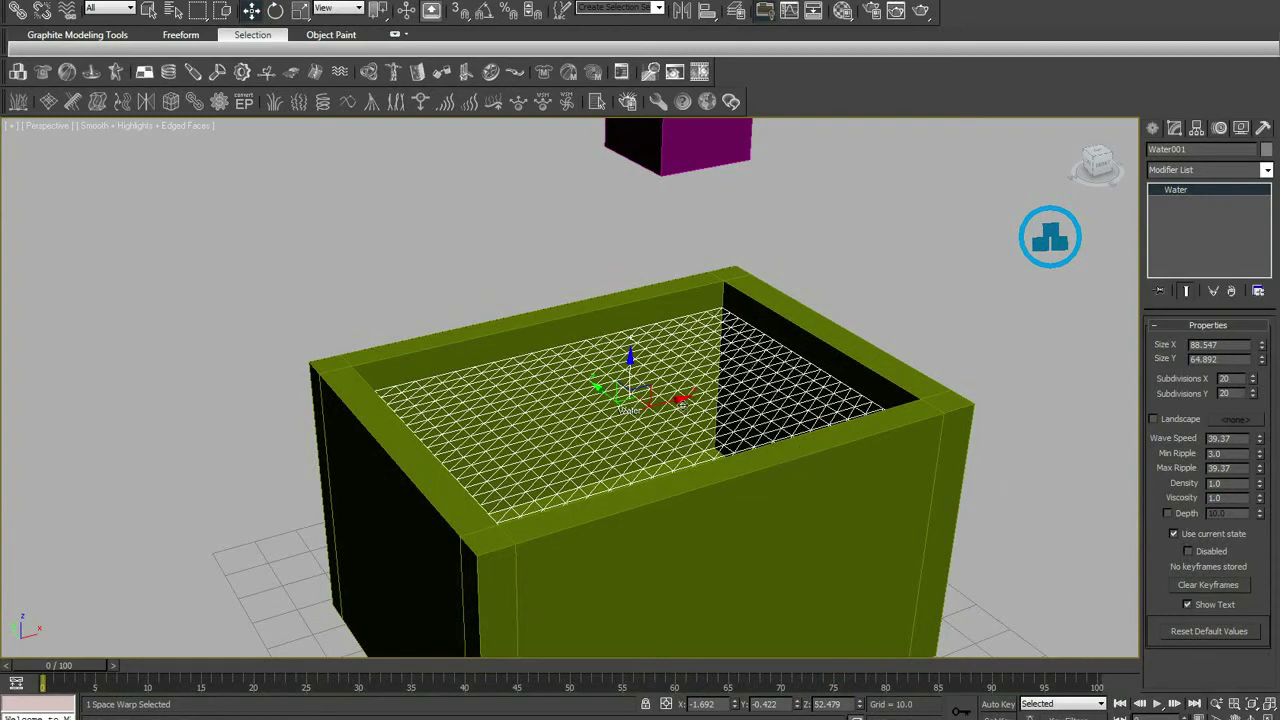
Enable water Depth at 0.0 and play a Havok preview of the falling cube.
left_click(1167, 513)
right_click(1260, 516)
left_click(674, 72)
key("p")
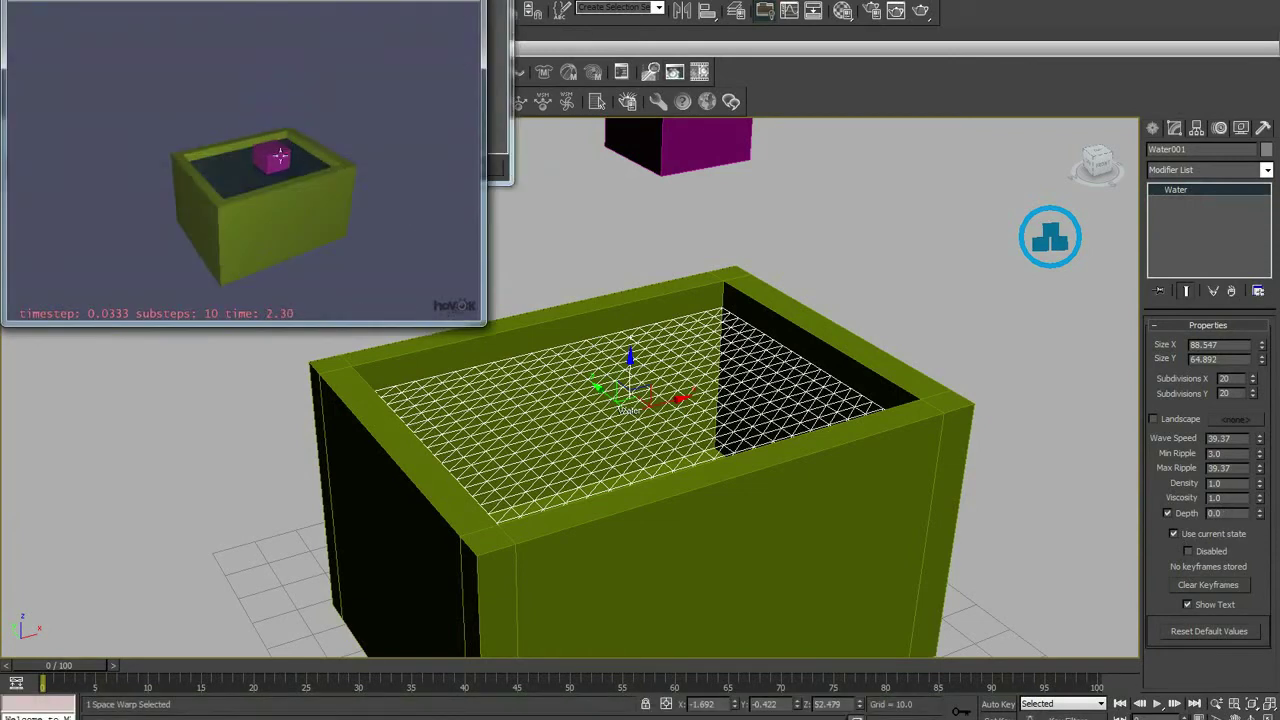
key("Escape")
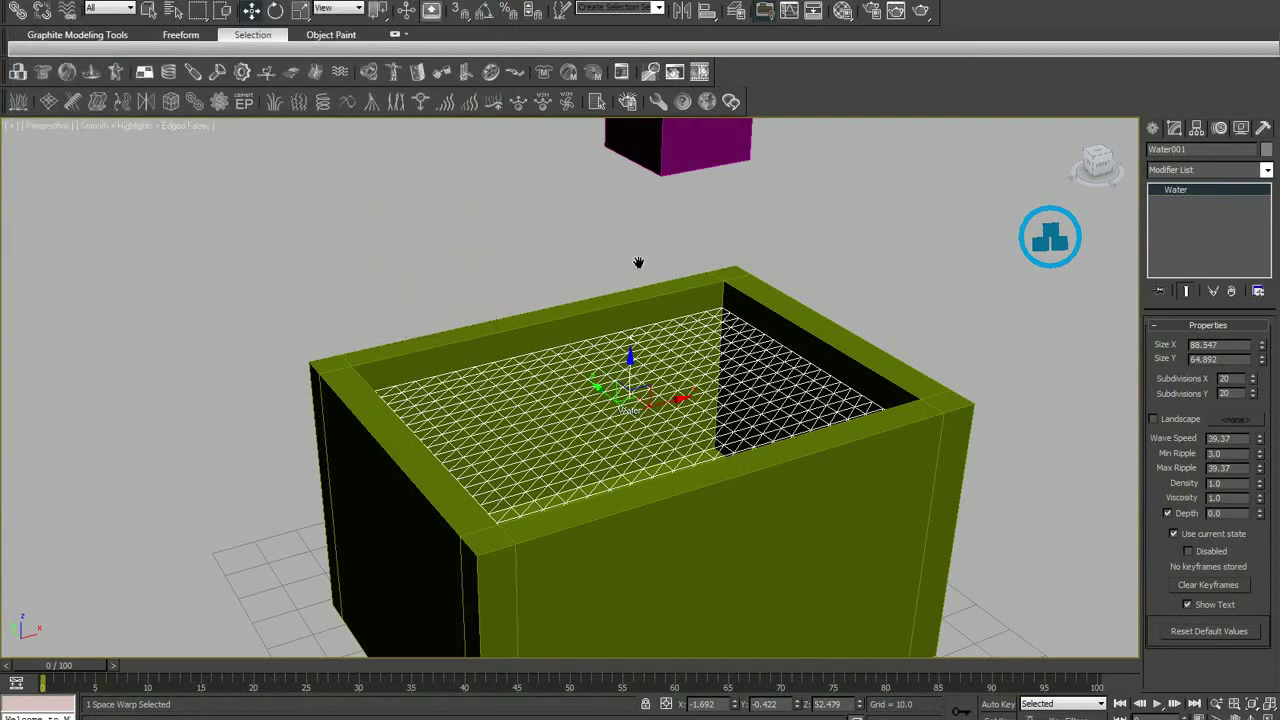
Set the magenta cube's rigid body mass to 30.
scroll(682, 252, "down", 3)
left_click(600, 185)
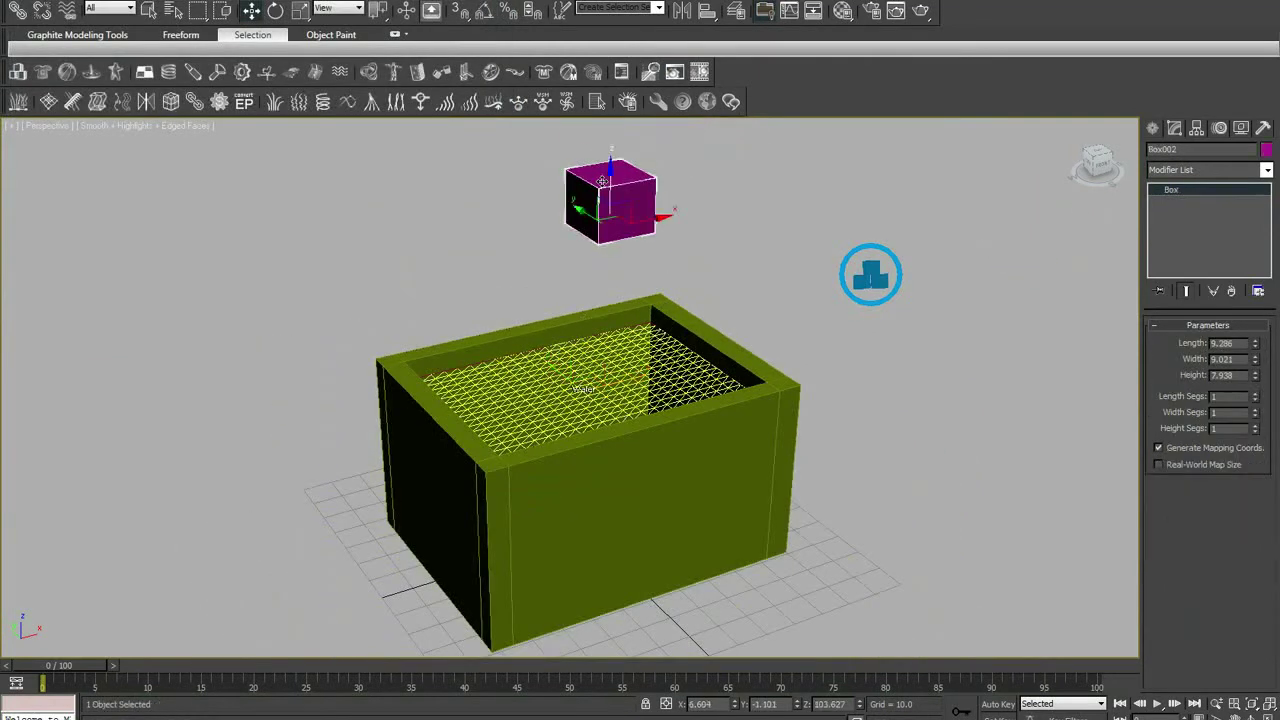
left_click(621, 72)
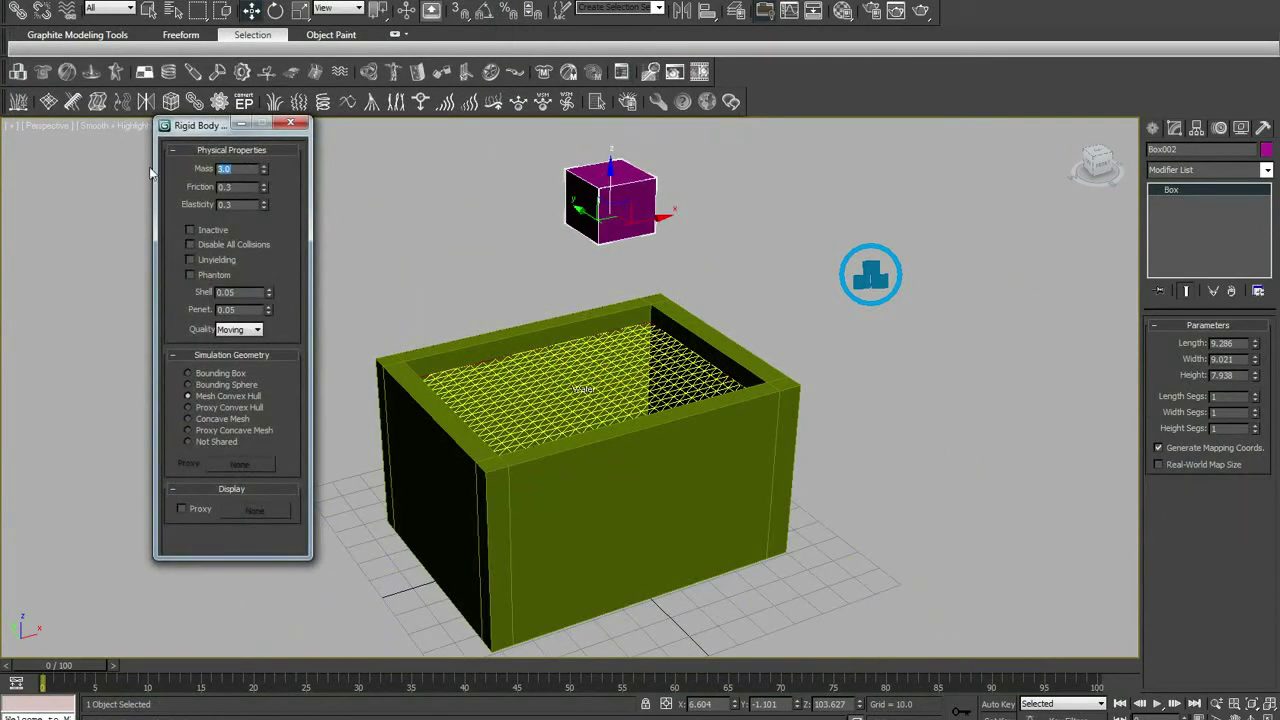
type("30")
key("Return")
Play a Havok preview of the cube dropping into the water, then select the water.
left_click(672, 70)
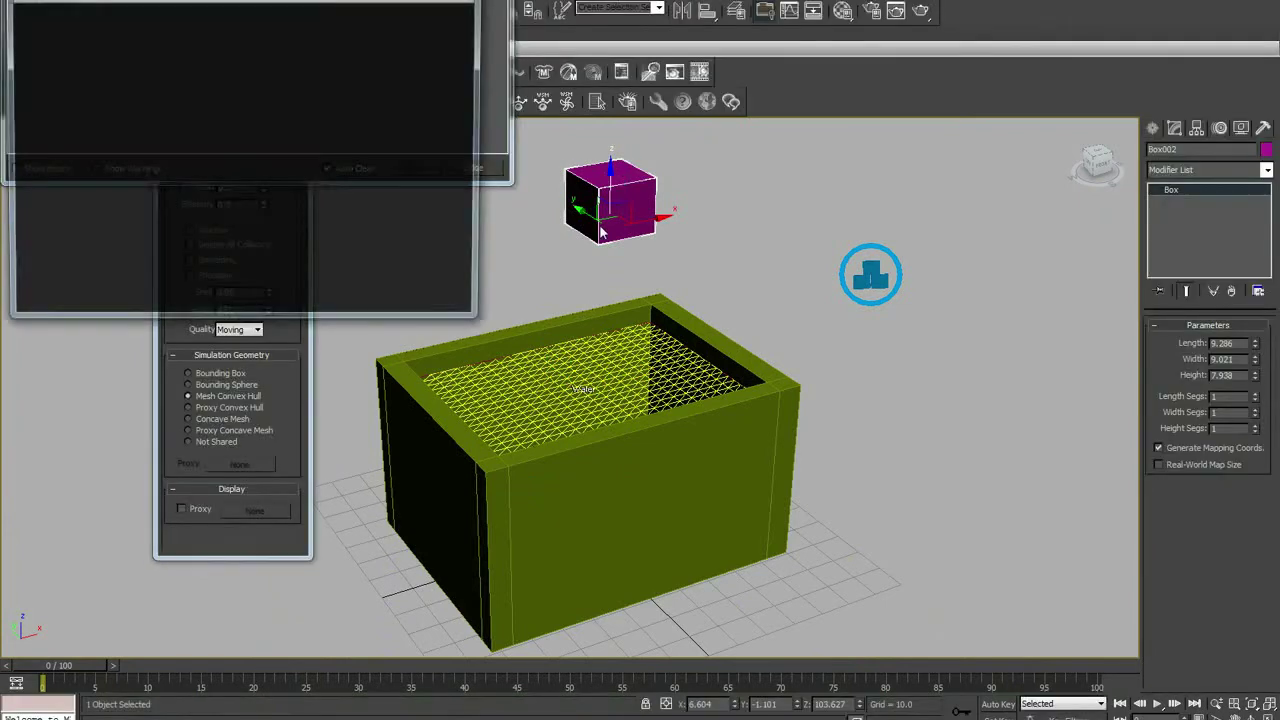
key("p")
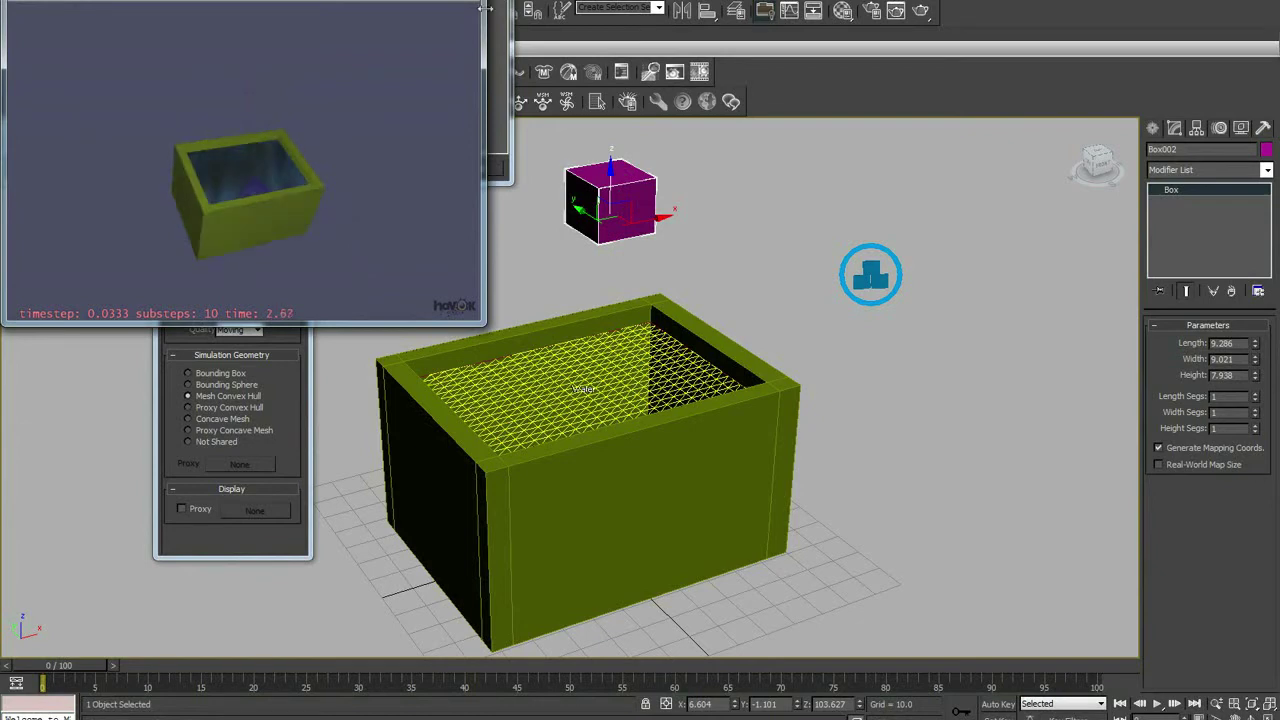
key("Escape")
left_click(560, 380)
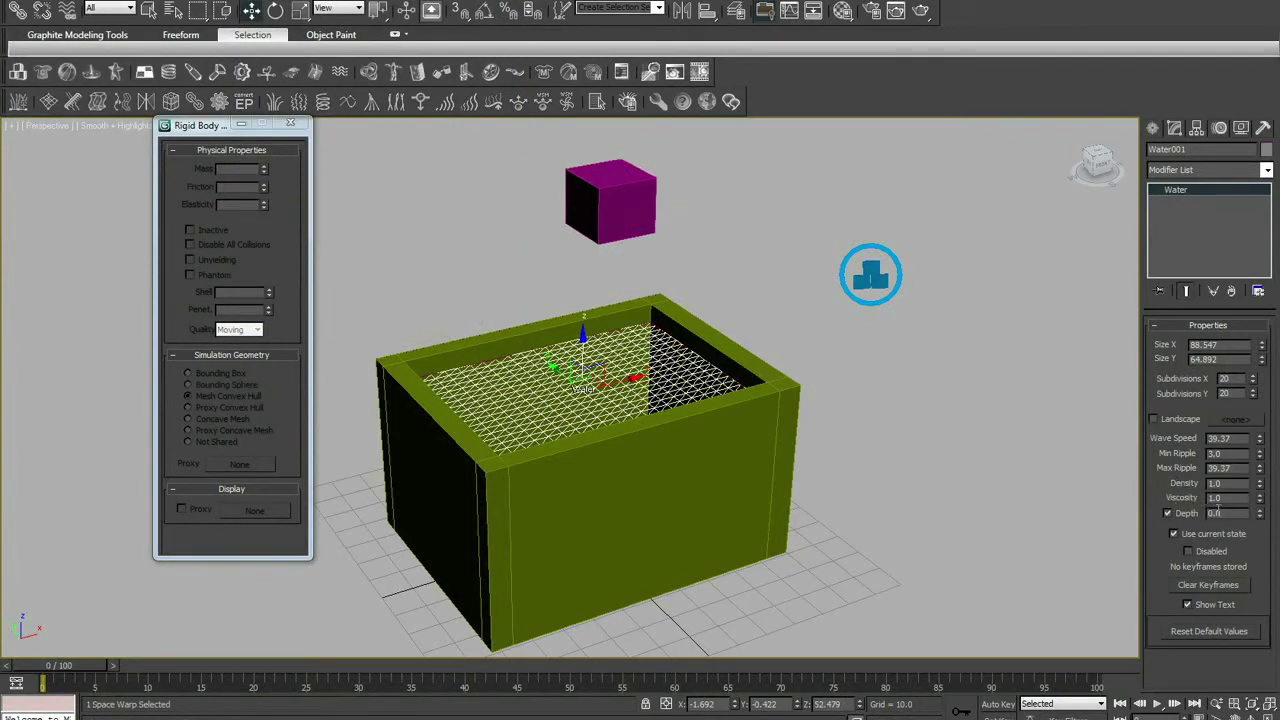
In Front wireframe view, measure the container depth with a Tape helper (26.49), then discard it.
key("f")
scroll(644, 368, "up", 3)
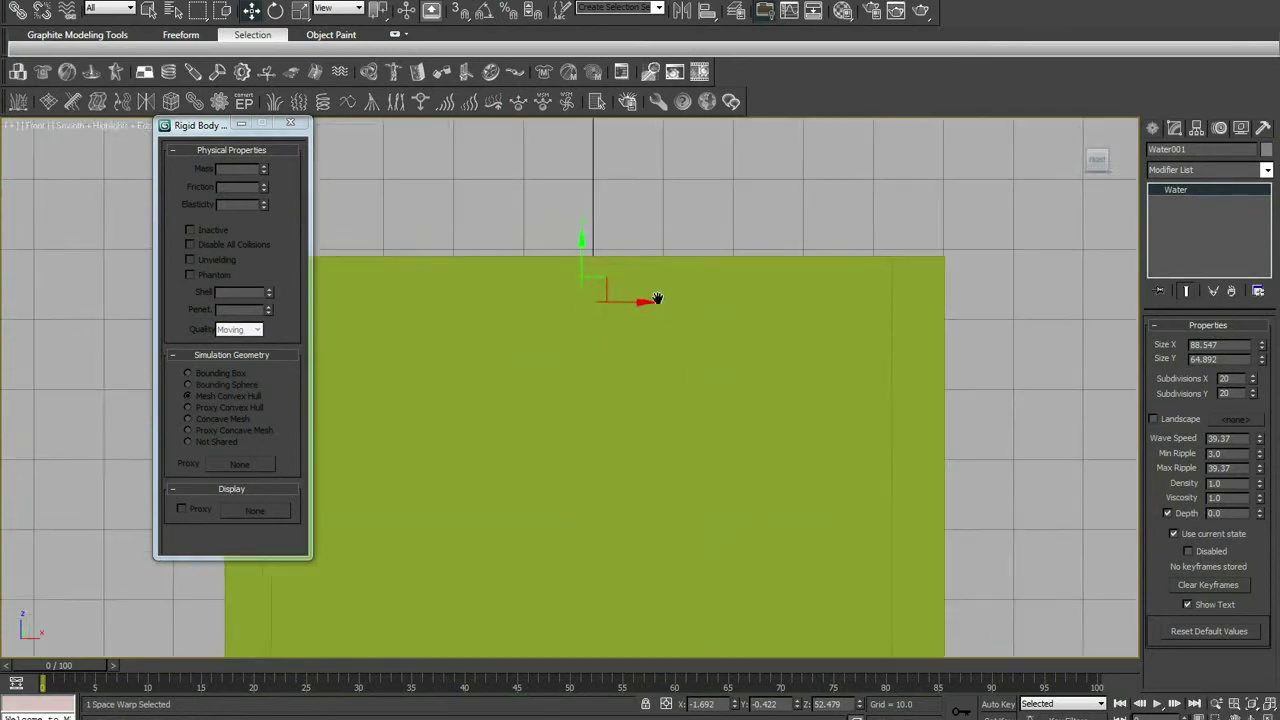
scroll(644, 368, "down", 2)
key("F3")
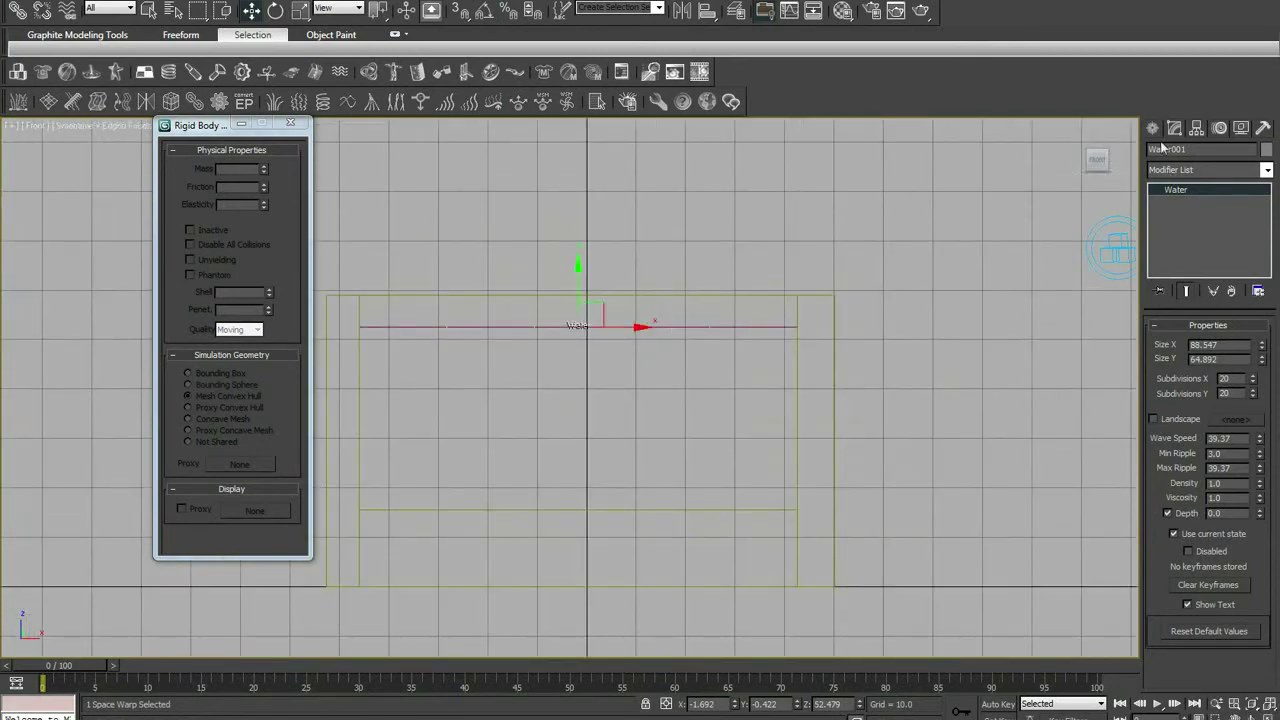
left_click(1153, 128)
left_click(1231, 153)
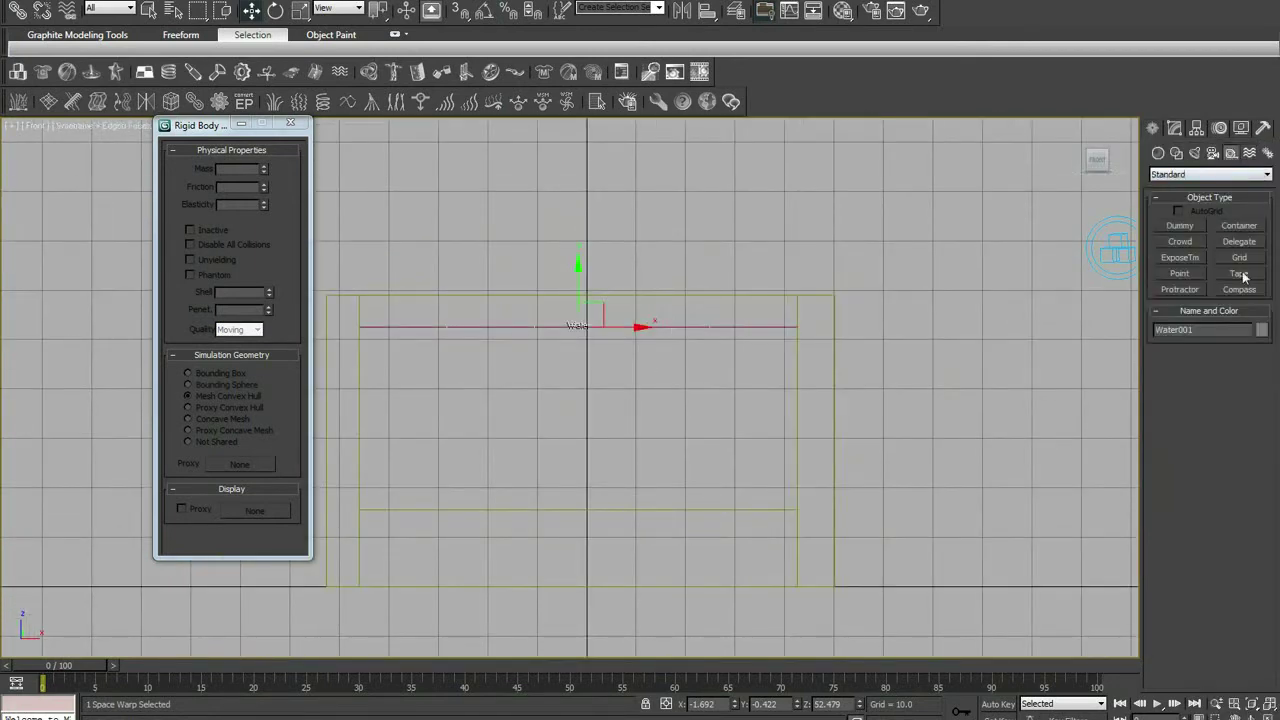
left_click(1240, 274)
left_click_drag(732, 505, 735, 330)
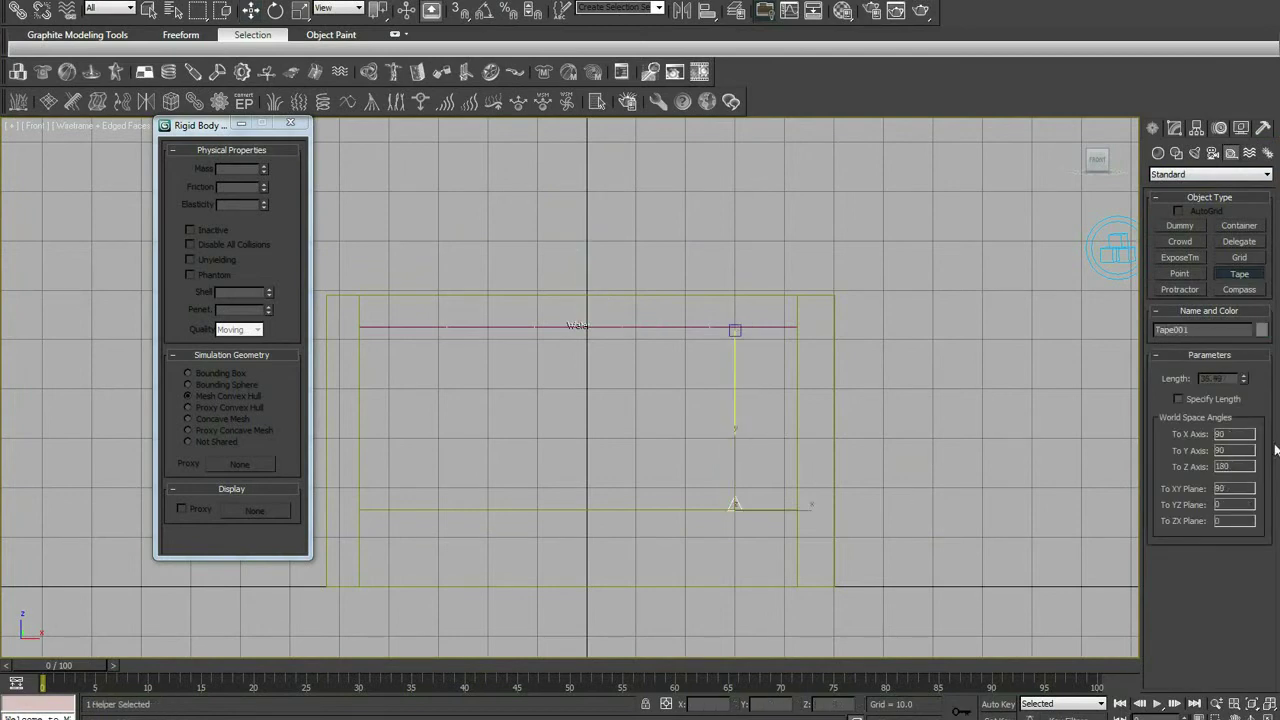
key("p")
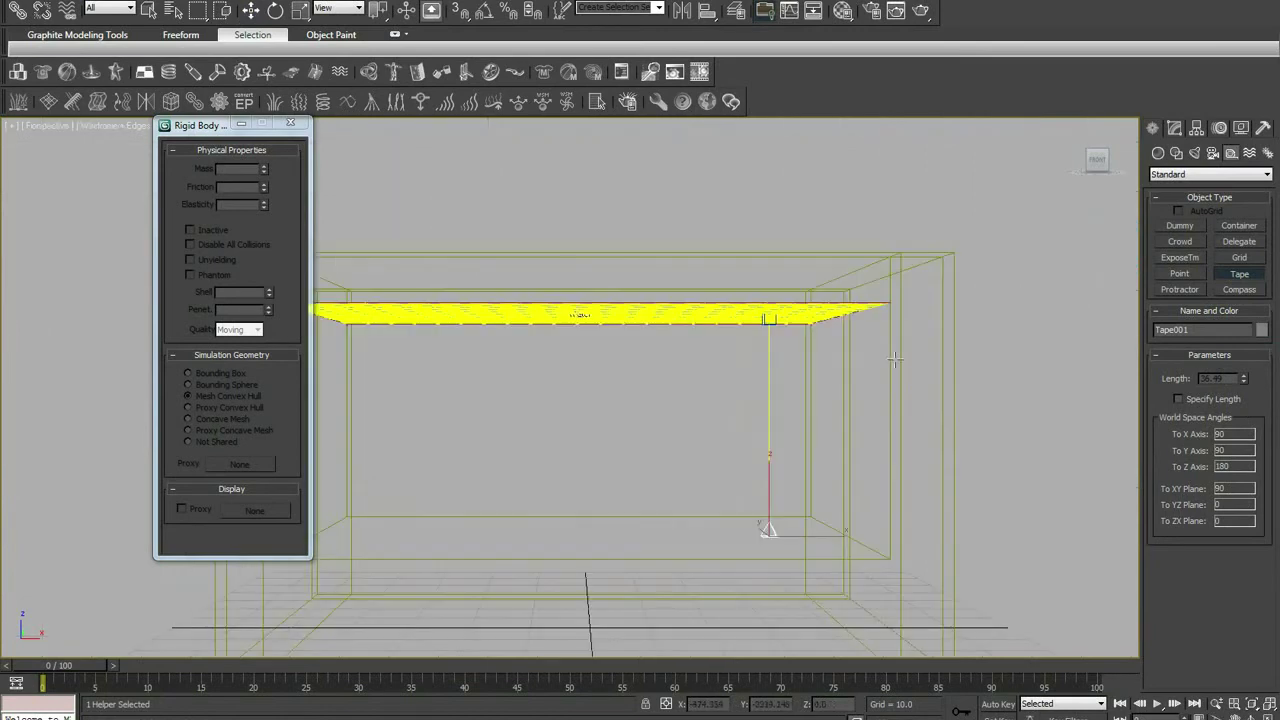
key("ctrl+z")
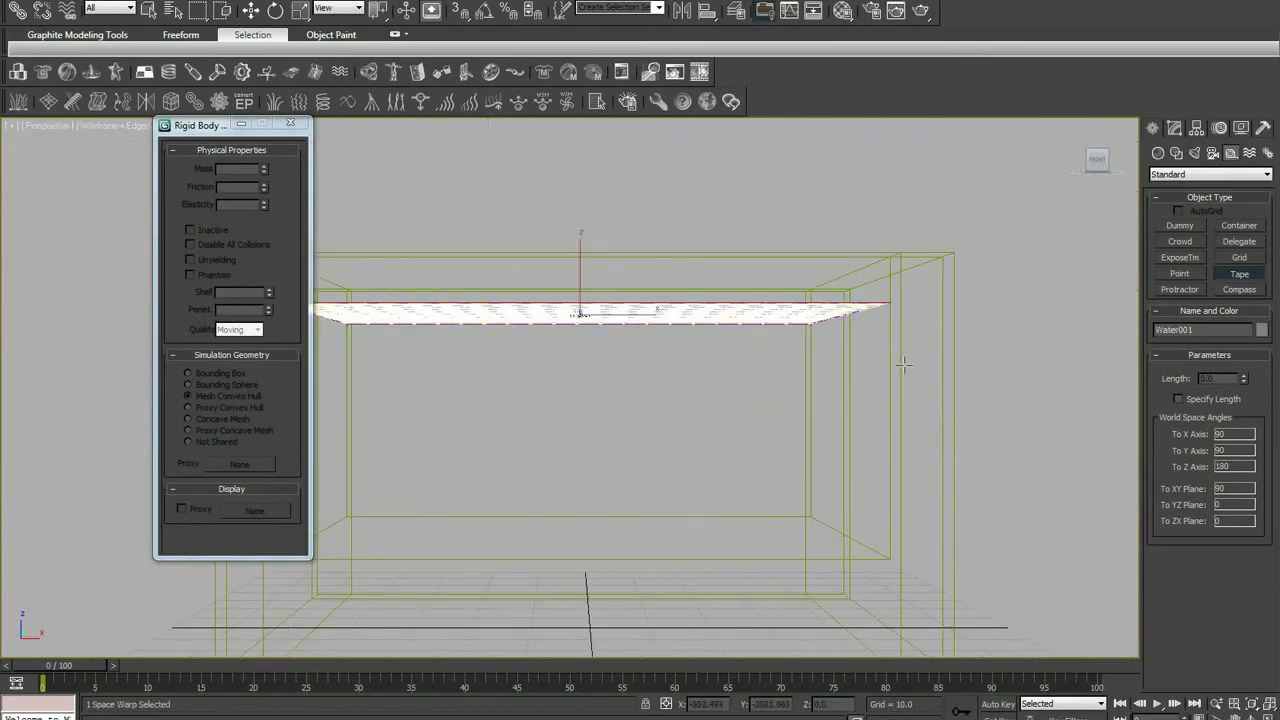
Back in shaded perspective, set the water's Depth to 36.0.
key("F3")
middle_click_drag(903, 377, 871, 434, "alt")
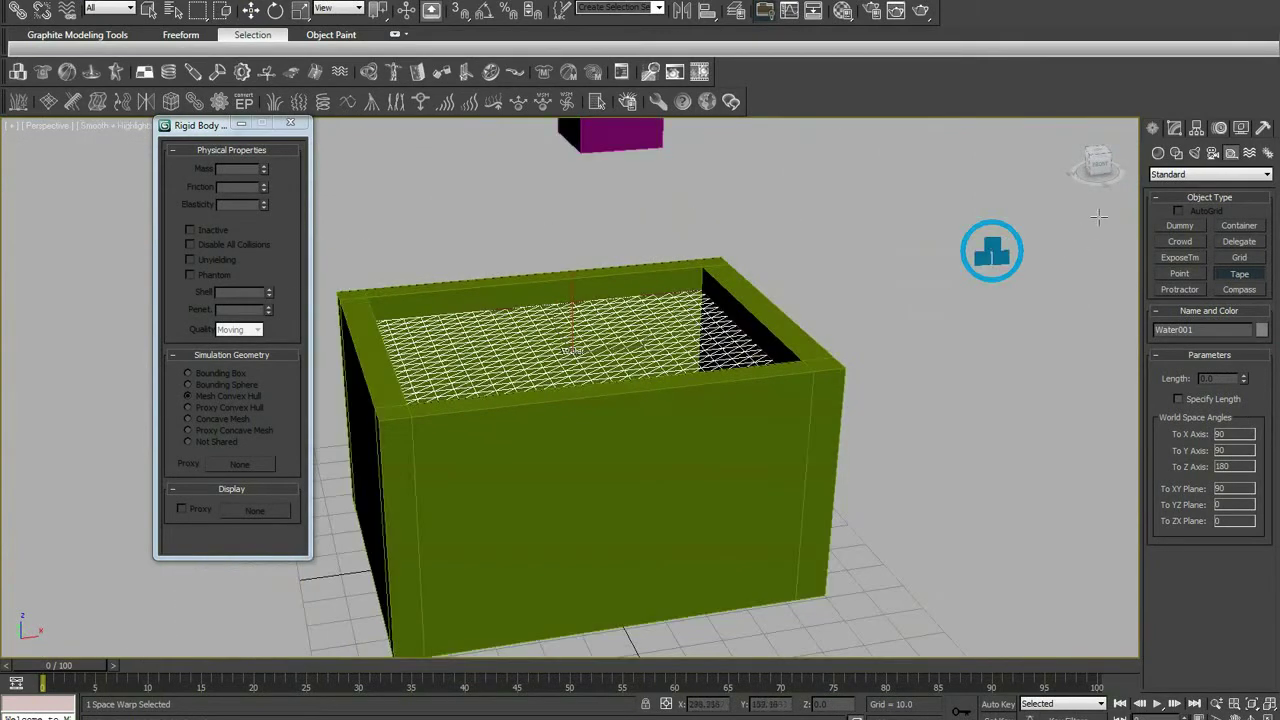
left_click(1174, 128)
left_click(1216, 513)
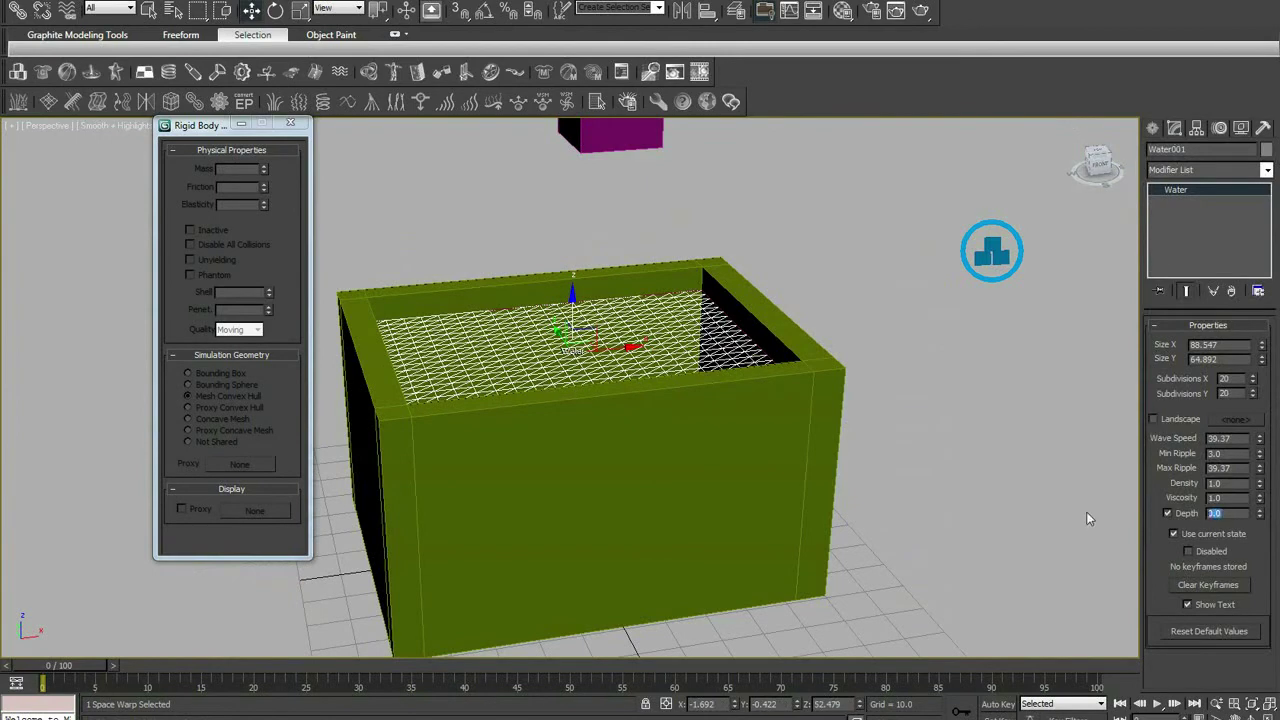
type("36")
key("Return")
Run the Havok preview with the 36.0-deep water, then close the Rigid Body Properties window.
left_click(699, 71)
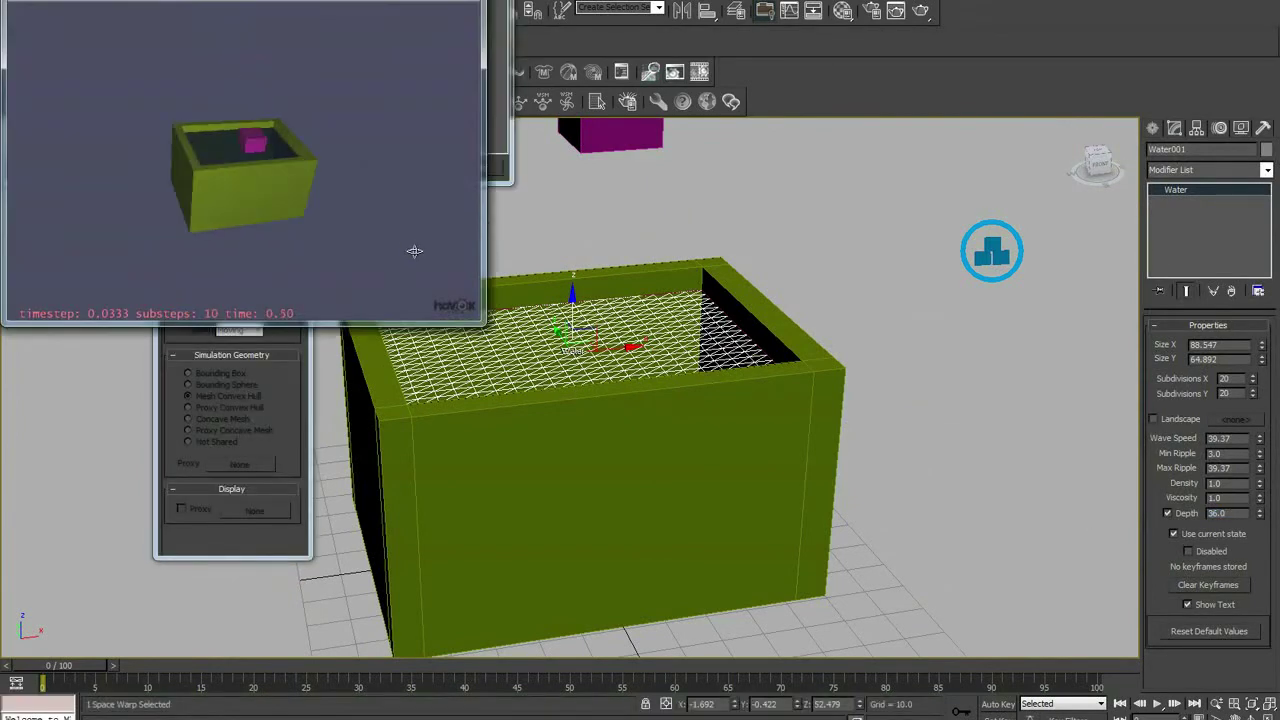
left_click_drag(415, 251, 352, 227)
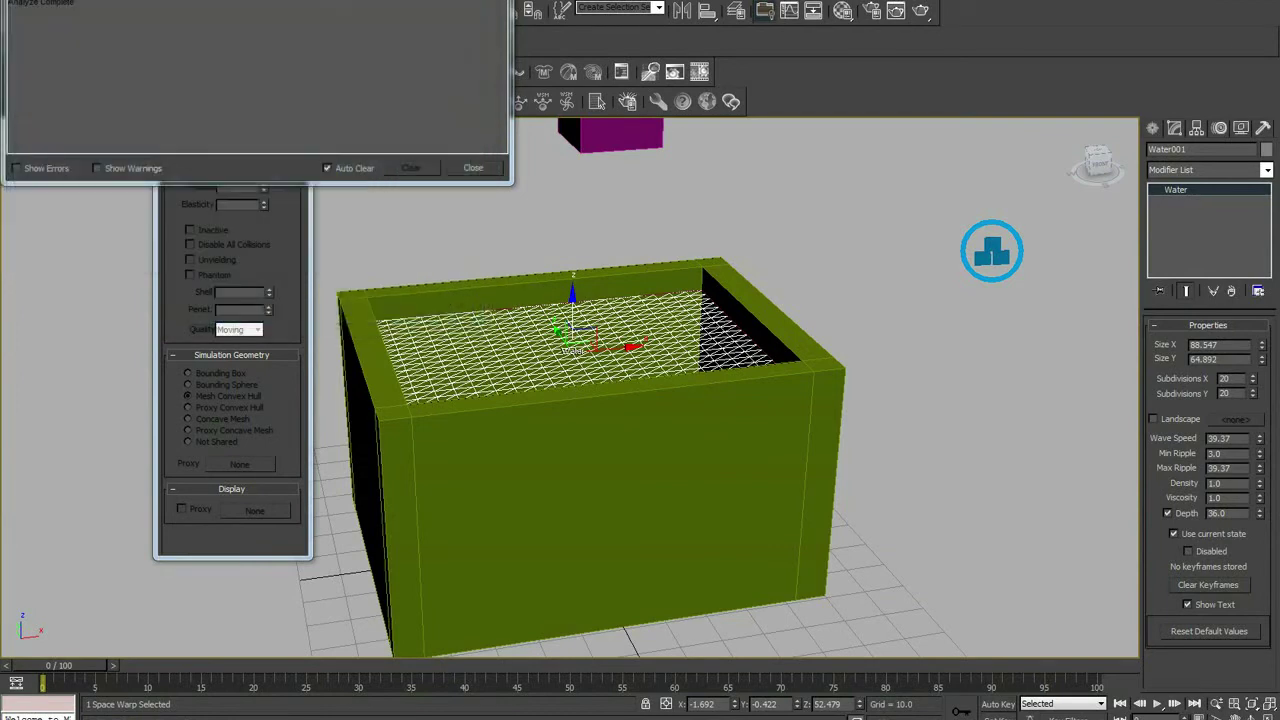
middle_click_drag(570, 297, 550, 335)
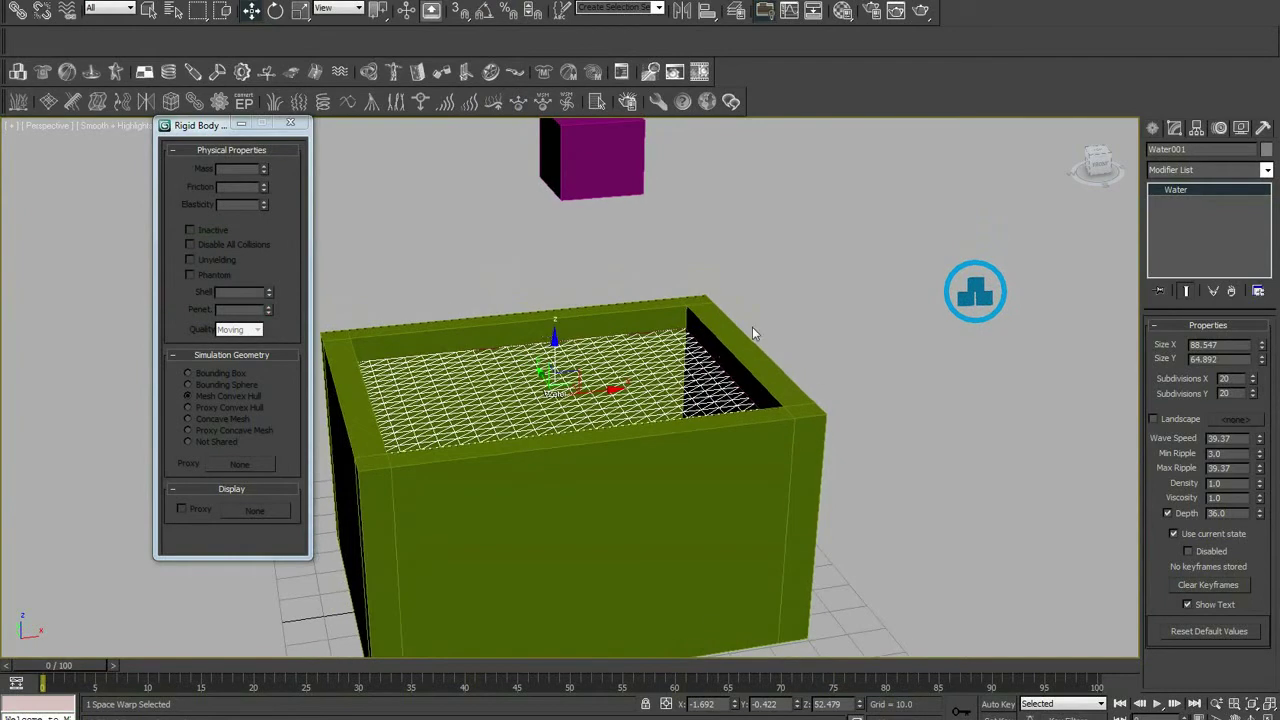
middle_click_drag(752, 333, 717, 423)
left_click(290, 124)
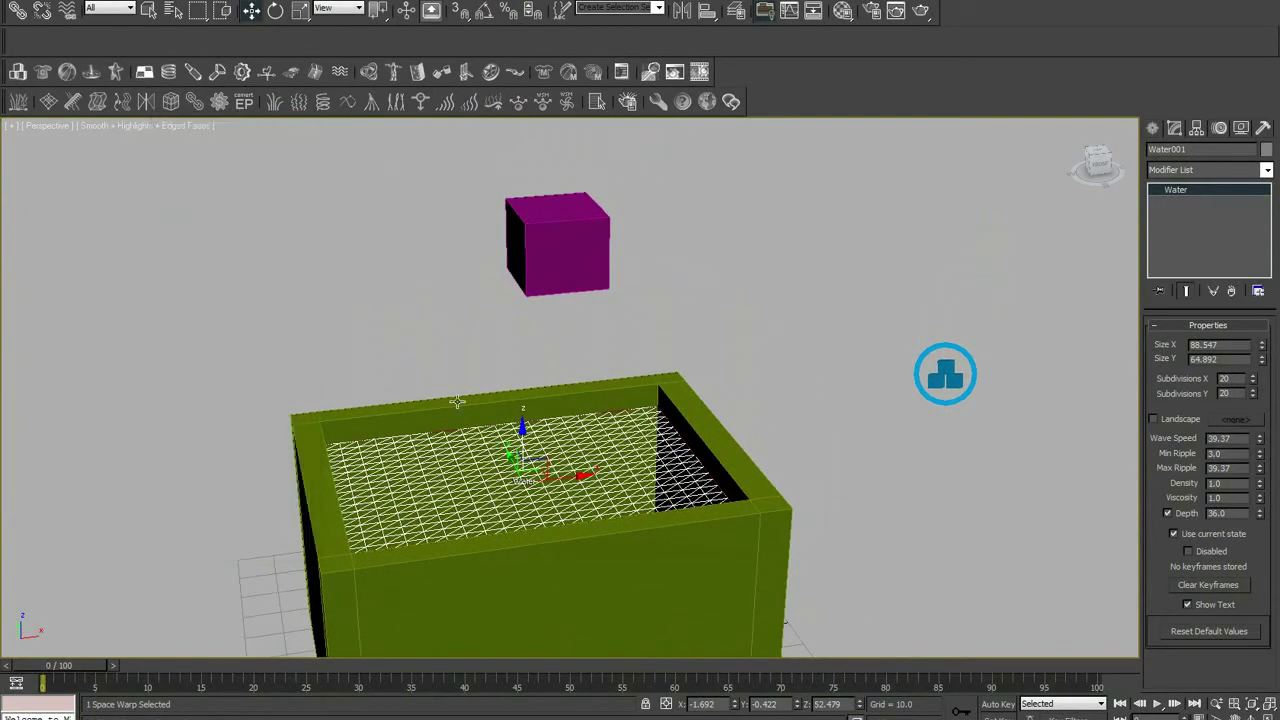
left_click(527, 284)
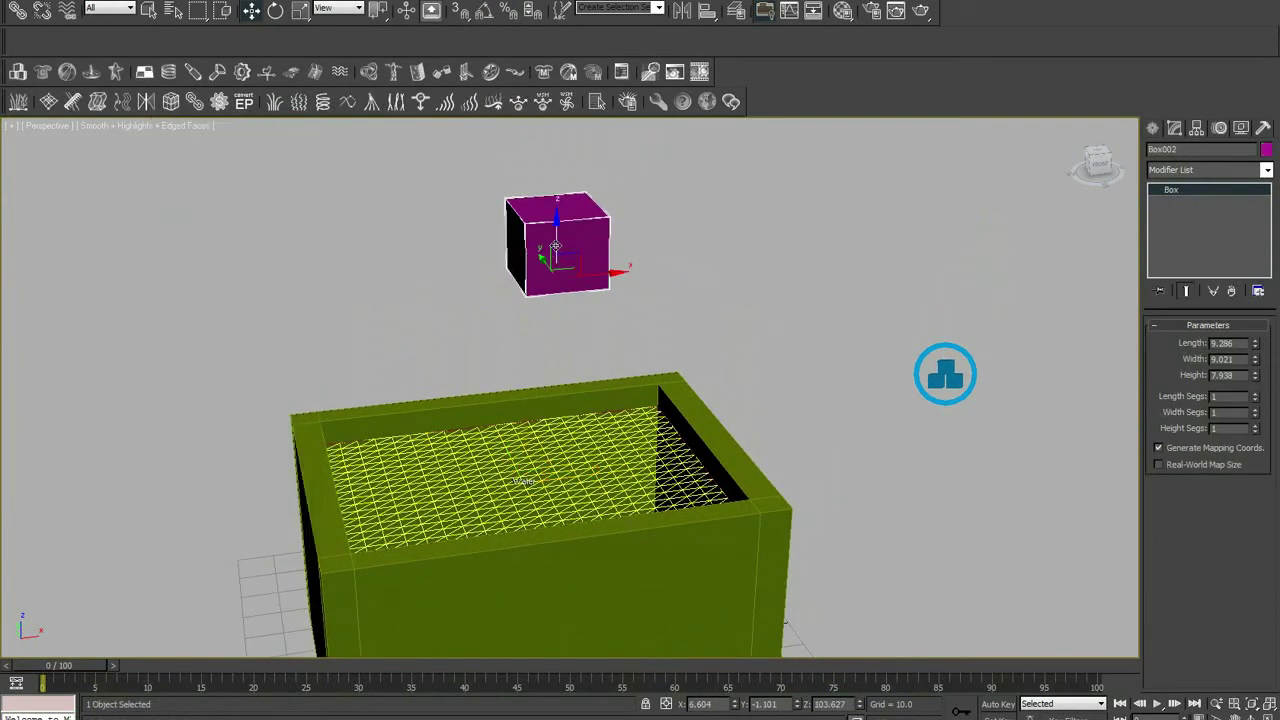
Delete the magenta cube and draw a new sphere in the Top view.
key("Delete")
left_click(1152, 128)
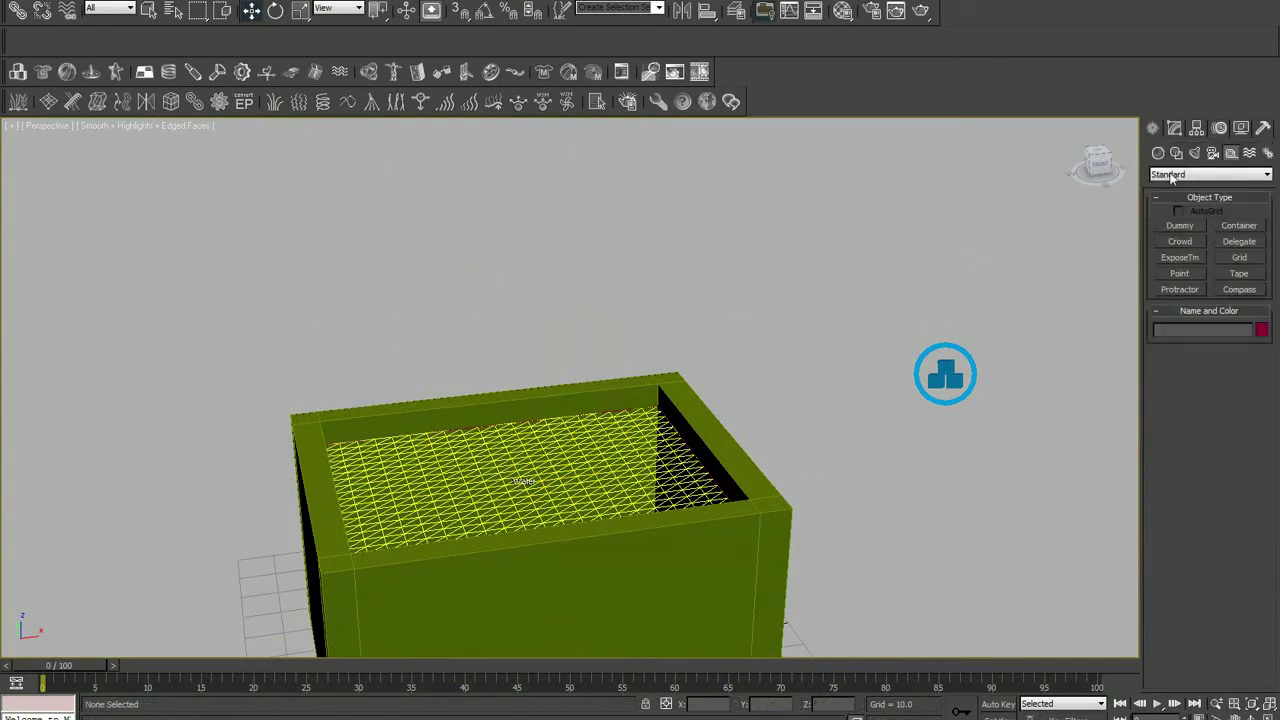
left_click(1158, 153)
left_click(1180, 241)
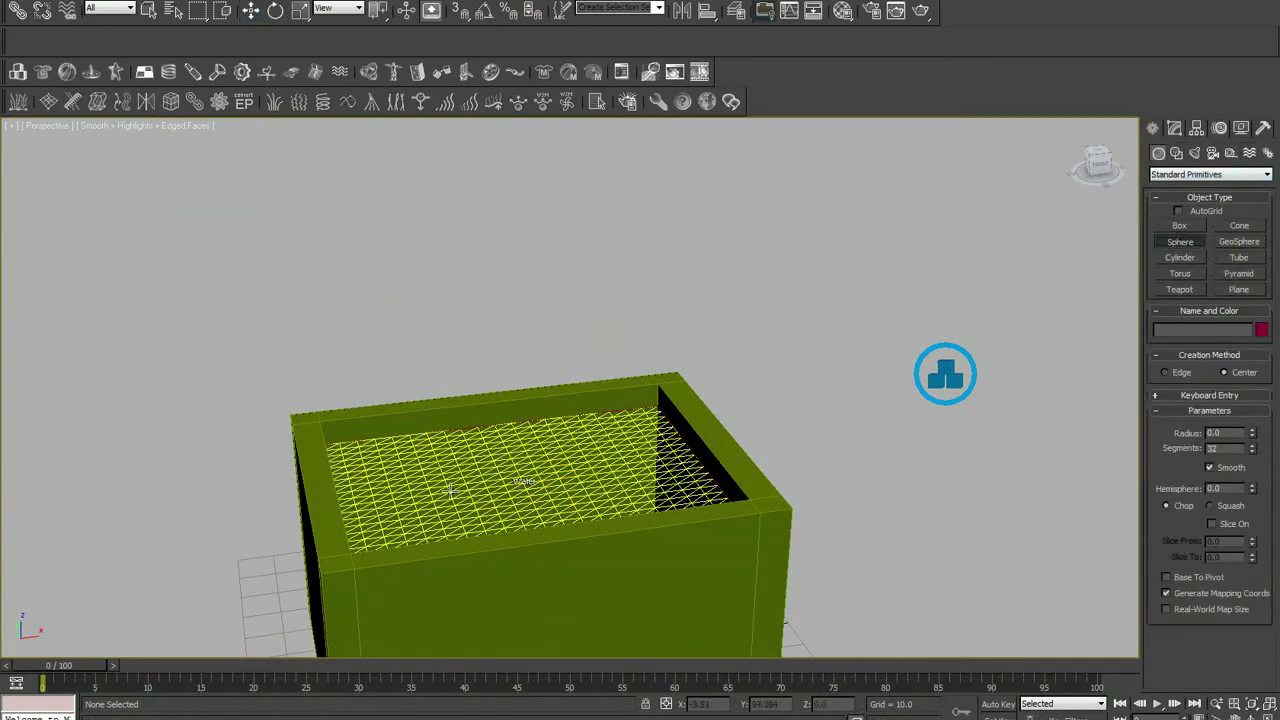
key("t")
left_click_drag(414, 433, 418, 463)
Raise the sphere in the Front view up to the water surface.
key("z")
scroll(406, 180, "down", 5)
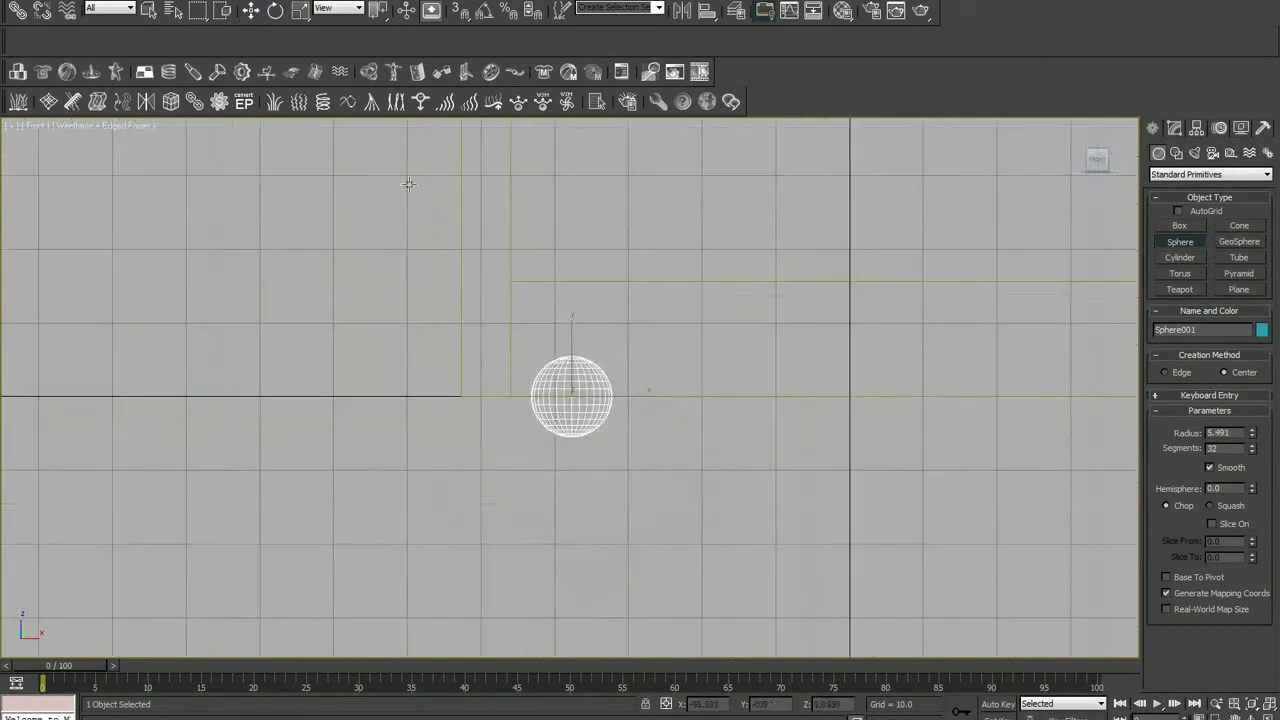
key("f")
key("w")
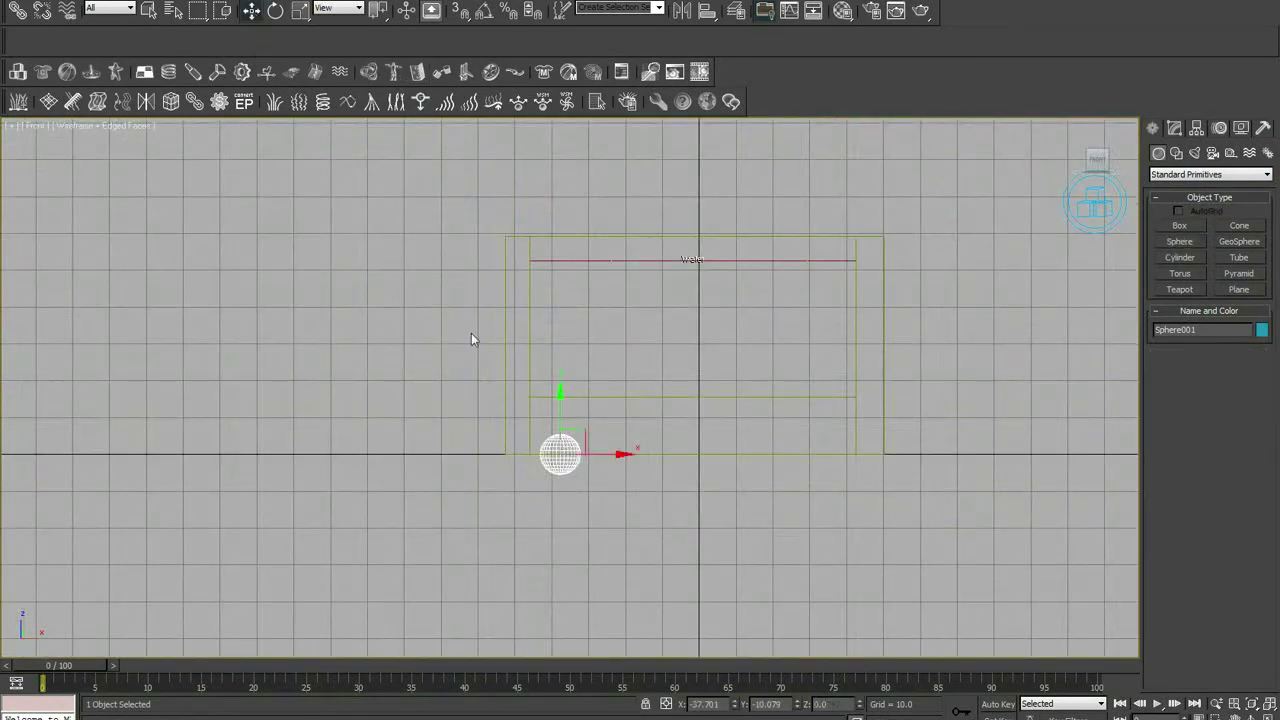
left_click_drag(558, 412, 558, 226)
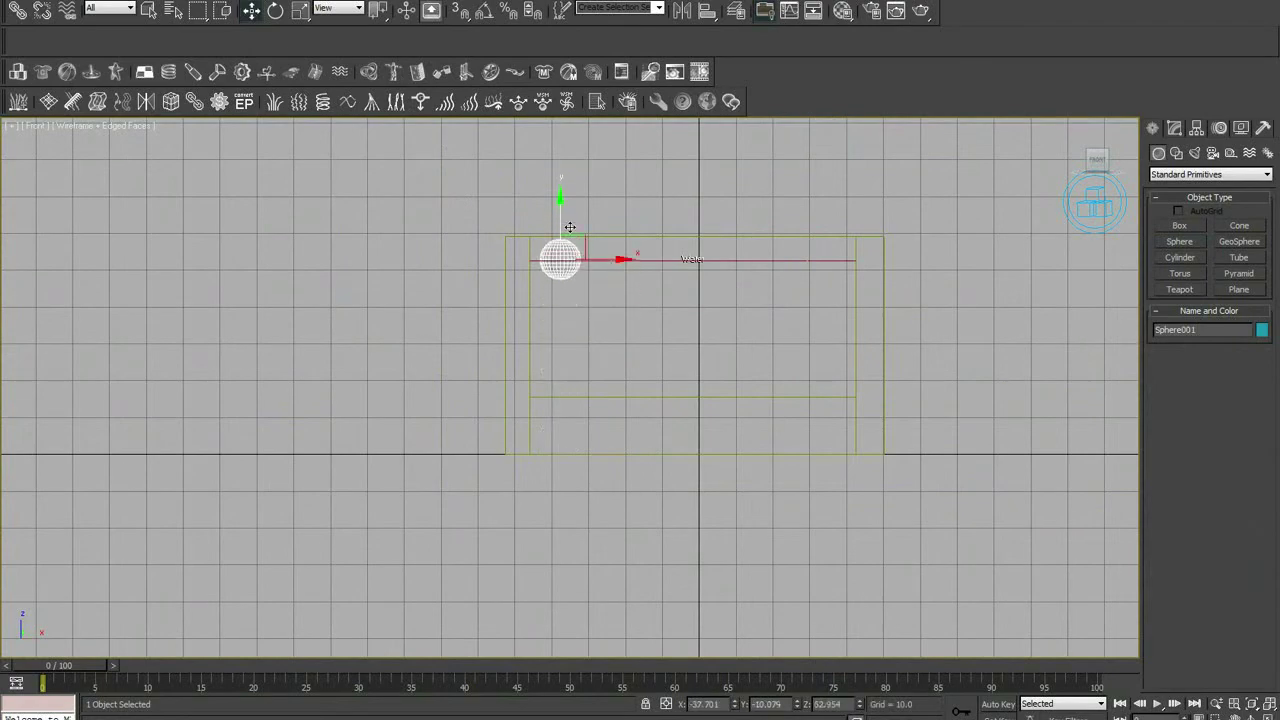
key("p")
middle_click_drag(610, 272, 606, 349, "alt")
scroll(545, 403, "down", 3)
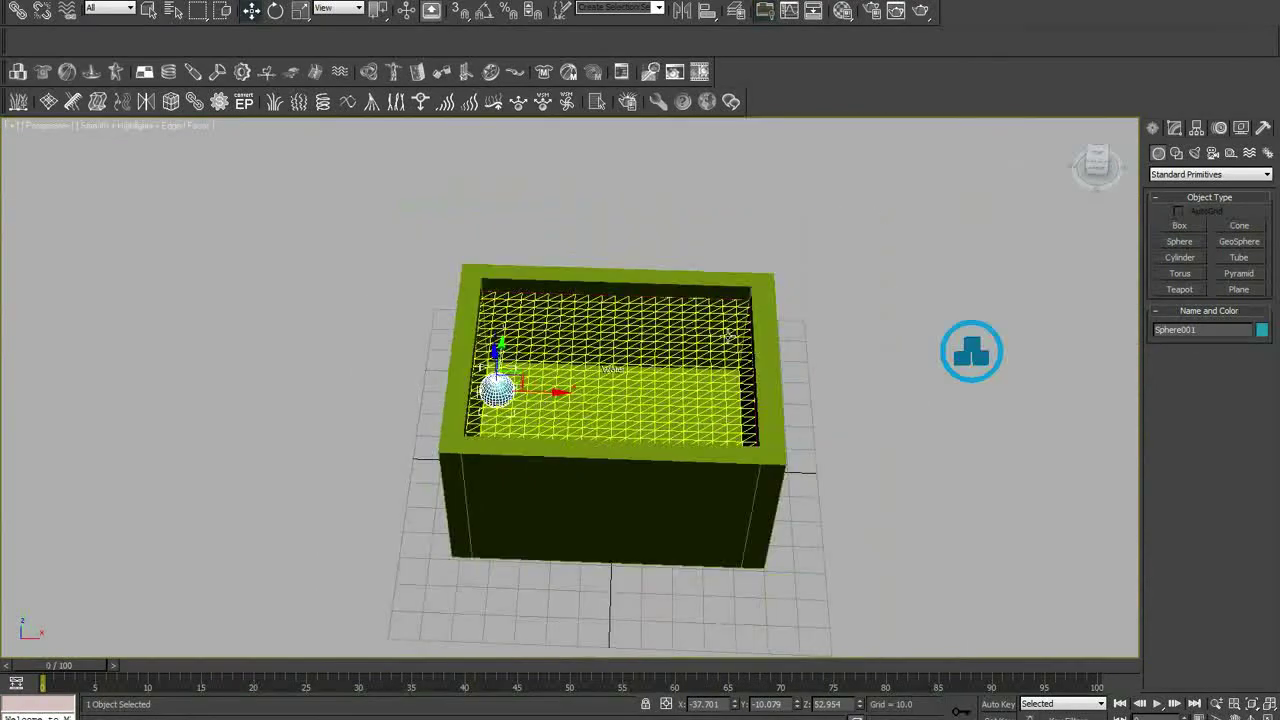
Add the sphere to a new RBCollection, check its rigid body properties, and turn on Auto Key.
left_click(972, 352)
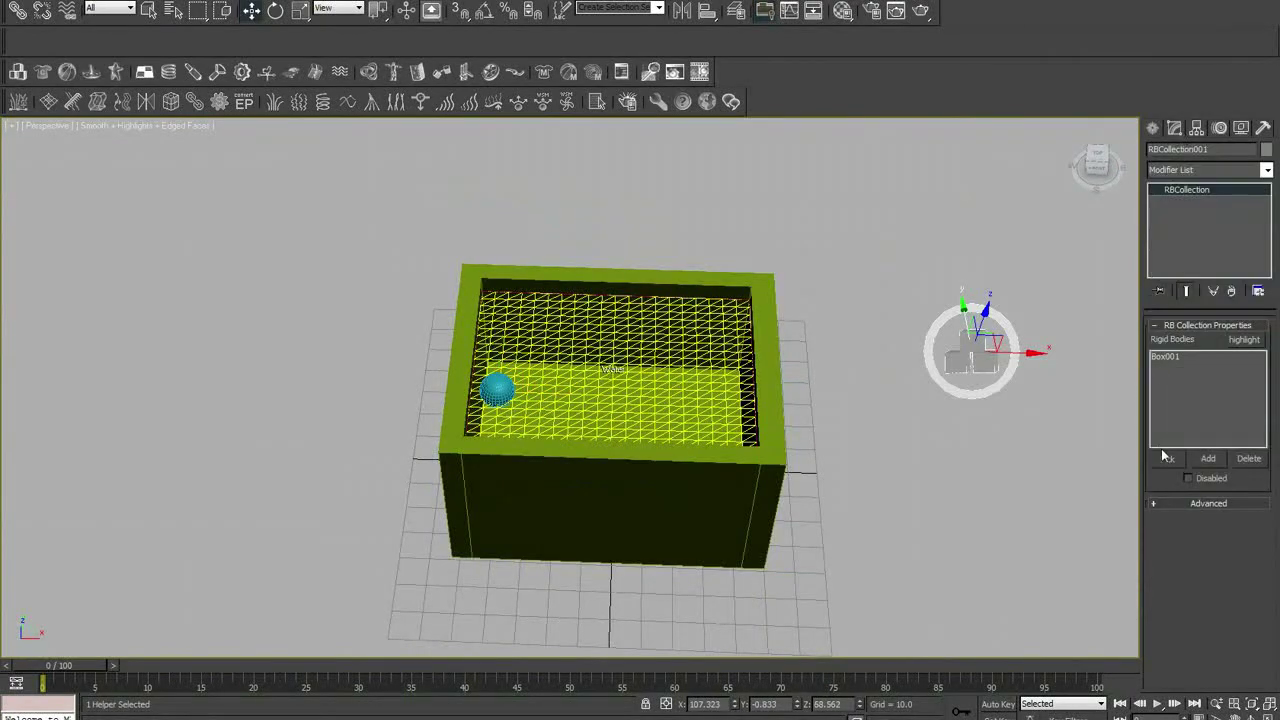
left_click(1166, 458)
left_click(490, 388)
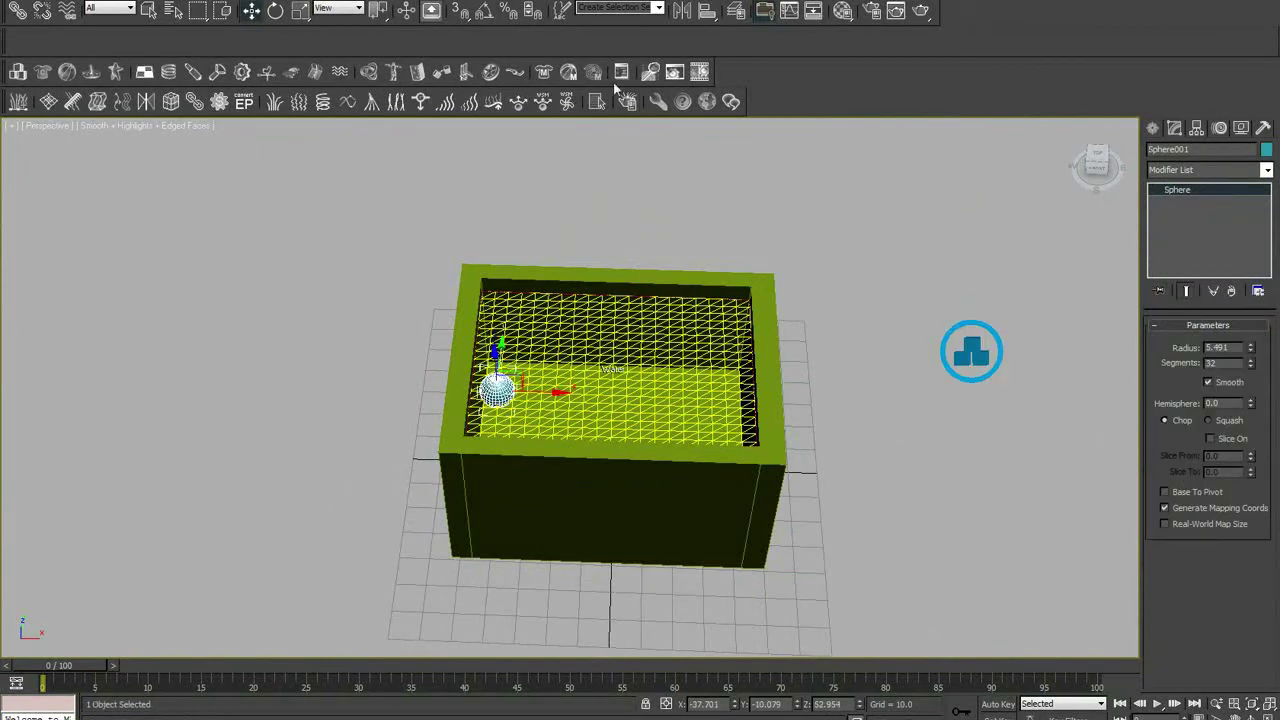
left_click(621, 72)
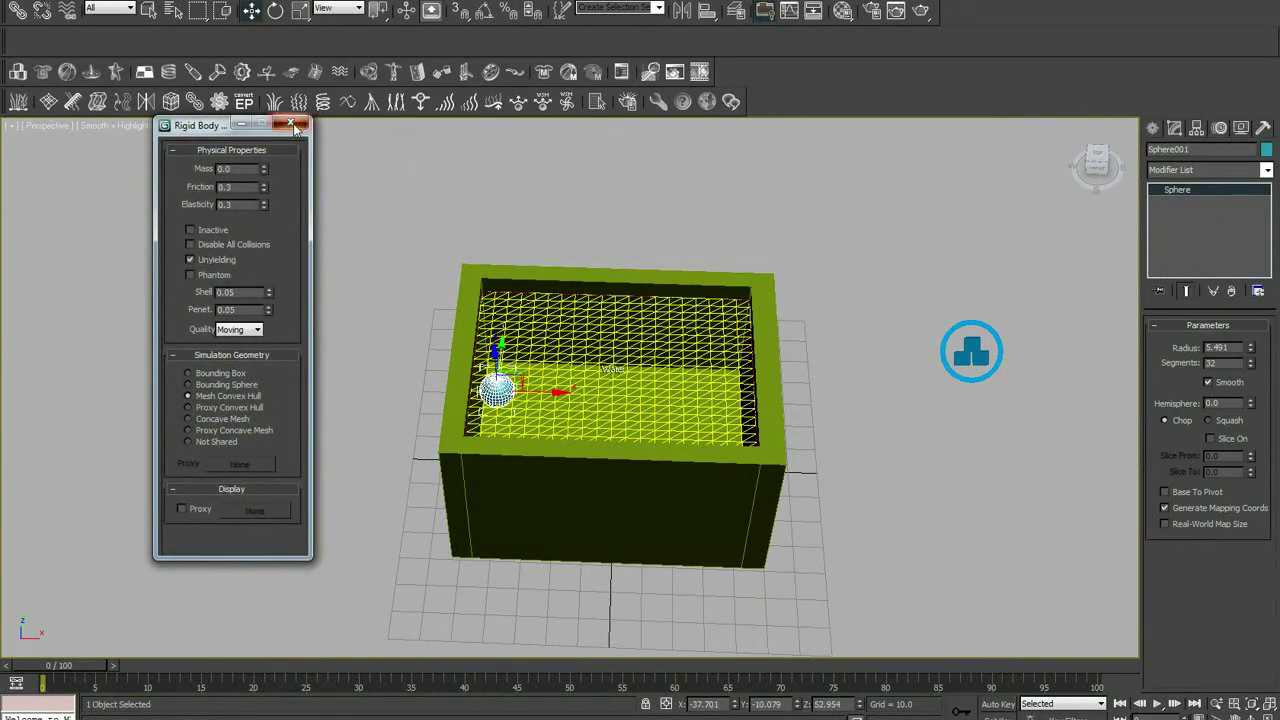
left_click(290, 122)
left_click(996, 705)
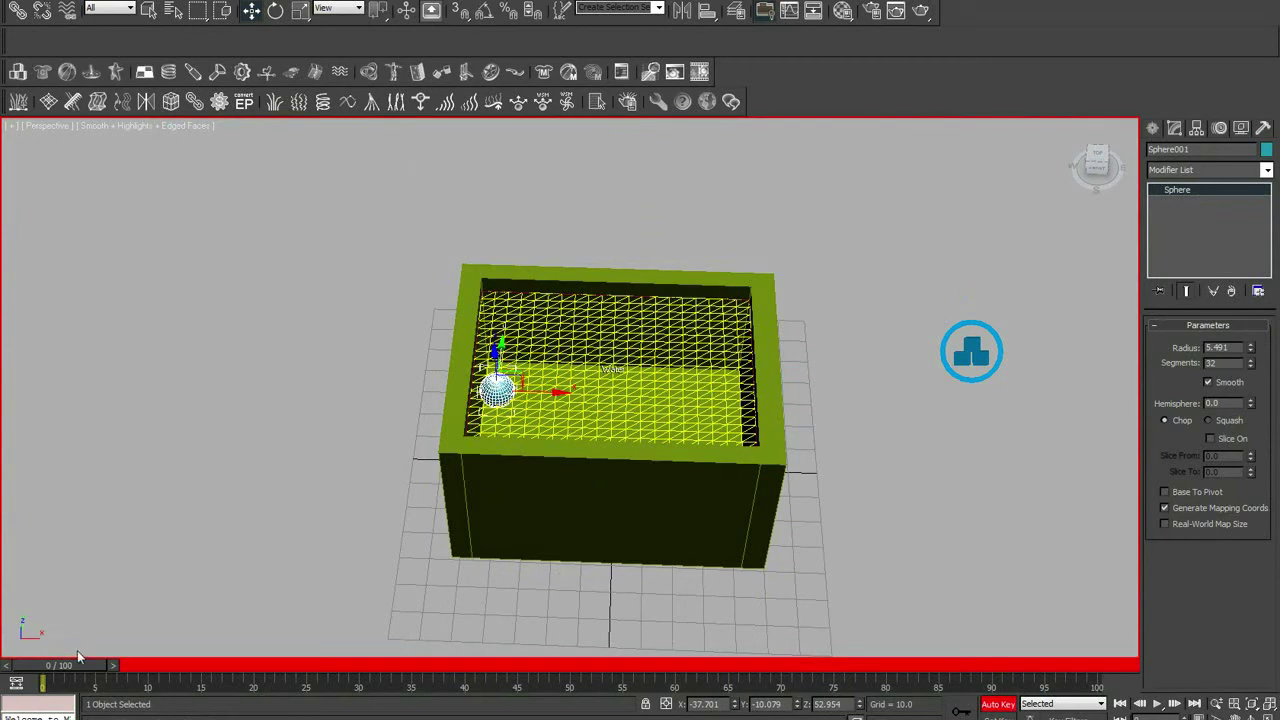
Keyframe the sphere moving across the water at frames 10 and 30, then open the Reactor preview.
left_click_drag(78, 660, 155, 665)
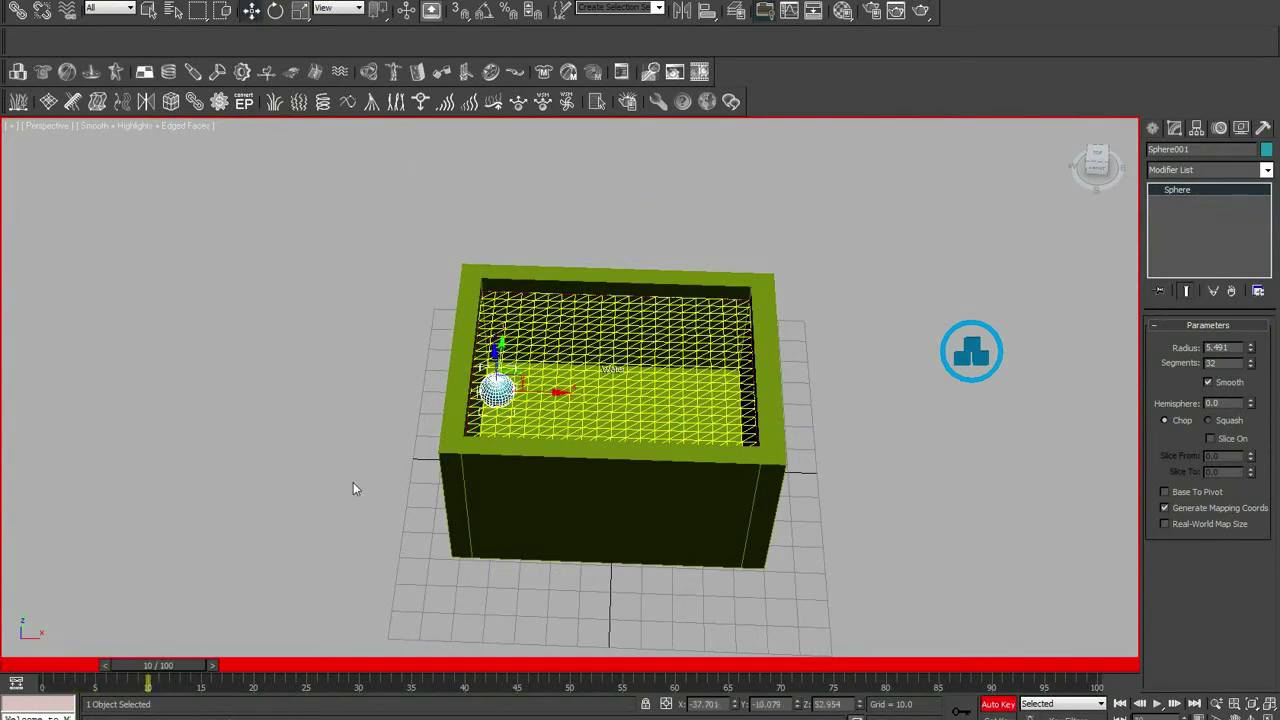
middle_click_drag(353, 488, 396, 480, "alt")
mouse_move(518, 410)
left_mouse_down()
mouse_move(607, 405)
mouse_move(630, 380)
left_mouse_up()
left_click_drag(170, 665, 356, 665)
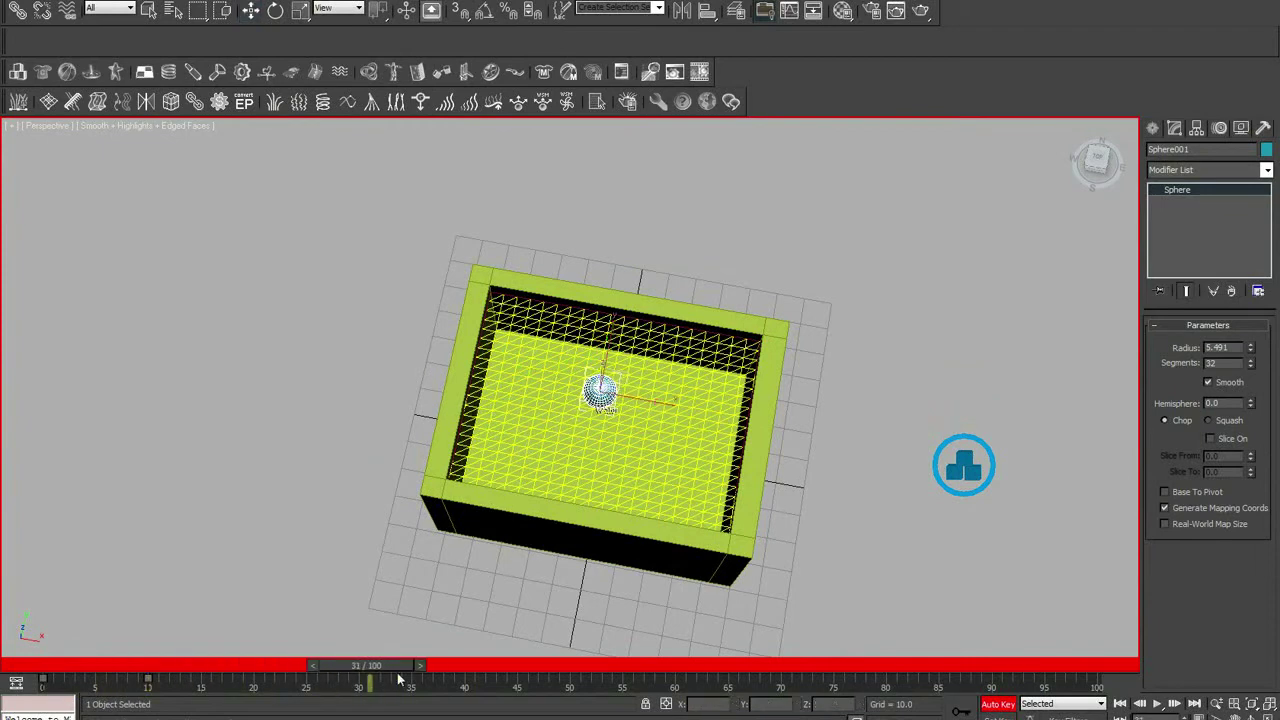
left_click_drag(627, 375, 609, 537)
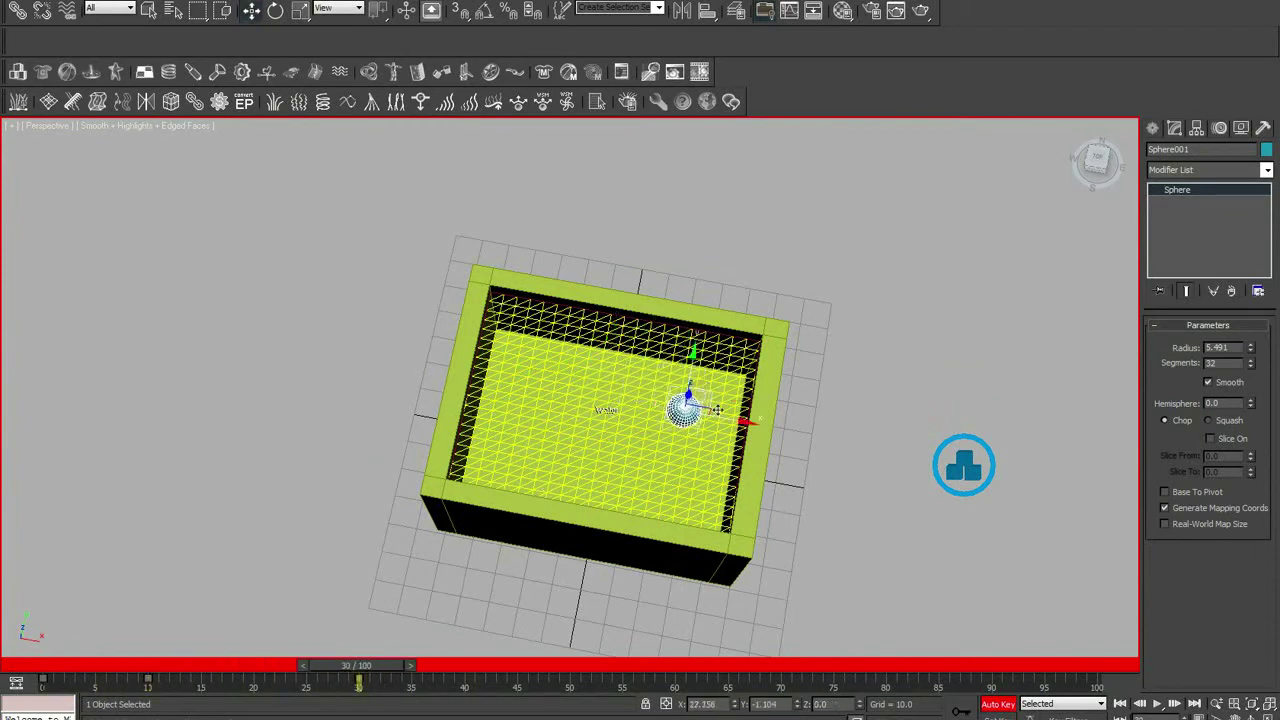
mouse_move(408, 665)
left_mouse_down()
mouse_move(213, 628)
mouse_move(354, 633)
left_mouse_up()
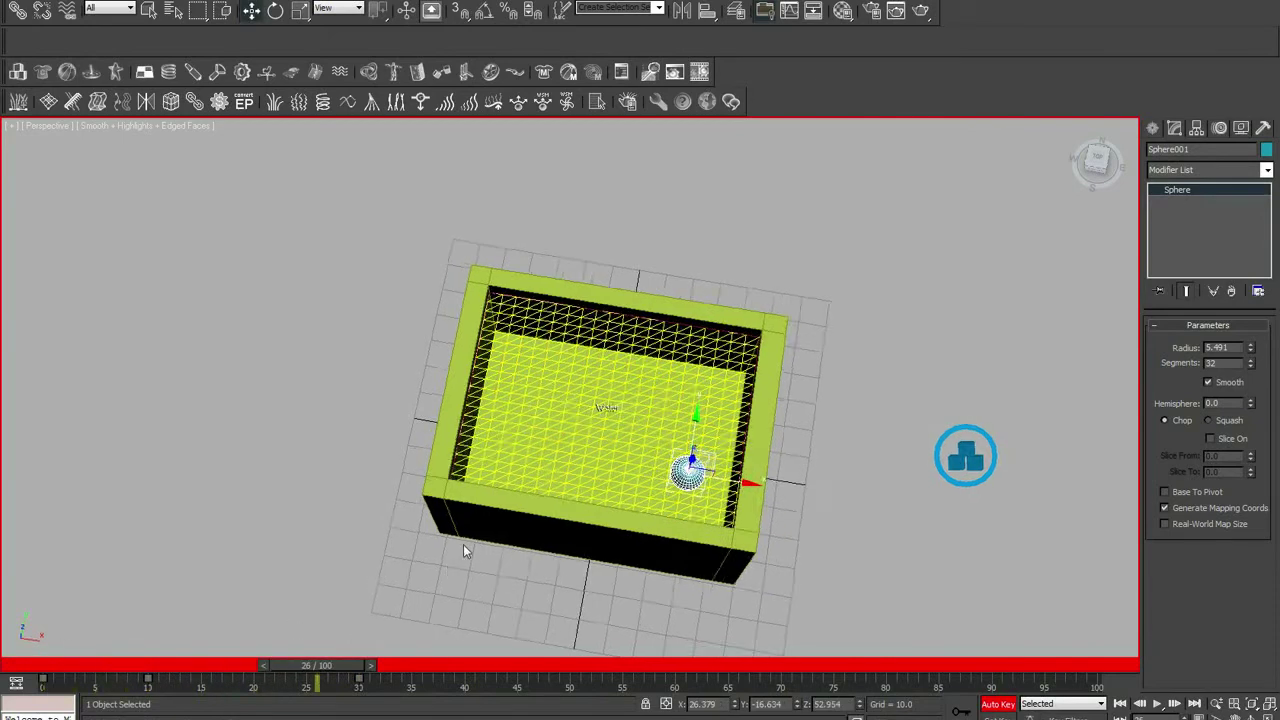
middle_click_drag(463, 544, 603, 260, "alt")
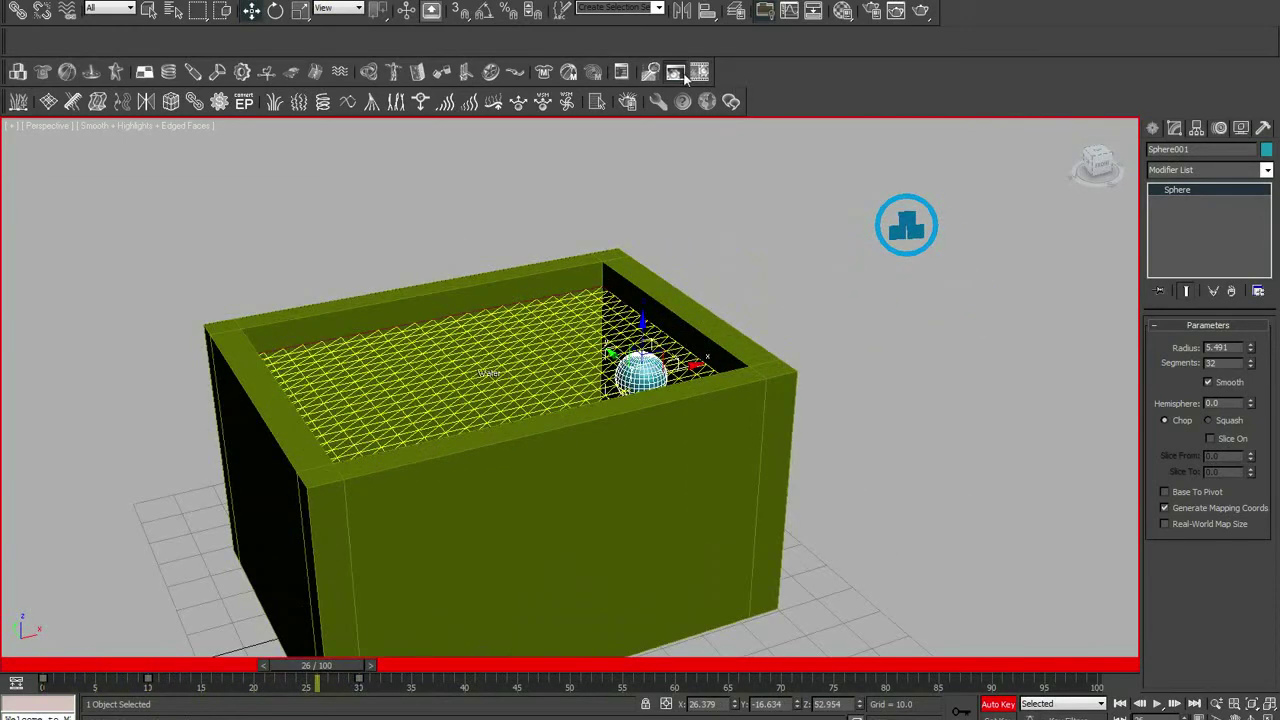
left_click(674, 71)
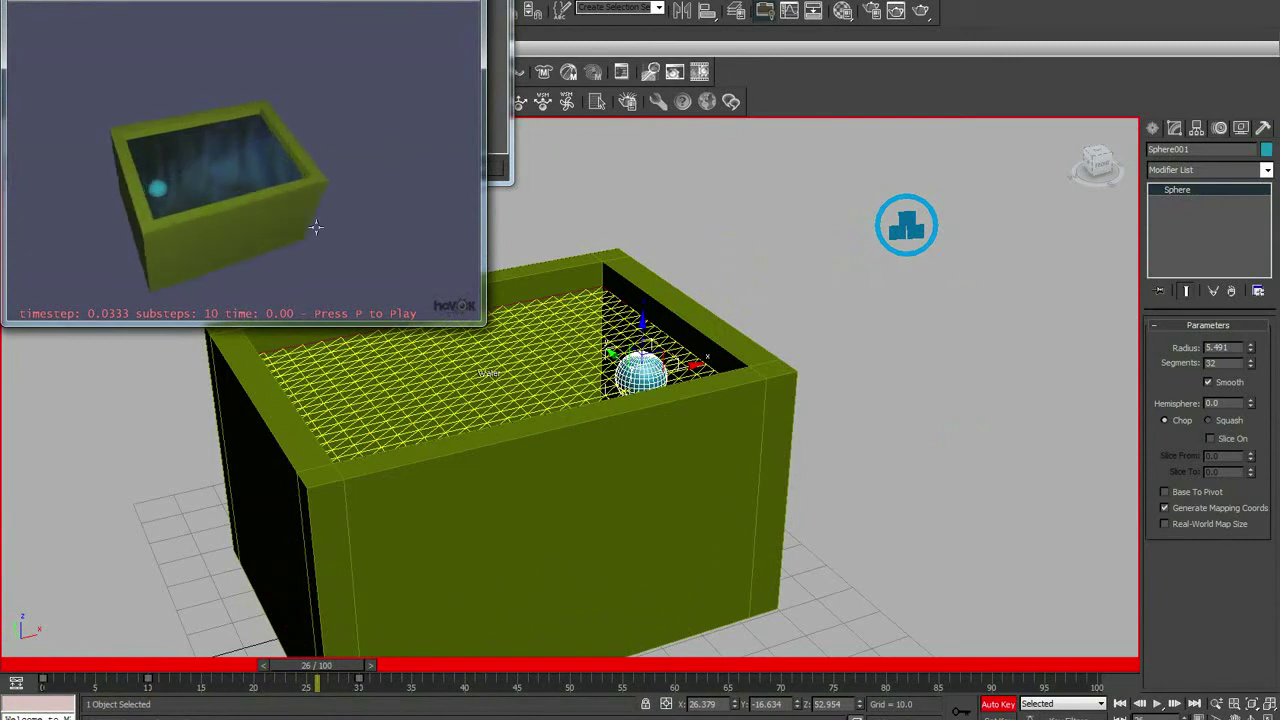
Play the Havok preview, then re-scale the animation time to 500 frames.
key("p")
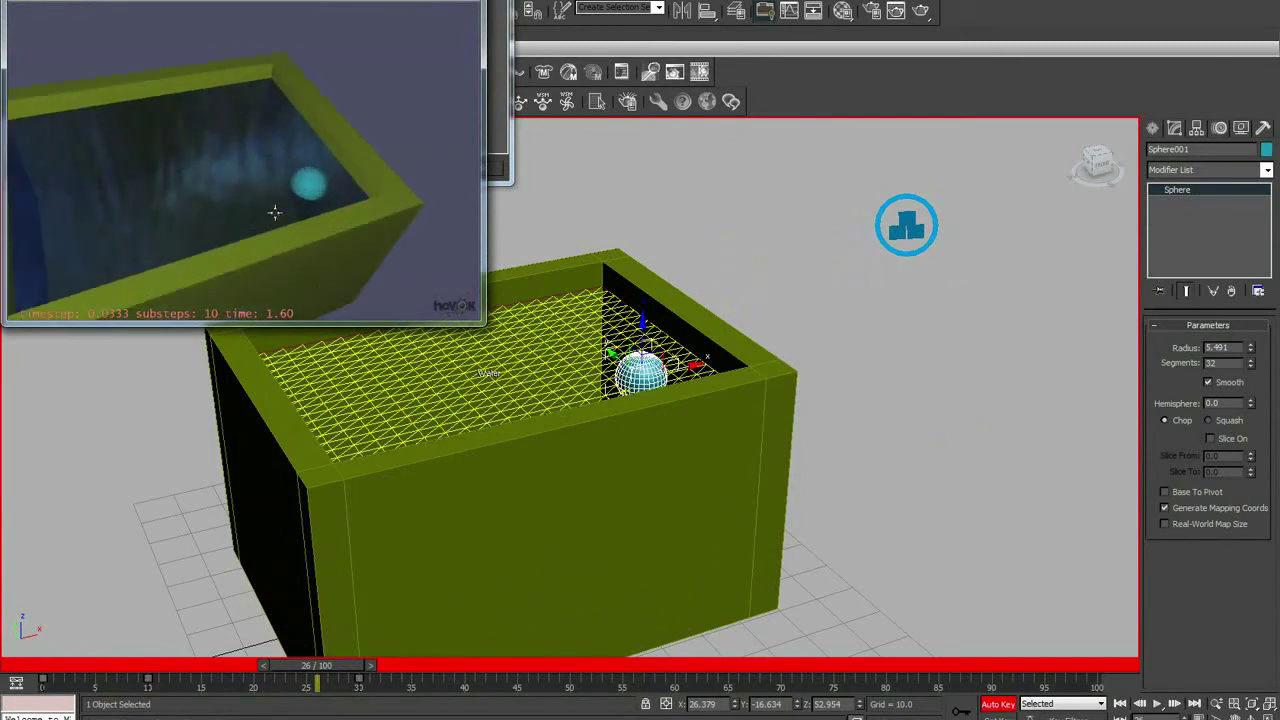
key("Escape")
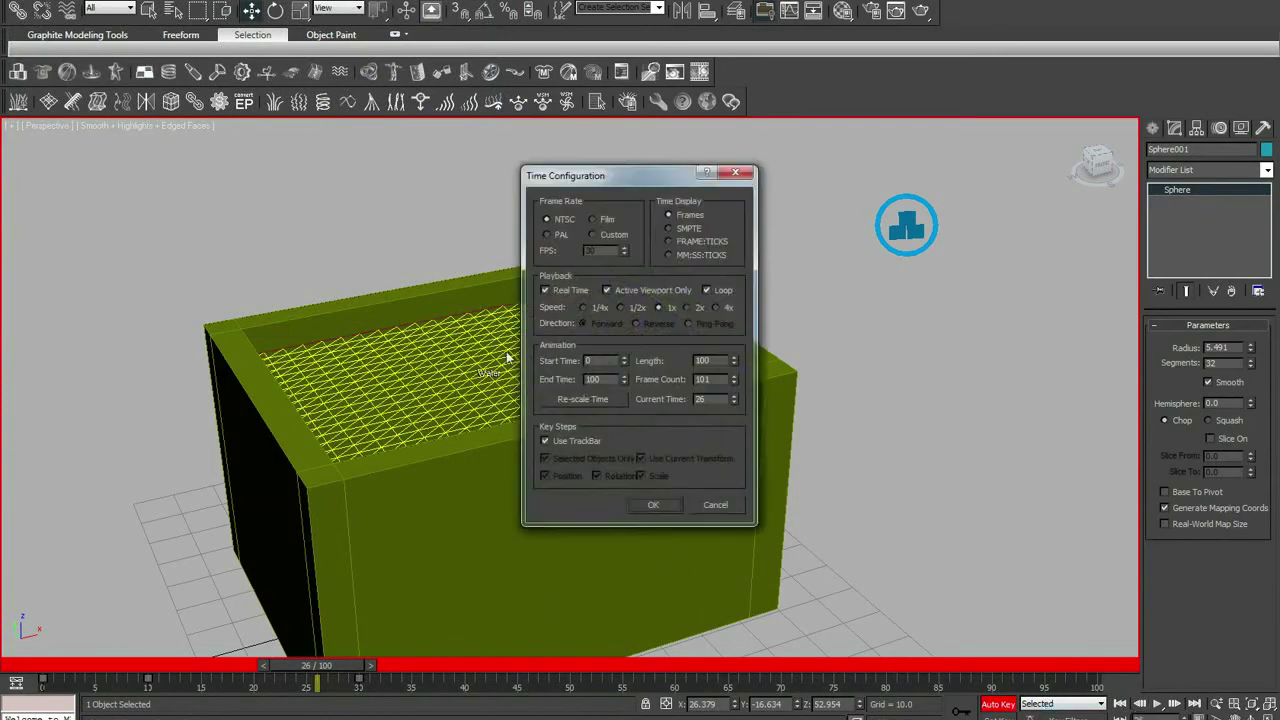
left_click(594, 400)
type("500")
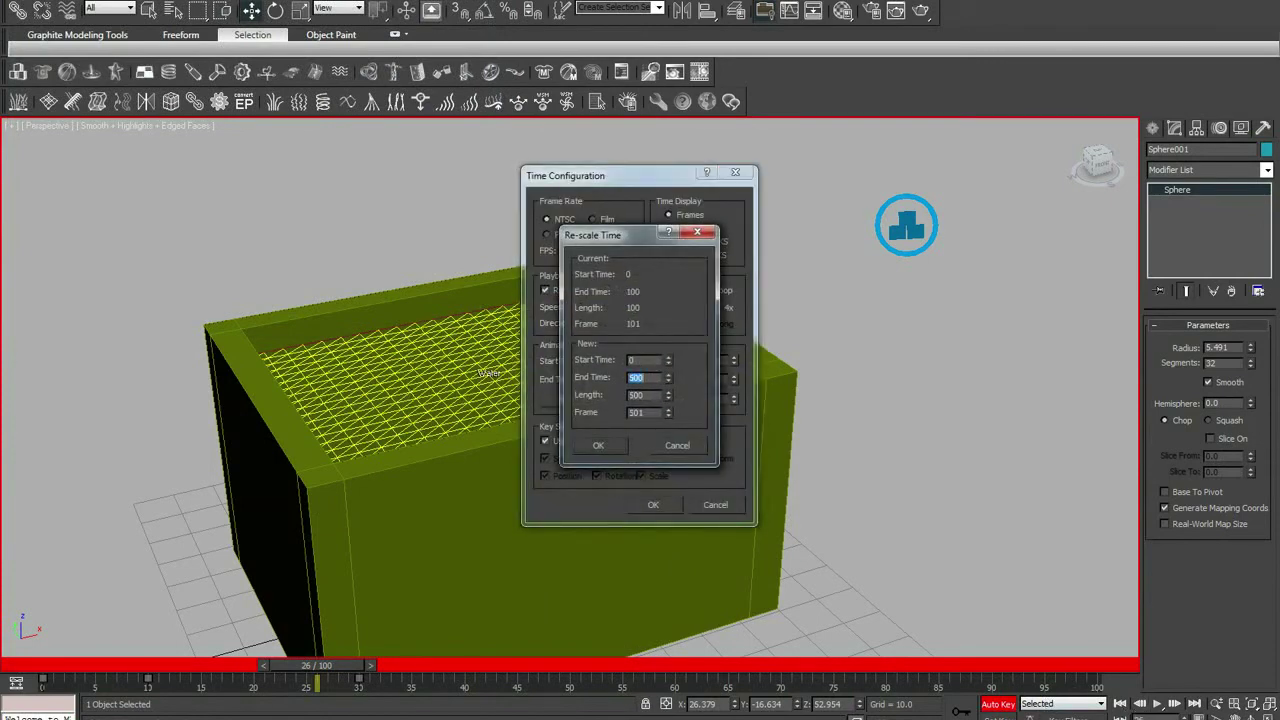
left_click(601, 447)
left_click(653, 504)
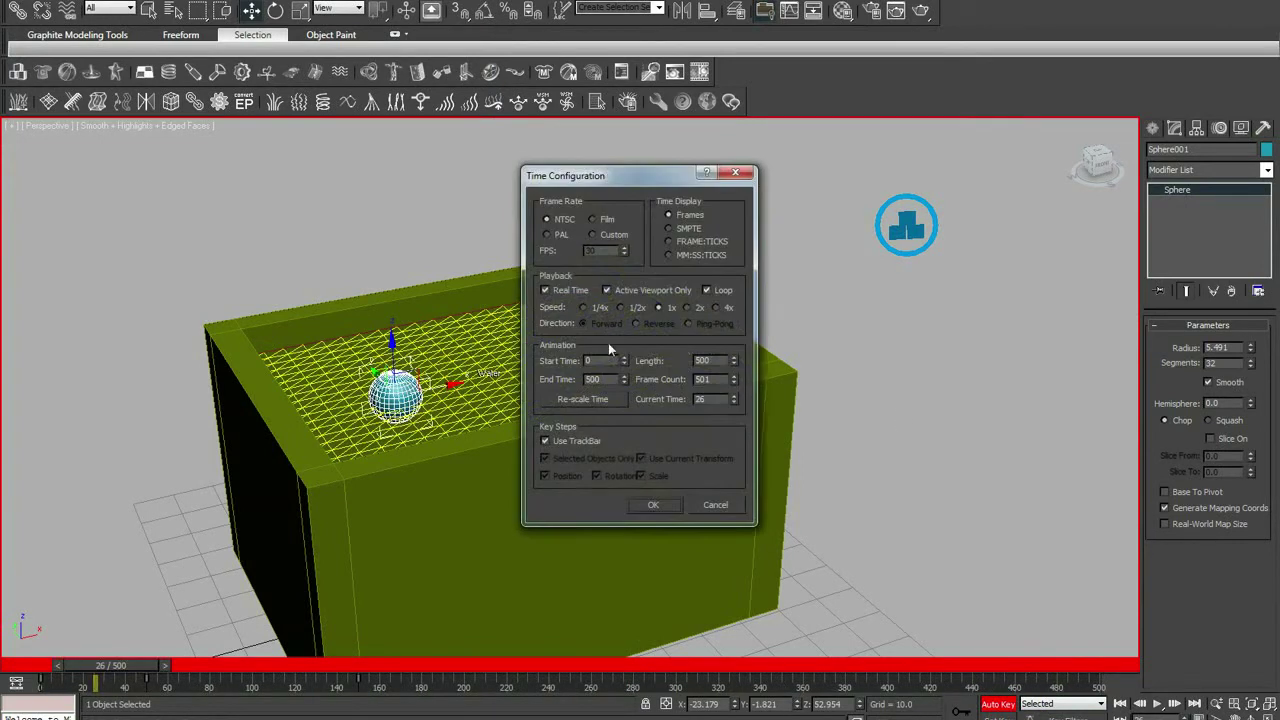
Set the timeline End Time back to 100.
double_click(607, 381)
type("00")
key("Return")
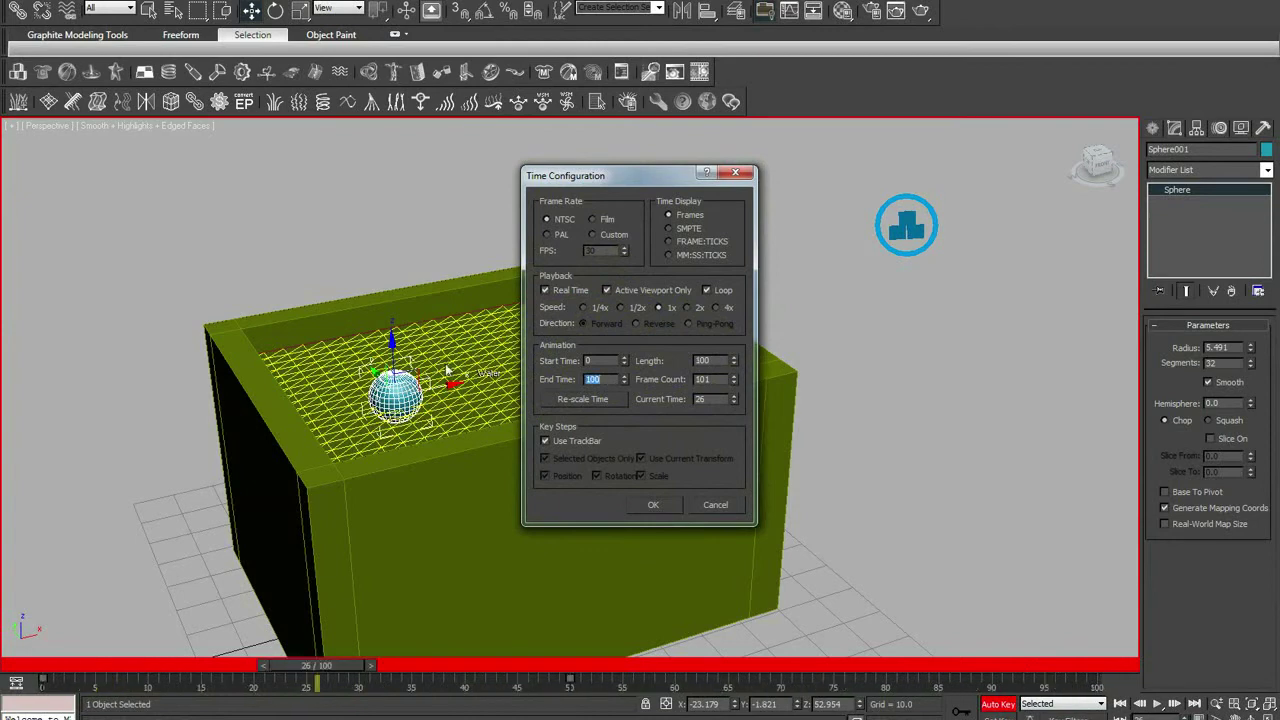
left_click(652, 505)
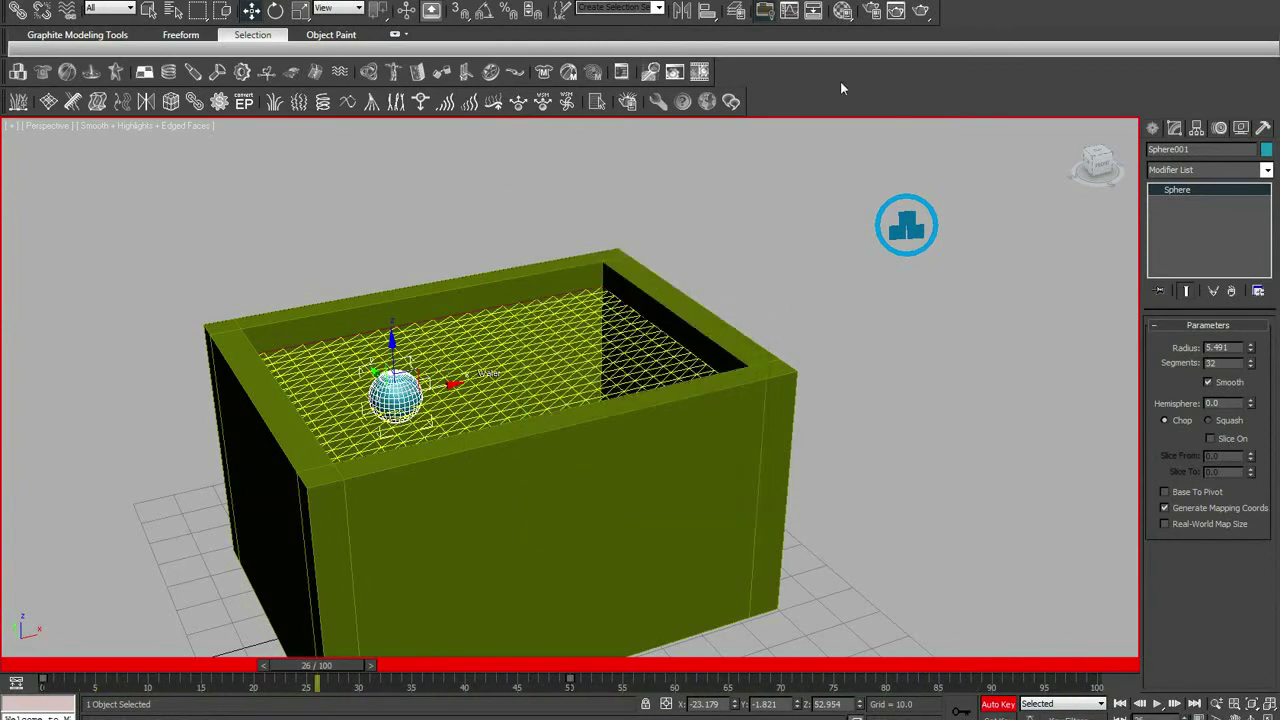
left_click(674, 72)
Bake the Reactor simulation with Create Animation and scrub through the sphere drifting on the water.
mouse_move(337, 217)
left_mouse_down()
mouse_move(323, 274)
mouse_move(323, 194)
mouse_move(383, 136)
mouse_move(377, 77)
mouse_move(350, 101)
left_mouse_up()
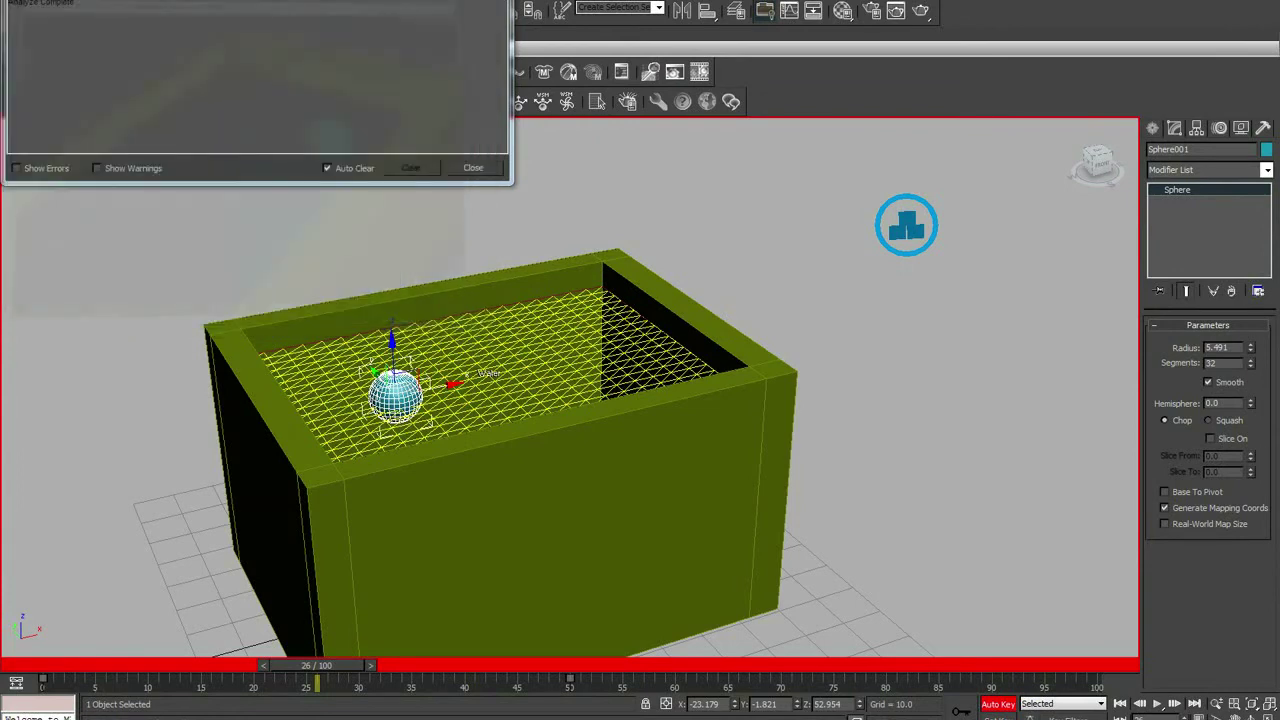
left_click(710, 73)
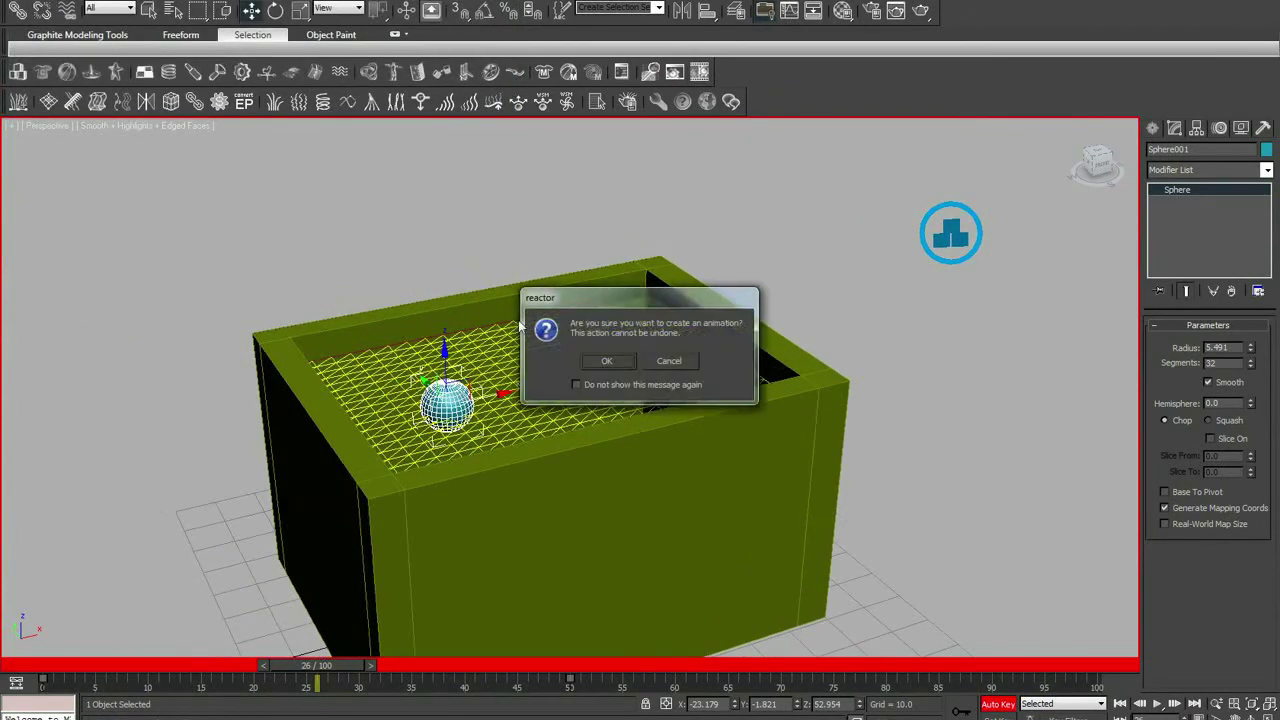
left_click(610, 358)
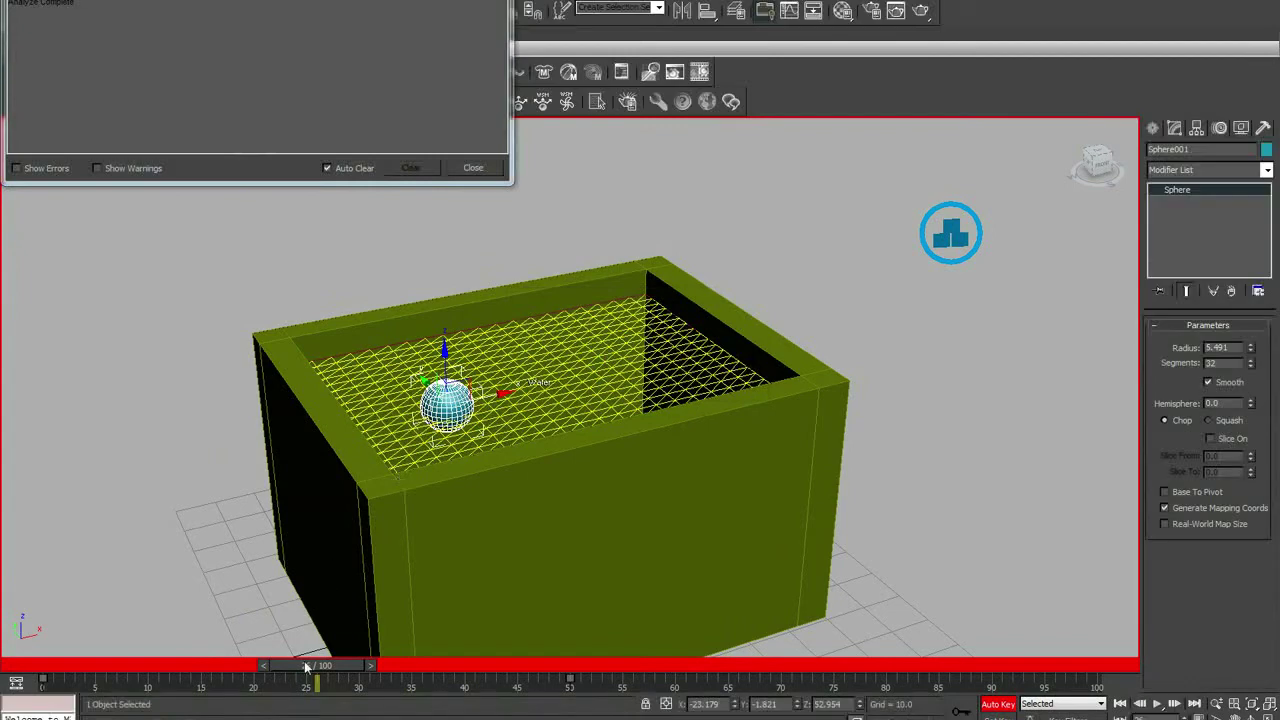
mouse_move(310, 665)
left_mouse_down()
mouse_move(218, 664)
mouse_move(502, 452)
left_mouse_up()
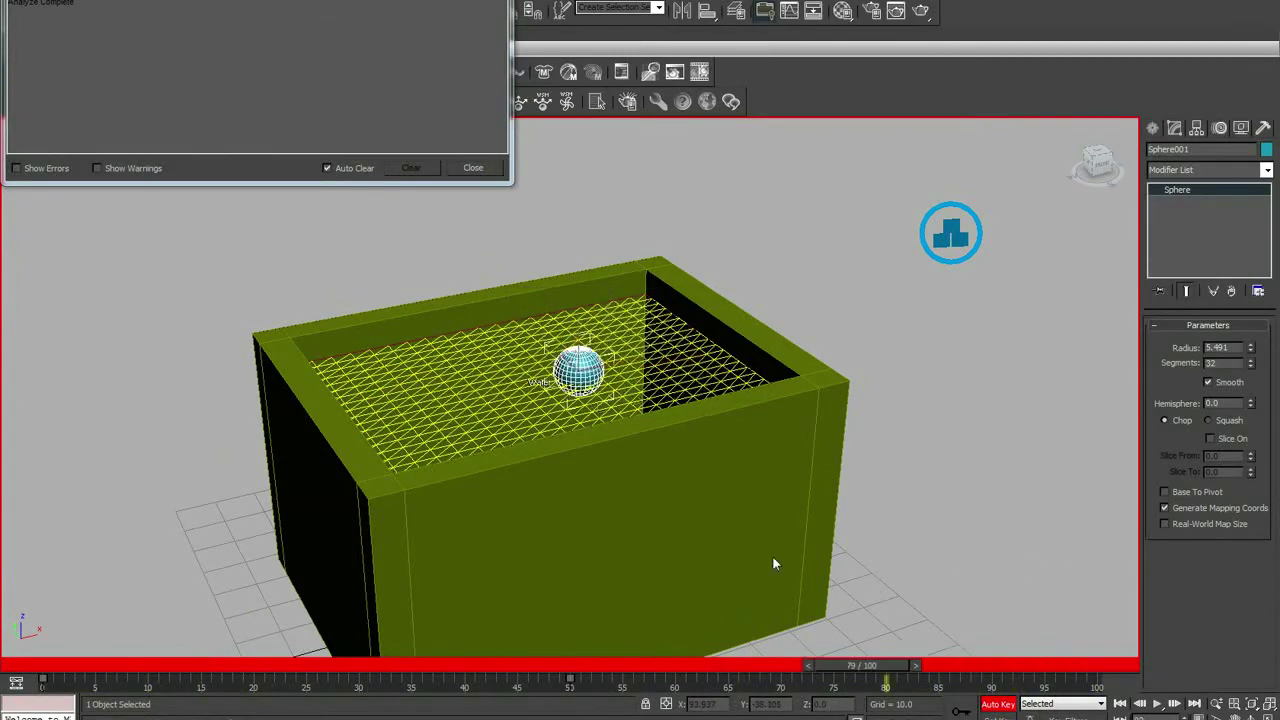
scroll(571, 391, "up", 4)
scroll(657, 371, "down", 3)
scroll(620, 405, "up", 1)
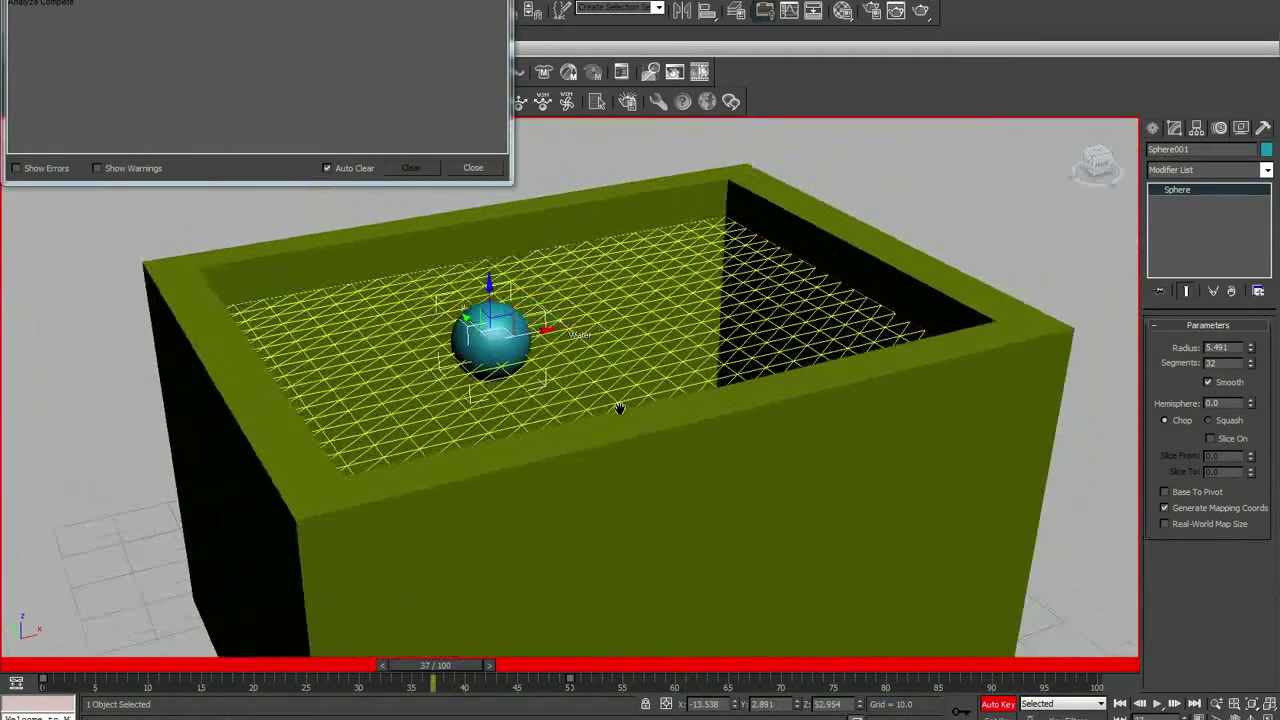
mouse_move(487, 667)
left_mouse_down()
mouse_move(287, 665)
mouse_move(928, 660)
mouse_move(1190, 615)
mouse_move(599, 630)
mouse_move(190, 660)
mouse_move(1080, 620)
left_mouse_up()
Set the sphere's Mass to 50, rebake the Reactor animation and scrub it, then select Water001.
left_click(473, 167)
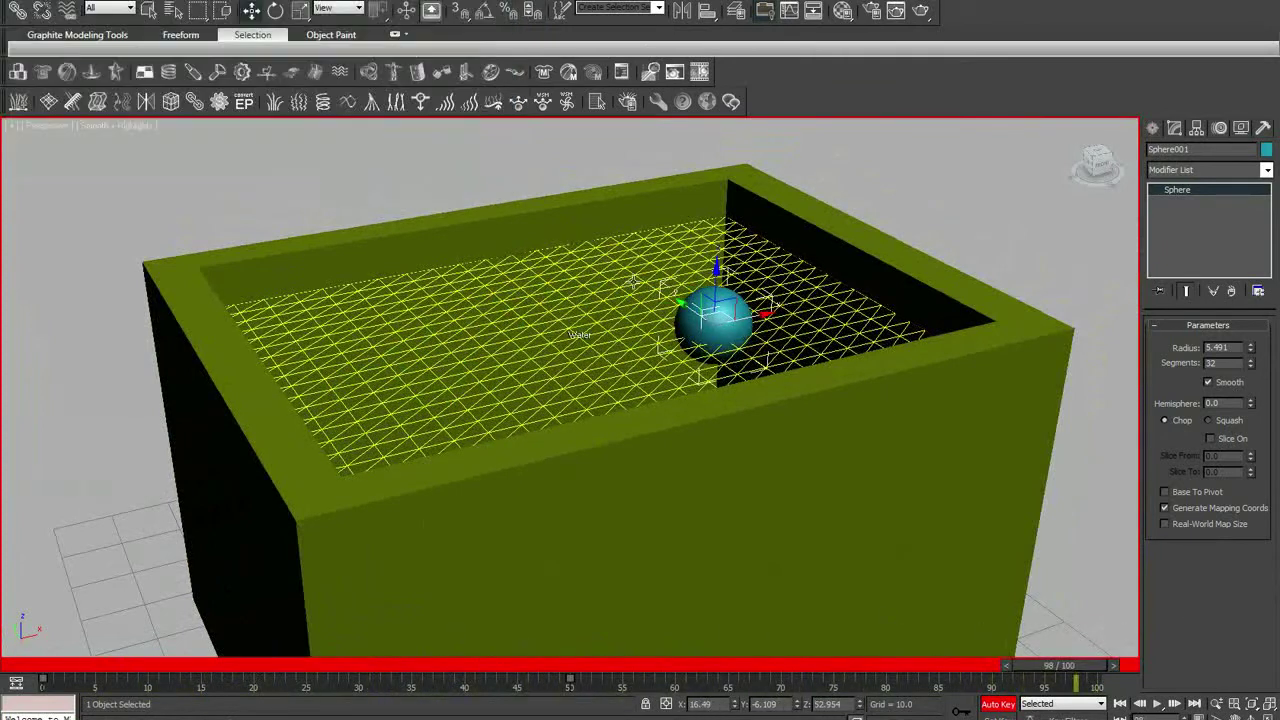
left_click(621, 72)
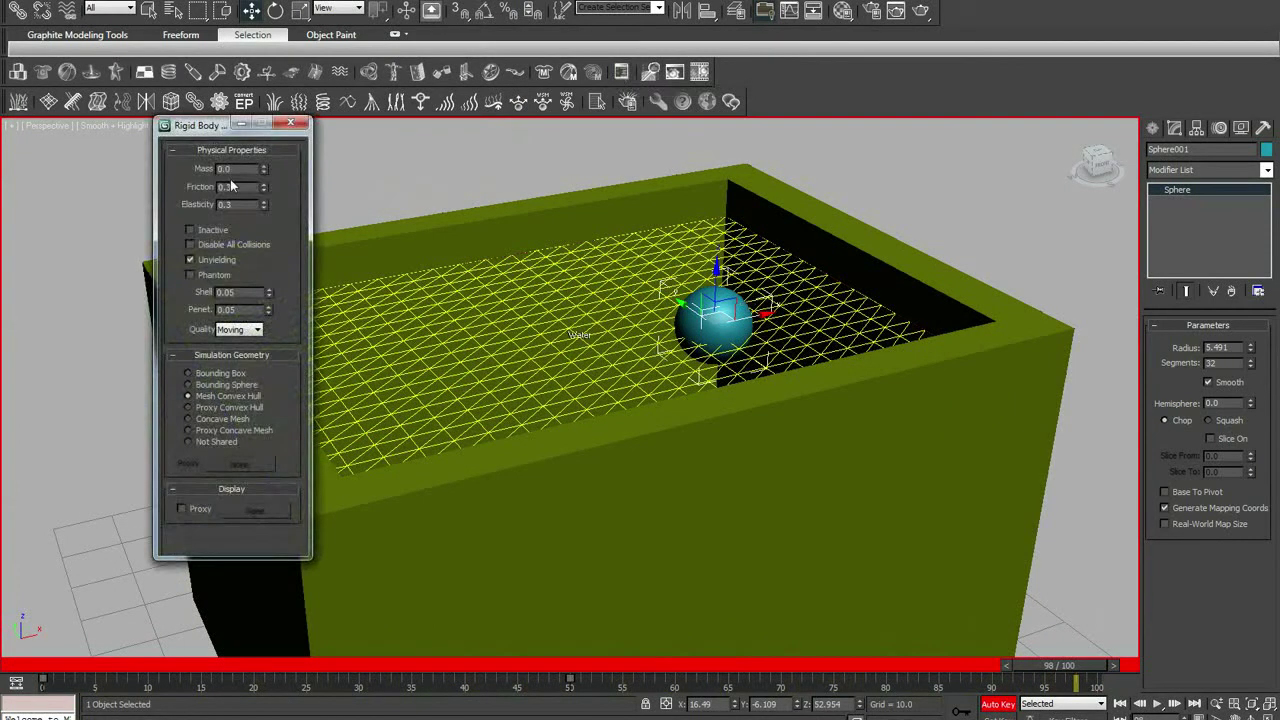
type("50")
key("Return")
left_click(290, 123)
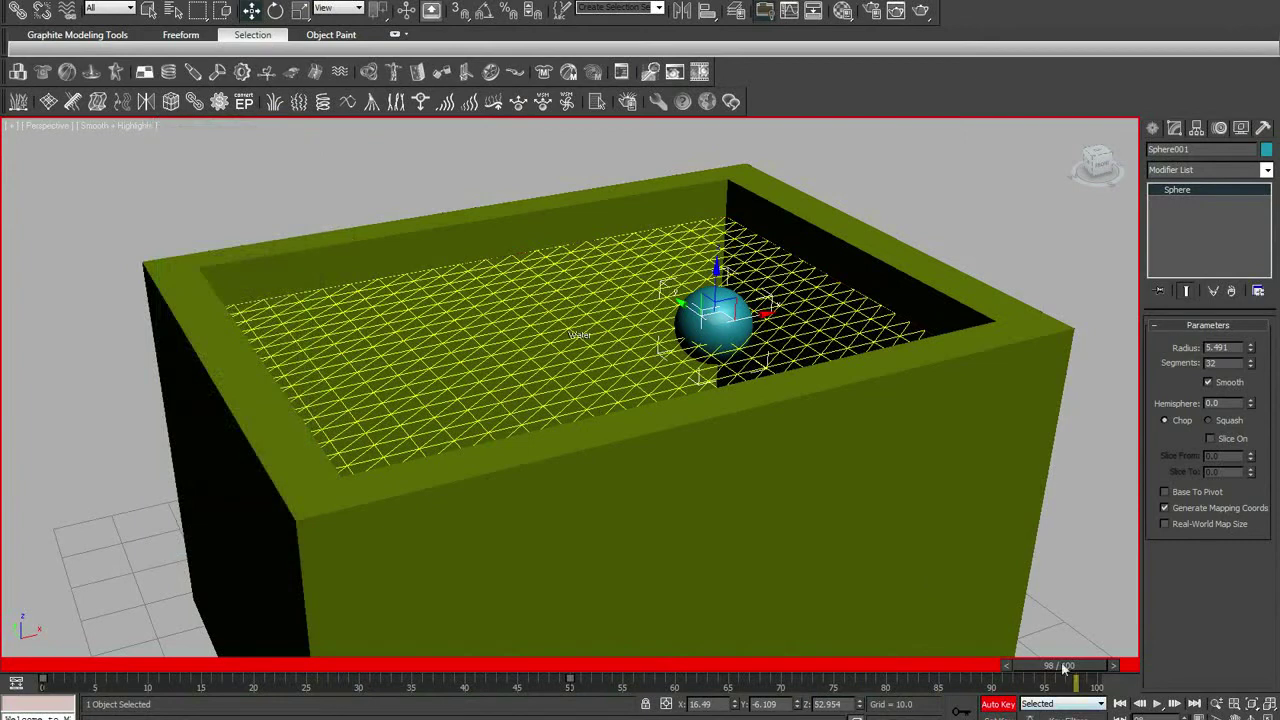
left_click(699, 72)
left_click(596, 360)
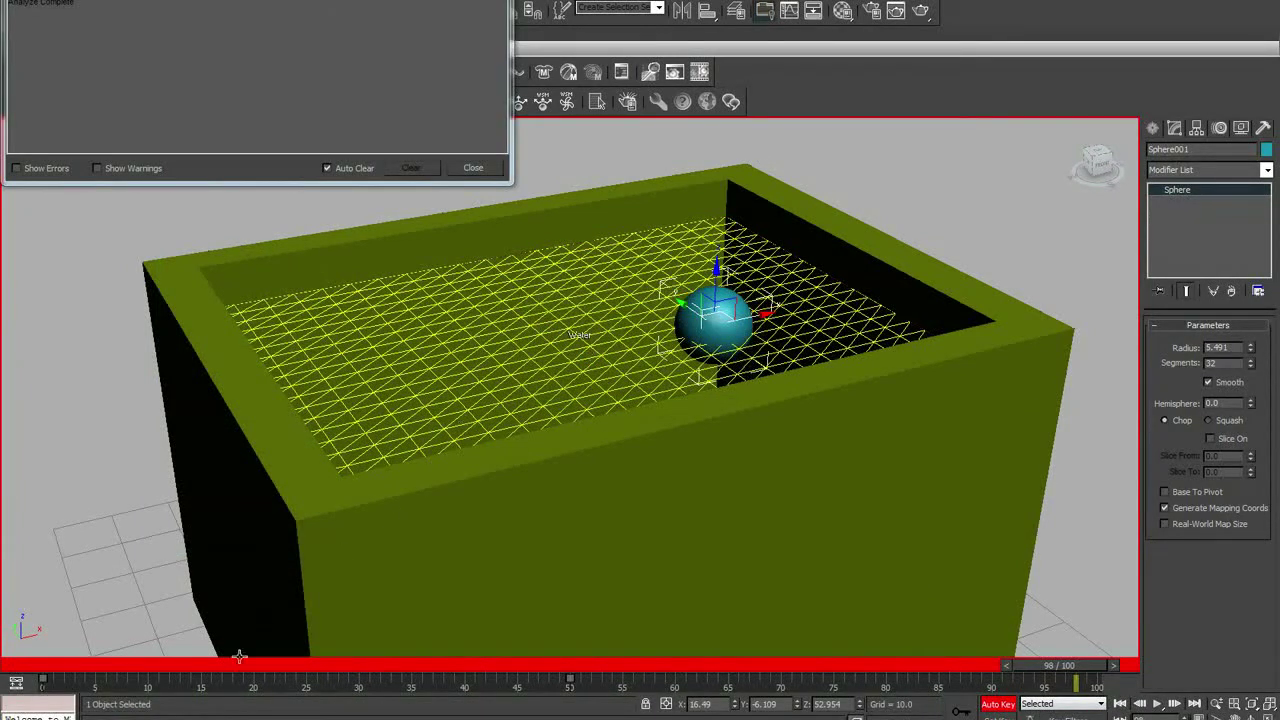
mouse_move(239, 656)
left_mouse_down()
mouse_move(1059, 634)
mouse_move(560, 610)
left_mouse_up()
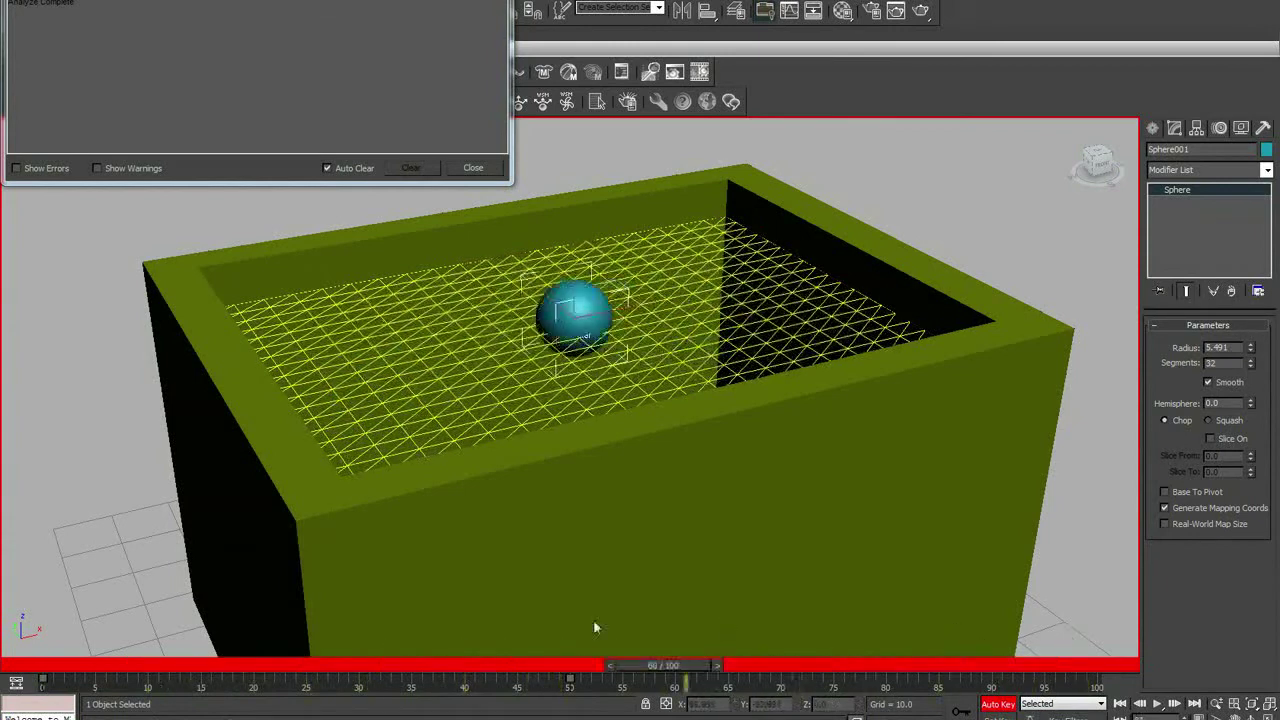
left_click(743, 362)
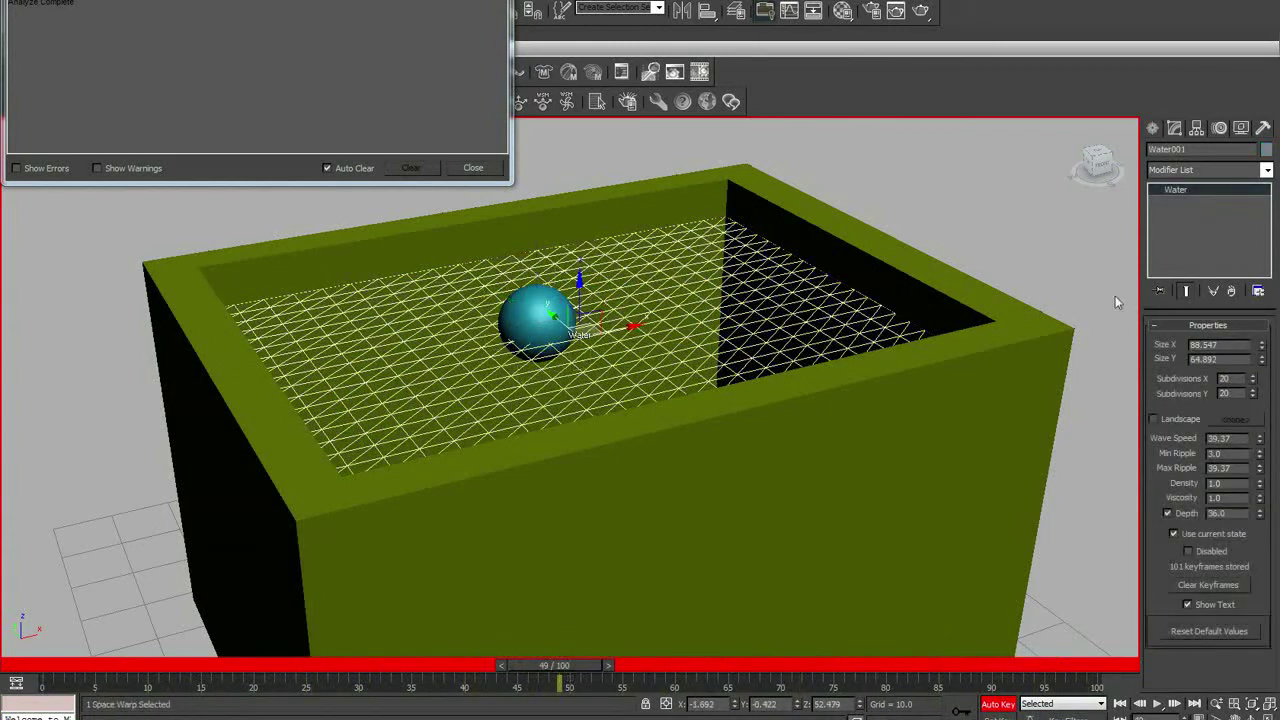
Set the water's Wave Speed to 60 with density and viscosity 0.5, and rebake the animation.
left_click(1228, 439)
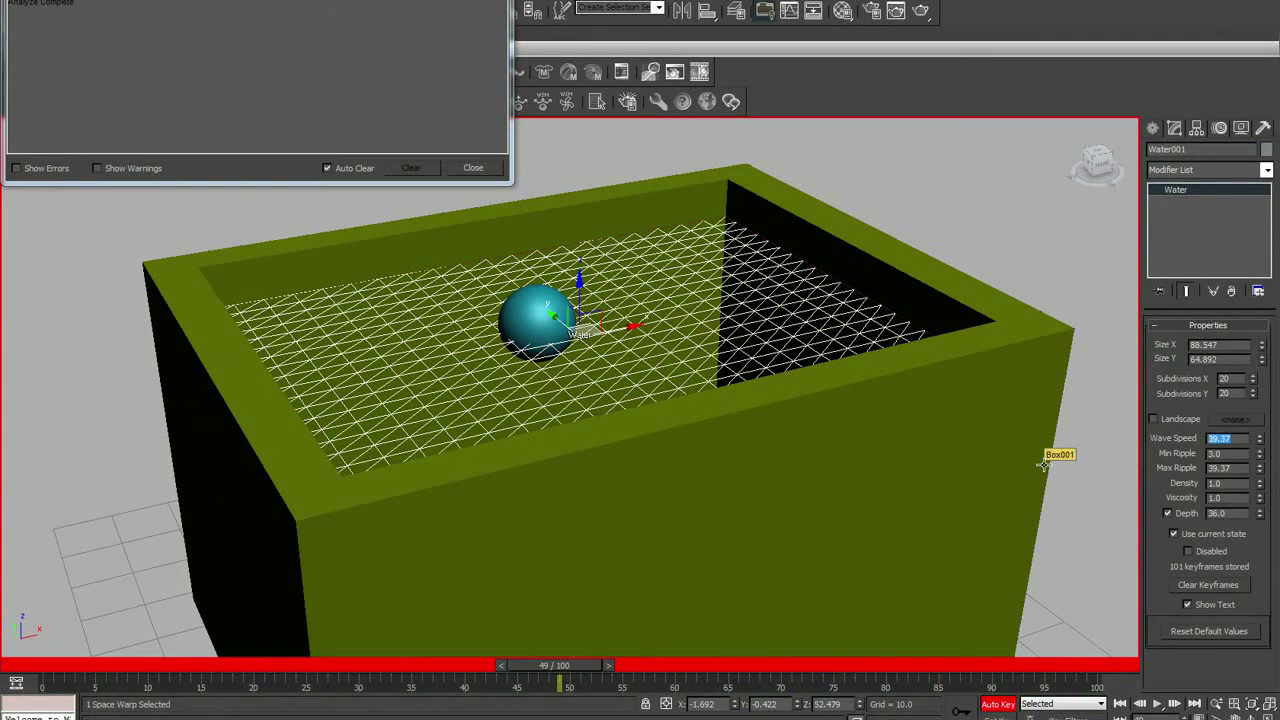
type("60")
key("Tab")
key("Tab")
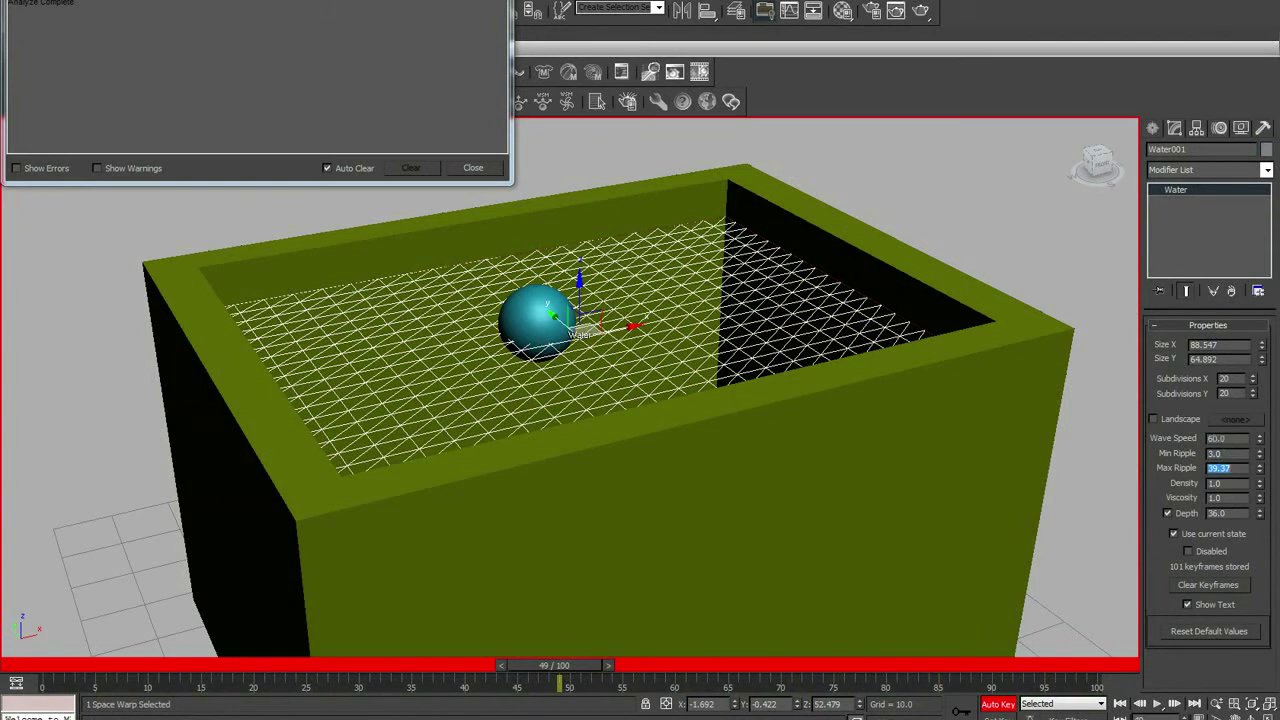
key("Tab")
key("Tab")
left_click(697, 72)
left_click(606, 364)
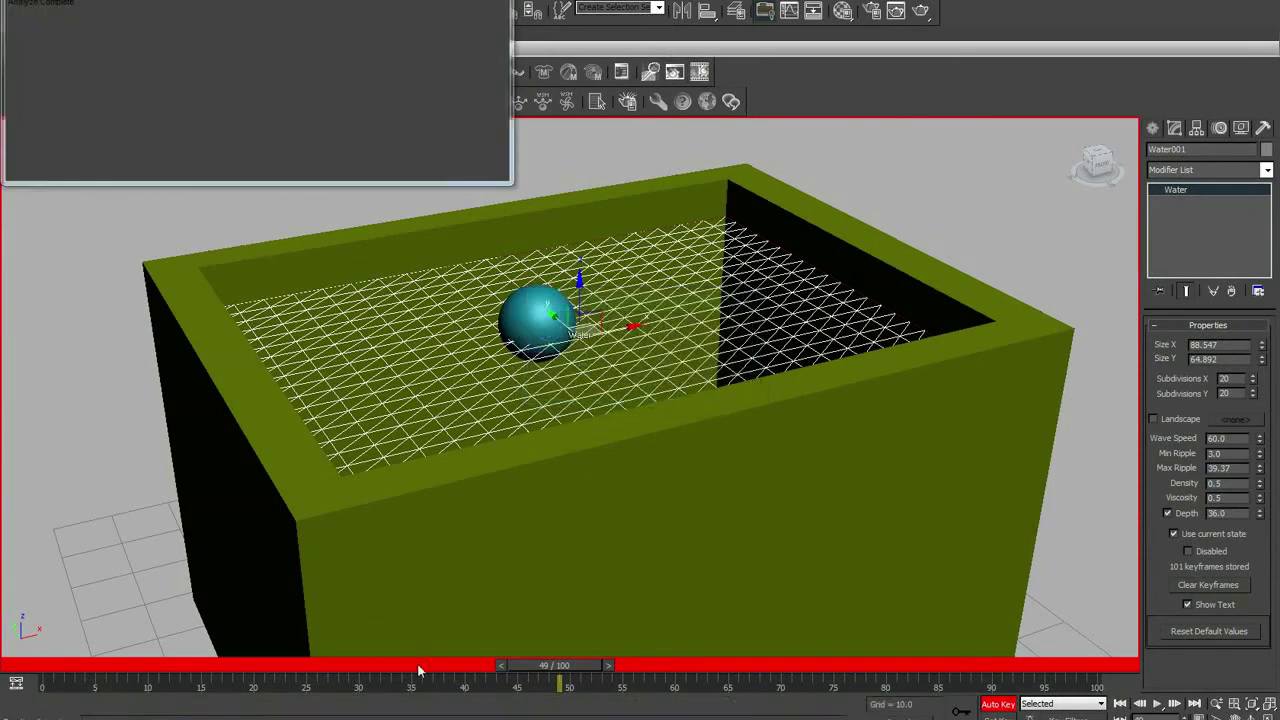
mouse_move(555, 665)
left_mouse_down()
mouse_move(516, 643)
mouse_move(891, 623)
mouse_move(1114, 549)
mouse_move(526, 620)
mouse_move(493, 657)
mouse_move(1080, 634)
mouse_move(680, 657)
mouse_move(939, 602)
left_mouse_up()
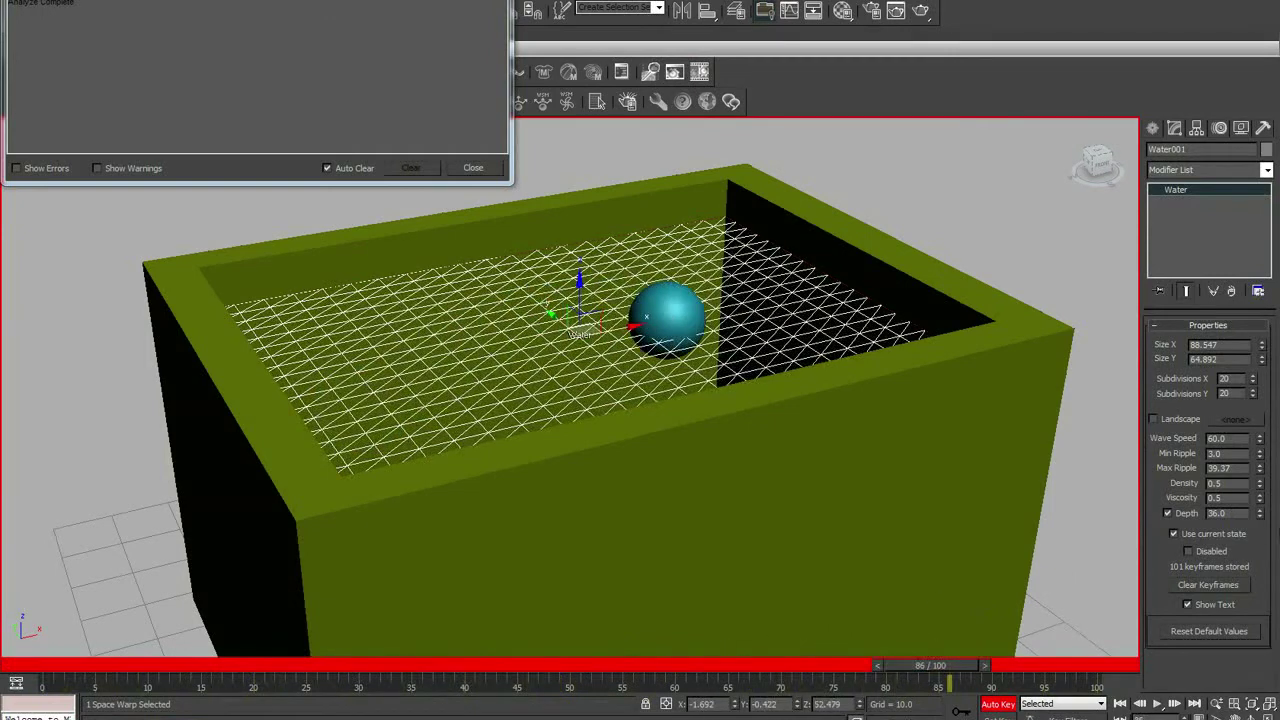
Lower the water Depth to 2.88, raise Max Ripple to 82.677, and rebake the animation.
left_click_drag(1258, 514, 1272, 573)
left_click_drag(1261, 472, 1265, 390)
left_click(706, 108)
left_click(620, 362)
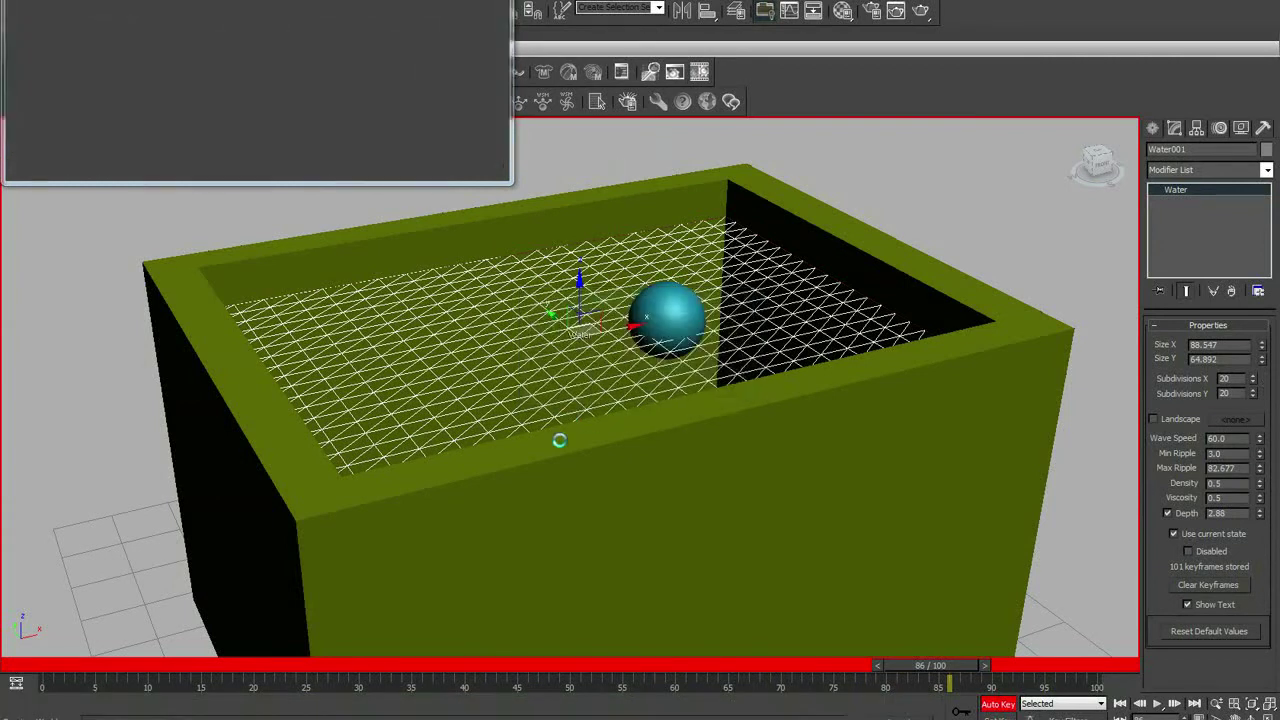
left_click_drag(229, 666, 1090, 665)
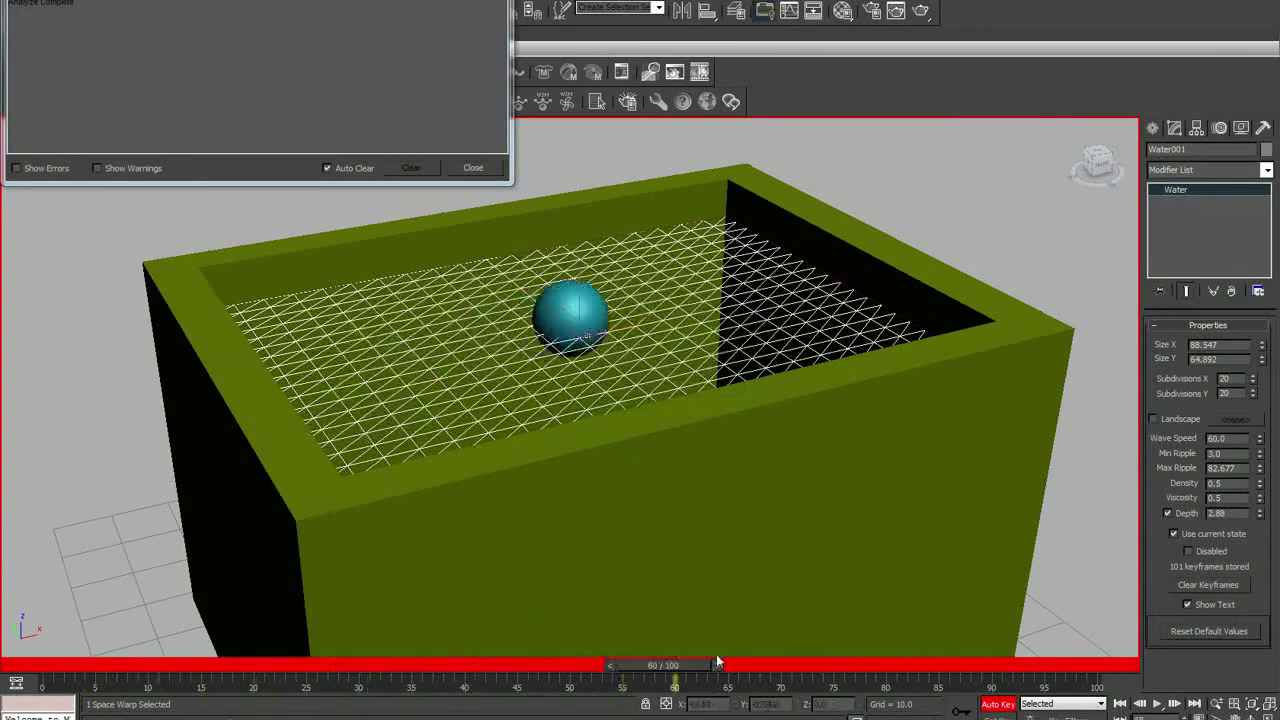
left_click_drag(1107, 598, 859, 630)
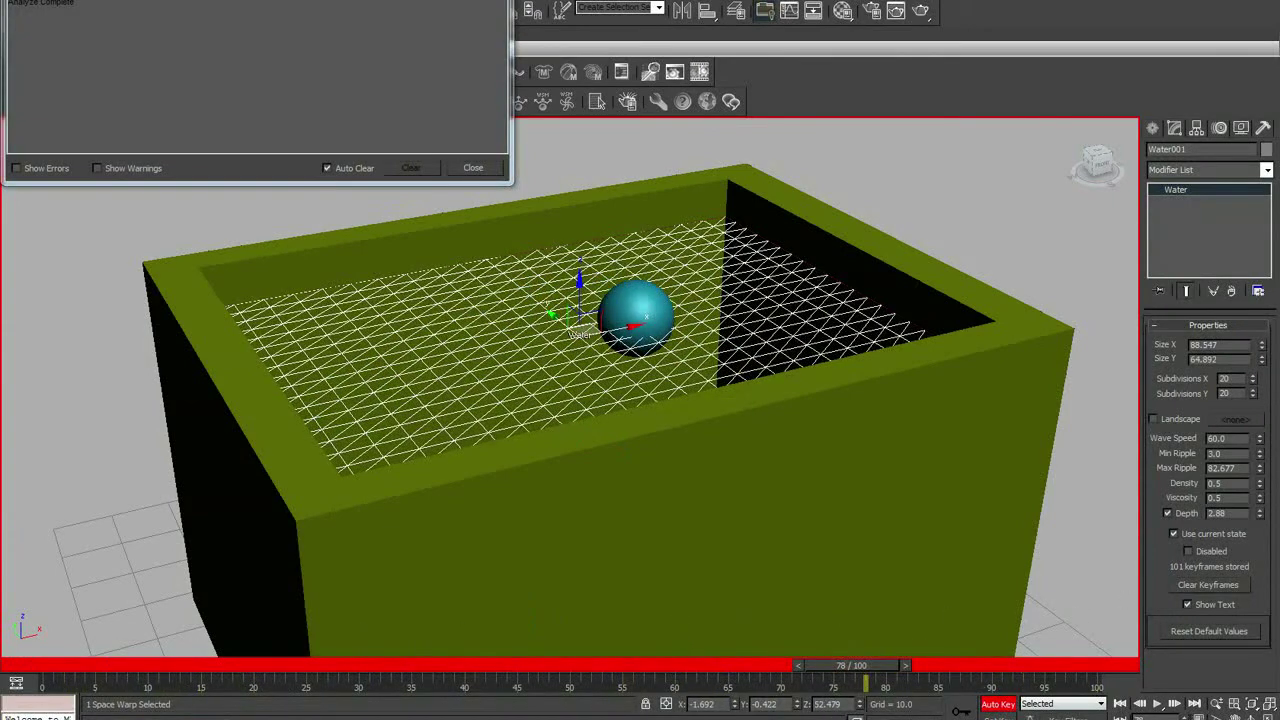
left_click(1197, 714)
left_click(596, 400)
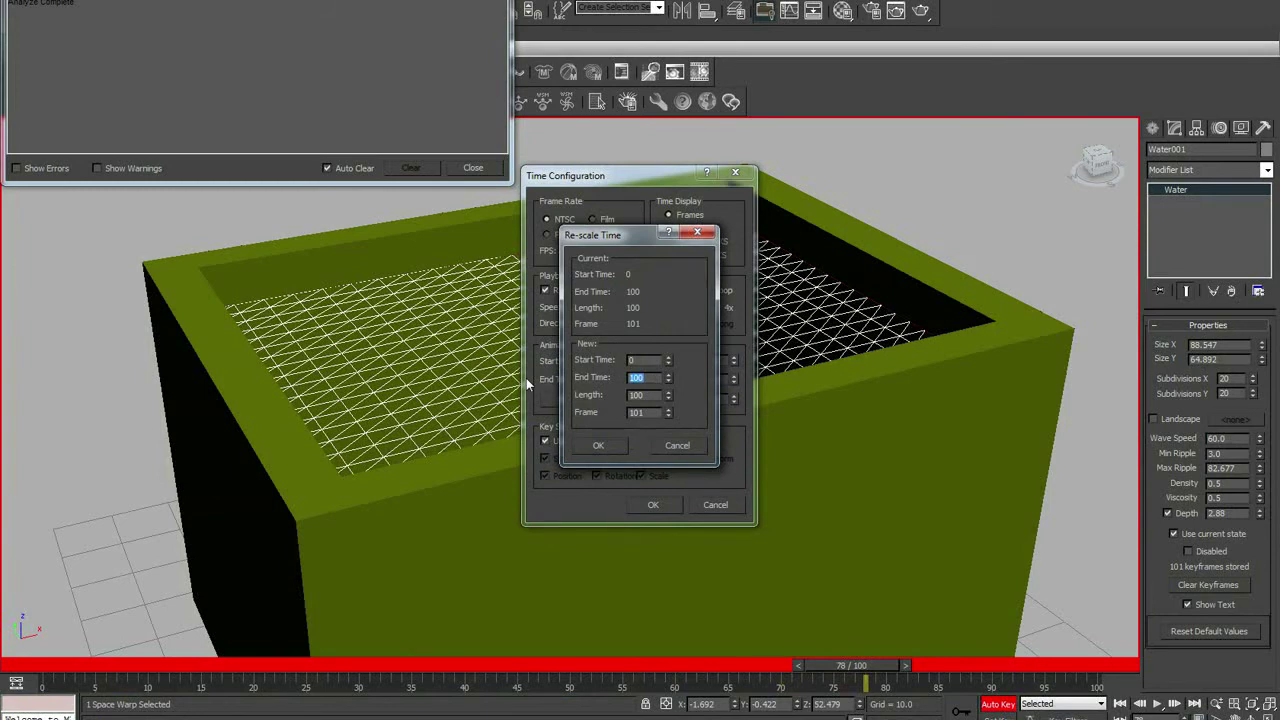
Re-scale the animation to 20 frames, then restore the timeline End Time to 100.
type("20")
key("Return")
left_click(603, 446)
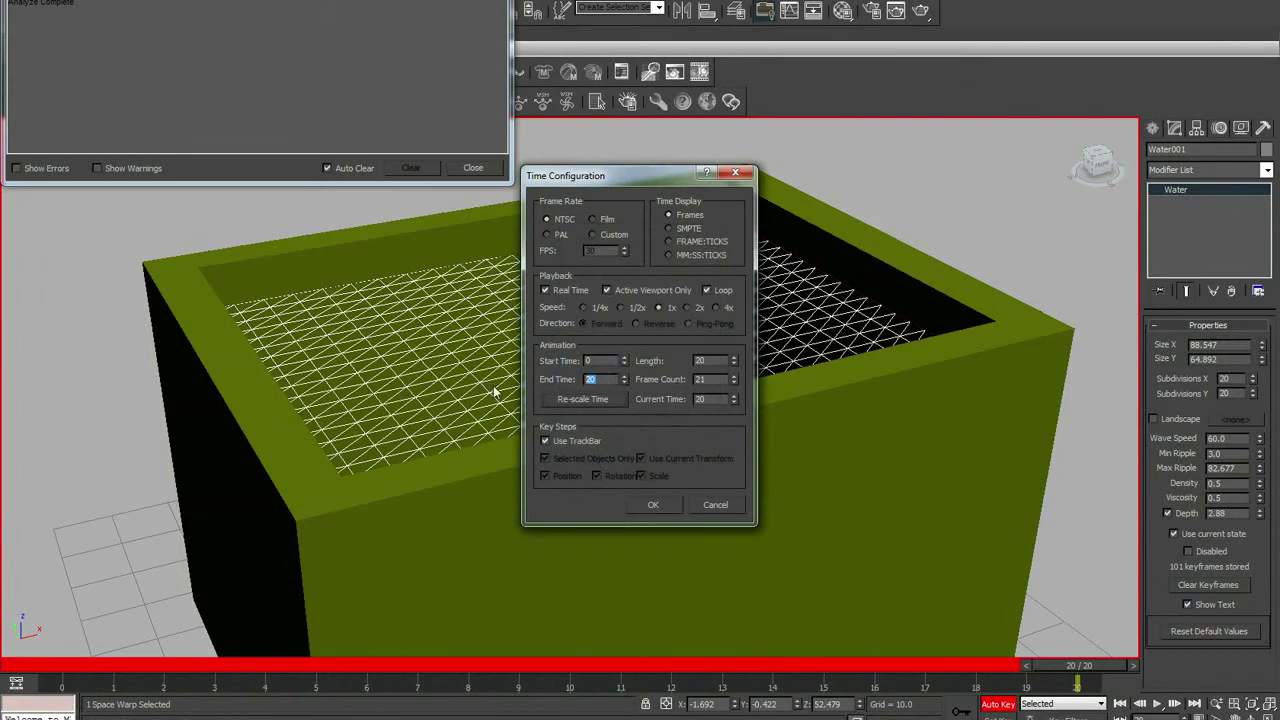
type("100")
key("Return")
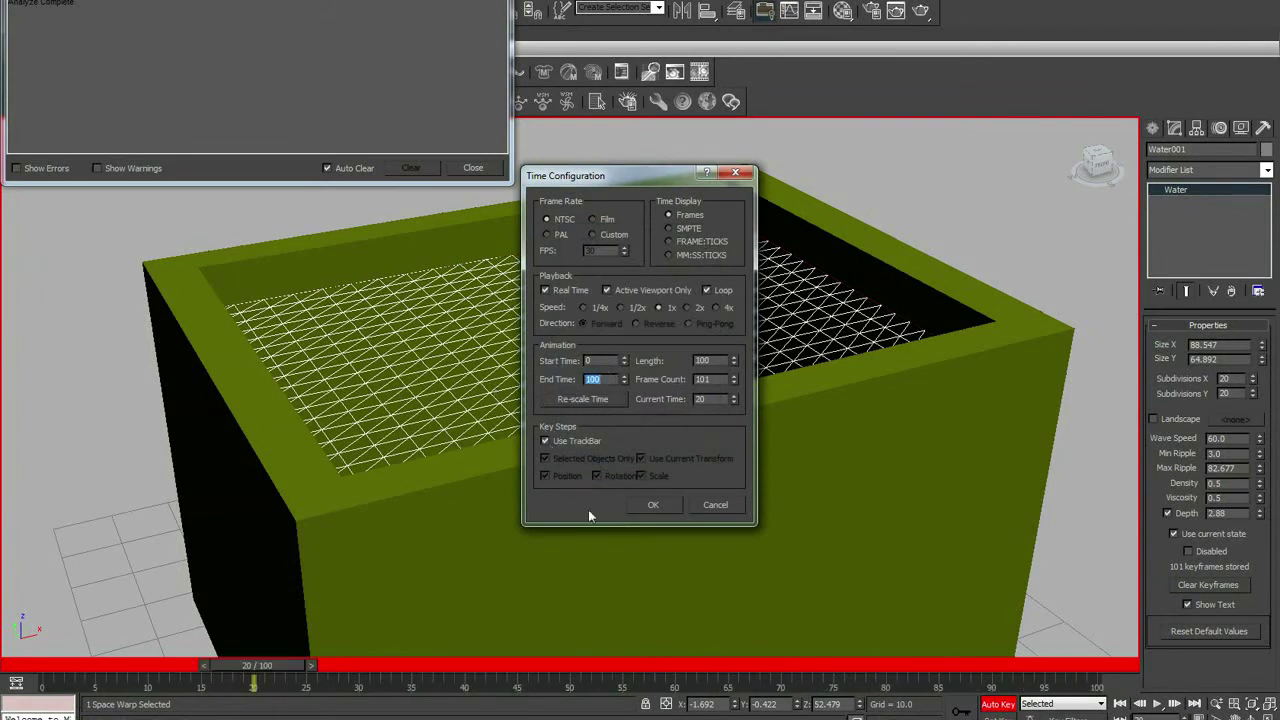
left_click(652, 504)
With the sphere selected at frame 0, rebake the Reactor animation, play it, and close the analysis window.
left_click(590, 328)
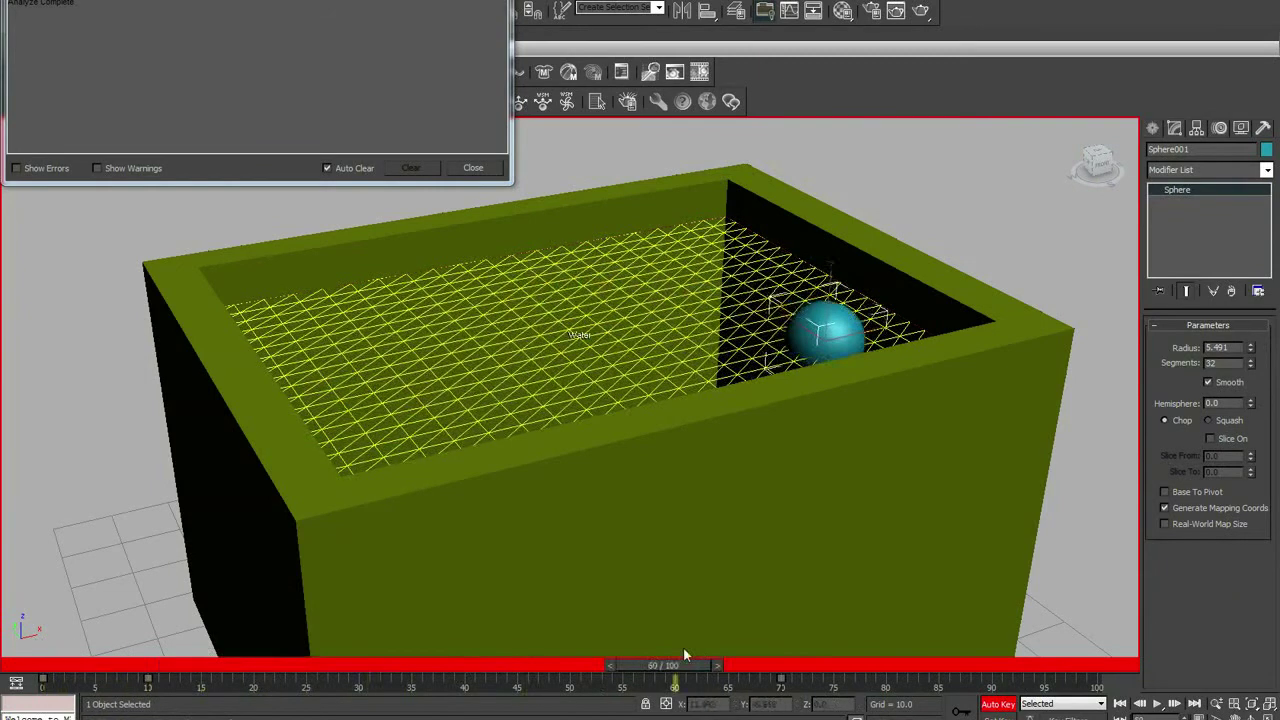
left_click(2, 662)
left_click(699, 72)
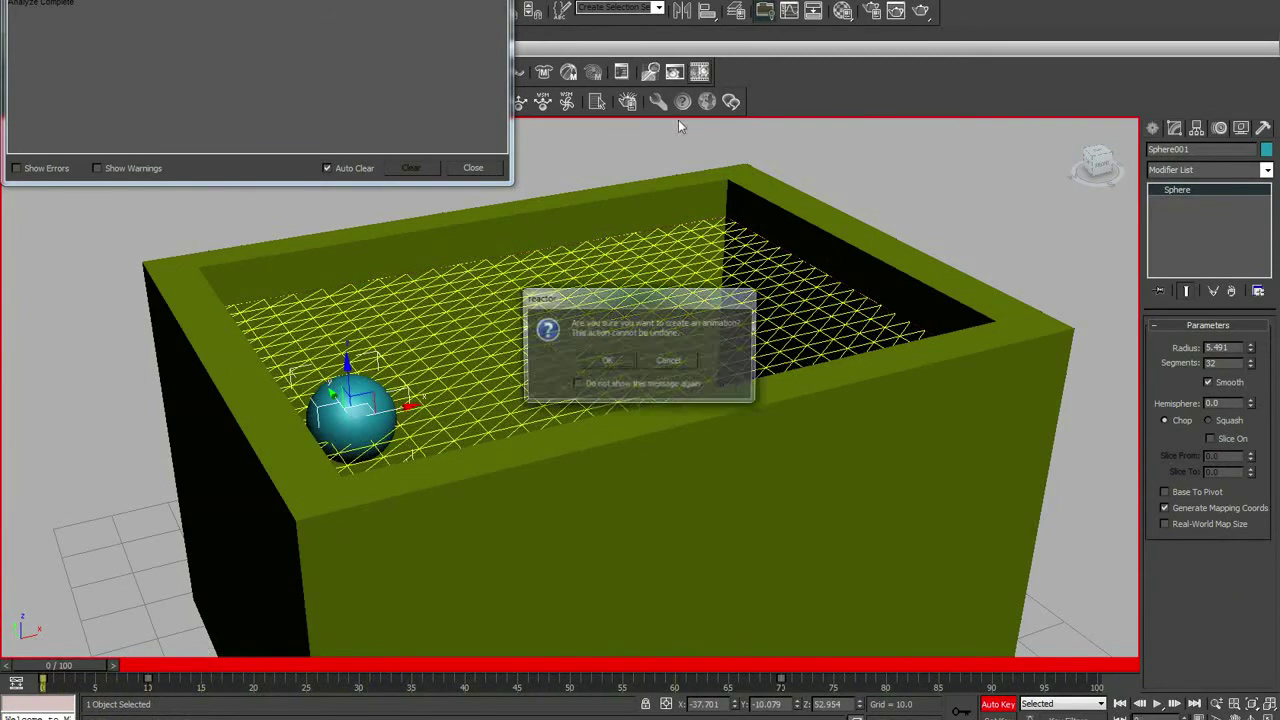
left_click(606, 362)
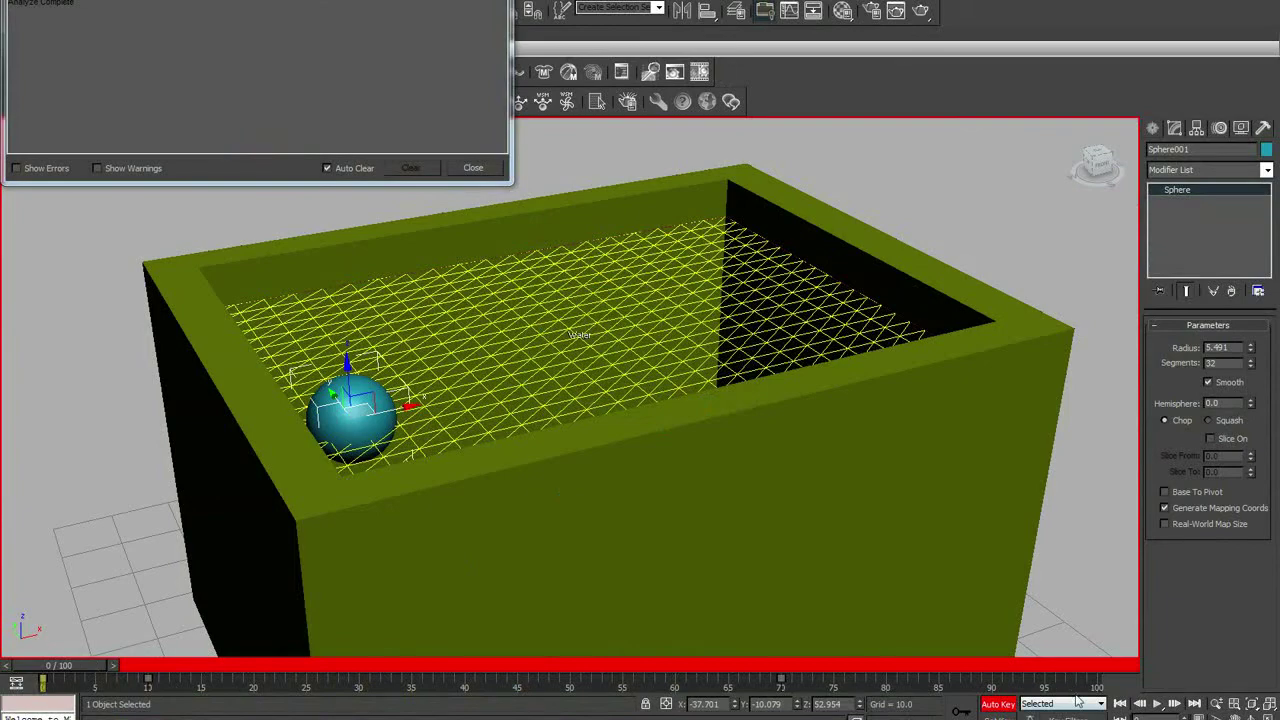
left_click(1157, 705)
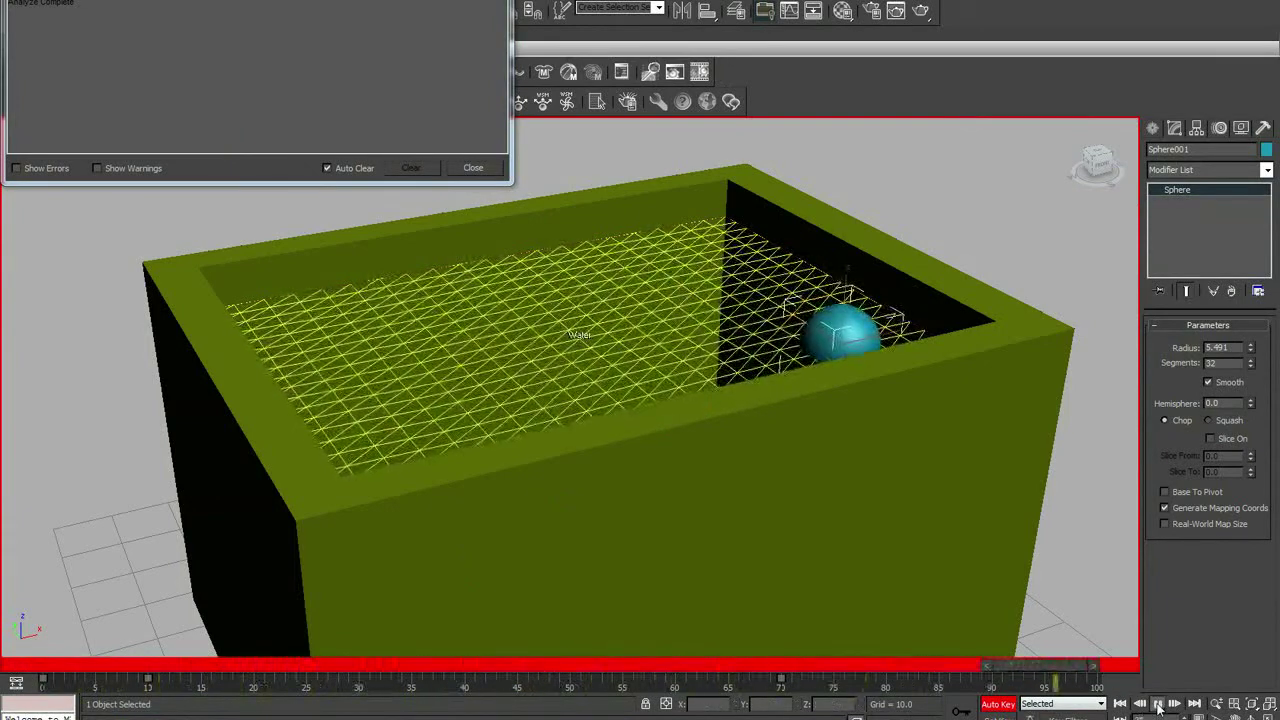
left_click(1157, 705)
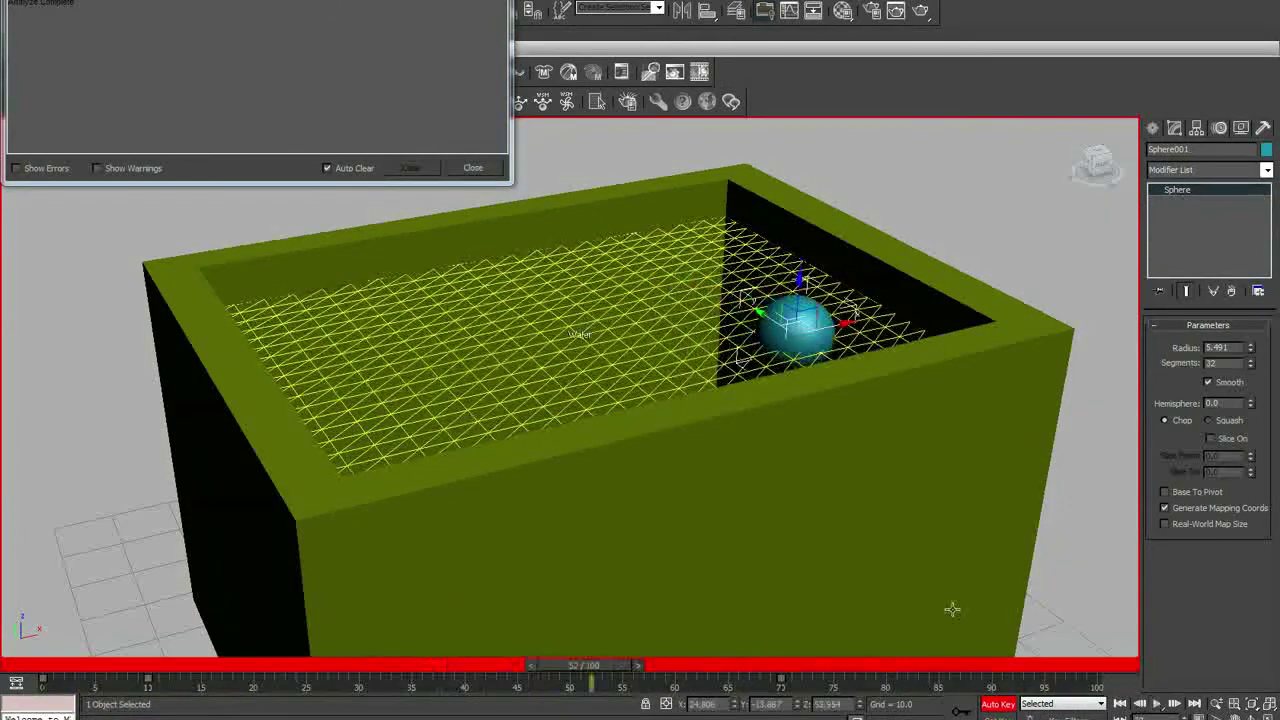
left_click(473, 167)
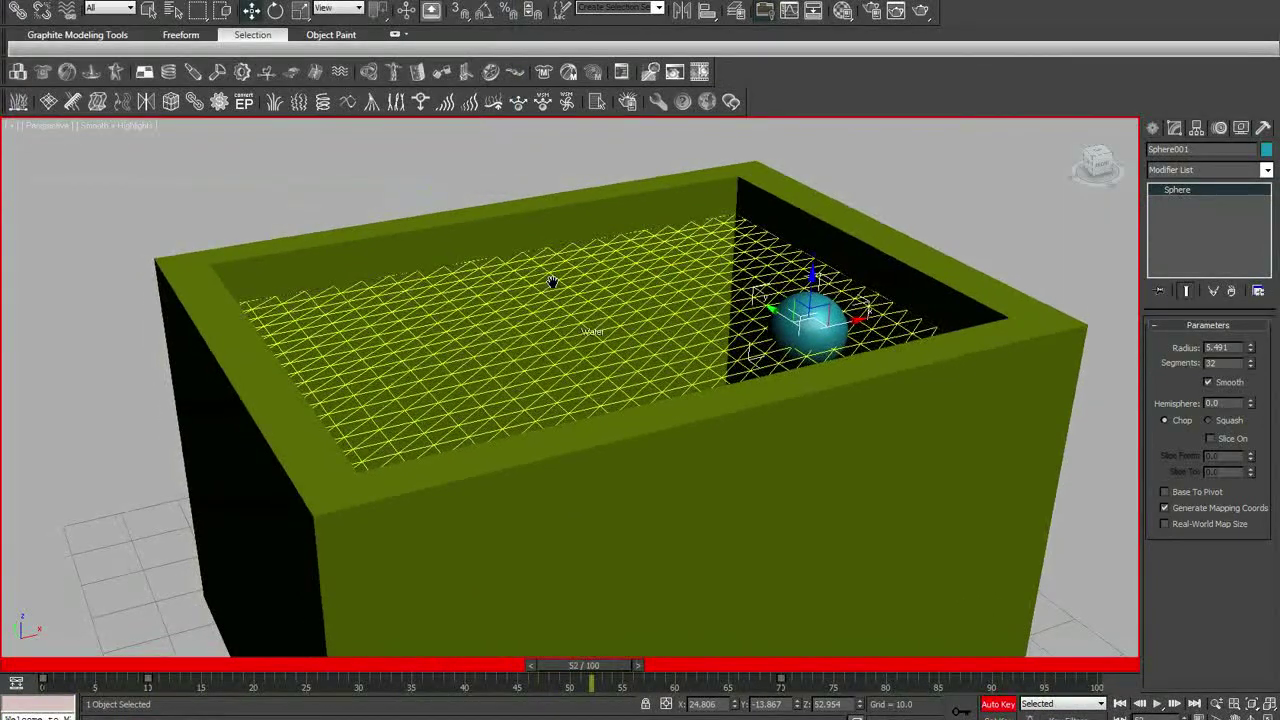
left_click(896, 10)
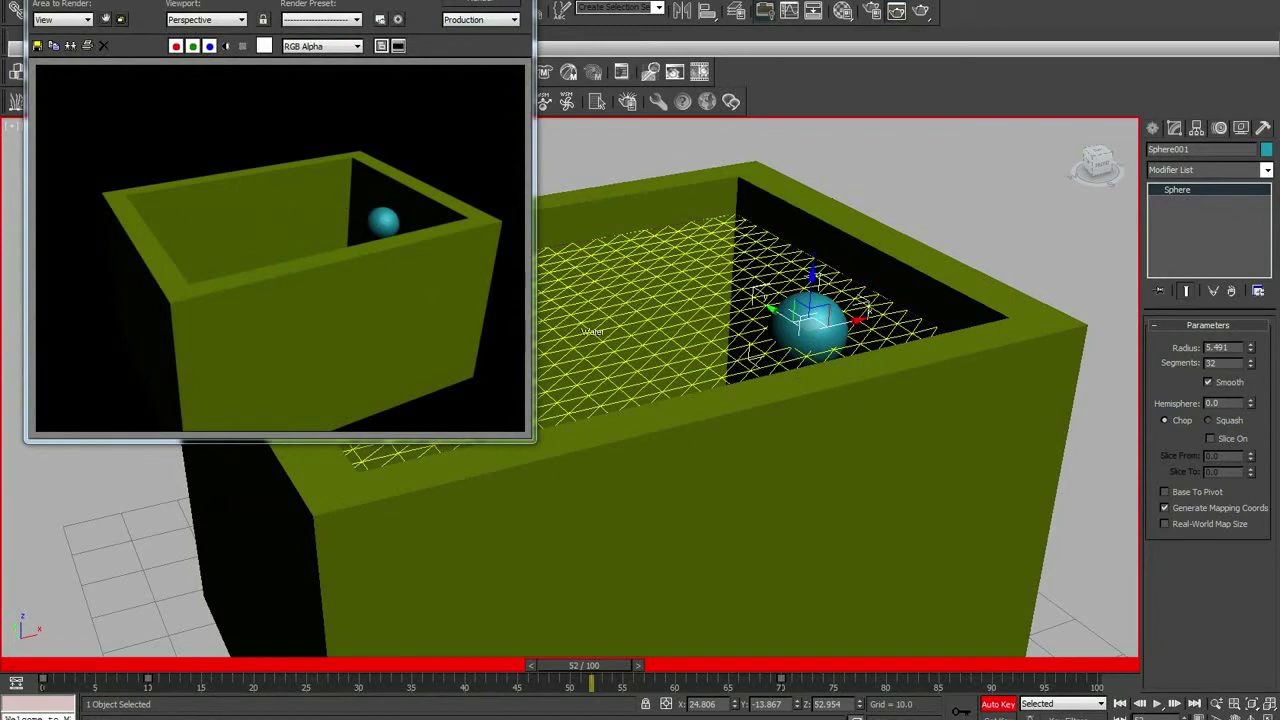
scroll(586, 300, "down", 2)
scroll(583, 300, "down", 3)
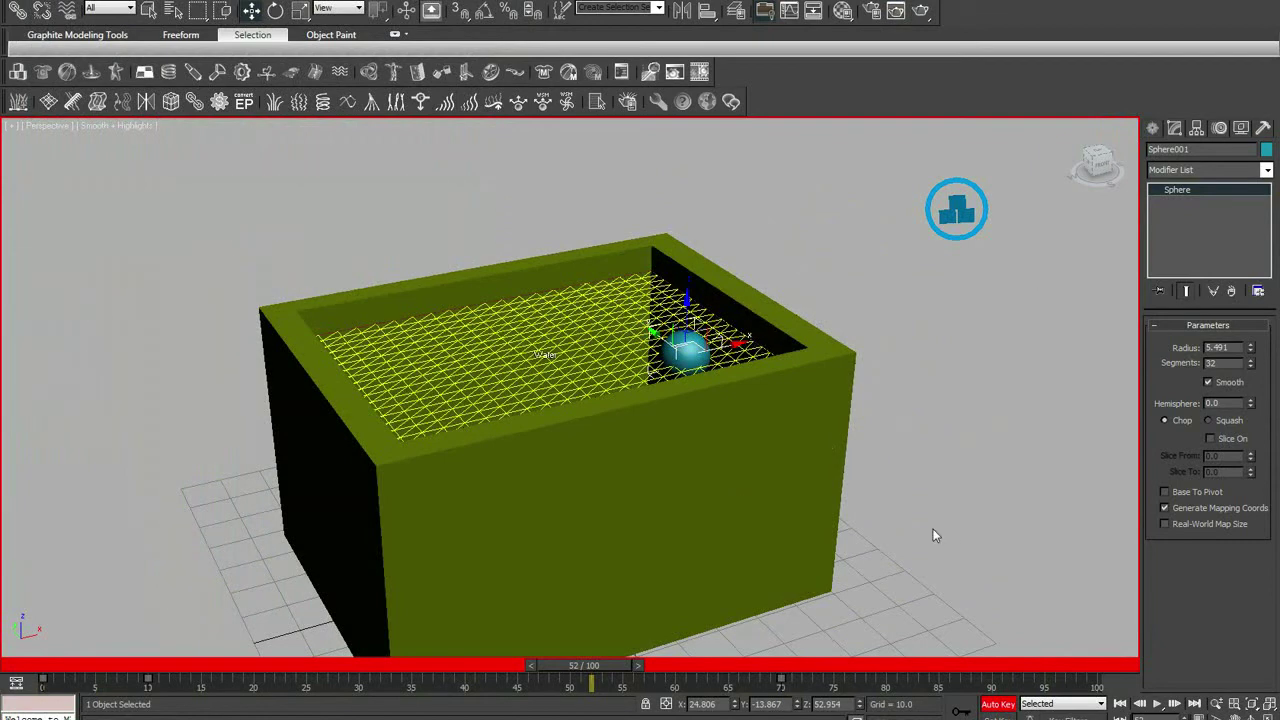
scroll(538, 440, "down", 3)
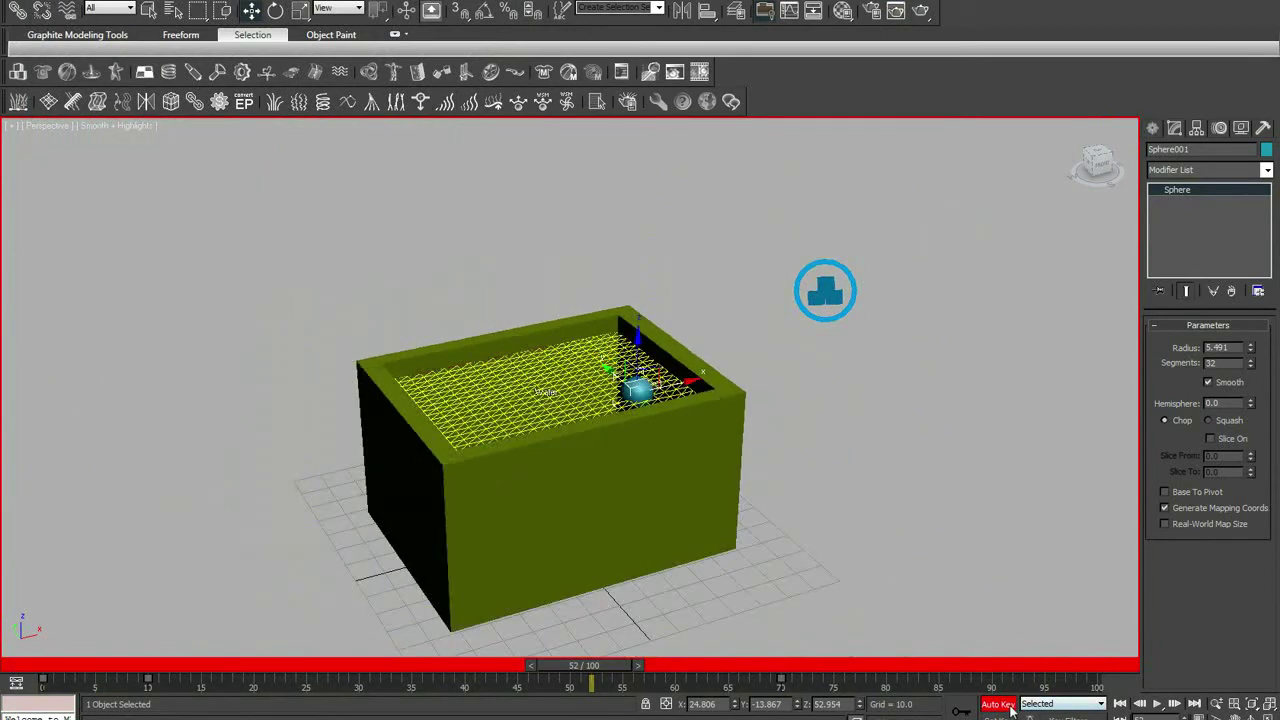
Turn off Auto Key and frame the water plane in the Top view.
left_click(1010, 708)
left_click(1174, 128)
key("t")
key("z")
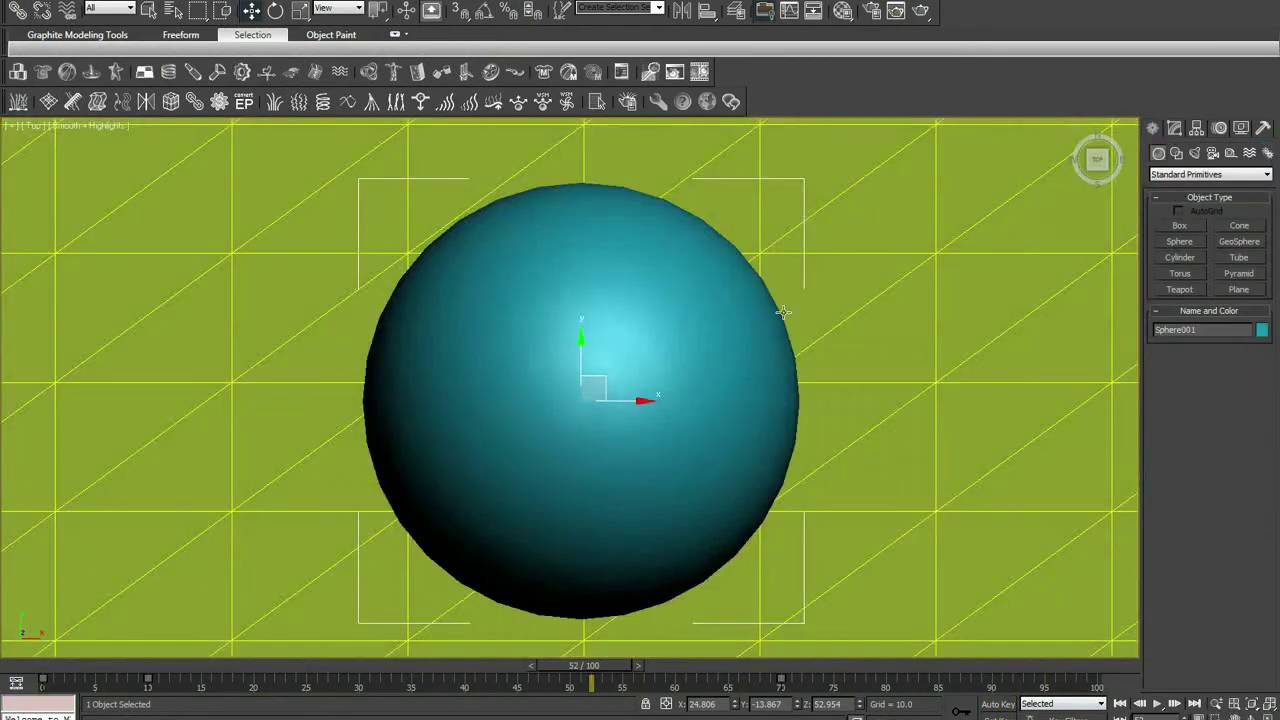
scroll(766, 351, "down", 3)
mouse_move(766, 351)
middle_mouse_down()
mouse_move(711, 361)
mouse_move(780, 366)
middle_mouse_up()
scroll(766, 386, "down", 2)
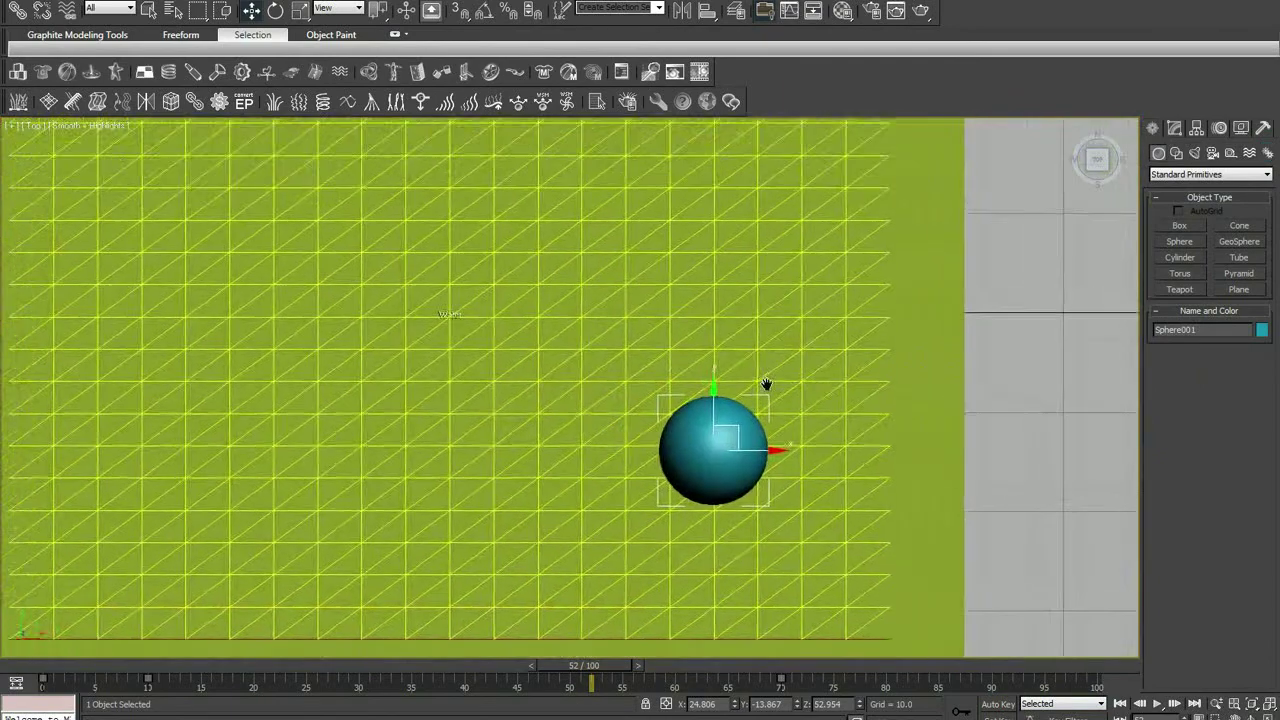
scroll(766, 386, "down", 2)
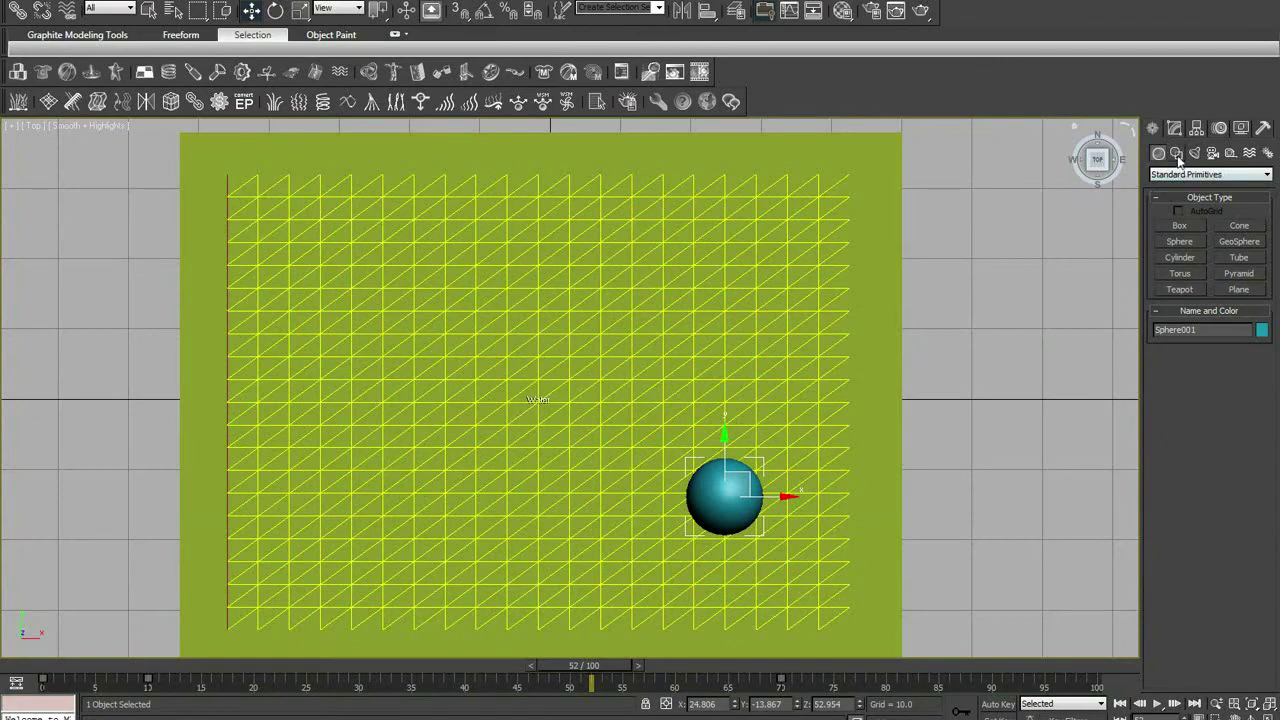
Draw a 65.885 × 89.183 rectangle spline covering the whole water plane.
left_click(1176, 153)
left_click(1232, 238)
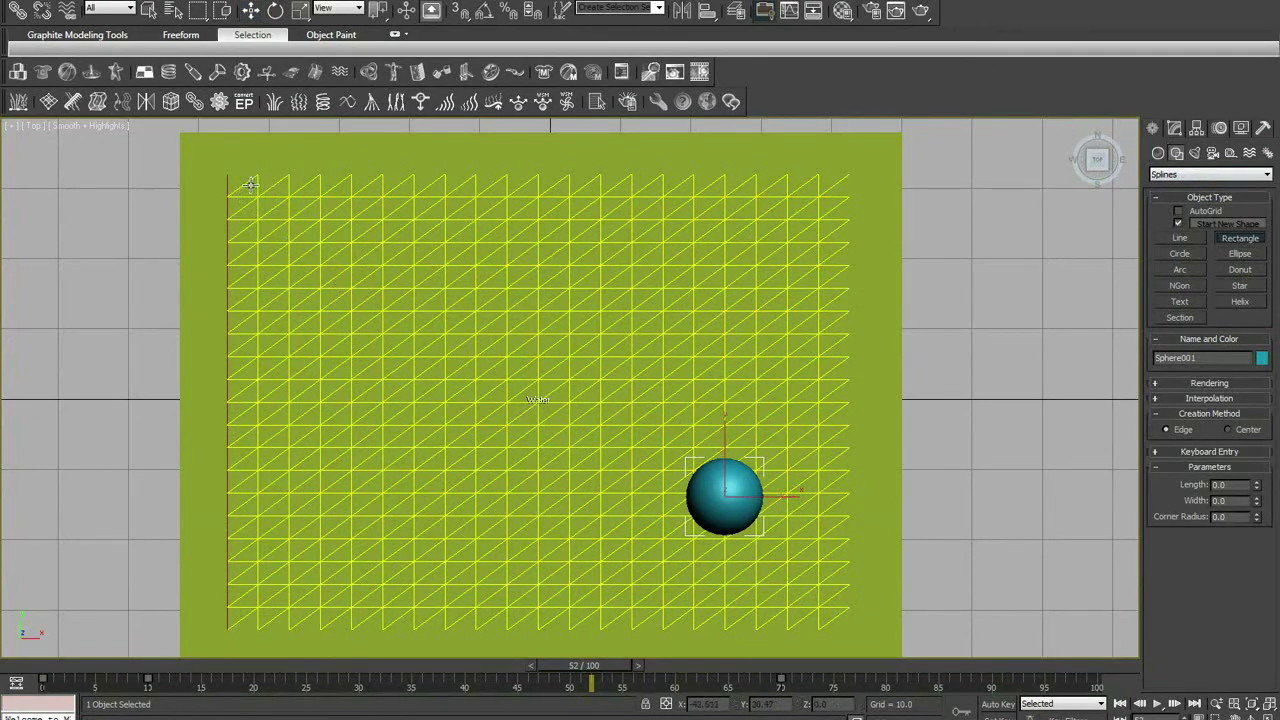
left_click_drag(226, 168, 853, 630)
key("F3")
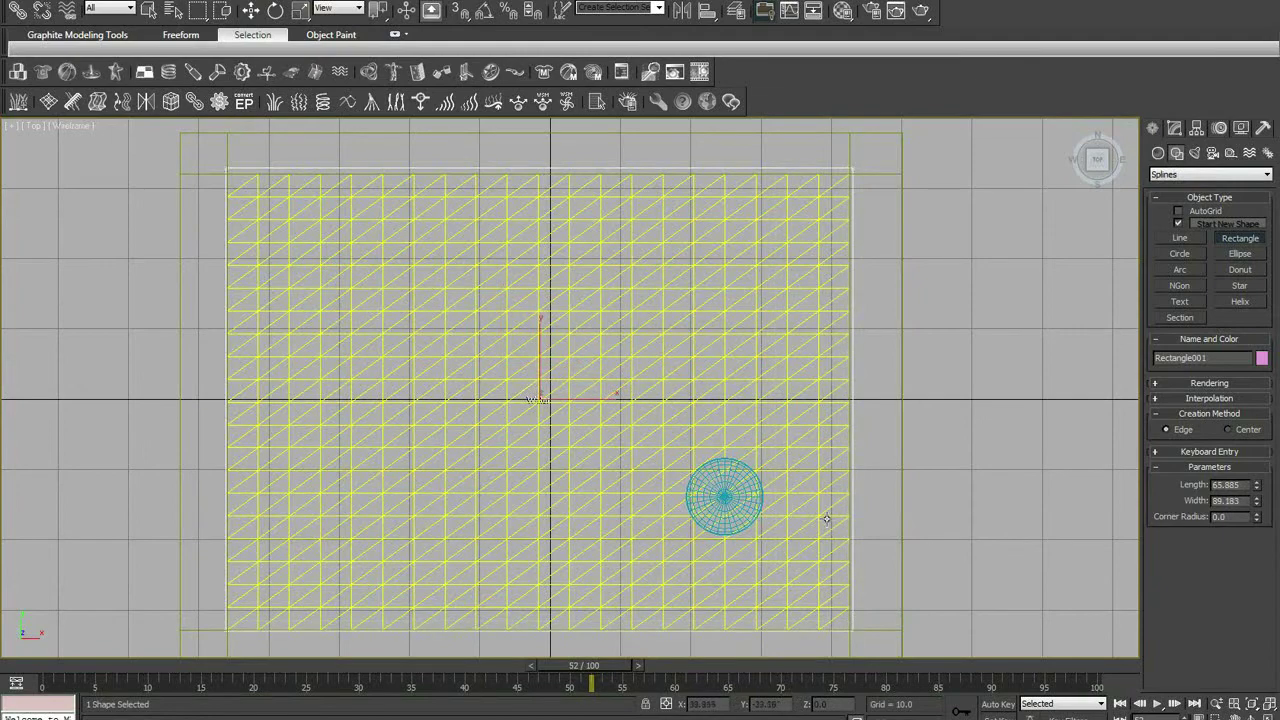
scroll(820, 488, "down", 3)
middle_click_drag(820, 488, 821, 401)
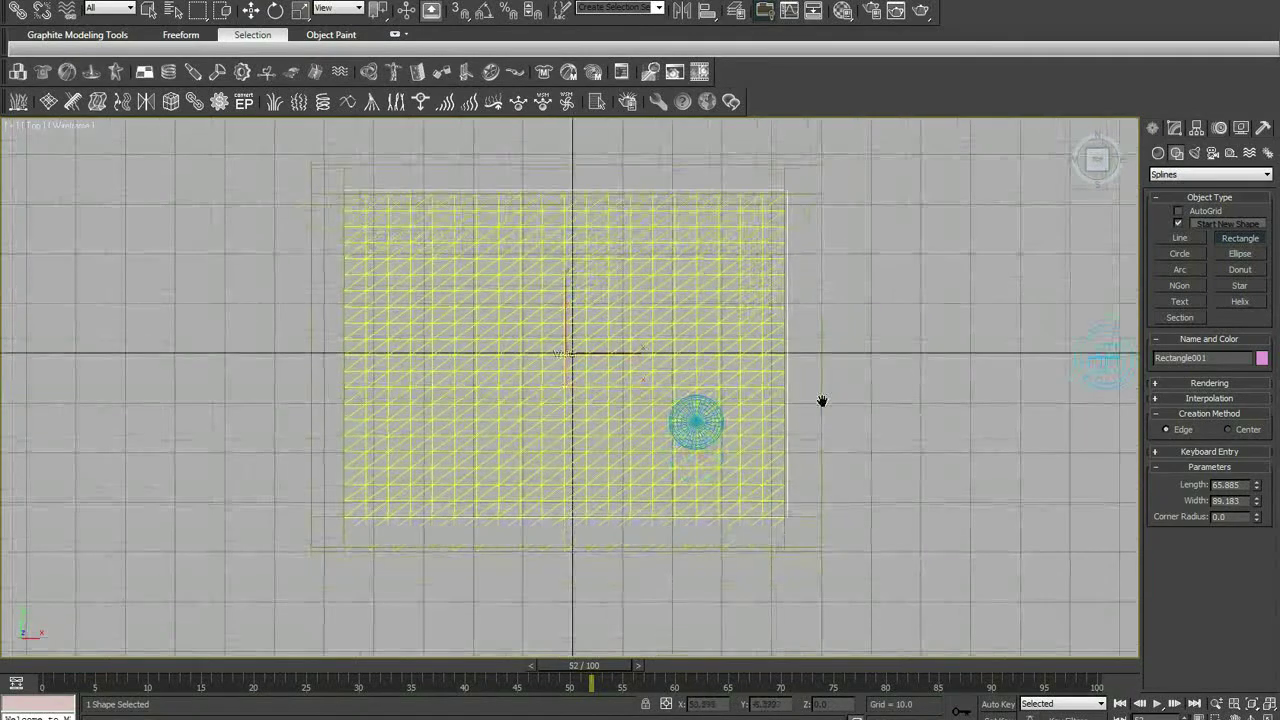
Convert the rectangle to an editable spline and add a Garment Maker modifier to mesh it.
left_click(1174, 128)
right_click(1163, 192)
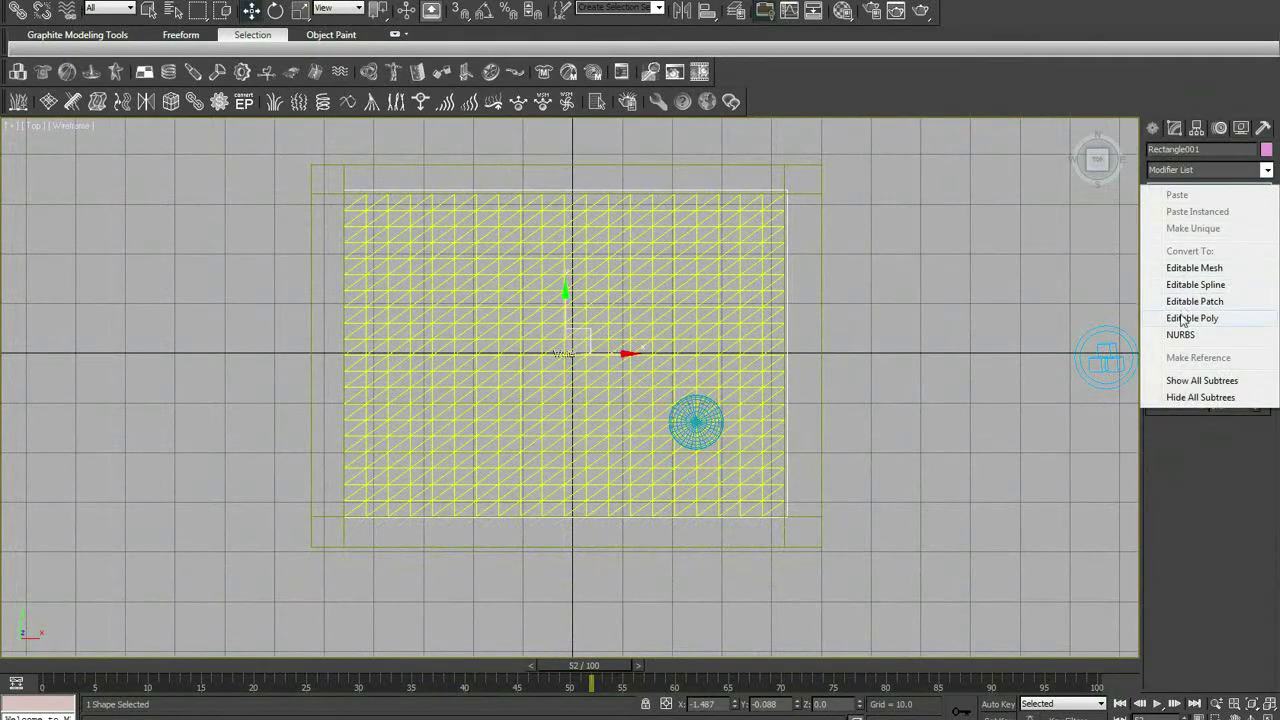
left_click(1185, 296)
left_click(1156, 189)
left_click(1184, 201)
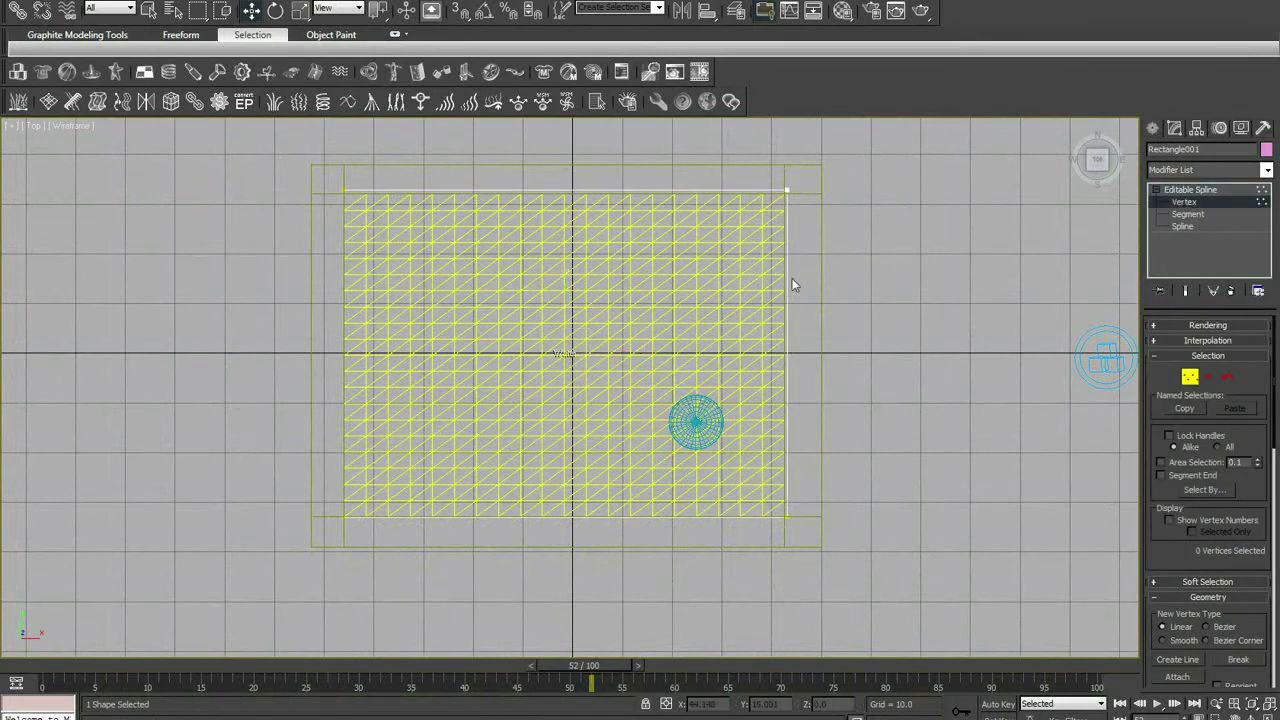
key("ctrl+a")
left_click(1206, 190)
left_click(1204, 170)
left_click(1197, 185)
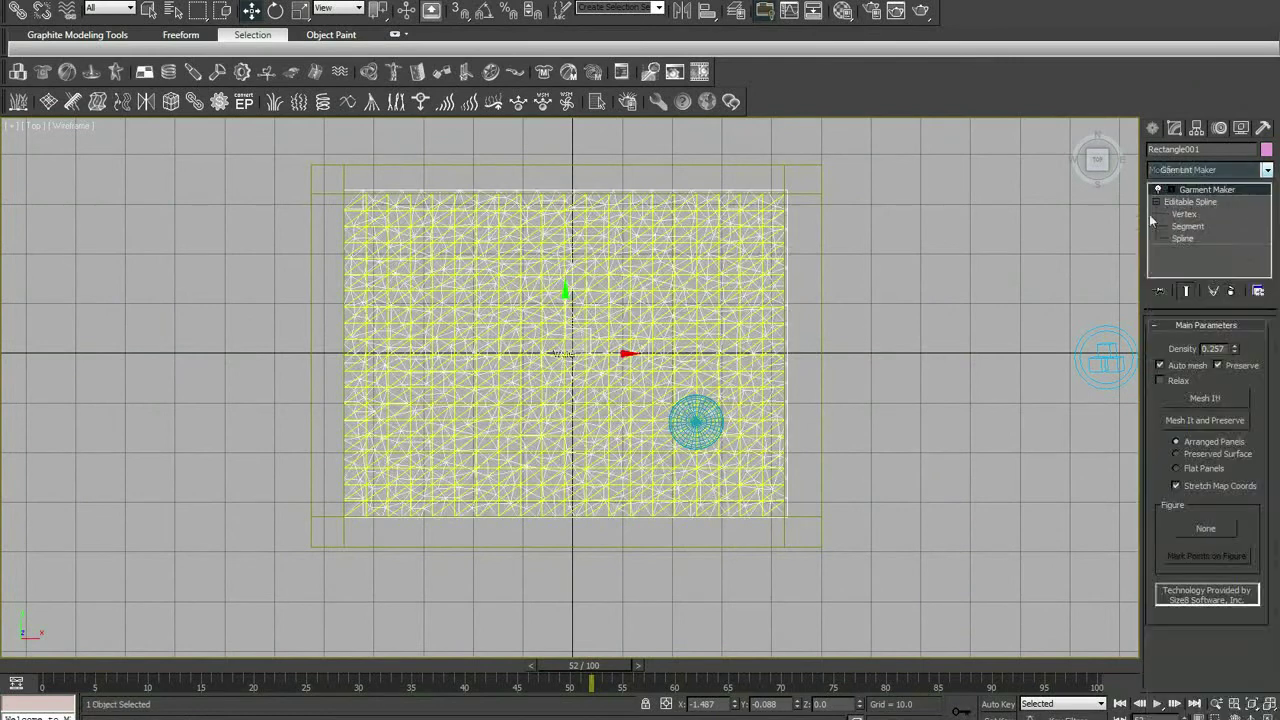
scroll(960, 295, "up", 4)
scroll(867, 301, "down", 4)
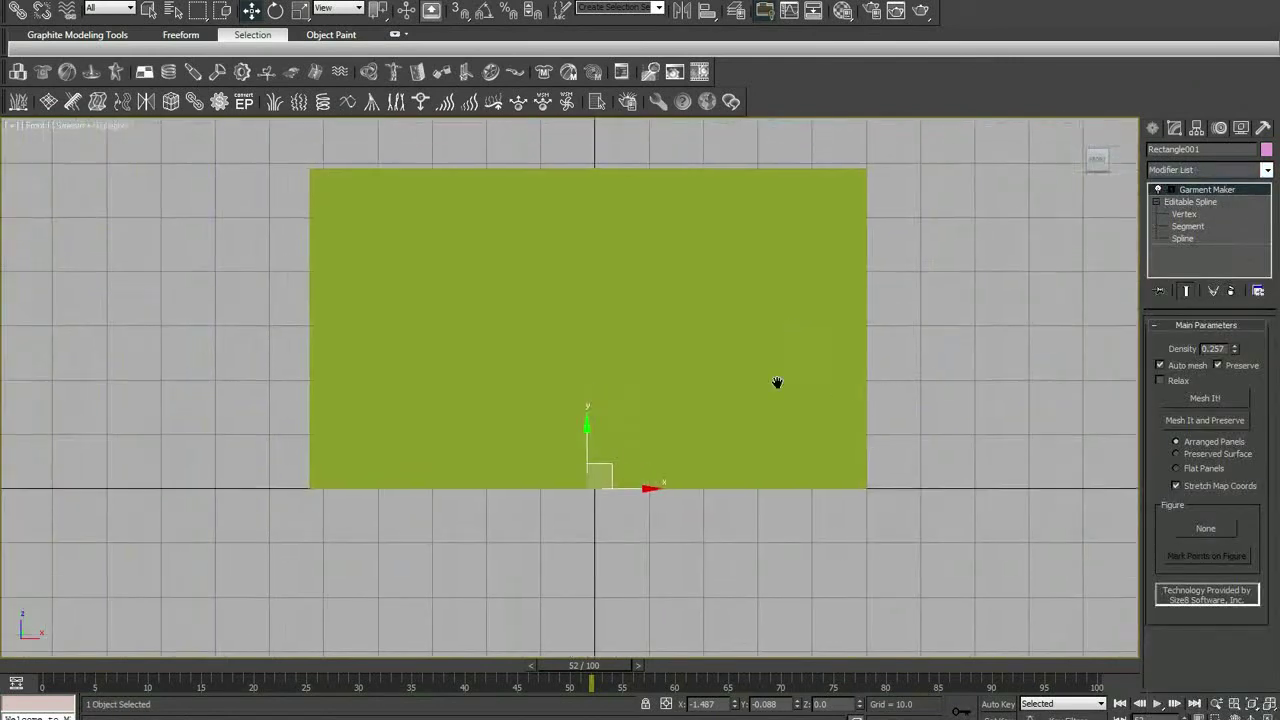
Lift the rectangle above the water and inspect the shaded sheet in perspective.
left_click_drag(589, 480, 614, 242)
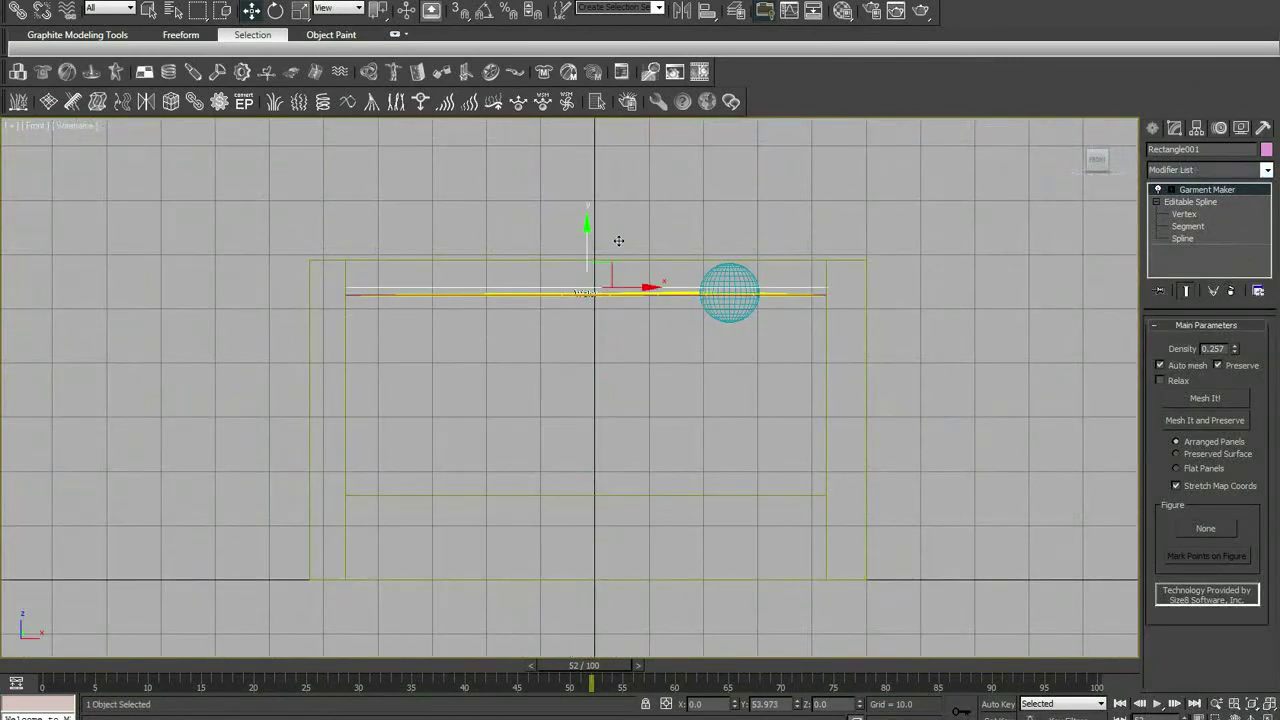
key("p")
mouse_move(735, 249)
middle_mouse_down("alt")
mouse_move(754, 363)
mouse_move(758, 326)
middle_mouse_up("alt")
key("F3")
key("F3")
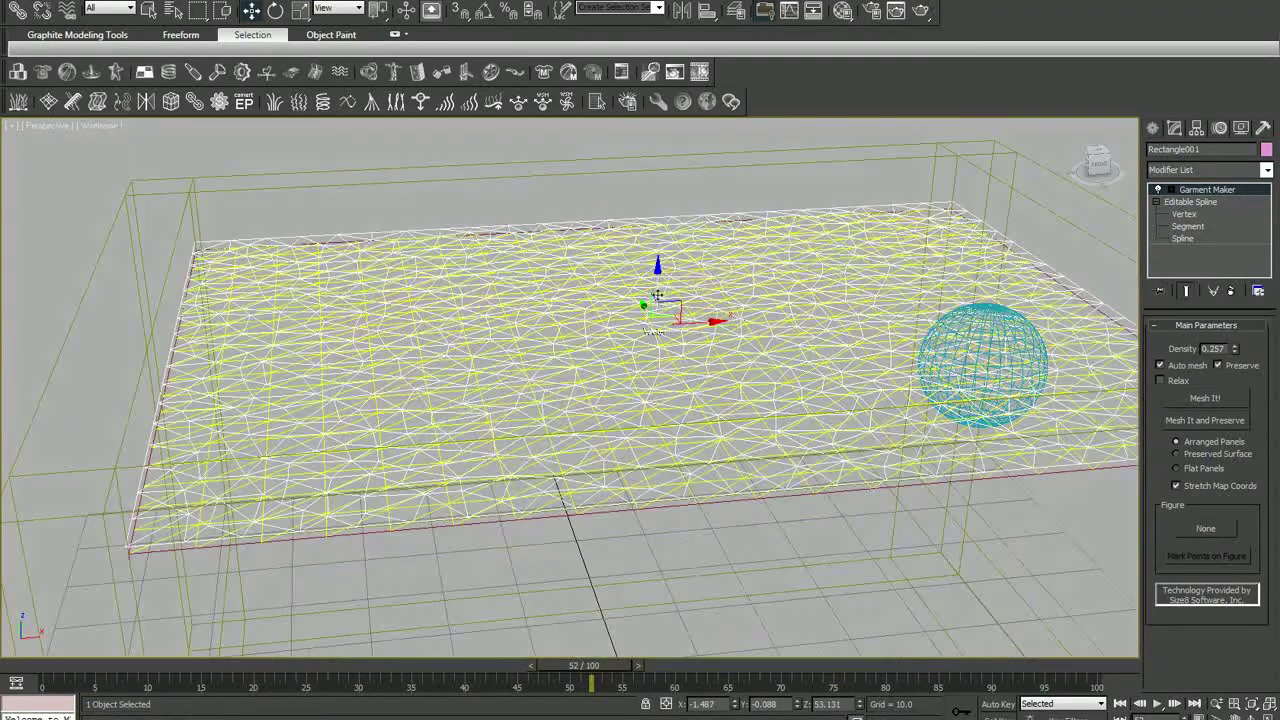
mouse_move(658, 300)
middle_mouse_down("alt")
mouse_move(680, 302)
mouse_move(698, 332)
middle_mouse_up("alt")
scroll(698, 332, "up", 3)
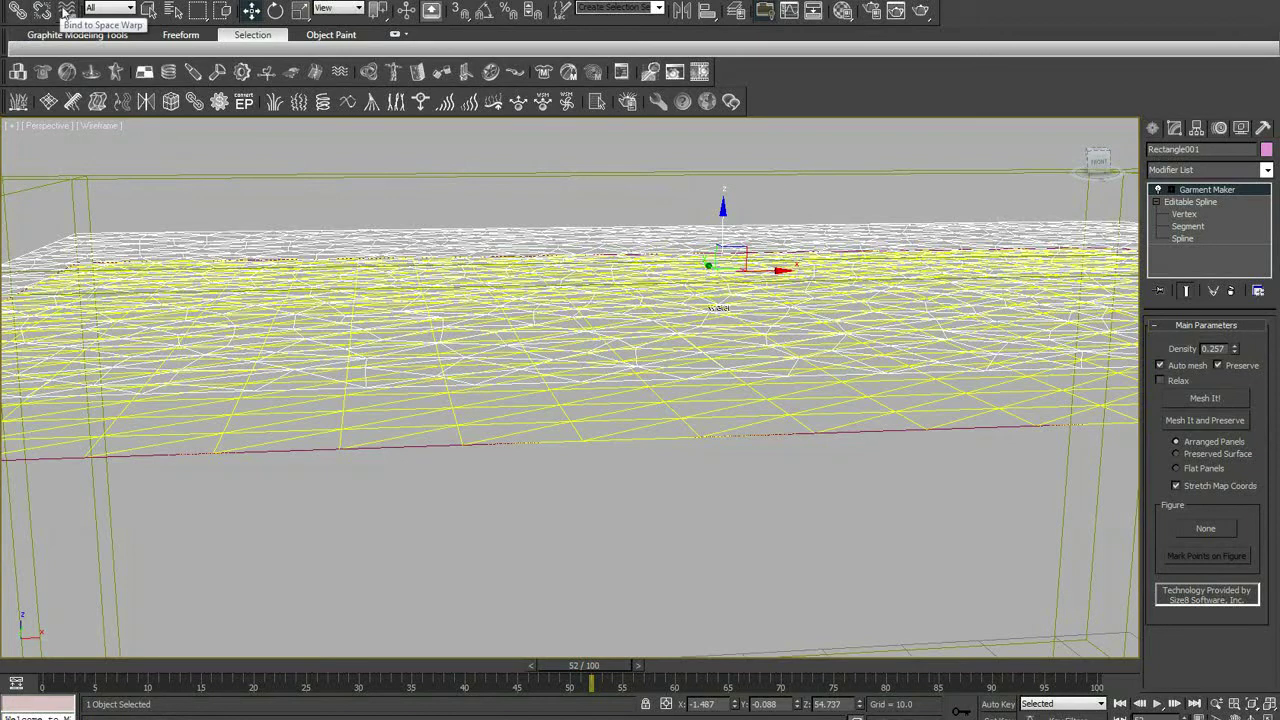
Bind the Rectangle001 water sheet to the Reactor Water space warp.
left_click(65, 10)
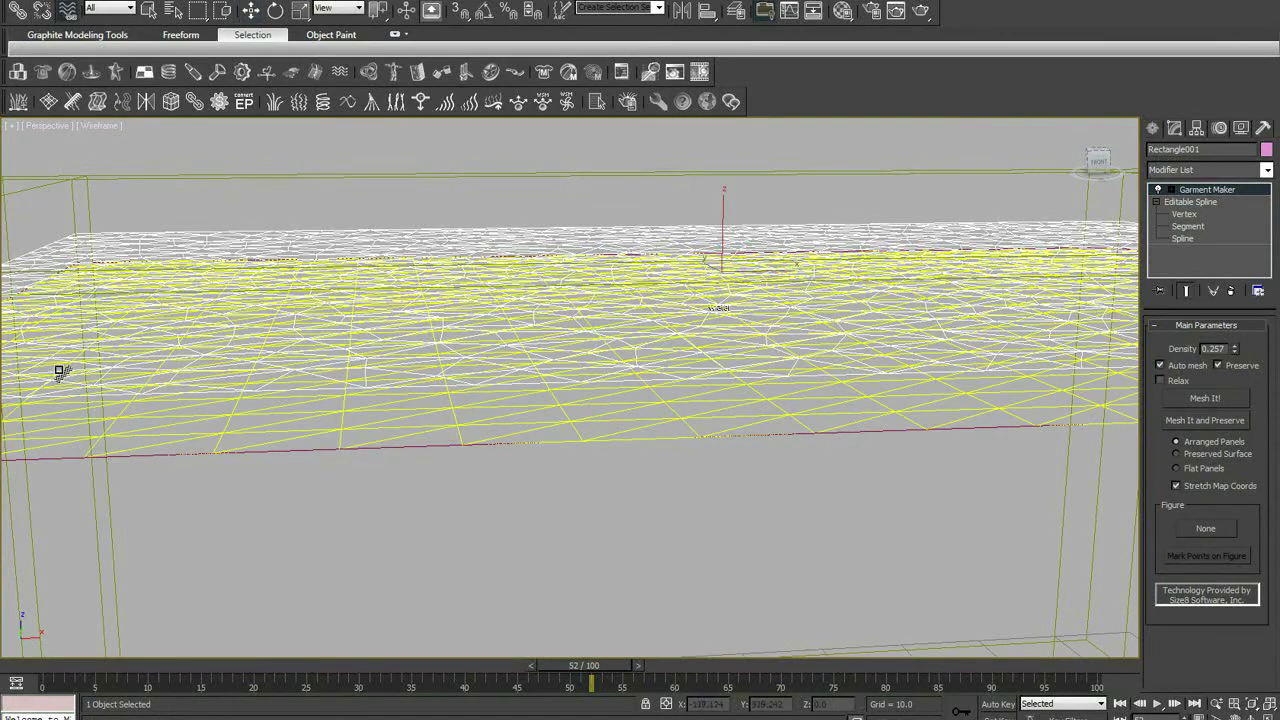
mouse_move(57, 371)
middle_mouse_down("alt")
mouse_move(449, 357)
mouse_move(505, 342)
middle_mouse_up("alt")
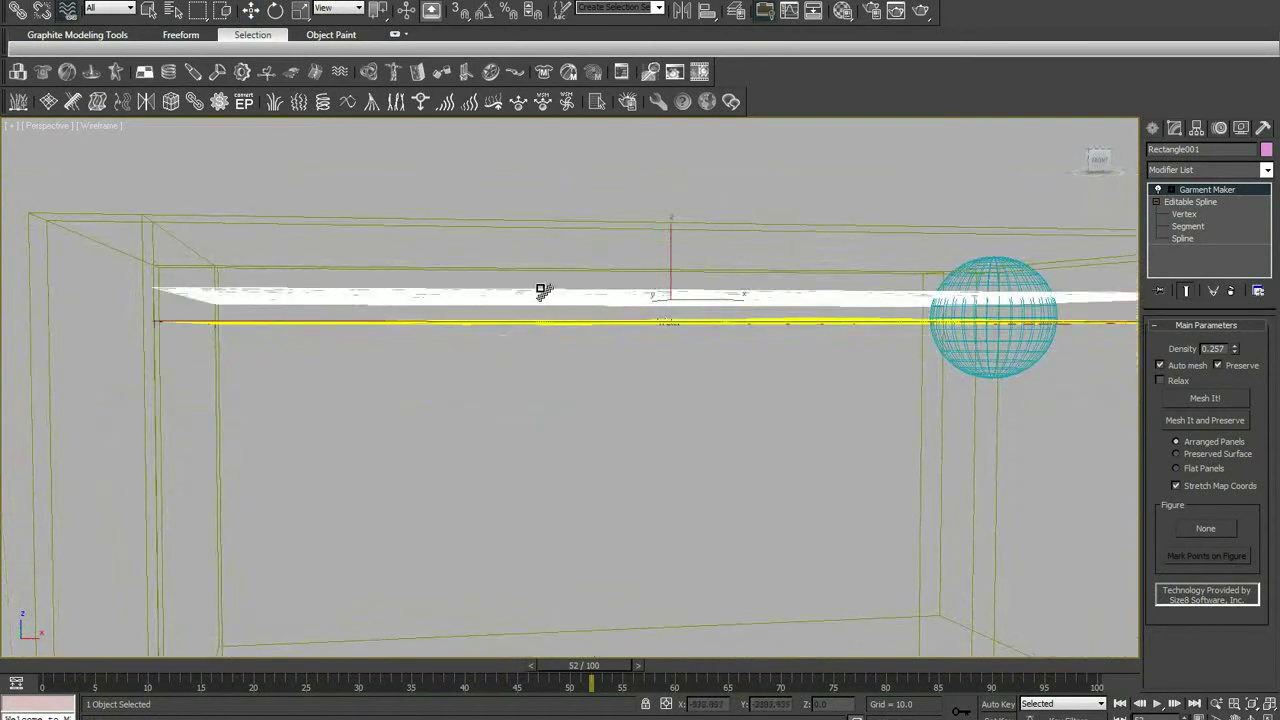
mouse_move(543, 288)
left_mouse_down()
mouse_move(530, 322)
mouse_move(545, 320)
left_mouse_up()
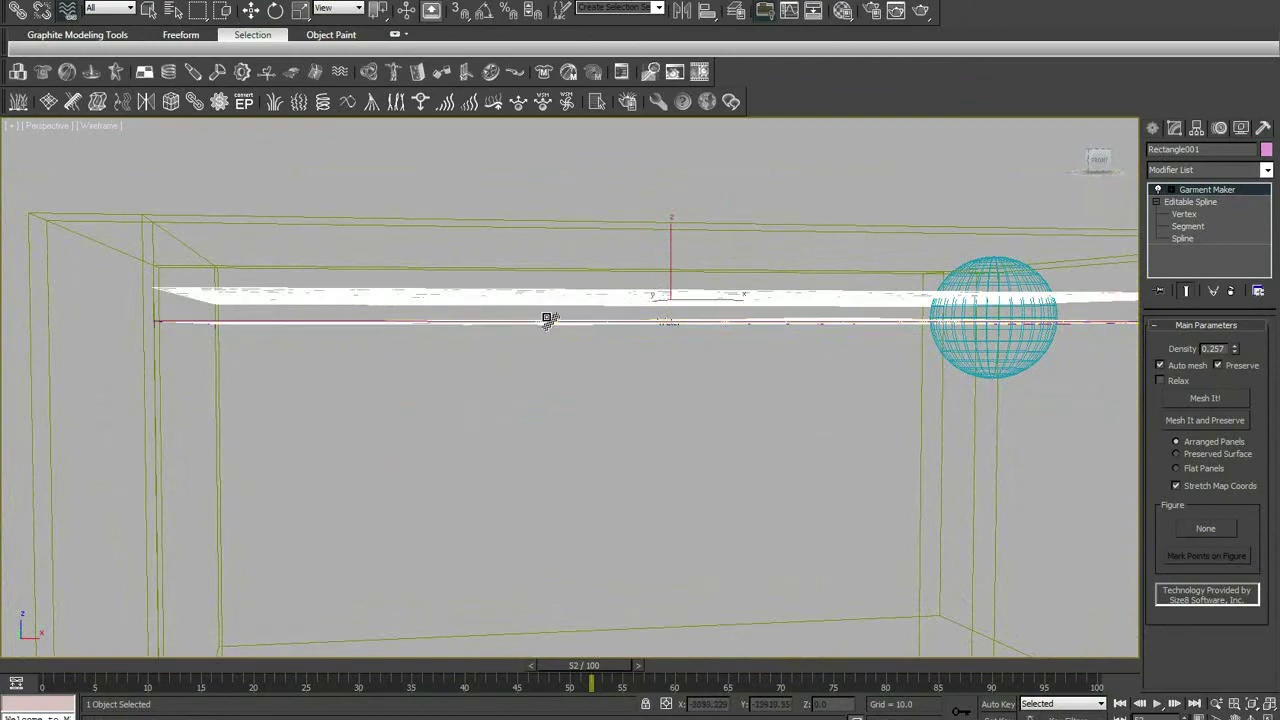
middle_click_drag(671, 294, 419, 552, "alt")
key("F3")
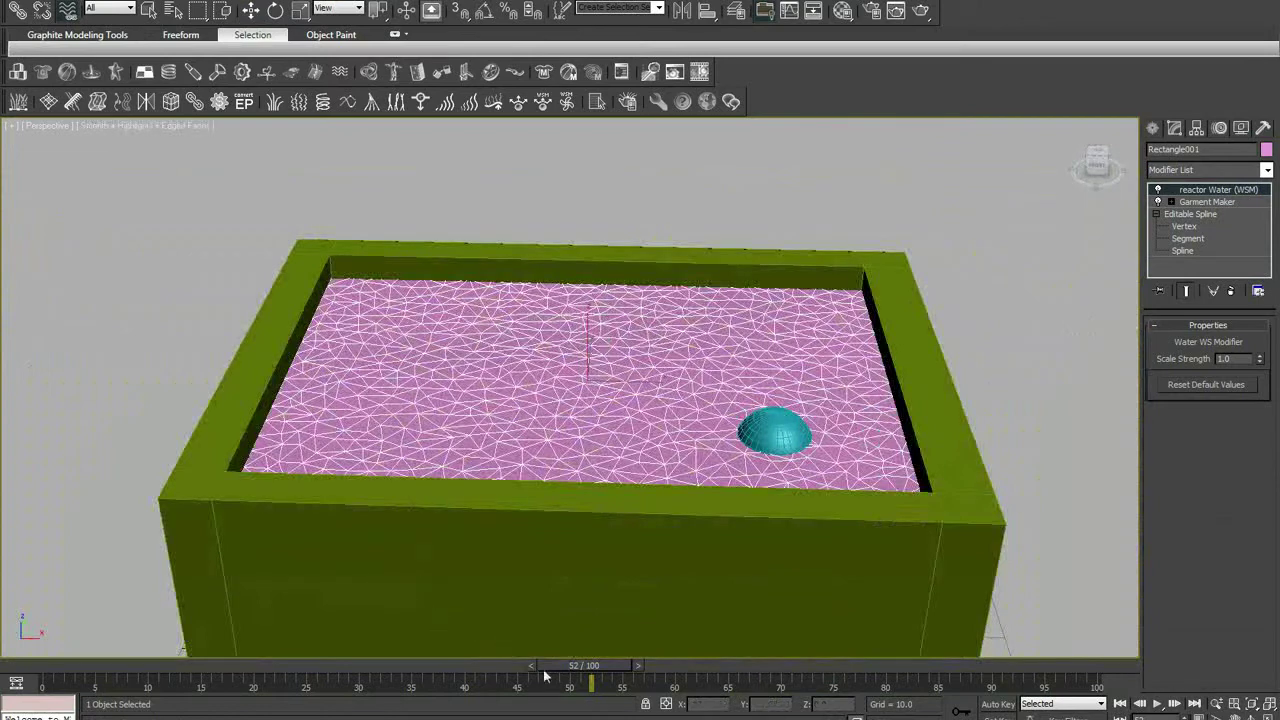
Play the water and sphere animation to frame 50 and render the perspective view.
left_click_drag(567, 665, 3, 610)
key("slash")
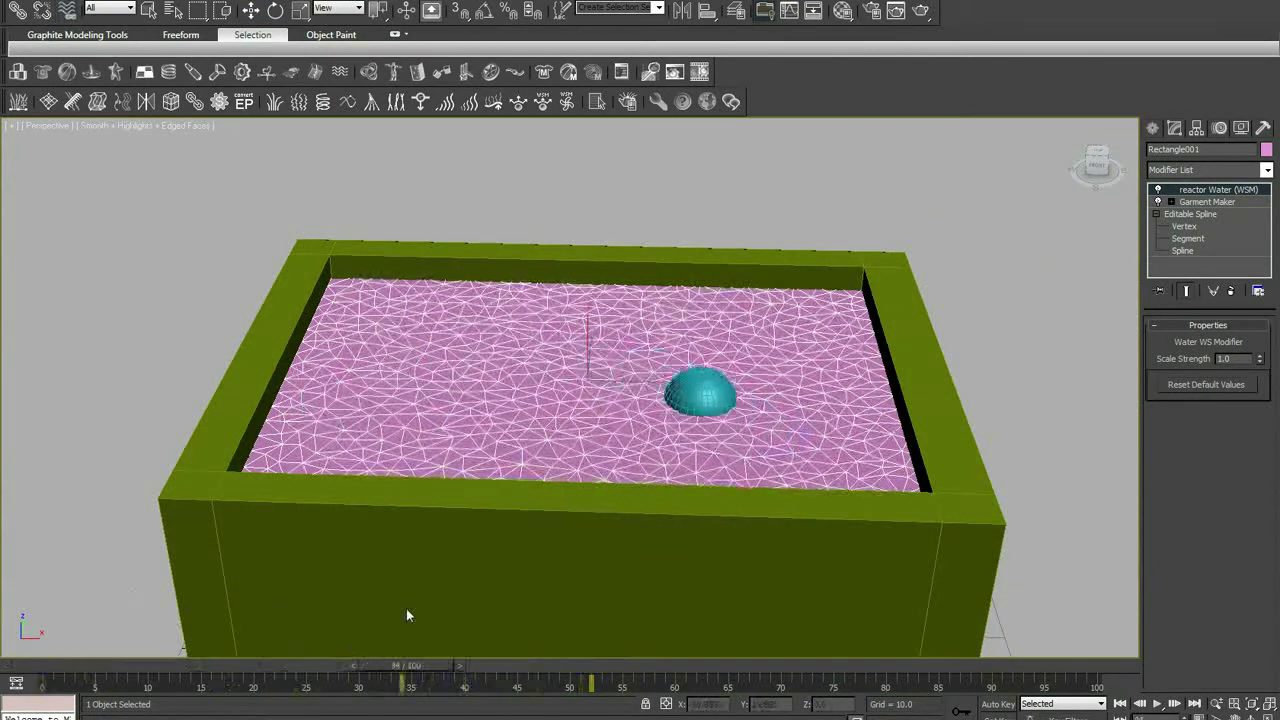
key("F4")
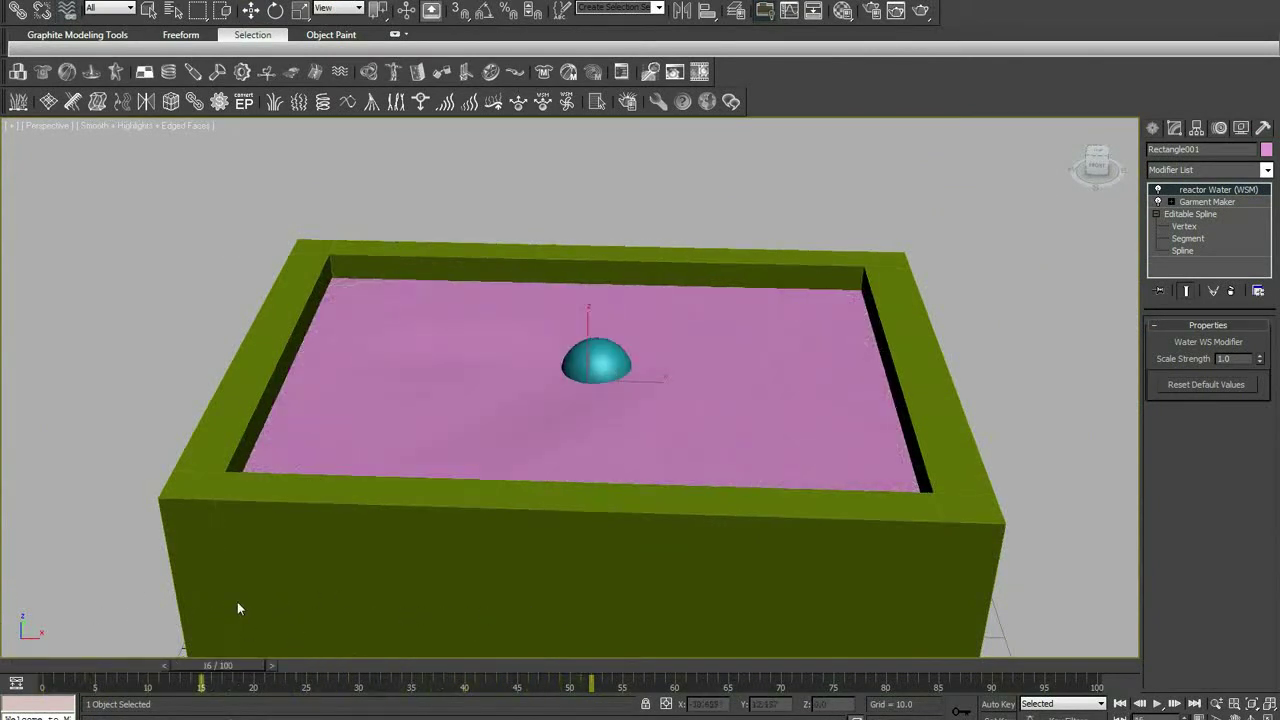
left_click(1158, 704)
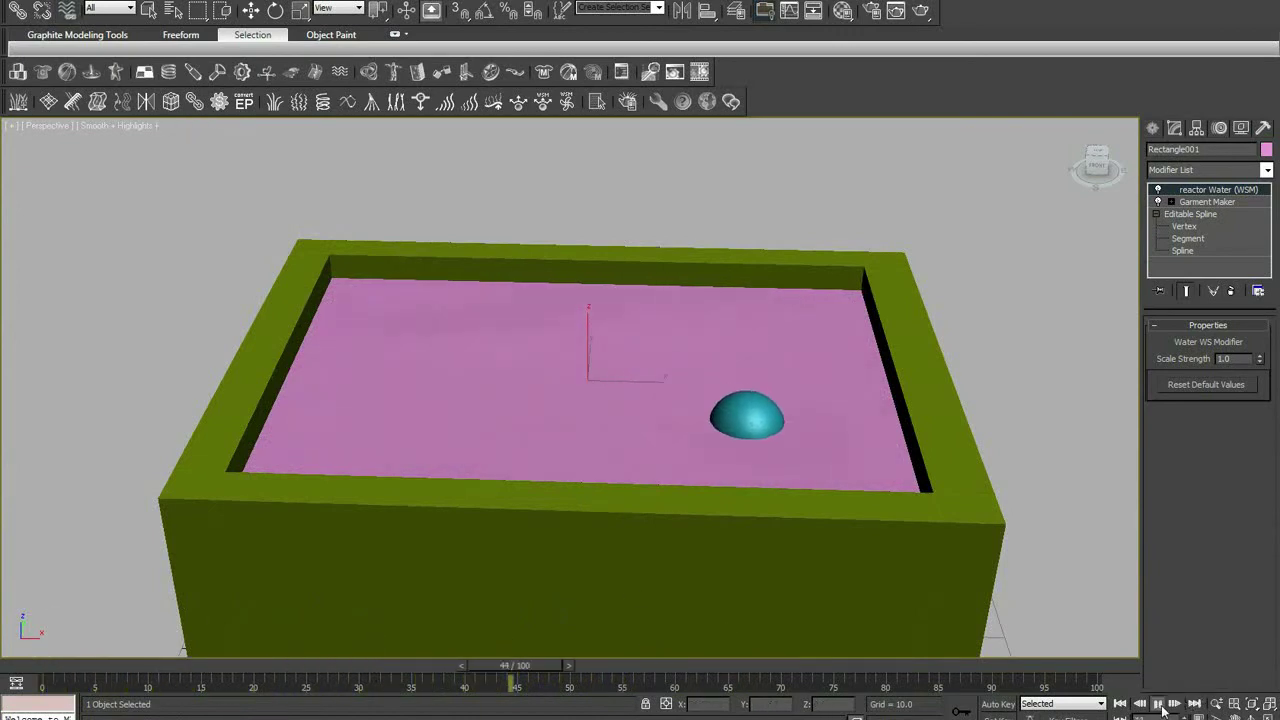
left_click(1158, 704)
left_click(921, 14)
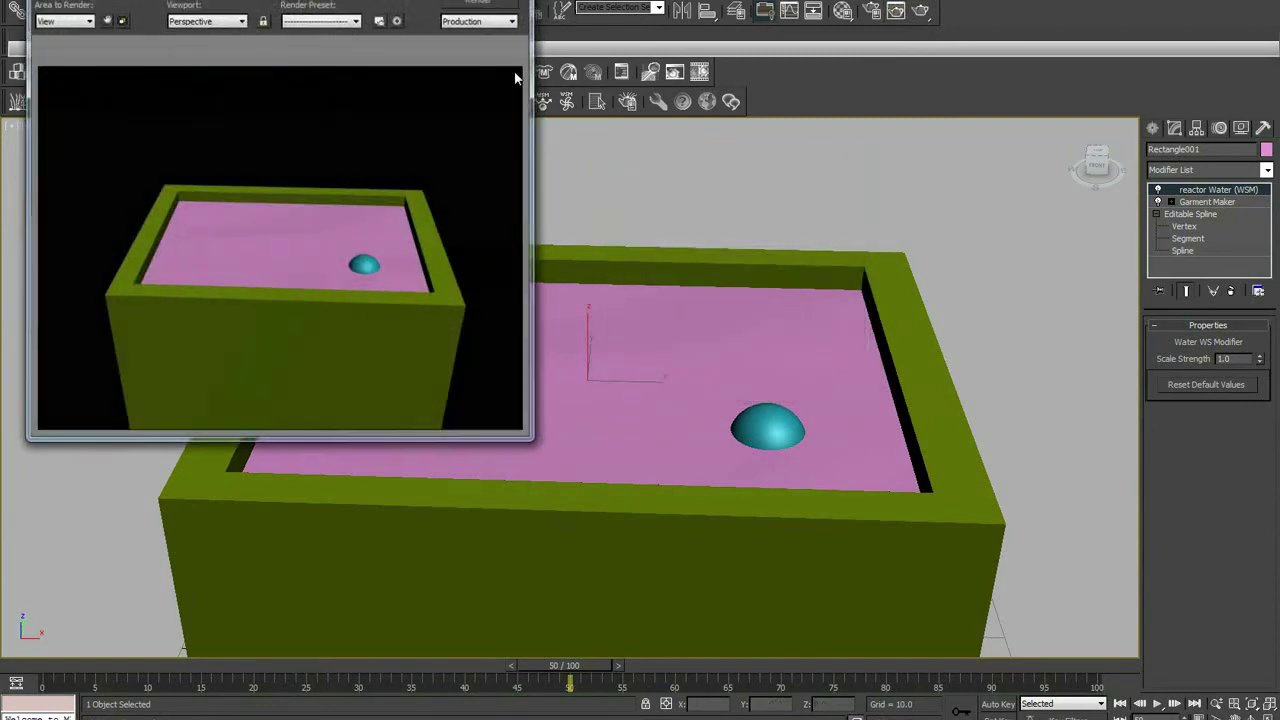
left_click(580, 322)
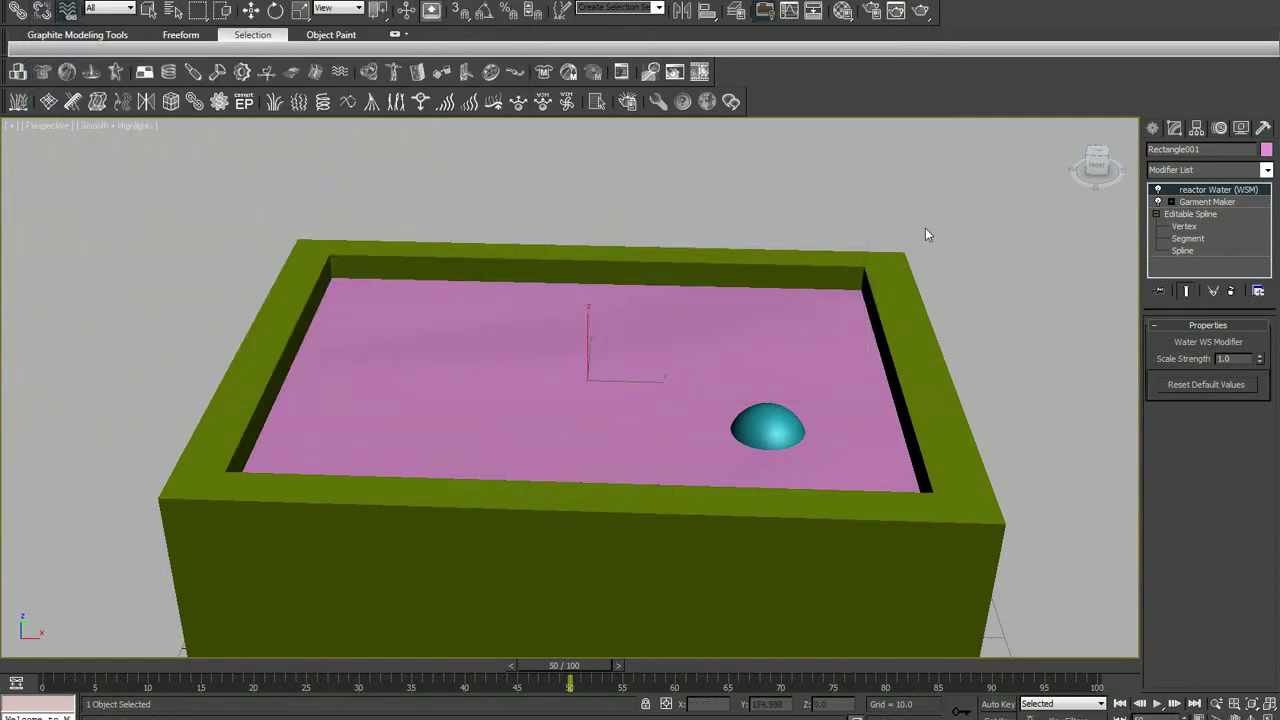
left_click(987, 215)
Draw a new rectangle over the container in the Top view.
right_click(876, 226)
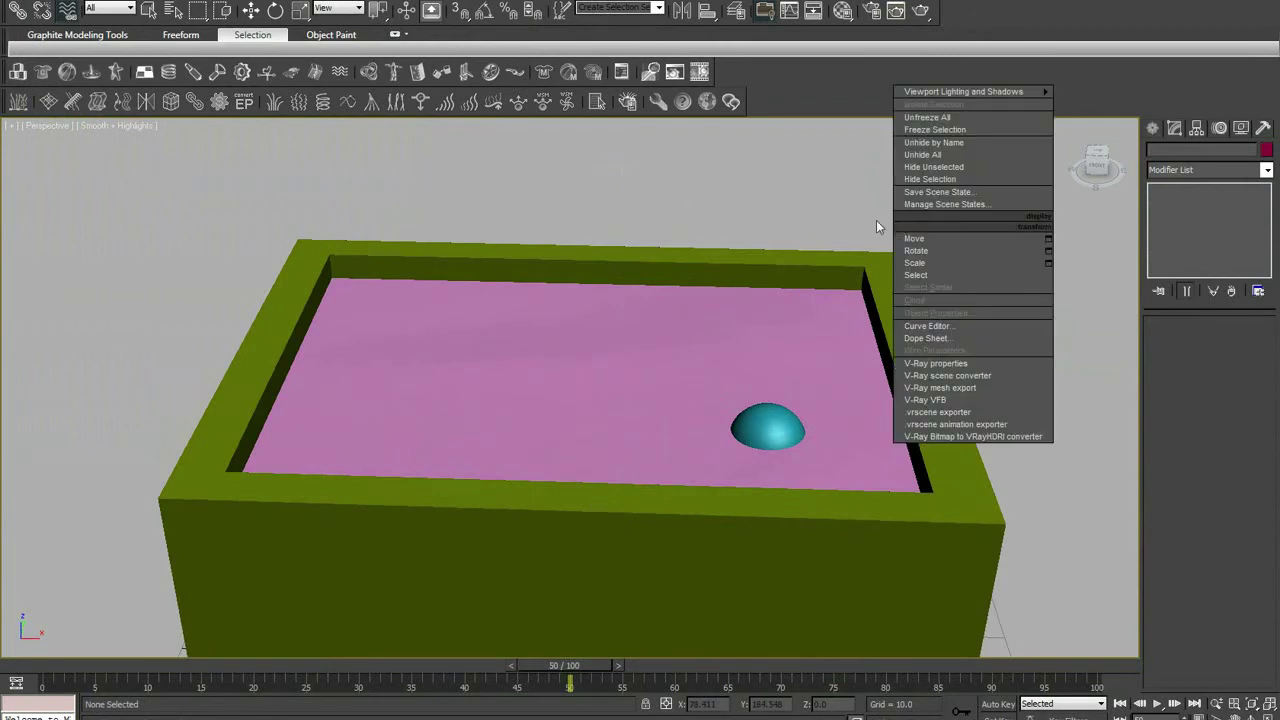
left_click(783, 215)
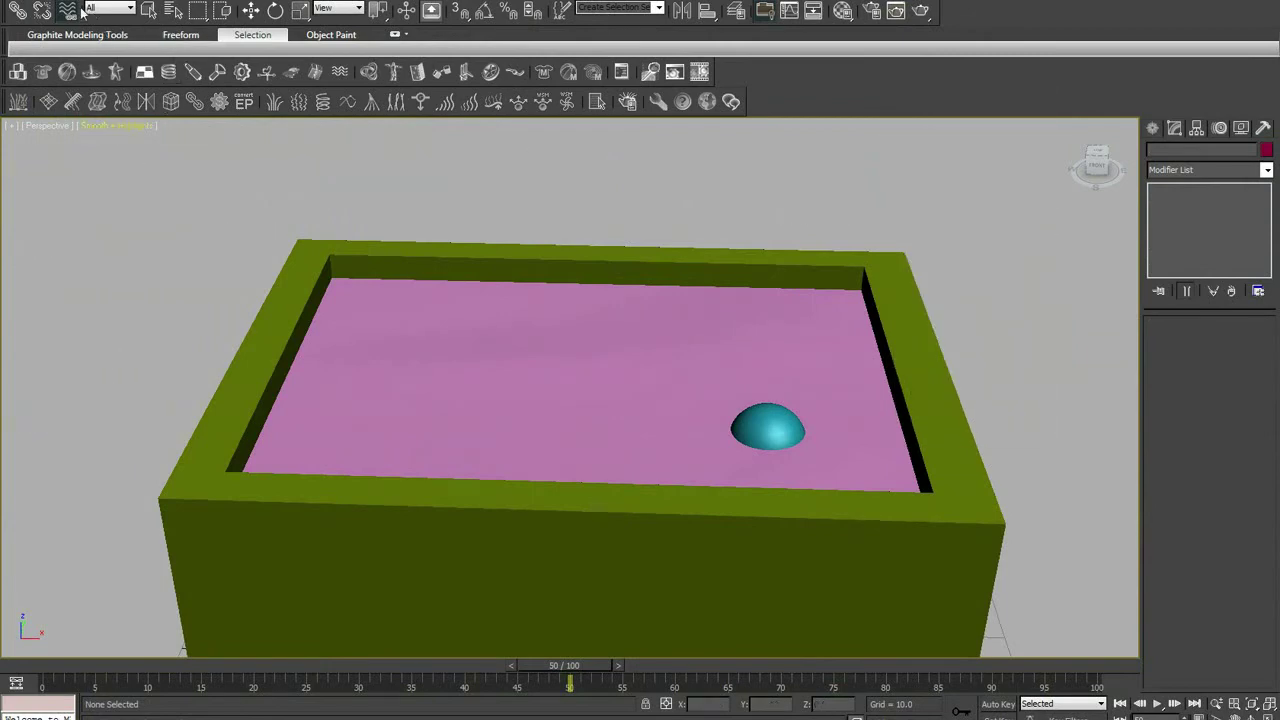
left_click(117, 125)
left_click(81, 193)
key("z")
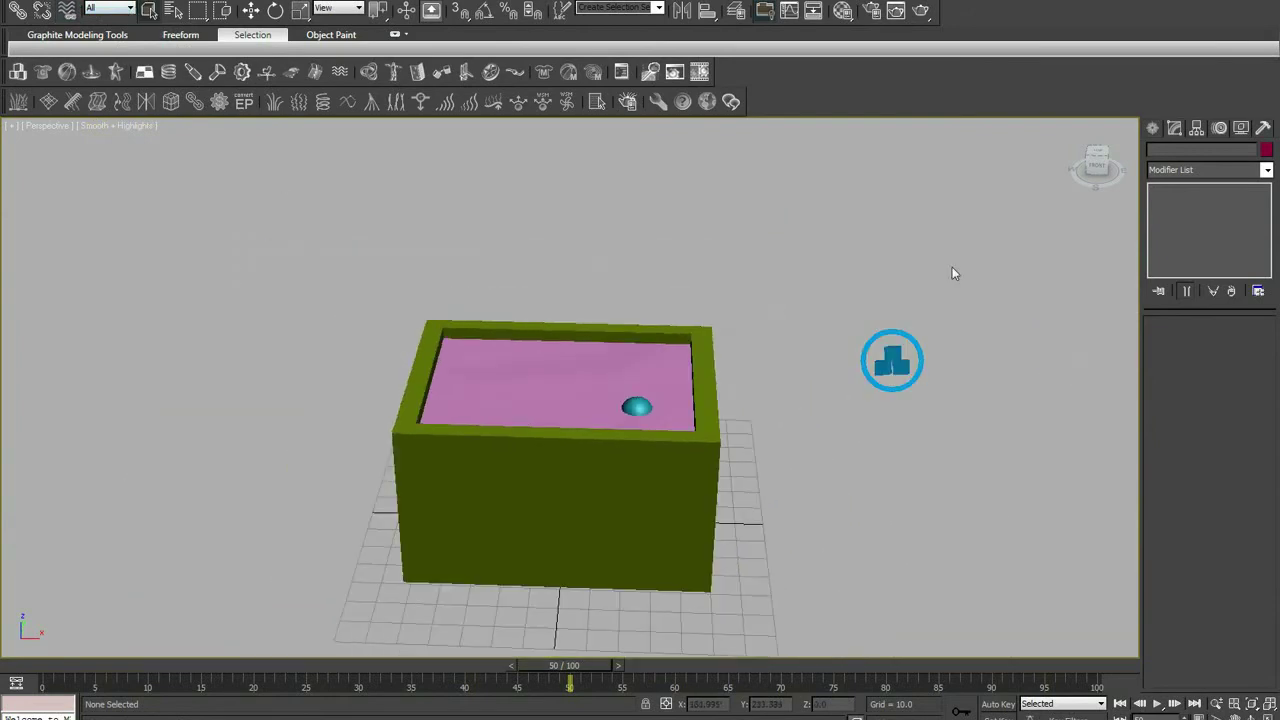
left_click(1153, 128)
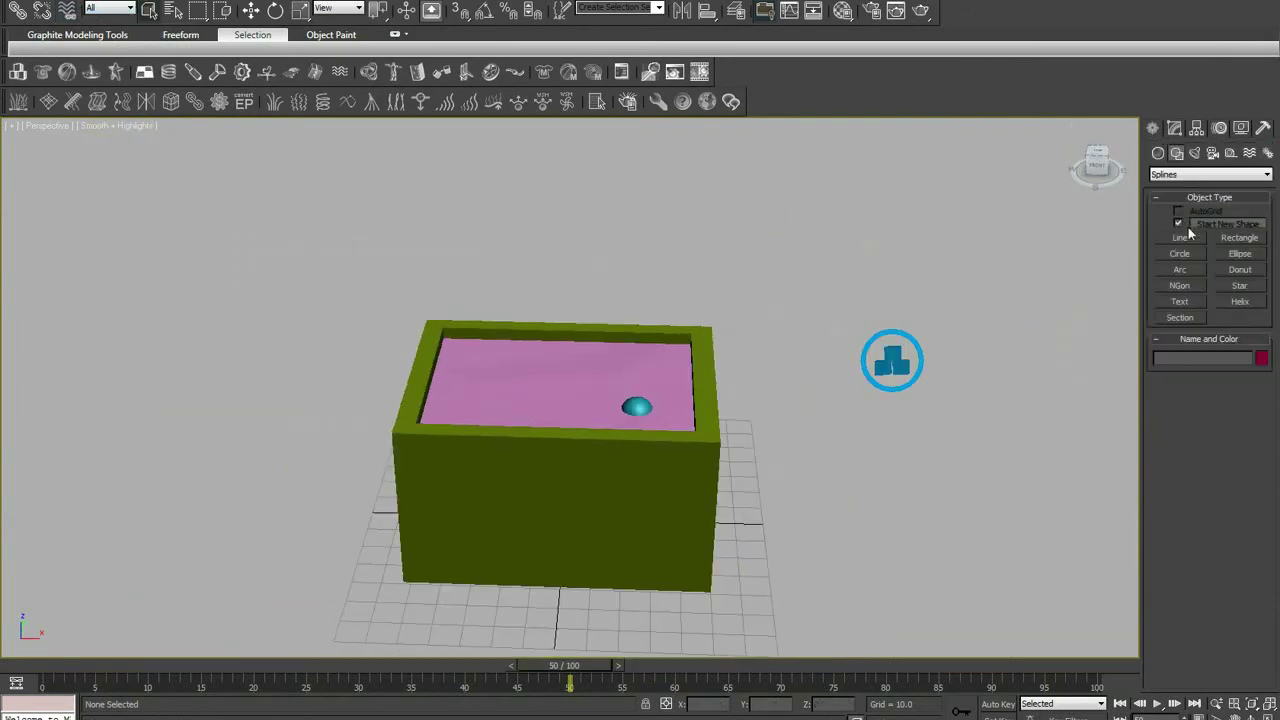
left_click(1240, 238)
key("t")
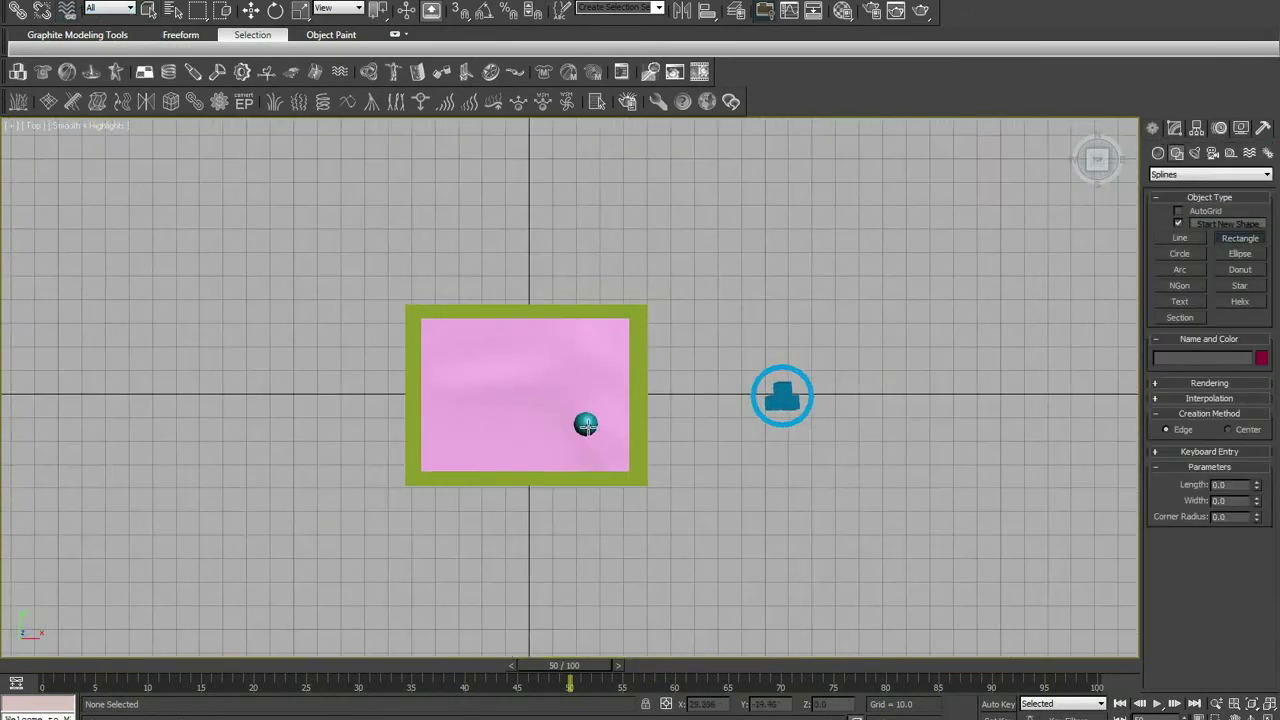
scroll(585, 425, "down", 2)
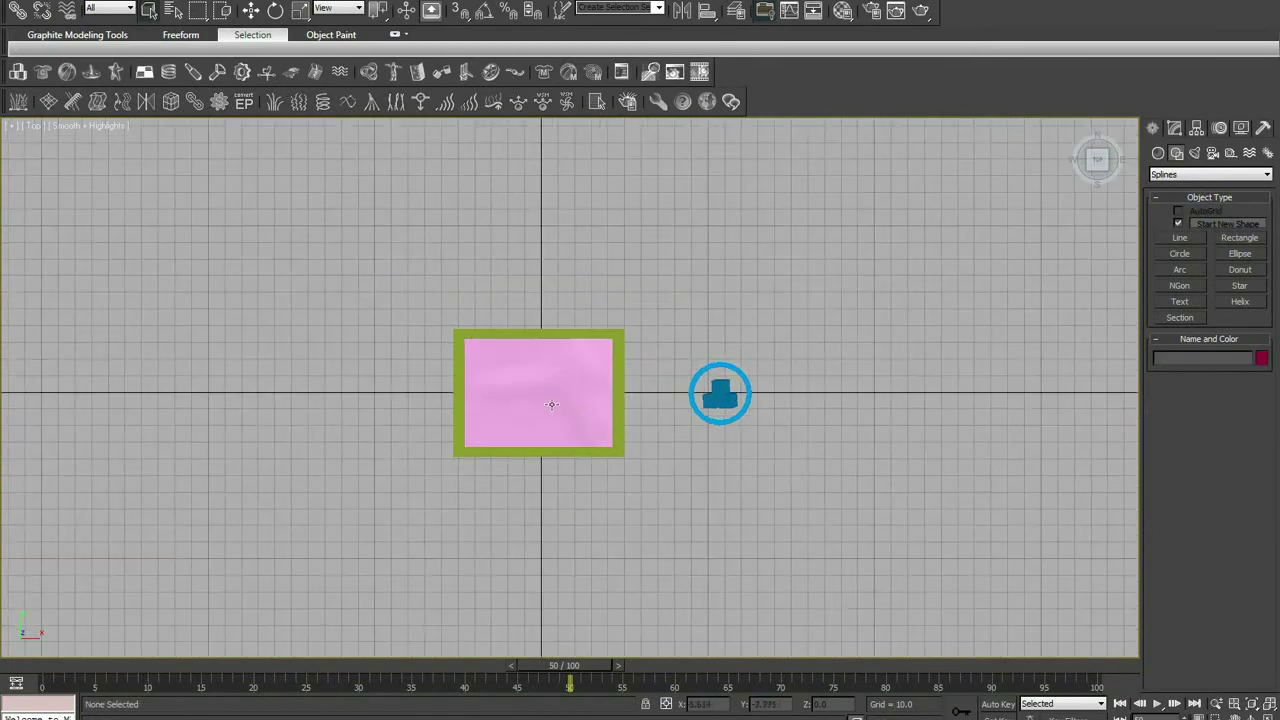
left_click(1240, 238)
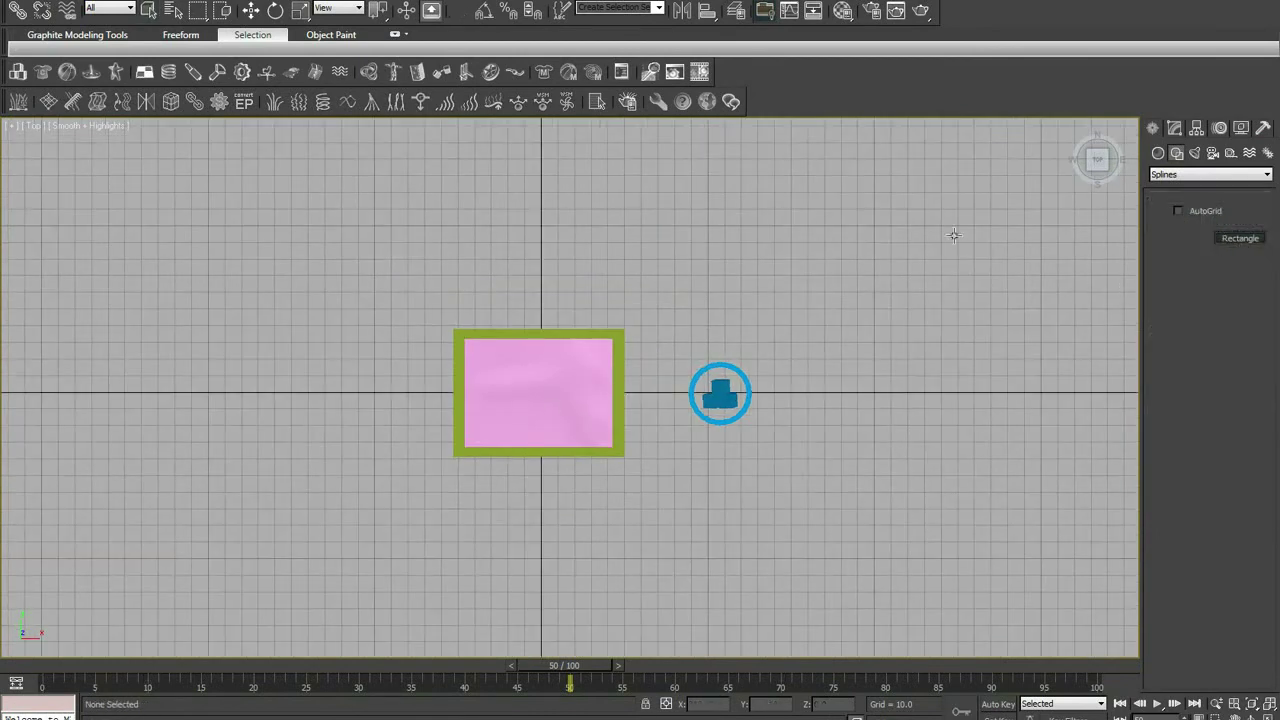
left_click_drag(499, 365, 590, 428)
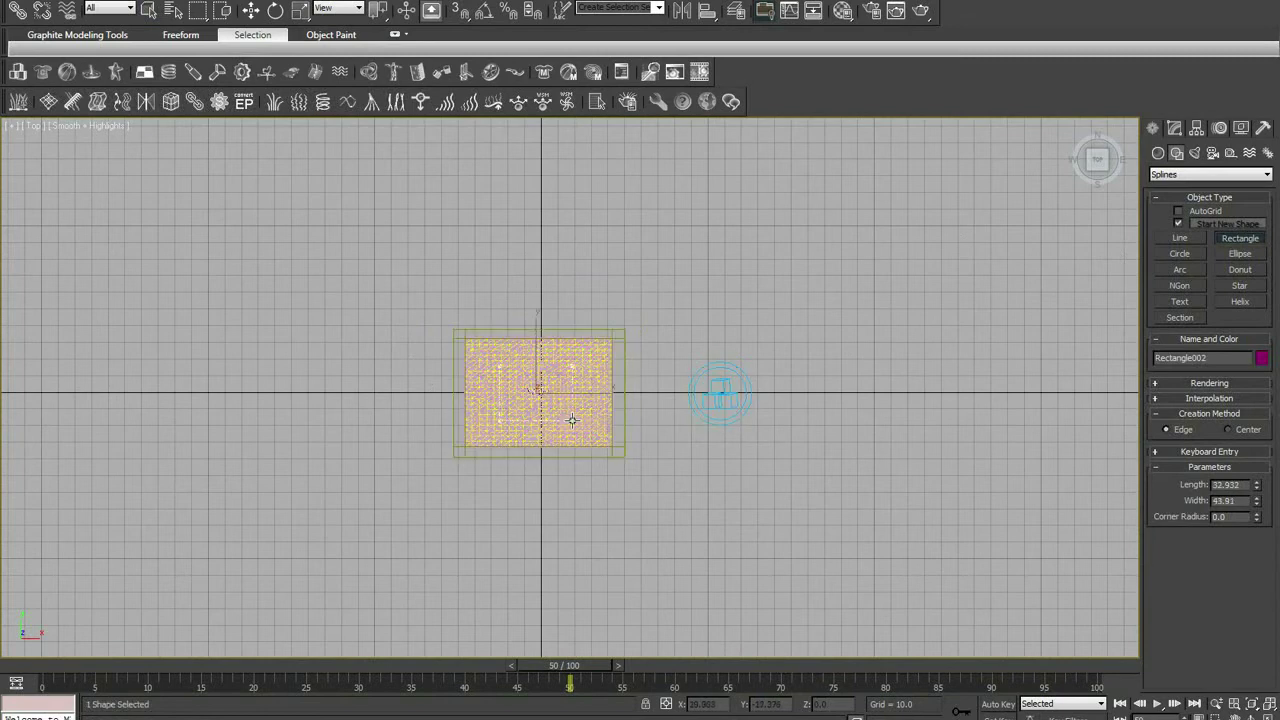
Raise the new rectangle above the container and view it shaded in perspective.
key("f")
key("l")
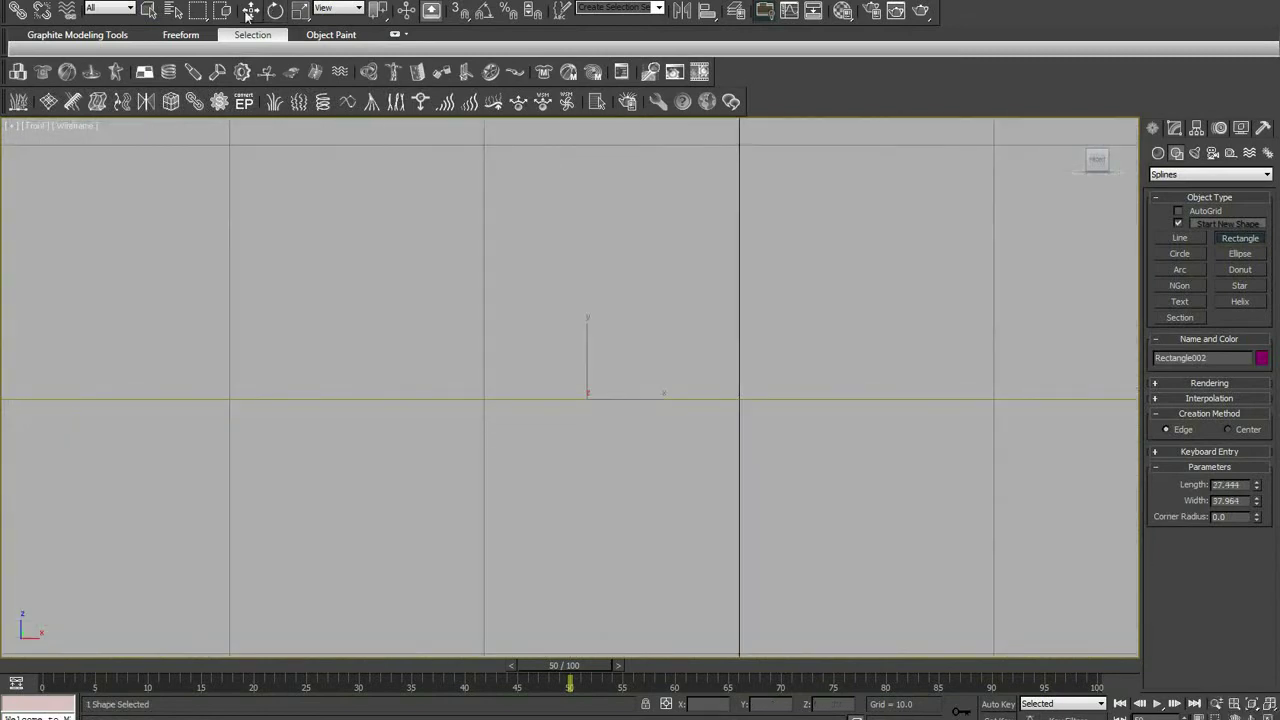
key("w")
key("f")
key("l")
left_click_drag(572, 364, 578, 215)
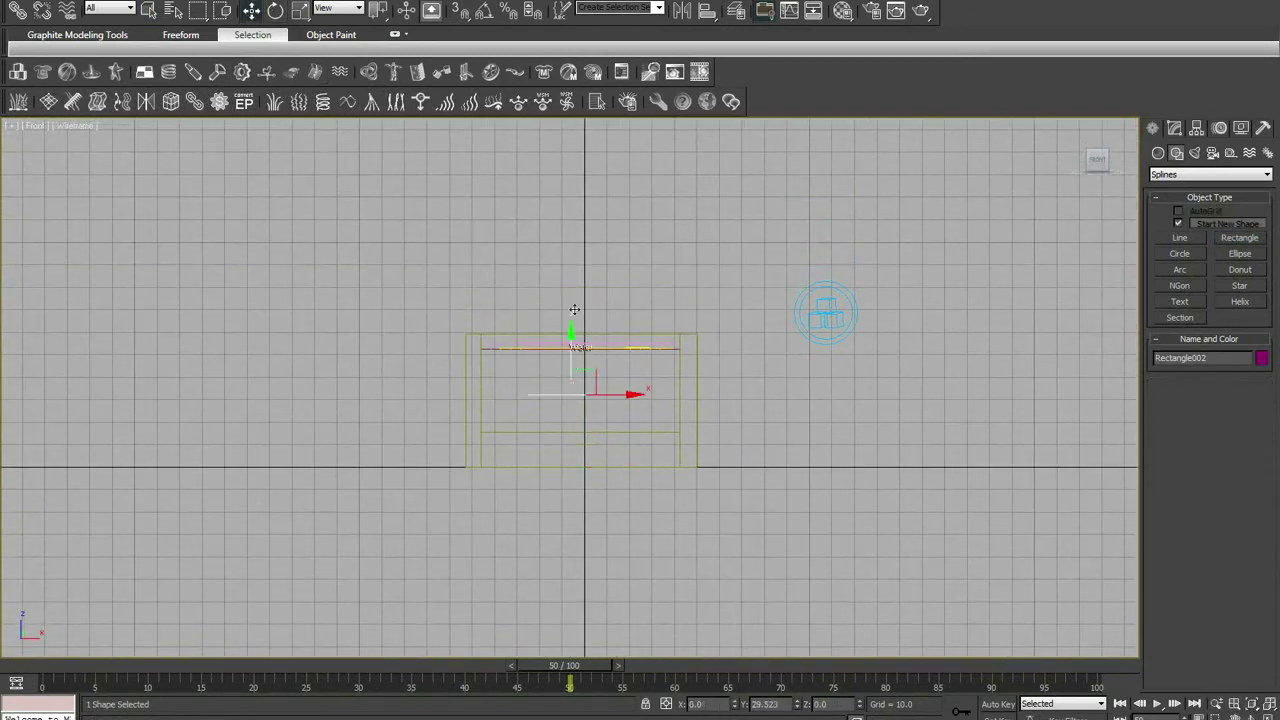
key("p")
key("F3")
middle_click_drag(580, 262, 582, 347, "alt")
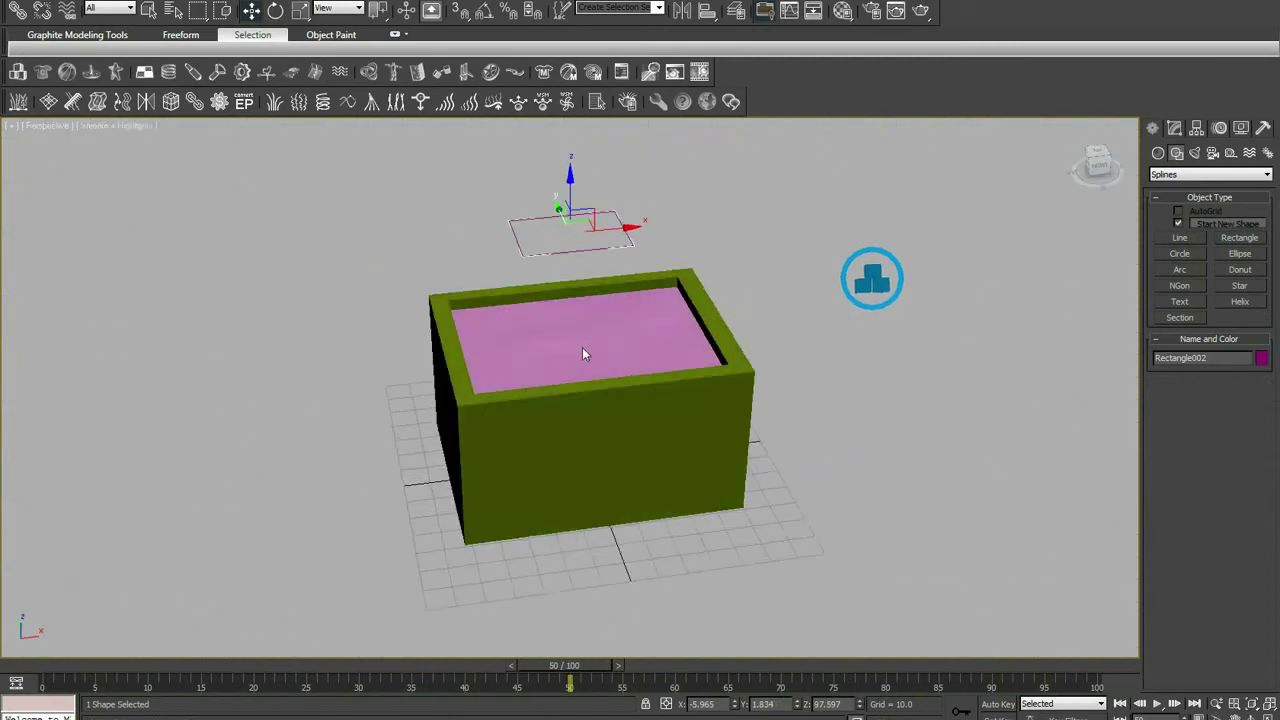
Convert the new rectangle to an editable spline and make it Reactor Cloth.
left_click(1181, 128)
right_click(1185, 192)
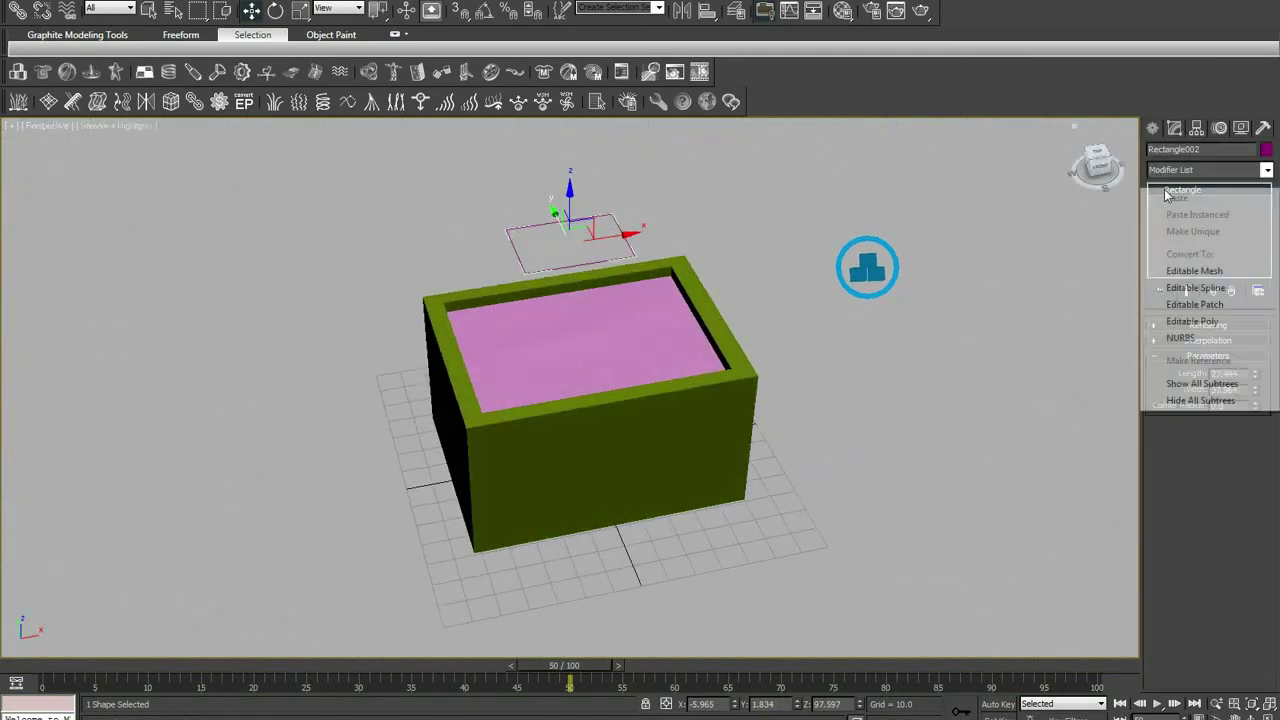
left_click(1190, 290)
left_click(1155, 189)
left_click(1184, 202)
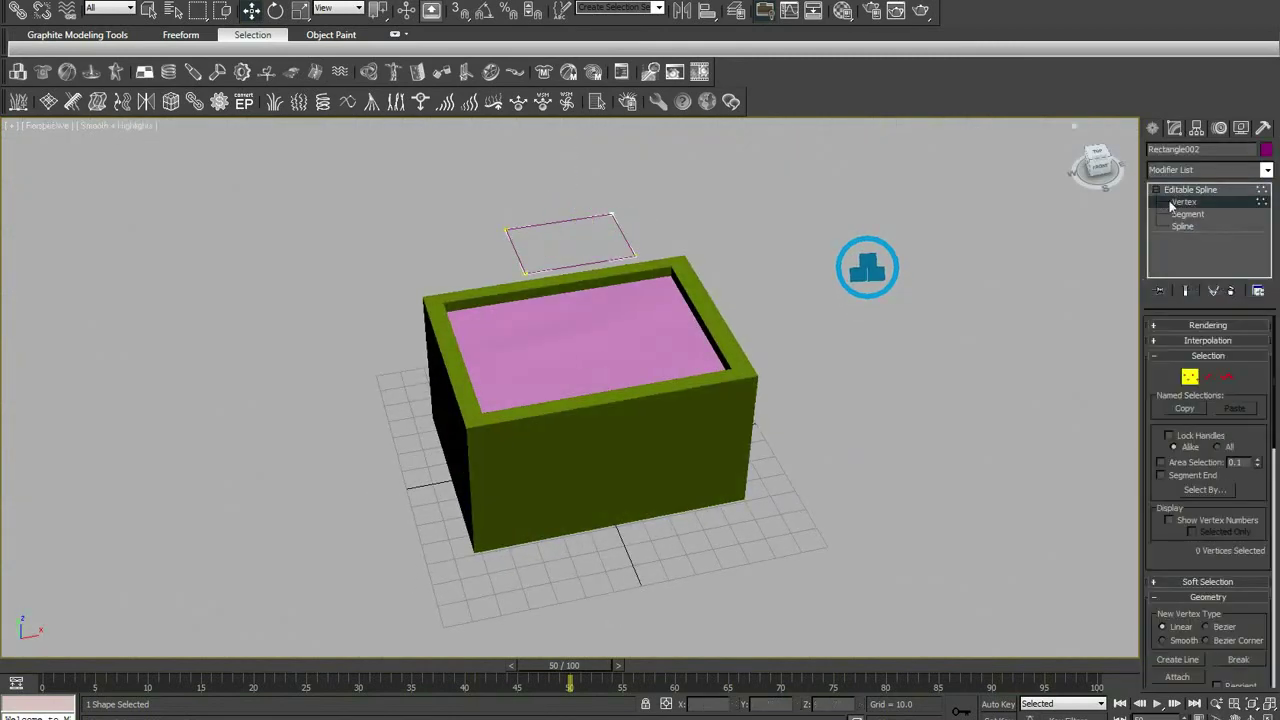
key("ctrl+a")
key("ctrl+d")
left_click(1192, 190)
left_click(1200, 170)
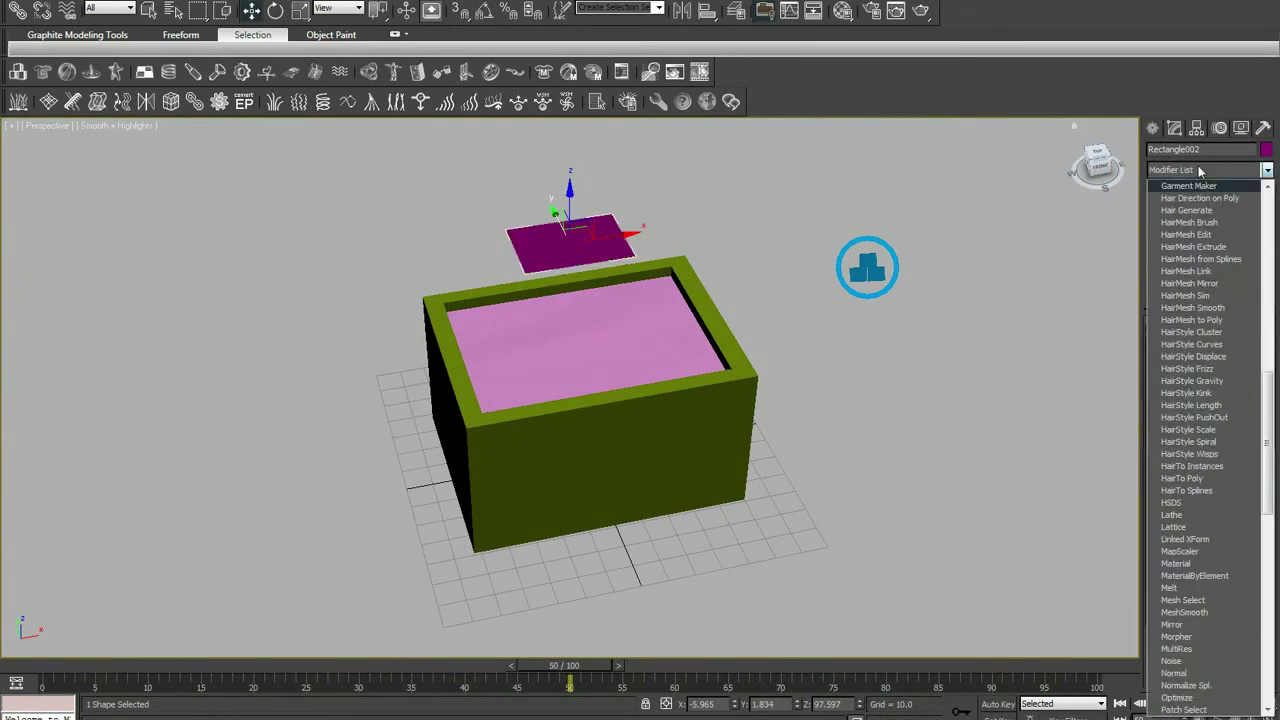
scroll(1190, 300, "down", 10)
left_click(1185, 234)
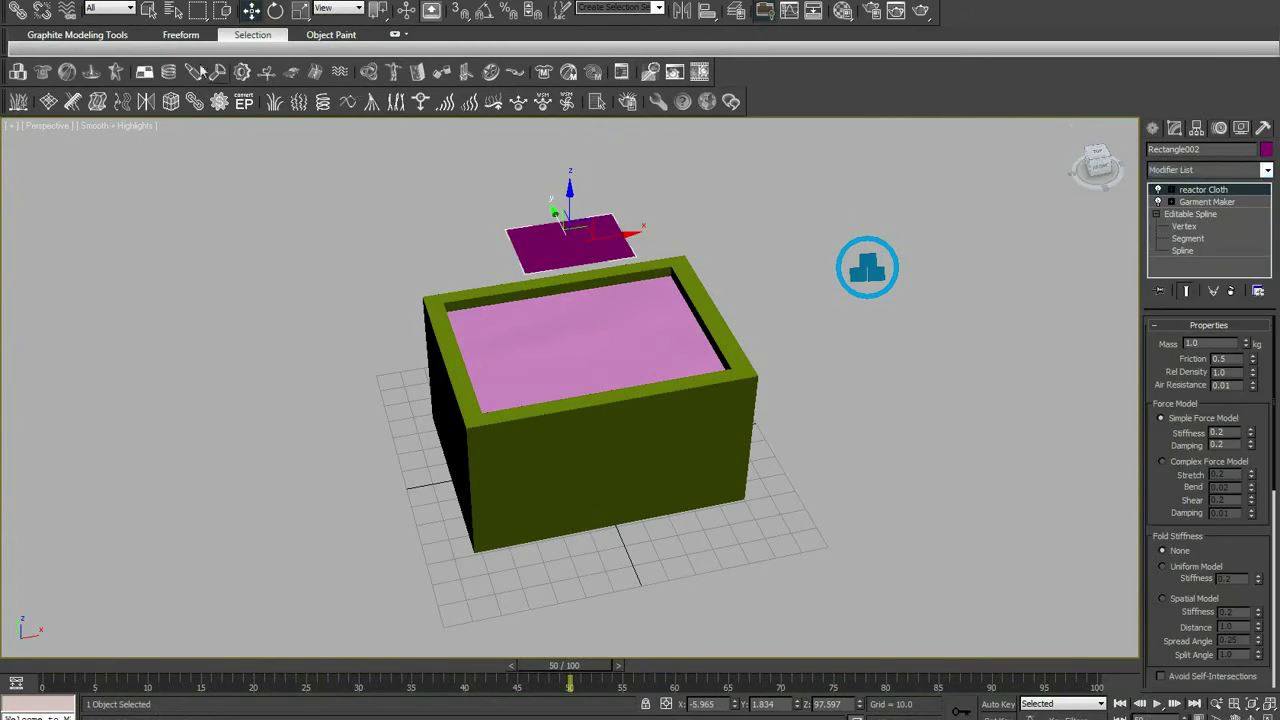
Create a cloth collection helper beside the container for the sheet.
left_click(42, 72)
left_click_drag(571, 243, 757, 214)
middle_click_drag(776, 250, 818, 308)
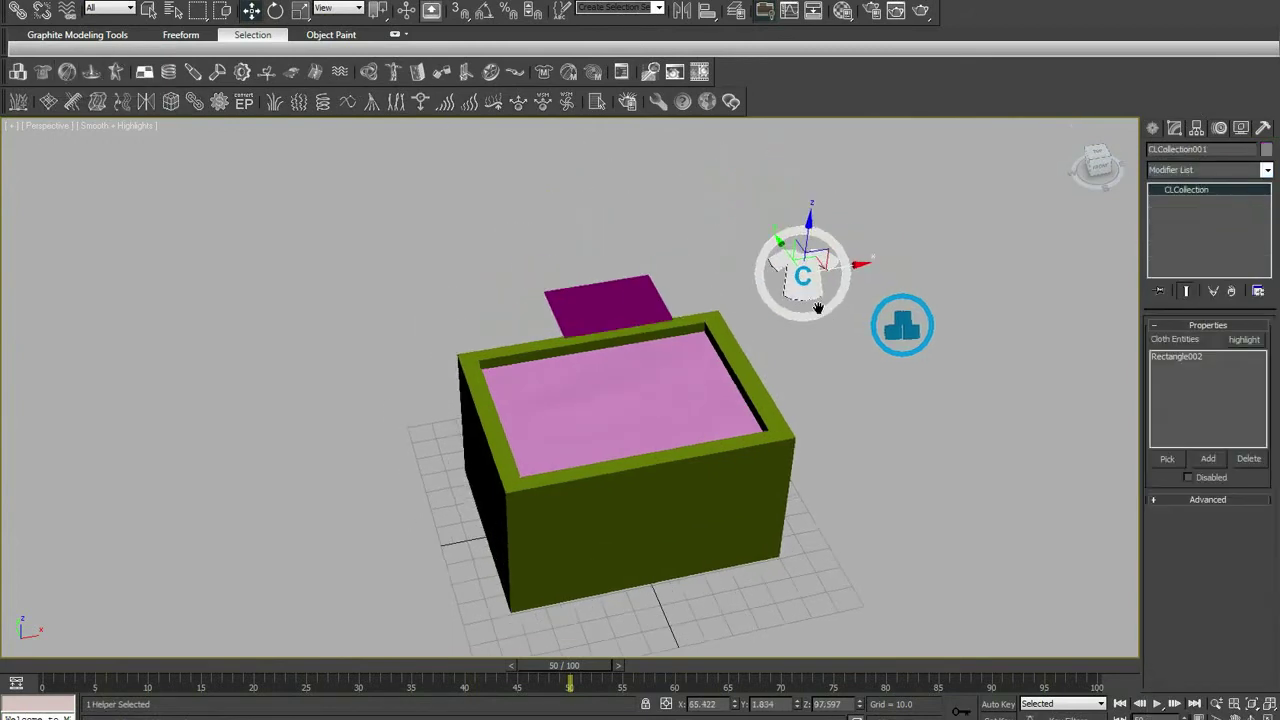
scroll(818, 308, "up", 3)
Run the cloth simulation in a real-time Havok preview, then close it.
left_click(683, 99)
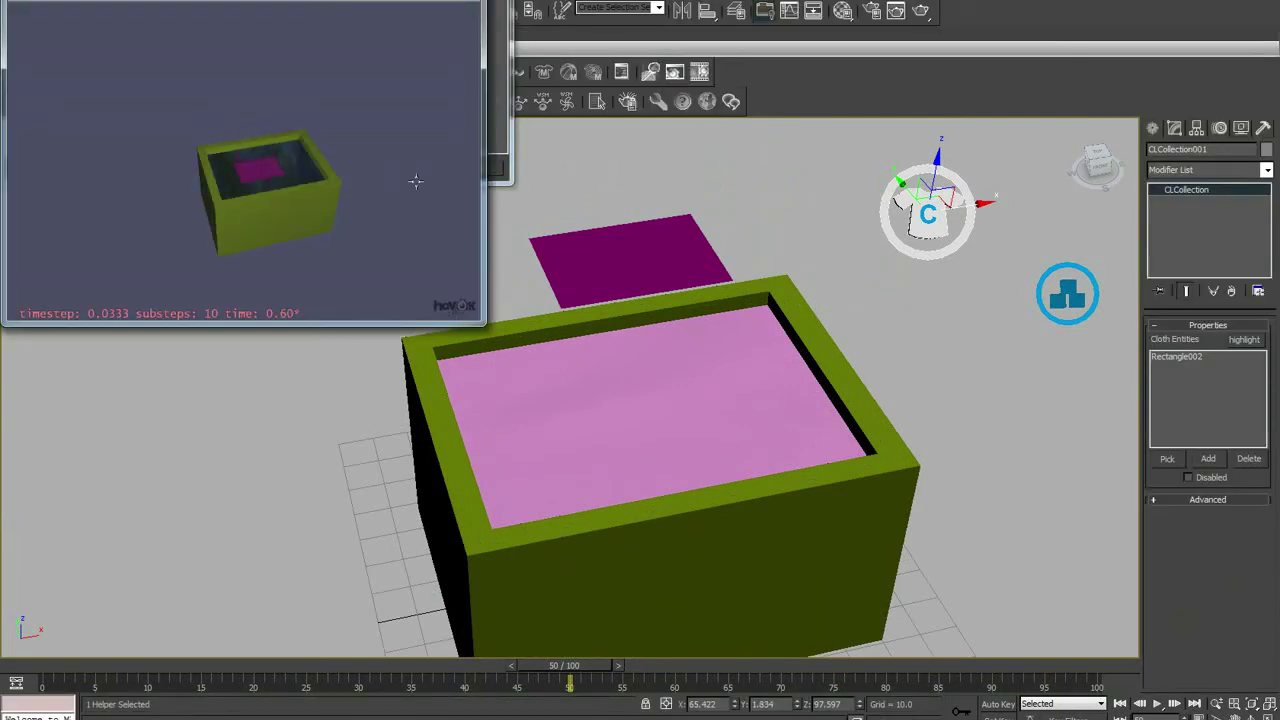
key("p")
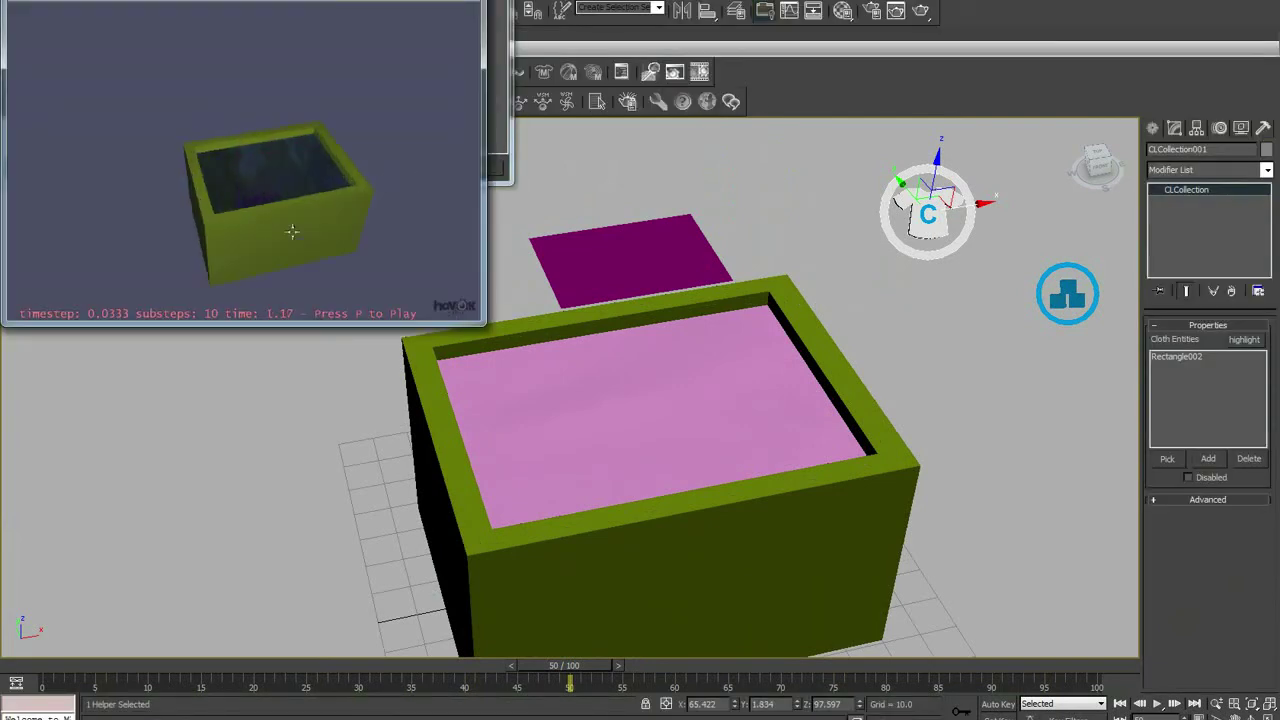
scroll(285, 225, "up", 3)
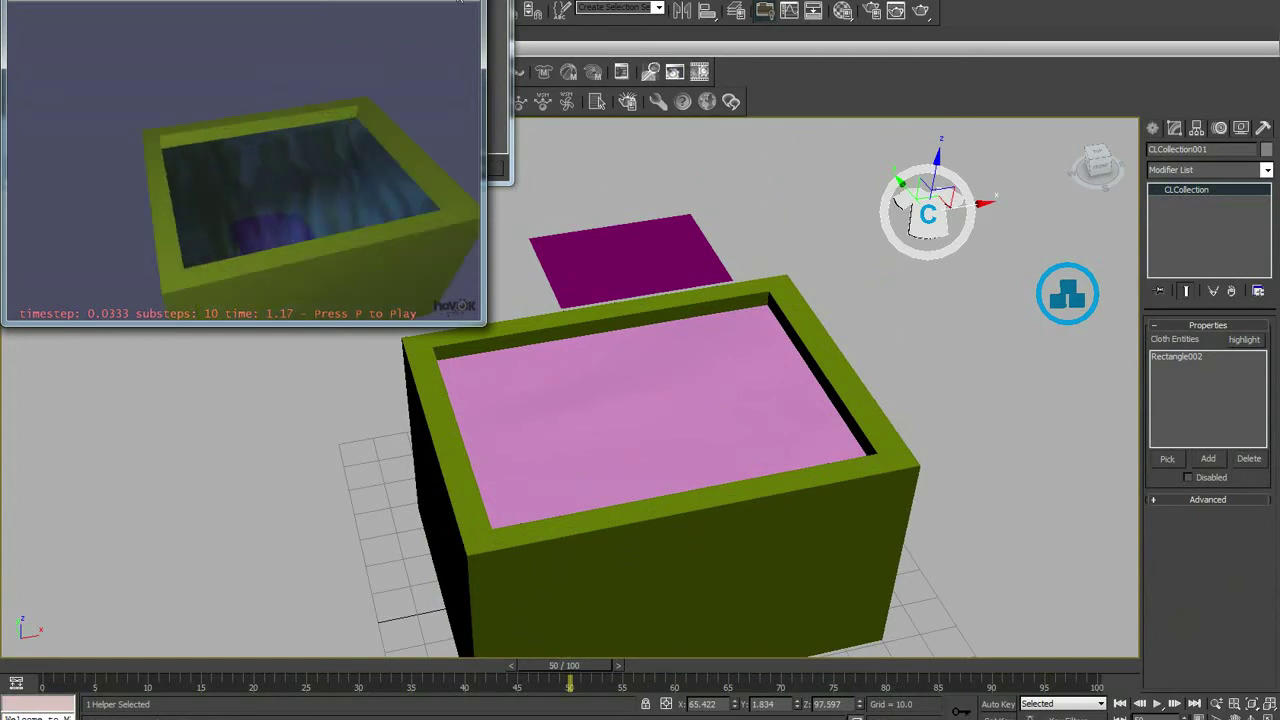
left_click(460, 2)
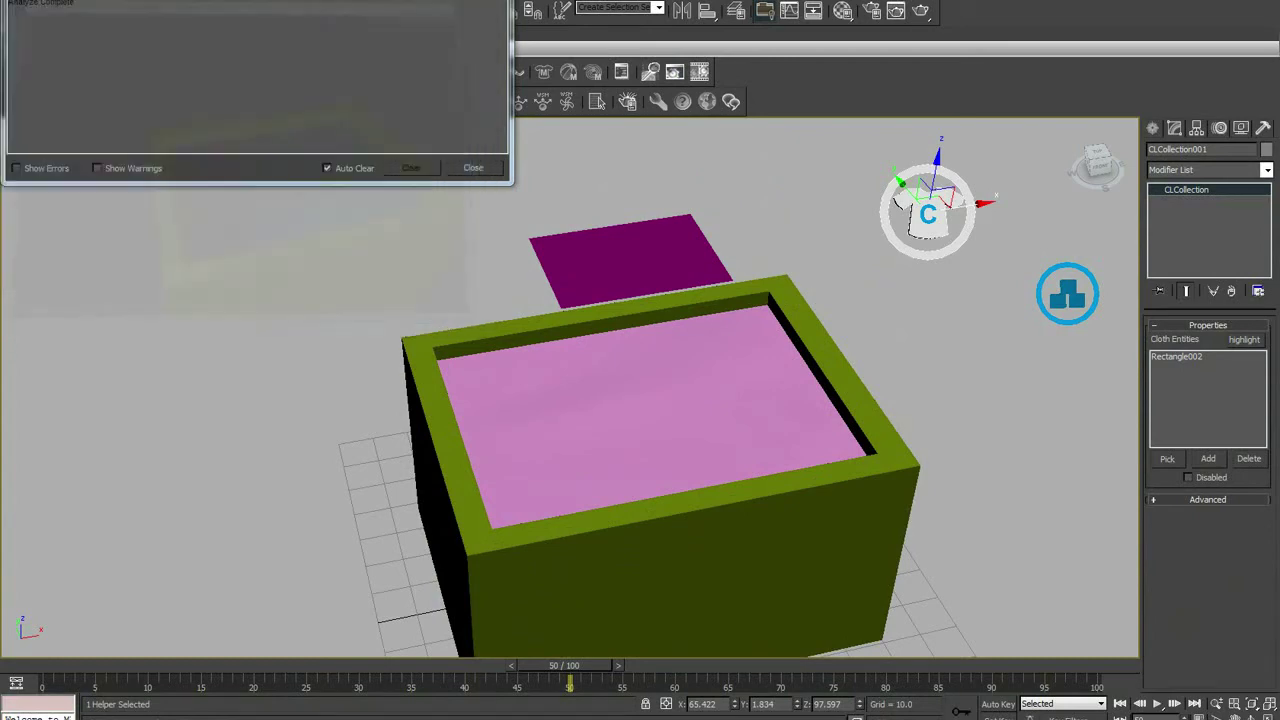
left_click(563, 236)
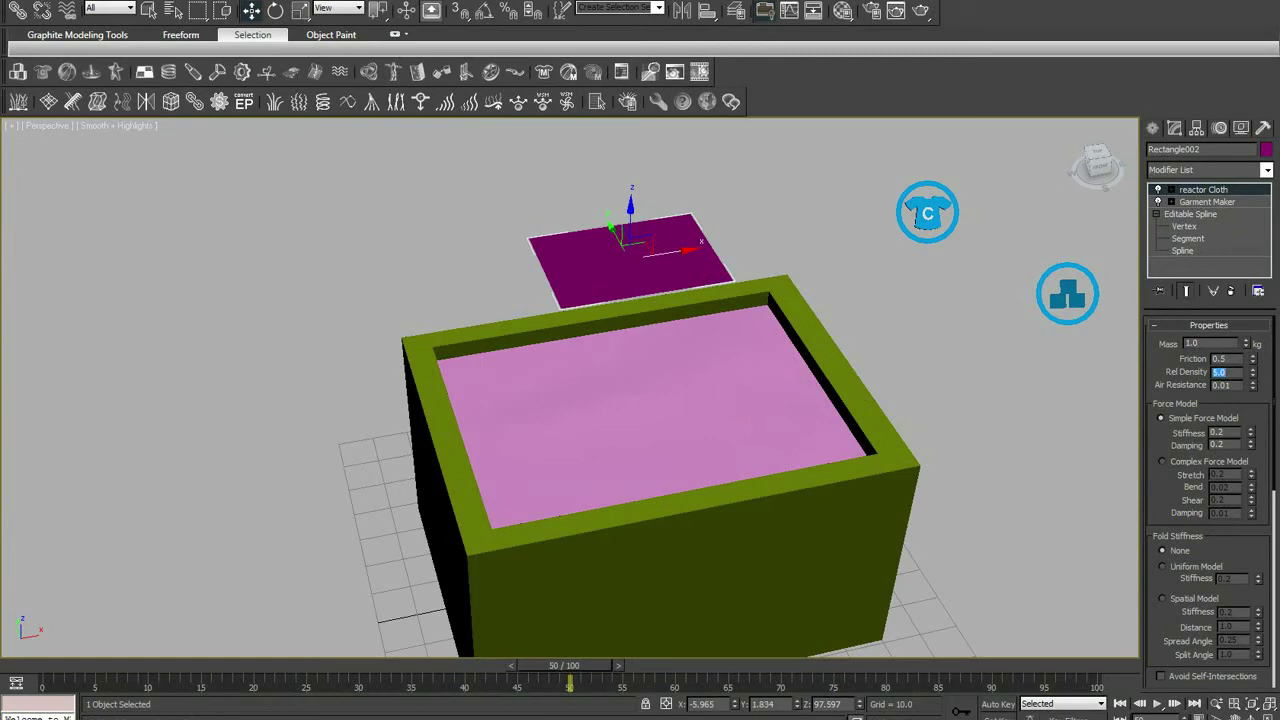
Preview the cloth simulation at its current 5.0 relative density.
left_click(676, 80)
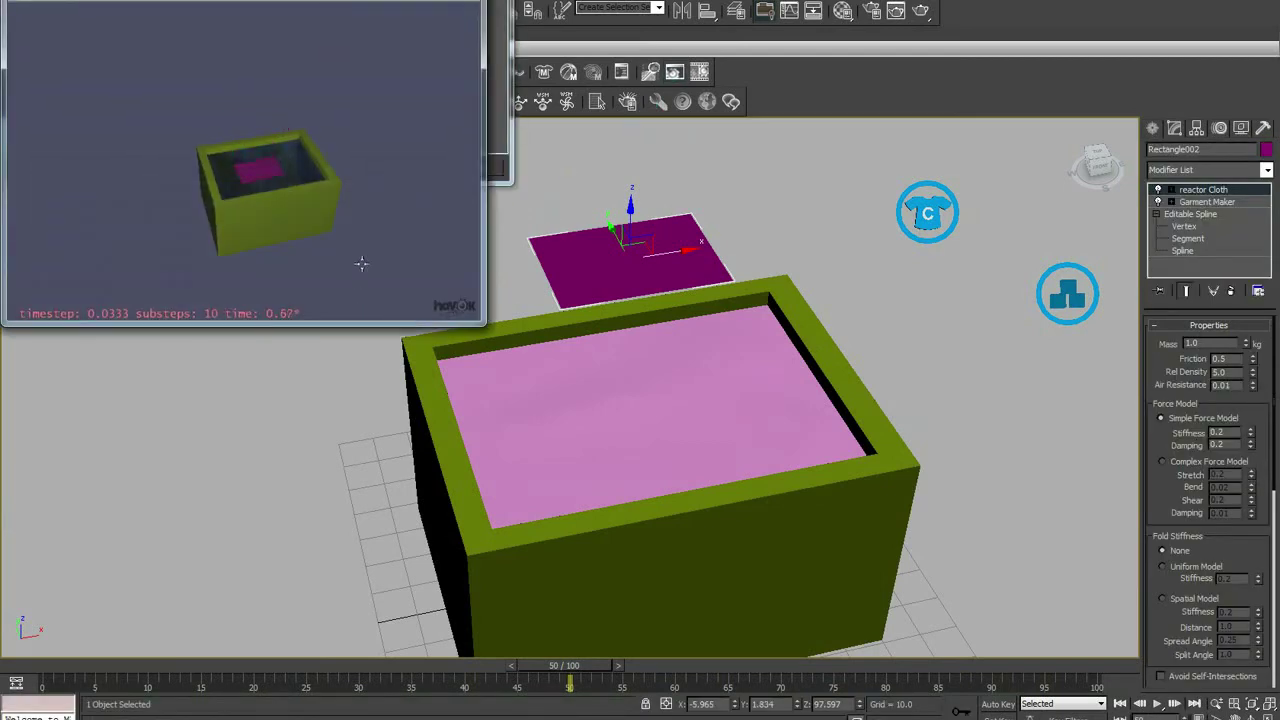
key("p")
key("Escape")
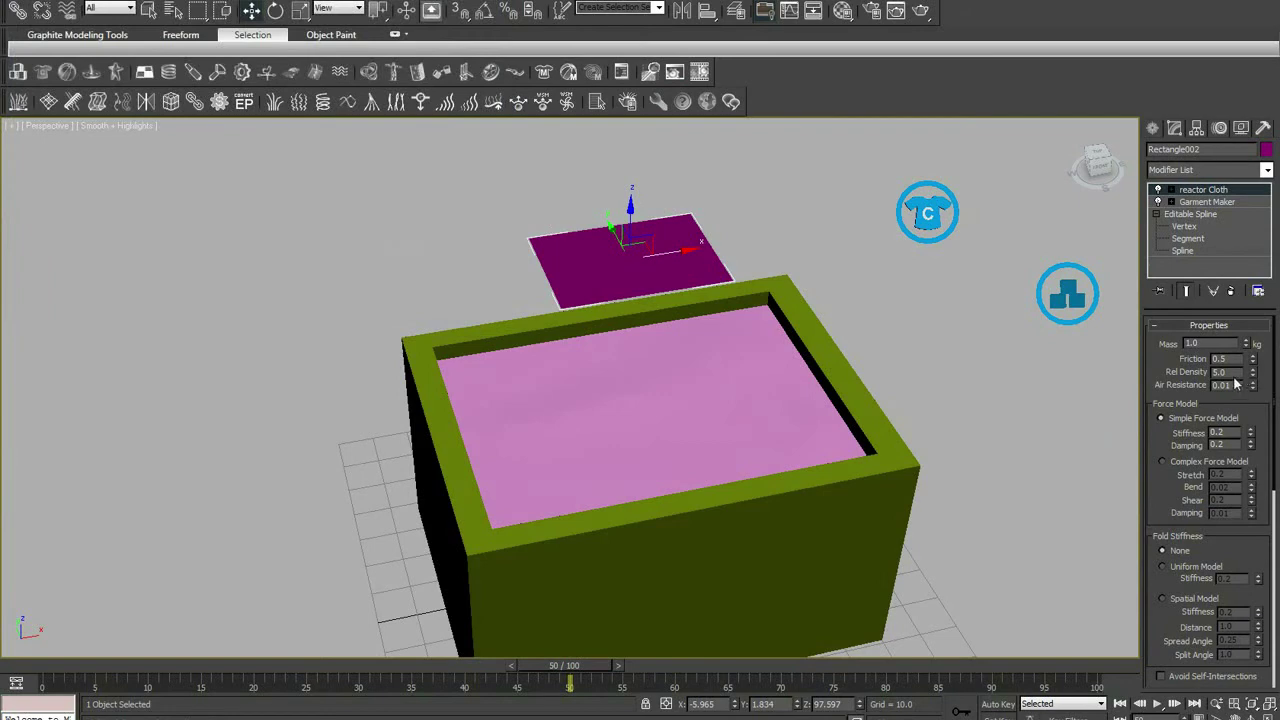
Set the cloth's Rel Density to 0.1 and preview it dropping into the water-filled box.
type("0.0")
left_click(676, 73)
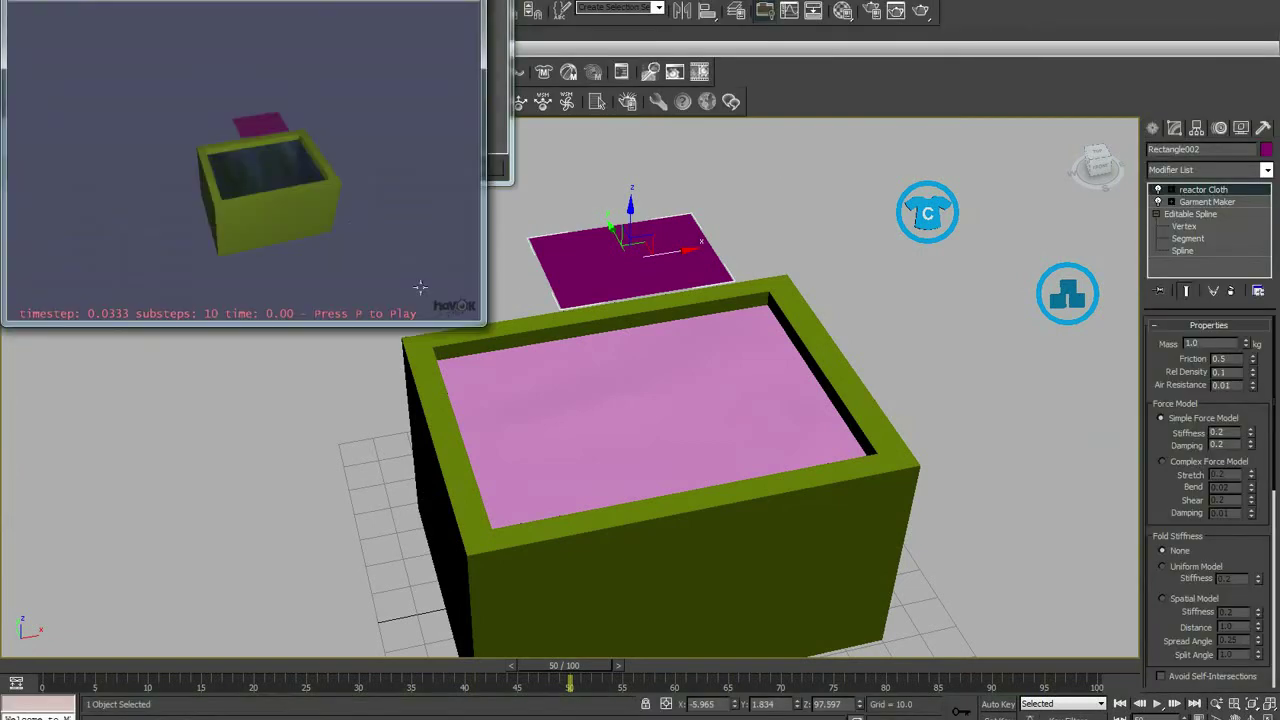
scroll(352, 230, "up", 2)
key("p")
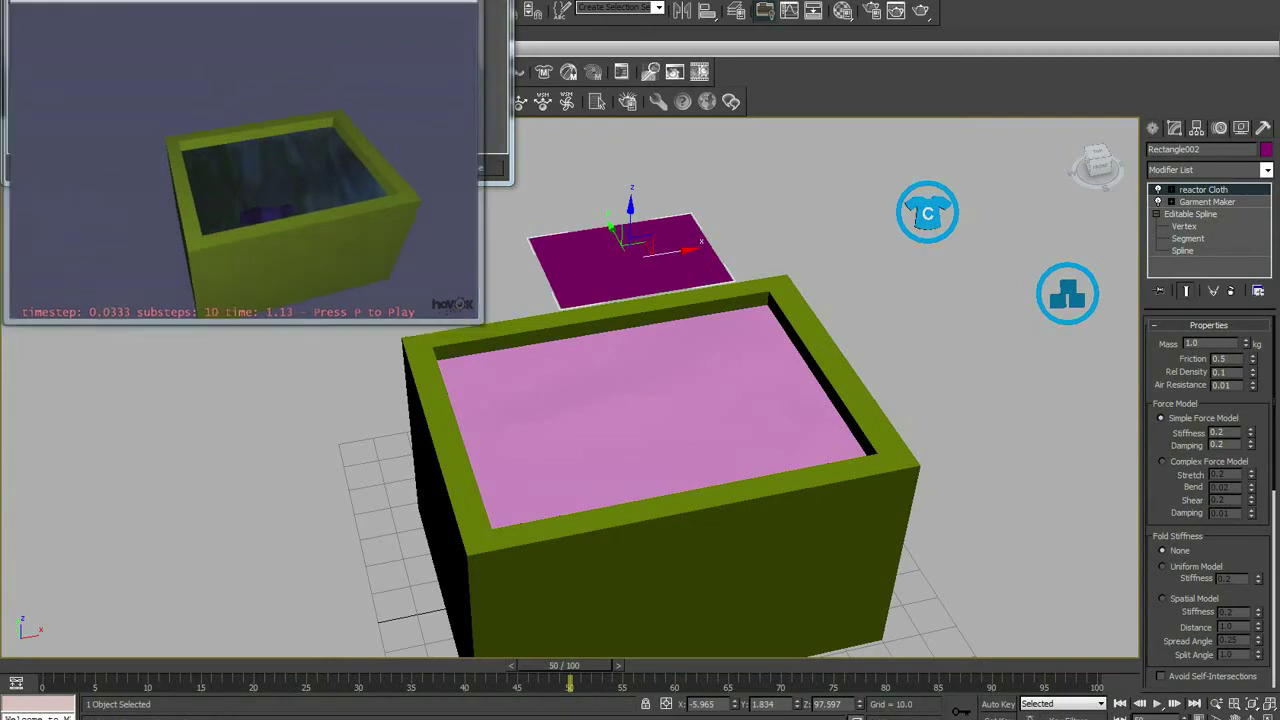
key("Escape")
left_click(560, 405)
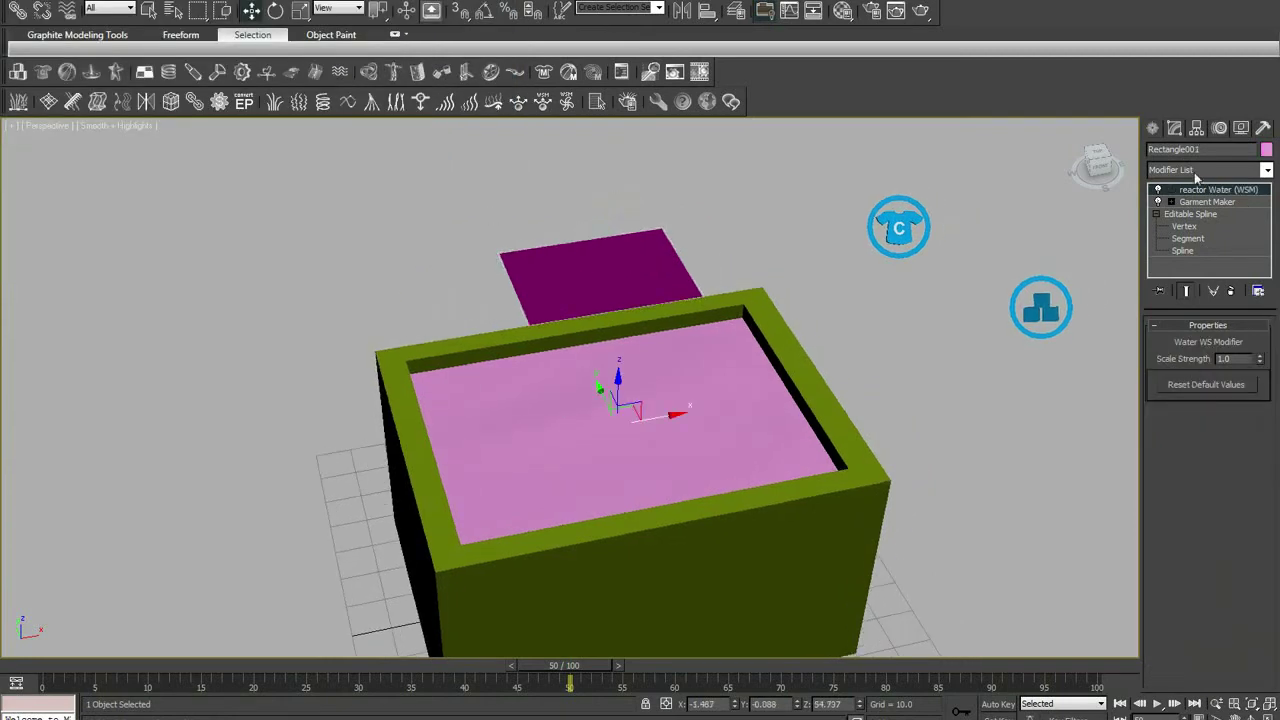
Reset Water001 to defaults (Wave Speed 39.37, Density 1.0, Viscosity 1.0) and preview the cloth sinking.
left_click(709, 394)
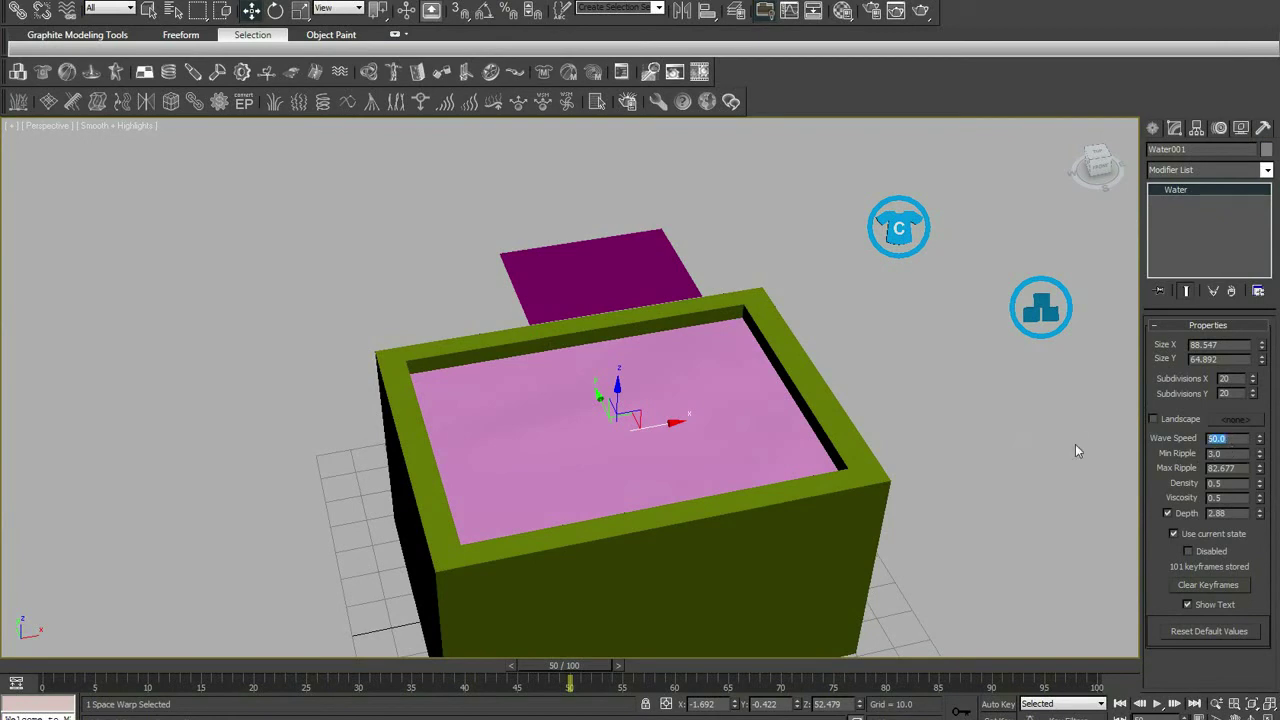
left_click(1189, 633)
left_click(731, 101)
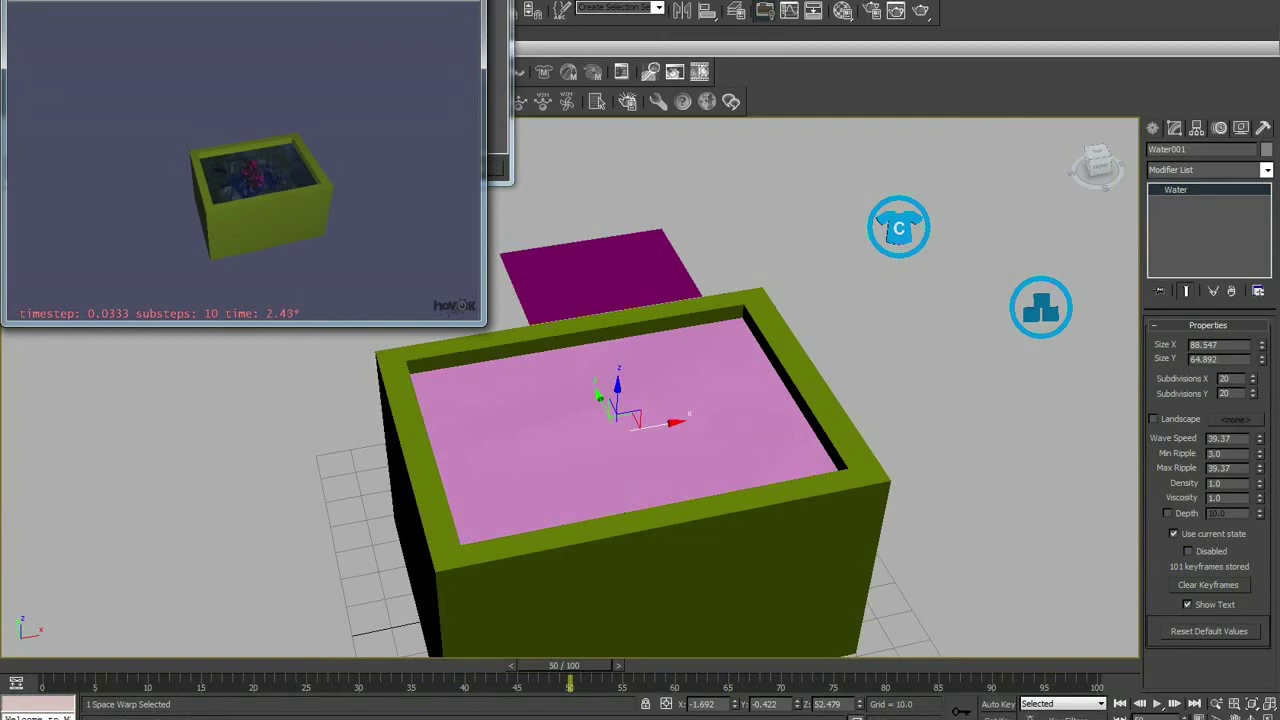
left_click(460, 4)
left_click(583, 252)
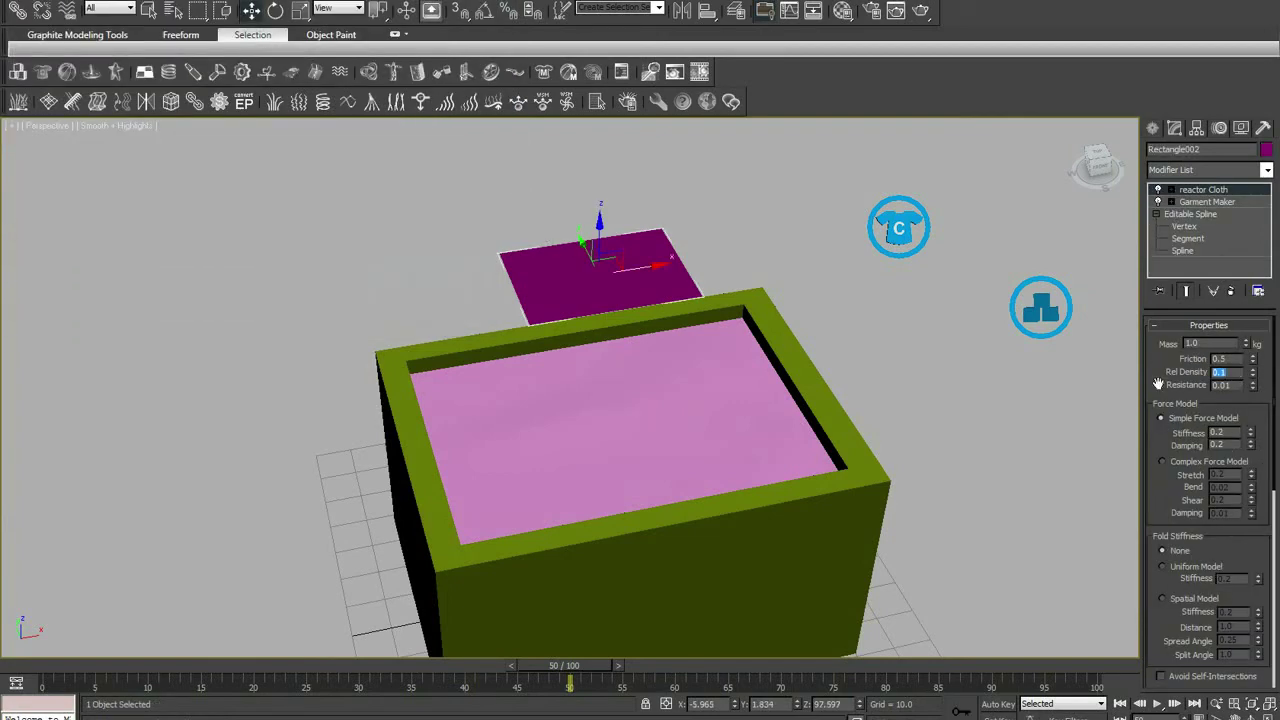
Set the cloth's Rel Density to 3.0 and preview it sinking fully below the water.
type("3")
key("Return")
left_click(594, 74)
key("p")
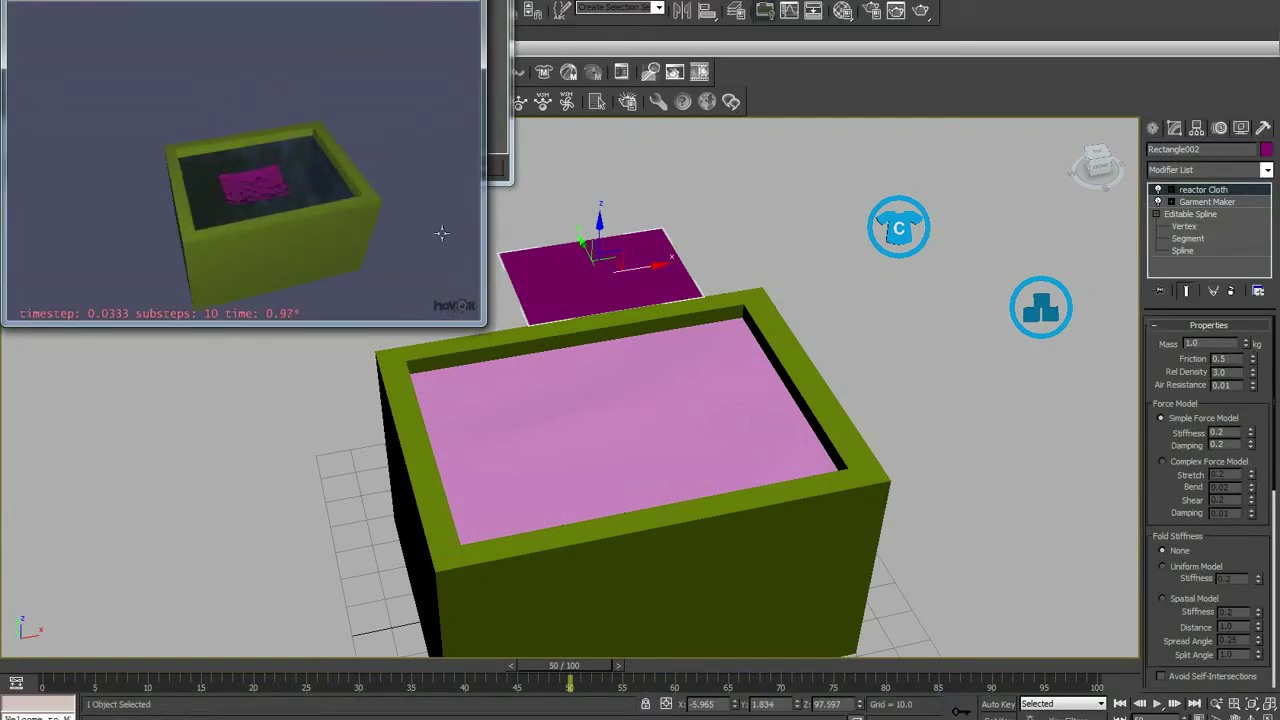
key("p")
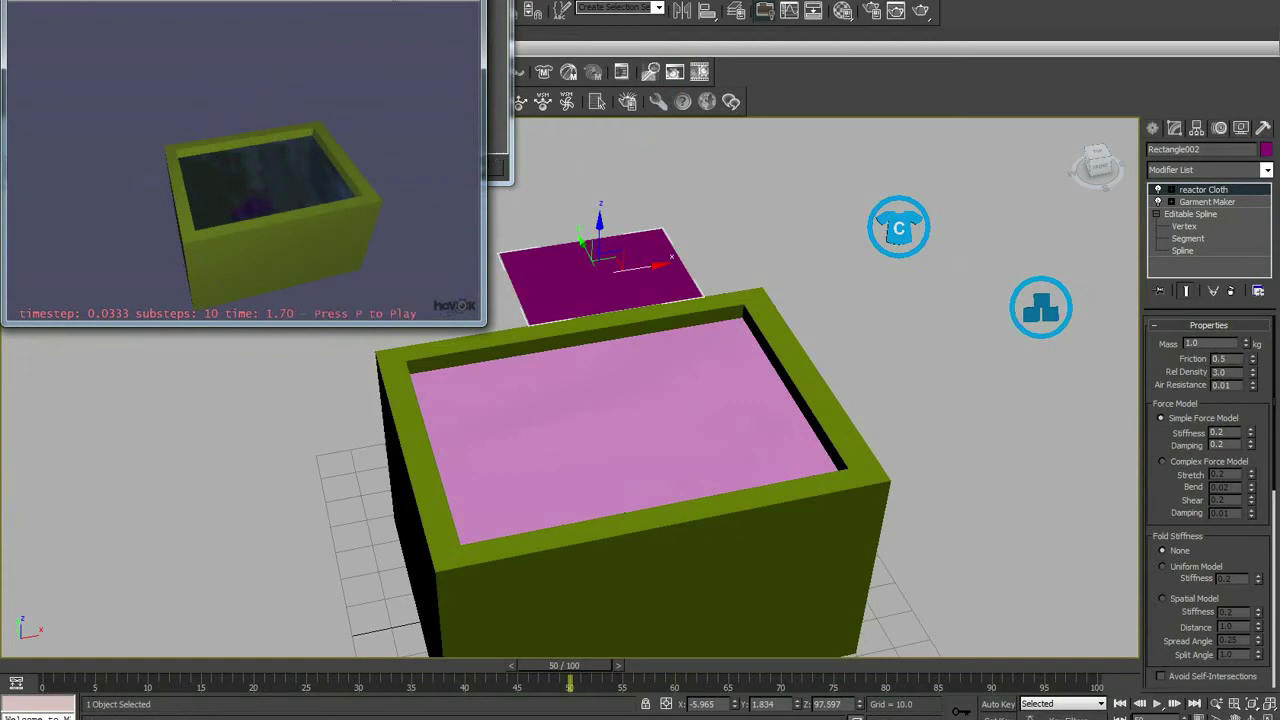
key("Escape")
left_click(616, 319)
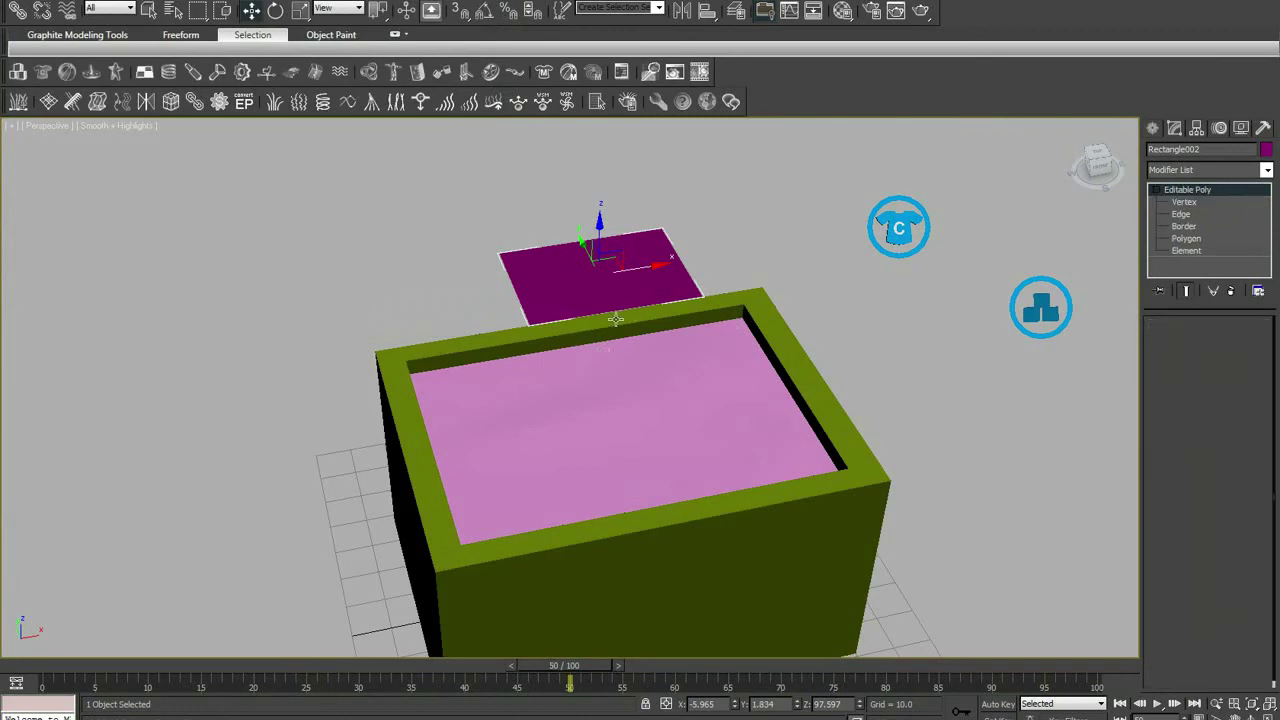
left_click(635, 290)
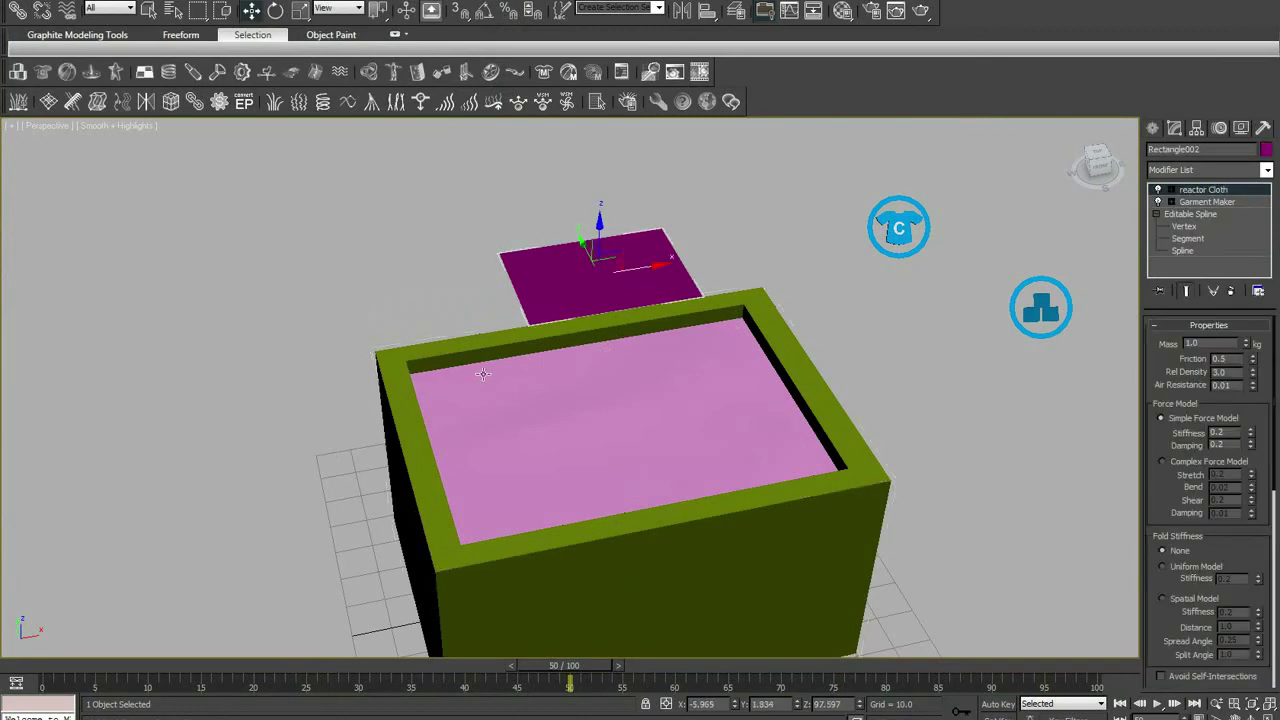
scroll(482, 374, "down", 3)
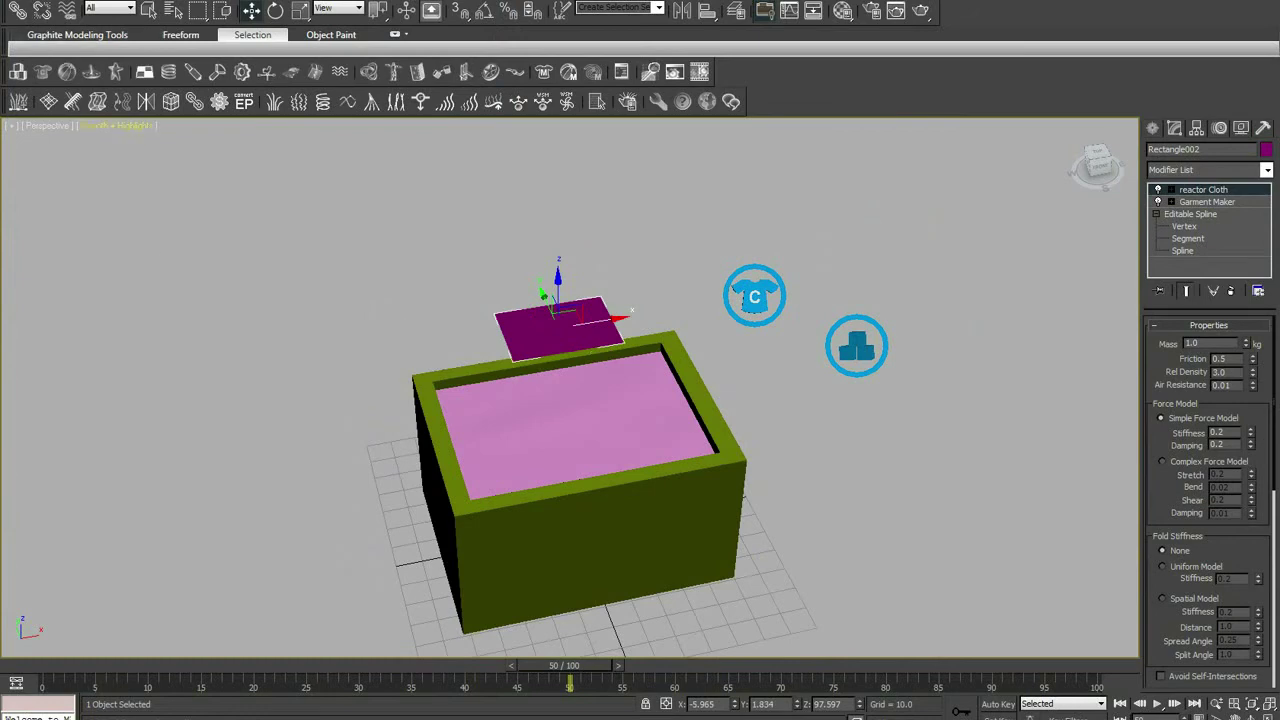
Start reopening test.max from the recent files list, then cancel.
left_click(45, 6)
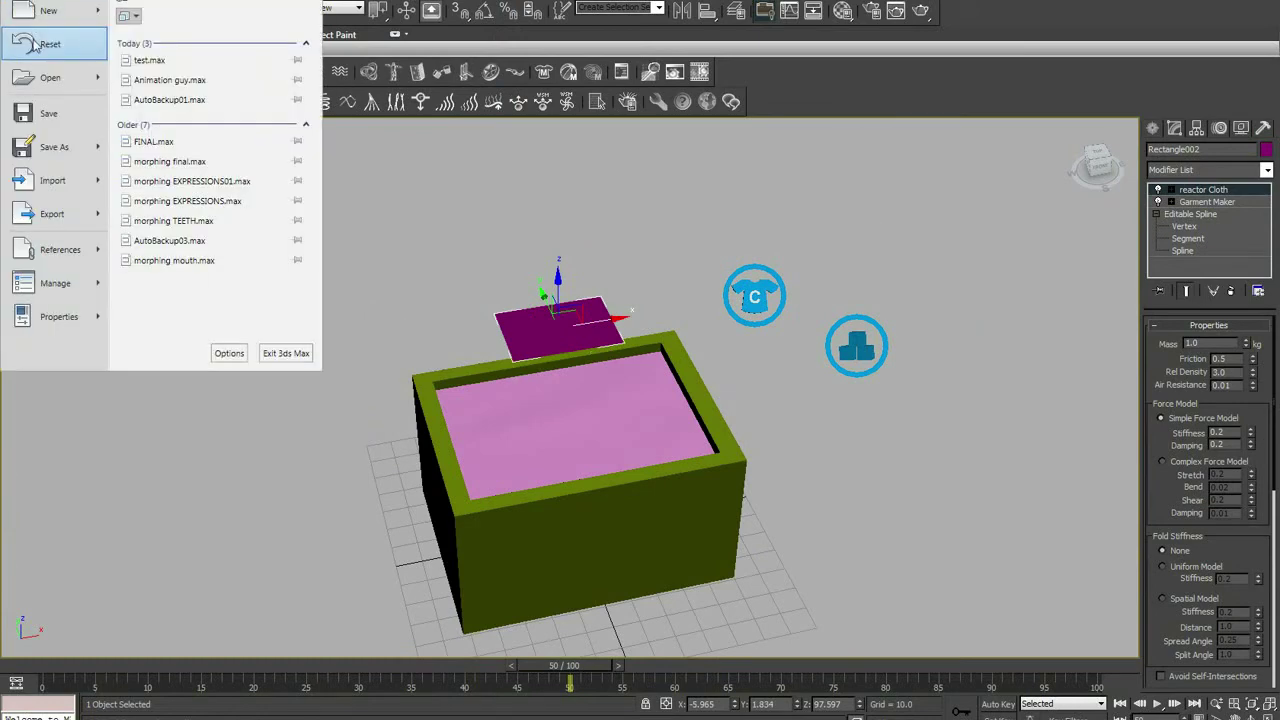
left_click(160, 60)
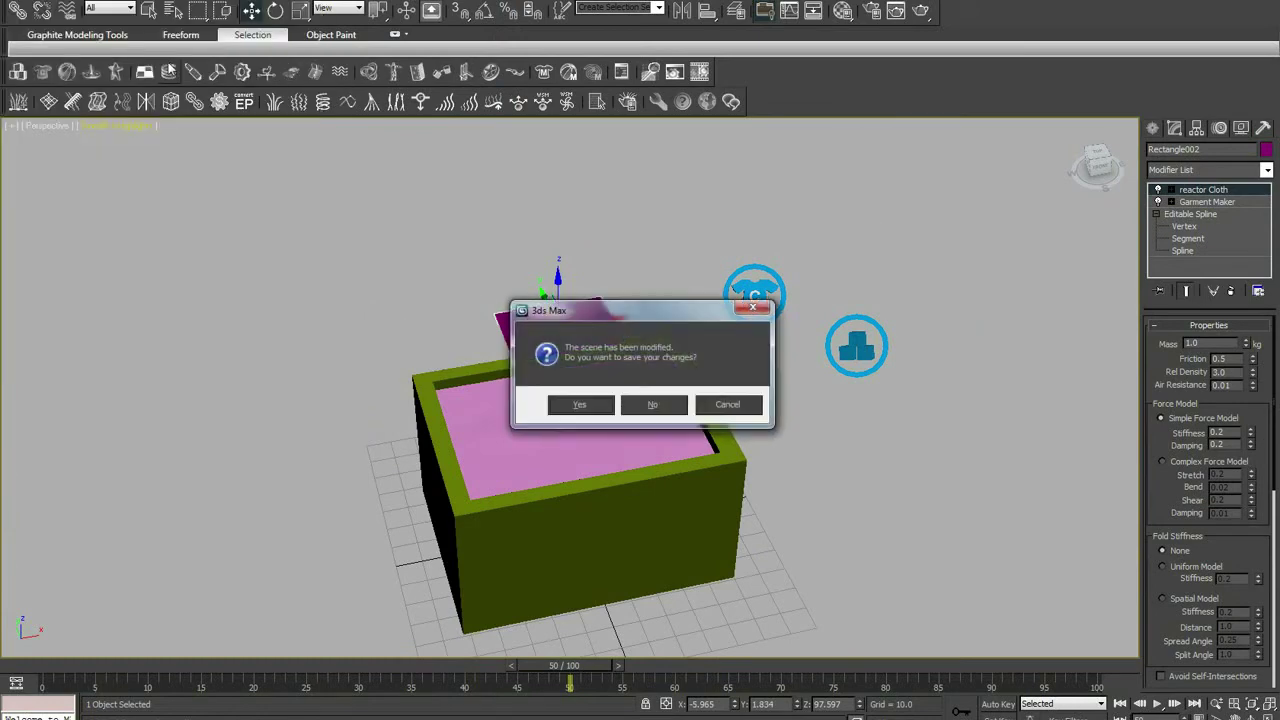
left_click(745, 408)
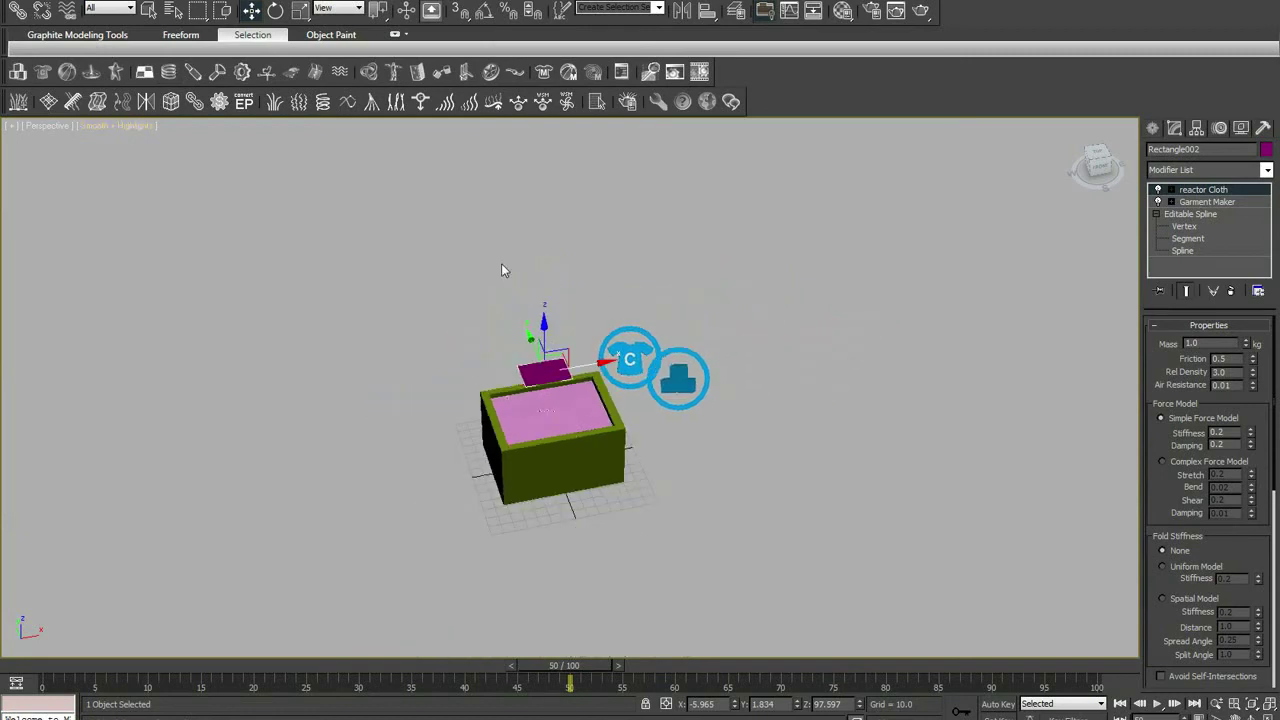
Hide the purple cloth rectangle and the green Box001.
scroll(591, 390, "up", 3)
scroll(590, 385, "down", 3)
scroll(492, 357, "up", 1)
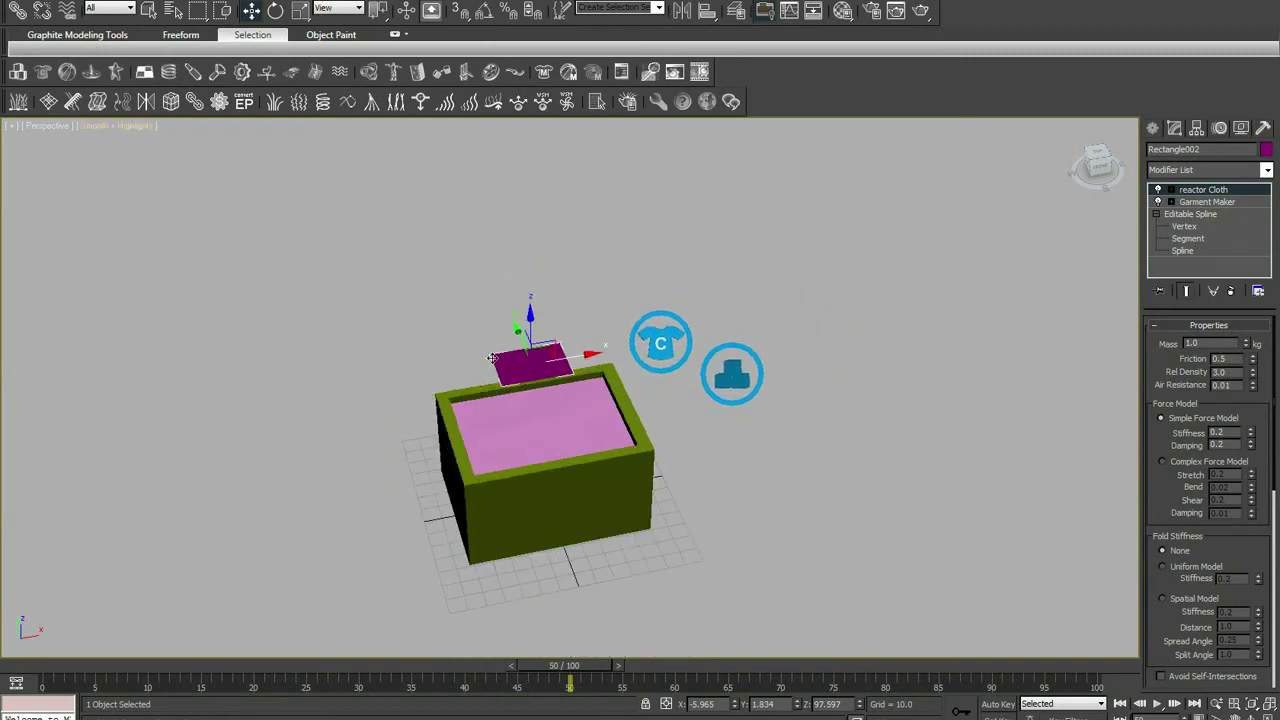
key("Delete")
scroll(651, 366, "up", 2)
left_click(714, 378)
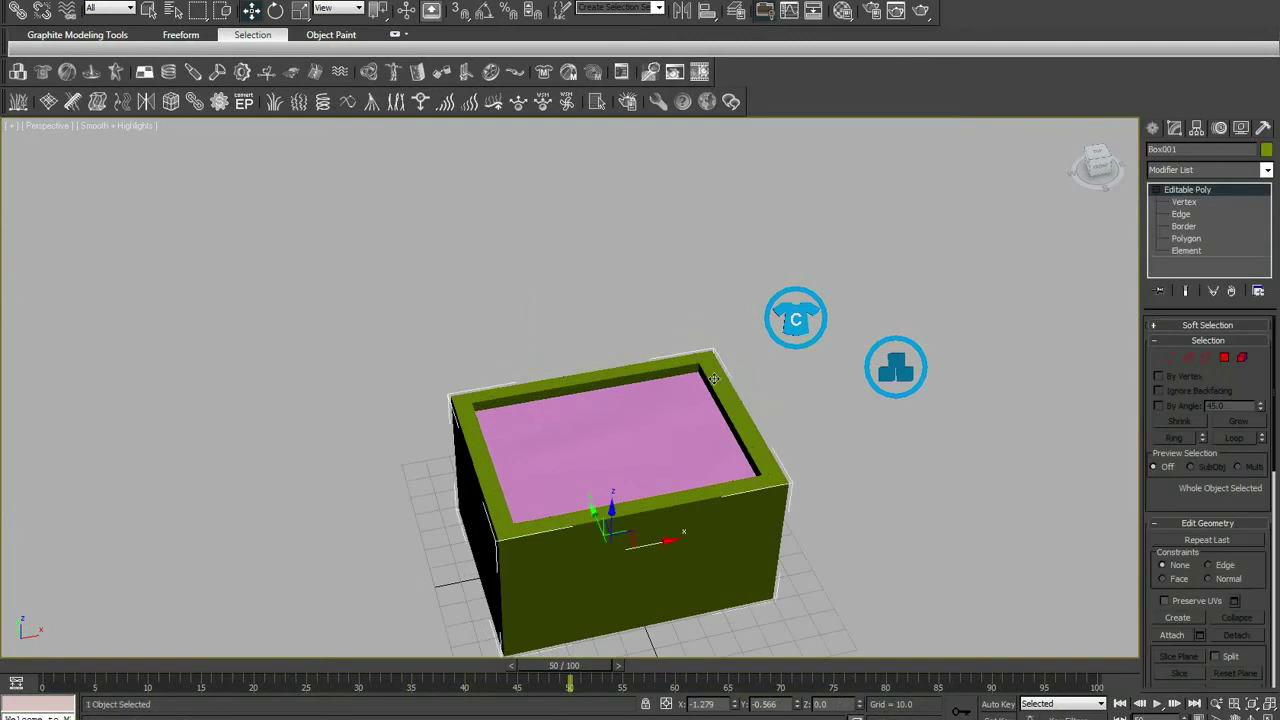
key("Delete")
Scale the pink water plane and Water001 up greatly and move them lower.
left_click(645, 430)
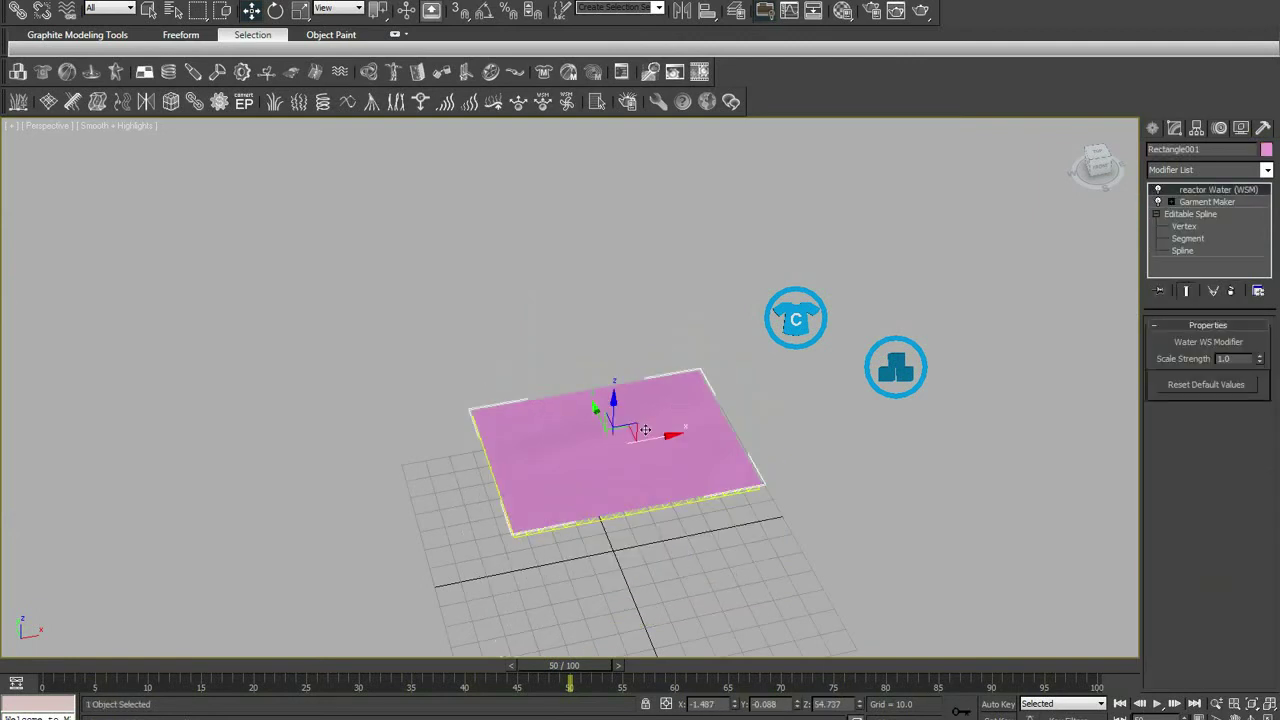
left_click(629, 515)
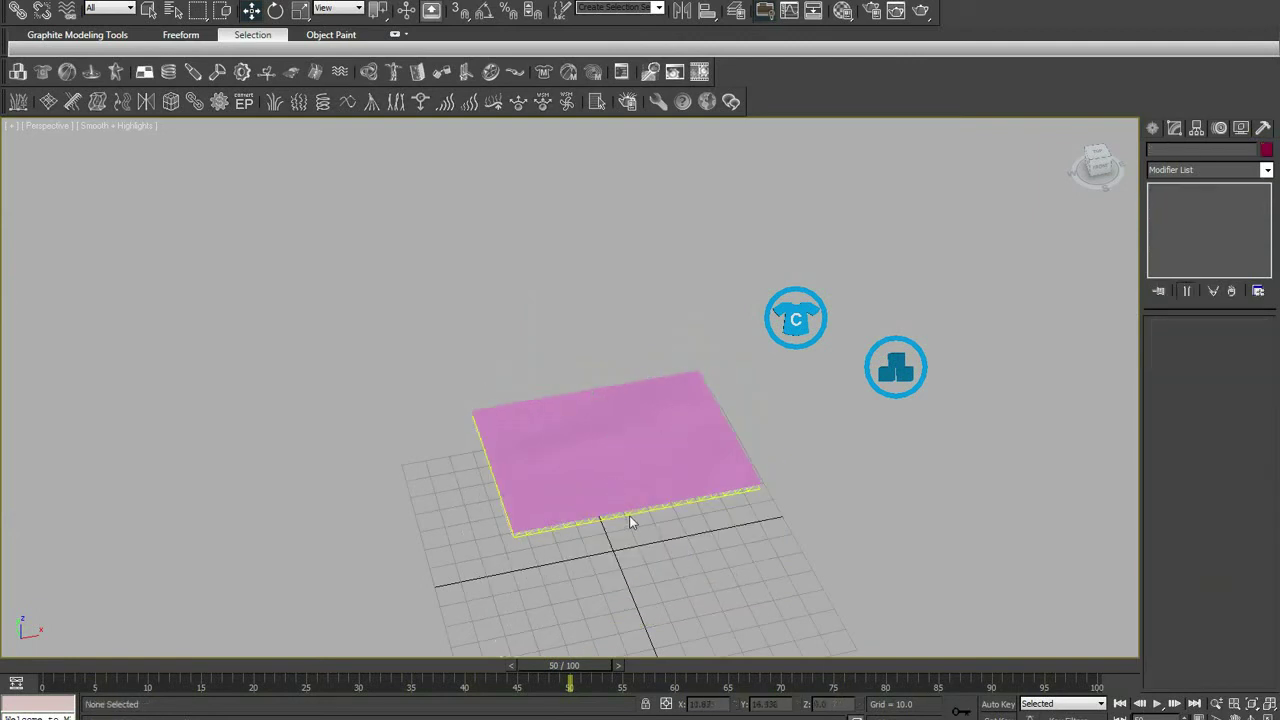
left_click(632, 490, "ctrl")
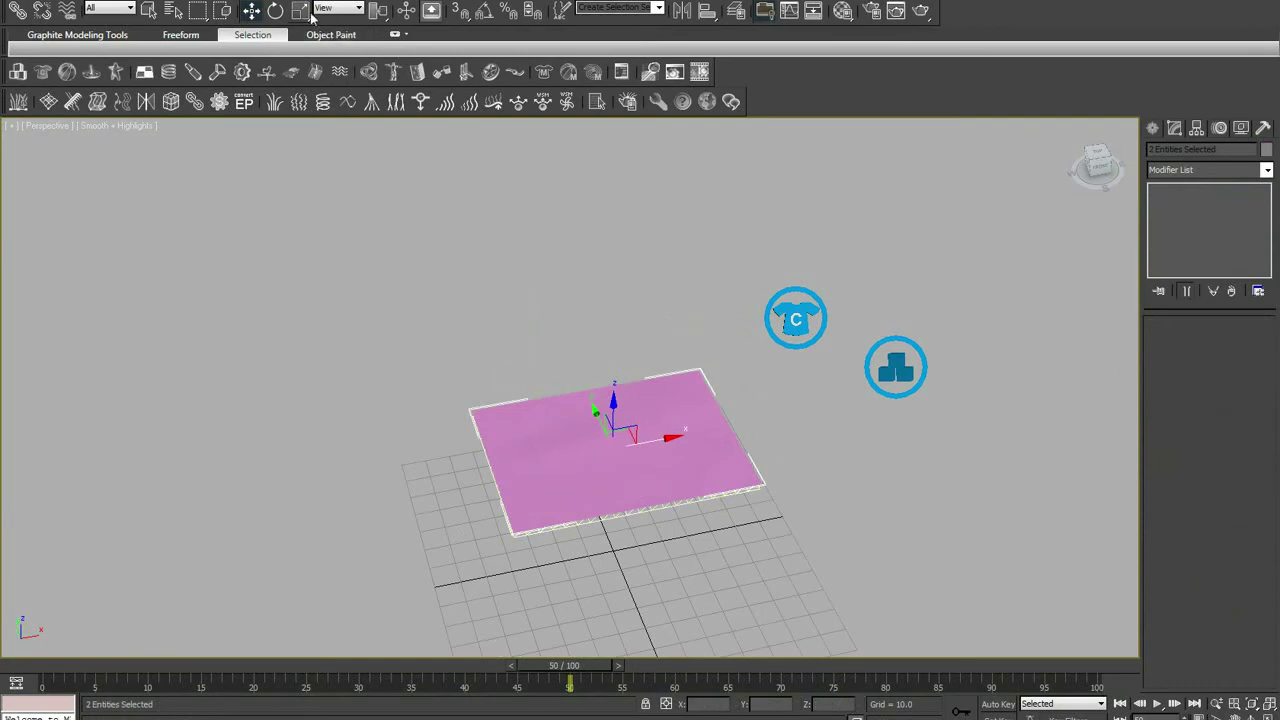
key("t")
key("z")
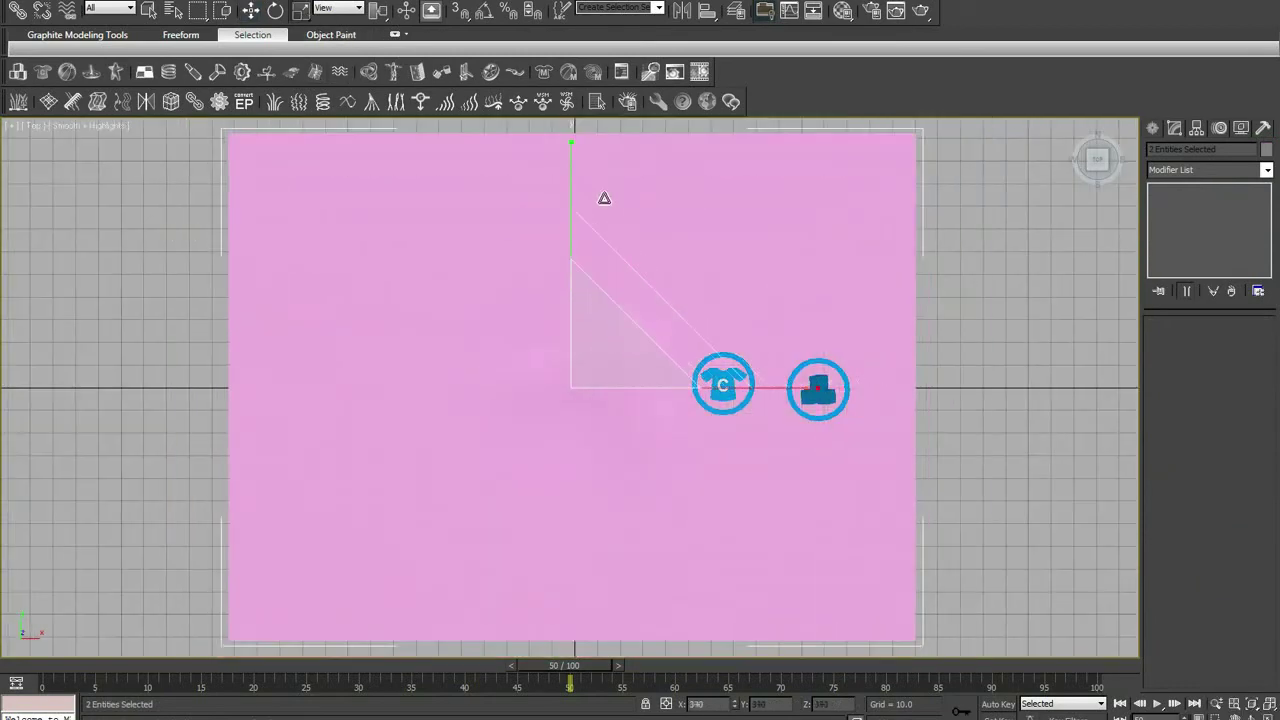
key("p")
middle_click_drag(685, 227, 655, 360)
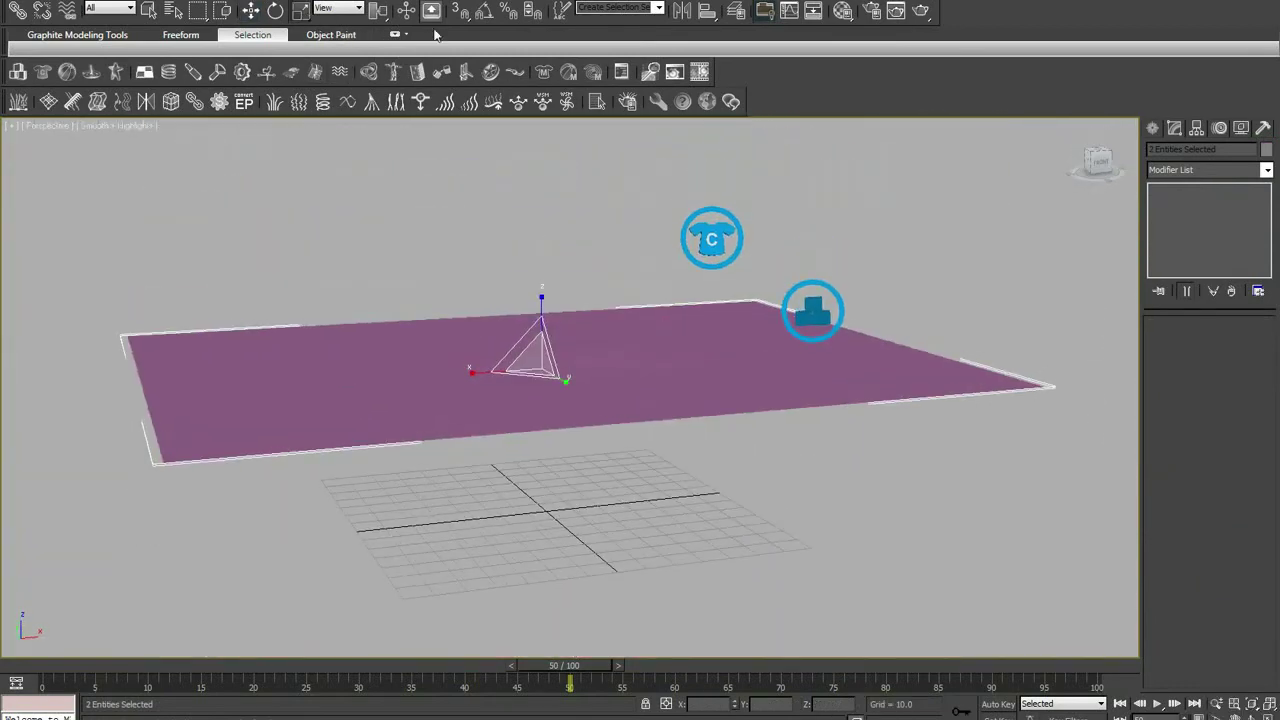
left_click(251, 10)
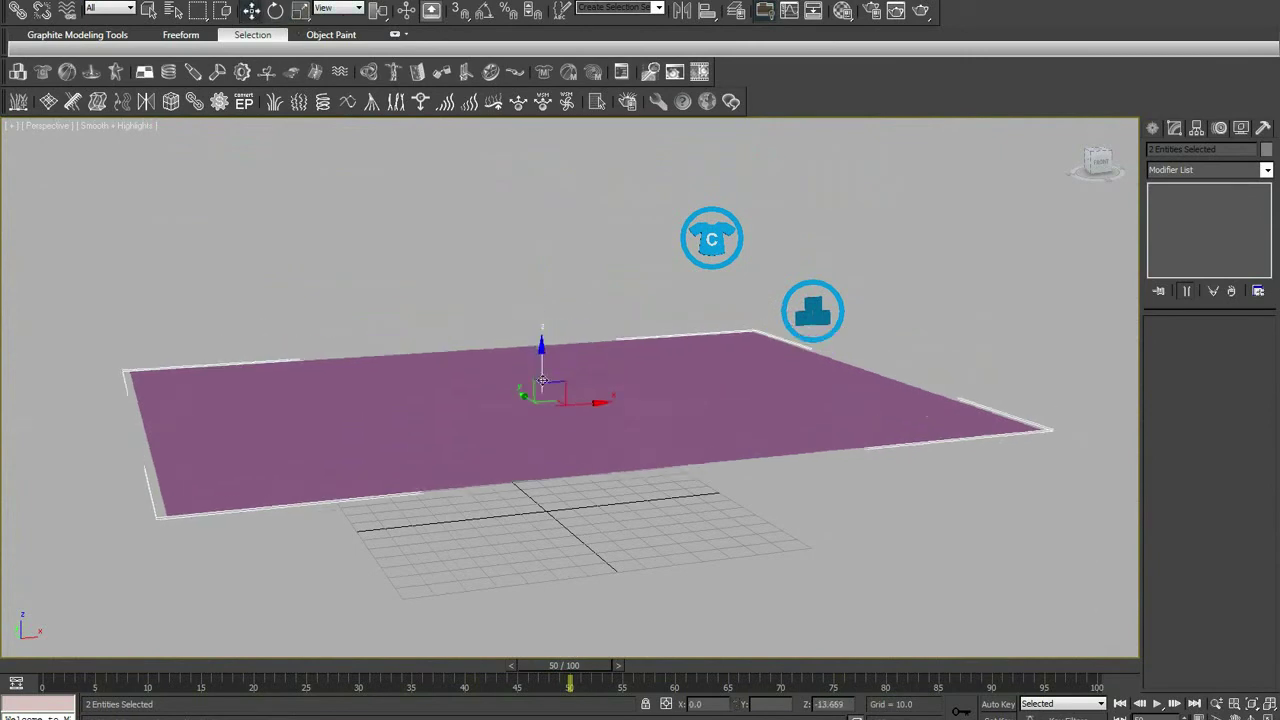
left_click_drag(537, 333, 542, 400)
left_click(601, 473)
Enlarge Water001 to Size X 258.558 and Size Y 214.144.
left_click(618, 478)
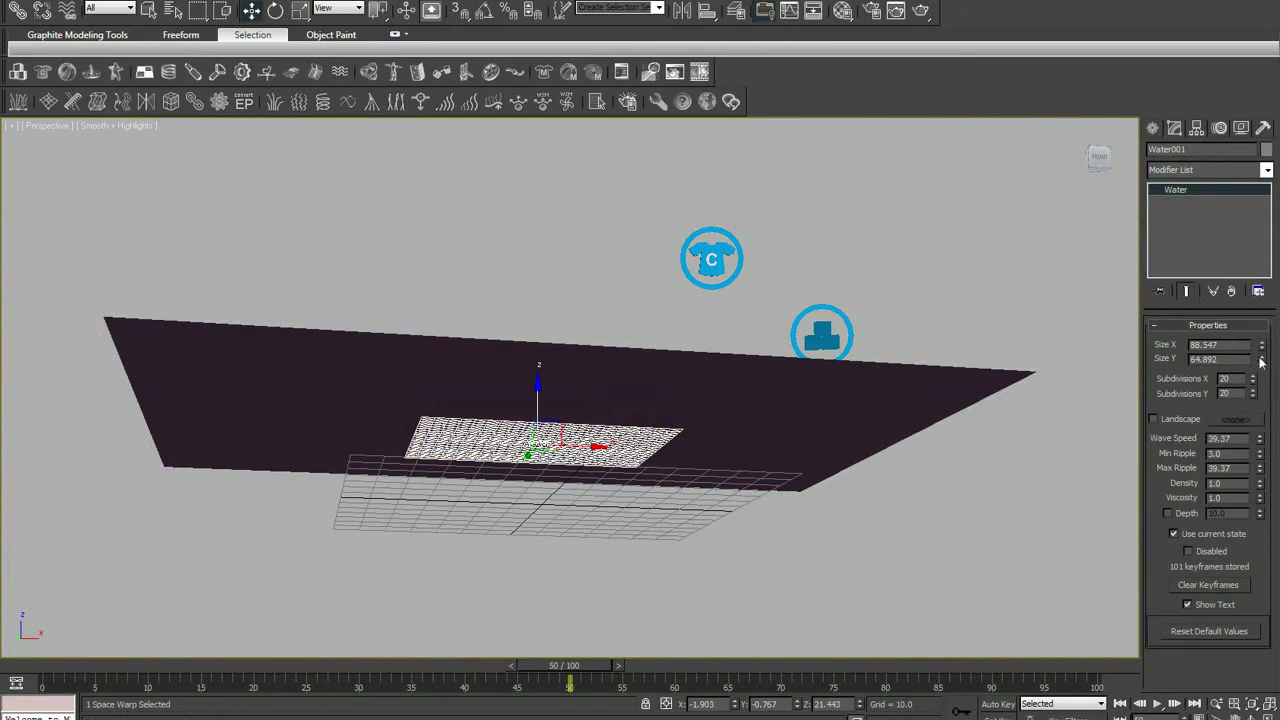
left_click_drag(1261, 358, 1275, 199)
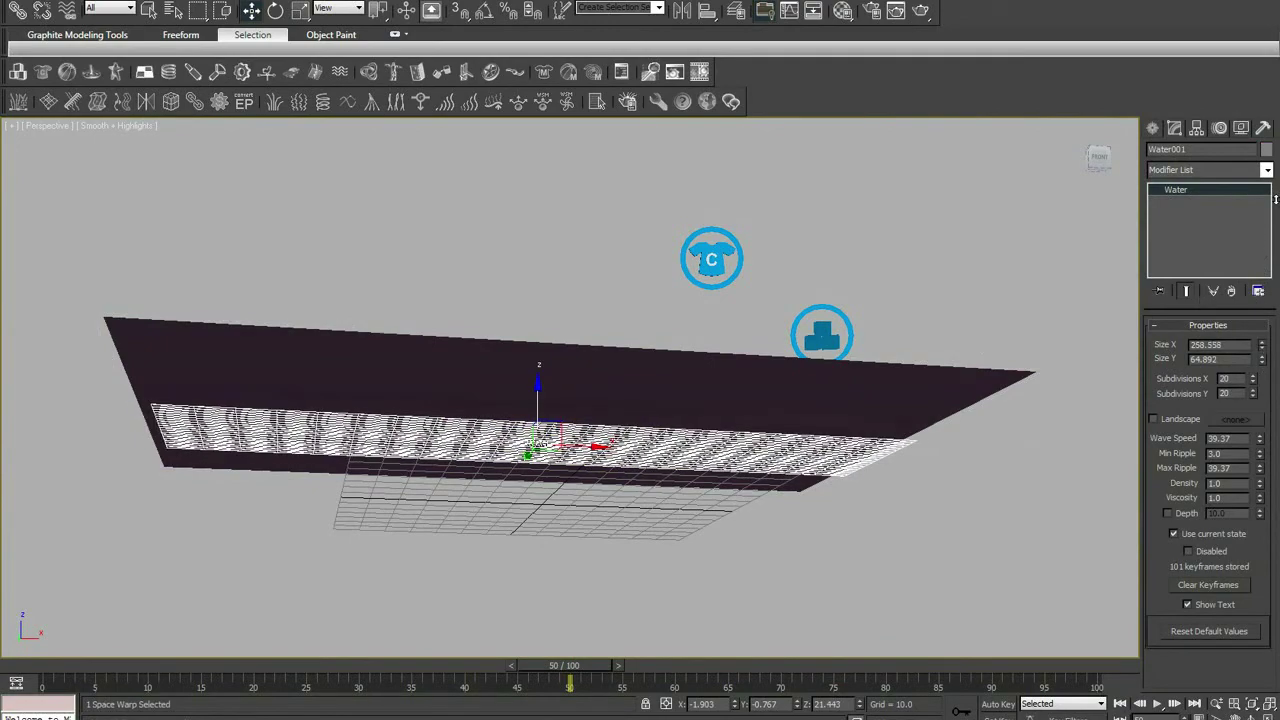
left_click_drag(1261, 358, 1261, 220)
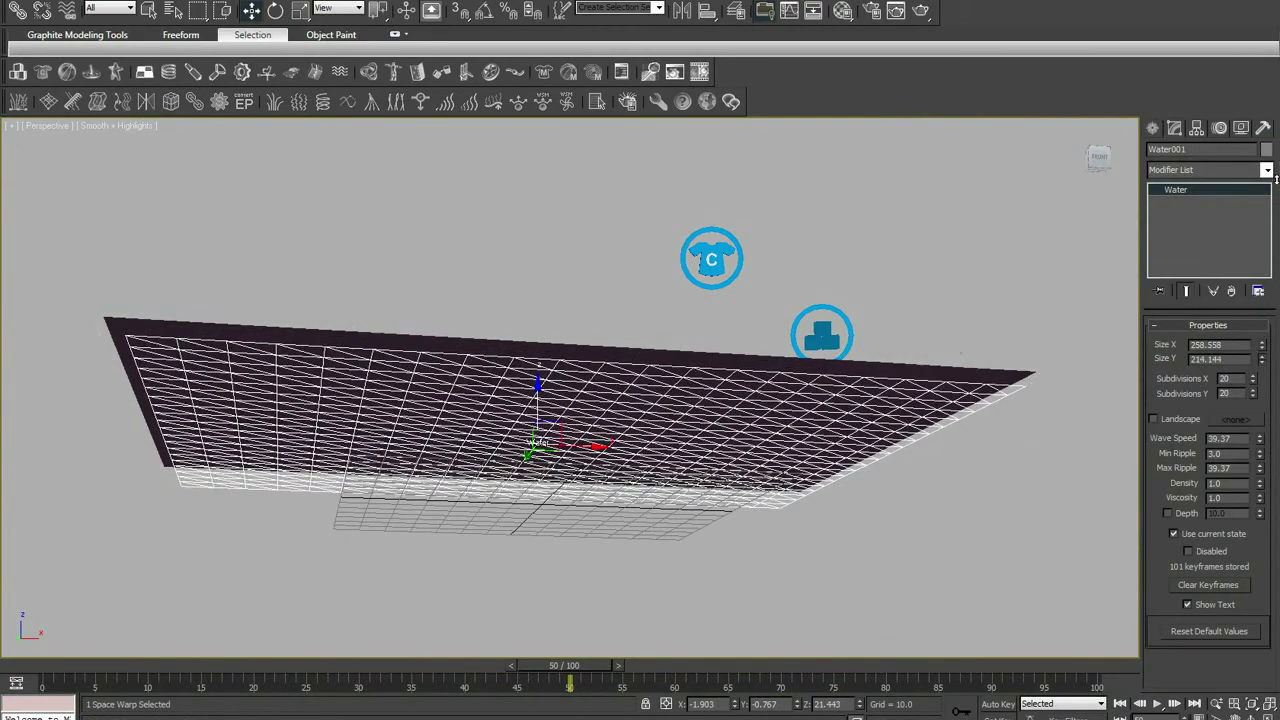
middle_click_drag(862, 428, 866, 437, "alt")
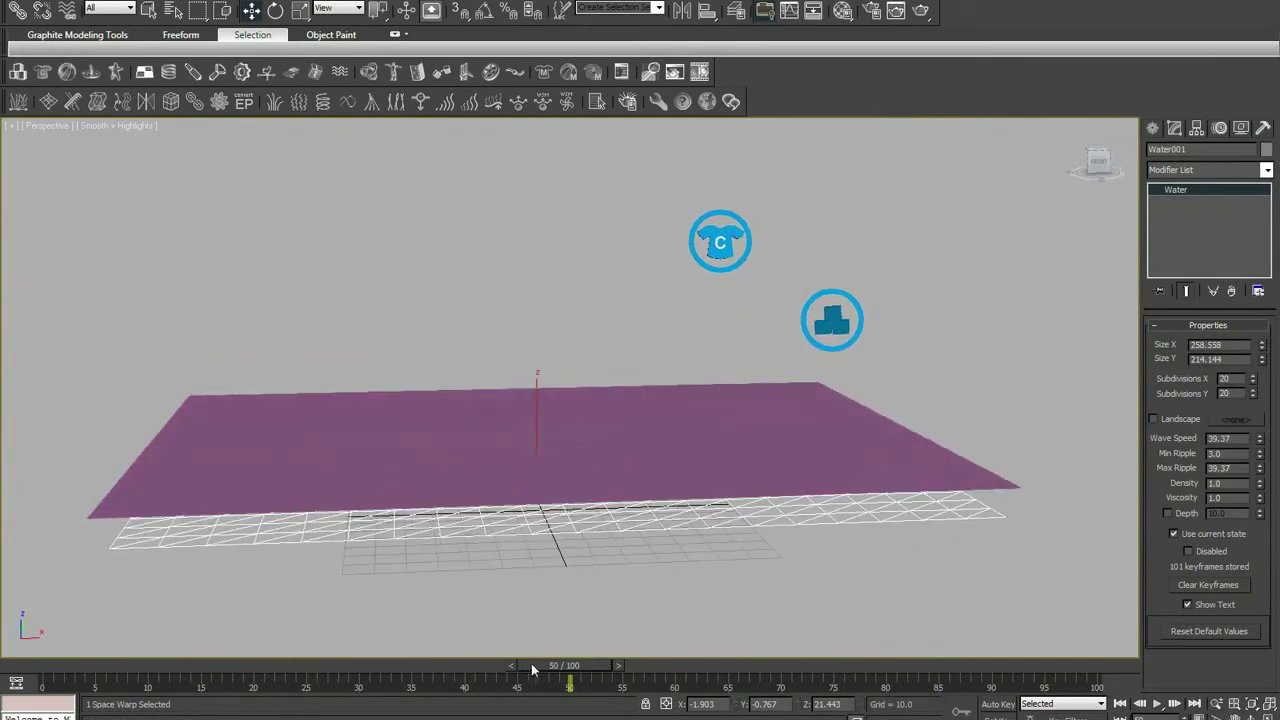
mouse_move(565, 665)
left_mouse_down()
mouse_move(262, 675)
mouse_move(717, 675)
left_mouse_up()
mouse_move(687, 634)
middle_mouse_down("alt")
mouse_move(784, 505)
mouse_move(1103, 379)
middle_mouse_up("alt")
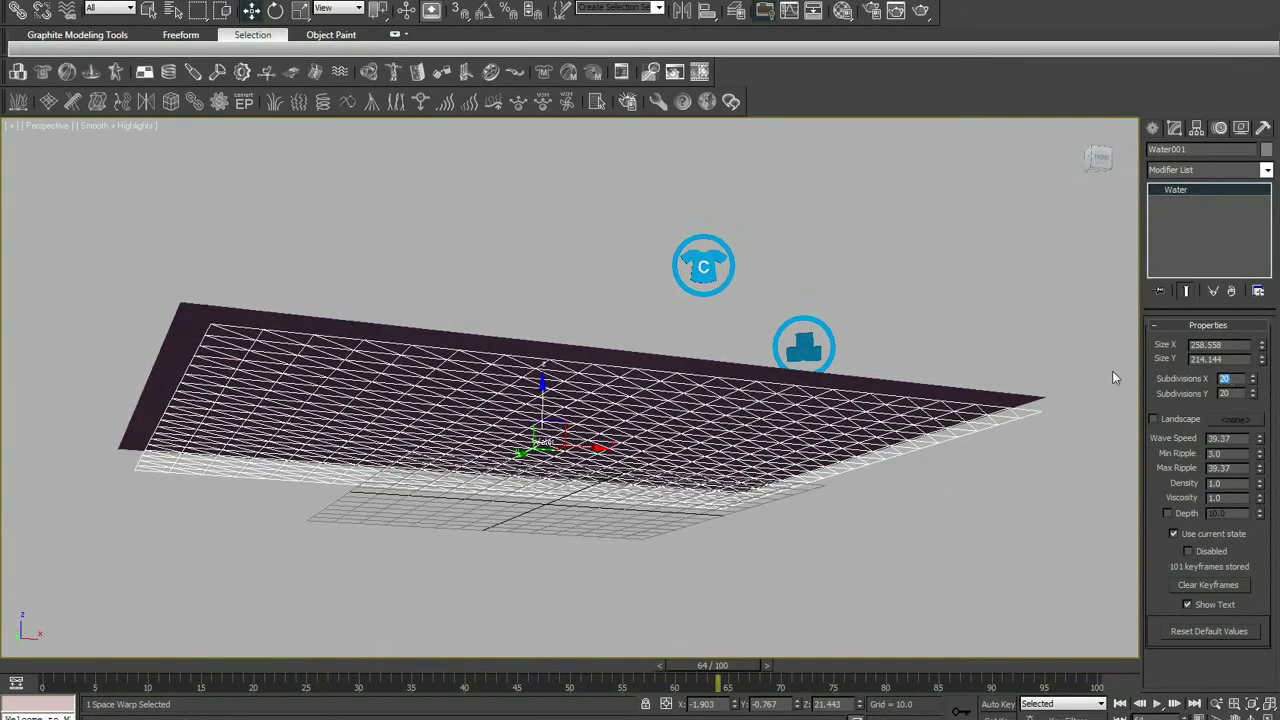
Set Water001 to 30 subdivisions along X and Y, checking it against the plane.
type("30")
key("Tab")
type("30")
key("Return")
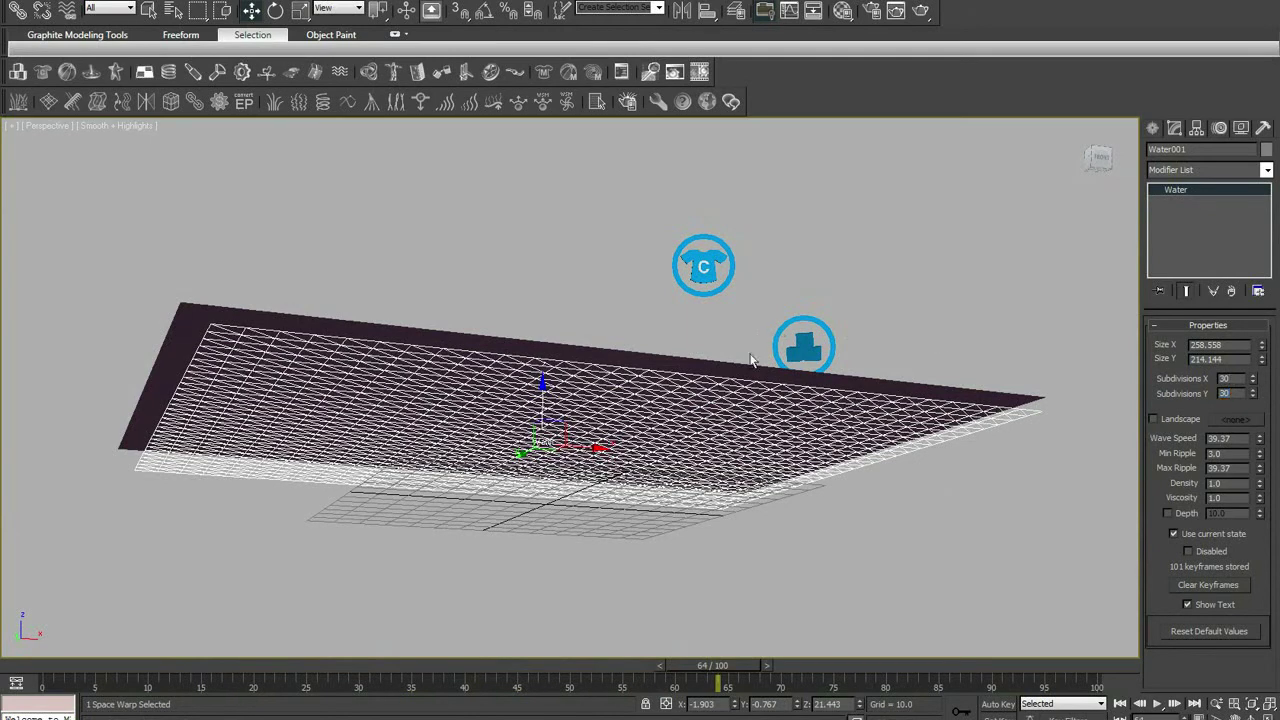
middle_click_drag(752, 360, 726, 406, "alt")
middle_click_drag(600, 293, 632, 316)
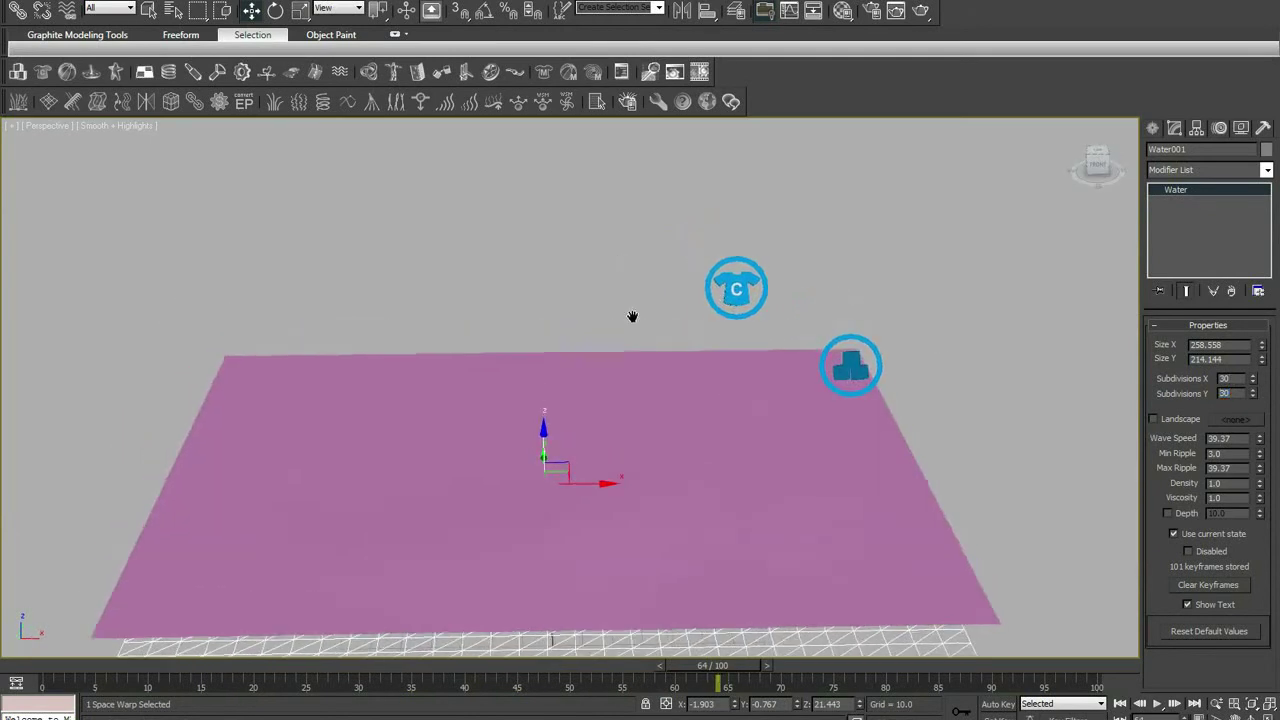
left_click(1152, 128)
middle_click_drag(964, 291, 980, 356)
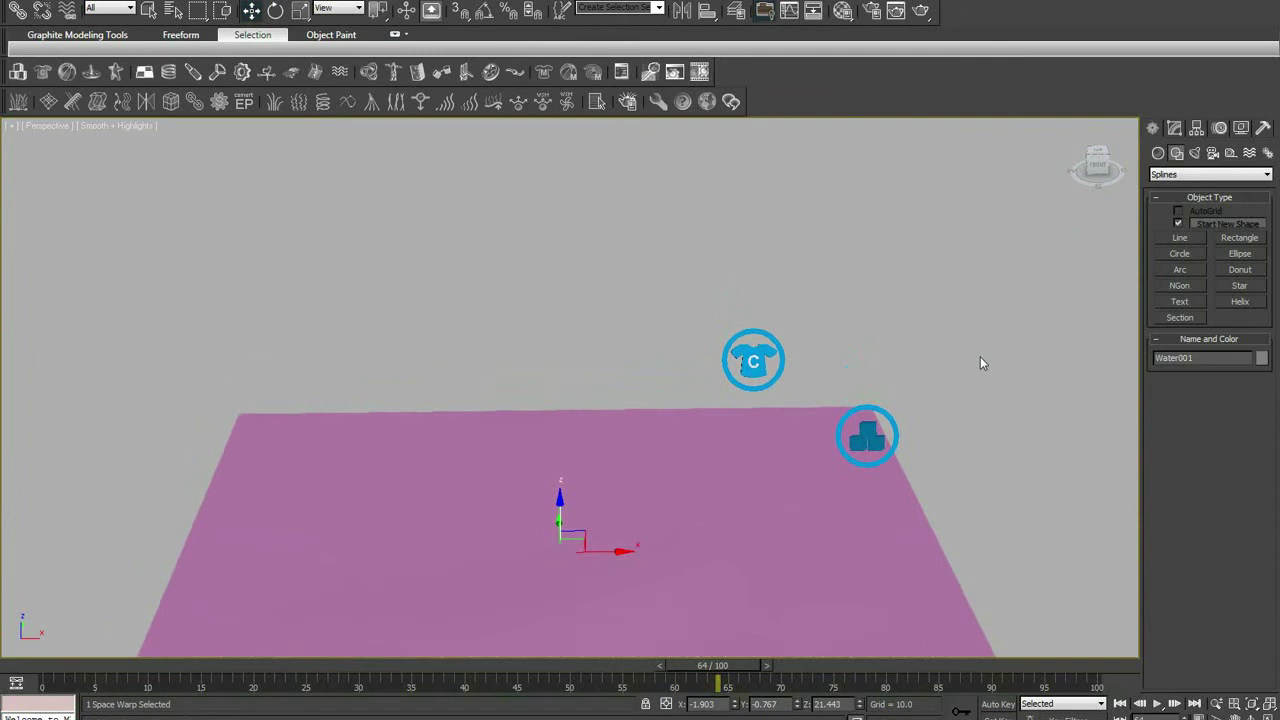
Delete the leftover cloth and RBCollection helpers.
left_click(742, 366)
key("Delete")
left_click(877, 439)
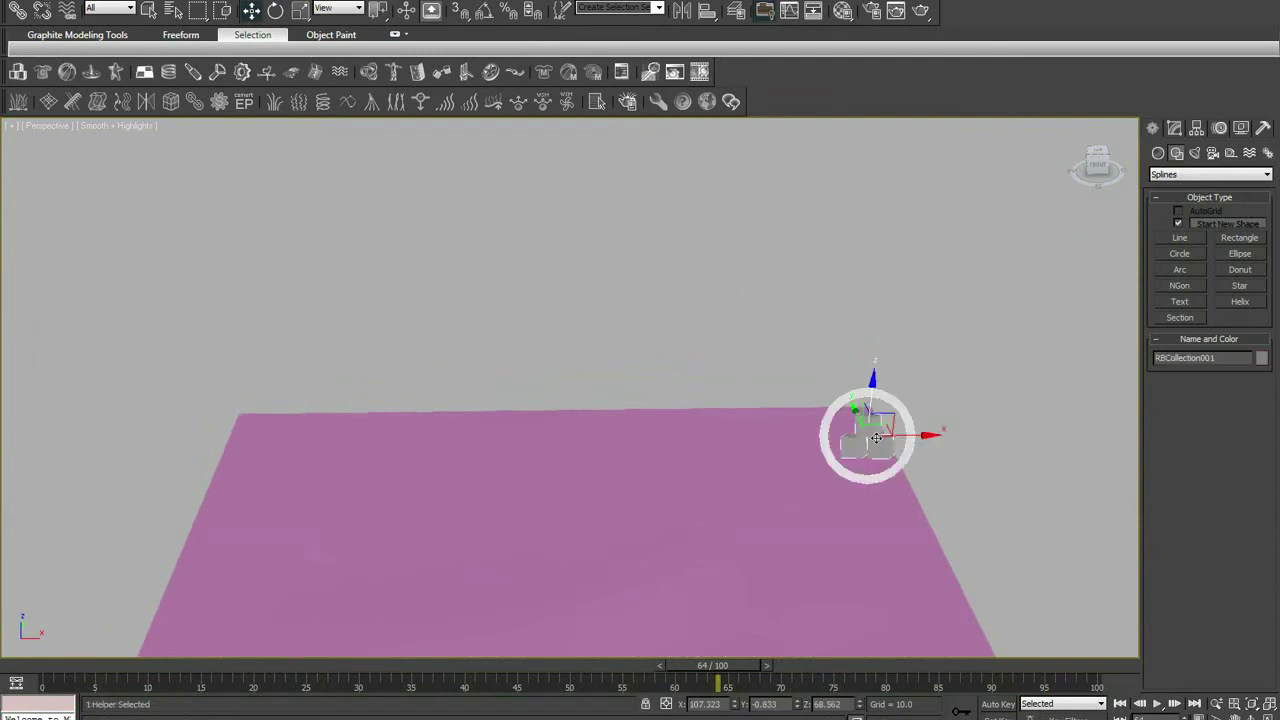
key("Delete")
Drag out a Biped skeleton in the Front viewport above the water plane.
scroll(917, 437, "down", 3)
key("f")
middle_click_drag(1017, 331, 891, 476)
left_click(1159, 153)
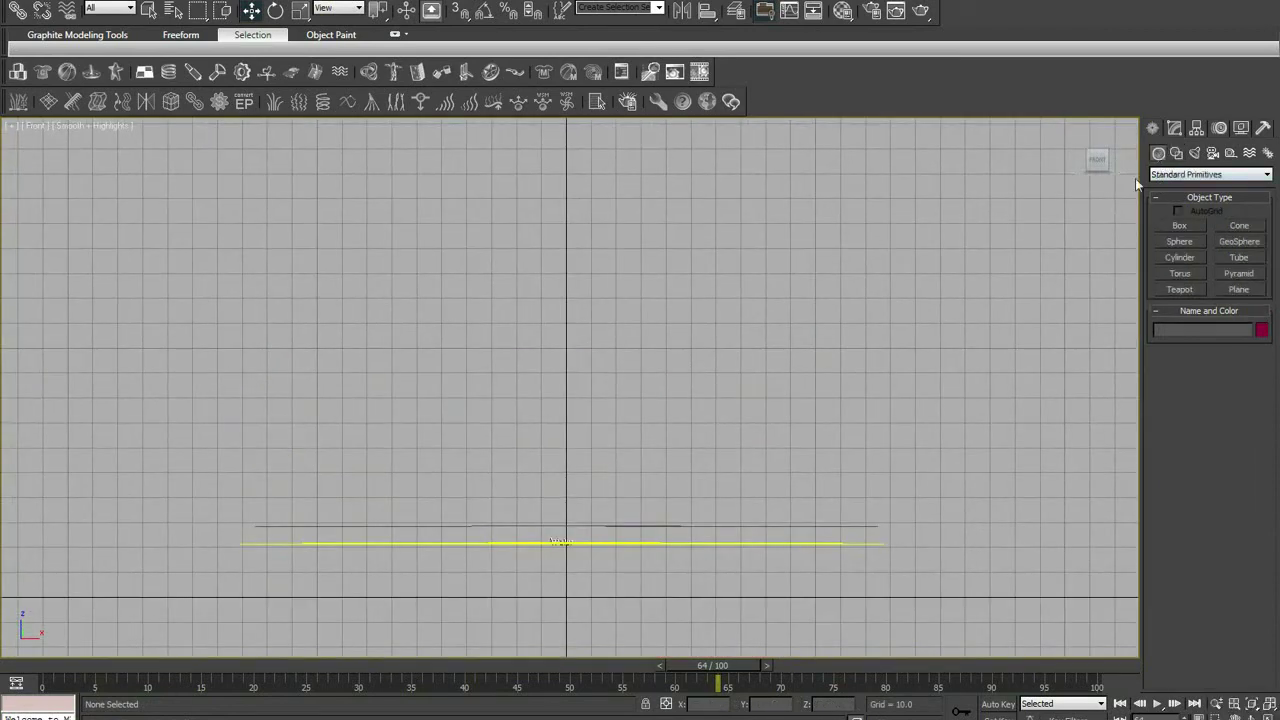
left_click(1266, 153)
left_click(1179, 241)
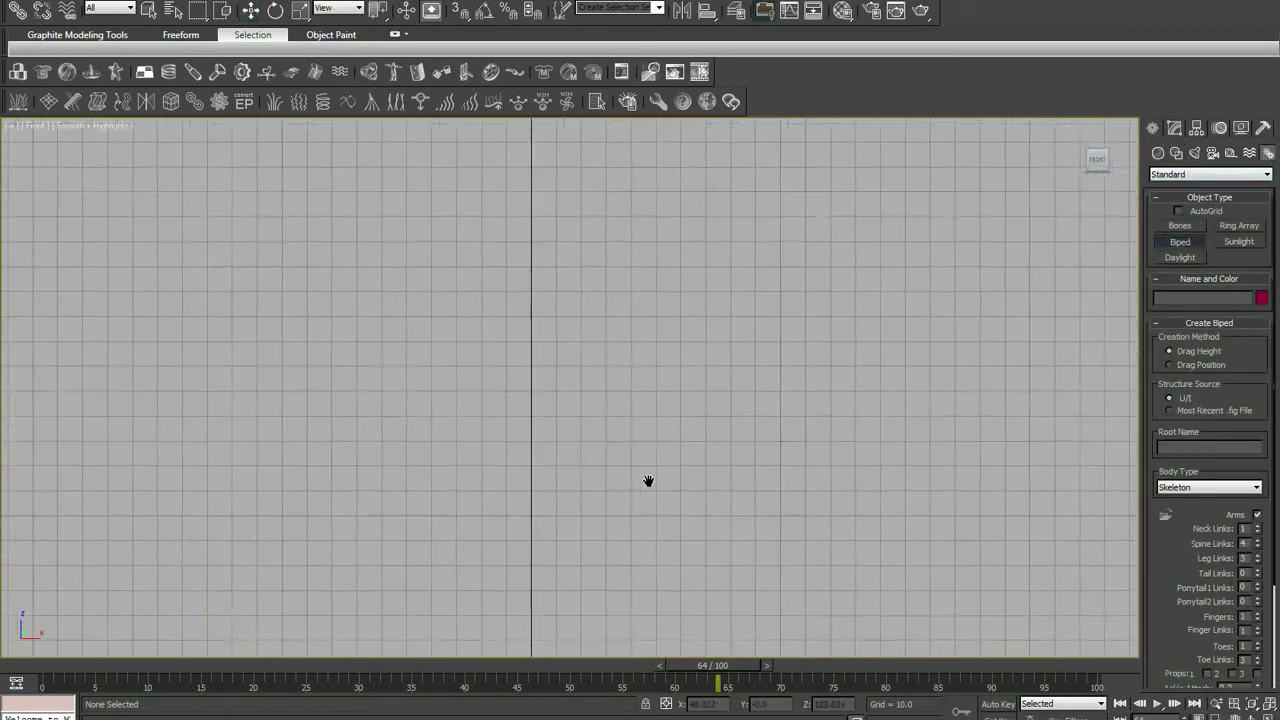
scroll(649, 480, "down", 3)
left_click_drag(569, 293, 572, 162)
Finish creating Bip001 in Perspective view and select its right thigh.
key("p")
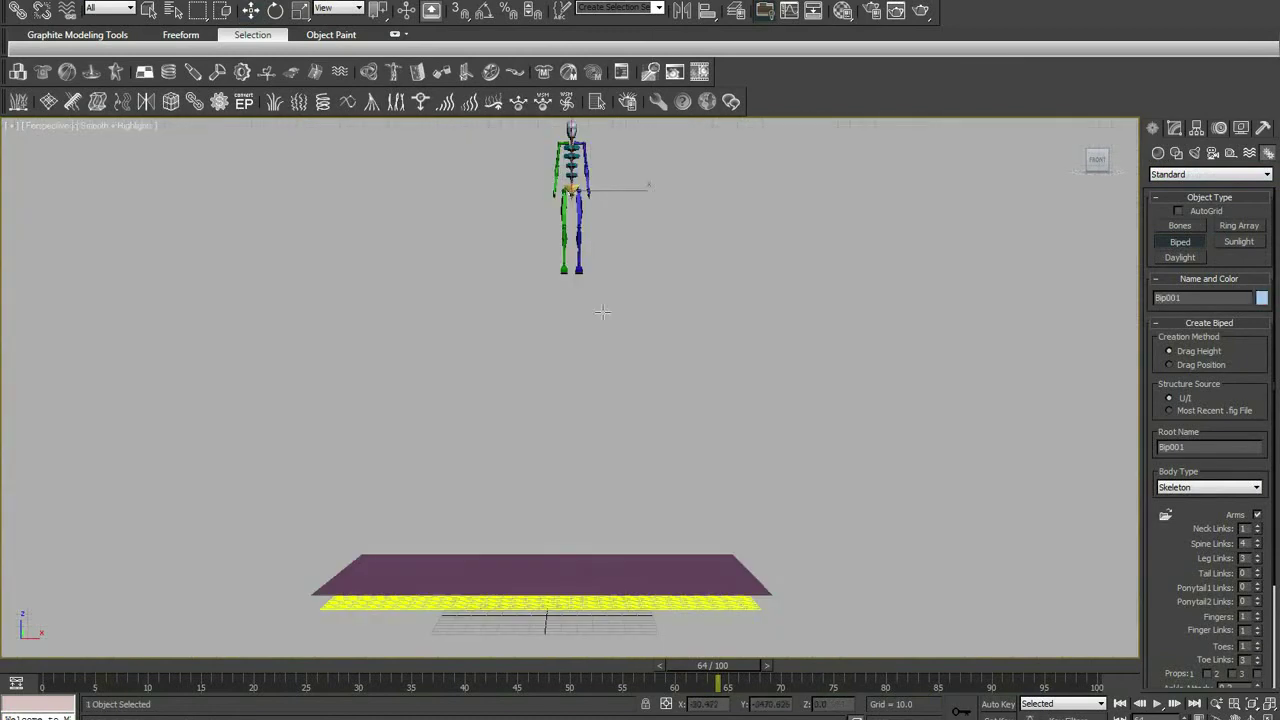
middle_click_drag(603, 347, 662, 374, "alt")
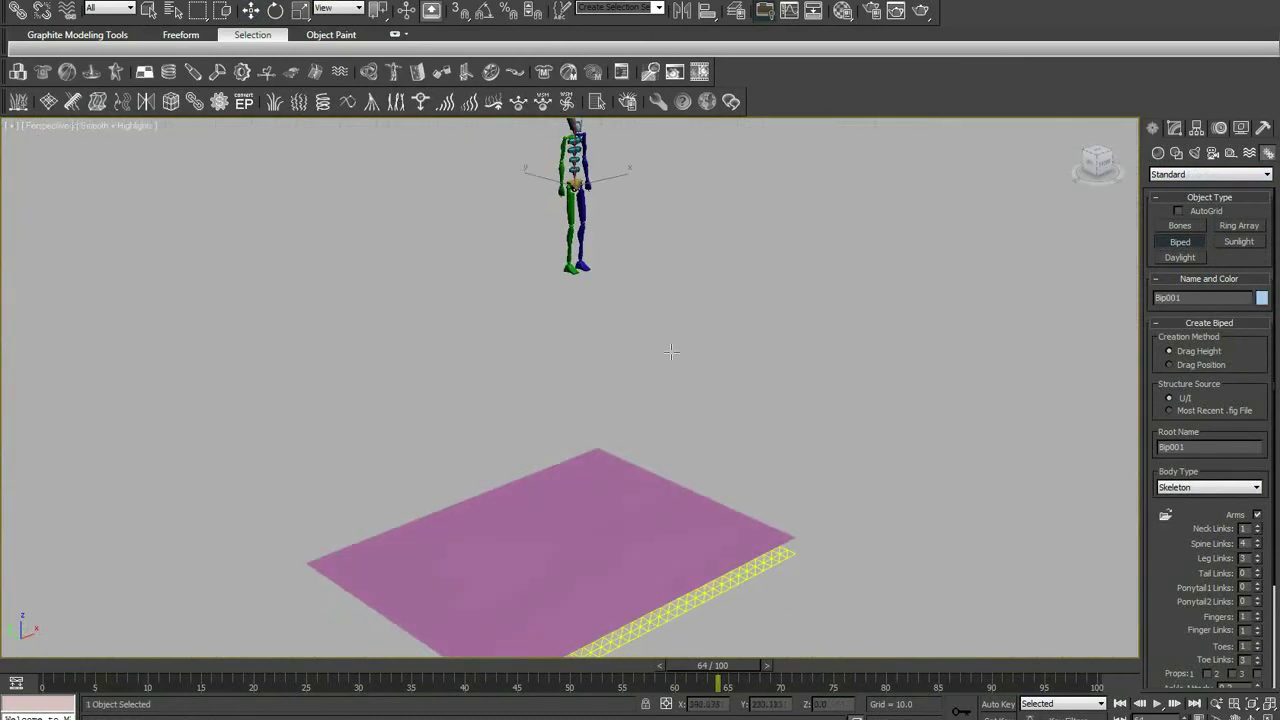
scroll(670, 352, "down", 2)
scroll(652, 360, "up", 1)
scroll(649, 397, "up", 2)
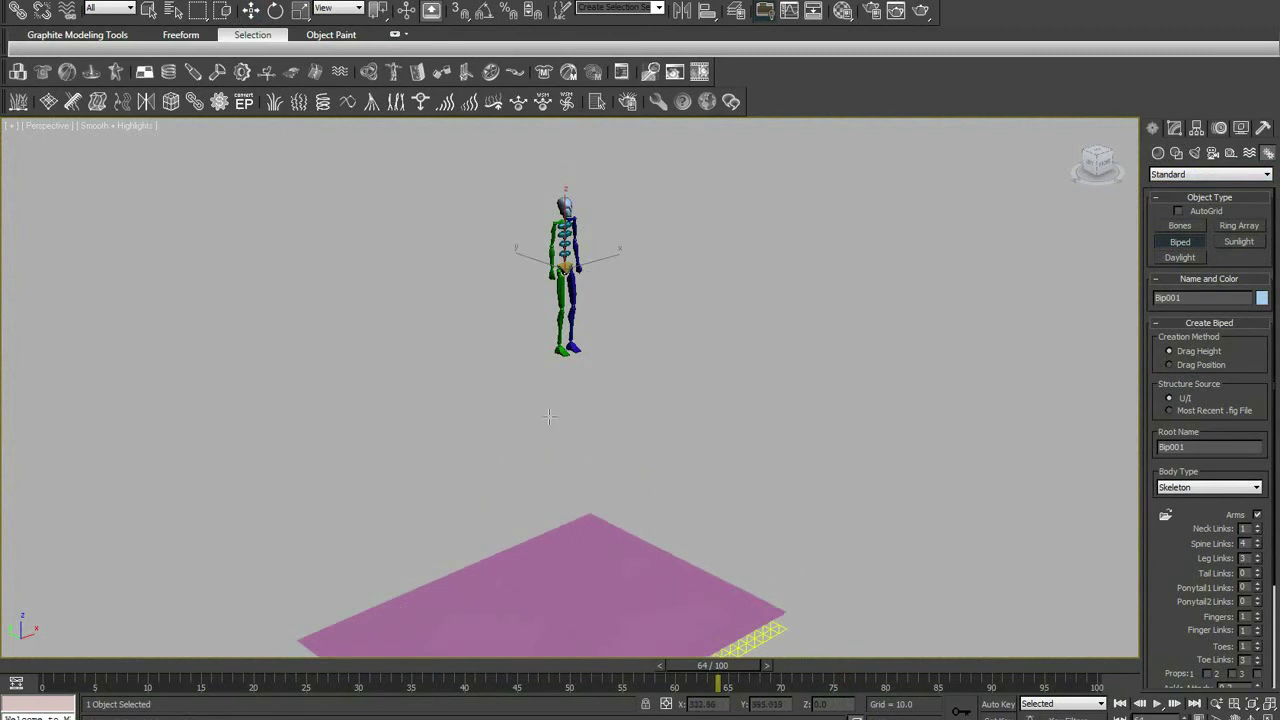
scroll(549, 416, "up", 1)
scroll(640, 410, "down", 3)
scroll(596, 416, "up", 1)
scroll(562, 288, "up", 1)
right_click(562, 285)
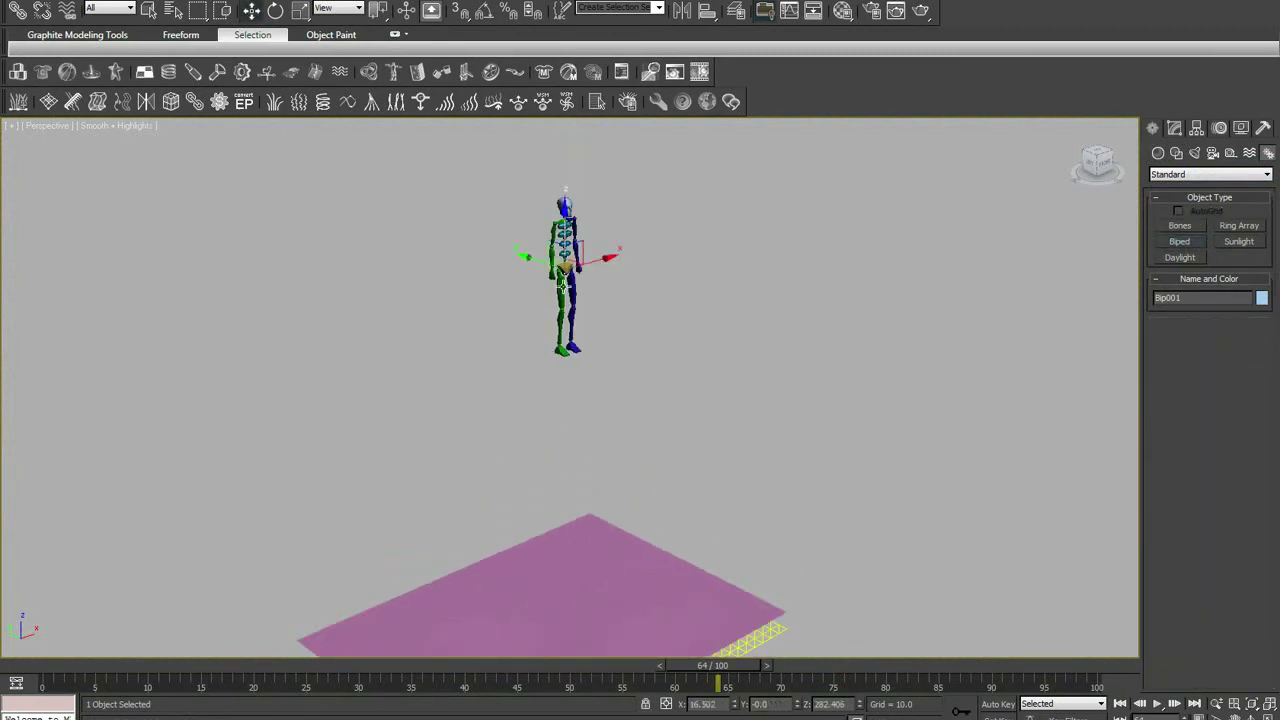
left_click(560, 312)
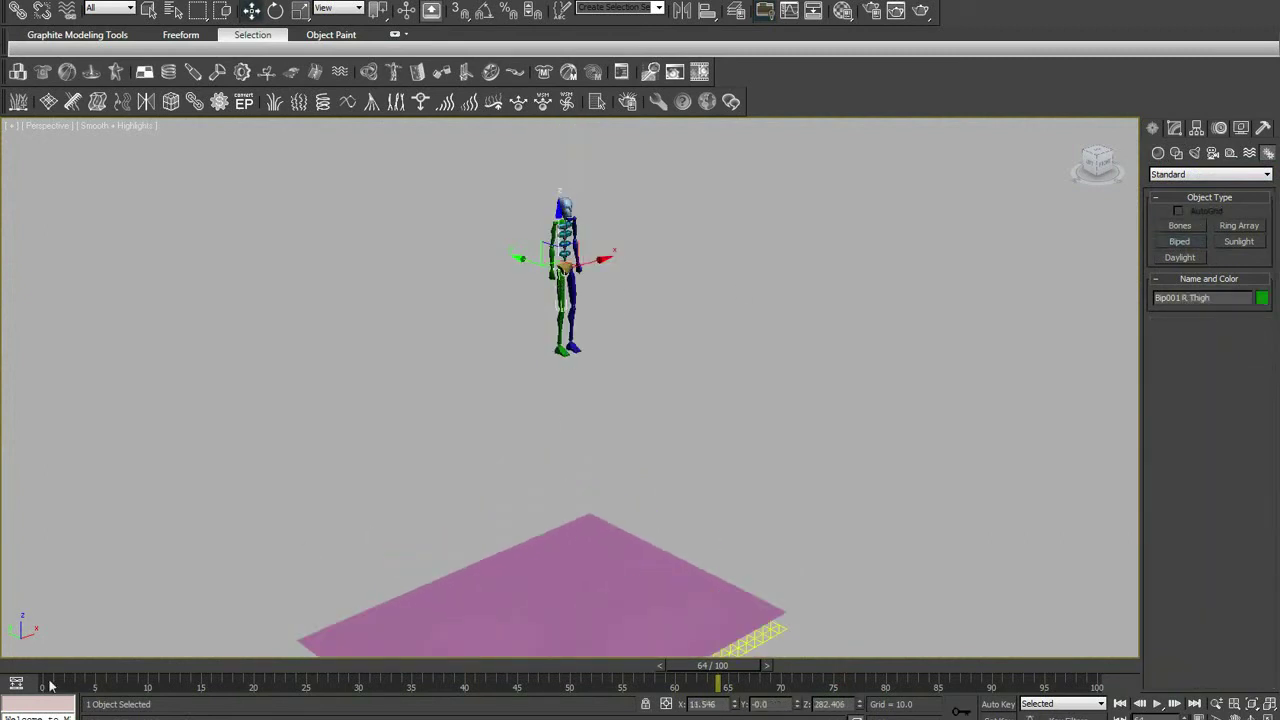
type("ragdollUI()")
Apply reactor Ragdoll Constrain Humanoid to Bip001 and preview it falling.
key("Return")
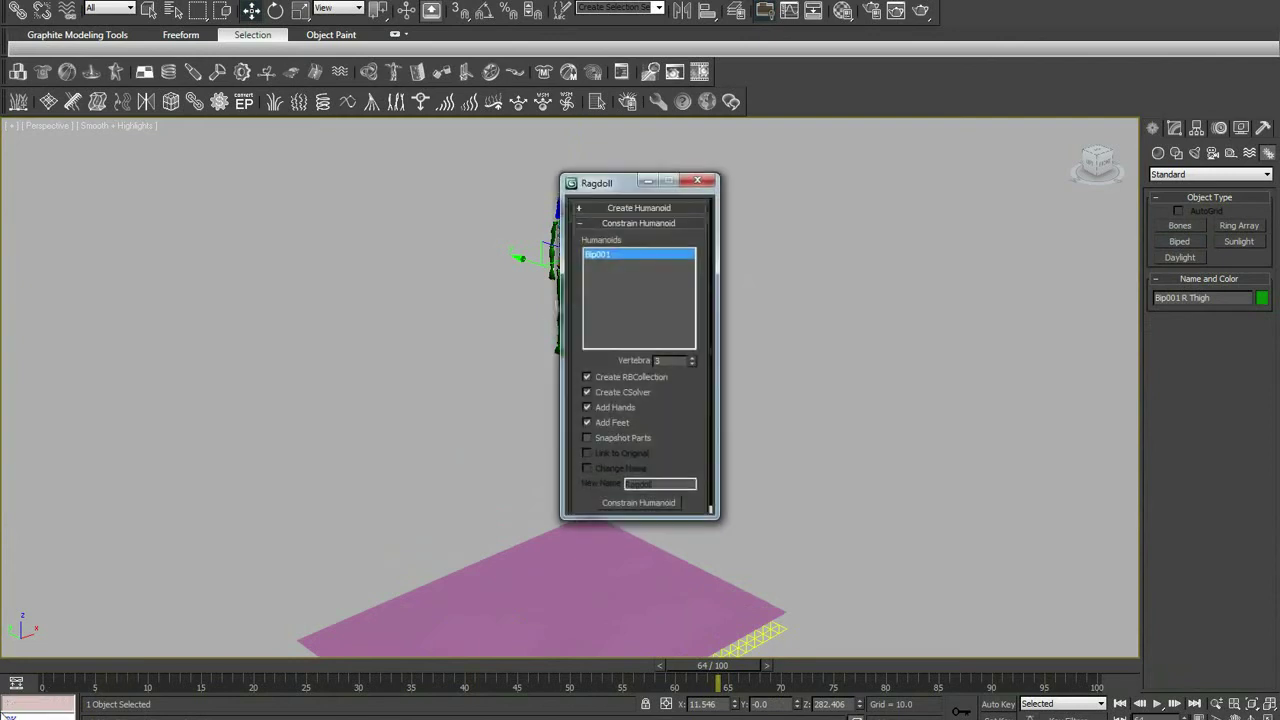
left_click(637, 503)
left_click(698, 181)
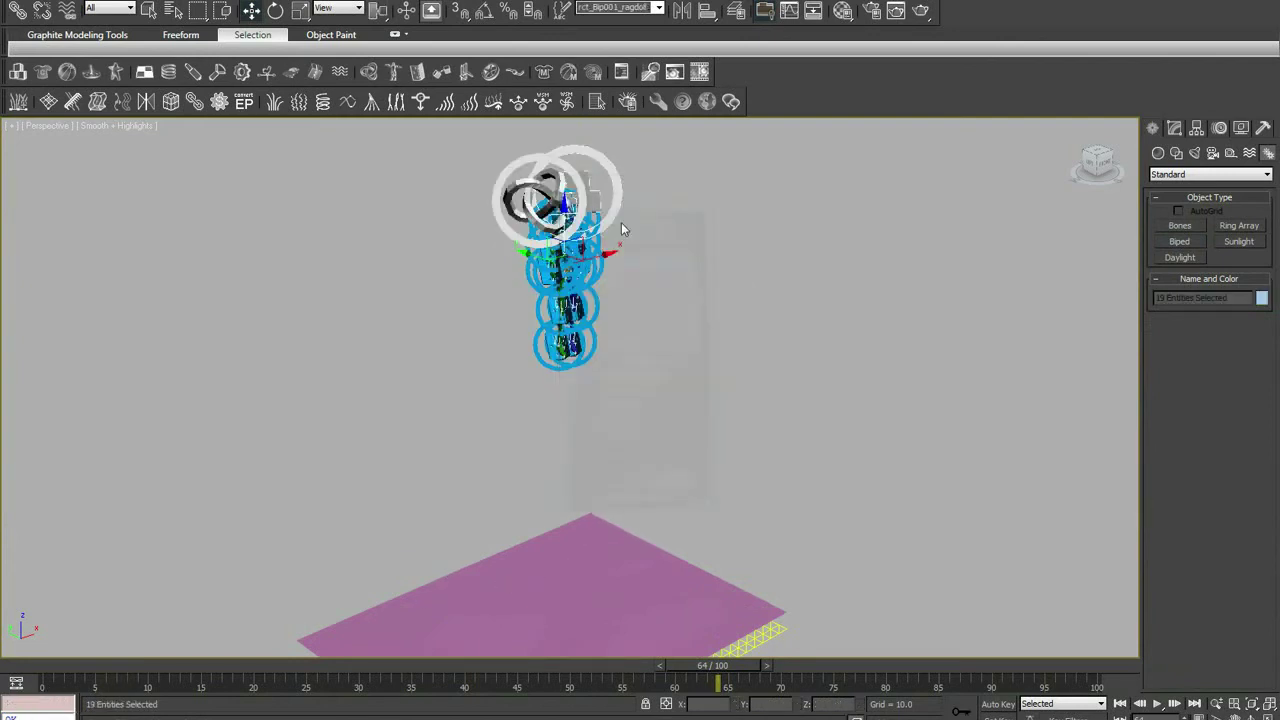
left_click(672, 70)
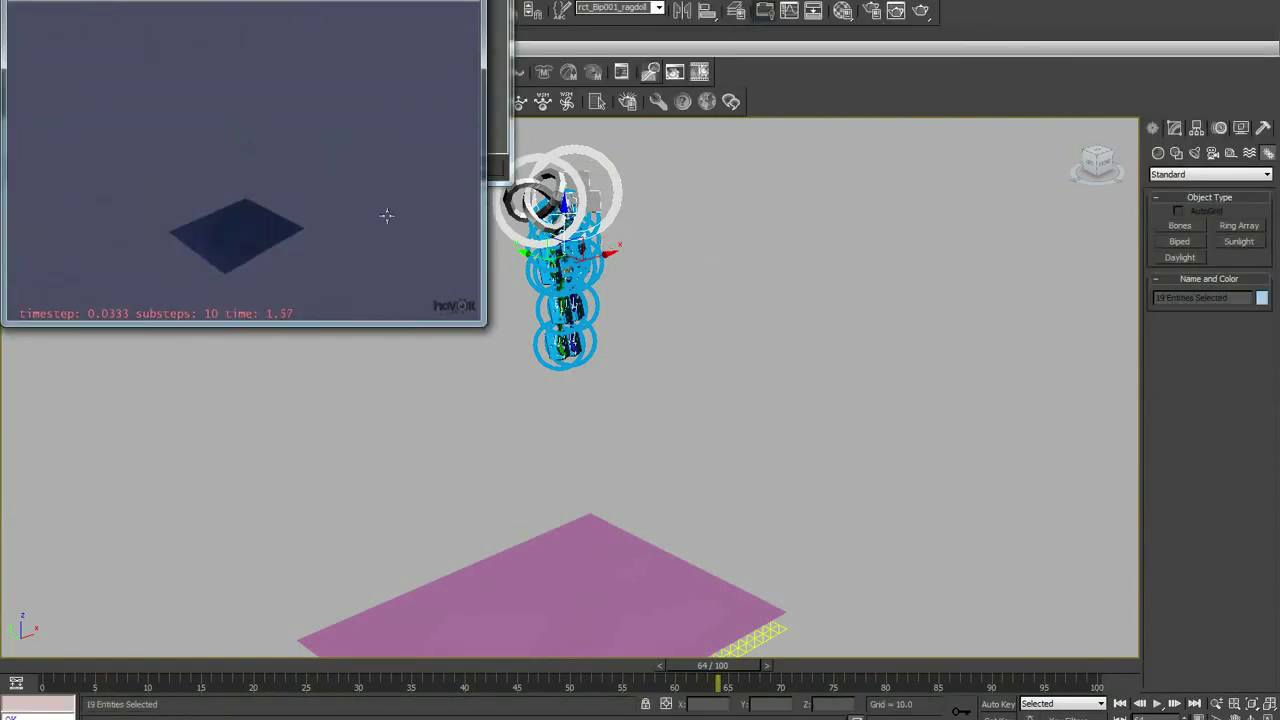
key("Escape")
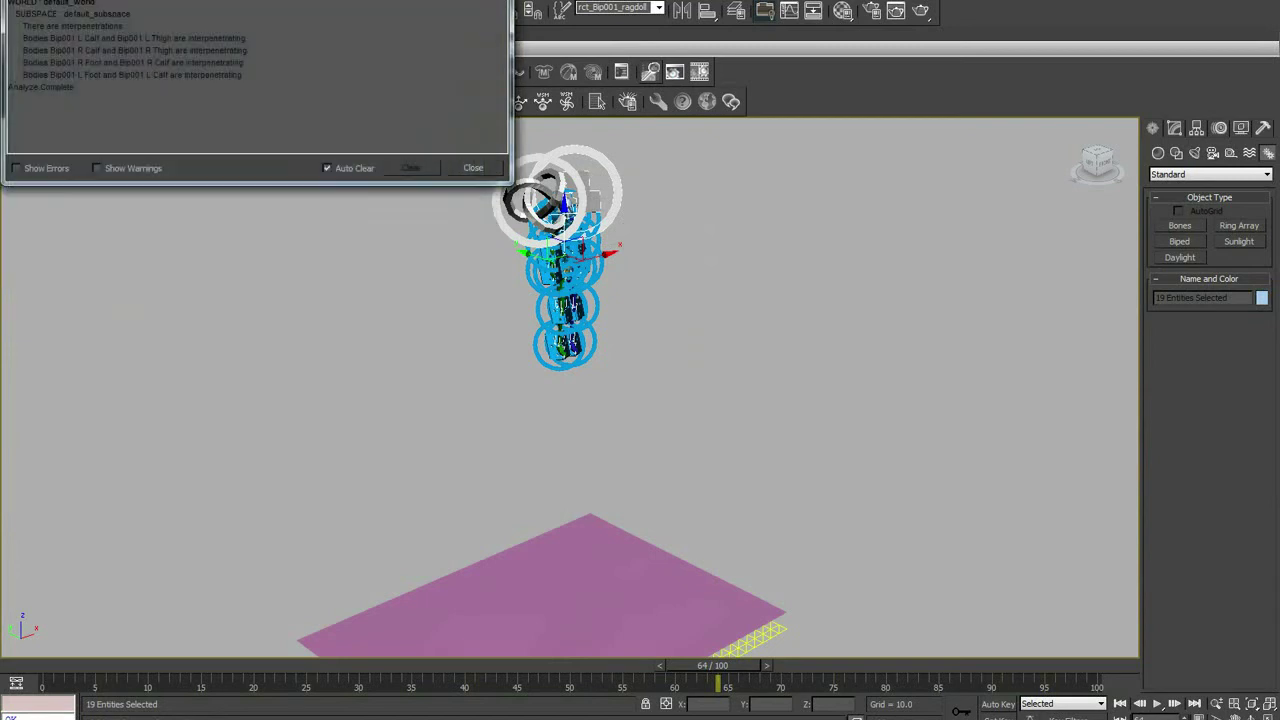
middle_click_drag(612, 650, 615, 572)
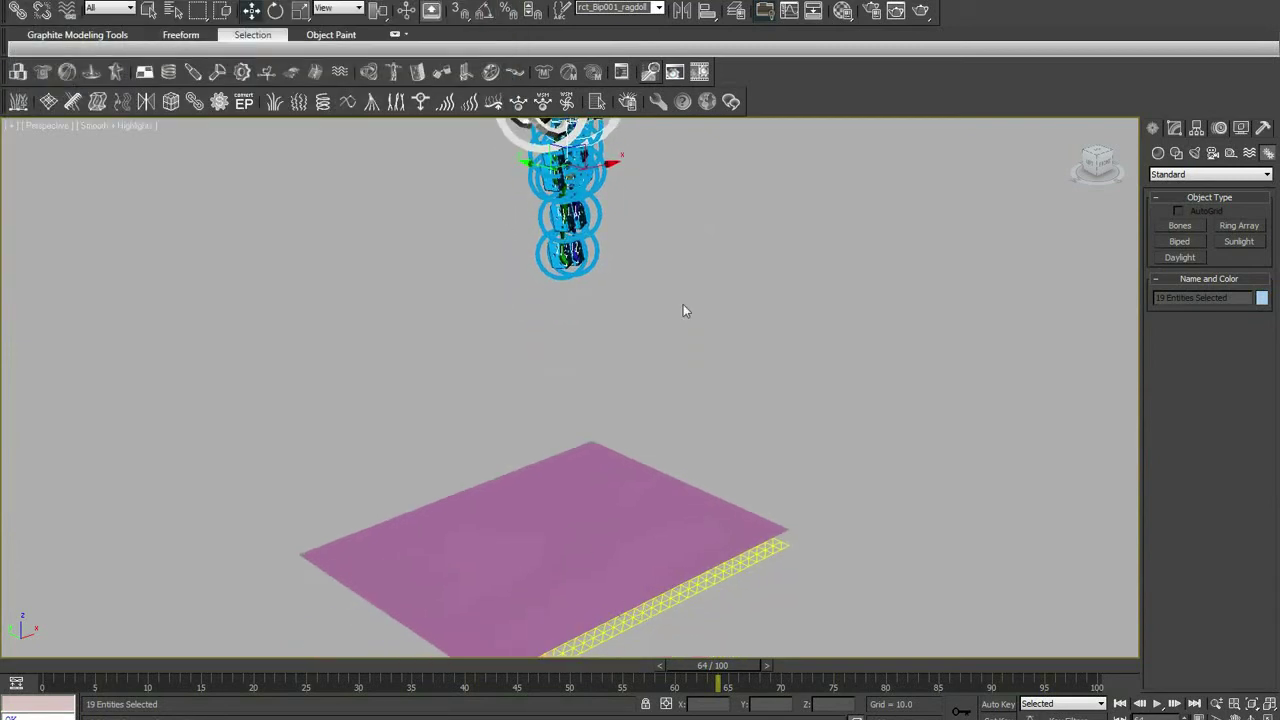
middle_click_drag(683, 311, 611, 403)
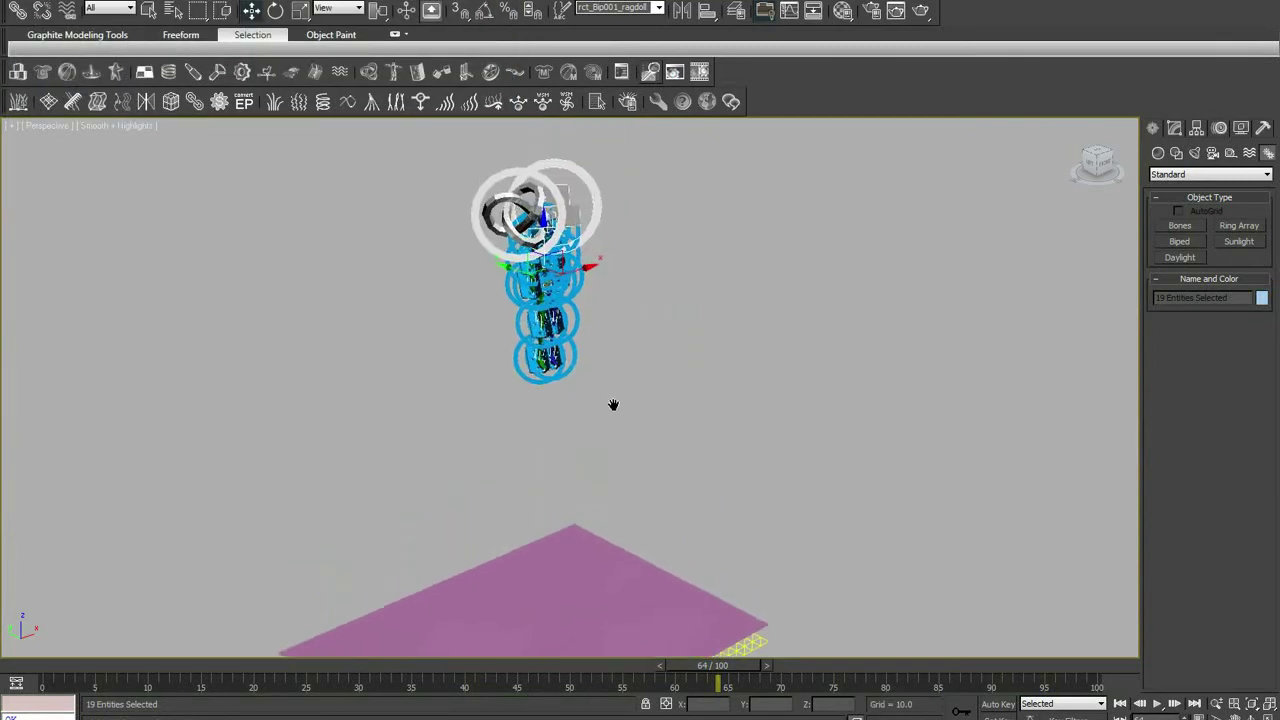
Give all the bones rigid body properties, with the head at mass 3.0 and bounding-box geometry.
left_click(128, 9)
left_click(105, 127)
left_click_drag(456, 159, 595, 427)
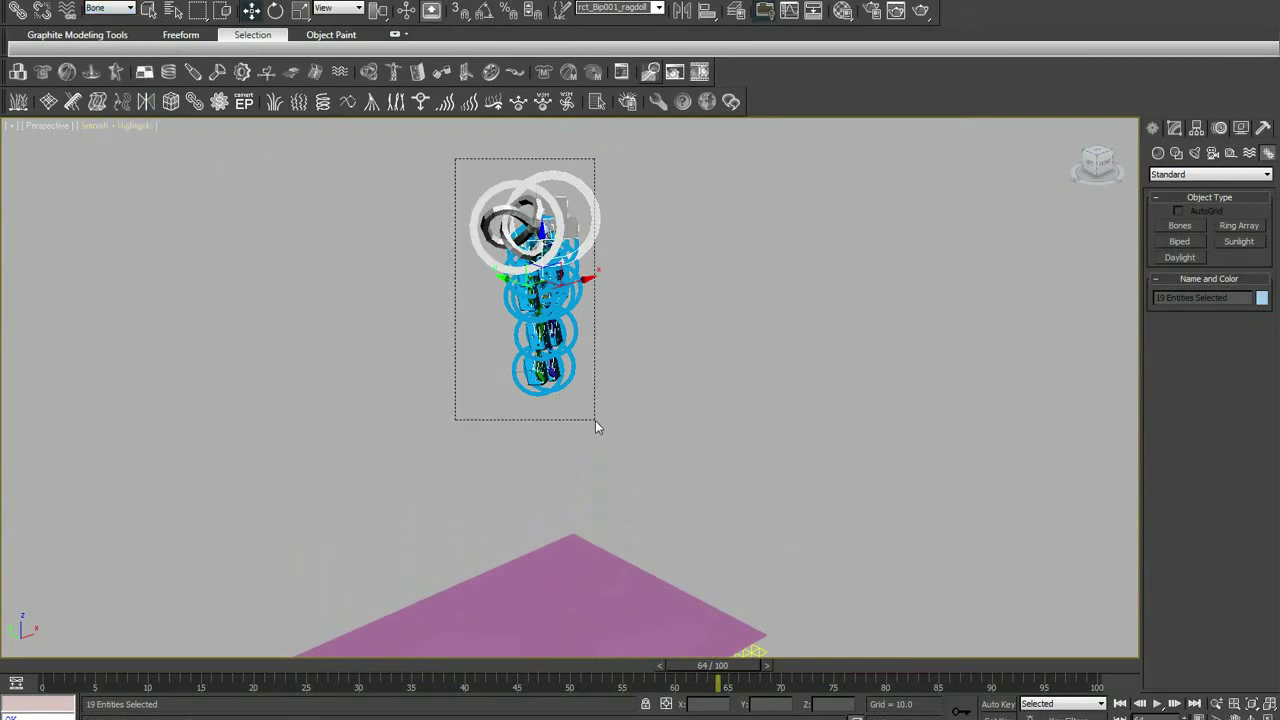
left_click(621, 71)
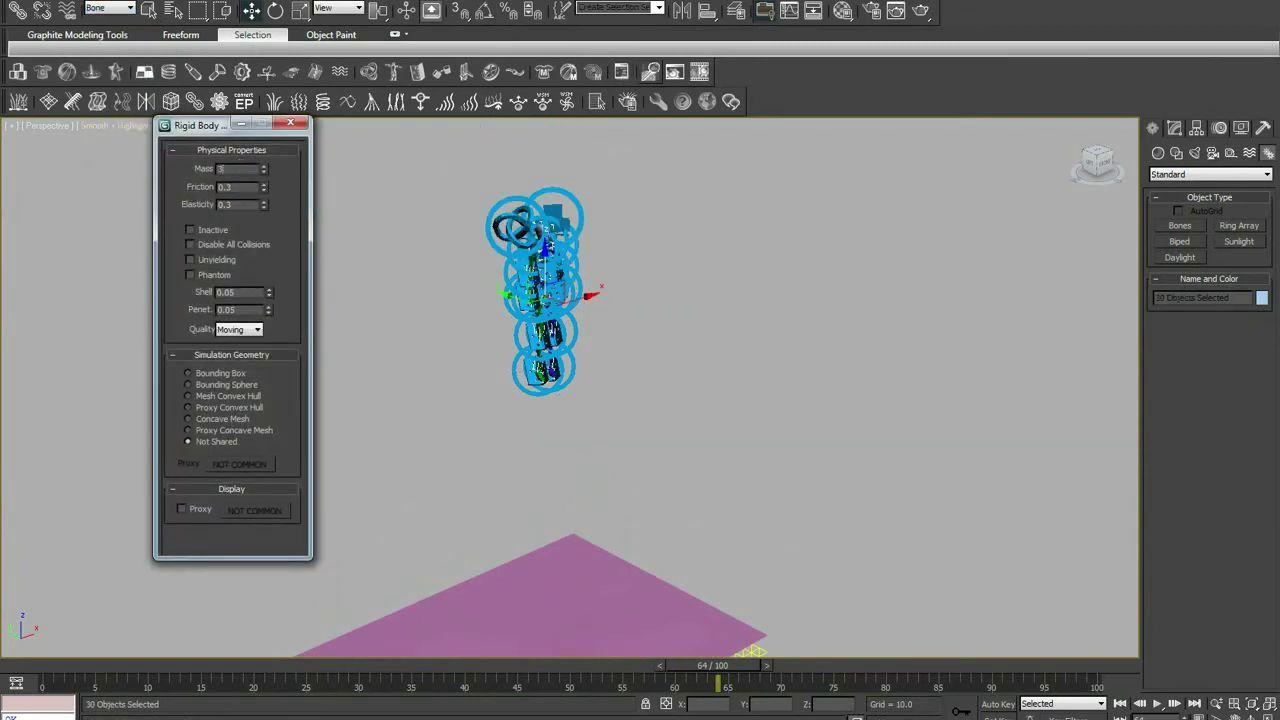
left_click(436, 334)
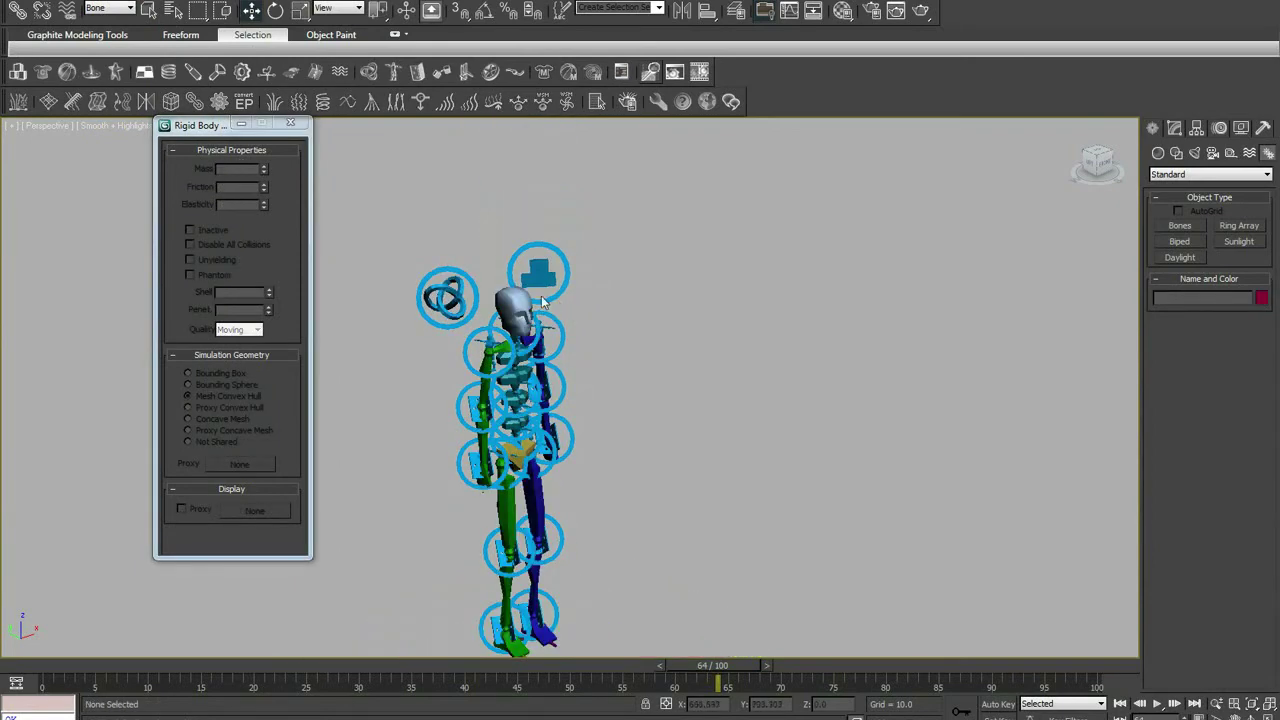
left_click(541, 295)
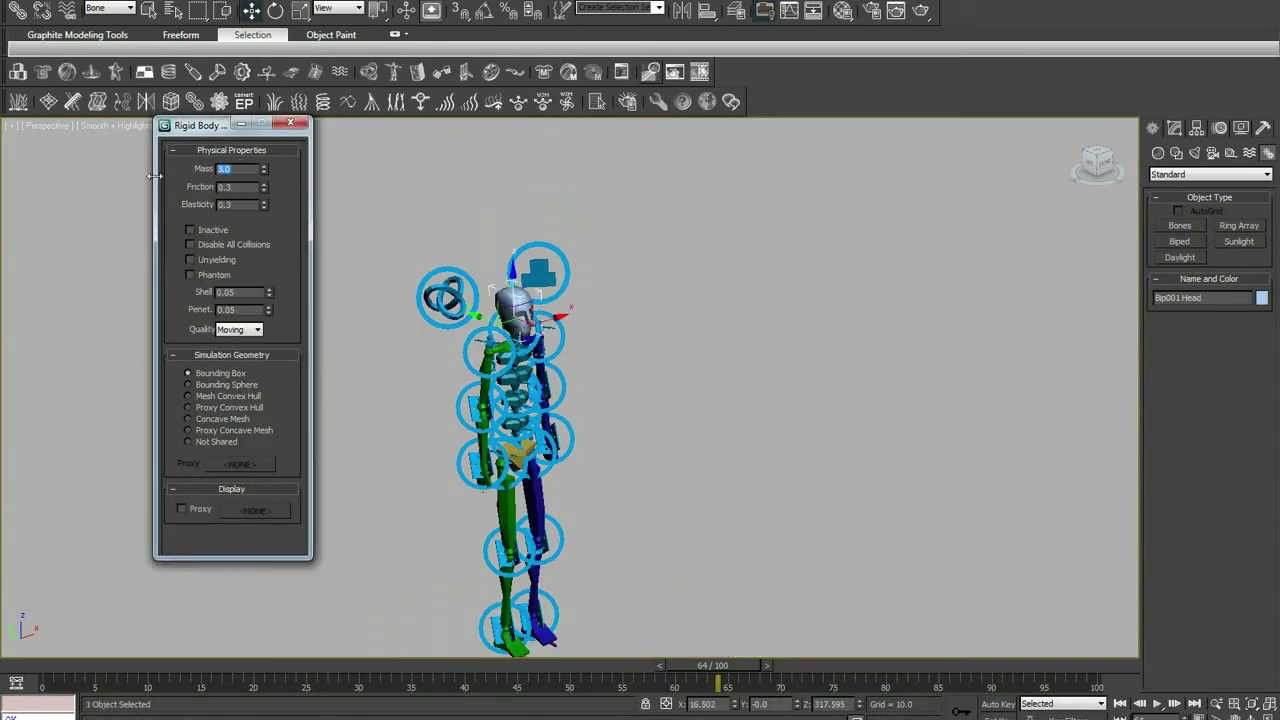
left_click(290, 122)
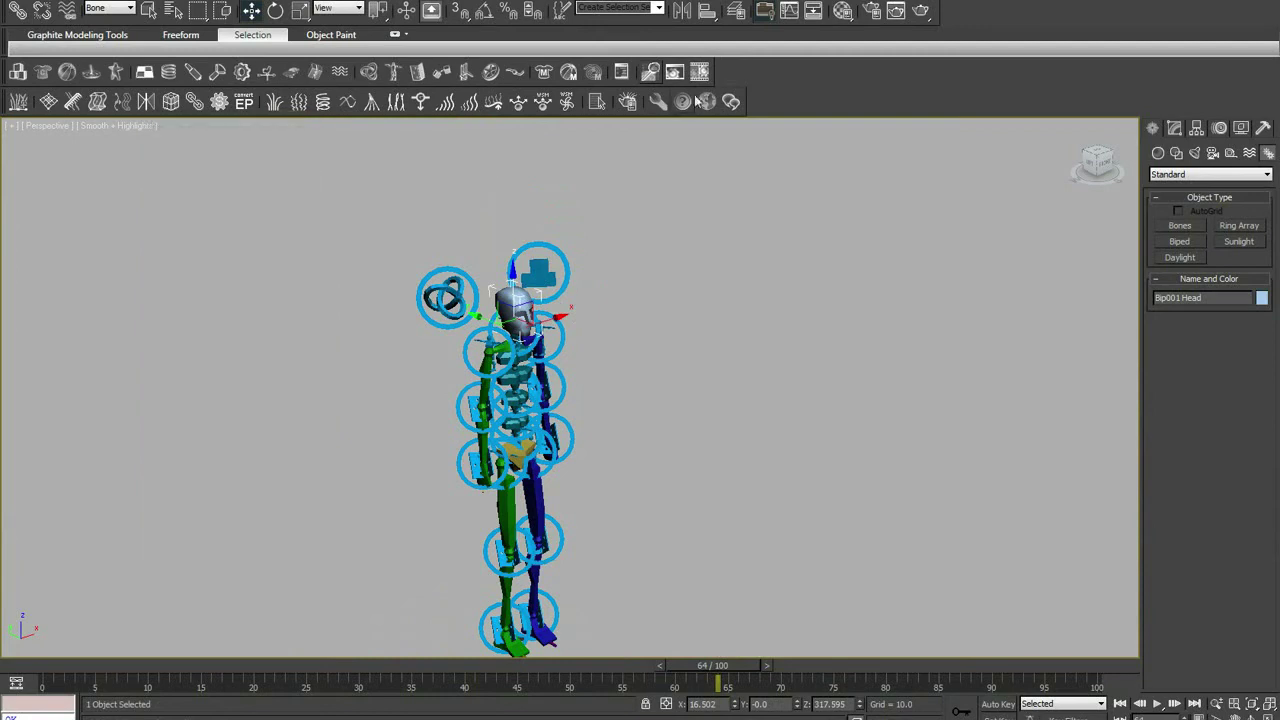
Preview the ragdoll falling onto the water plane from a high view.
mouse_move(700, 336)
middle_mouse_down("alt")
mouse_move(686, 416)
mouse_move(683, 255)
middle_mouse_up("alt")
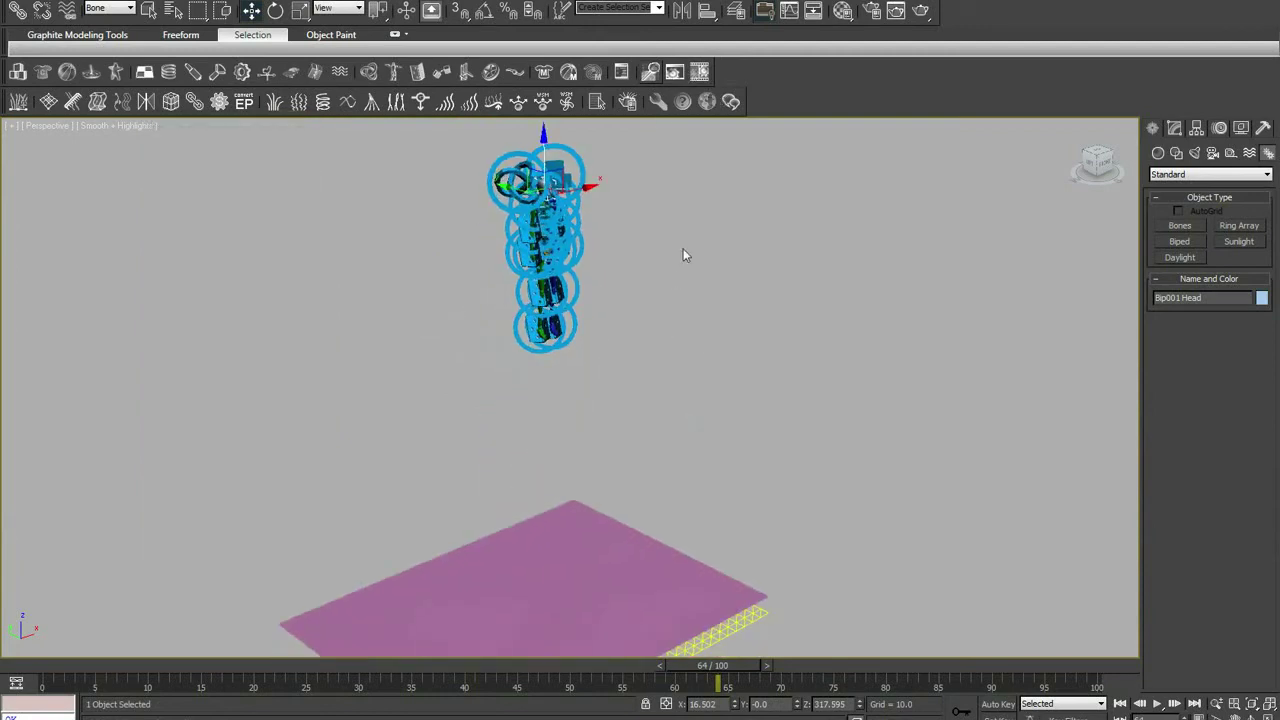
left_click(670, 79)
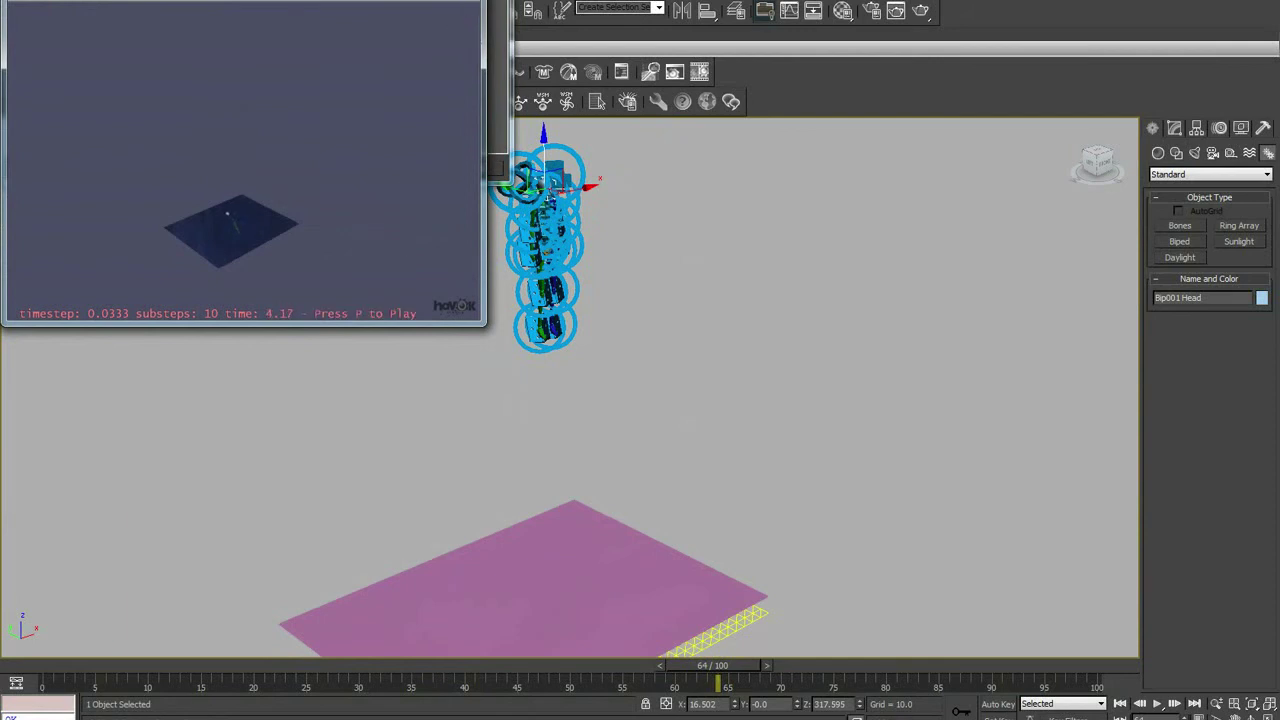
left_click(466, 1)
left_click(513, 532)
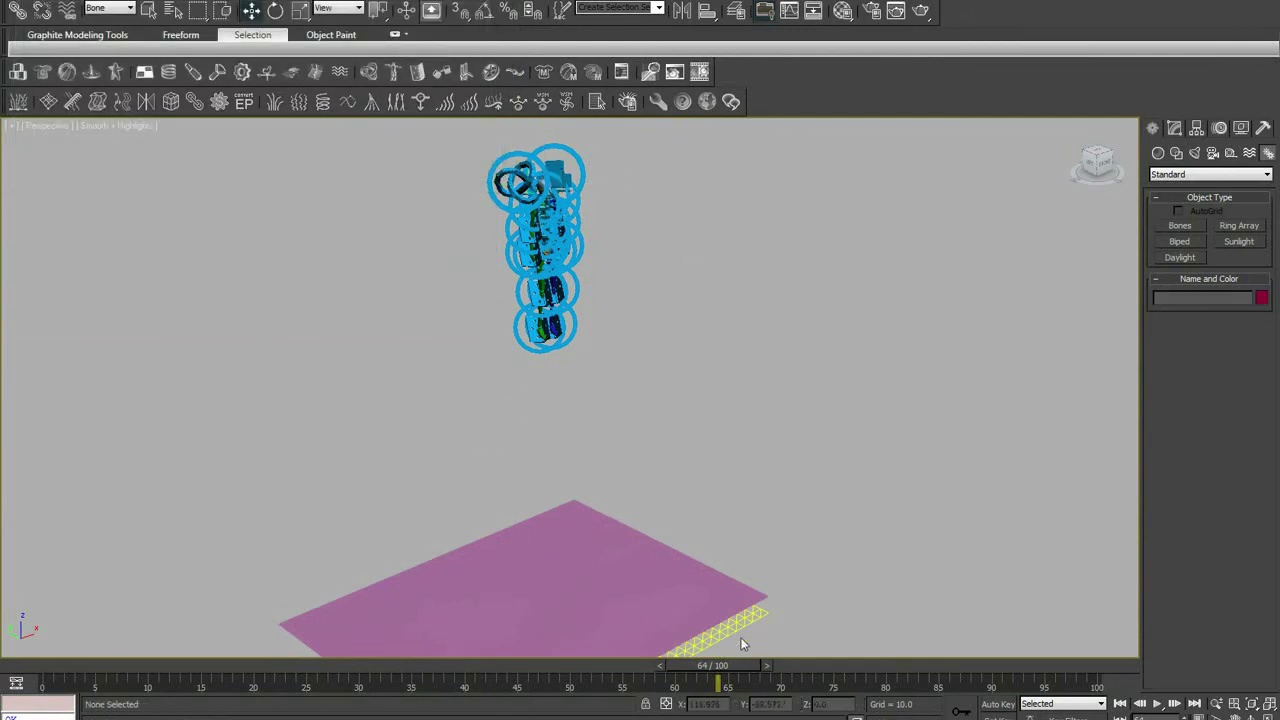
Reset the selection filter to All, enable Depth on Water001, and preview.
right_click(721, 537)
left_click(110, 8)
left_click(92, 22)
left_click(742, 645)
middle_click_drag(831, 495, 839, 388)
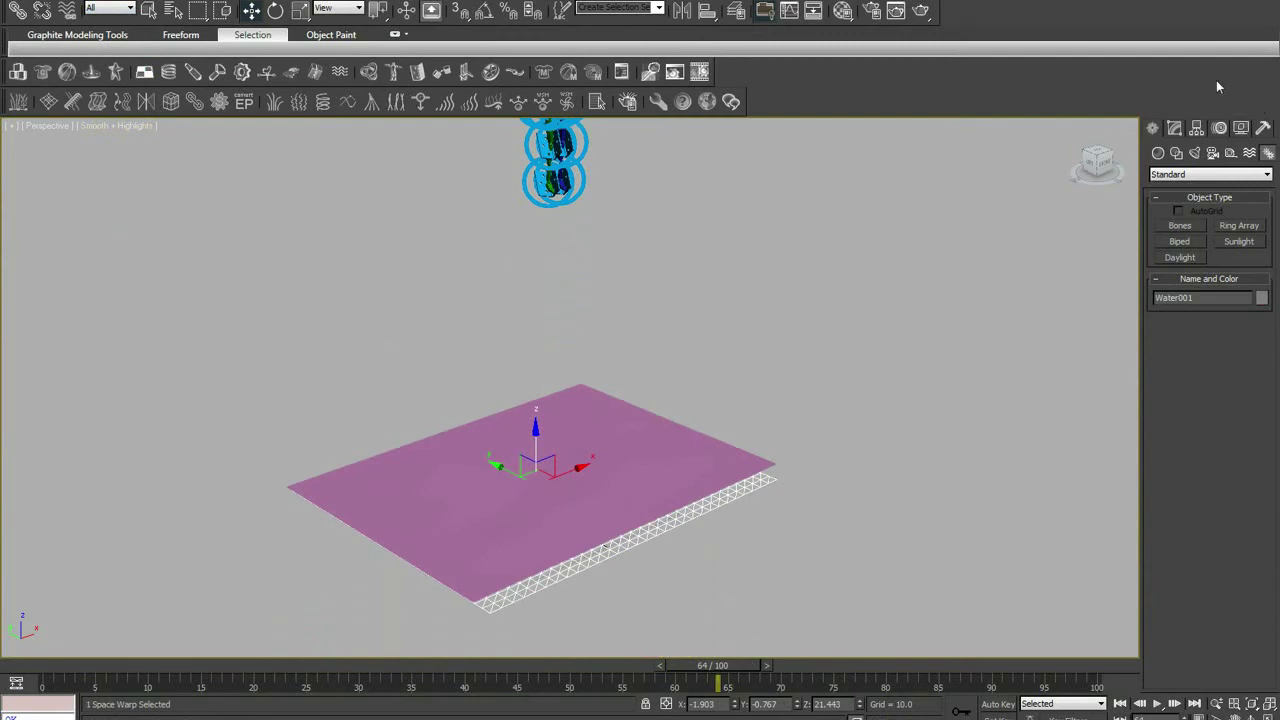
left_click(1175, 128)
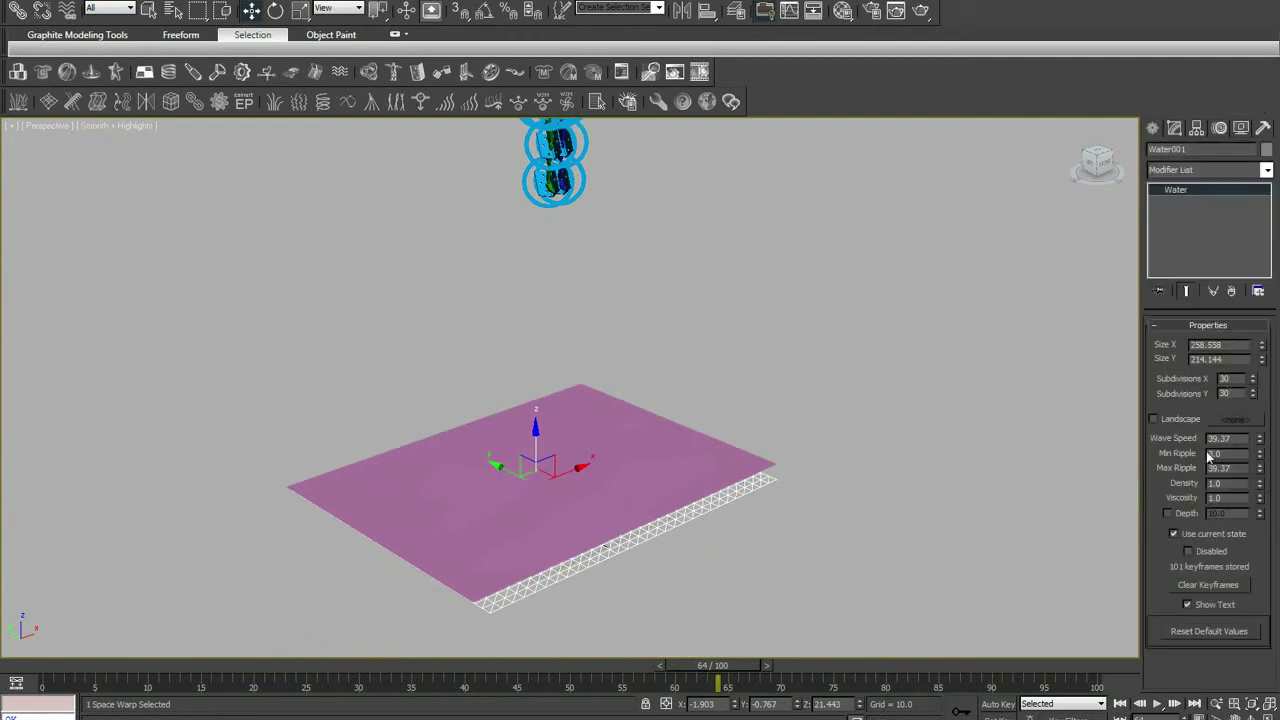
left_click(1168, 513)
left_click(674, 72)
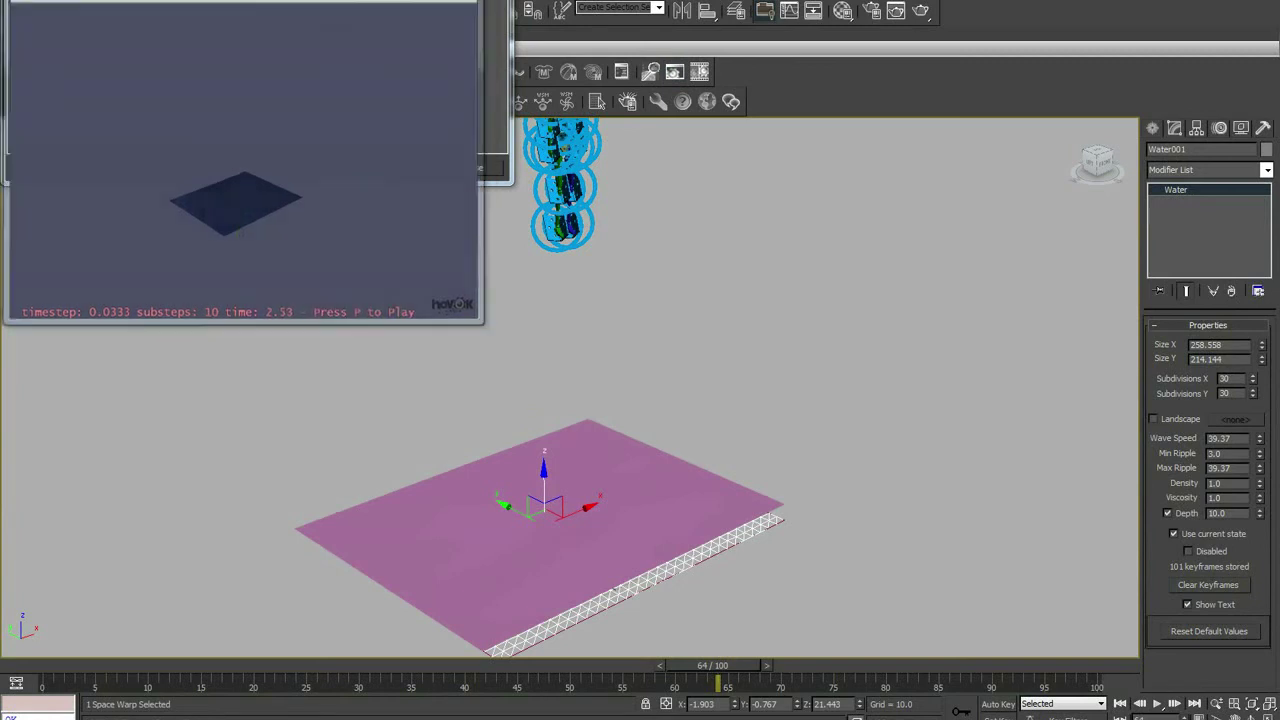
left_click(503, 481)
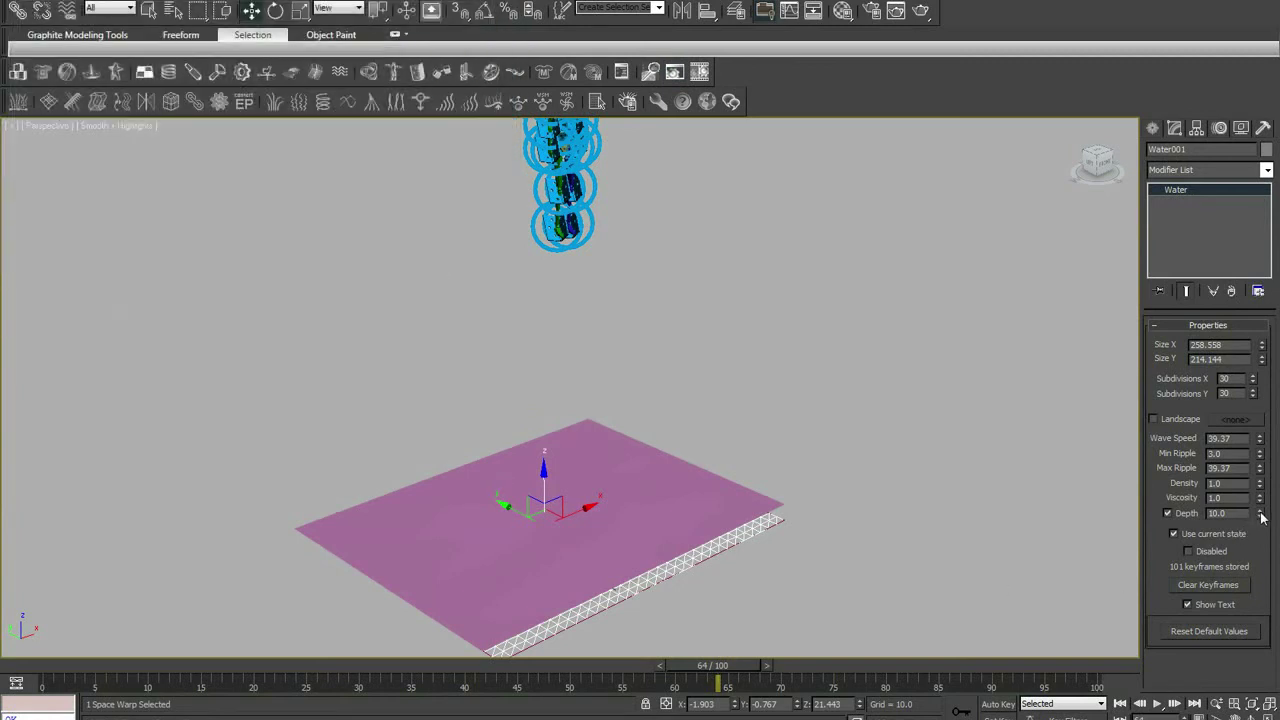
Raise Water001's Depth to 86.7 and preview the ragdoll dropping onto the water.
left_click_drag(1261, 515, 1261, 440)
left_click(674, 72)
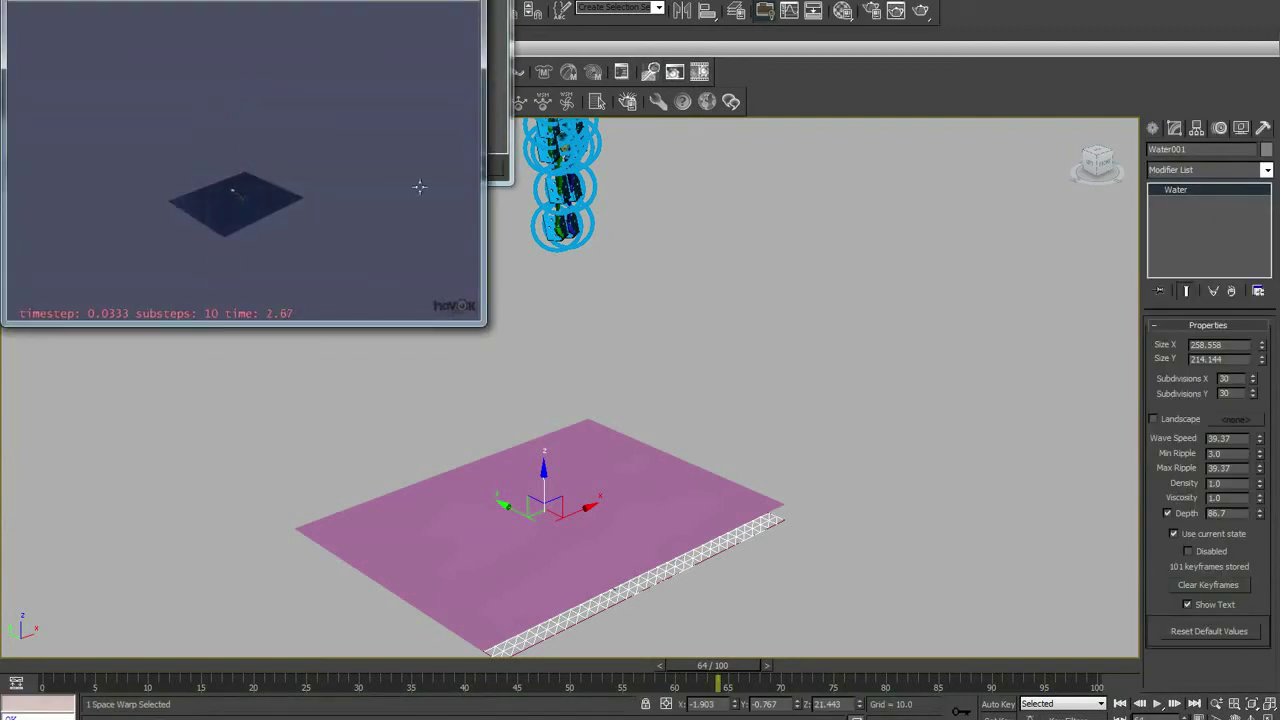
key("Escape")
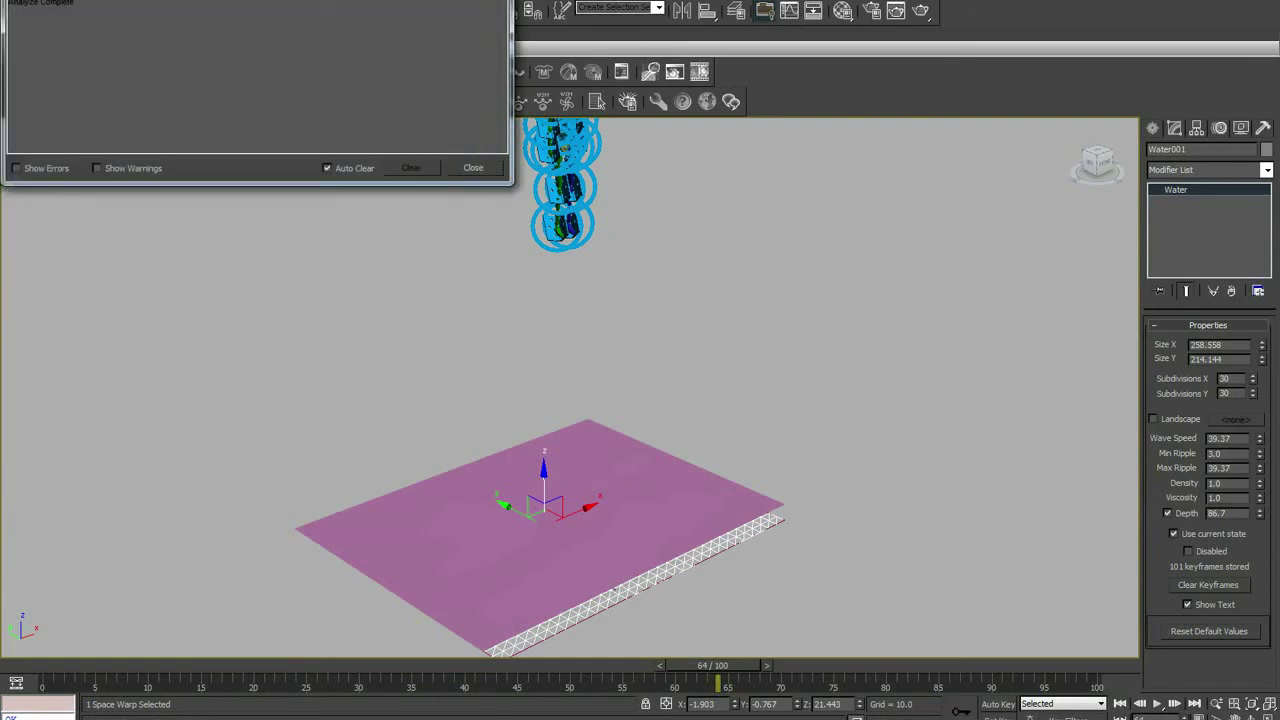
left_click(471, 166)
Draw a flat box in the wireframe Top viewport as the first plank piece.
left_click(1156, 130)
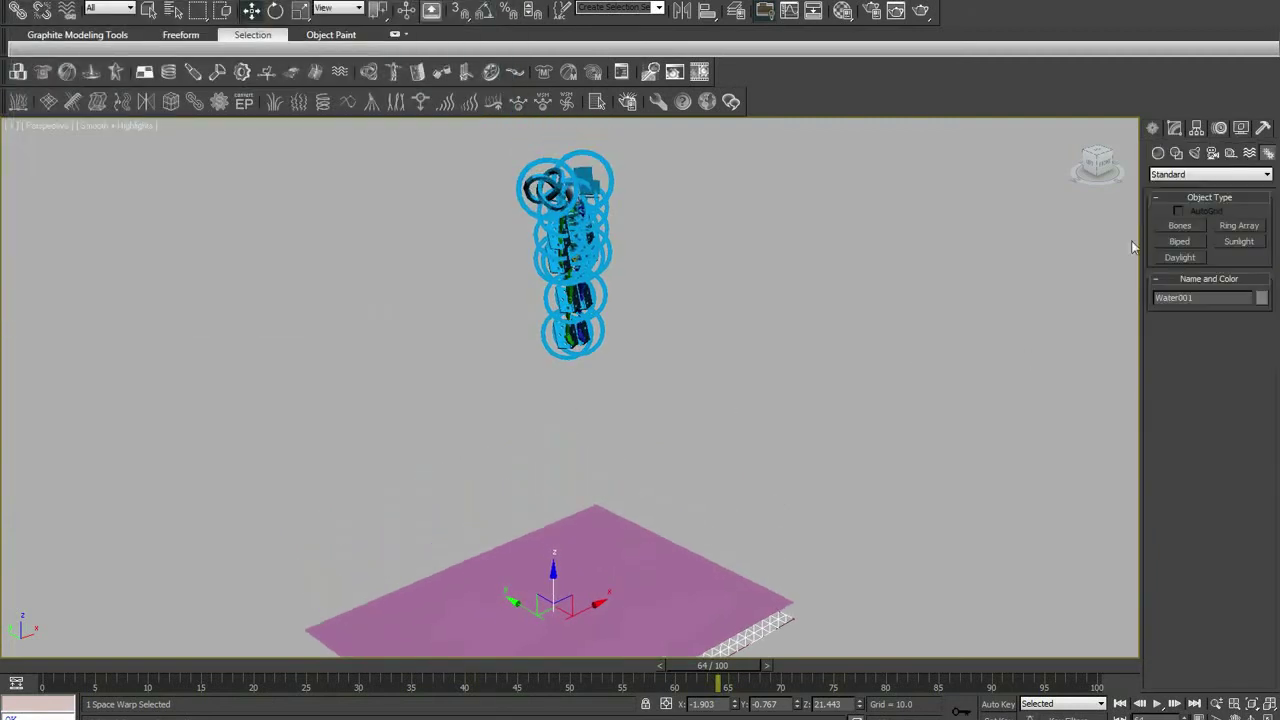
left_click(1158, 153)
left_click(1180, 226)
key("t")
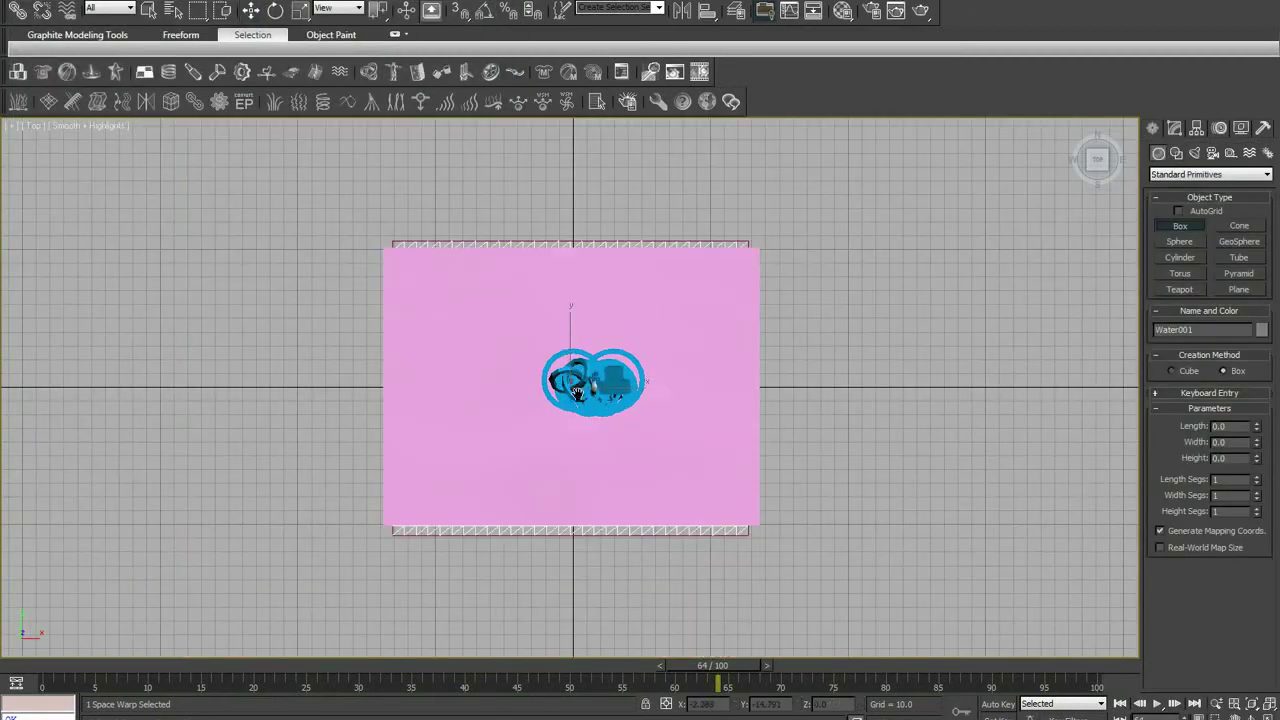
key("F3")
scroll(601, 392, "up", 2)
scroll(651, 363, "up", 3)
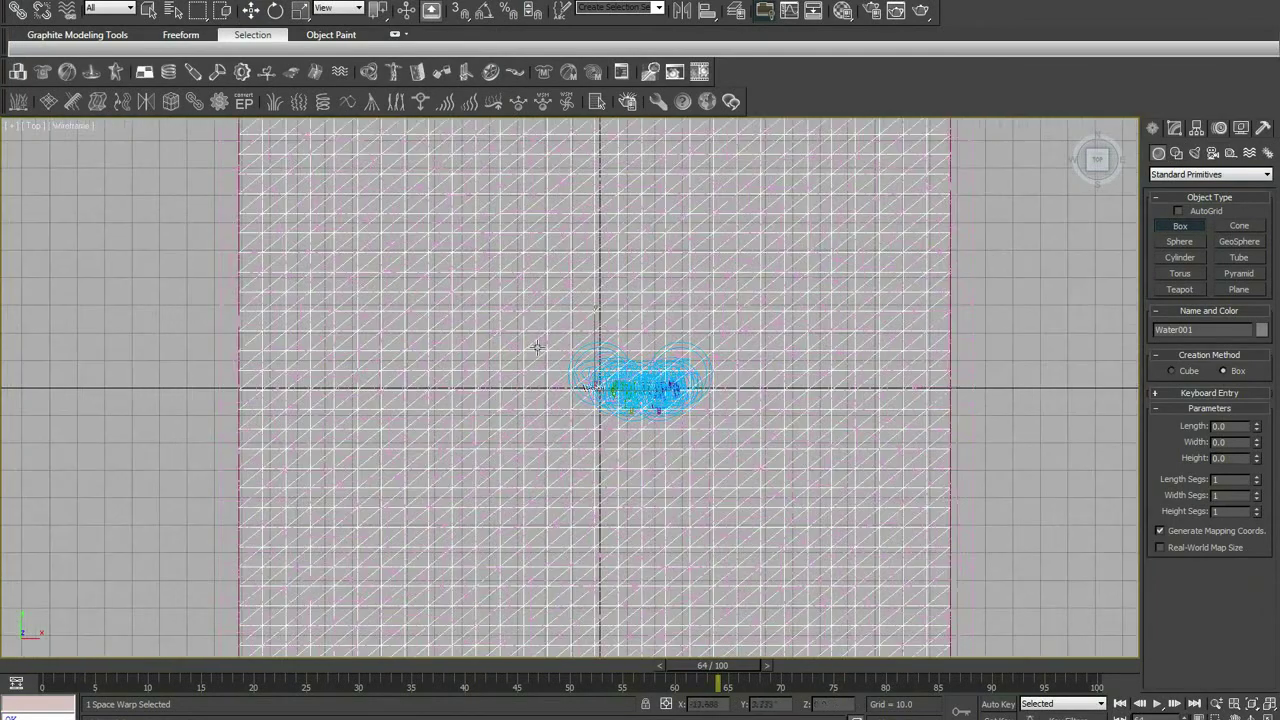
left_click_drag(544, 322, 652, 356)
left_click(613, 338)
Raise the box above the pink plane in the Front view.
key("f")
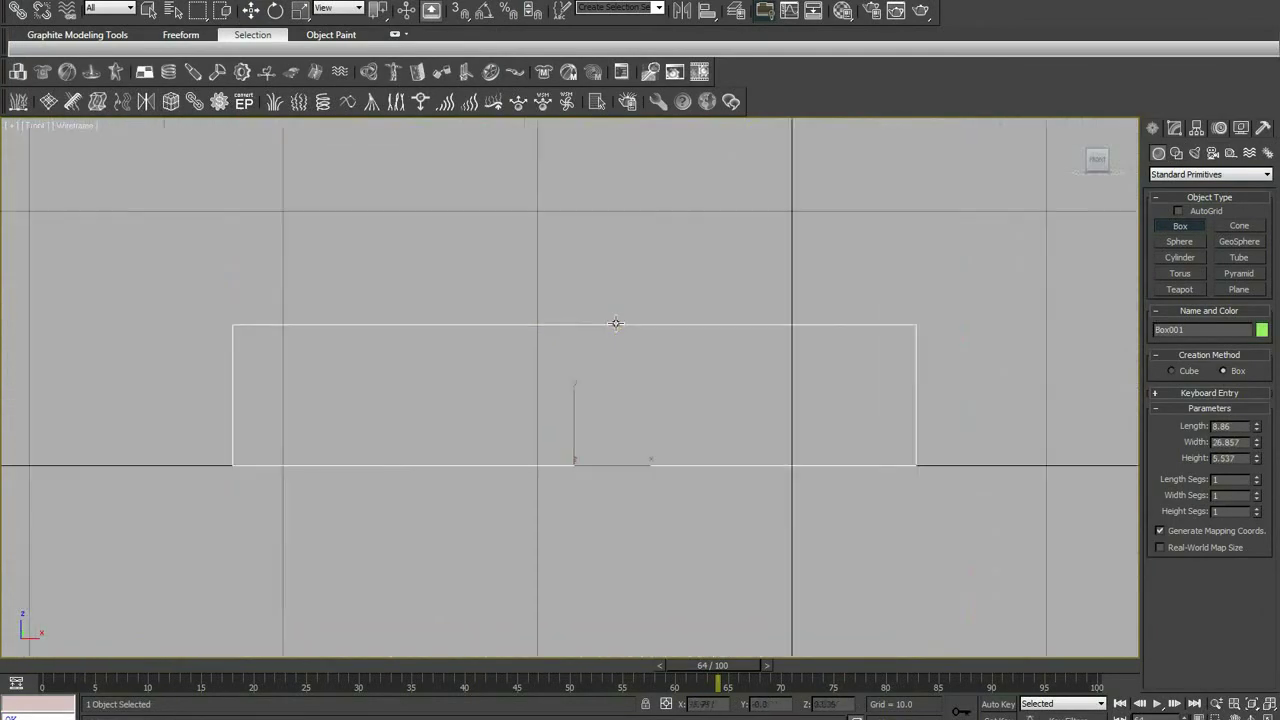
left_click(250, 10)
scroll(463, 320, "down", 3)
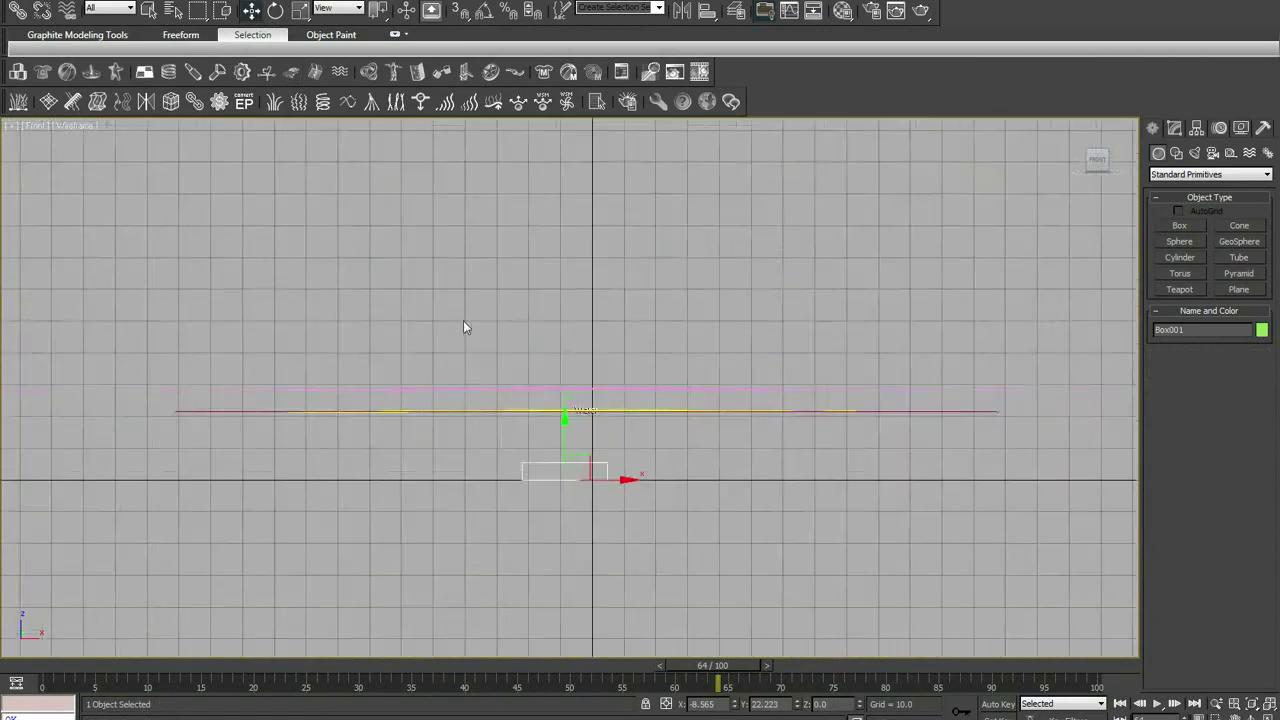
scroll(603, 360, "down", 4)
scroll(603, 360, "up", 3)
scroll(594, 414, "up", 2)
left_click_drag(563, 420, 567, 320)
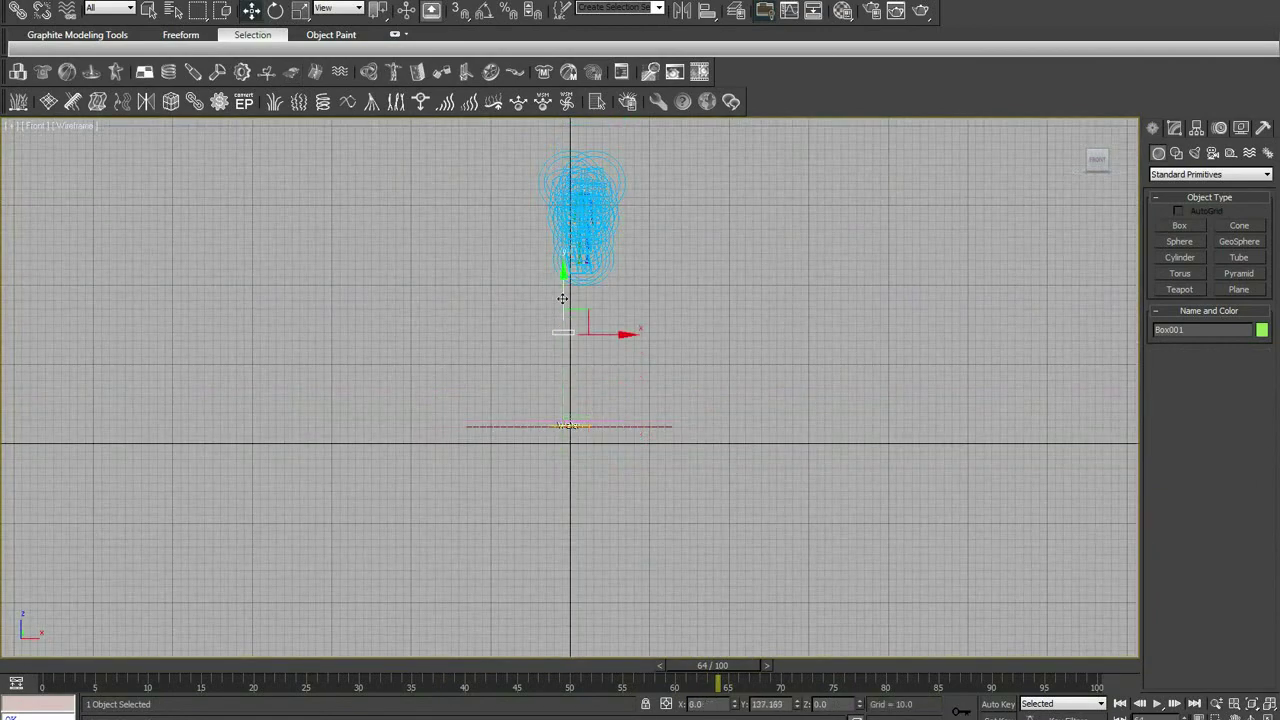
scroll(567, 320, "up", 3)
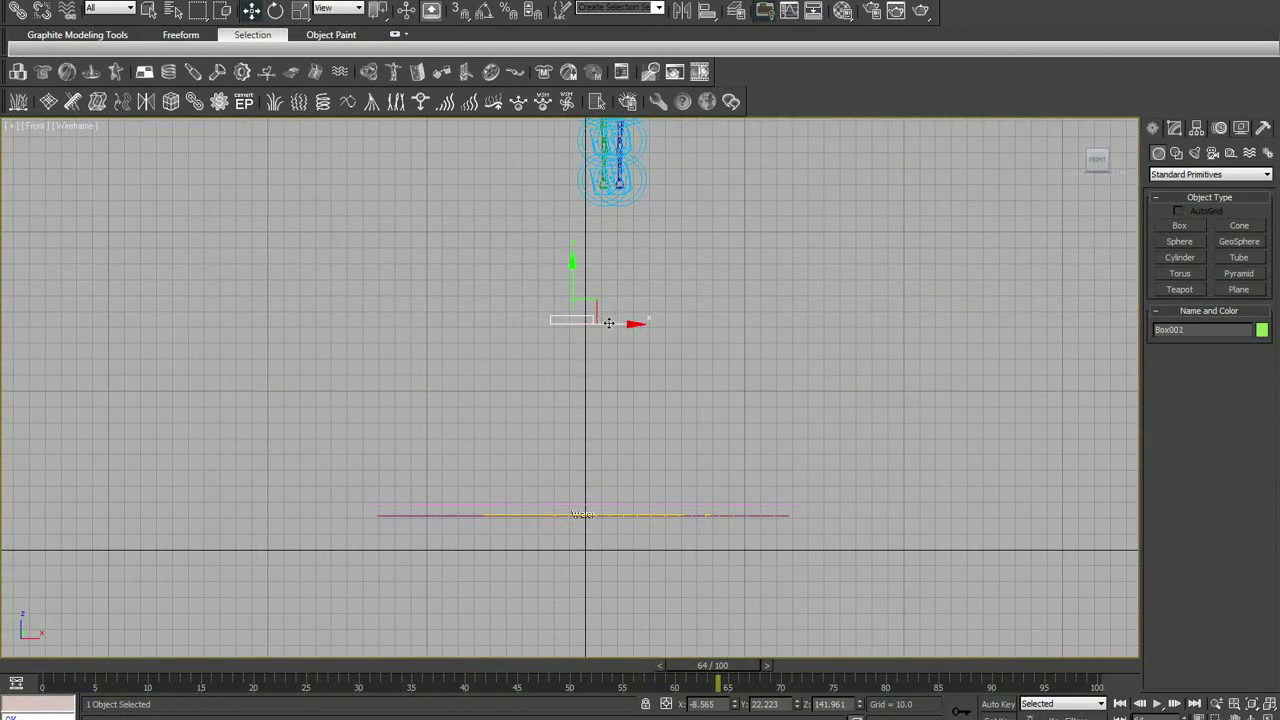
scroll(583, 337, "up", 10)
scroll(585, 335, "down", 3)
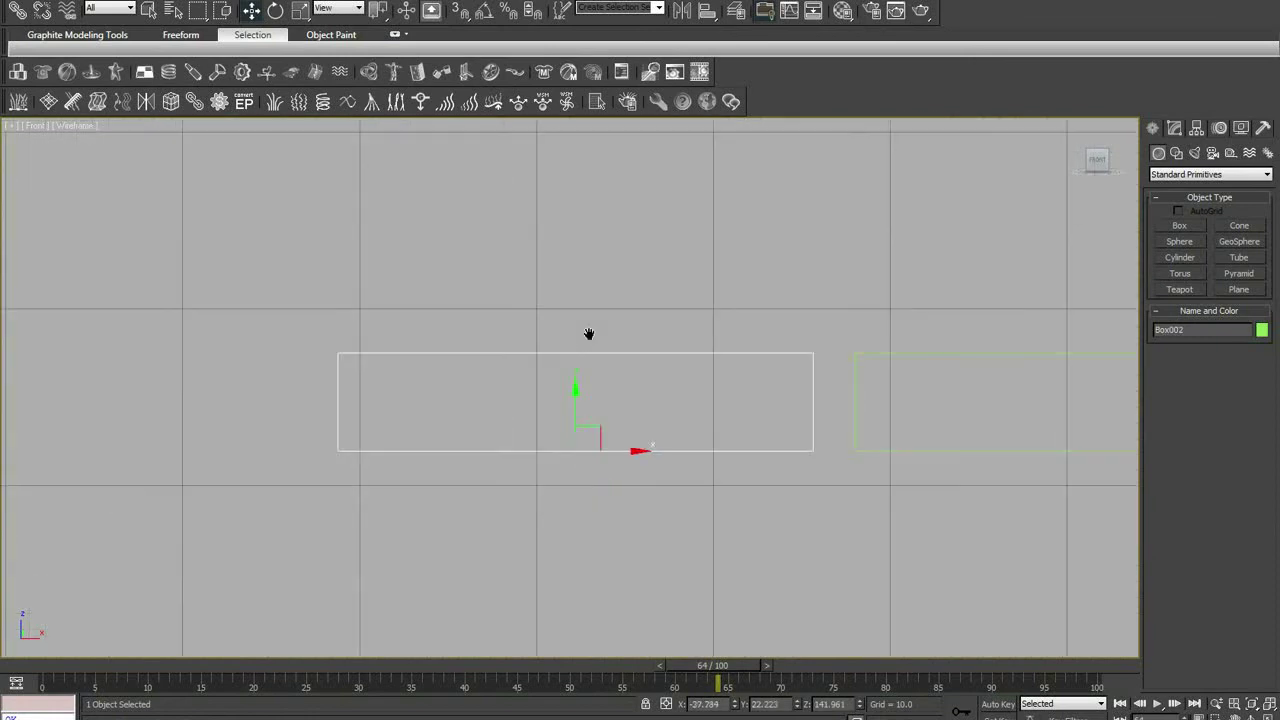
scroll(588, 333, "down", 4)
Shift-clone the box repeatedly to build a row of eight boxes.
left_click_drag(634, 420, 647, 418)
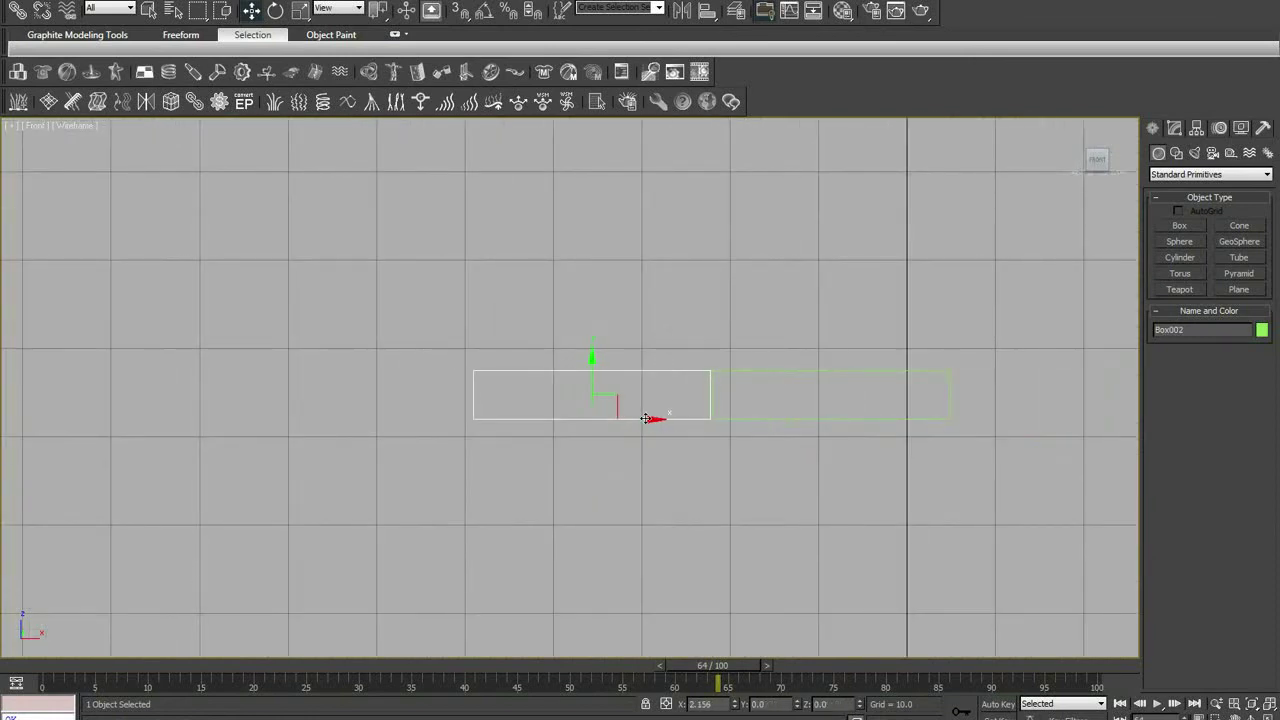
left_click(711, 383, "ctrl")
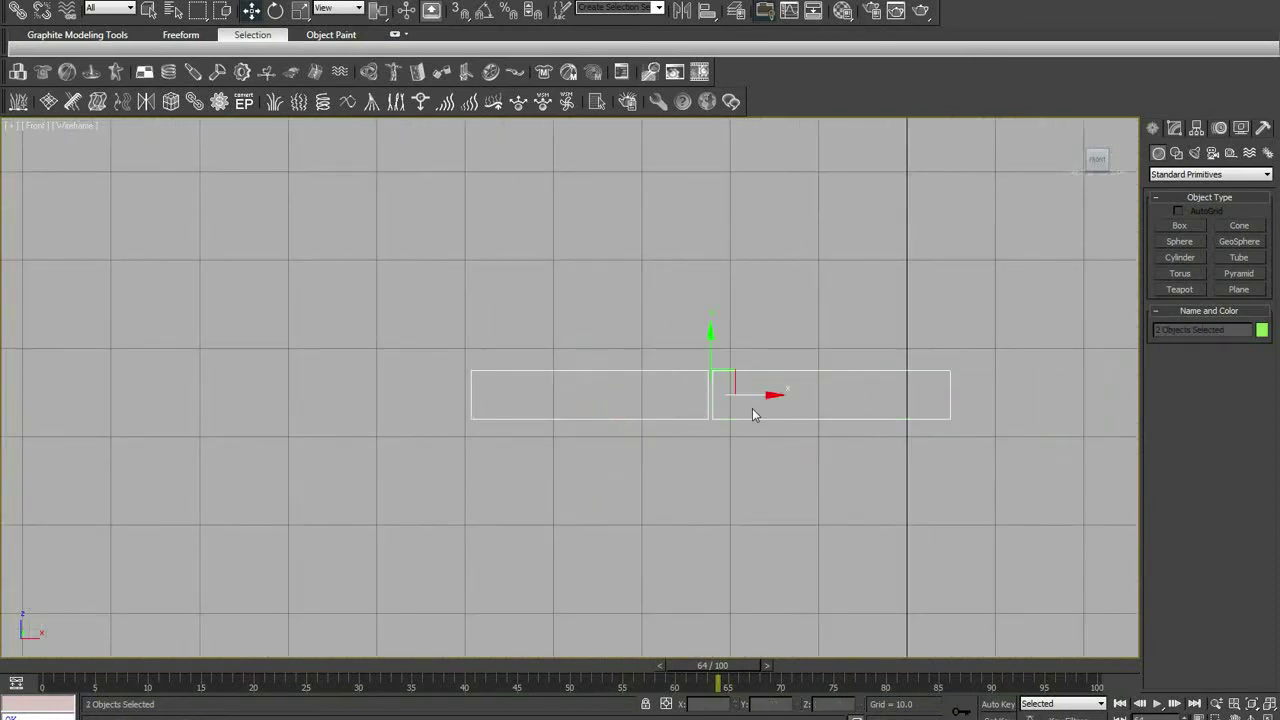
left_click_drag(752, 408, 273, 386, "shift")
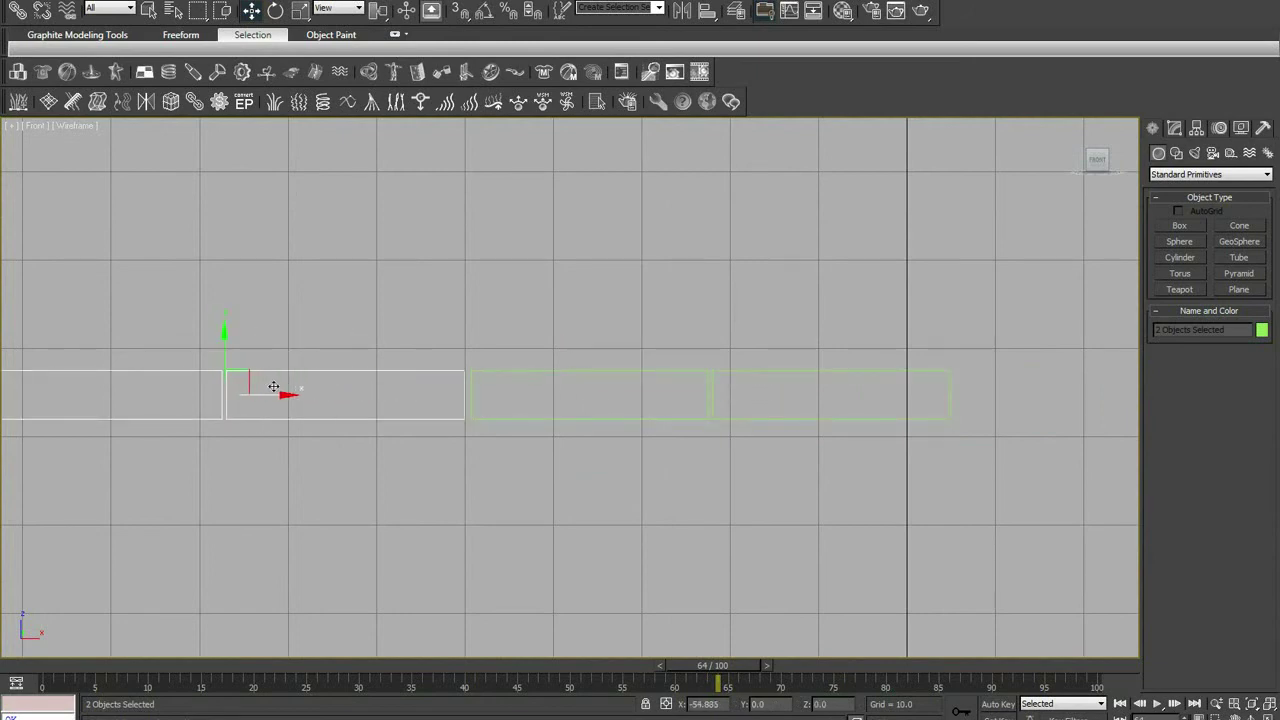
key("Return")
scroll(280, 390, "down", 3)
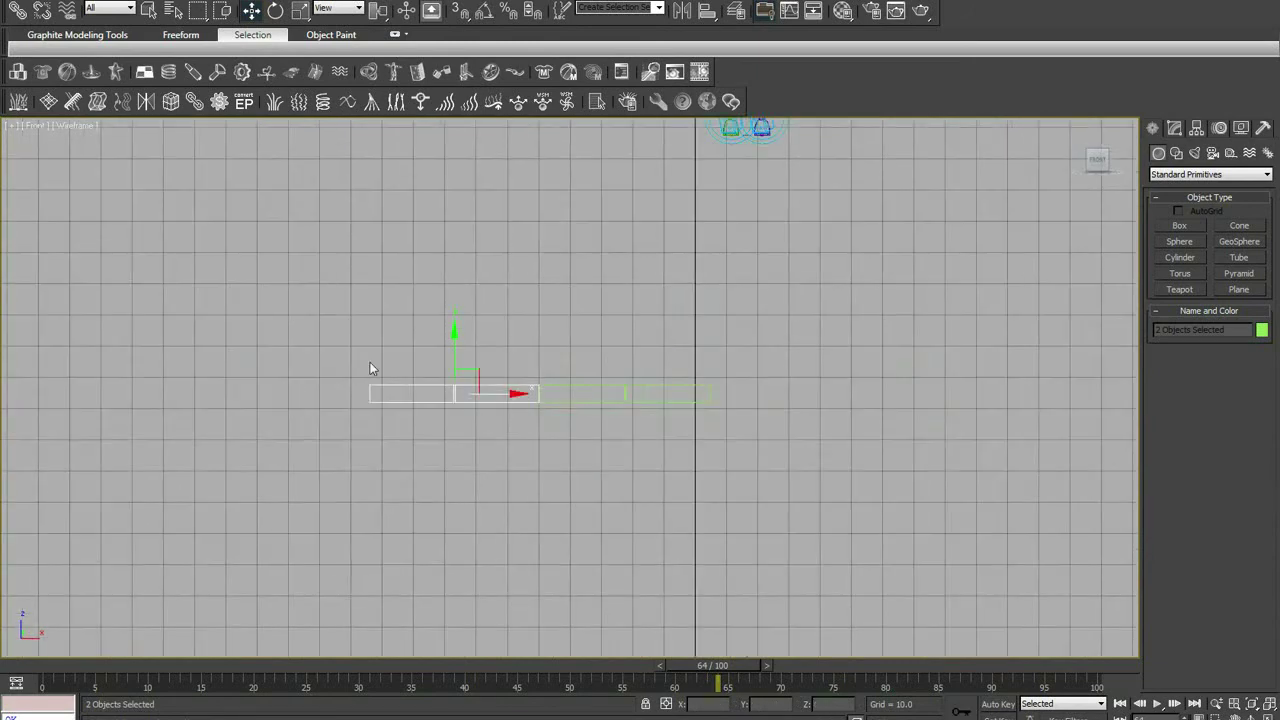
left_click_drag(363, 362, 738, 417)
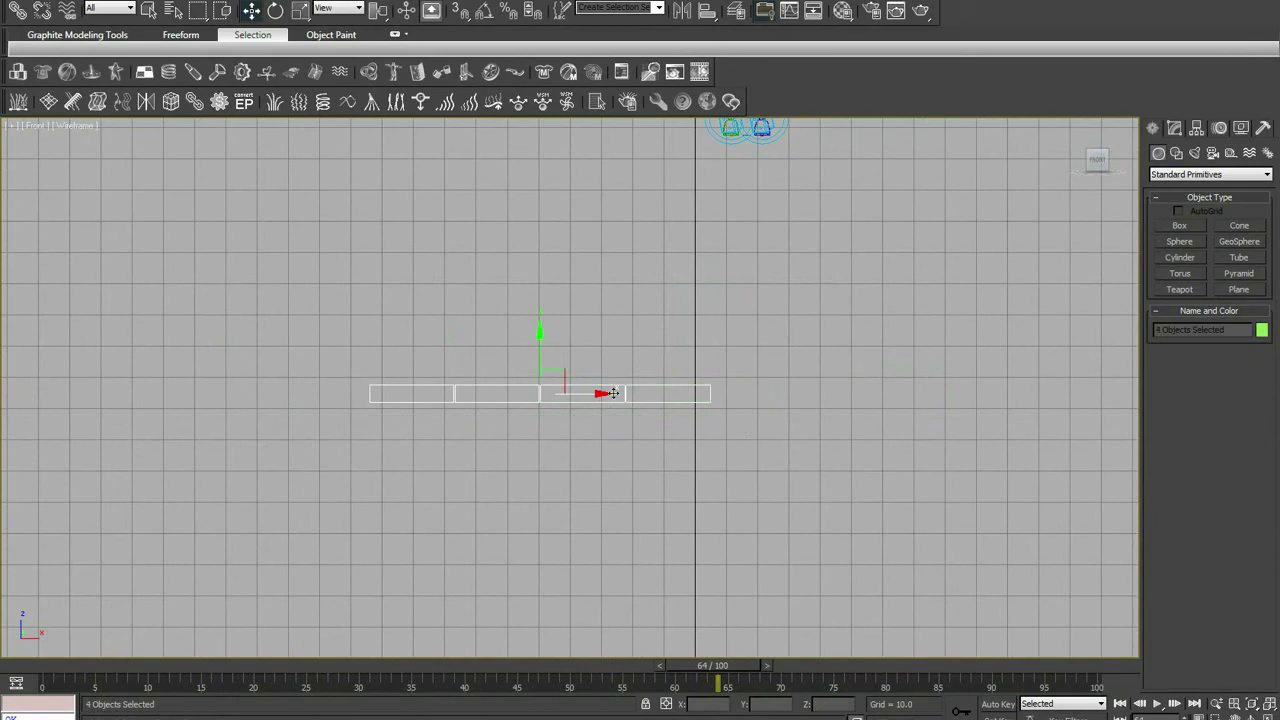
left_click_drag(612, 393, 928, 400, "shift")
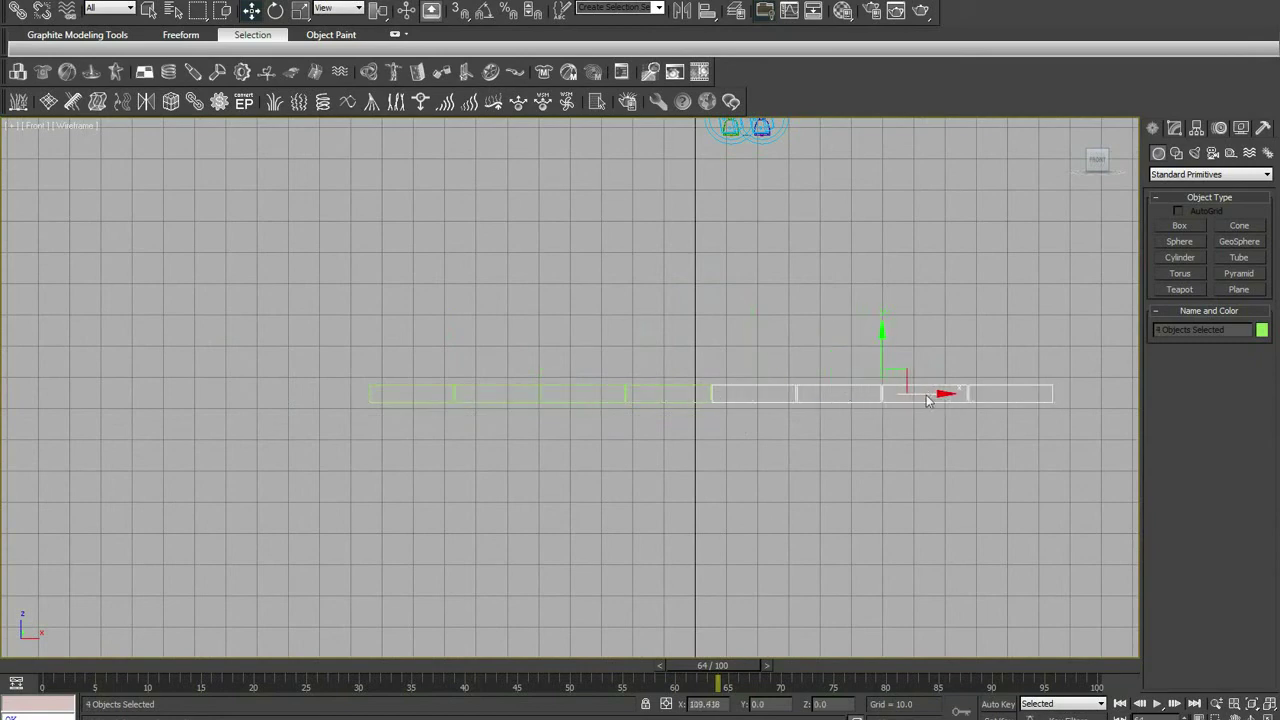
key("Return")
middle_click_drag(833, 434, 704, 471)
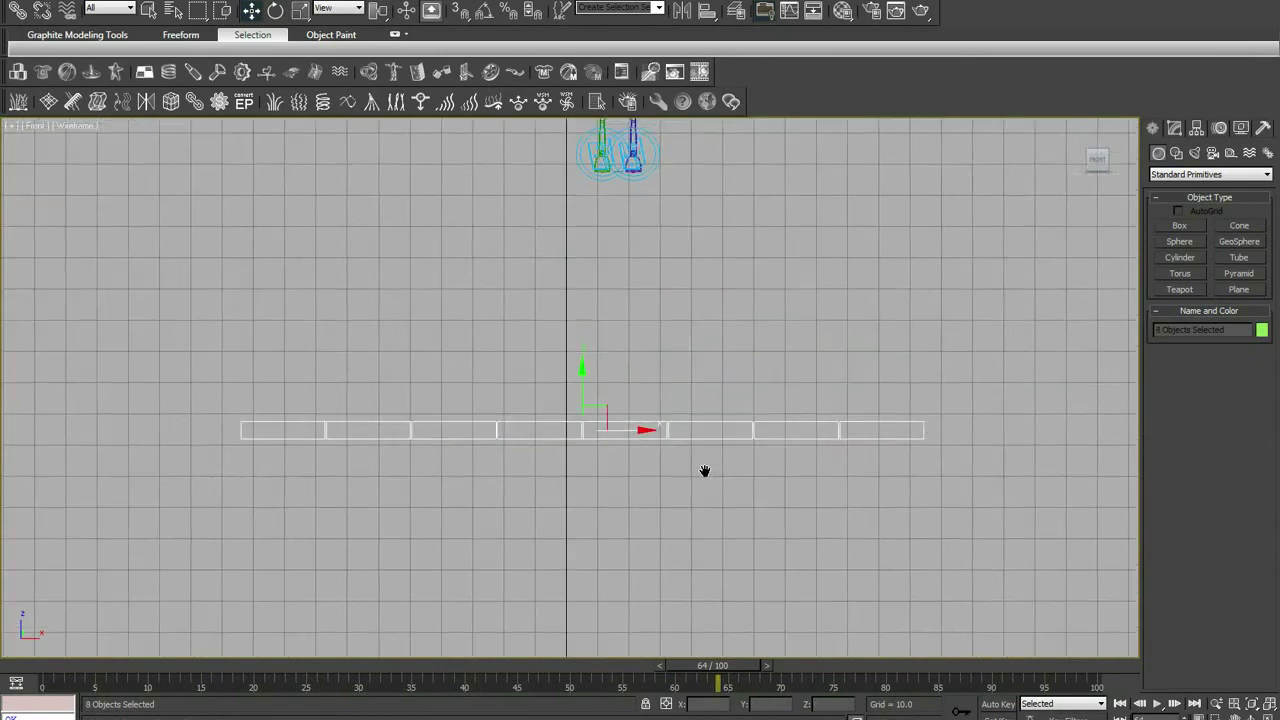
scroll(704, 471, "down", 3)
Clone the row in the shaded Top view to add several more rows.
key("t")
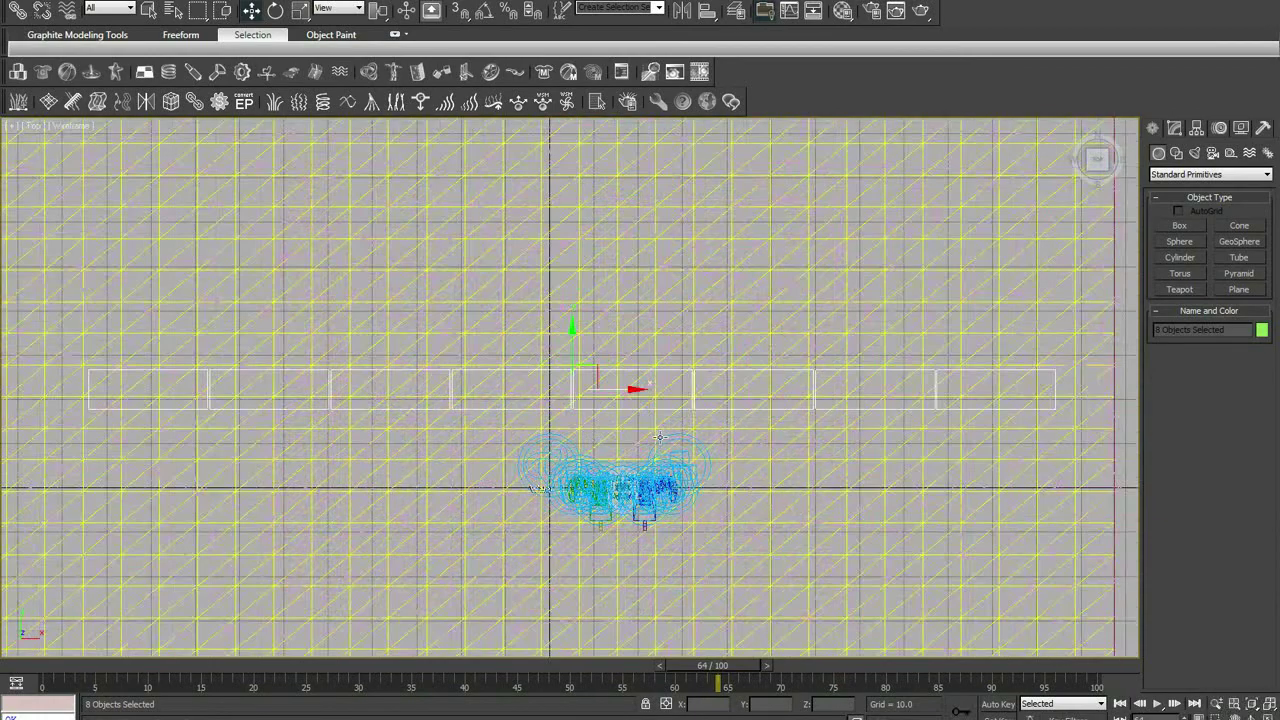
key("F3")
left_click_drag(567, 370, 562, 393, "shift")
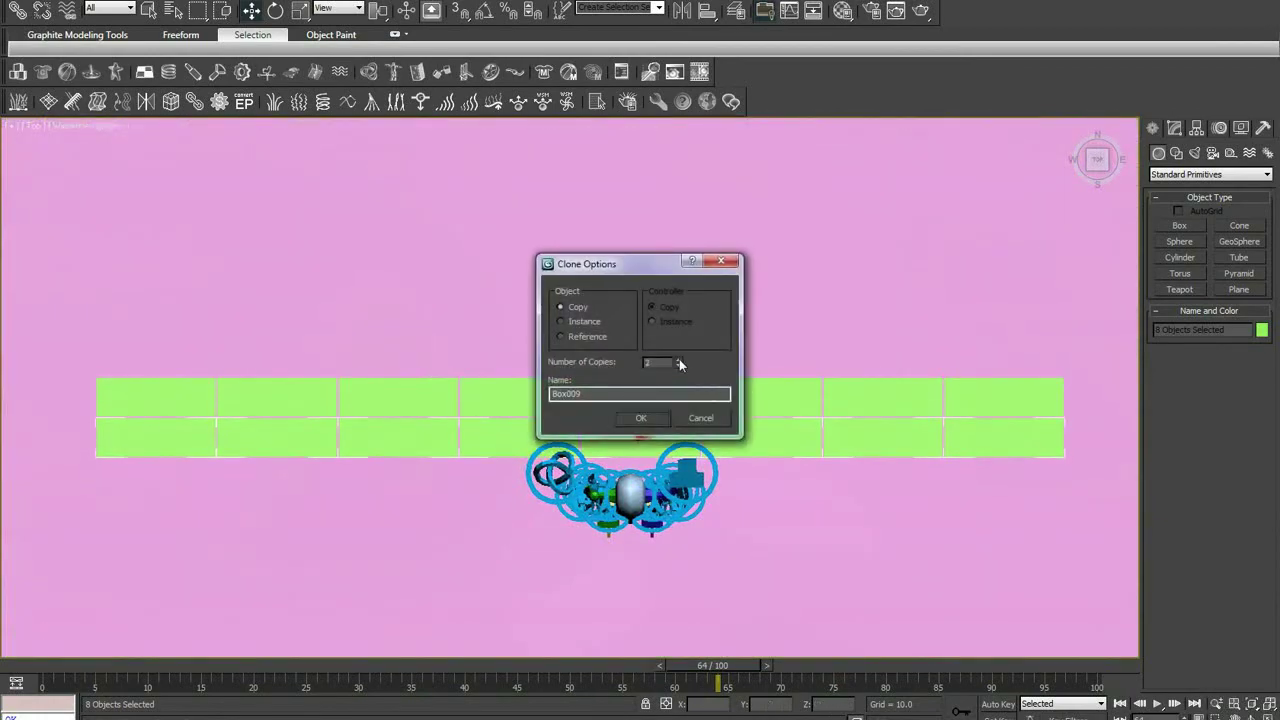
left_click(640, 418)
scroll(590, 435, "down", 3)
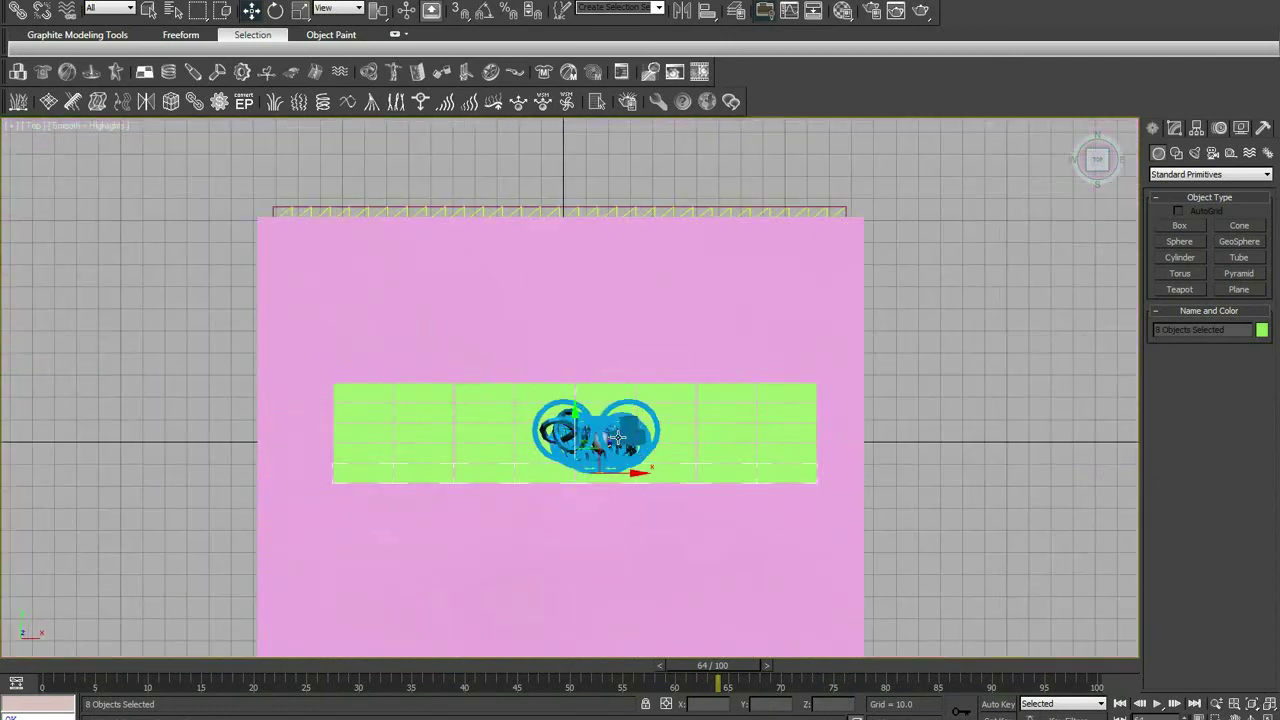
scroll(580, 430, "down", 2)
mouse_move(576, 428)
left_mouse_down()
mouse_move(573, 440)
mouse_move(596, 322)
left_mouse_up()
left_click(640, 418)
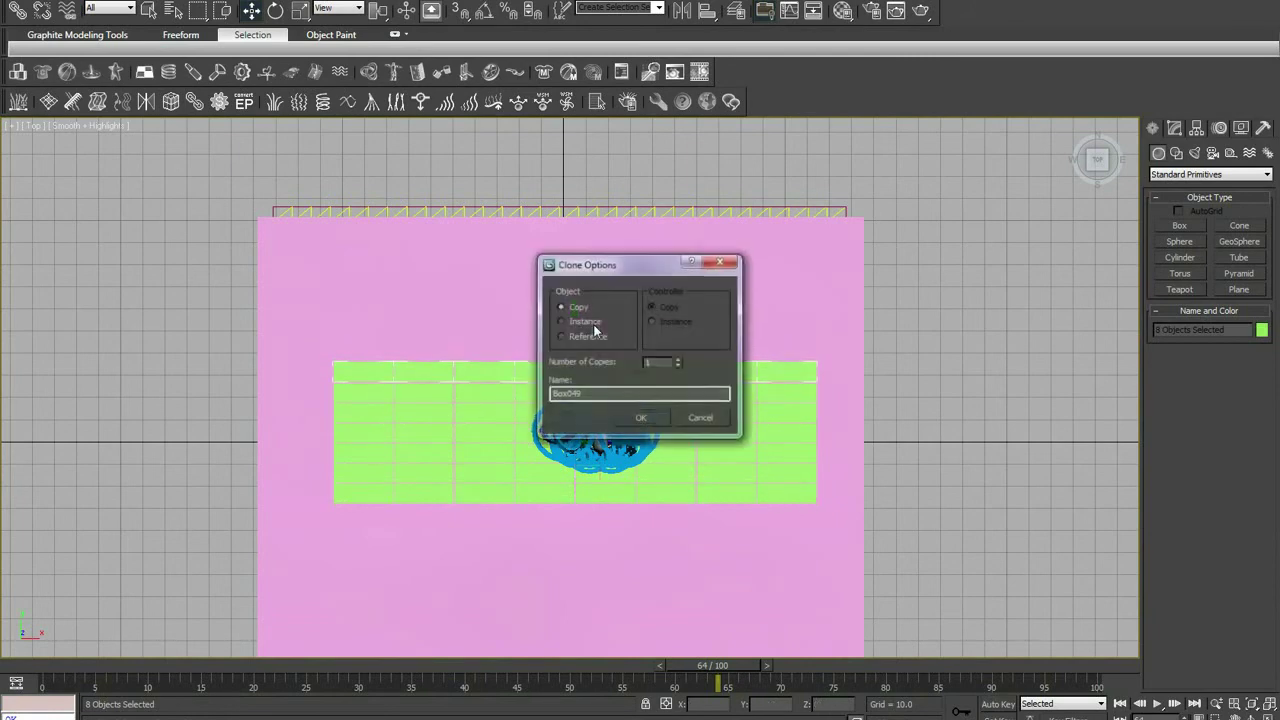
left_click(640, 418)
scroll(628, 377, "up", 2)
Make RBCollection001 from all slab boxes and move its helper to the right.
middle_click_drag(643, 289, 283, 441, "alt")
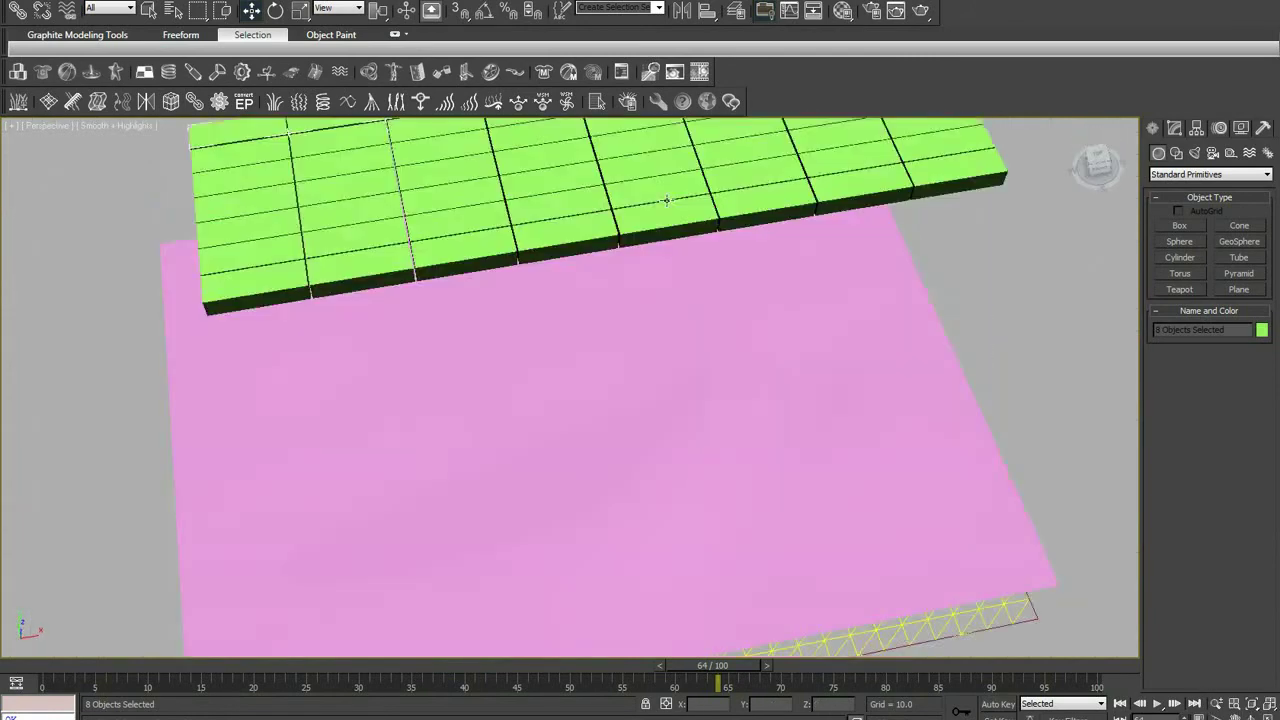
left_click_drag(200, 376, 890, 461)
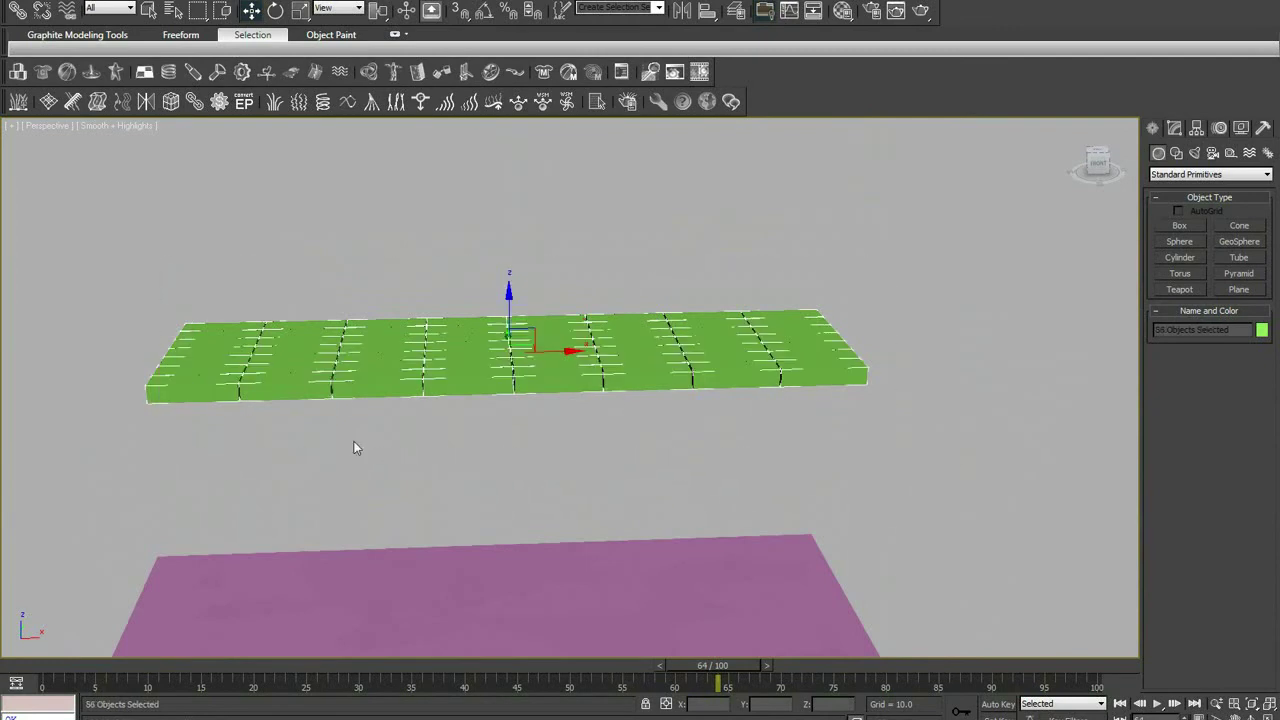
left_click(19, 73)
middle_click_drag(560, 460, 604, 382, "alt")
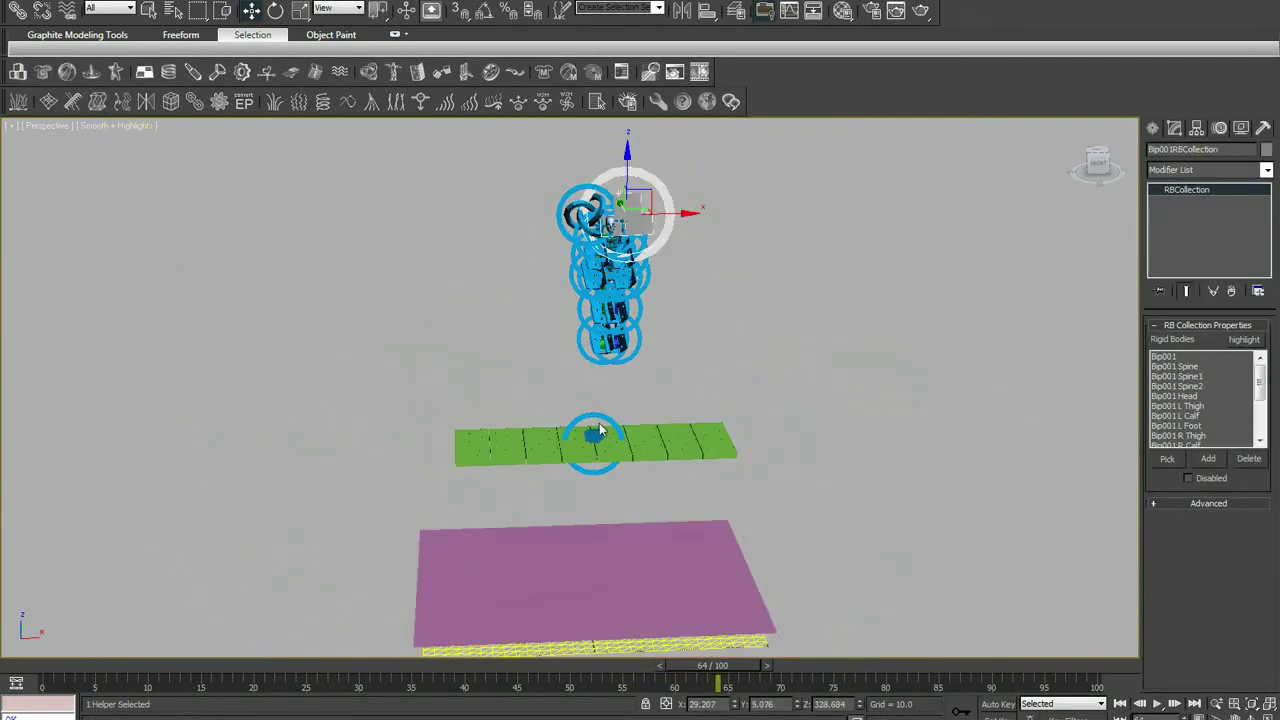
middle_click_drag(604, 382, 579, 400)
left_click(586, 412)
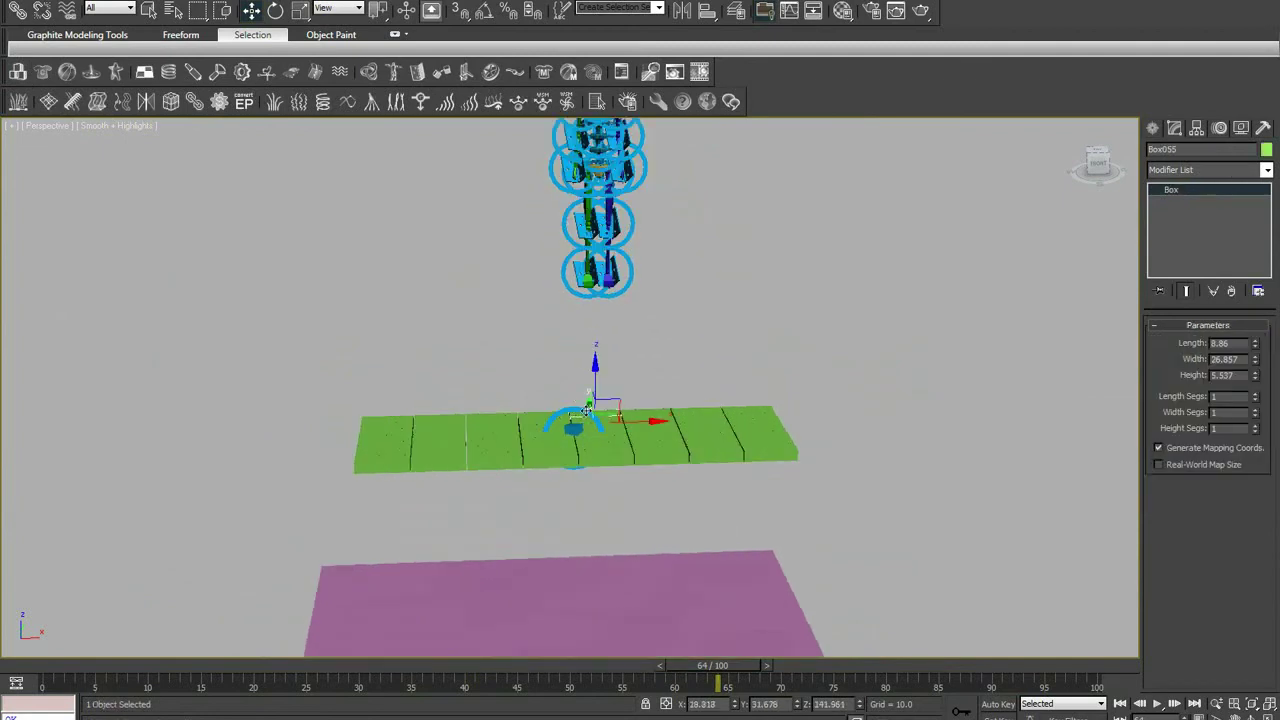
left_click(580, 412)
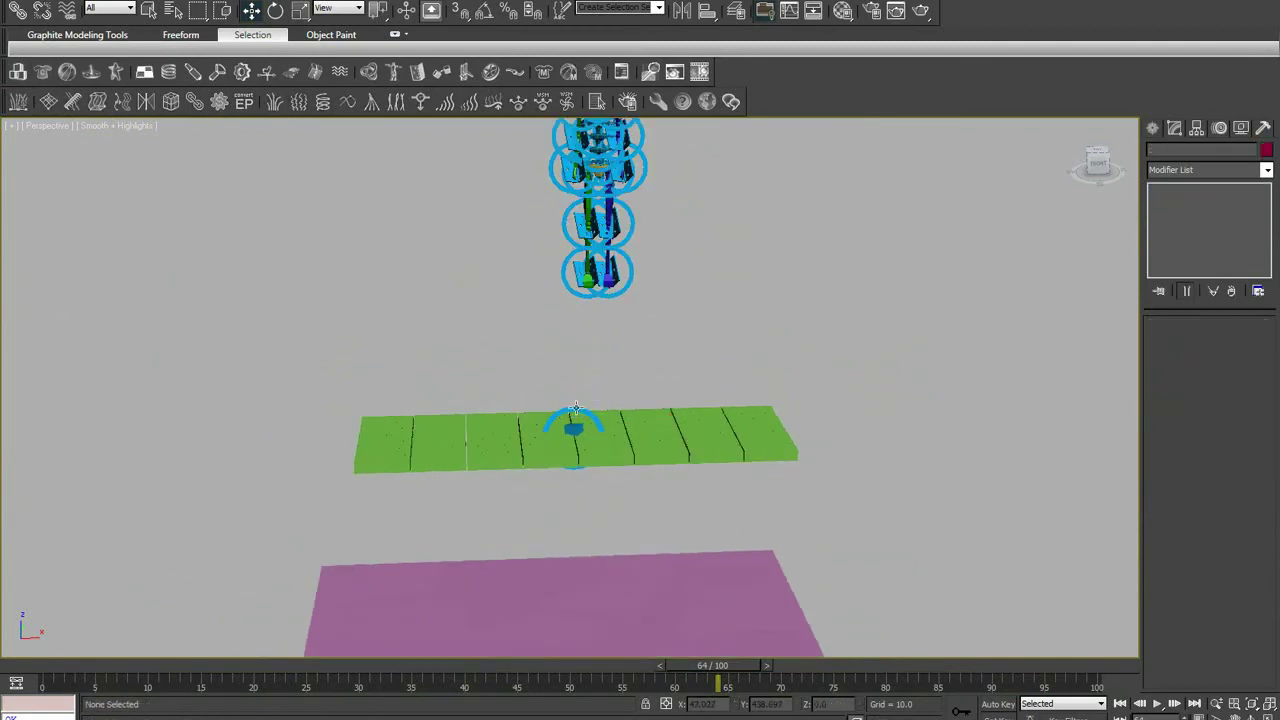
left_click_drag(622, 418, 947, 406)
Reselect all boxes and review their Rigid Body Properties, mass 1.0.
left_click_drag(814, 365, 276, 512)
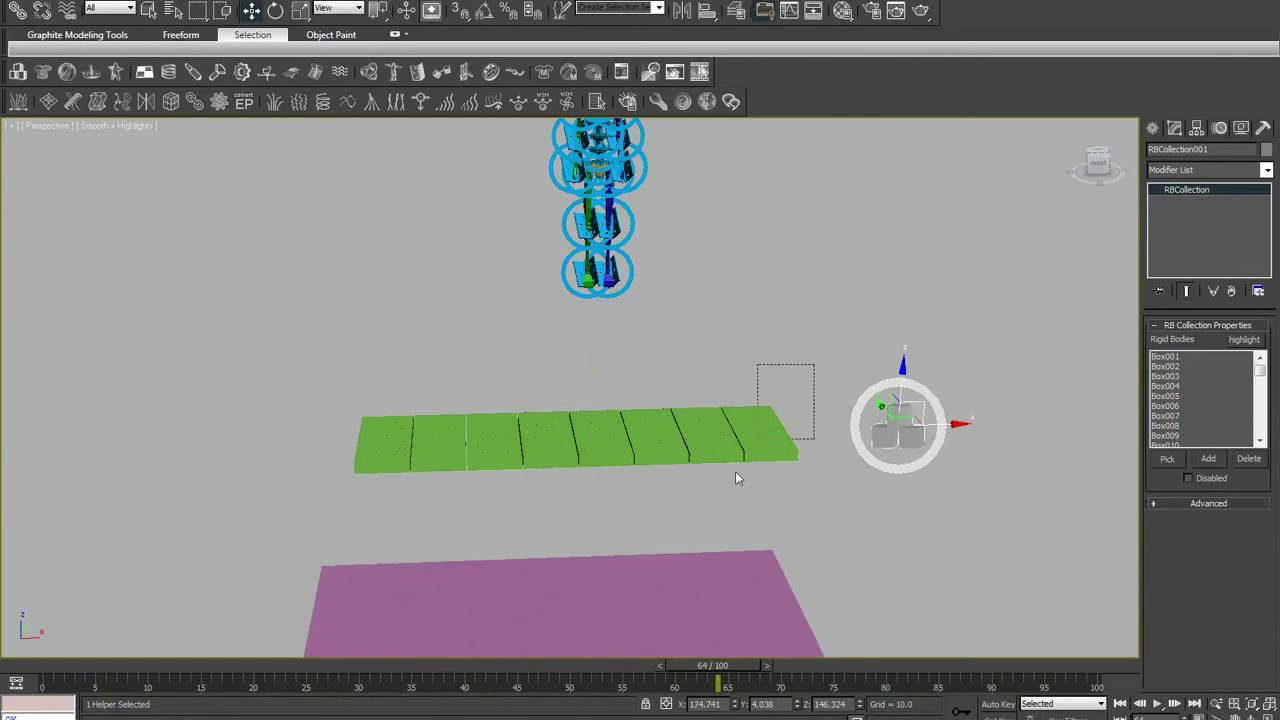
left_click(621, 71)
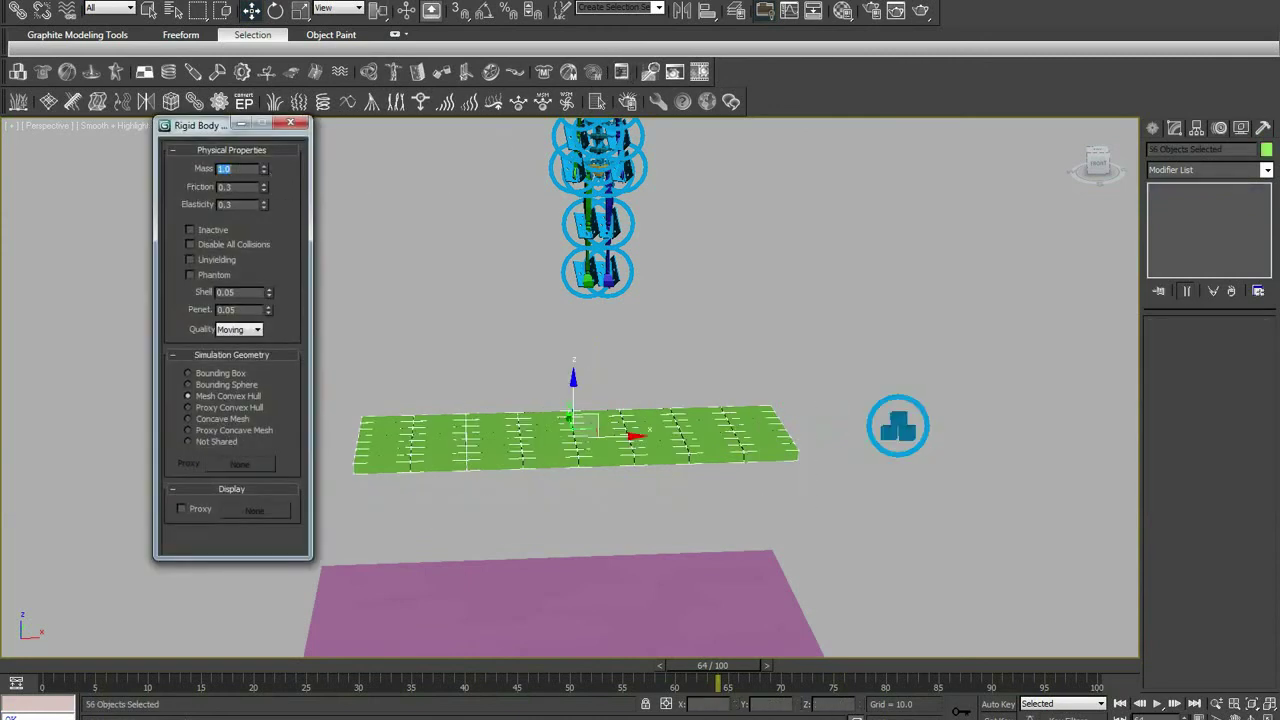
left_click(290, 123)
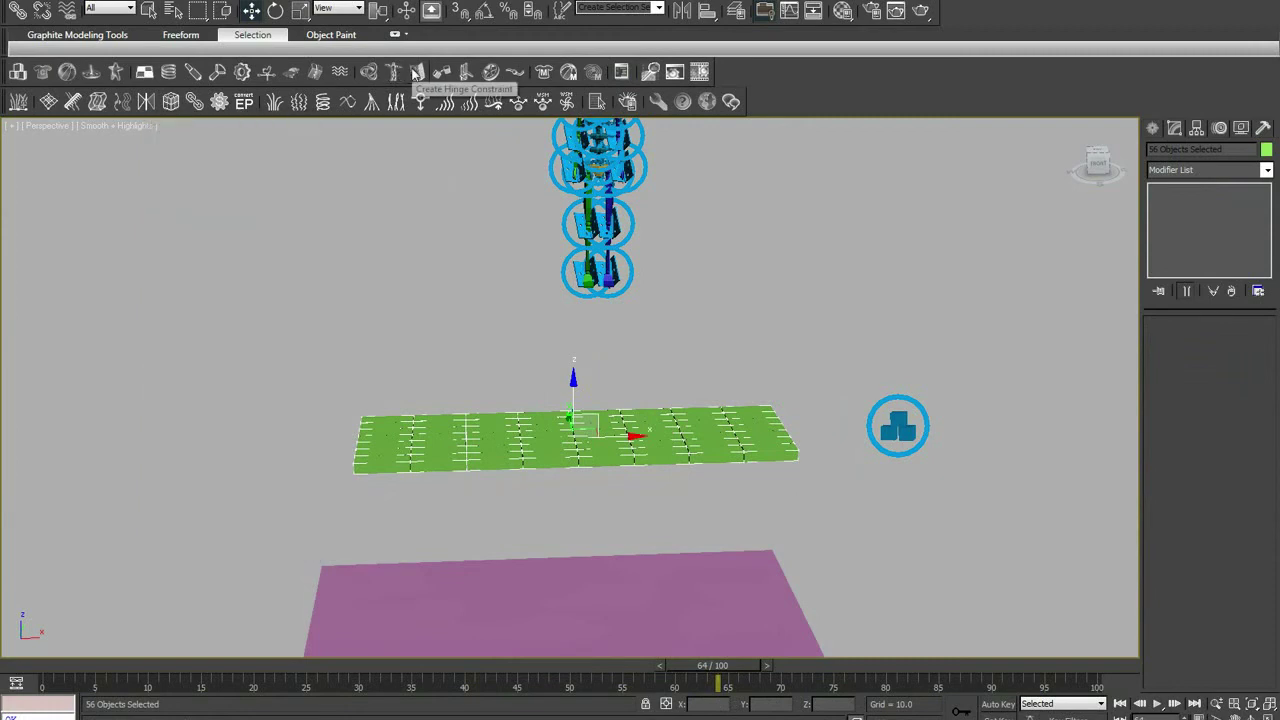
Create Fracture001 with the selected slab boxes as its pieces.
left_click(340, 72)
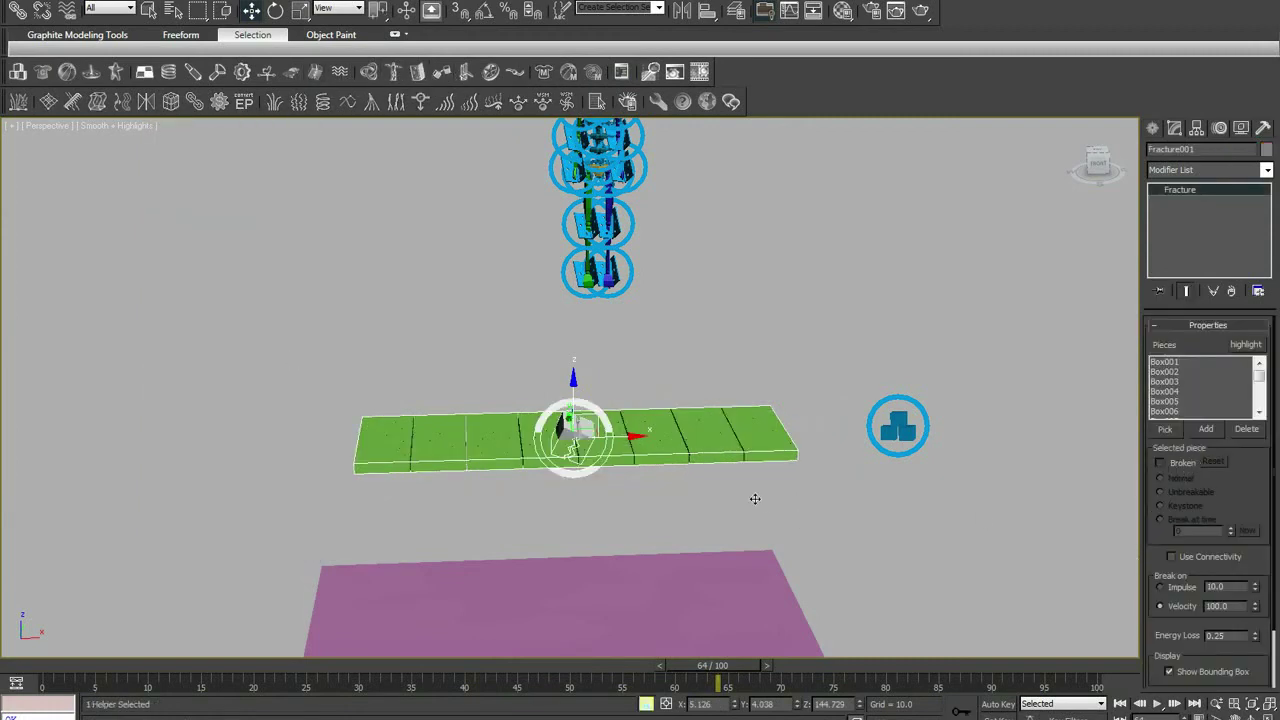
middle_click_drag(755, 498, 765, 447)
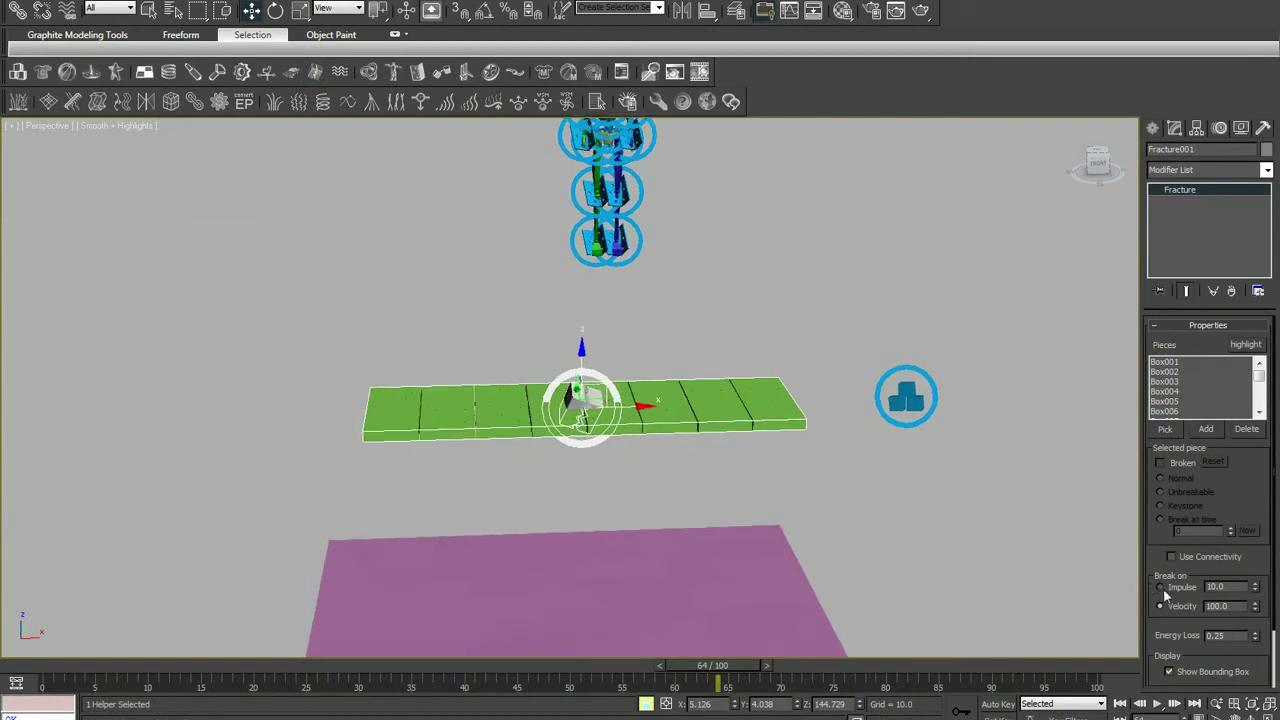
scroll(641, 372, "up", 3)
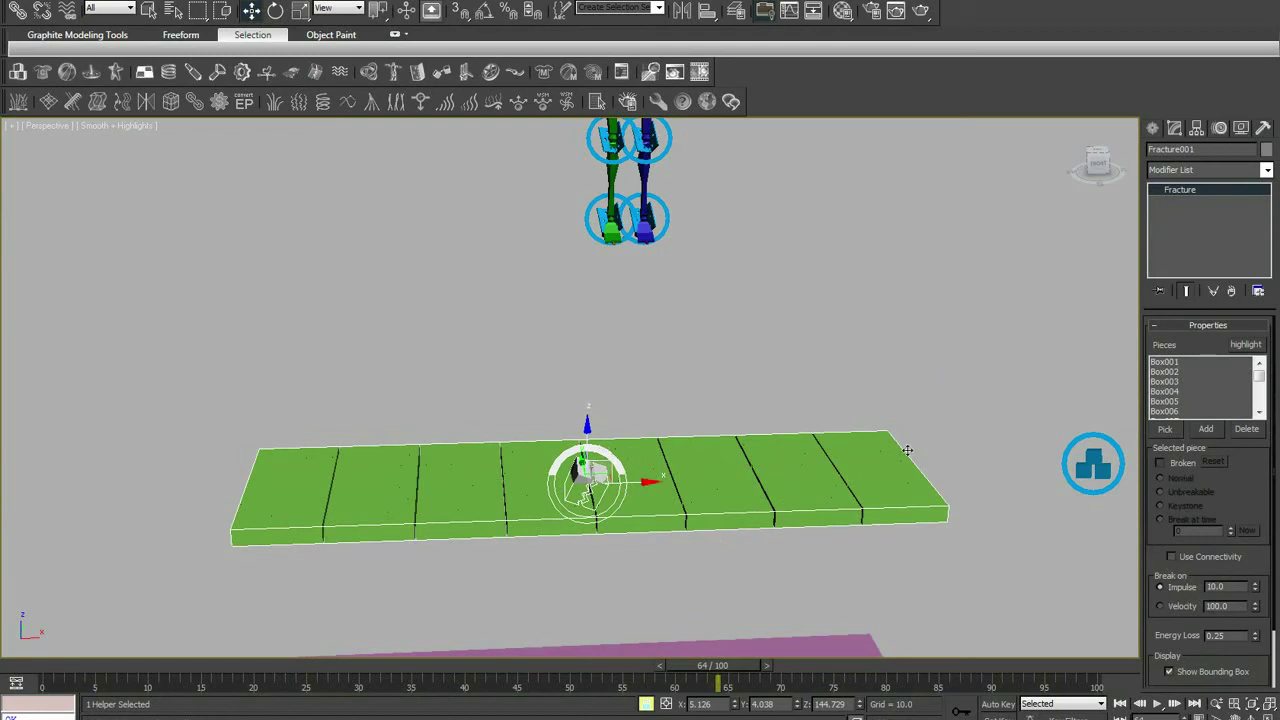
Unlock the selection and select Box046 at the plank's right end.
right_click(968, 482)
left_click(926, 311)
key("space")
left_click(908, 512)
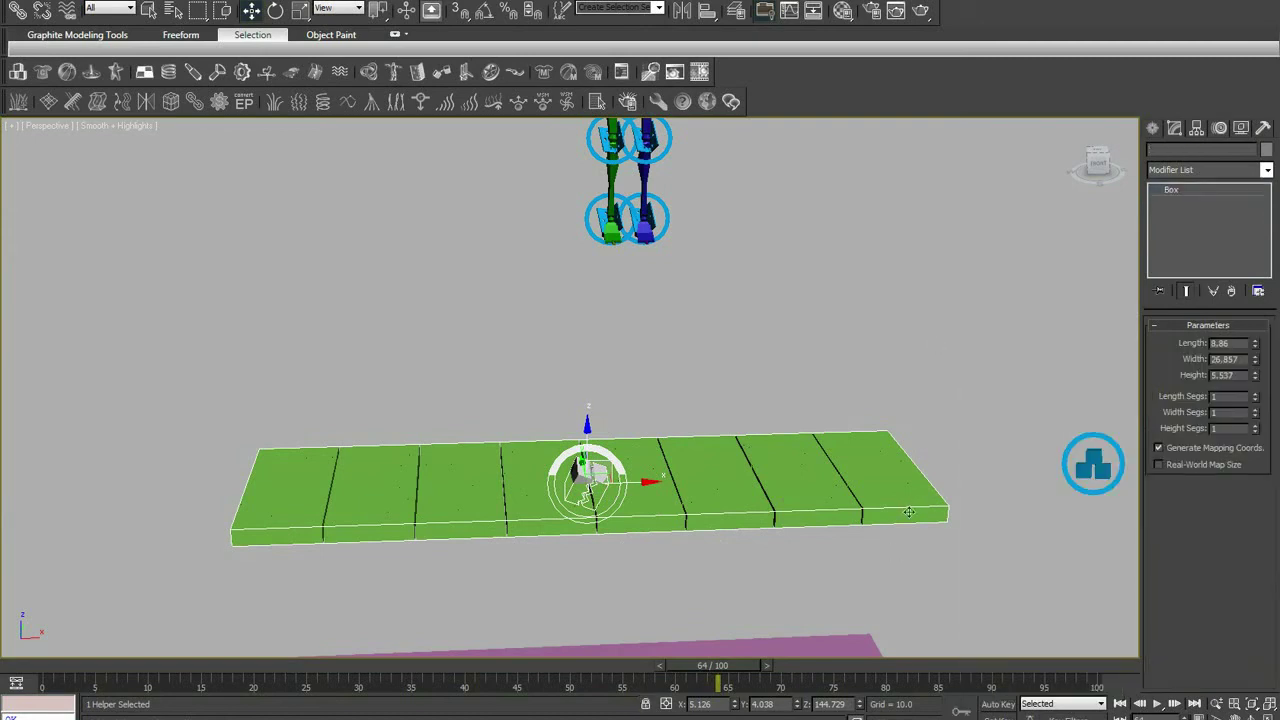
left_click(908, 512)
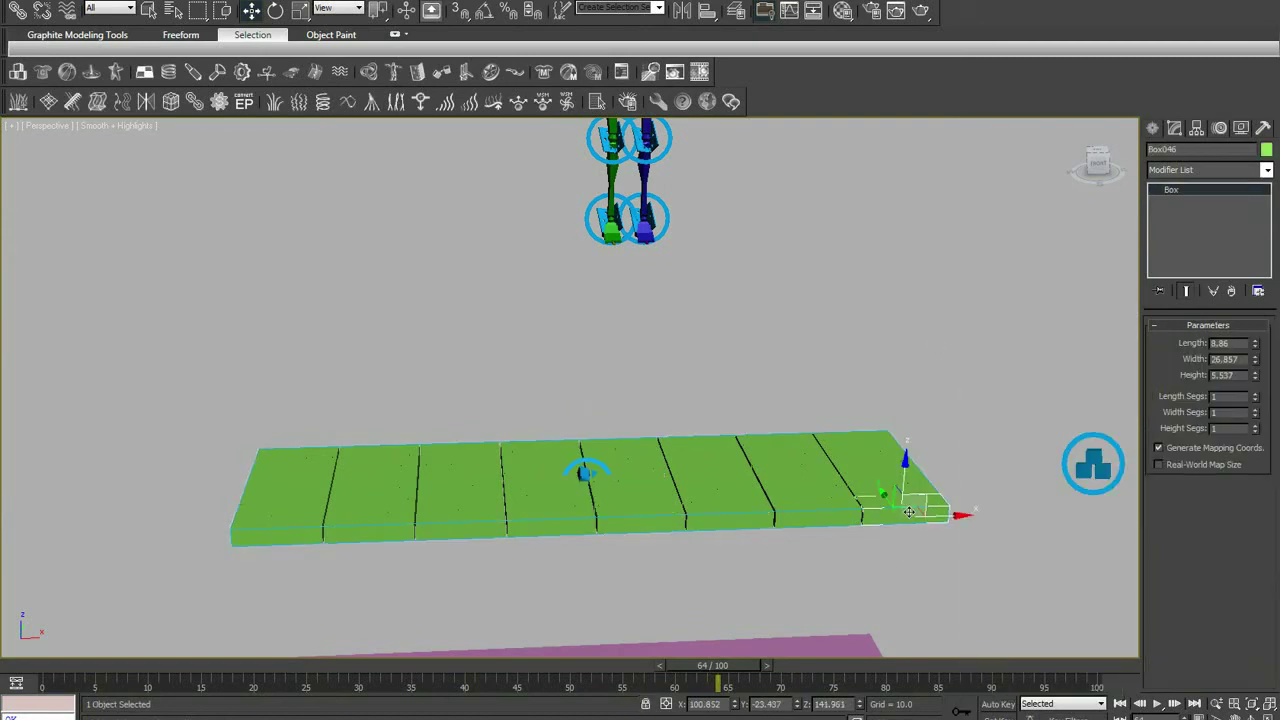
Place Hinge001 at the plank's right end with Box046 as its child.
left_click(417, 72)
left_click(969, 545)
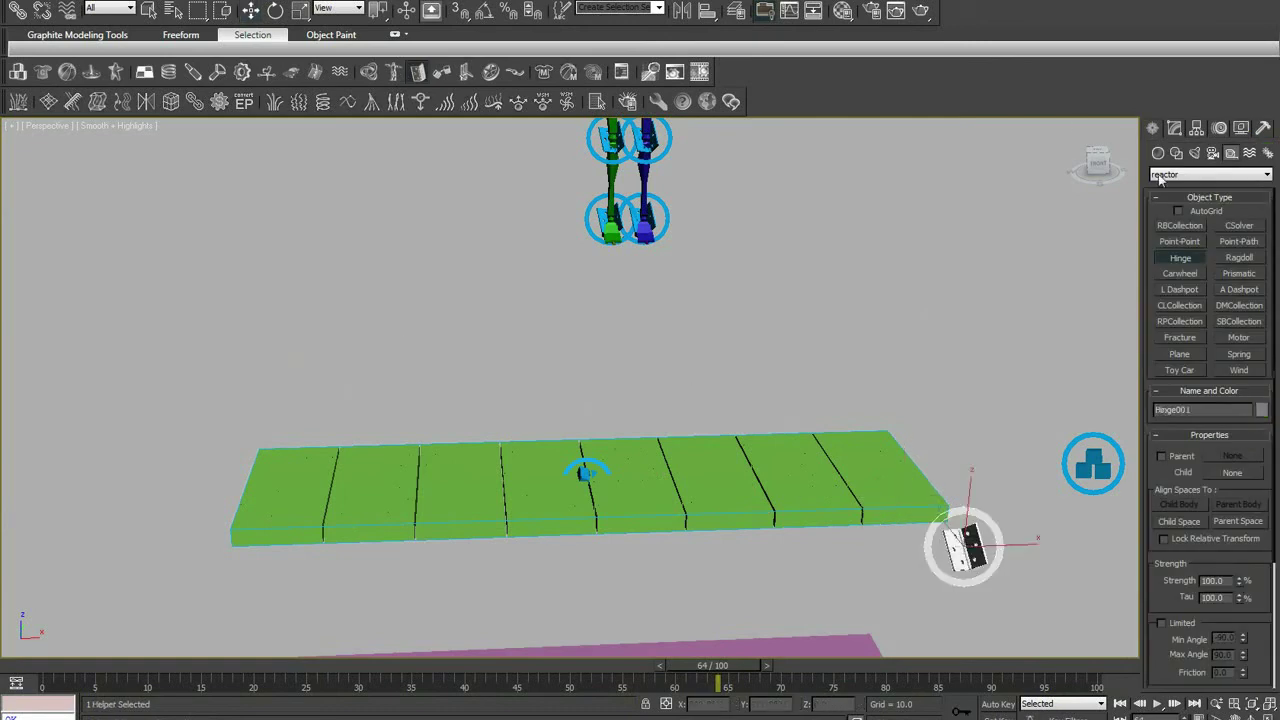
left_click(1174, 128)
left_click(1225, 362)
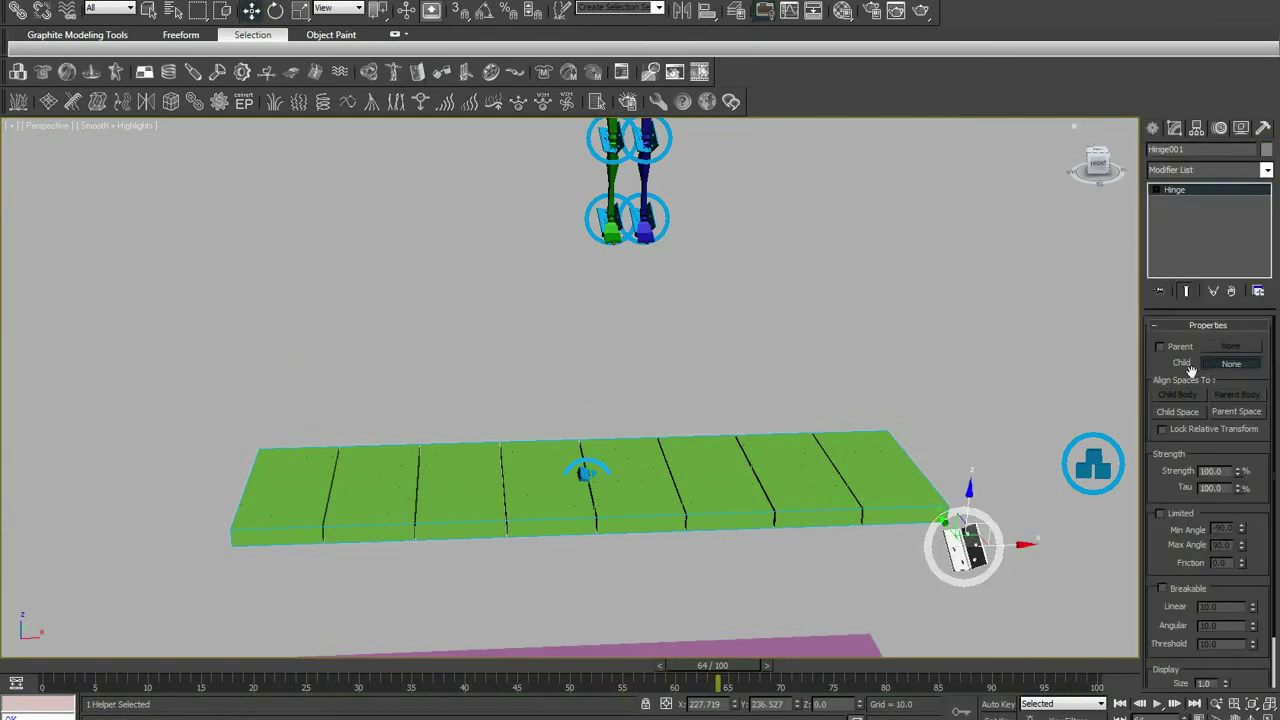
left_click(900, 510)
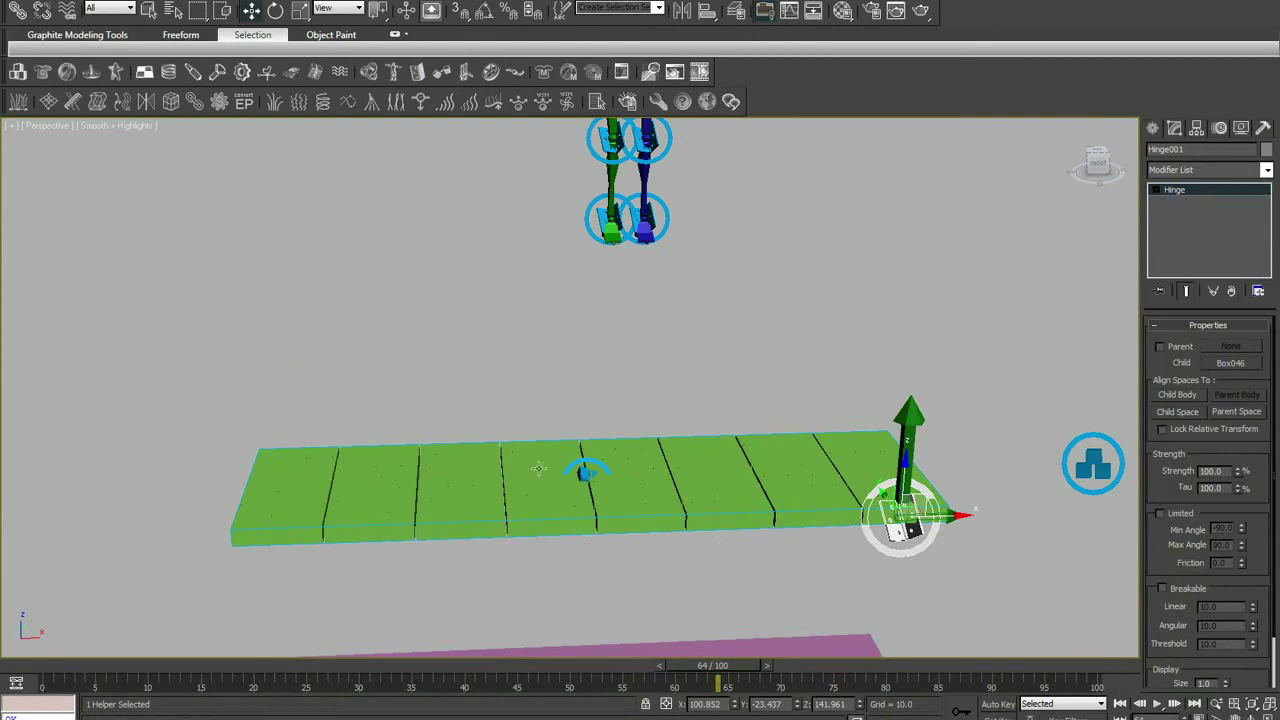
Add Hinge002 at the left end with child Box050, then select both hinges.
left_click(270, 452)
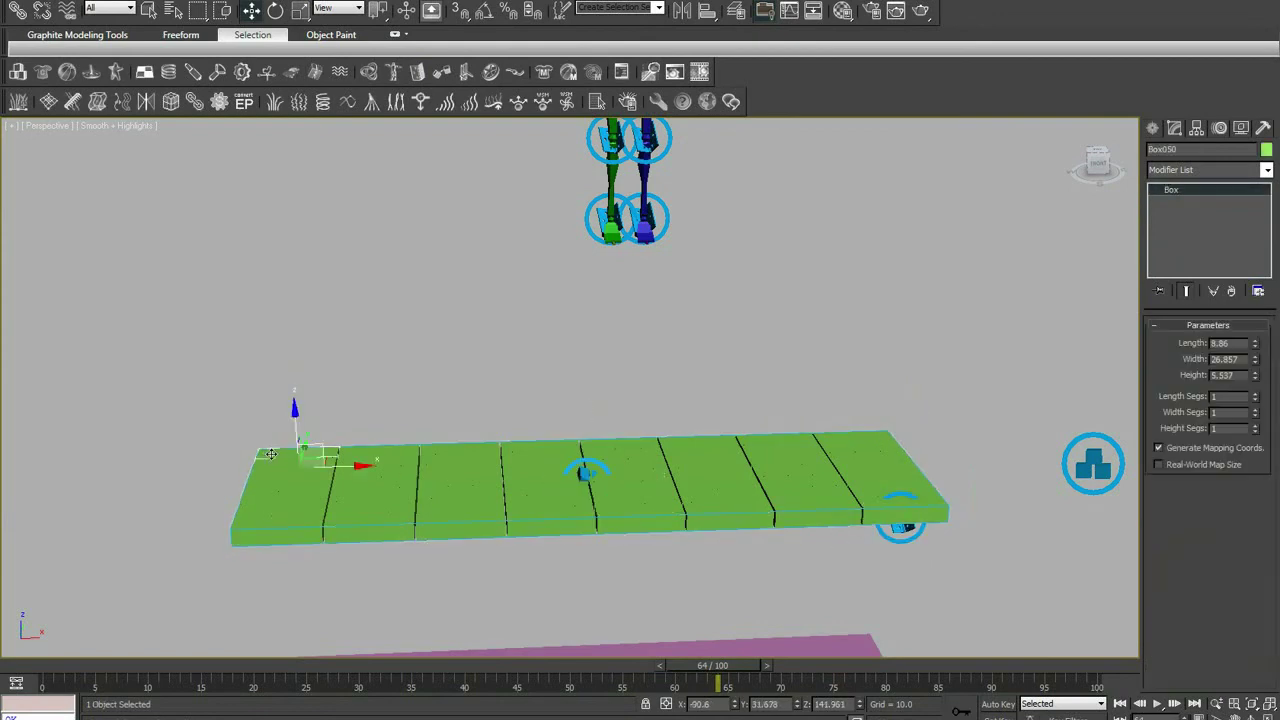
left_click(417, 72)
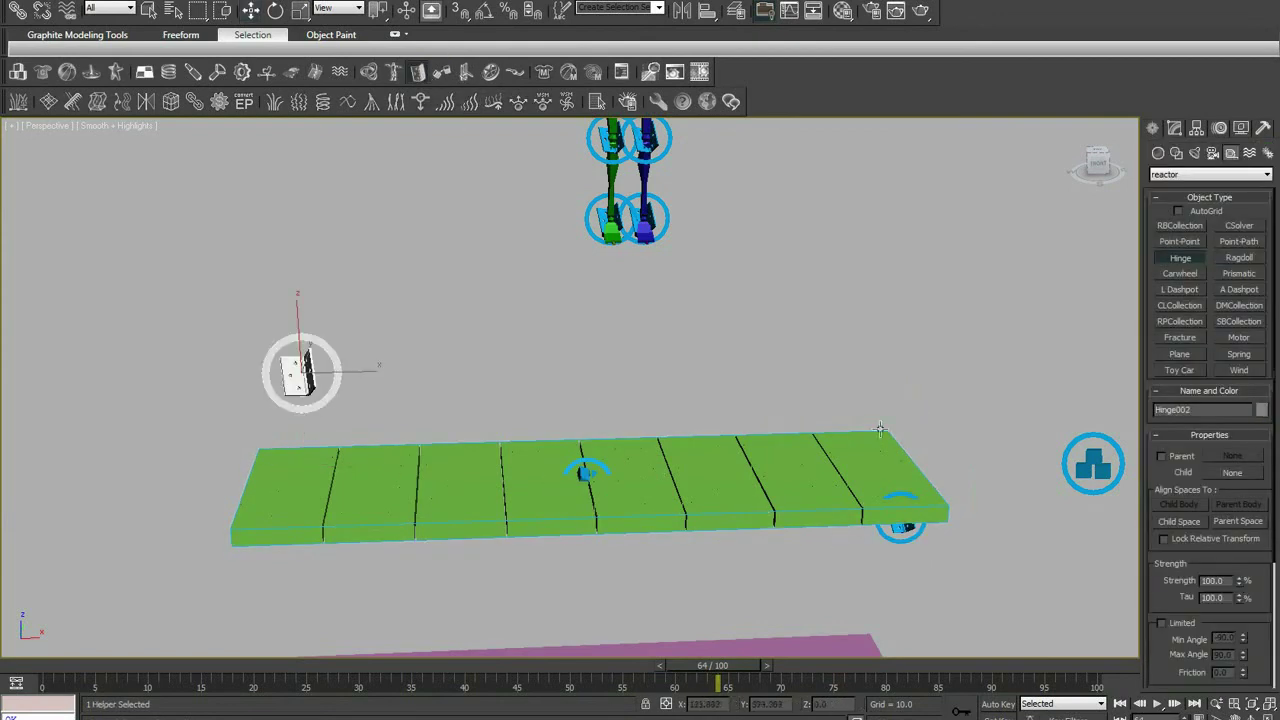
left_click(1231, 472)
left_click(268, 450)
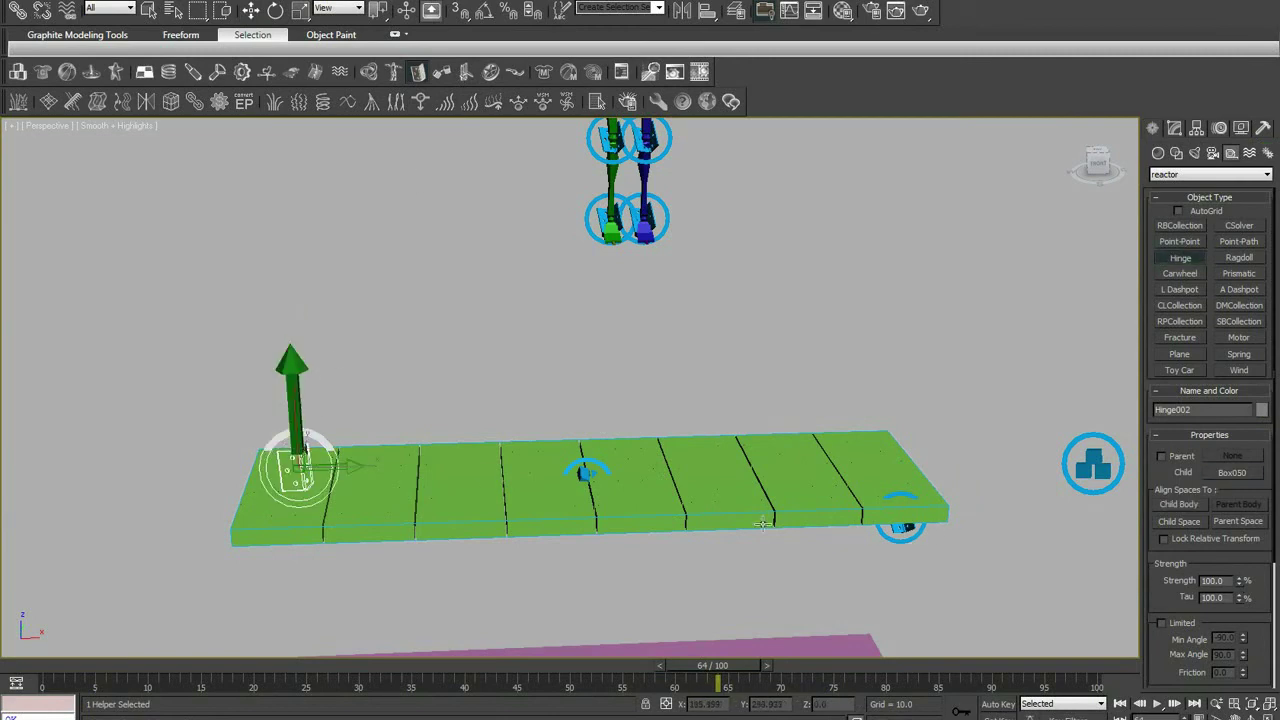
left_click(251, 10)
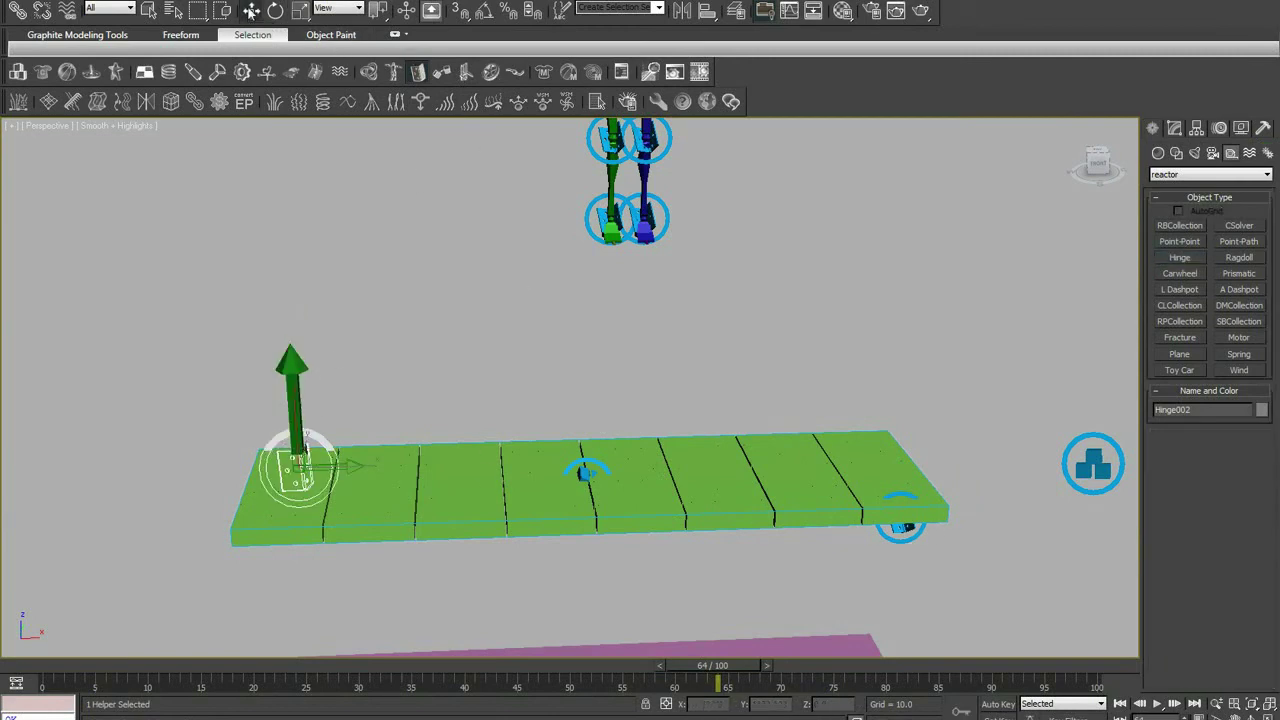
left_click(899, 528, "ctrl")
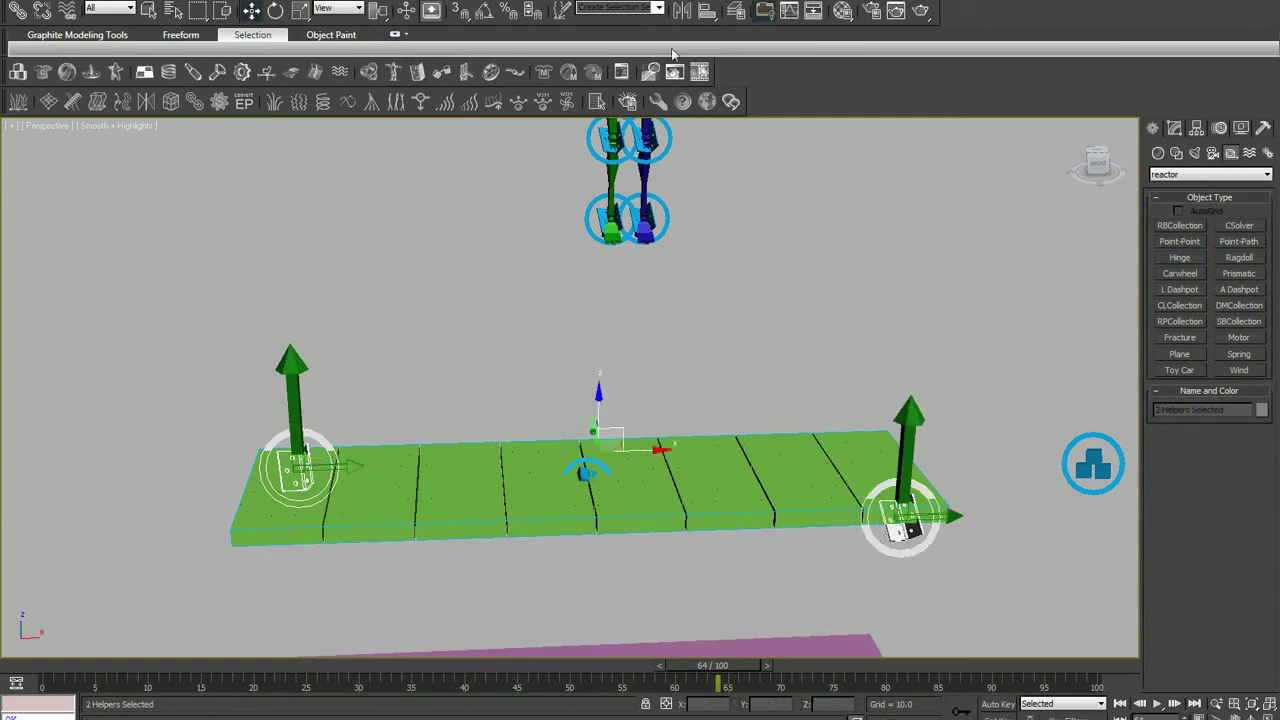
Create CSolver001 for both hinges and move its helper up and right.
left_click(368, 76)
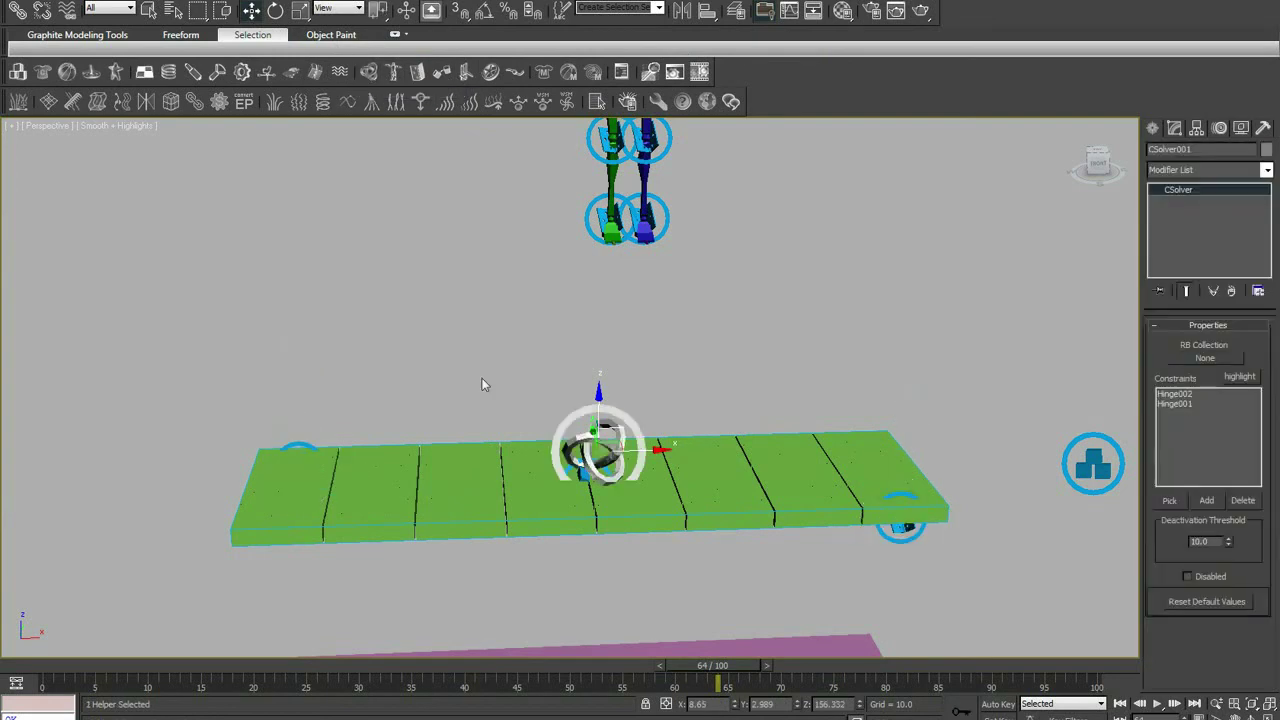
left_click_drag(593, 455, 799, 388)
scroll(799, 388, "down", 3)
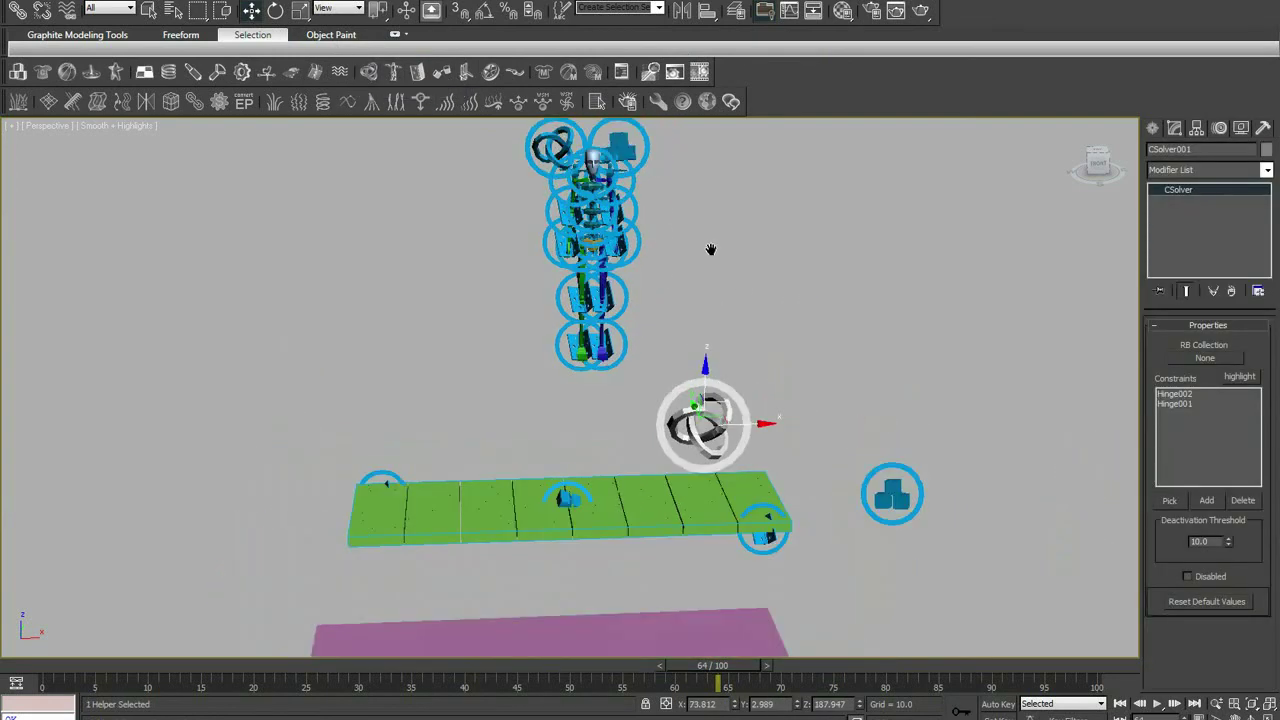
scroll(711, 249, "down", 3)
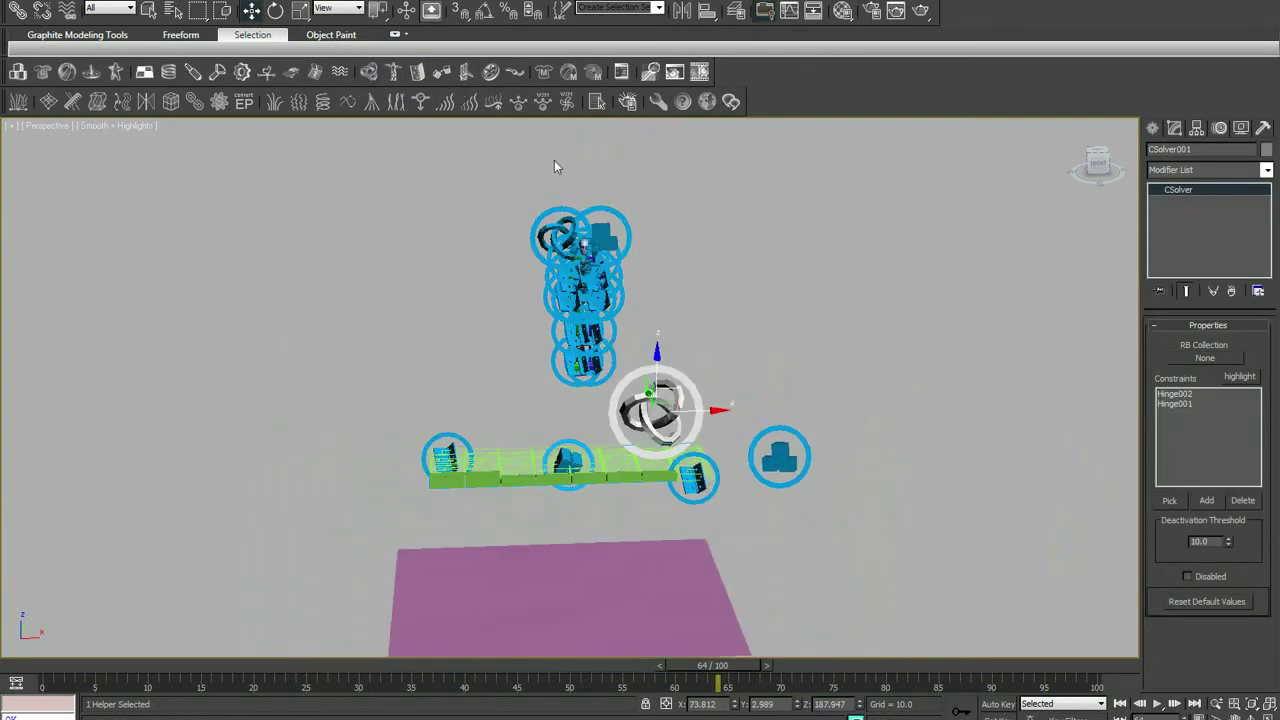
left_click(552, 226)
left_click(645, 388)
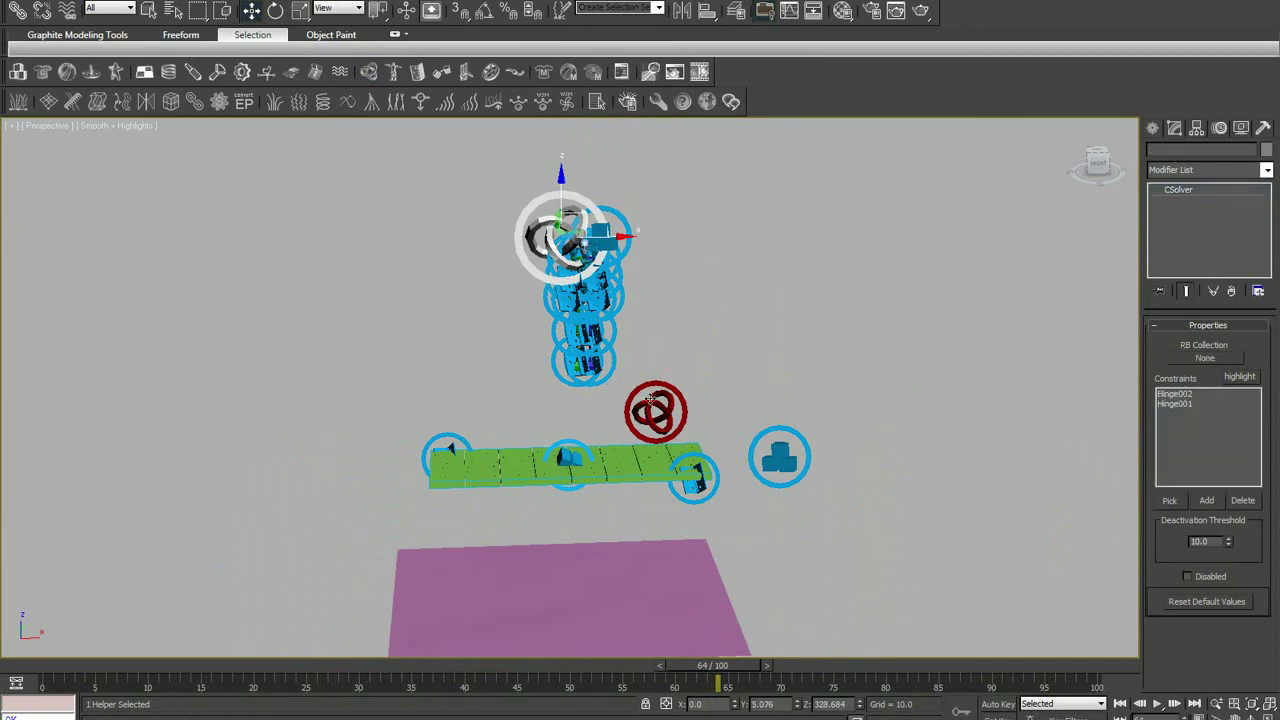
scroll(737, 405, "up", 3)
Assign RBCollection001 to the solver and launch the reactor preview.
left_click(1204, 358)
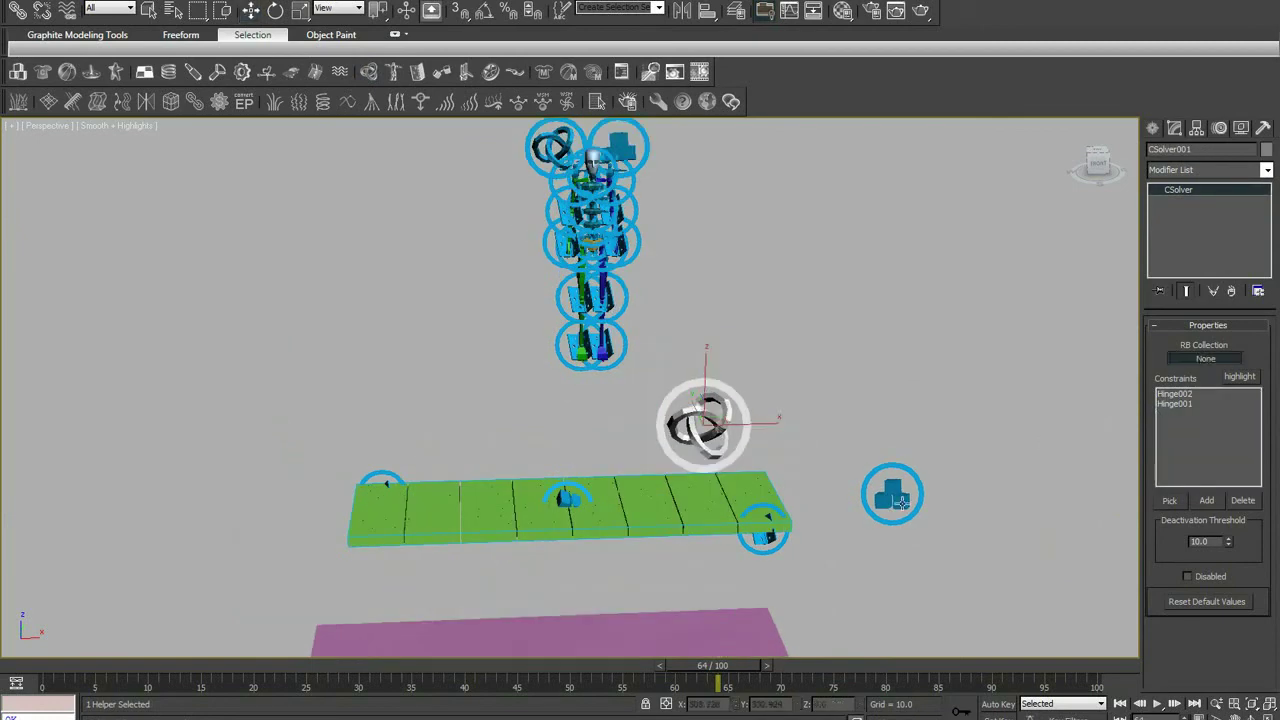
left_click(897, 507)
scroll(850, 470, "down", 2)
scroll(794, 437, "down", 2)
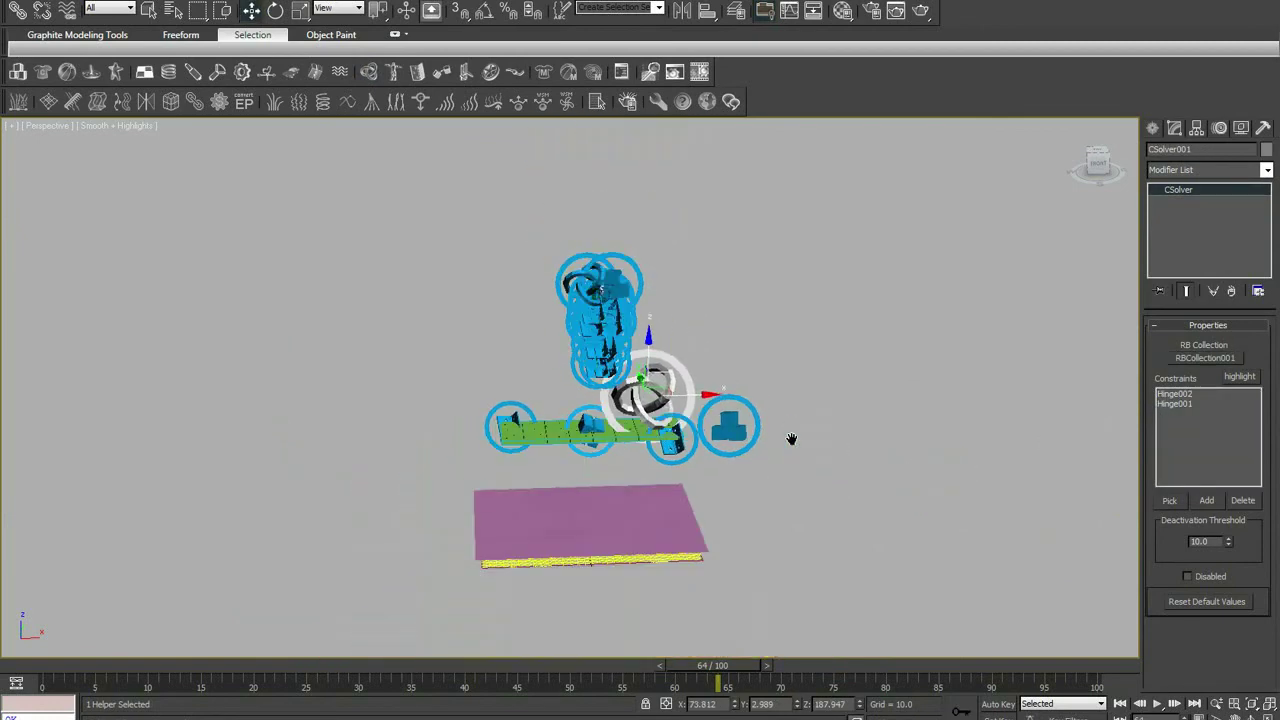
scroll(790, 440, "up", 2)
left_click(677, 75)
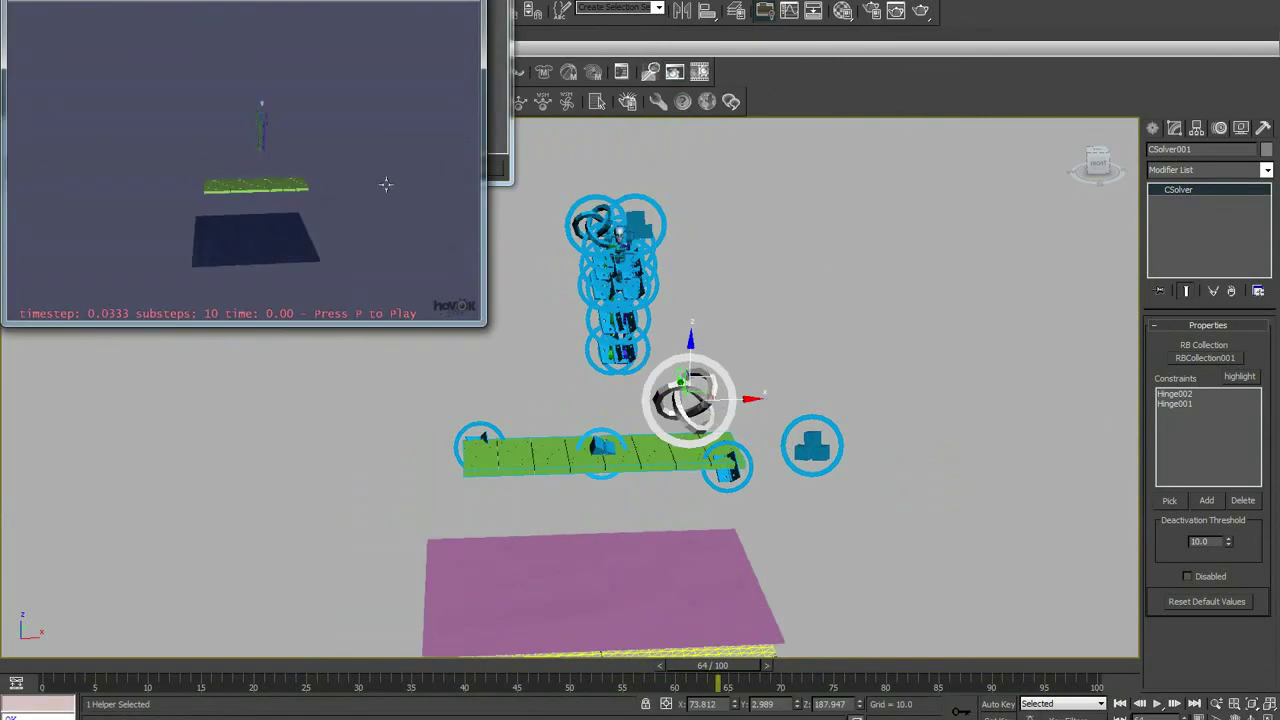
Play the physics preview, then close it and the analysis report.
key("p")
key("Escape")
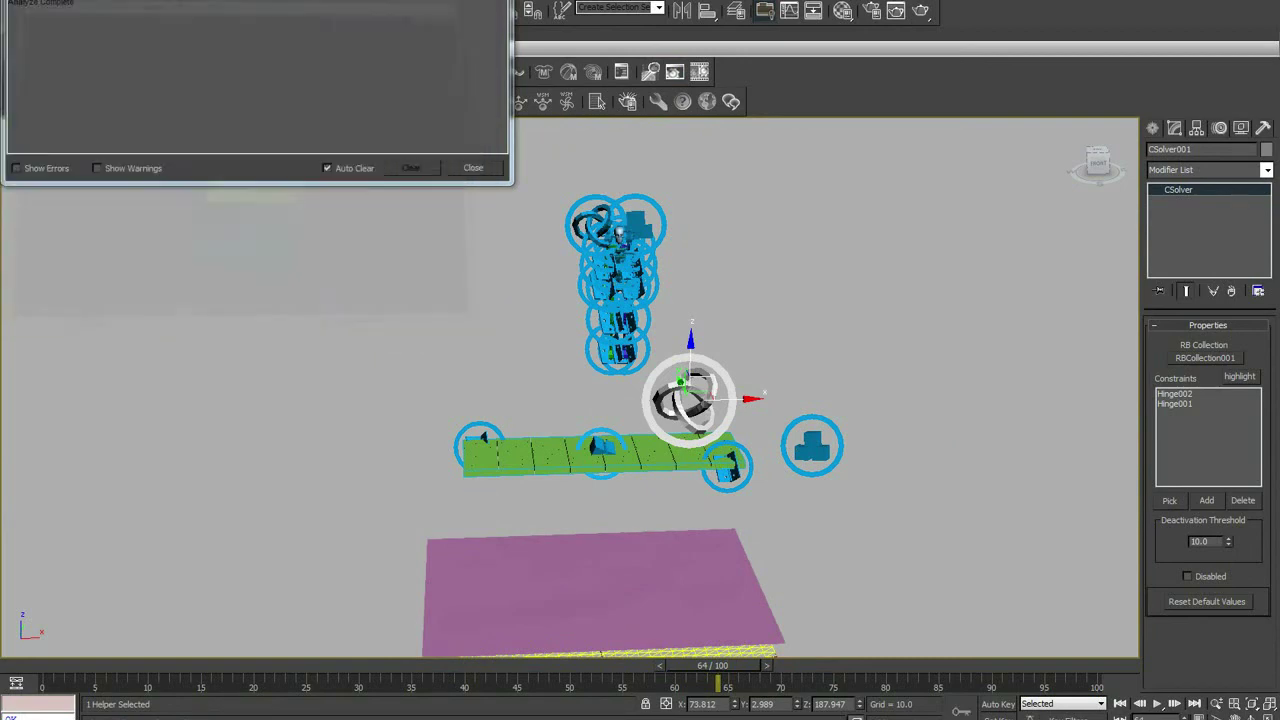
key("Escape")
With Fracture001 at Break on Impulse 5.3, replay the plank breaking onto the plane.
left_click(598, 445)
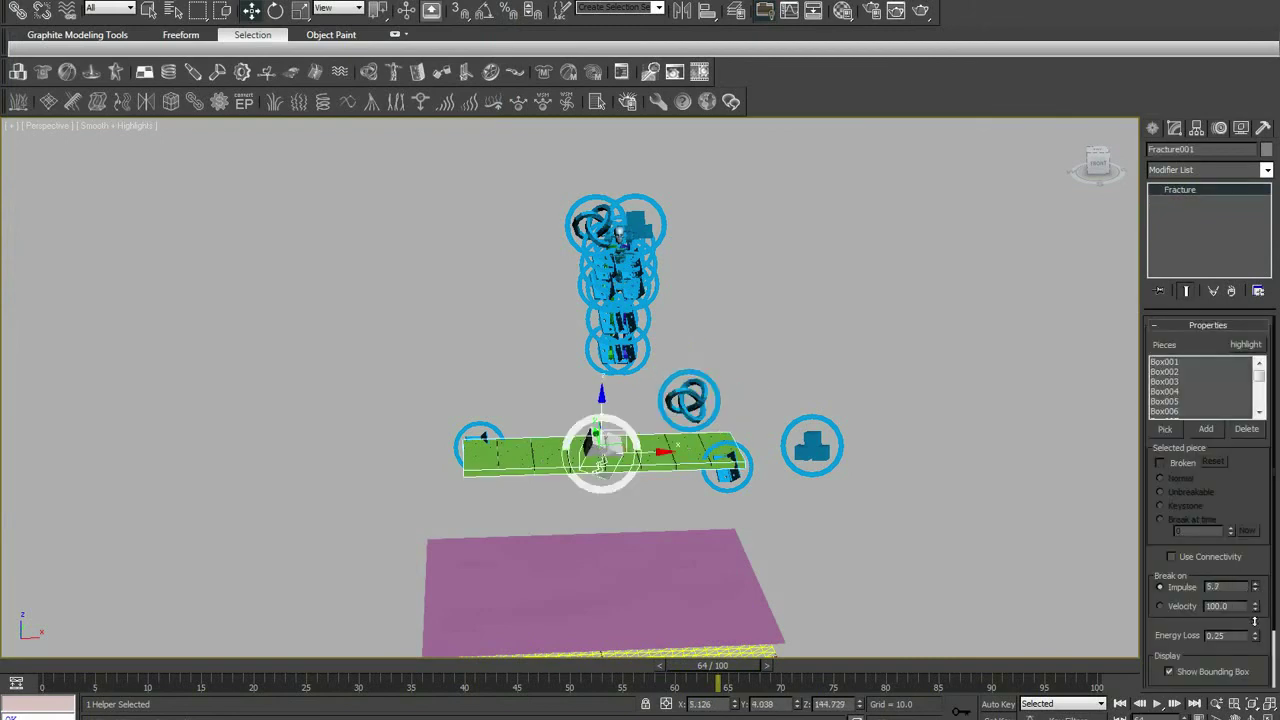
left_click(650, 71)
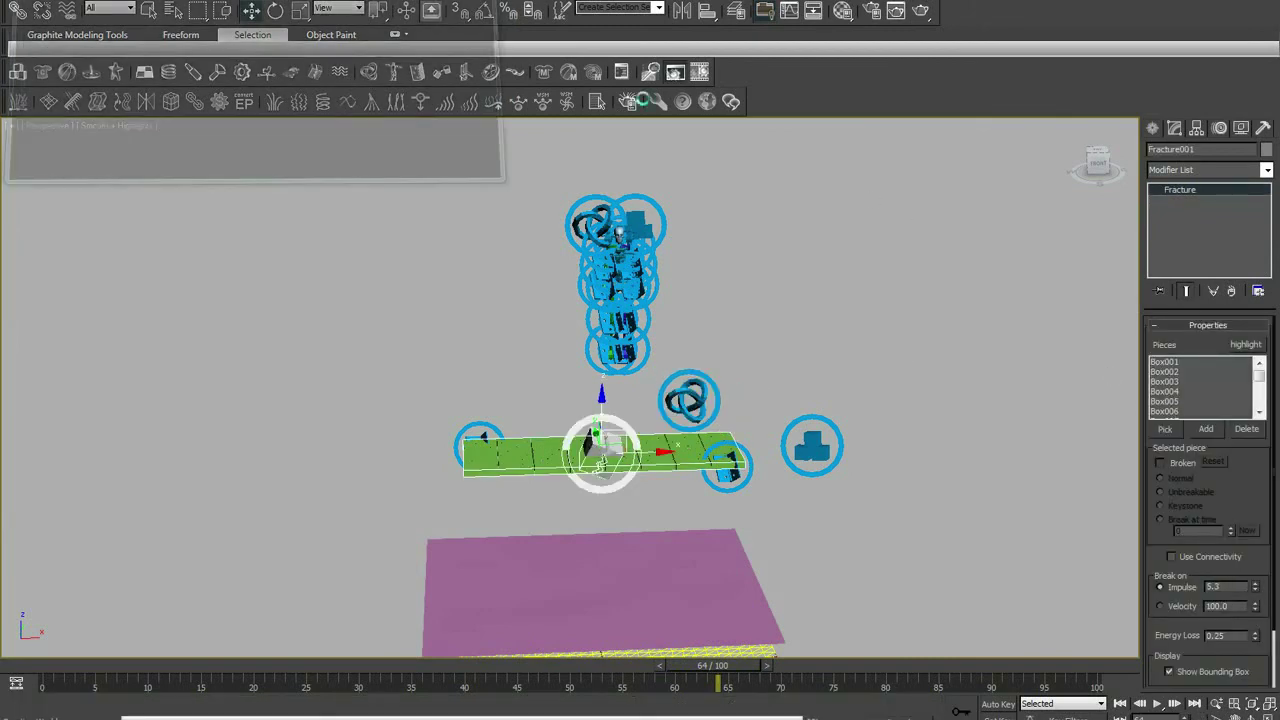
key("p")
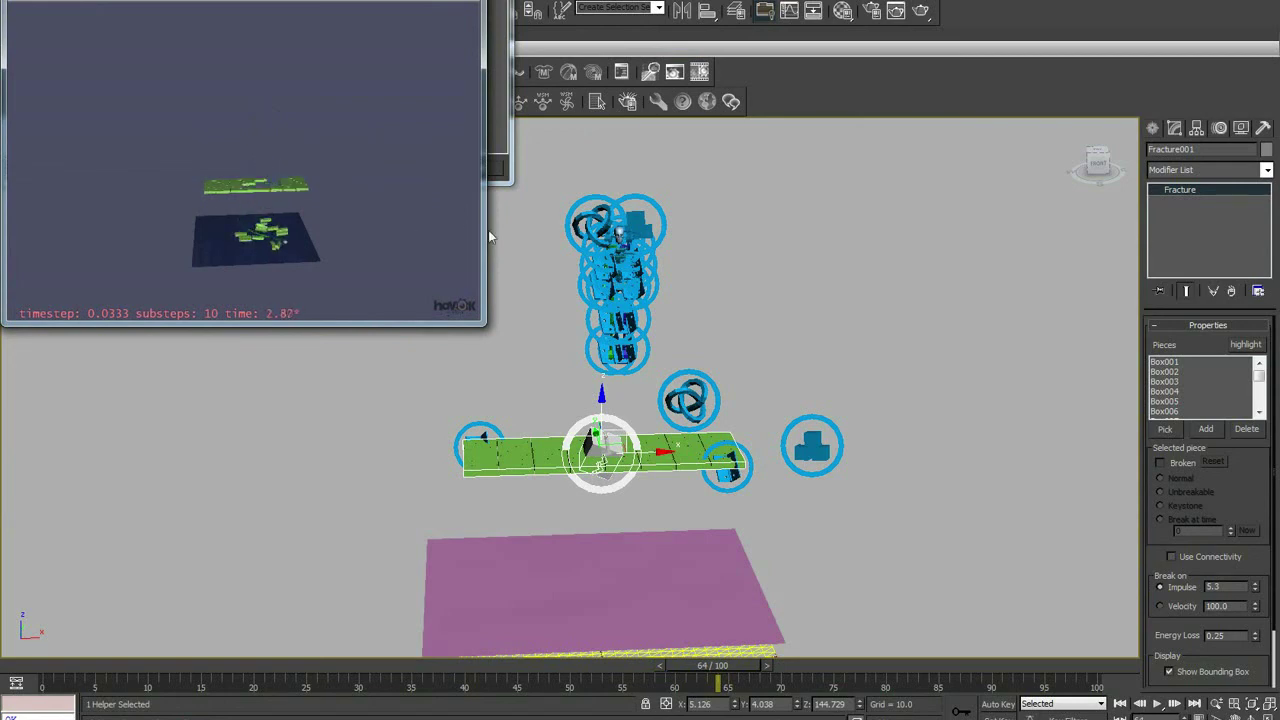
key("p")
key("Escape")
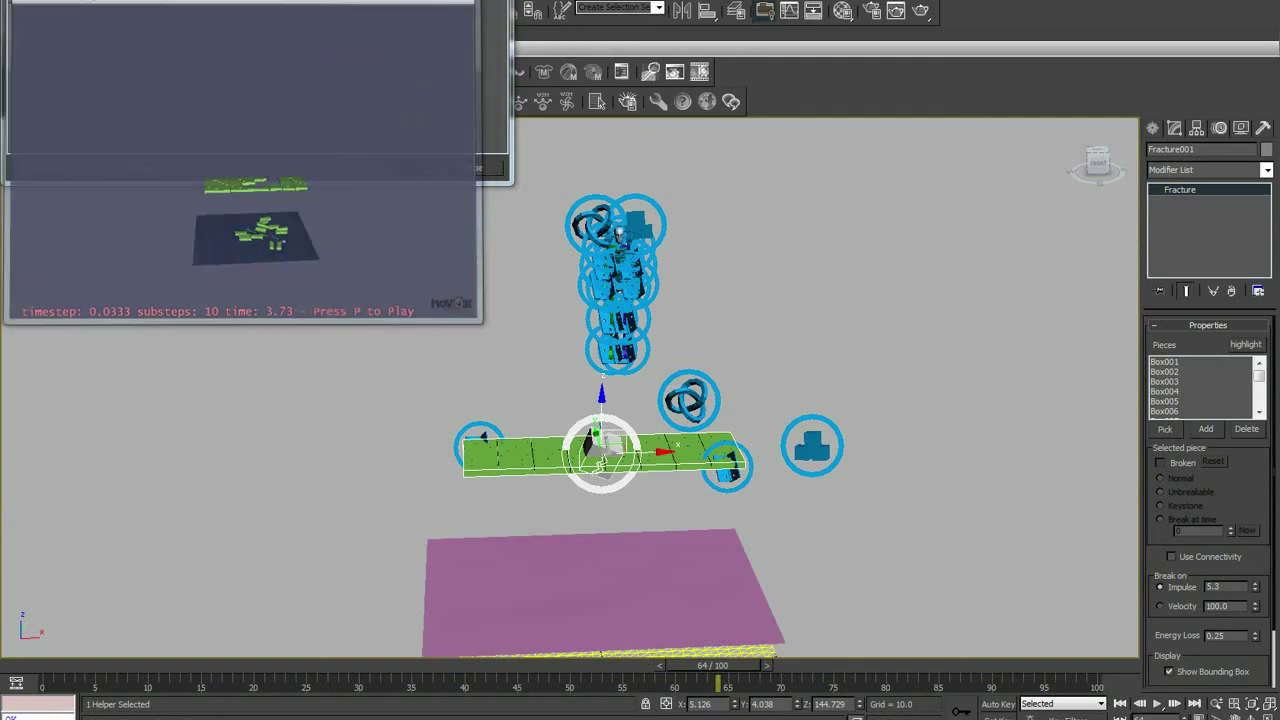
scroll(565, 422, "up", 2)
scroll(572, 423, "up", 3)
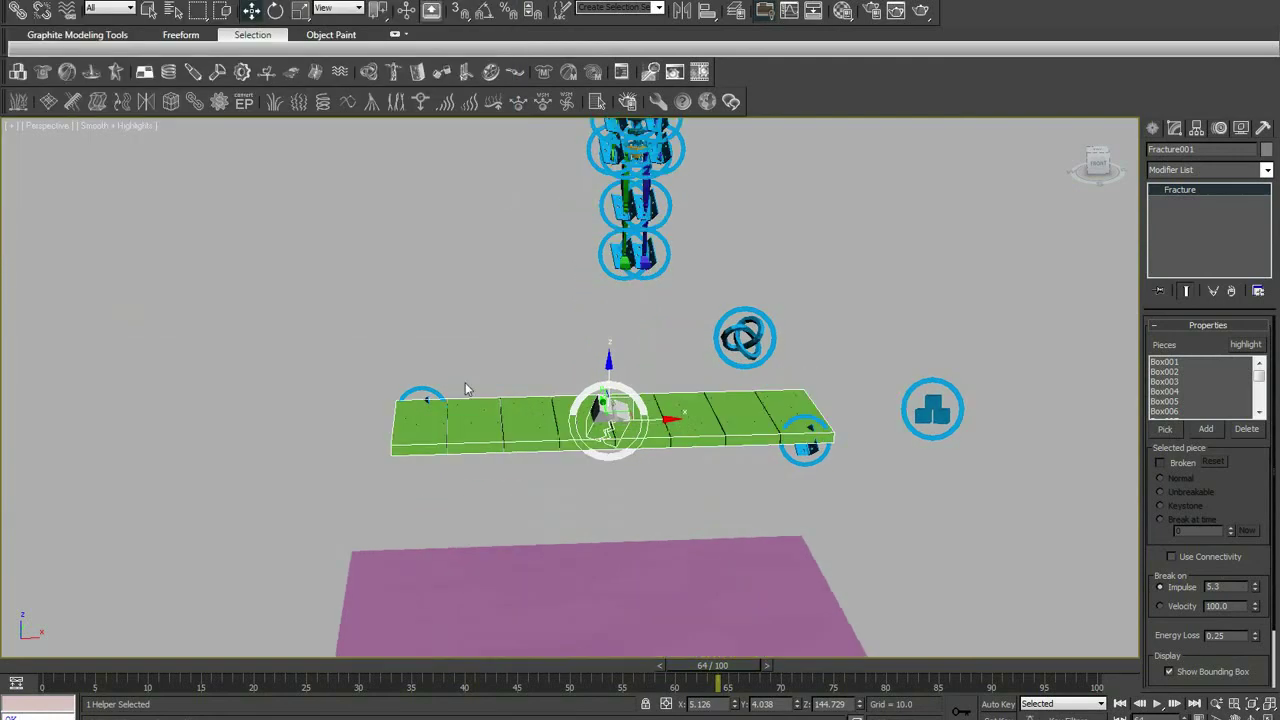
Select only the plank pieces, excluding hinges, solver and fracture helper, and view their Rigid Body Properties.
middle_click_drag(465, 389, 339, 371, "alt")
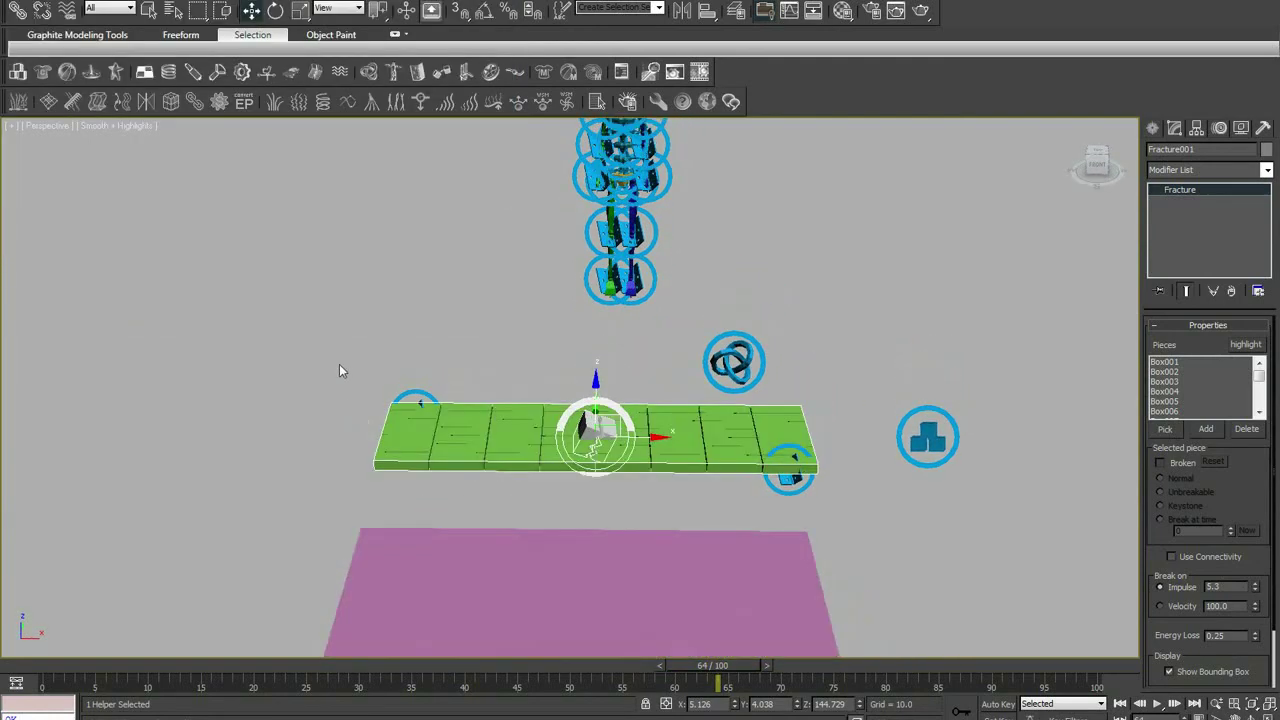
mouse_move(339, 371)
left_mouse_down()
mouse_move(643, 473)
mouse_move(856, 506)
left_mouse_up()
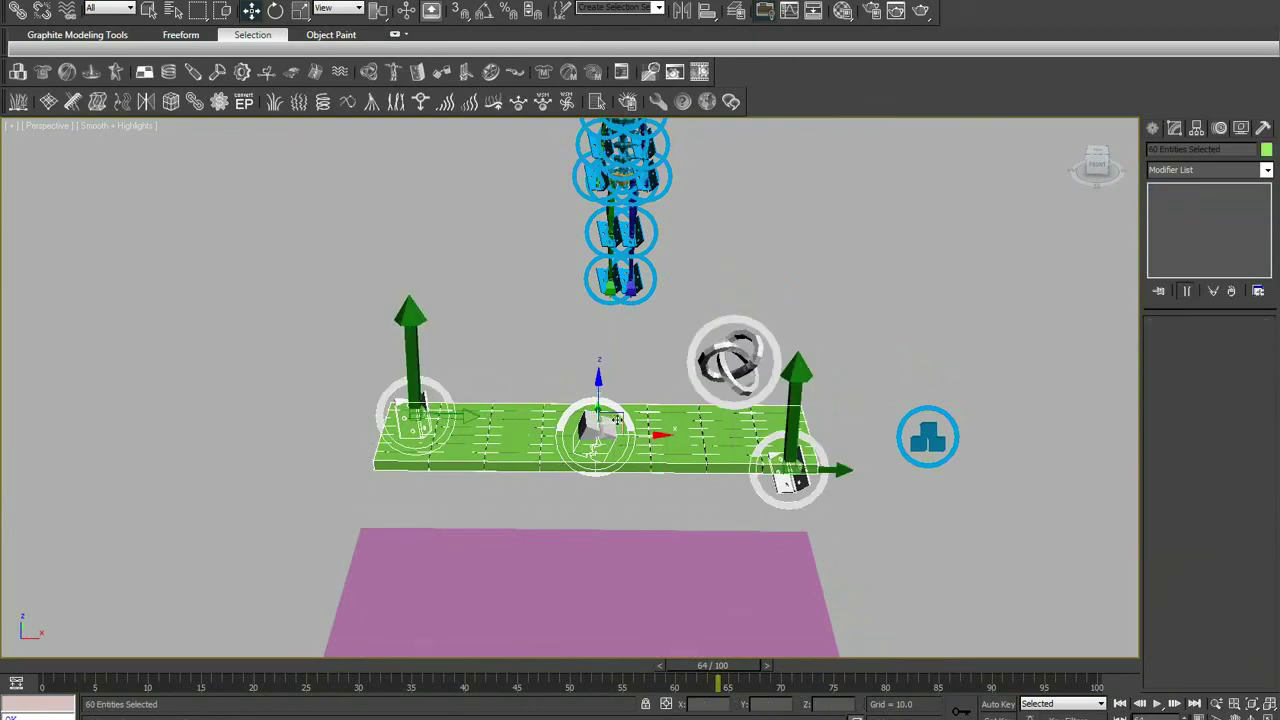
left_click(789, 487, "alt")
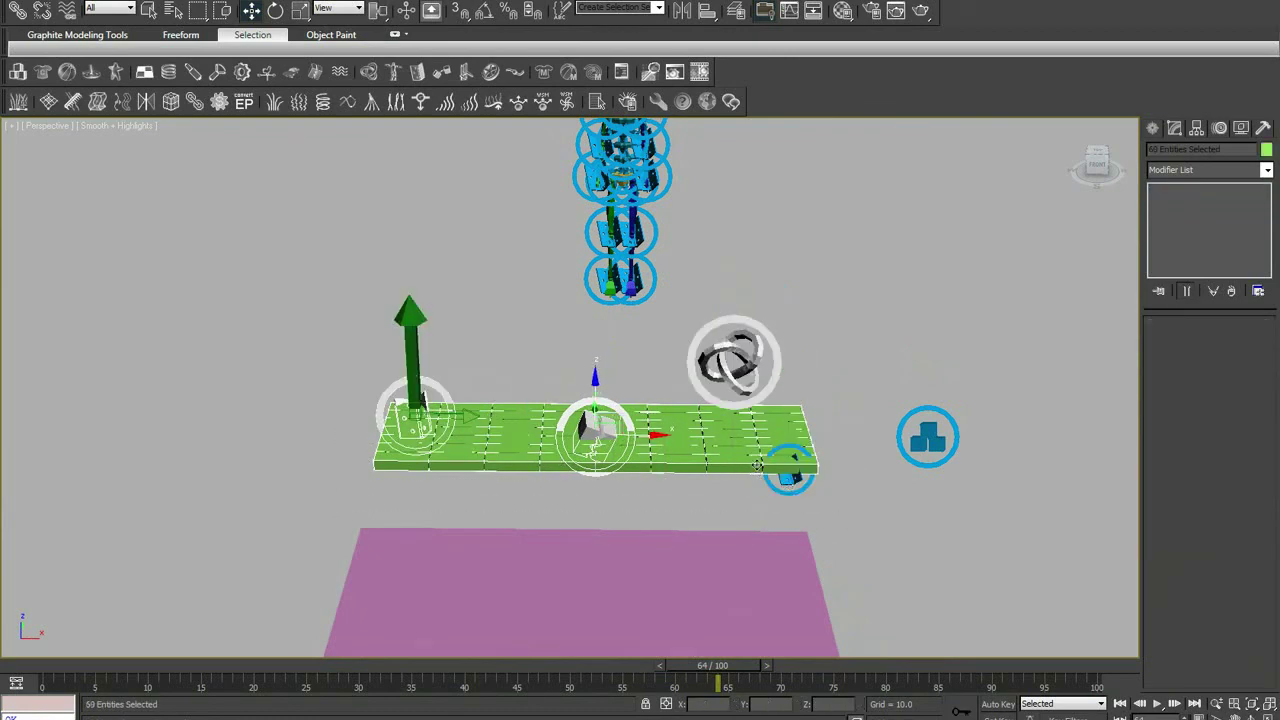
left_click(727, 370, "alt")
left_click(595, 430, "alt")
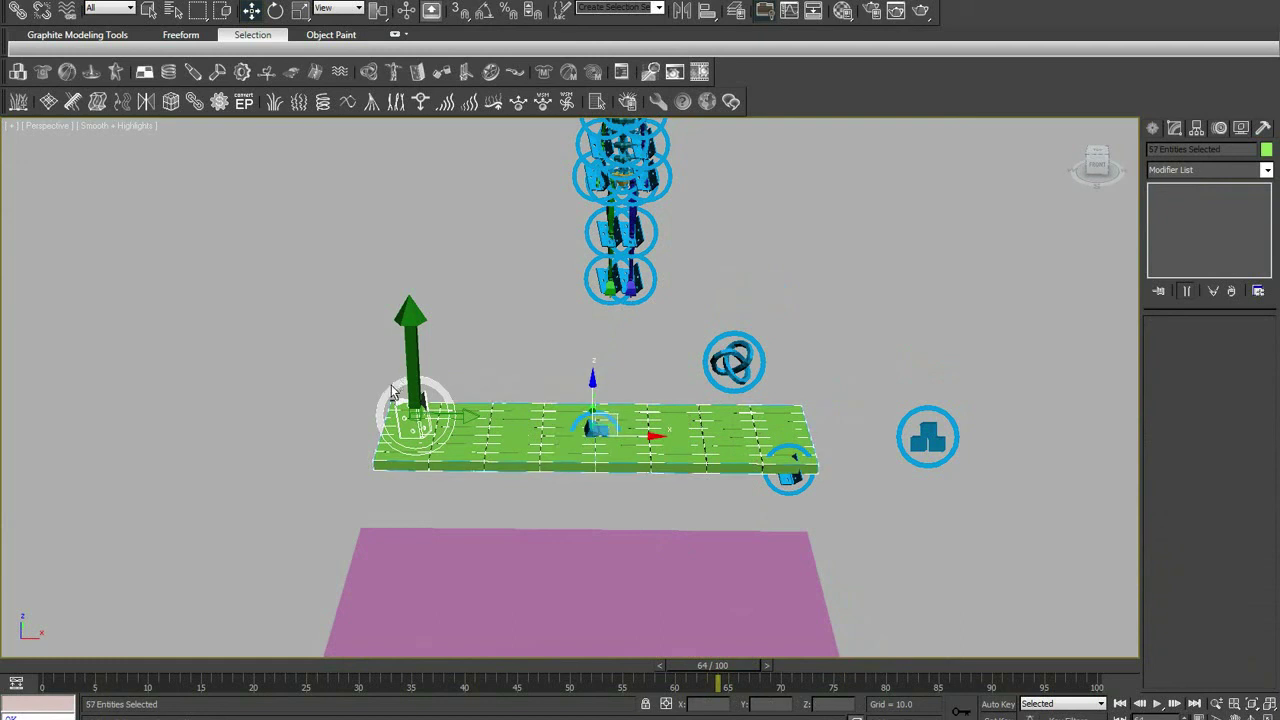
left_click(407, 395, "alt")
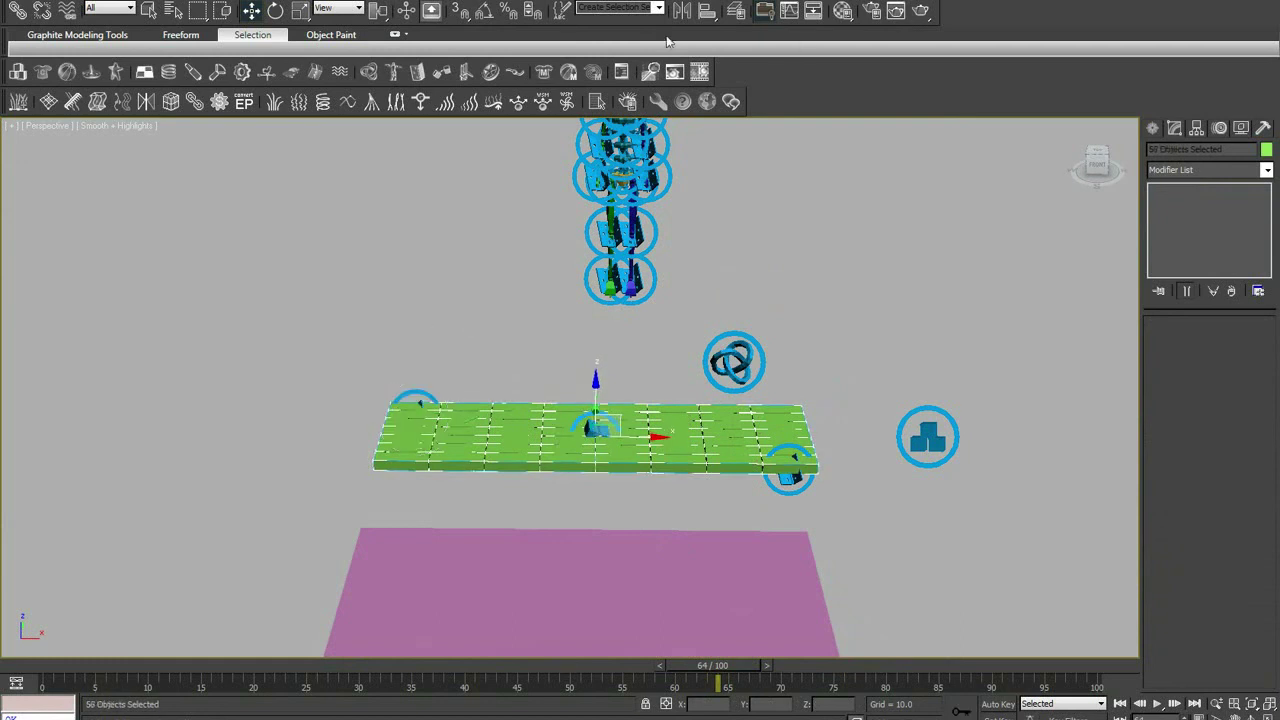
left_click(621, 71)
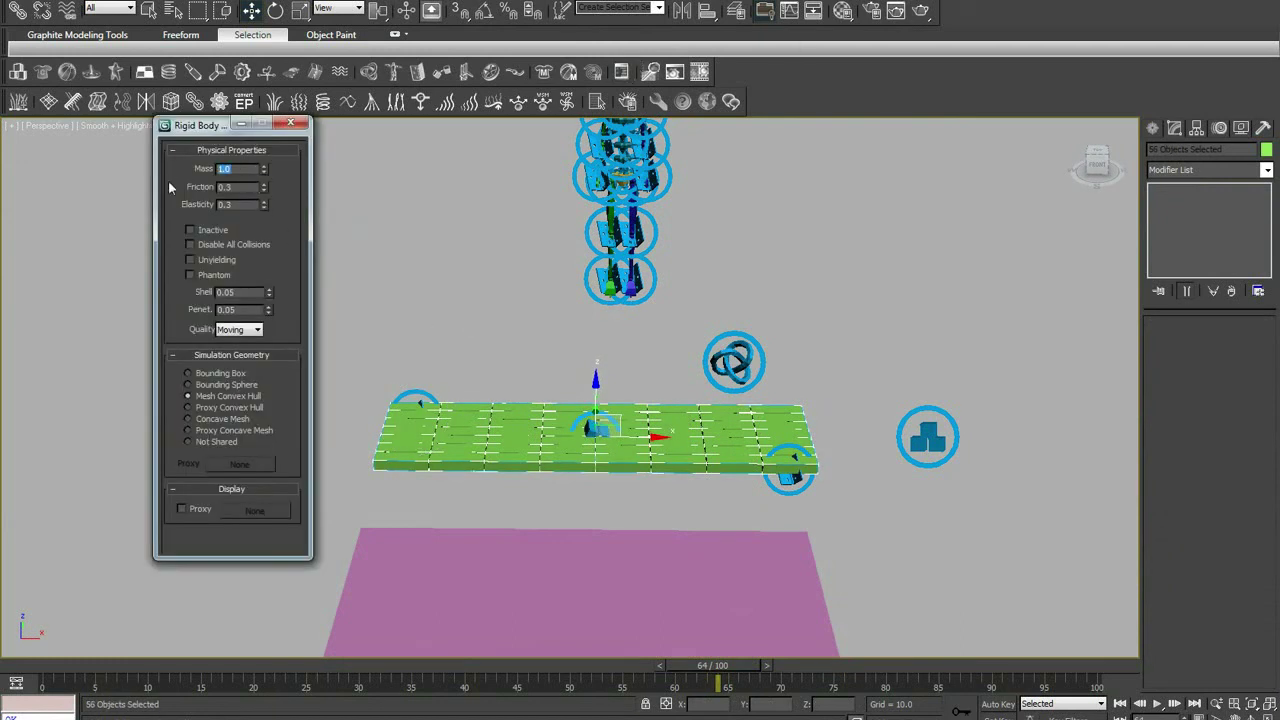
Set Fracture001's impulse to 2.0 and preview the pieces scattering onto the plane.
left_click(651, 71)
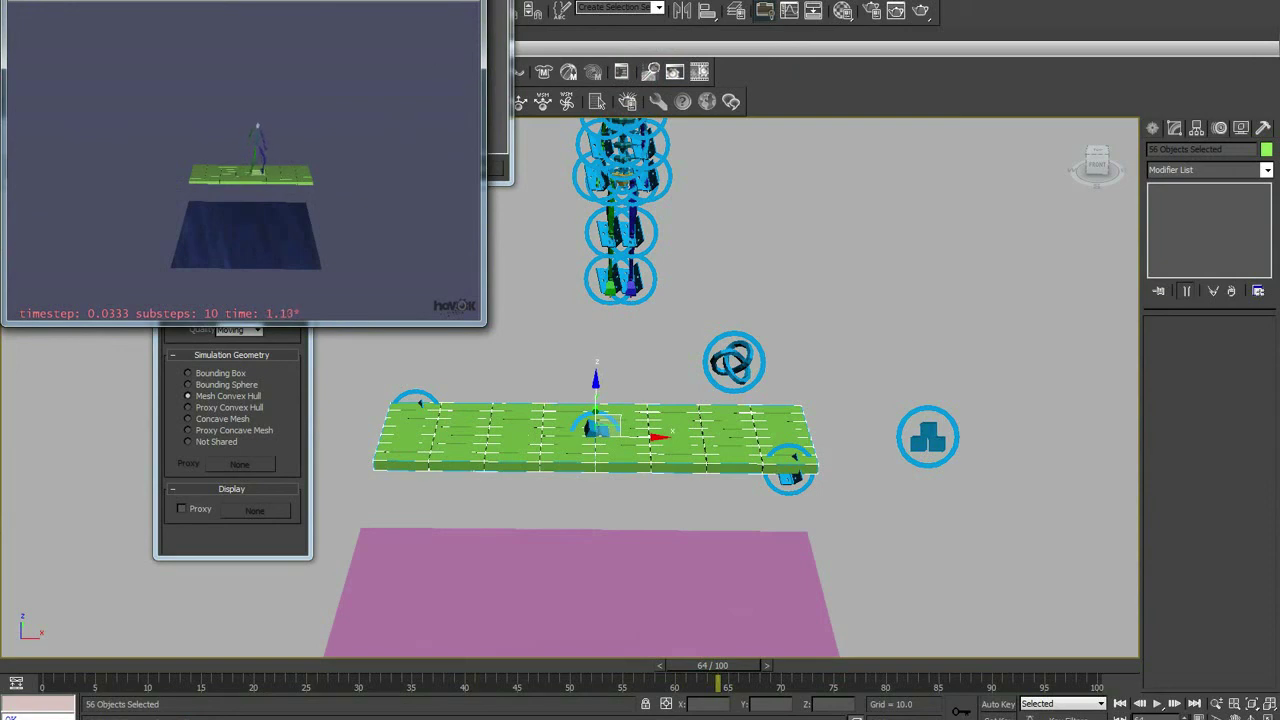
key("Escape")
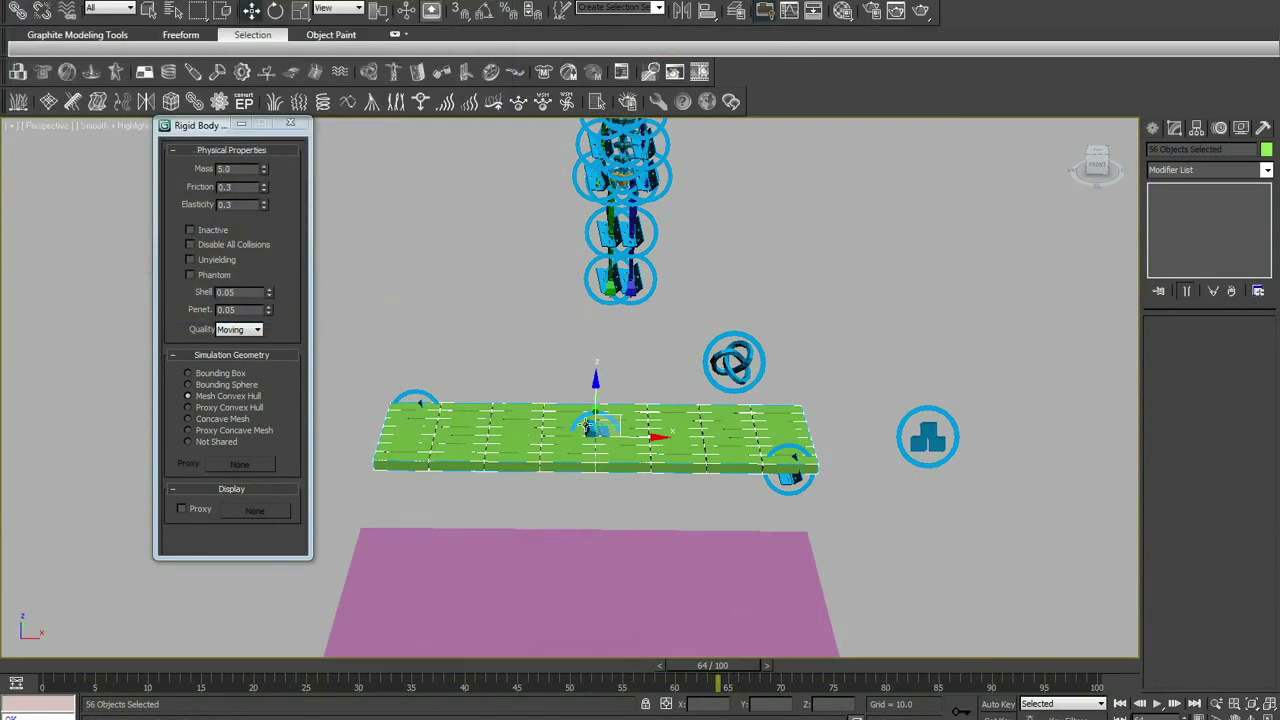
left_click(587, 425)
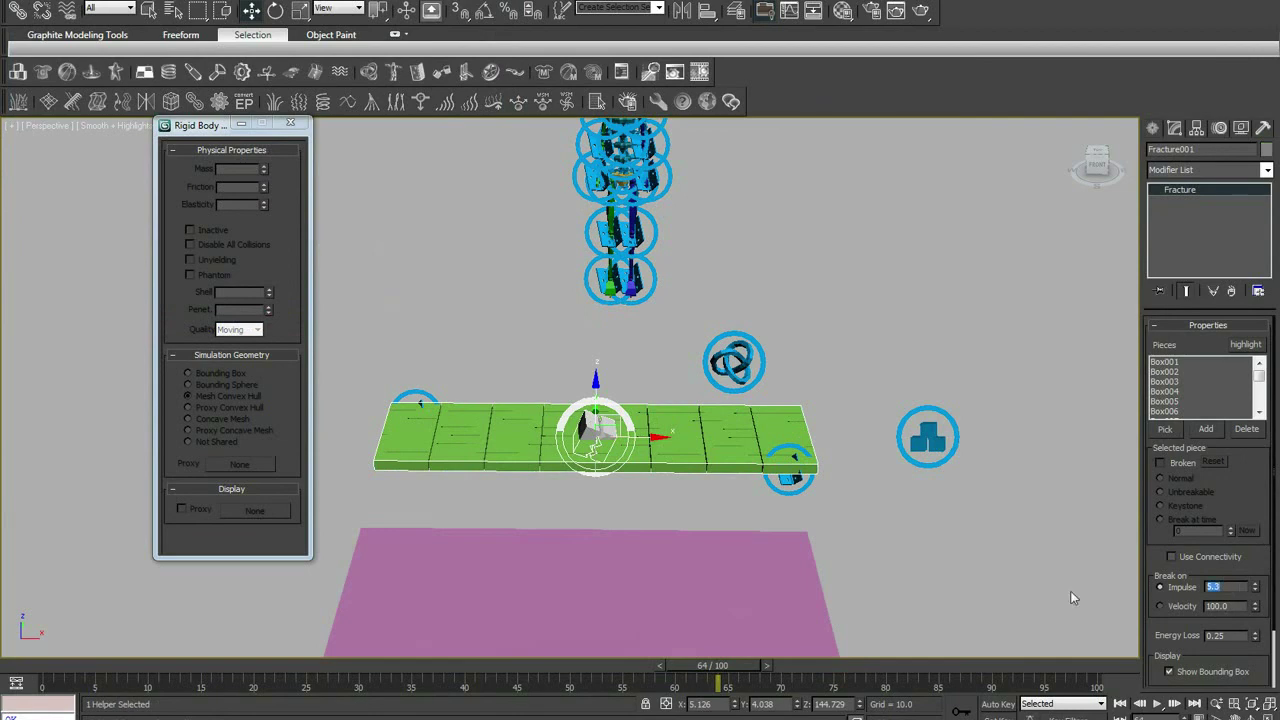
type("2")
left_click(674, 71)
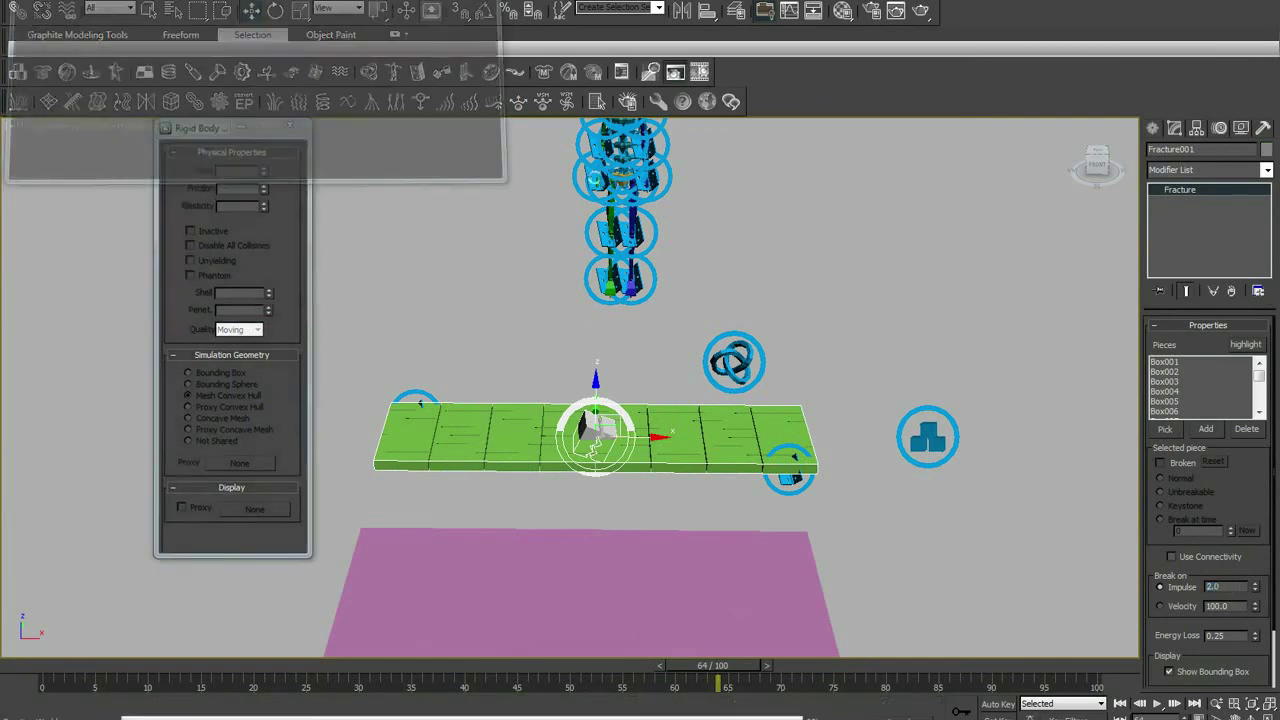
key("p")
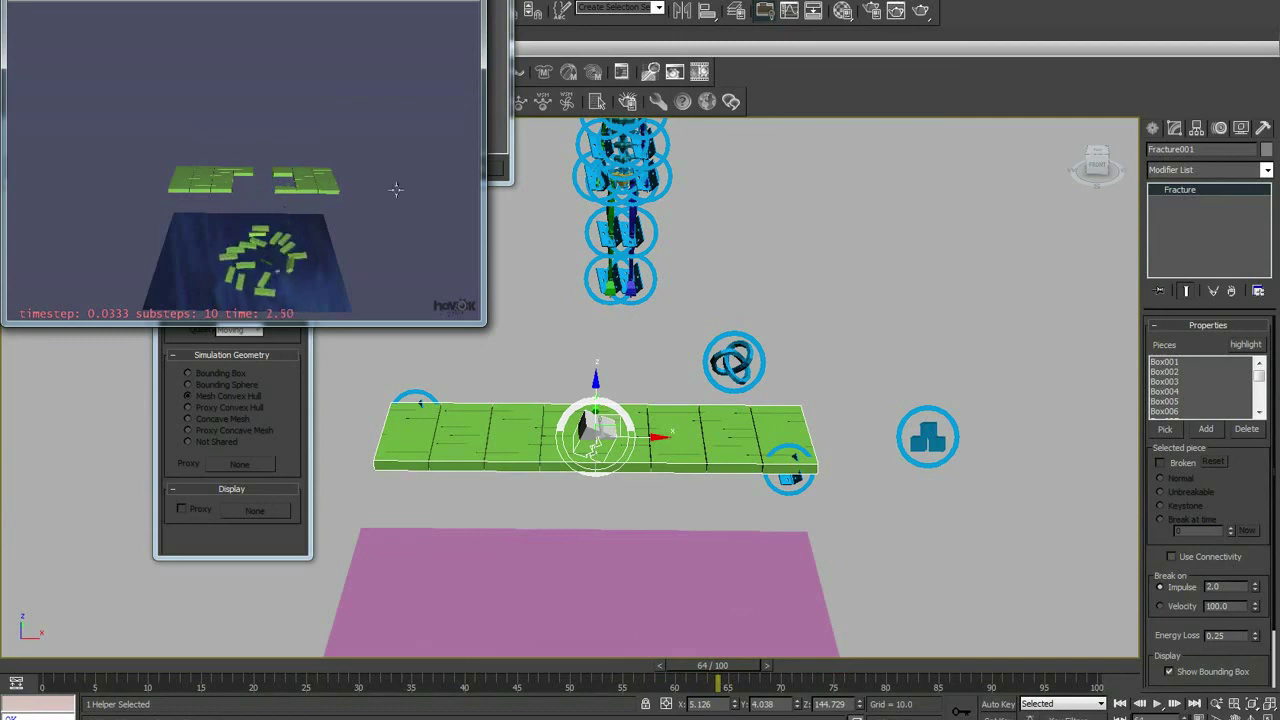
Close the preview and make a first attempt at Create Animation.
key("Escape")
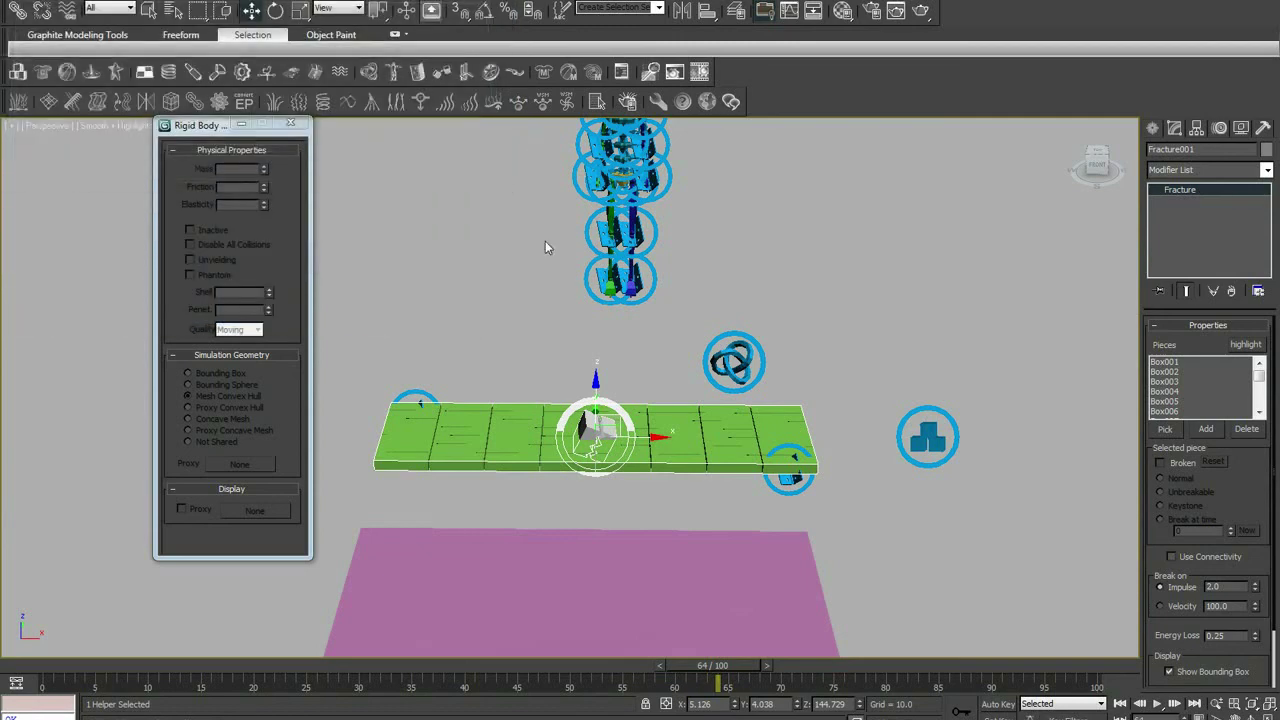
left_click(704, 73)
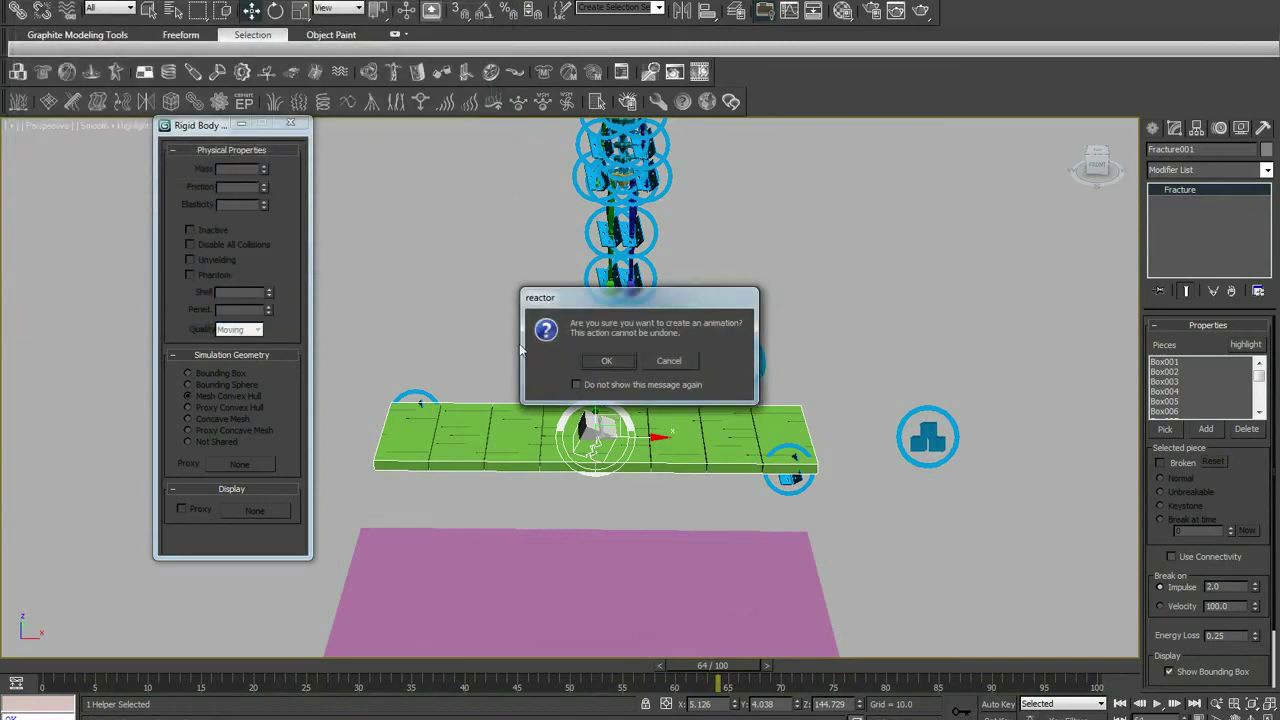
left_click(607, 361)
left_click(1262, 130)
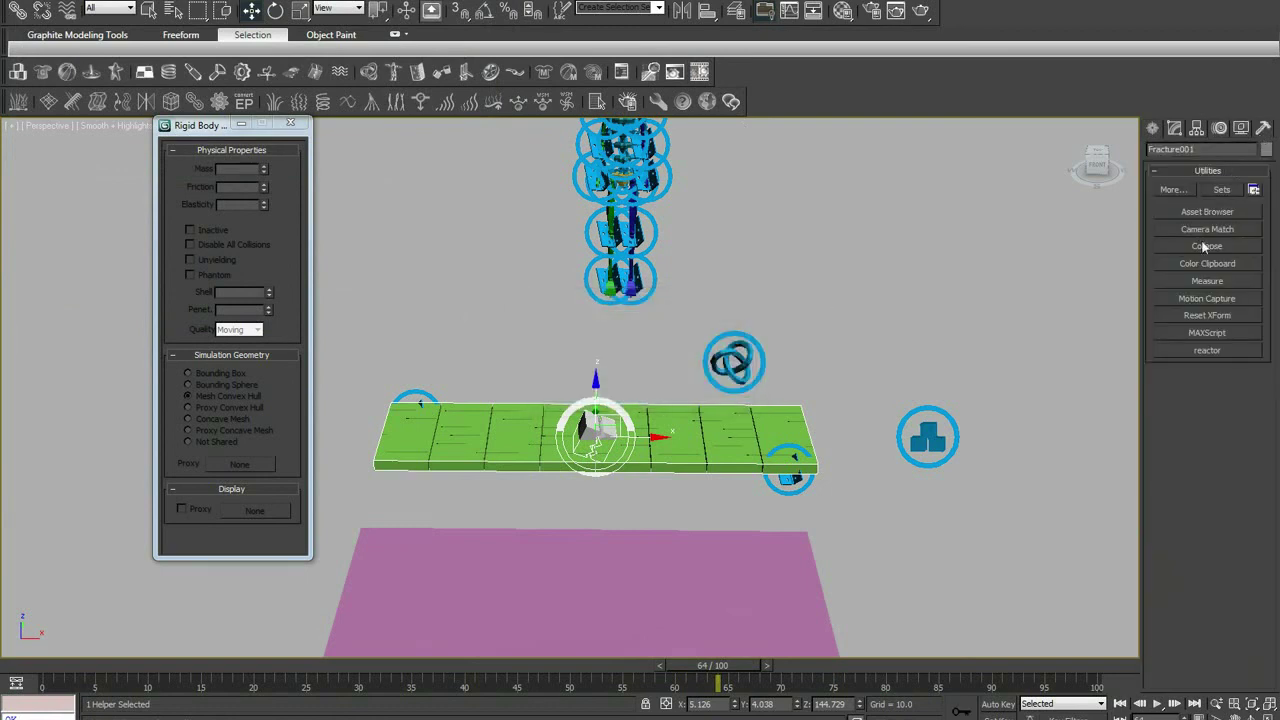
Set reactor's End Frame to 200 and bake the simulation into keyframes.
left_click(1199, 349)
left_click(1201, 488)
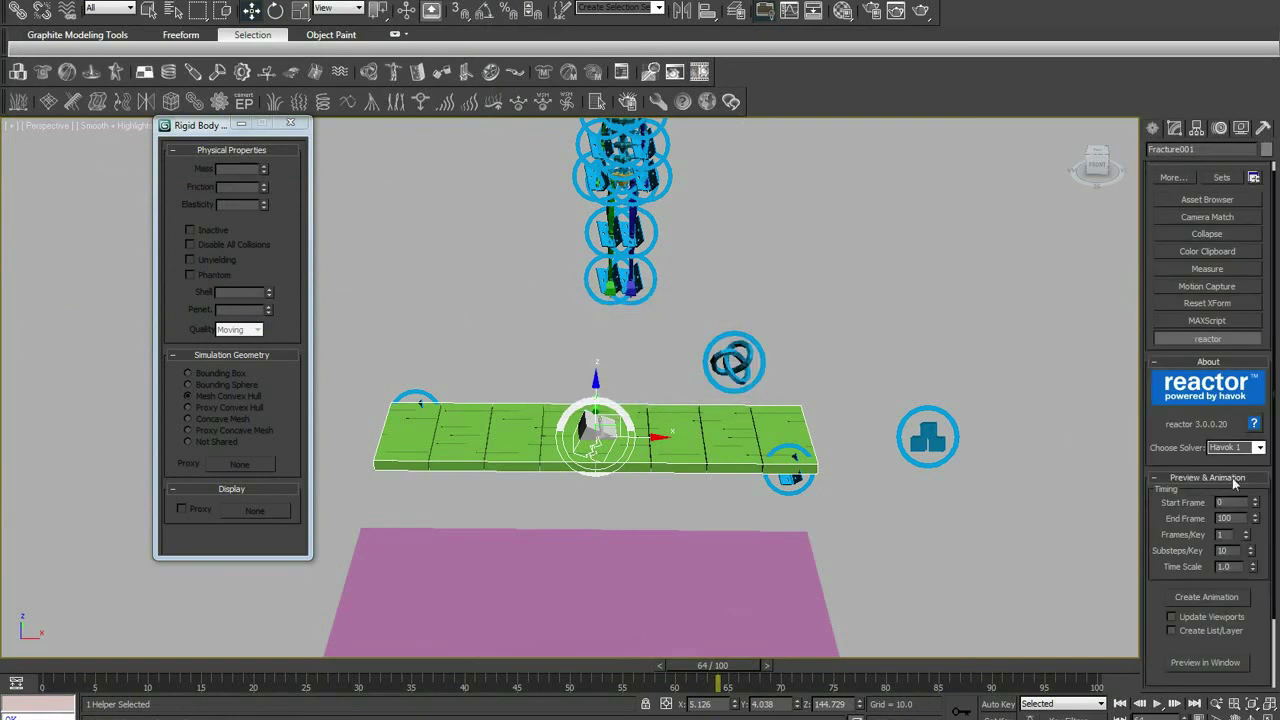
type("200")
left_click(1183, 626)
left_click(1196, 600)
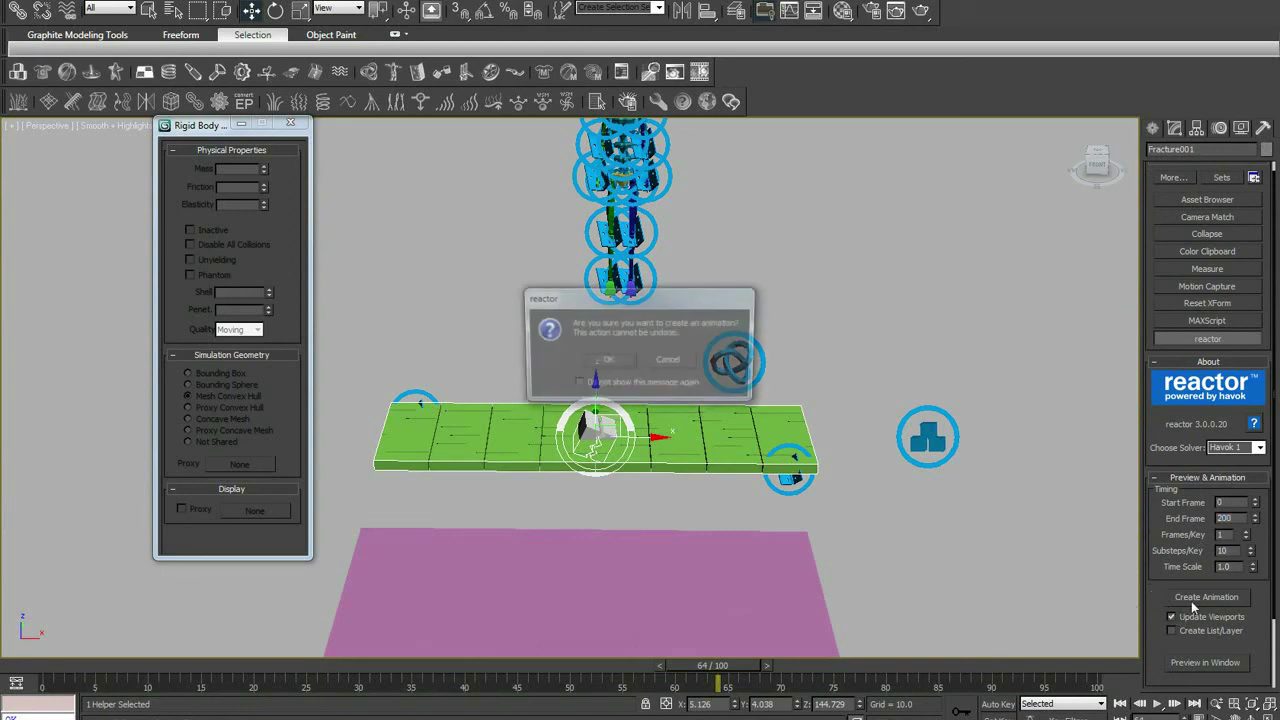
left_click(605, 361)
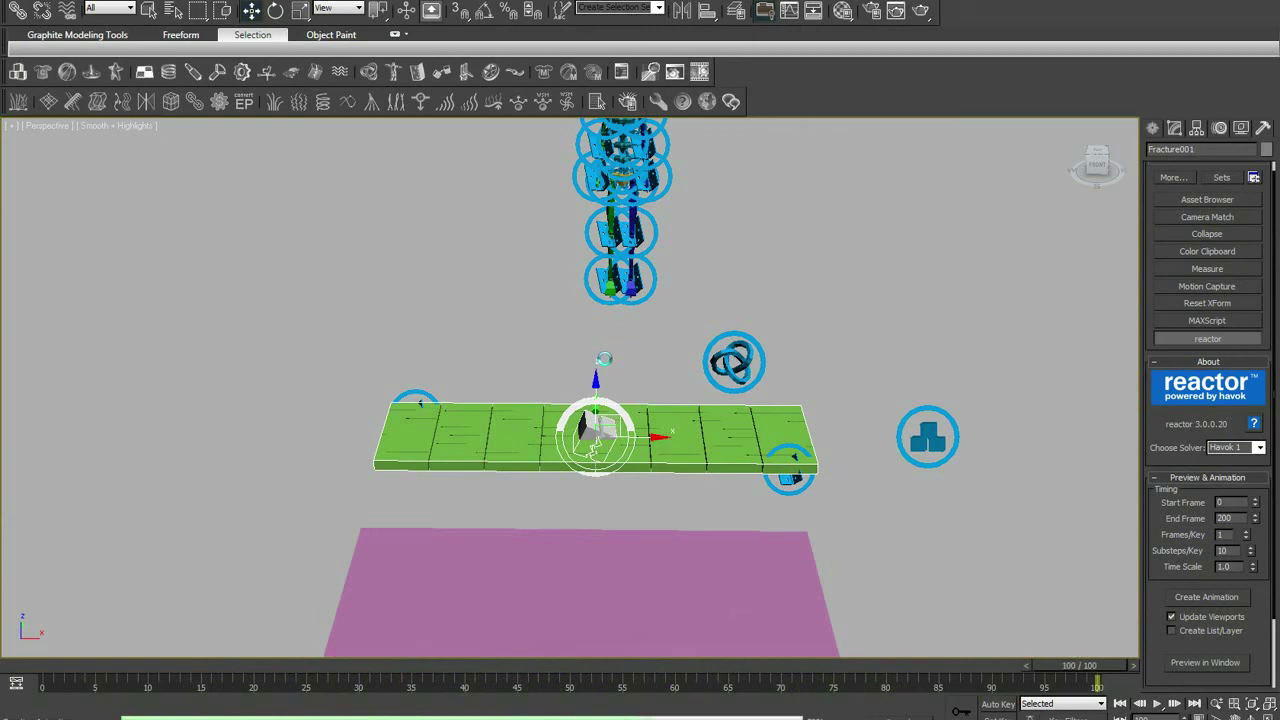
Set the timeline Length to 200 frames in Time Configuration.
middle_click_drag(715, 482, 745, 418)
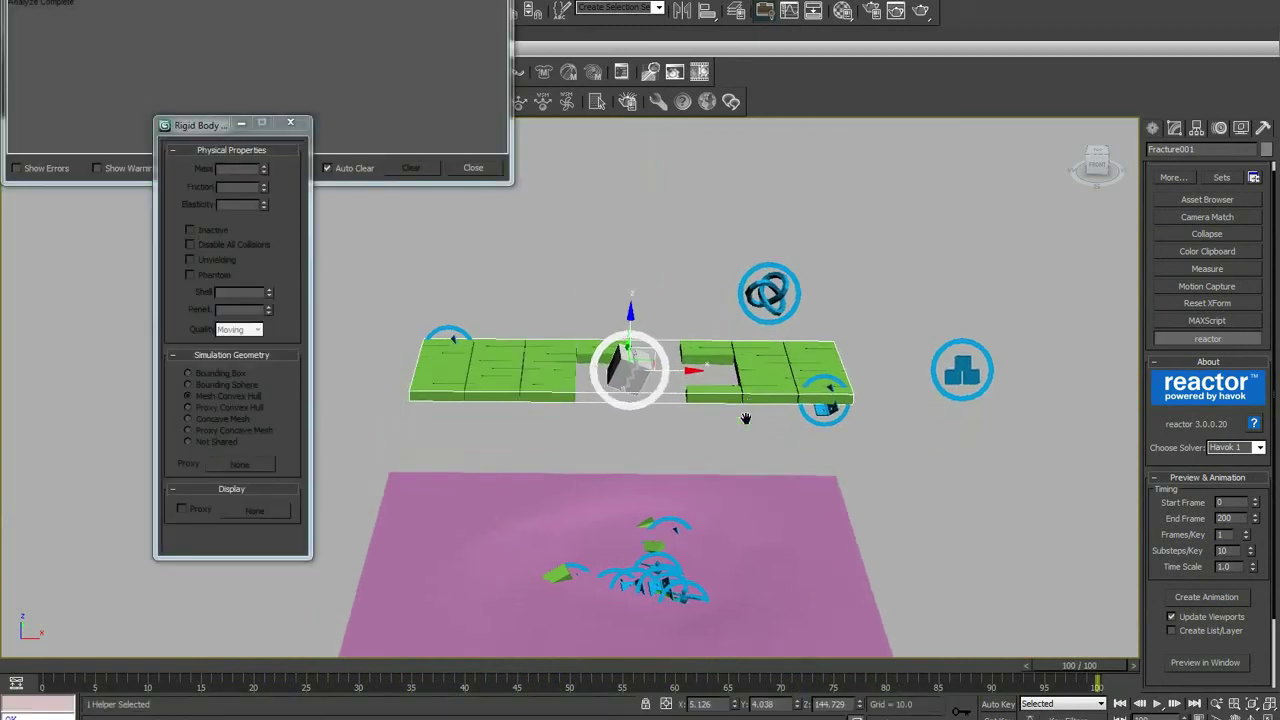
left_click(1195, 704)
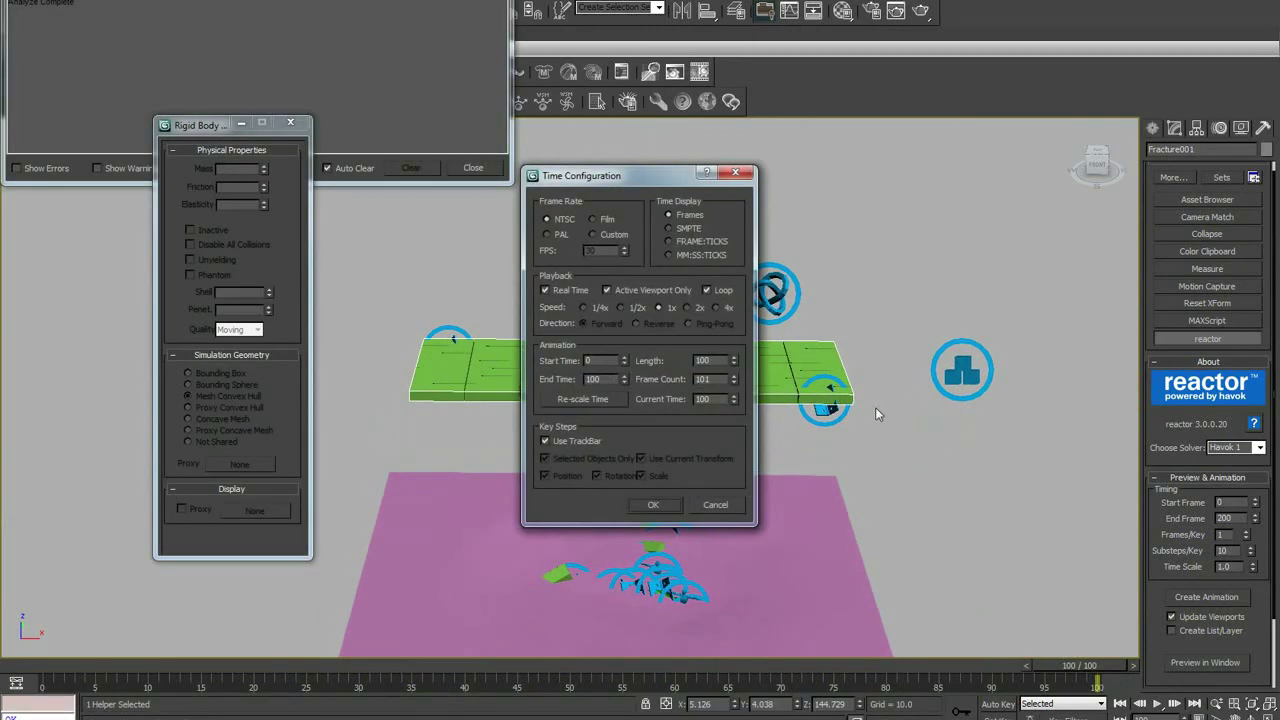
double_click(692, 364)
type("200")
left_click(652, 504)
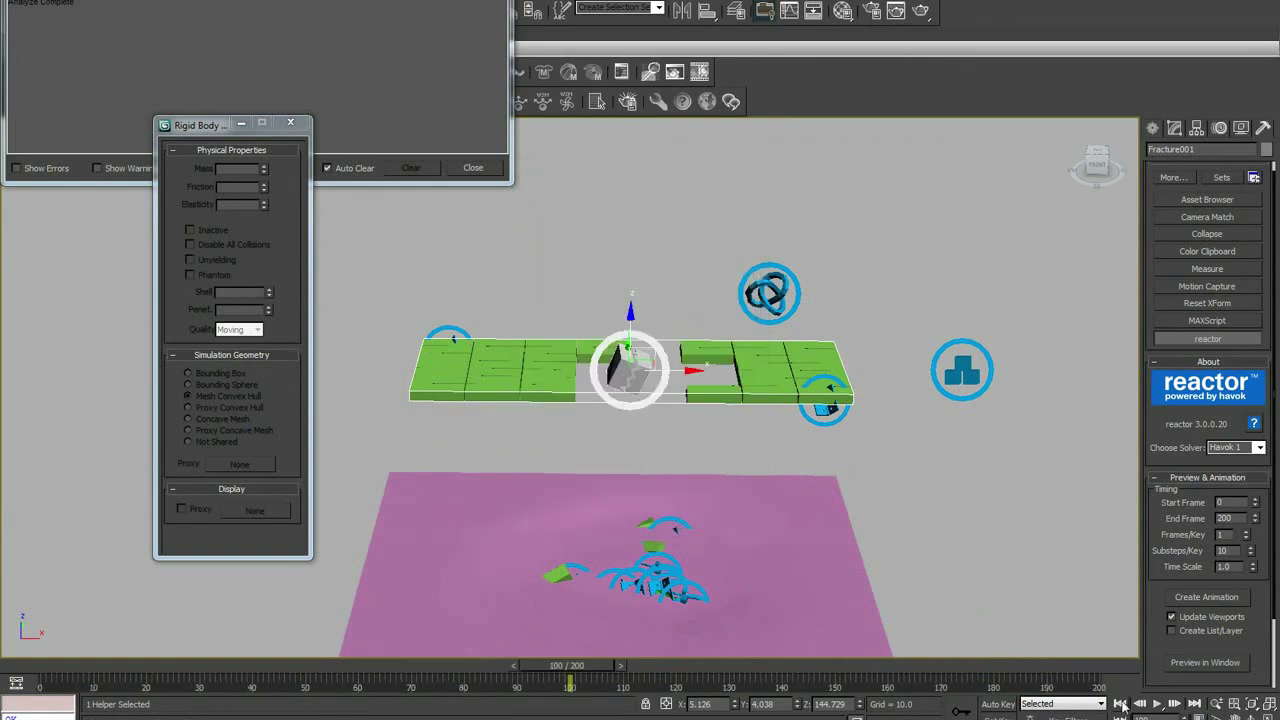
Return to frame 0 and close the Analyze World window.
left_click(1120, 704)
left_click(894, 517)
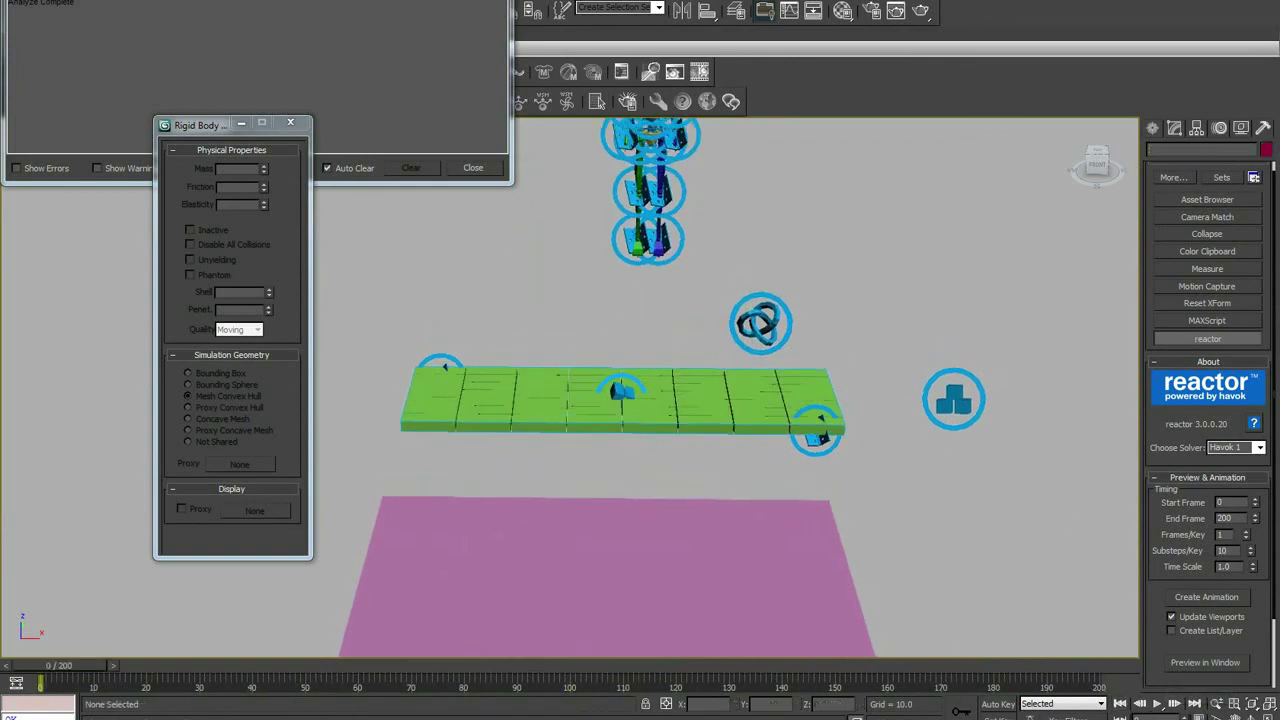
left_click(473, 167)
Hide all helper objects by category and frame the character and floor in the viewport.
left_click(290, 122)
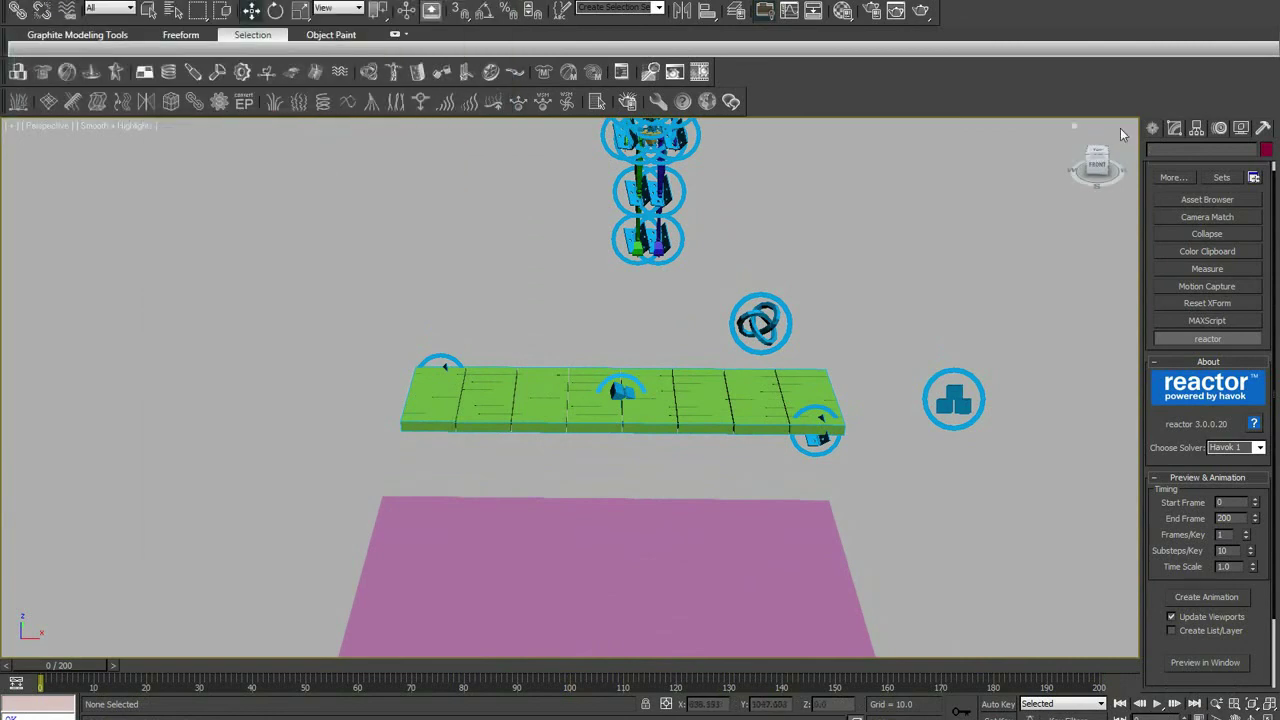
left_click(1240, 128)
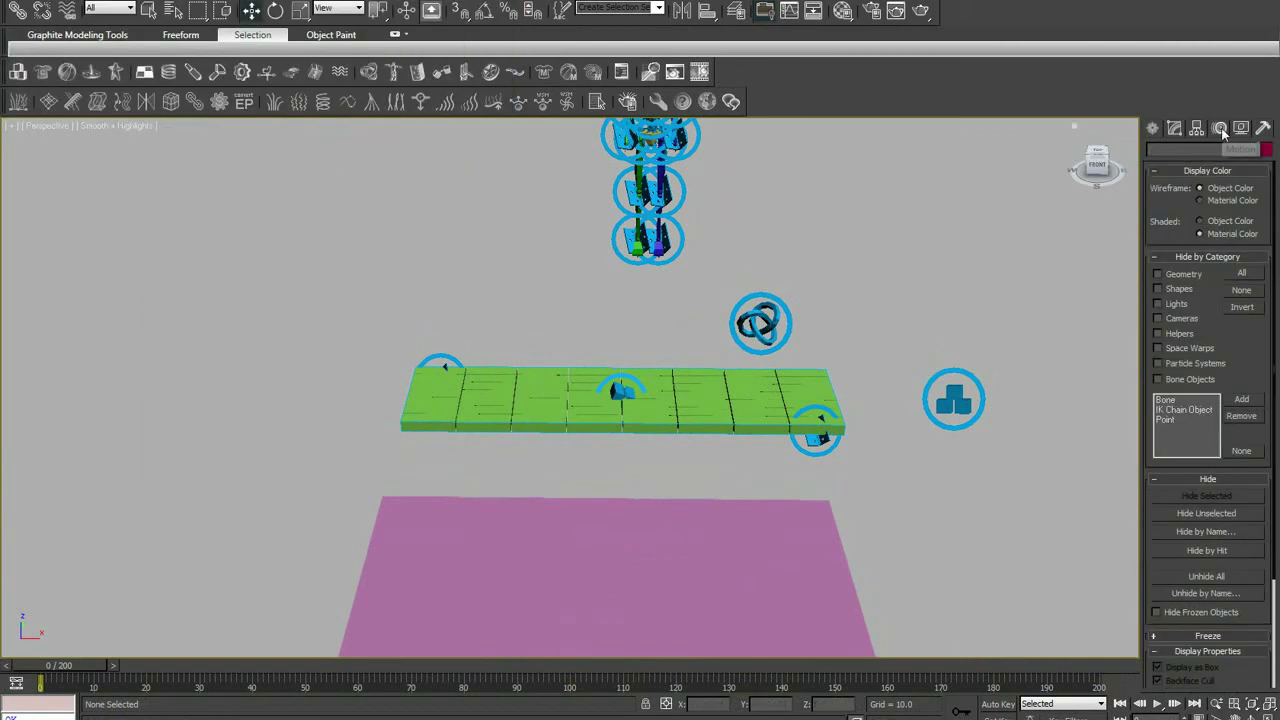
left_click(1176, 335)
scroll(1003, 397, "down", 3)
scroll(985, 405, "up", 3)
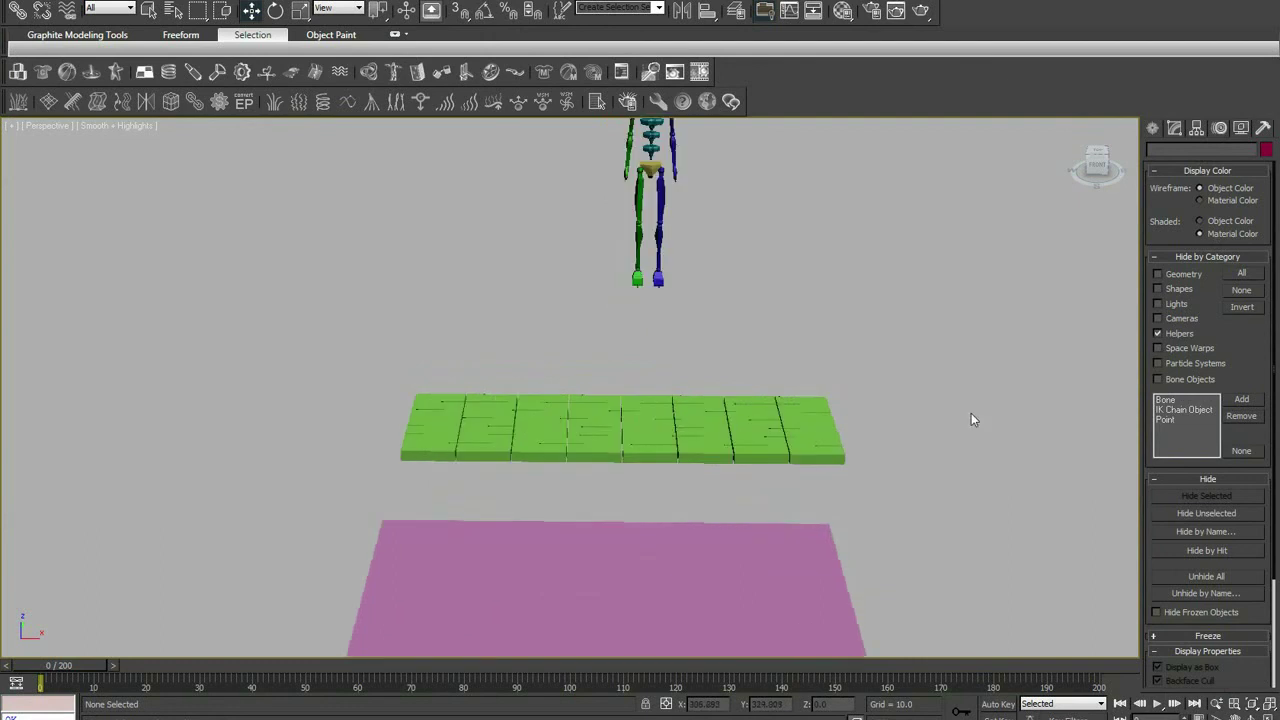
middle_click_drag(960, 400, 960, 423)
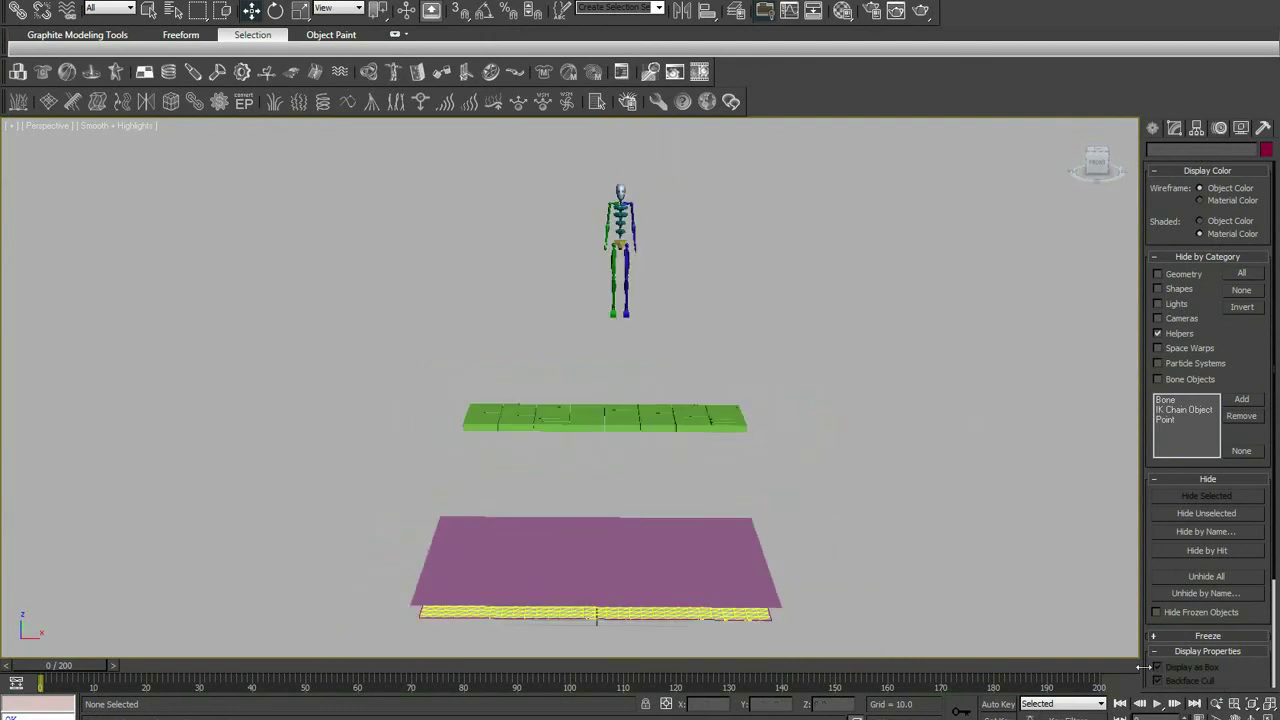
scroll(1026, 578, "down", 2)
Play the baked animation, lower the pink plane slightly, and scrub the timeline to check the falling planks.
left_click(1156, 704)
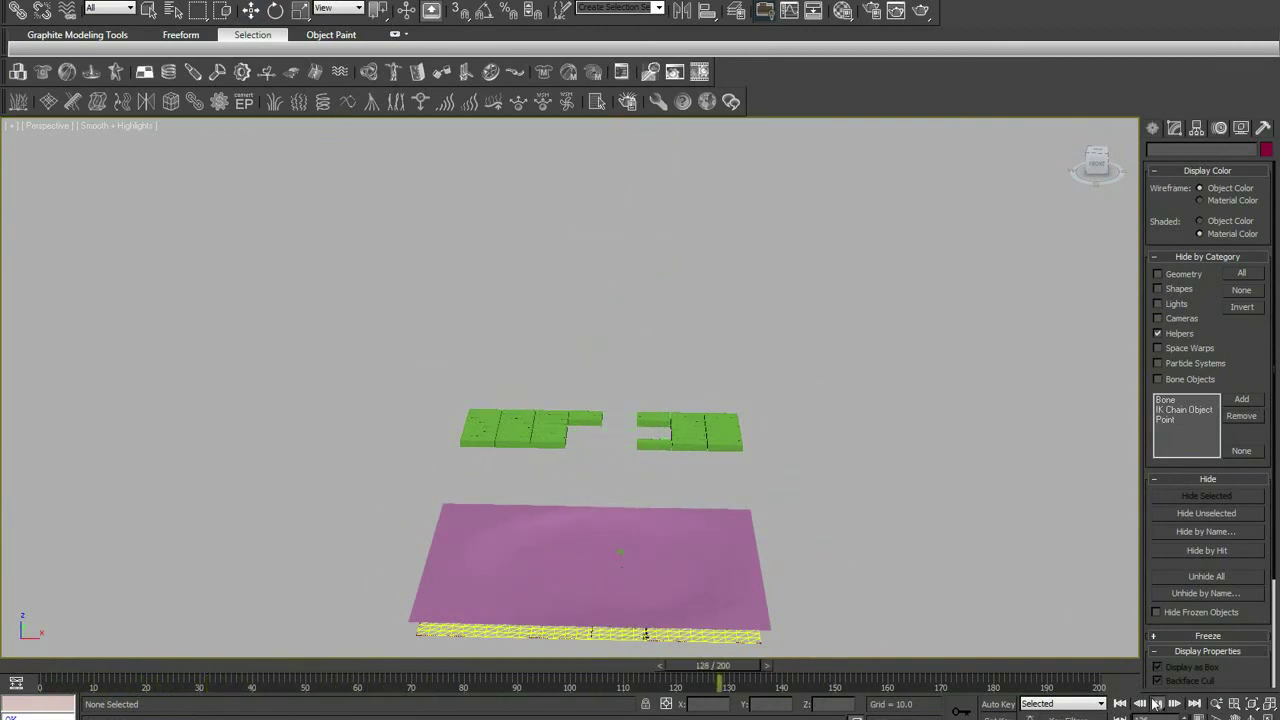
left_click(1156, 704)
middle_click_drag(990, 610, 997, 523, "alt")
left_click(738, 593)
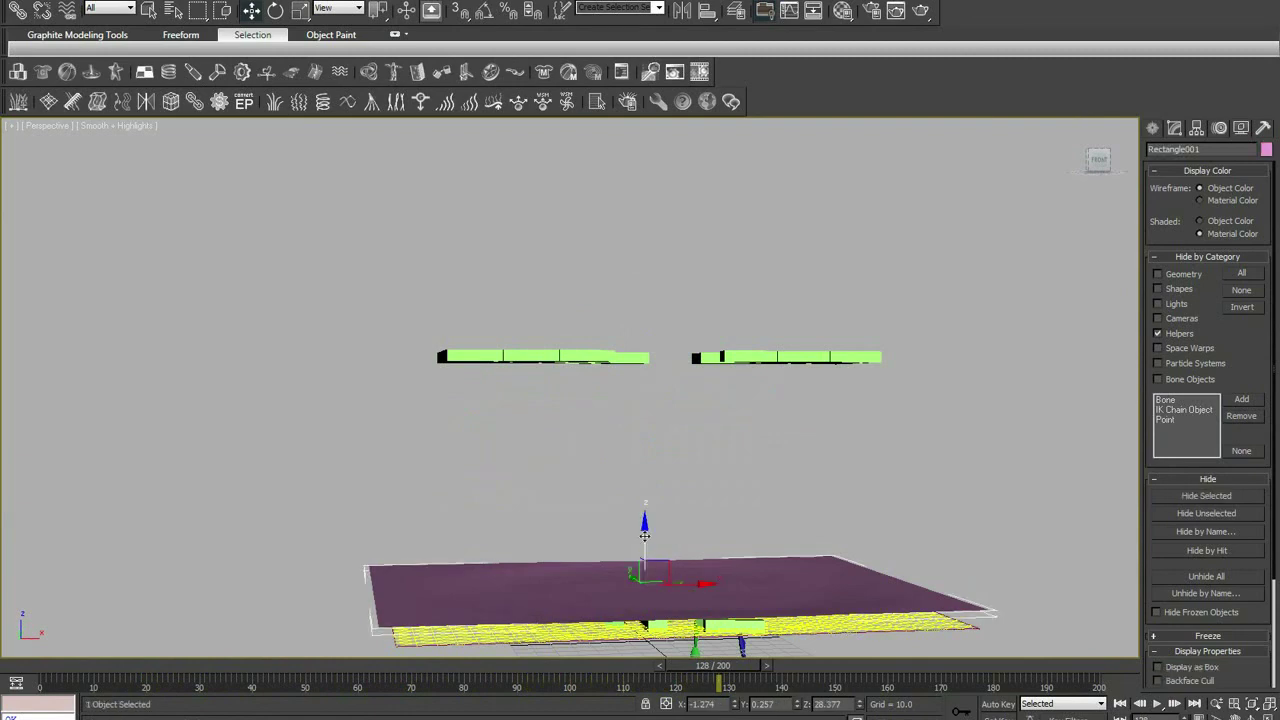
left_click_drag(645, 538, 642, 547)
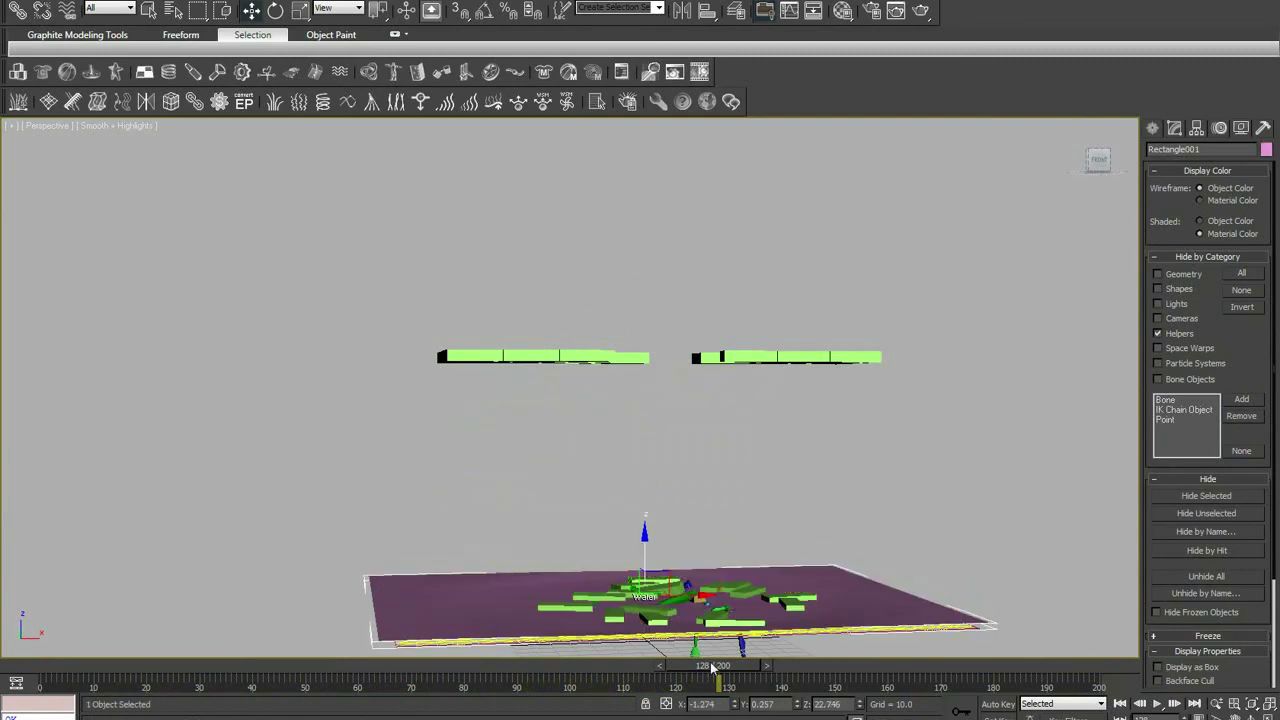
mouse_move(713, 668)
left_mouse_down()
mouse_move(414, 622)
mouse_move(532, 609)
mouse_move(760, 628)
mouse_move(210, 601)
mouse_move(382, 628)
mouse_move(645, 497)
left_mouse_up()
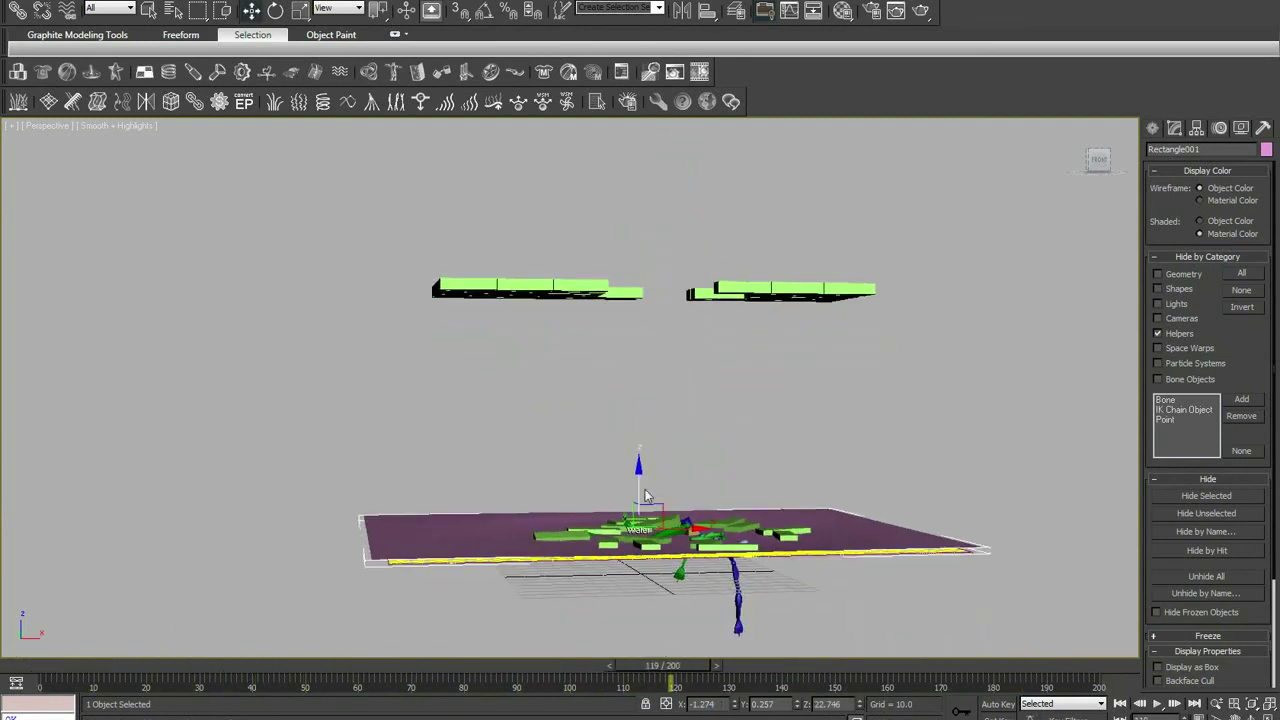
left_click(635, 482)
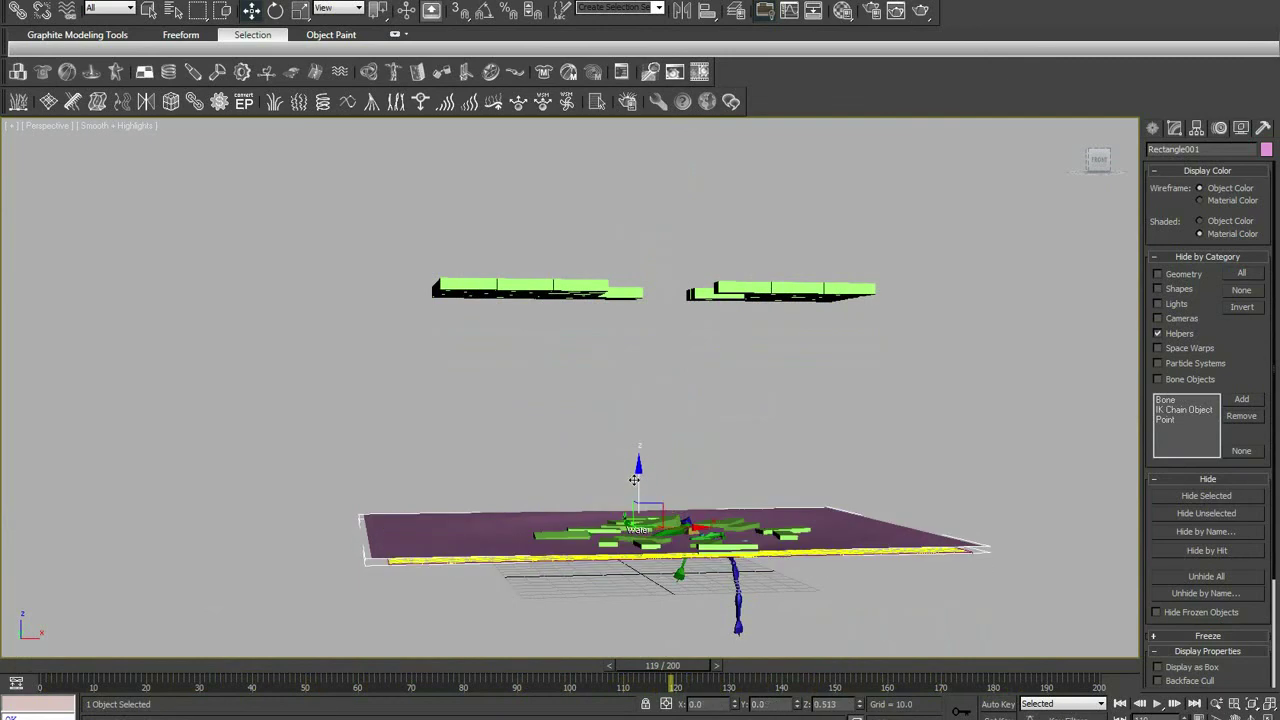
Inspect the scene in front and perspective views, looking down on the pink plane, then clear the selection.
key("f")
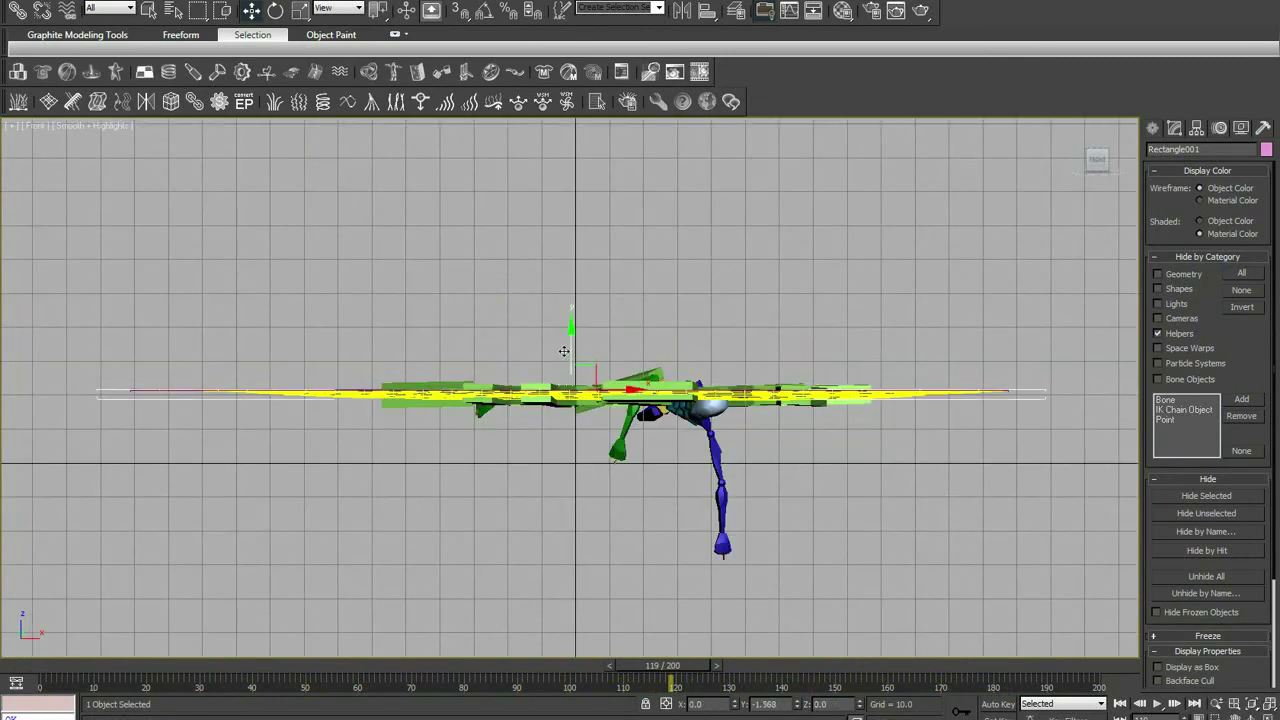
key("p")
middle_click_drag(564, 351, 596, 480, "alt")
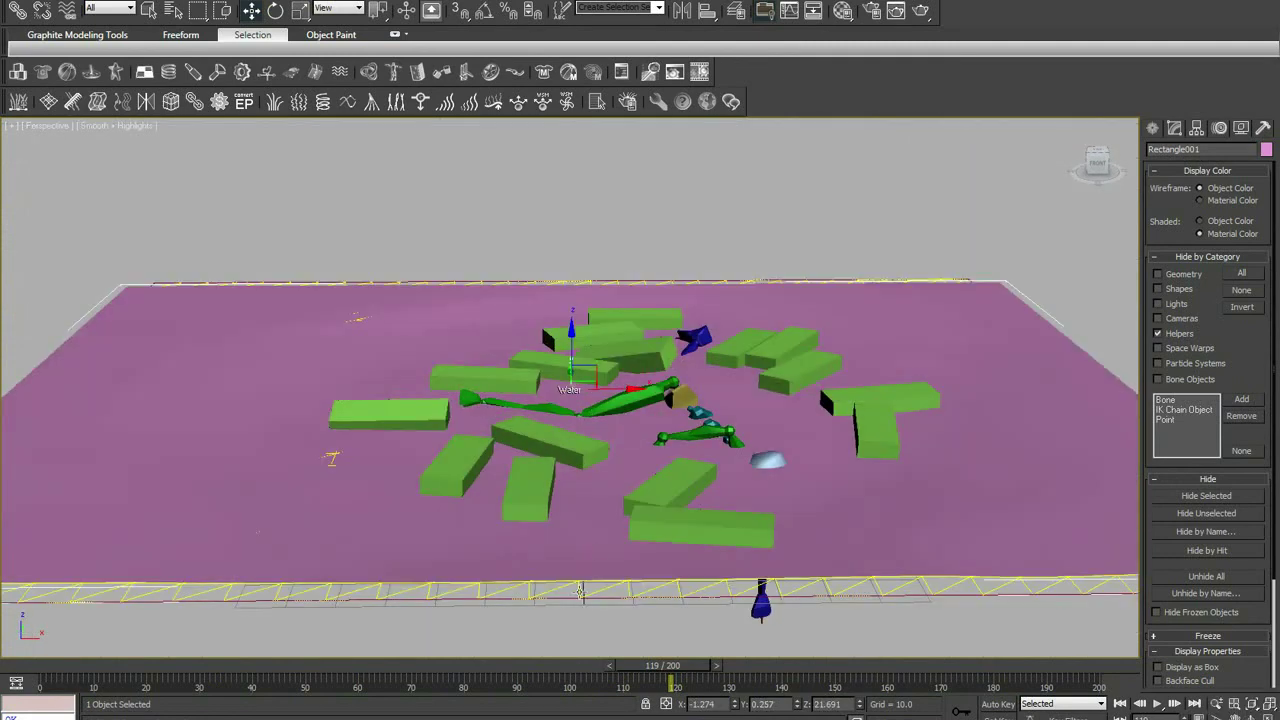
right_click(590, 511)
left_click(517, 629)
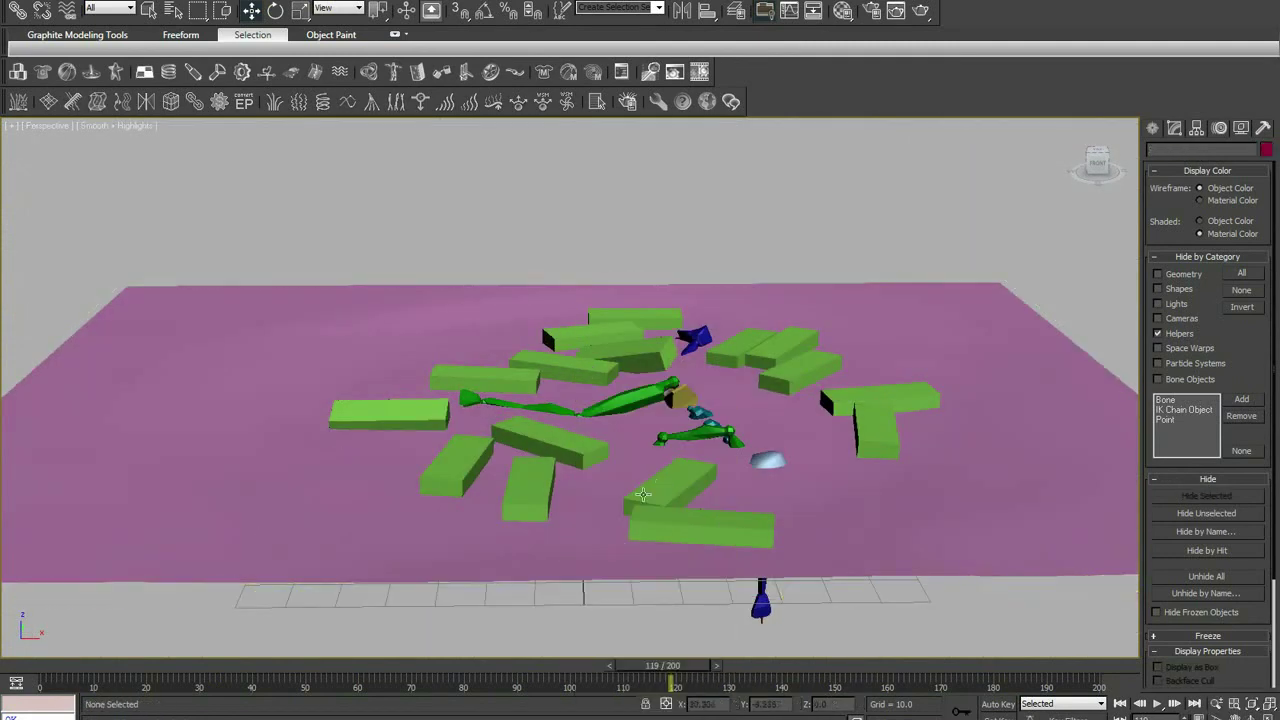
scroll(517, 629, "down", 3)
Replay the animation from the first frame, stop at frame 132, and select the pink plane.
key("Home")
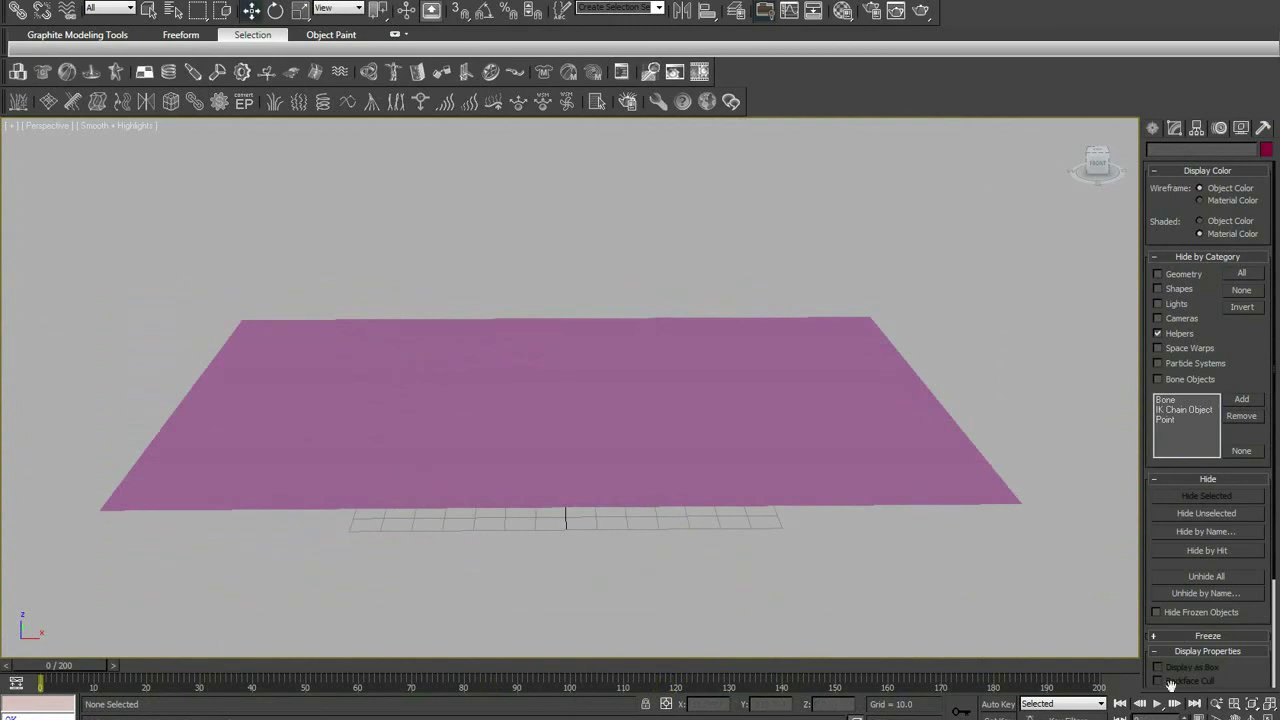
left_click(1158, 704)
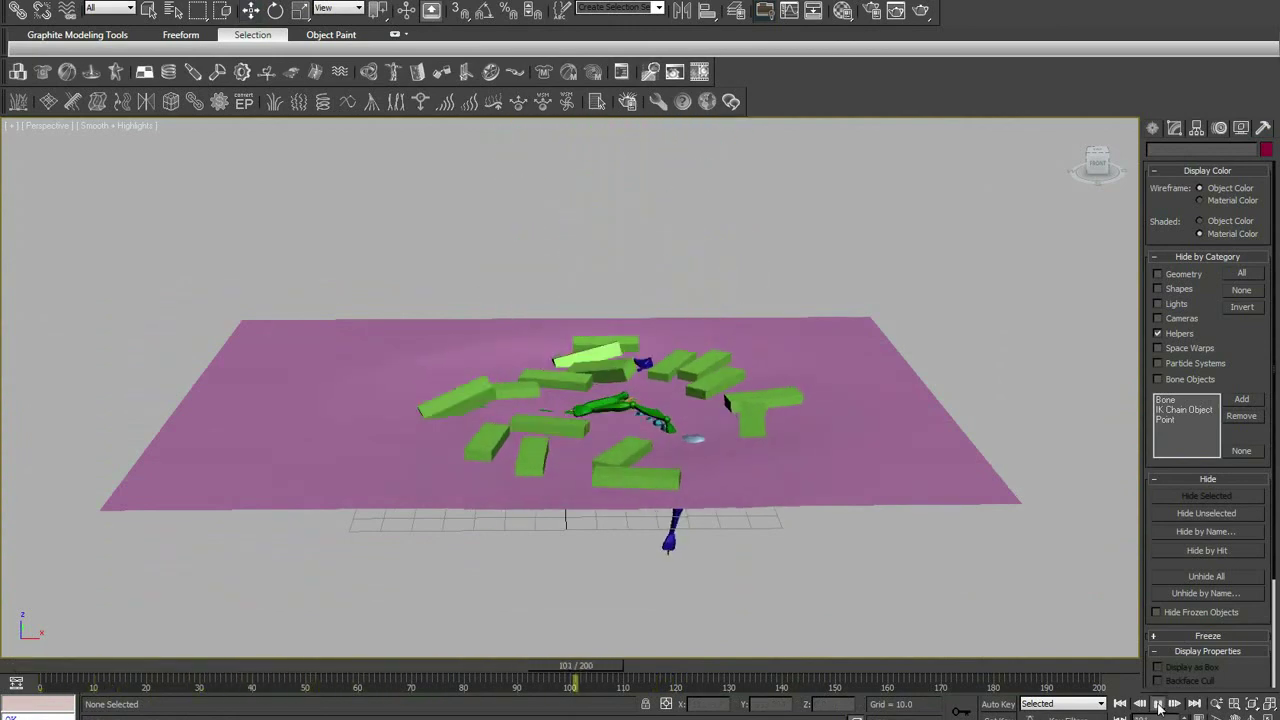
left_click(1158, 704)
left_click(906, 480)
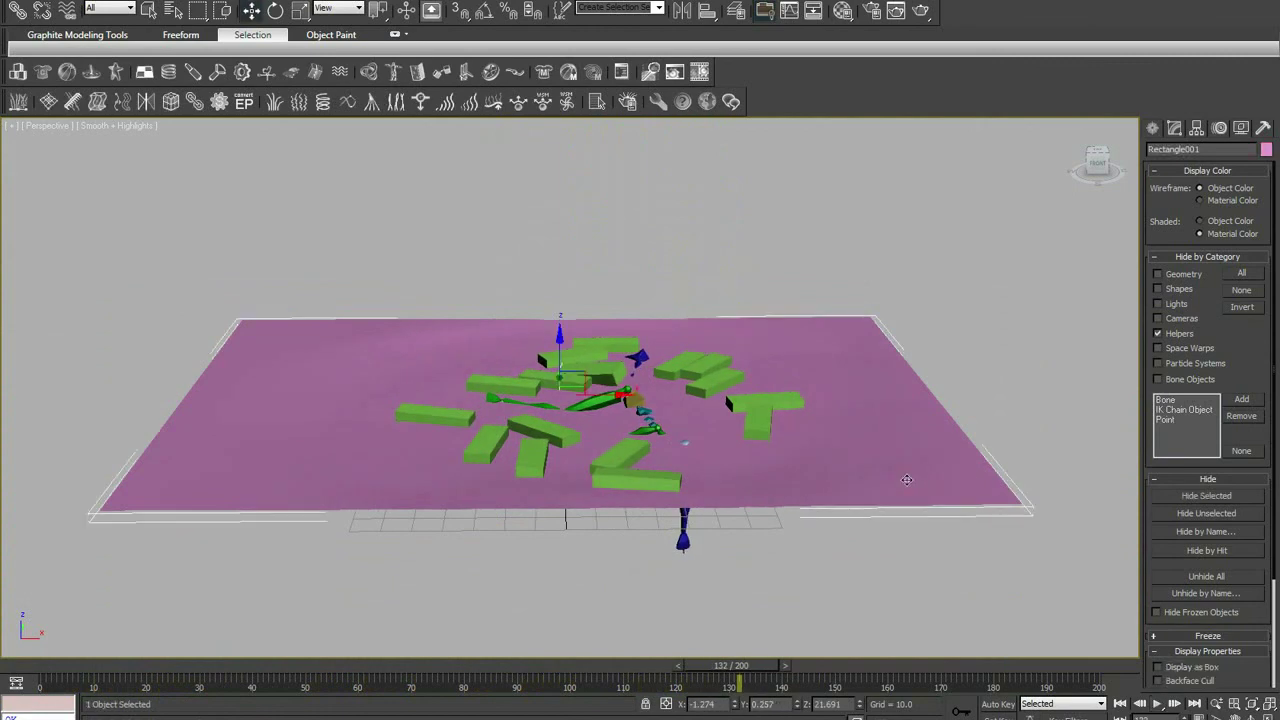
Set material 01 - Default to opacity 42, assign it to the plane, and make it Architectural with the Water template.
key("m")
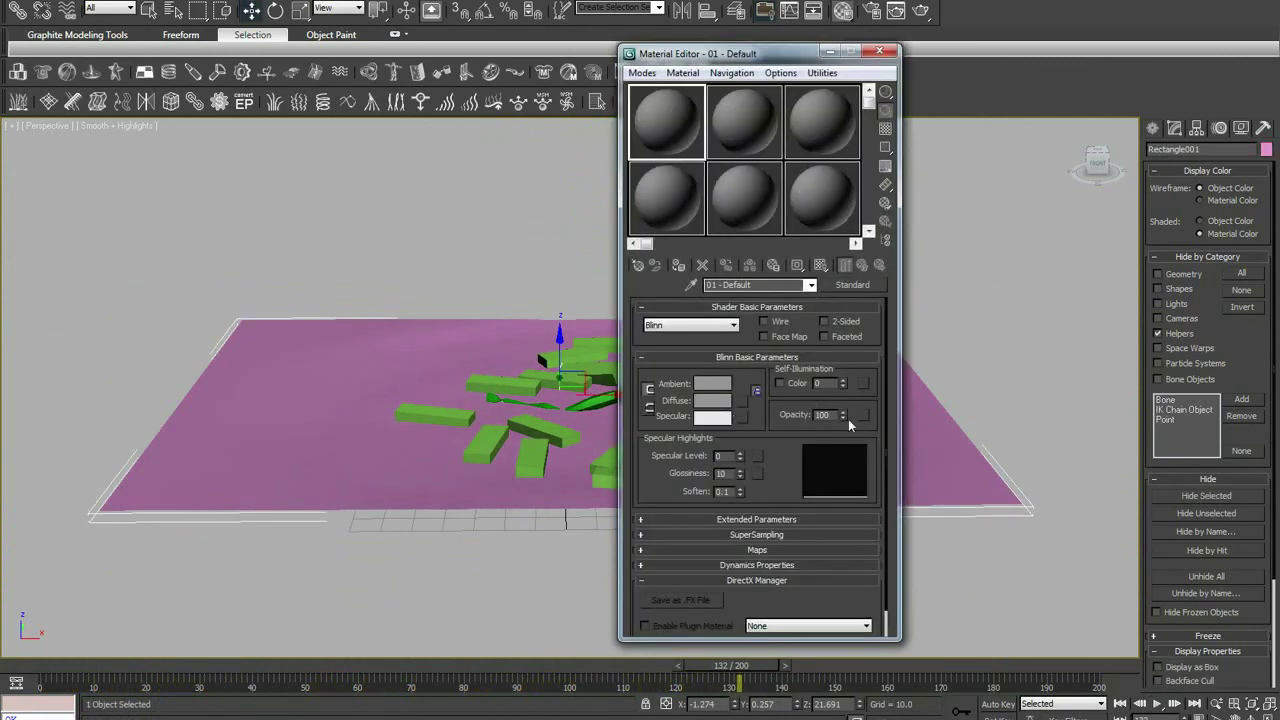
left_click_drag(843, 414, 836, 443)
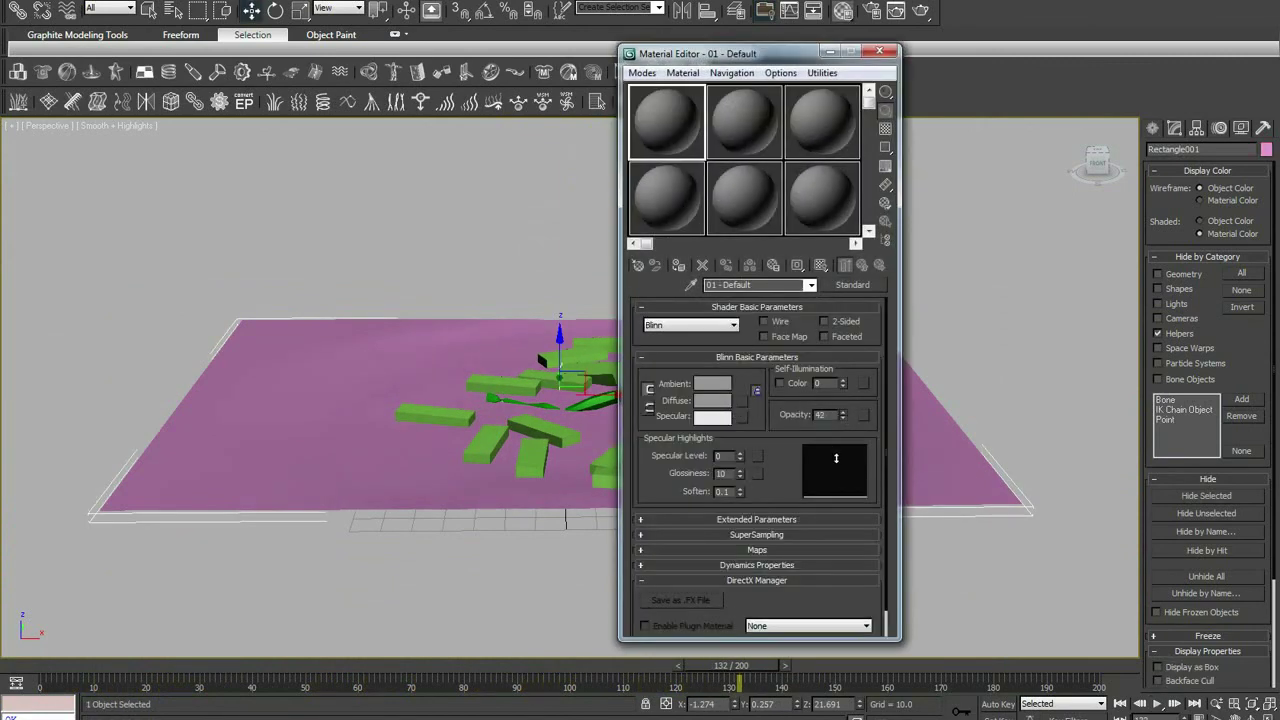
left_click(678, 265)
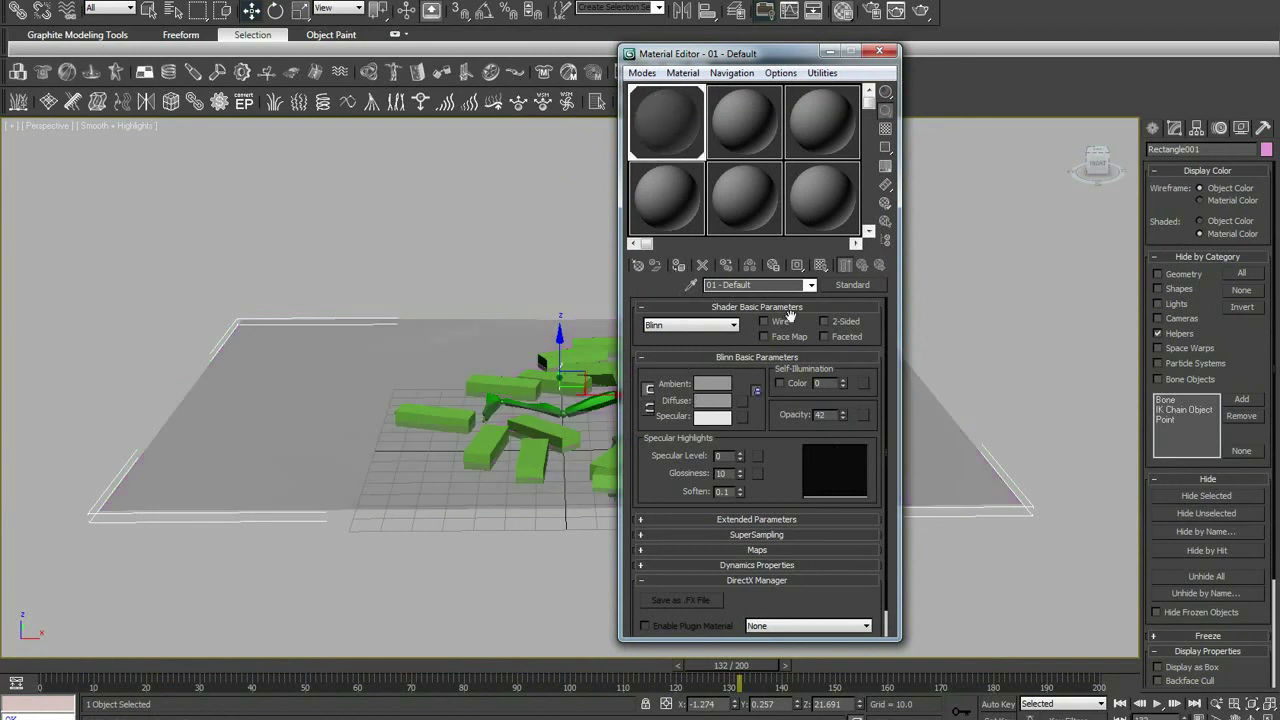
left_click(853, 285)
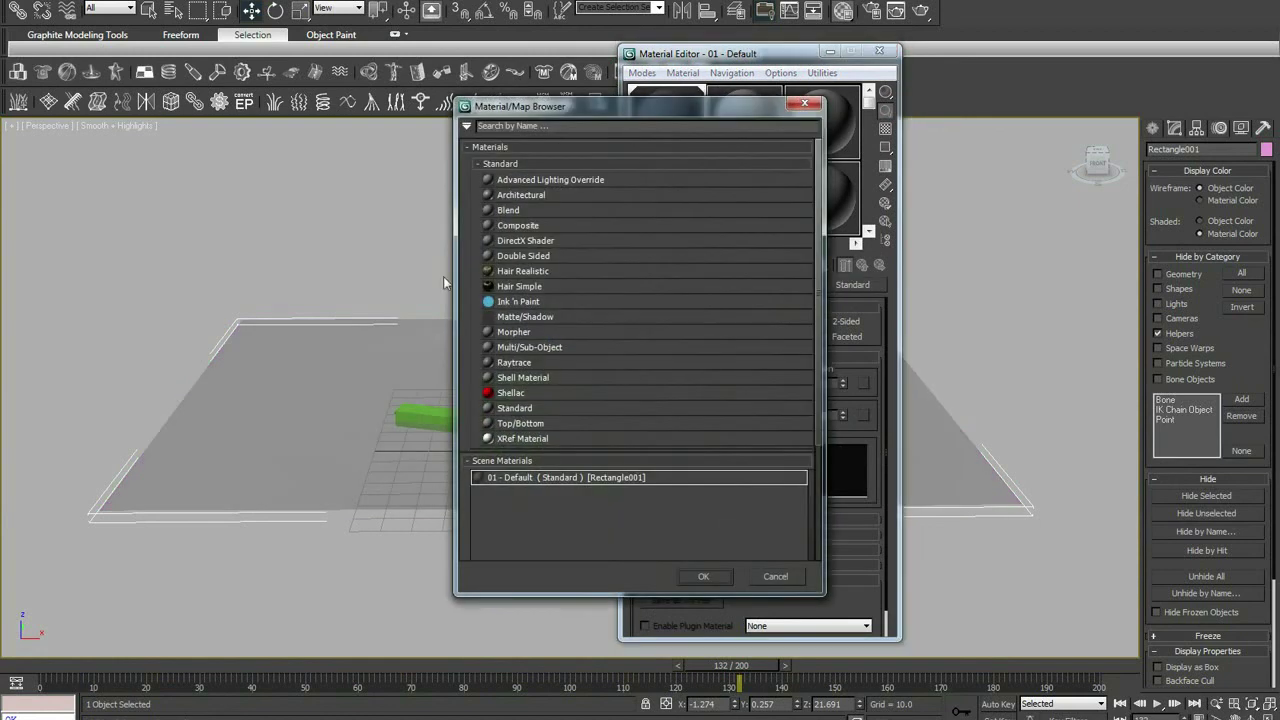
double_click(546, 193)
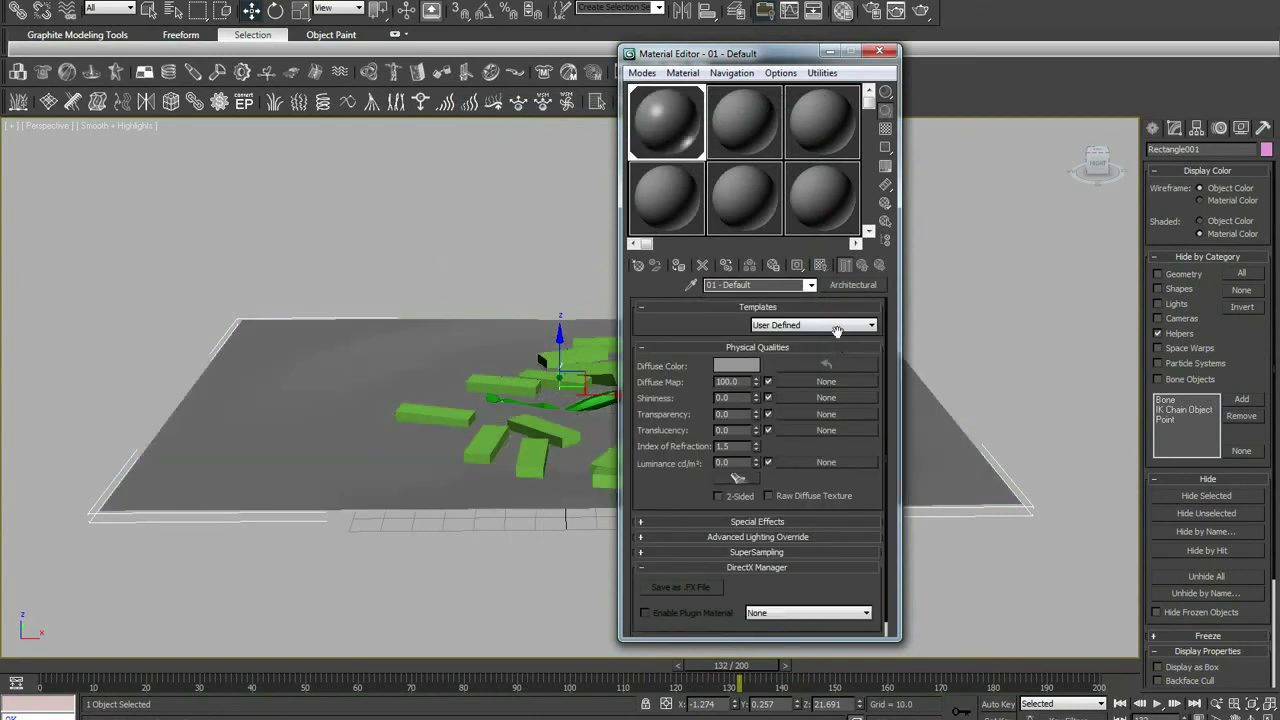
left_click(812, 325)
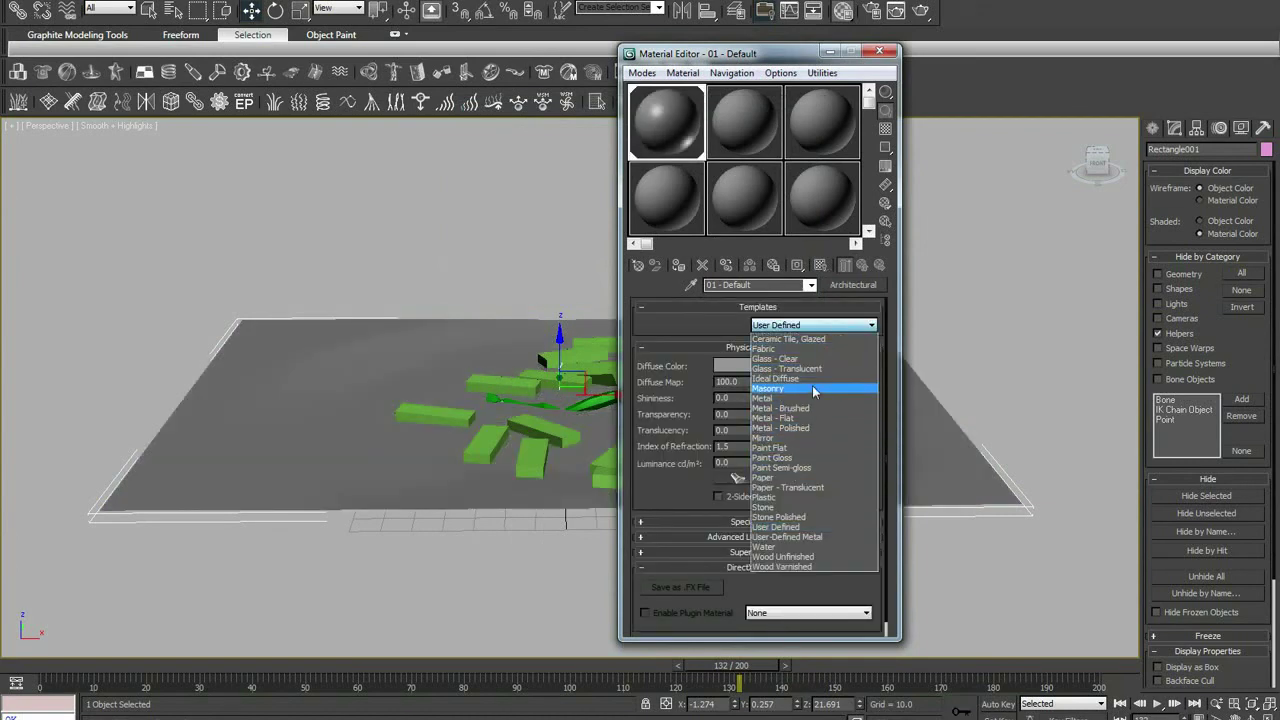
left_click(799, 546)
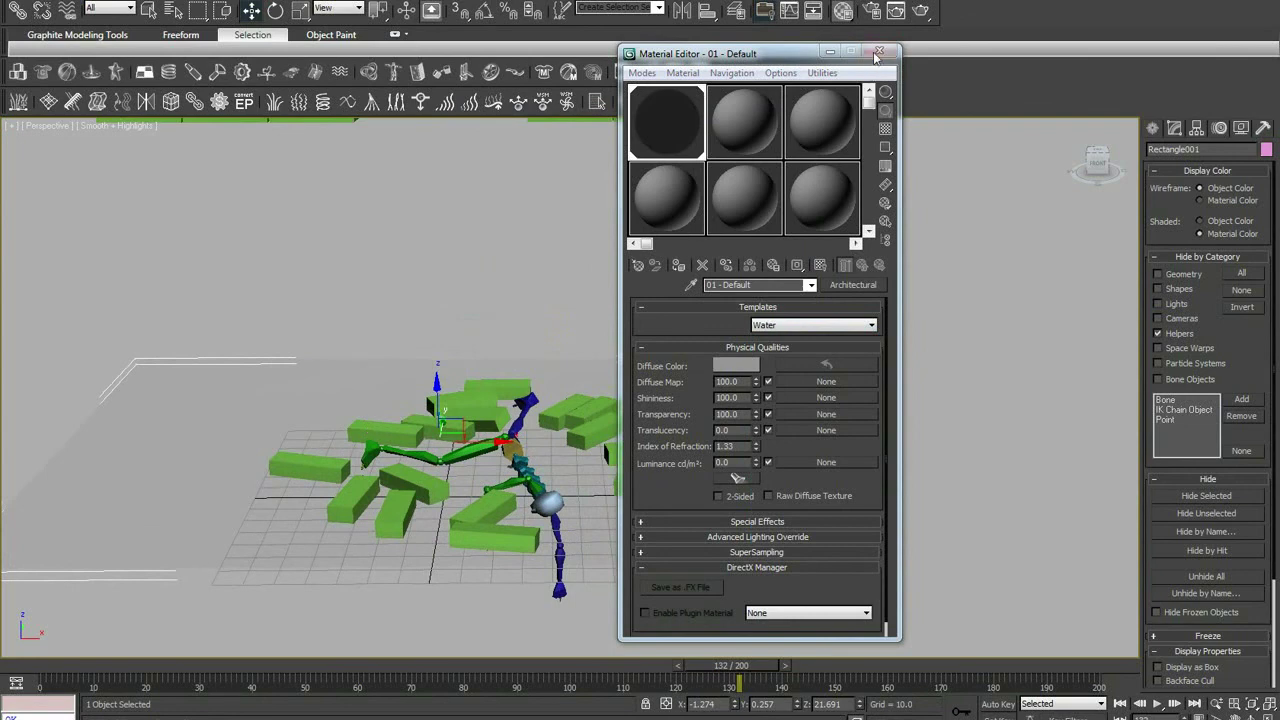
left_click(879, 51)
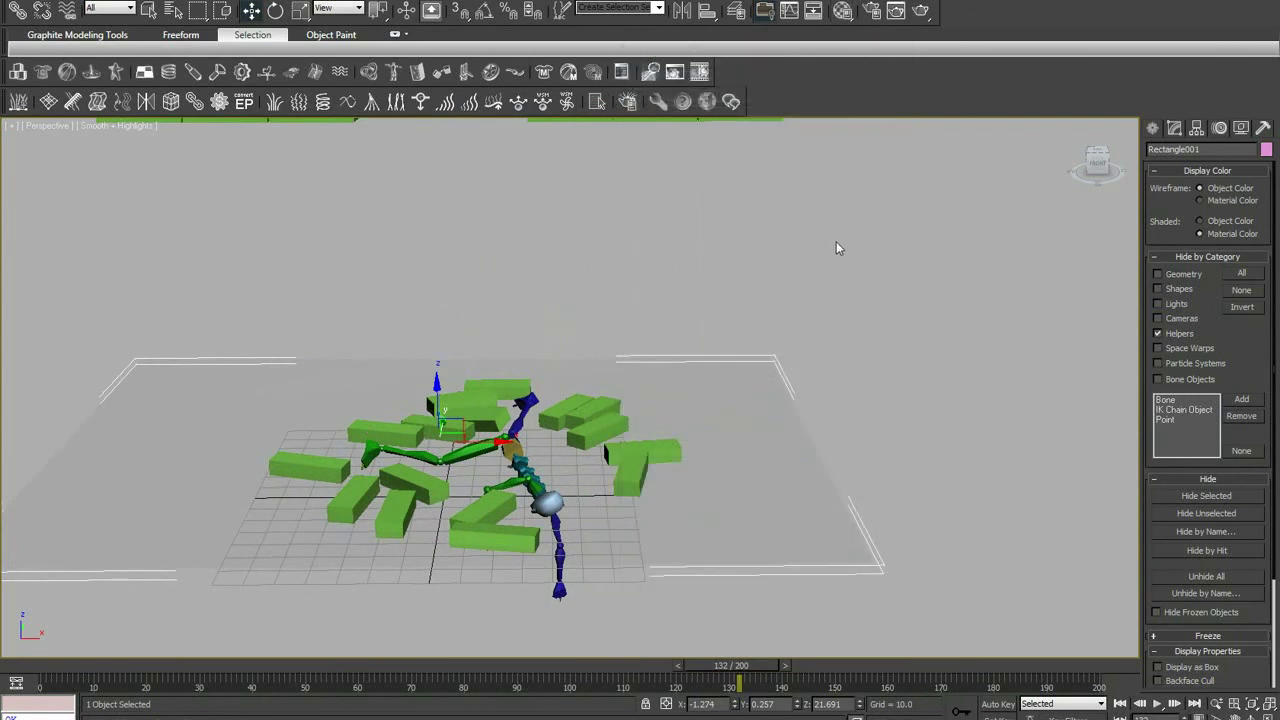